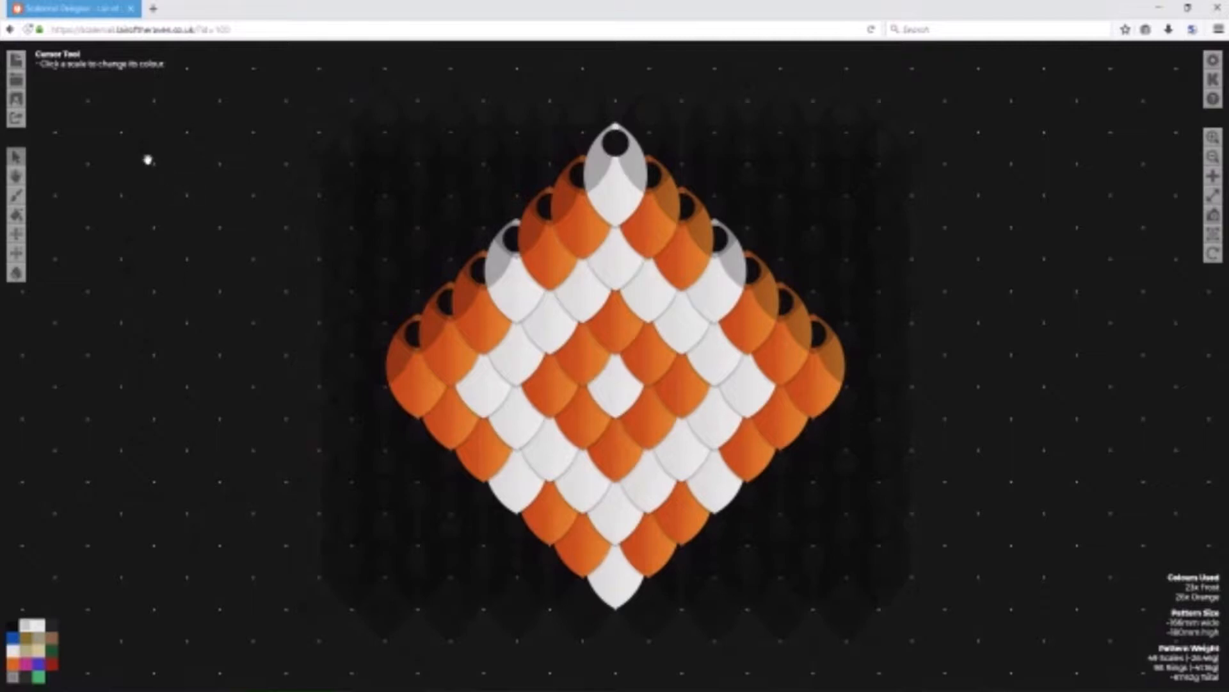
Load the dragon-head banner pattern from the second page of the pattern gallery.
click(16, 80)
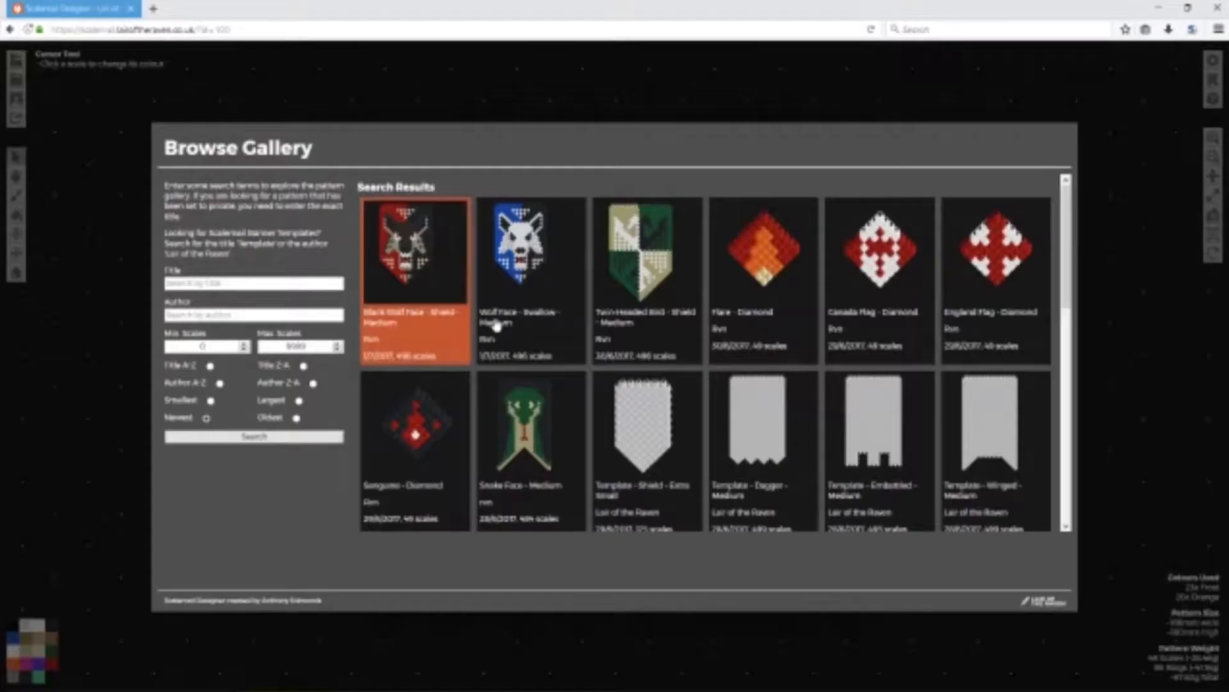
scroll(685, 410, down, 5)
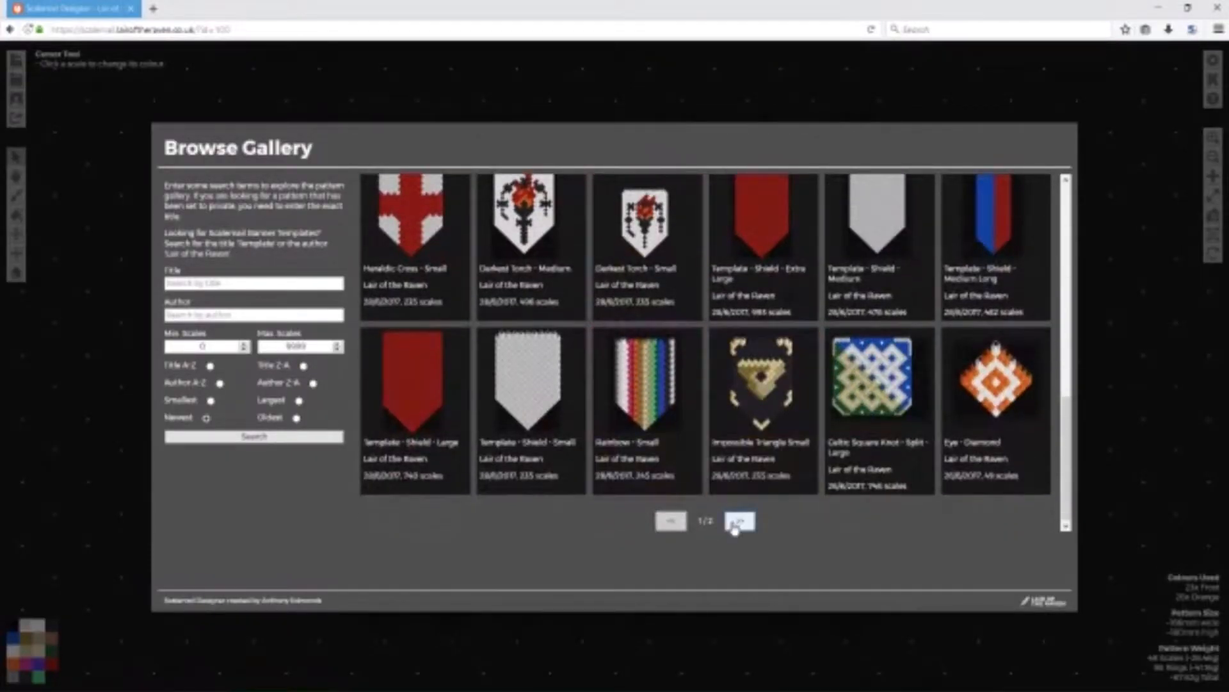
click(738, 521)
click(788, 282)
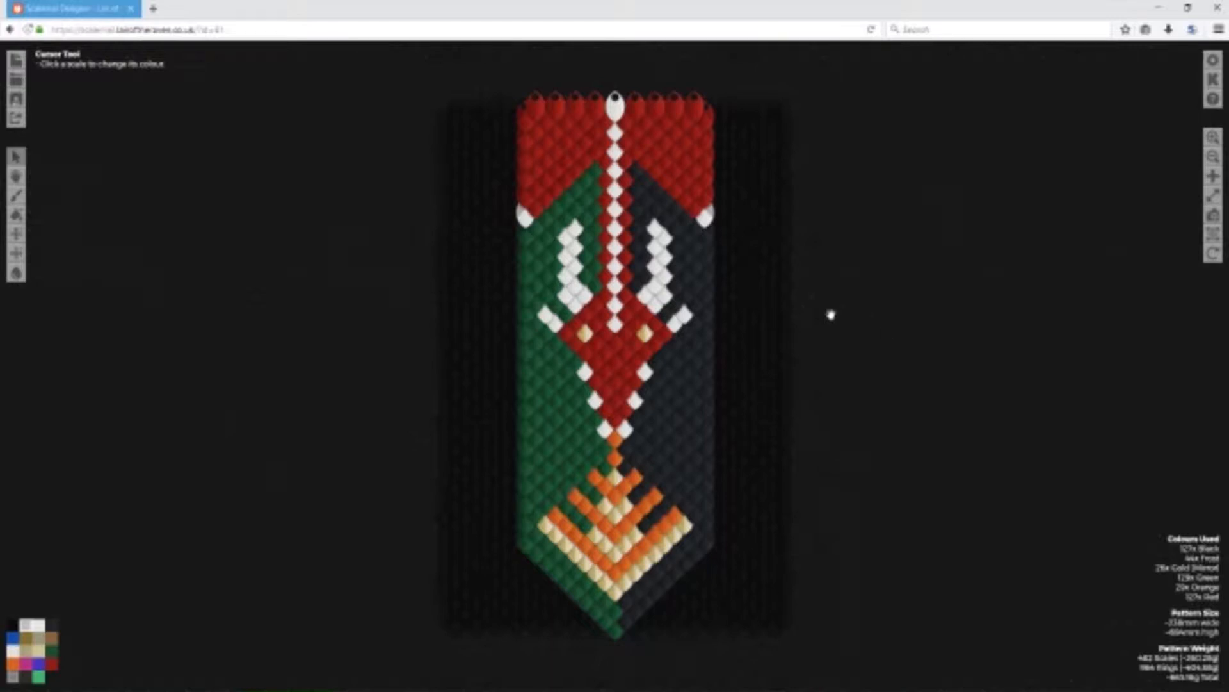
Arrange the pattern designer and a new, empty browser window side by side, each filling half of the screen.
mouse_move(293, 687)
key(super+Right)
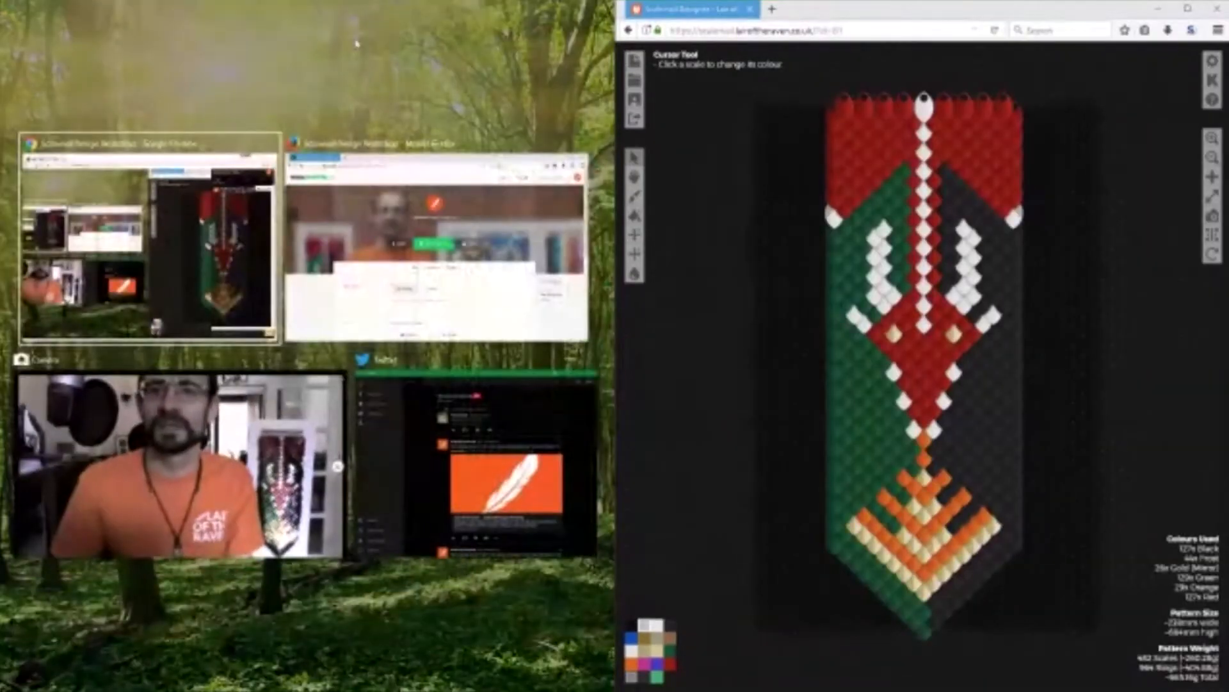
click(168, 449)
click(773, 10)
drag(805, 9, 438, 102)
key(super+Left)
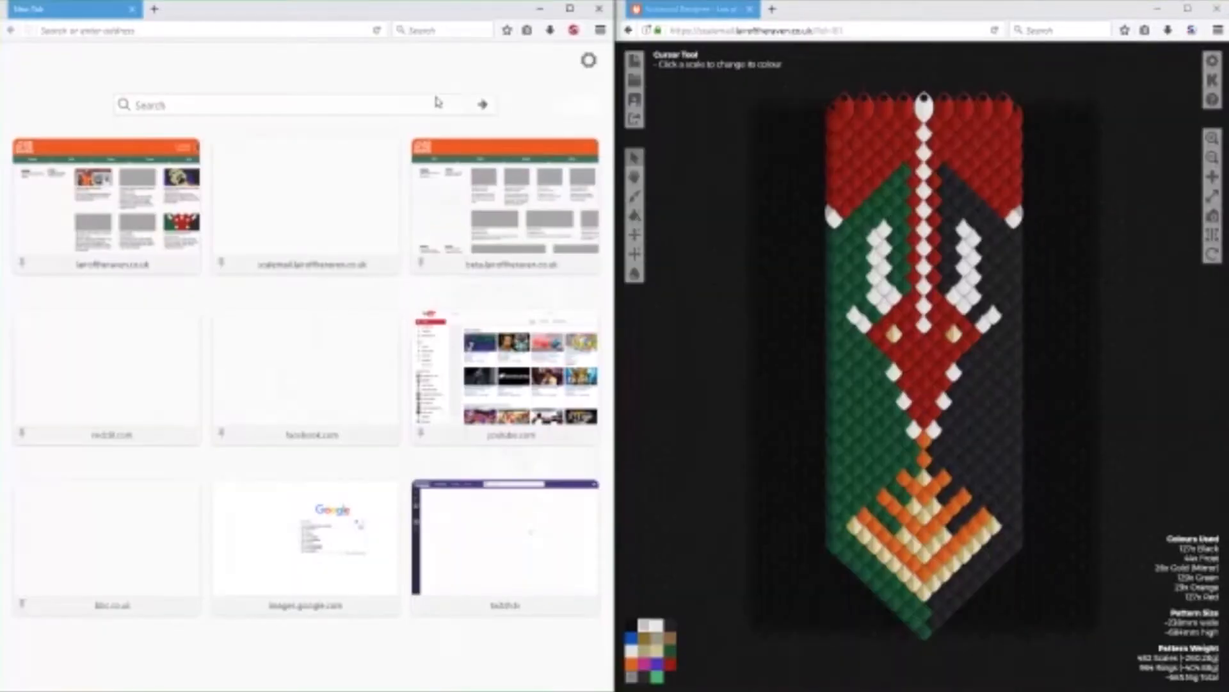
Go to images.google.com in the new browser window and narrow it so the pattern designer gets more room.
click(296, 28)
text(images.google.com/)
key(Return)
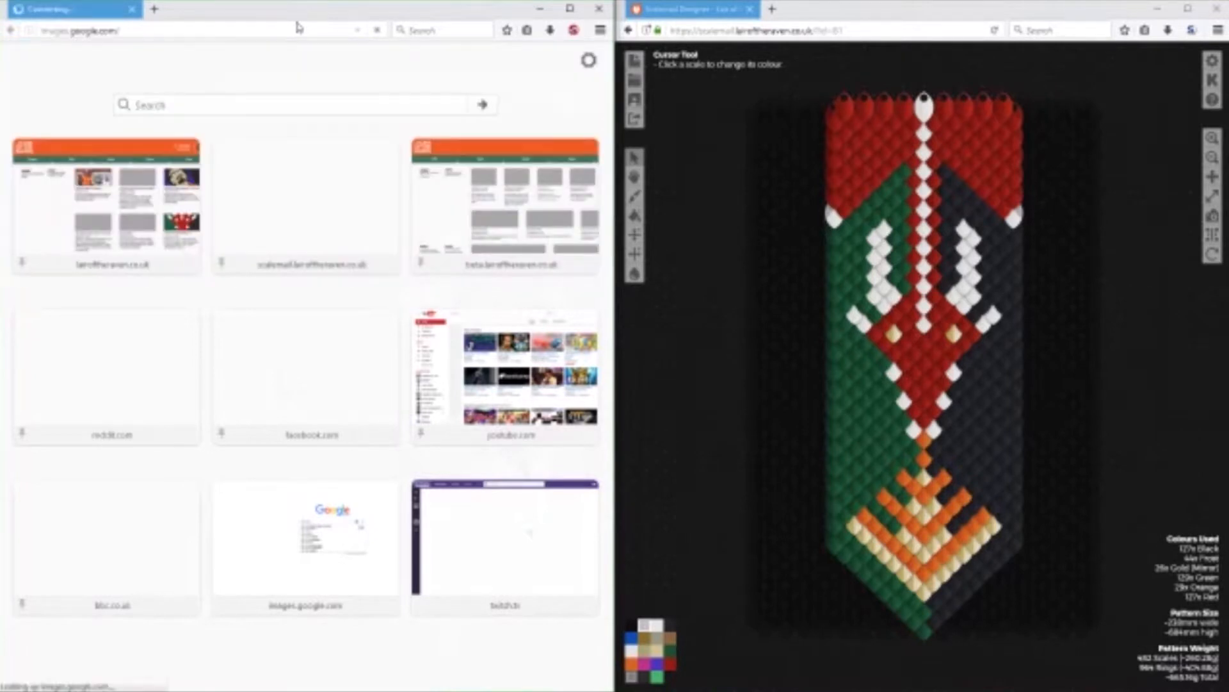
drag(614, 349, 452, 356)
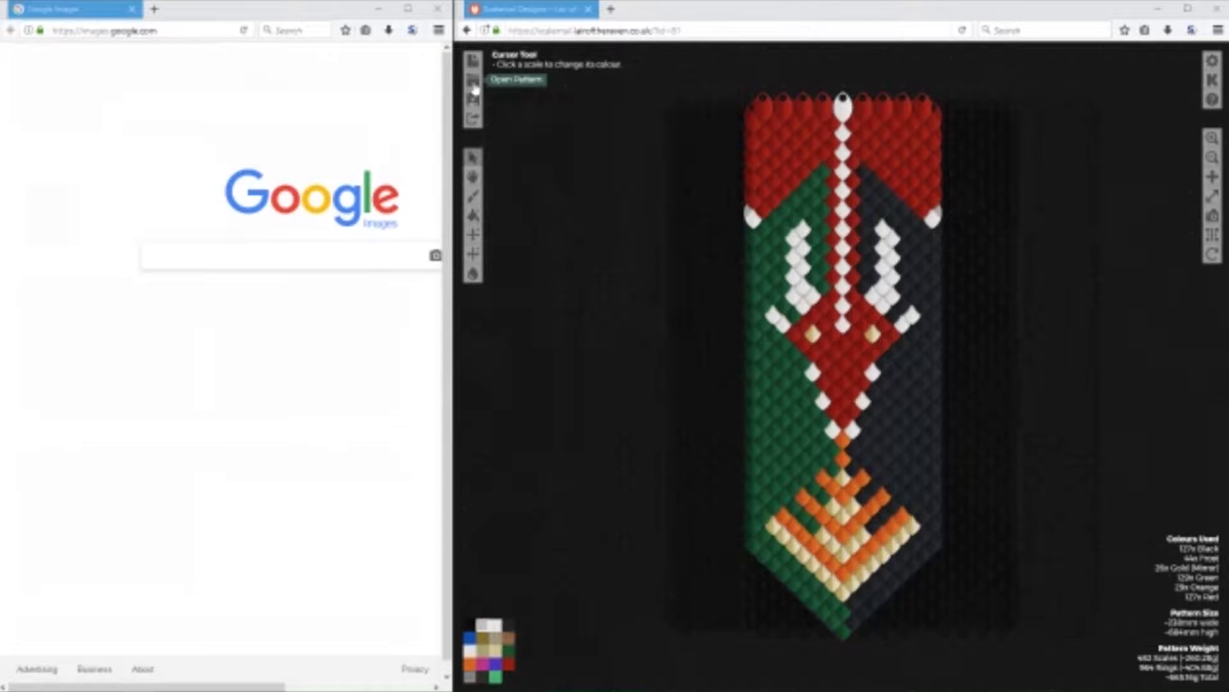
View the pattern designer's help information and tutorial playlist.
click(1208, 103)
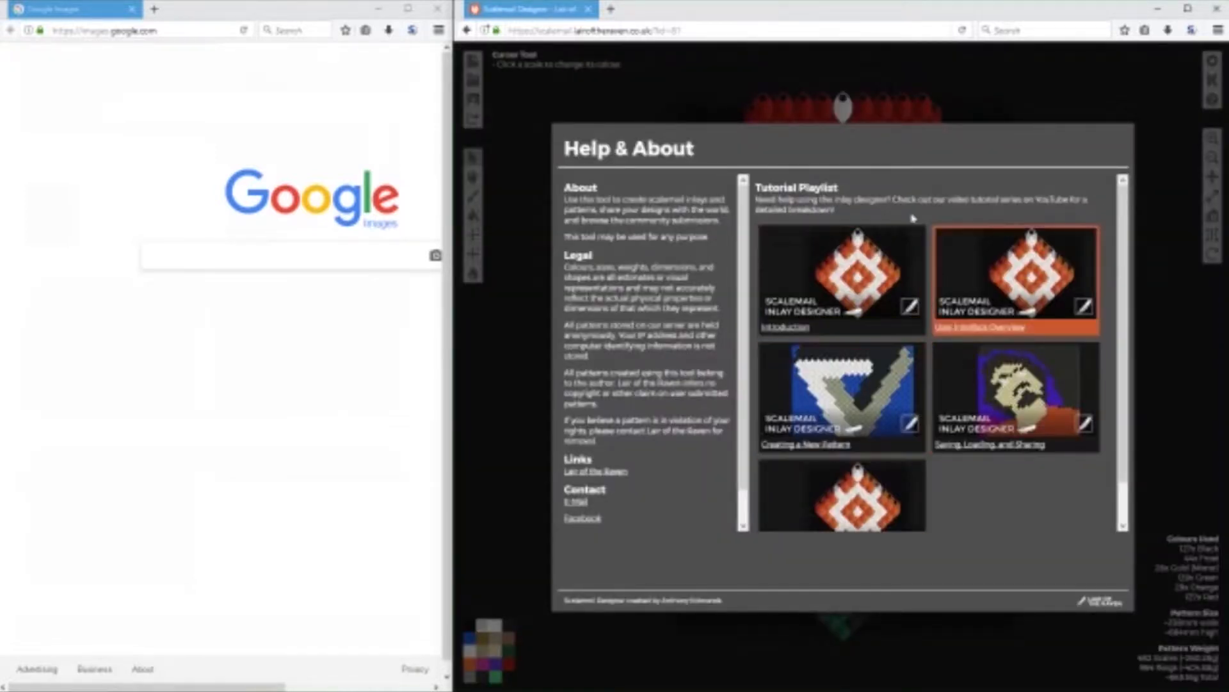
click(679, 94)
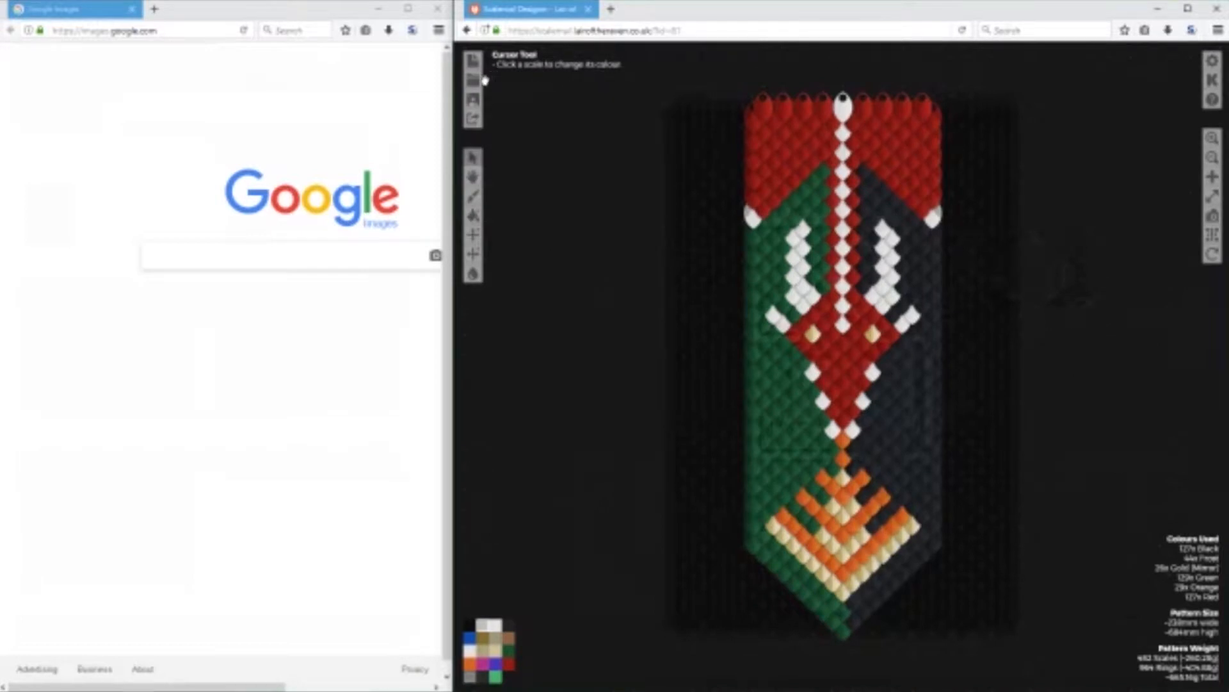
Search the pattern gallery for the title "Template".
click(481, 88)
scroll(804, 269, down, 3)
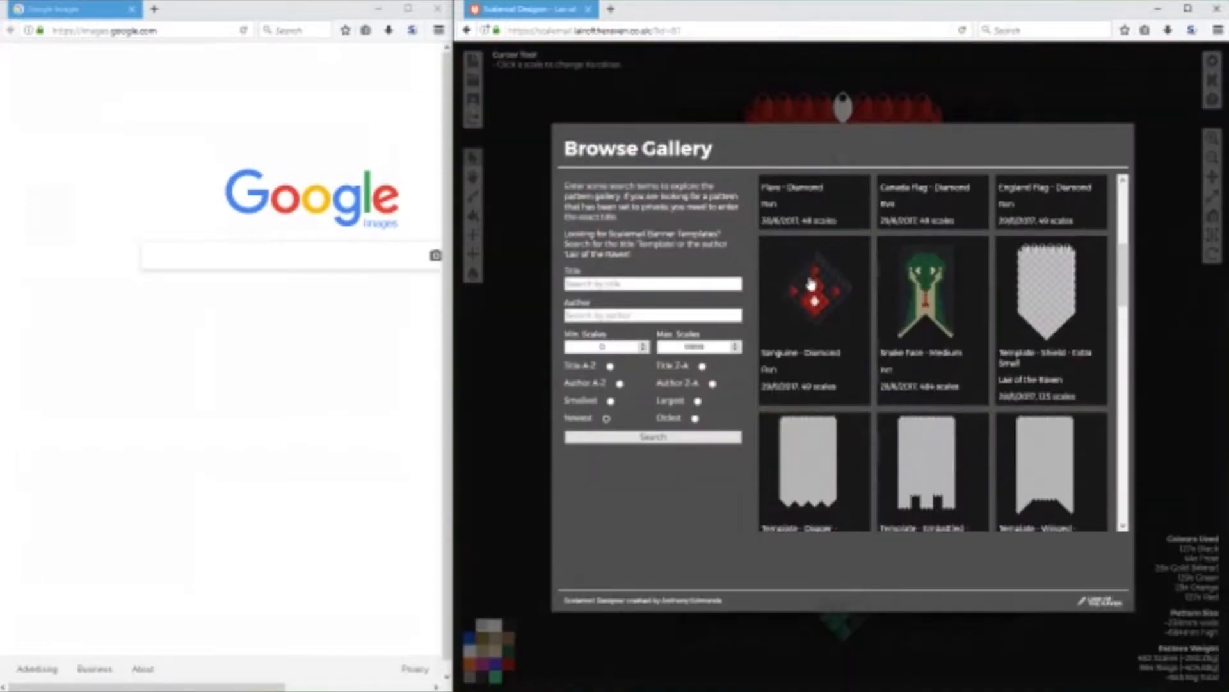
scroll(833, 307, down, 1)
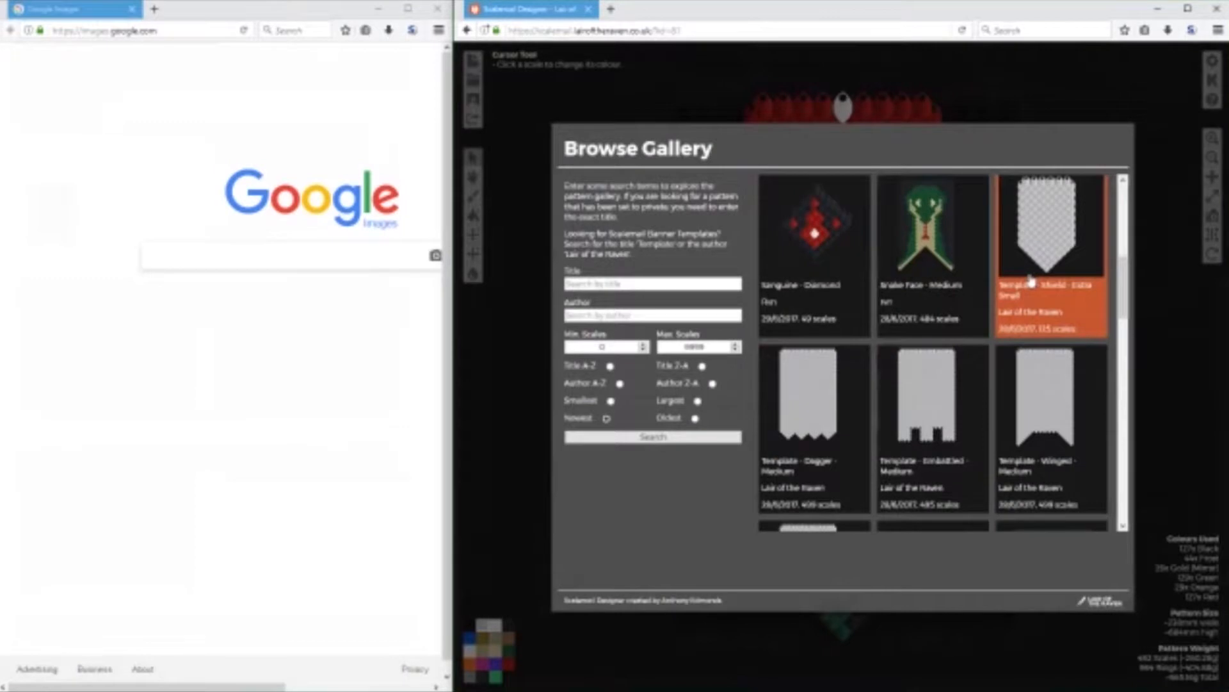
scroll(1018, 359, down, 1)
scroll(816, 346, down, 1)
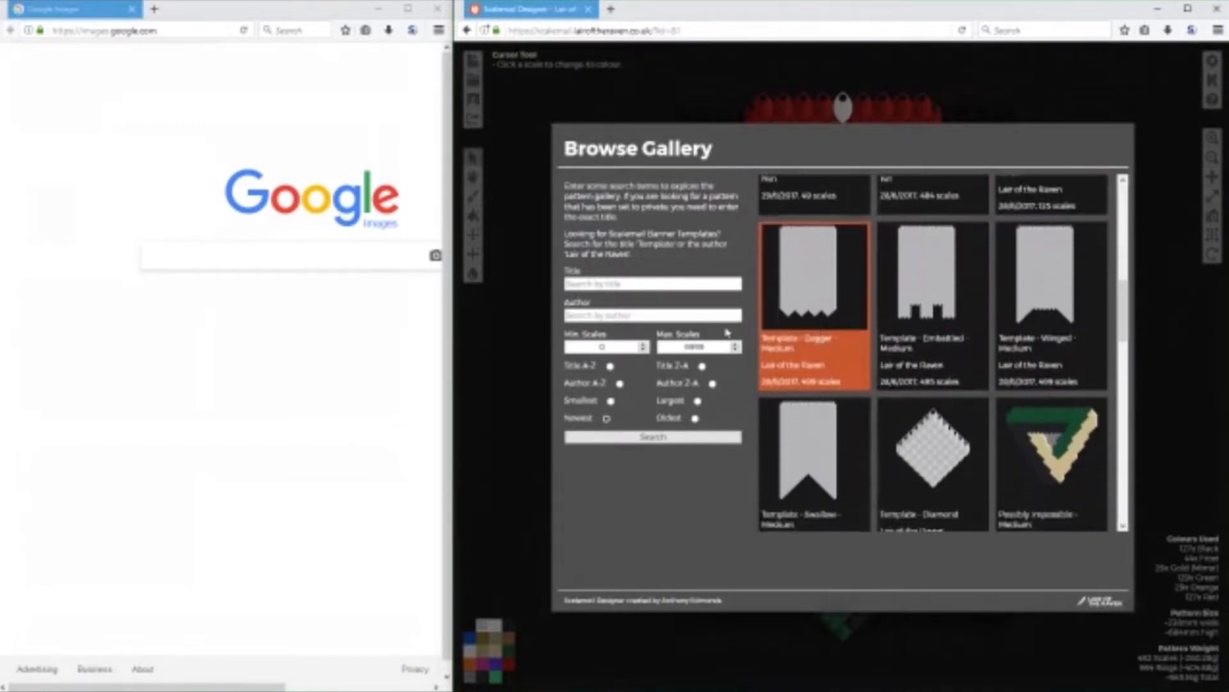
click(592, 286)
text(Template)
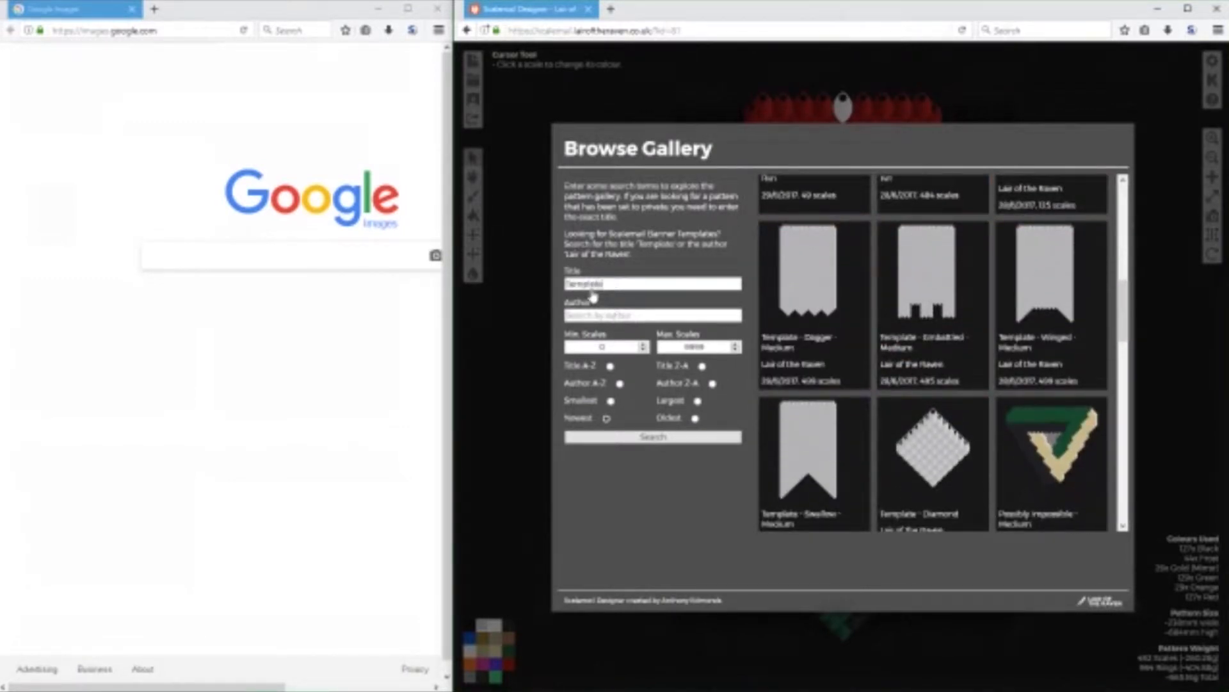
click(642, 441)
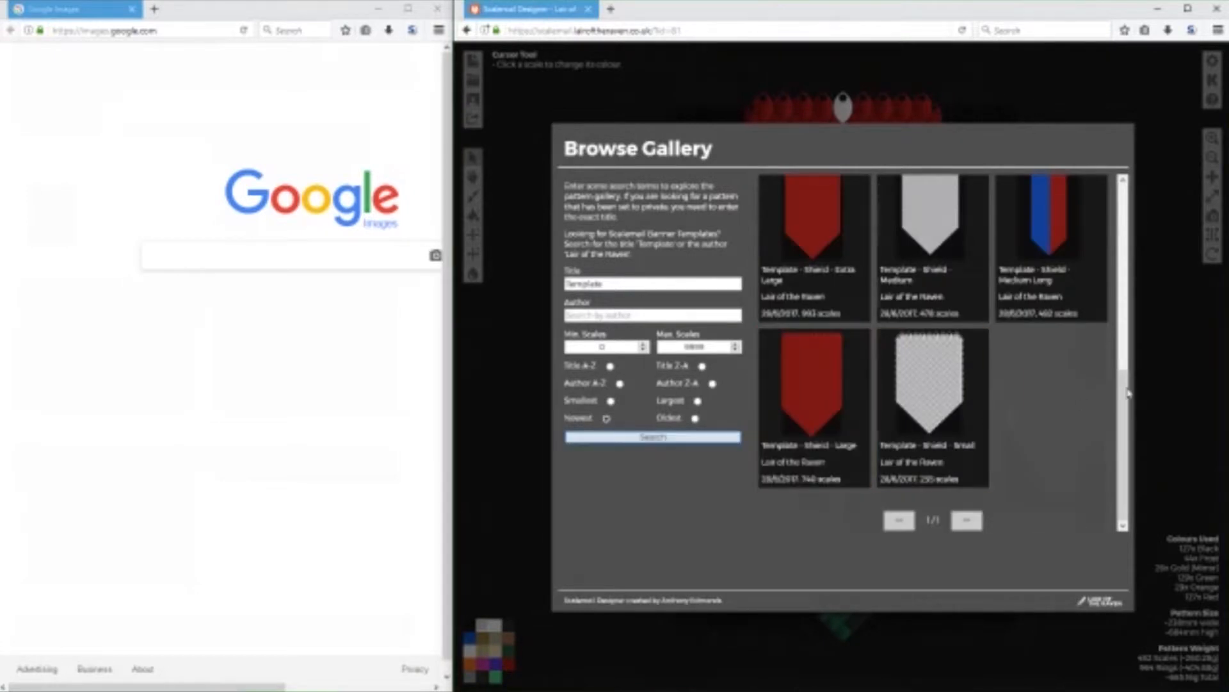
Look through the template patterns in the gallery and load "Template - Shield - Medium".
scroll(1112, 325, up, 1)
scroll(1111, 325, up, 3)
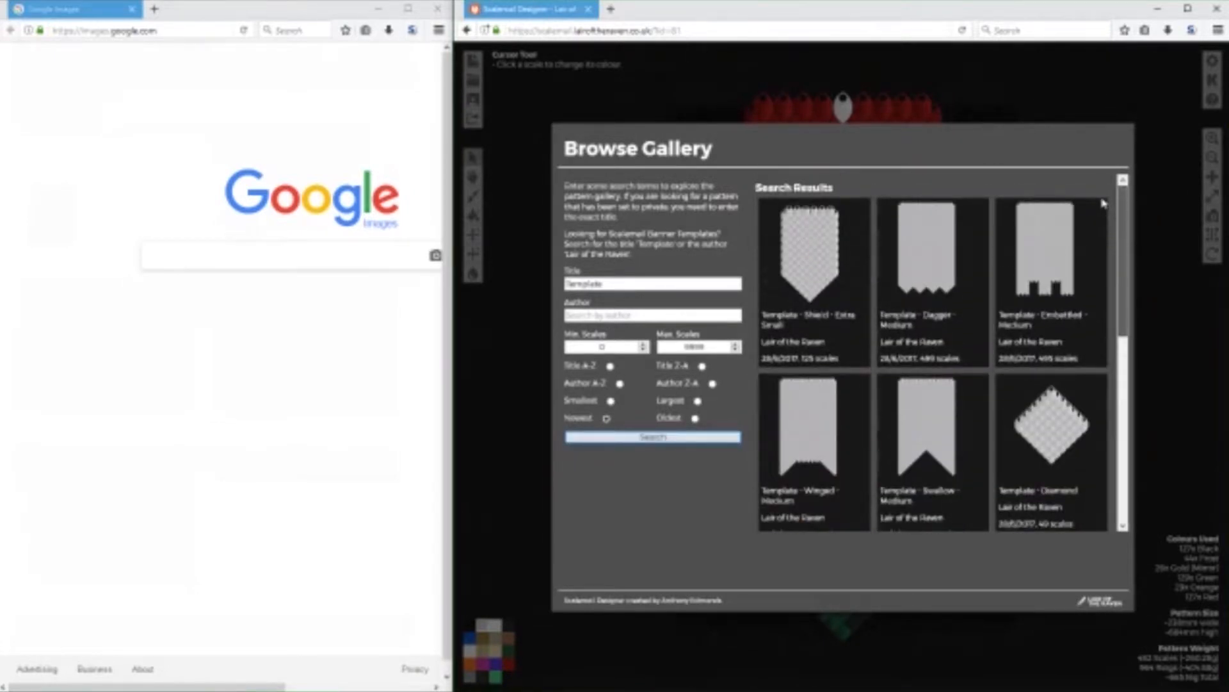
drag(1111, 235, 1117, 423)
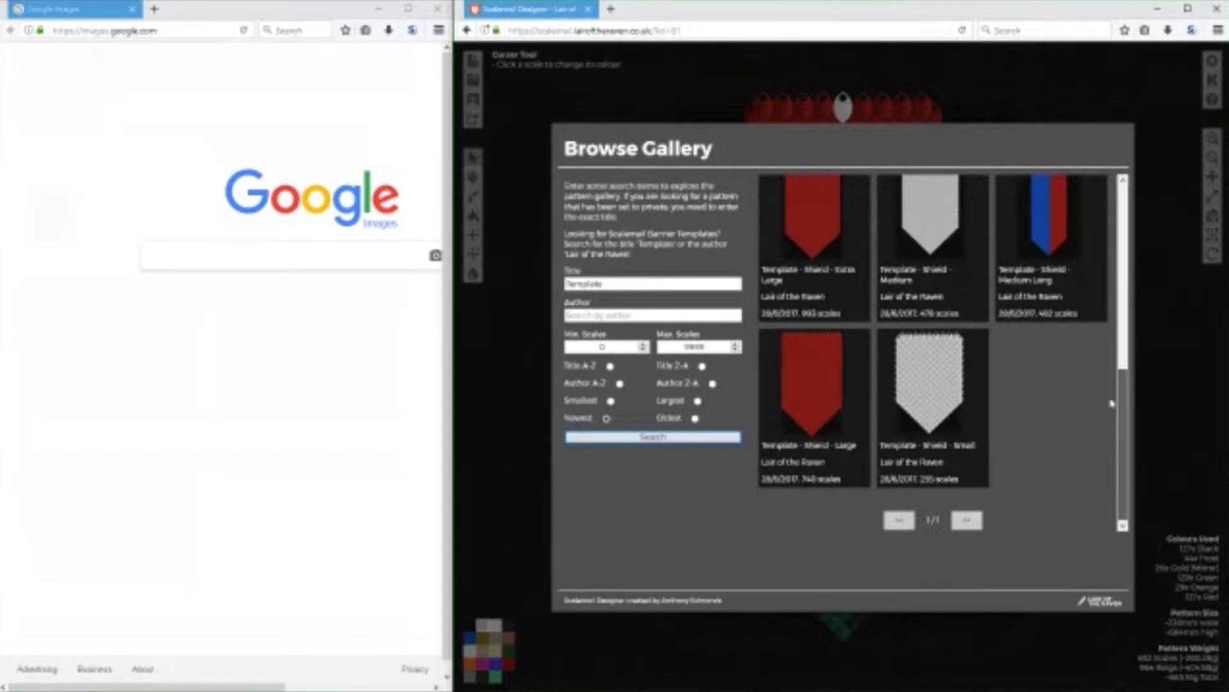
scroll(1068, 337, up, 2)
scroll(1068, 337, up, 2)
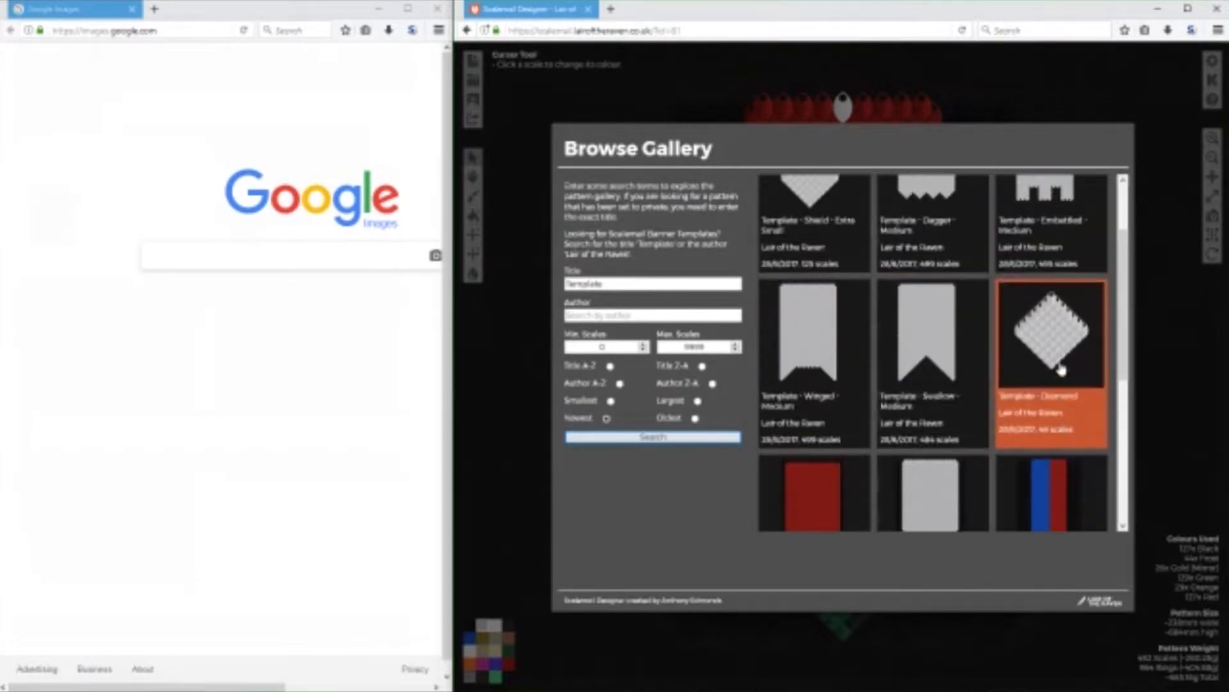
scroll(964, 361, up, 2)
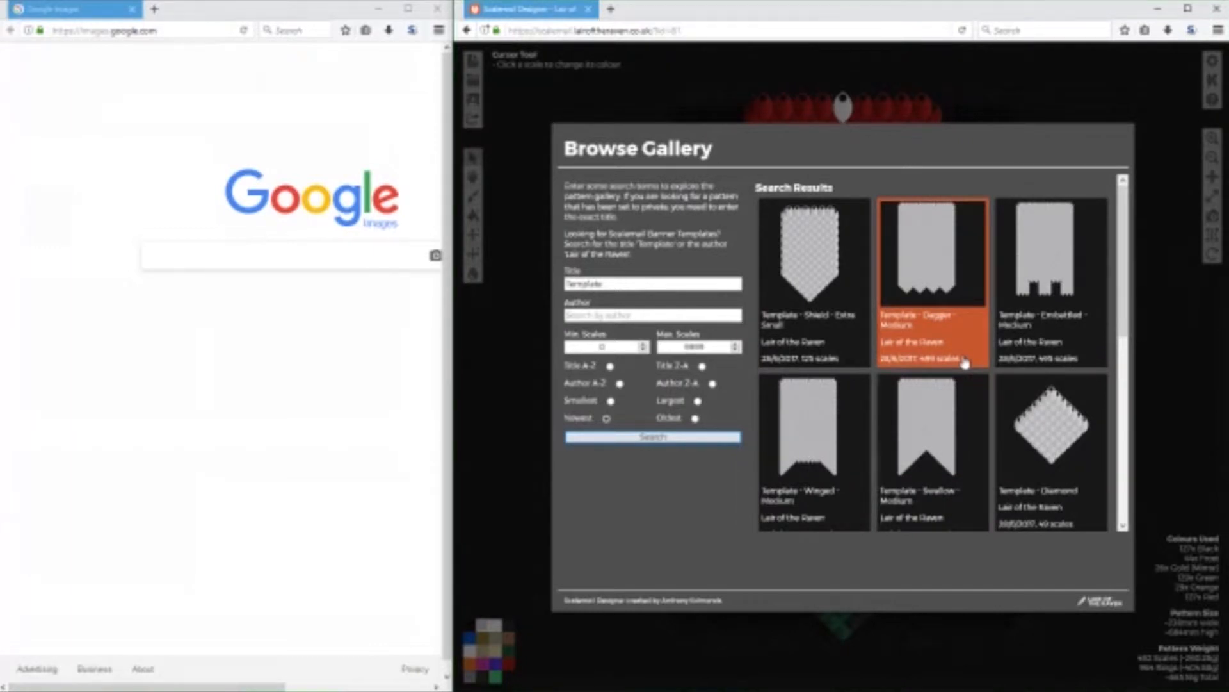
scroll(964, 362, down, 2)
scroll(964, 363, down, 1)
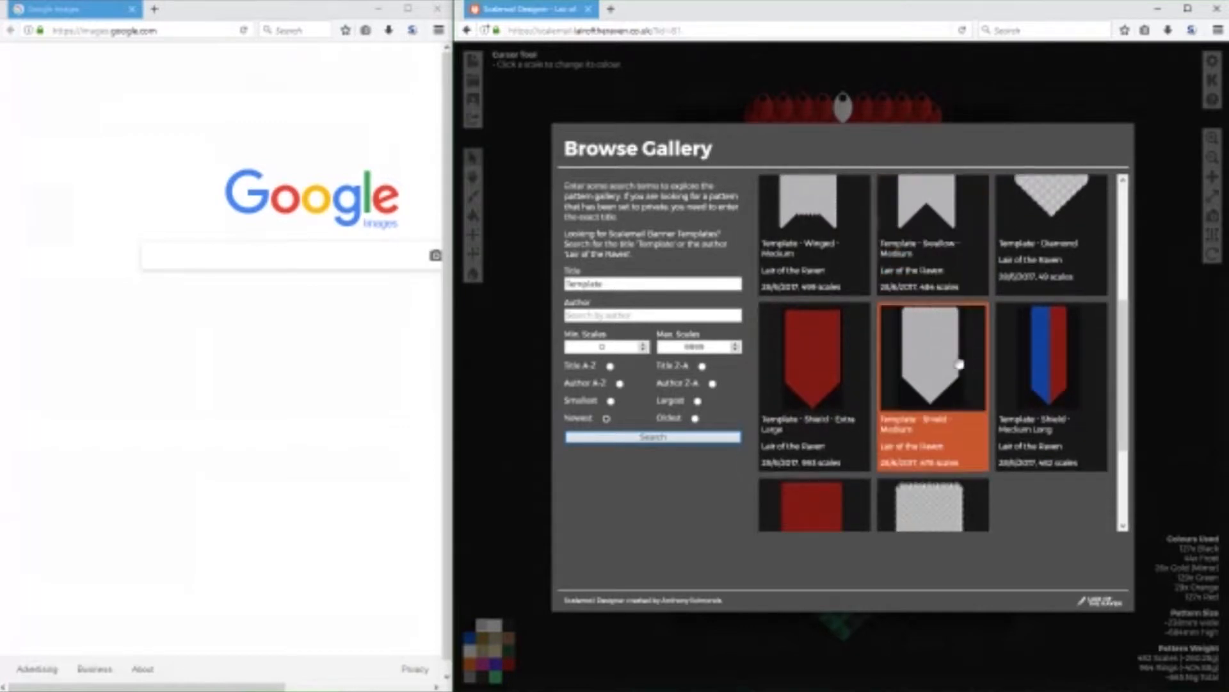
click(917, 372)
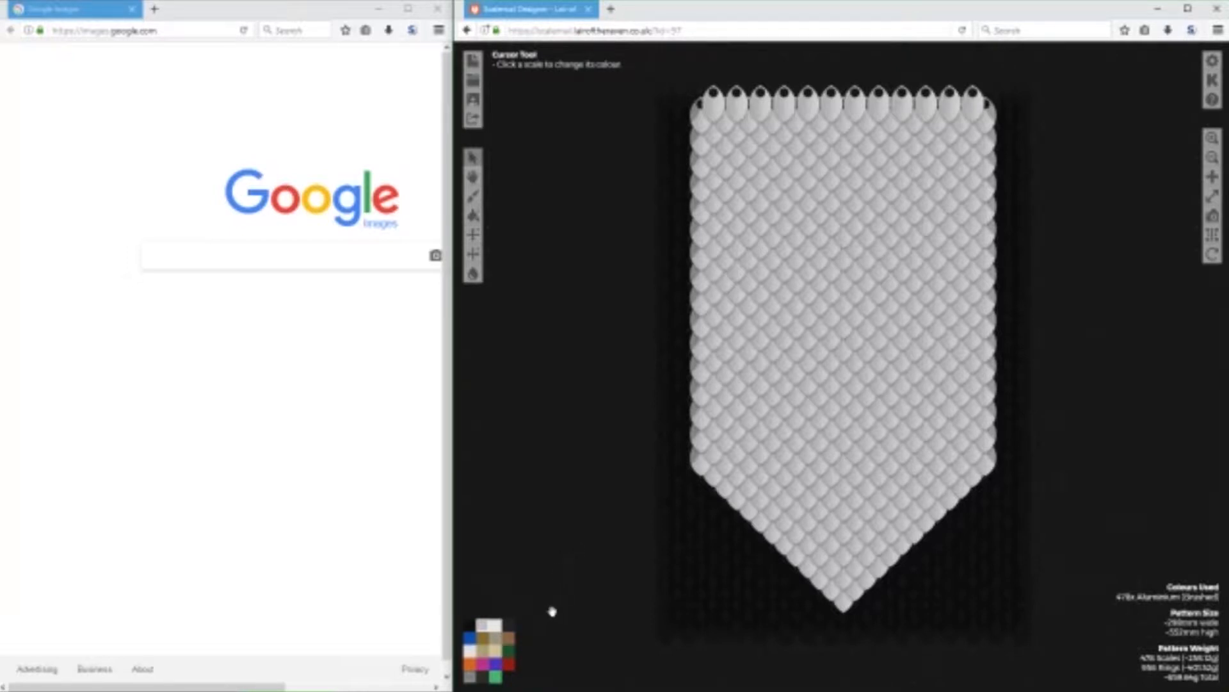
Colour nine scales purple as a small diamond in the upper middle of the shield.
click(494, 666)
click(855, 231)
click(843, 239)
click(867, 239)
click(833, 251)
click(877, 251)
click(844, 262)
click(866, 262)
click(855, 251)
click(855, 273)
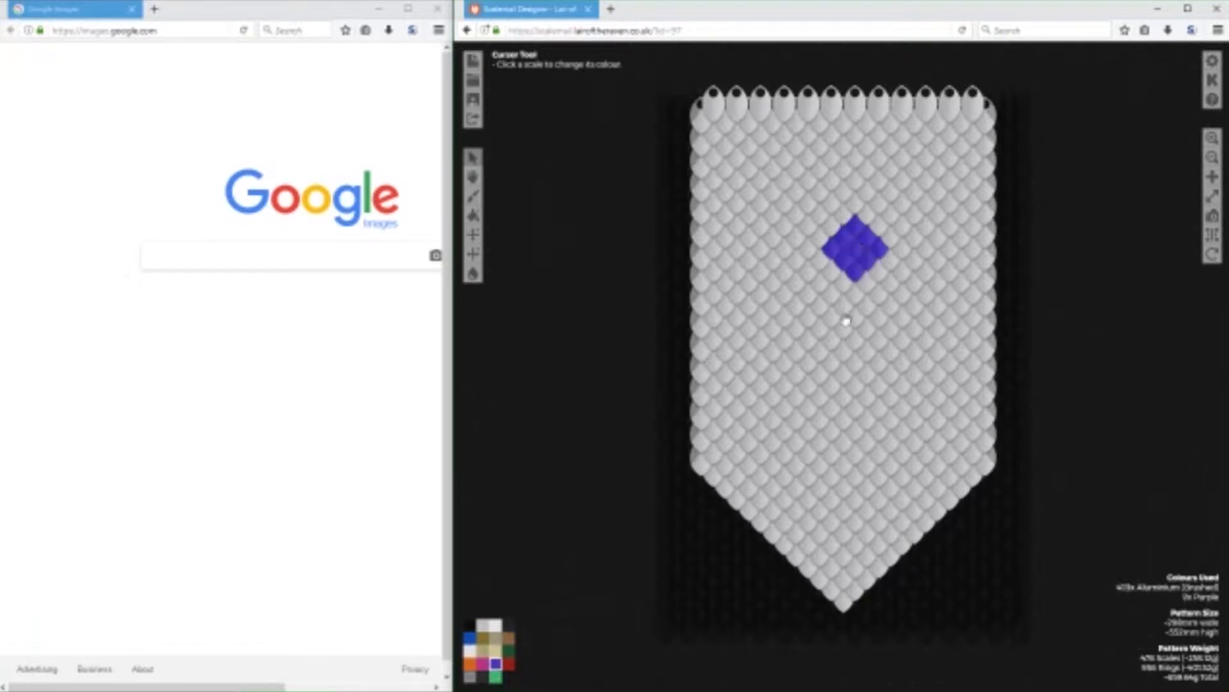
Colour twelve more scales purple to form a larger diamond overlapping the left side of the small one.
click(833, 229)
click(820, 218)
click(809, 229)
click(821, 240)
click(810, 250)
click(821, 262)
click(832, 272)
click(821, 284)
click(810, 273)
click(797, 262)
click(786, 251)
click(797, 240)
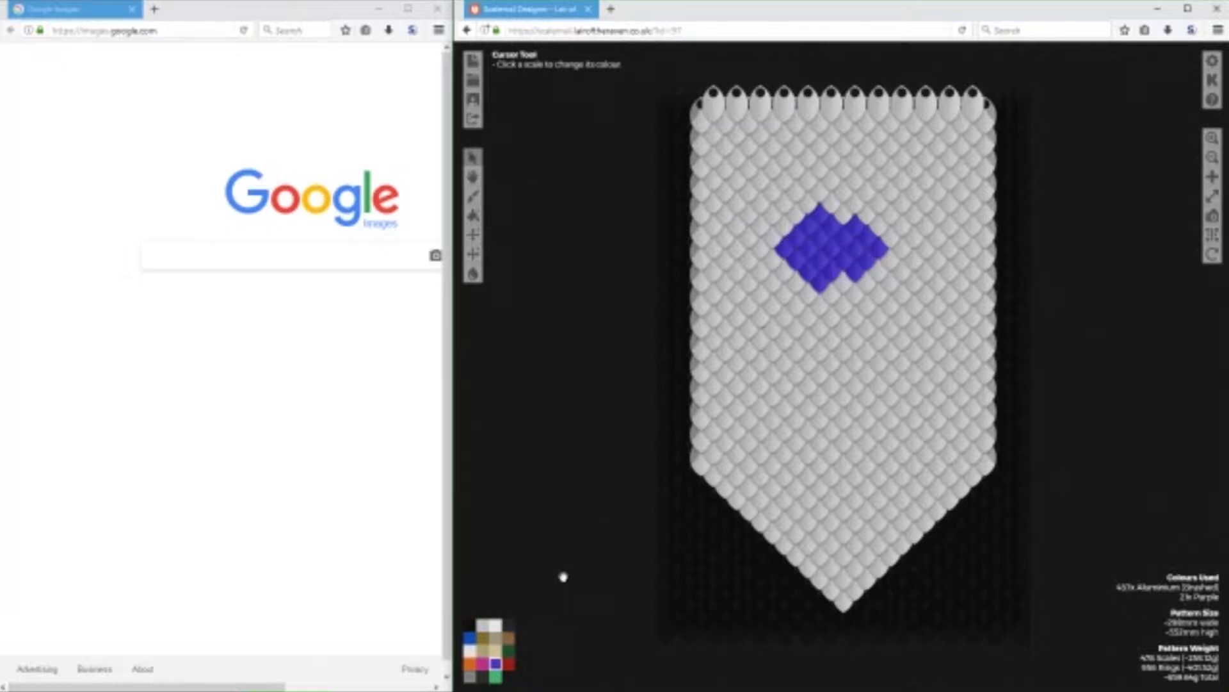
Colour the four centre scales of the larger diamond and the centre scale of the small diamond green.
click(508, 649)
click(821, 240)
click(811, 250)
click(820, 261)
click(832, 249)
click(855, 249)
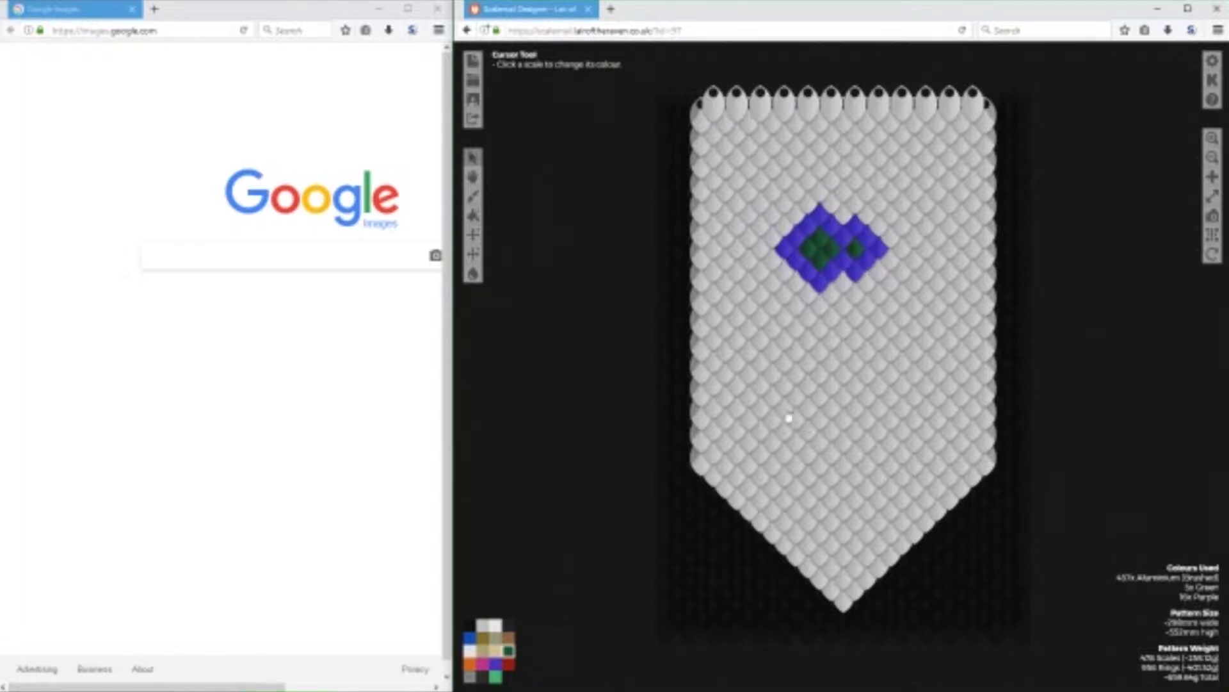
Search Google Images for "journeyman project tsa logo".
drag(157, 680, 236, 673)
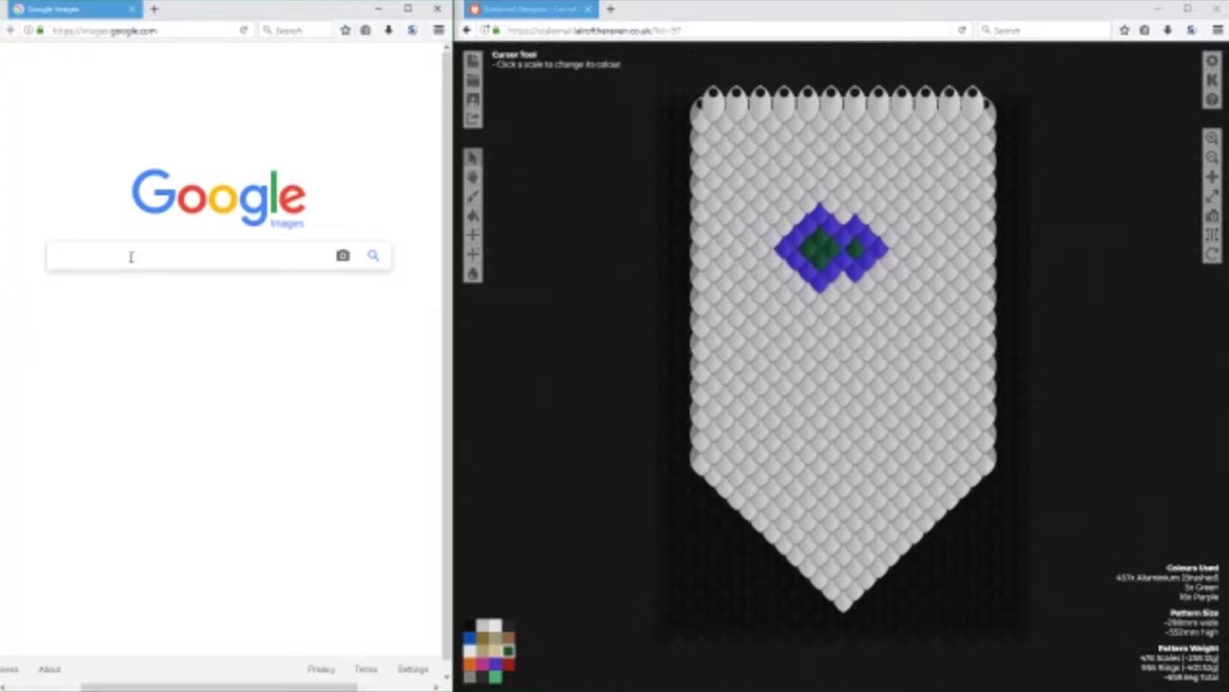
text(jo)
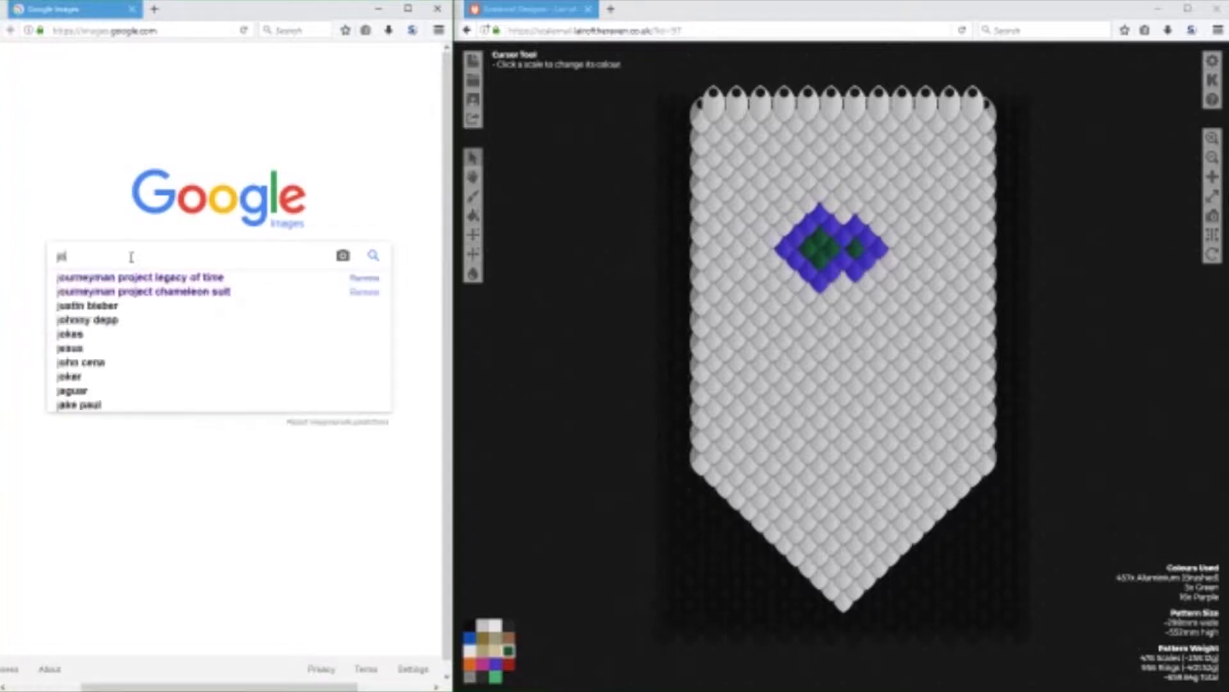
text(urneyman project tsa logo)
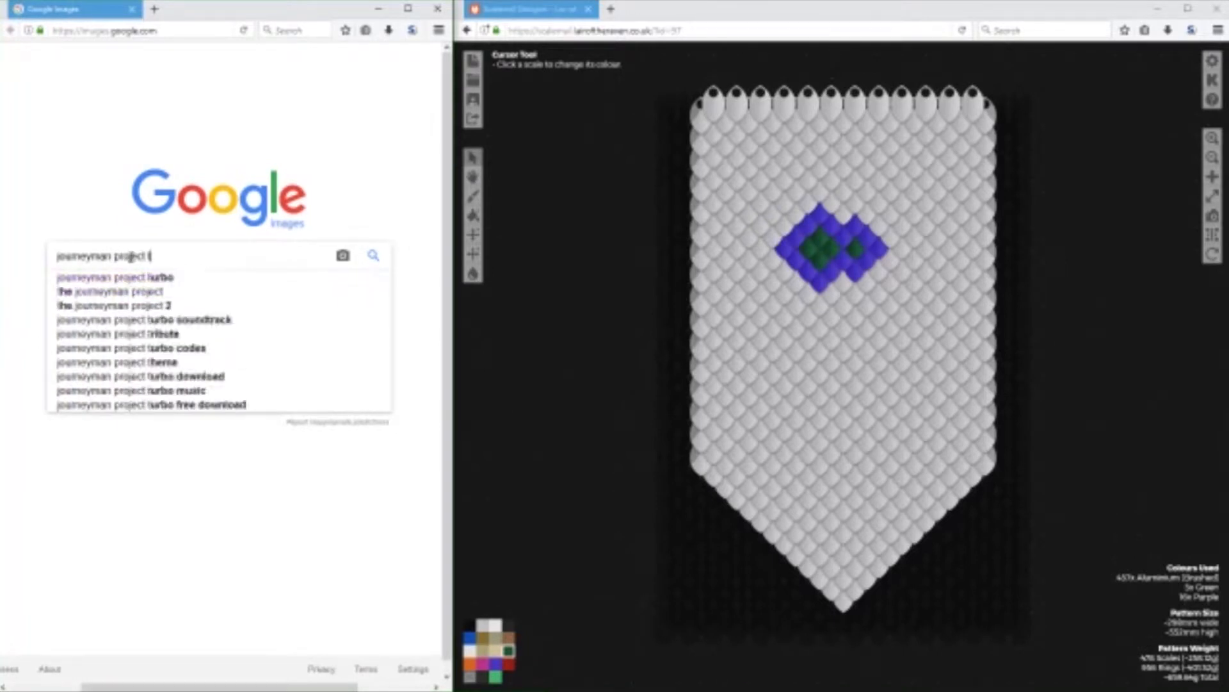
key(Return)
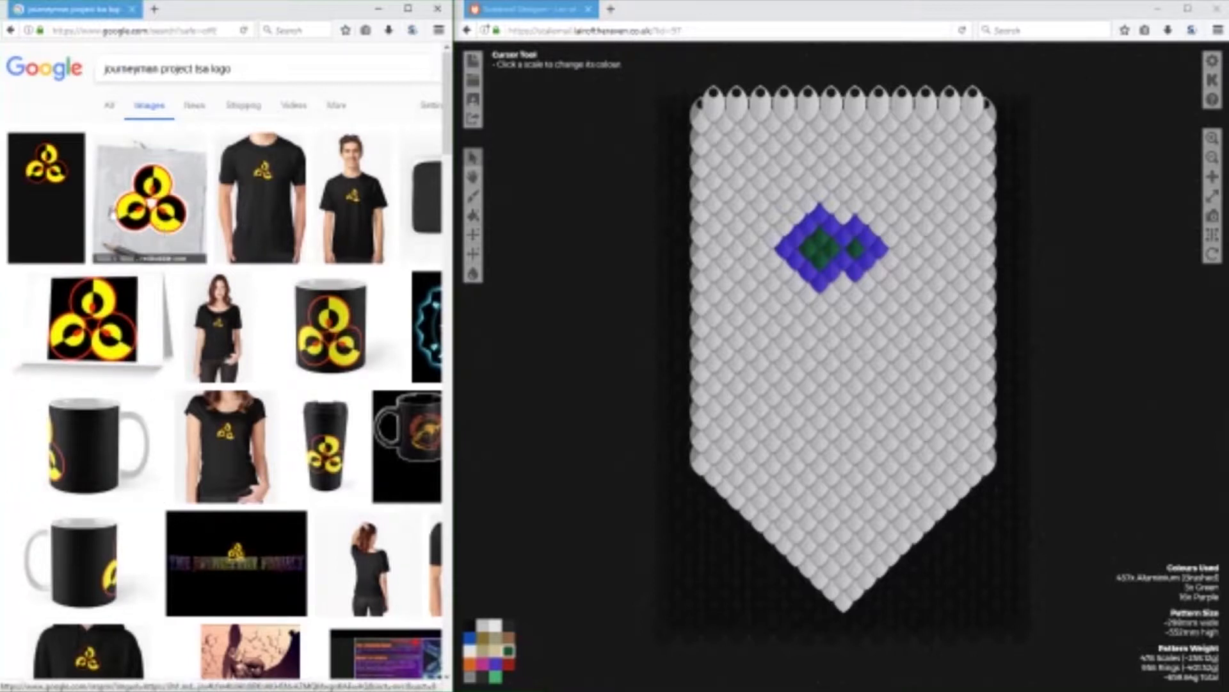
Open the full-size image of the yellow, black and red three-circle logo in its own tab.
scroll(248, 561, down, 3)
scroll(192, 384, up, 3)
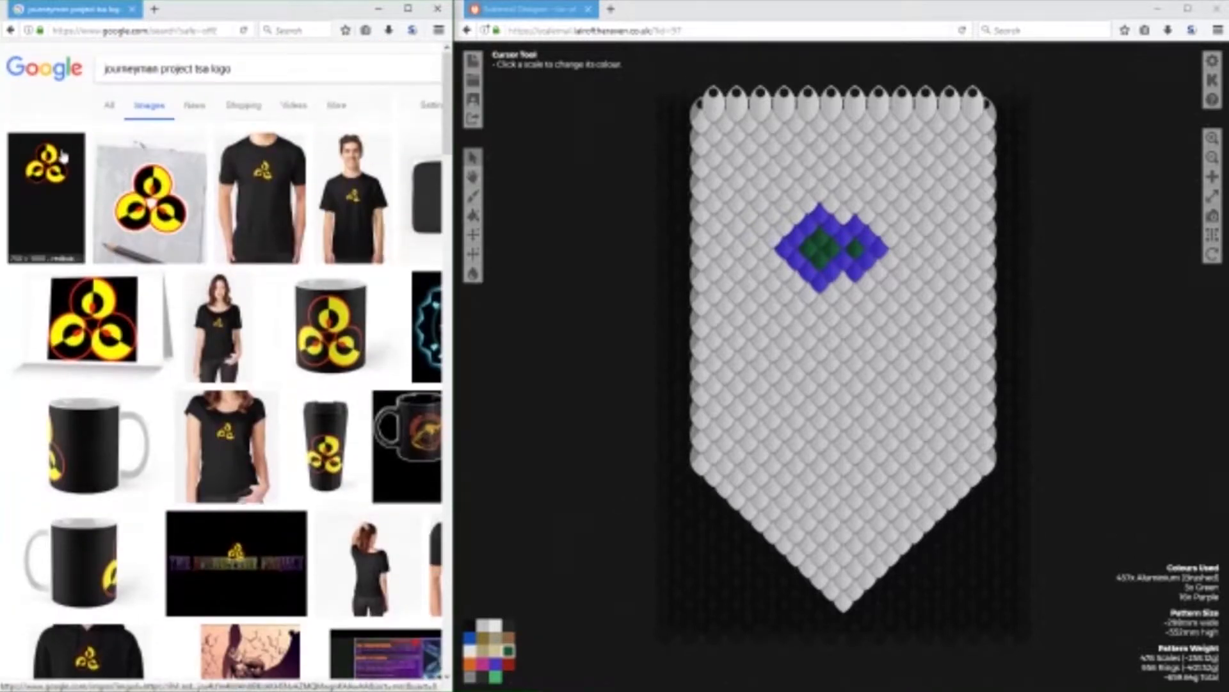
click(119, 176)
click(310, 353)
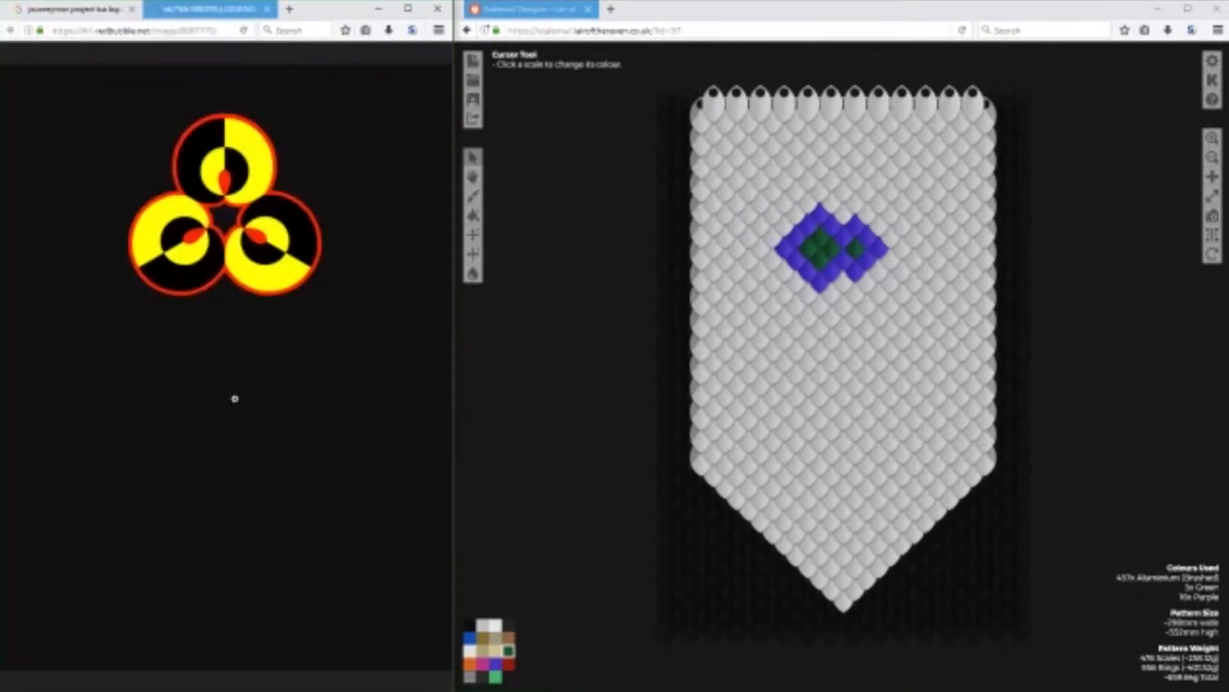
Save the logo image in the Downloads folder under its suggested file name.
right_click(199, 226)
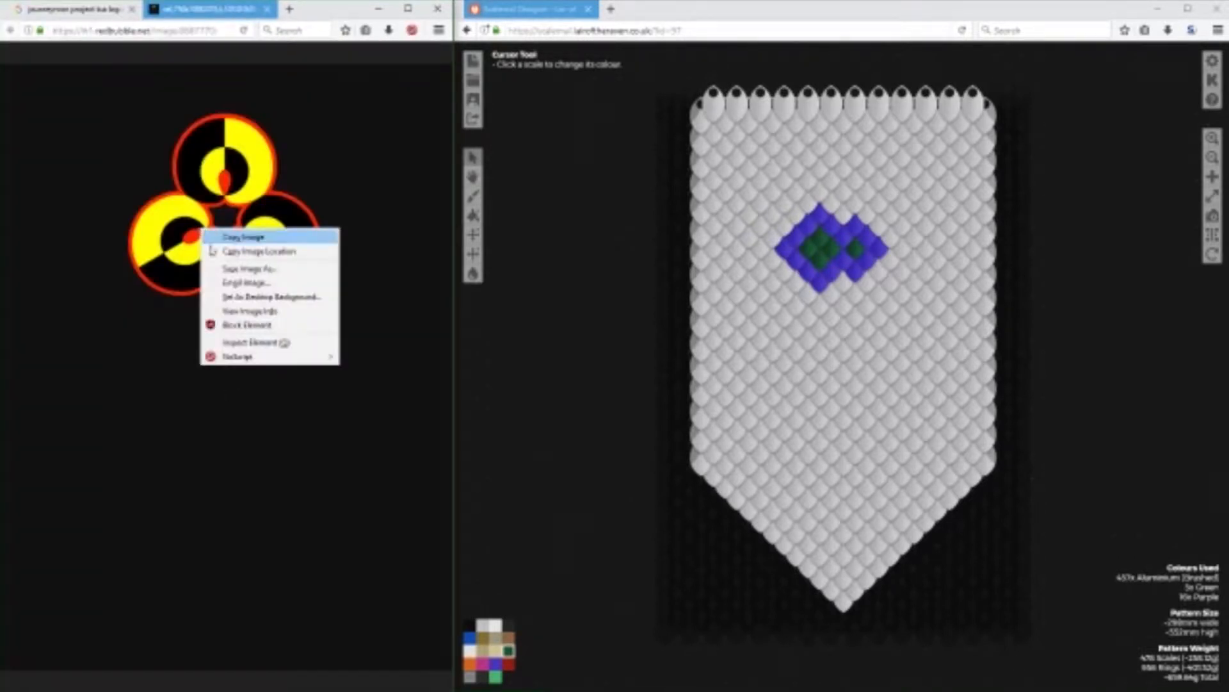
click(269, 271)
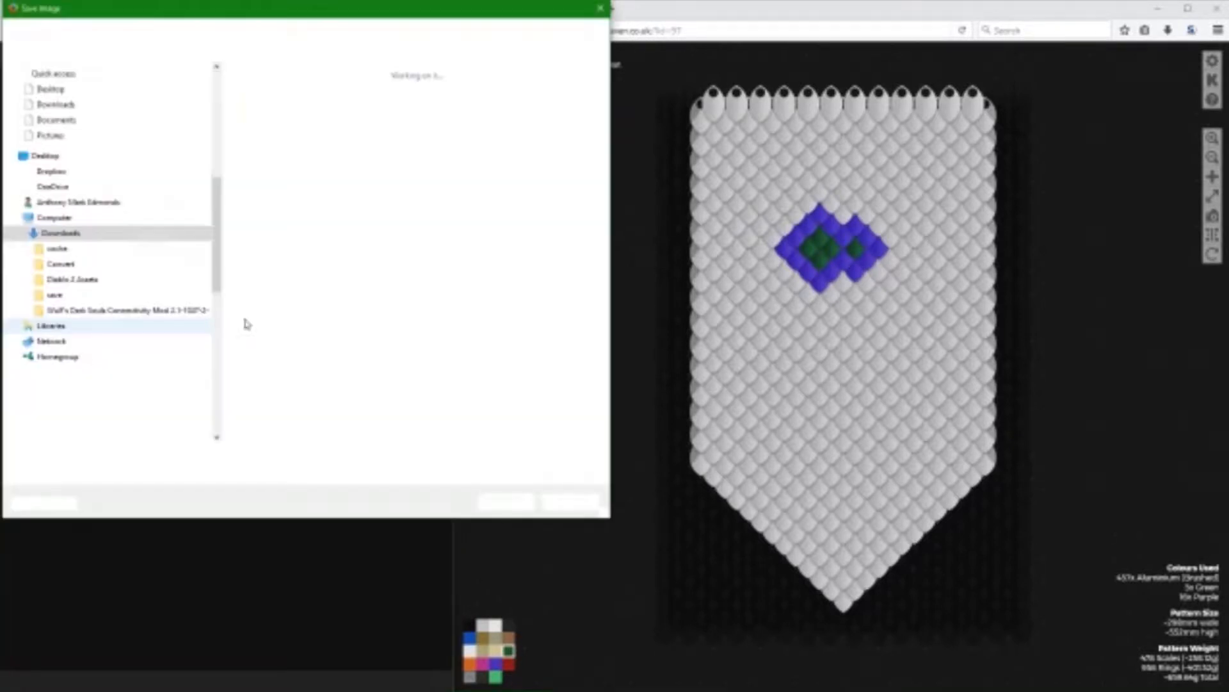
click(61, 129)
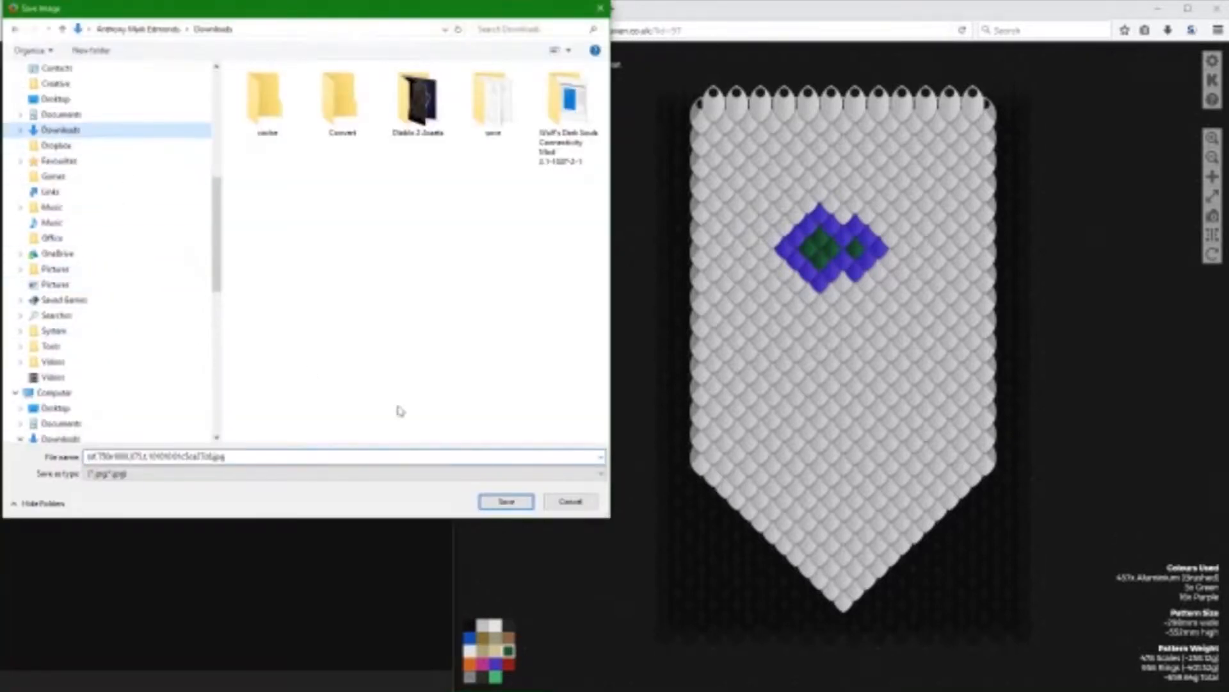
click(506, 501)
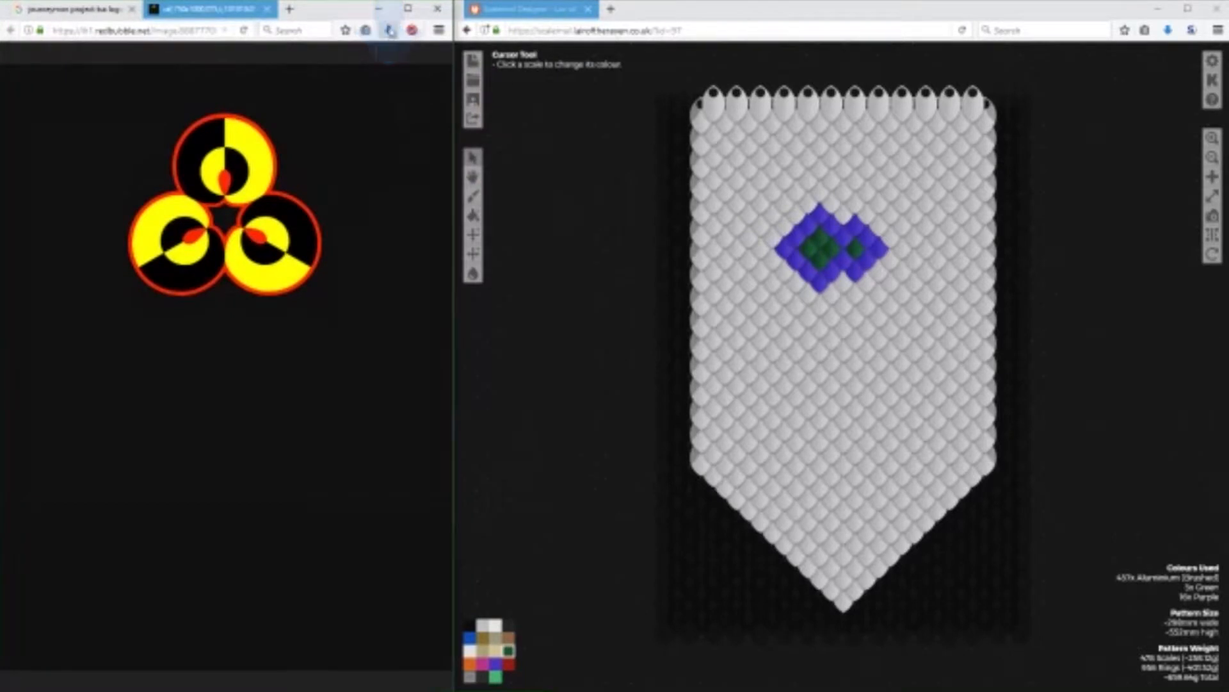
Show the downloaded logo image in its folder and open it in Paint for editing.
click(380, 71)
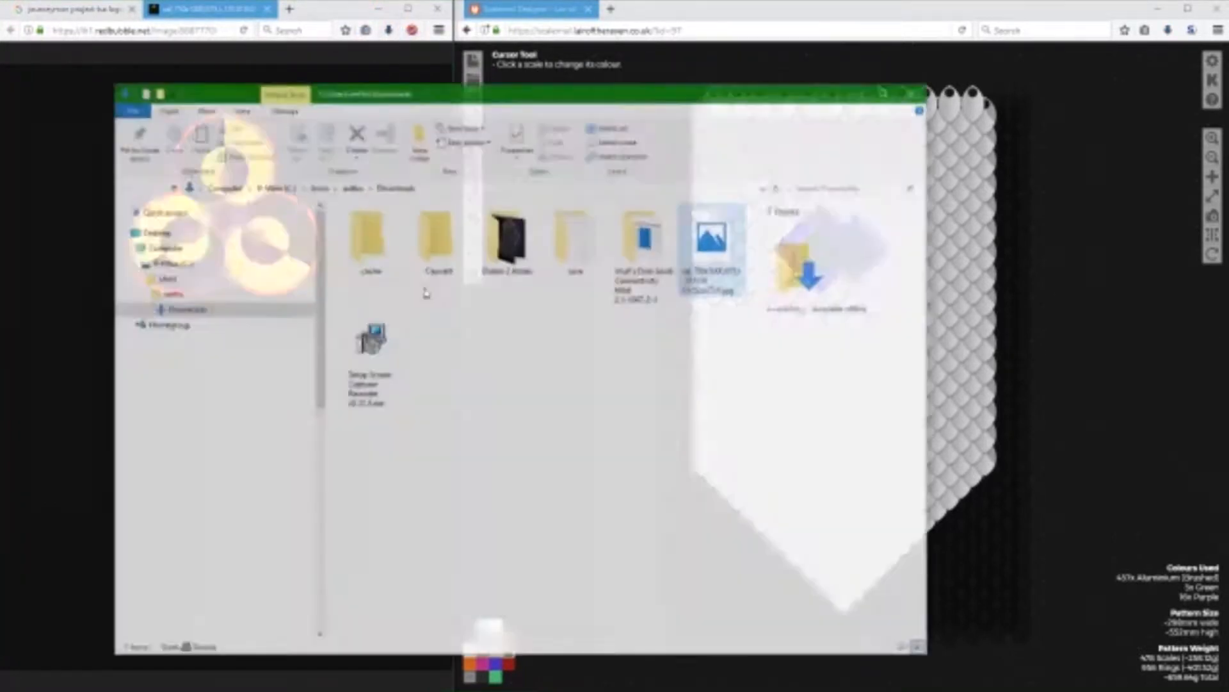
drag(644, 114, 560, 115)
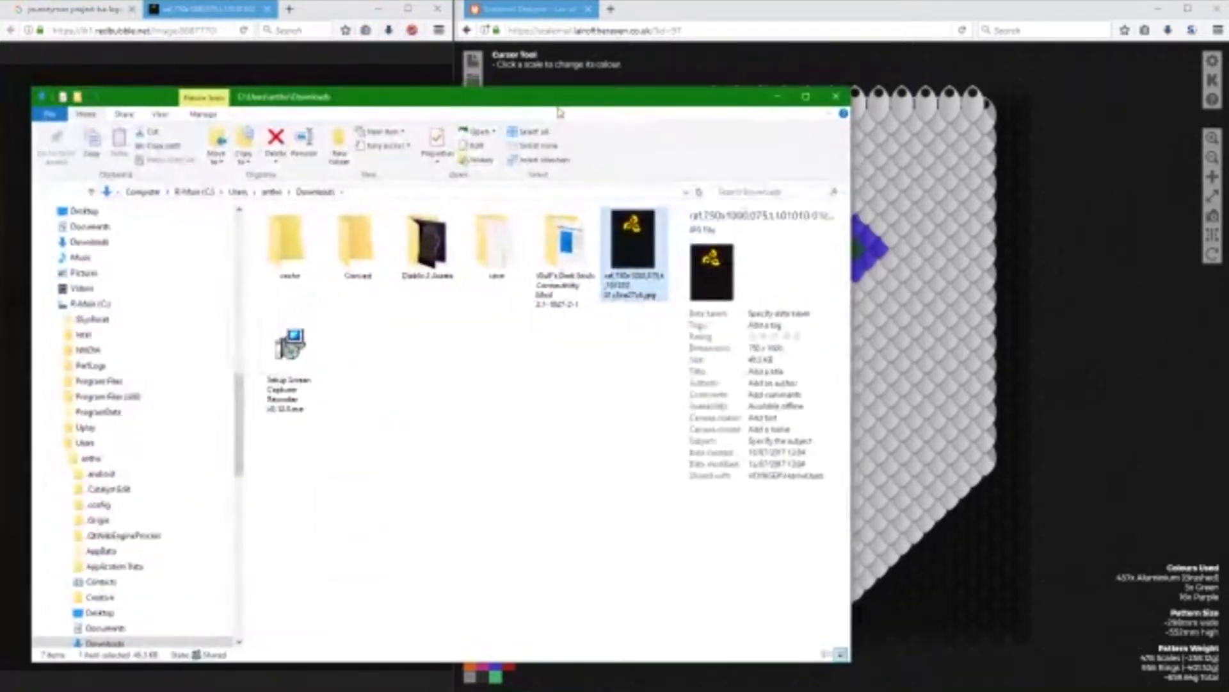
right_click(633, 242)
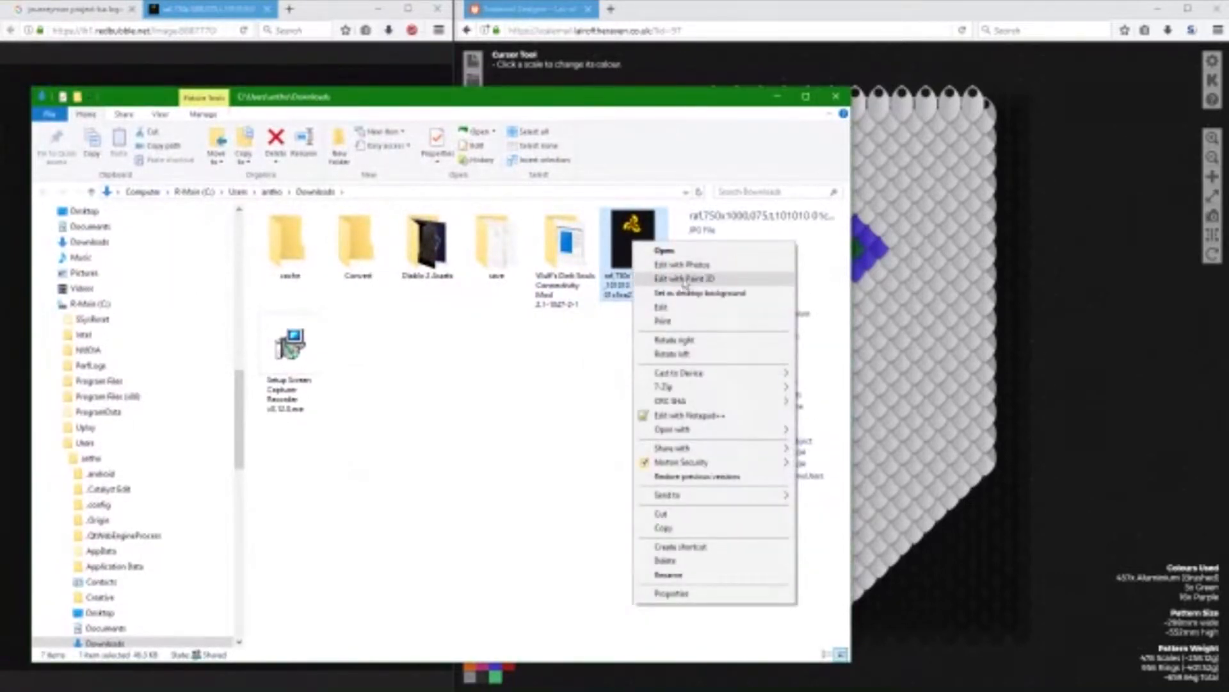
click(679, 308)
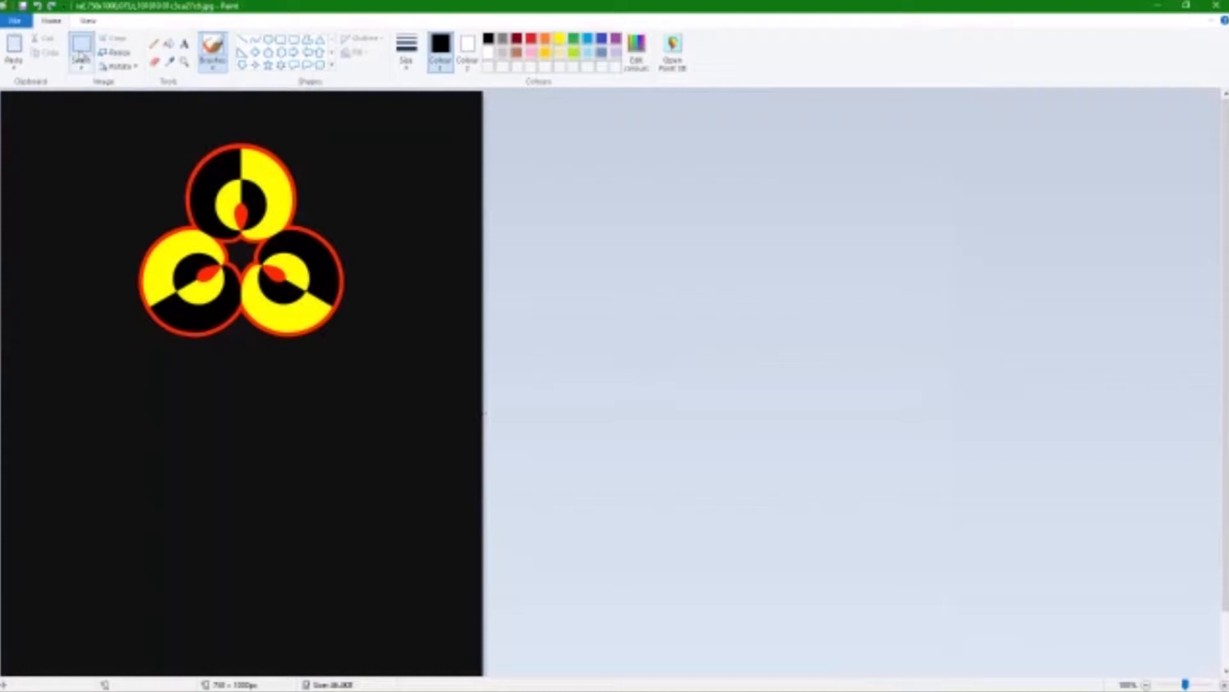
Crop the image to a rectangle tightly enclosing the three-circle logo.
click(81, 48)
drag(101, 133, 358, 348)
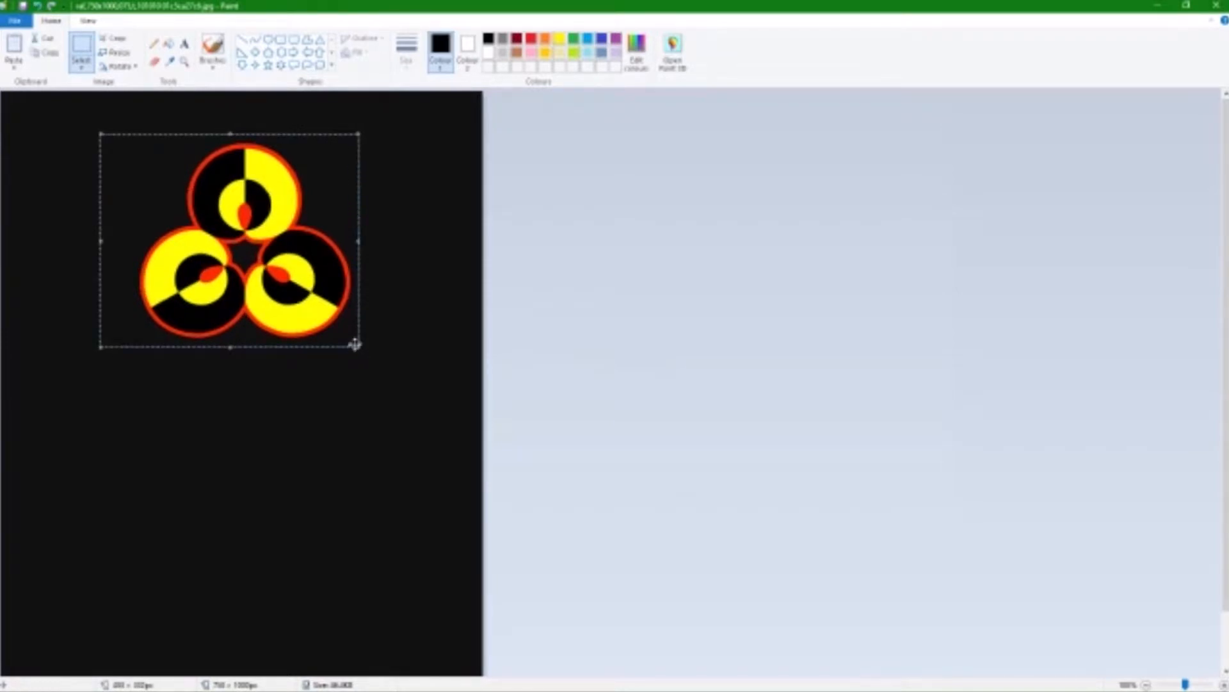
key(ctrl+z)
drag(355, 349, 126, 134)
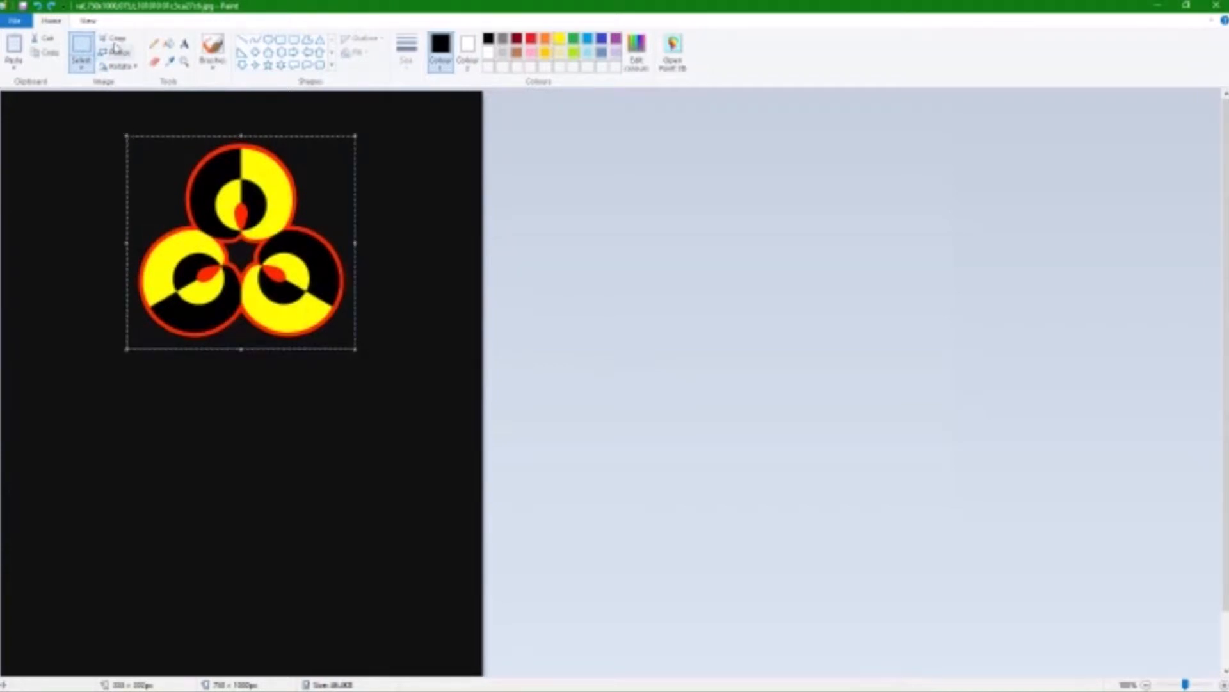
click(113, 39)
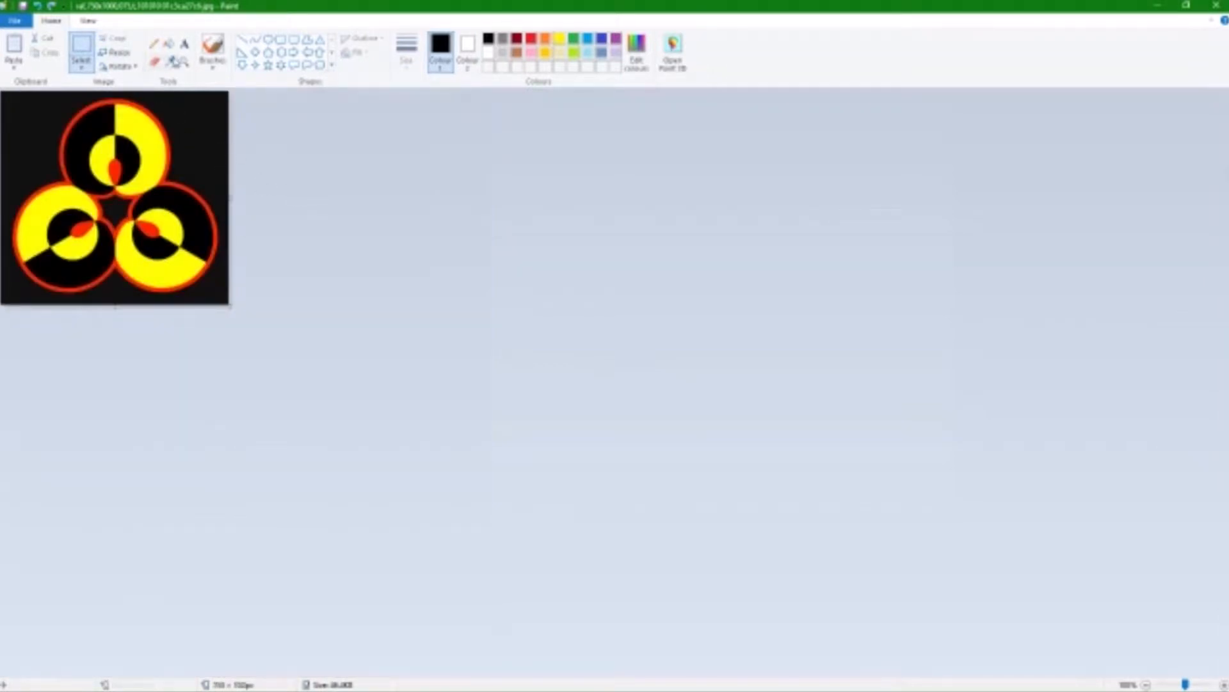
Fill the dark background around the circles and the gap between them with green.
click(169, 44)
click(531, 40)
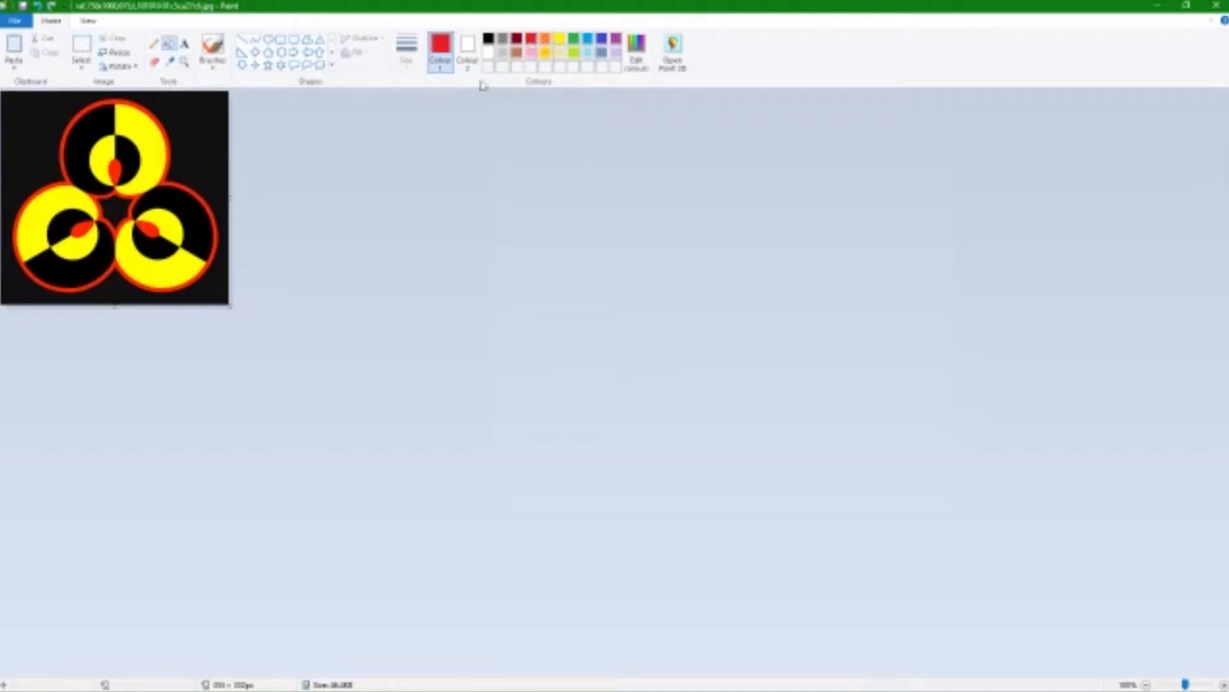
click(574, 41)
click(199, 150)
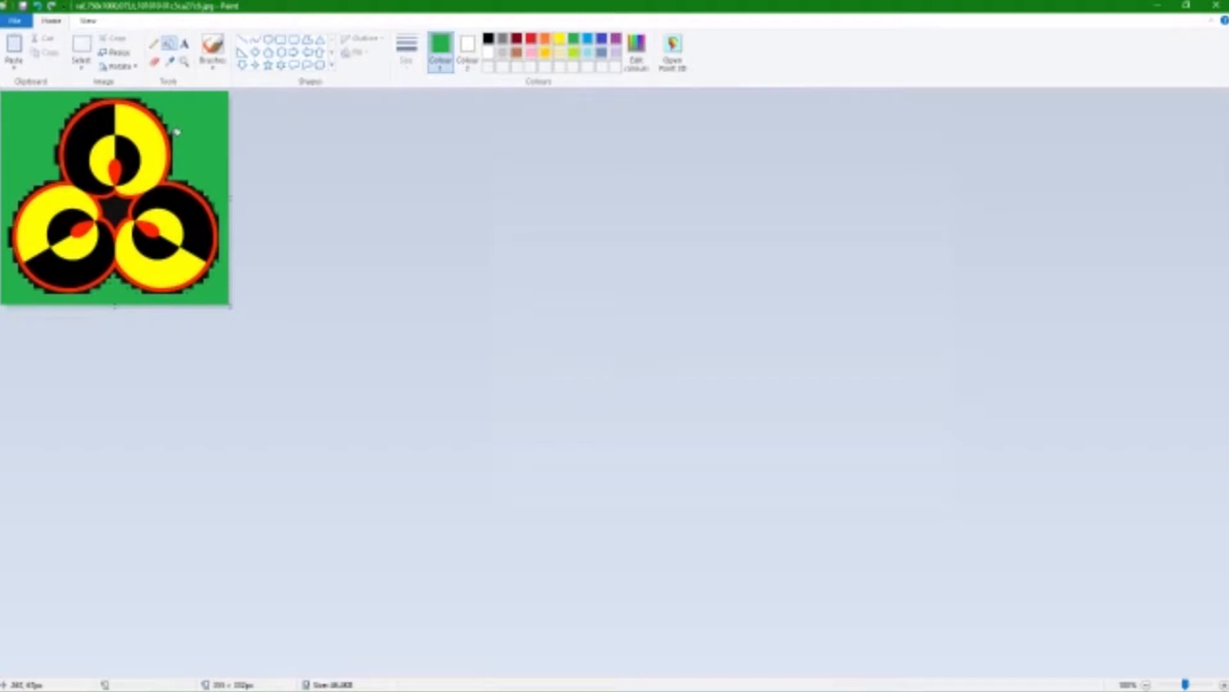
click(118, 203)
Save the edited logo image, clear away Paint and the file window, and return to Scalemail Designer in the browser.
click(22, 24)
click(23, 6)
mouse_move(265, 667)
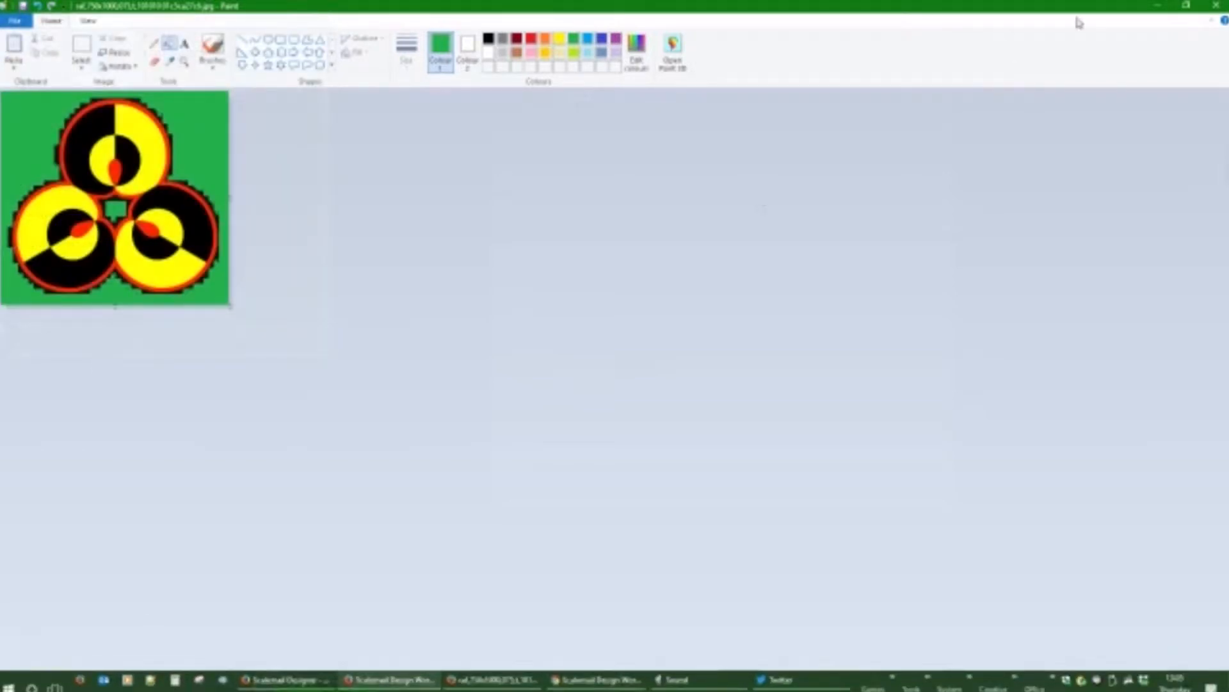
click(1156, 6)
click(654, 11)
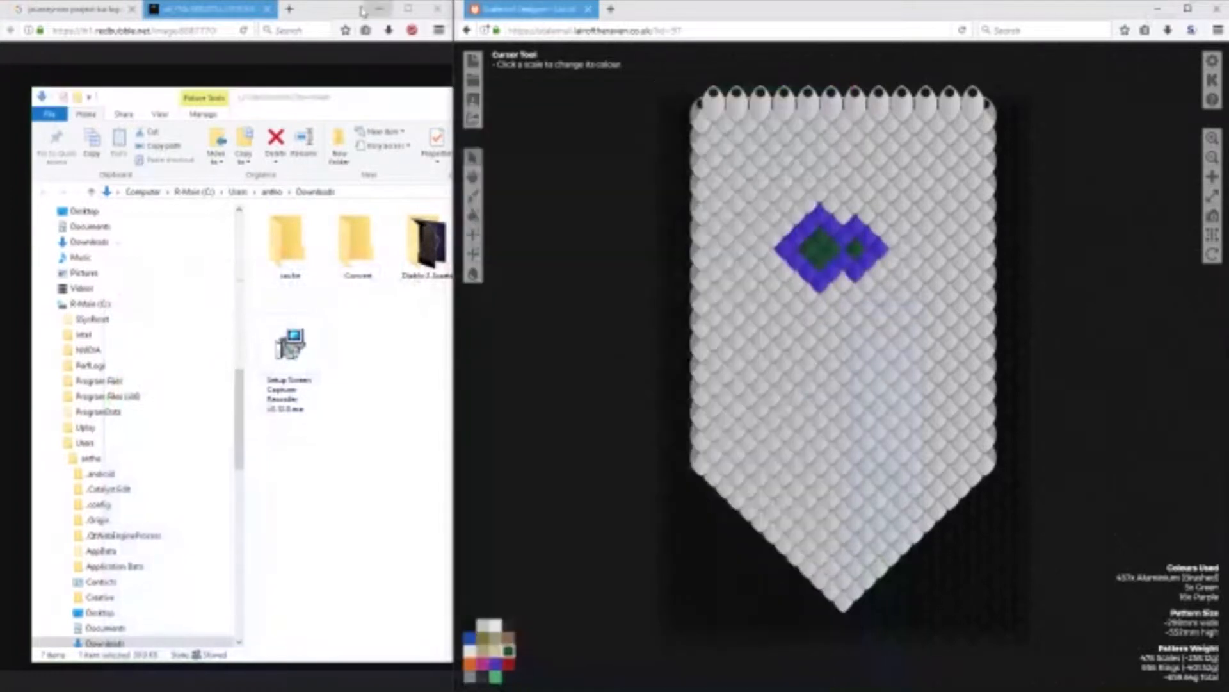
click(348, 5)
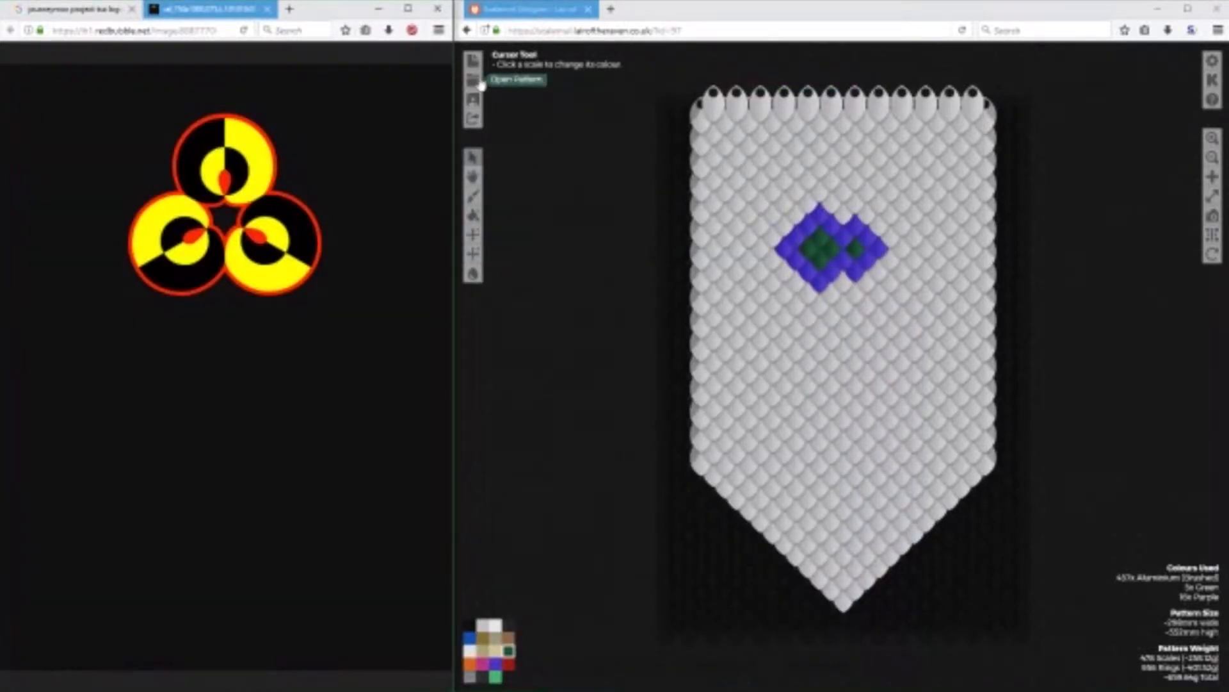
Start a new pattern from an image, load the edited logo from the Downloads folder and process it.
click(473, 62)
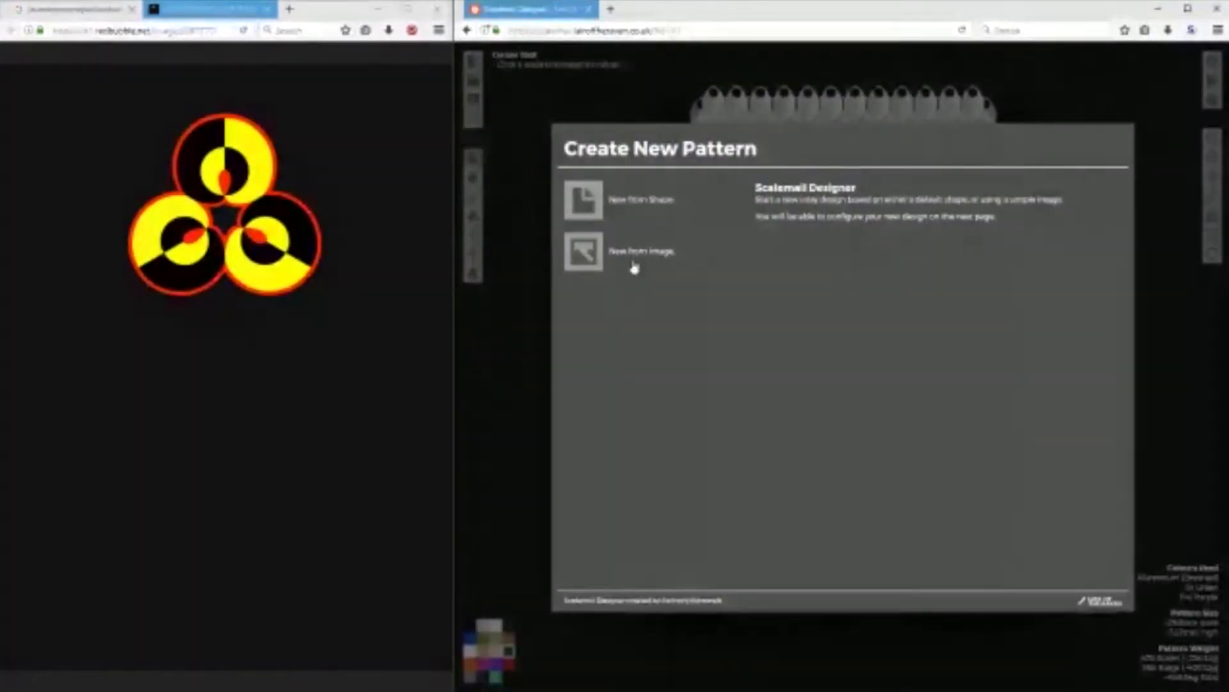
click(634, 268)
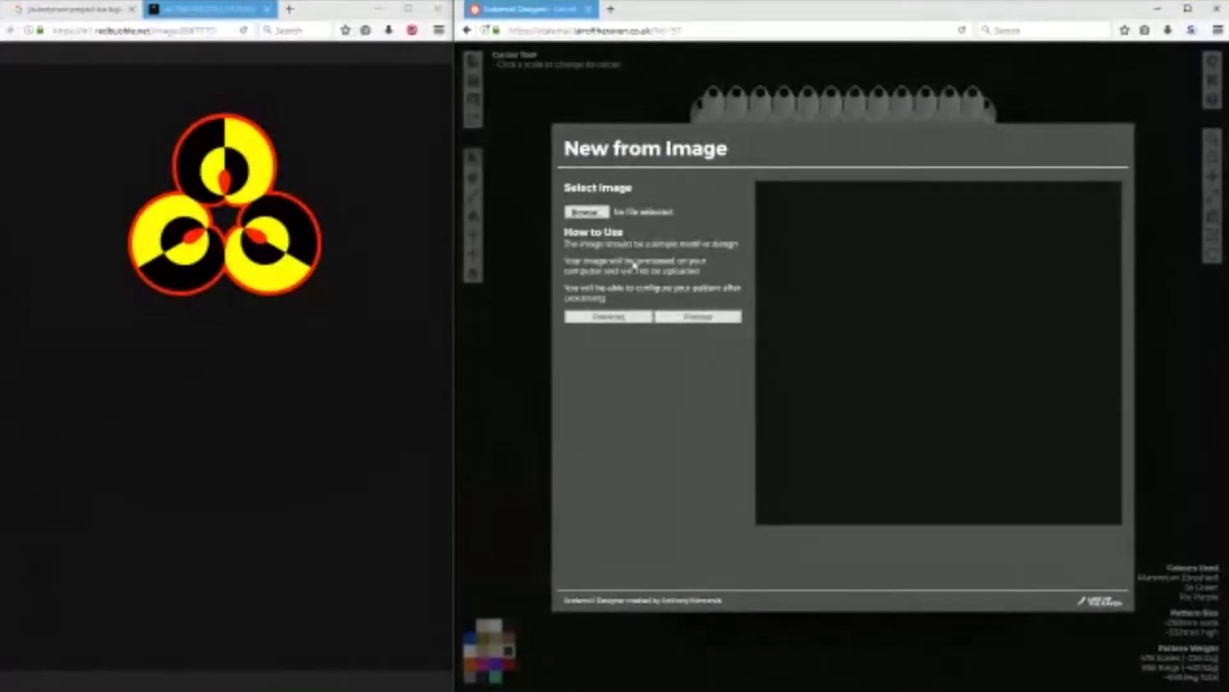
click(586, 213)
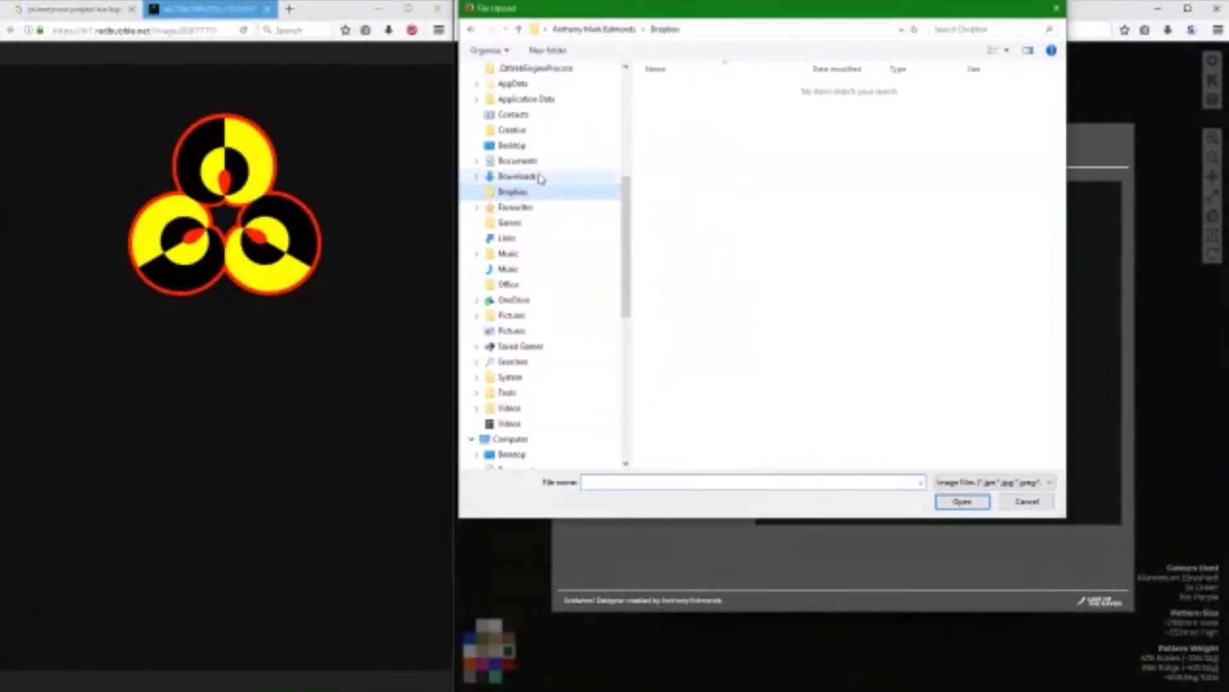
double_click(1026, 122)
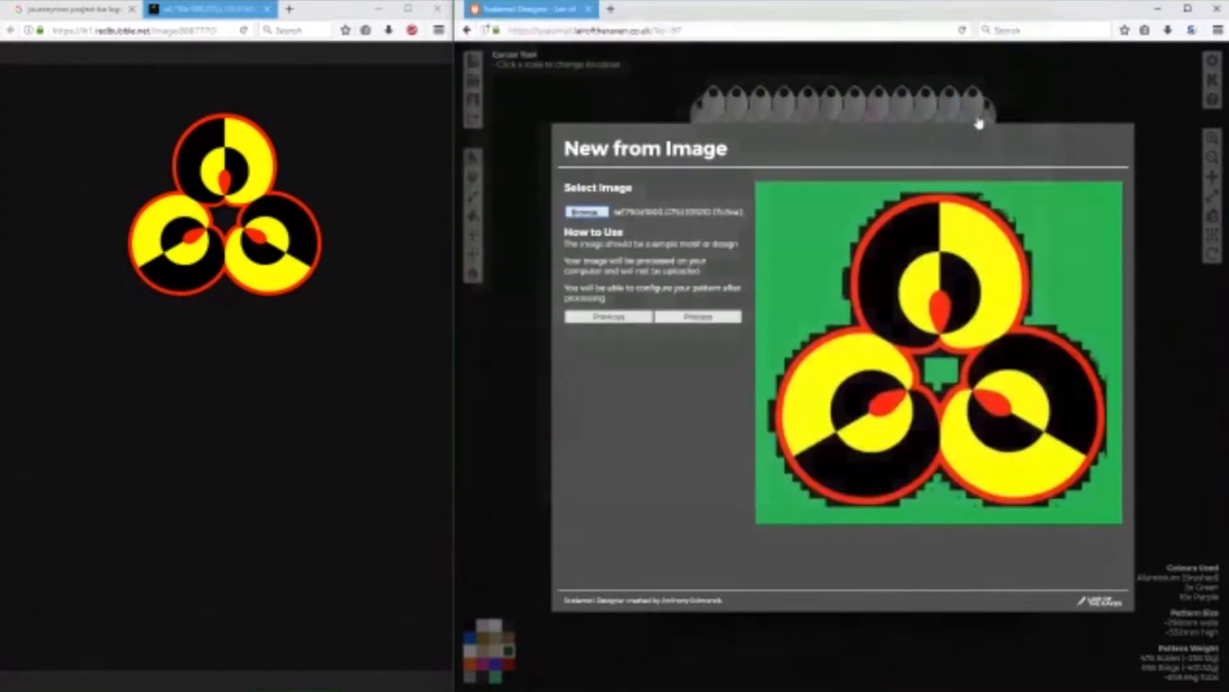
click(719, 321)
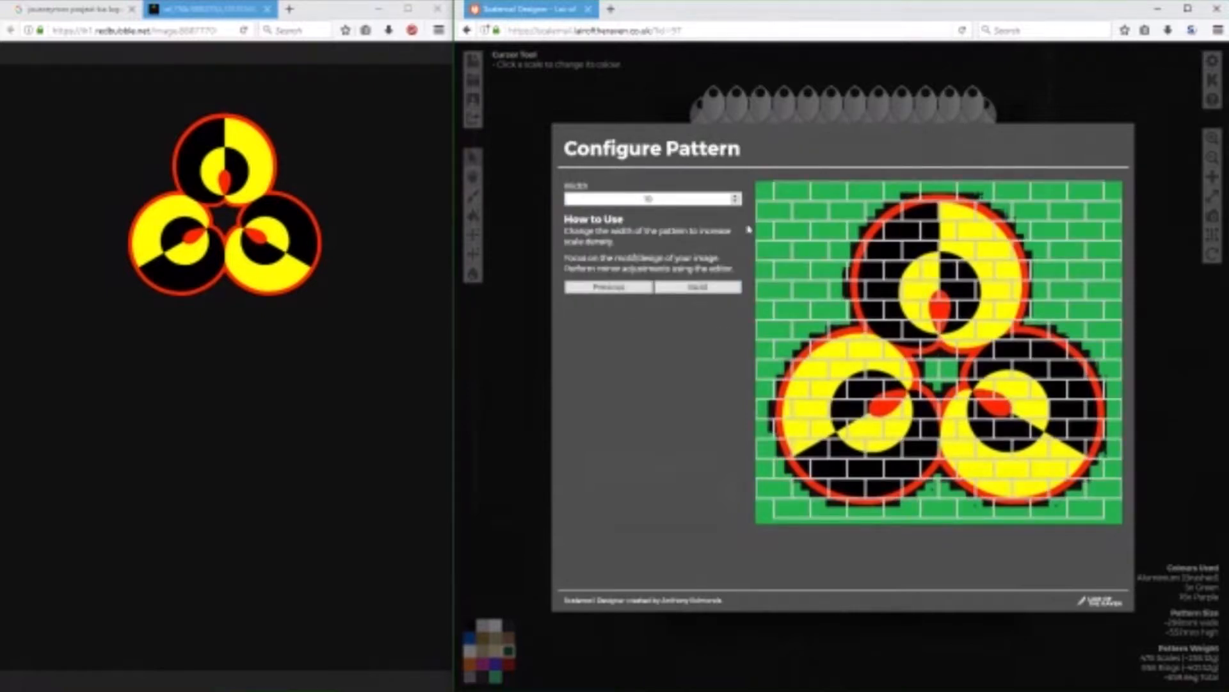
Set the pattern width to 18 and build the scale pattern.
click(736, 196)
click(737, 196)
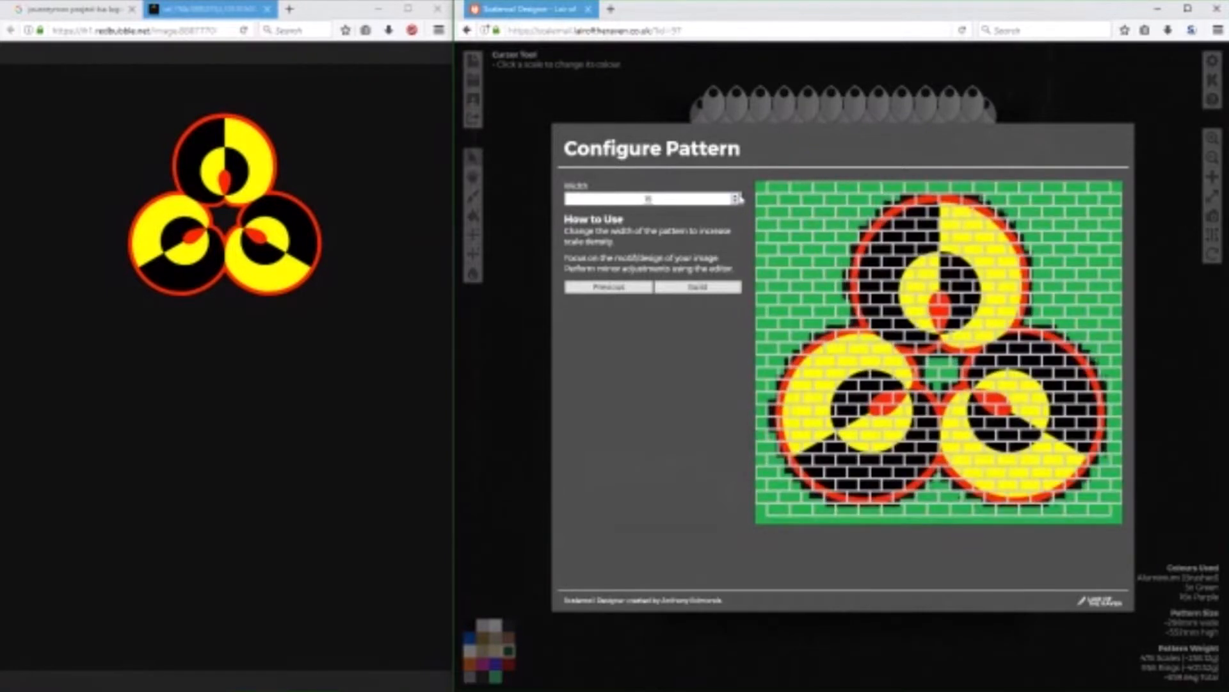
click(736, 196)
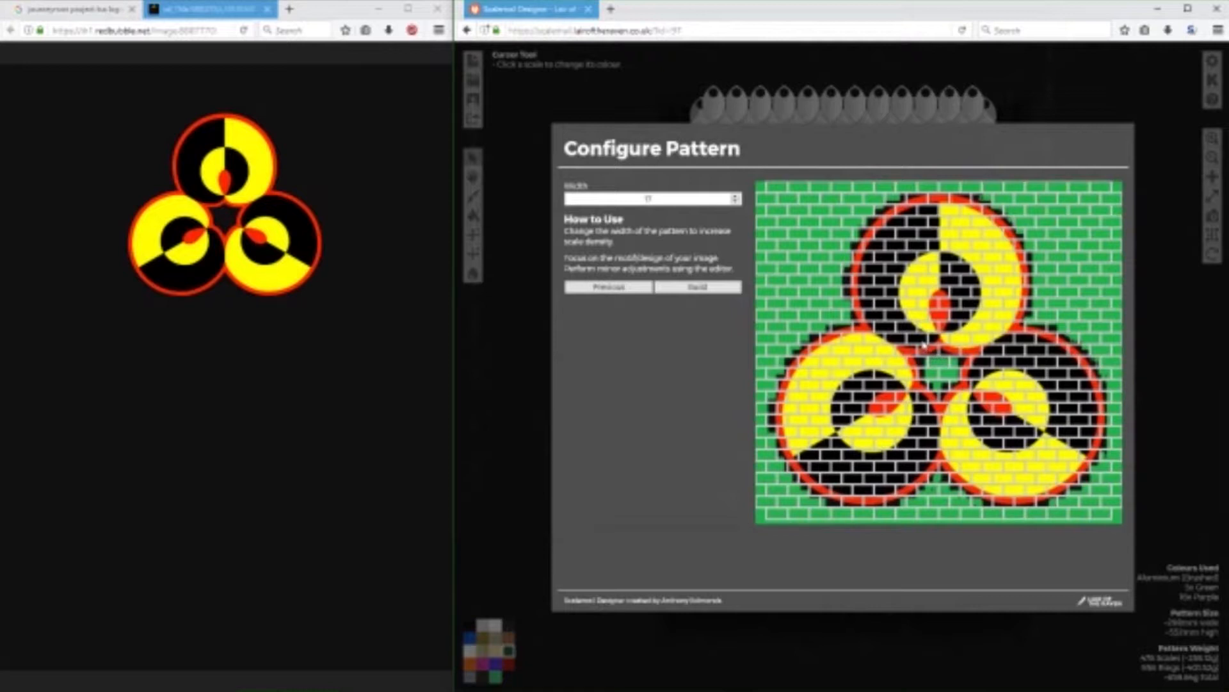
click(737, 200)
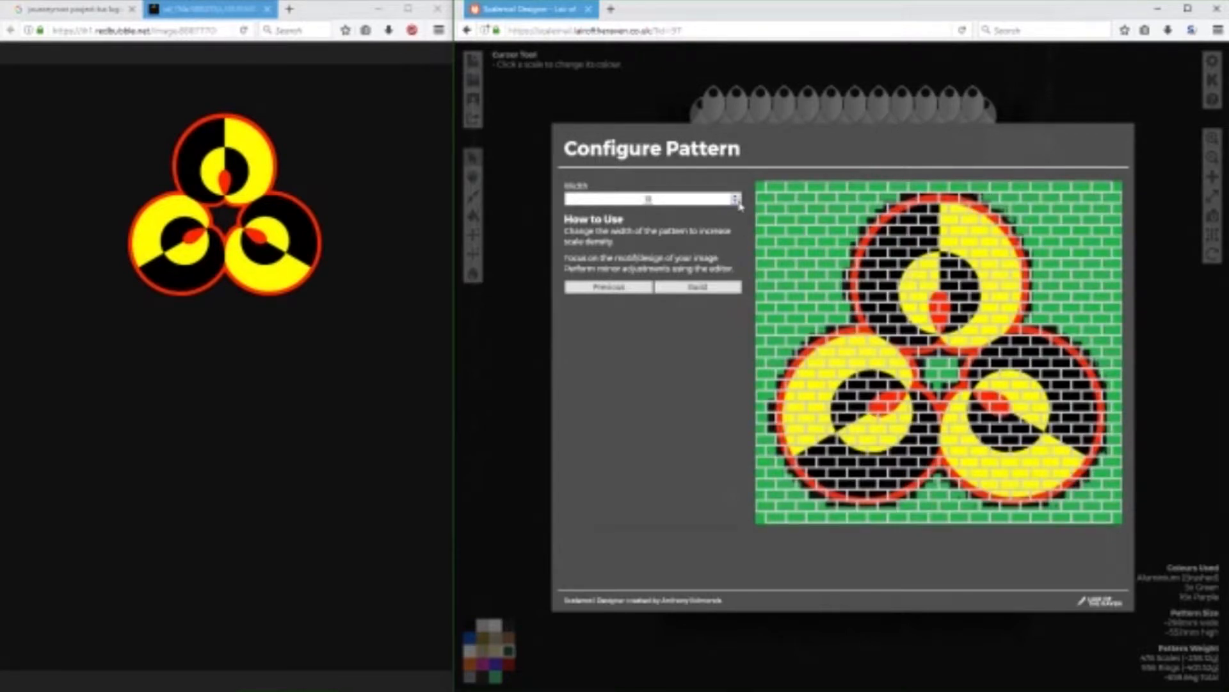
click(696, 287)
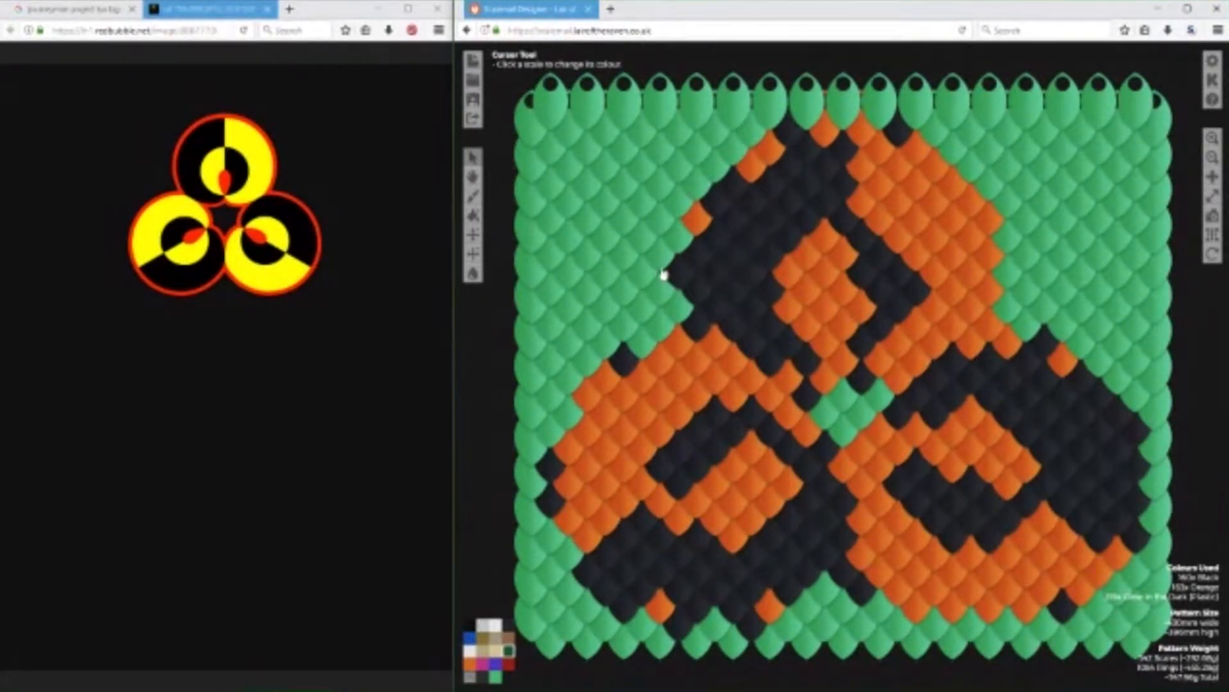
Create another pattern from the same edited logo image, using a width of 15, and build it.
click(474, 79)
click(632, 256)
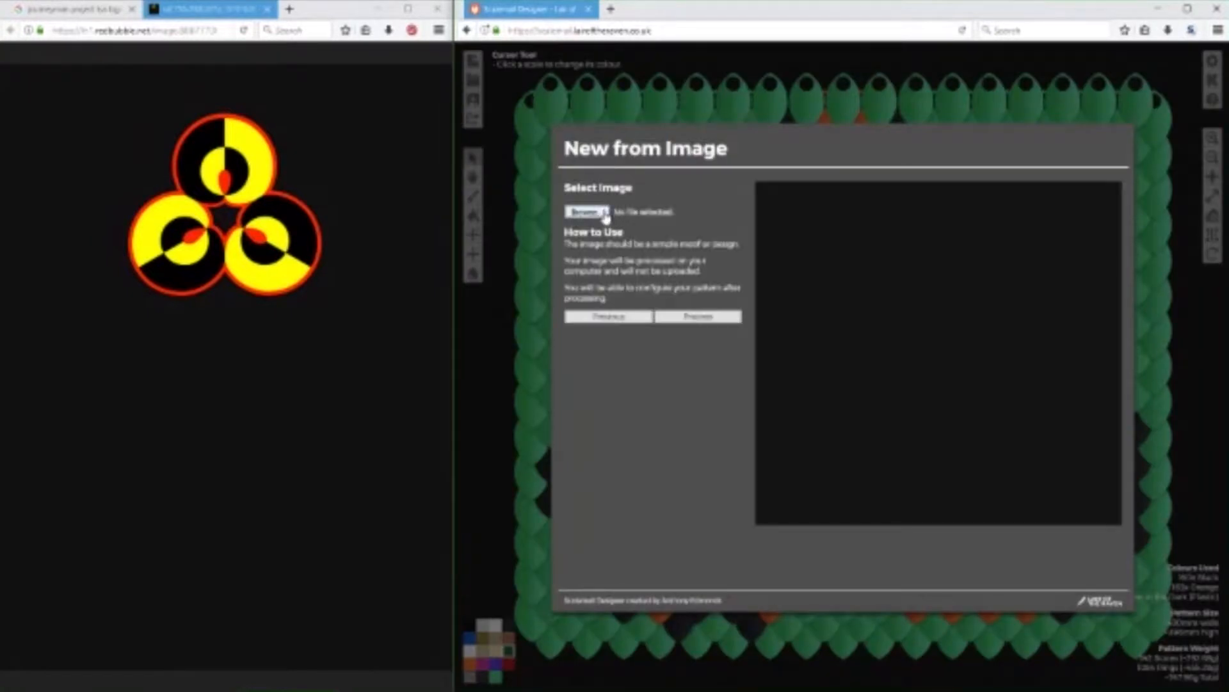
click(585, 211)
double_click(1089, 168)
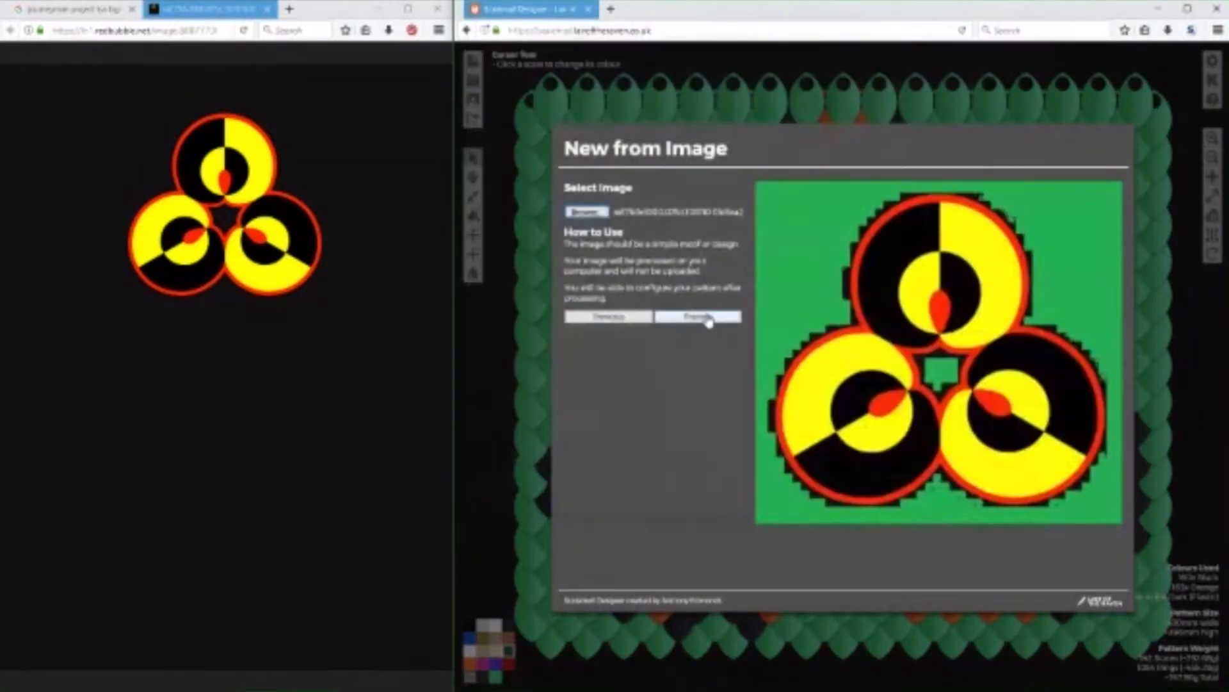
click(698, 316)
click(735, 196)
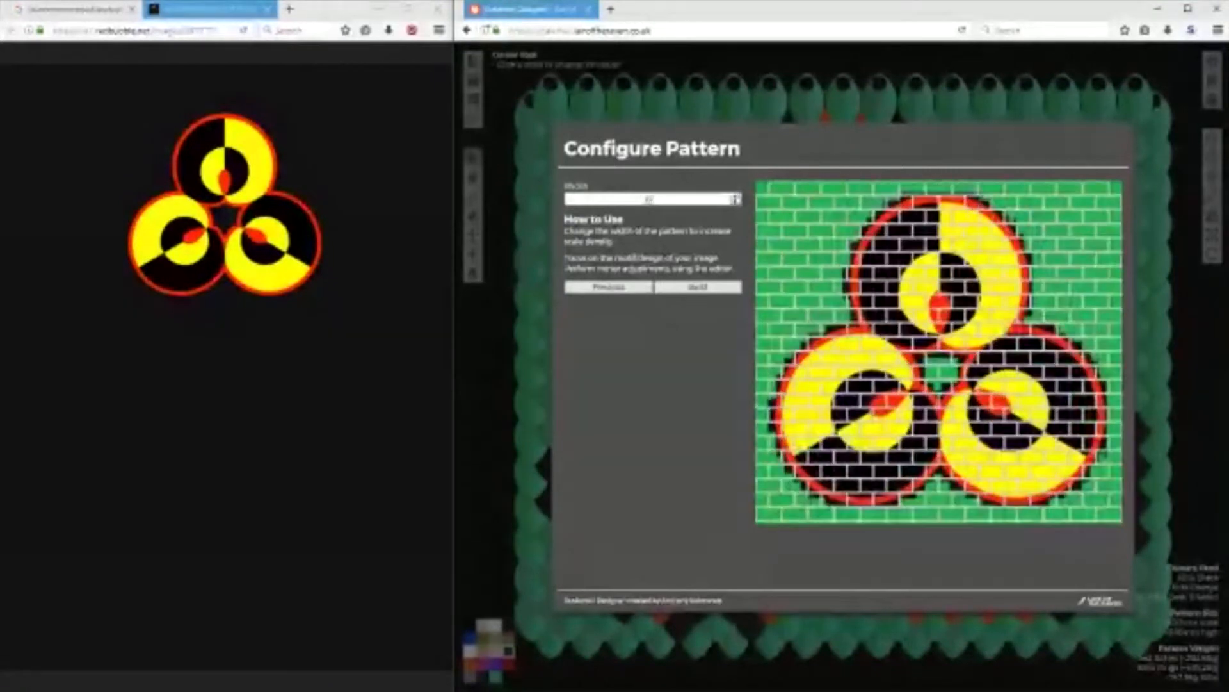
click(720, 288)
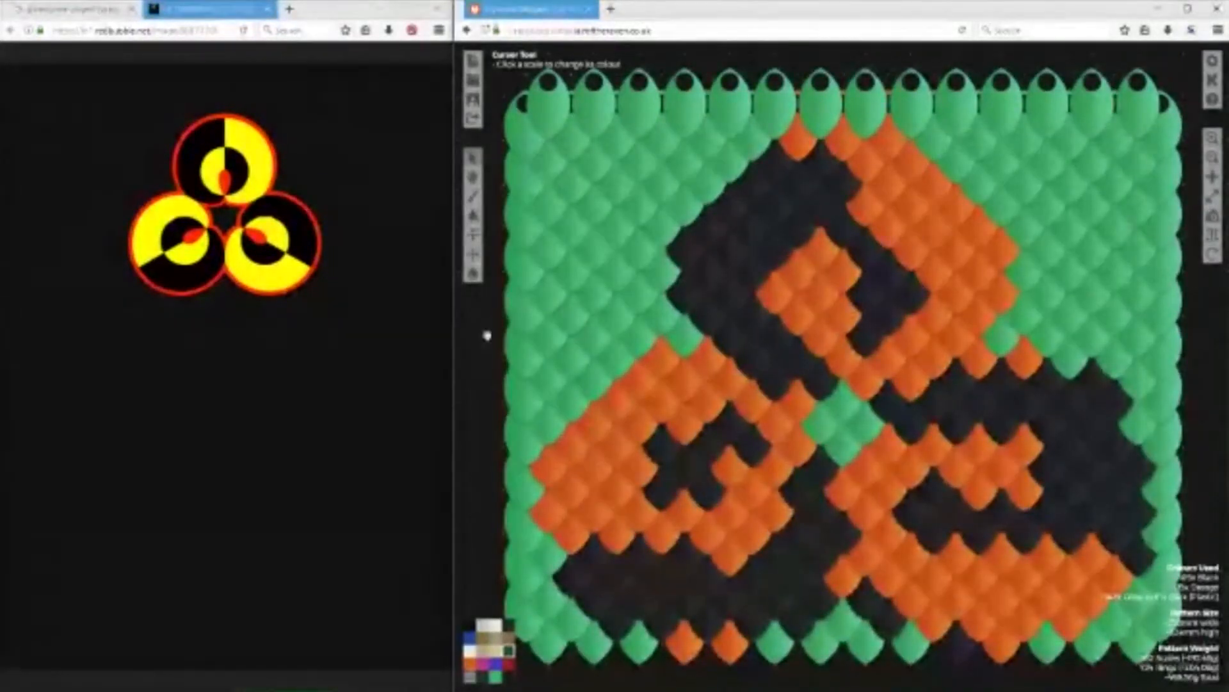
scroll(484, 354, down, 1)
drag(493, 372, 484, 343)
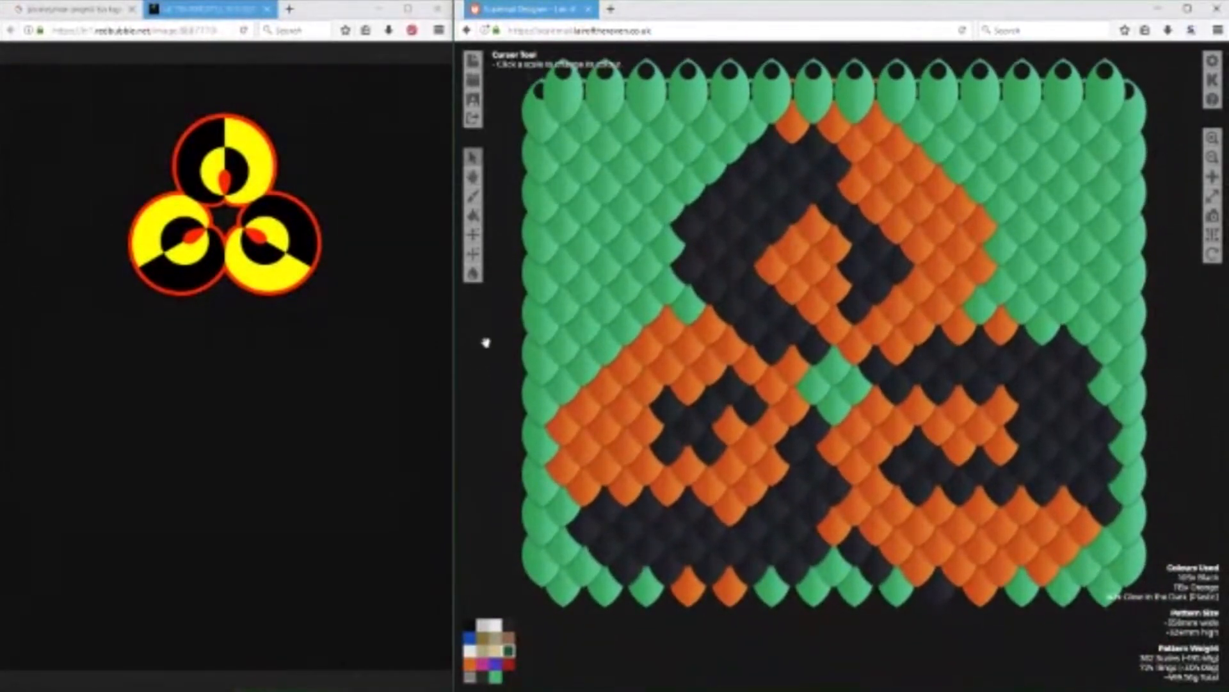
Begin a fresh image-based pattern, selecting and processing the green-background logo file again.
click(473, 61)
click(623, 253)
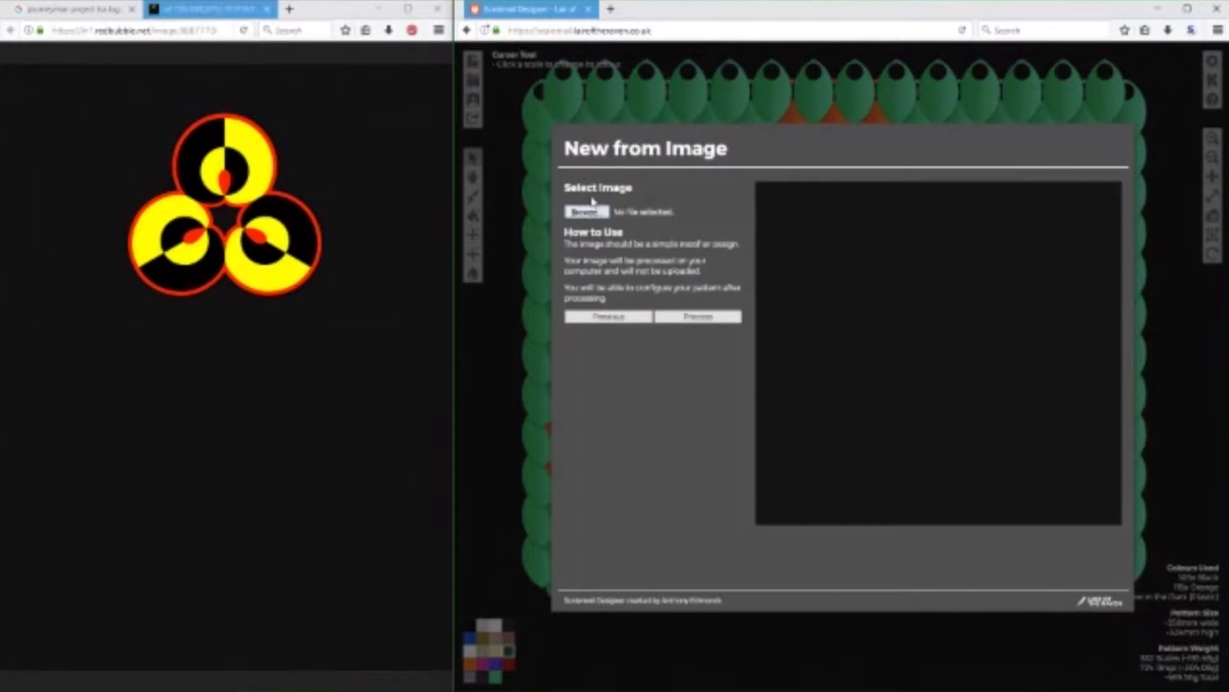
click(587, 212)
double_click(1032, 124)
click(698, 317)
Set the pattern width to 16 and build the scale pattern.
click(736, 197)
click(737, 197)
click(737, 197)
click(736, 197)
click(736, 196)
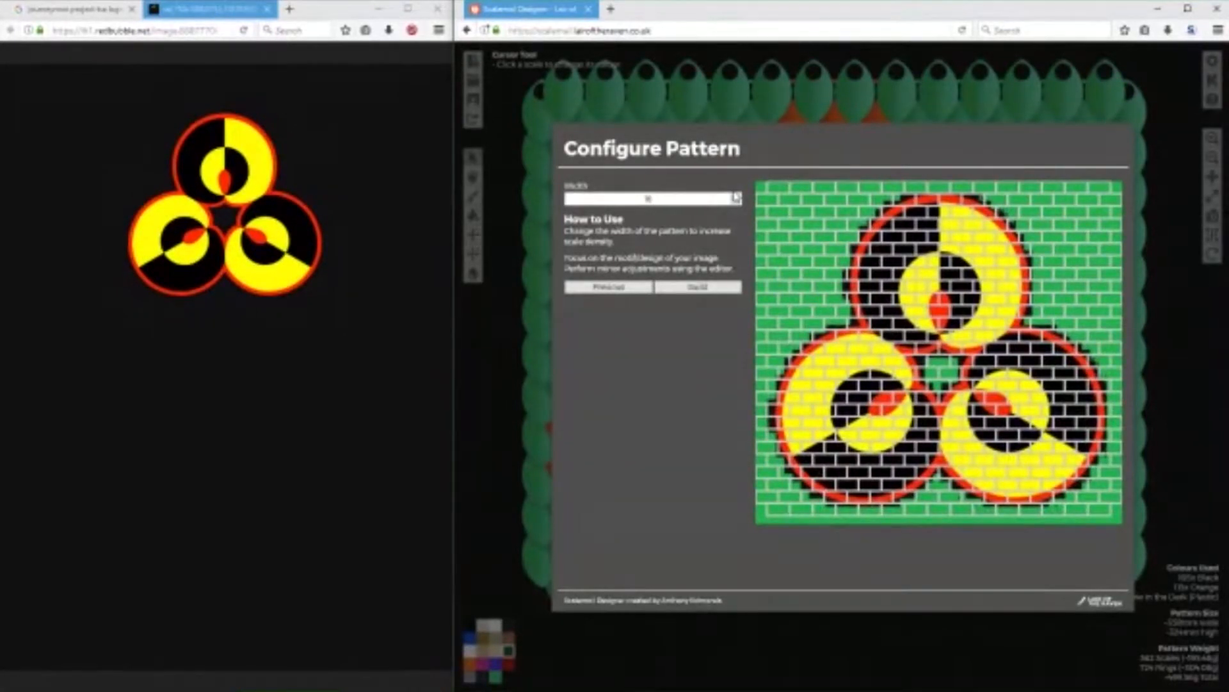
click(698, 287)
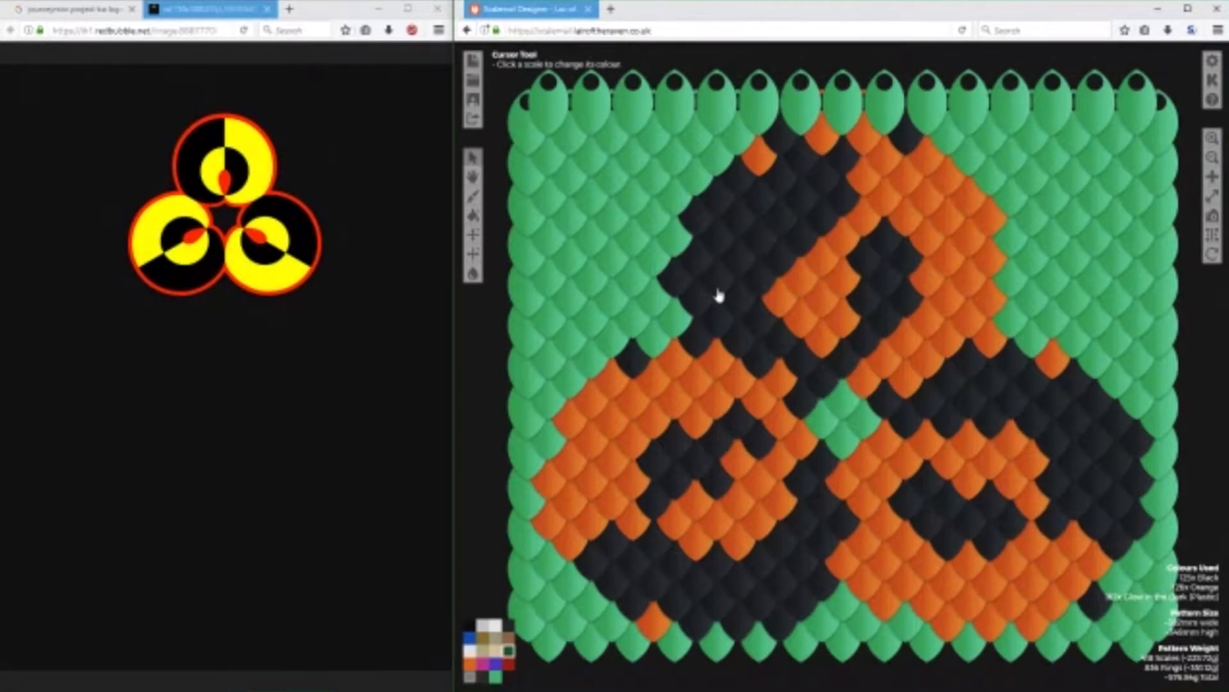
Recolour the two stray orange scales along the upper edge of the top circle's black half to black.
drag(488, 397, 486, 379)
scroll(485, 379, down, 2)
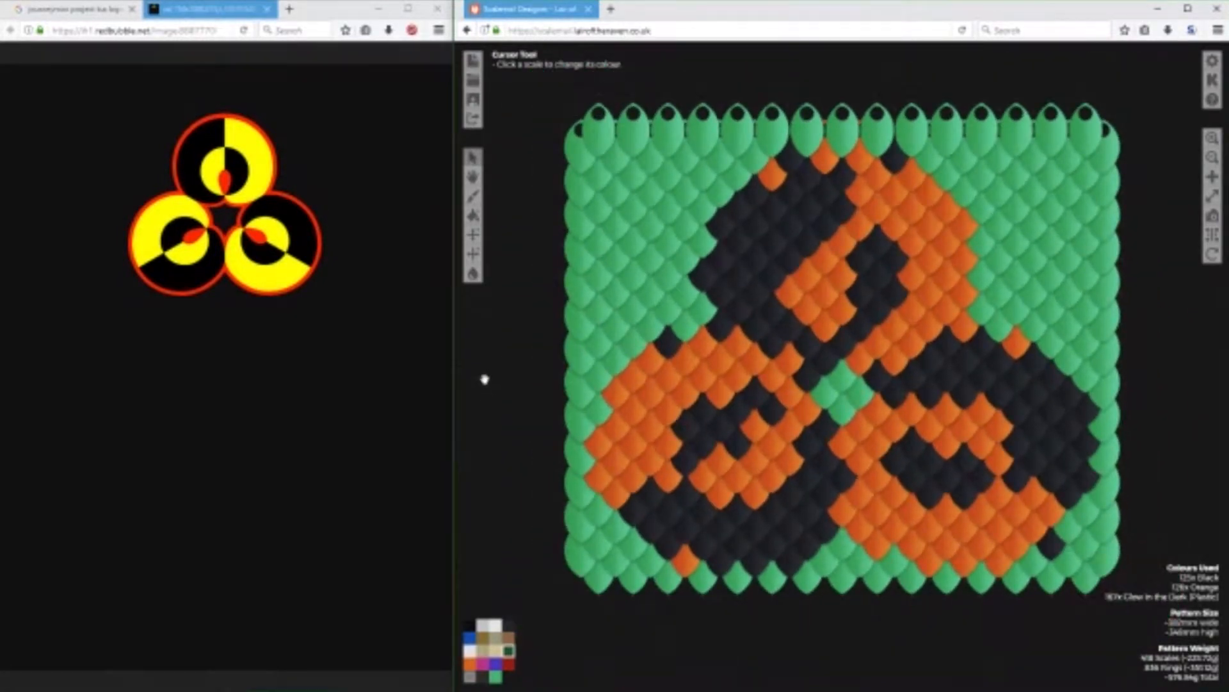
scroll(484, 379, up, 1)
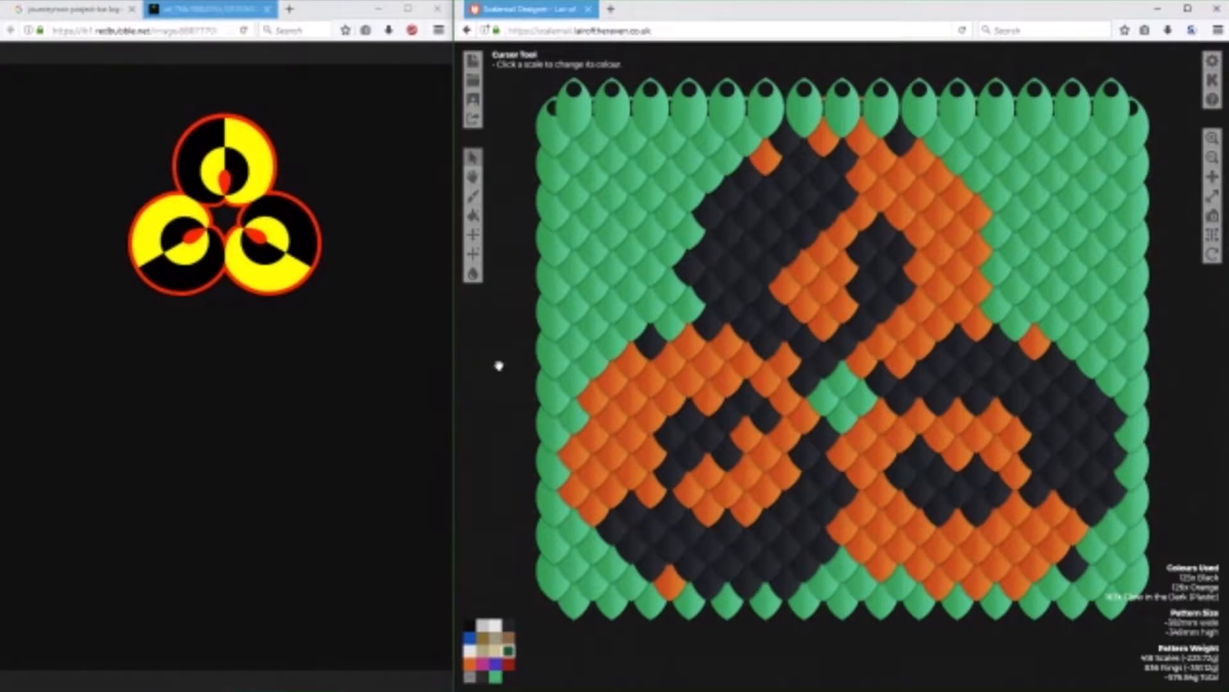
mouse_move(511, 688)
click(508, 626)
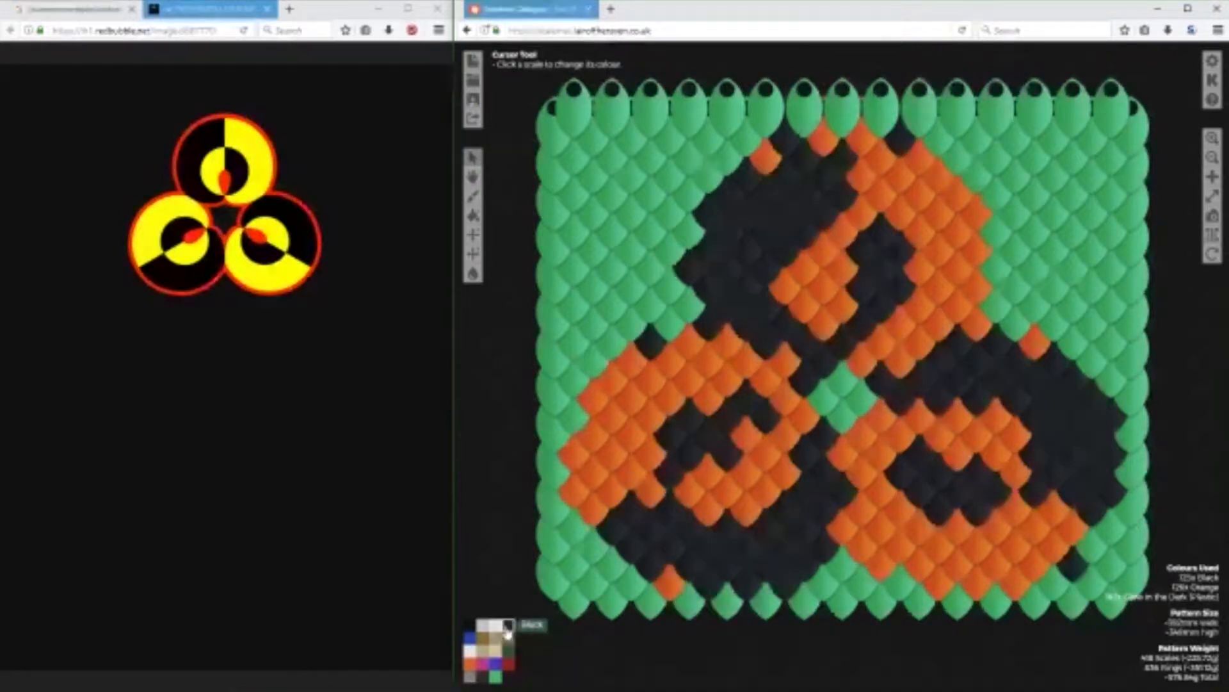
click(770, 163)
click(821, 139)
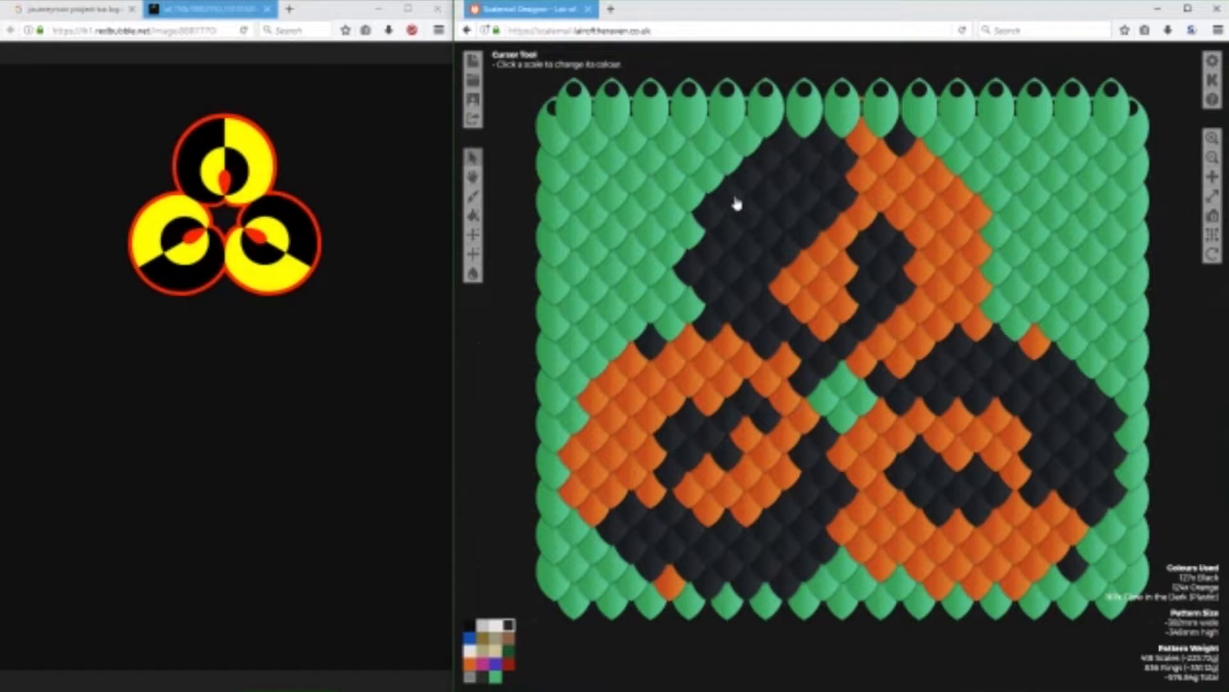
Browse the Journeyman Project TSA logo image results for other uses of the logo.
click(77, 8)
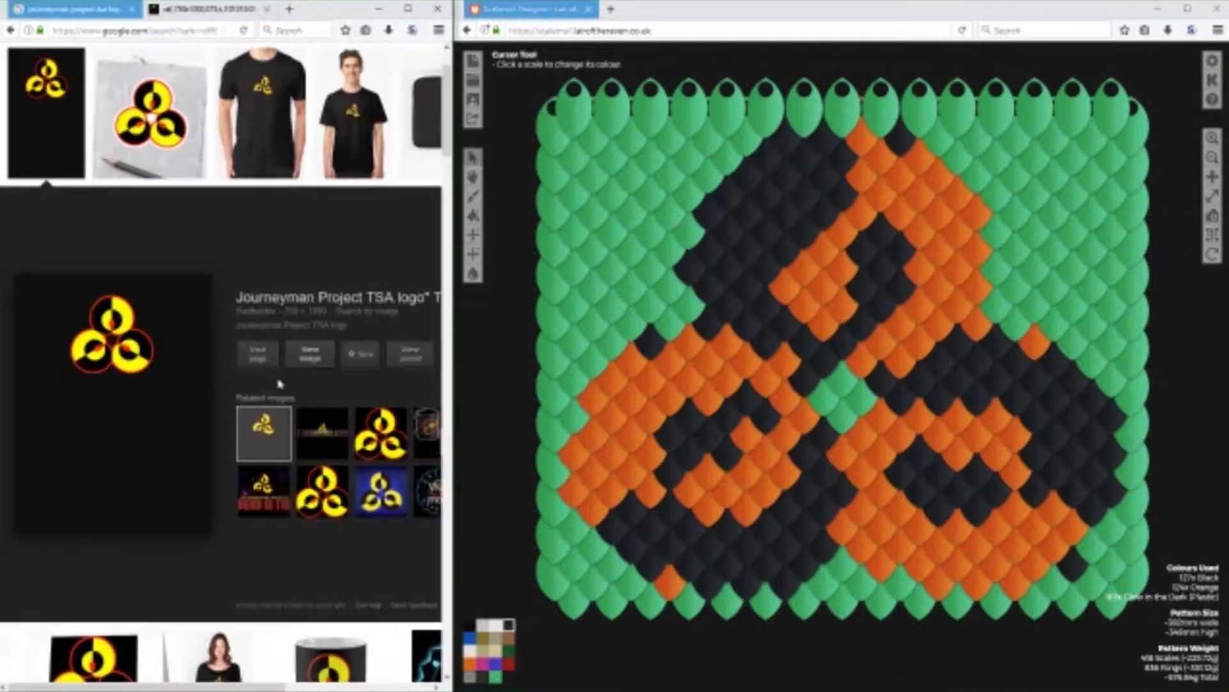
scroll(280, 387, down, 5)
scroll(280, 388, down, 3)
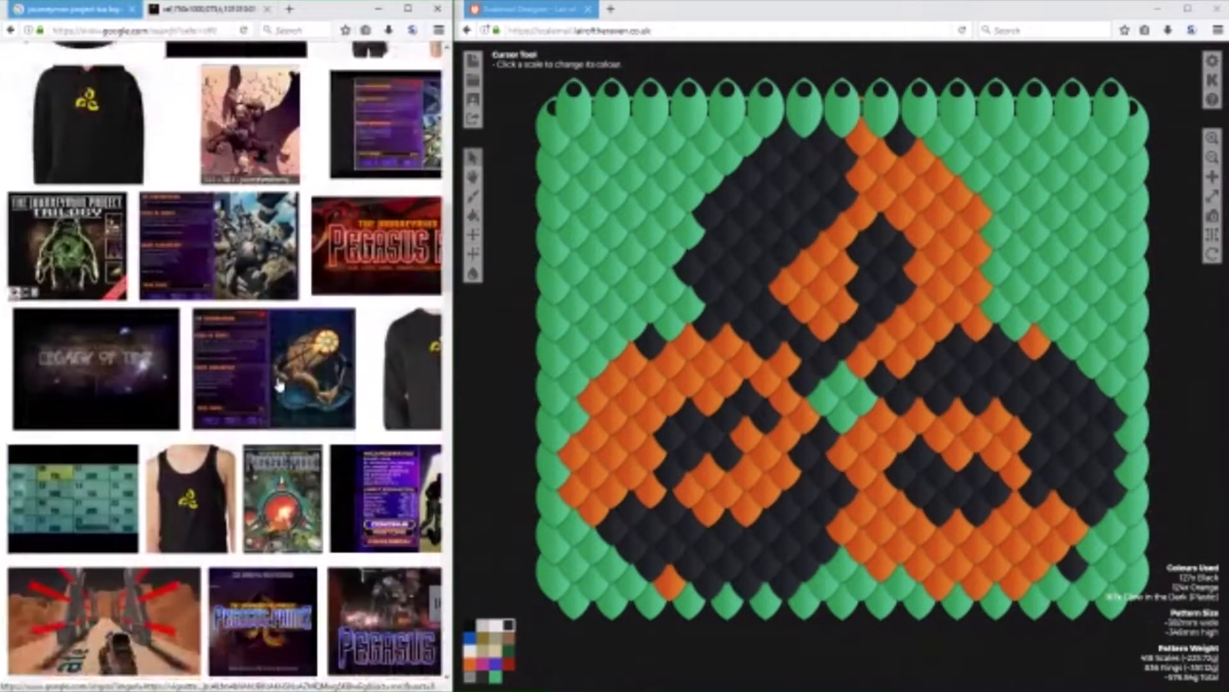
scroll(280, 387, down, 2)
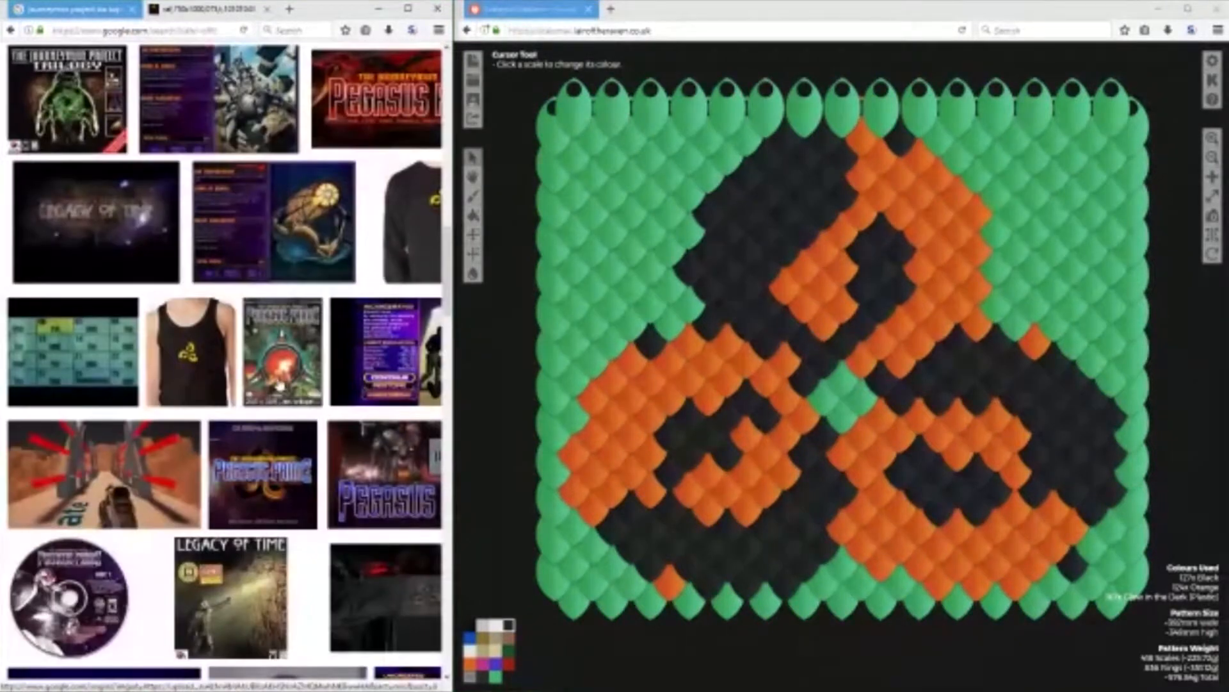
scroll(279, 387, down, 8)
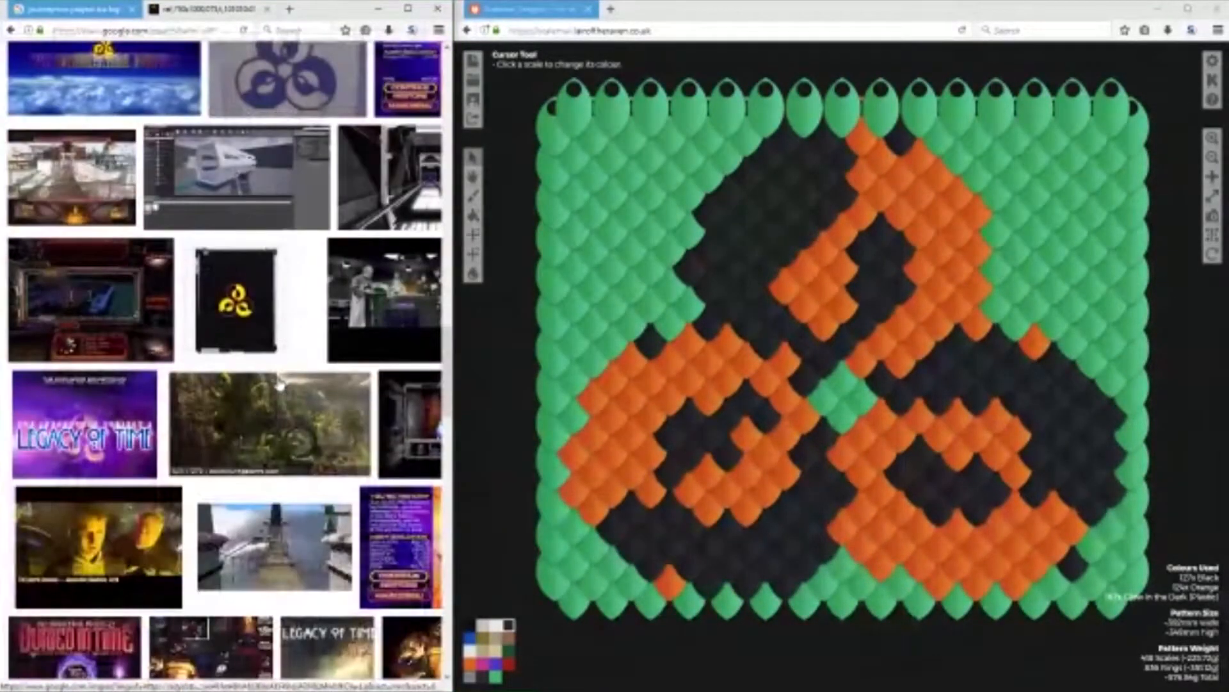
right_click(280, 385)
key(Escape)
scroll(295, 359, down, 6)
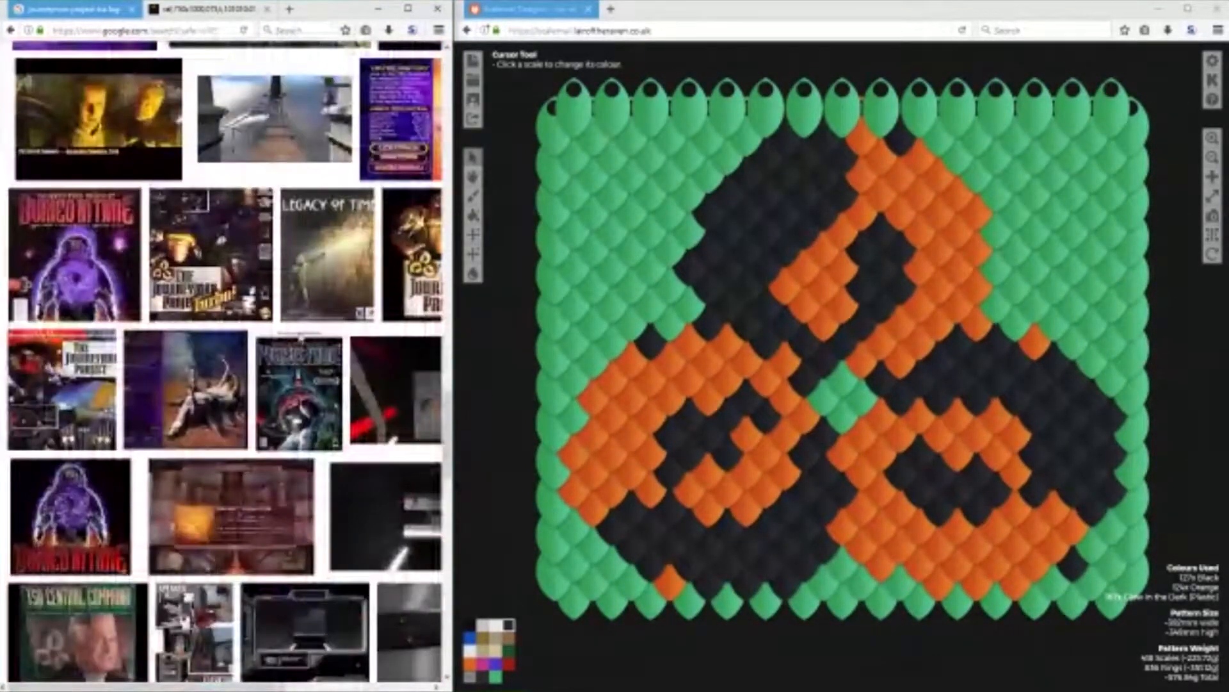
scroll(182, 556, down, 5)
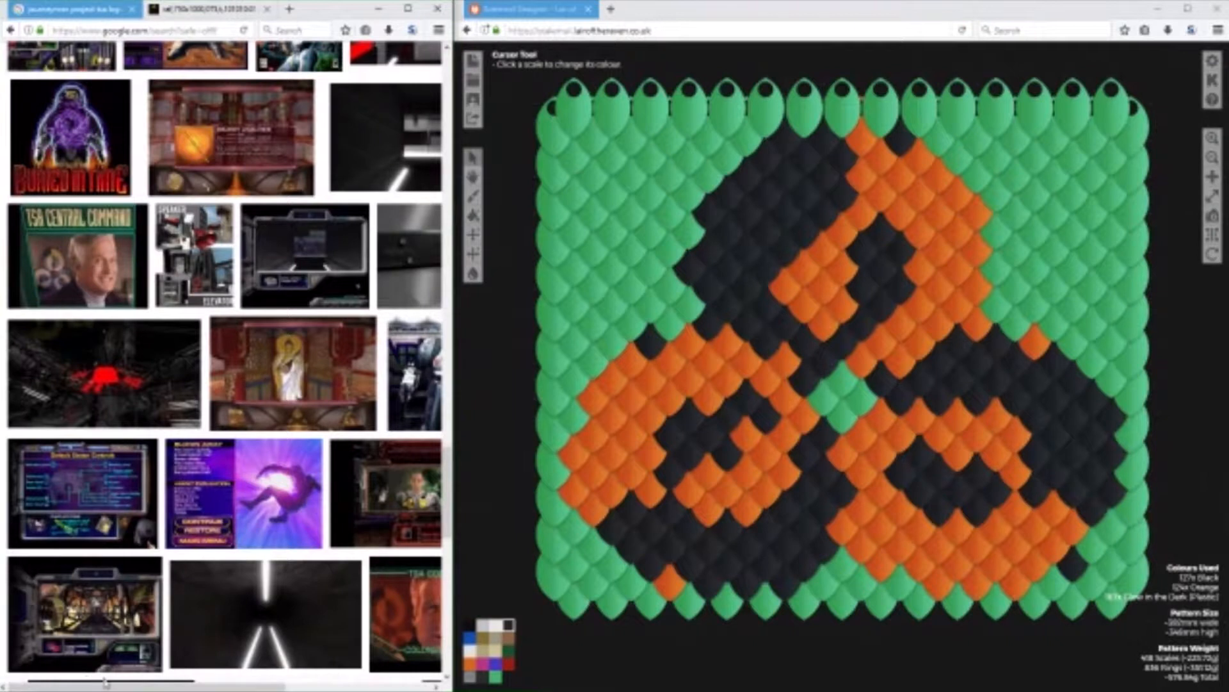
View the Let's Play The Journeyman Project game screenshot at full size, close it and return to the logo image.
drag(112, 684, 192, 683)
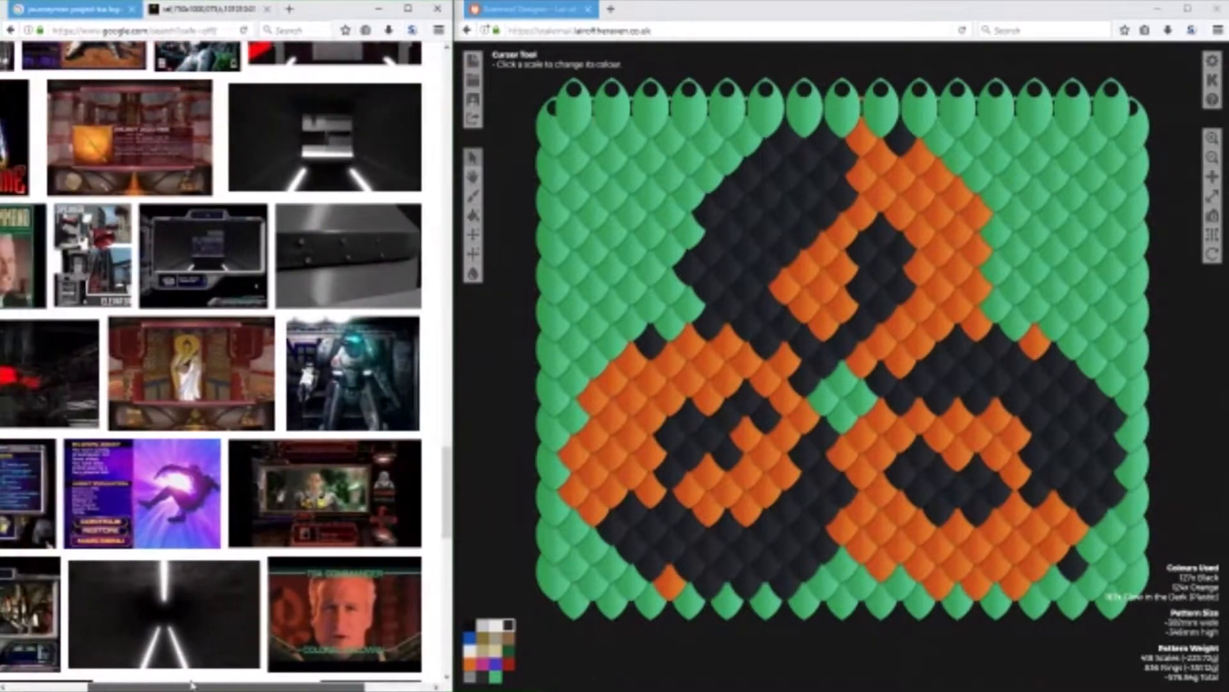
right_click(192, 683)
click(357, 478)
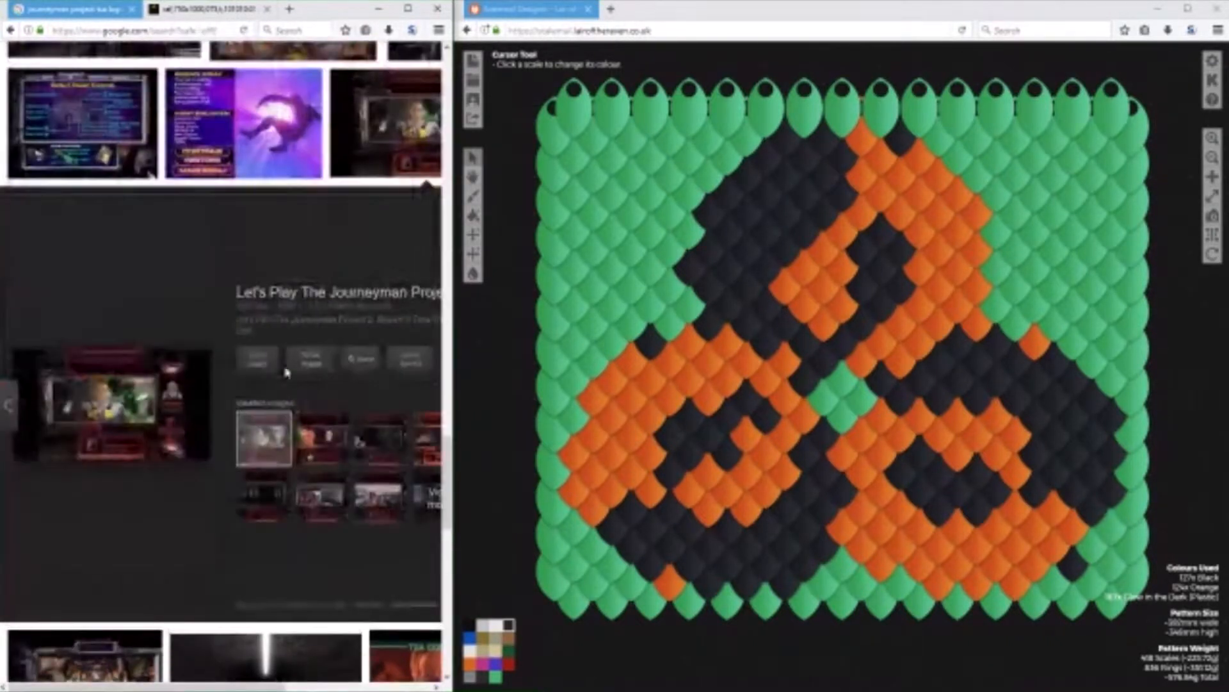
click(313, 364)
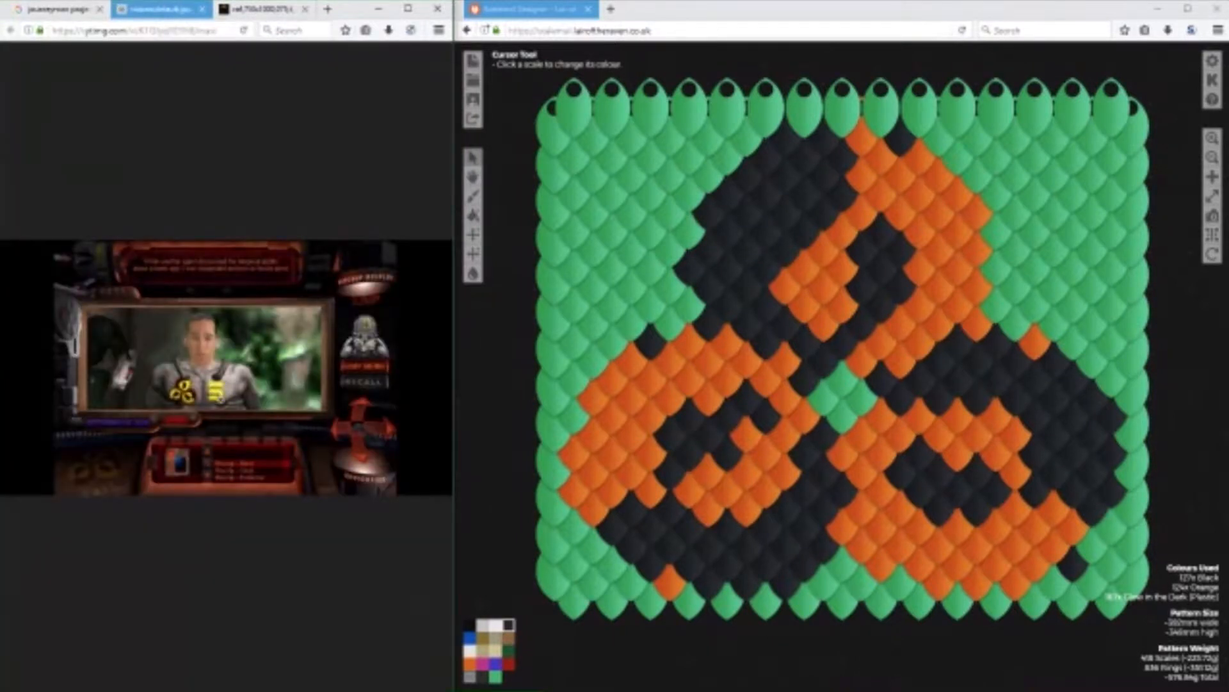
click(202, 9)
click(165, 10)
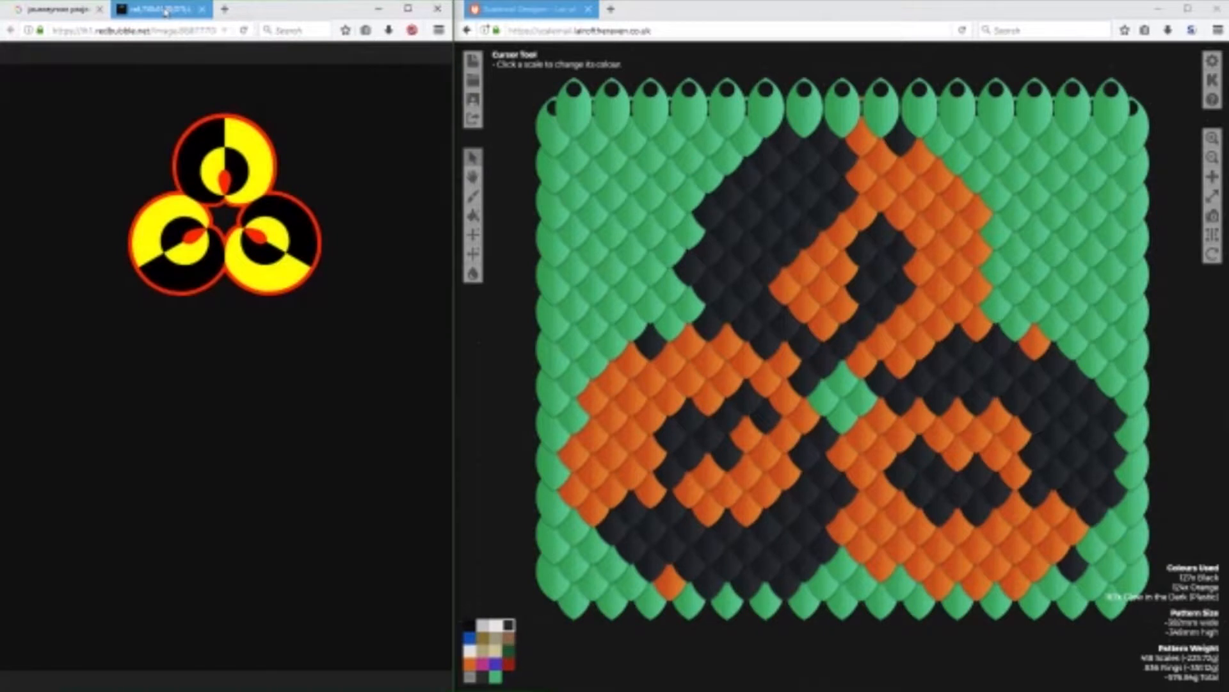
In the scalemail pattern, recolour the ring of scales around the central green gap to red.
click(678, 13)
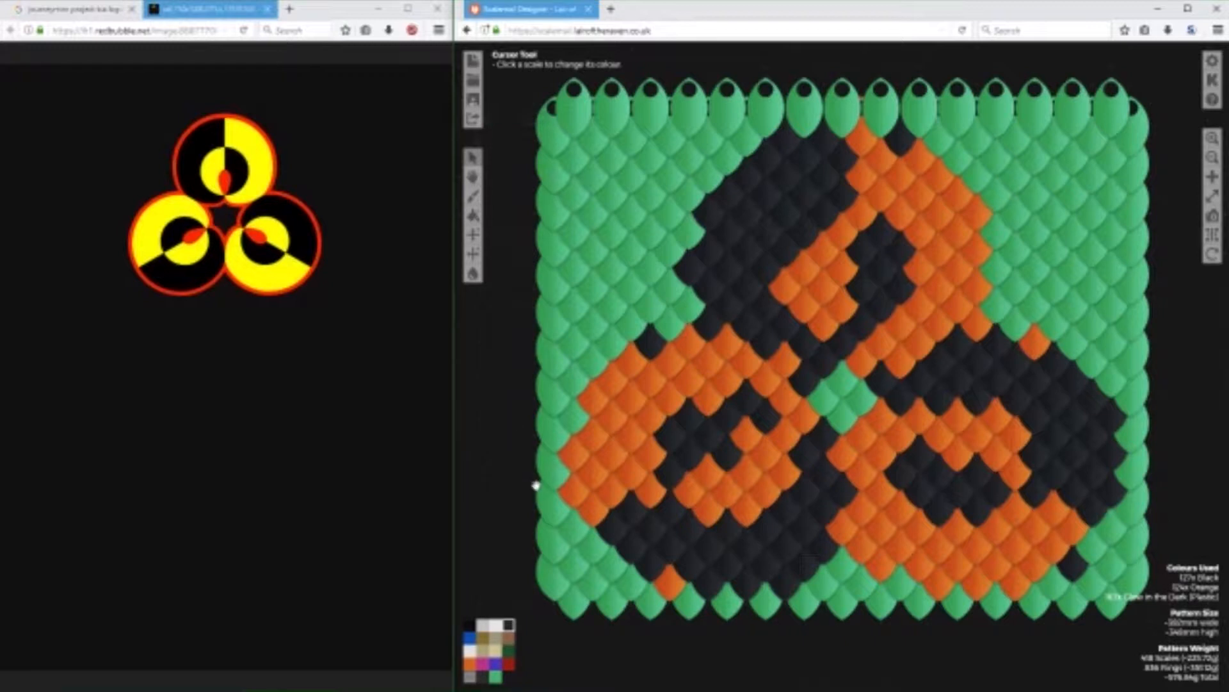
click(509, 663)
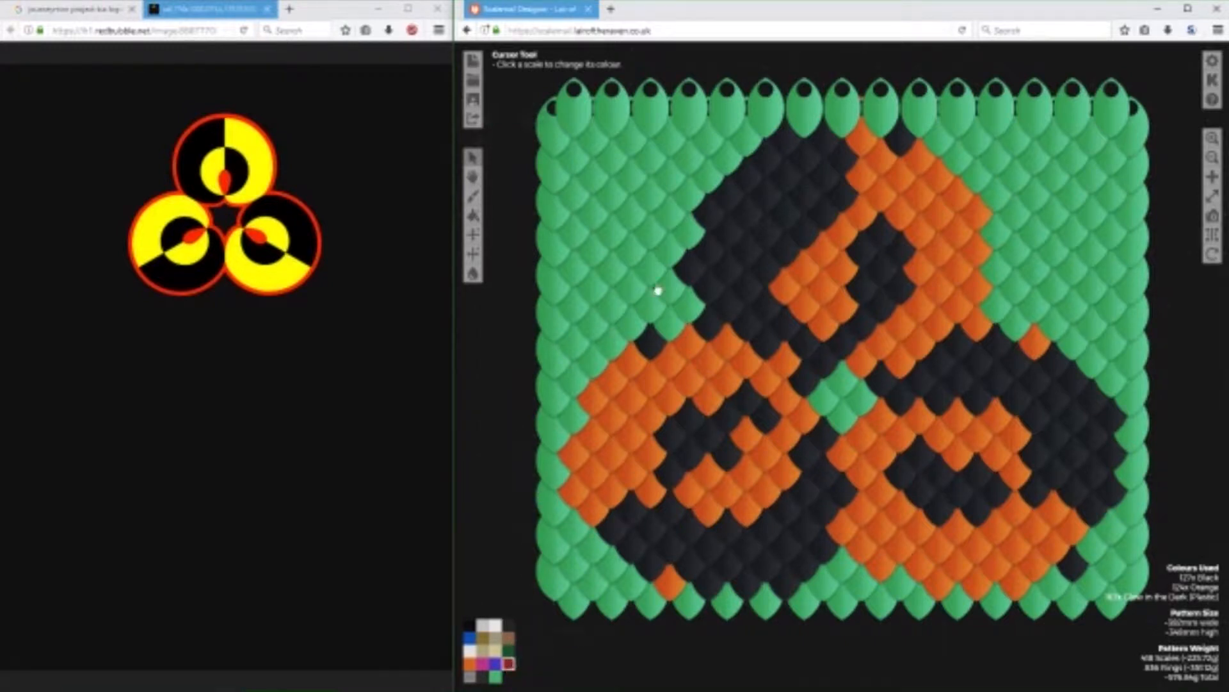
click(844, 360)
mouse_move(826, 372)
mouse_down()
mouse_move(787, 408)
mouse_move(843, 453)
mouse_move(890, 401)
mouse_move(868, 375)
mouse_up()
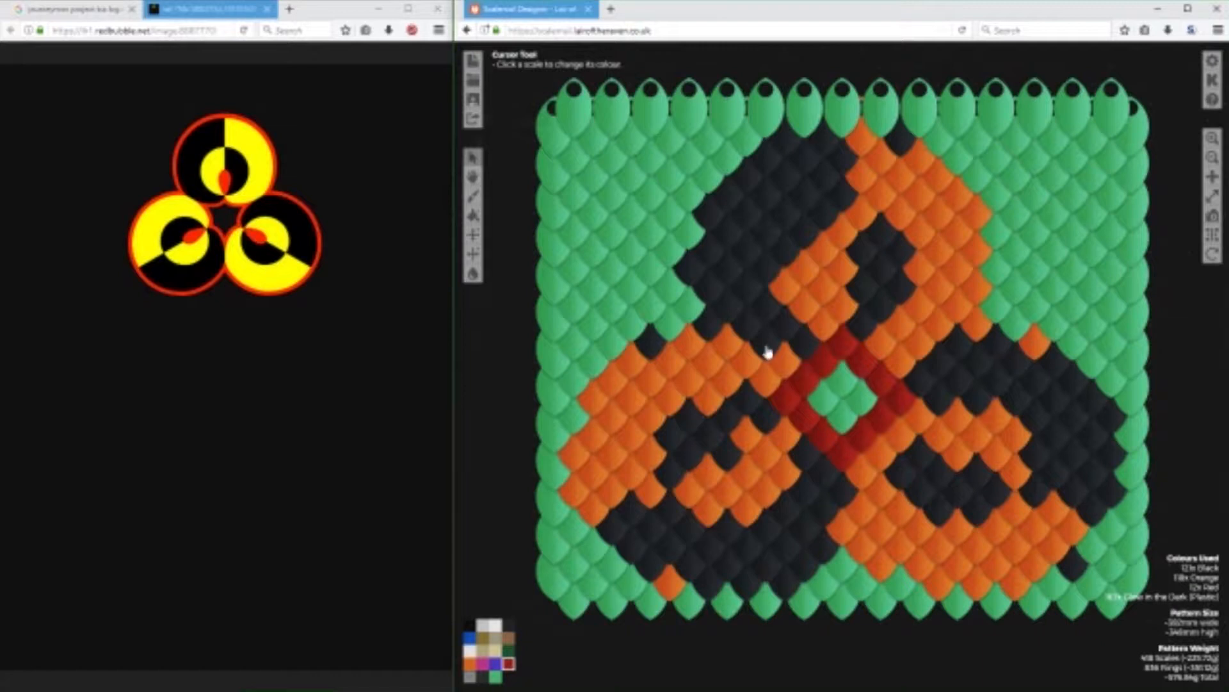
Outline the top circle's upper edge and orange half with red scales, resetting the stray outer scale to green.
click(812, 128)
click(846, 132)
click(883, 138)
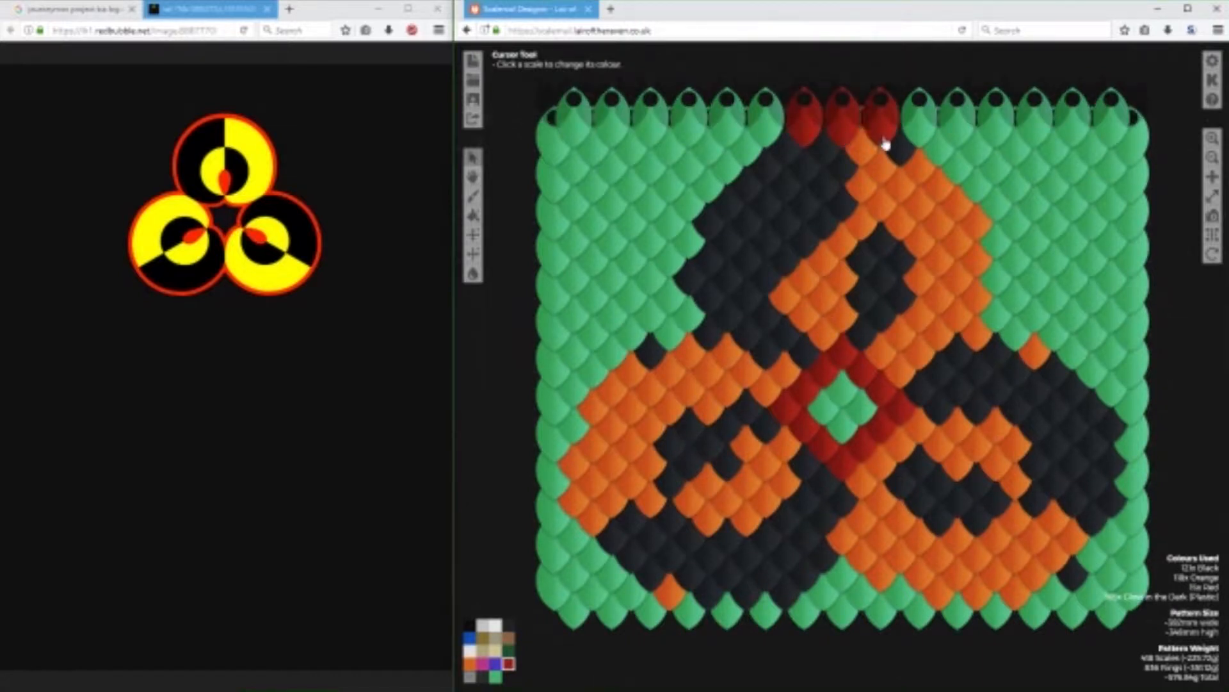
mouse_move(910, 149)
mouse_down()
mouse_move(1003, 221)
mouse_move(988, 316)
mouse_up()
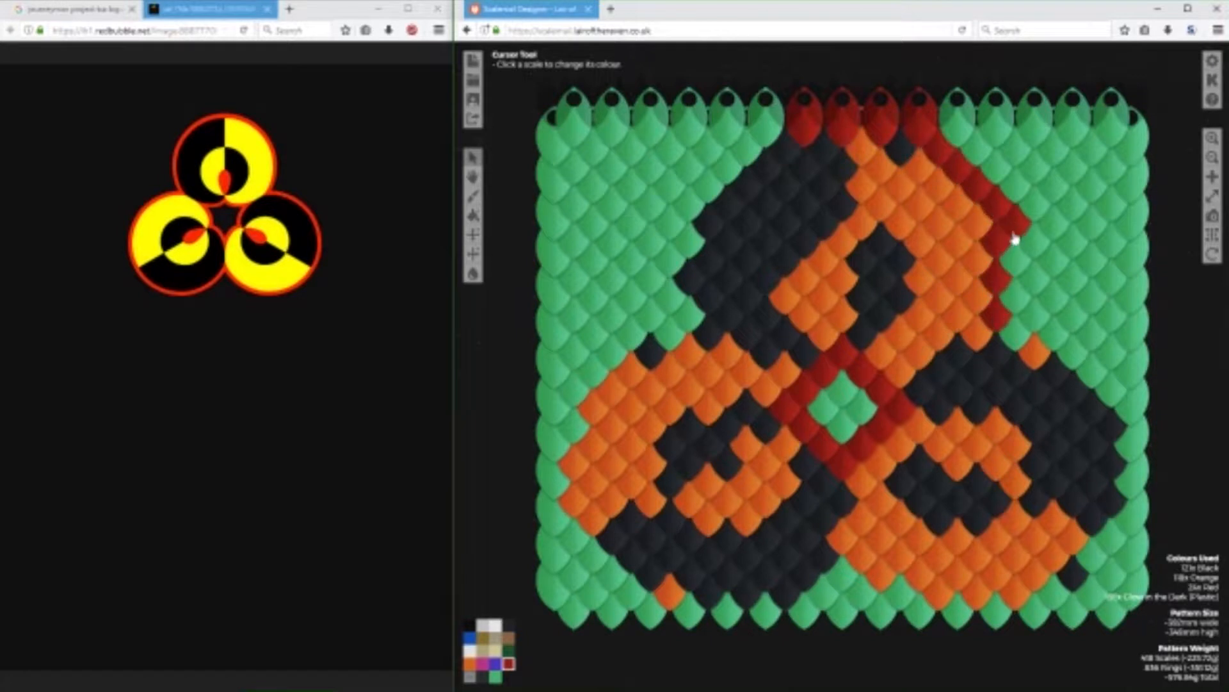
click(495, 676)
click(1013, 234)
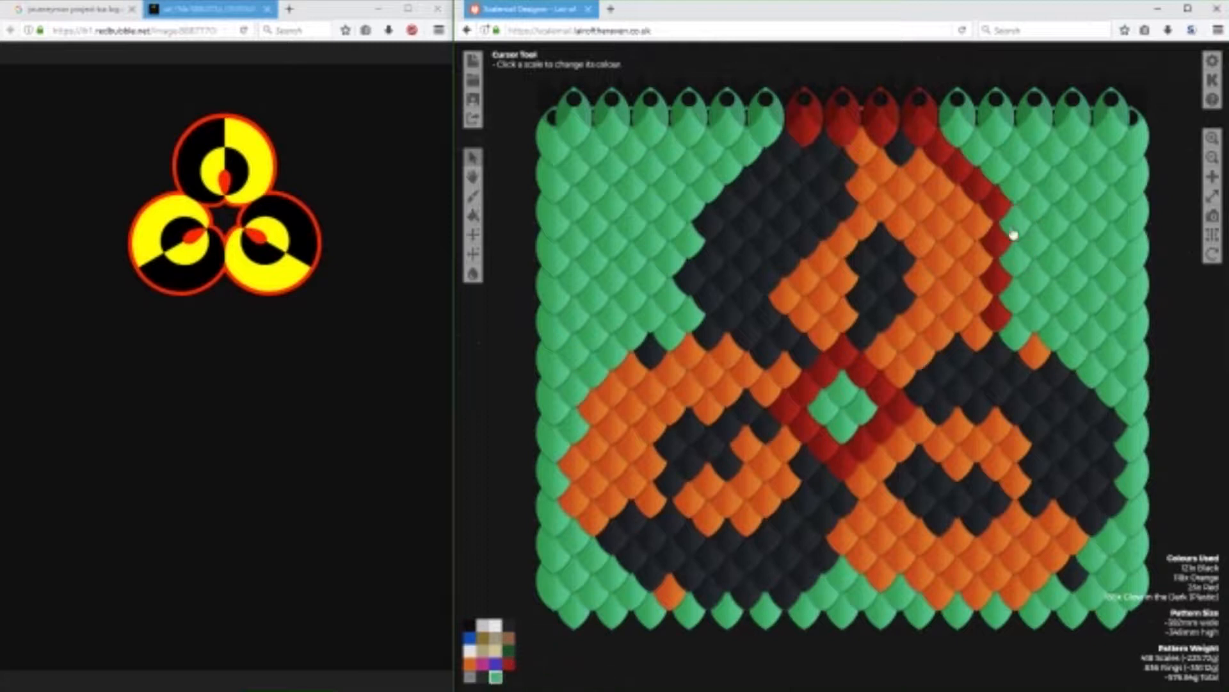
Continue the red outline around both lower circles and the top circle's black half, resetting a surplus red scale to green.
click(509, 664)
mouse_move(1016, 337)
mouse_down()
mouse_move(1068, 357)
mouse_move(1121, 424)
mouse_move(1103, 531)
mouse_move(1032, 602)
mouse_move(989, 614)
mouse_move(903, 608)
mouse_move(817, 579)
mouse_move(769, 606)
mouse_move(709, 604)
mouse_move(604, 582)
mouse_move(526, 509)
mouse_move(595, 367)
mouse_move(629, 333)
mouse_move(681, 318)
mouse_move(706, 186)
mouse_move(762, 102)
mouse_up()
click(495, 675)
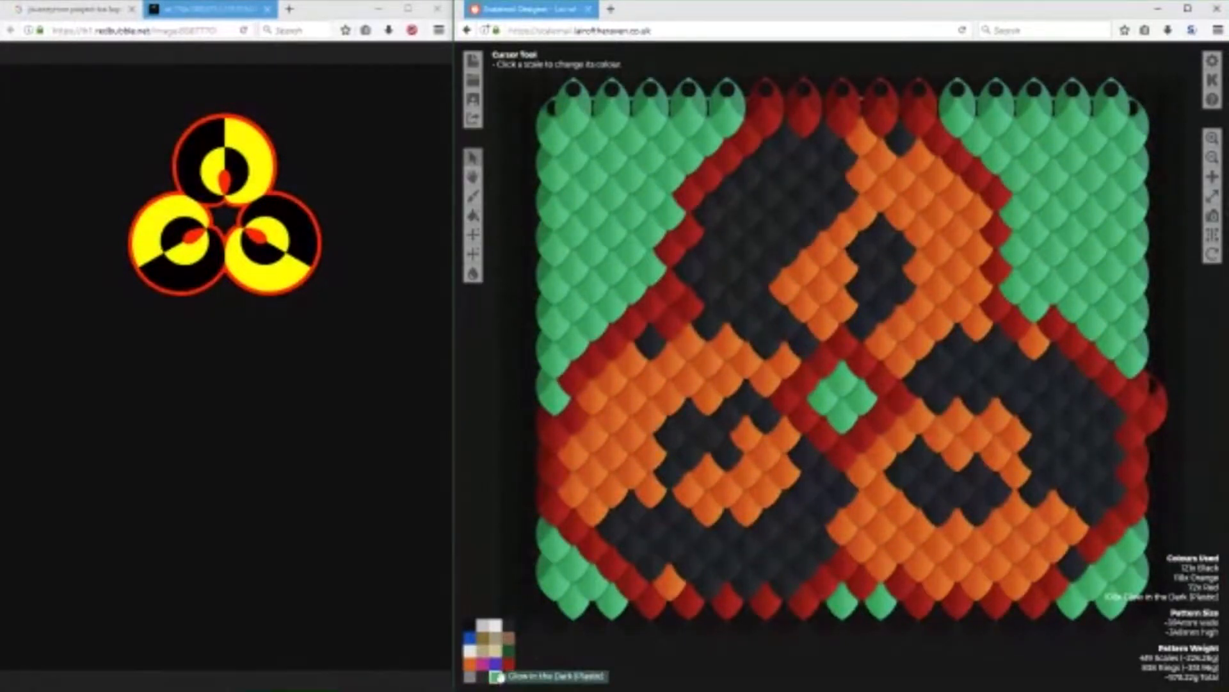
click(648, 320)
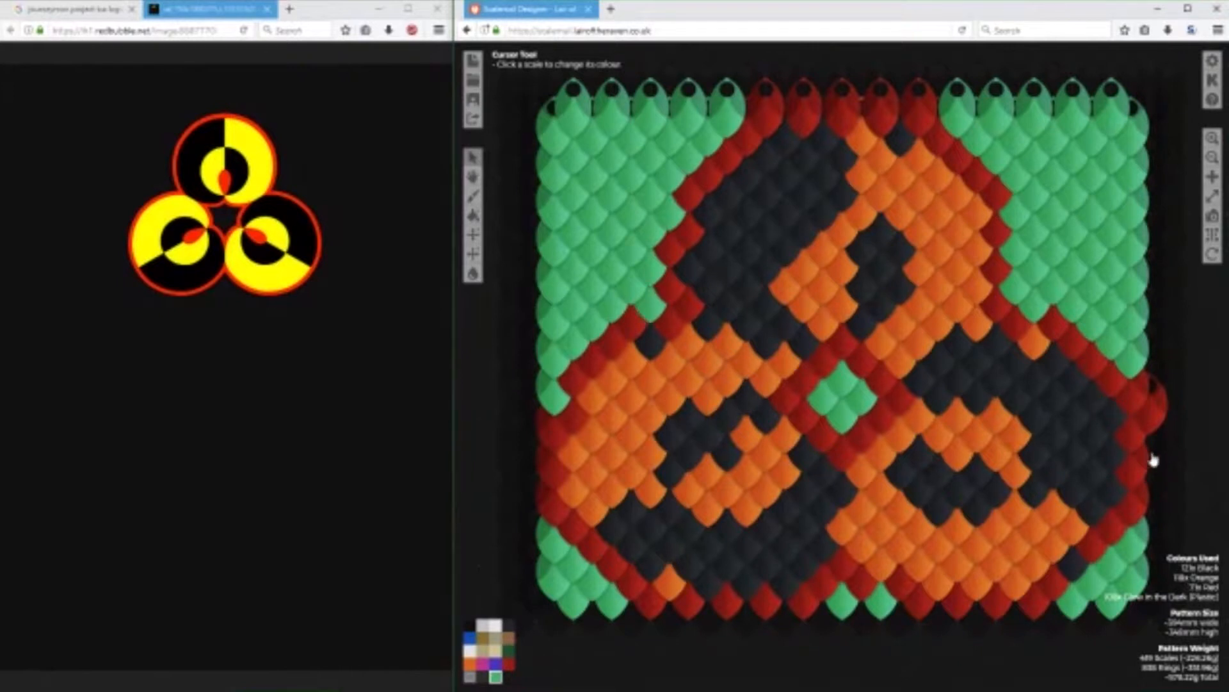
Extend the green background by an extra column of scales along both side edges of the pattern.
click(1151, 424)
mouse_move(1147, 587)
mouse_down()
mouse_move(1147, 152)
mouse_move(1160, 201)
mouse_up()
click(1145, 240)
click(1149, 381)
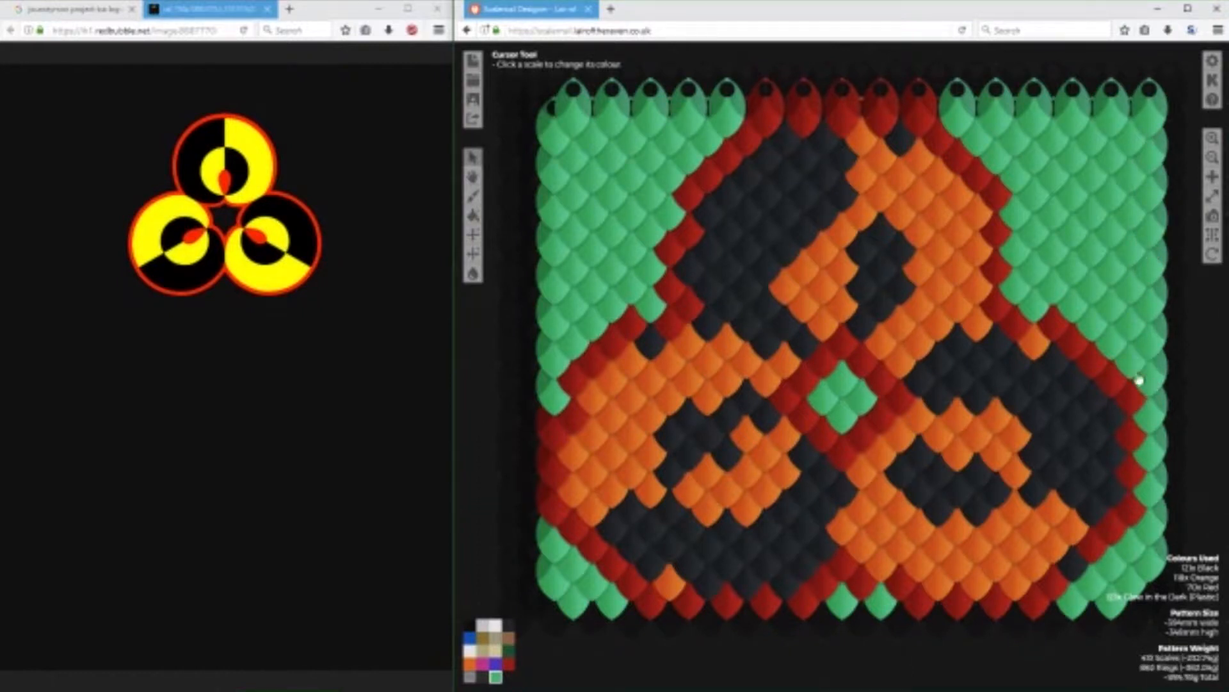
drag(536, 582, 543, 227)
drag(544, 167, 530, 90)
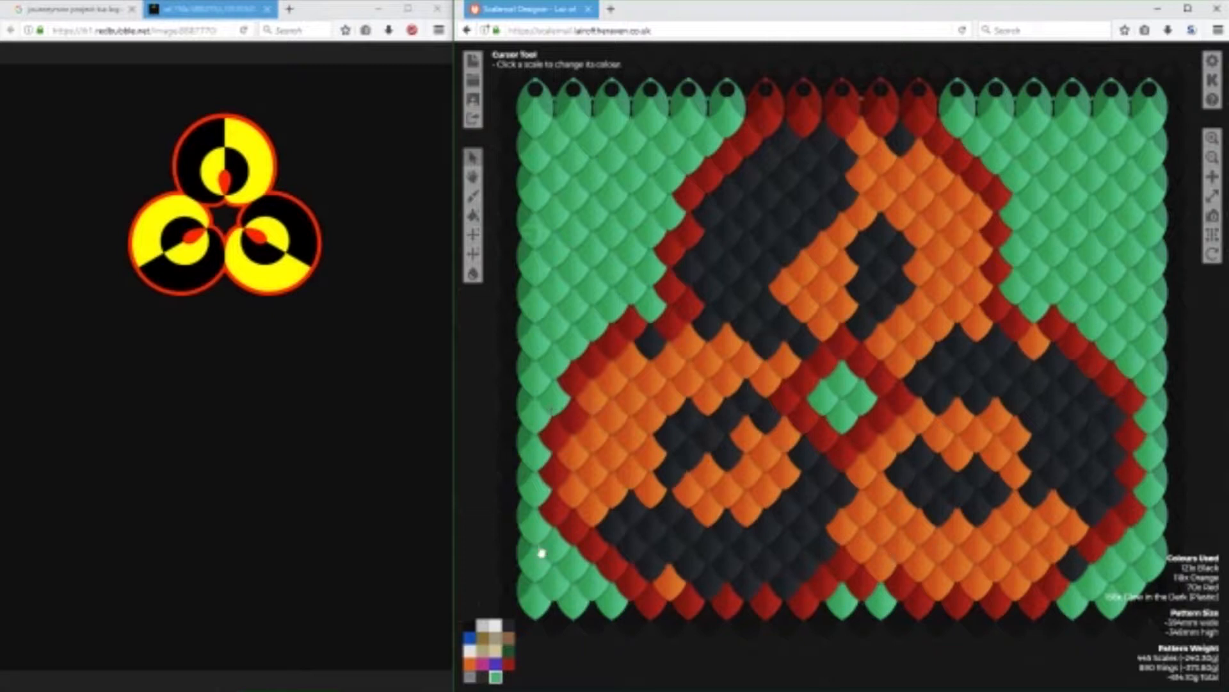
Touch up the lower-left circle's outline with a red scale and start recolouring the circle's orange area to gold.
click(509, 664)
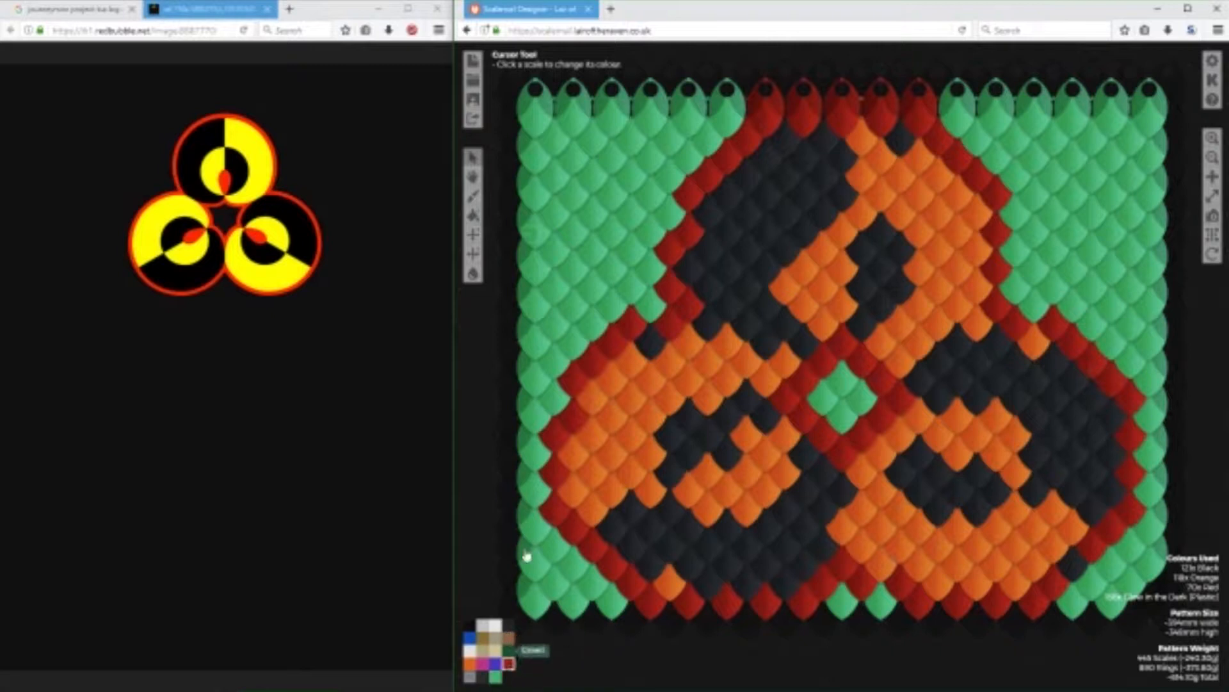
click(560, 405)
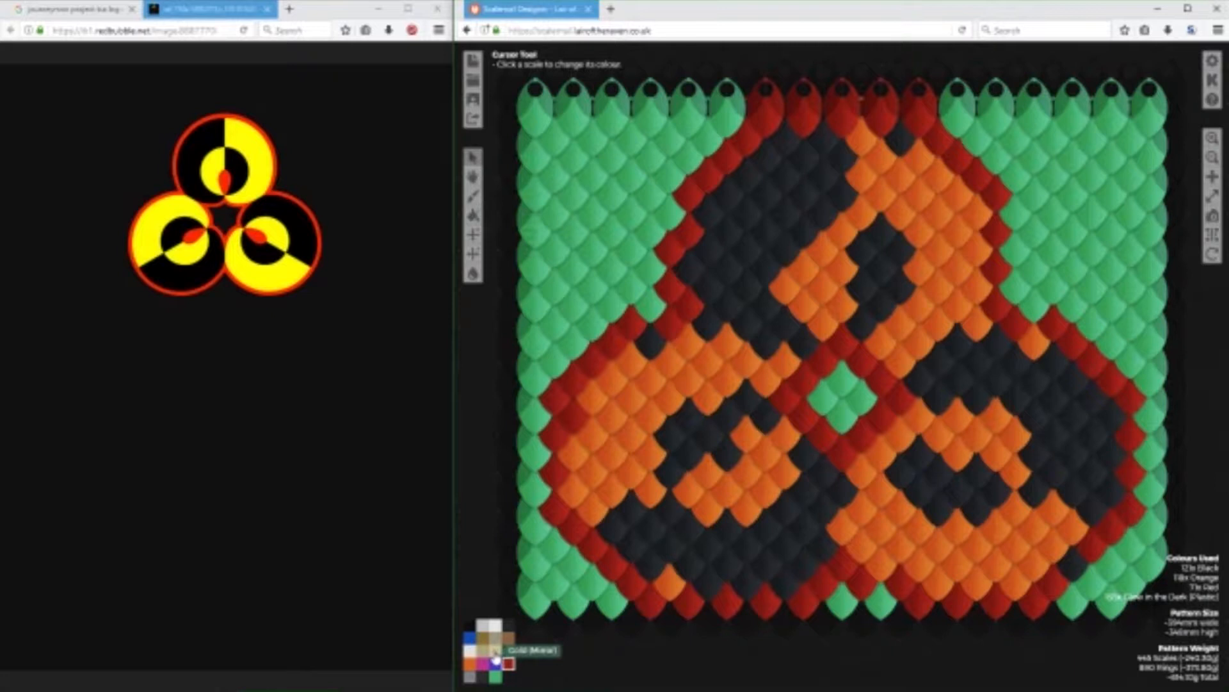
click(496, 652)
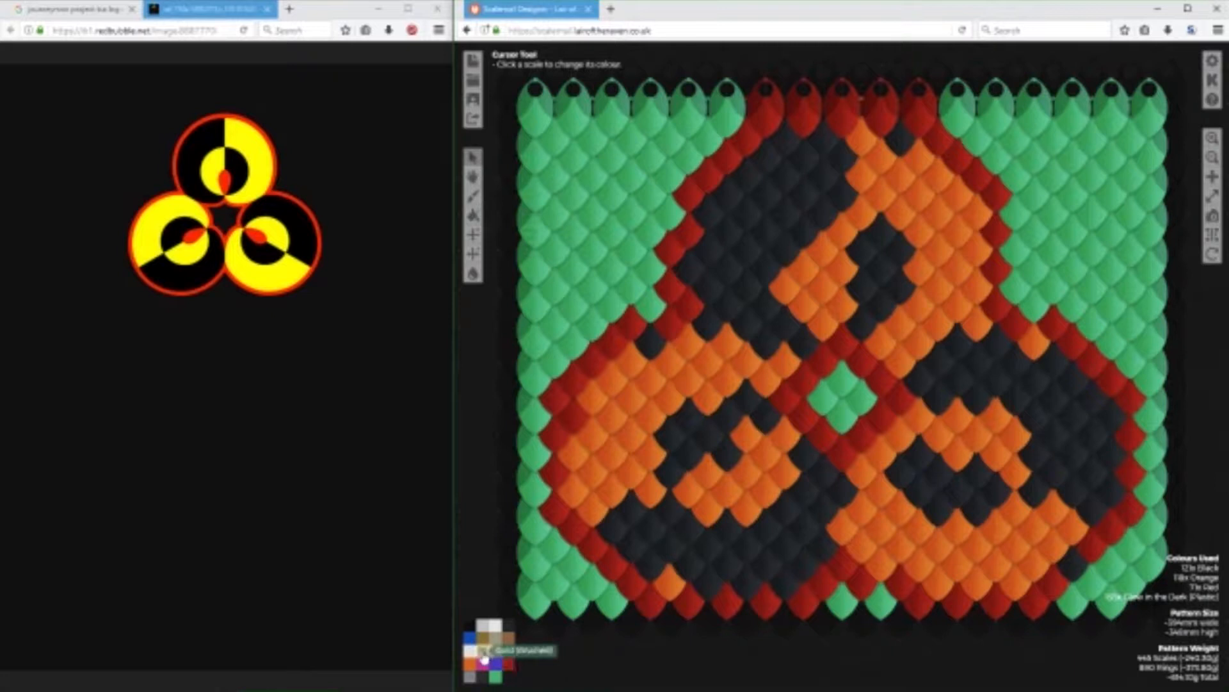
click(635, 370)
mouse_move(613, 384)
mouse_down()
mouse_move(574, 457)
mouse_move(572, 496)
mouse_move(596, 516)
mouse_move(645, 461)
mouse_move(638, 445)
mouse_move(600, 473)
mouse_move(605, 421)
mouse_move(691, 356)
mouse_move(653, 359)
mouse_move(733, 351)
mouse_move(772, 389)
mouse_move(677, 391)
mouse_move(647, 448)
mouse_up()
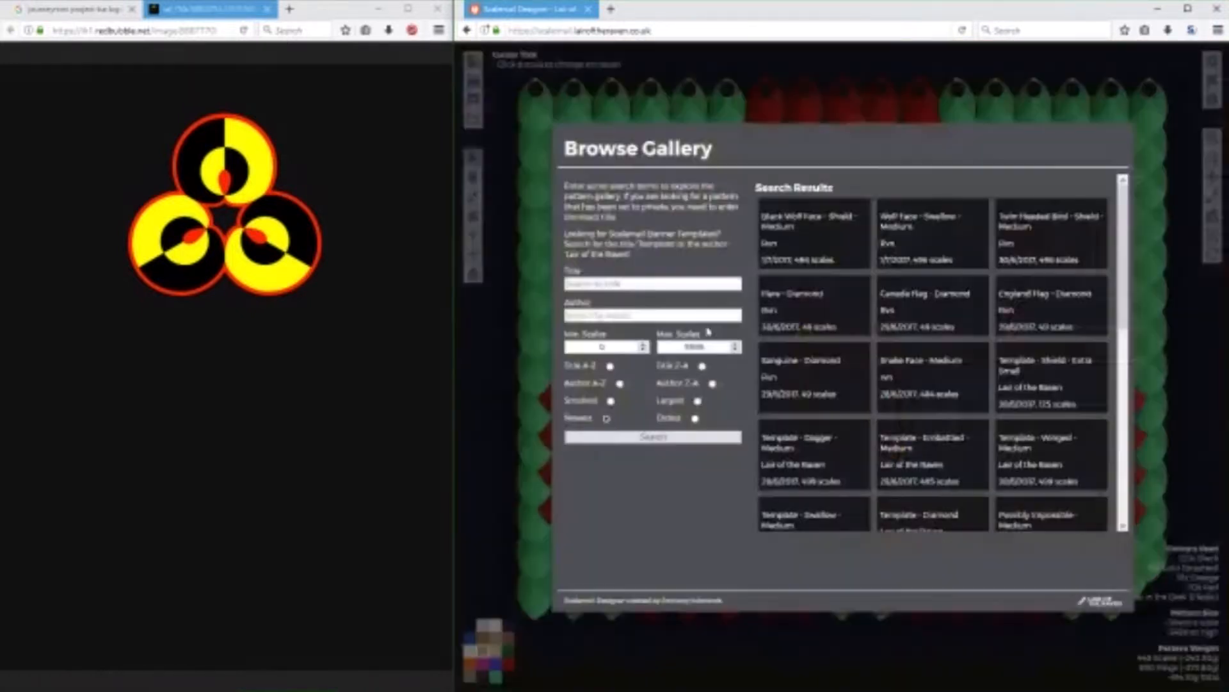
Load the "Template - Shield - Medium" pattern by Lair of the Raven from the pattern gallery.
scroll(948, 423, down, 10)
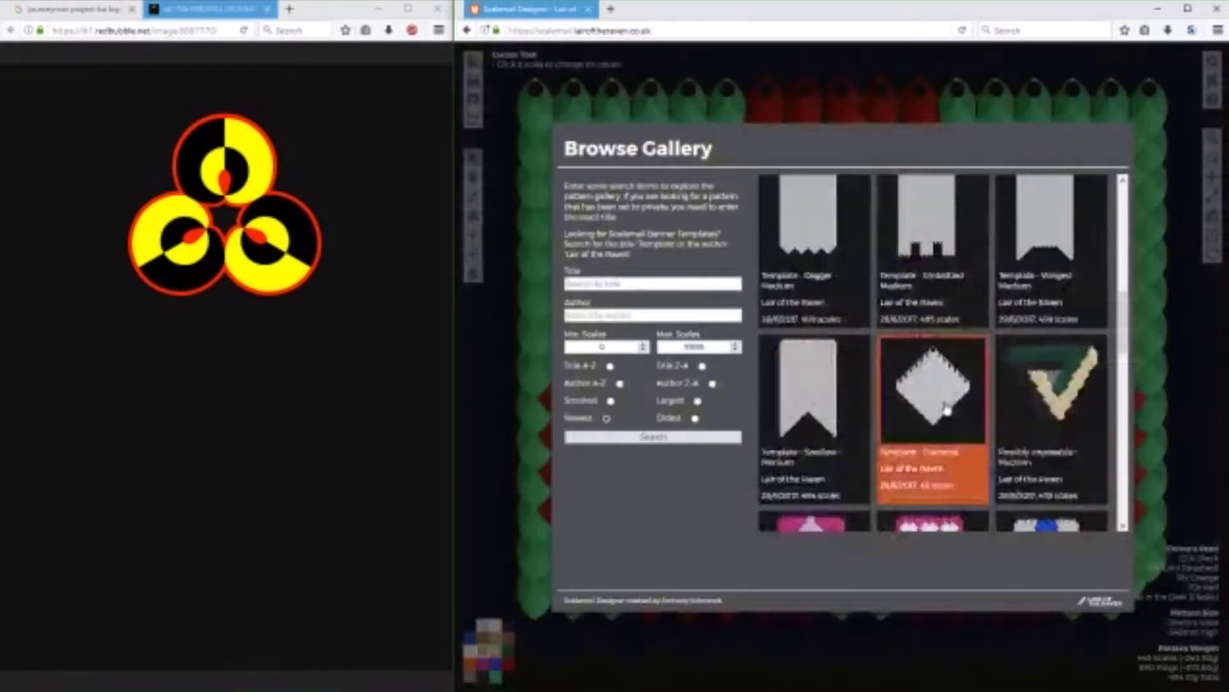
scroll(950, 429, up, 5)
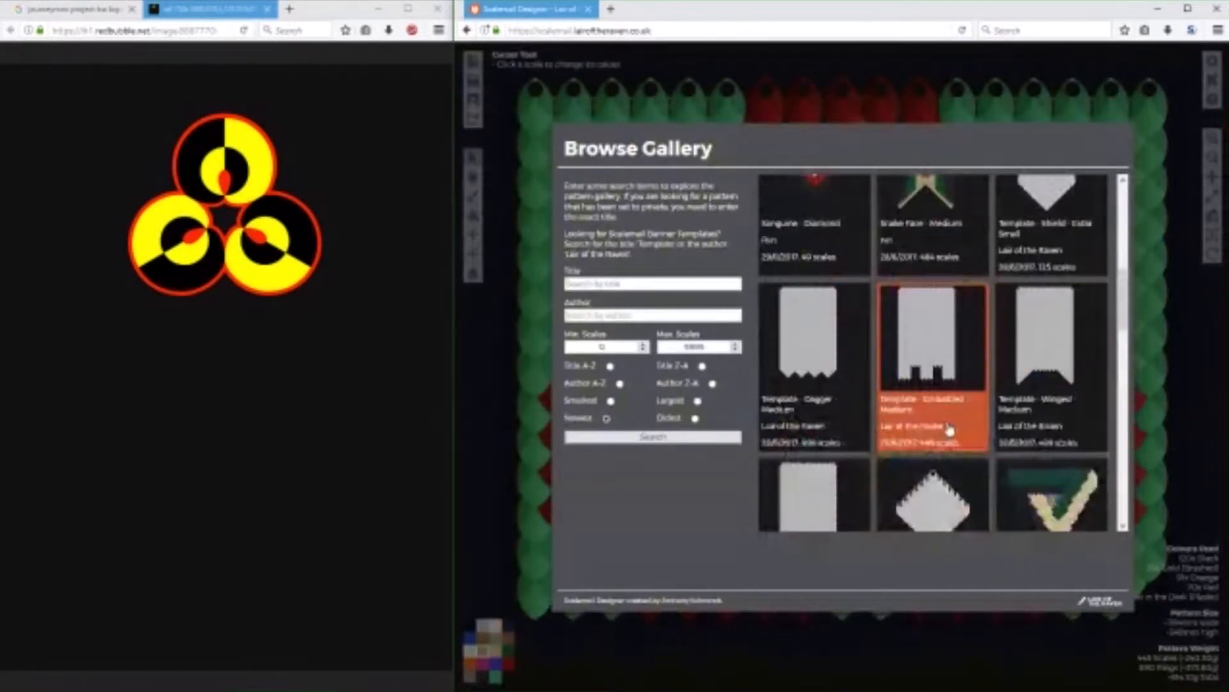
scroll(941, 427, up, 2)
scroll(961, 410, down, 5)
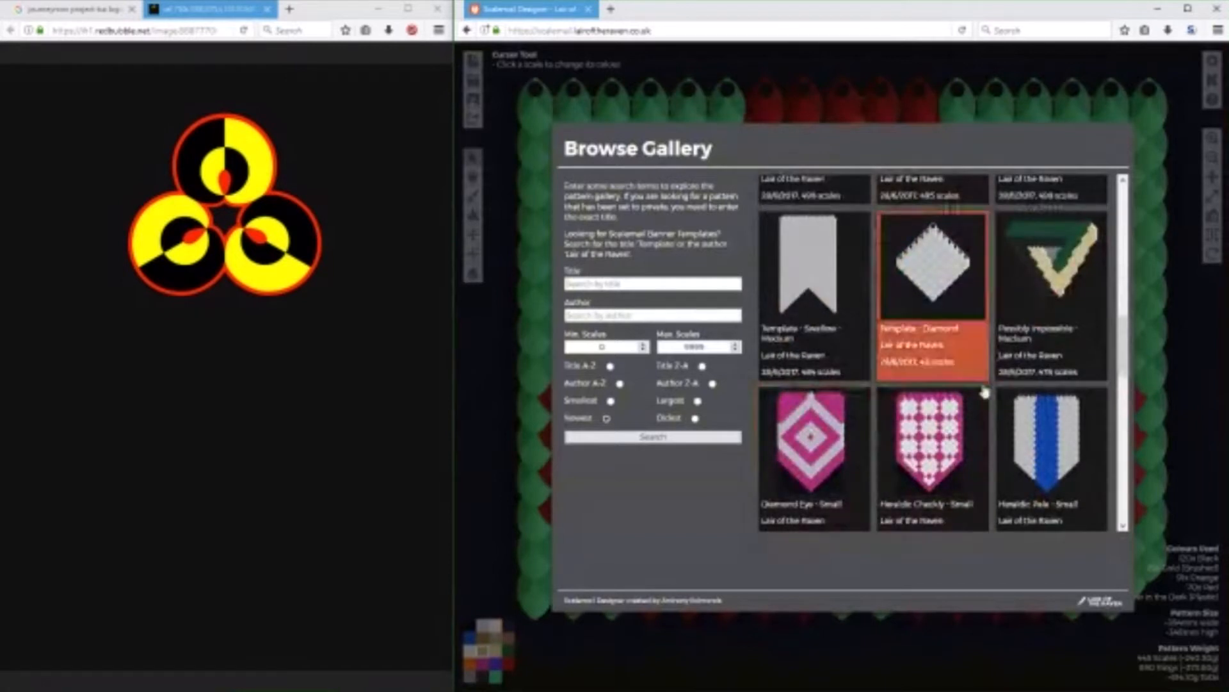
scroll(984, 392, down, 5)
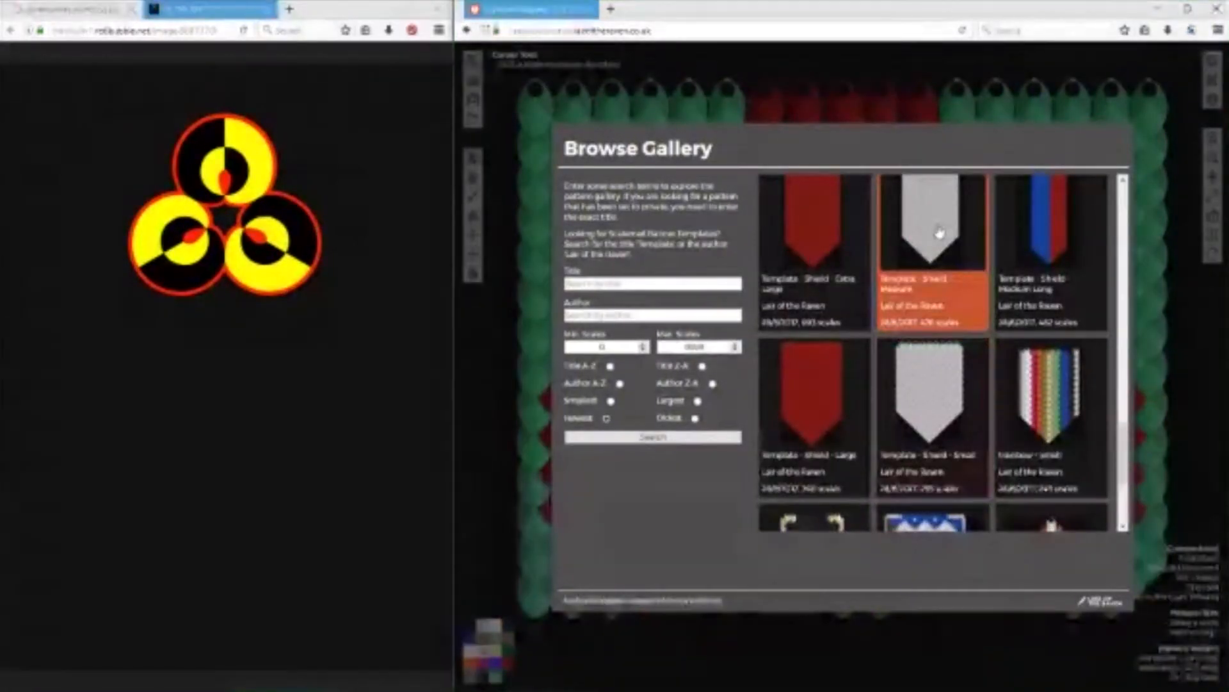
click(939, 231)
scroll(1115, 313, up, 1)
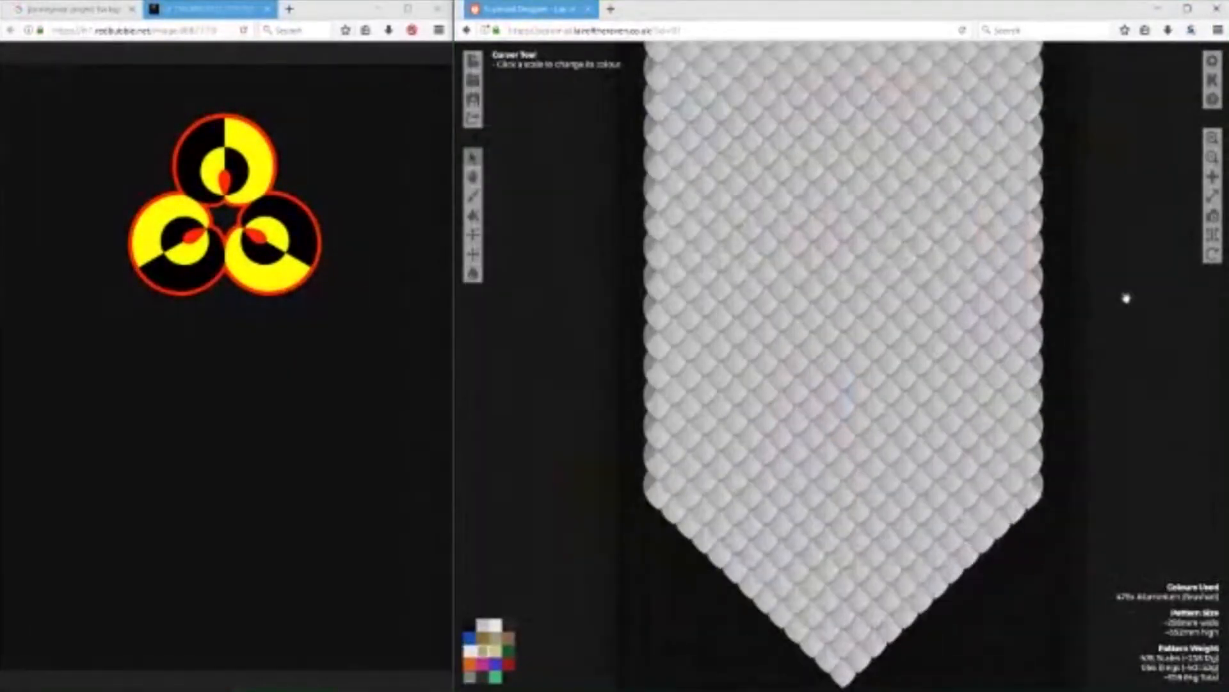
scroll(1133, 340, down, 2)
scroll(1140, 378, up, 2)
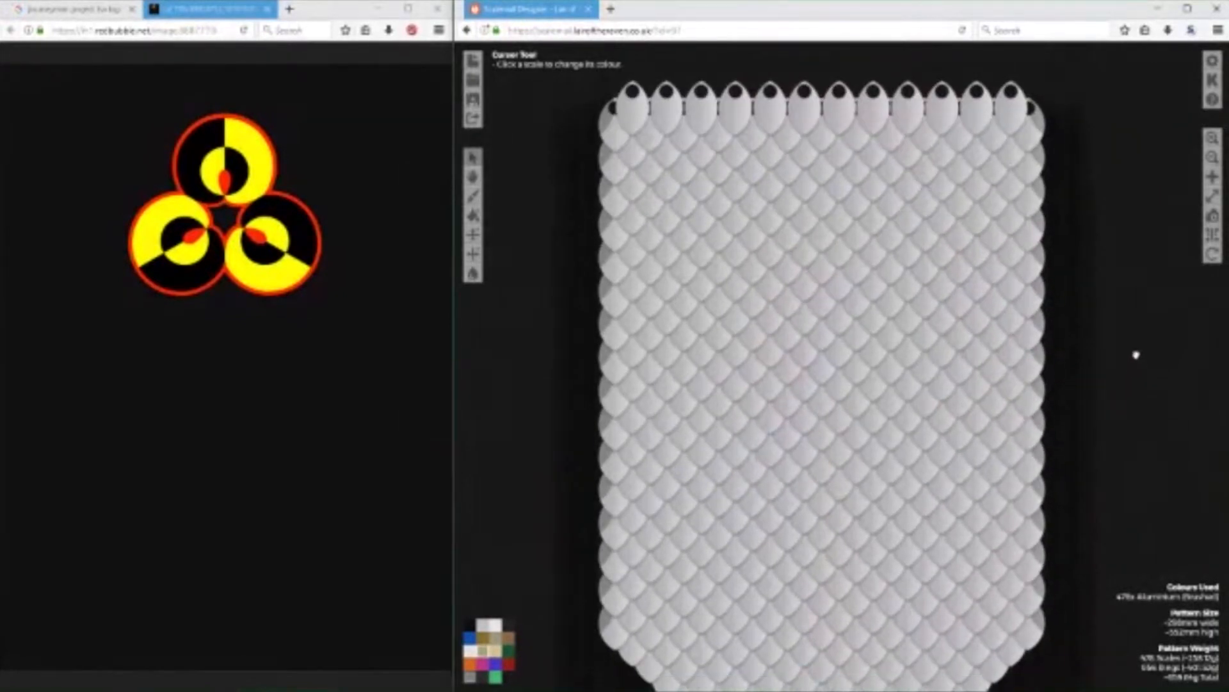
Recolour two vertically stacked scales near the middle of the blank shield banner to red.
click(508, 663)
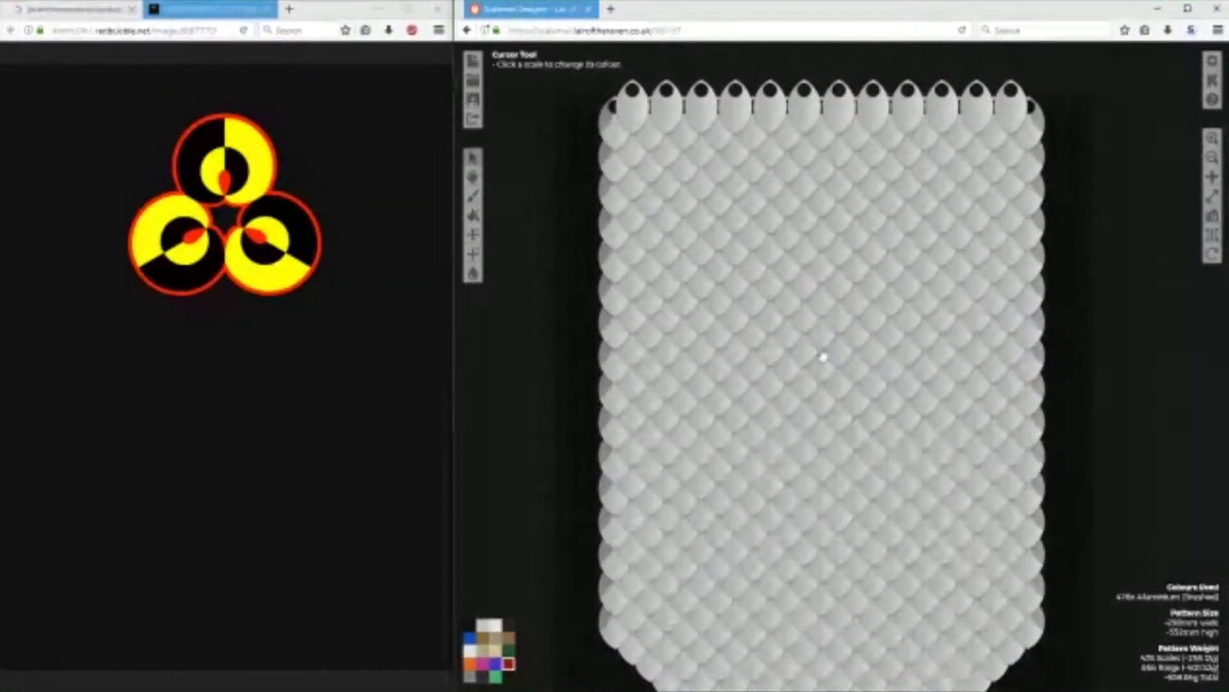
click(822, 377)
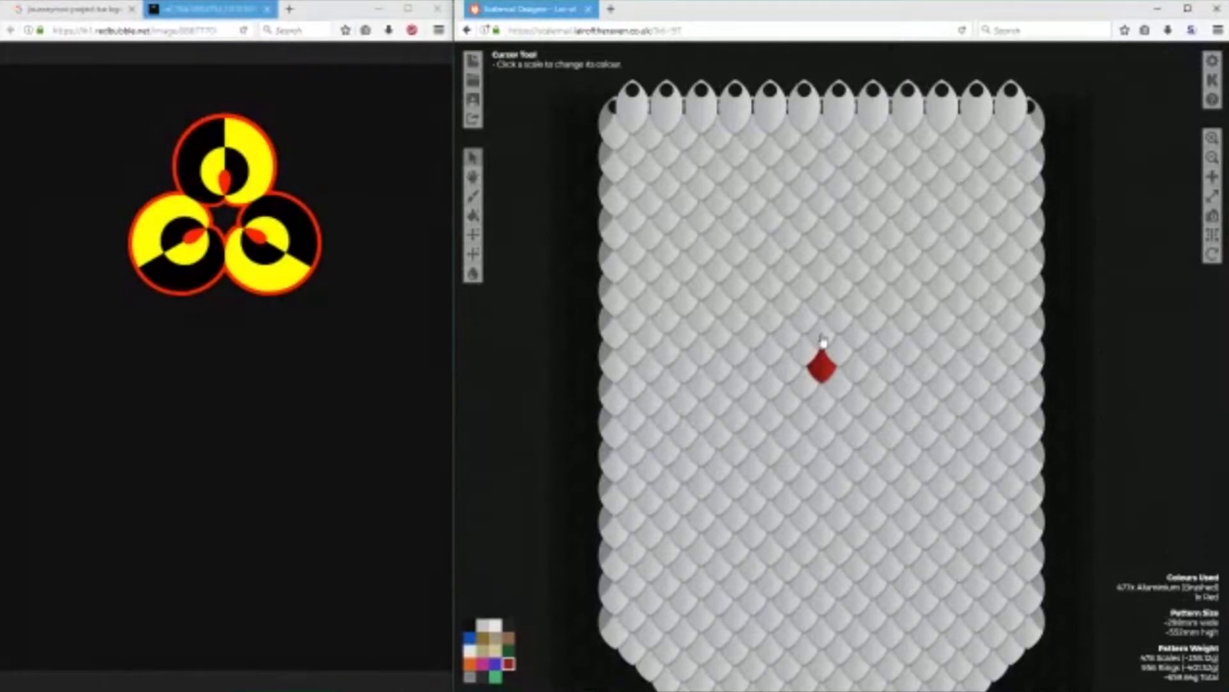
click(823, 343)
Recolour four scales directly above and to the right of the red pair to black.
click(509, 624)
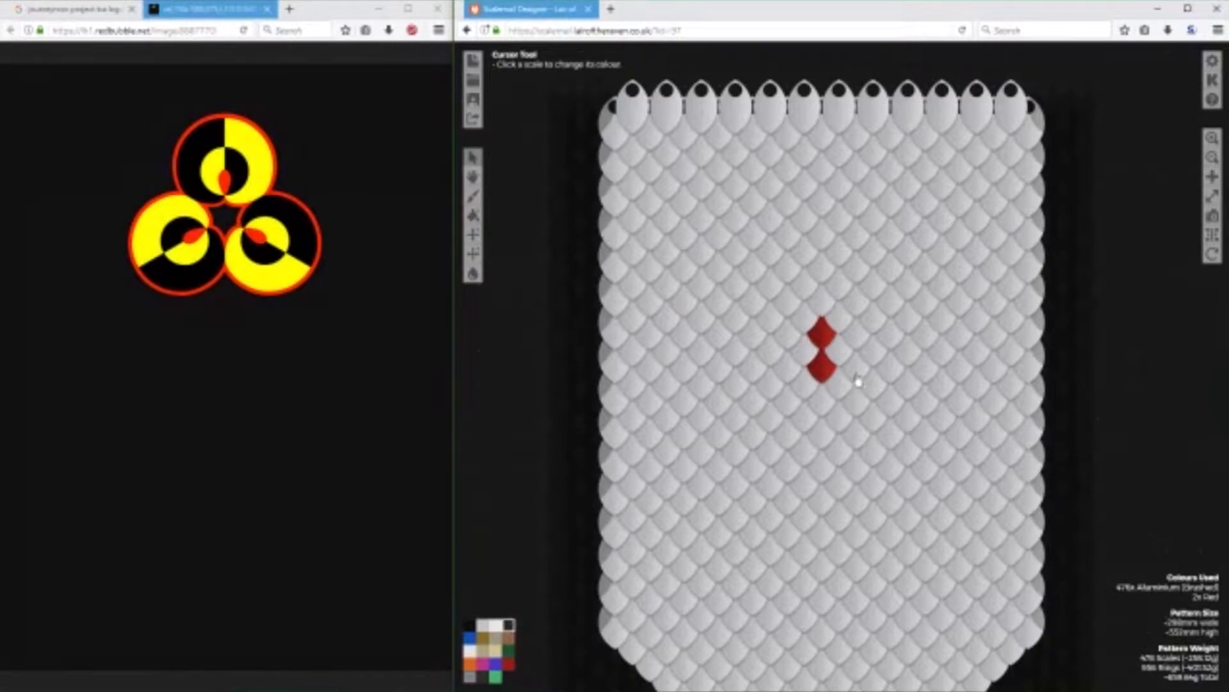
click(829, 306)
click(837, 317)
click(836, 347)
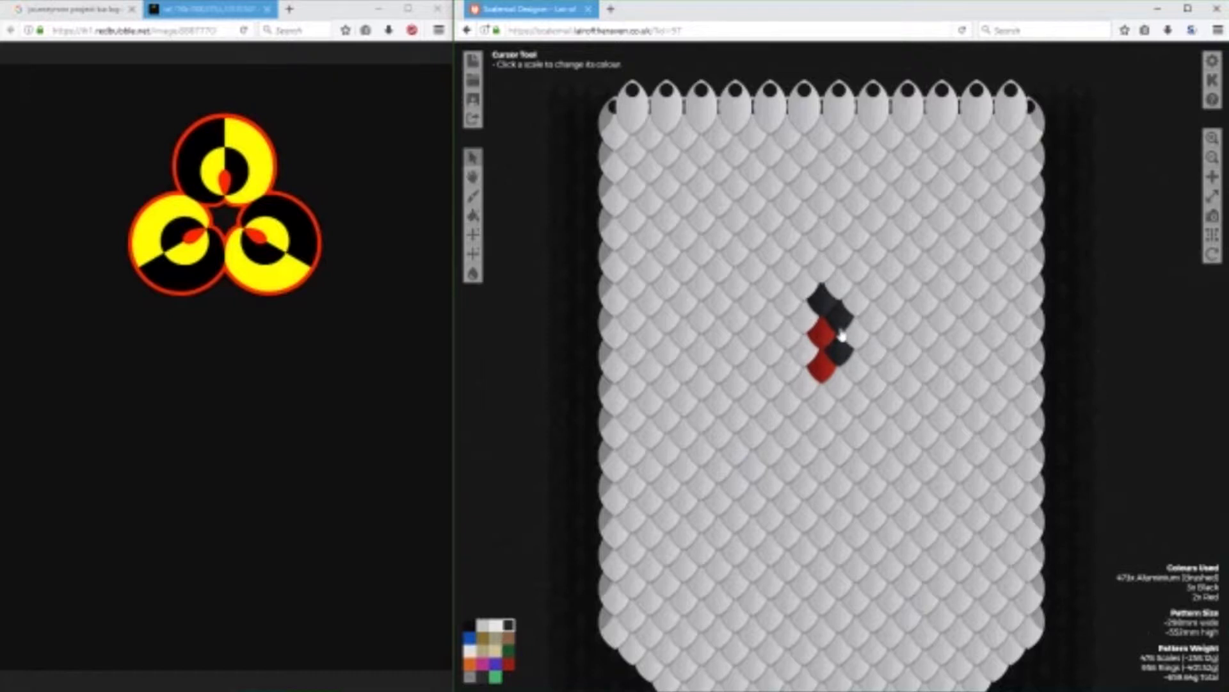
click(857, 345)
Recolour six scales on the left side of the red pair to Gold (Mirror) in two diagonal rows.
click(496, 649)
click(803, 317)
click(786, 334)
click(803, 352)
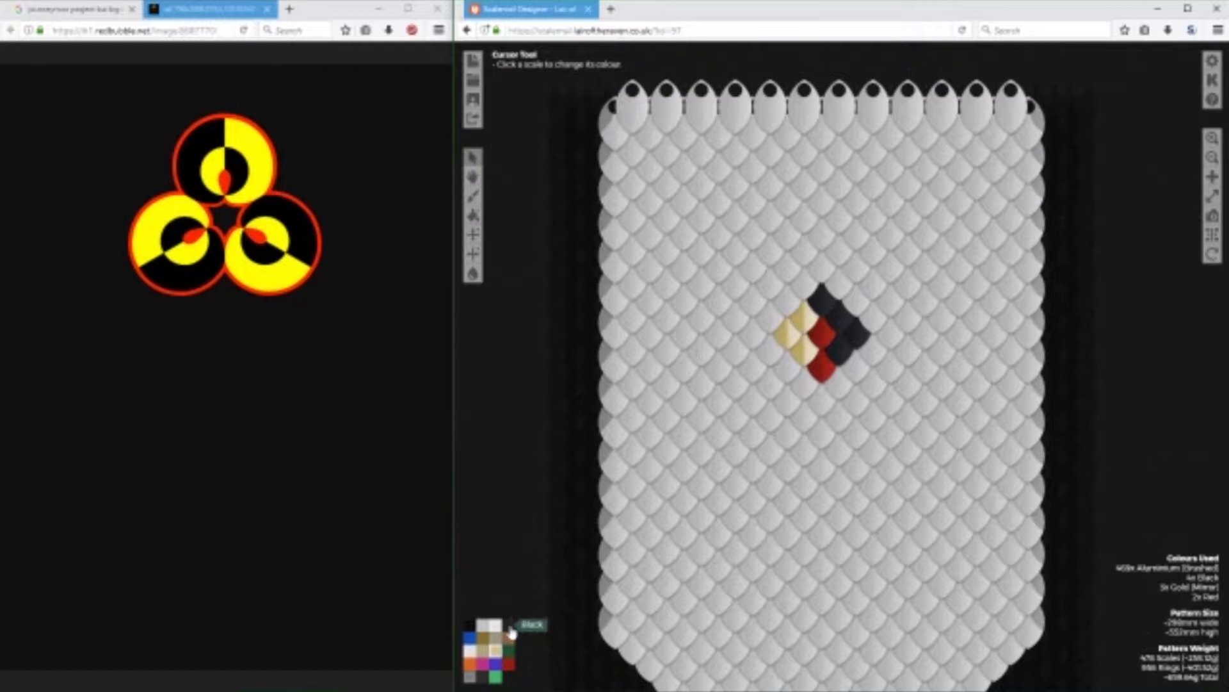
drag(815, 296, 768, 320)
Add a second diagonal row of four black scales along the outer edge of the black half.
click(509, 624)
drag(821, 259, 869, 328)
click(869, 328)
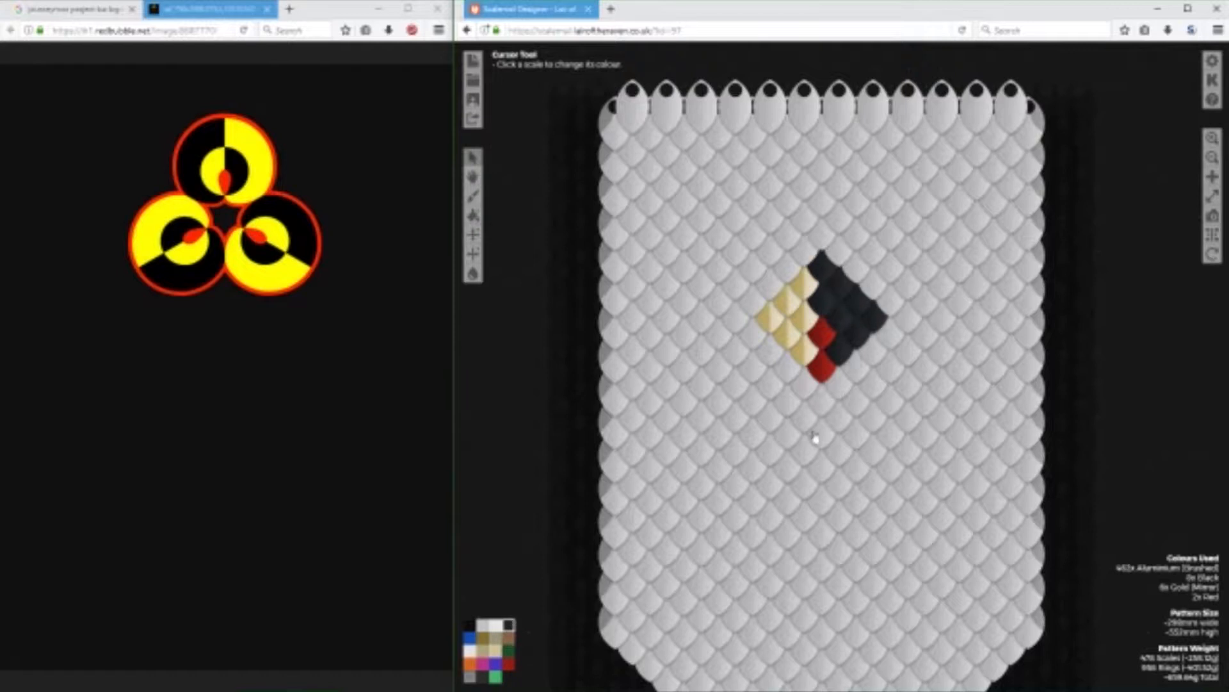
Recolour the black half's outer corner scale and the six Gold (Mirror) scales to Gold (Brushed).
click(480, 654)
click(876, 315)
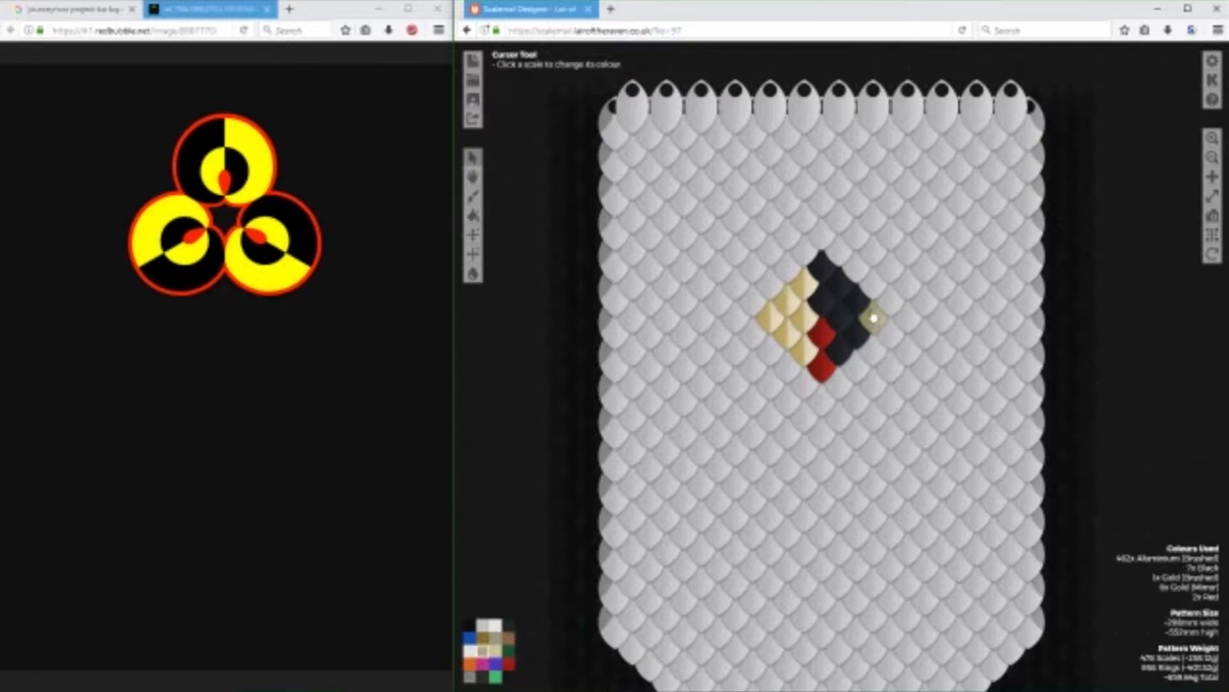
click(805, 286)
click(792, 304)
click(805, 317)
click(787, 333)
click(770, 318)
click(805, 351)
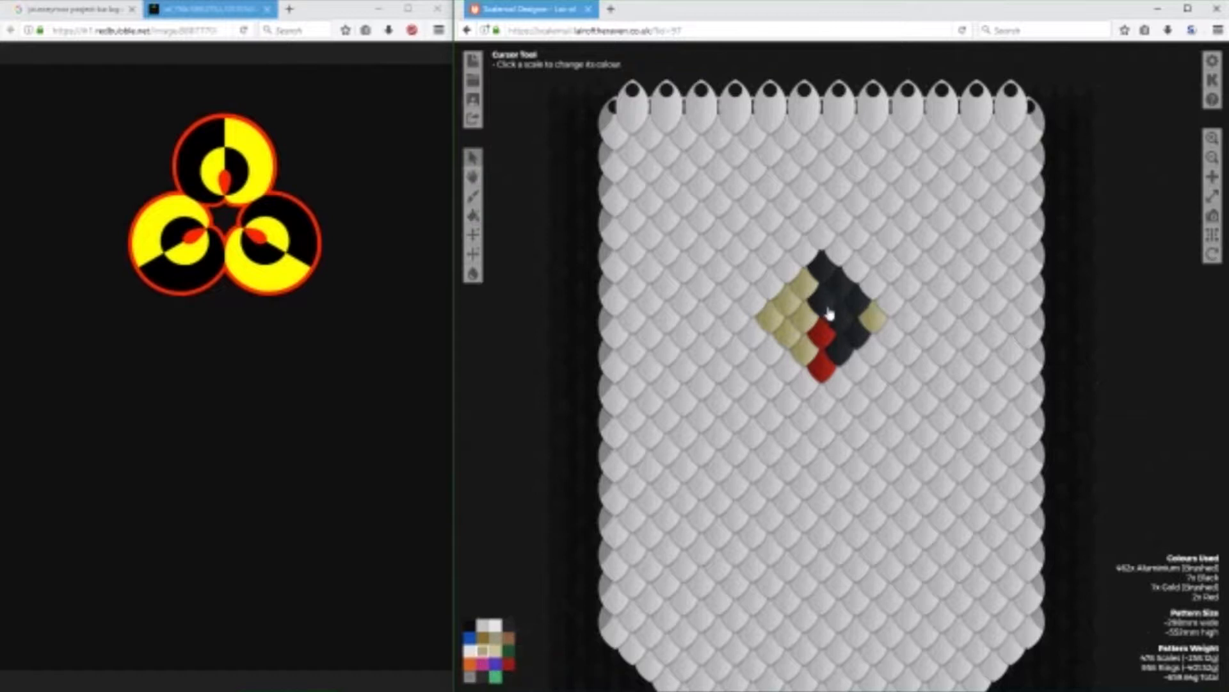
Add a diagonal row of three Gold (Brushed) scales below the black section and extend the red column downward by one scale.
click(876, 352)
click(858, 369)
click(822, 400)
click(840, 384)
click(512, 666)
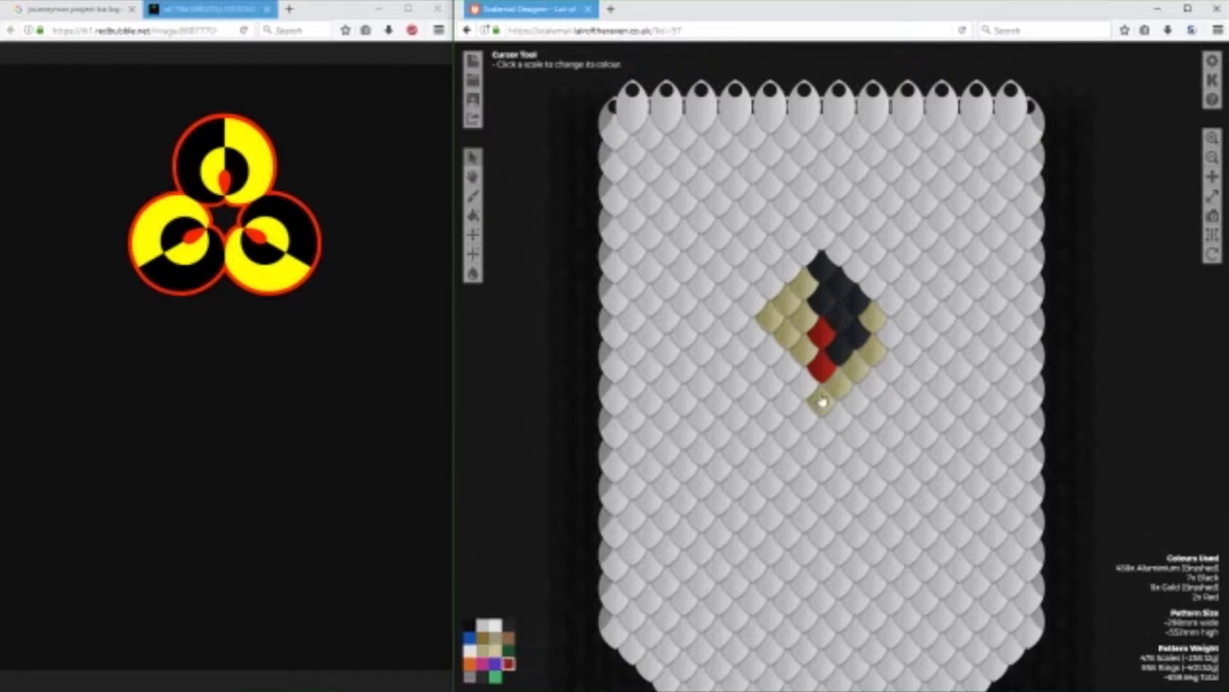
click(822, 400)
Extend the Gold (Brushed) scales outward in a five-scale curve from the lower-right diagonal toward the circle's right side.
click(486, 653)
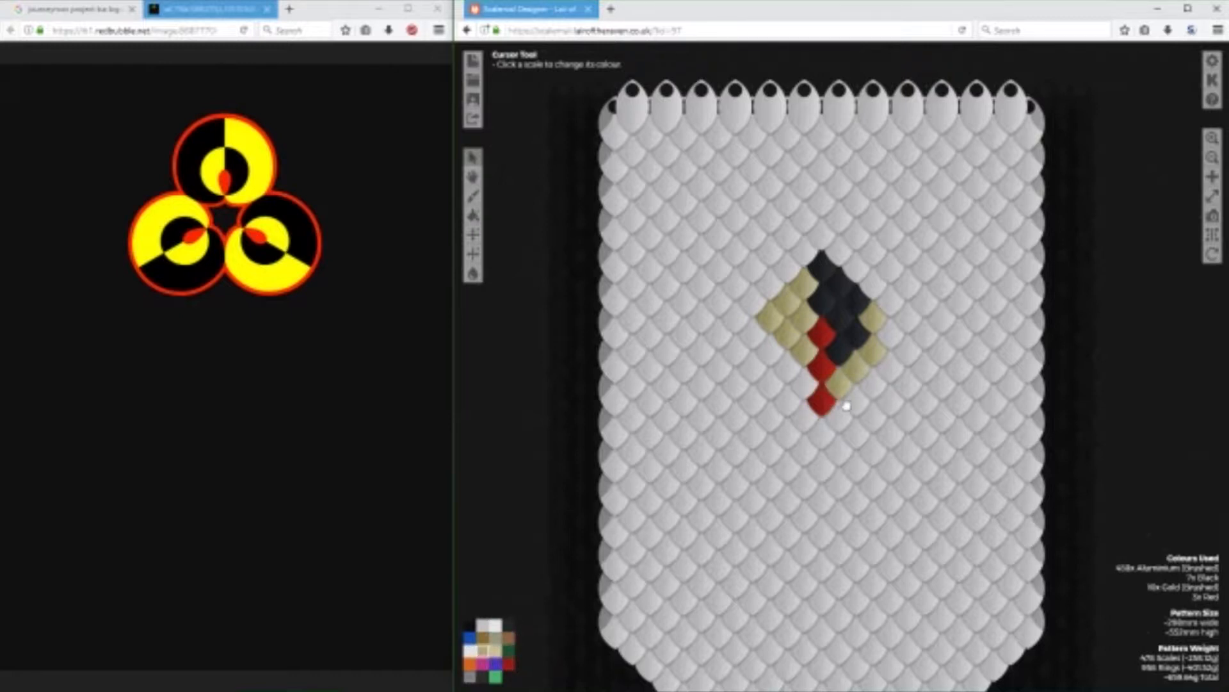
click(875, 384)
click(891, 369)
click(908, 351)
click(926, 337)
click(926, 303)
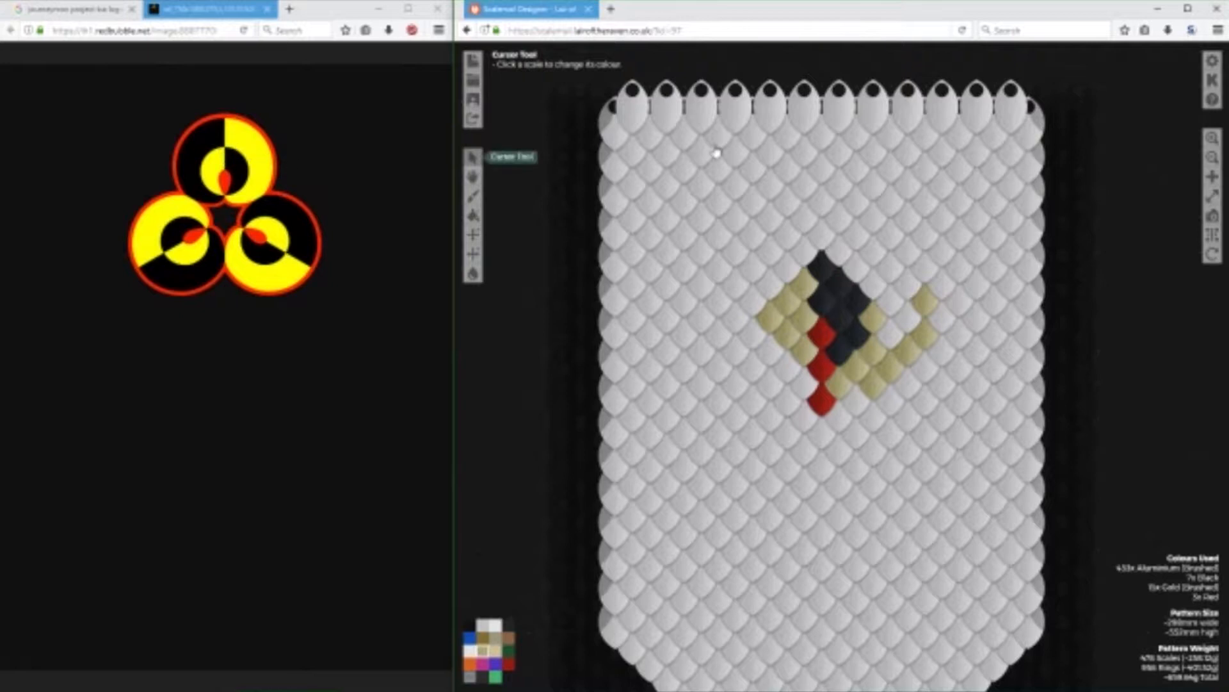
Outline the upper gold half with a three-scale column above the black tip and a six-scale arc along the outer right side.
click(821, 172)
click(822, 204)
click(821, 235)
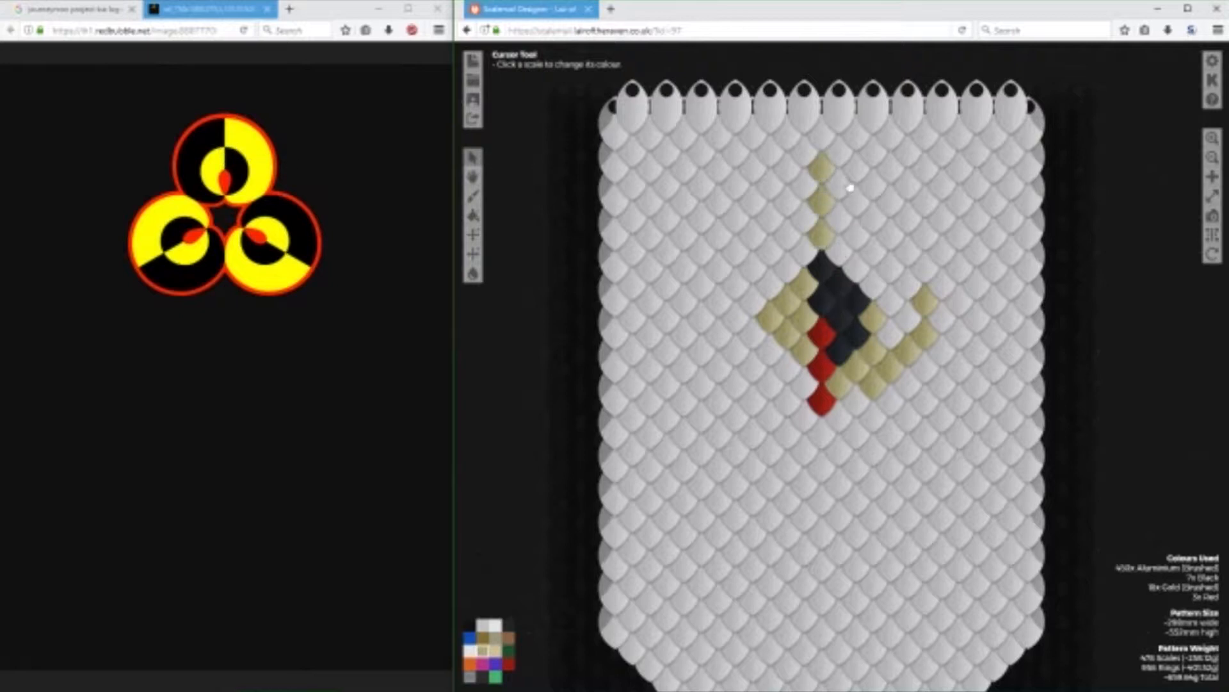
click(855, 169)
click(873, 186)
click(922, 272)
click(925, 239)
click(908, 219)
click(891, 202)
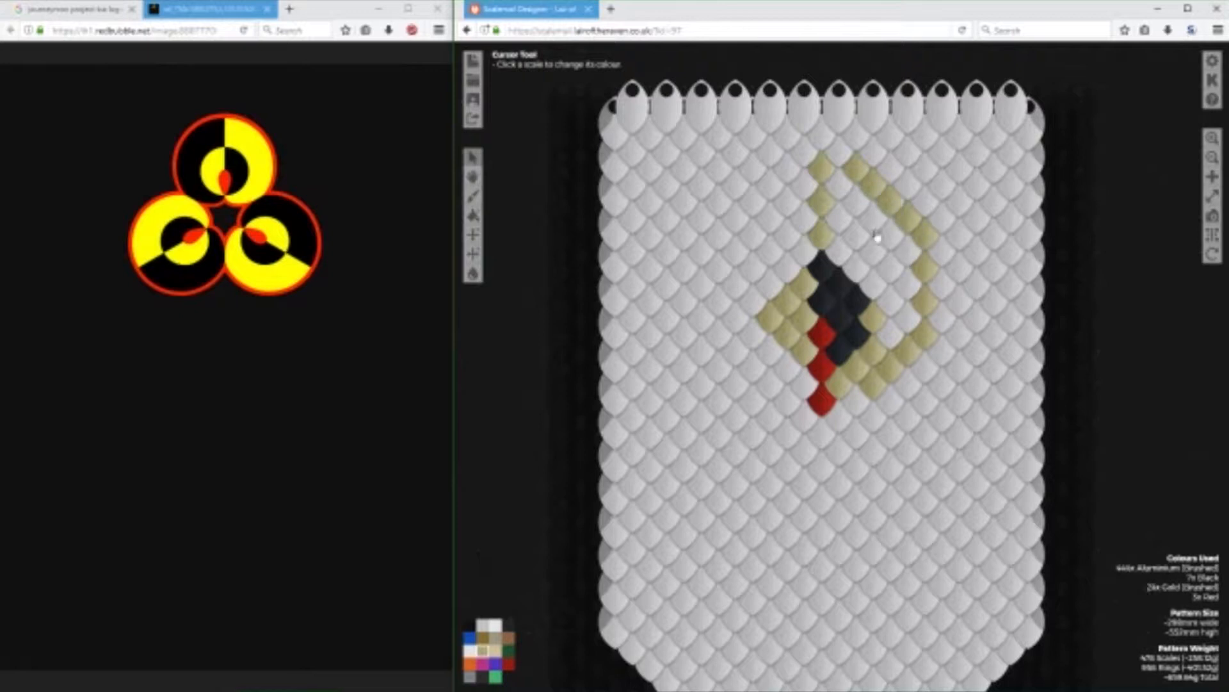
Fill the area inside the gold outline with Gold (Brushed) scales, down to the lower diagonal.
click(837, 187)
click(838, 219)
click(840, 248)
click(855, 202)
click(874, 217)
click(891, 233)
click(856, 234)
click(874, 251)
click(891, 267)
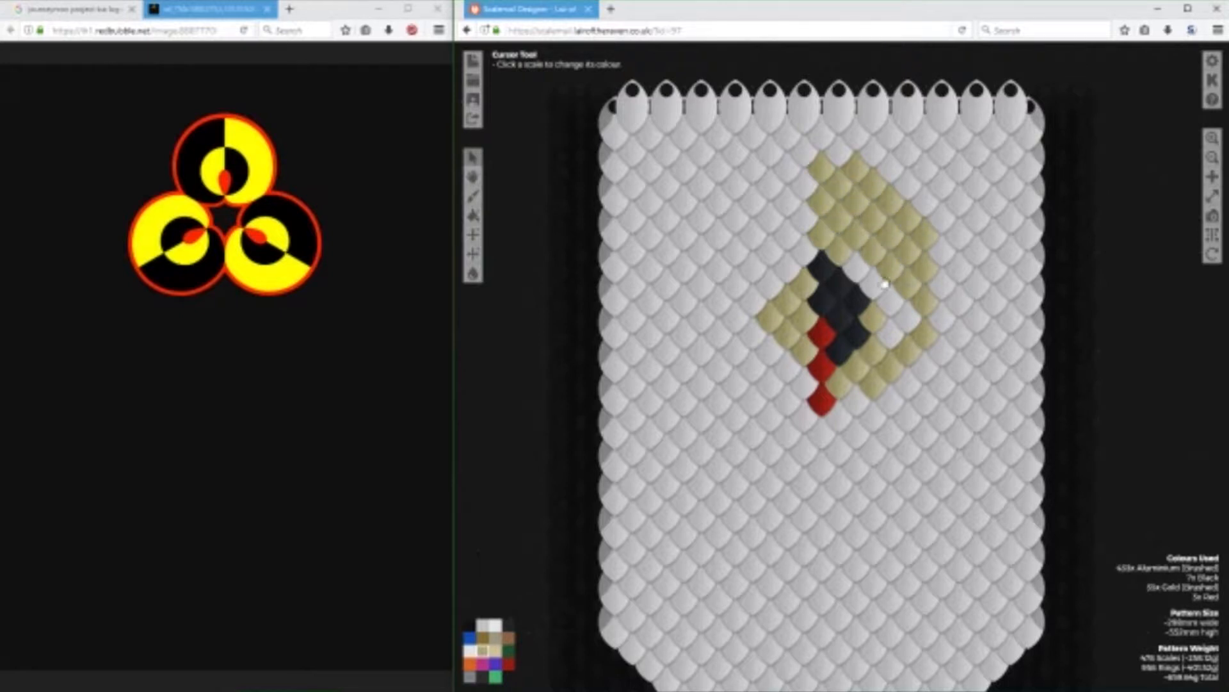
click(857, 267)
click(875, 284)
click(891, 298)
click(909, 314)
click(892, 330)
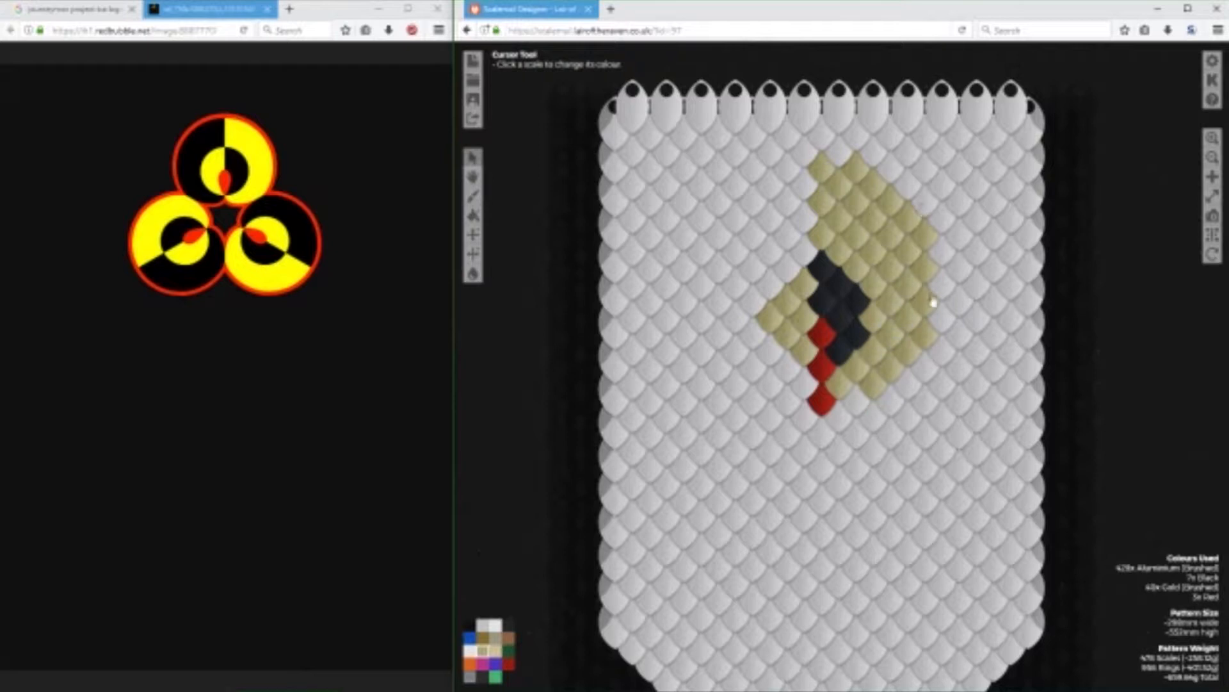
Add a column of three black scales along the straight left edge of the gold half.
click(507, 625)
click(804, 182)
click(805, 217)
click(806, 250)
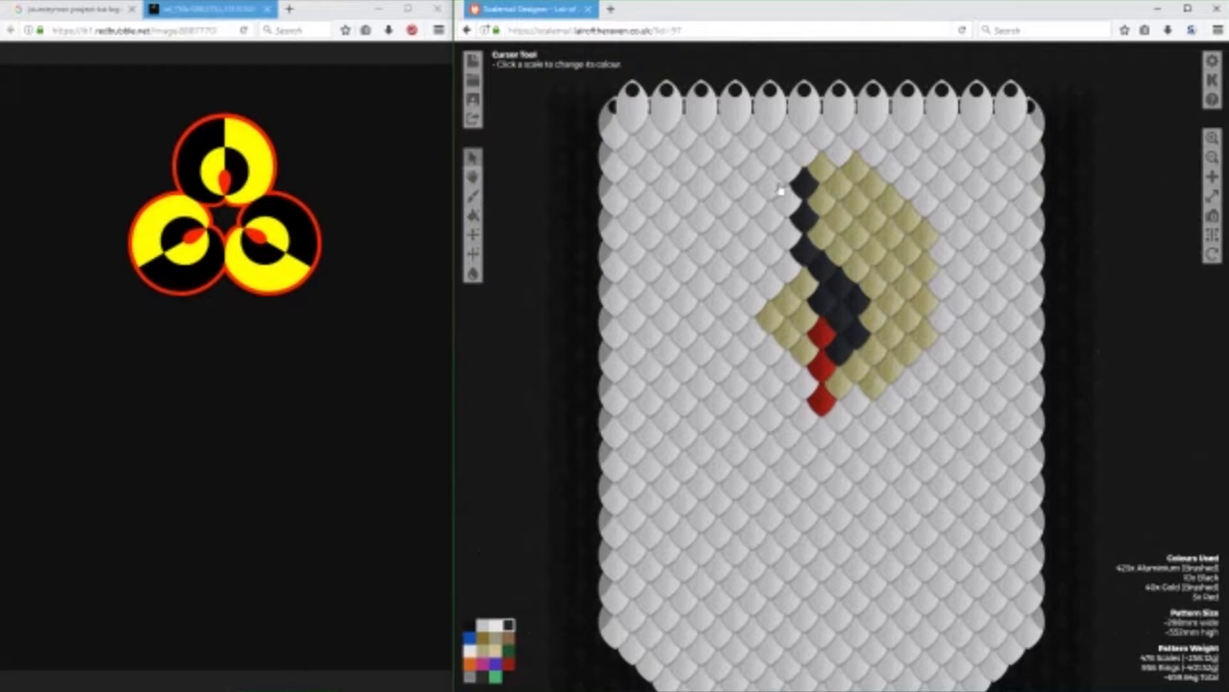
Fill the circle's left half with black scales around the gold core, mirroring the shape of the gold half.
click(782, 176)
drag(782, 177, 714, 253)
click(723, 280)
click(726, 304)
click(802, 388)
click(772, 392)
mouse_move(771, 388)
mouse_down()
mouse_move(727, 347)
mouse_move(777, 354)
mouse_move(741, 330)
mouse_move(791, 253)
mouse_move(775, 205)
mouse_move(727, 291)
mouse_move(743, 237)
mouse_up()
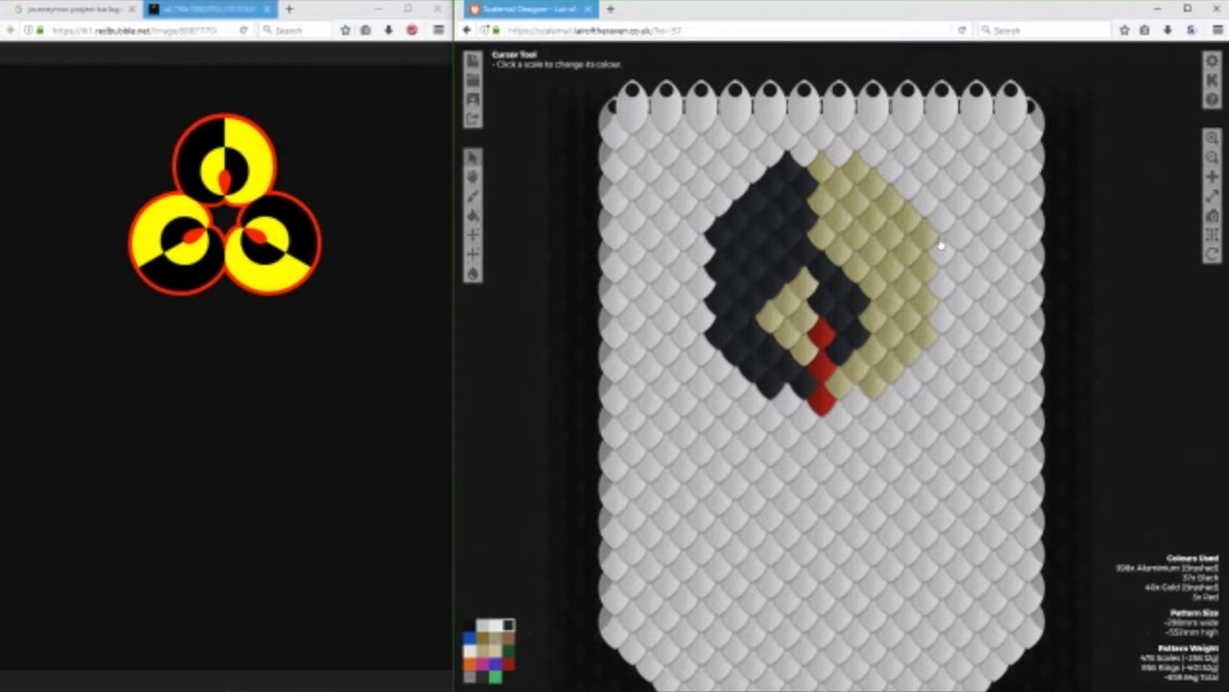
Widen the circle with an outer band of Gold (Brushed) scales on the right and black scales on the left.
click(486, 655)
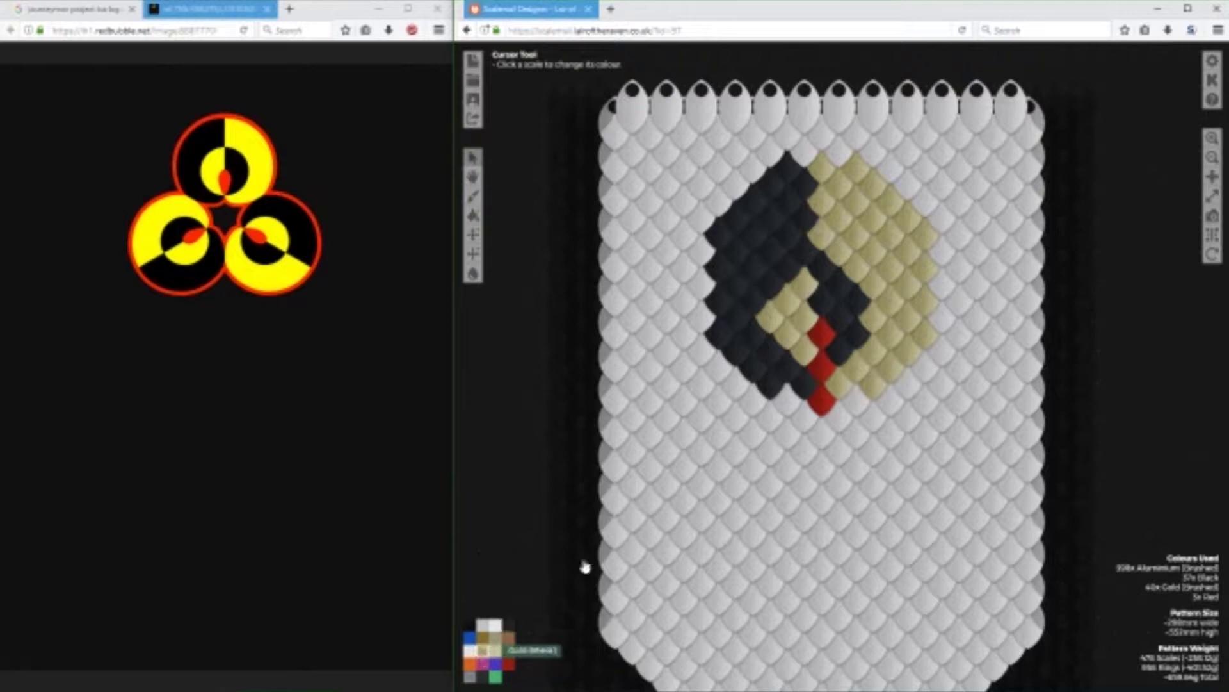
click(896, 183)
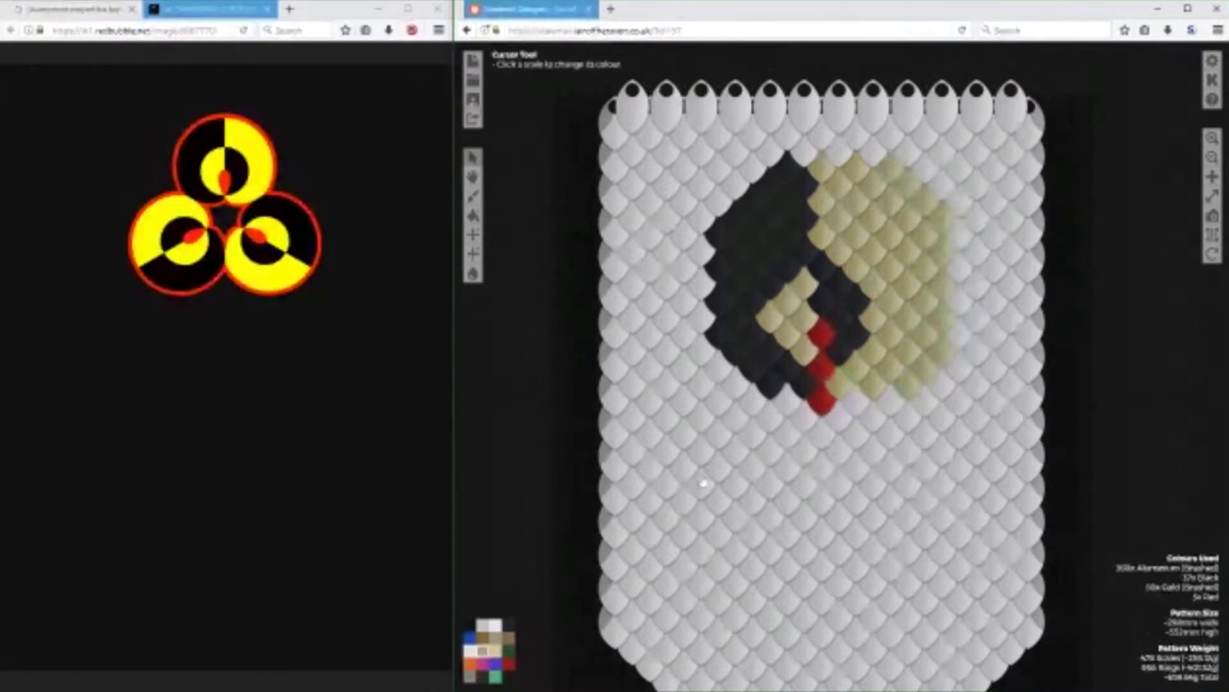
click(509, 625)
mouse_move(751, 198)
mouse_down()
mouse_move(754, 183)
mouse_move(699, 224)
mouse_move(701, 333)
mouse_move(736, 391)
mouse_up()
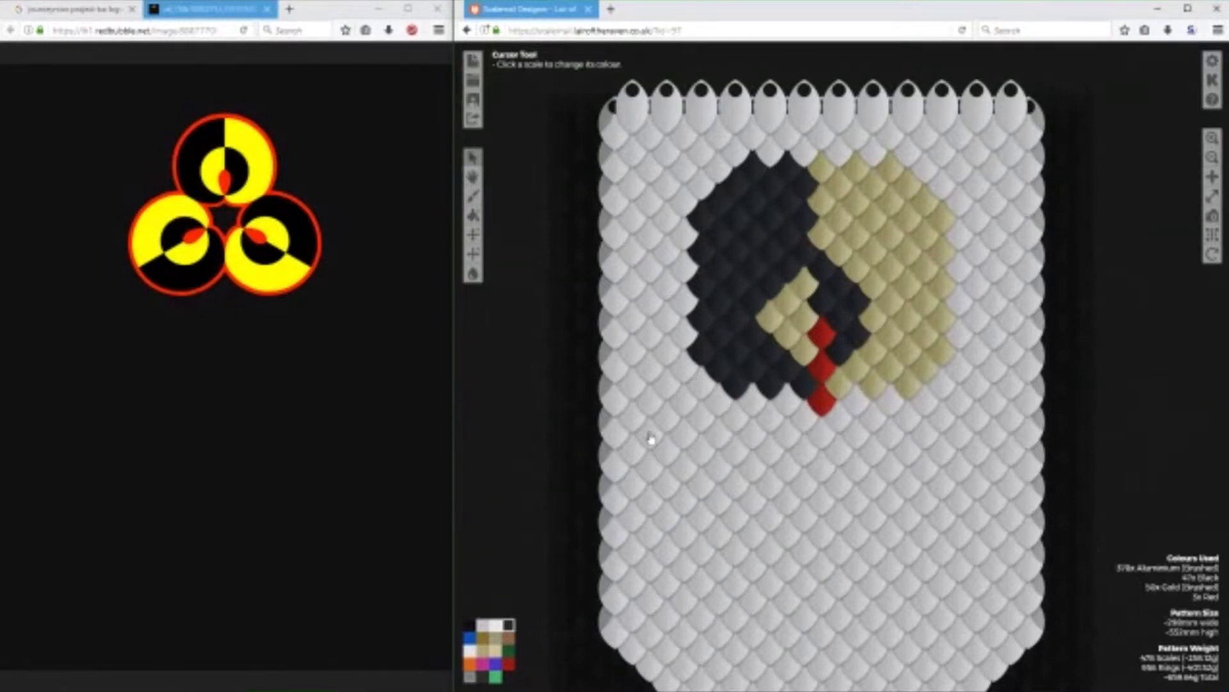
Trim the protruding corner scales on both sides of the circle back to Aluminium (Brushed).
click(484, 628)
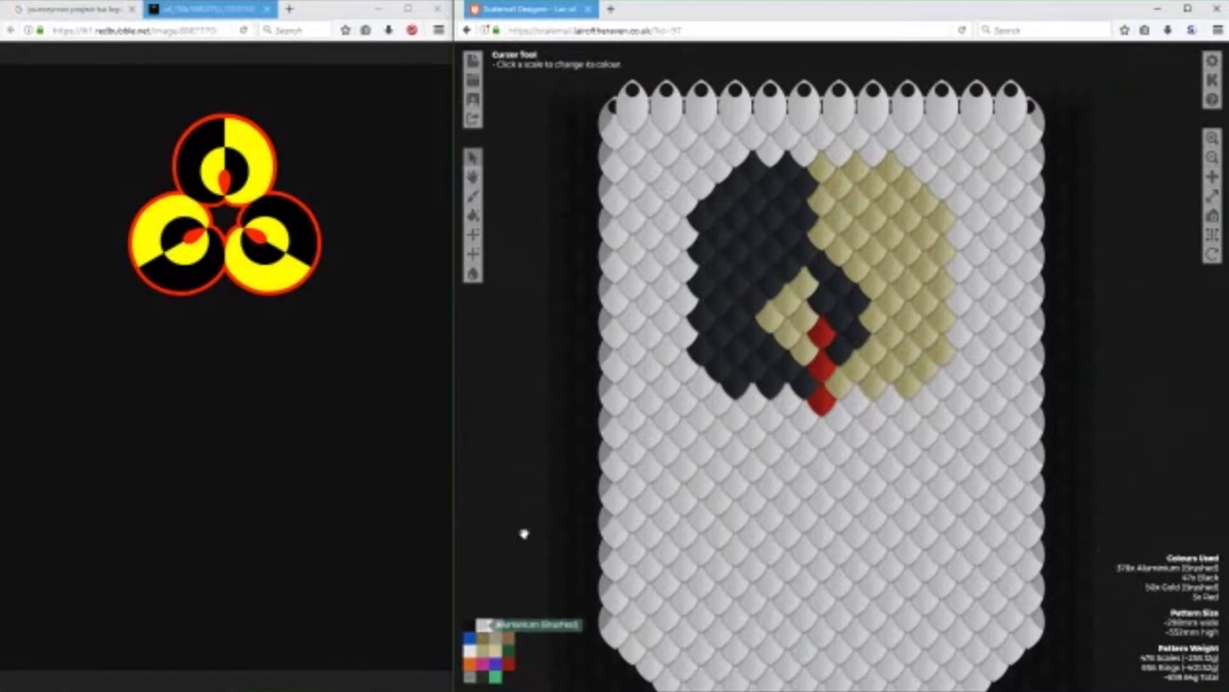
click(755, 175)
click(707, 214)
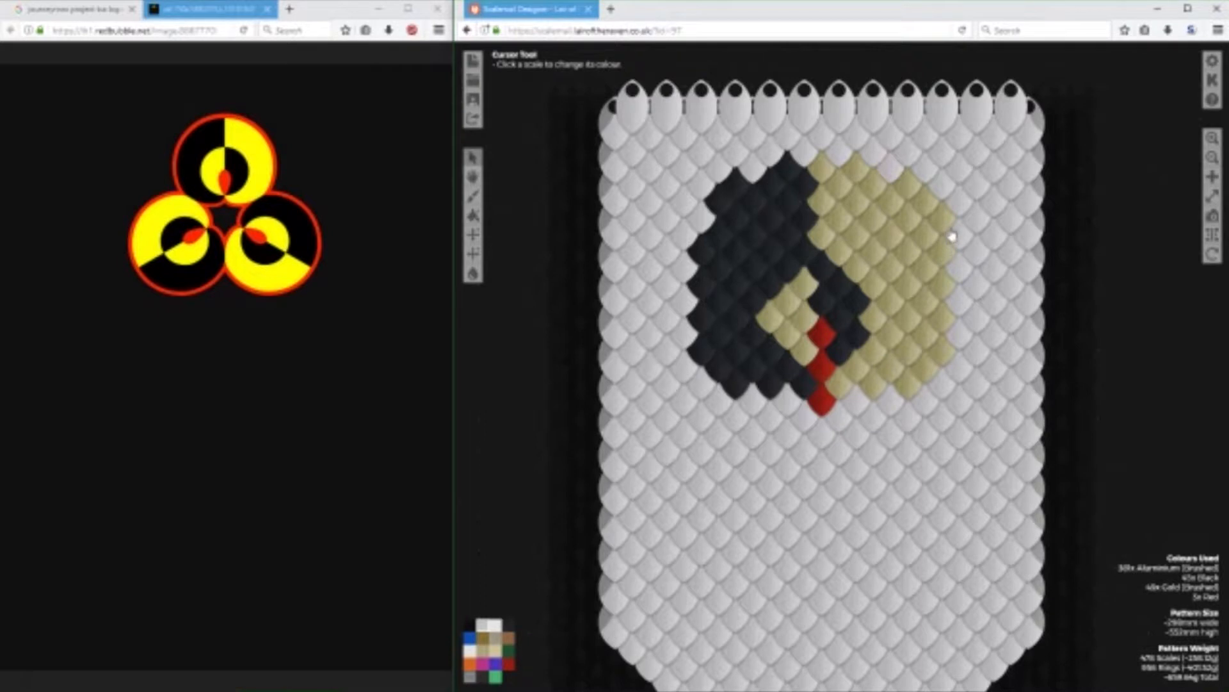
click(735, 386)
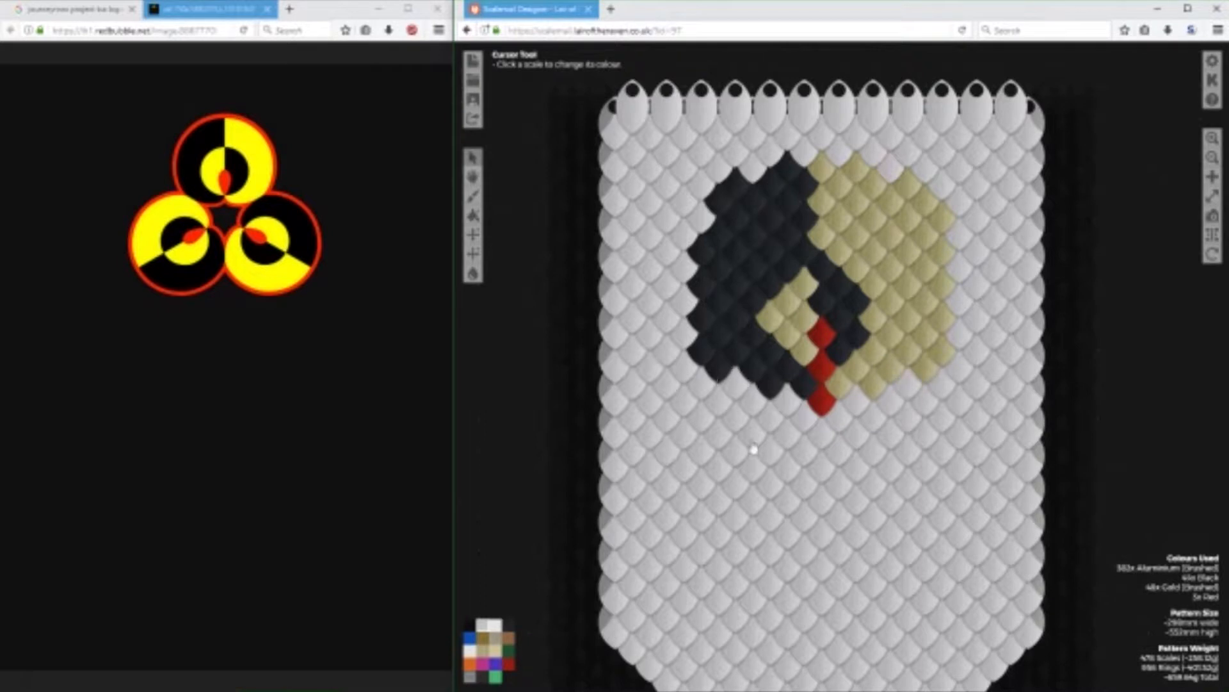
click(951, 364)
click(948, 224)
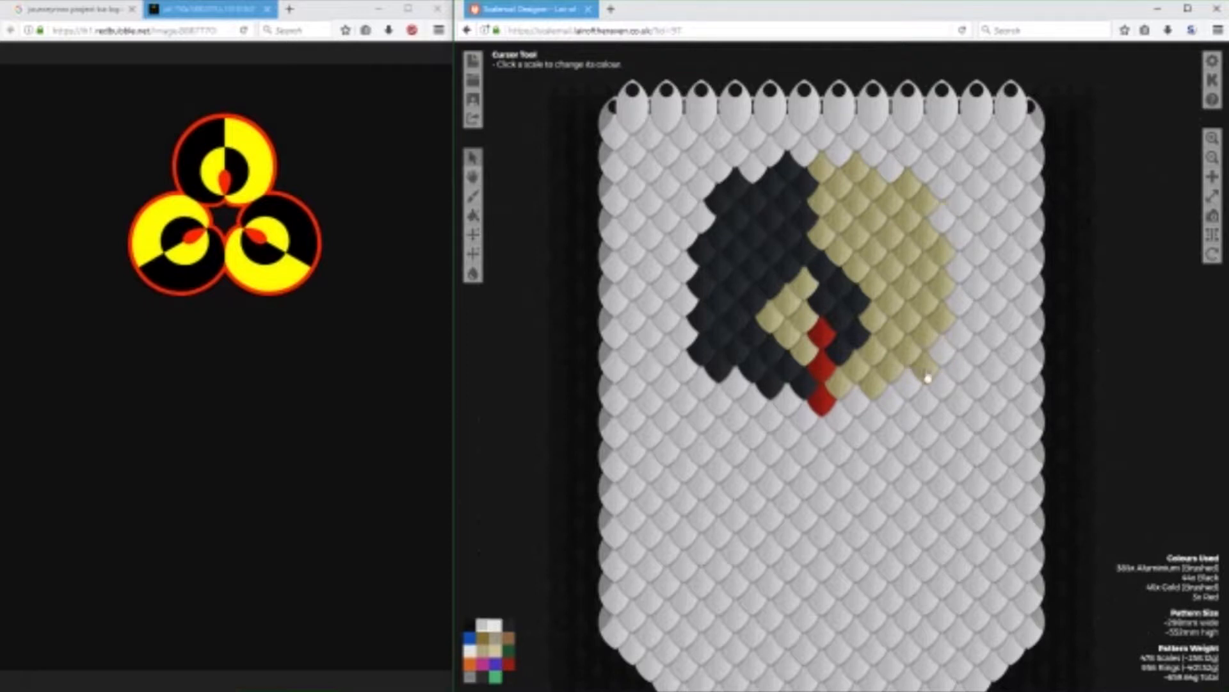
Straighten the circle's remaining diagonal edges with Aluminium (Brushed) scales and fill the notch in the upper-left edge with black.
click(929, 378)
click(927, 202)
click(906, 191)
click(751, 201)
click(736, 183)
click(720, 201)
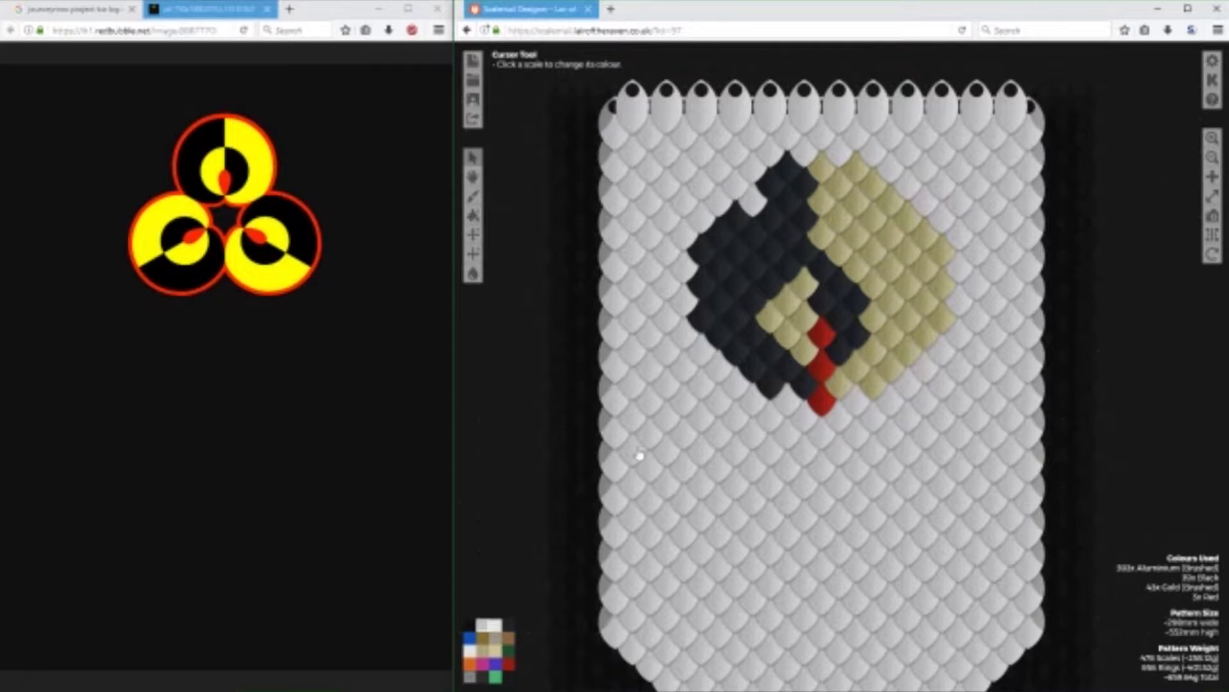
click(512, 626)
click(746, 208)
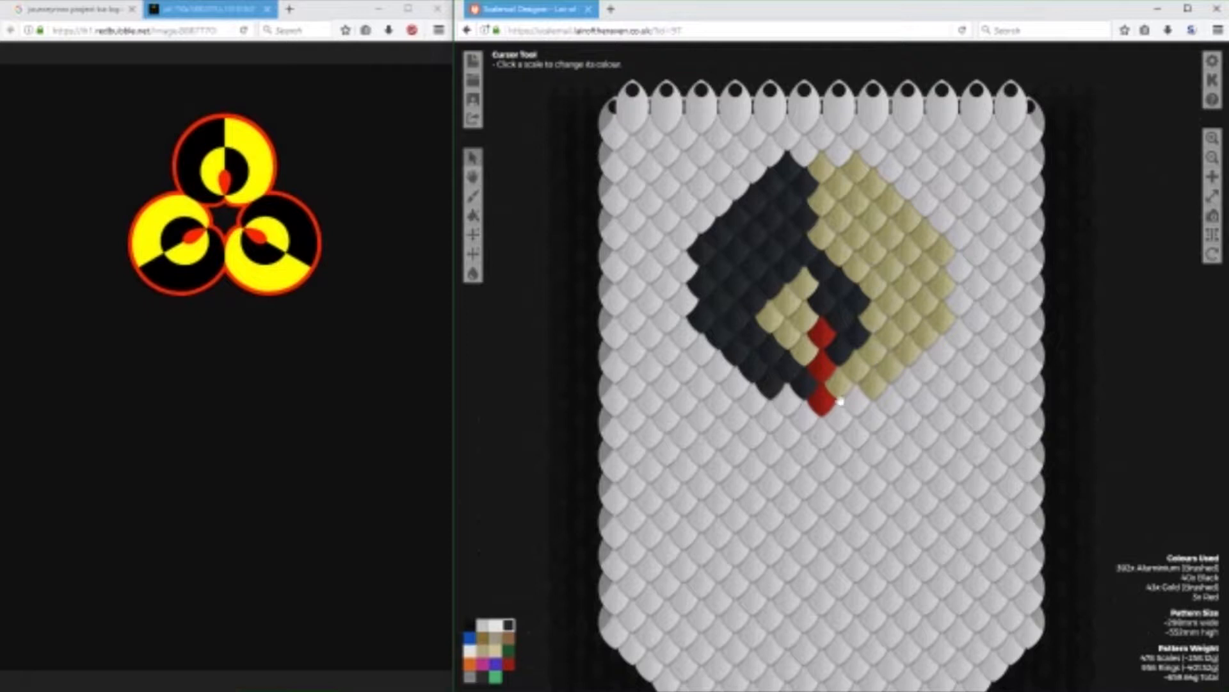
Recolour the two scales flanking the middle of the central red column to red.
click(508, 662)
click(804, 350)
click(839, 350)
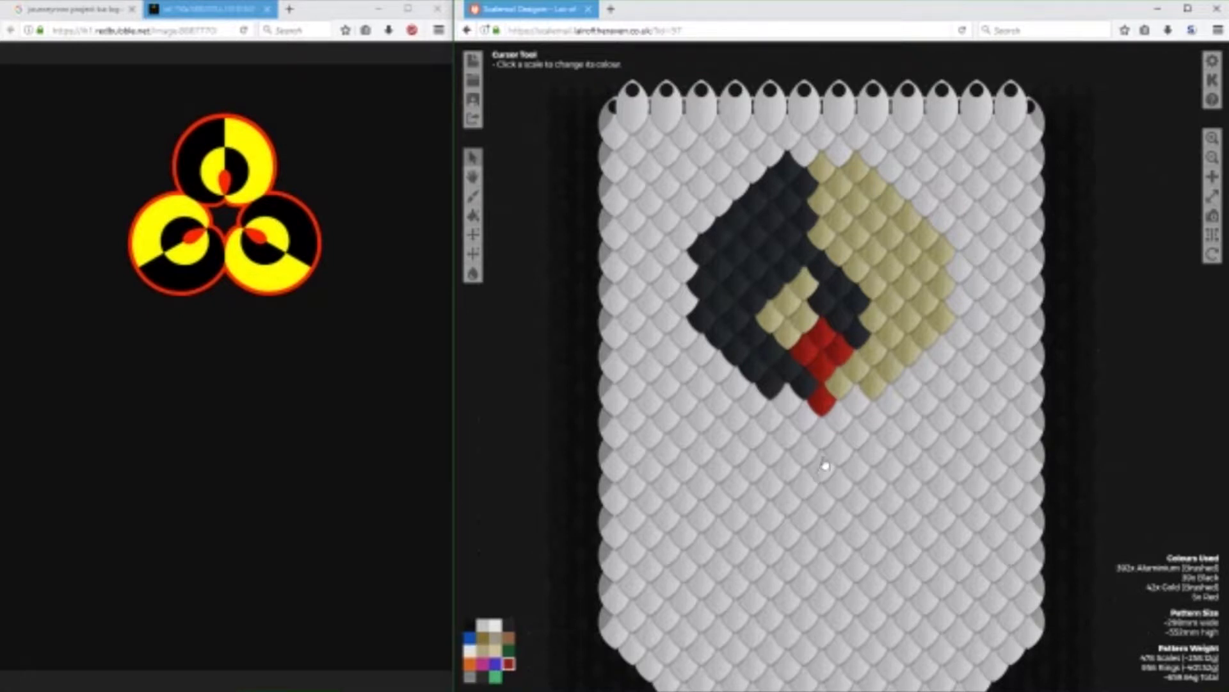
Draw a red outline across the top of the circle and down its upper-right diagonal and right side.
click(806, 151)
click(839, 151)
click(874, 151)
click(771, 151)
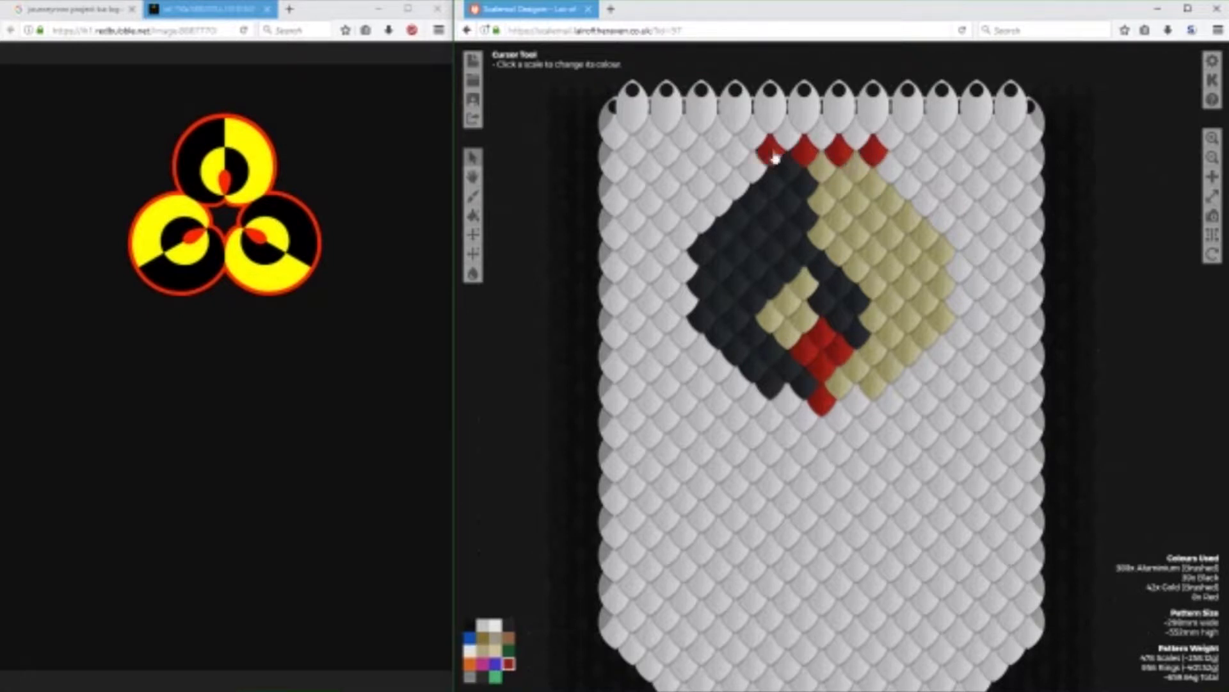
click(892, 167)
click(908, 185)
click(925, 202)
click(943, 219)
click(959, 235)
click(959, 267)
click(959, 299)
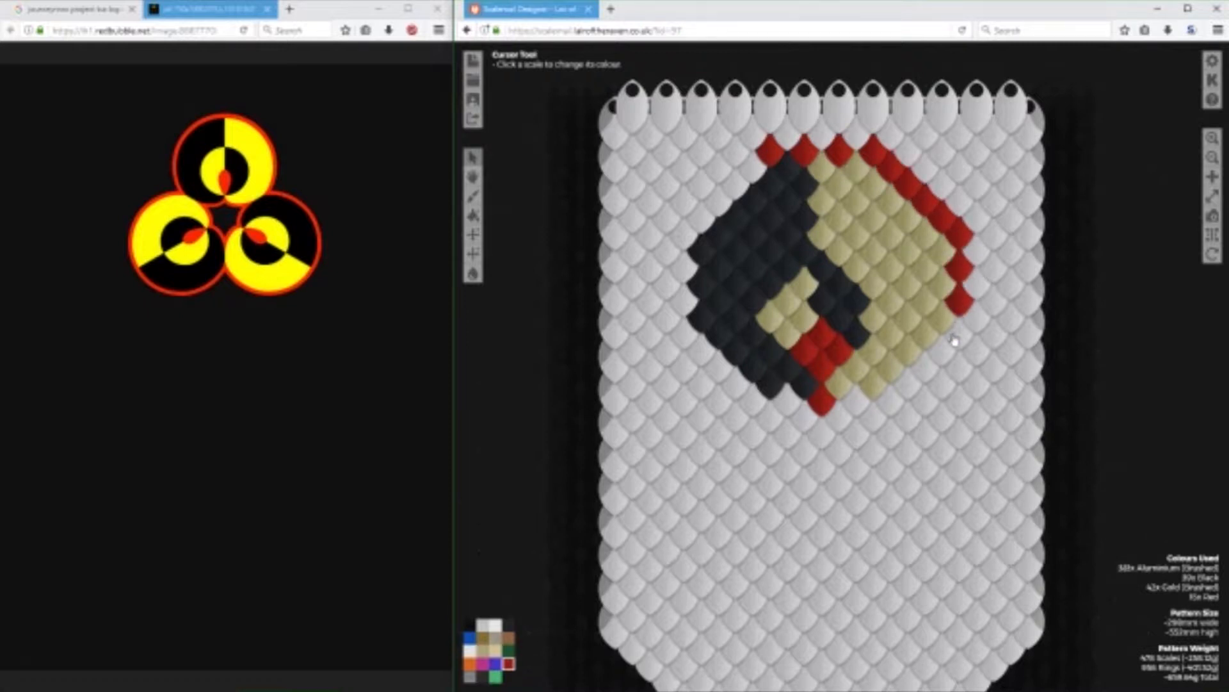
Continue the red outline down the circle's lower-right diagonal and along its bottom edge.
click(959, 333)
click(942, 351)
click(926, 367)
click(909, 384)
click(891, 402)
click(856, 401)
click(788, 400)
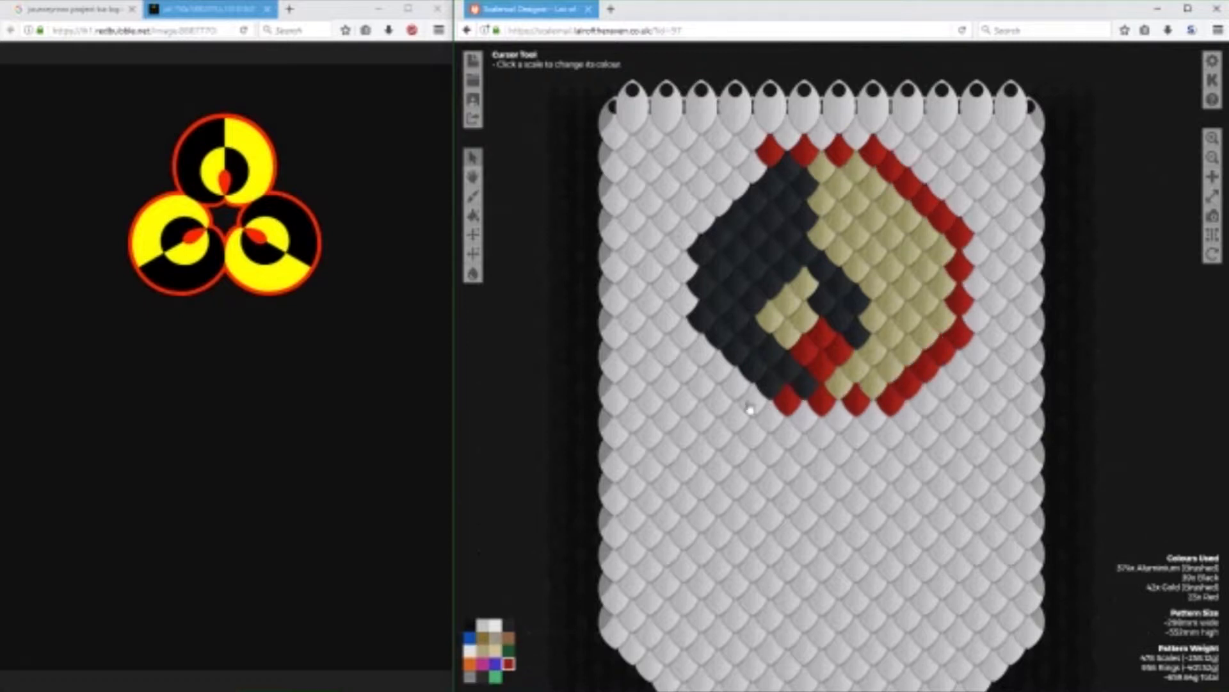
Complete the red outline around the lower-left diagonal, left side and upper-left diagonal of the circle.
click(753, 400)
click(735, 384)
click(718, 368)
click(702, 350)
click(684, 333)
click(684, 299)
click(683, 267)
click(684, 235)
click(701, 220)
click(736, 186)
click(753, 169)
click(727, 206)
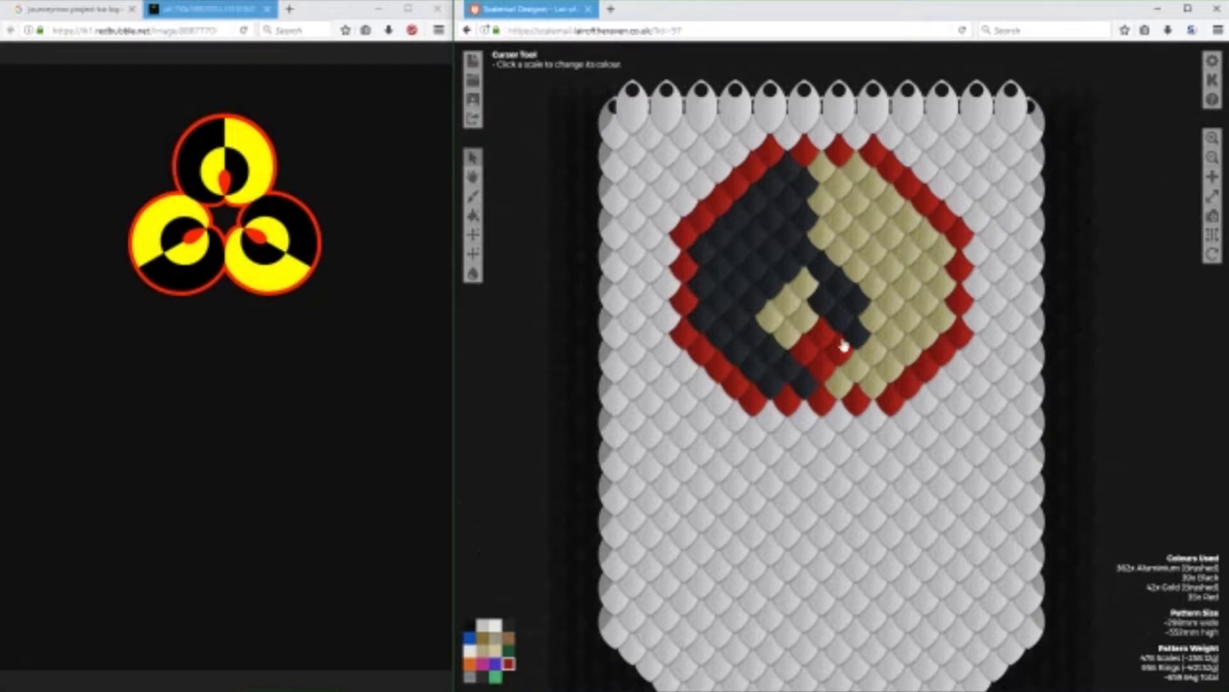
Round out the inner circle with two Gold (Brushed) scales at its upper left and three black scales along its right side.
click(483, 650)
click(774, 285)
click(789, 269)
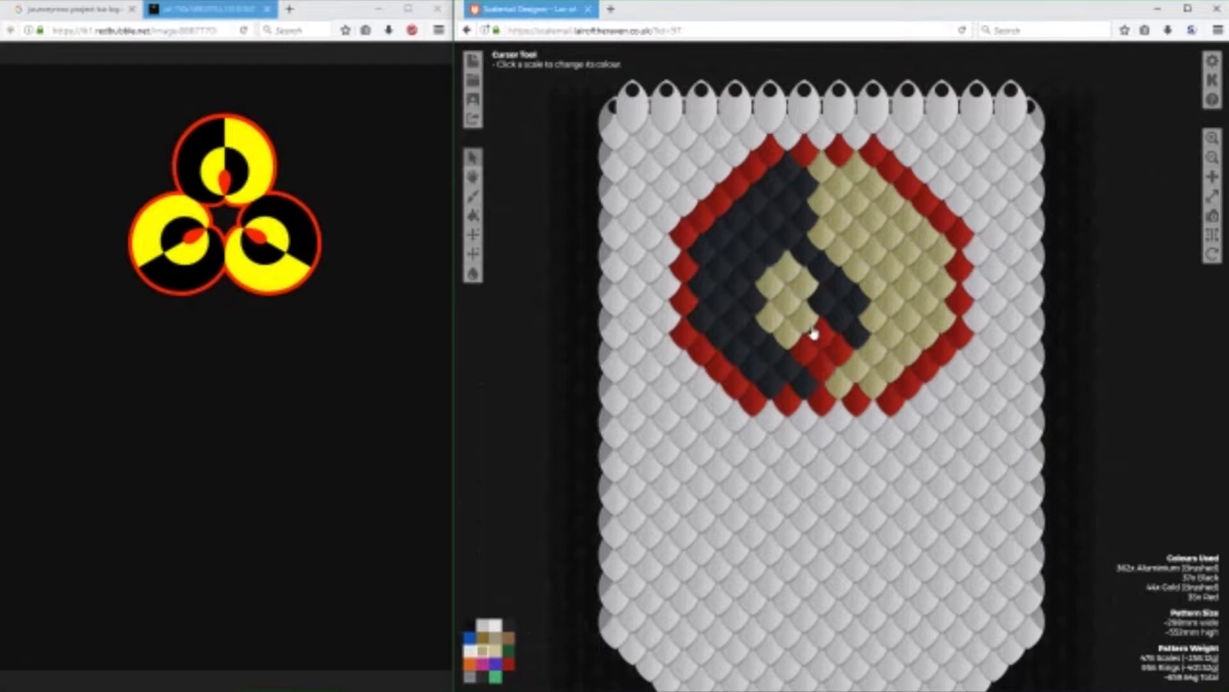
click(509, 625)
click(855, 269)
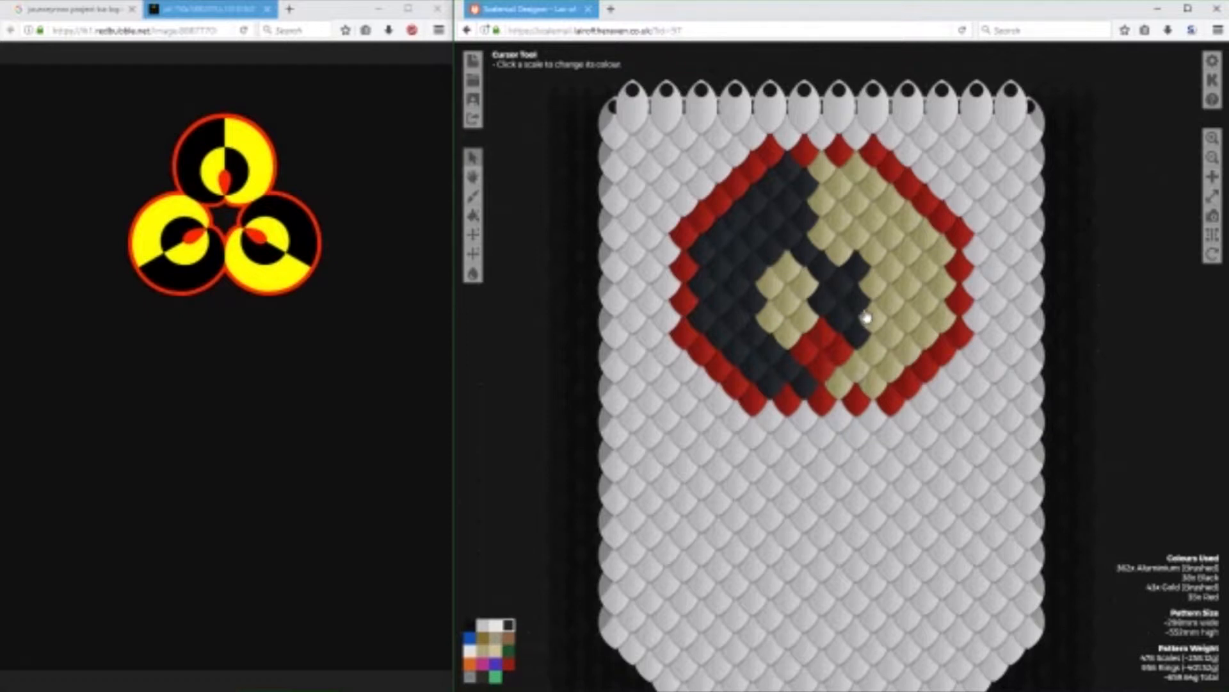
click(872, 291)
click(873, 315)
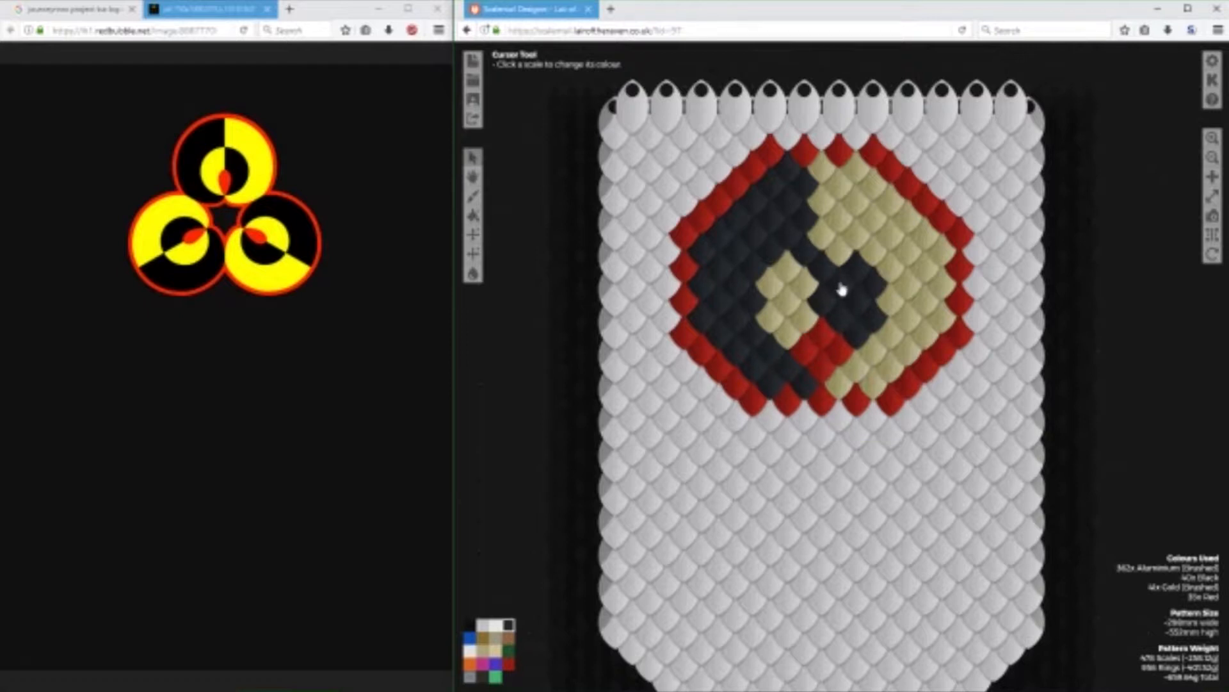
Load the quartered green and gold shield pattern in a separate designer tab for reference, and close that tab.
click(611, 8)
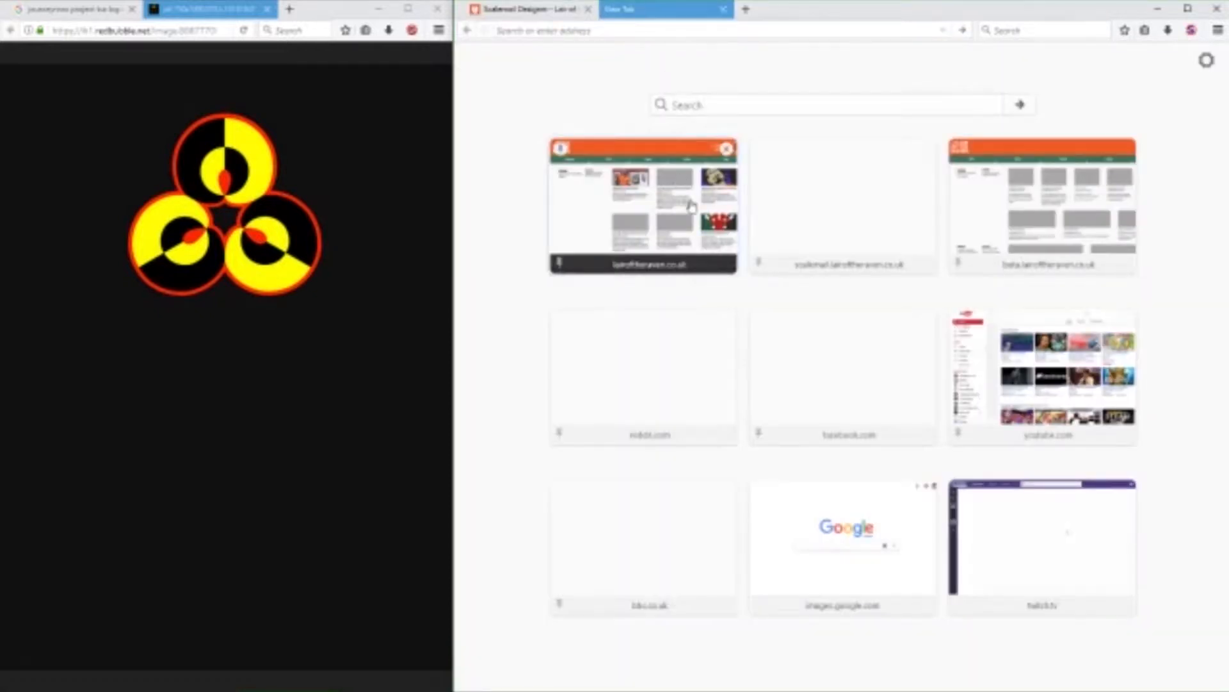
click(796, 230)
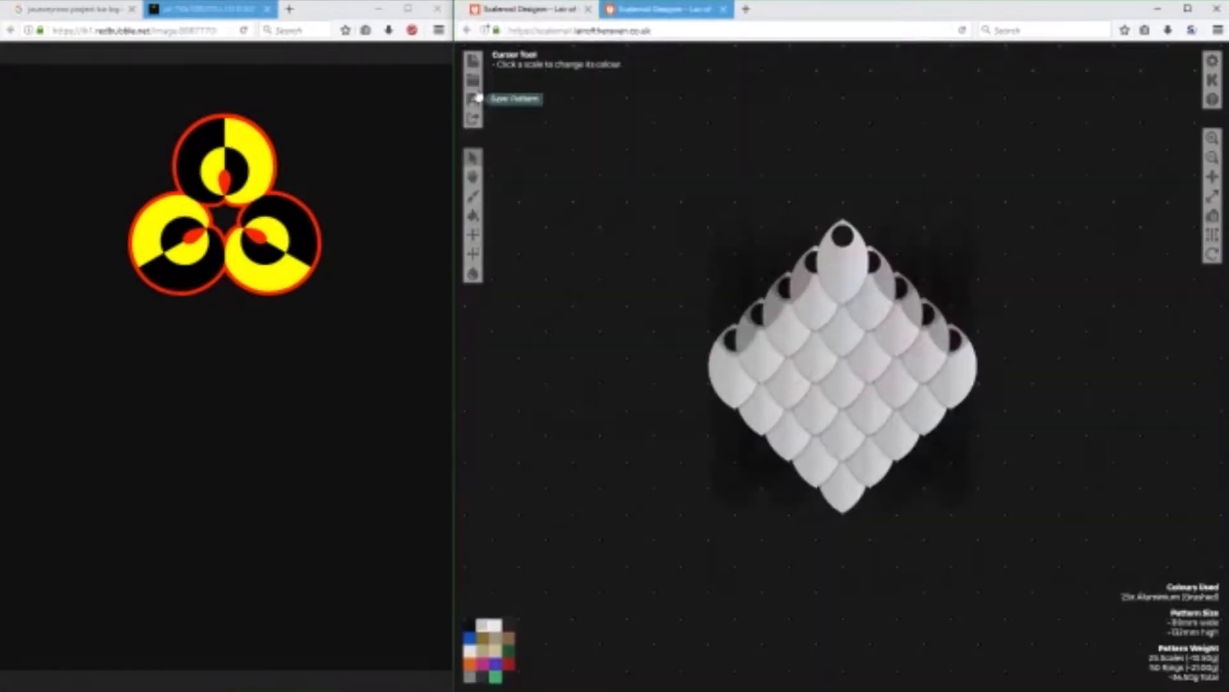
click(479, 98)
click(1029, 263)
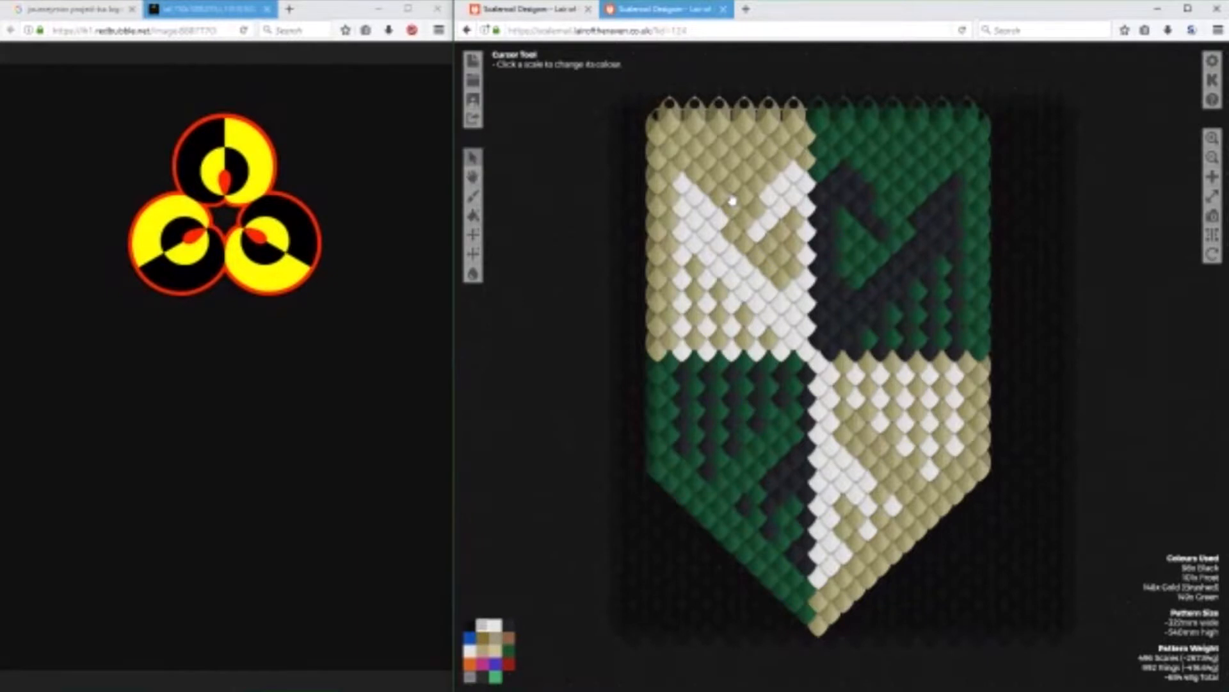
click(725, 9)
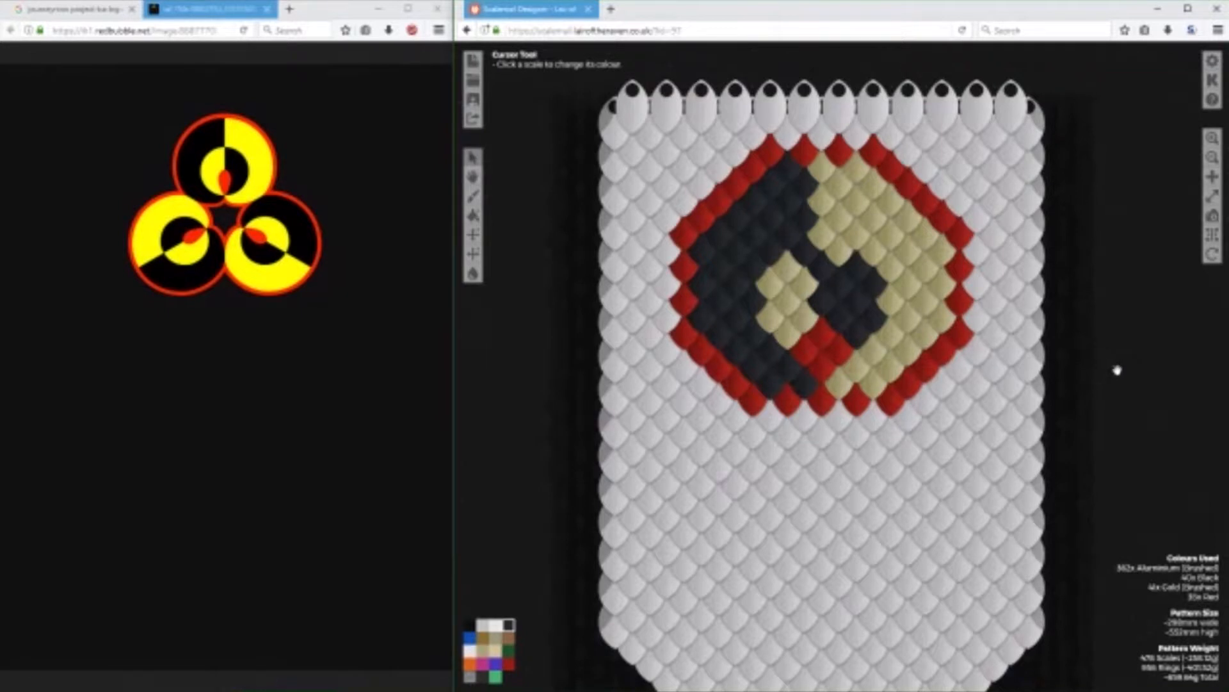
Recolour the three red outline scales on each of the circle's lower diagonals to Aluminium (Brushed).
mouse_move(1122, 391)
mouse_down()
mouse_move(1082, 212)
mouse_move(1107, 385)
mouse_up()
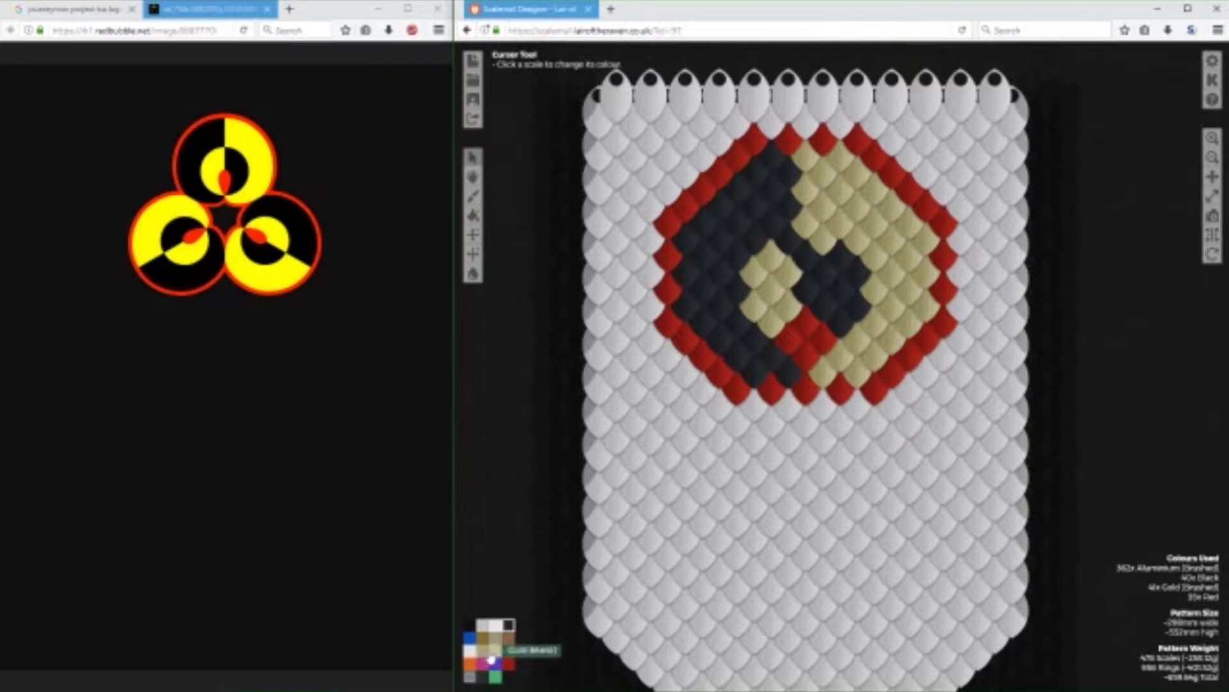
click(511, 666)
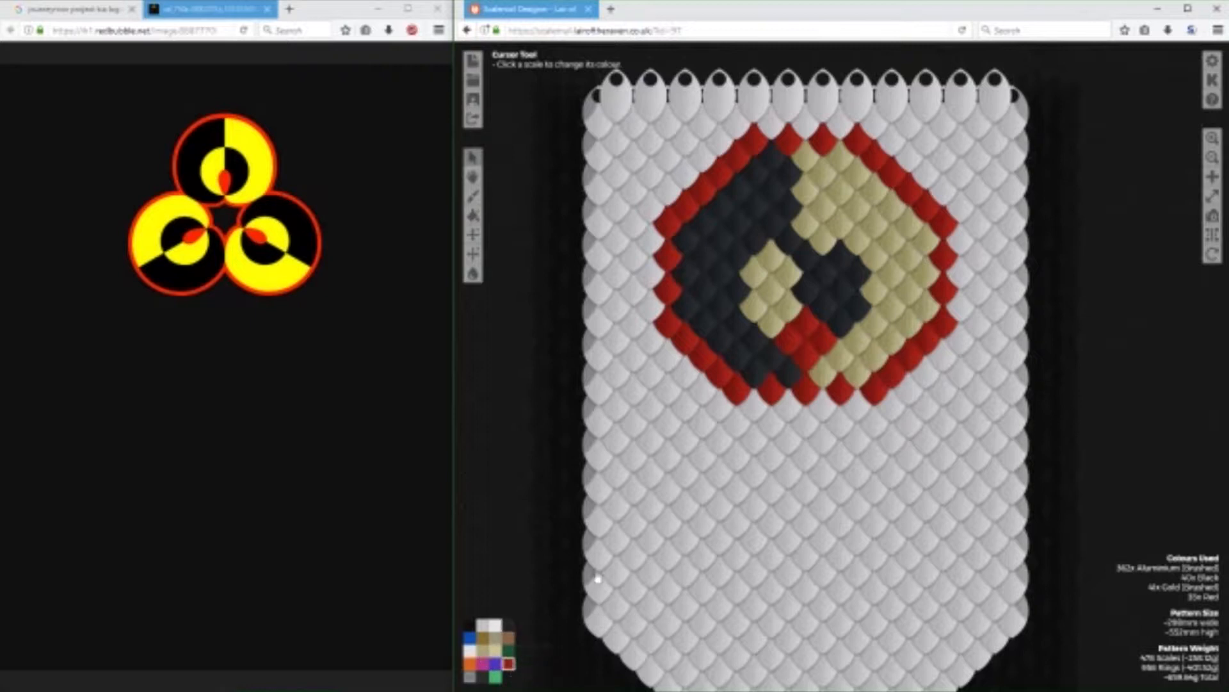
click(495, 643)
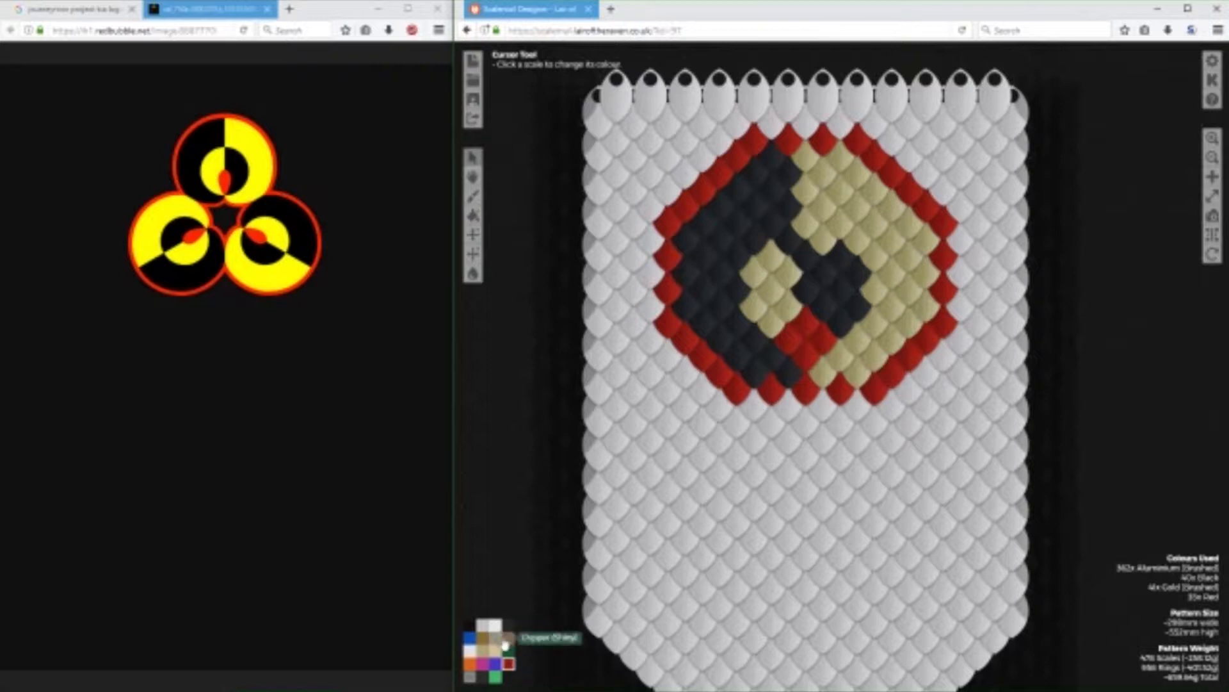
click(702, 356)
click(686, 339)
click(718, 371)
click(927, 345)
click(909, 361)
click(892, 378)
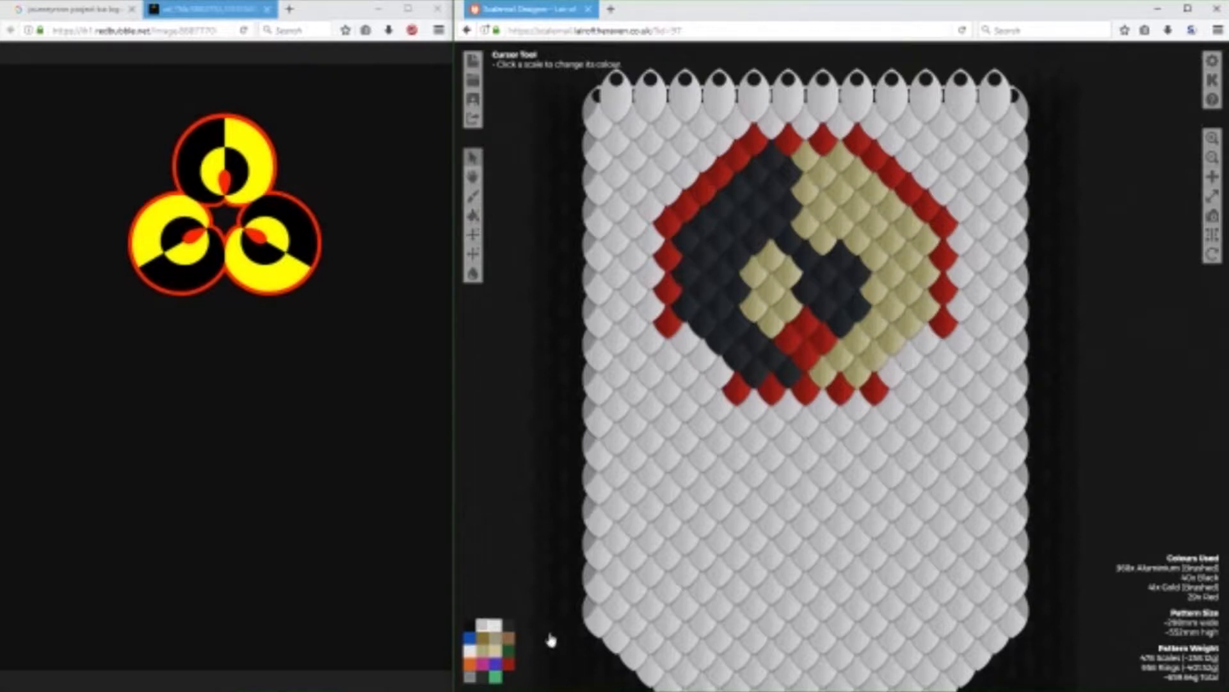
Fill the lower-right gap in the outline with three Green scales and extend a Green row horizontally past the banner's right edge.
click(509, 650)
drag(930, 345, 886, 378)
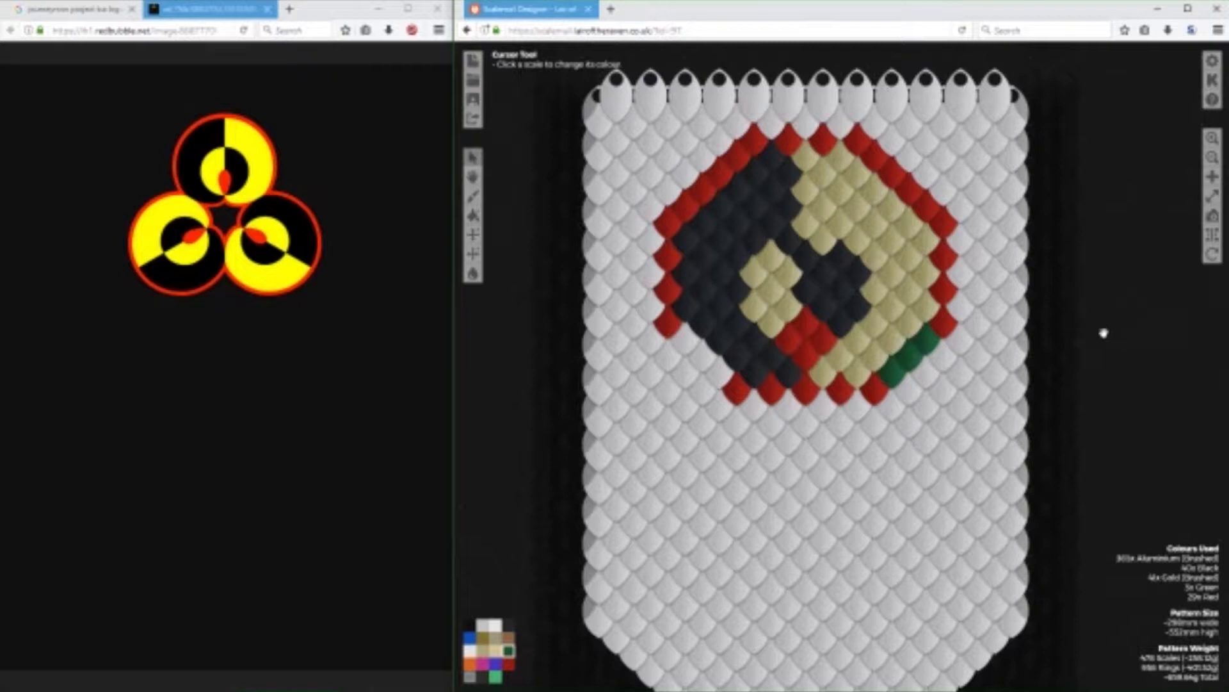
click(1002, 349)
click(1016, 350)
click(1022, 350)
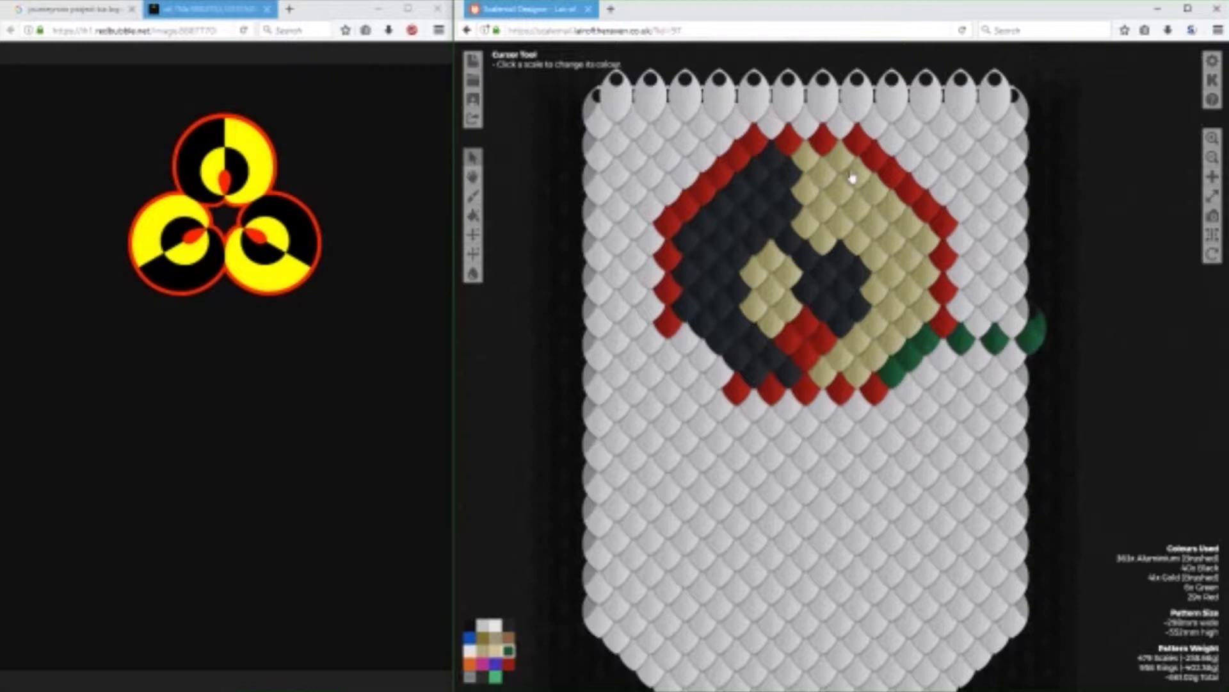
Extend the Green trail outside the banner's right edge with three scales diagonally downward and three more straight down.
click(1049, 363)
click(1064, 375)
click(1054, 392)
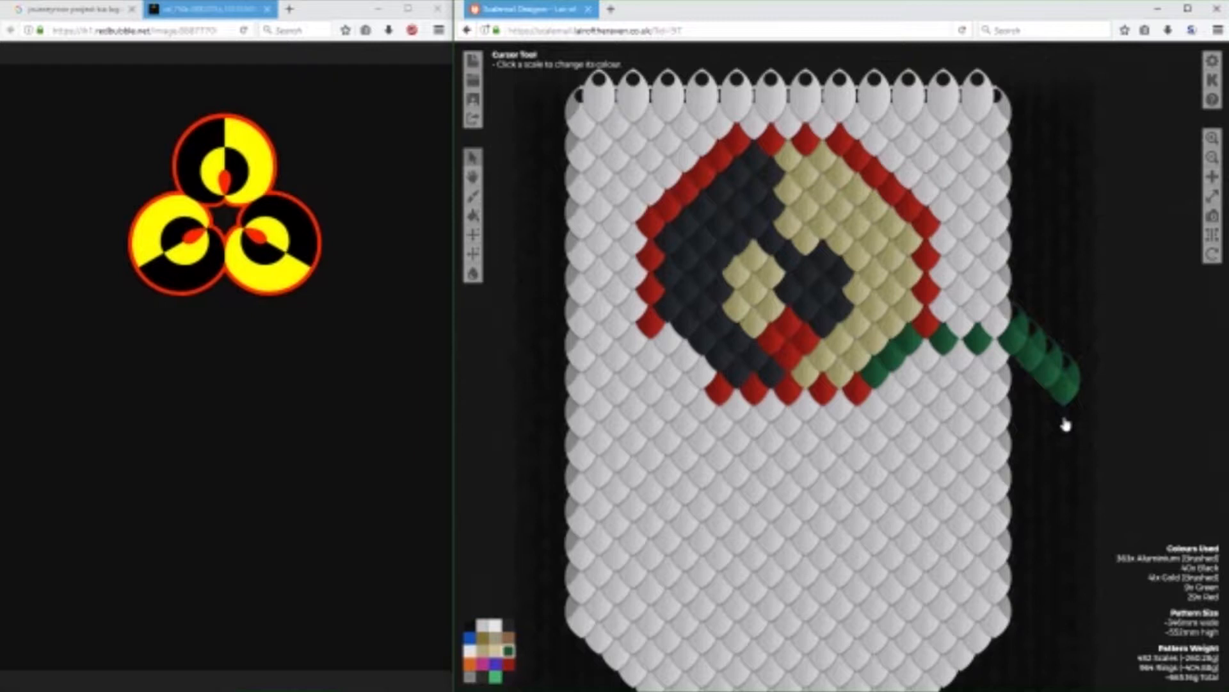
click(1065, 423)
click(1070, 456)
click(1066, 487)
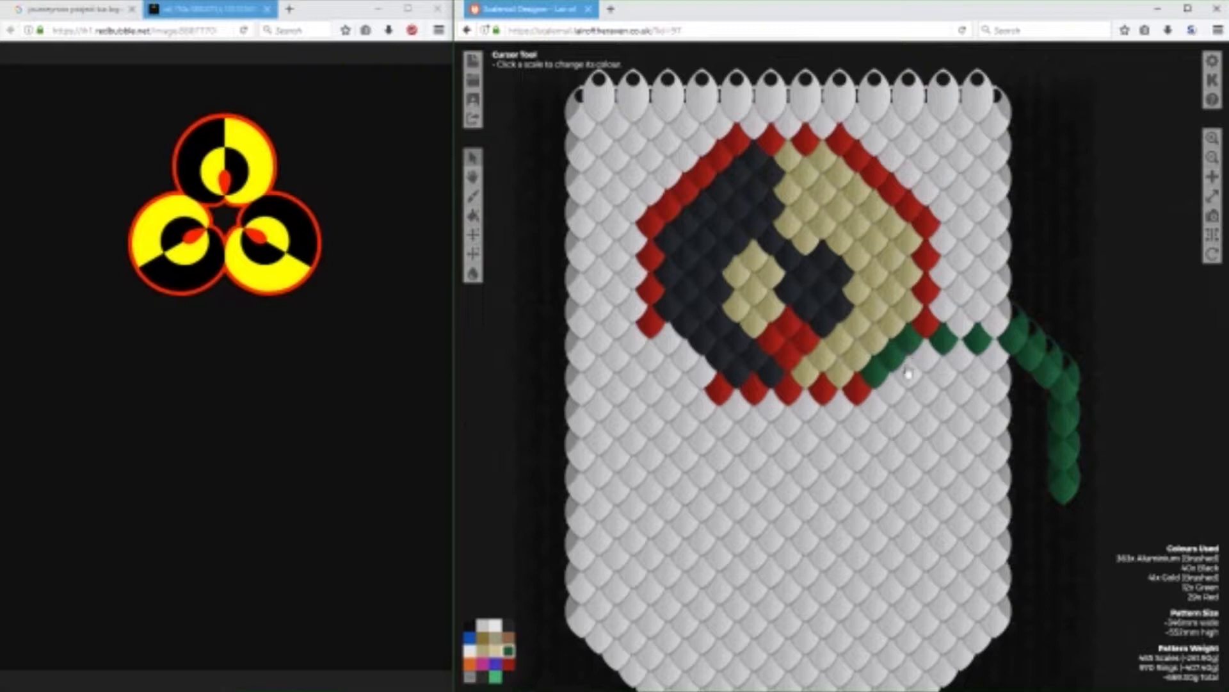
Remove all Green scales outside the banner and return those on it to Aluminium (Brushed).
click(467, 625)
mouse_move(1054, 502)
mouse_down()
mouse_move(1066, 416)
mouse_move(1056, 386)
mouse_move(1016, 348)
mouse_move(923, 353)
mouse_move(886, 384)
mouse_up()
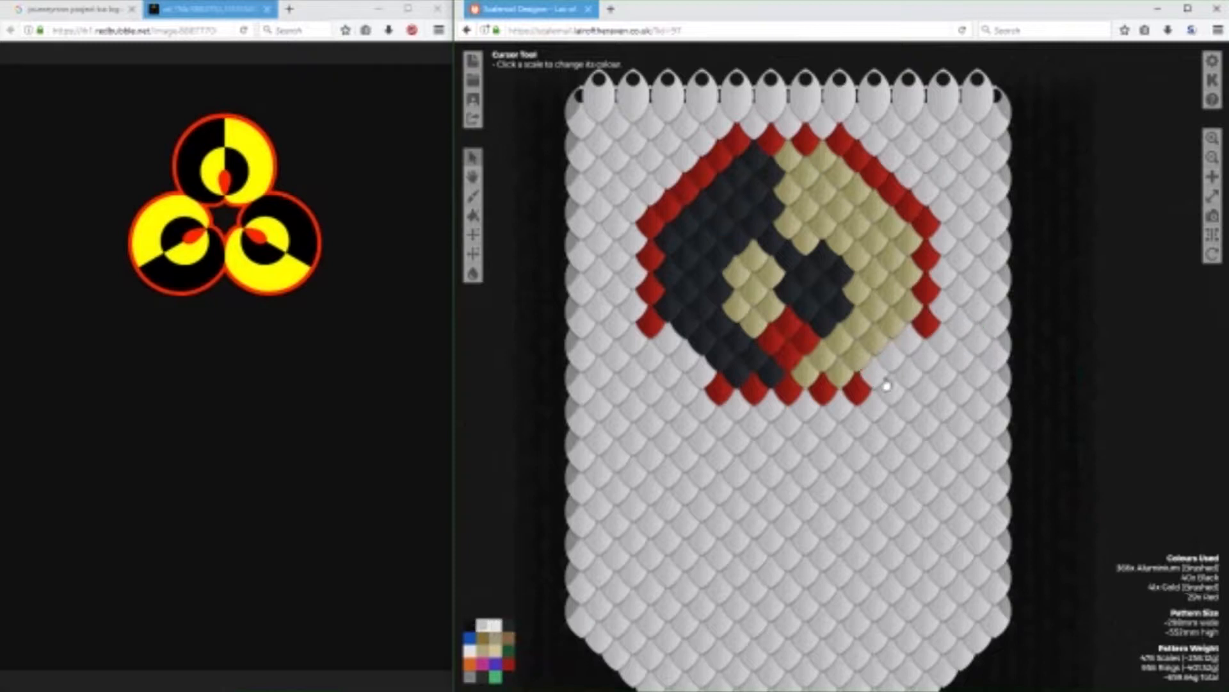
Outline a Red V below the circle's bottom row and recolour the two extra scales inside its upper corners to Aluminium (Brushed).
click(509, 653)
click(508, 663)
mouse_move(844, 407)
mouse_down()
mouse_move(792, 473)
mouse_move(739, 419)
mouse_move(743, 443)
mouse_move(725, 437)
mouse_move(794, 493)
mouse_move(864, 431)
mouse_move(810, 481)
mouse_up()
click(495, 627)
mouse_move(769, 434)
mouse_down()
mouse_move(780, 460)
mouse_move(823, 437)
mouse_move(782, 442)
mouse_up()
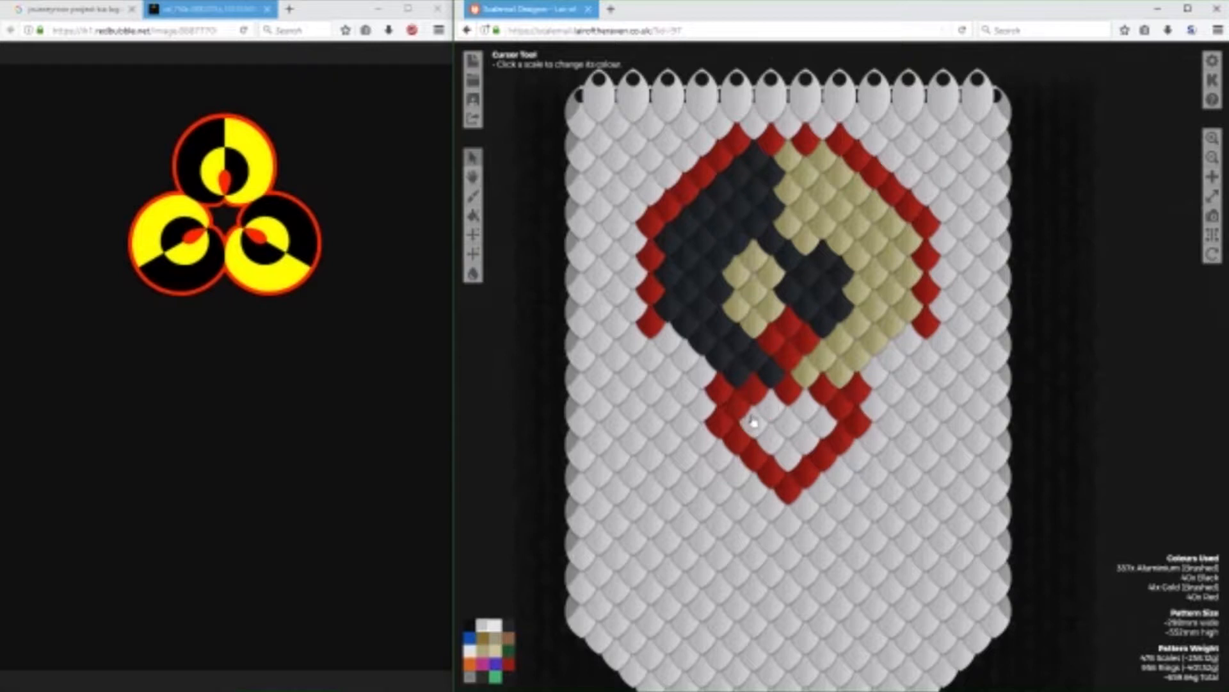
click(840, 410)
click(742, 412)
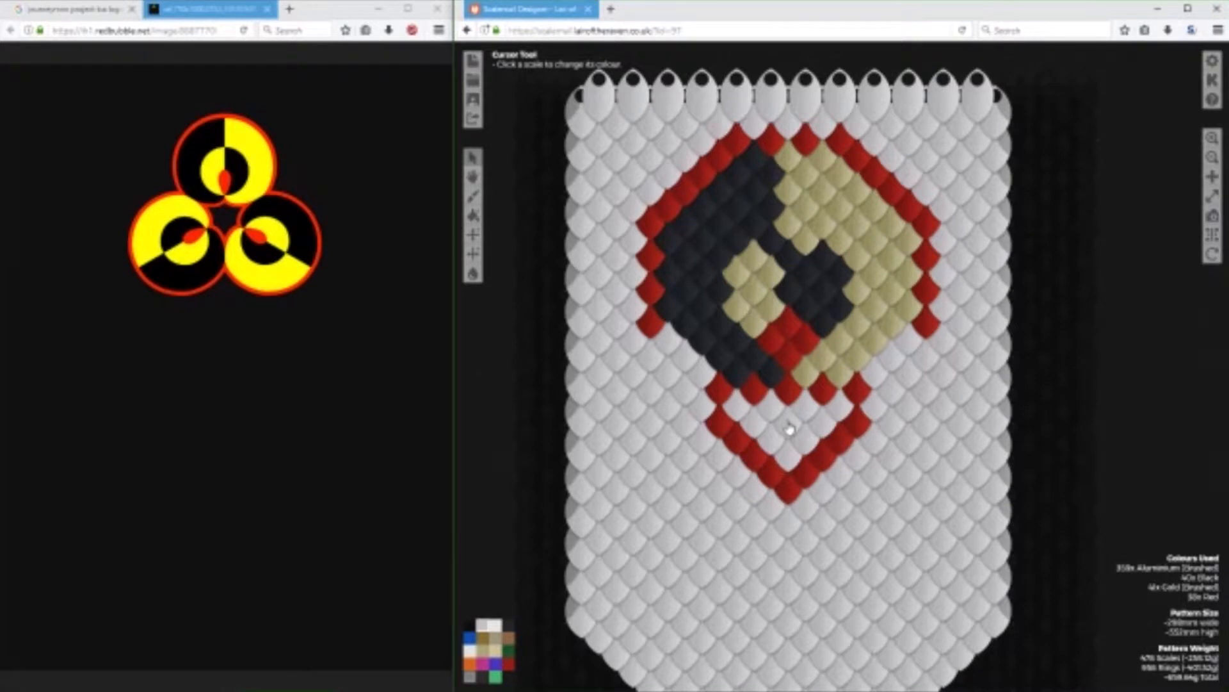
Branch a two-scale Red diagonal outward and downward from each lower side of the V.
click(509, 664)
click(844, 479)
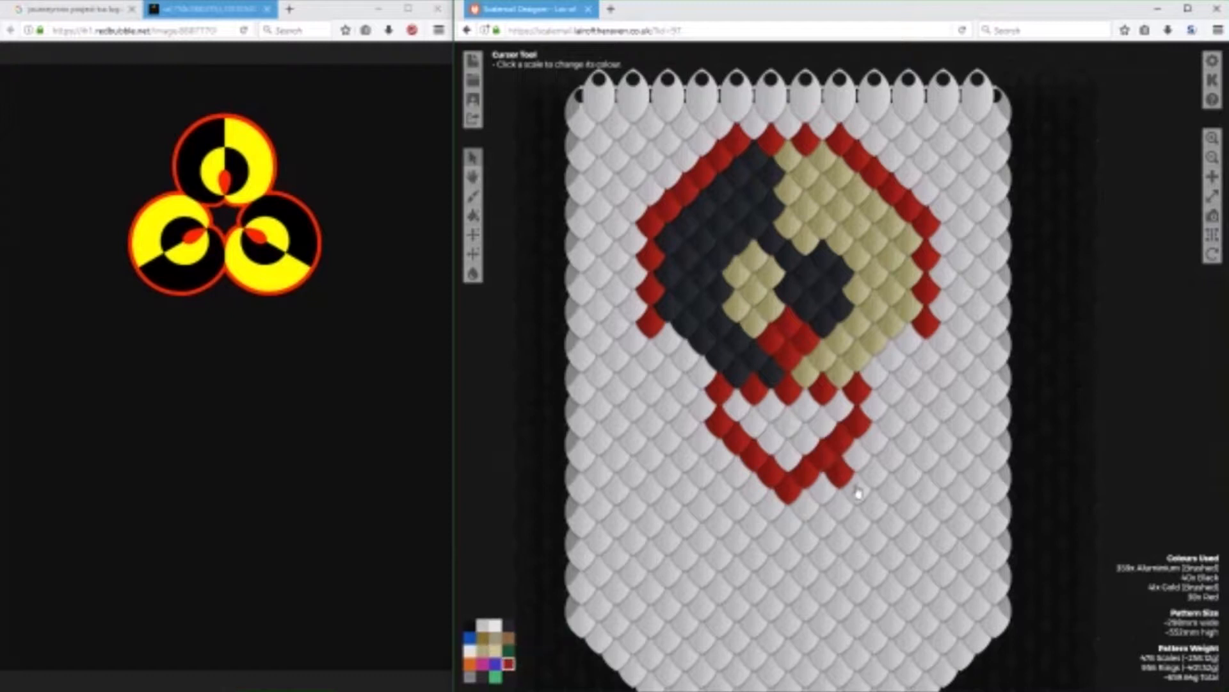
click(859, 495)
click(735, 477)
click(720, 491)
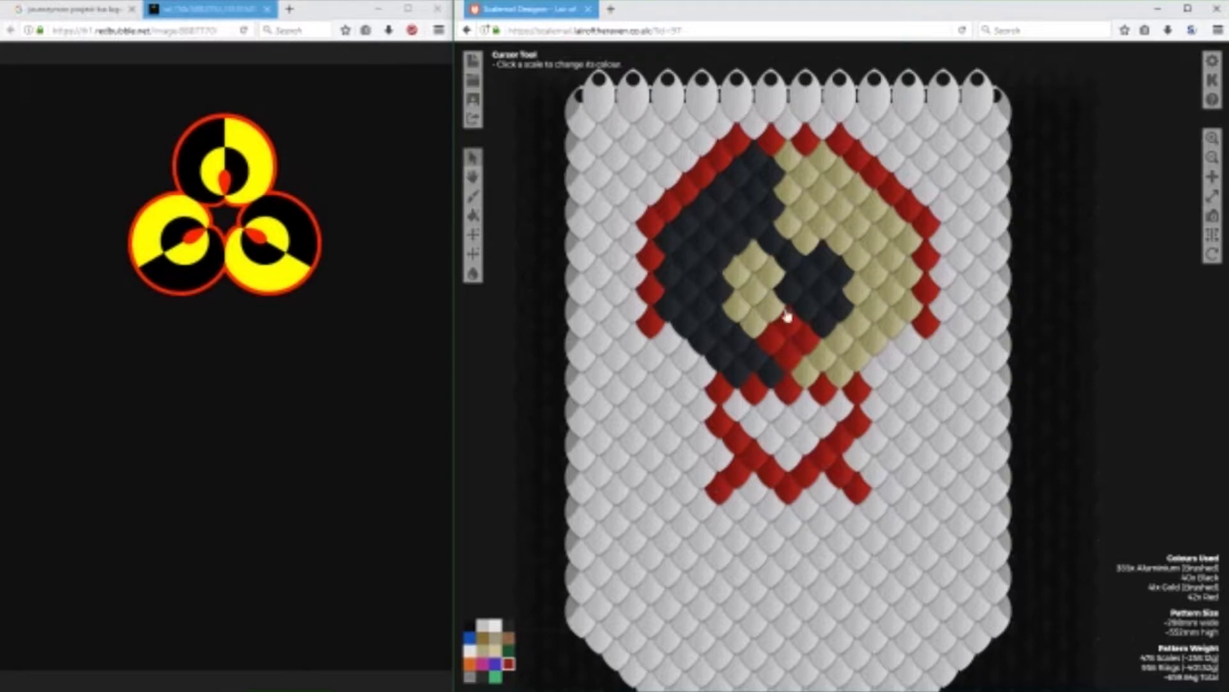
Line the inside of the V with a smaller Red V and recolour the outer V and its branches to Aluminium (Brushed).
click(738, 404)
click(753, 421)
click(772, 440)
click(807, 440)
click(841, 409)
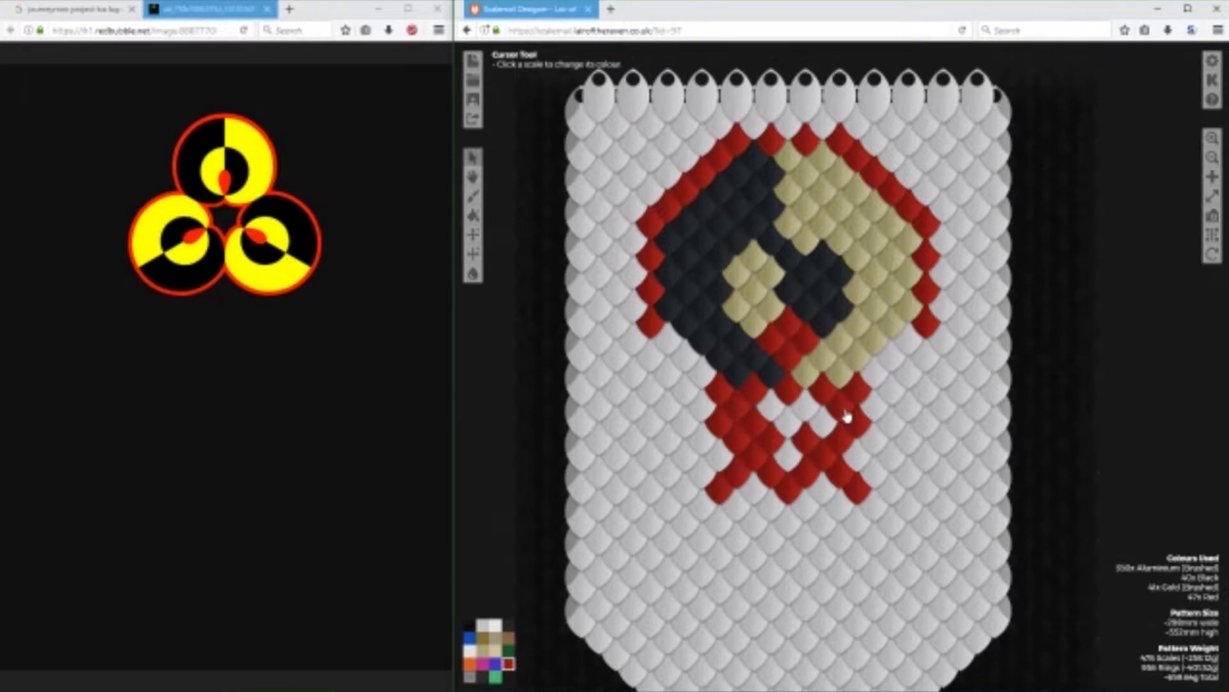
click(824, 422)
click(789, 456)
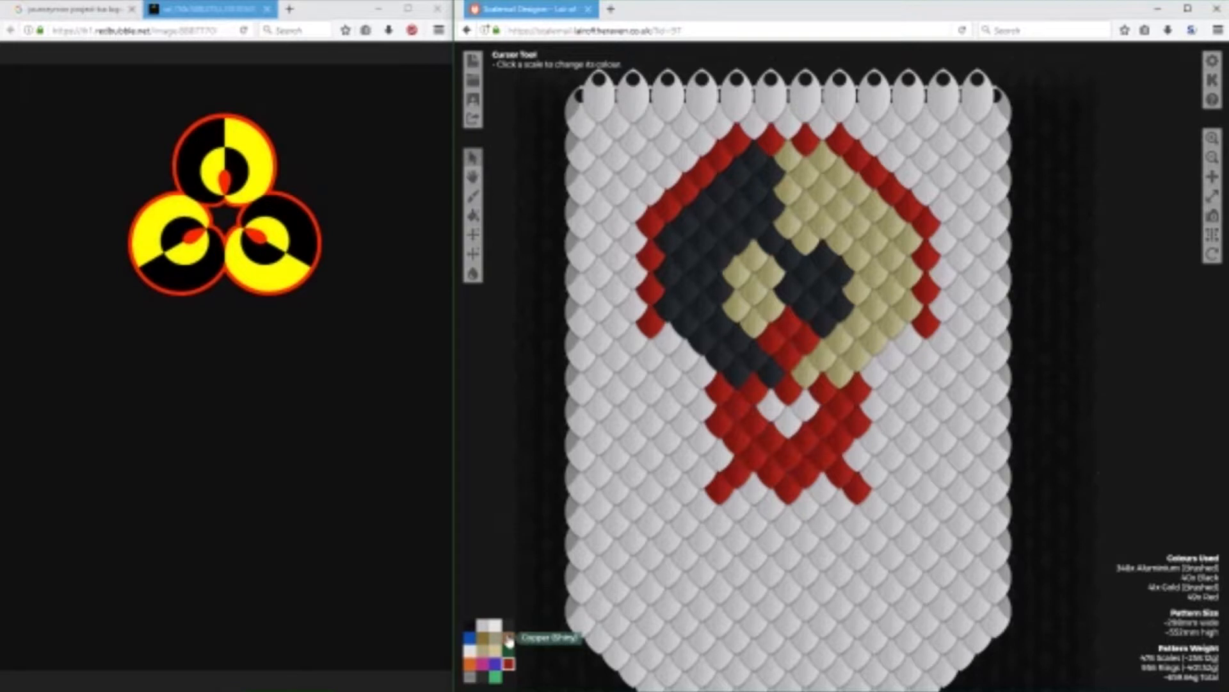
click(487, 627)
mouse_move(858, 497)
mouse_down()
mouse_move(860, 451)
mouse_move(713, 429)
mouse_move(720, 490)
mouse_up()
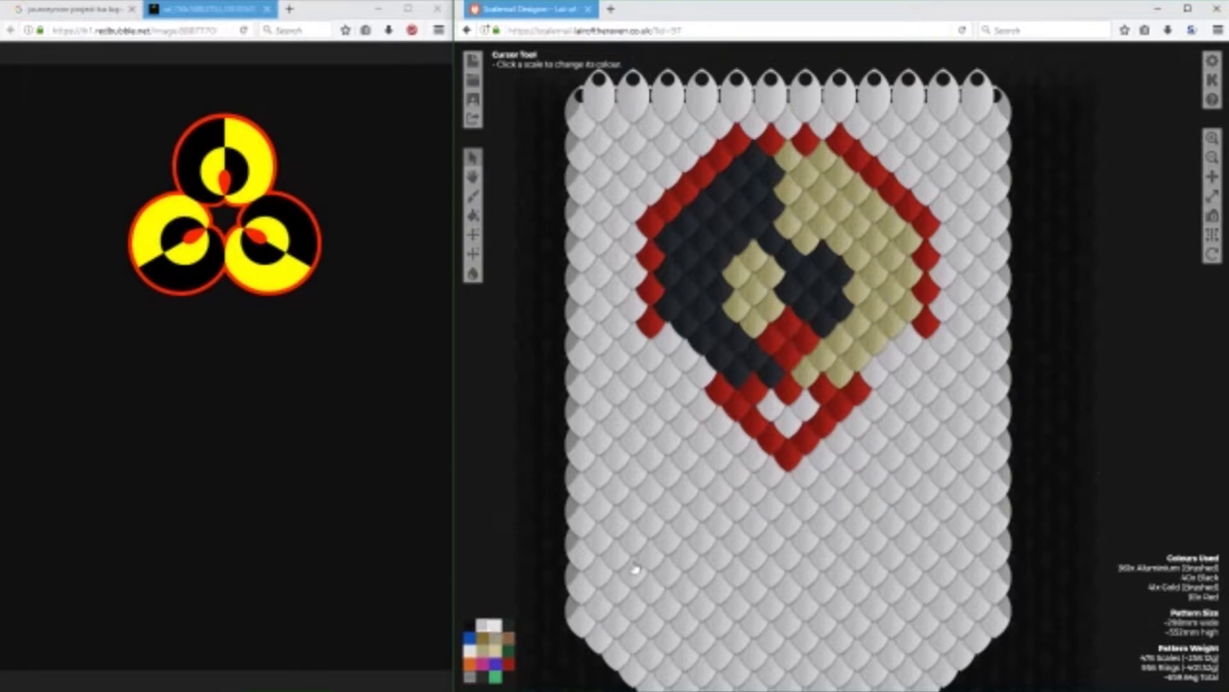
Fill the opening inside the smaller V with three Red scales.
click(509, 662)
click(772, 416)
click(789, 422)
click(805, 413)
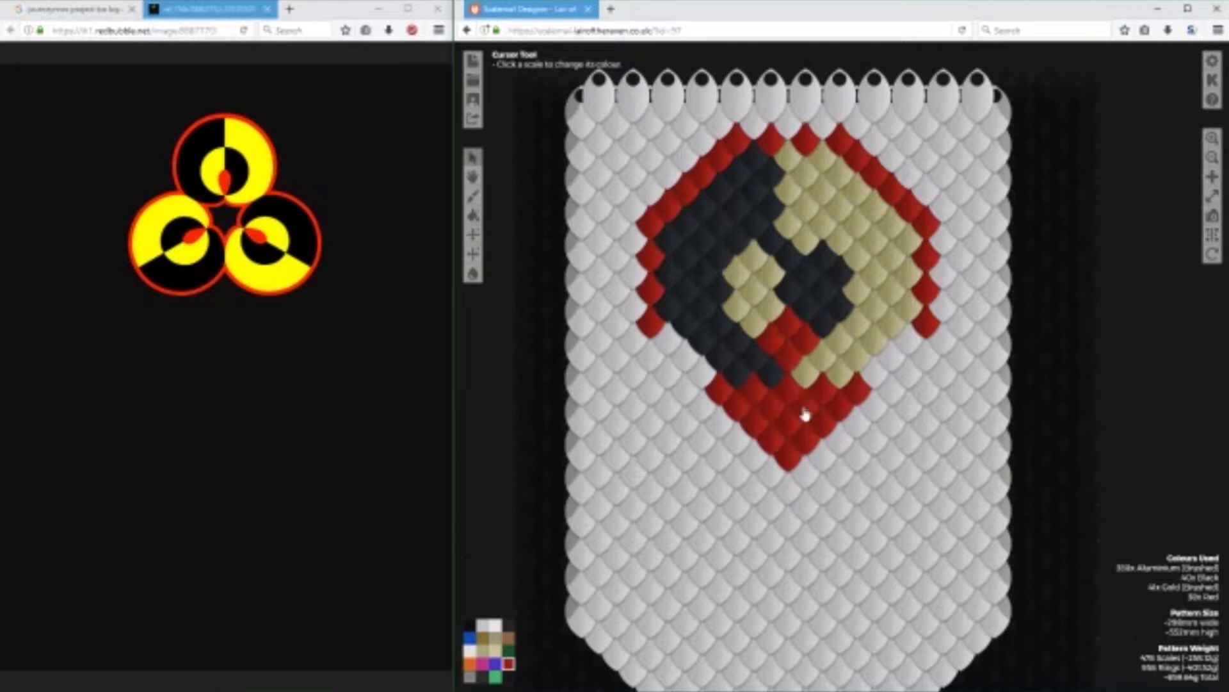
Recolour the outer row of the filled red V, including both upper ends, to Aluminium (Brushed).
click(490, 633)
click(718, 388)
click(736, 404)
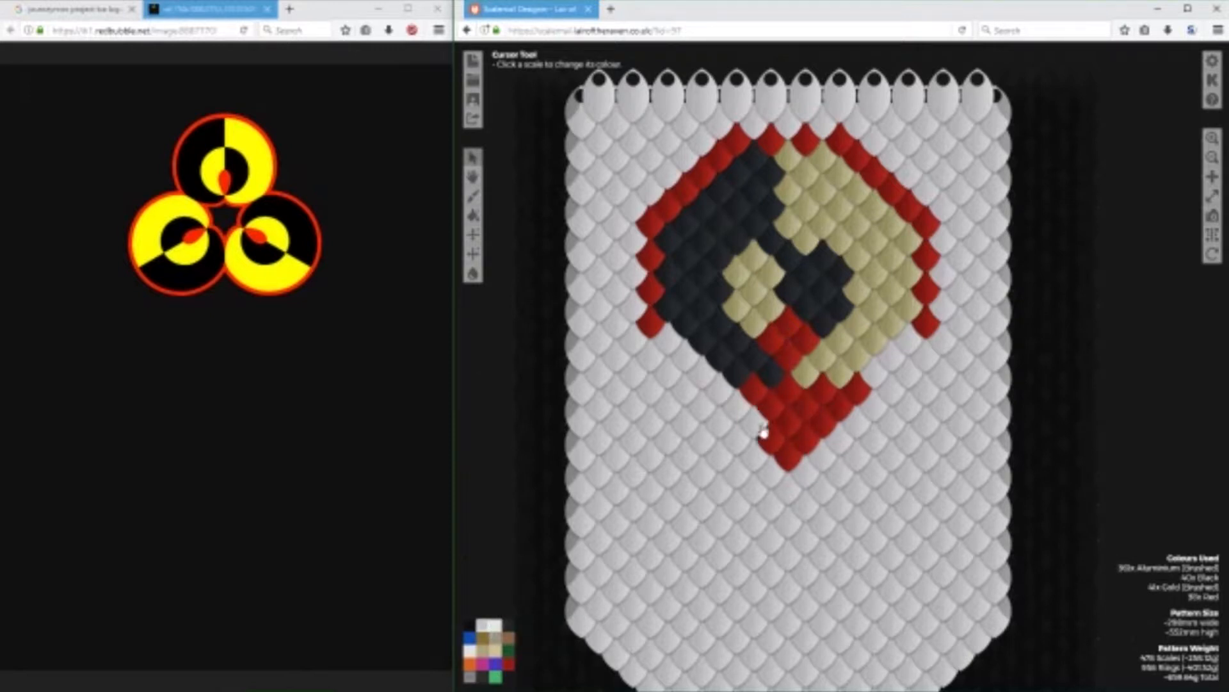
click(853, 401)
click(838, 415)
click(823, 430)
click(788, 462)
click(805, 446)
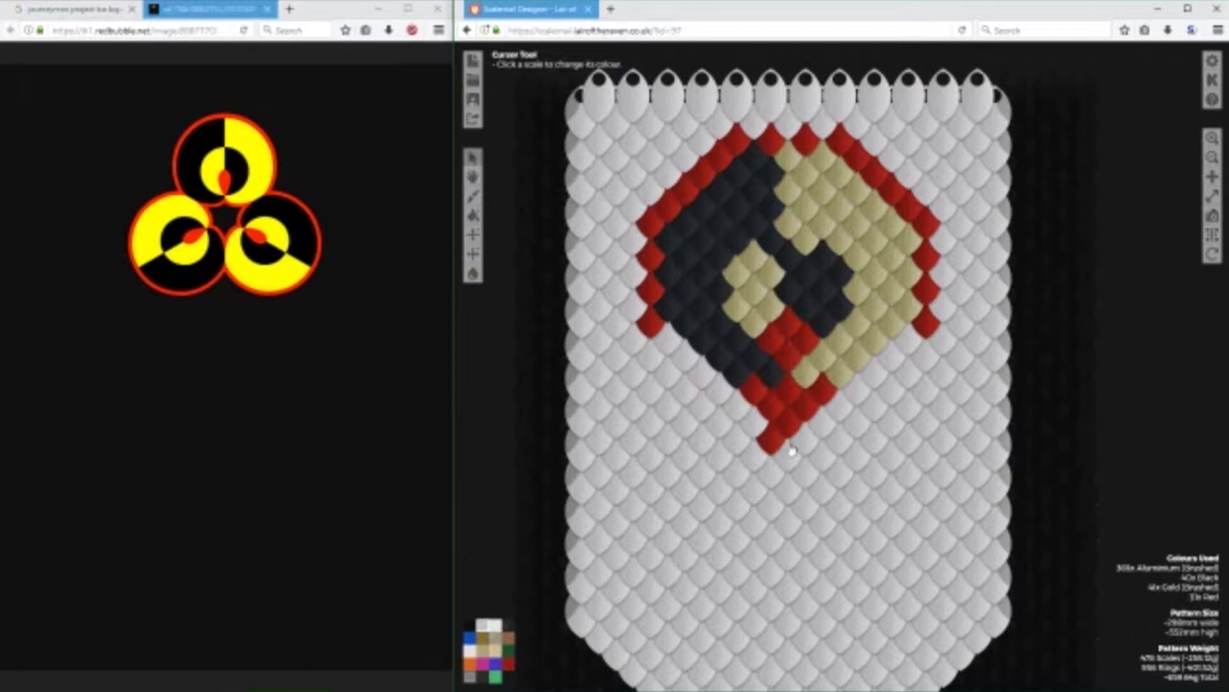
click(773, 444)
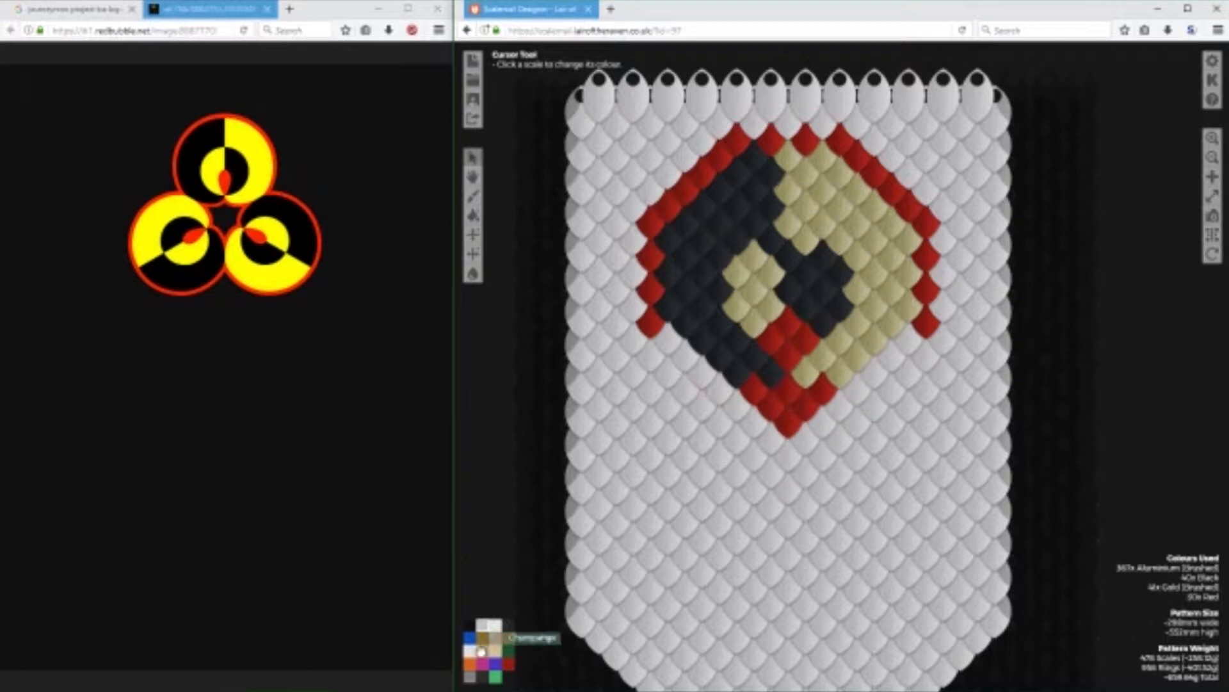
Extend a two-scale Red diagonal downward and outward from each side of the red junction below the circle.
click(509, 668)
click(755, 423)
click(823, 422)
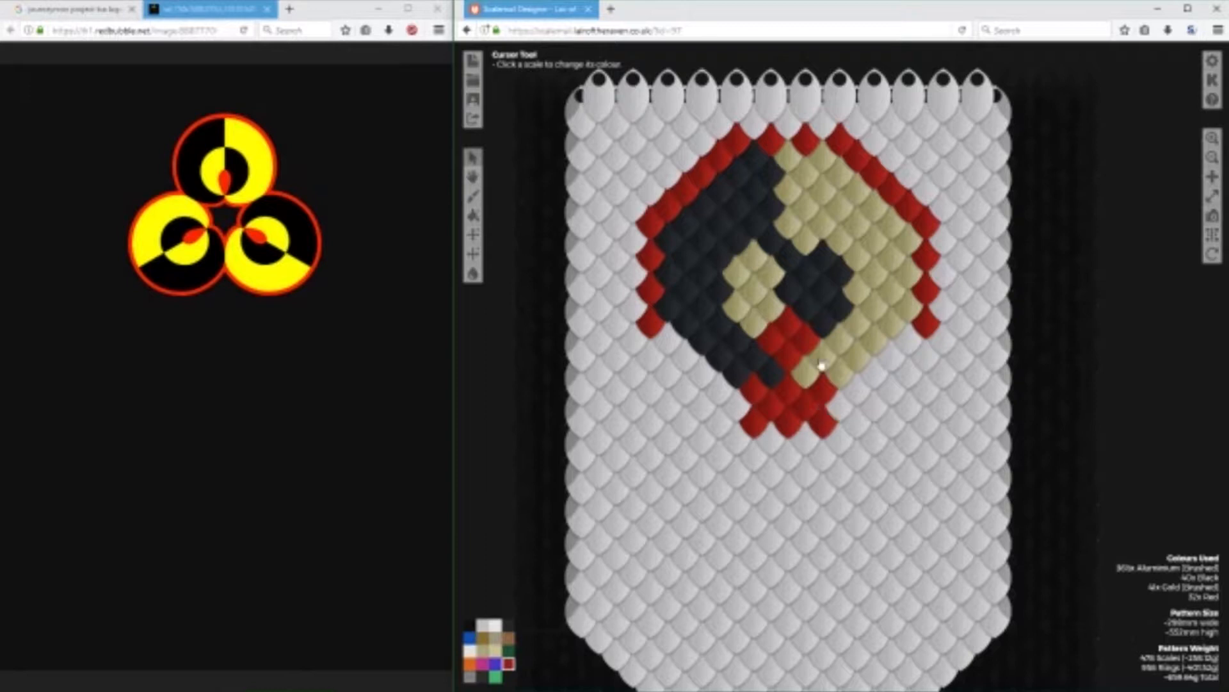
click(738, 441)
click(840, 439)
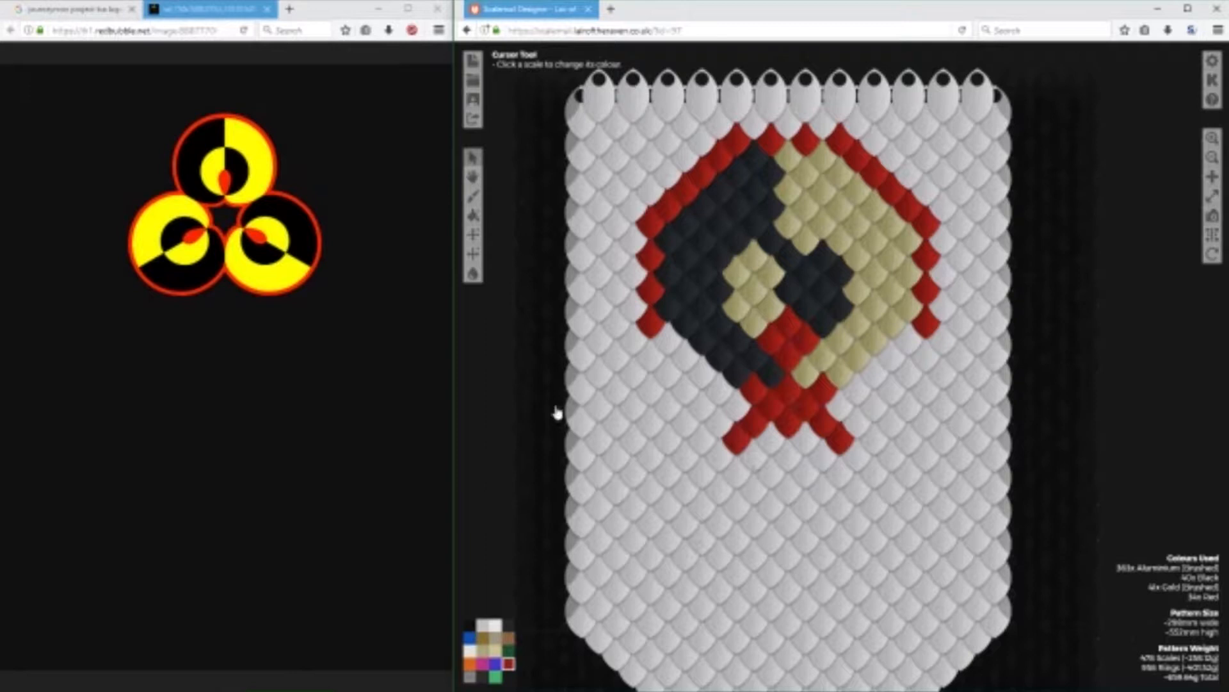
Narrow the red pointer inside the circle by recolouring one right-hand scale Black and one left-hand scale Gold (Brushed).
click(508, 650)
click(509, 624)
click(800, 346)
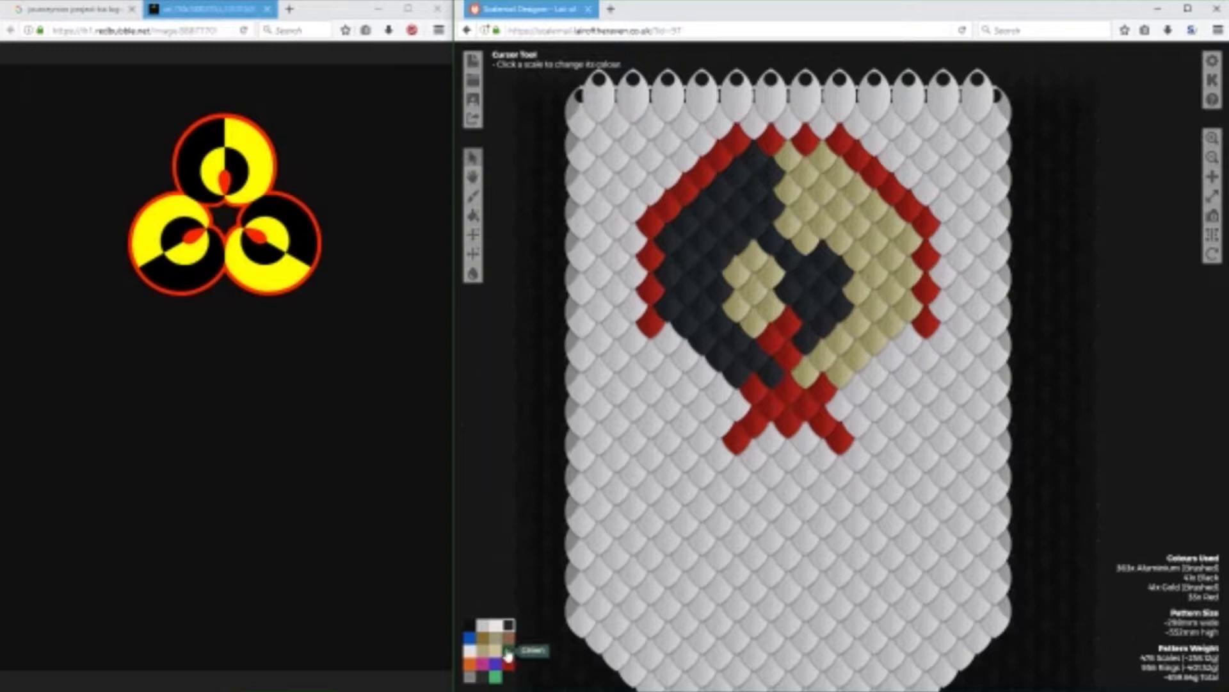
click(486, 658)
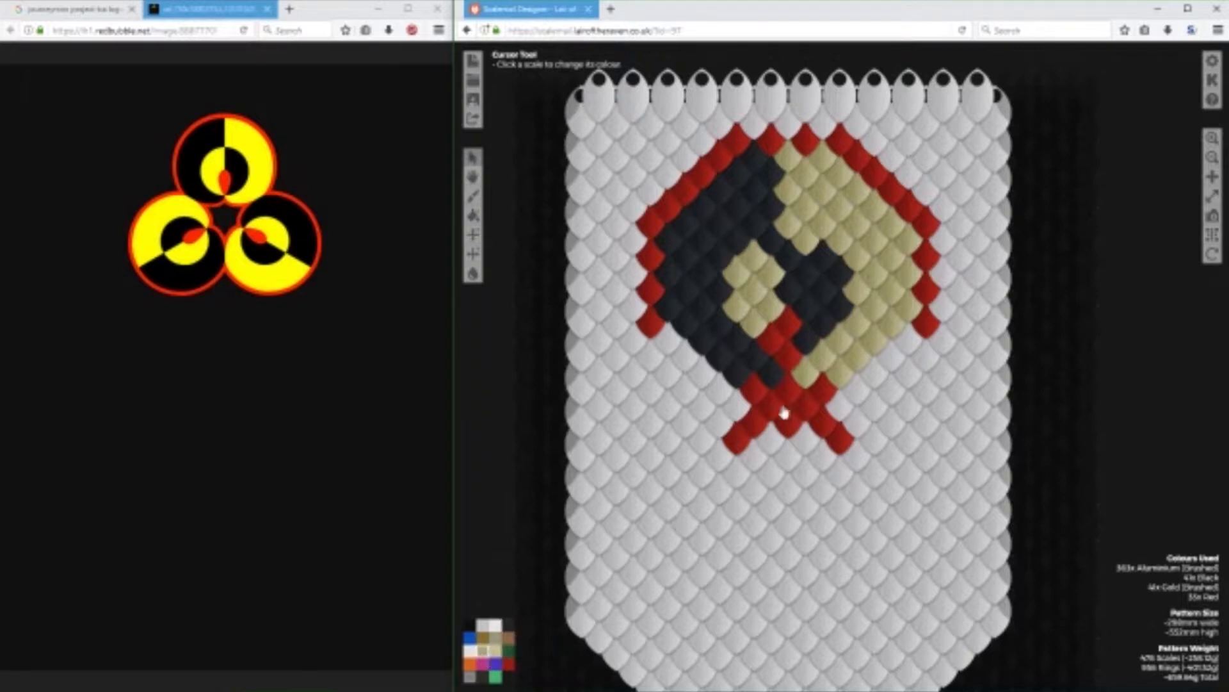
click(778, 312)
Continue the right red diagonal with two Black and three Gold (Brushed) scales, and add one Gold scale below-left of its end.
click(508, 624)
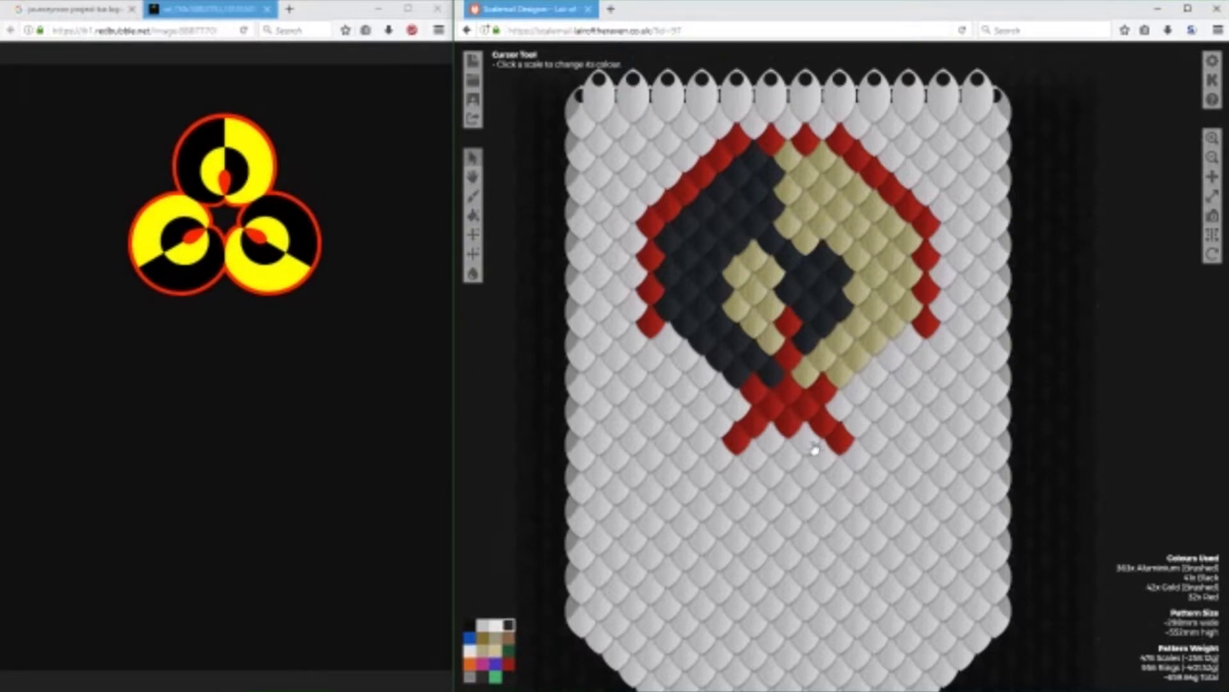
click(856, 459)
click(875, 473)
click(485, 650)
click(891, 492)
click(909, 509)
click(927, 527)
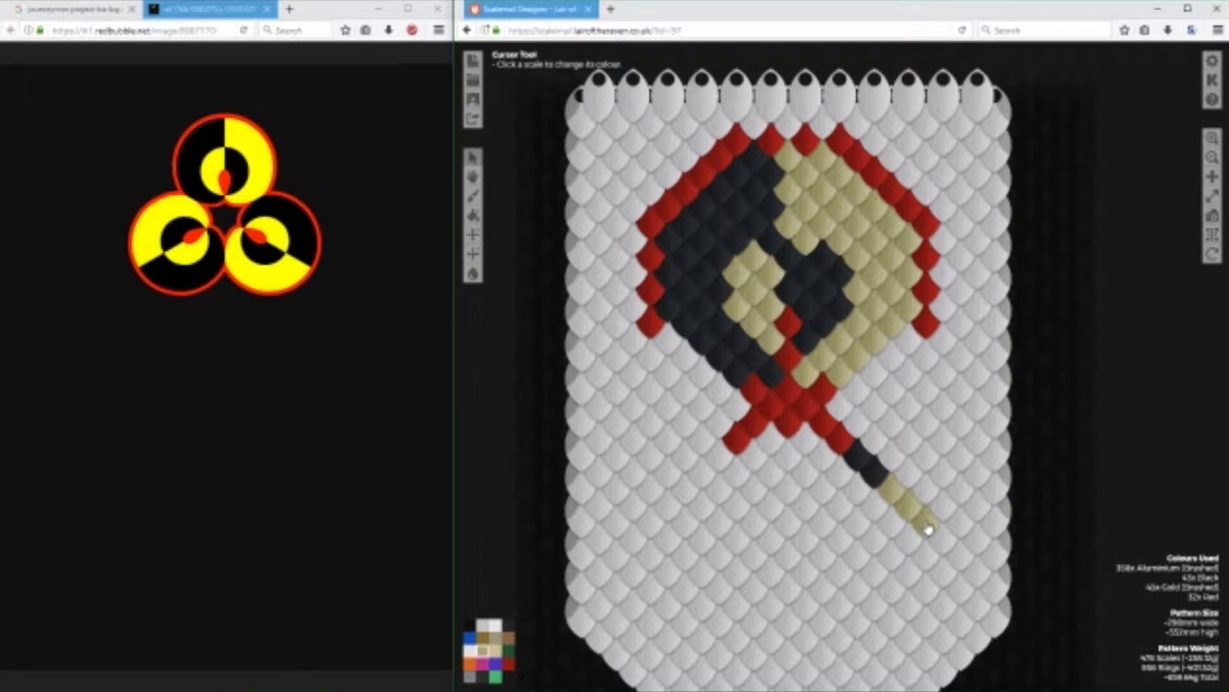
click(908, 546)
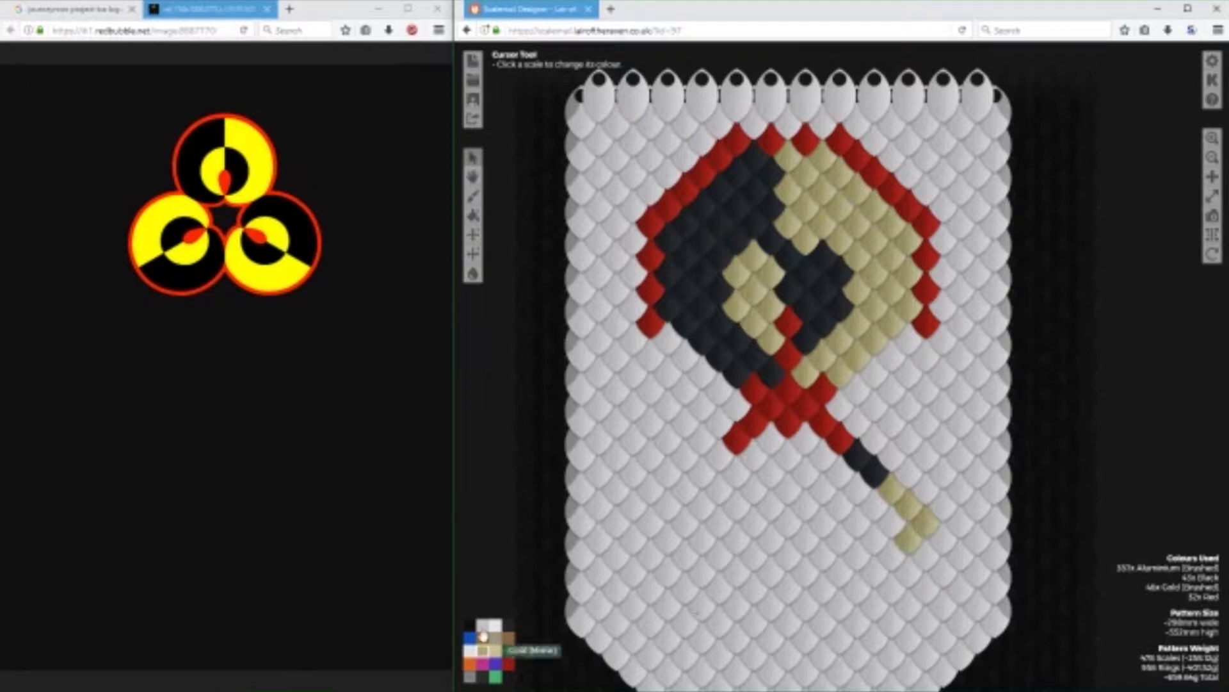
Build a vertical column of six Black scales from the gold diagonal's end up to the red outline's right end.
click(511, 626)
click(940, 510)
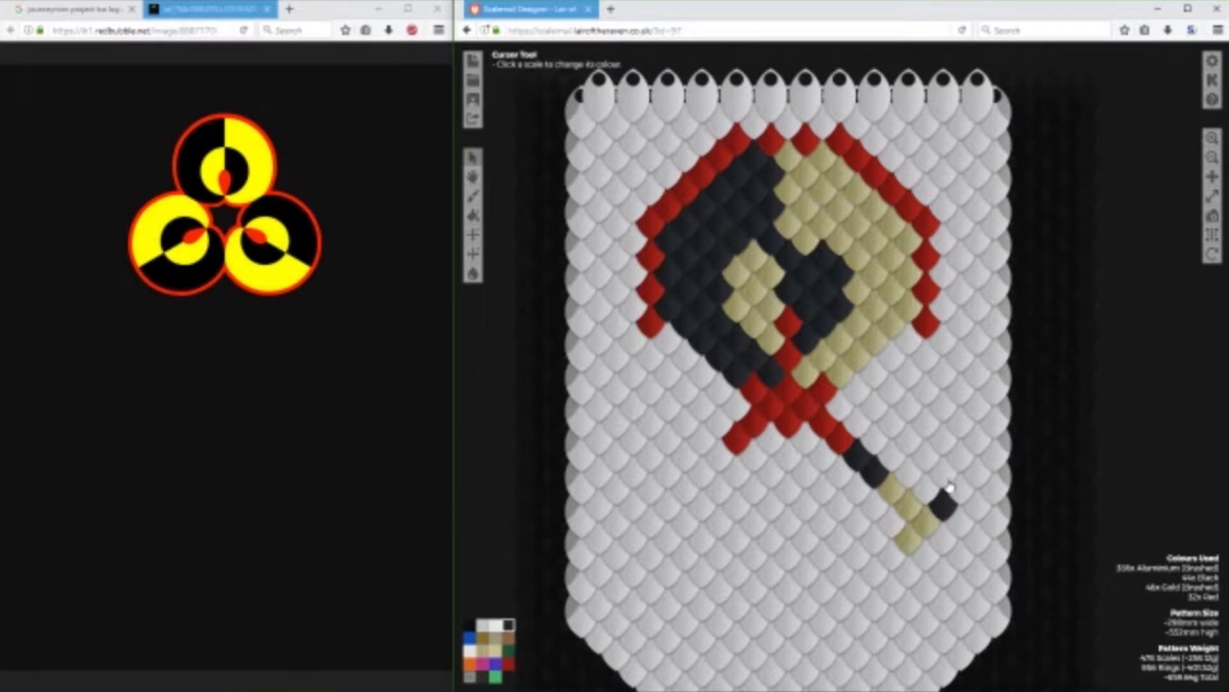
click(945, 473)
click(946, 438)
click(948, 400)
click(945, 369)
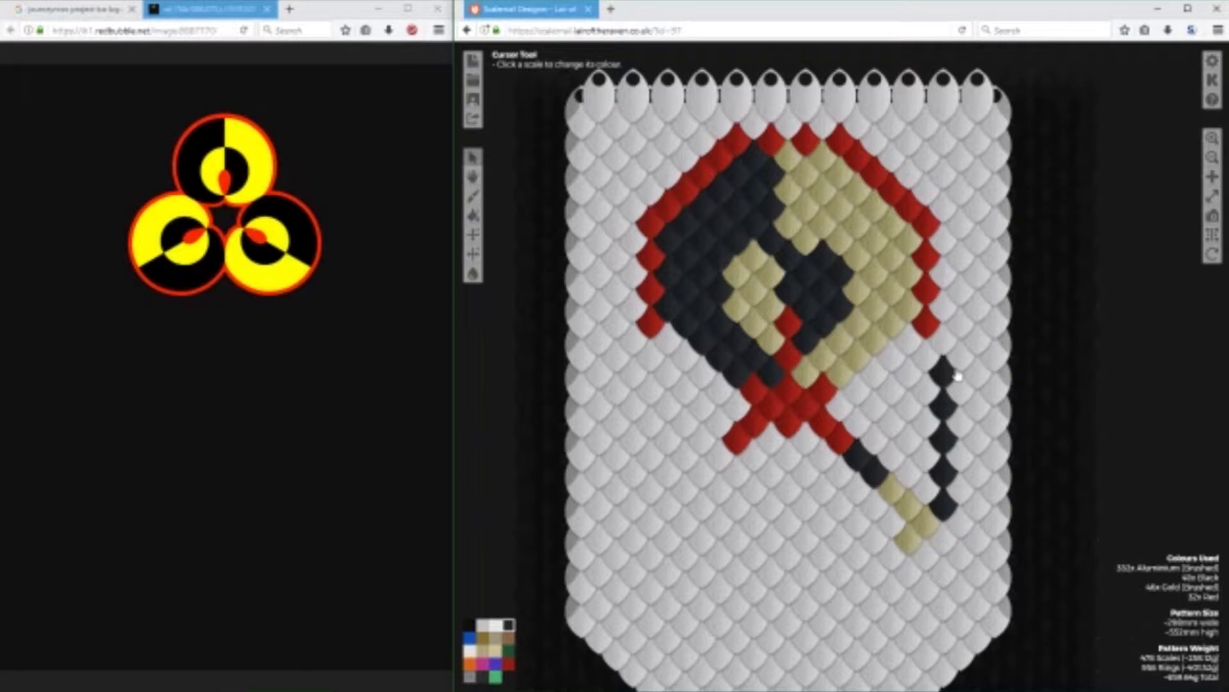
click(944, 339)
Add two Black scales along the gold half's lower-right edge and thicken the black column with four scales on its right side.
click(913, 350)
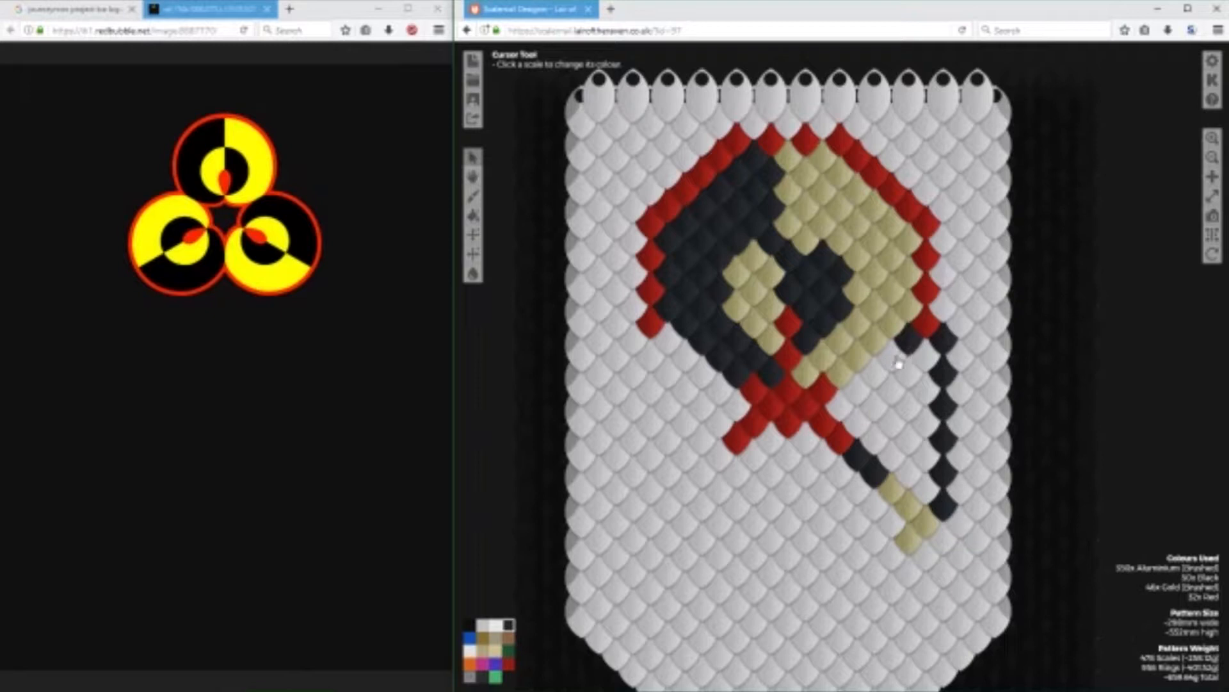
right_click(893, 364)
click(953, 340)
drag(965, 503, 961, 361)
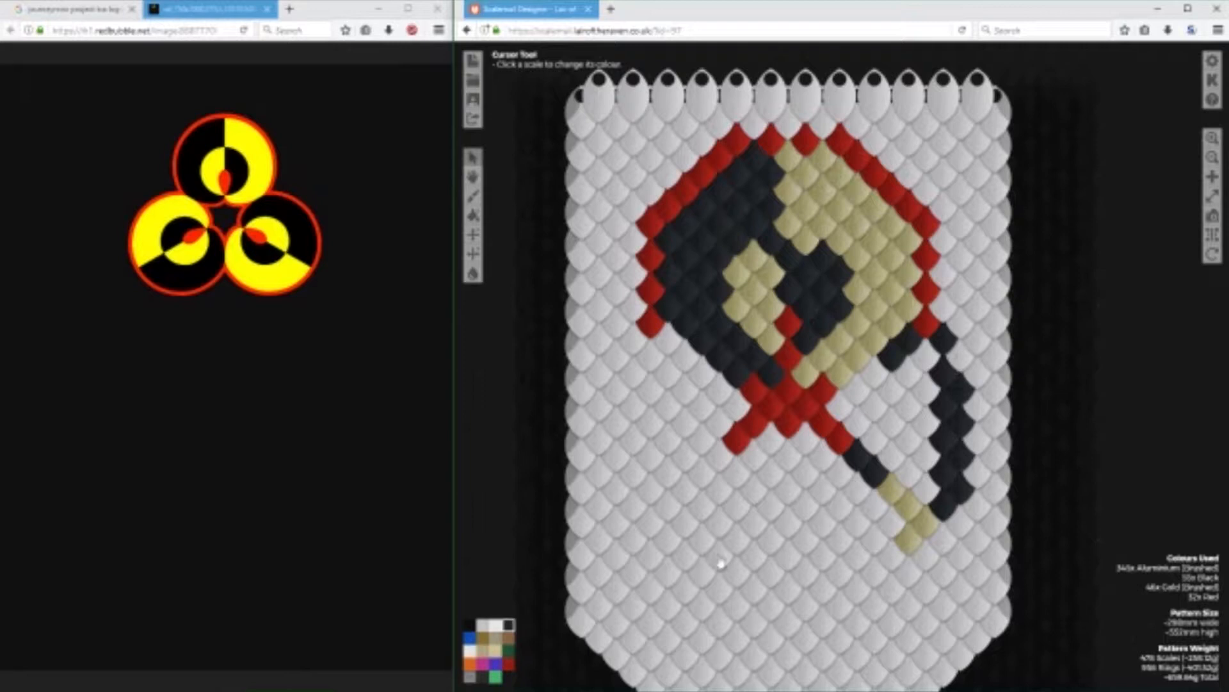
Recolour the black column's topmost scale to Aluminium (Brushed) and bridge the column to the upper circle's black edge with one Black scale.
click(495, 625)
click(946, 339)
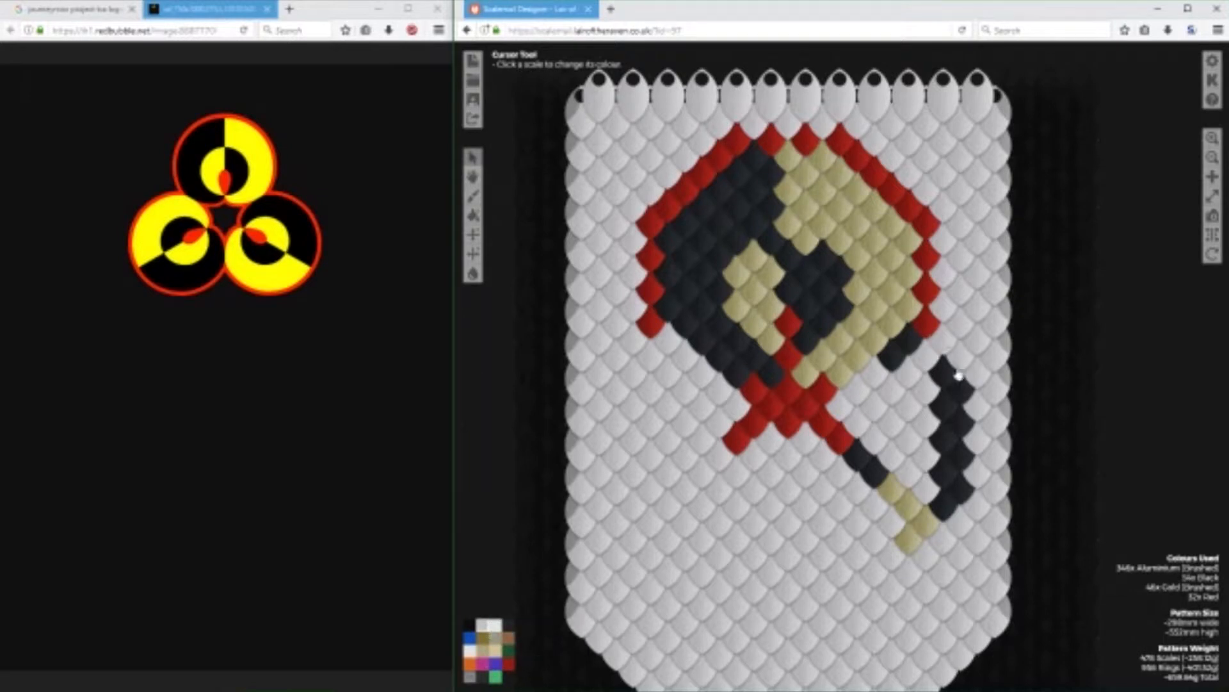
click(509, 625)
click(916, 405)
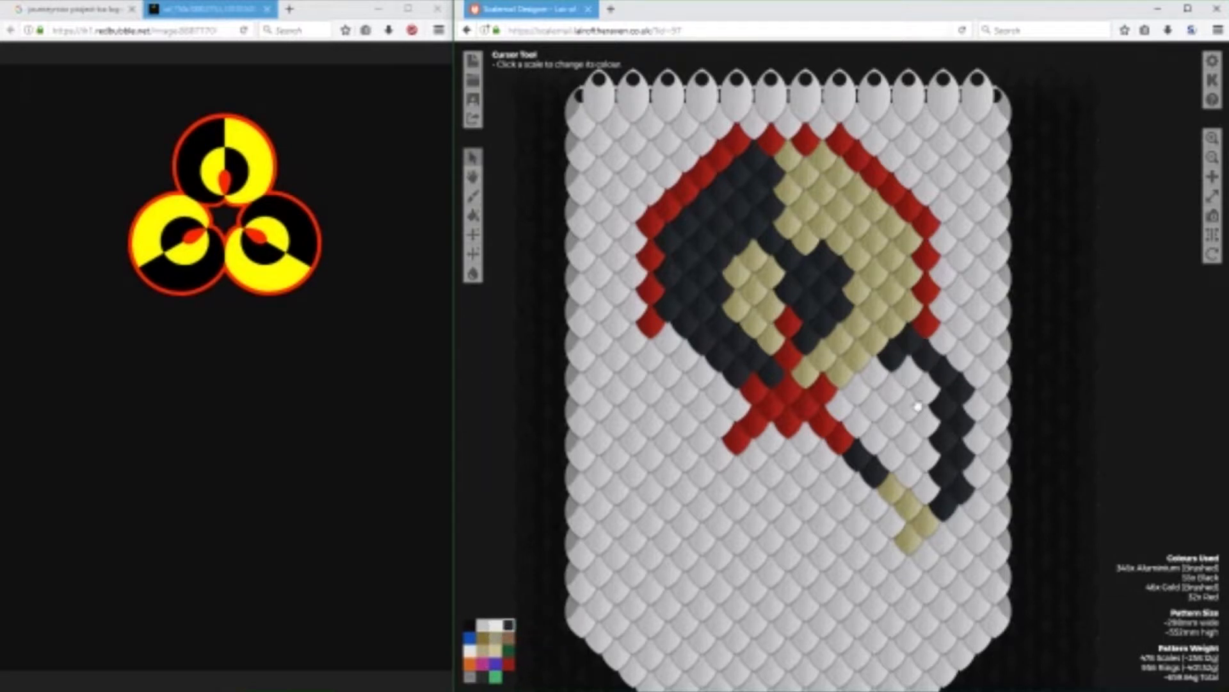
Join the short black diagonal to the base of the black column with three Black scales above the gold diagonal.
click(928, 495)
click(913, 481)
click(894, 461)
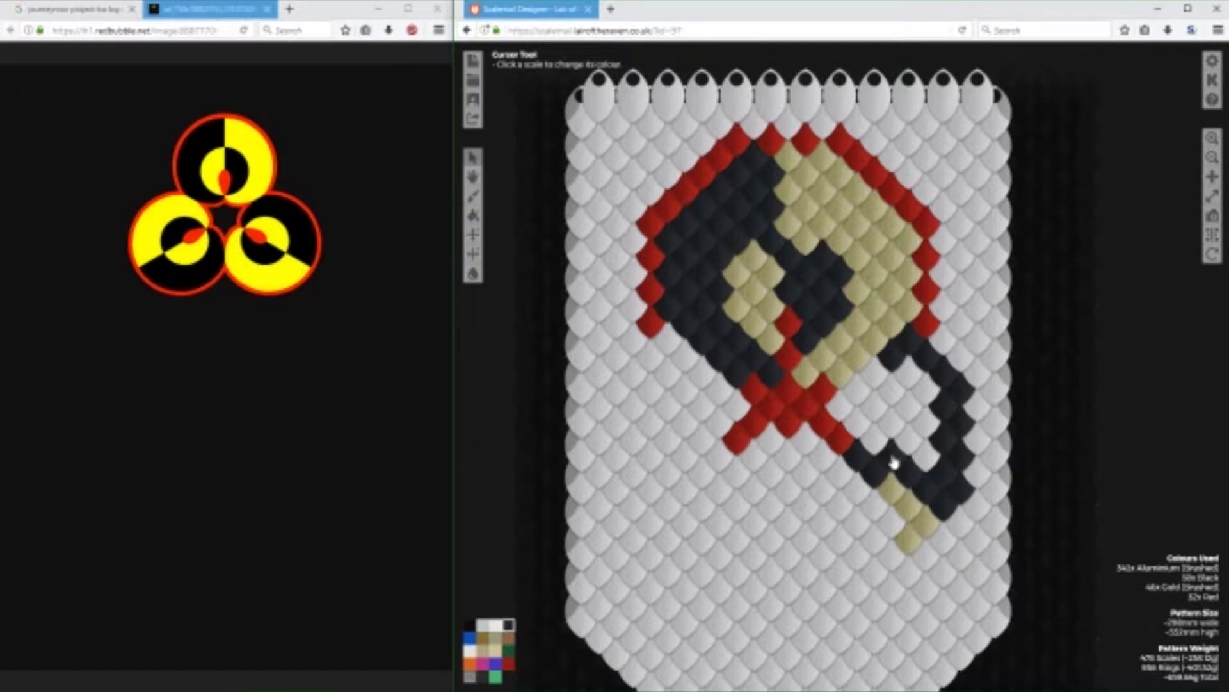
Fill the lower-right circle's enclosed upper half with ten Black scales, leaving a small pocket beside the red junction.
click(897, 423)
click(875, 373)
click(858, 390)
click(894, 392)
click(909, 377)
click(925, 394)
click(924, 426)
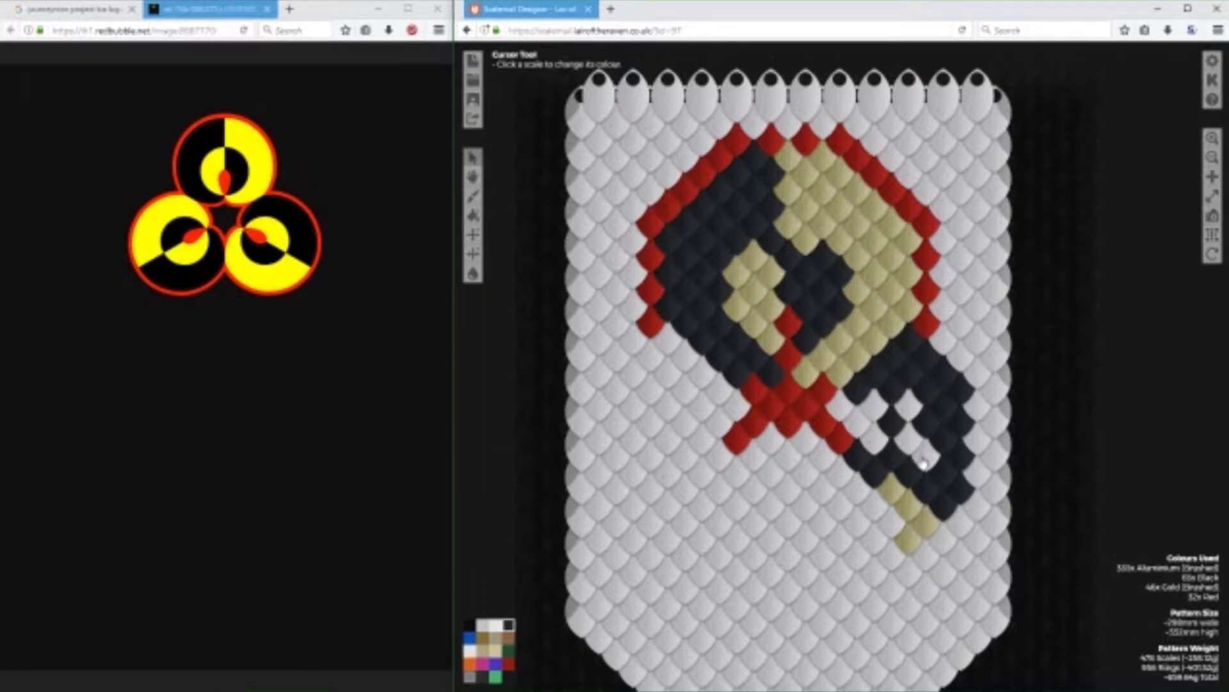
click(926, 459)
click(910, 442)
click(909, 411)
Fill the pocket between the black half and the red junction with four Gold (Brushed) scales.
click(483, 649)
click(846, 410)
click(873, 410)
click(873, 439)
click(858, 423)
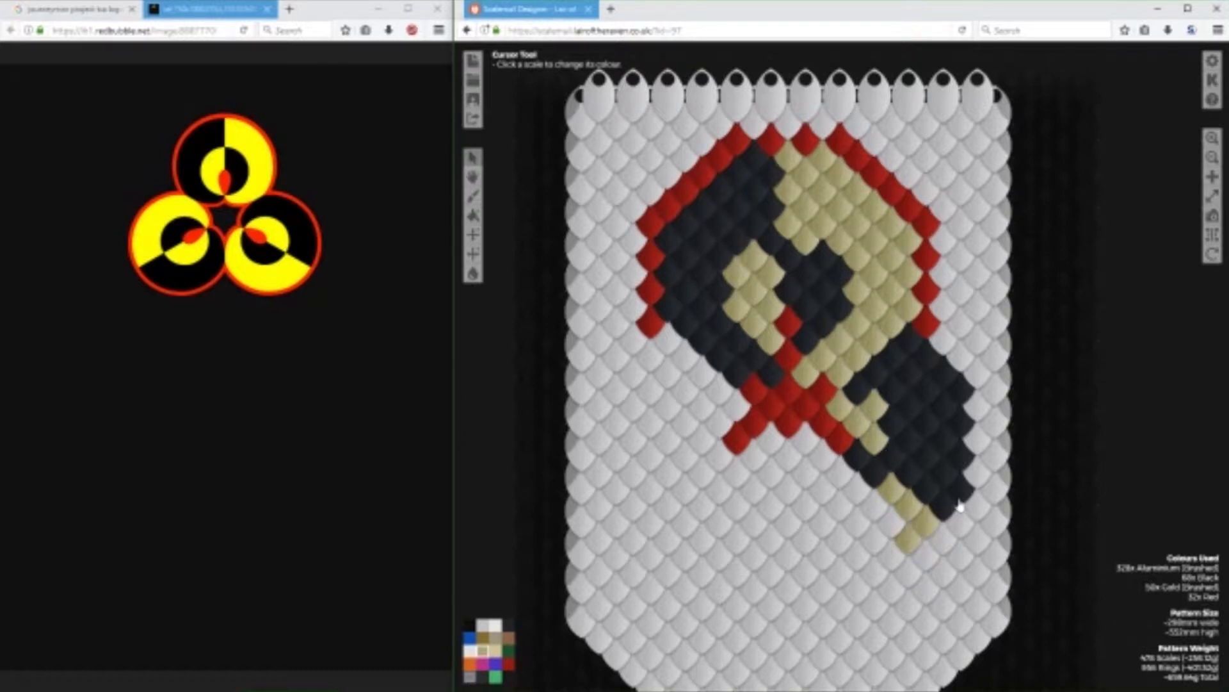
Outline the lower-right circle's lower half with eight Gold (Brushed) scales curving from the gold diagonal's end back up to the red junction.
click(893, 557)
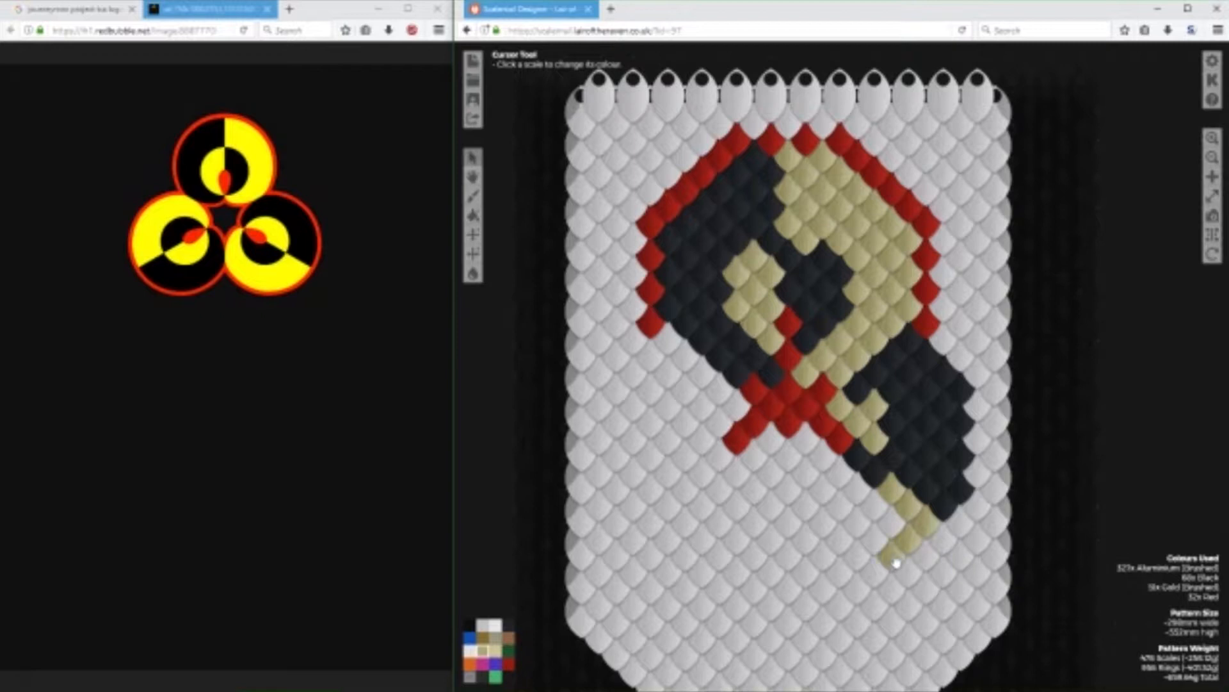
click(856, 564)
click(825, 561)
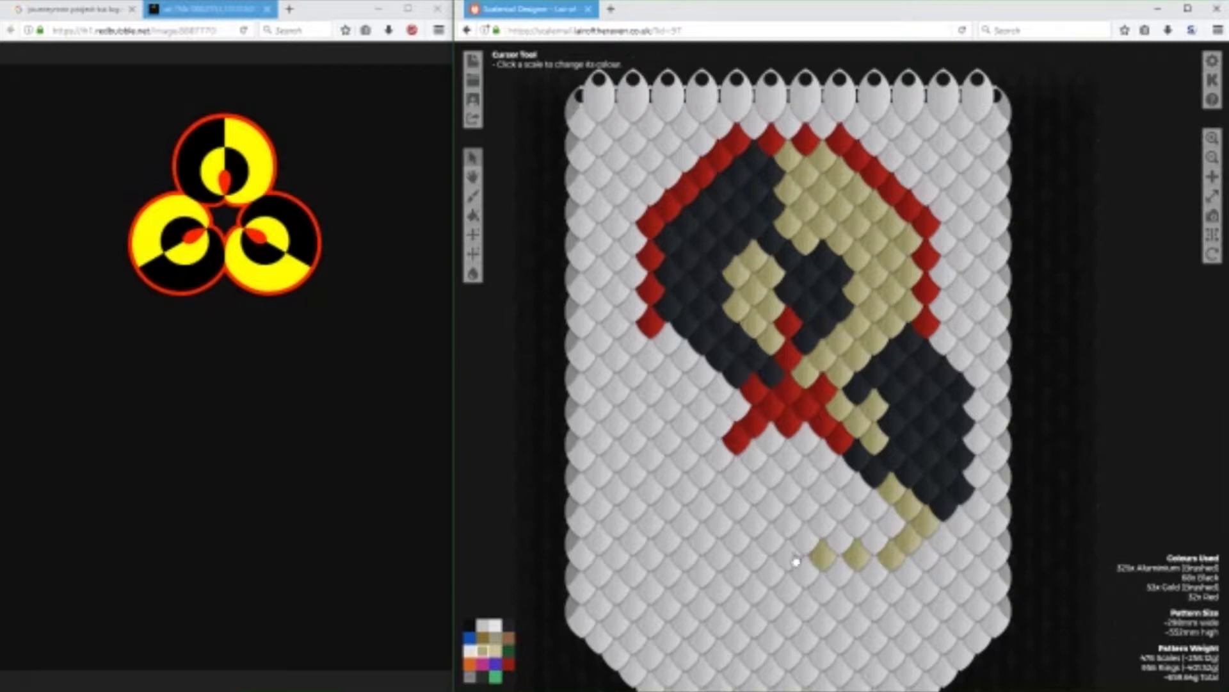
click(805, 535)
click(793, 512)
click(786, 491)
click(786, 456)
click(803, 439)
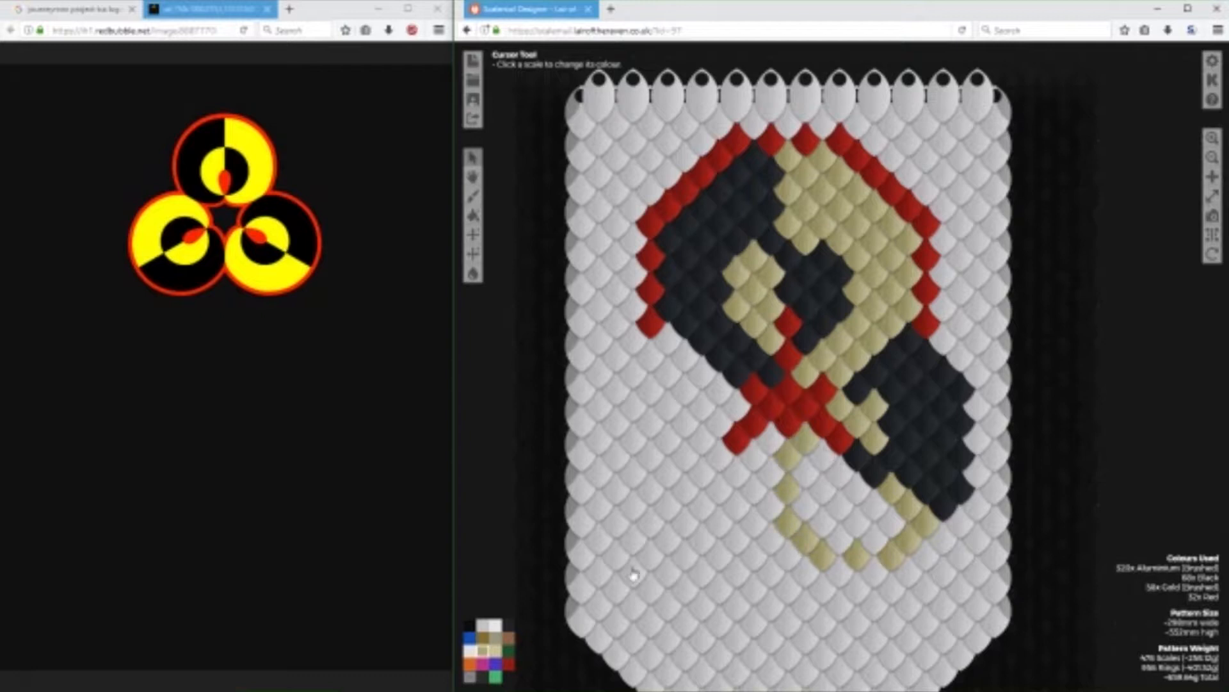
Reshape the small gold patch in the black half by recolouring its upper-left tip Black and adding two Gold (Brushed) scales on its right.
click(509, 625)
click(835, 405)
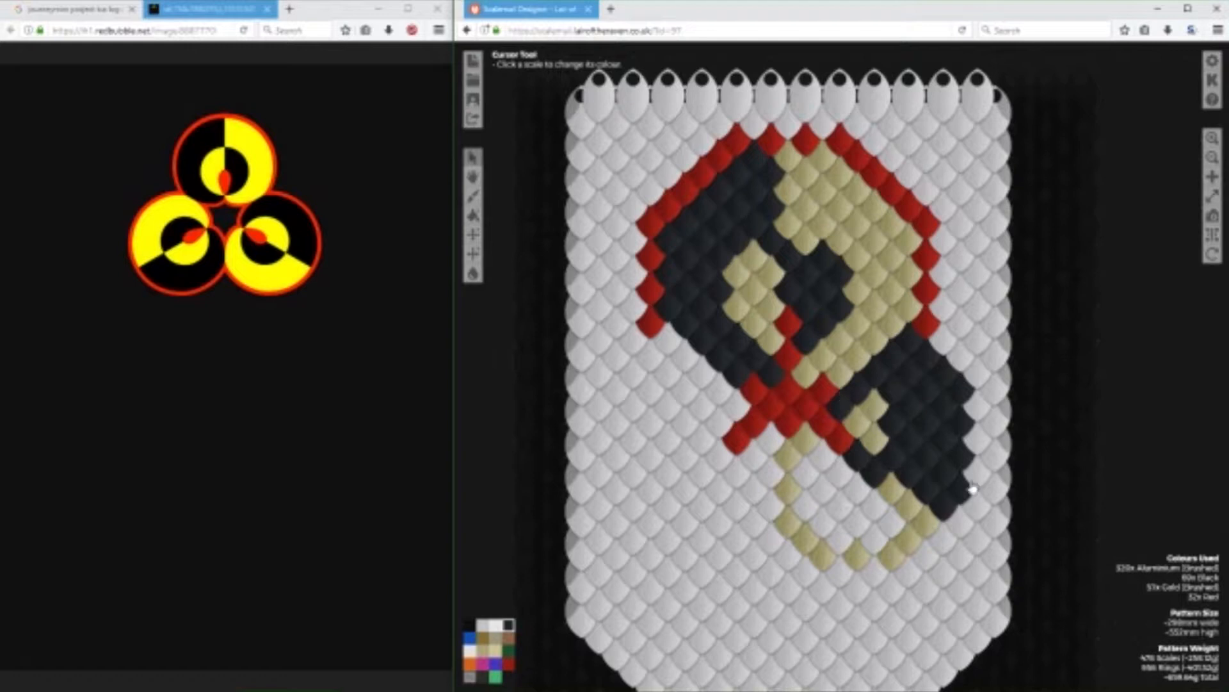
click(482, 650)
click(896, 459)
click(899, 432)
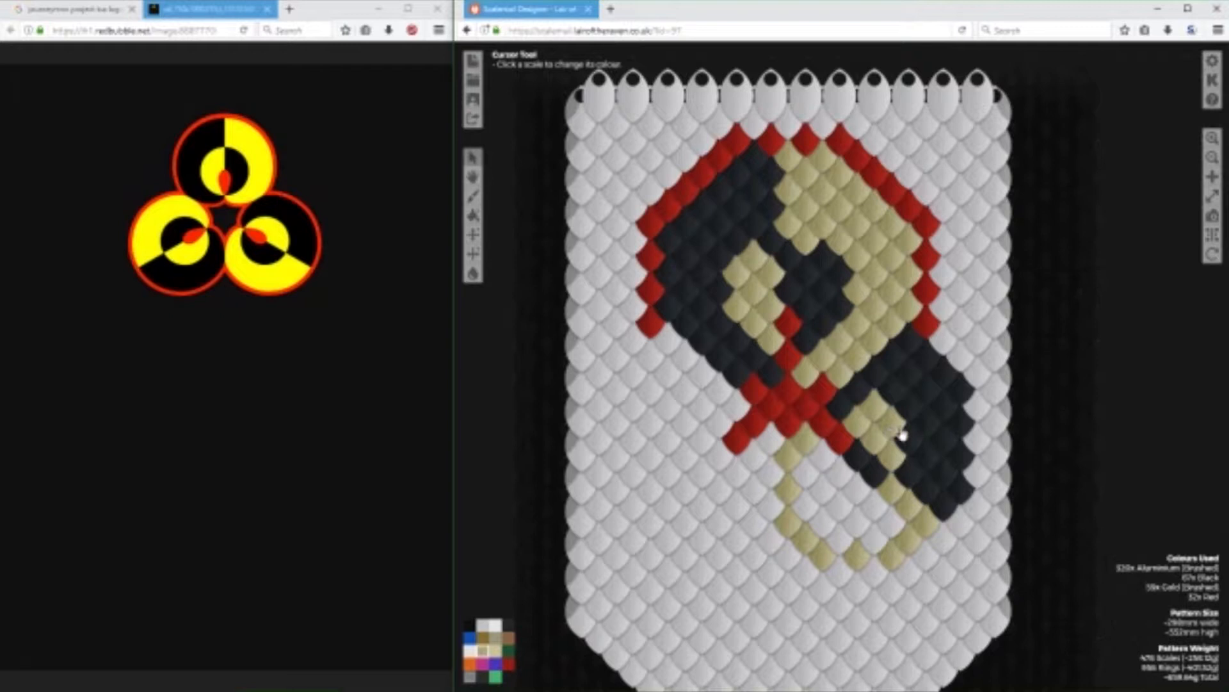
Recolour the top scale of the small gold patch Black and add one Gold (Brushed) scale on its lower right.
click(508, 625)
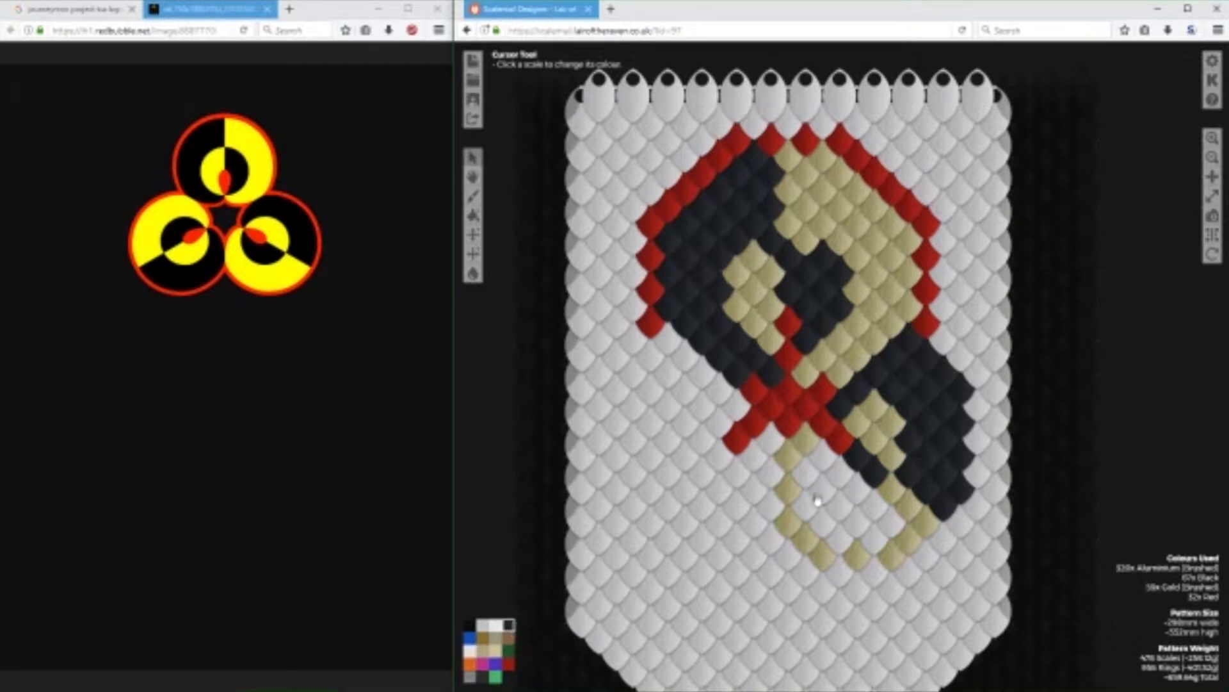
click(485, 655)
click(912, 446)
Widen the lower-right circle's black half along its right edge with nine Black scales and fill its lower half with Gold (Brushed) scales.
click(509, 625)
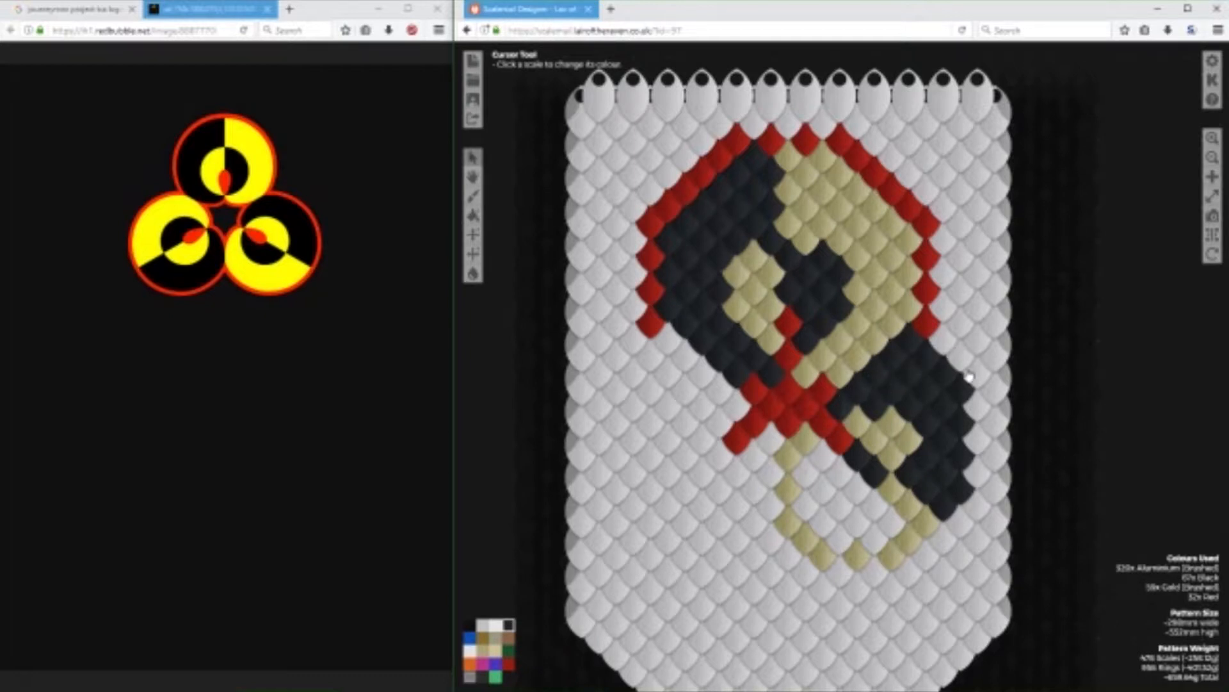
drag(991, 418, 972, 543)
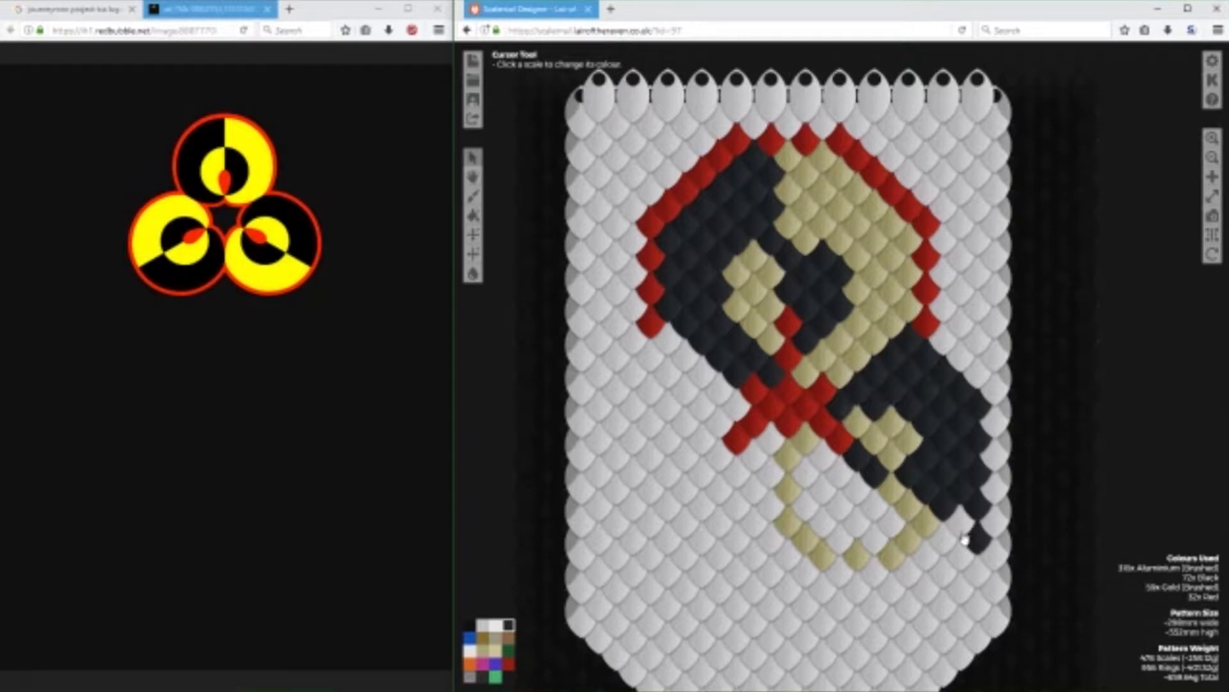
click(483, 650)
mouse_move(969, 559)
mouse_down()
mouse_move(921, 615)
mouse_move(923, 592)
mouse_move(839, 589)
mouse_move(890, 584)
mouse_up()
mouse_move(822, 476)
mouse_down()
mouse_move(812, 465)
mouse_move(805, 520)
mouse_move(855, 488)
mouse_move(884, 532)
mouse_move(837, 513)
mouse_move(856, 568)
mouse_move(906, 568)
mouse_move(947, 544)
mouse_move(926, 552)
mouse_up()
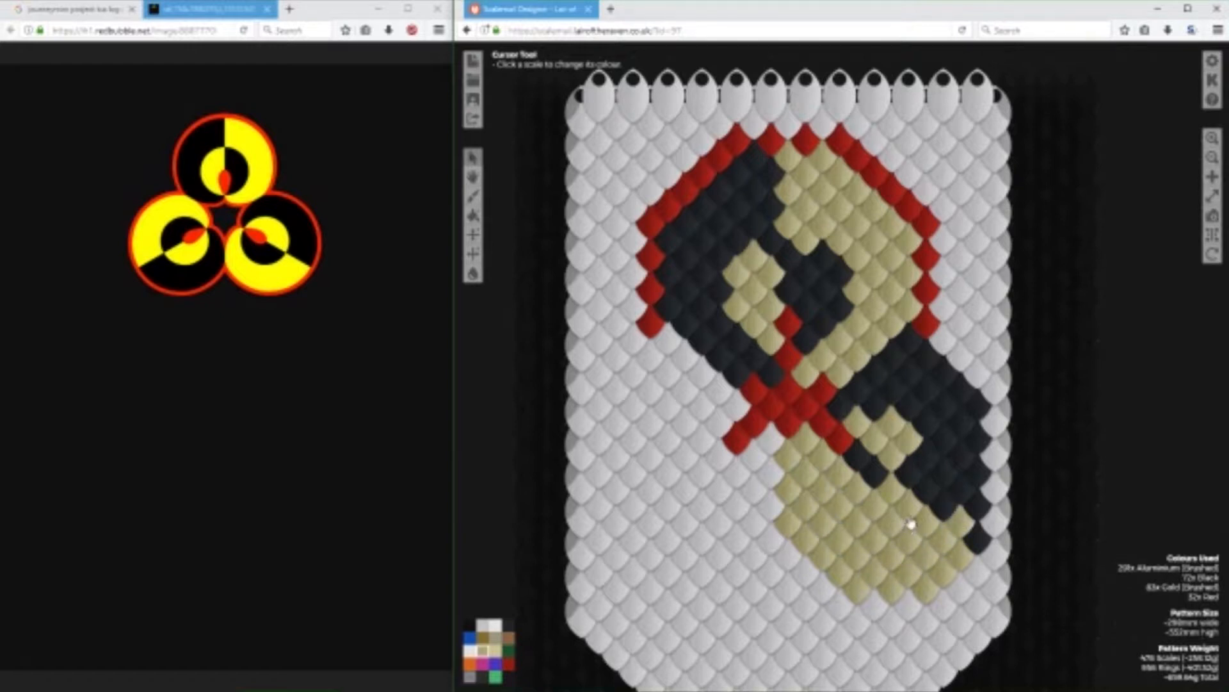
click(508, 624)
drag(999, 539, 996, 425)
Extend the upper circle's right outline by one Red scale and enlarge the red junction between the circles on both sides and below.
click(509, 663)
click(909, 340)
click(843, 408)
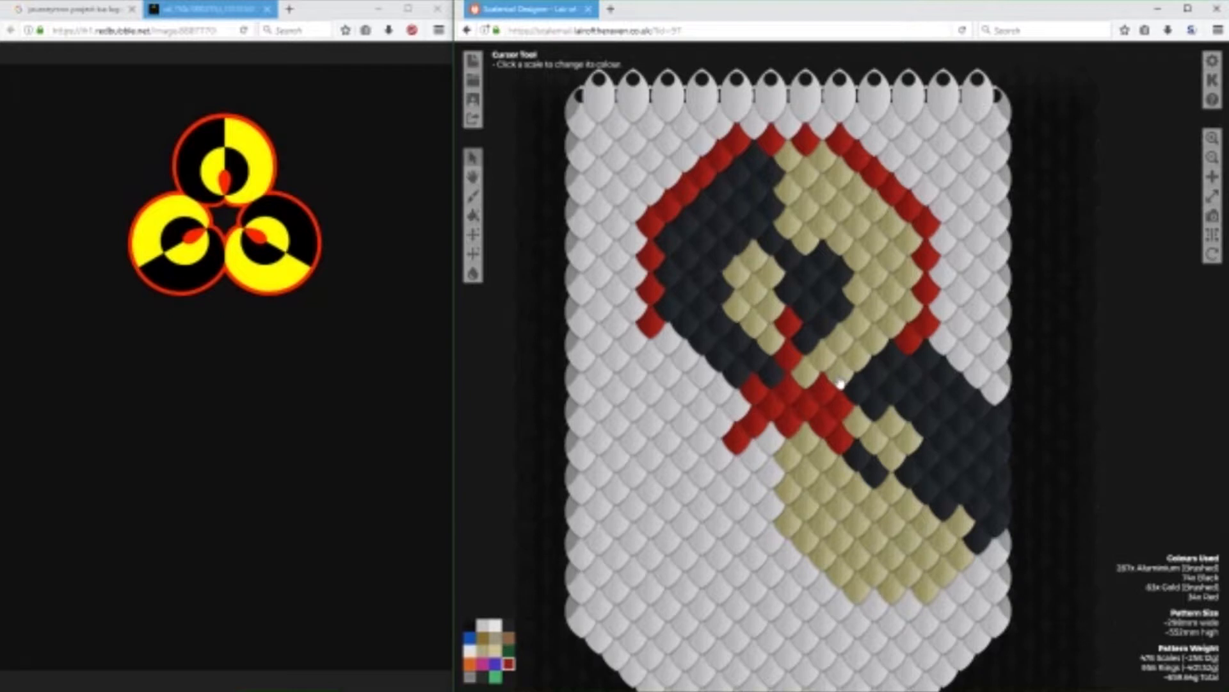
click(737, 409)
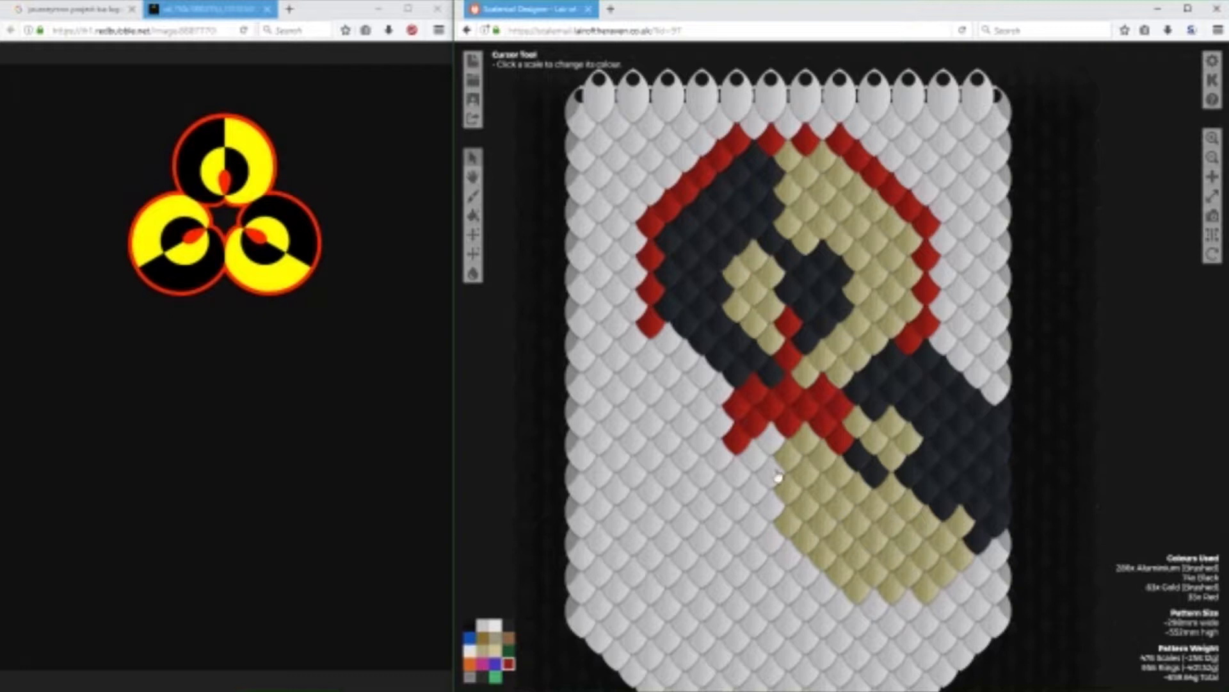
click(780, 446)
click(781, 449)
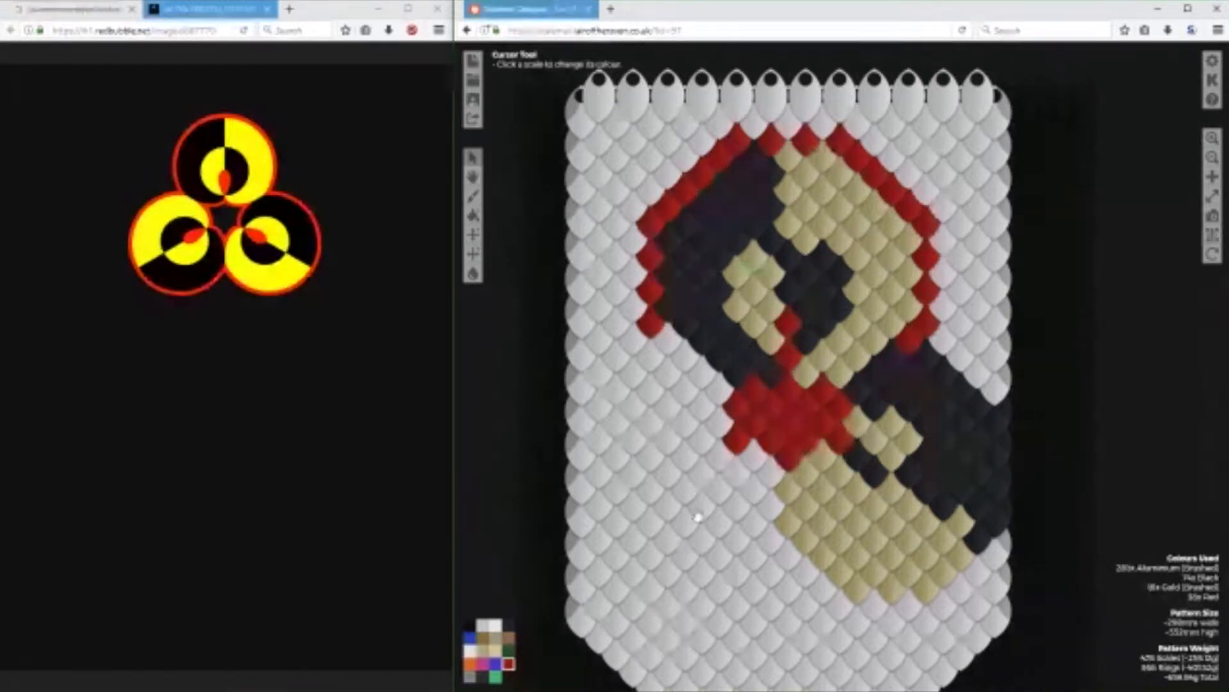
click(854, 457)
Shift the small gold patch toward the lower right with two Gold (Brushed) scales, recolouring its left tip and the scale below it Black.
click(510, 626)
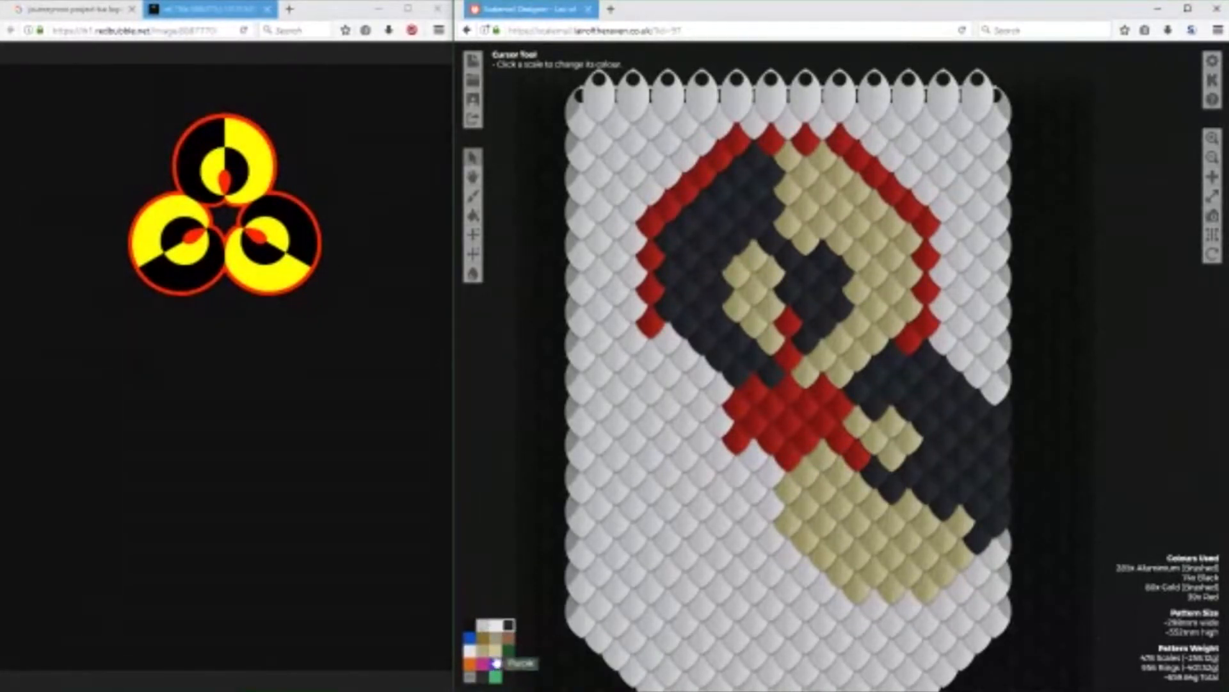
click(914, 472)
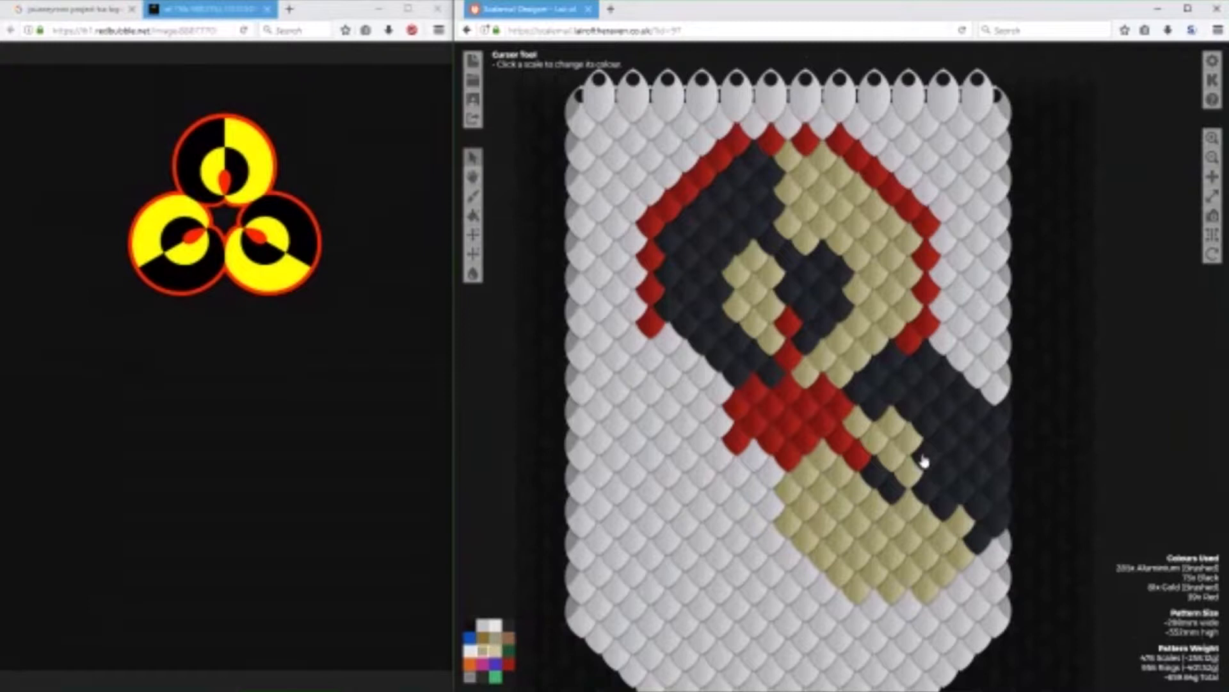
click(922, 460)
click(509, 624)
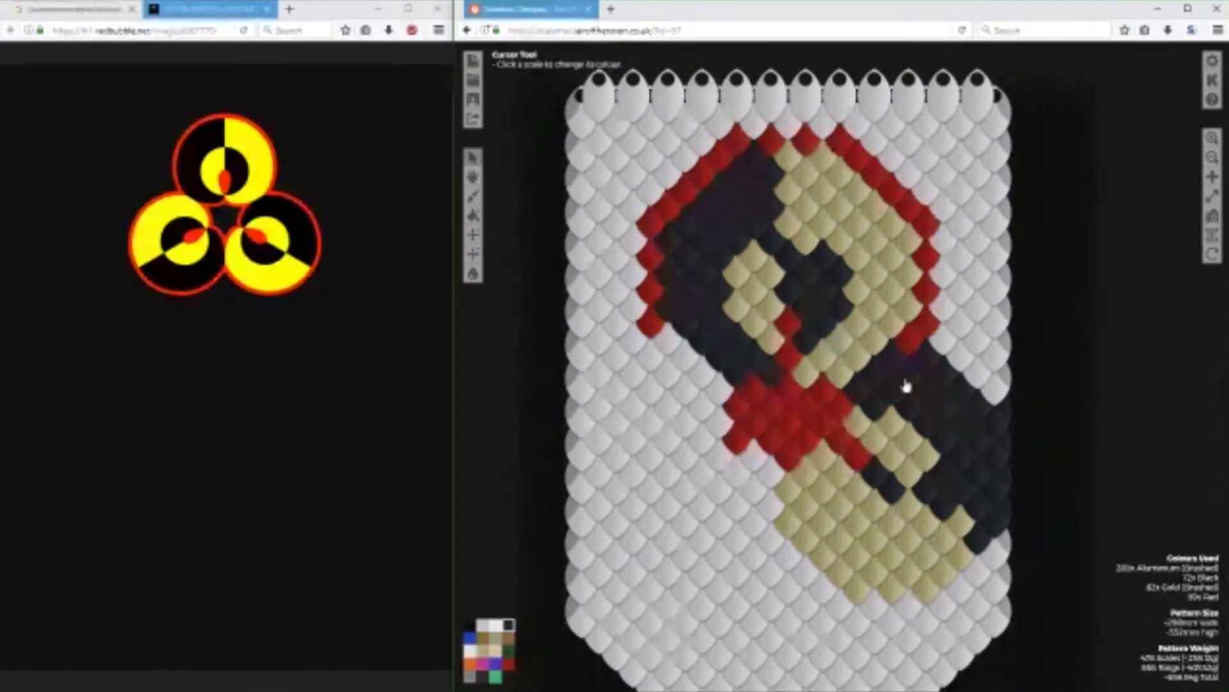
click(858, 422)
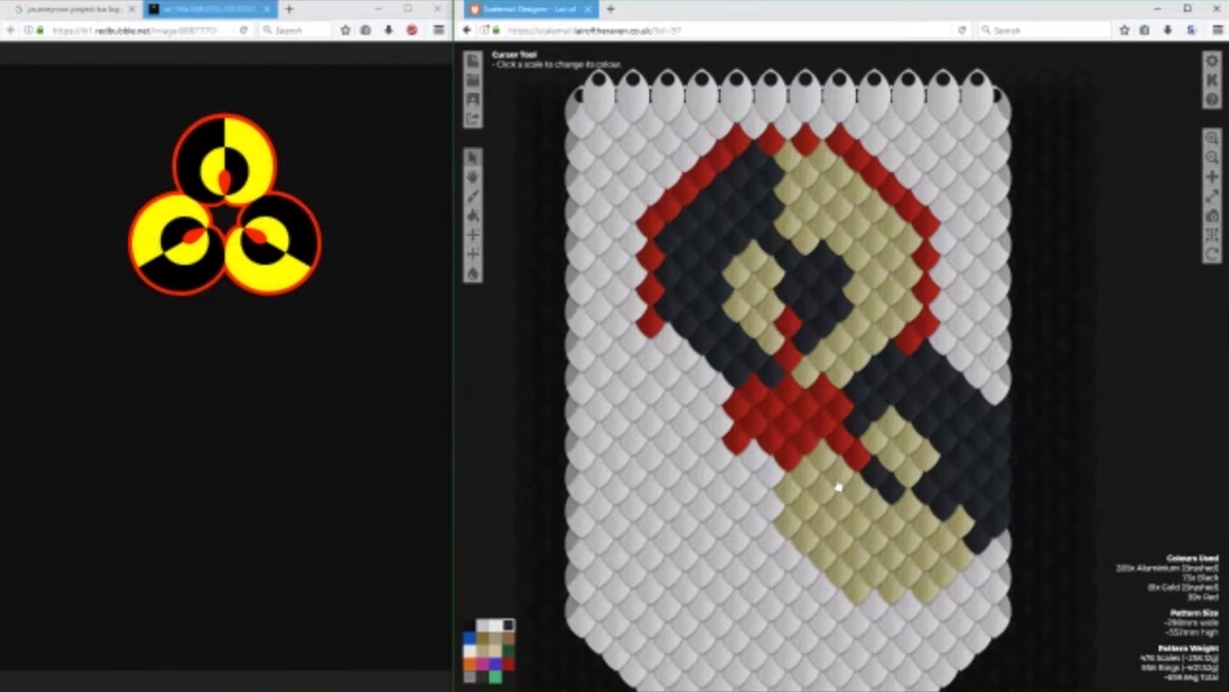
Fill the inner half-circle below the small gold patch with six more Black scales.
click(872, 512)
click(854, 498)
click(840, 486)
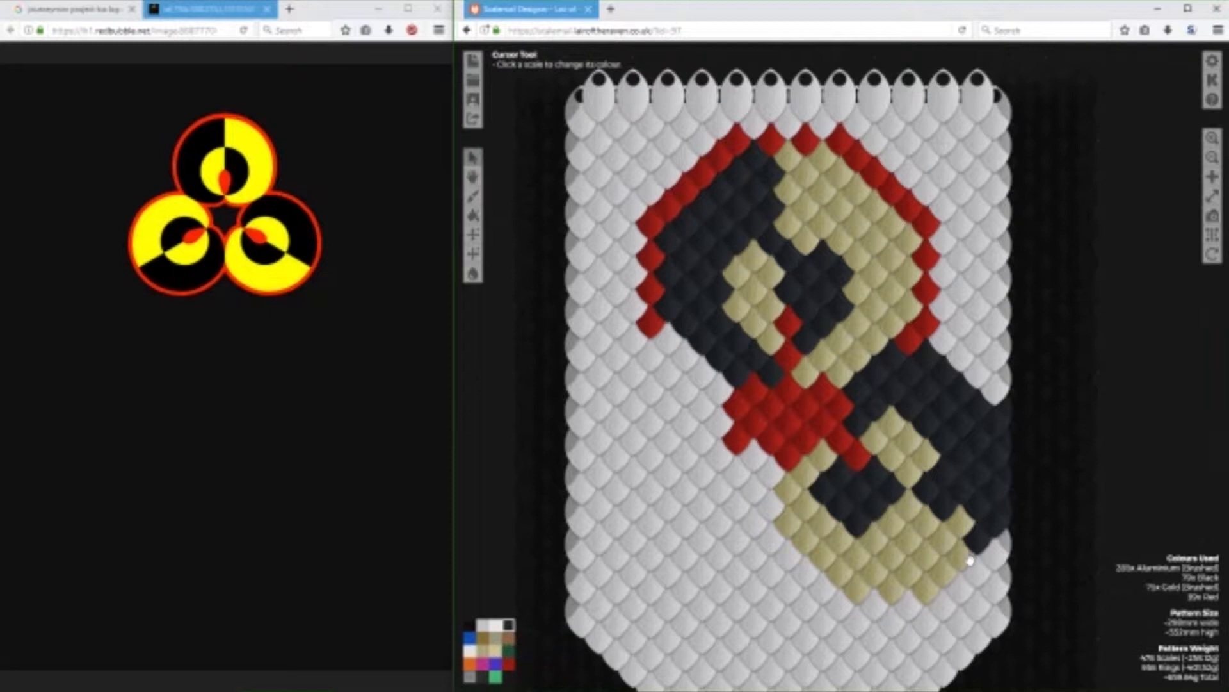
Recolour the stray gold scale at the diagonal's lower end Black and outline the black half's upper and right edges with eight Red scales.
click(969, 524)
click(509, 663)
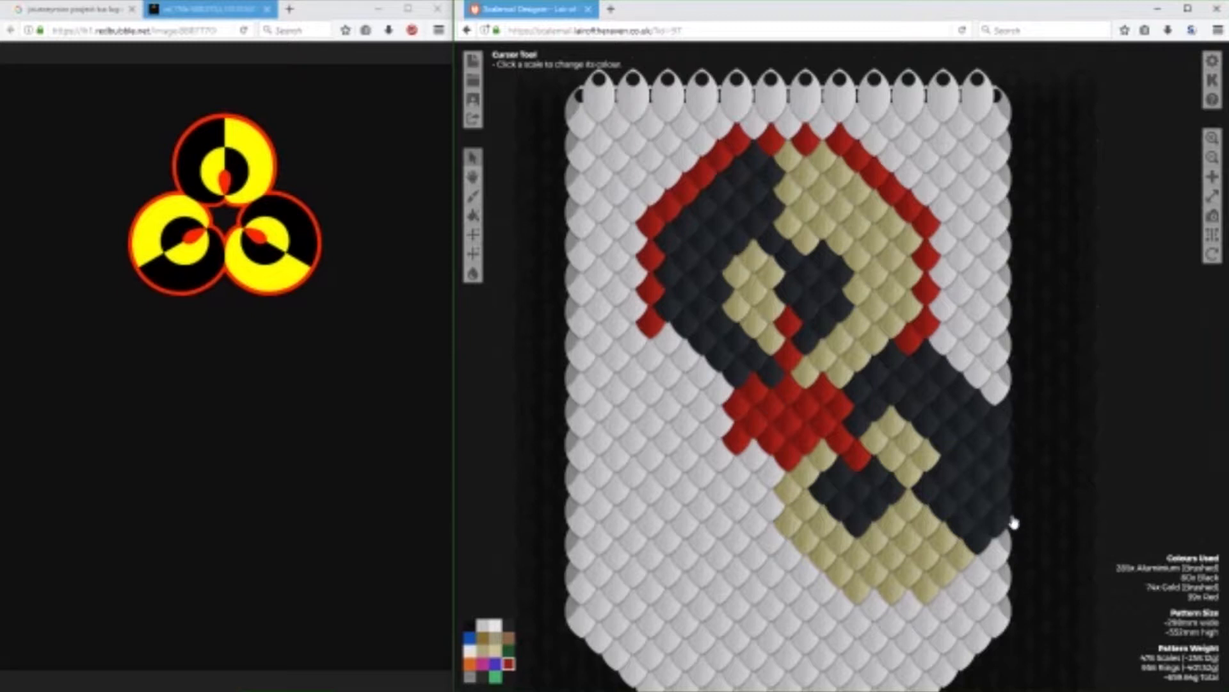
mouse_move(1013, 522)
mouse_down()
mouse_move(1013, 413)
mouse_move(954, 359)
mouse_move(964, 371)
mouse_up()
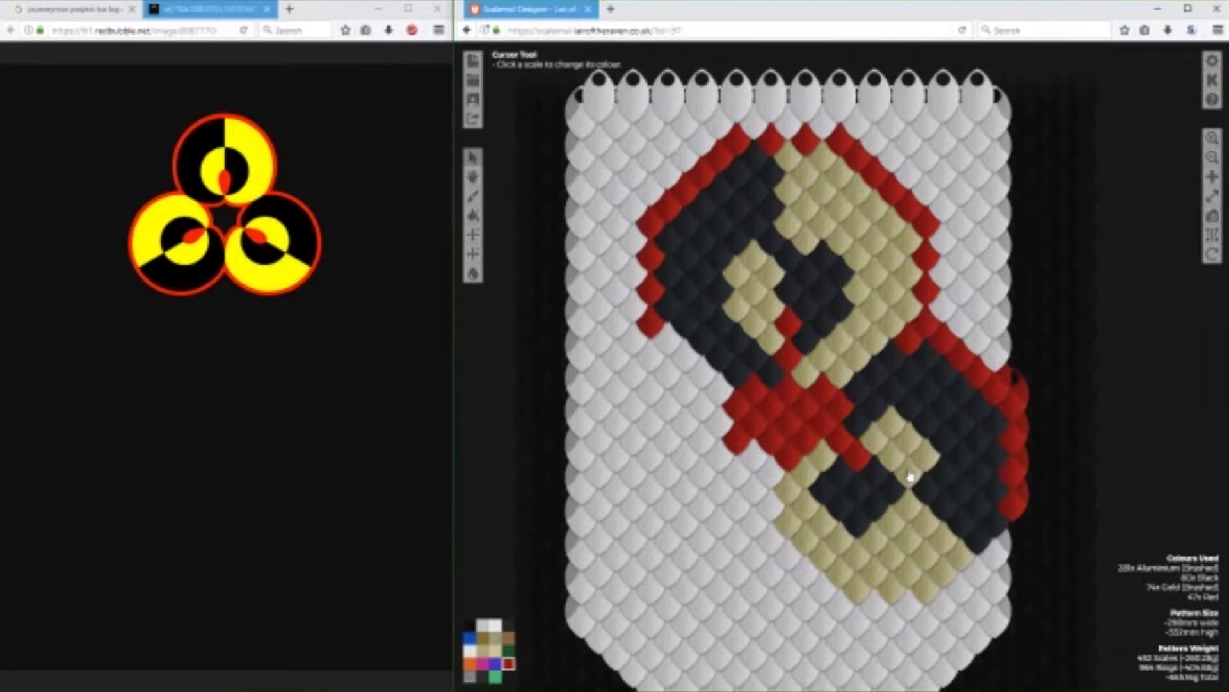
Enlarge the lower-right circle's gold half with six Gold (Brushed) scales along its lower-left and bottom edge.
click(483, 650)
click(789, 561)
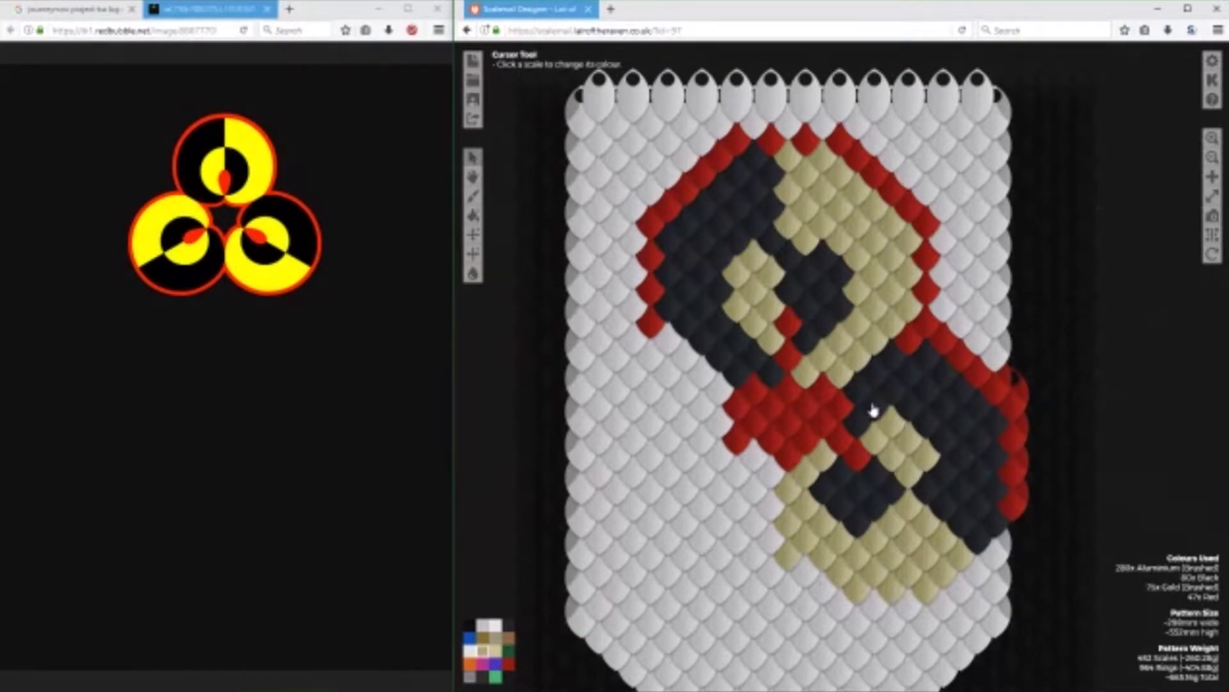
click(809, 579)
click(828, 598)
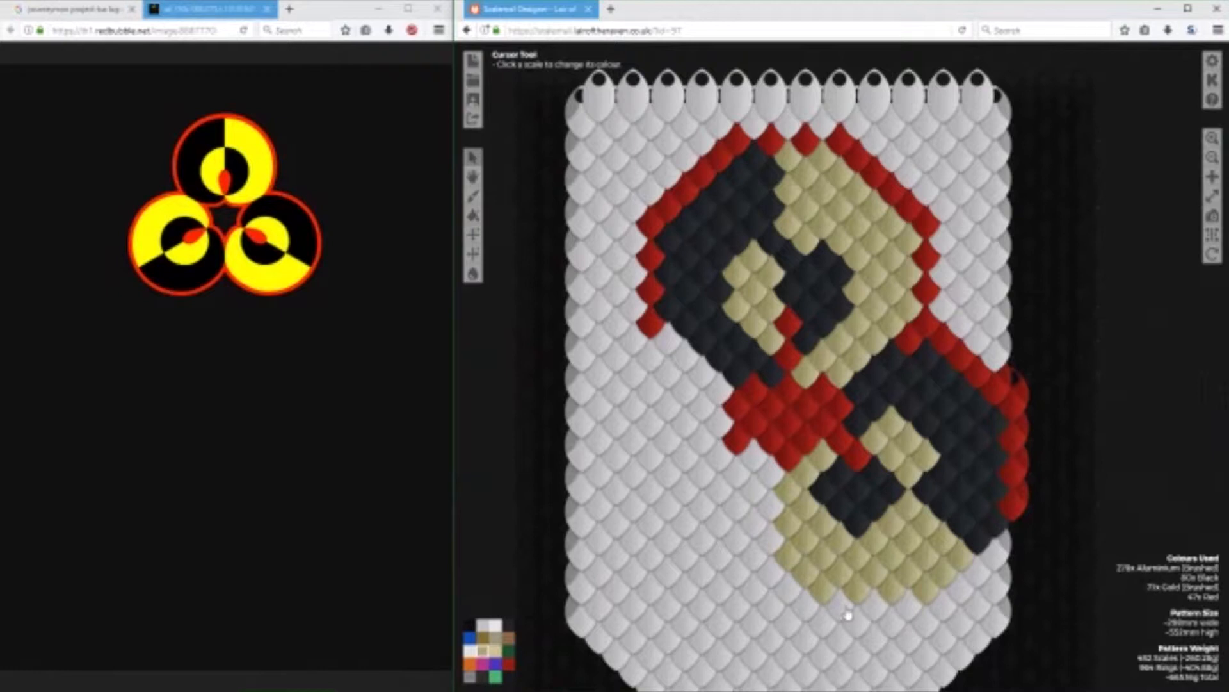
click(843, 609)
click(873, 611)
click(909, 609)
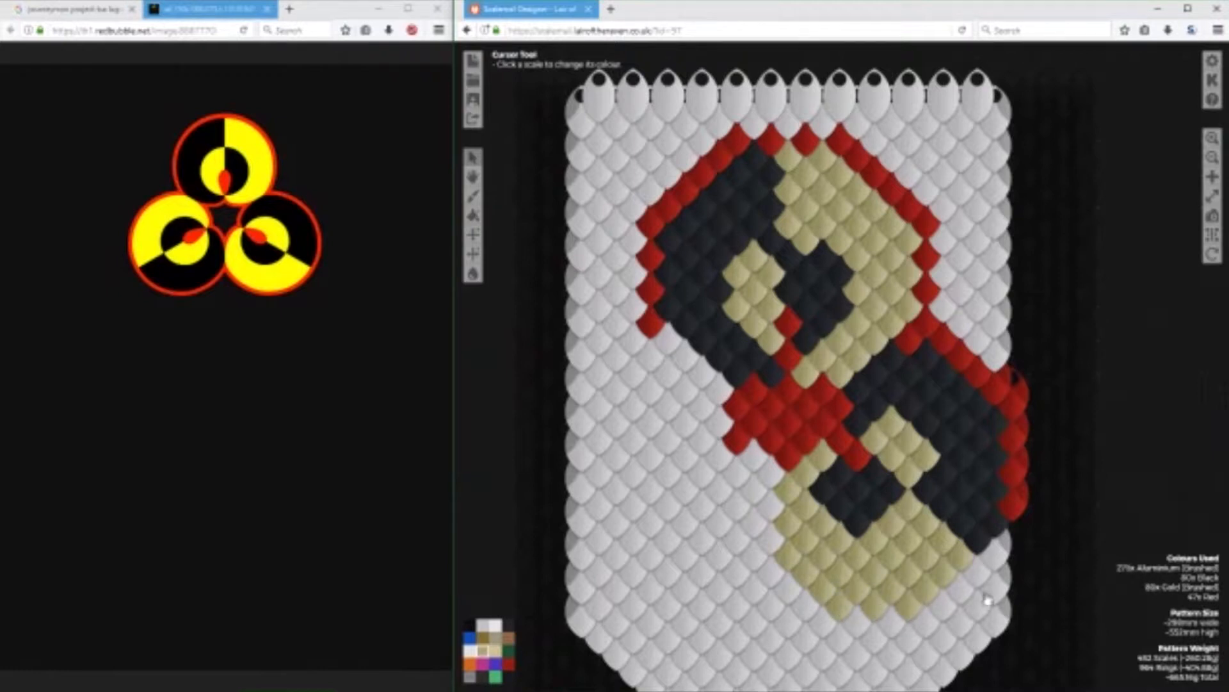
click(942, 605)
click(963, 593)
click(485, 626)
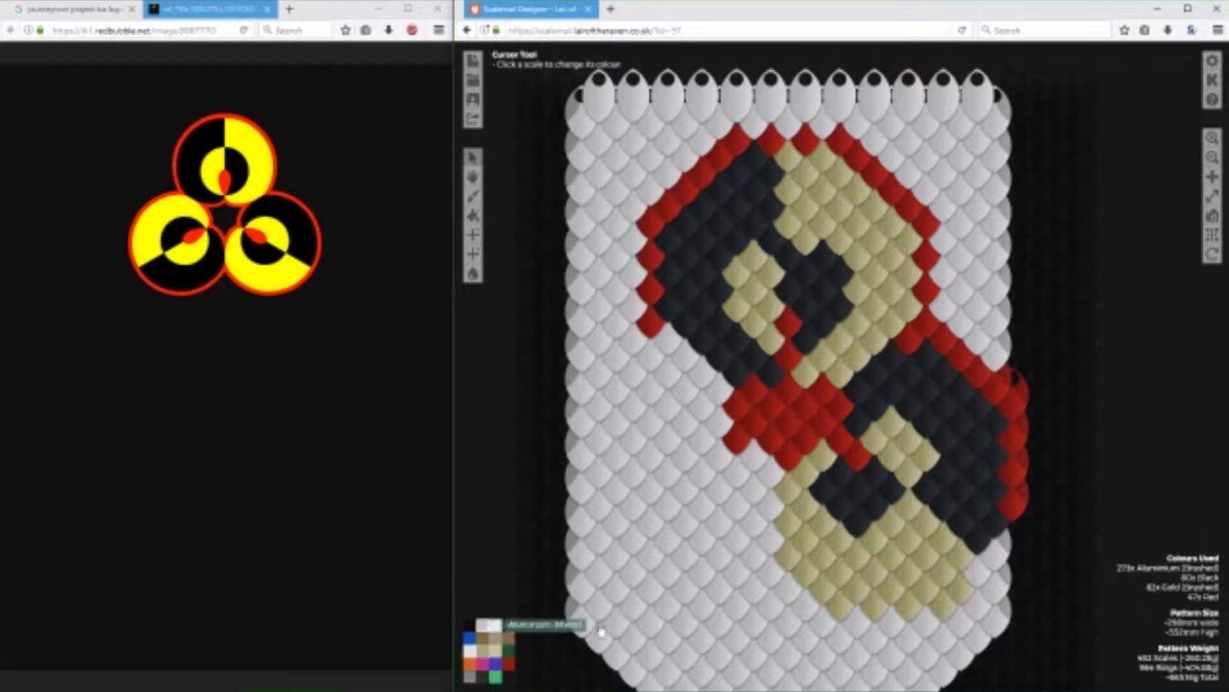
click(965, 588)
click(941, 611)
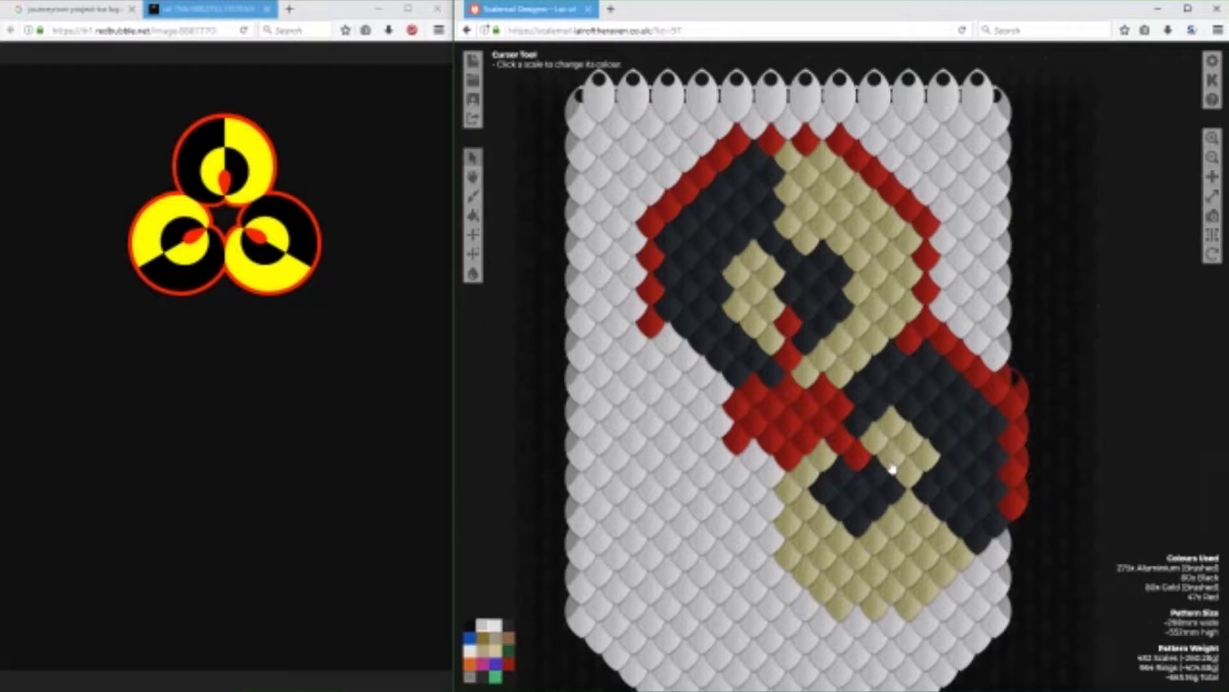
Extend the lower-right circle's lower-right edge with three Gold (Brushed) scales and two Black scales at the end of the black half.
click(974, 582)
click(960, 594)
click(942, 606)
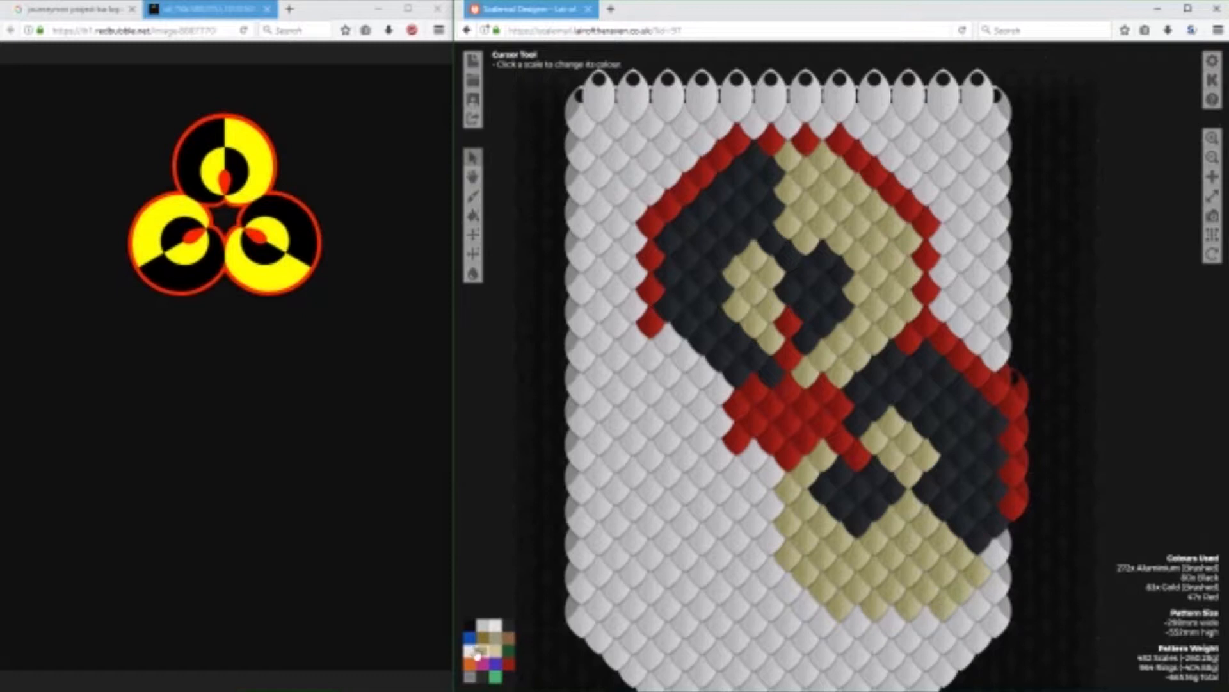
click(994, 558)
click(1009, 542)
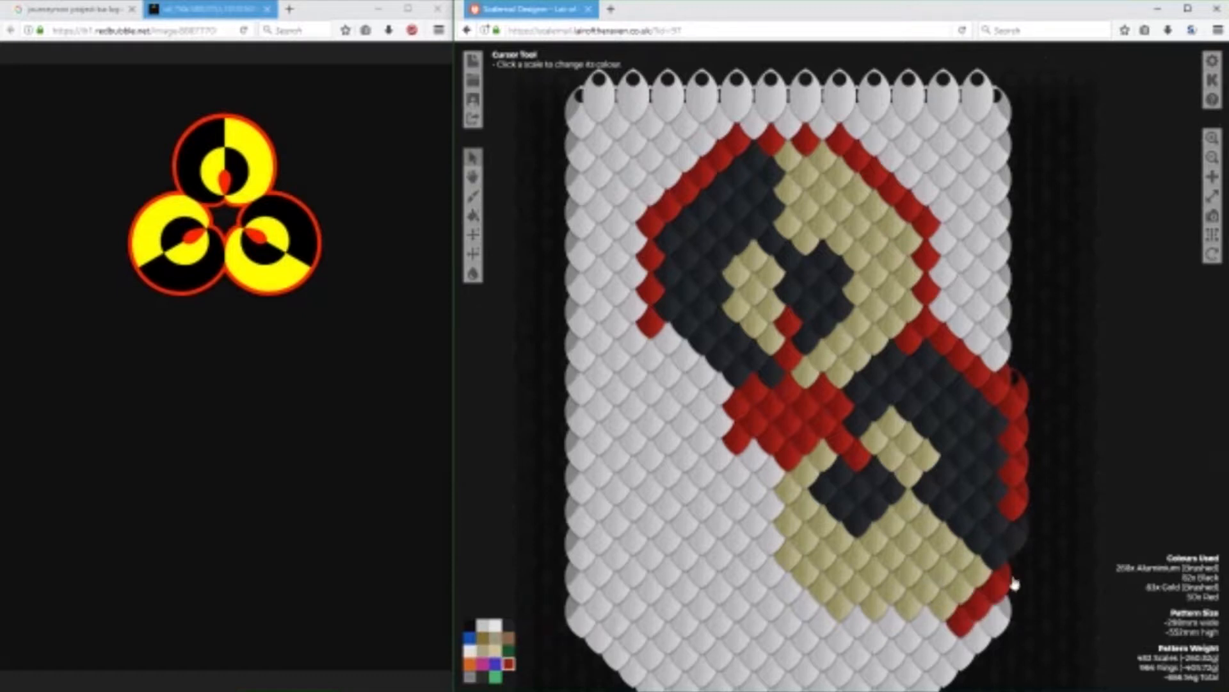
Close the lower-right circle's outline around its right and bottom edges in Red and add one Red scale to the upper circle's left outline.
click(1013, 579)
click(1020, 531)
mouse_move(778, 598)
mouse_down()
mouse_move(841, 627)
mouse_move(937, 624)
mouse_up()
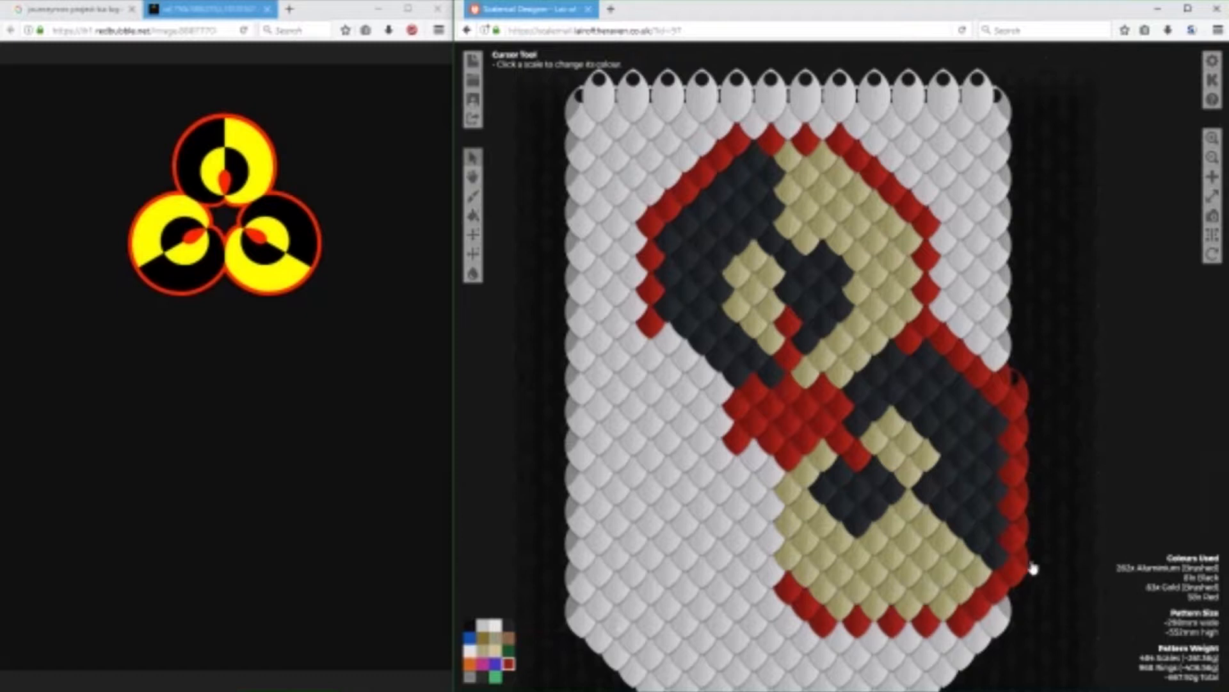
click(1000, 598)
click(484, 652)
click(508, 663)
click(666, 343)
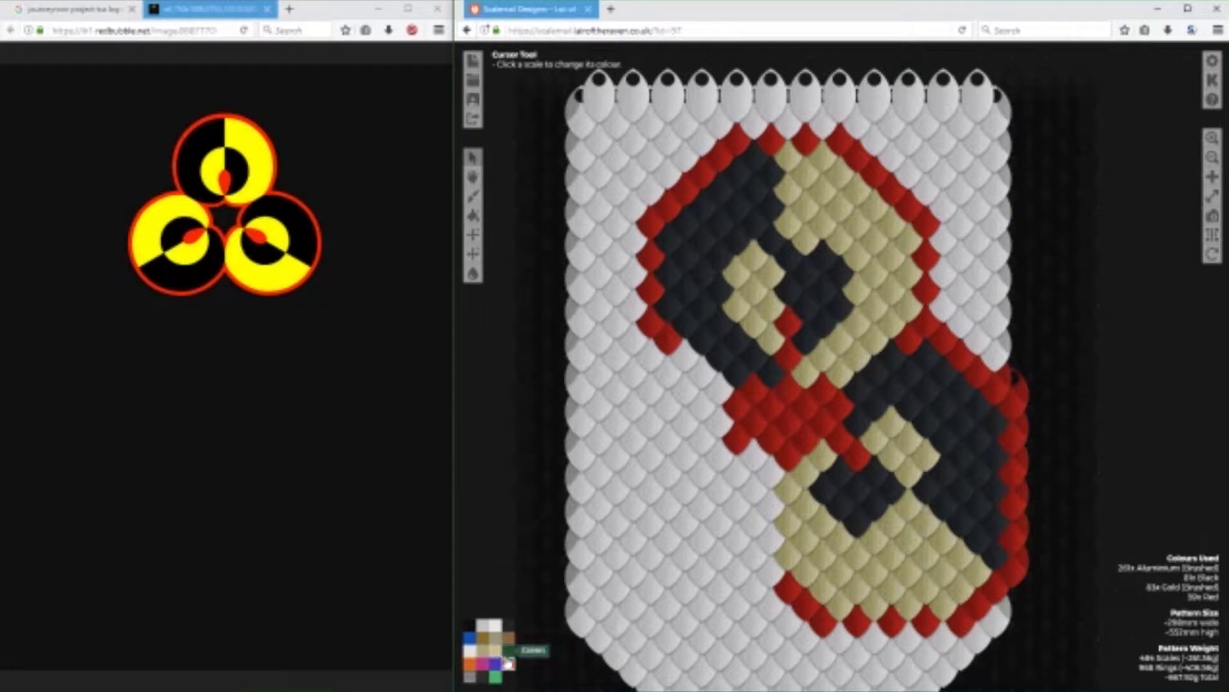
Lay a double diagonal band of nine Green scales from the upper circle's lower-left outline to the red junction.
drag(696, 379, 719, 393)
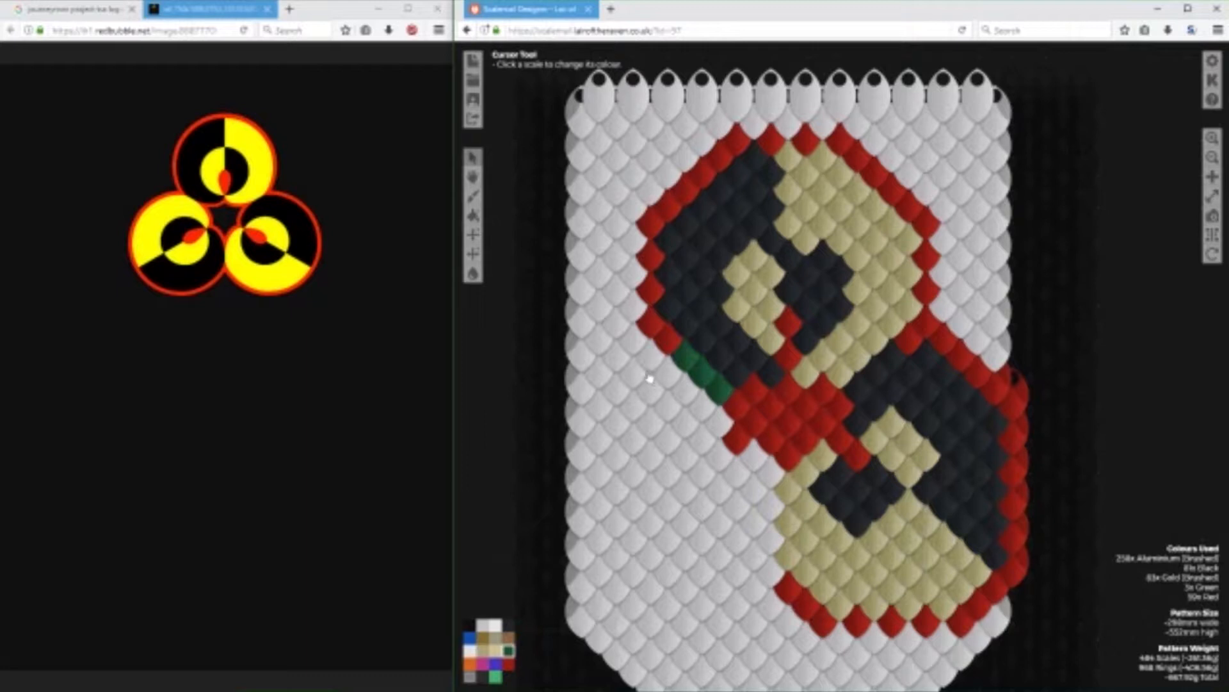
right_click(719, 391)
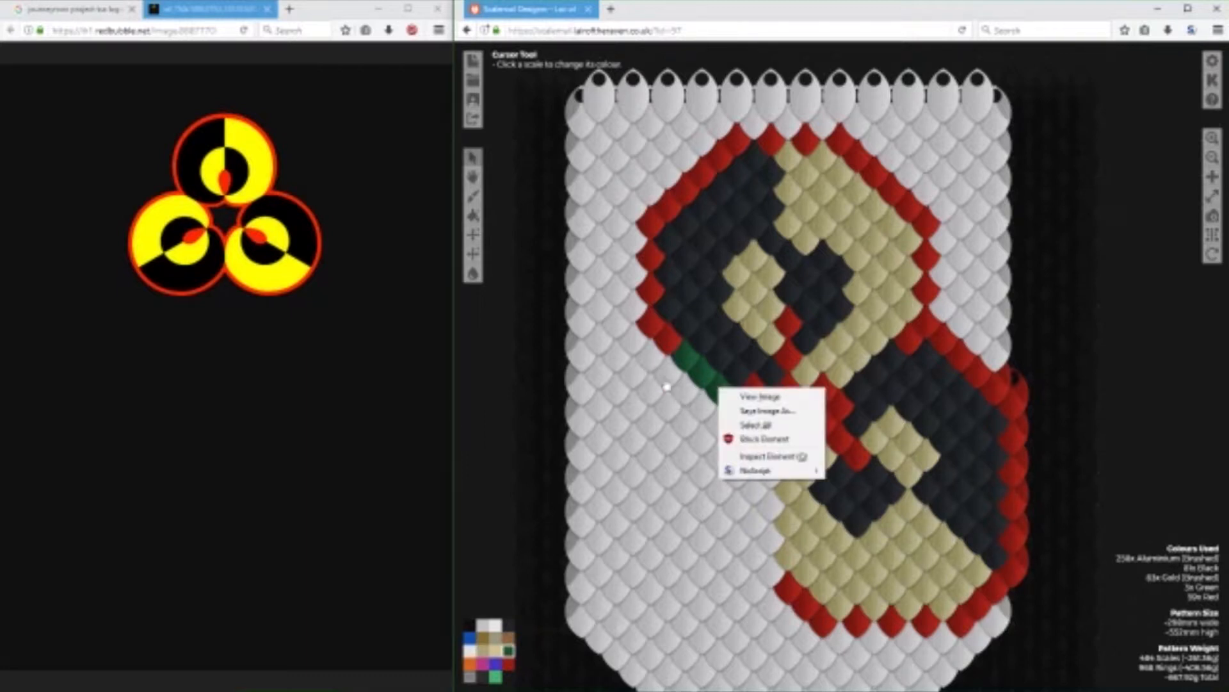
click(672, 380)
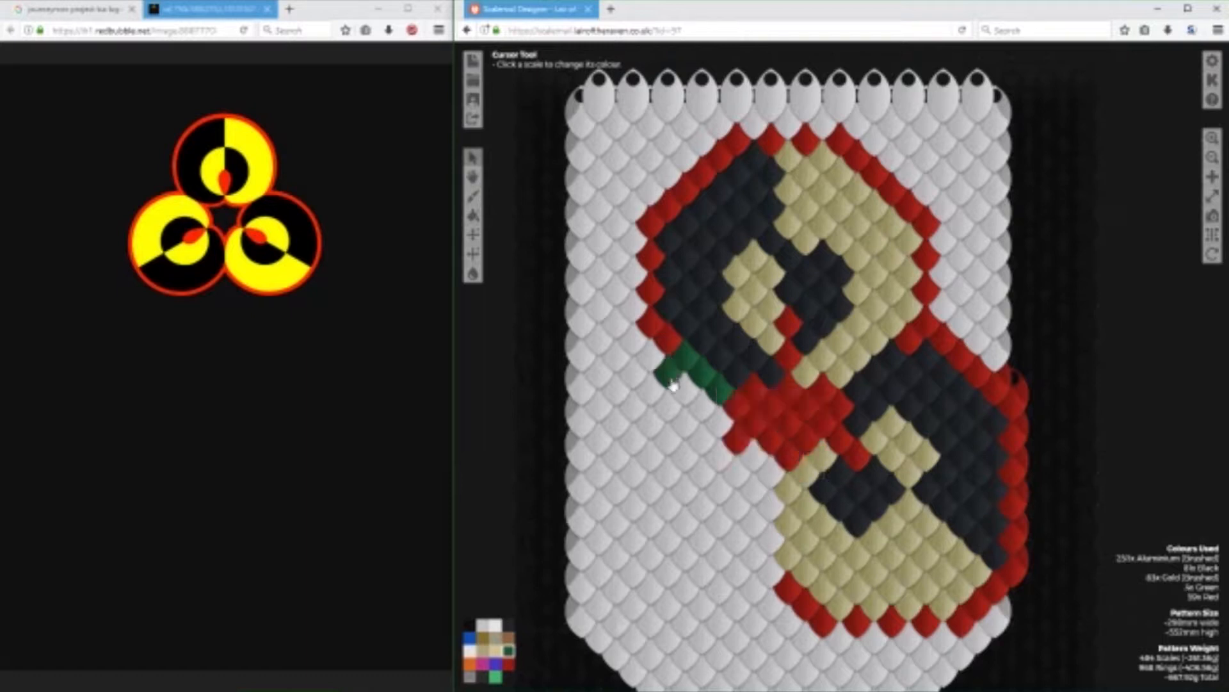
click(640, 350)
click(655, 367)
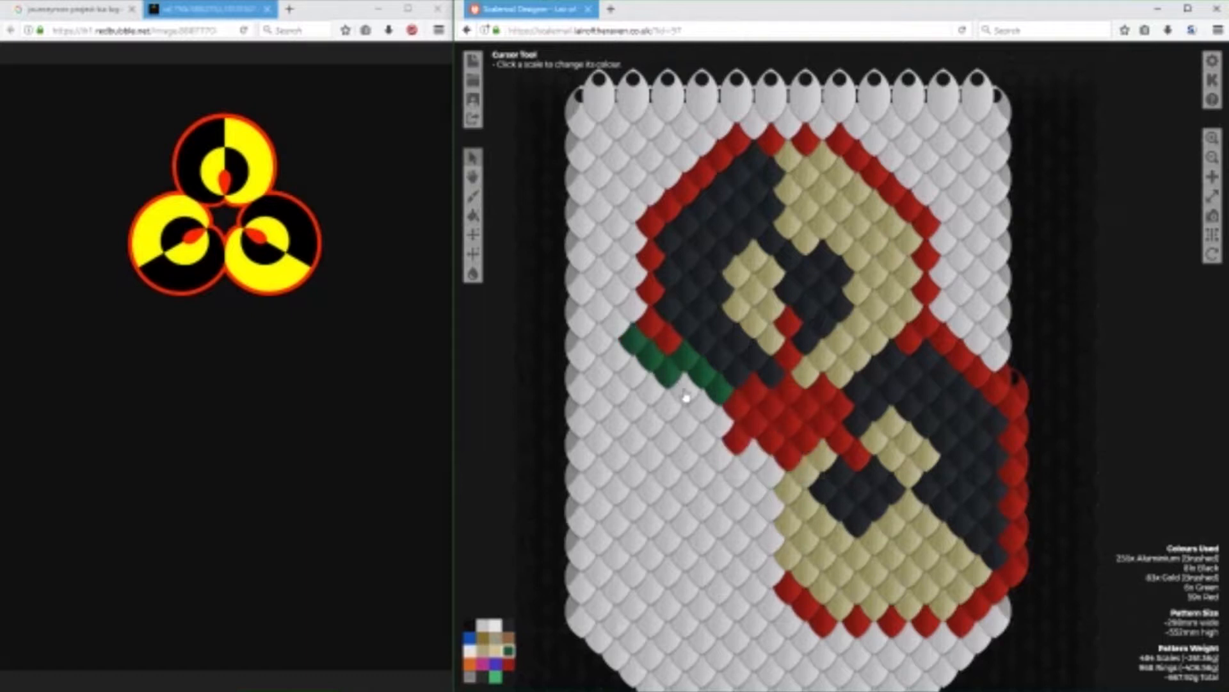
click(683, 391)
click(702, 405)
click(718, 420)
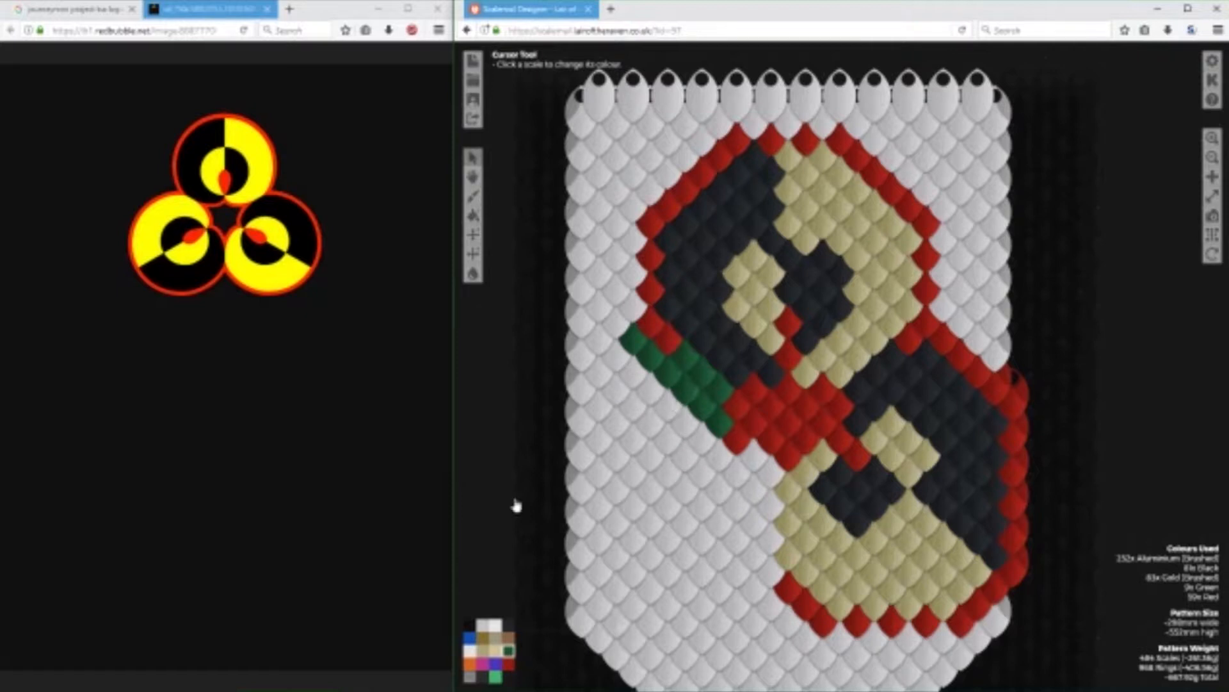
Trim two scales off the green band's upper-left end with Aluminium (Brushed) and place two spaced Green scales to its left.
click(490, 625)
click(632, 341)
click(509, 650)
right_click(684, 364)
click(646, 420)
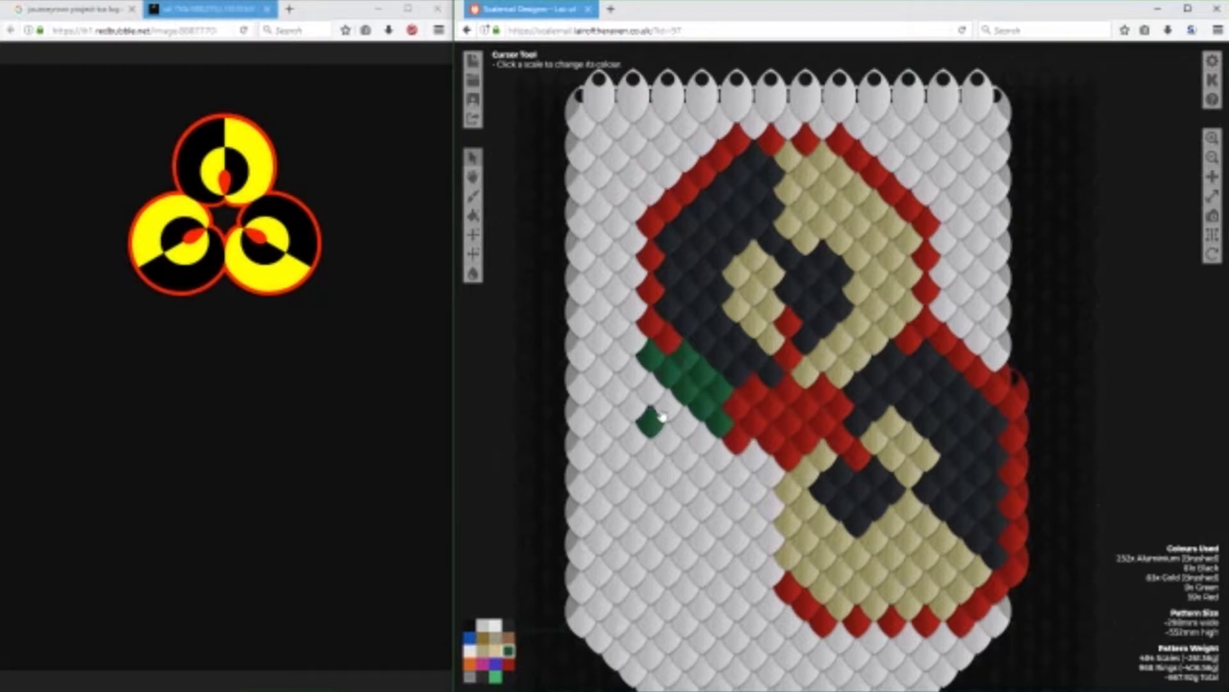
click(599, 372)
click(632, 372)
click(649, 421)
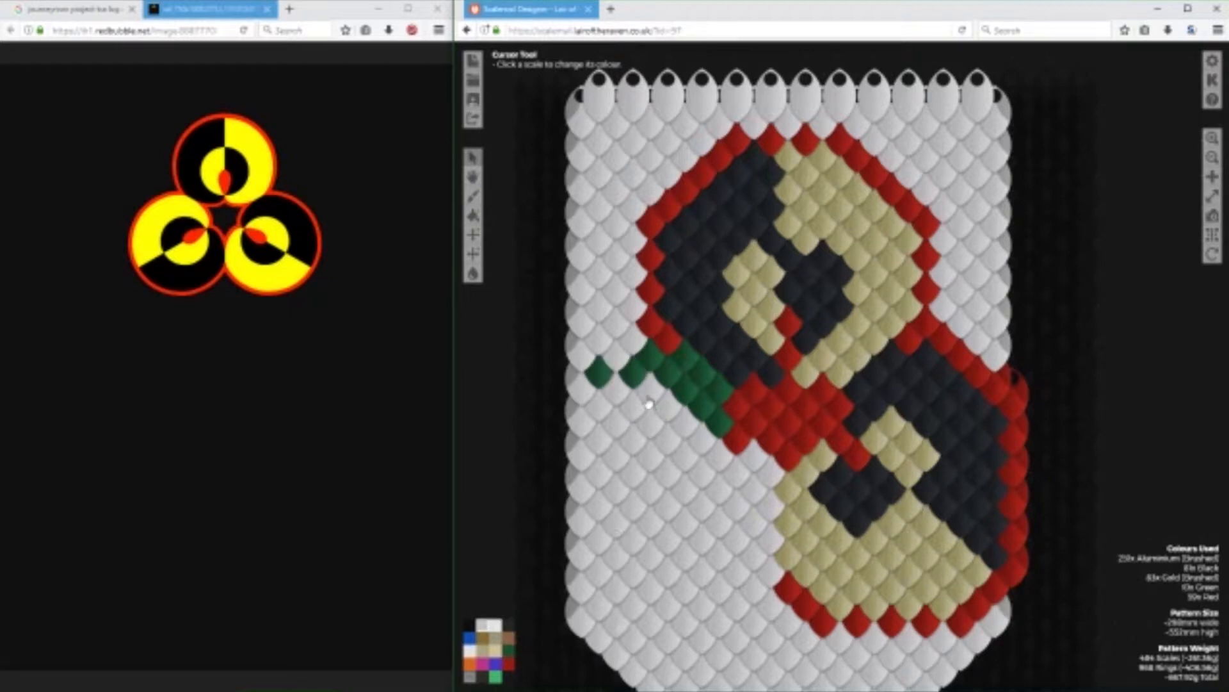
click(653, 358)
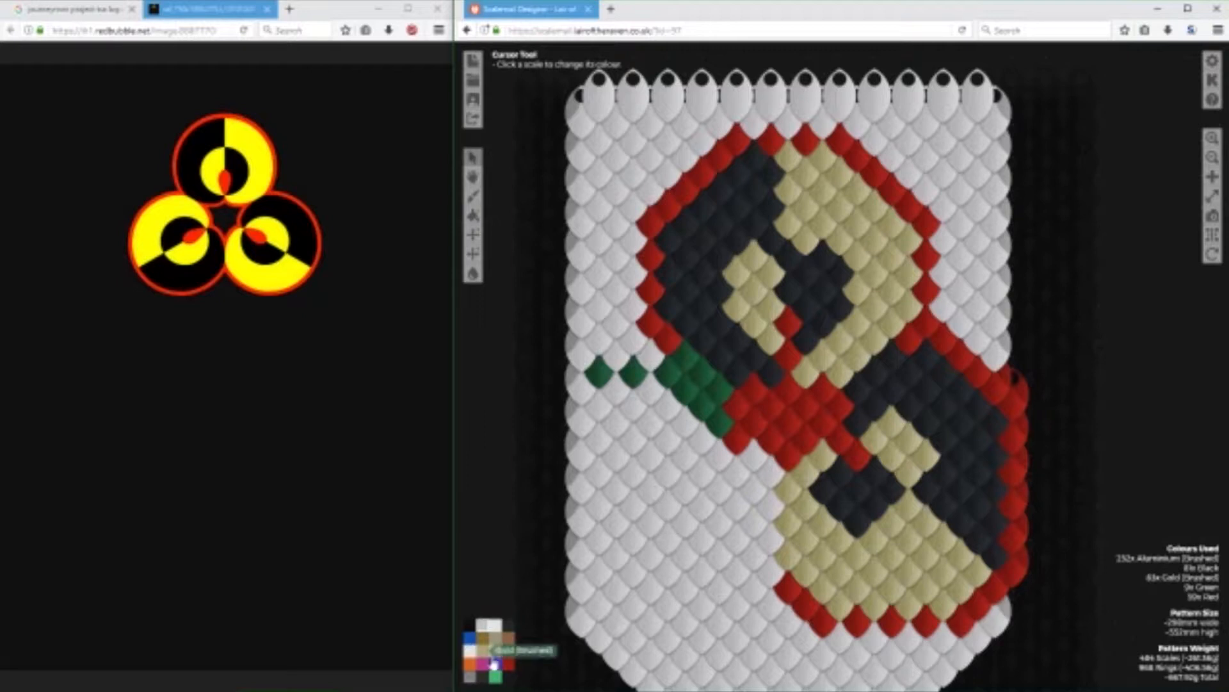
Continue the green guide down the banner's left edge and turn it into a short diagonal toward the lower right.
click(507, 650)
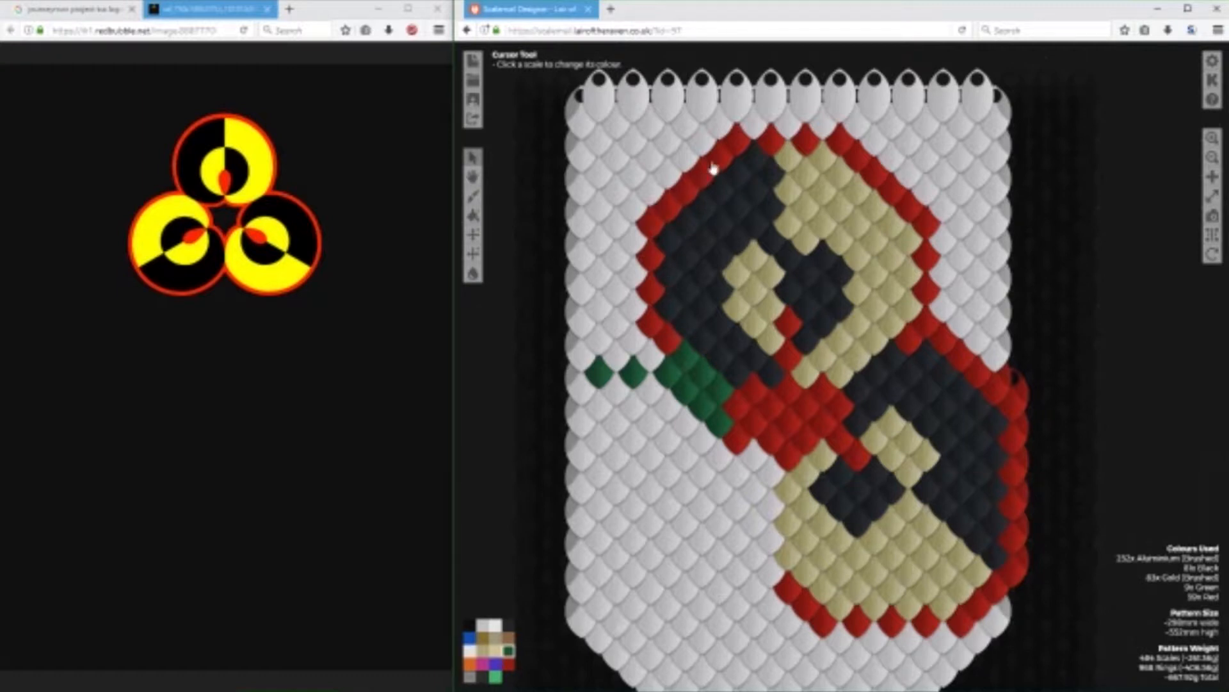
drag(585, 393, 584, 557)
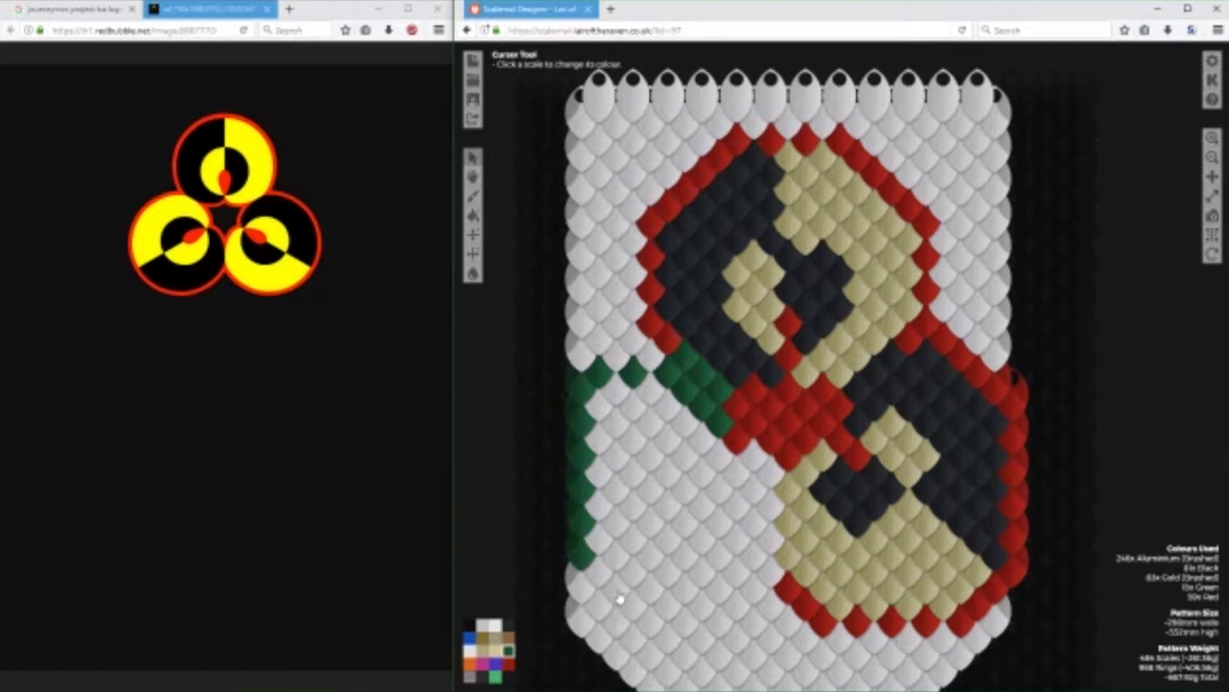
drag(598, 552, 640, 586)
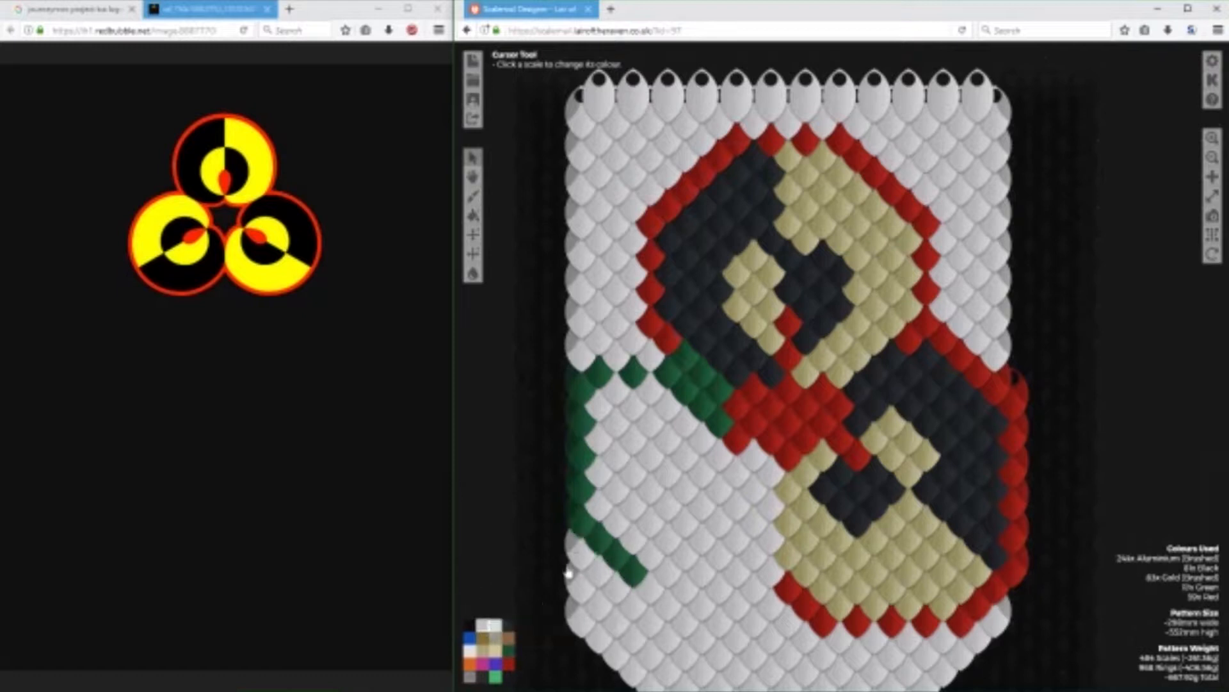
Mark the third circle's right side with a column of four Purple scales along the left edge of the lower-right circle's gold half.
click(509, 651)
click(496, 664)
click(770, 472)
click(770, 506)
click(770, 539)
click(771, 572)
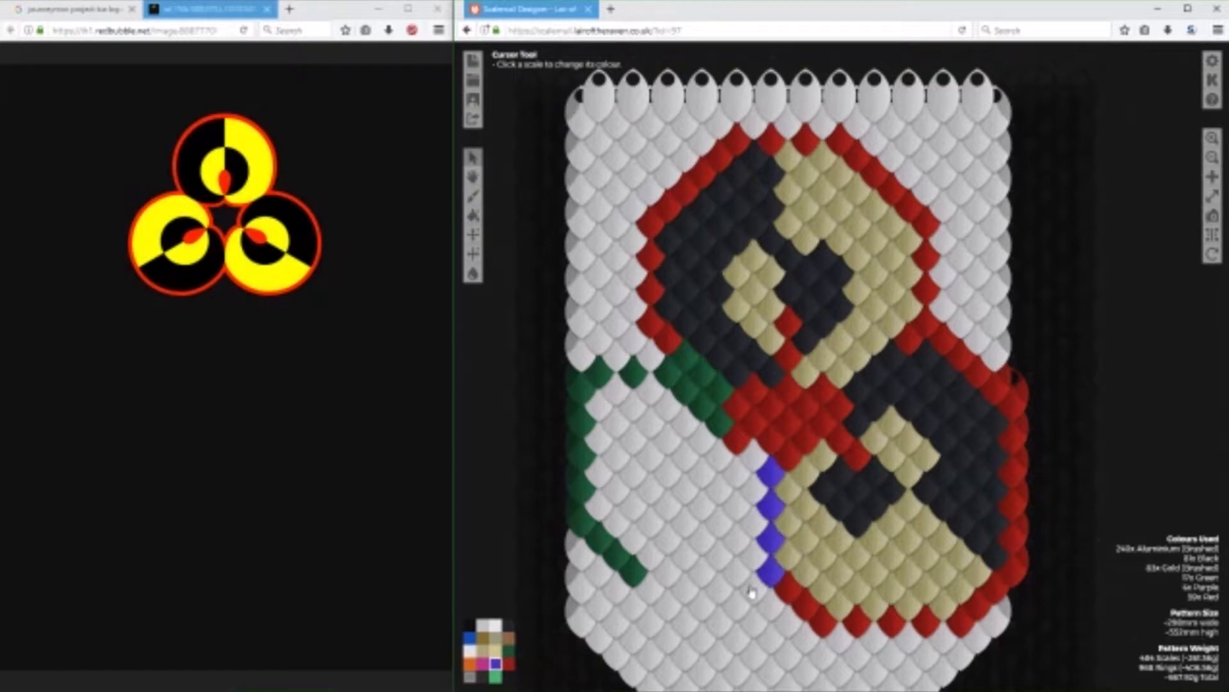
Extend the Purple column with two scales diagonally toward the lower left and two up to the red junction.
click(753, 590)
click(736, 605)
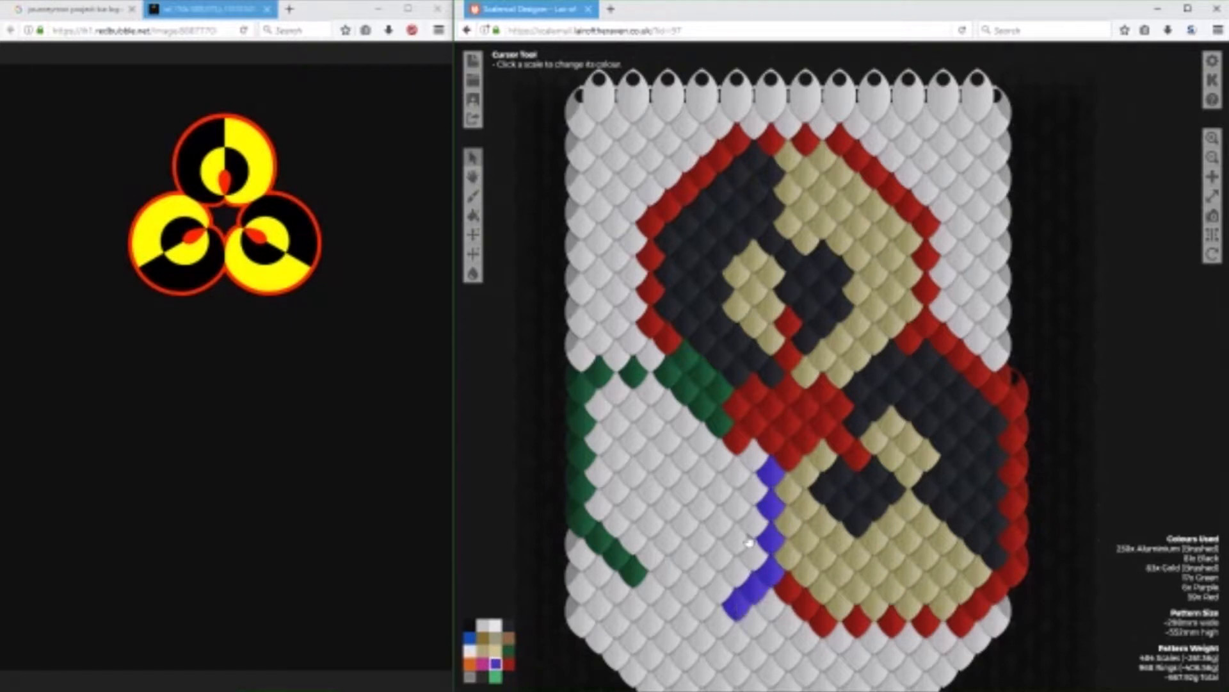
click(754, 461)
right_click(749, 463)
click(738, 453)
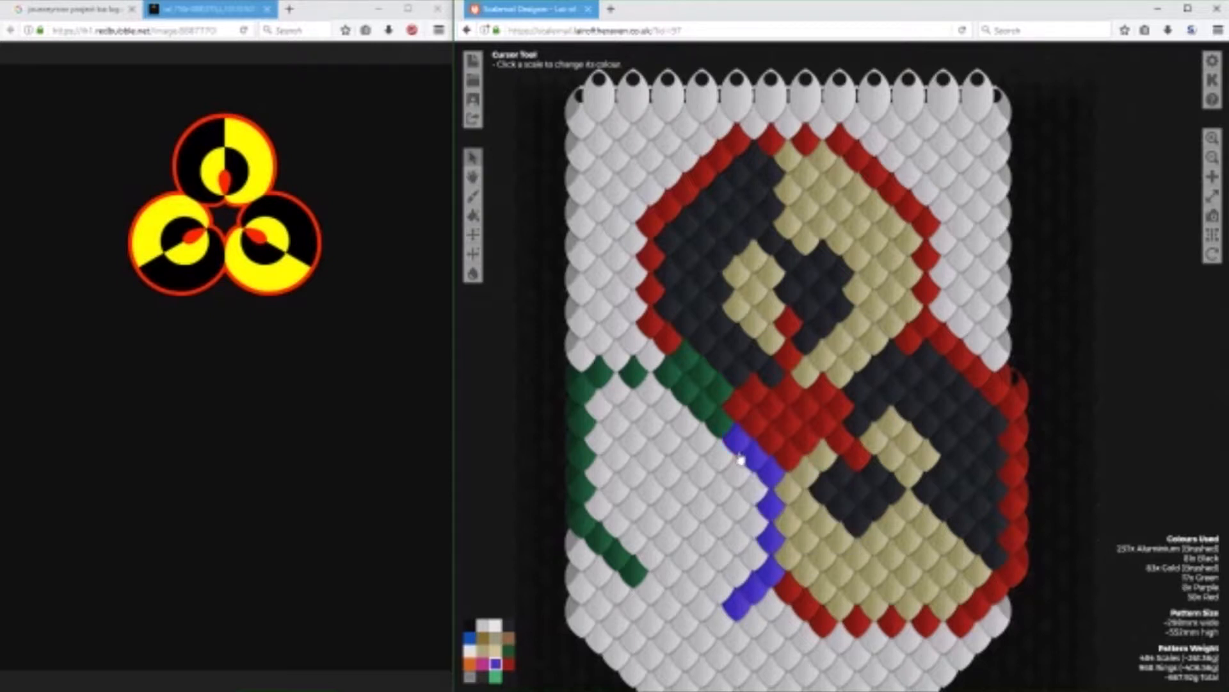
Place two Red scales diagonally down from the lower-left end of the red junction, replacing the topmost purple scale.
click(509, 663)
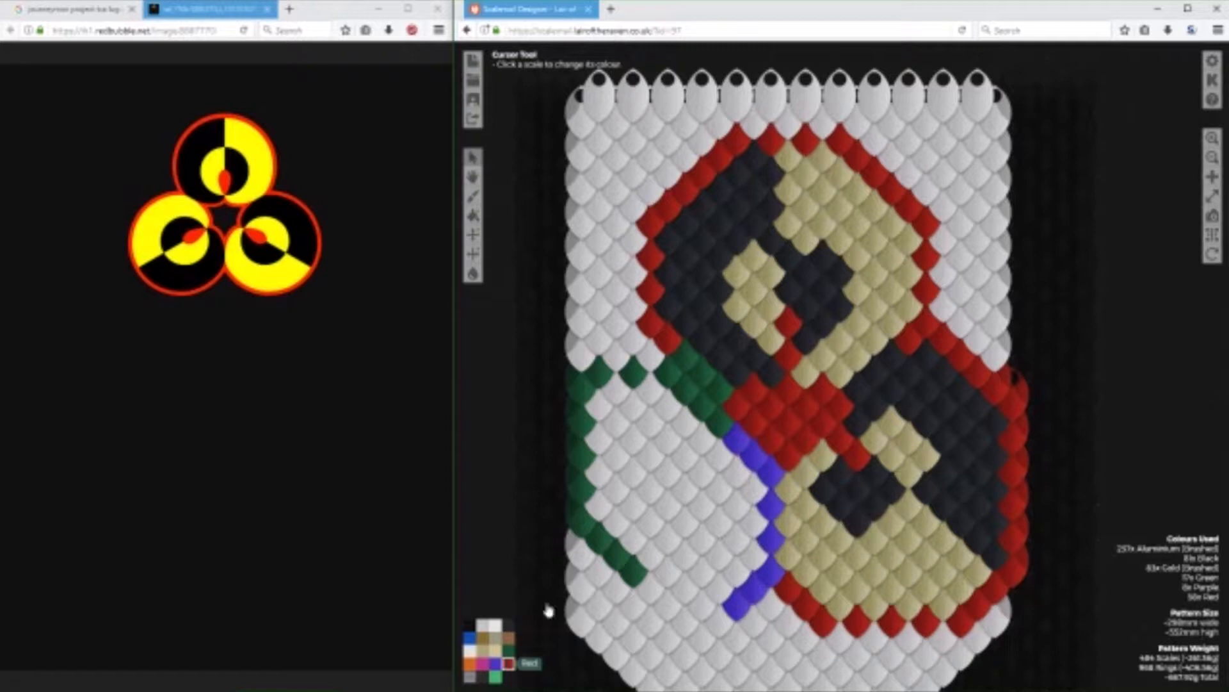
click(733, 450)
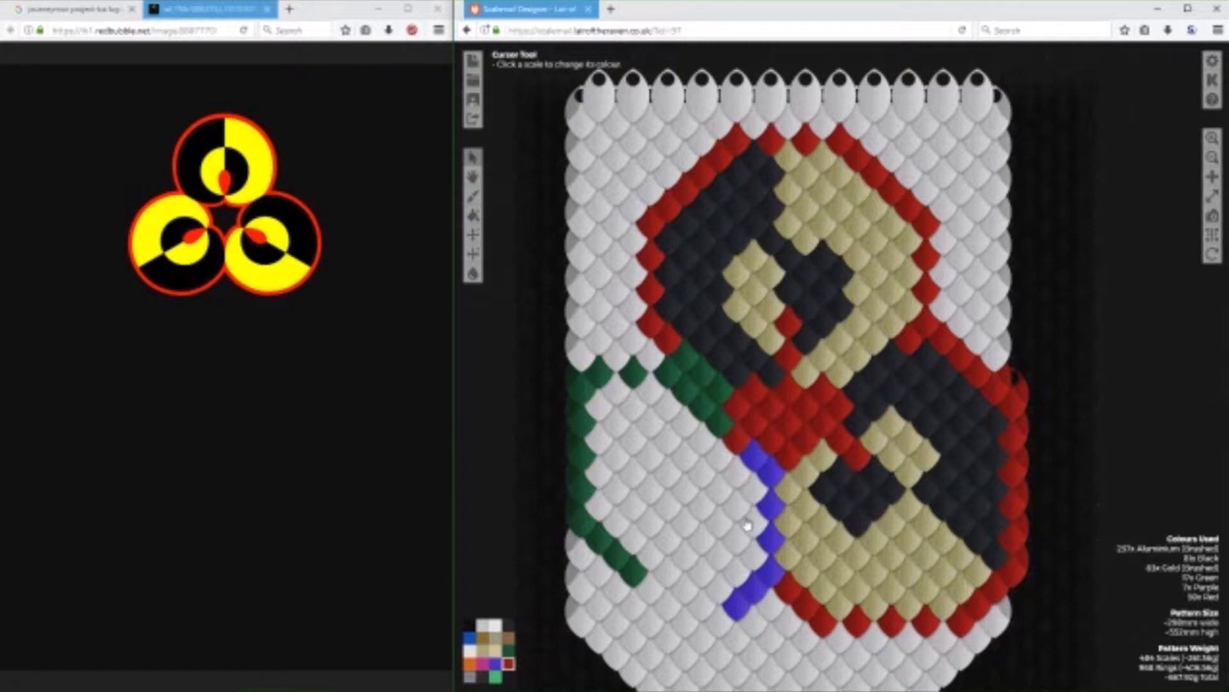
click(720, 458)
Build a block of six Green scales beneath the red tip, against the inner side of the purple column.
click(496, 665)
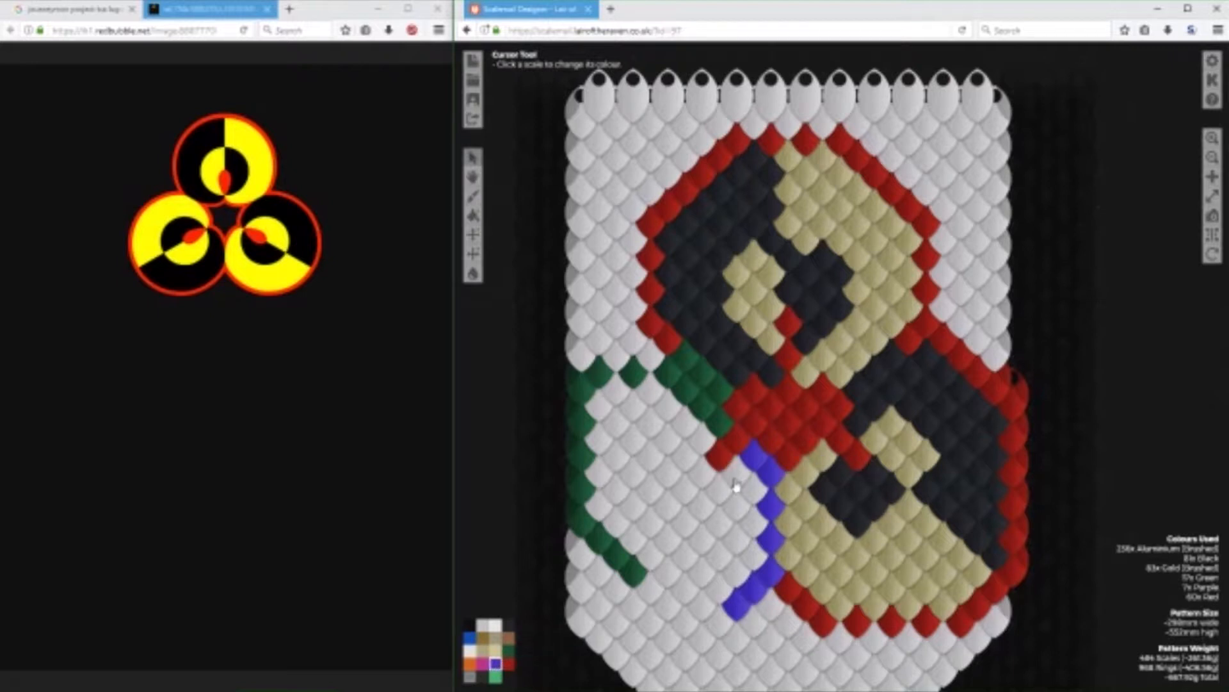
click(509, 651)
click(739, 477)
click(753, 492)
click(721, 494)
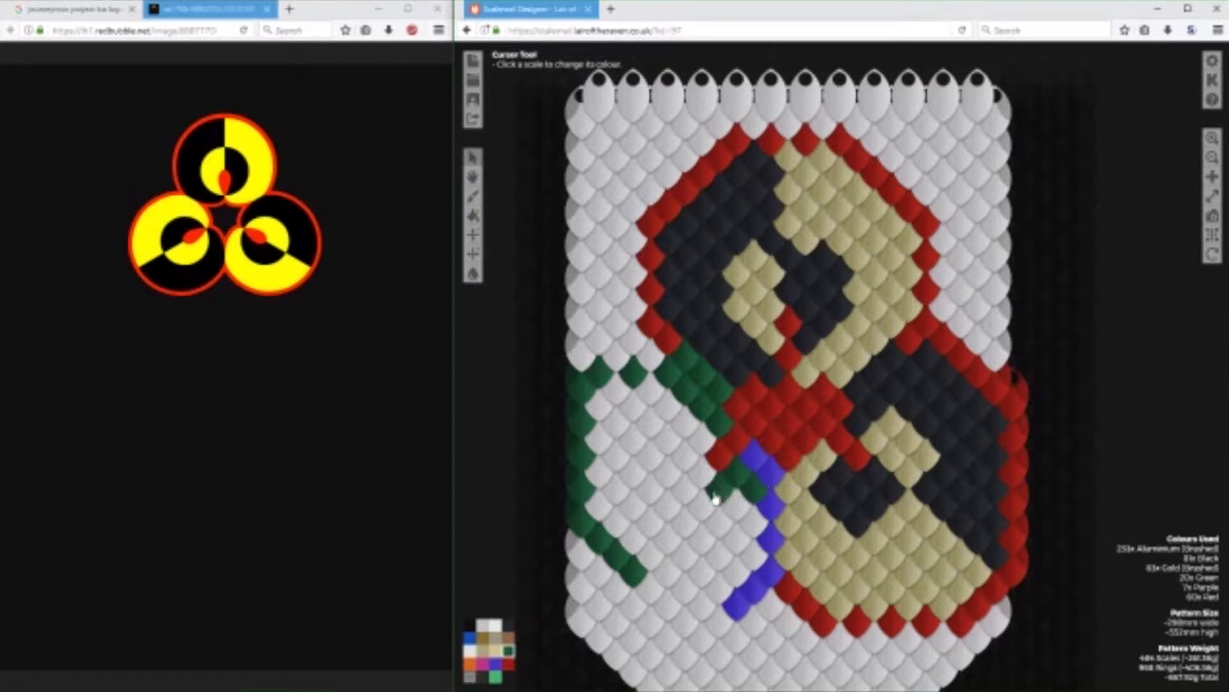
click(737, 505)
click(719, 520)
click(704, 505)
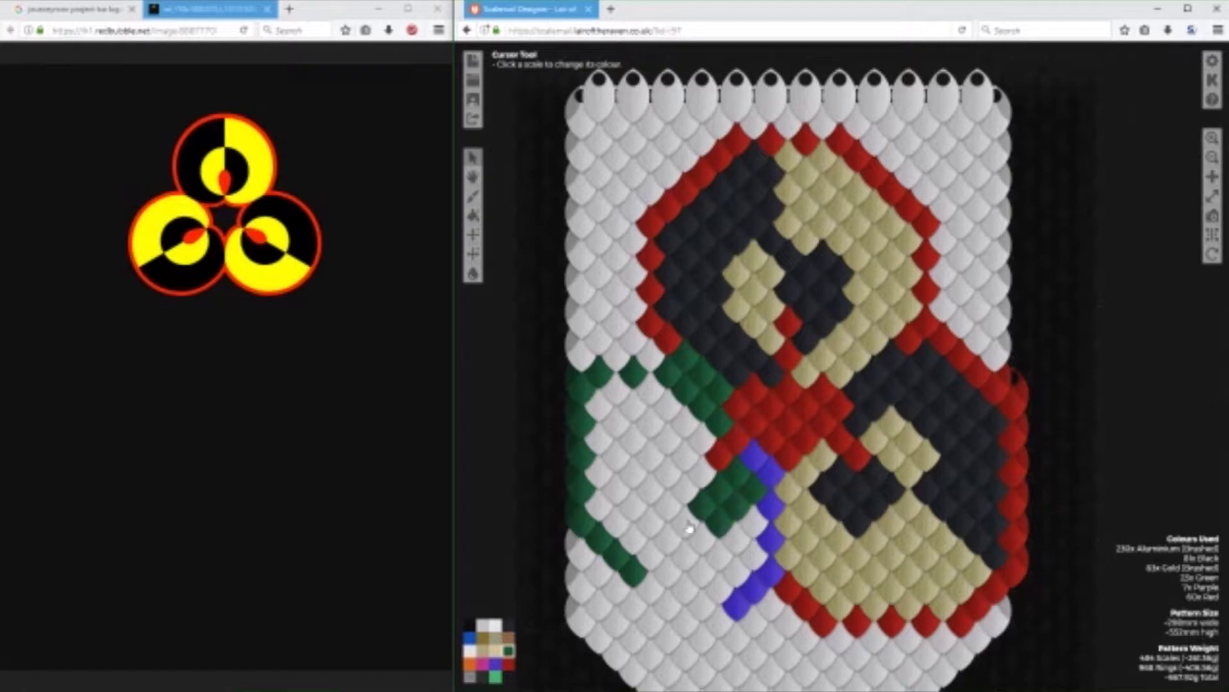
Fill a diamond of eight Purple scales to the left of the red tip, between it and the green band.
click(496, 665)
click(703, 474)
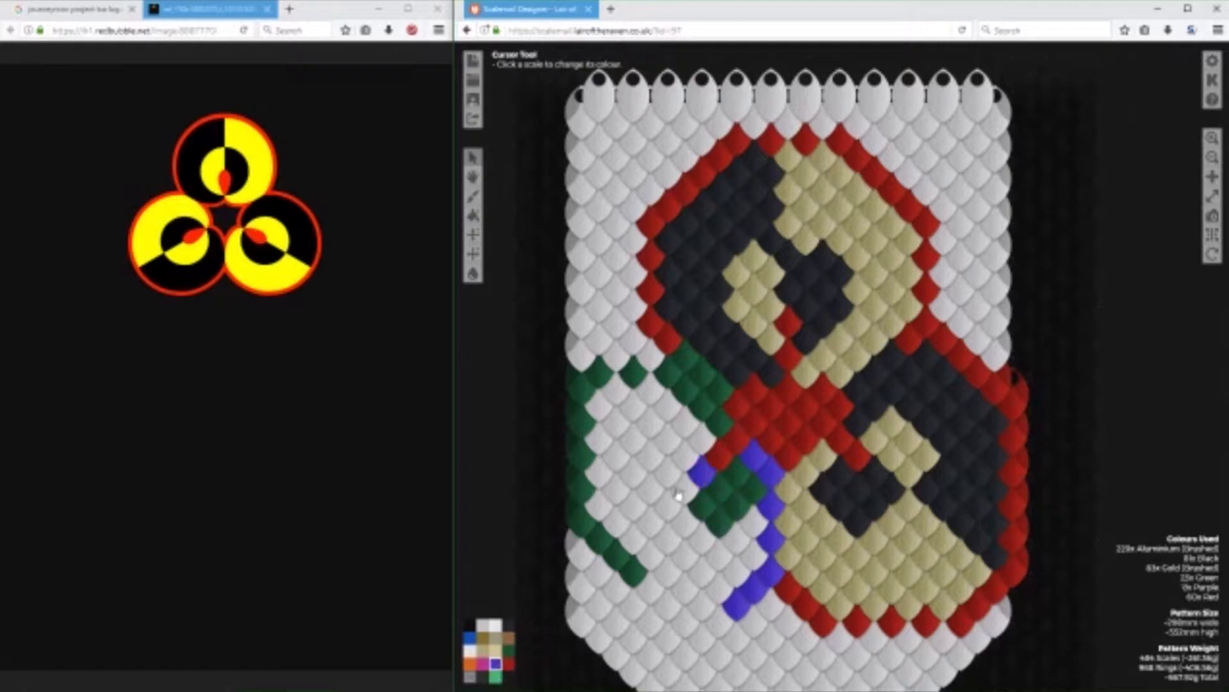
click(687, 490)
click(670, 475)
click(655, 459)
click(669, 439)
click(686, 423)
click(702, 439)
click(686, 455)
Wrap Green scales around the purple diamond's left side, from the upper green band down to the lower-left green diagonal.
click(509, 650)
click(670, 404)
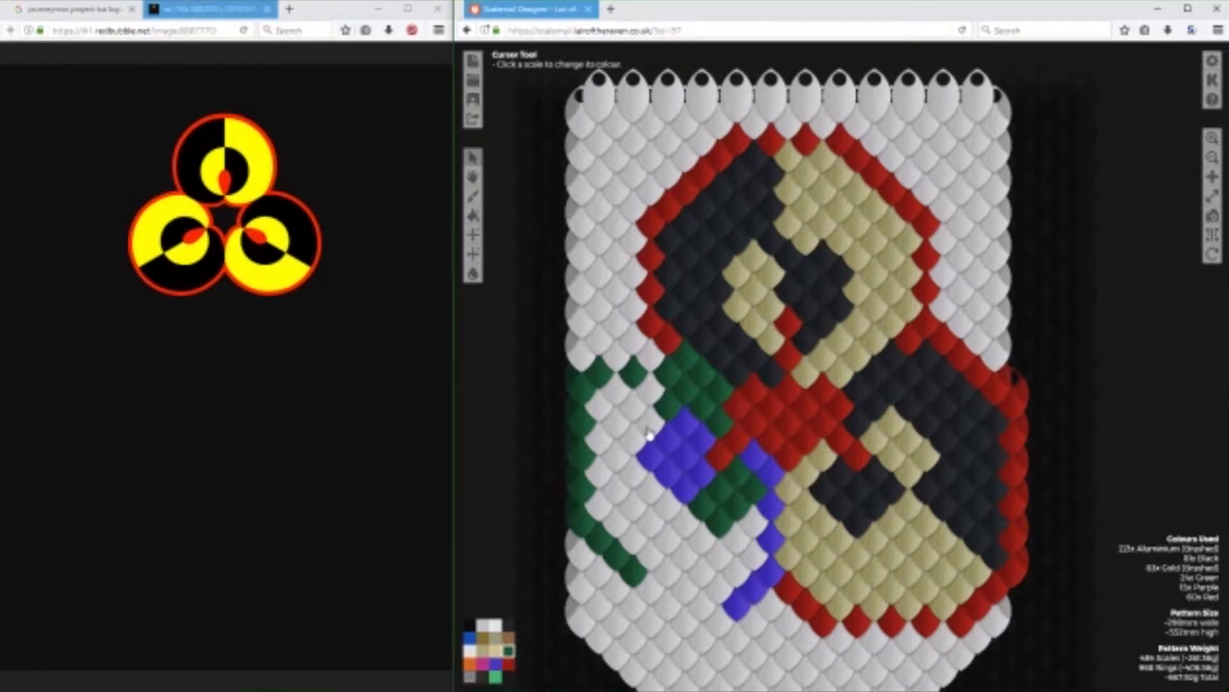
click(654, 421)
click(638, 437)
click(632, 453)
click(634, 473)
click(651, 490)
click(668, 506)
click(652, 528)
click(634, 541)
Fill the remaining Aluminium scales between the left-edge guide and the purple diamond with Green.
click(633, 508)
click(616, 523)
click(601, 508)
click(616, 490)
click(601, 473)
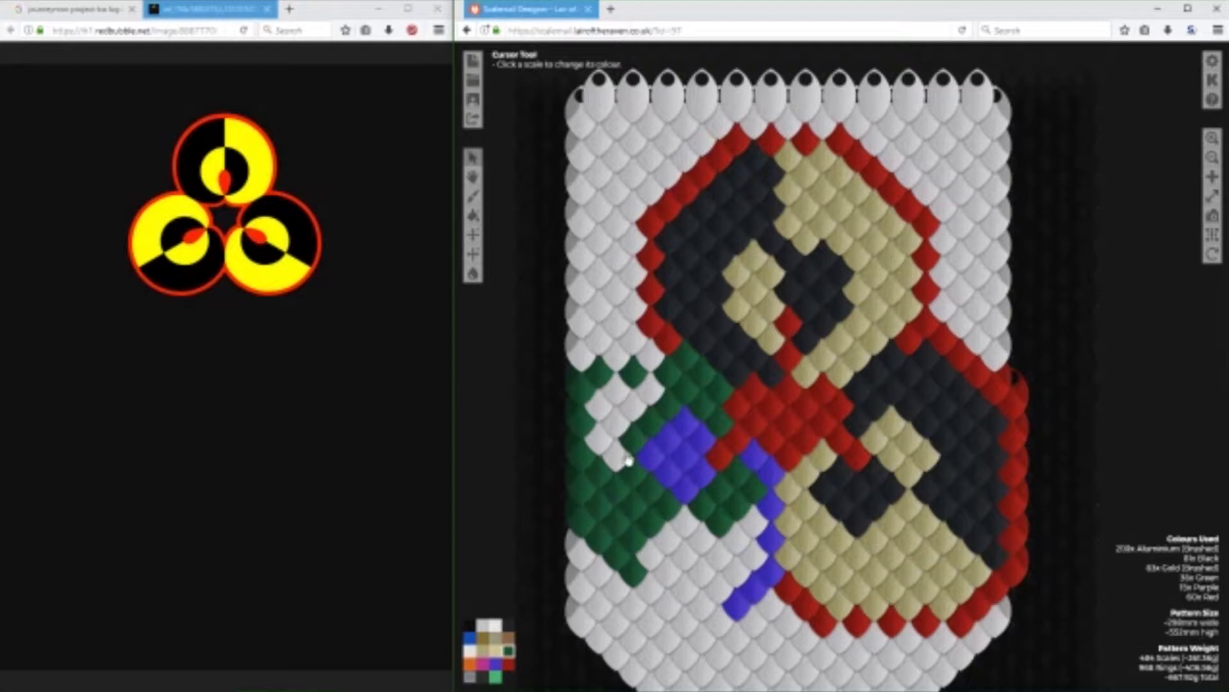
click(616, 456)
click(608, 426)
click(593, 406)
click(613, 390)
click(634, 404)
click(650, 387)
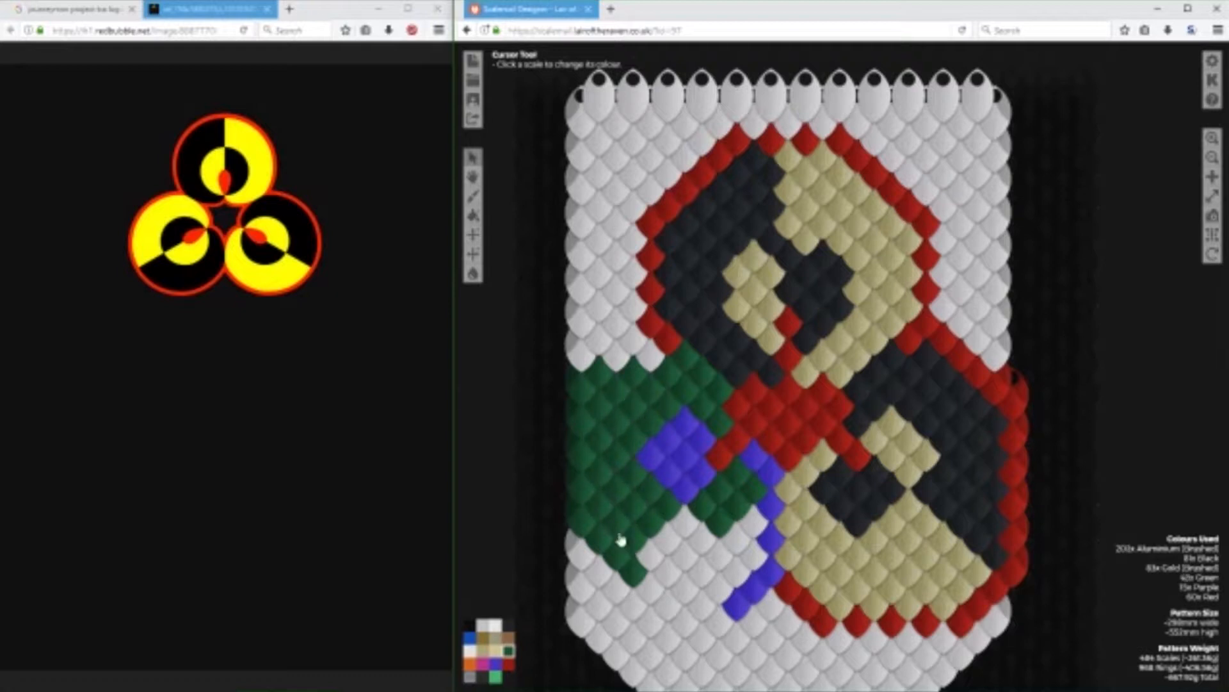
Close the third circle's lower edge with a Purple diagonal and two spaced Purple scales, and outline it underneath with Red.
click(496, 663)
drag(570, 541, 627, 612)
click(630, 611)
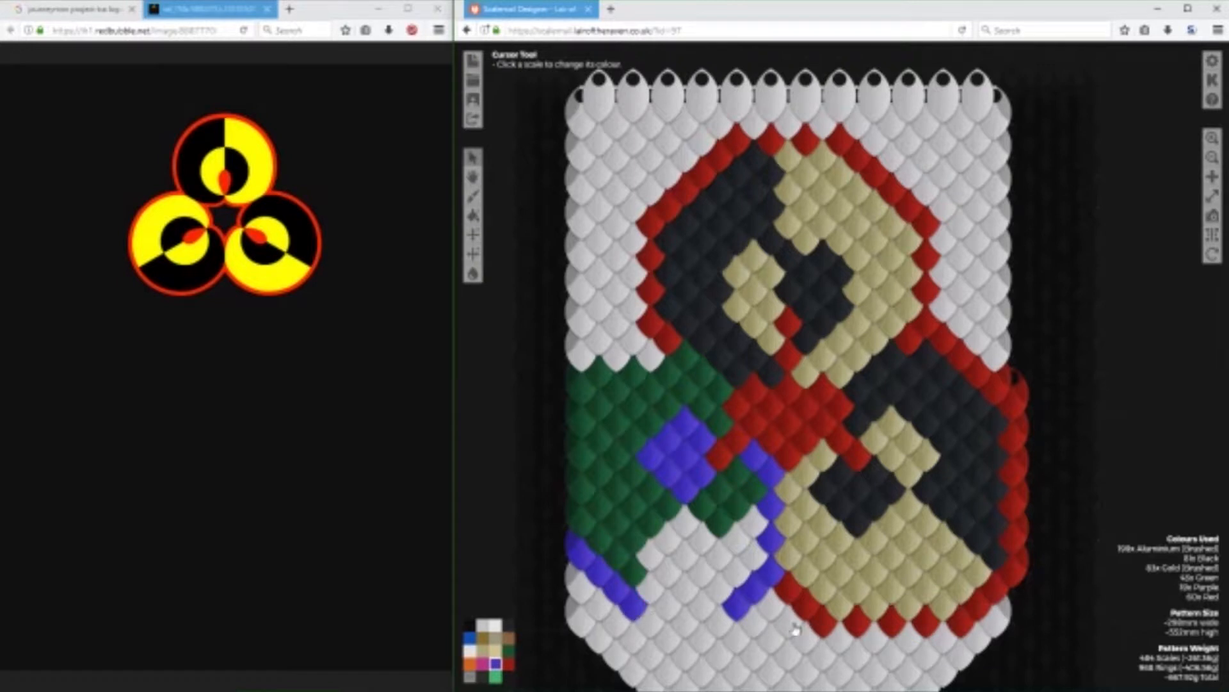
click(700, 604)
click(666, 604)
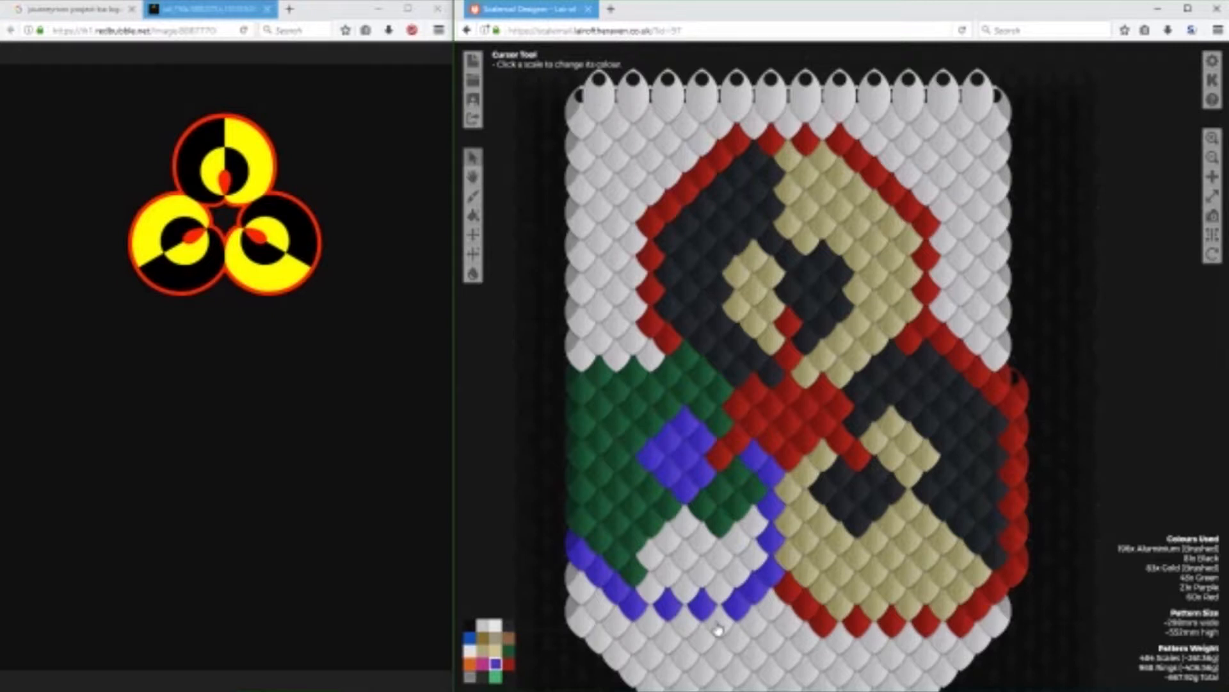
click(510, 664)
mouse_move(771, 611)
mouse_down()
mouse_move(727, 631)
mouse_move(662, 633)
mouse_move(556, 595)
mouse_up()
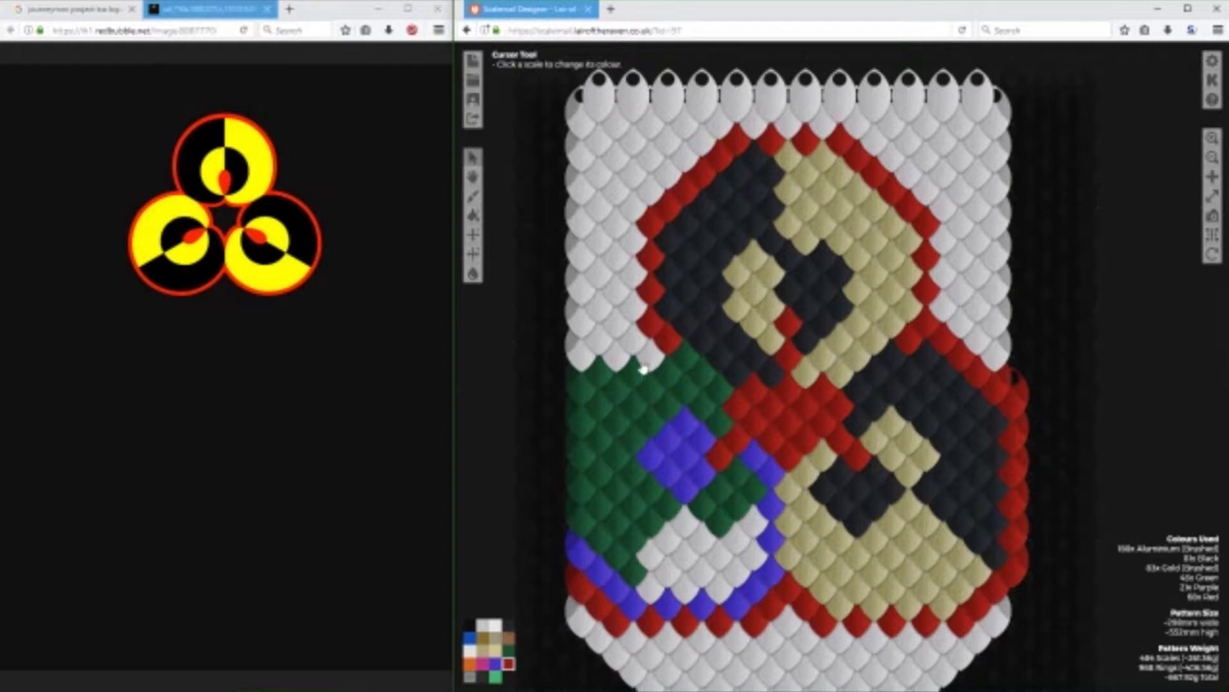
Trim the green area's upper-left corner with Aluminium (Brushed) and run a Red diagonal from the upper circle's outline to the left edge.
click(483, 627)
click(600, 374)
click(581, 390)
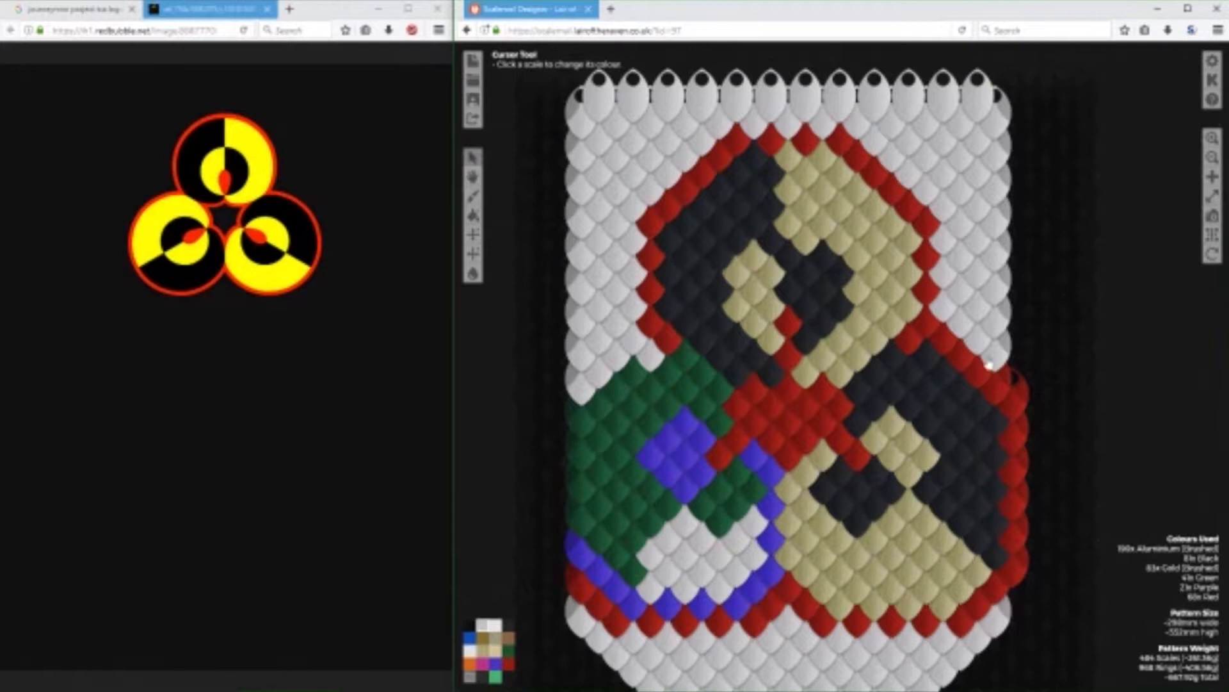
click(508, 663)
click(648, 362)
right_click(658, 363)
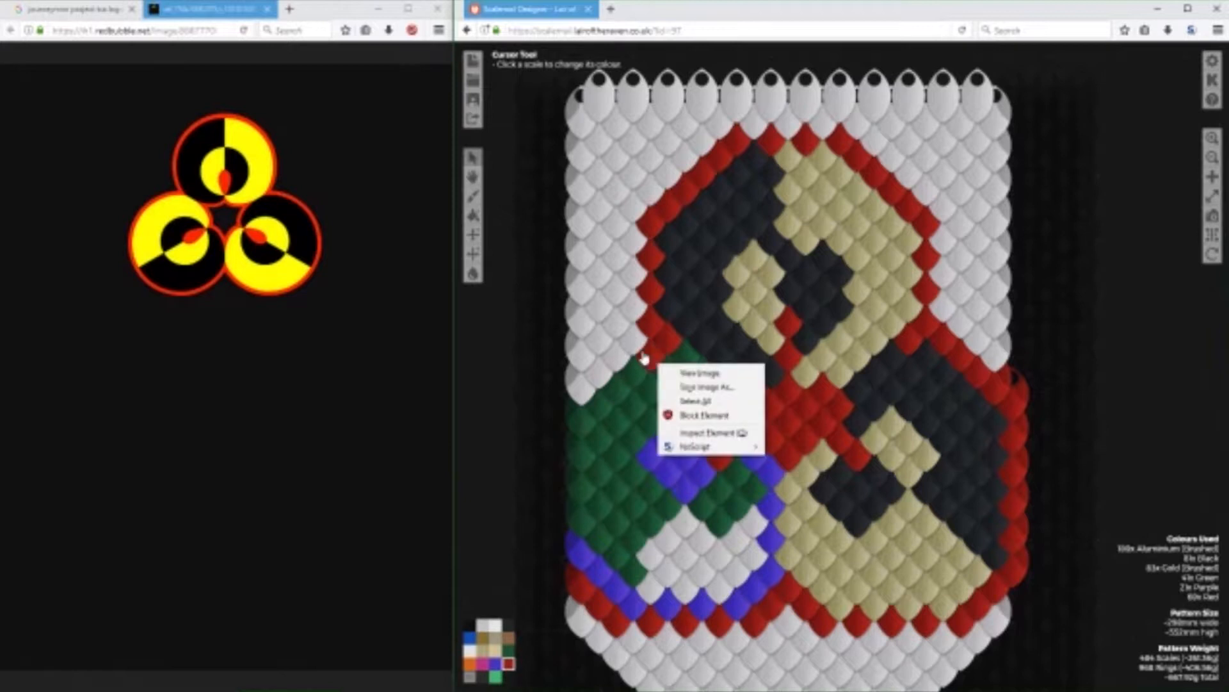
mouse_move(634, 356)
mouse_down()
mouse_move(620, 353)
mouse_move(582, 404)
mouse_up()
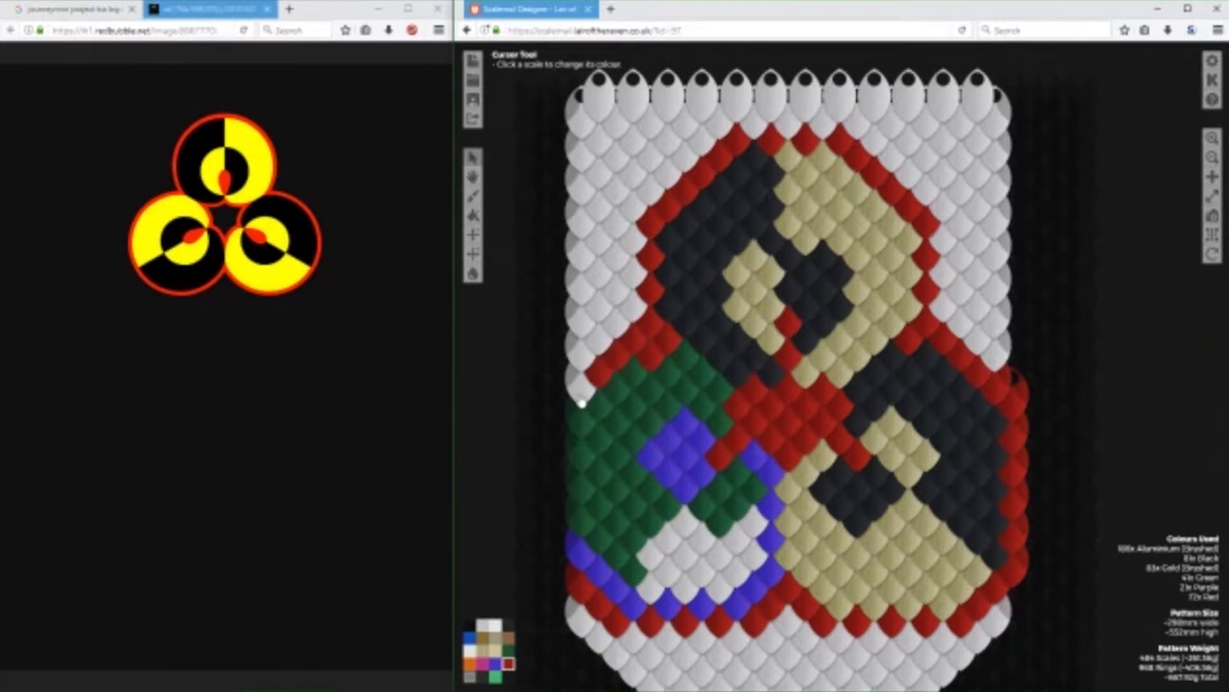
click(575, 399)
Add a Green scale inside the outline's upper corner and a Red column outside the banner's left edge down to the bottom outline.
click(509, 650)
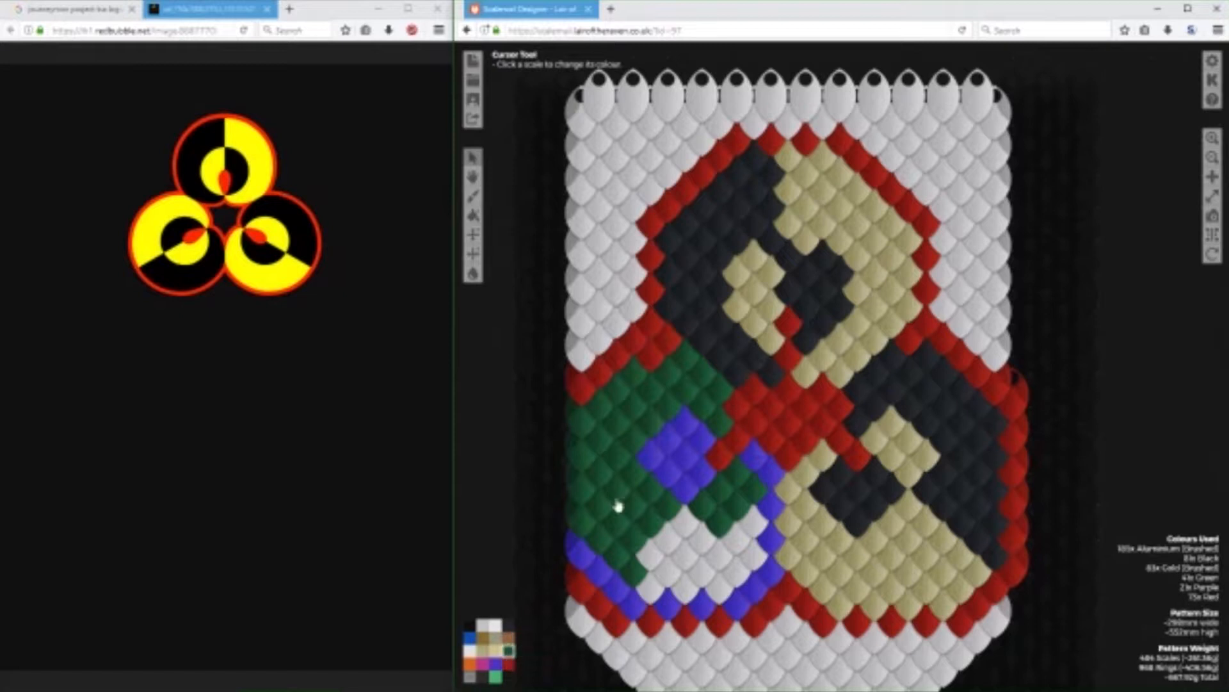
click(661, 359)
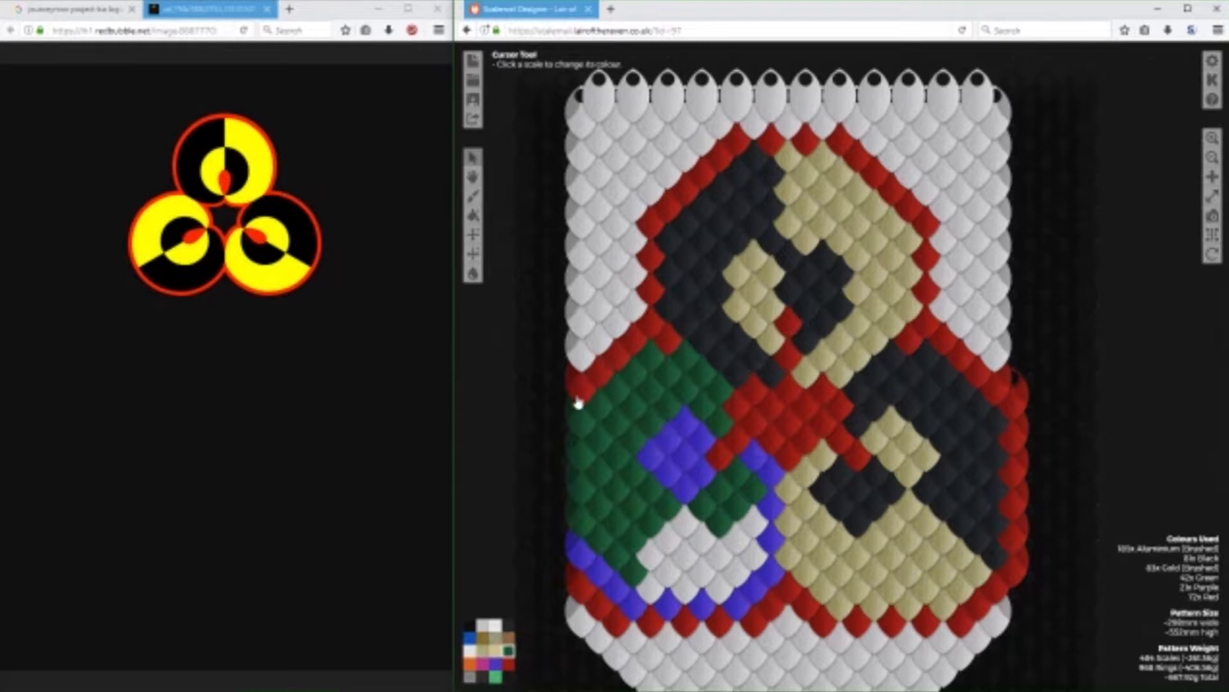
click(508, 664)
click(569, 411)
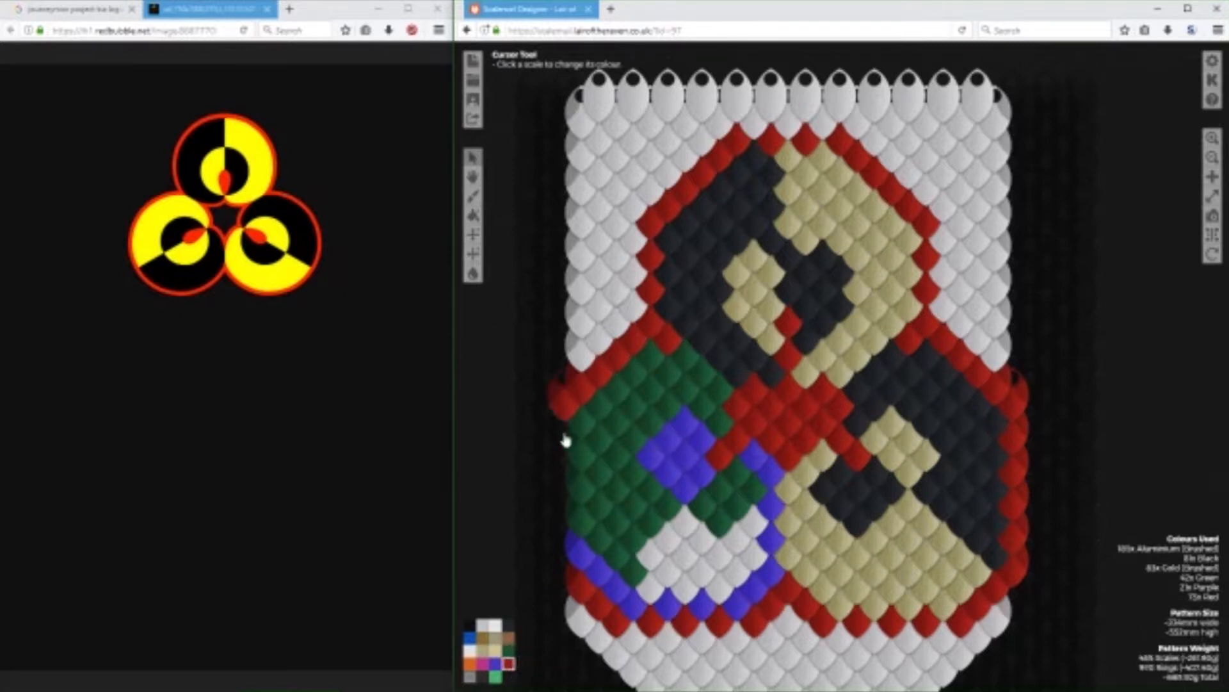
drag(565, 439, 568, 578)
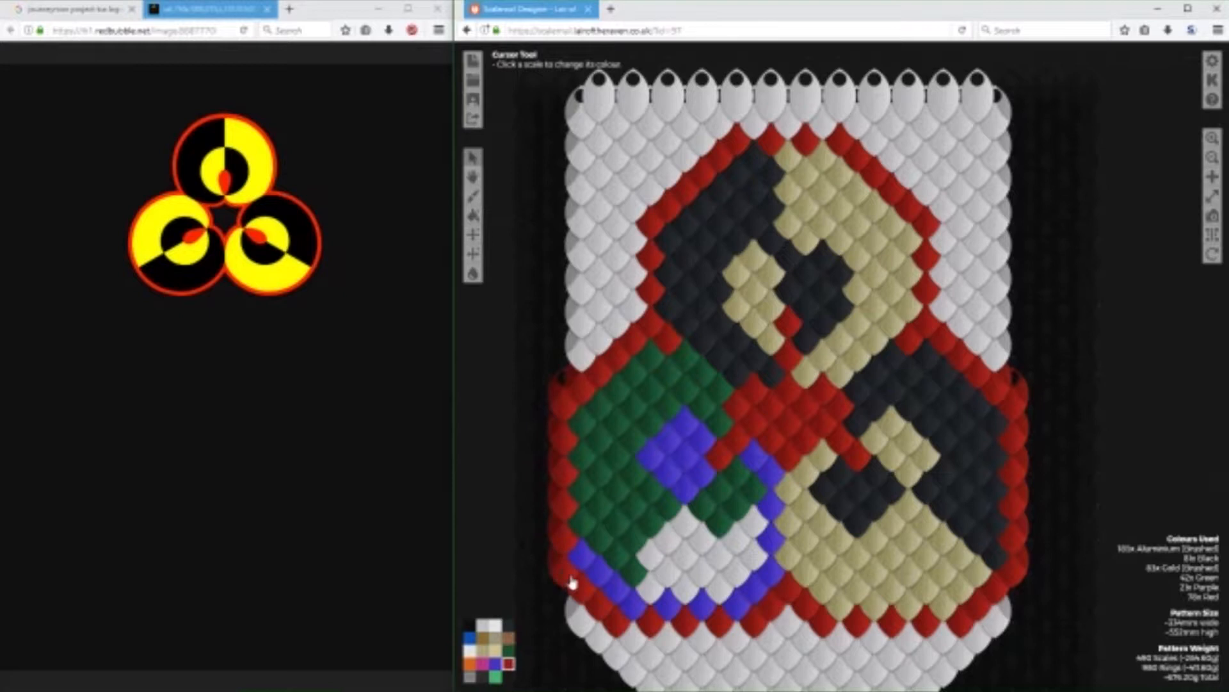
Fill the third circle's remaining Aluminium area with Purple and straighten the diagonal boundary between its Green and Purple halves.
click(495, 663)
mouse_move(684, 520)
mouse_down()
mouse_move(652, 568)
mouse_move(678, 558)
mouse_move(655, 595)
mouse_move(695, 588)
mouse_move(704, 557)
mouse_move(705, 568)
mouse_move(725, 562)
mouse_move(722, 590)
mouse_move(742, 548)
mouse_up()
click(509, 651)
drag(598, 577, 582, 558)
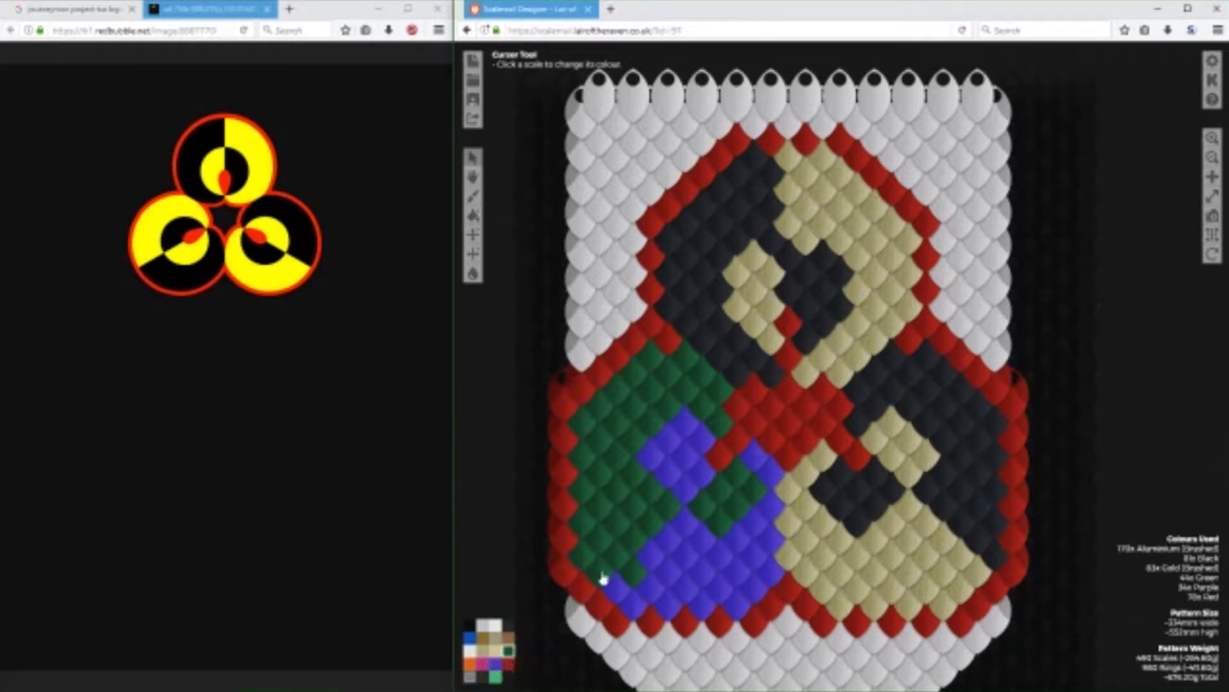
click(508, 662)
click(495, 662)
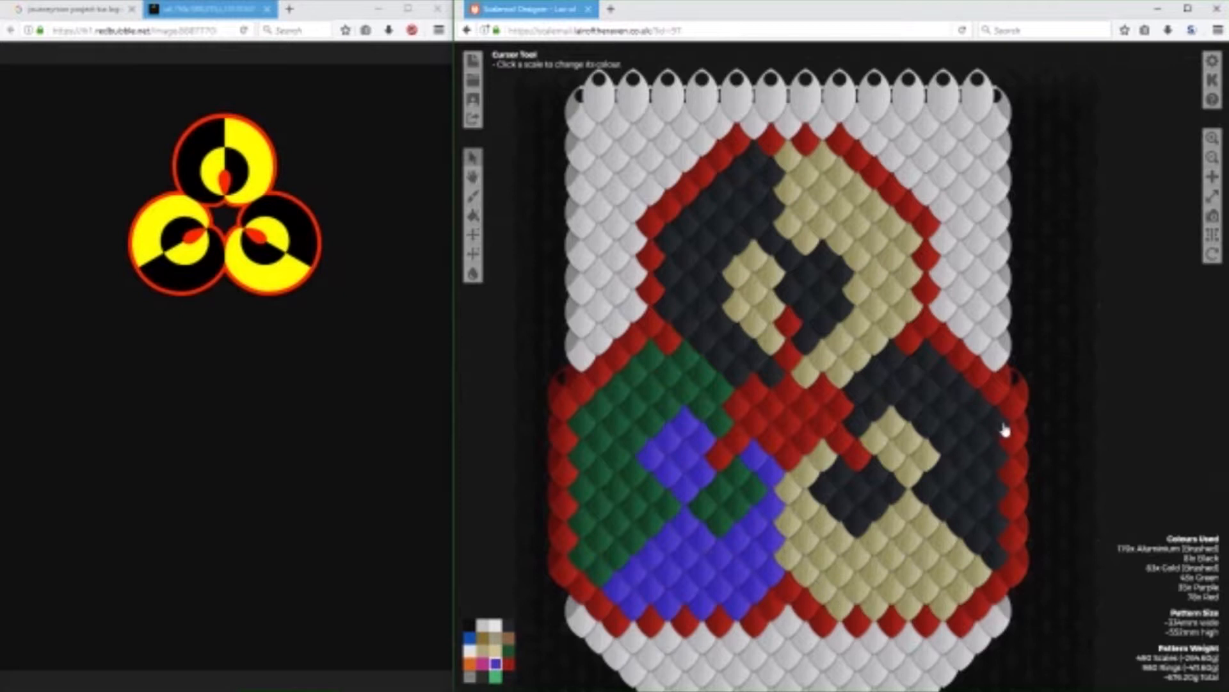
Add single Red scales inside the two lower circles' outlines, at each inner upper corner and along each outer side.
click(509, 663)
click(930, 349)
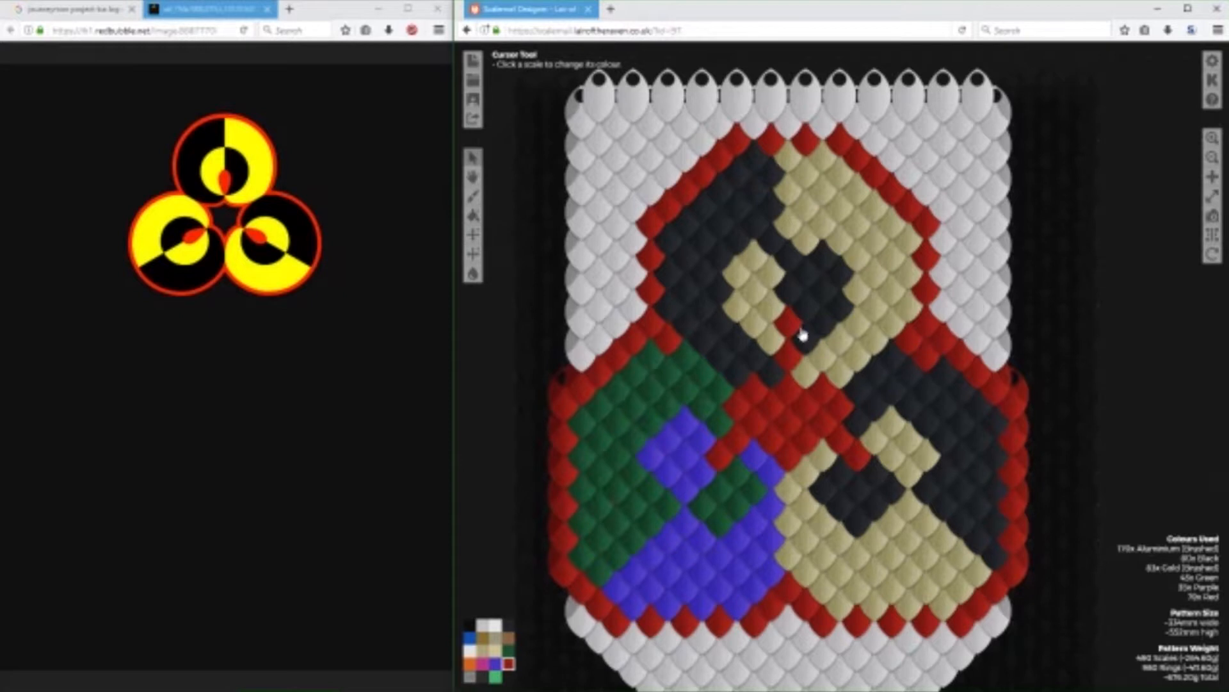
click(652, 359)
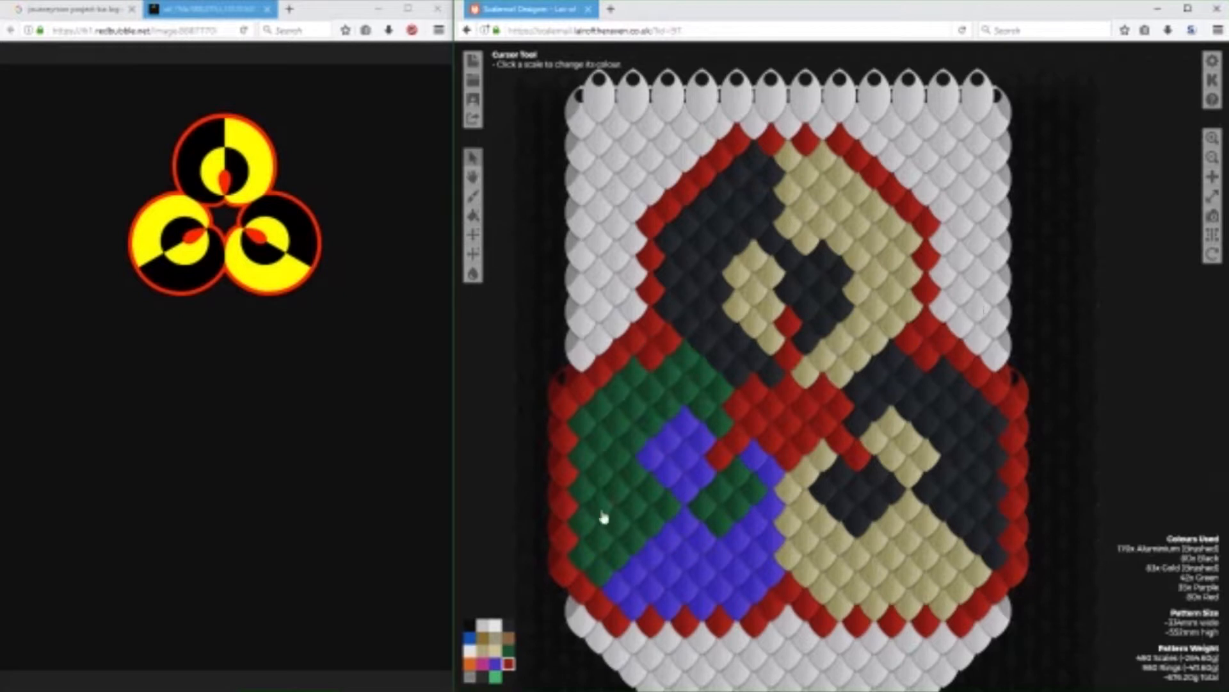
click(580, 425)
click(983, 417)
Restore the lower-right circle's upper corner scale to Black, and recolour the lower-left circle's Purple scales Black and Green scales Gold (Brushed).
click(508, 625)
click(929, 357)
mouse_move(760, 463)
mouse_down()
mouse_move(768, 571)
mouse_move(757, 563)
mouse_move(741, 605)
mouse_move(735, 568)
mouse_move(702, 583)
mouse_move(684, 533)
mouse_move(626, 593)
mouse_move(664, 598)
mouse_move(680, 569)
mouse_move(692, 455)
mouse_move(664, 455)
mouse_move(672, 551)
mouse_up()
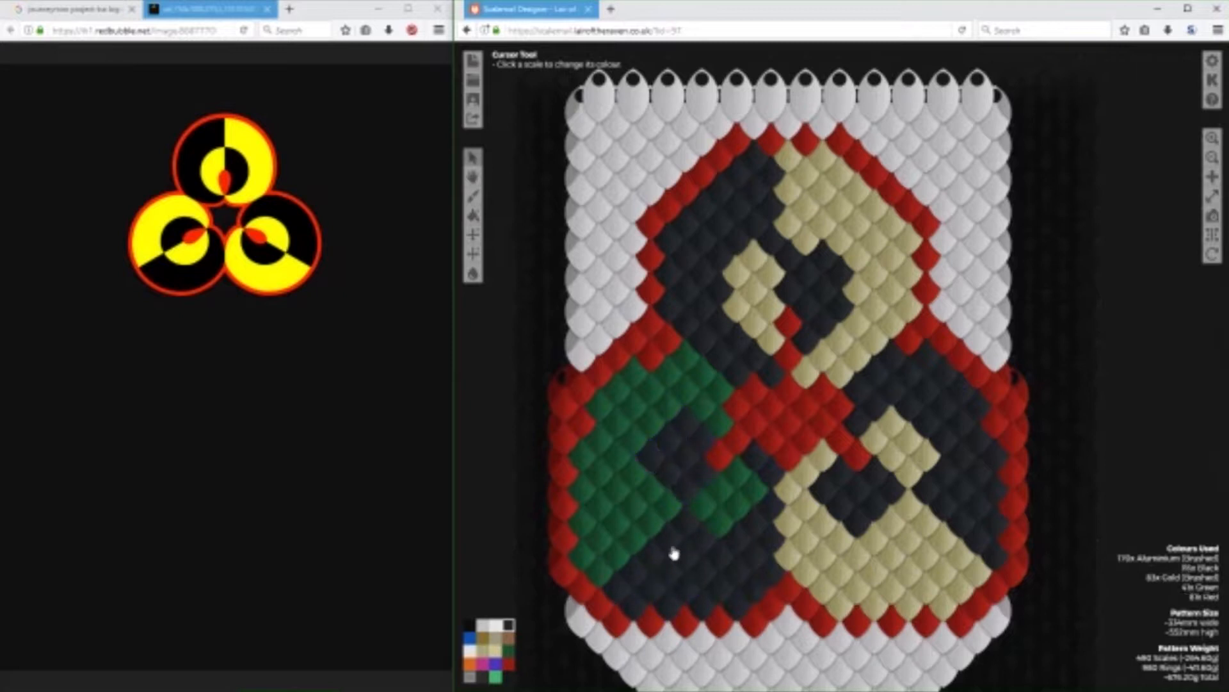
mouse_move(744, 499)
mouse_down()
mouse_move(715, 524)
mouse_move(706, 381)
mouse_move(687, 361)
mouse_move(676, 398)
mouse_move(639, 380)
mouse_move(608, 406)
mouse_move(639, 427)
mouse_move(632, 443)
mouse_move(603, 418)
mouse_move(590, 508)
mouse_move(635, 484)
mouse_move(658, 508)
mouse_move(647, 525)
mouse_move(629, 514)
mouse_move(627, 545)
mouse_move(598, 514)
mouse_move(588, 542)
mouse_move(610, 557)
mouse_move(602, 575)
mouse_move(579, 564)
mouse_up()
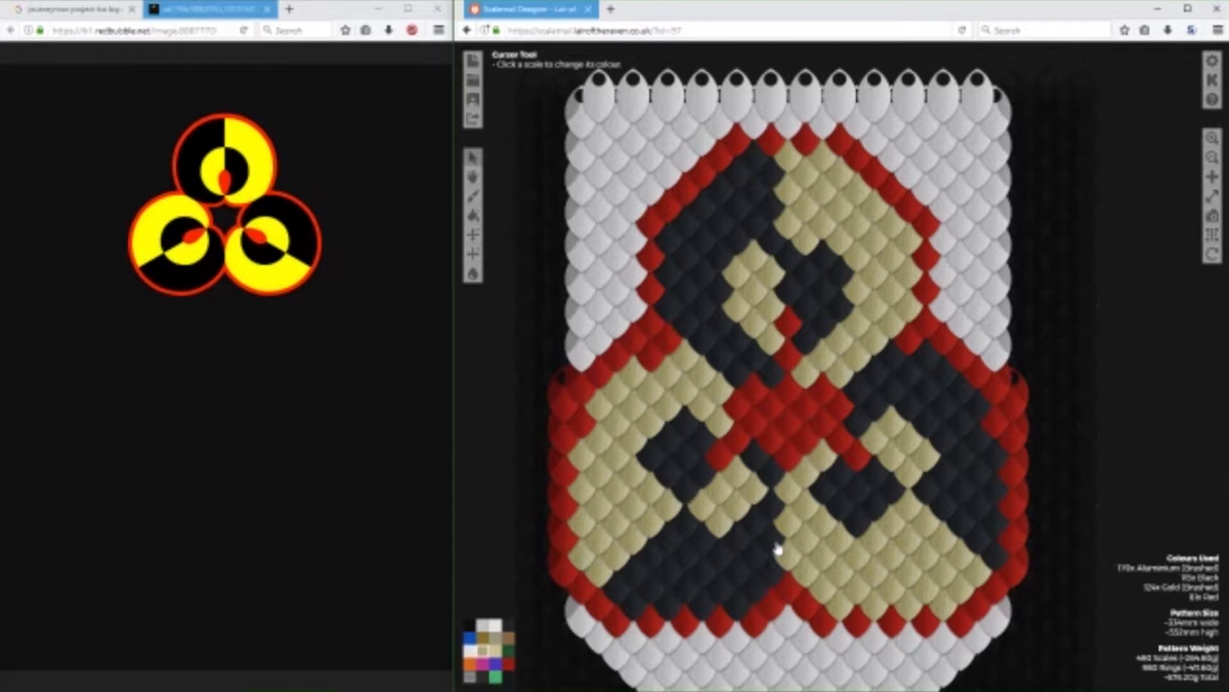
Recolour three scales in the middle of the Red centre between the circles to Aluminium (Brushed).
click(508, 624)
click(490, 625)
click(787, 422)
click(805, 405)
click(771, 405)
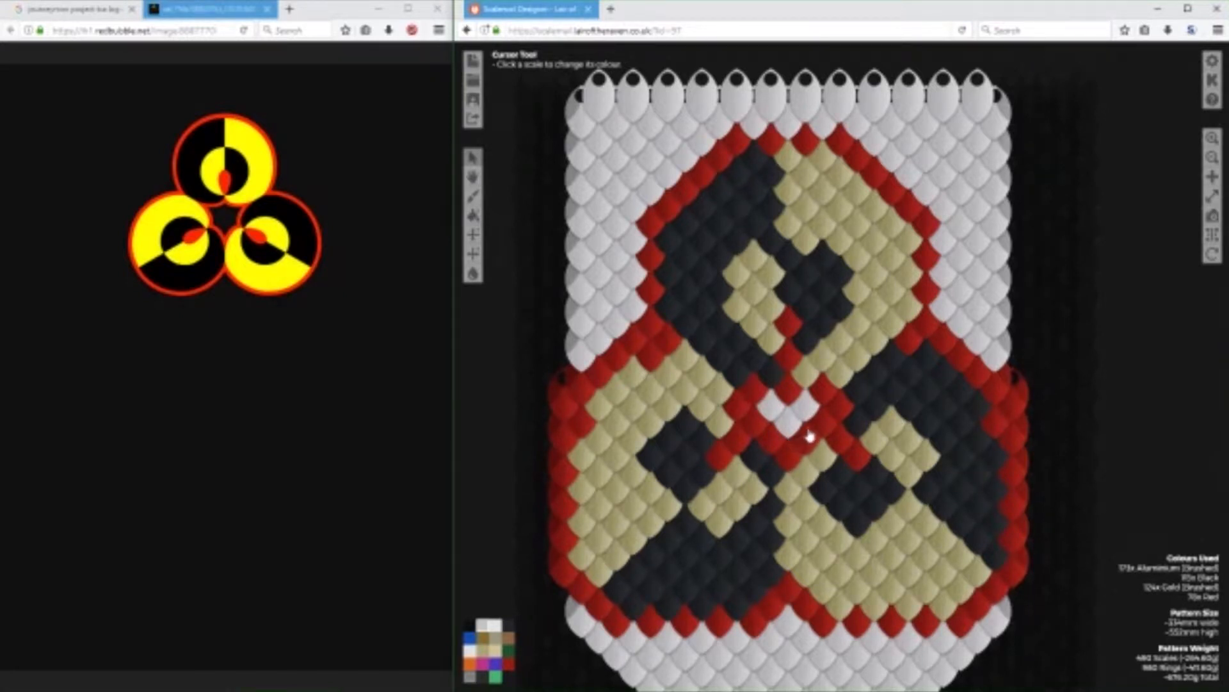
Recolour the leftmost Black scale of the lower-left circle's inner shape to Gold (Brushed).
scroll(1068, 420, down, 4)
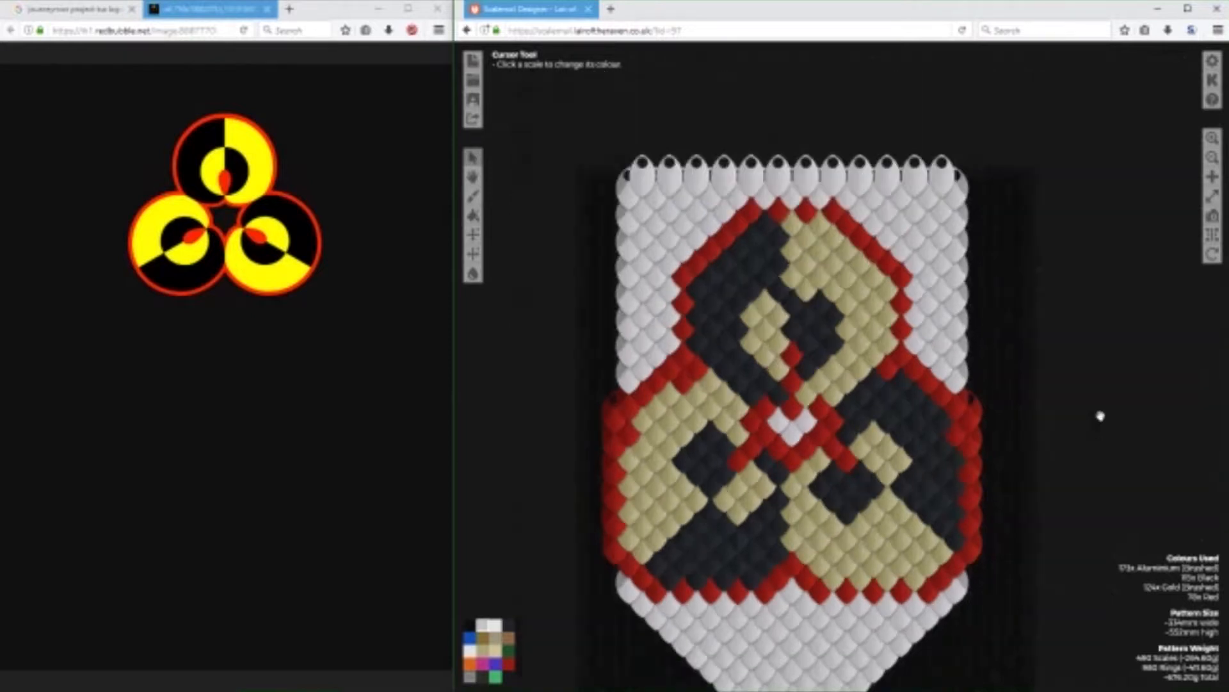
scroll(1048, 405, down, 2)
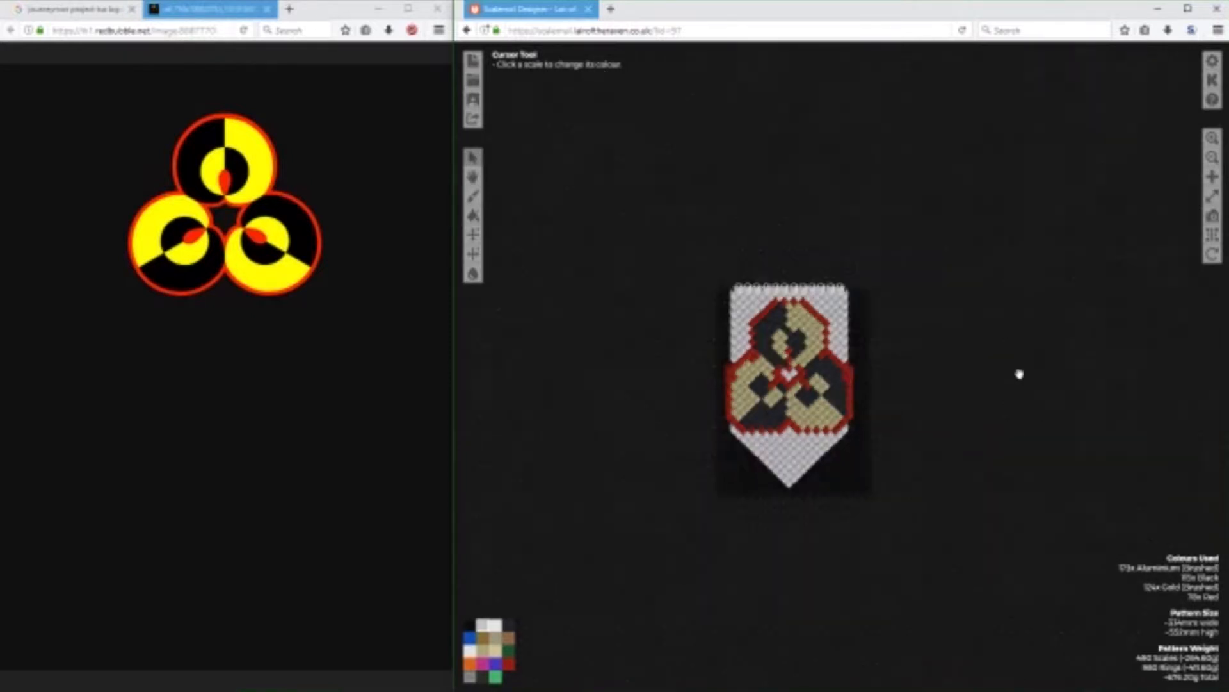
scroll(1014, 365, up, 3)
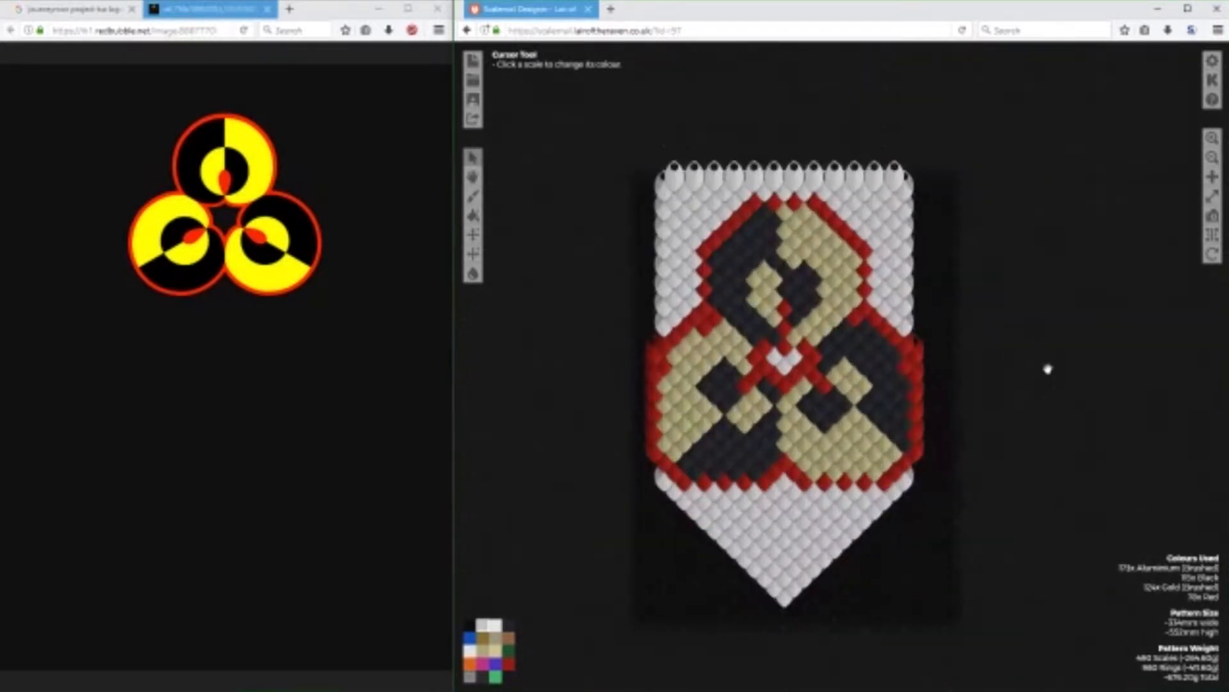
scroll(1047, 369, down, 1)
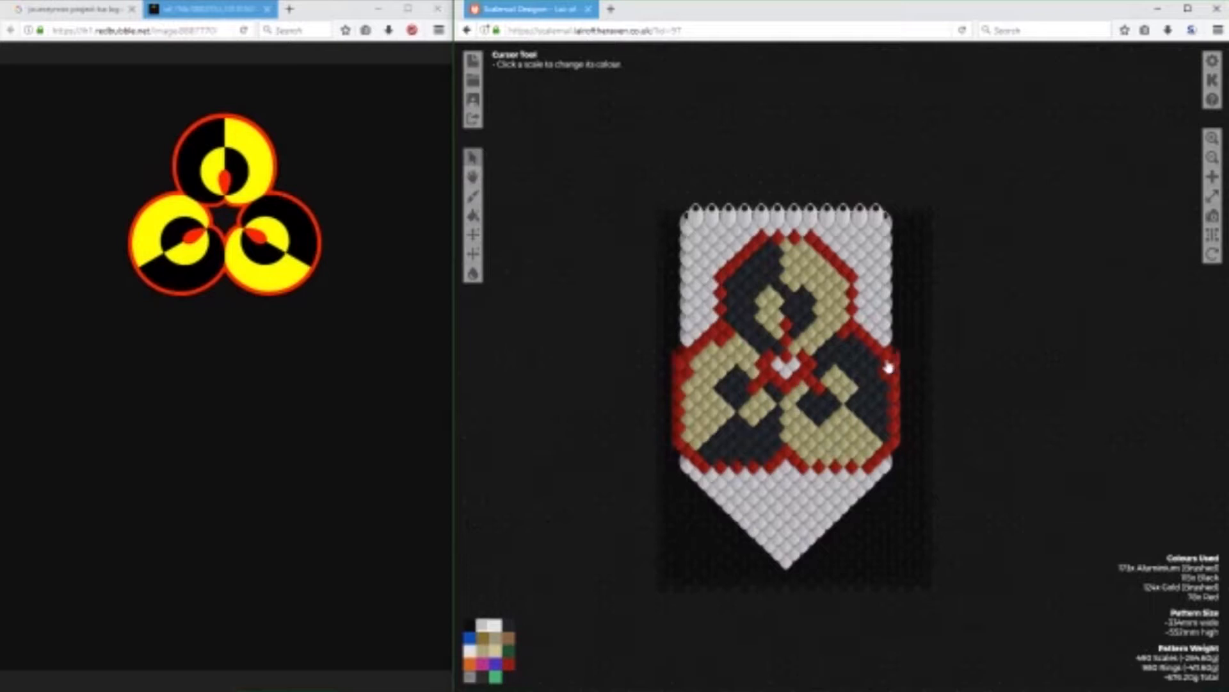
click(483, 650)
click(718, 400)
click(509, 624)
Open a second Scalemail Designer in a new tab, start a new pattern from an image and load the logo image.
click(611, 9)
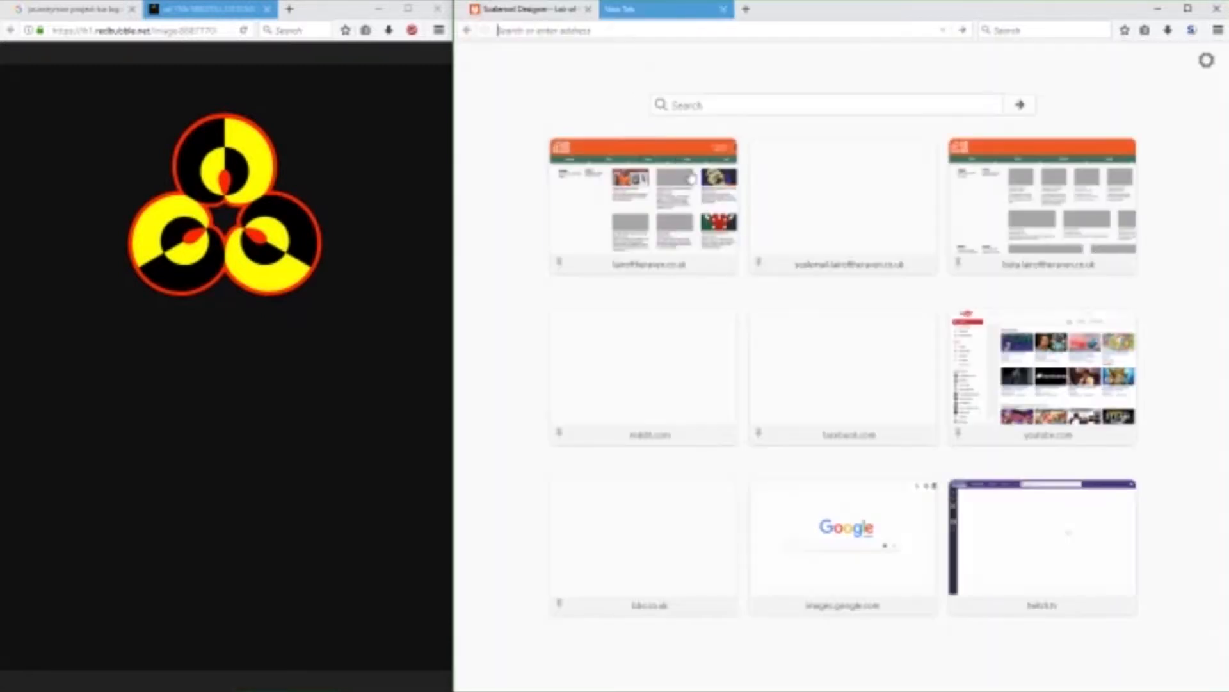
click(812, 191)
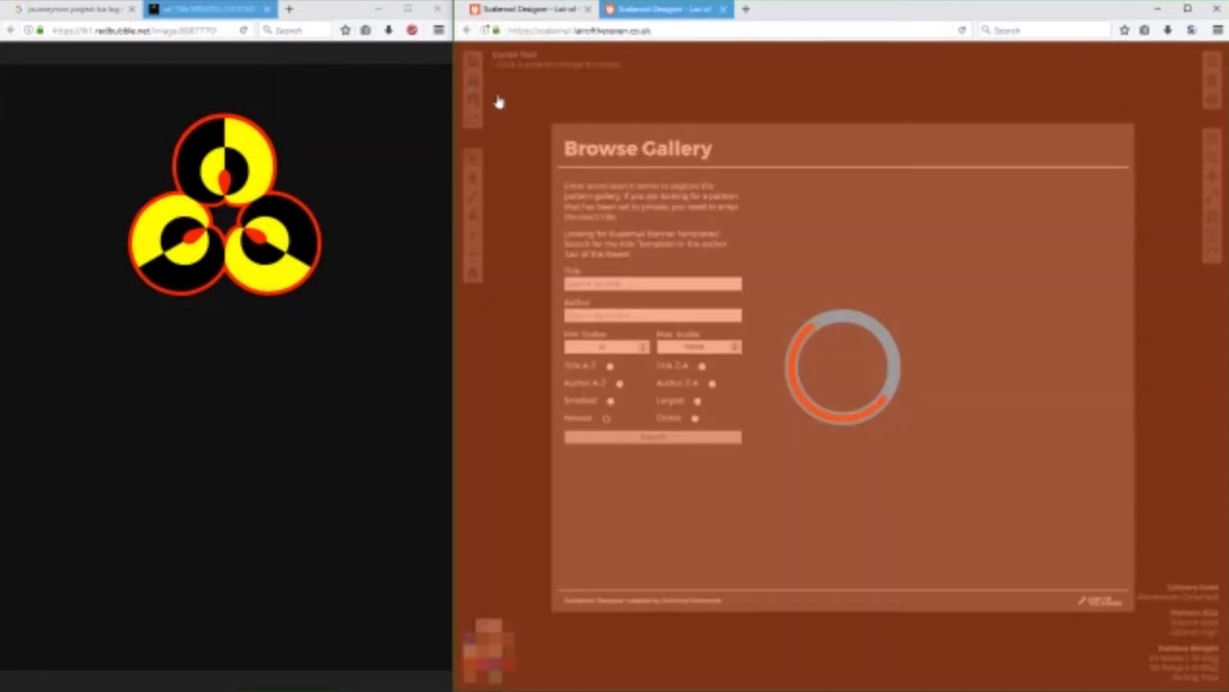
click(477, 83)
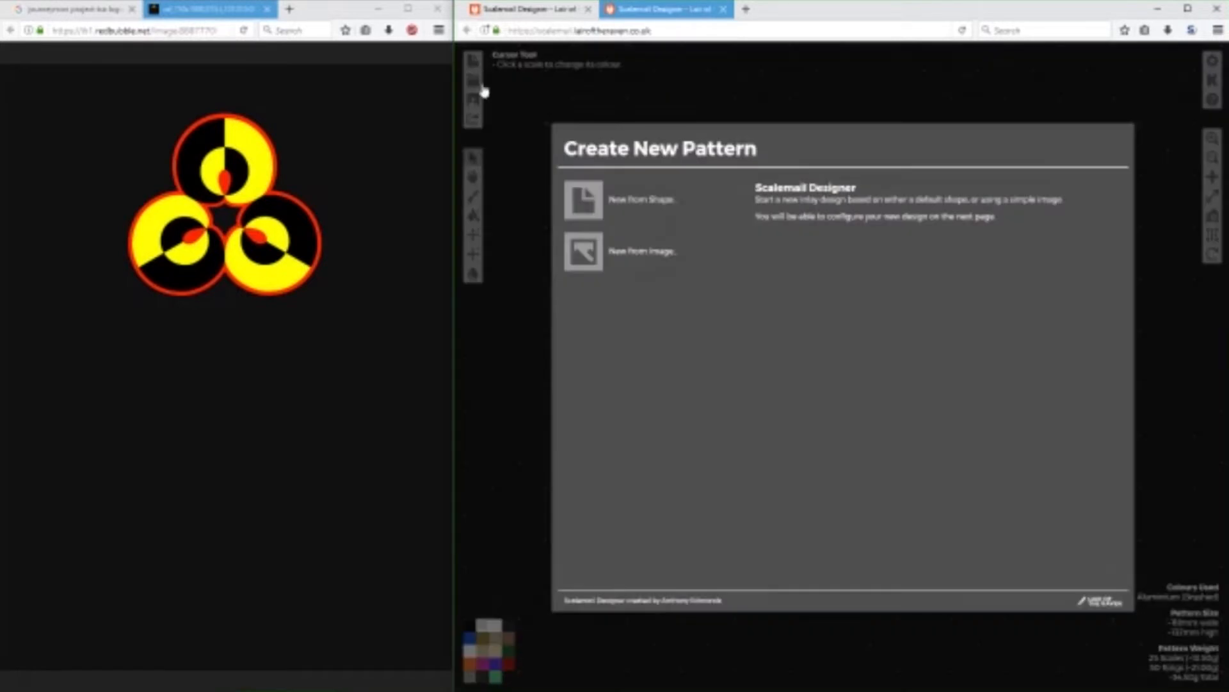
click(626, 250)
click(587, 212)
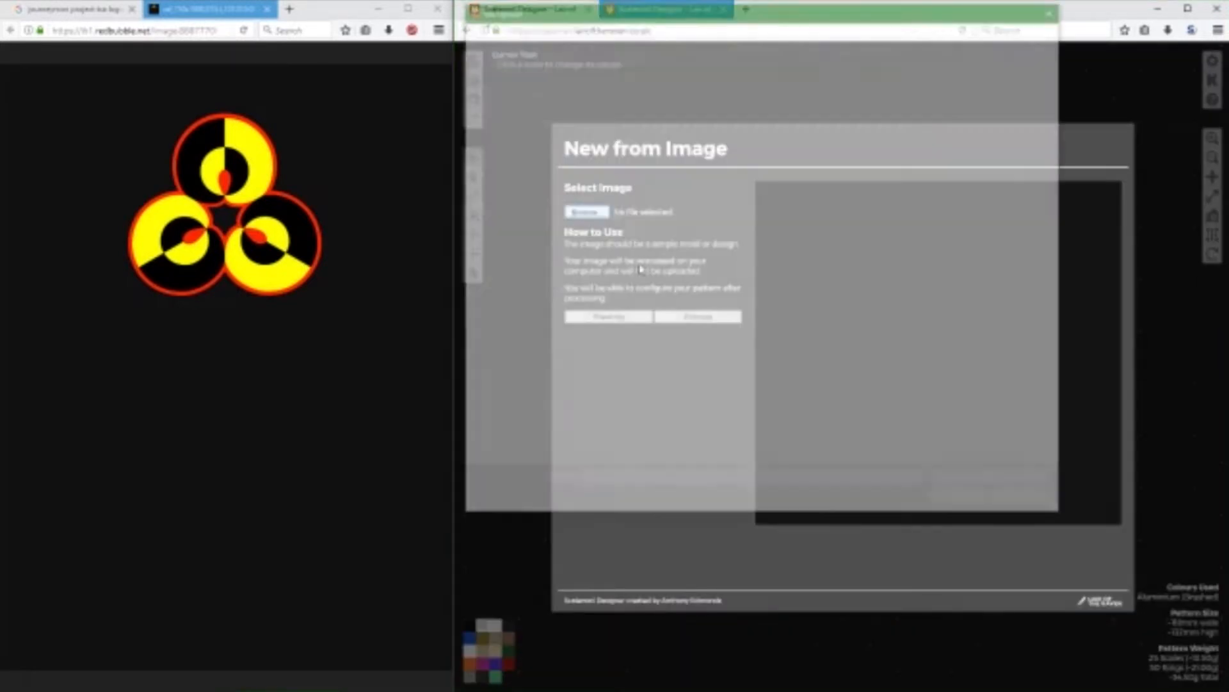
click(1021, 103)
double_click(1022, 102)
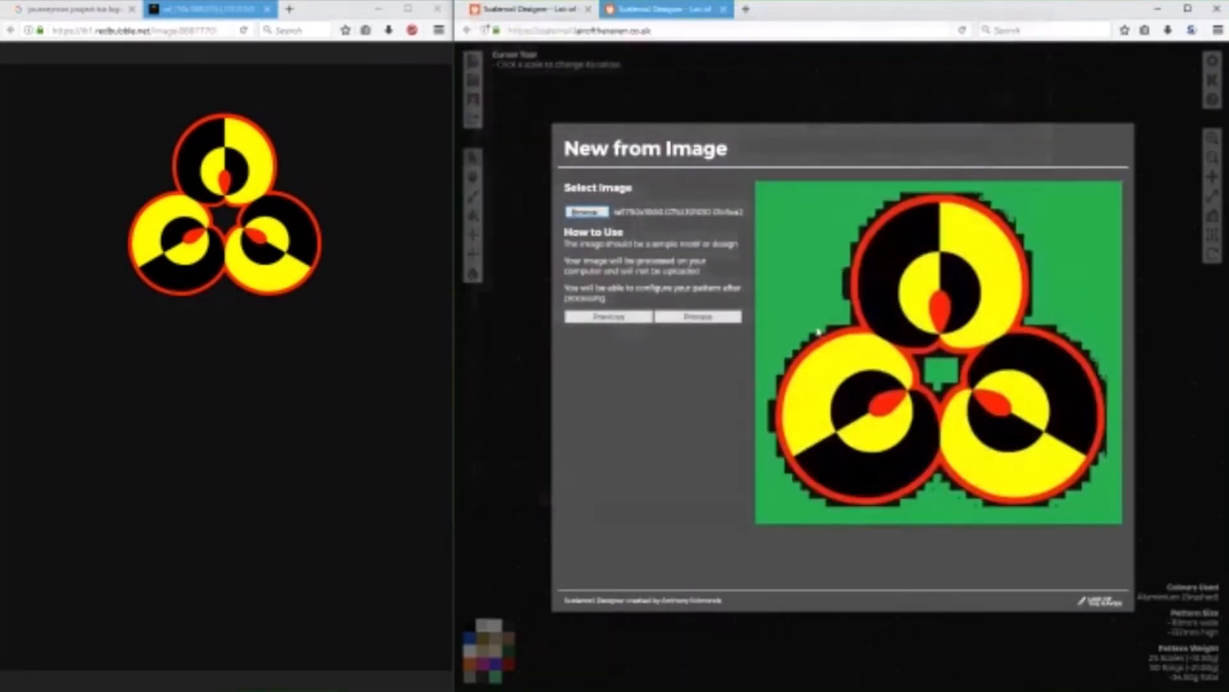
Process the logo image and set the pattern width to 15.
click(714, 317)
click(737, 200)
click(737, 200)
click(737, 200)
click(737, 200)
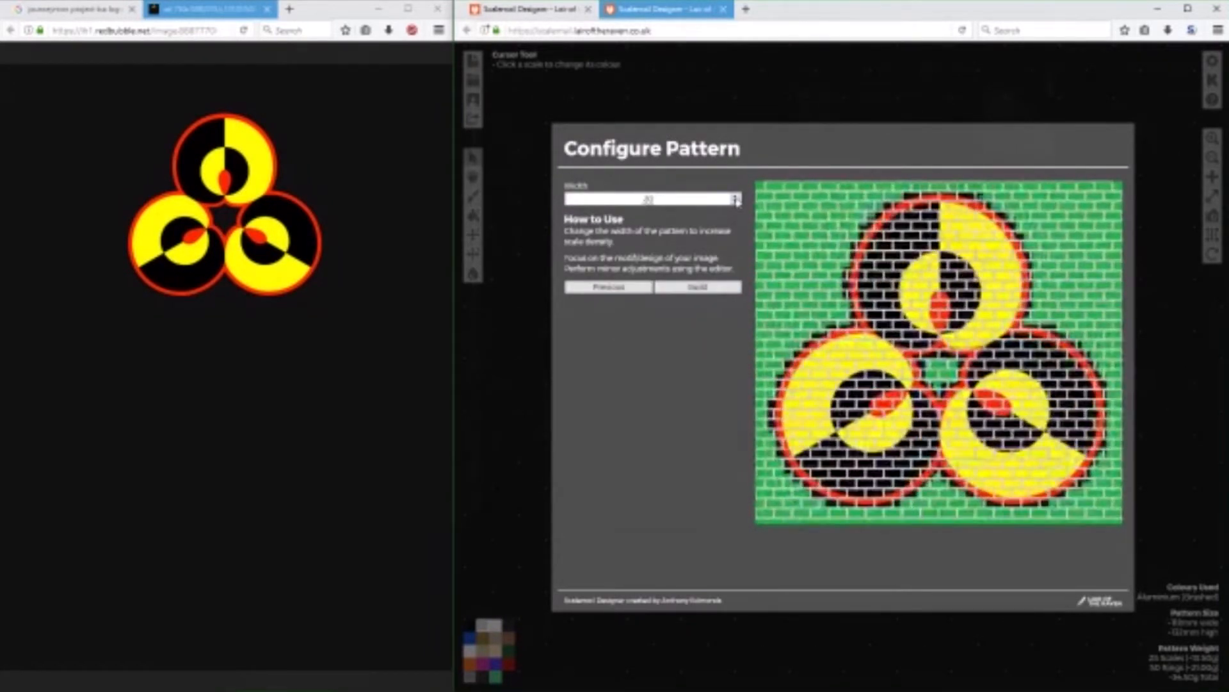
click(737, 204)
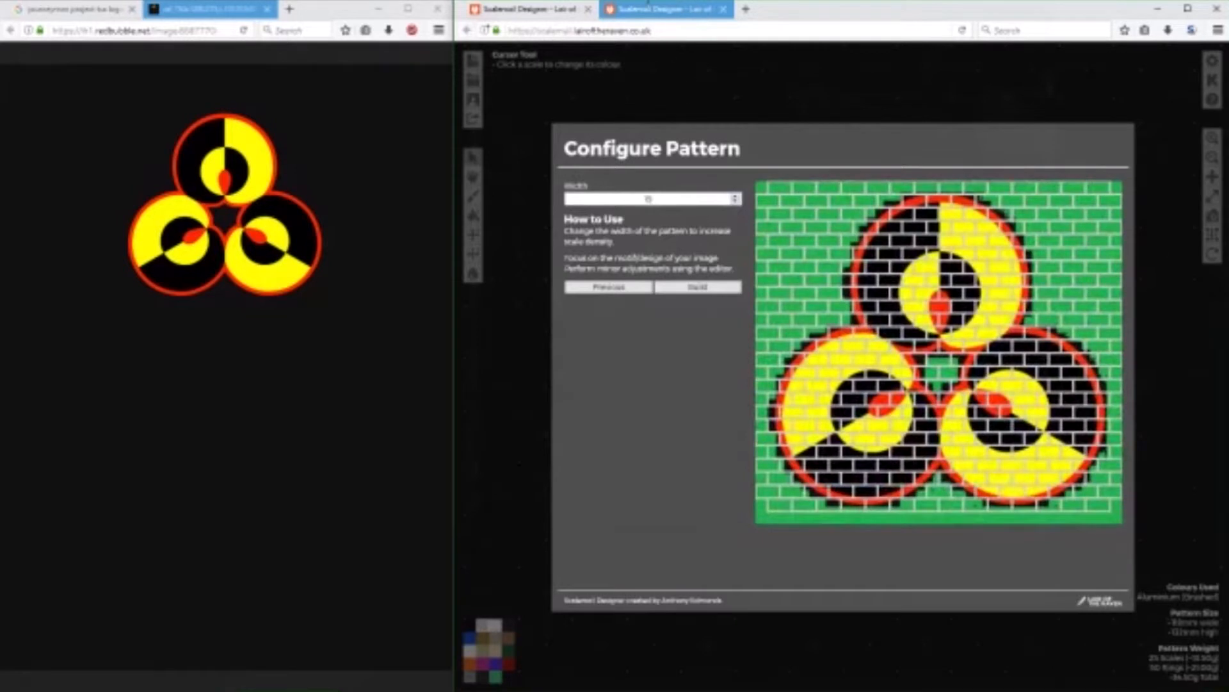
drag(652, 1, 653, 13)
key(super+Left)
key(super+Up)
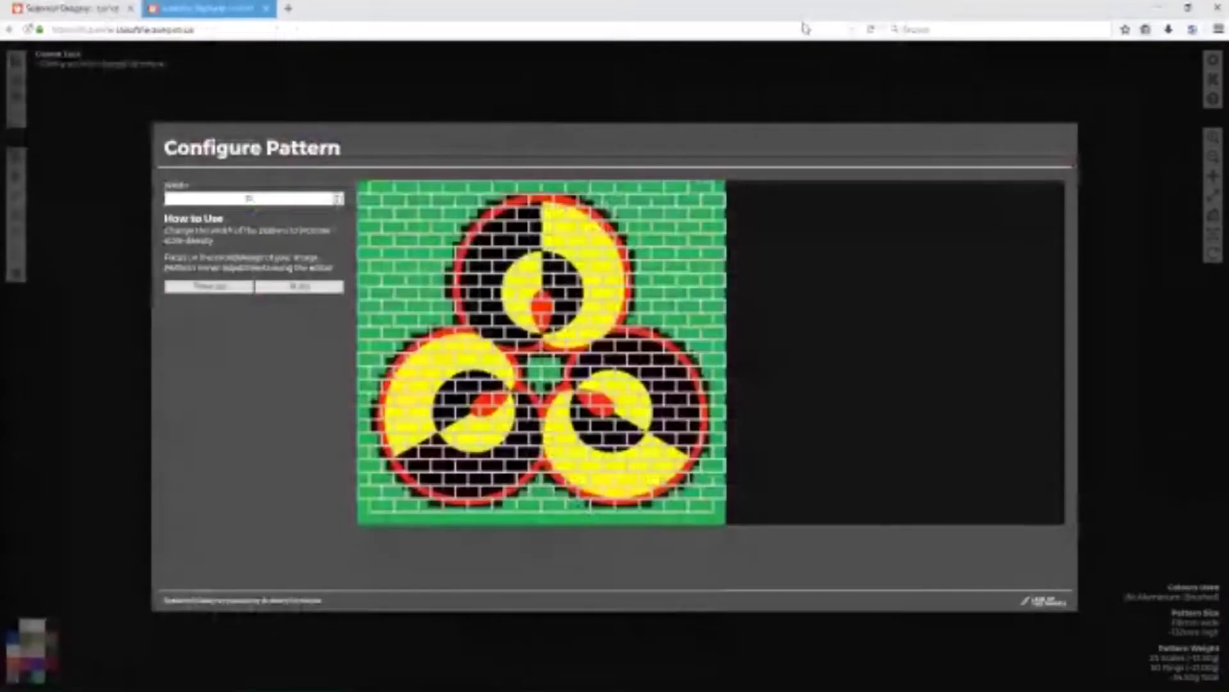
key(super+Right)
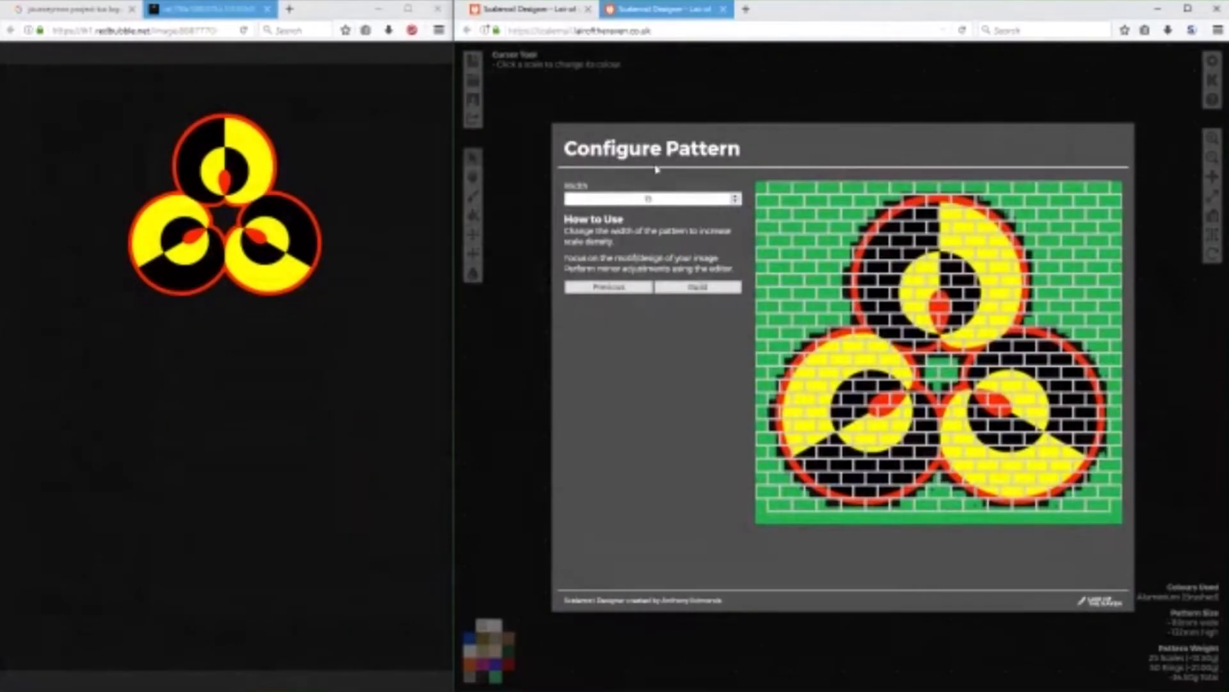
Check the banner pattern in the other tab, reduce the image pattern's width further and build it.
click(535, 7)
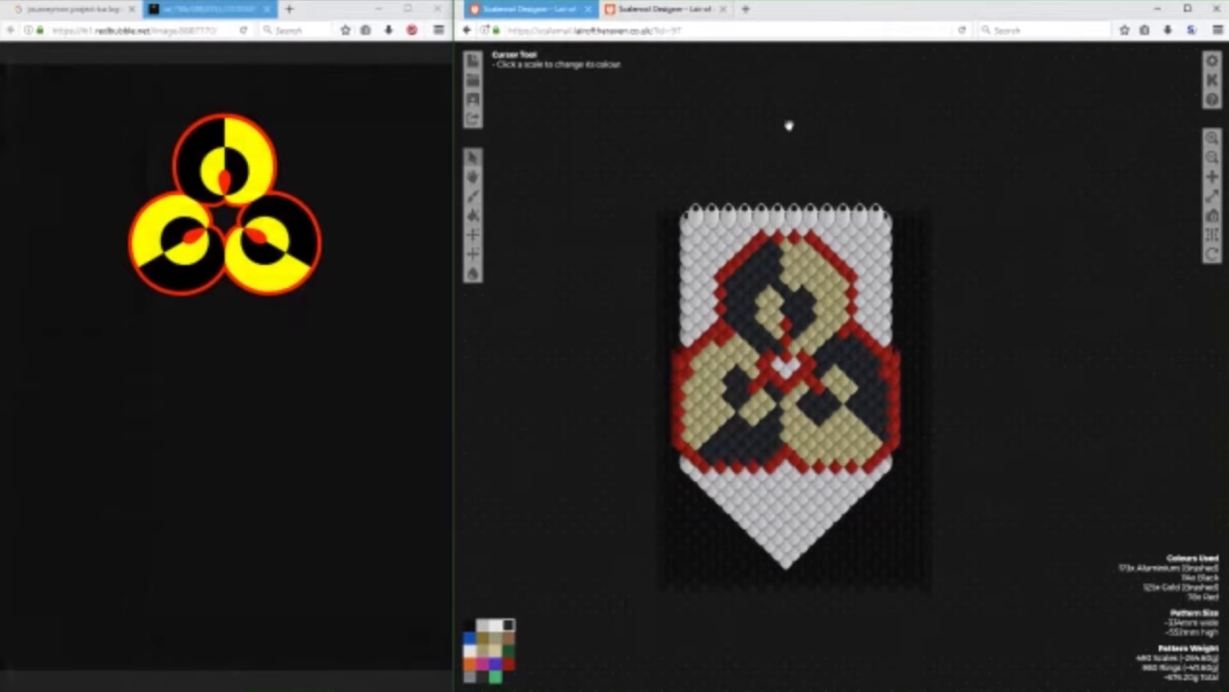
click(666, 9)
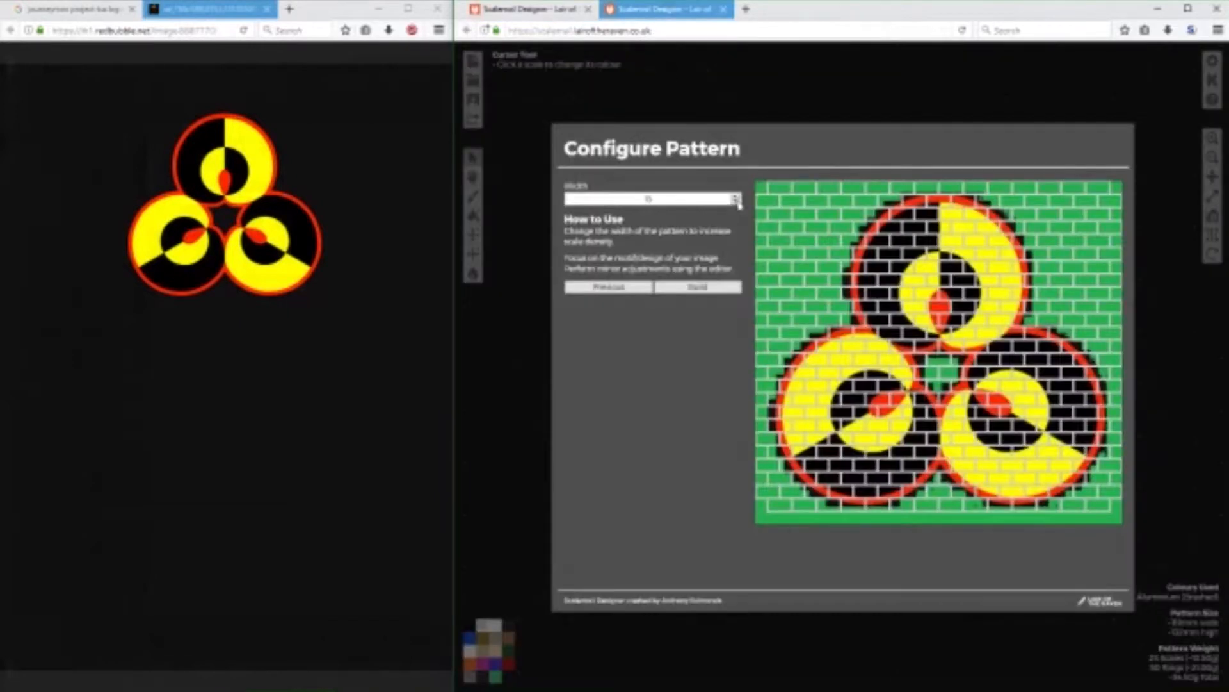
click(737, 202)
click(737, 201)
click(737, 202)
click(714, 287)
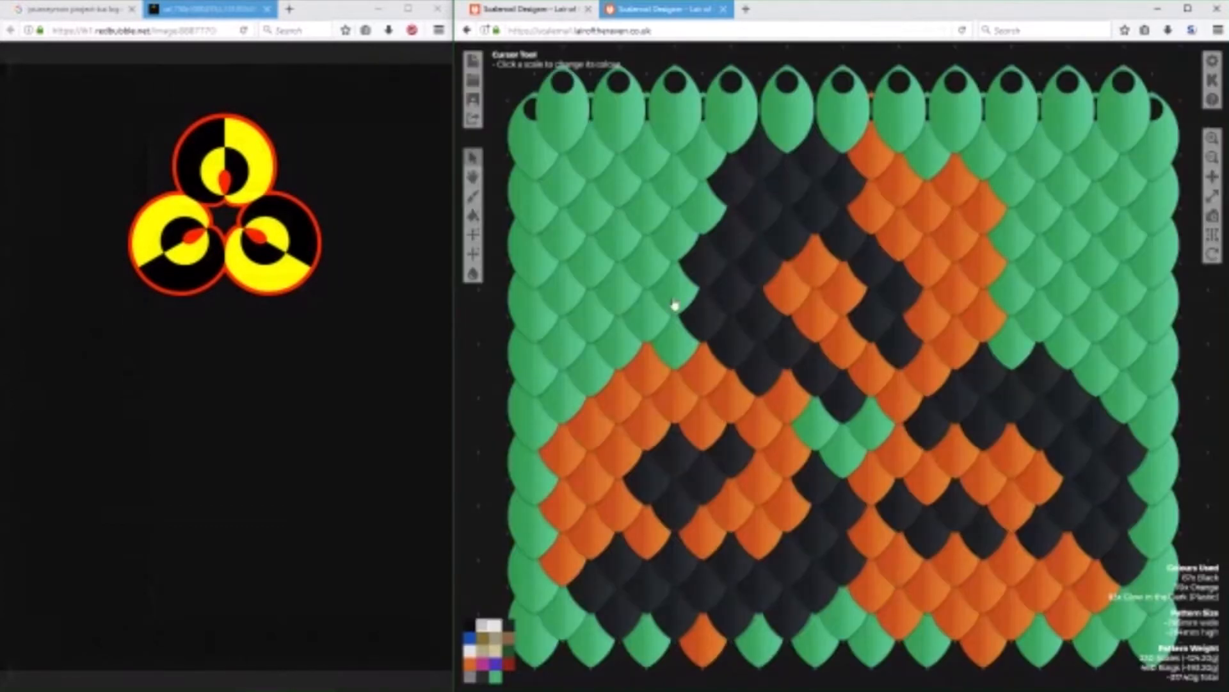
Move the banner pattern into its own, wider window beside the image-generated pattern and bring both patterns into view.
scroll(584, 359, down, 2)
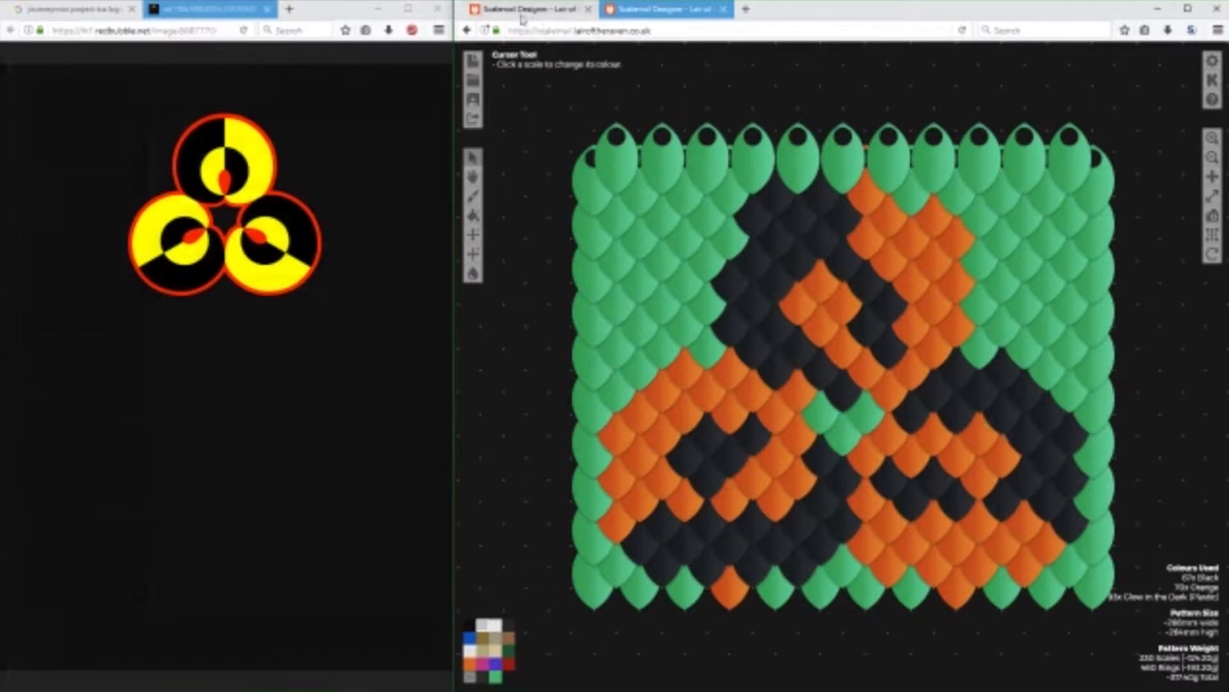
click(379, 9)
click(514, 12)
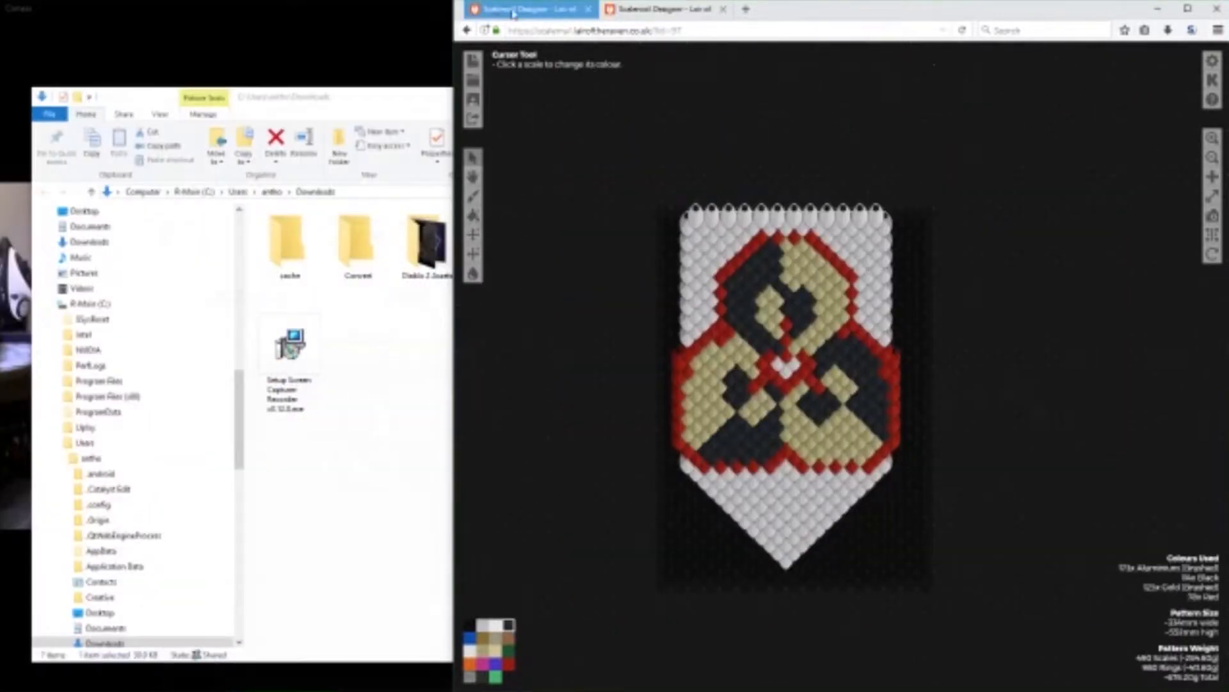
drag(514, 12, 356, 47)
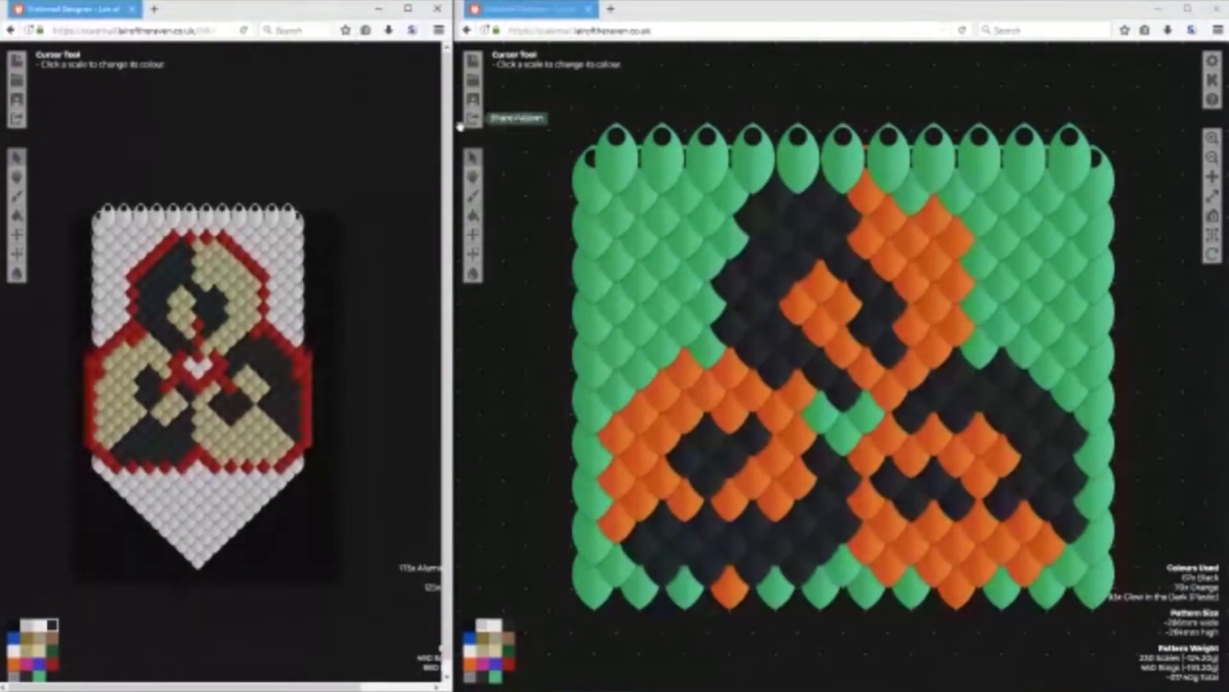
drag(454, 138, 779, 253)
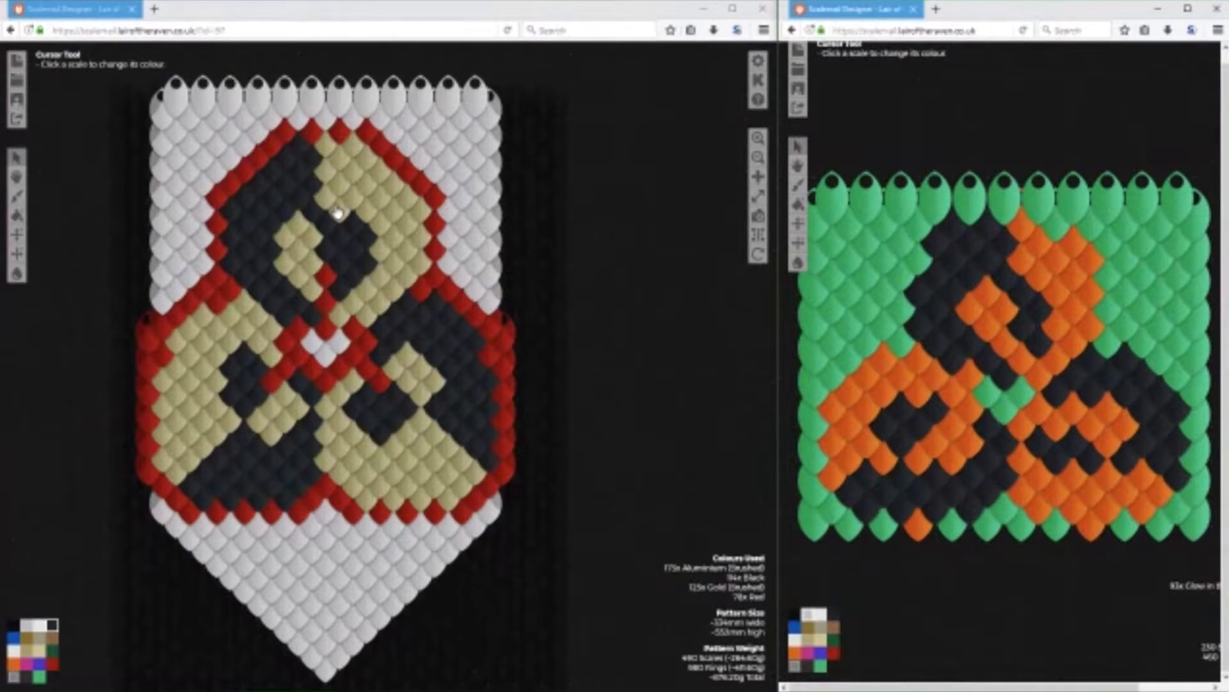
mouse_move(1037, 624)
mouse_down()
mouse_move(928, 567)
mouse_move(1073, 587)
mouse_move(1043, 605)
mouse_up()
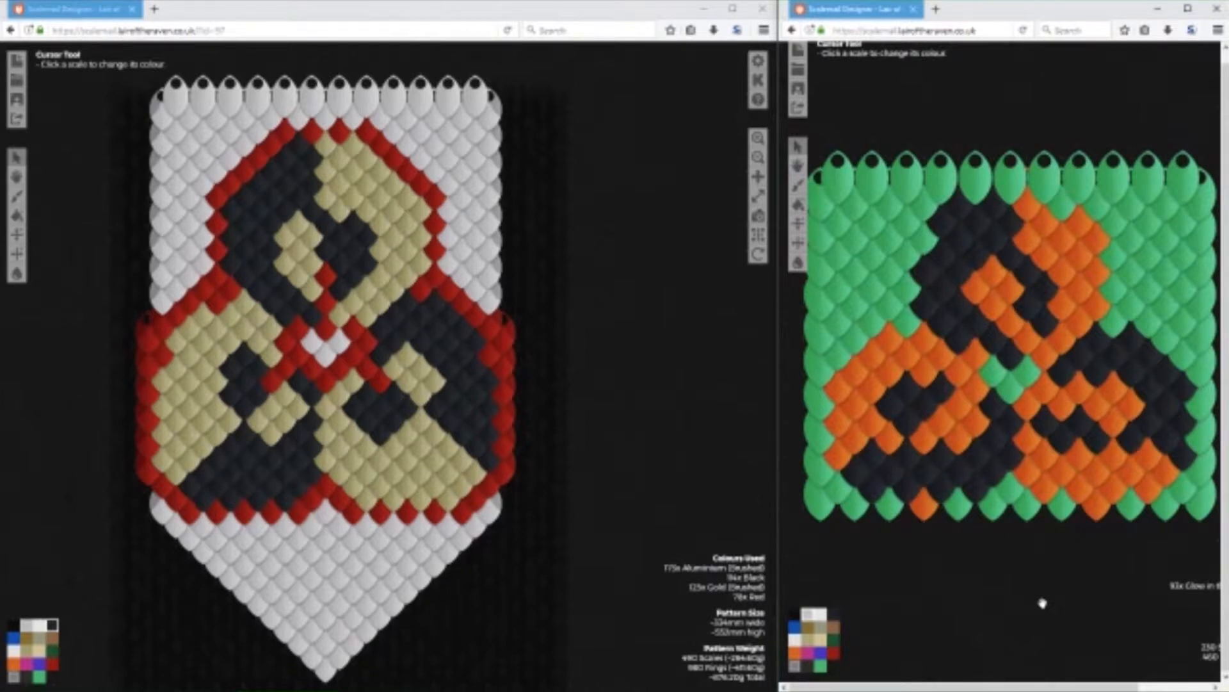
Start another pattern from an image in the second designer window and load the downloaded logo picture again.
click(798, 51)
click(826, 195)
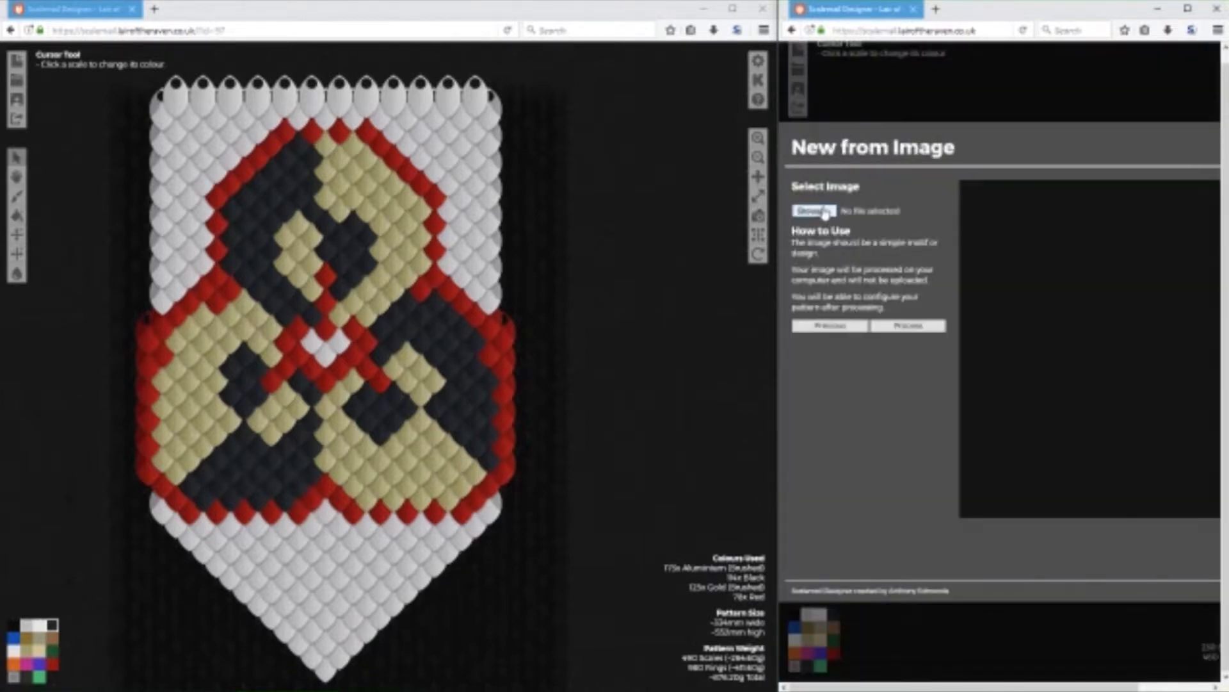
click(864, 214)
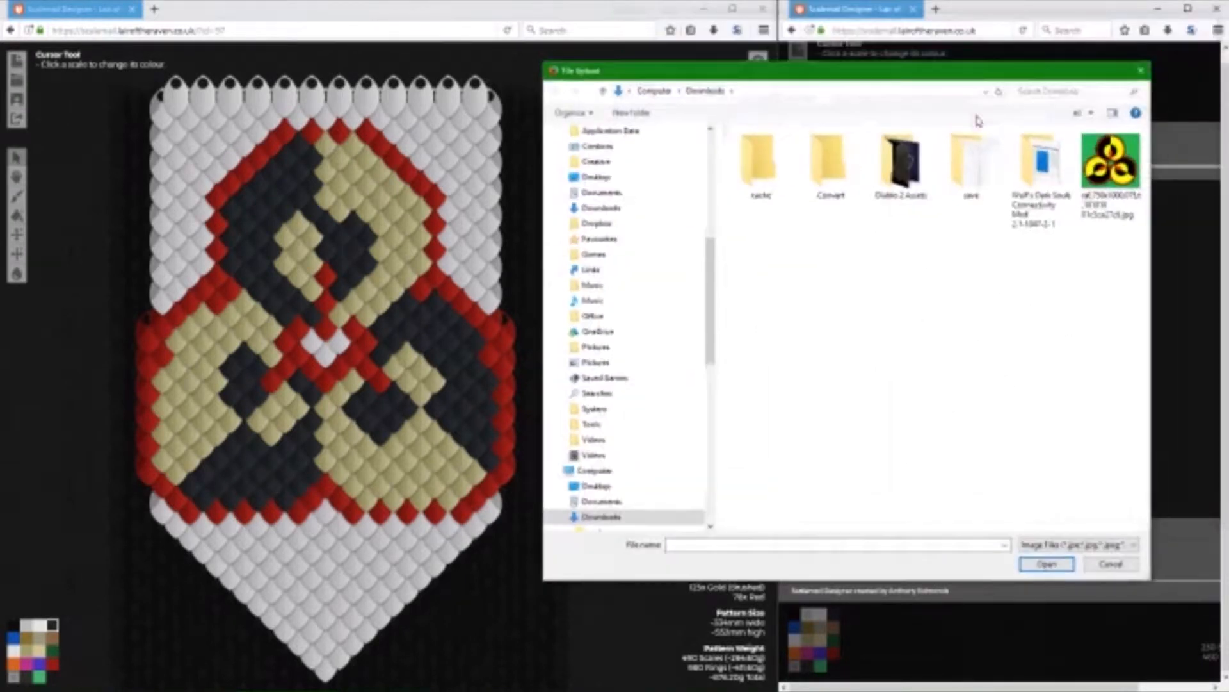
double_click(1111, 160)
Process the loaded picture, set the width to 14 and build the denser pattern for comparison with the banner.
click(908, 326)
click(940, 194)
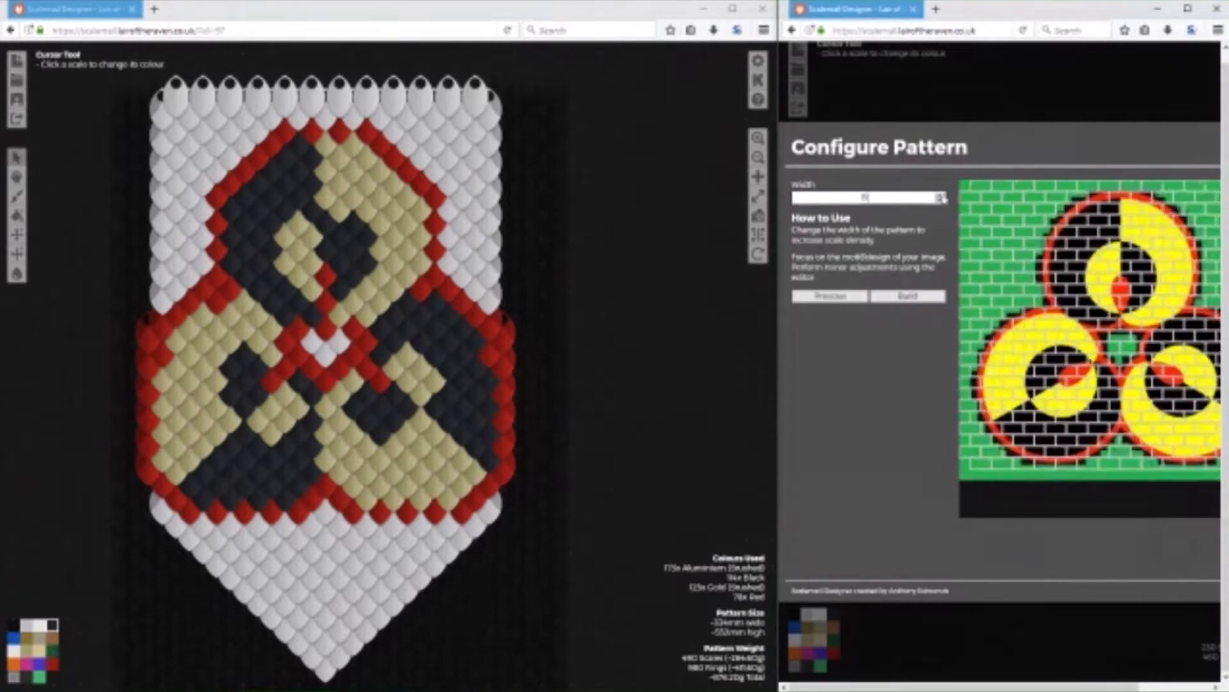
click(940, 195)
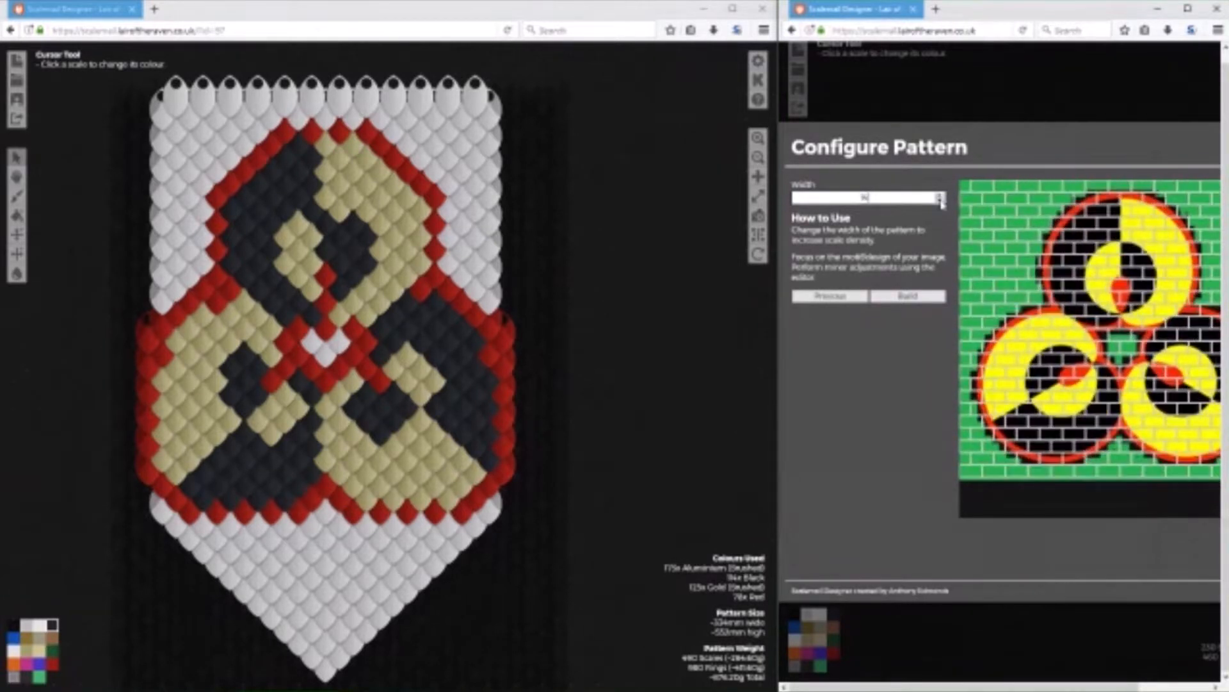
click(928, 299)
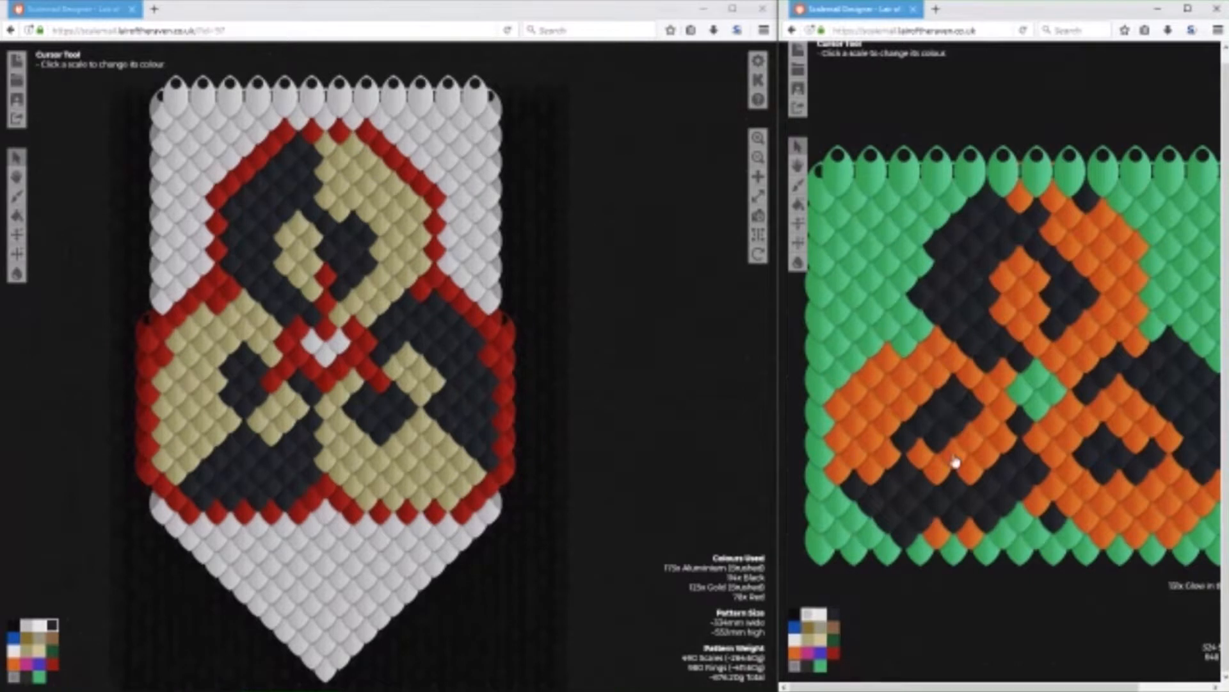
drag(1050, 620, 1010, 613)
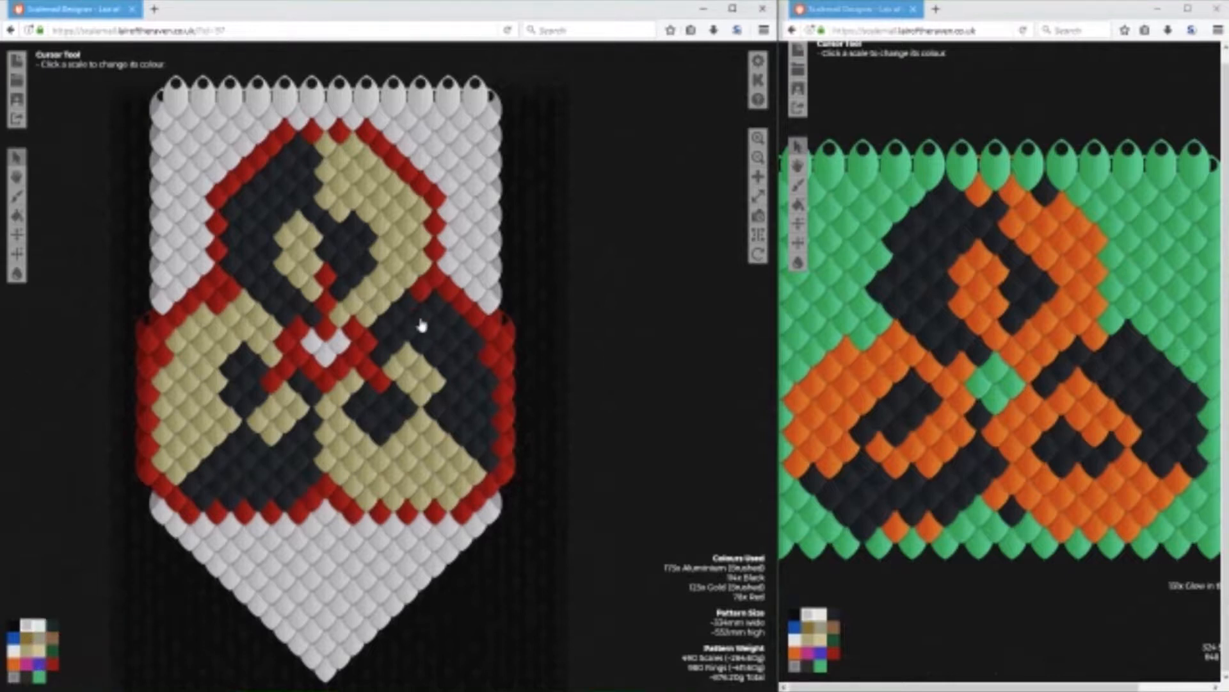
Clear the banner's lower-right circle to Aluminium (Brushed) and redraw its upper-right and right boundary with a line of Black scales.
mouse_move(354, 370)
mouse_down()
mouse_move(329, 469)
mouse_move(348, 432)
mouse_move(346, 498)
mouse_move(370, 513)
mouse_move(338, 500)
mouse_move(384, 486)
mouse_move(374, 520)
mouse_move(484, 509)
mouse_move(458, 519)
mouse_move(509, 495)
mouse_move(504, 480)
mouse_move(493, 487)
mouse_move(493, 420)
mouse_move(507, 454)
mouse_move(499, 345)
mouse_move(502, 394)
mouse_move(450, 298)
mouse_move(377, 385)
mouse_move(363, 377)
mouse_move(375, 422)
mouse_move(363, 409)
mouse_move(362, 448)
mouse_move(365, 411)
mouse_move(384, 423)
mouse_move(401, 405)
mouse_move(381, 436)
mouse_move(357, 410)
mouse_move(372, 444)
mouse_move(359, 457)
mouse_move(405, 508)
mouse_move(408, 498)
mouse_move(384, 511)
mouse_move(440, 501)
mouse_move(477, 475)
mouse_move(462, 463)
mouse_move(452, 498)
mouse_move(449, 477)
mouse_move(399, 496)
mouse_move(436, 474)
mouse_move(393, 459)
mouse_move(417, 473)
mouse_move(418, 438)
mouse_move(454, 456)
mouse_move(474, 447)
mouse_move(476, 345)
mouse_move(472, 448)
mouse_move(477, 359)
mouse_move(433, 424)
mouse_move(403, 378)
mouse_move(443, 324)
mouse_move(458, 365)
mouse_move(395, 447)
mouse_up()
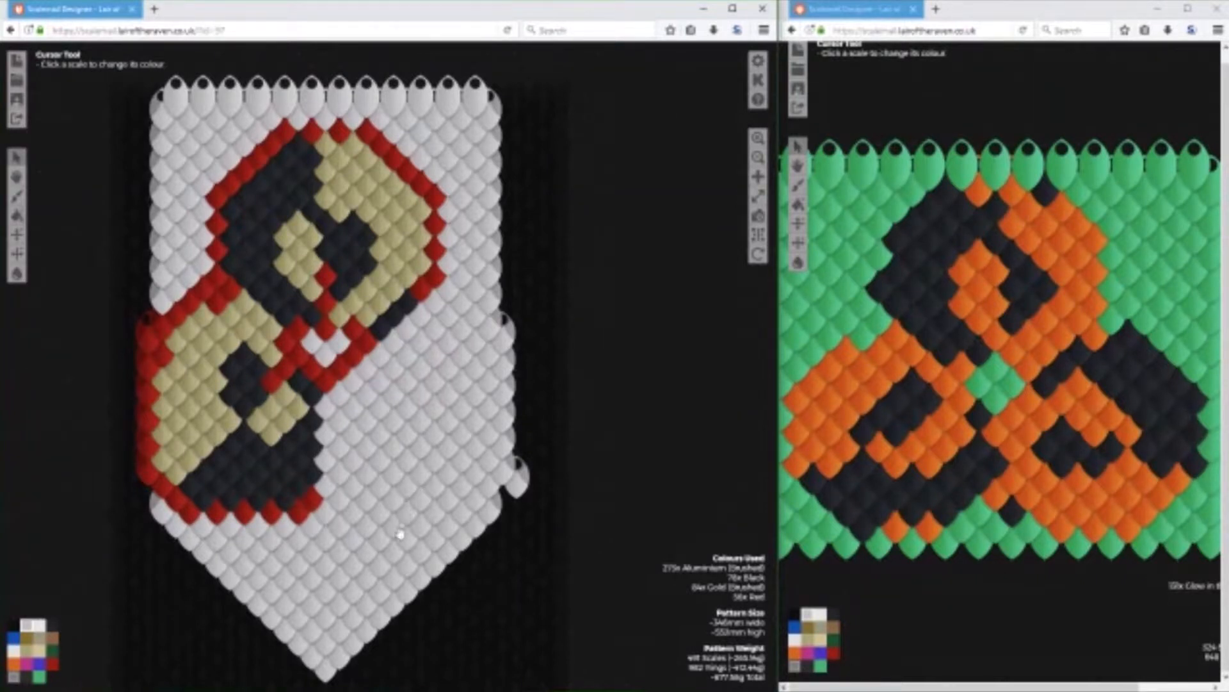
click(41, 654)
click(53, 625)
click(435, 303)
click(452, 293)
click(465, 308)
click(478, 321)
click(493, 333)
click(506, 343)
click(505, 369)
click(505, 394)
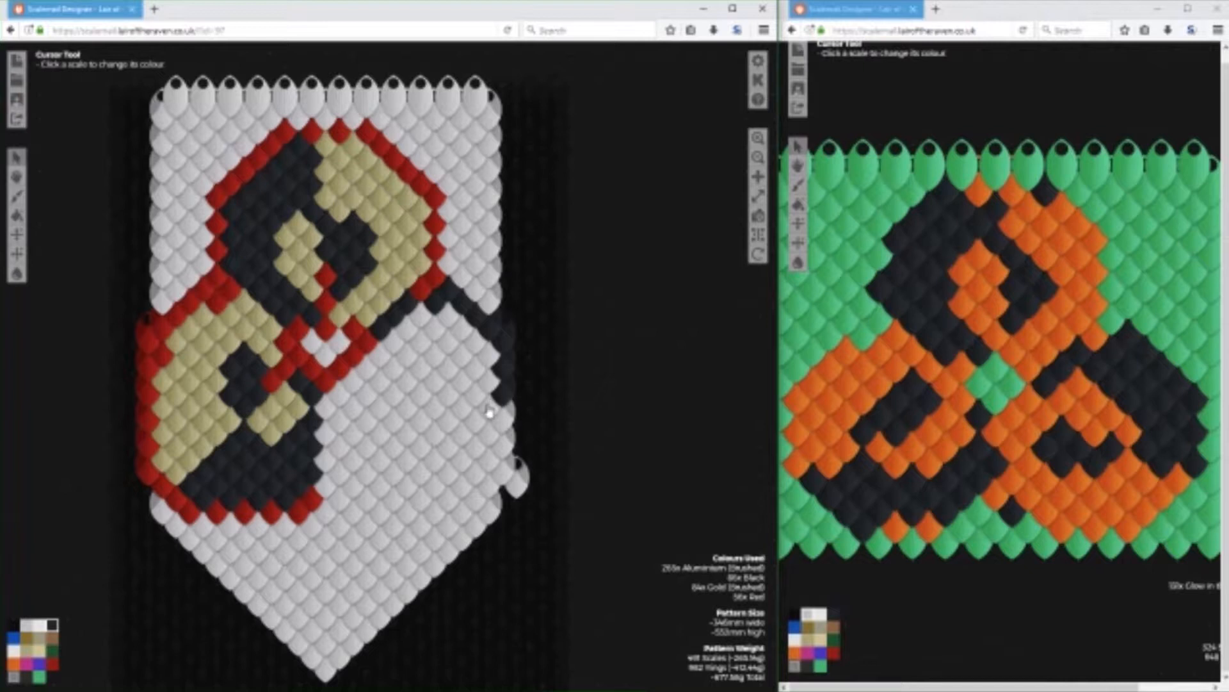
click(489, 412)
Clear the Red centre to Aluminium (Brushed) and draw two Red diagonals descending outward from the upper circle's lowest point.
click(27, 625)
mouse_move(340, 372)
mouse_down()
mouse_move(296, 345)
mouse_move(279, 385)
mouse_move(362, 345)
mouse_move(352, 332)
mouse_move(286, 426)
mouse_up()
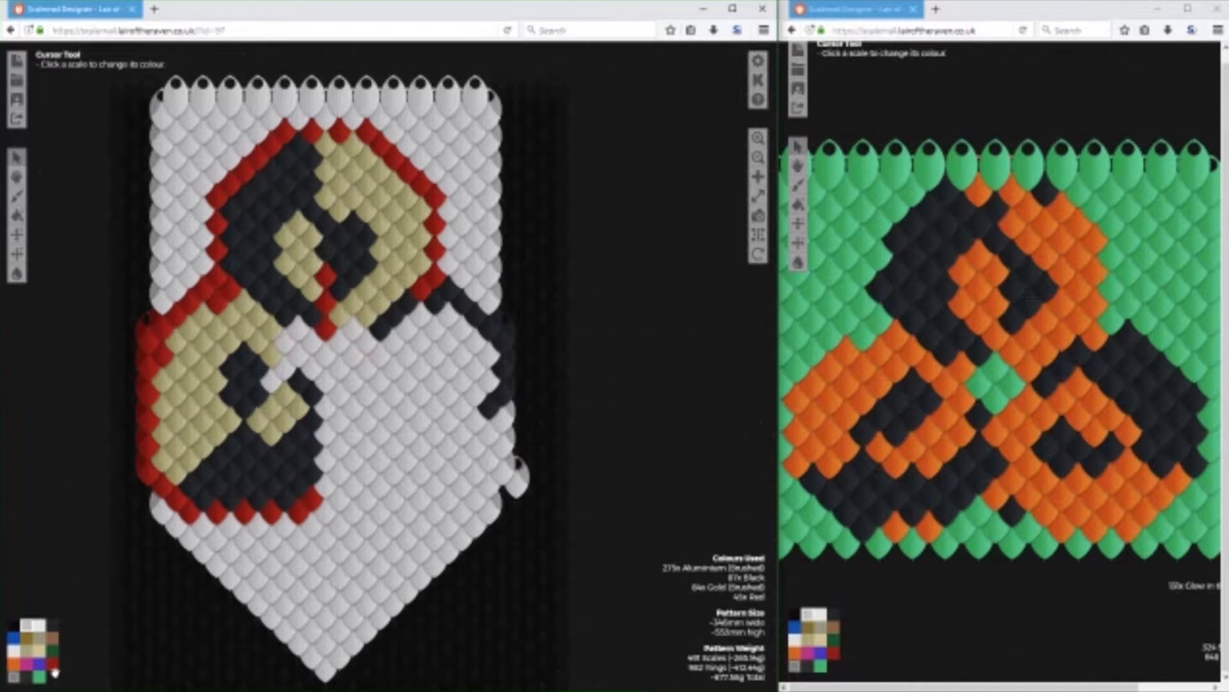
click(52, 664)
mouse_move(351, 354)
mouse_down()
mouse_move(305, 383)
mouse_move(319, 348)
mouse_move(285, 370)
mouse_up()
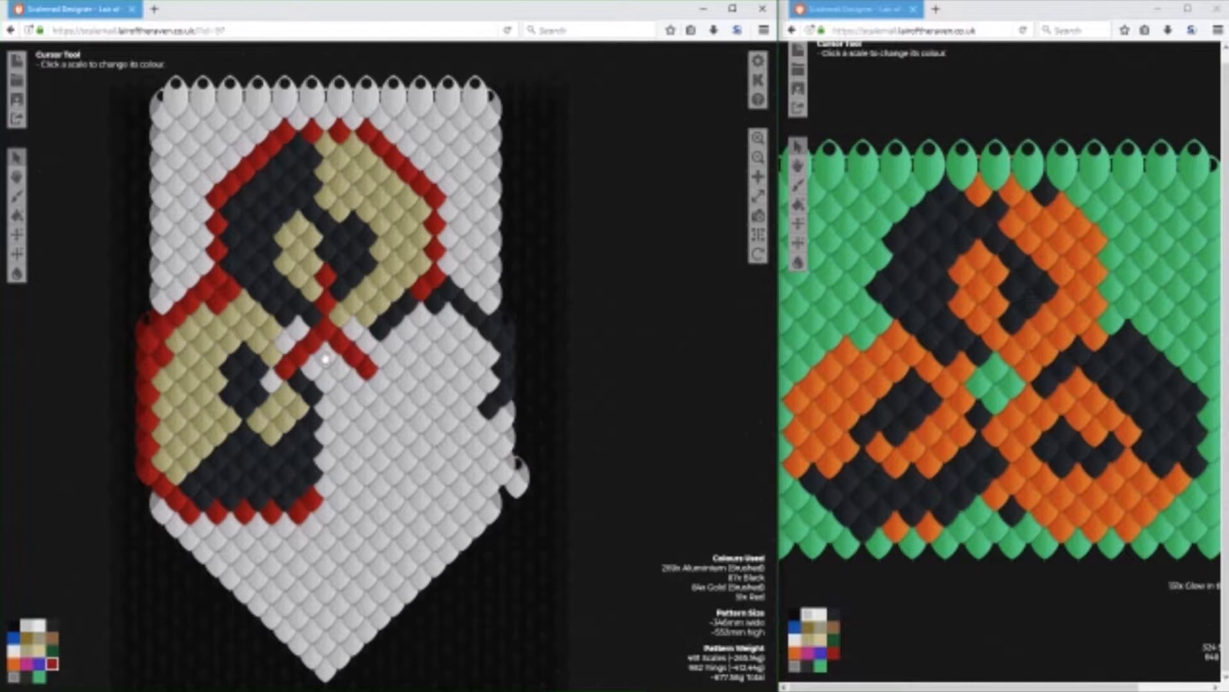
Fill the gap between the two central diagonals with Red scales and place one Black scale inside the lower-right circle.
click(299, 331)
click(326, 355)
click(367, 316)
click(354, 334)
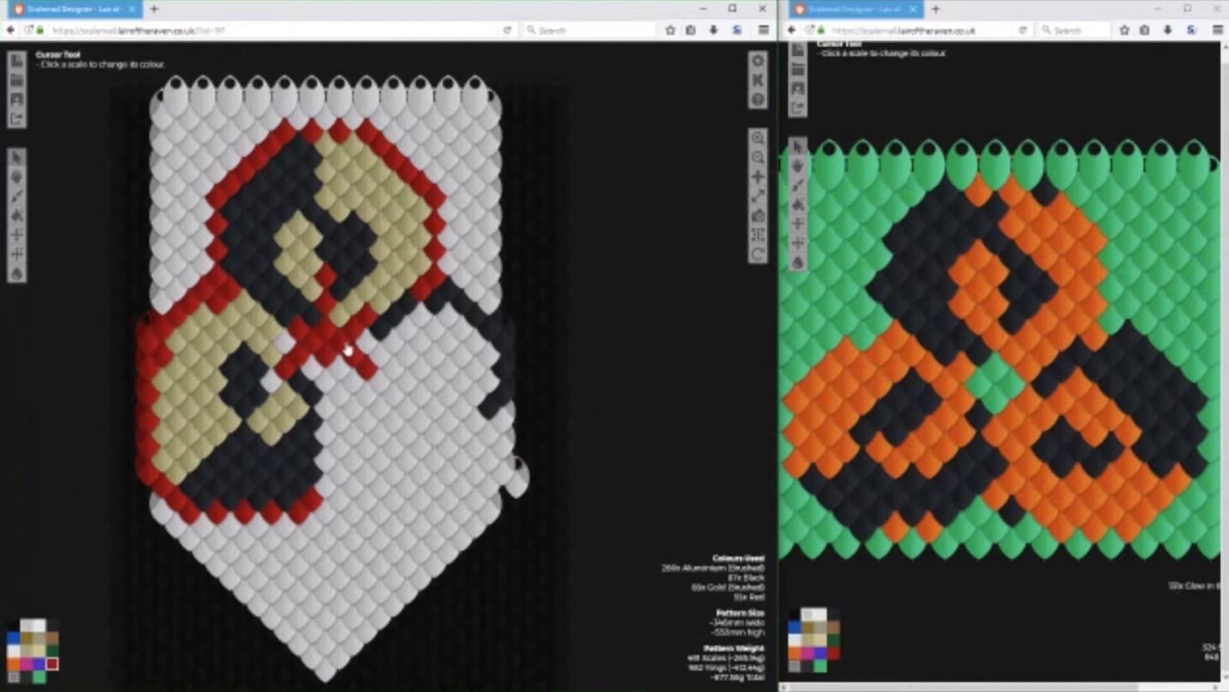
click(27, 649)
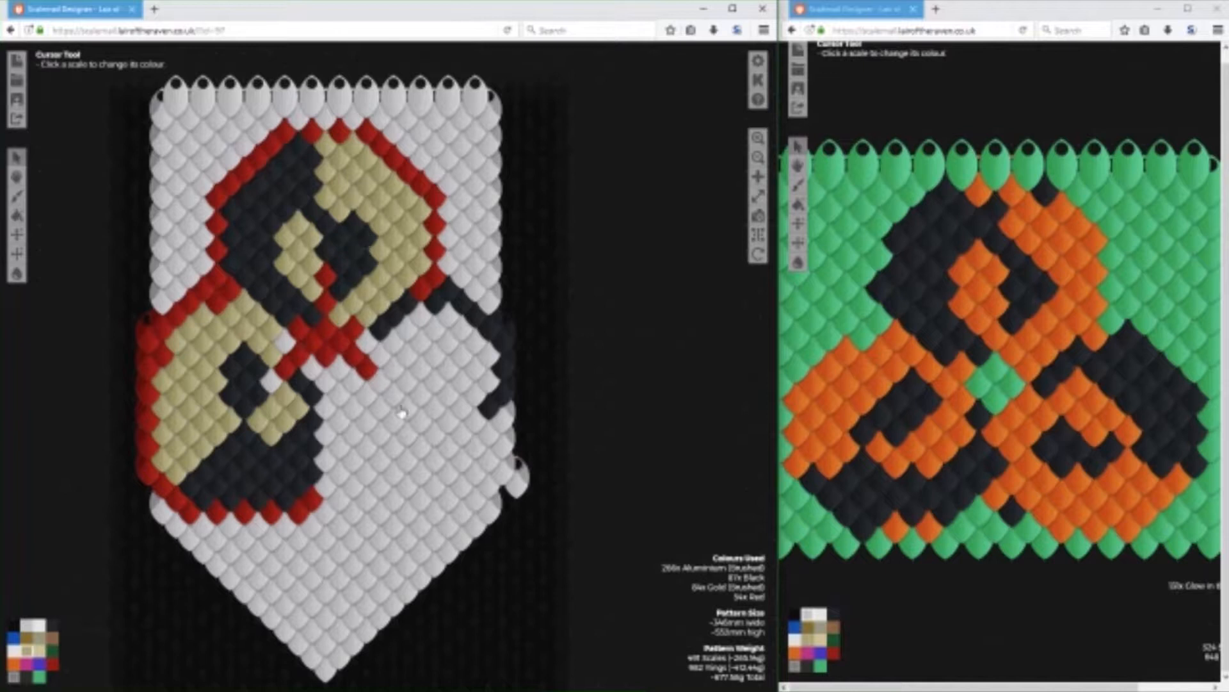
click(52, 625)
click(451, 451)
Extend both central diagonals outward with Red scales toward the two lower circles.
click(52, 662)
click(368, 344)
click(381, 356)
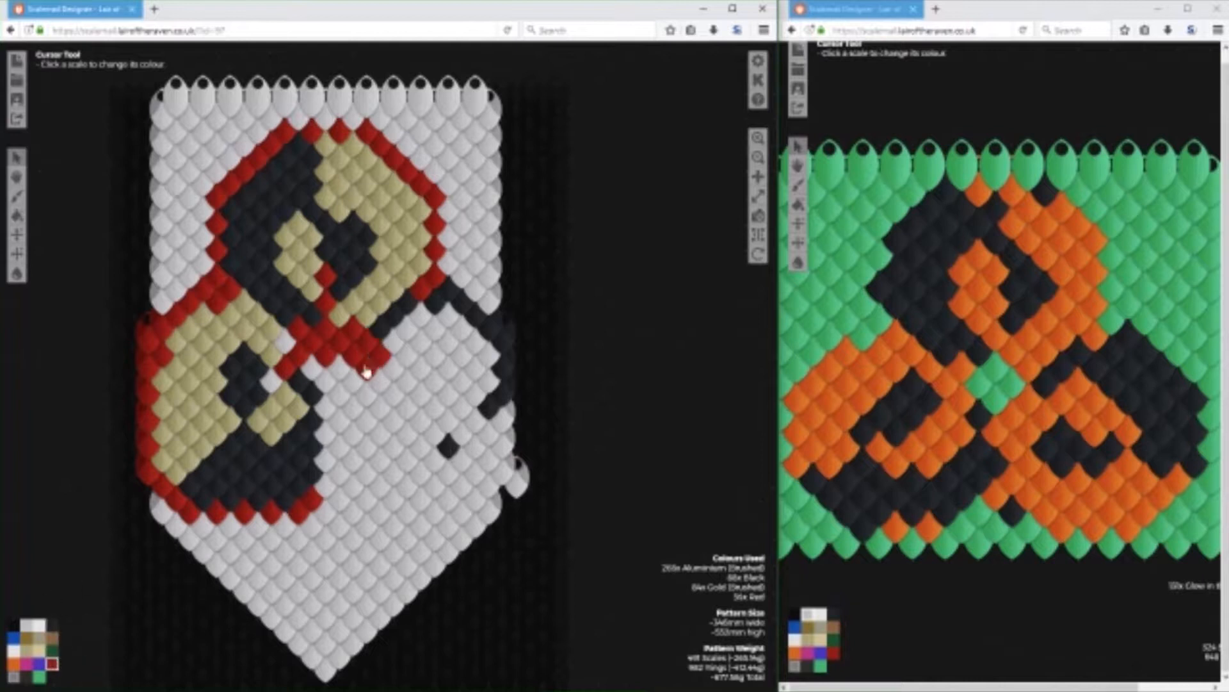
click(282, 344)
click(272, 356)
Clear the surplus Red scales along the underside of the central diagonals to Aluminium (Brushed).
click(26, 625)
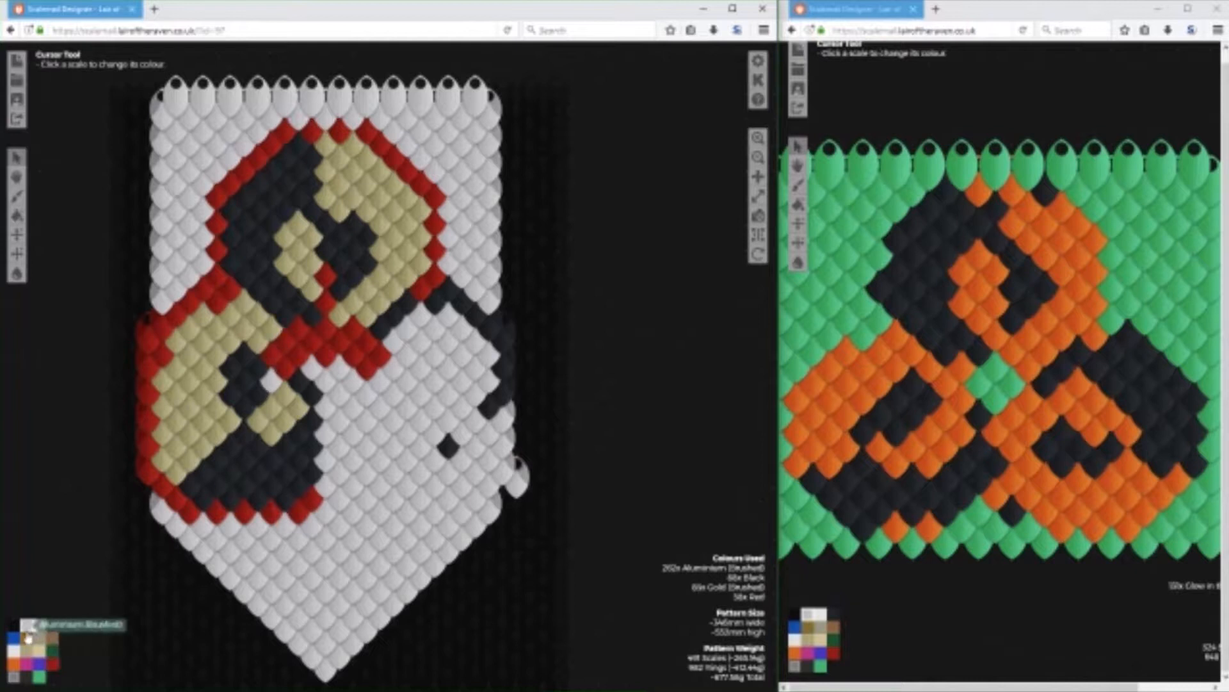
click(294, 370)
click(302, 363)
click(366, 372)
click(354, 361)
click(328, 364)
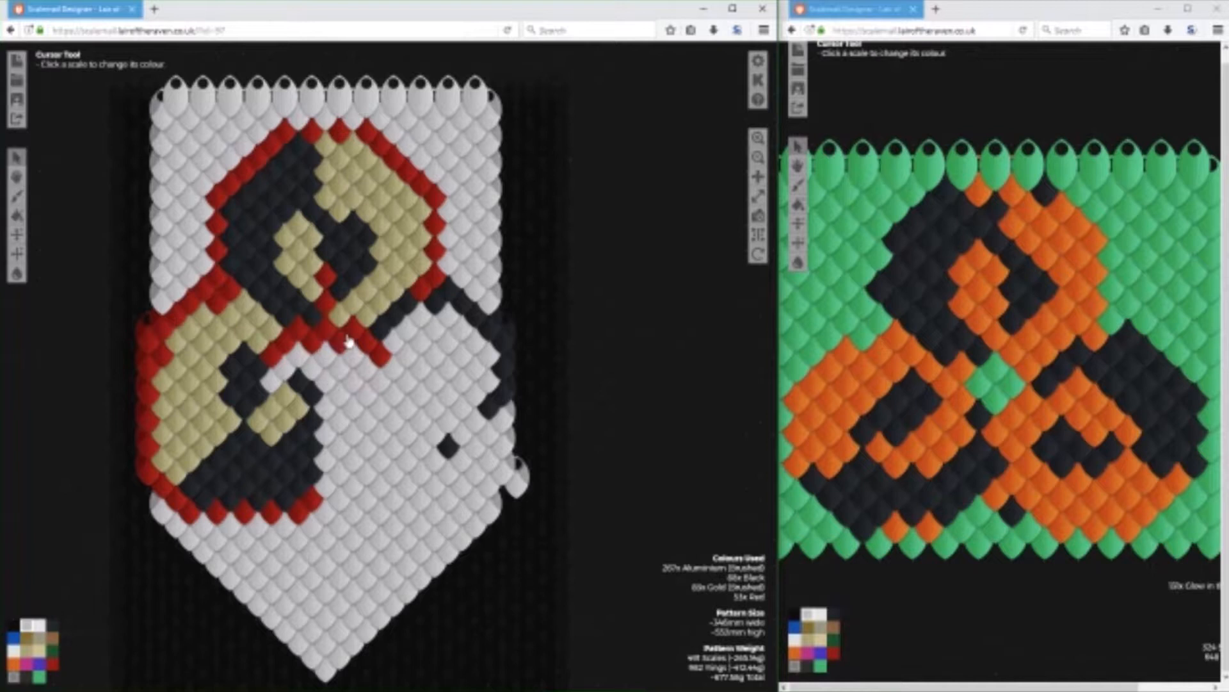
Tidy the centre by clearing the scales beneath the diagonals to Aluminium (Brushed) and keeping one Red scale under their peak.
click(54, 666)
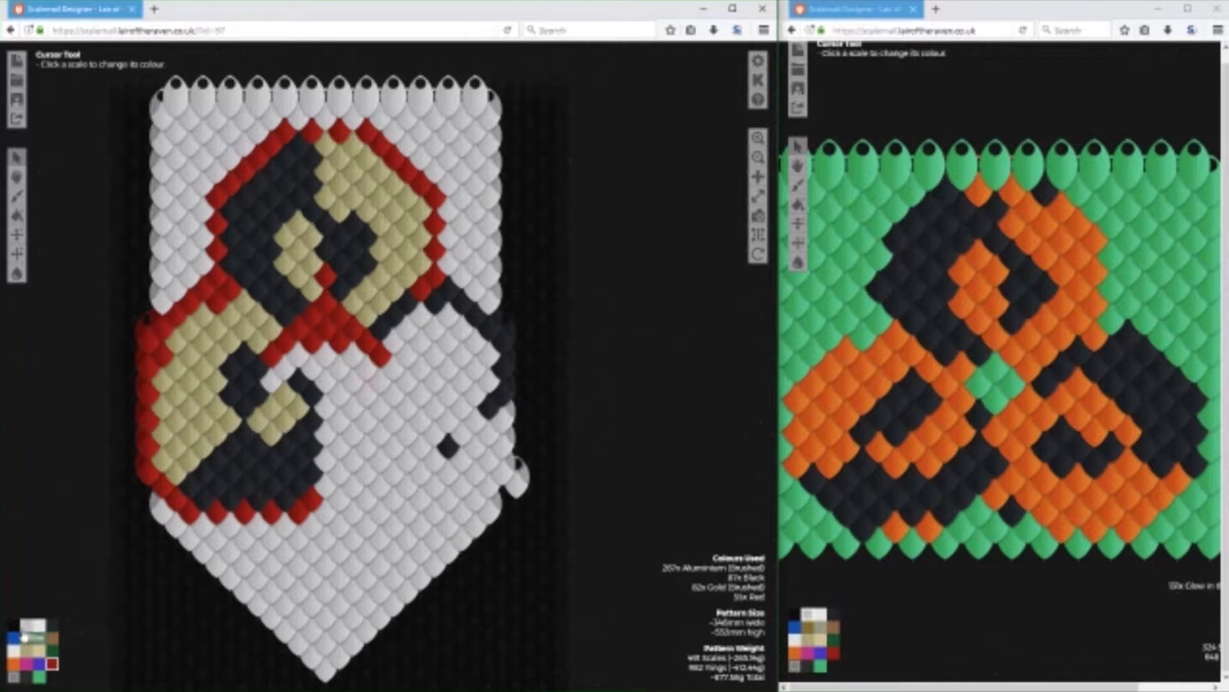
click(312, 348)
click(345, 343)
click(327, 330)
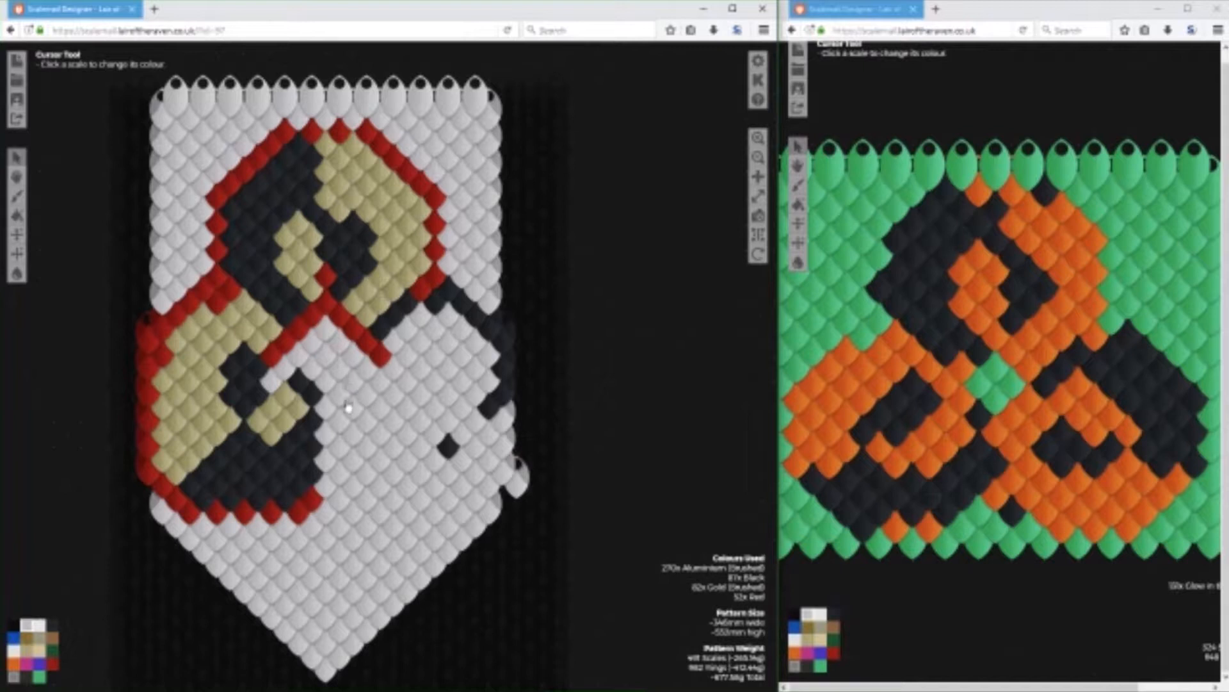
click(52, 662)
click(326, 329)
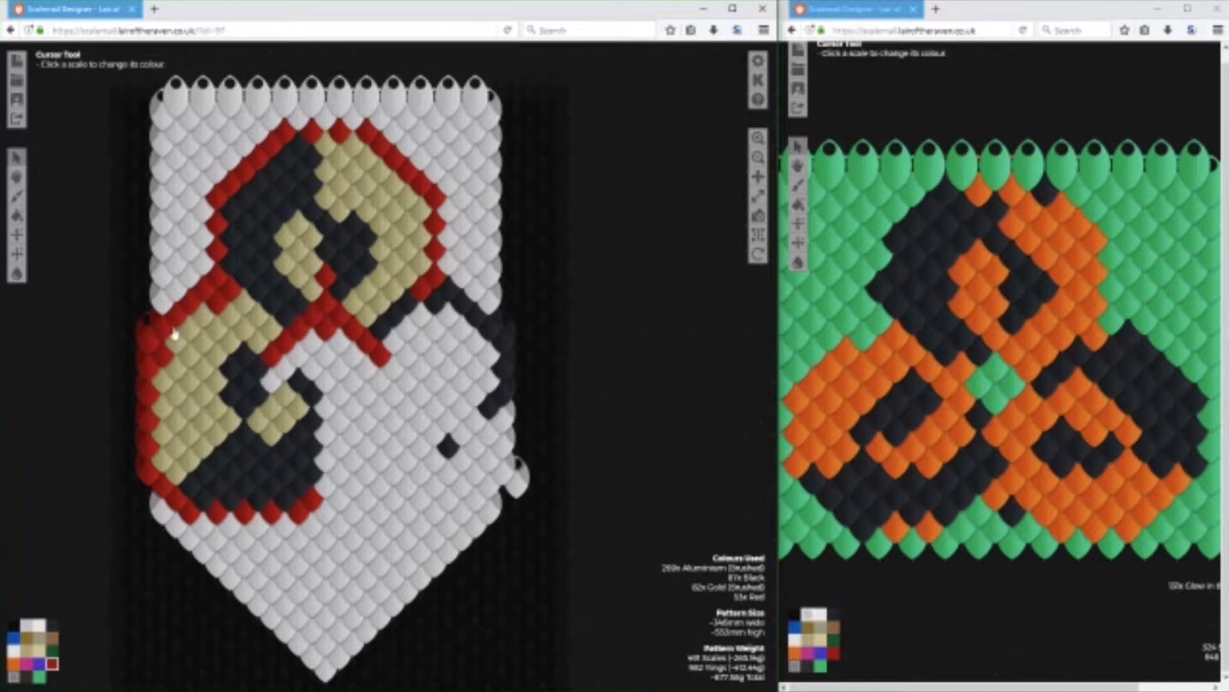
Draw a diagonal across the lower-right circle's lower right, Black at its outer end and Gold (Brushed) at its inner end.
click(52, 625)
click(463, 432)
click(27, 648)
drag(461, 456, 417, 477)
click(53, 624)
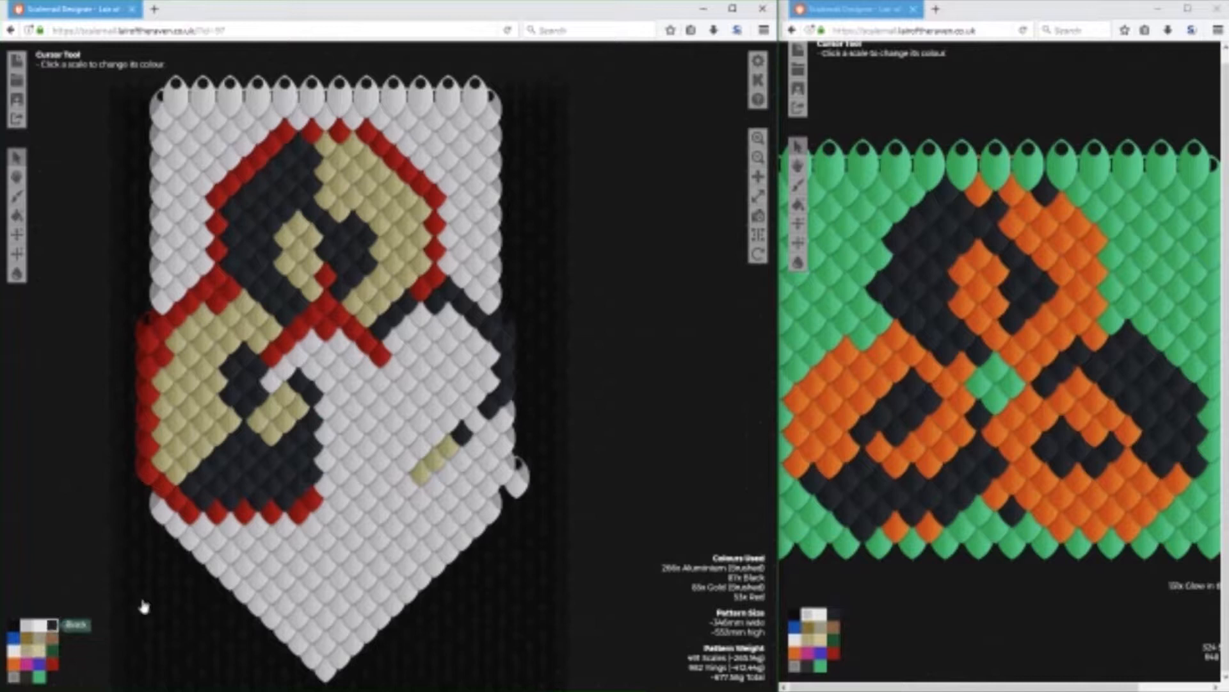
click(478, 421)
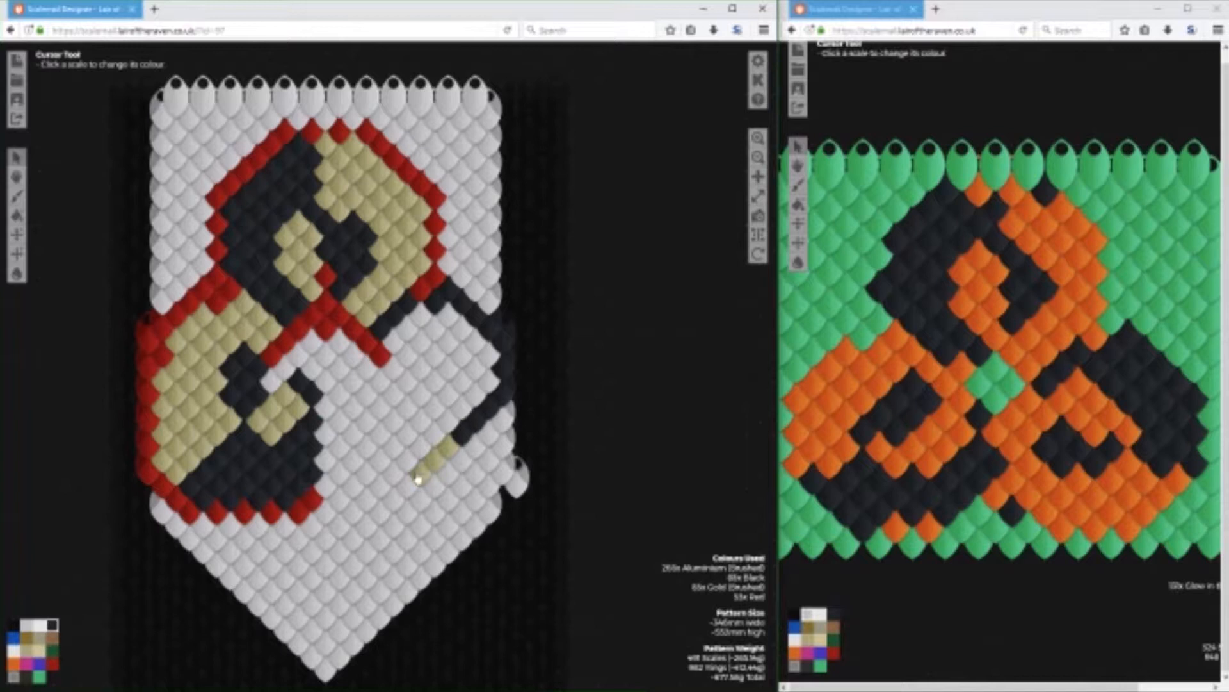
Clear the Red and Gold (Brushed) scales along the lower-left circle's upper-right edge to Aluminium (Brushed).
click(28, 632)
click(242, 307)
click(256, 318)
click(232, 296)
click(219, 280)
click(269, 328)
click(258, 339)
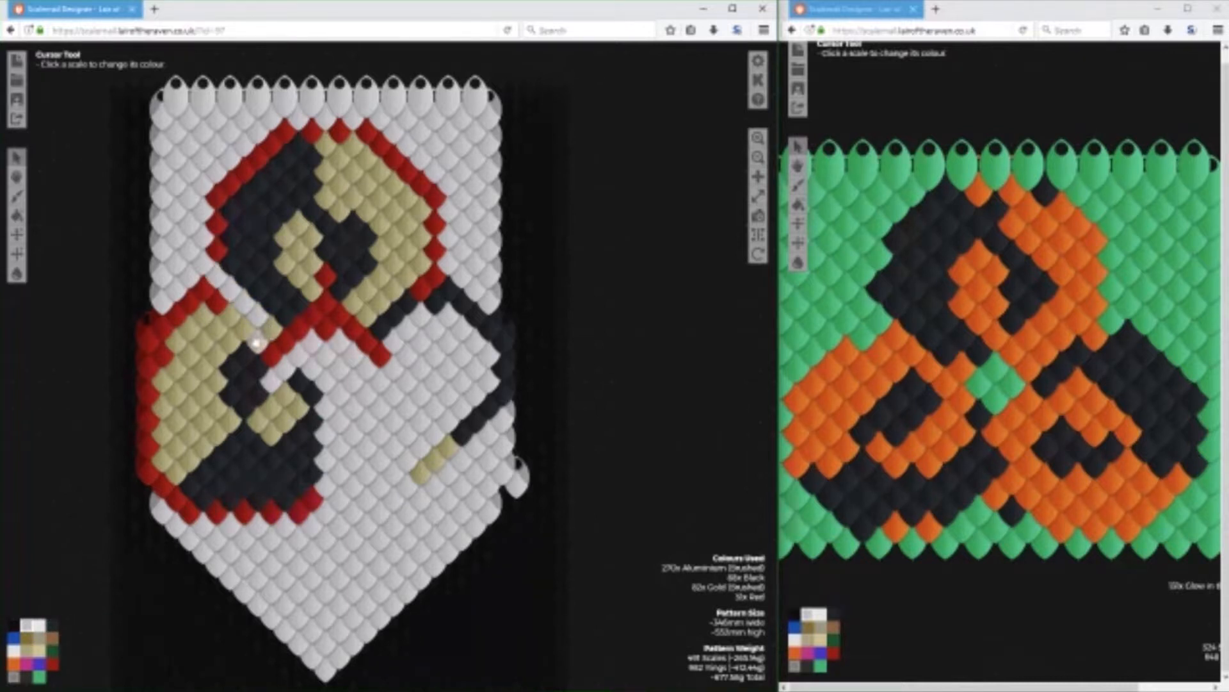
click(244, 330)
click(230, 316)
click(204, 293)
click(214, 306)
Clear the right-hand part of the lower-left circle to Aluminium (Brushed), from the inner Black arc down to the Red border.
click(307, 383)
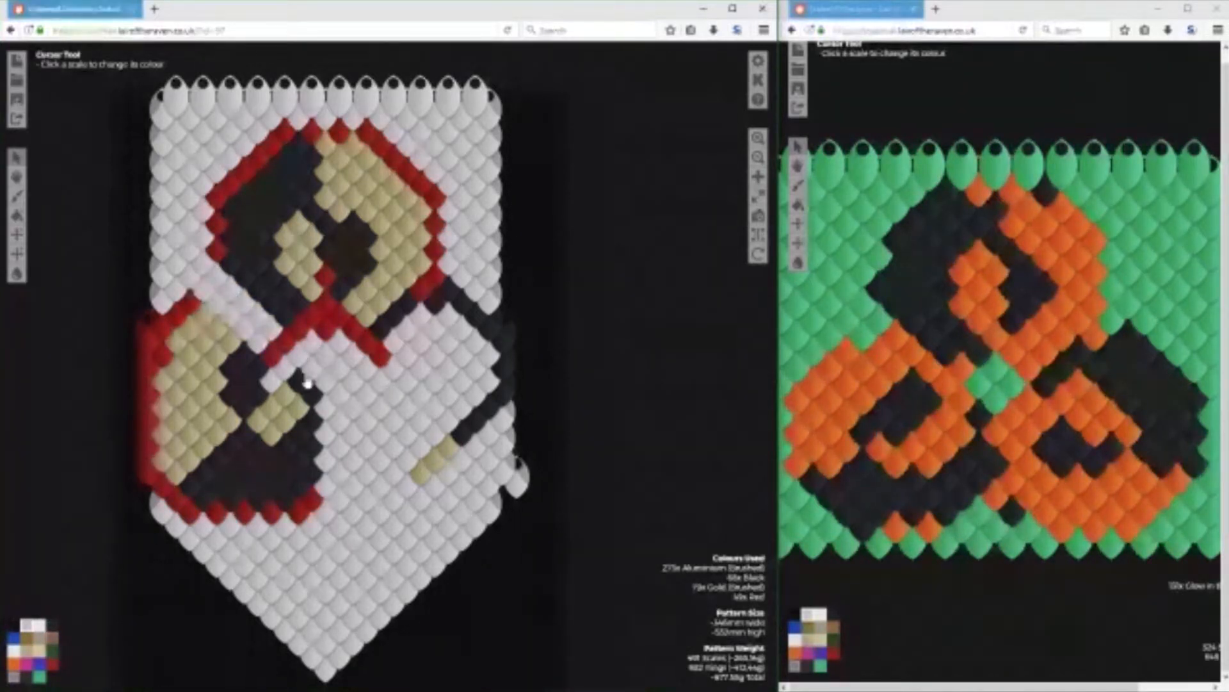
click(309, 388)
click(311, 419)
click(313, 449)
click(299, 382)
click(297, 483)
click(310, 502)
click(297, 511)
click(283, 506)
click(284, 485)
click(285, 441)
click(285, 417)
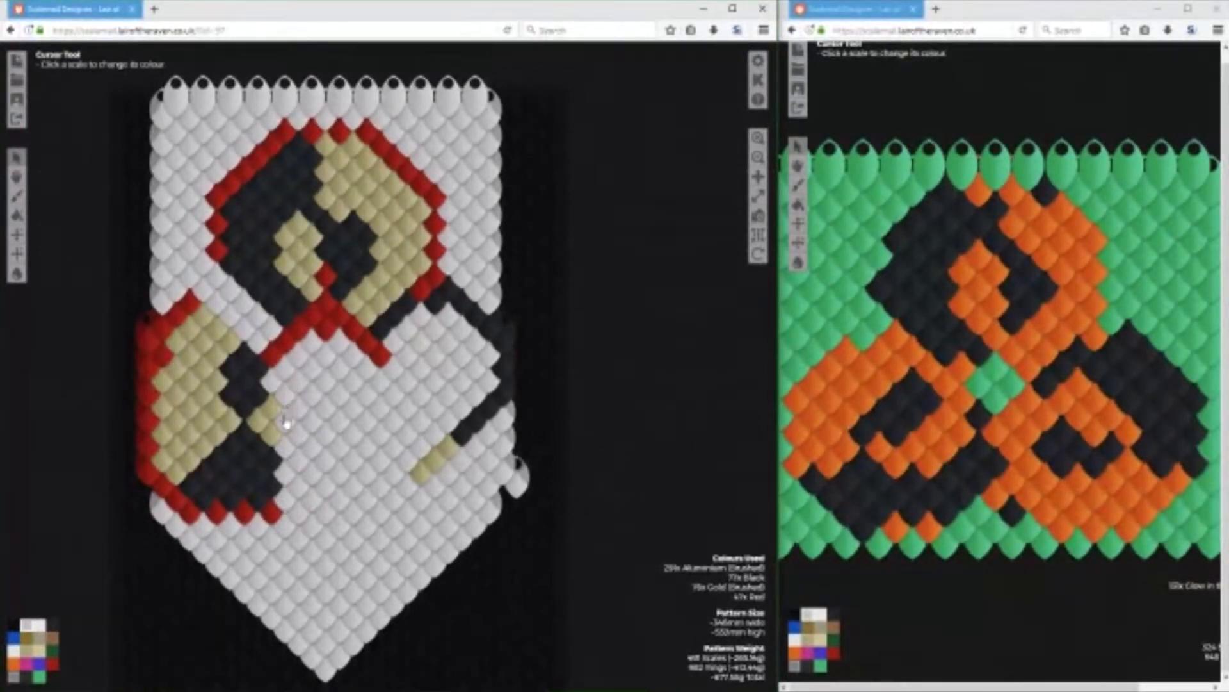
Consult the original logo picture and draw the lower-right circle's bottom edge in Gold (Brushed) scales.
click(41, 654)
click(28, 653)
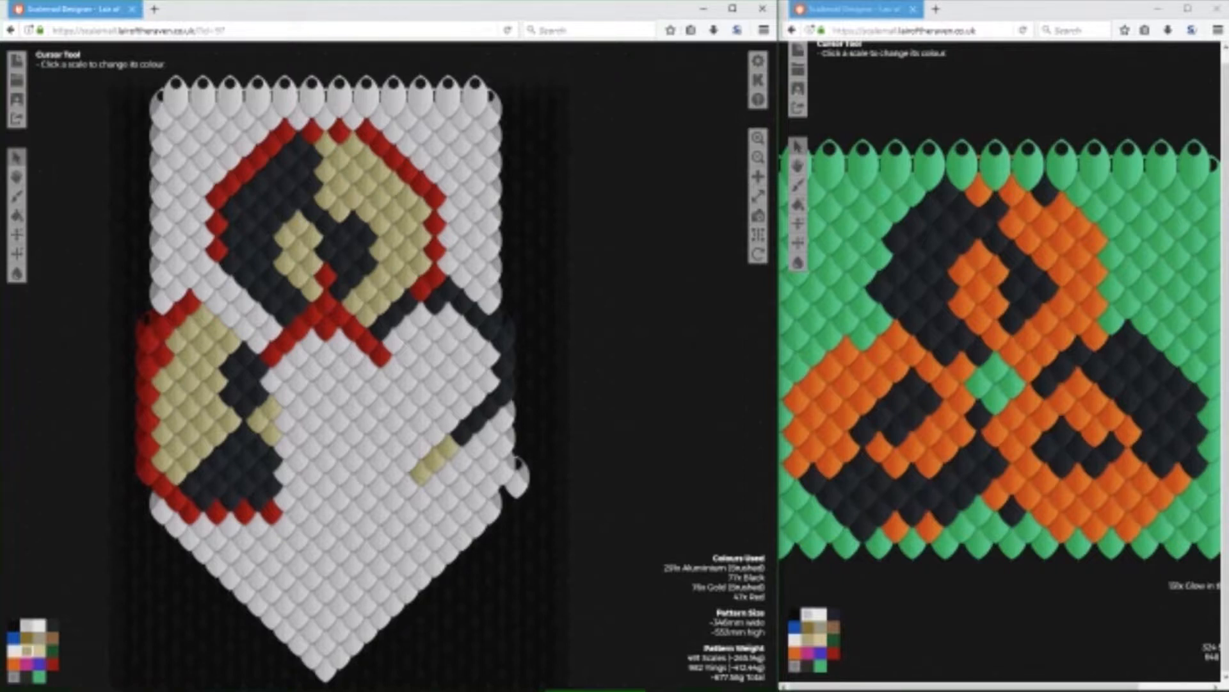
click(493, 666)
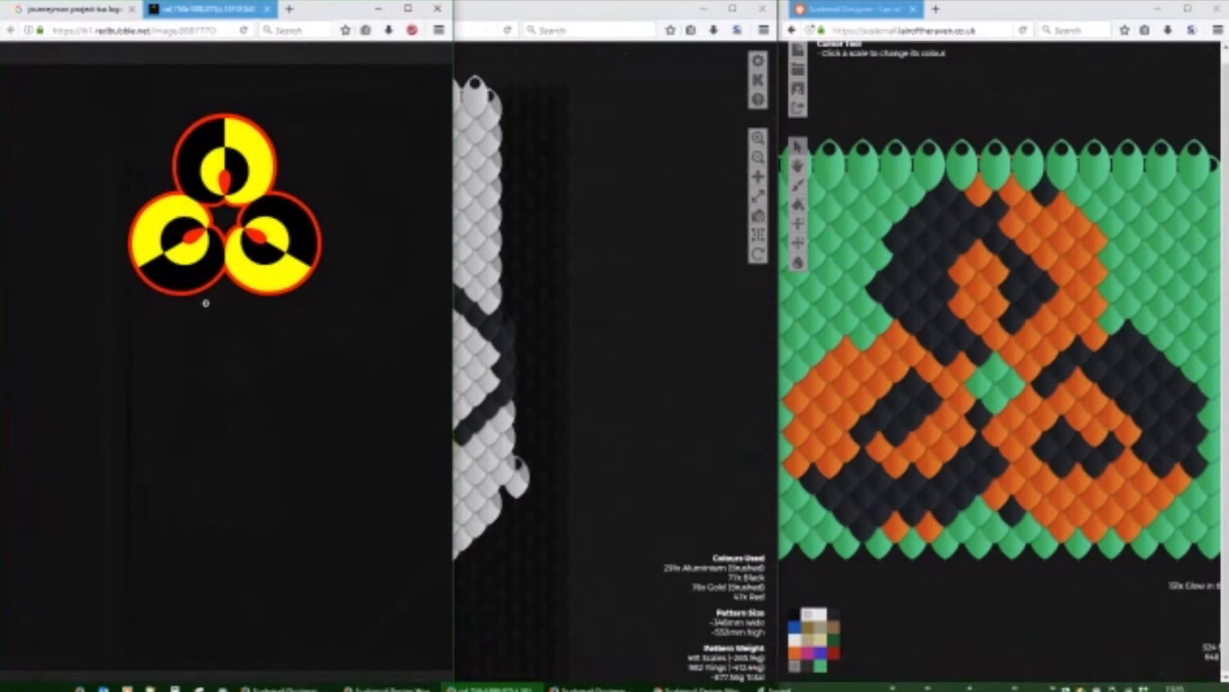
click(497, 11)
click(394, 477)
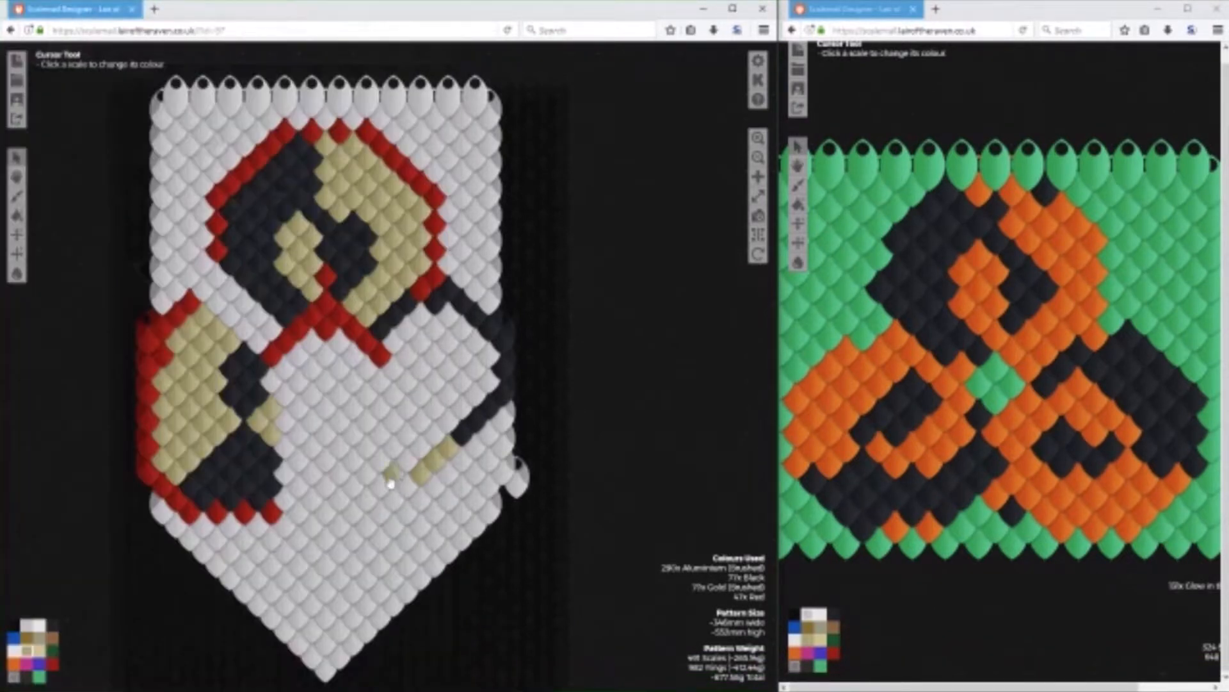
click(368, 472)
click(352, 456)
click(335, 444)
click(328, 438)
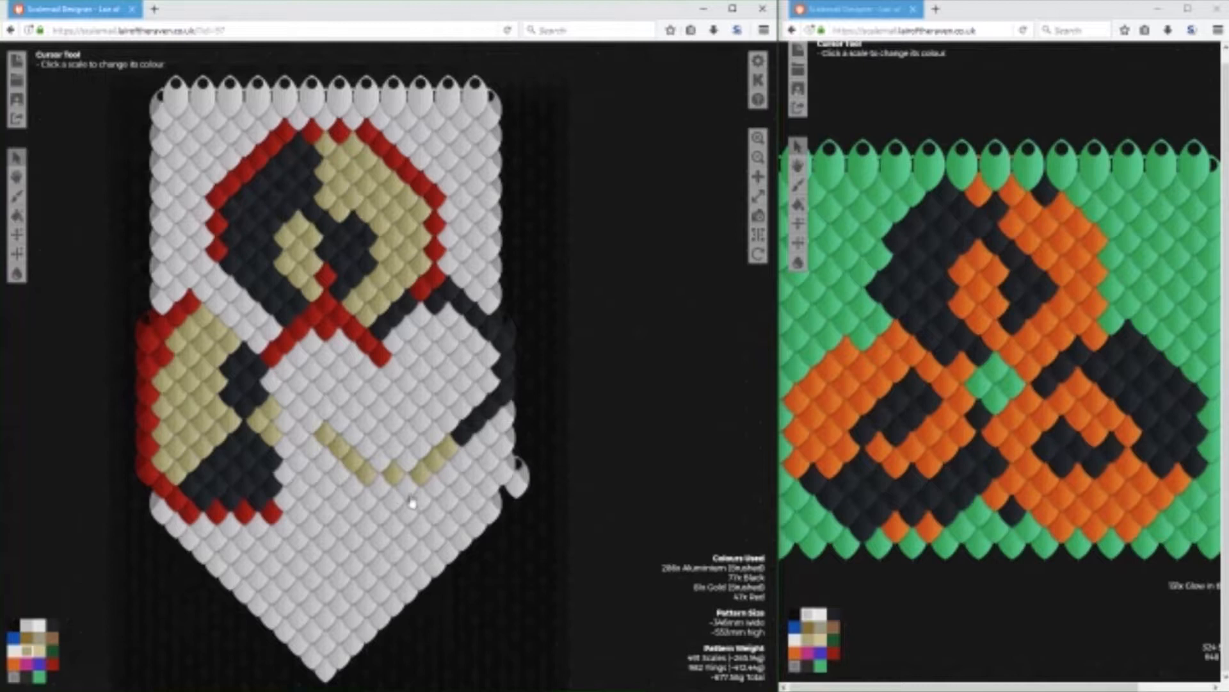
Continue the Gold (Brushed) edge up the lower-right circle's left side to the Red diagonal.
click(329, 414)
click(354, 358)
click(340, 370)
click(328, 383)
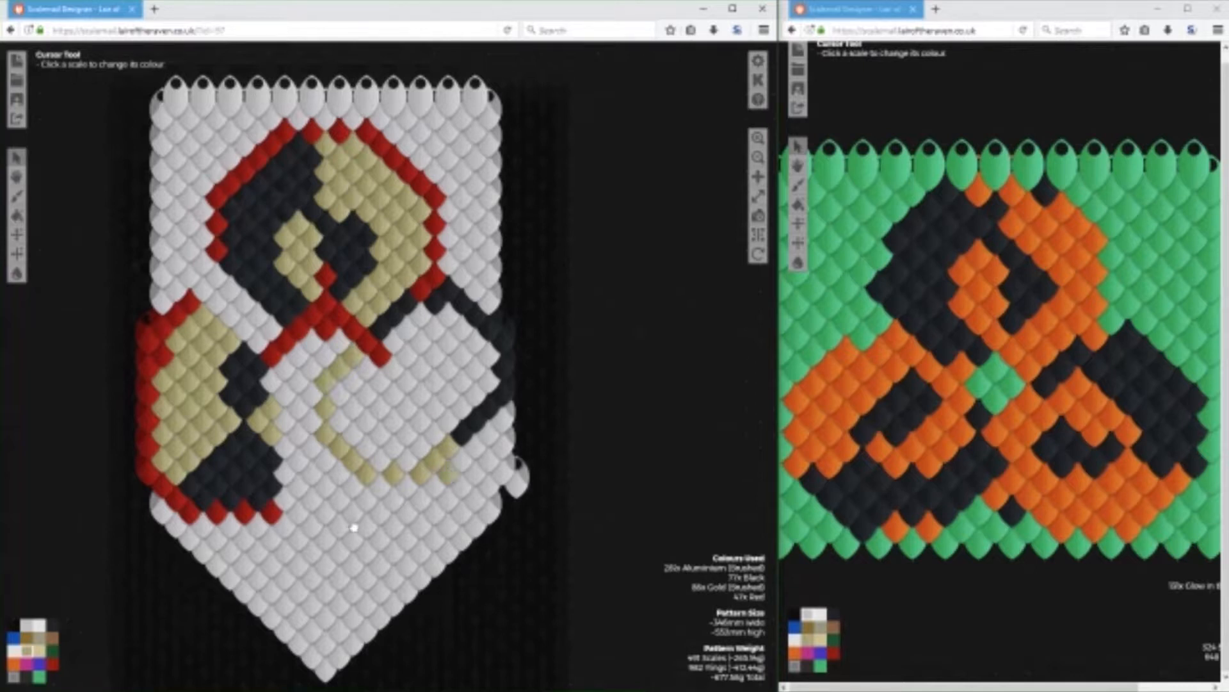
Thicken the lower-right circle's lower-right edge with a row of Black scales and a Gold (Brushed) scale beside it.
click(53, 625)
click(508, 420)
click(491, 441)
click(481, 449)
click(26, 650)
click(449, 470)
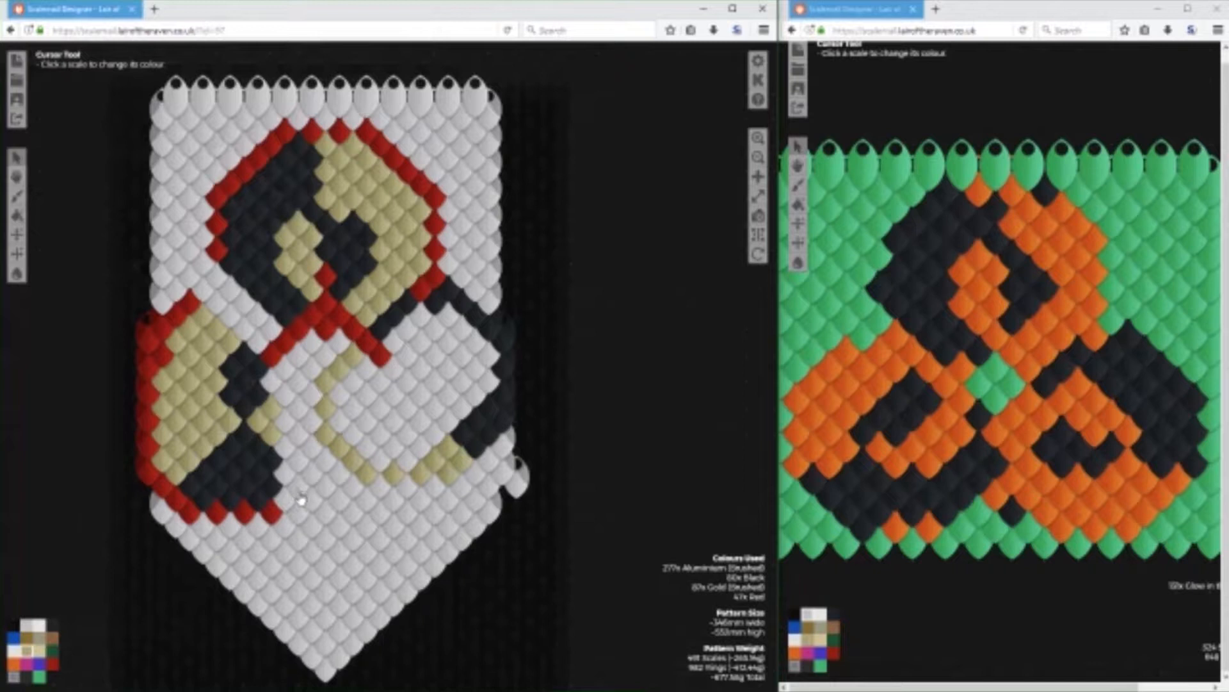
Draw the lower-right circle's dividing diagonal in Black from the edge and in Gold (Brushed) up to the Red diagonal.
click(52, 624)
click(452, 424)
click(436, 409)
click(420, 391)
click(28, 650)
click(398, 382)
click(408, 384)
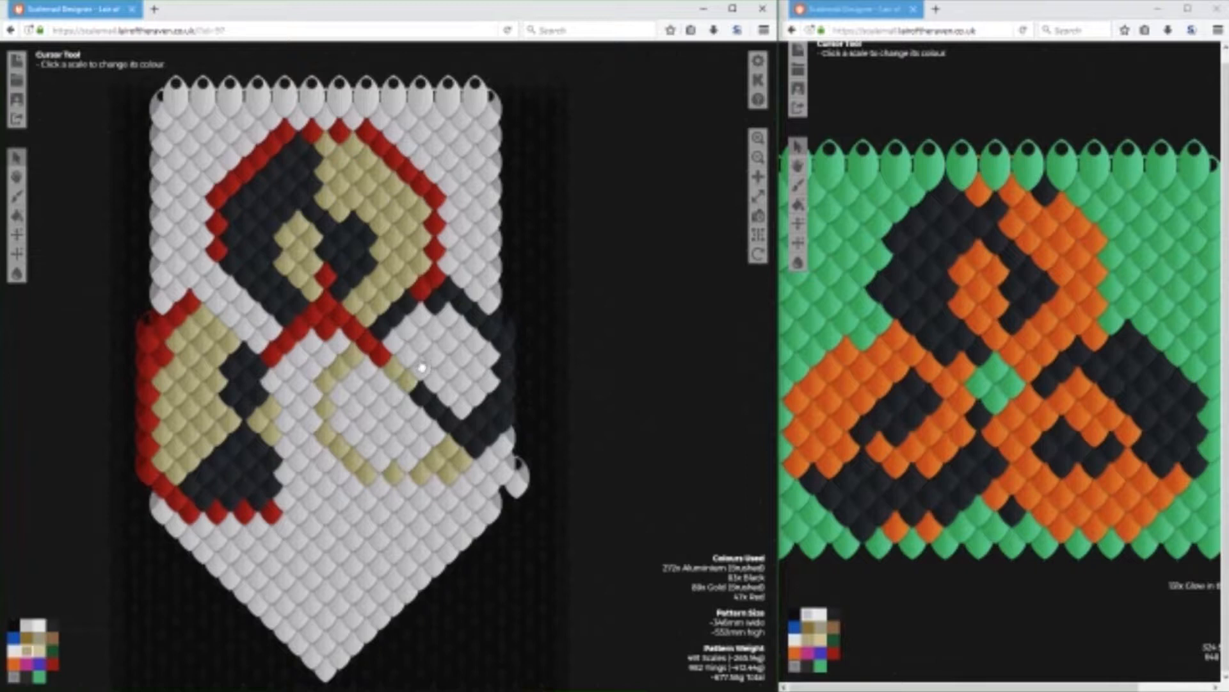
click(414, 366)
click(409, 359)
click(397, 351)
Fill the upper-right half of the lower-right circle with Black scales.
click(53, 624)
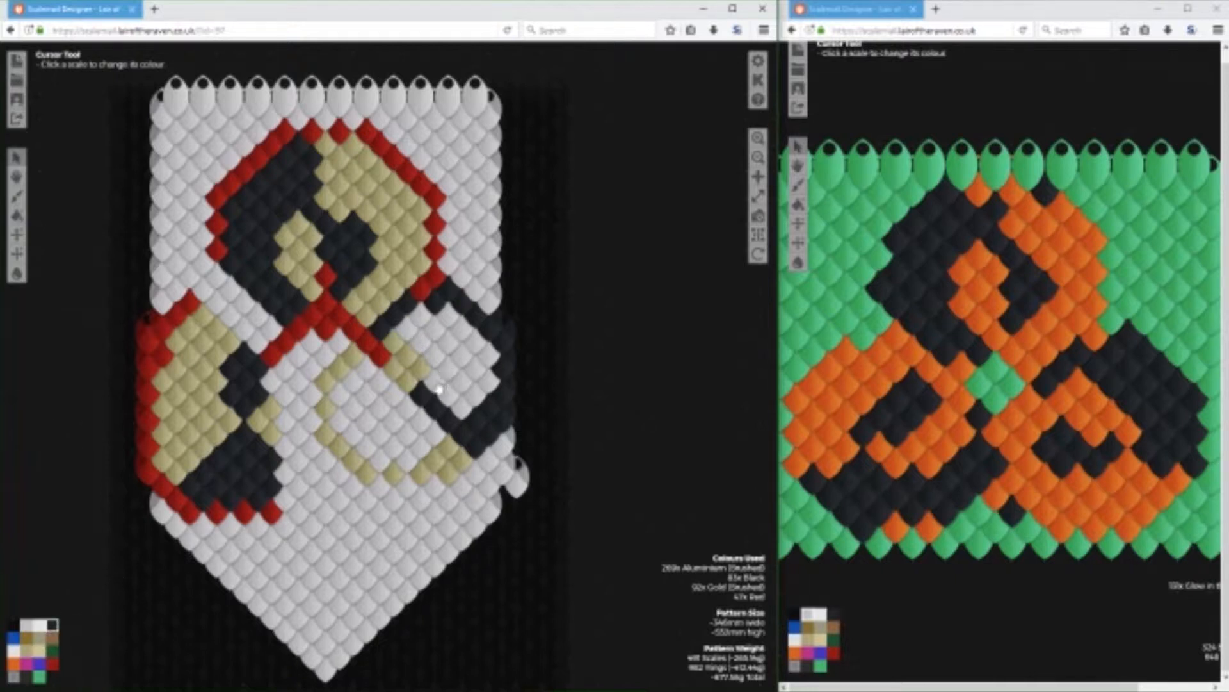
click(460, 406)
click(447, 395)
click(435, 382)
click(474, 394)
click(462, 380)
click(448, 367)
click(487, 380)
click(474, 368)
click(474, 342)
click(461, 330)
click(461, 355)
click(448, 316)
click(448, 341)
click(436, 354)
click(435, 329)
click(423, 317)
click(410, 329)
click(422, 342)
click(419, 368)
click(407, 356)
click(394, 343)
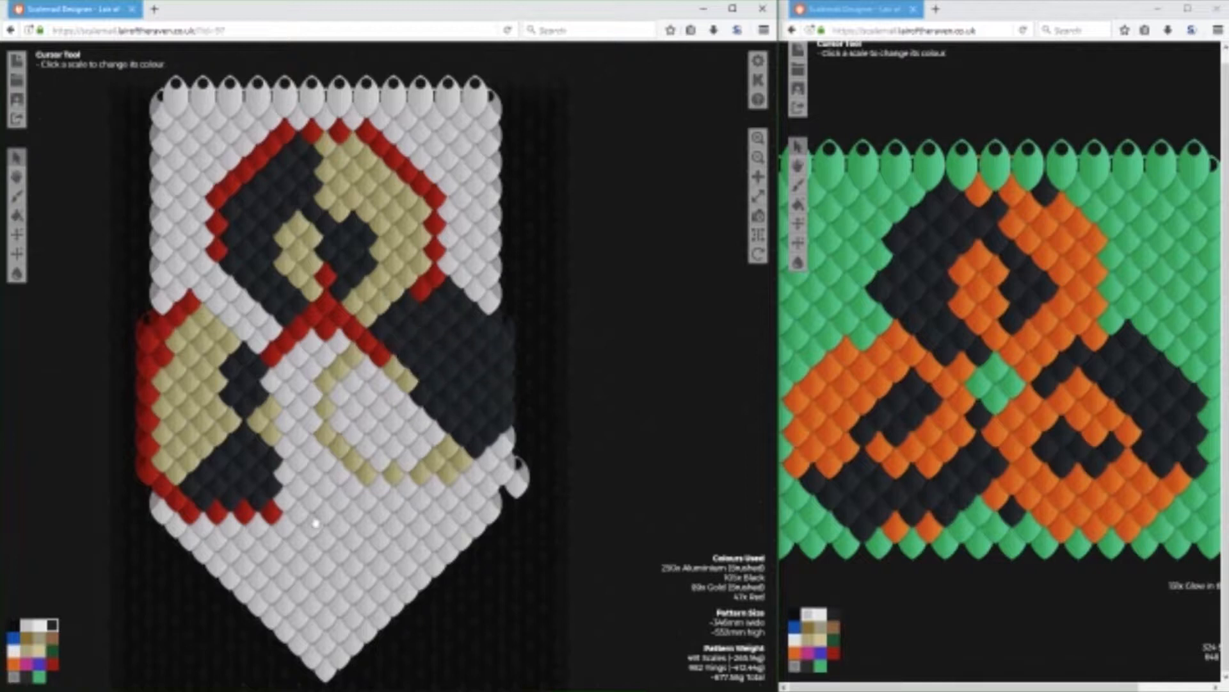
Fill the lower-left half of the lower-right circle with Gold (Brushed) scales.
click(26, 650)
click(430, 440)
click(406, 464)
click(418, 438)
click(419, 424)
click(394, 398)
click(379, 386)
click(366, 372)
click(406, 409)
click(353, 385)
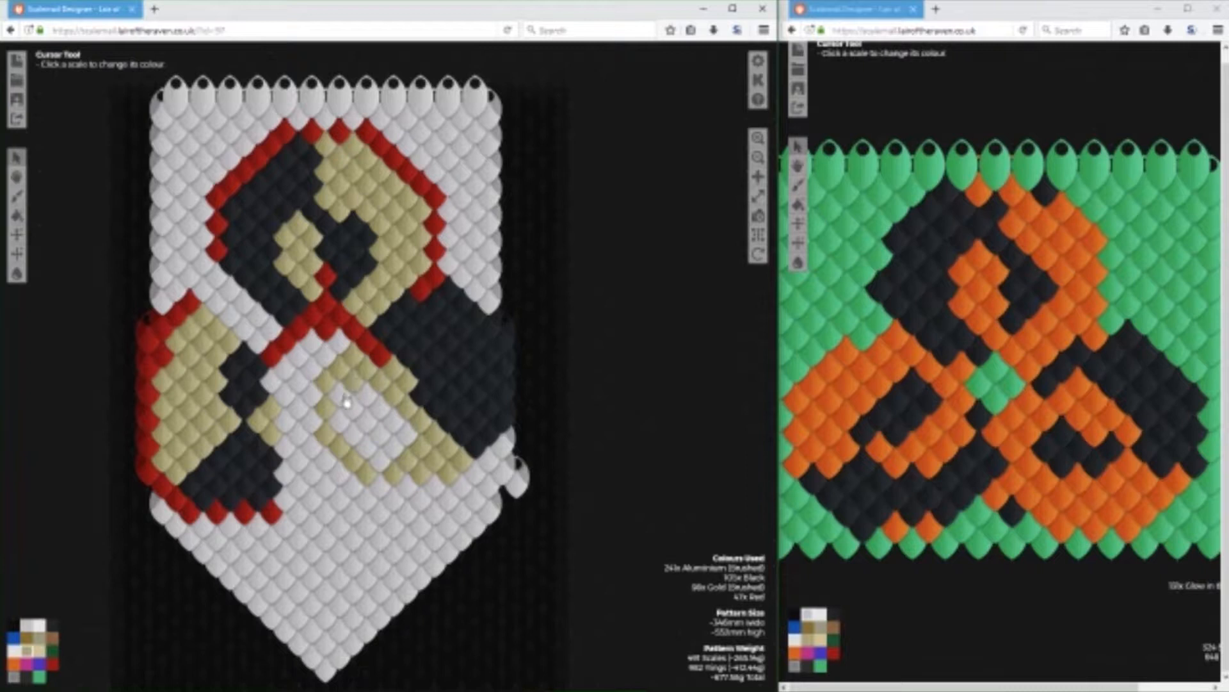
click(340, 398)
click(366, 398)
click(341, 421)
click(354, 435)
click(367, 422)
click(380, 410)
click(394, 423)
click(406, 436)
click(393, 449)
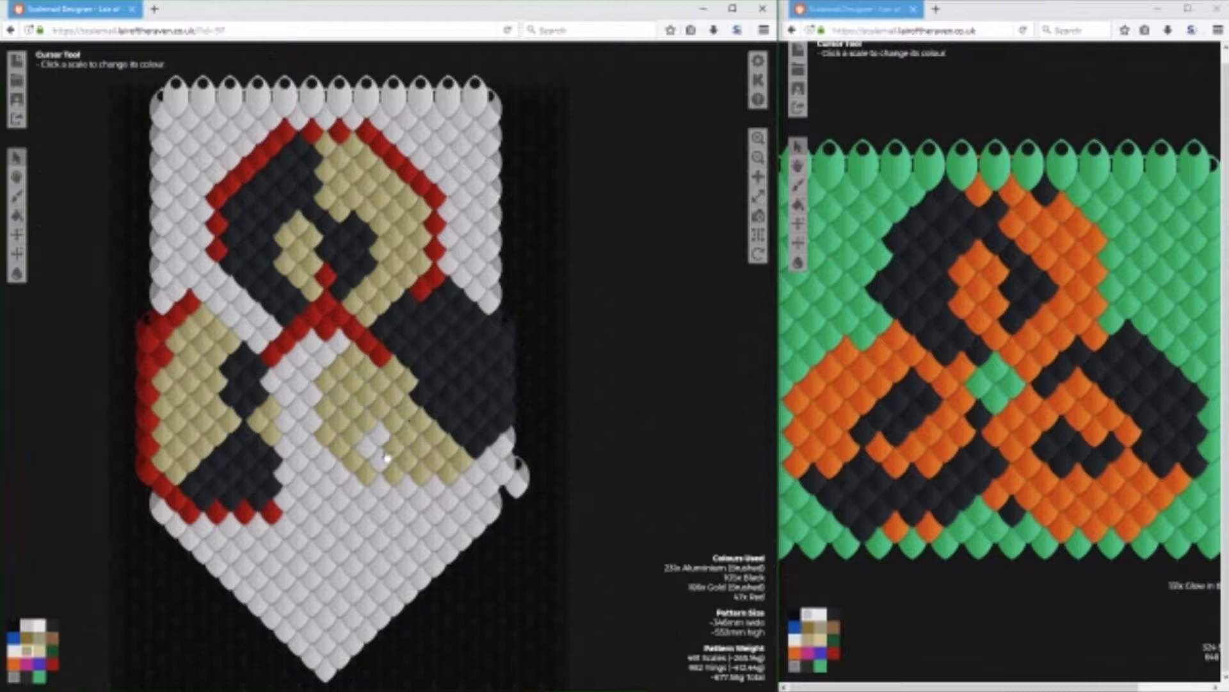
click(380, 436)
click(378, 458)
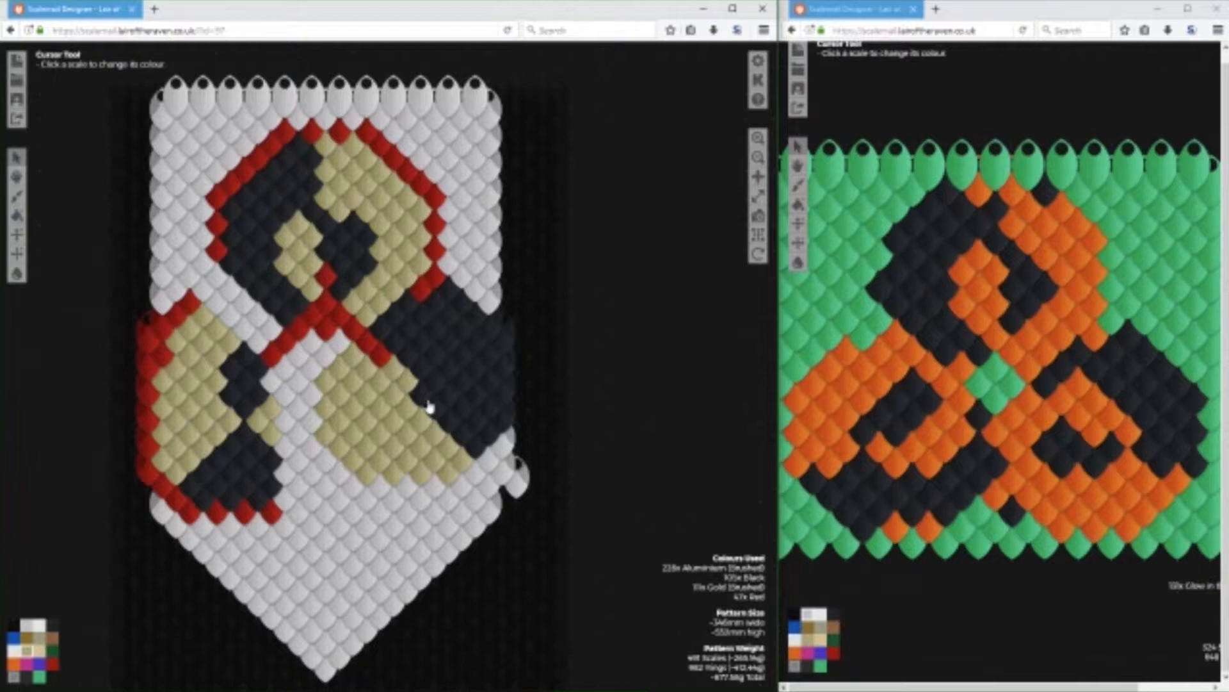
Paint a Black inner arc within the gold half of the lower-right circle, beside the dividing diagonal.
click(40, 651)
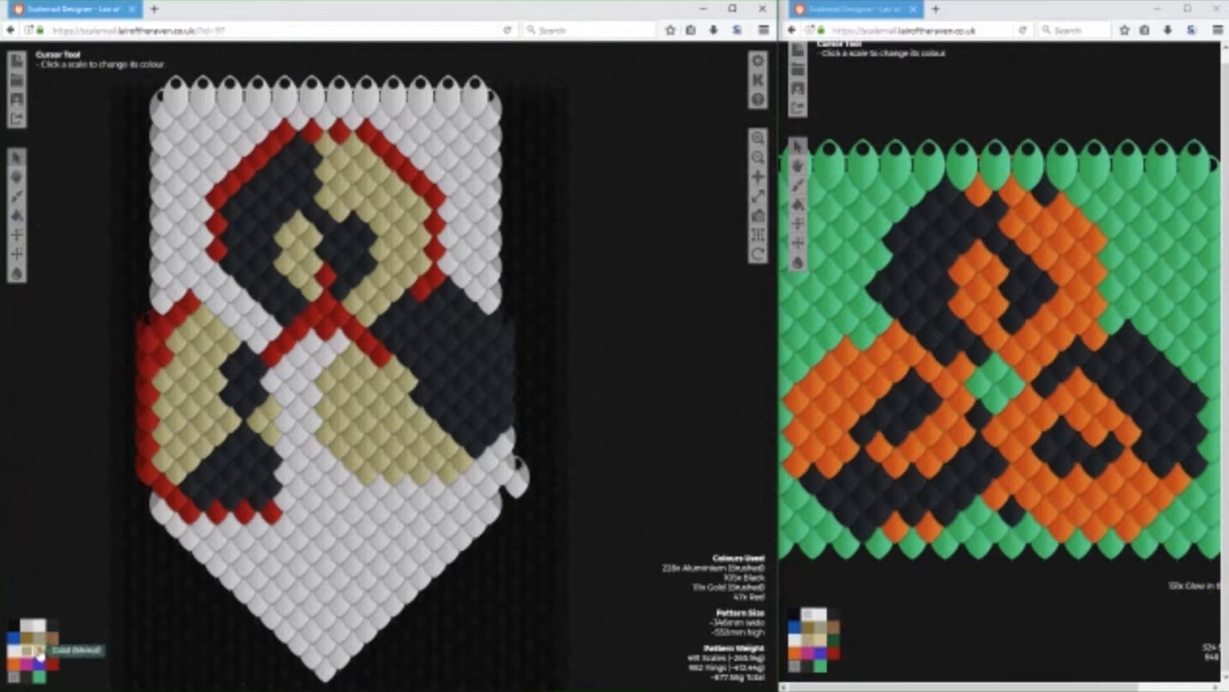
click(421, 402)
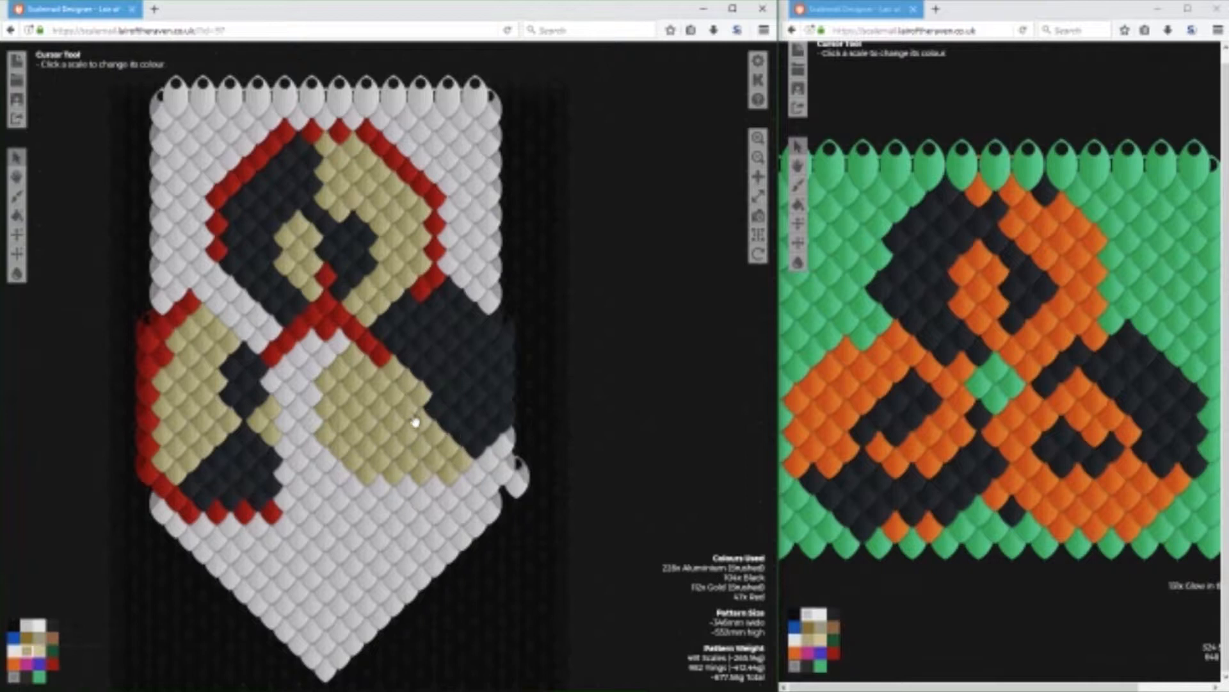
click(52, 625)
click(367, 397)
click(381, 411)
click(409, 410)
click(394, 397)
click(381, 384)
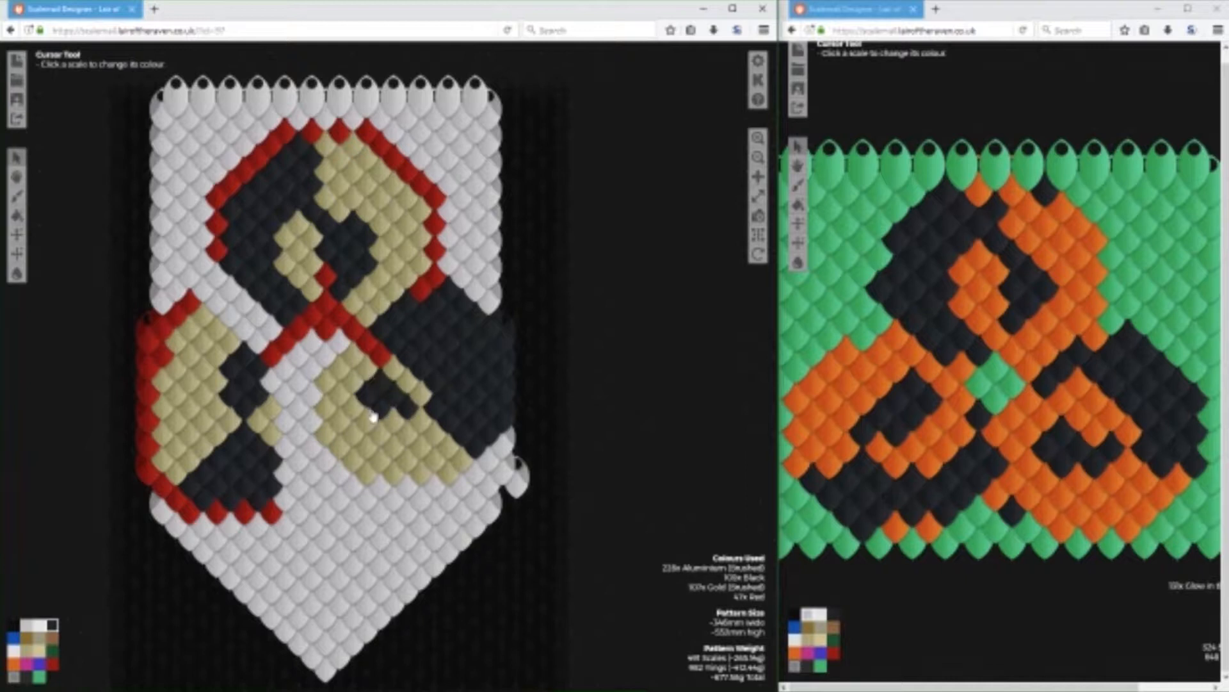
click(367, 371)
click(354, 385)
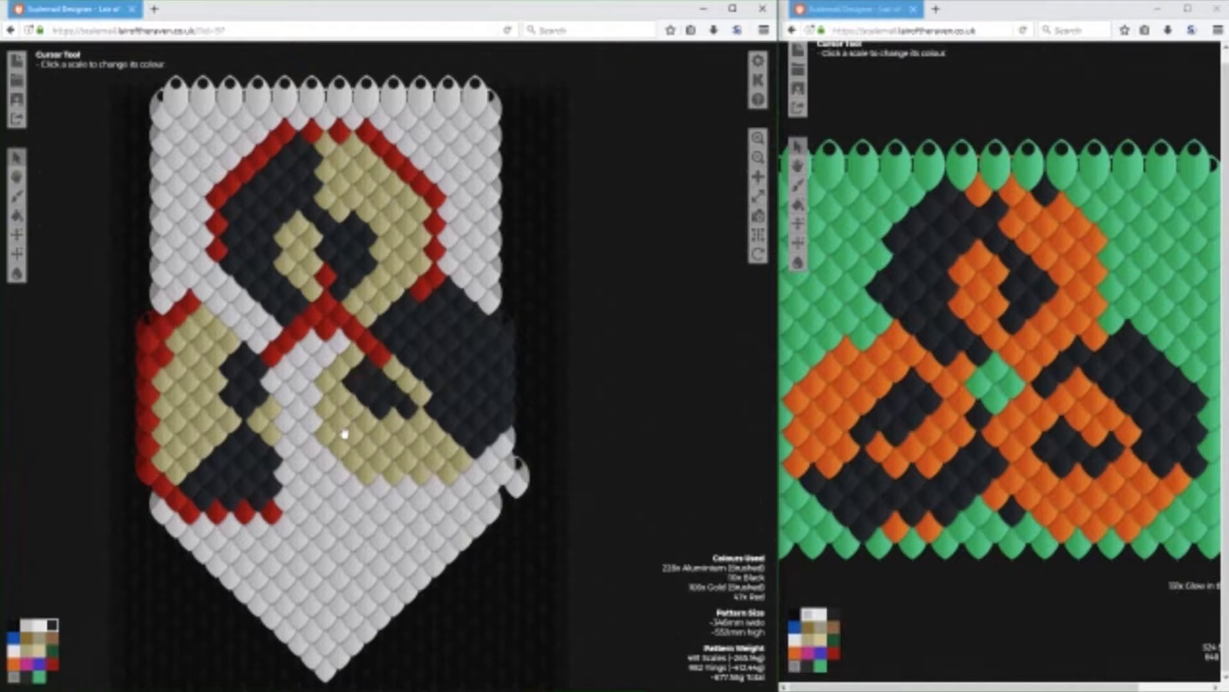
Paint a Gold (Brushed) inner arc within the black half of the lower-right circle, next to the Red diagonal.
click(27, 649)
click(398, 356)
click(394, 343)
click(408, 334)
click(418, 348)
click(412, 356)
click(431, 357)
click(427, 373)
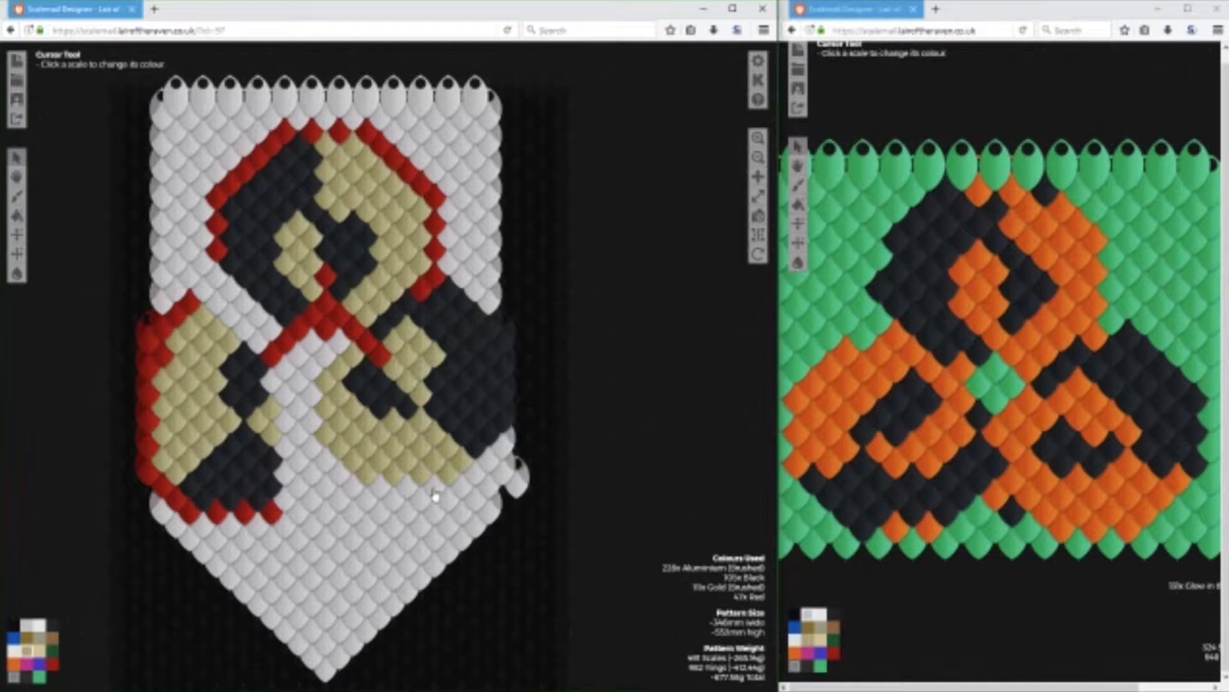
Outline the lower-right circle in Red along its upper, right and bottom edges.
click(52, 662)
mouse_move(458, 289)
mouse_down()
mouse_move(518, 356)
mouse_move(517, 422)
mouse_move(483, 479)
mouse_move(456, 498)
mouse_move(406, 503)
mouse_move(323, 458)
mouse_up()
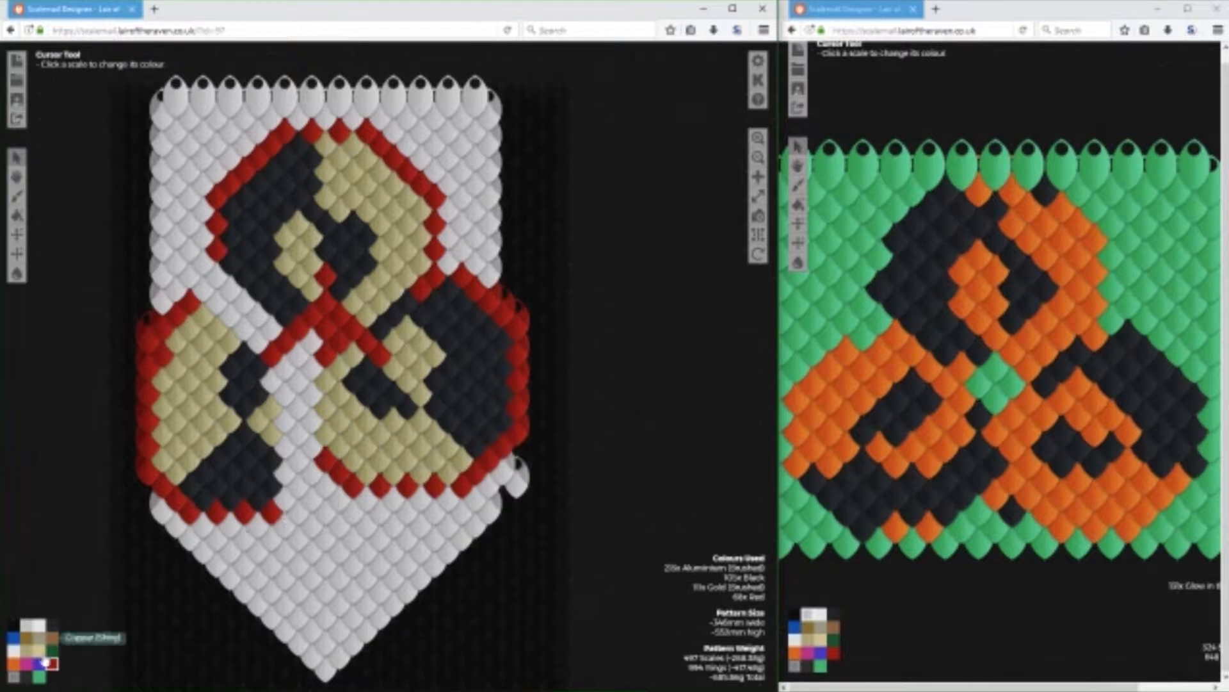
Clear the whole lower-left circle to Aluminium (Brushed) and repaint the Red diagonal descending from the centre toward it.
click(27, 625)
mouse_move(189, 305)
mouse_down()
mouse_move(157, 334)
mouse_move(177, 329)
mouse_move(146, 413)
mouse_move(154, 467)
mouse_move(198, 509)
mouse_move(269, 516)
mouse_move(253, 451)
mouse_move(265, 468)
mouse_move(266, 425)
mouse_move(276, 435)
mouse_move(253, 365)
mouse_move(212, 324)
mouse_move(250, 391)
mouse_move(209, 375)
mouse_move(242, 435)
mouse_move(160, 390)
mouse_move(182, 484)
mouse_move(220, 489)
mouse_move(195, 497)
mouse_move(214, 435)
mouse_move(229, 437)
mouse_up()
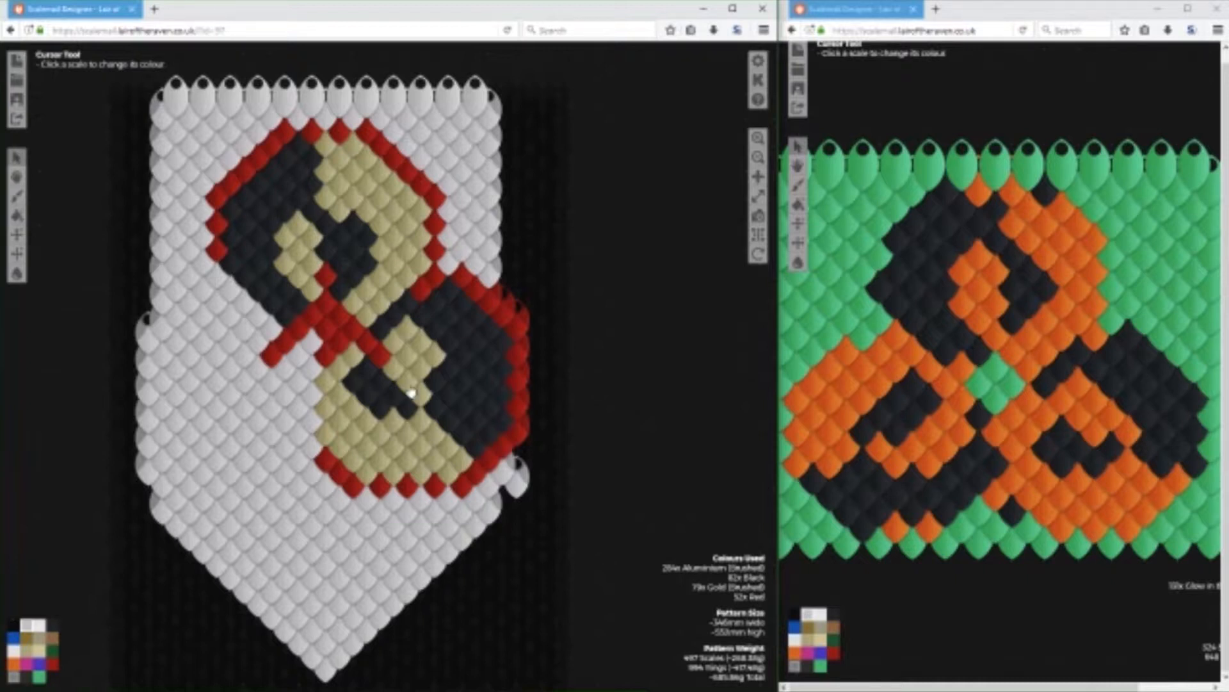
click(52, 624)
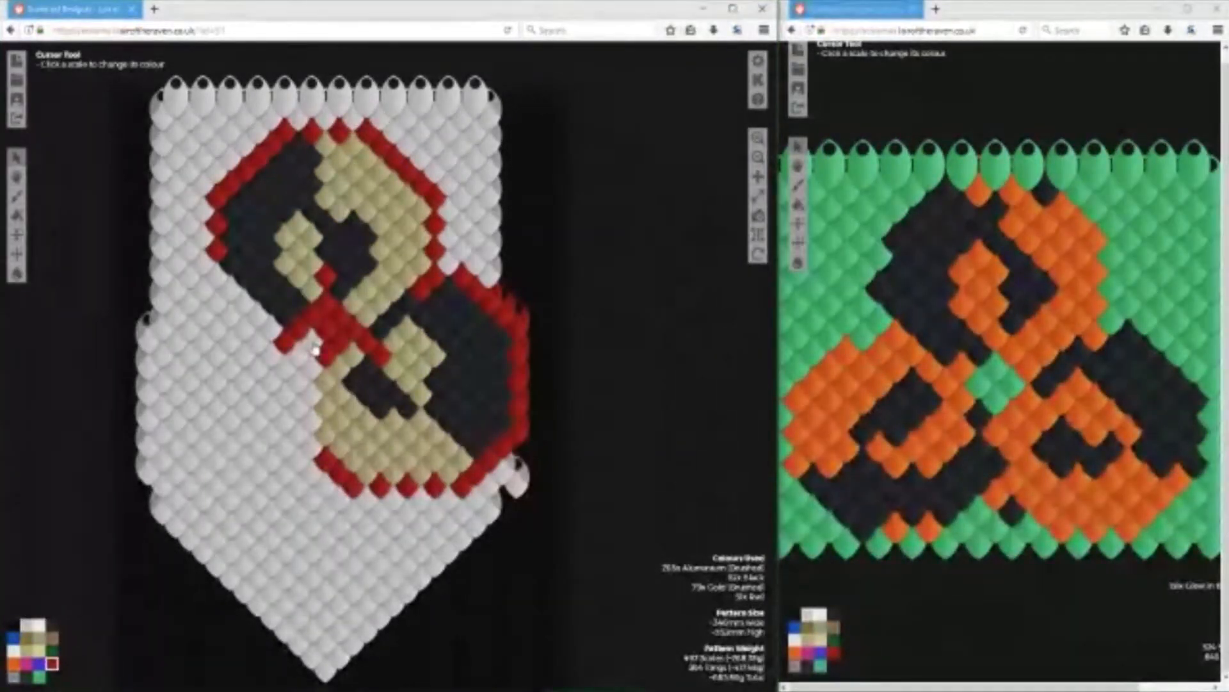
click(314, 351)
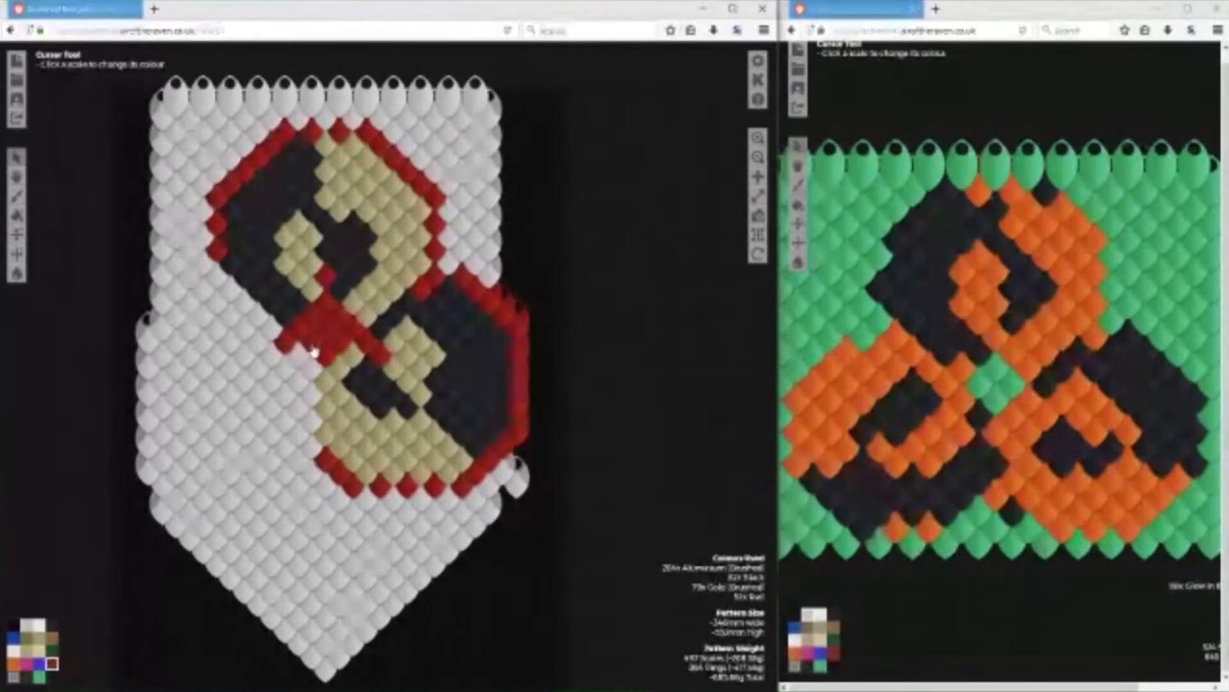
click(271, 358)
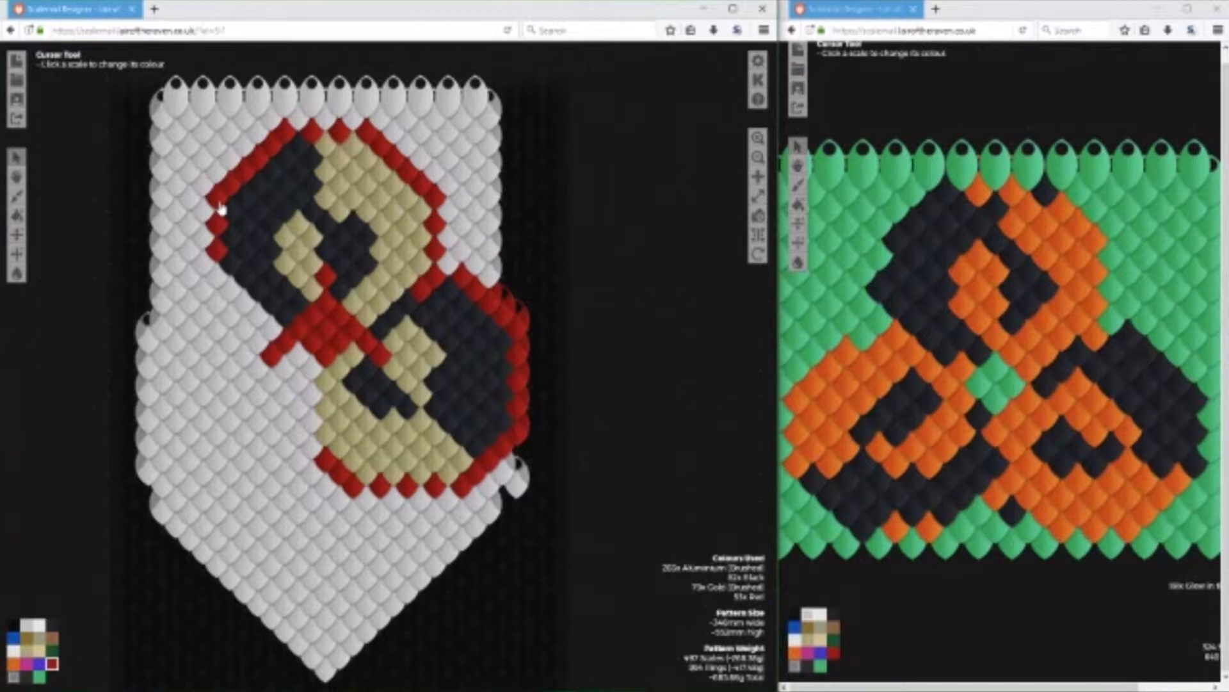
Draw the lower-left circle's upper-left boundary as a Red diagonal from the upper circle to the banner's edge.
click(220, 280)
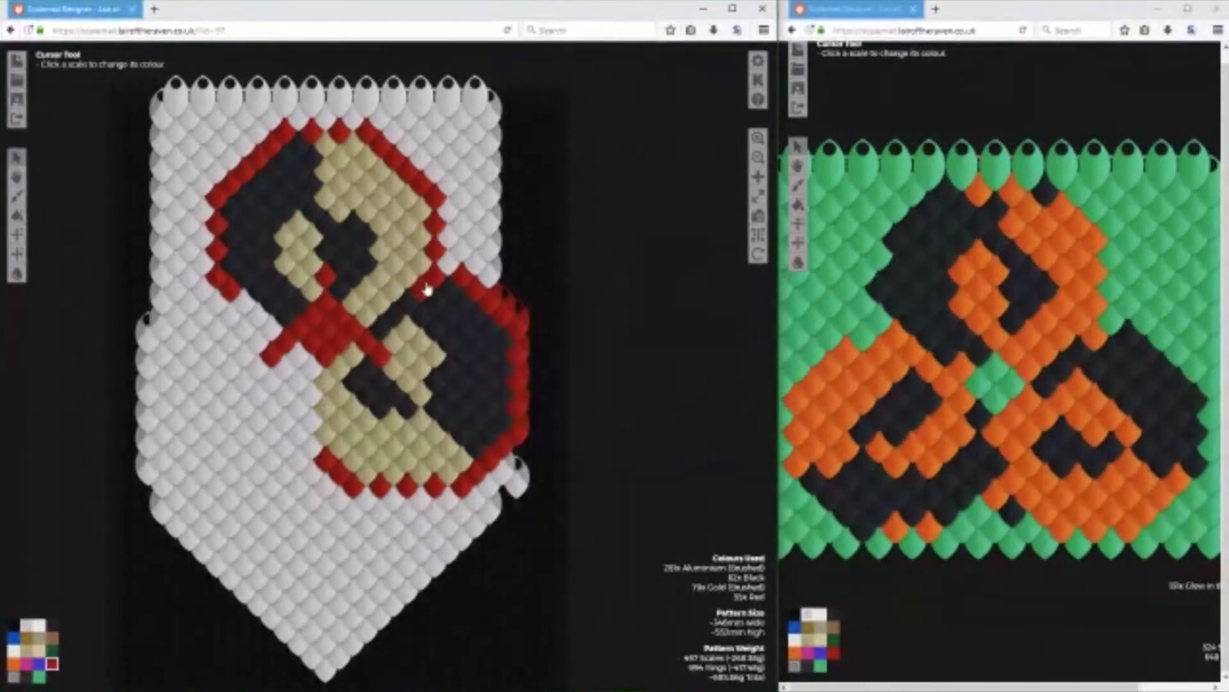
click(205, 293)
click(193, 302)
click(179, 312)
click(163, 328)
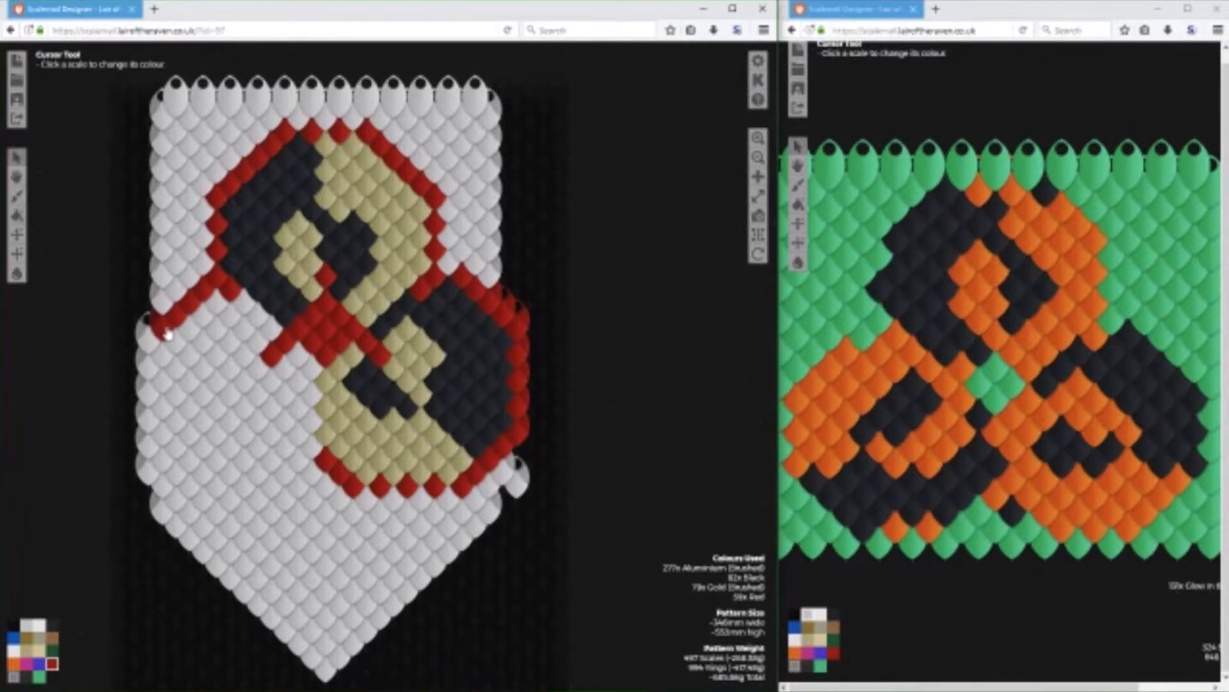
Paint the lower-left circle's left edge Red, one scale inside the banner's edge, with the outer scales left in Aluminium (Brushed).
click(163, 357)
click(164, 382)
click(163, 407)
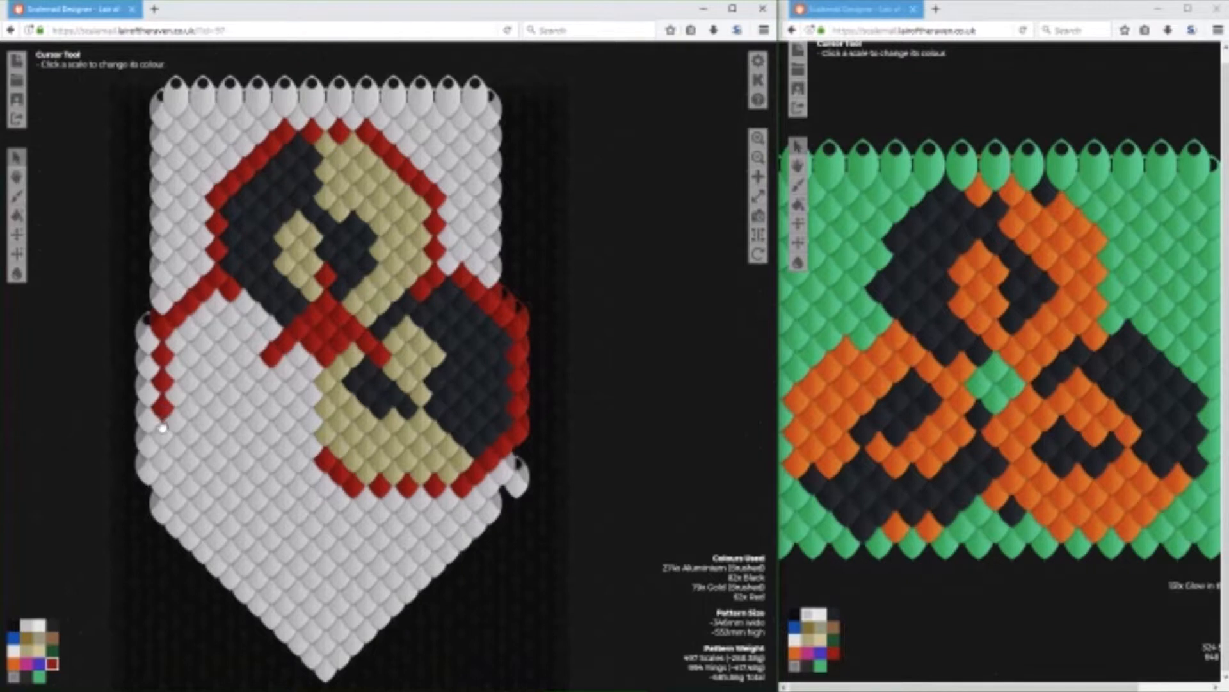
click(148, 418)
click(163, 431)
click(164, 460)
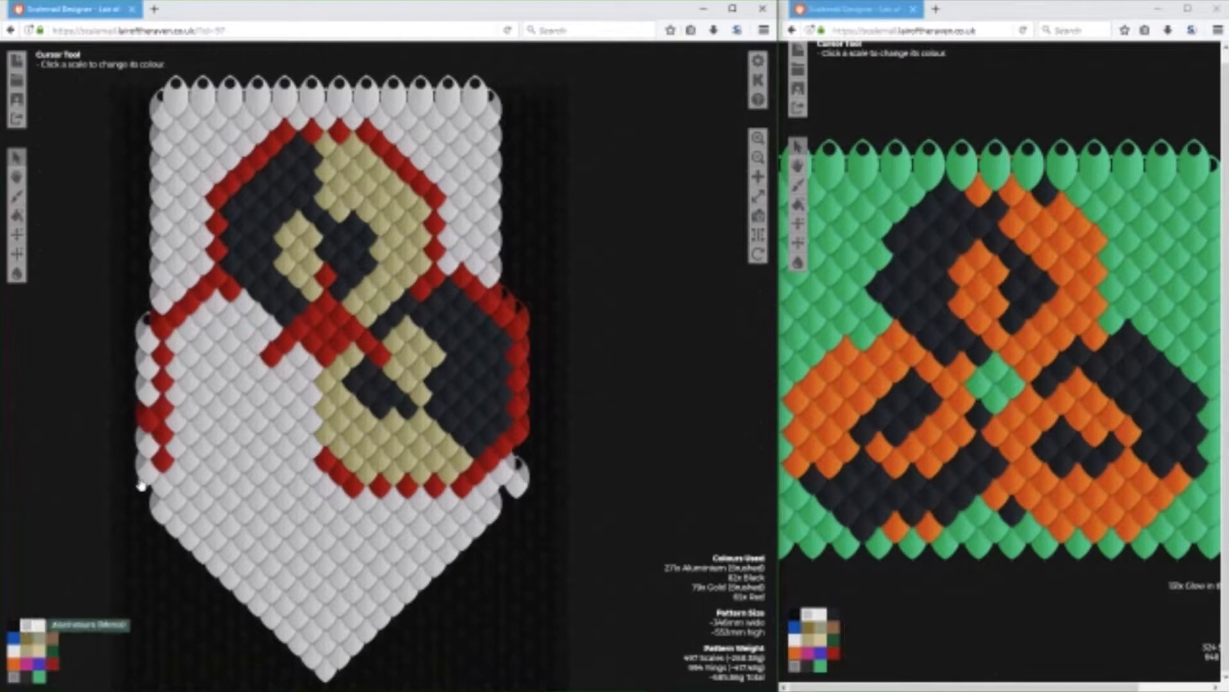
click(137, 415)
click(148, 419)
click(52, 665)
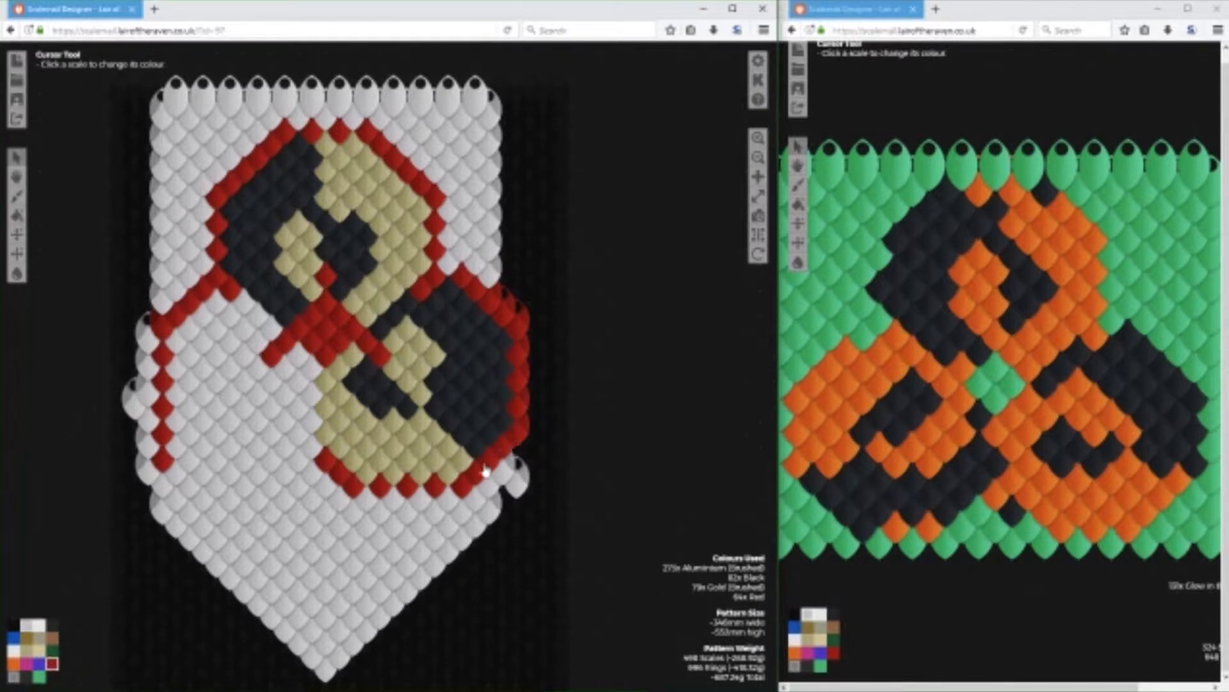
Draw the lower-left circle's bottom edge in Red, shift it up one row, and join it to the lower-right circle's outline.
mouse_move(177, 477)
mouse_down()
mouse_move(212, 516)
mouse_move(274, 510)
mouse_up()
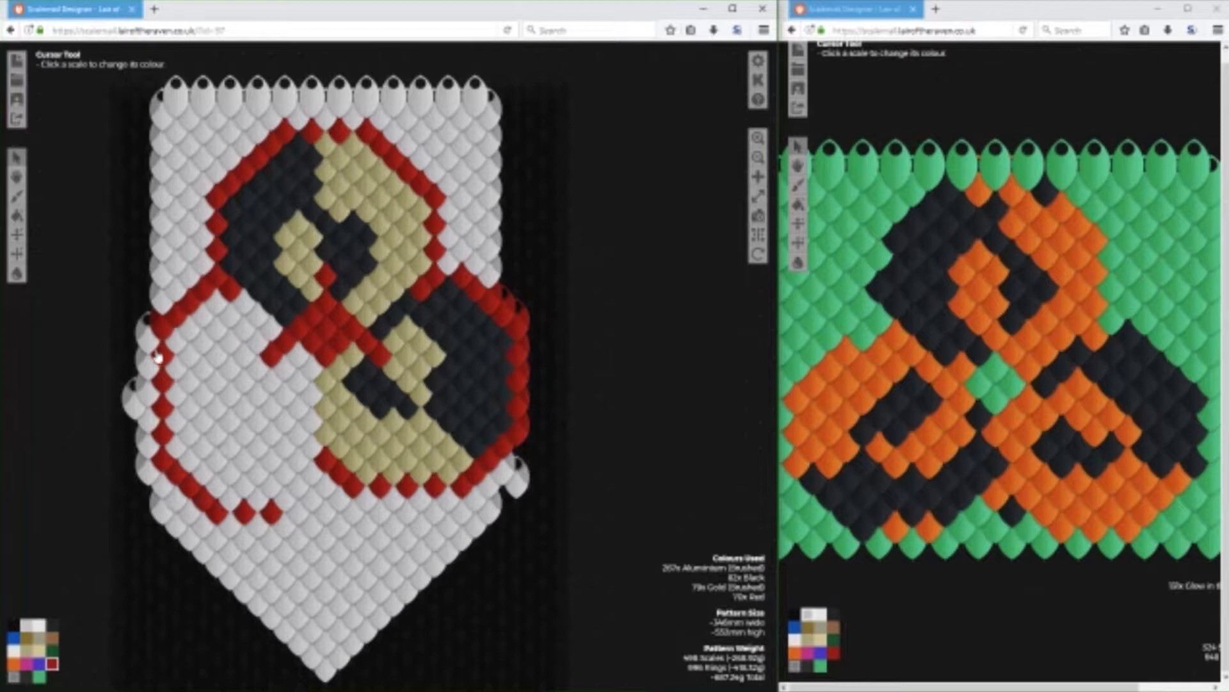
mouse_move(165, 438)
mouse_down()
mouse_move(221, 497)
mouse_move(272, 485)
mouse_up()
click(30, 635)
mouse_move(306, 532)
mouse_down()
mouse_move(257, 512)
mouse_move(221, 516)
mouse_move(157, 458)
mouse_up()
click(51, 663)
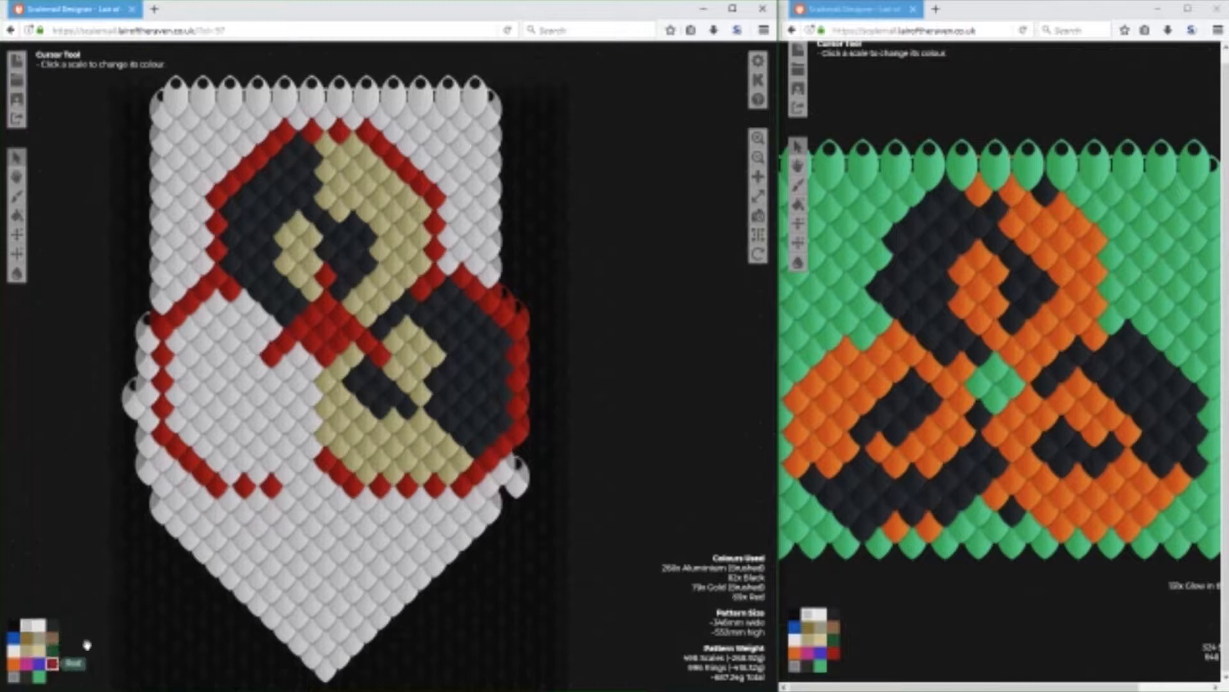
drag(282, 492, 315, 471)
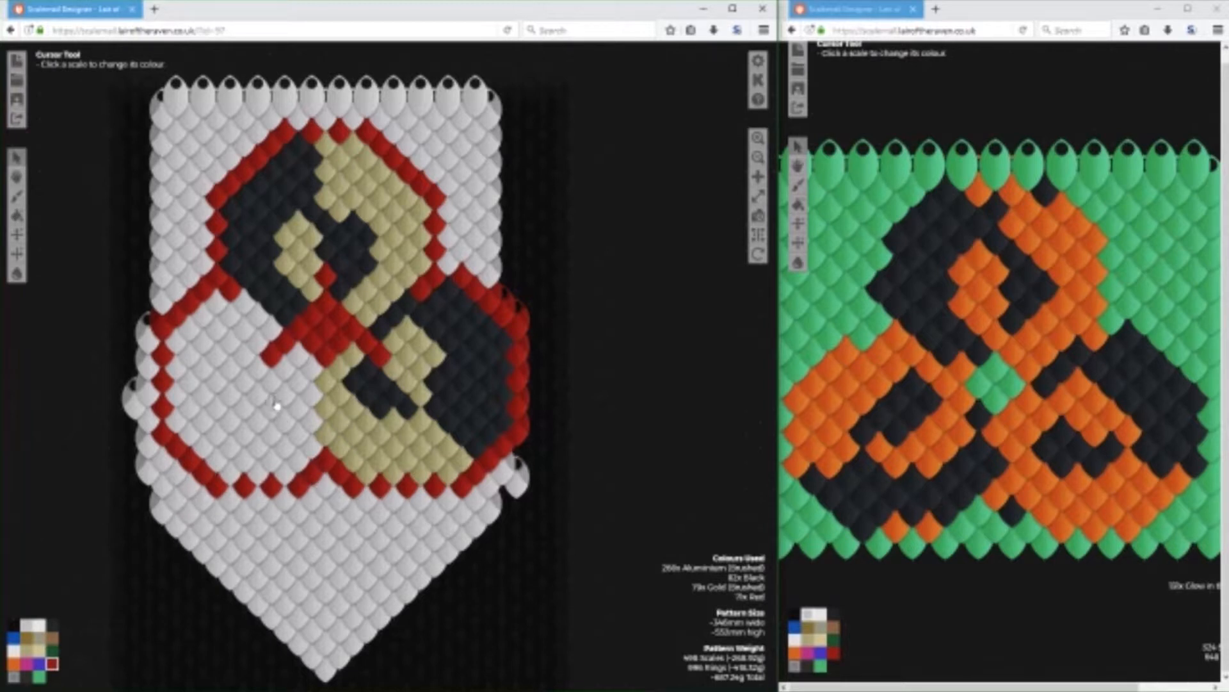
Line the right and bottom inside edges of the lower-left circle with Black scales.
click(51, 626)
click(299, 358)
click(312, 372)
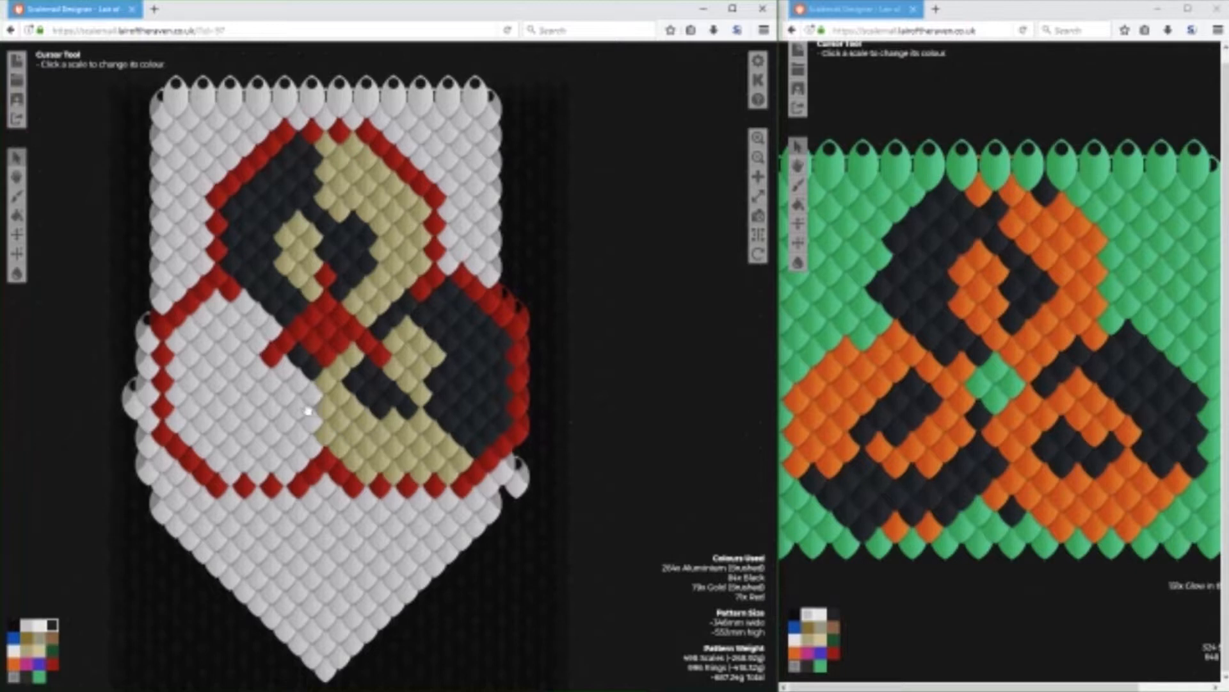
click(314, 402)
click(314, 426)
click(313, 450)
click(301, 463)
click(287, 474)
click(273, 462)
click(245, 467)
click(257, 476)
click(232, 478)
click(216, 464)
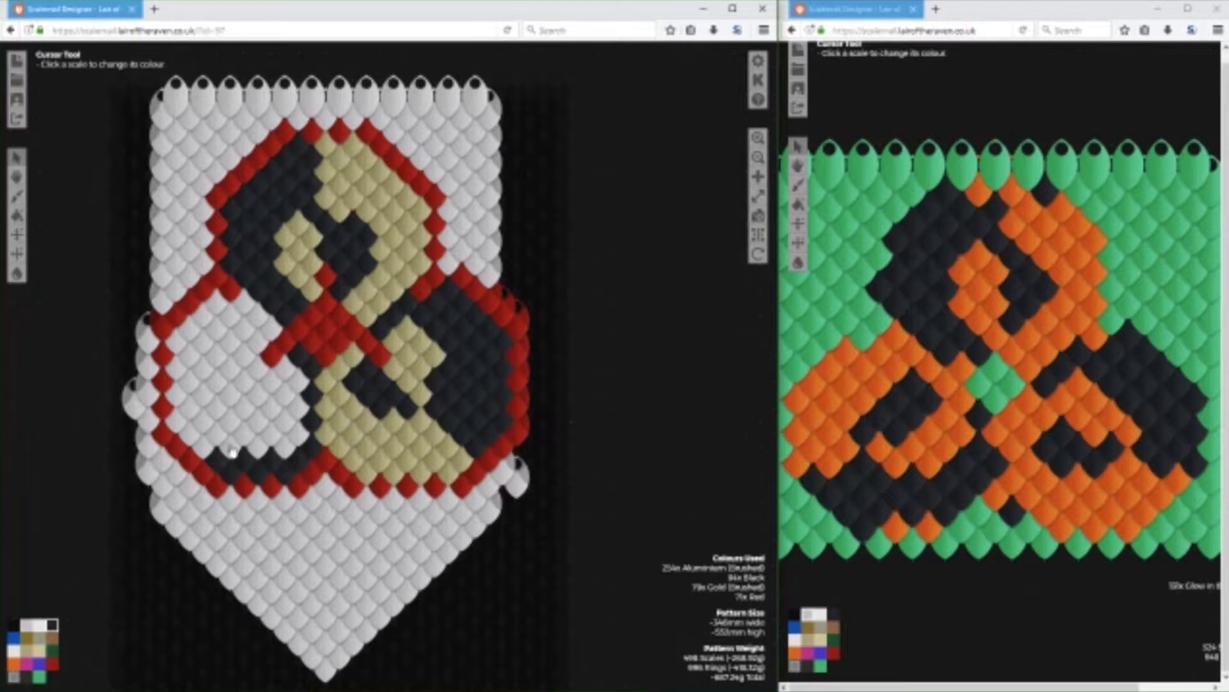
Fill the lower-right half of the lower-left circle with Black up to a diagonal boundary.
click(232, 449)
click(246, 434)
click(258, 422)
click(273, 408)
click(297, 383)
click(299, 408)
click(286, 395)
click(286, 422)
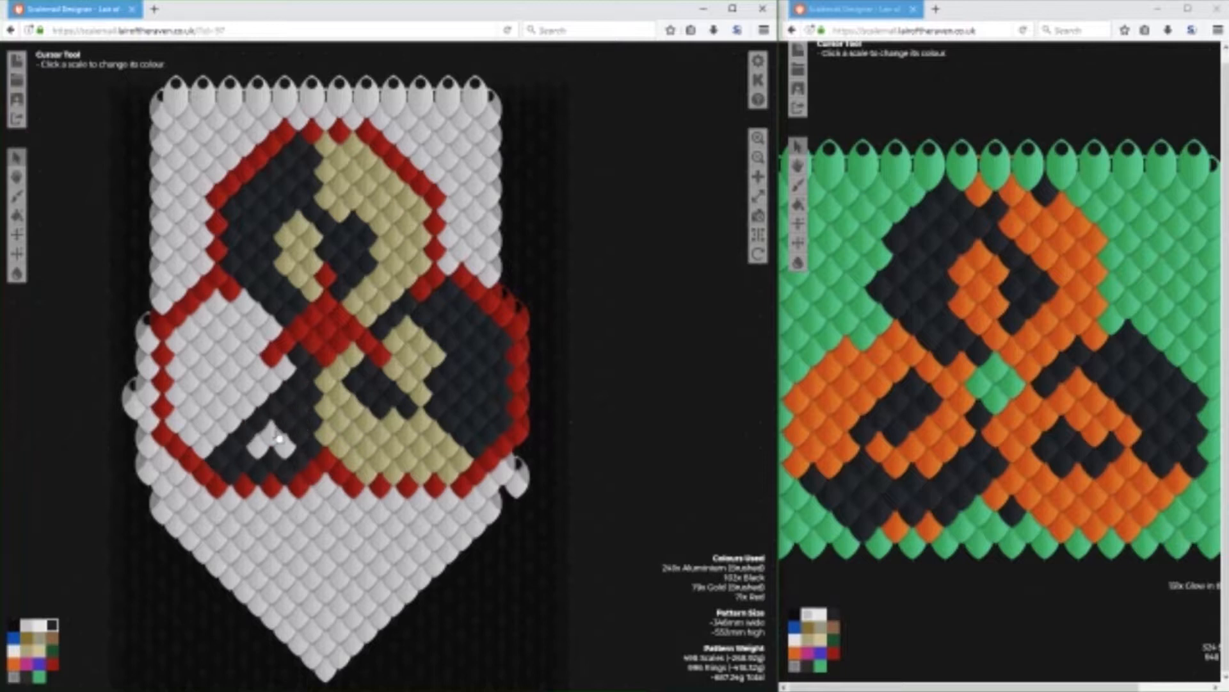
click(274, 430)
click(284, 447)
click(259, 448)
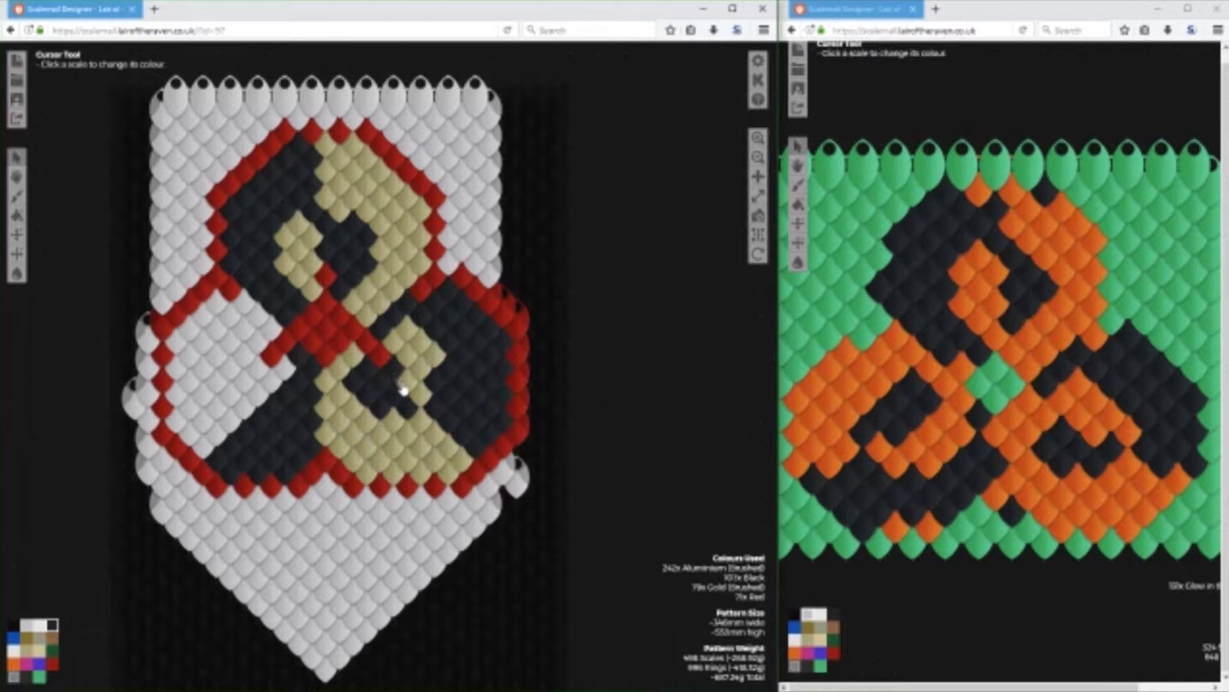
Bridge the black areas of the lower-right circle and extend its Gold (Brushed) area by one scale at the lower-right edge.
click(25, 663)
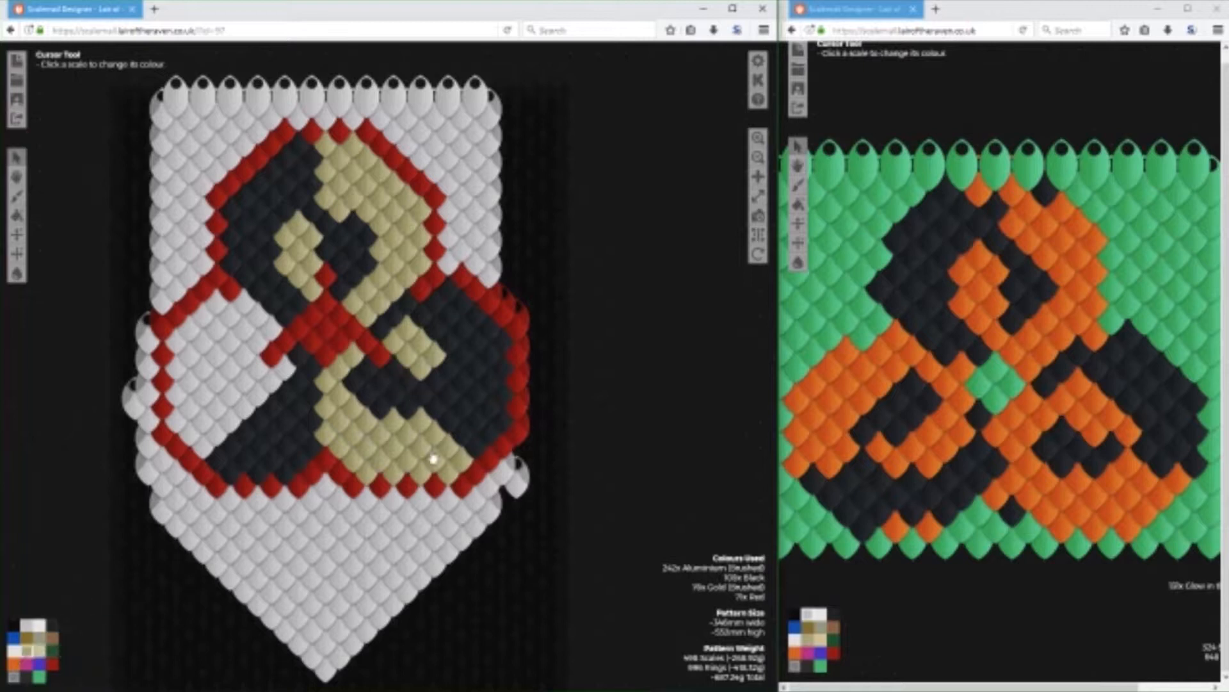
click(477, 442)
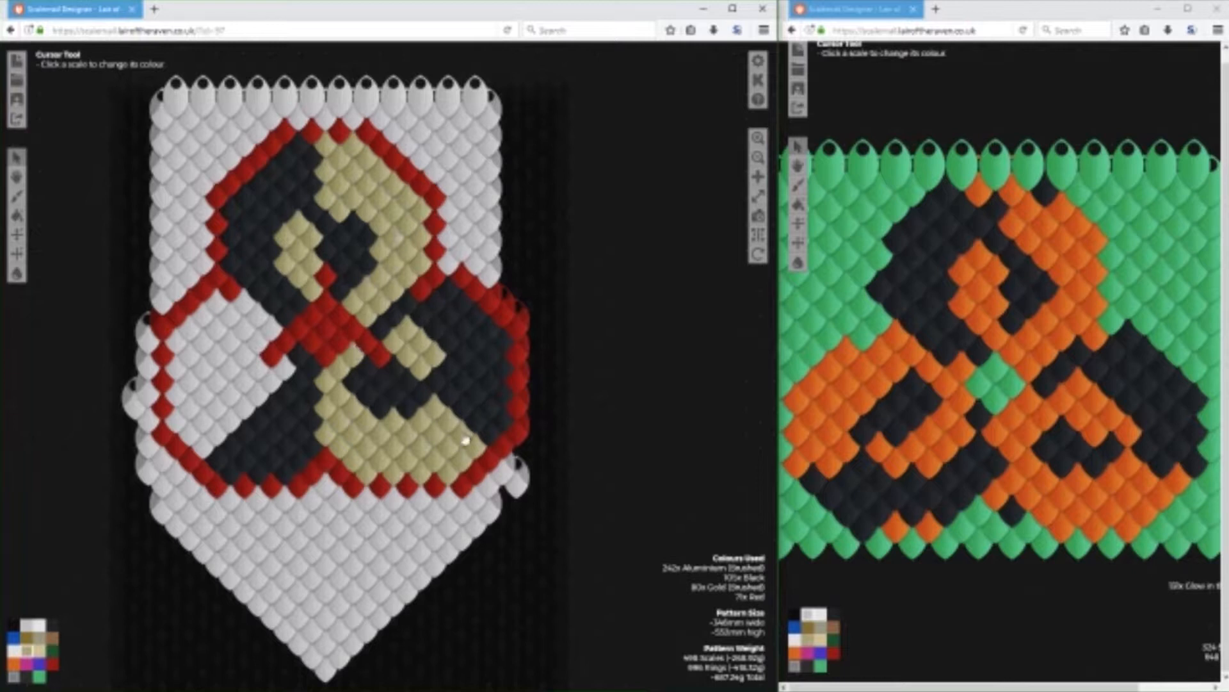
Widen the lower-left circle's black half toward the upper left and edge its lower end with a Gold (Brushed) diagonal.
click(52, 623)
drag(275, 384, 203, 447)
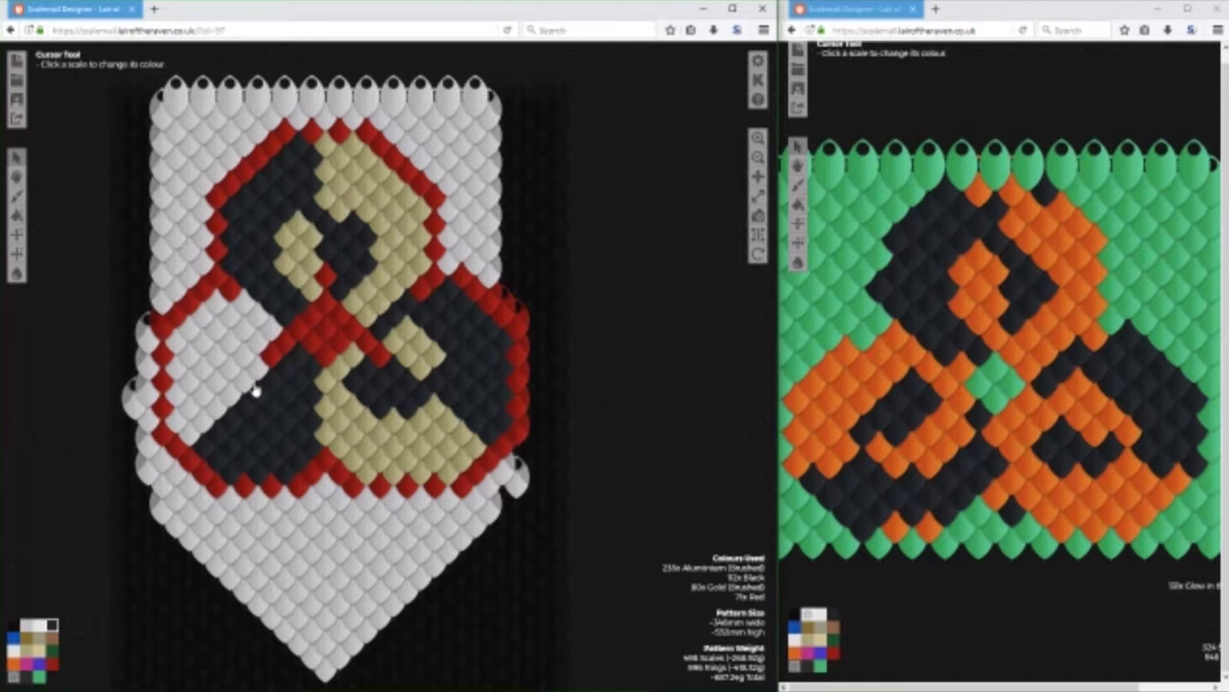
click(259, 373)
click(244, 386)
click(230, 397)
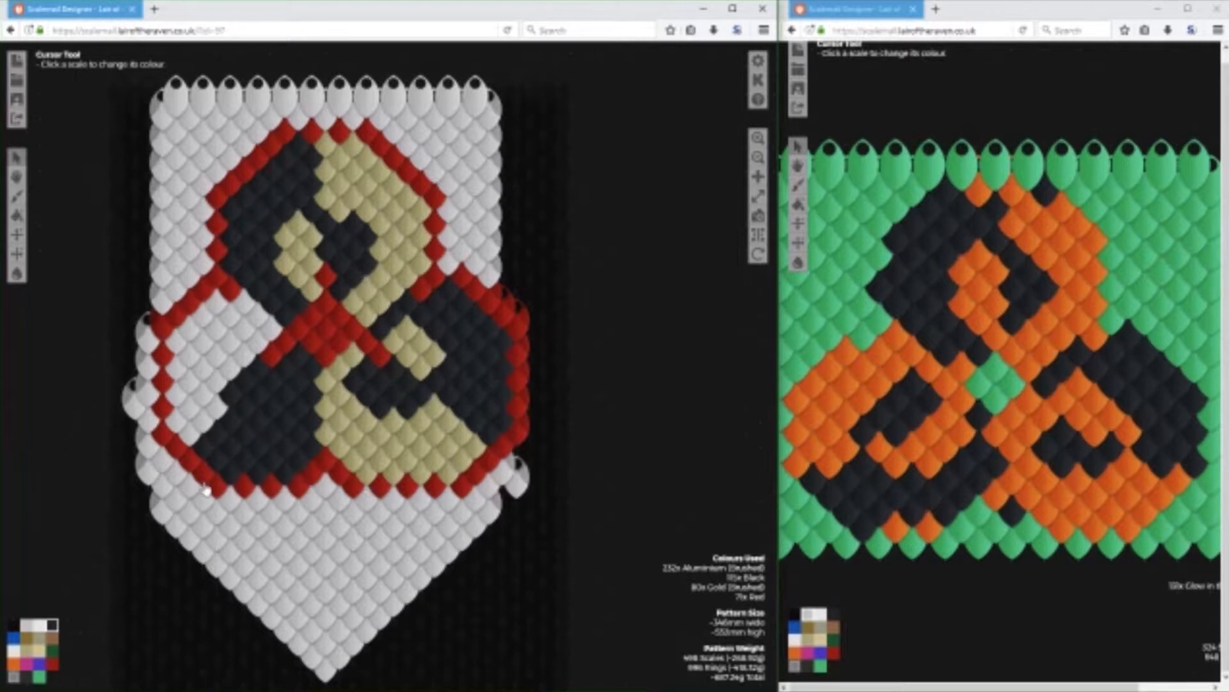
click(27, 650)
drag(219, 420, 176, 447)
Paint a second Red outline one scale outside the lower-left circle's left and upper-left edges.
click(53, 662)
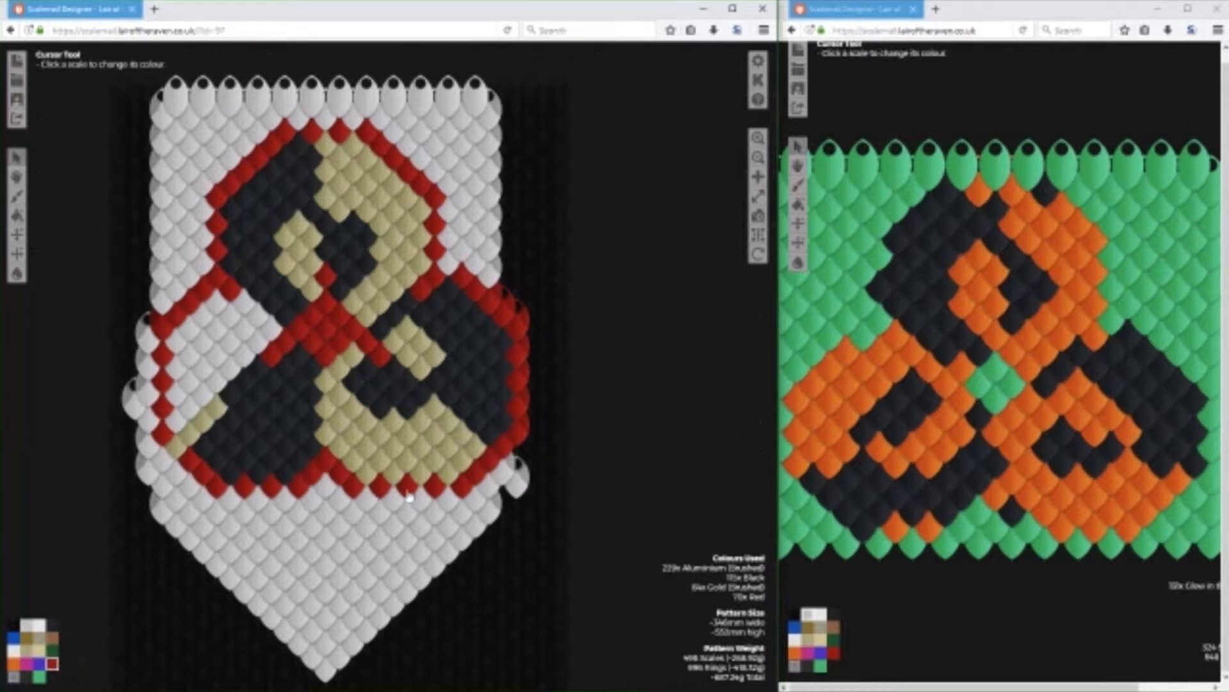
click(186, 481)
mouse_move(182, 485)
mouse_down()
mouse_move(149, 456)
mouse_move(149, 353)
mouse_up()
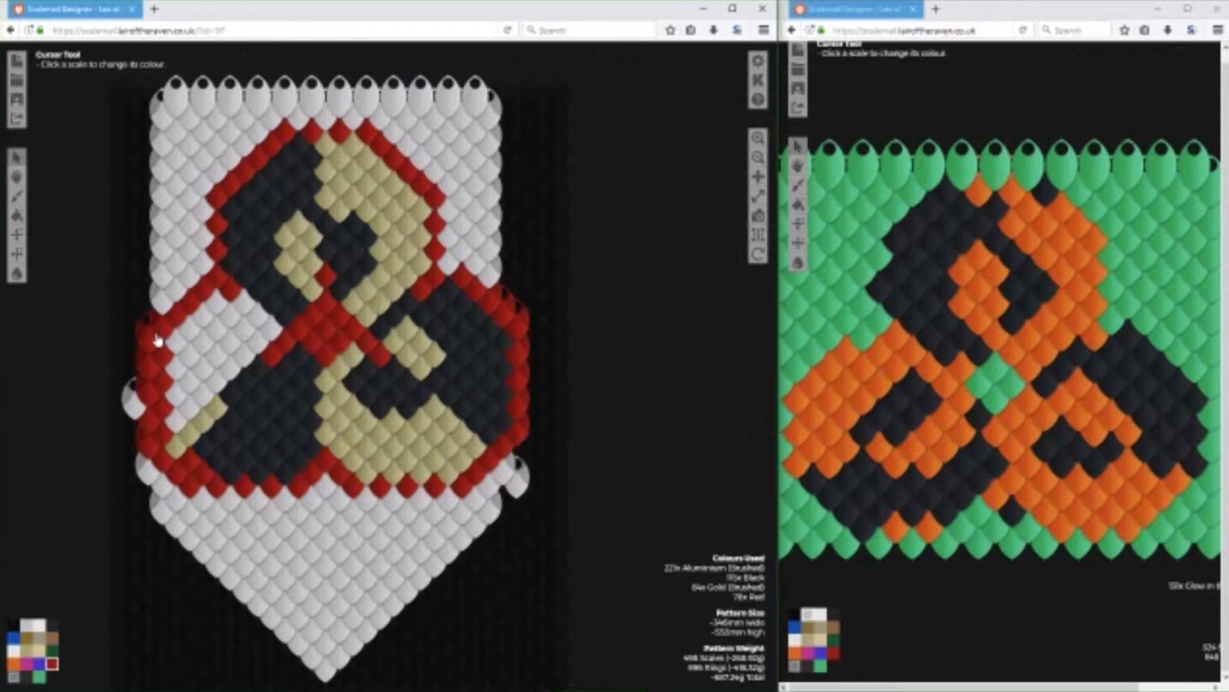
click(26, 651)
click(30, 625)
click(52, 662)
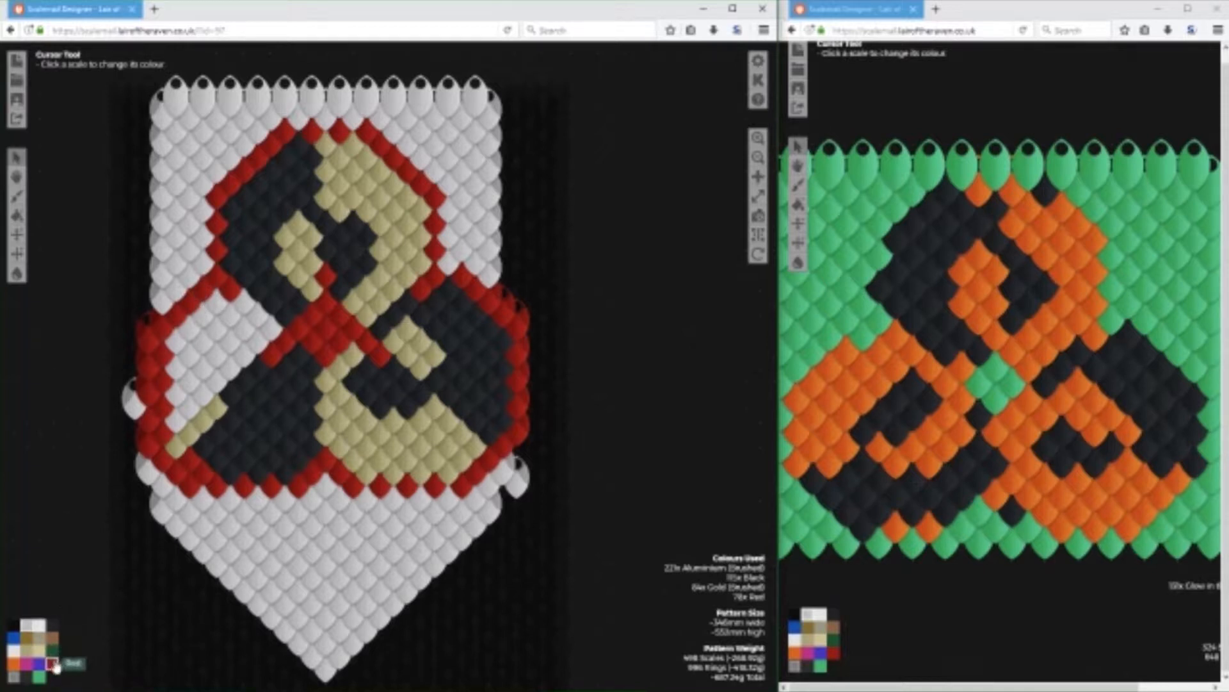
click(187, 285)
click(178, 291)
click(161, 304)
click(148, 310)
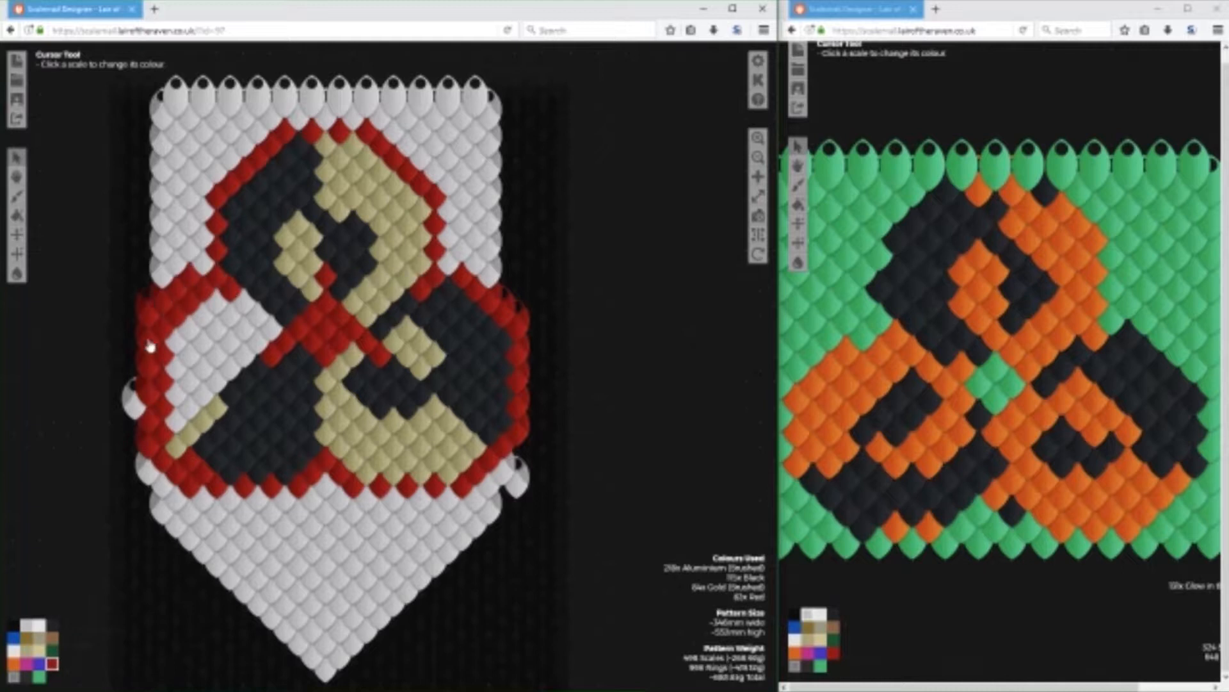
Clear the inner Red outline along the lower-left circle's upper-left and left sides to Aluminium (Brushed).
click(39, 630)
click(206, 293)
click(186, 314)
click(187, 310)
click(162, 334)
click(163, 359)
click(164, 385)
click(164, 410)
click(165, 437)
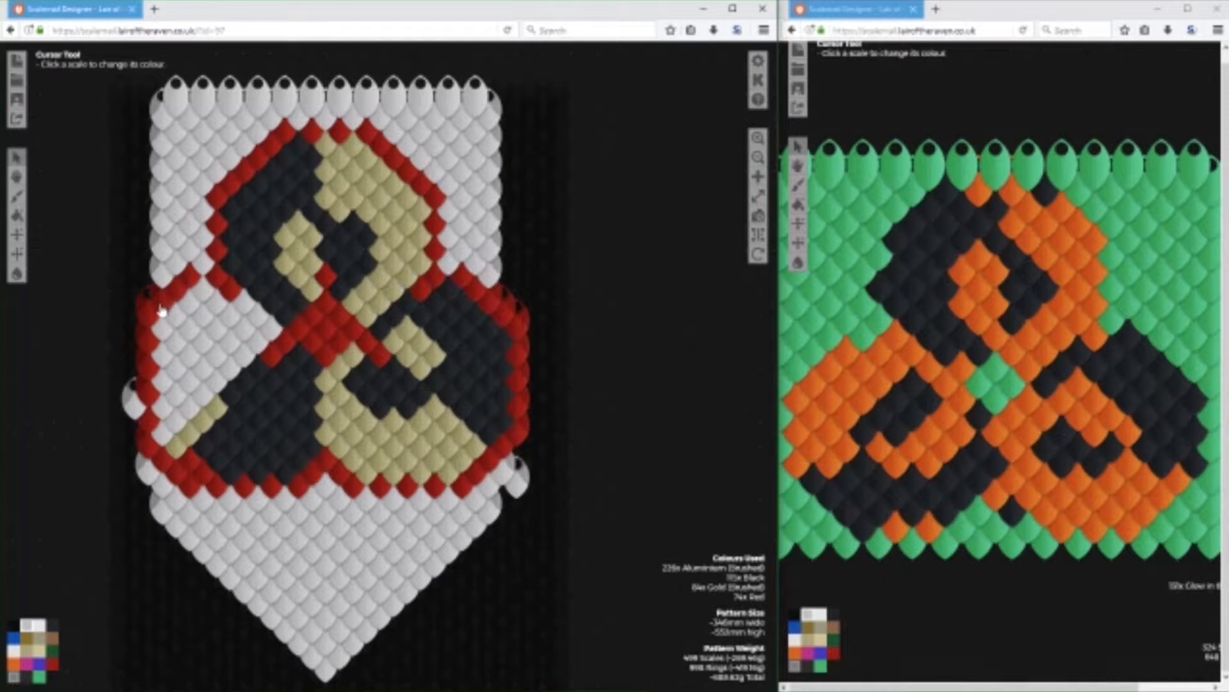
Move the lower-left circle's left edge one column outward in Red and clear the previous Red column to Aluminium (Brushed).
click(52, 662)
click(133, 336)
click(134, 353)
click(135, 380)
click(135, 405)
click(134, 431)
click(26, 624)
click(148, 416)
click(148, 392)
click(148, 368)
click(148, 342)
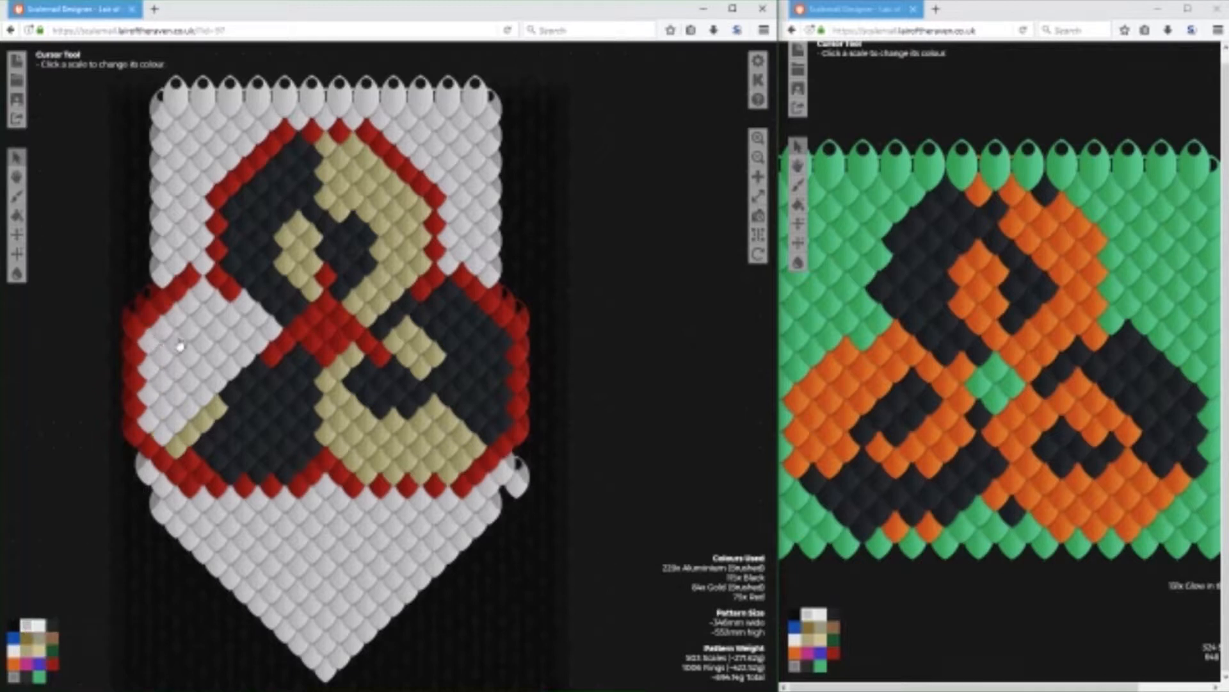
Line the inside of the lower-left circle's unpainted half with Gold (Brushed) scales along the Red outline and black boundary.
click(27, 652)
click(162, 430)
click(149, 419)
click(162, 405)
click(148, 393)
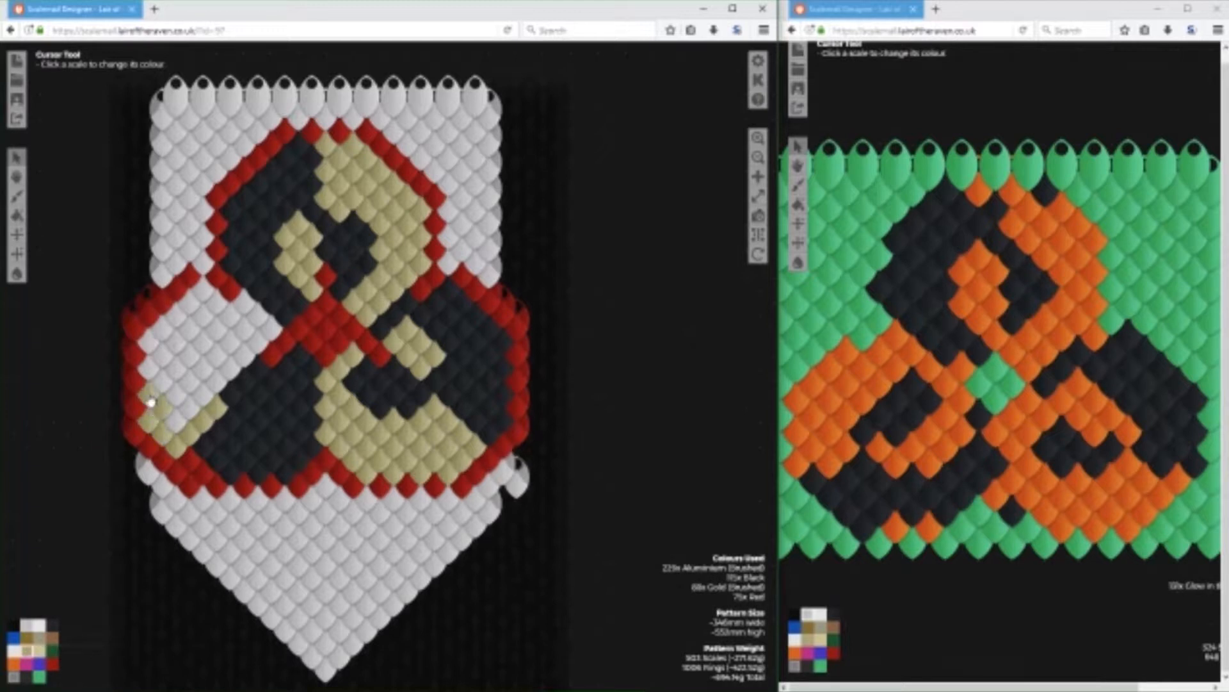
click(162, 381)
click(150, 367)
click(161, 354)
click(162, 329)
click(157, 343)
click(177, 317)
click(191, 301)
click(203, 292)
click(218, 302)
click(237, 306)
click(251, 318)
click(268, 330)
click(258, 346)
click(245, 357)
click(231, 370)
click(217, 383)
click(204, 397)
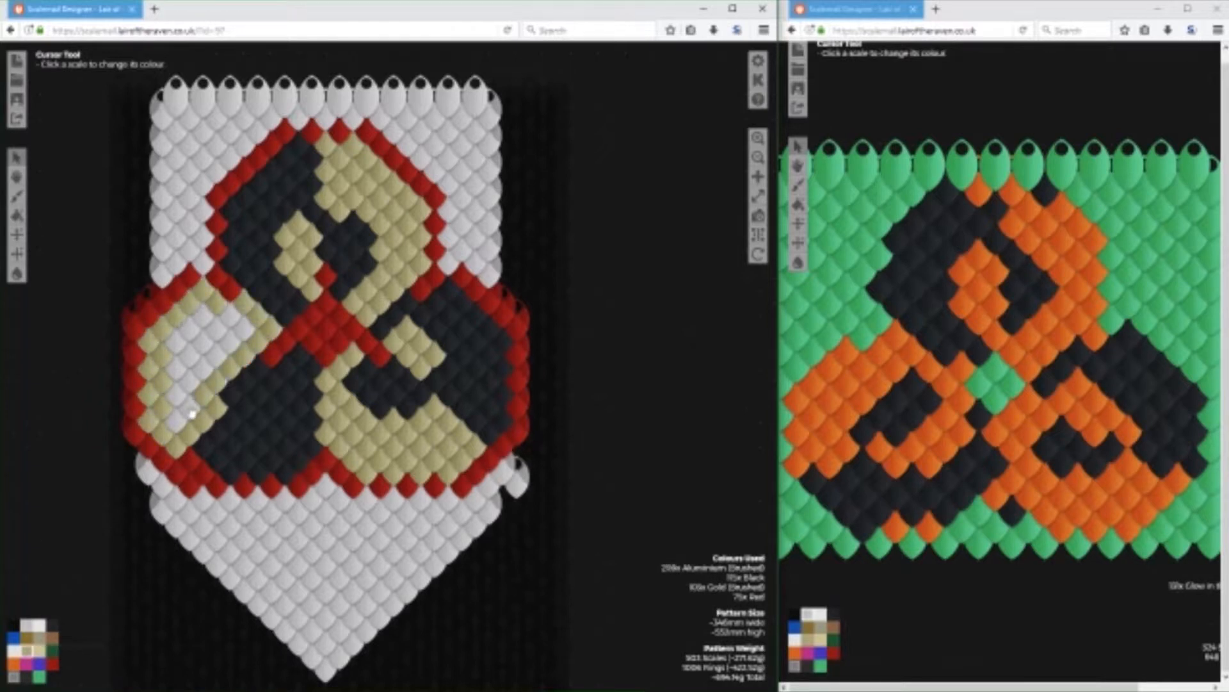
Fill the remaining aluminium scales inside the lower-left circle with Gold (Brushed).
click(191, 409)
click(177, 422)
click(177, 396)
click(178, 368)
click(193, 329)
click(218, 329)
click(206, 343)
click(204, 316)
click(232, 342)
click(245, 329)
click(231, 315)
click(218, 356)
click(204, 369)
click(191, 382)
click(191, 395)
click(181, 405)
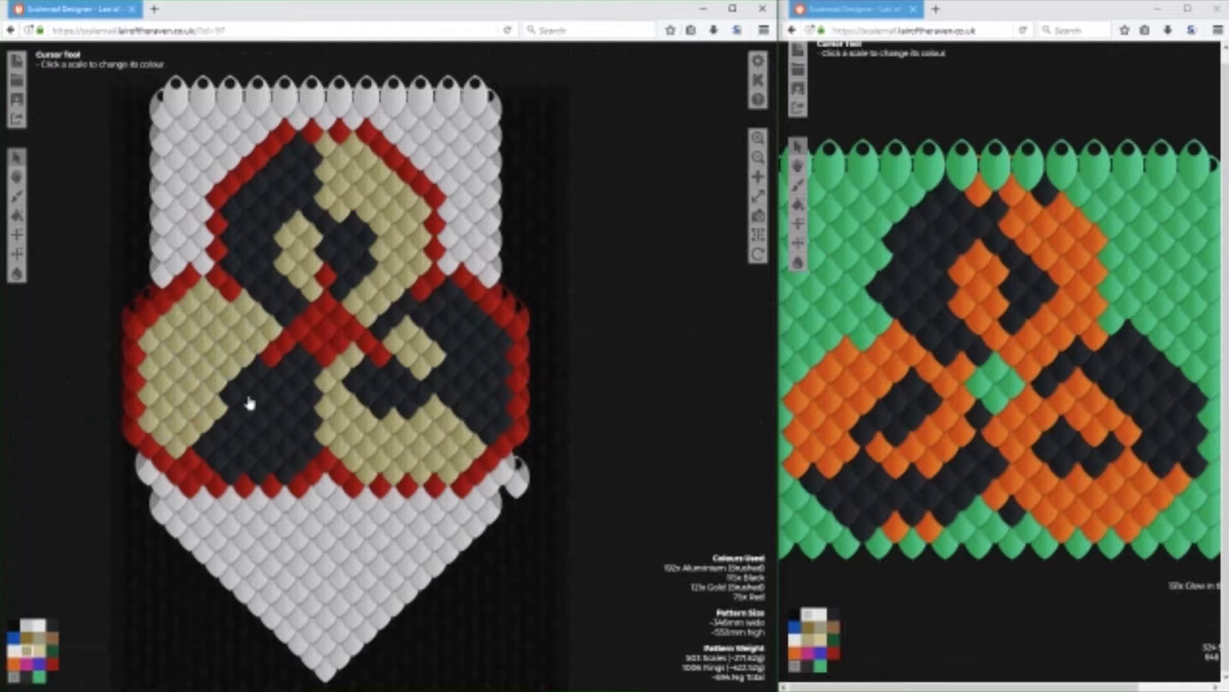
Extend the black half of the lower-left circle into the gold with a Black lobe beside the Red diagonal.
click(53, 626)
click(259, 342)
click(247, 329)
click(232, 345)
click(218, 357)
click(244, 359)
click(230, 372)
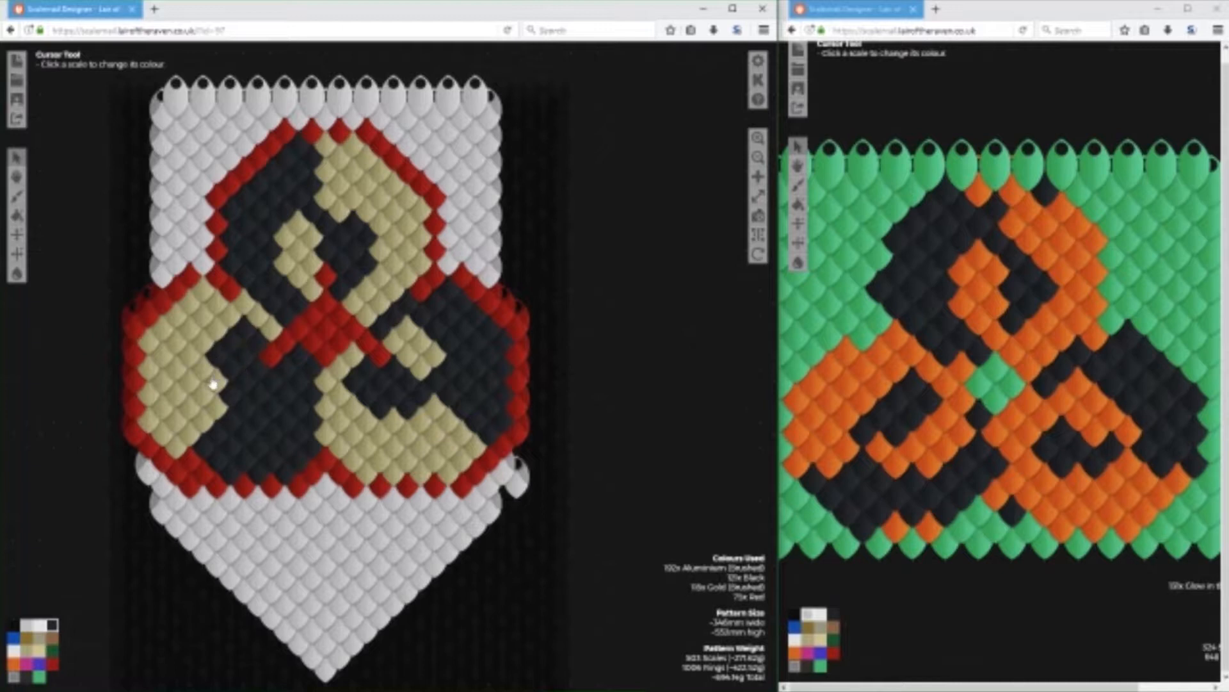
Paint a six-scale Gold (Brushed) patch within the black half of the lower-left circle, below the end of the Red diagonal.
click(39, 654)
click(272, 383)
click(260, 395)
click(272, 408)
click(285, 394)
click(298, 382)
click(285, 370)
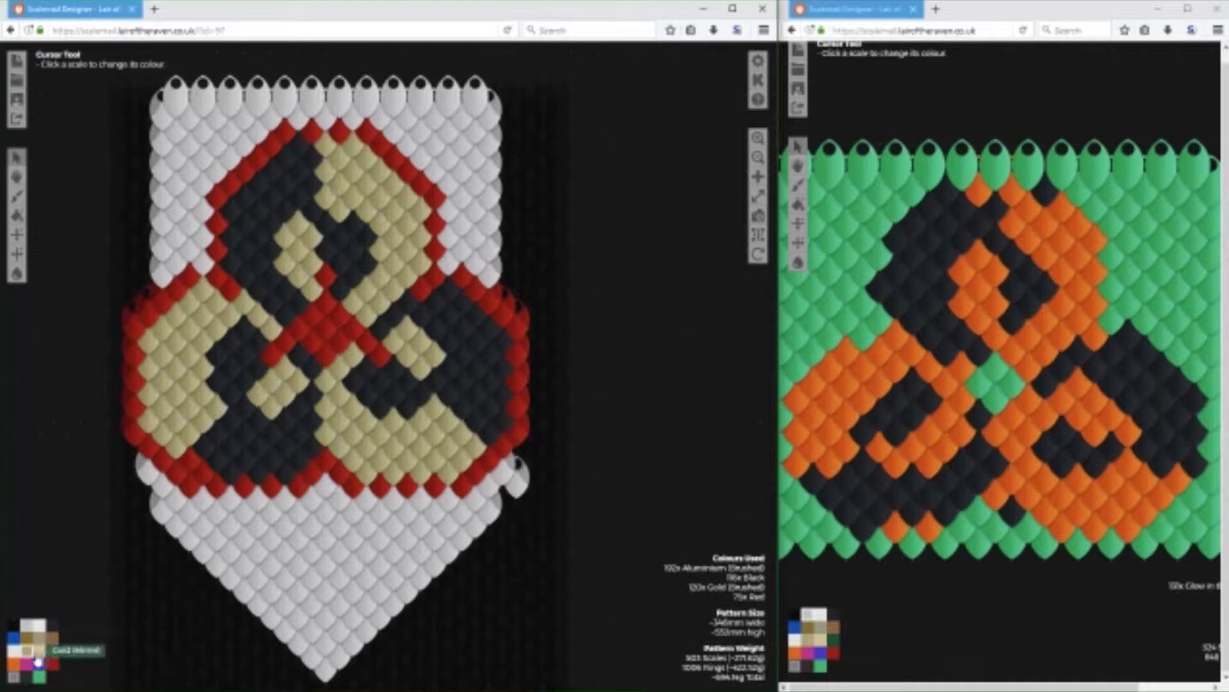
Extend the black half of the lower-left circle by one diagonal row of Black scales along the gold's lower edge.
click(53, 624)
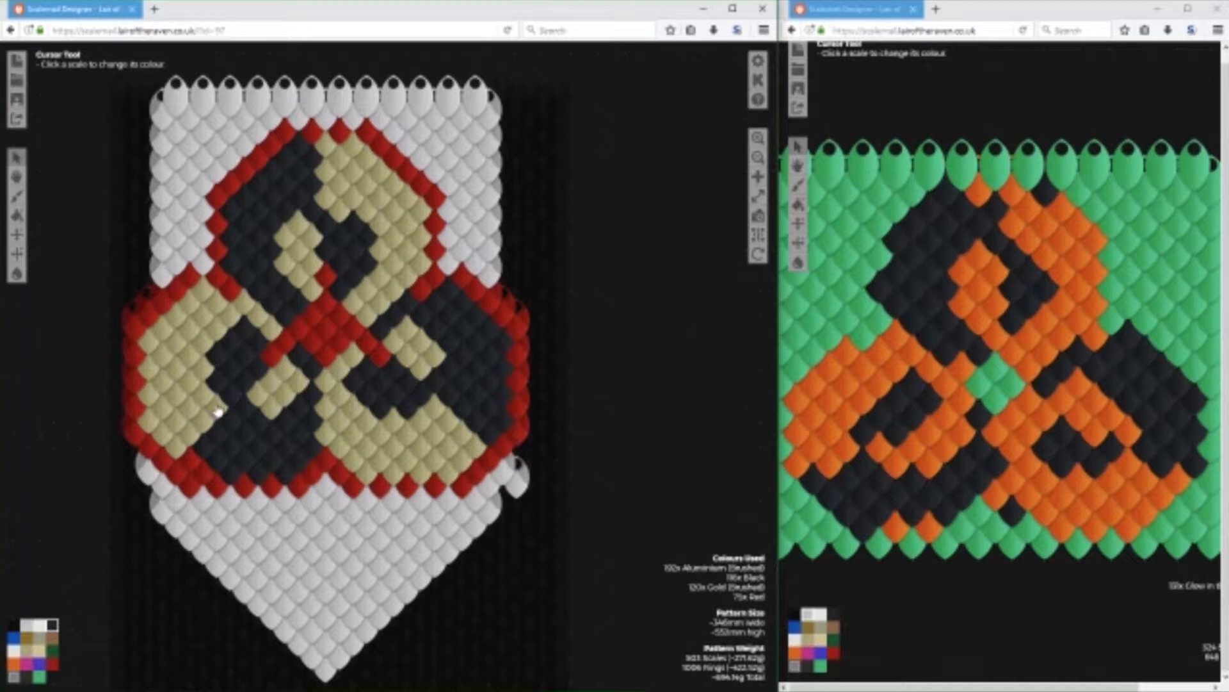
click(218, 411)
click(201, 425)
click(189, 438)
click(177, 450)
Extend the inner gold patch of the lower-left circle down and left in Gold (Brushed) to meet the outer gold area.
click(27, 651)
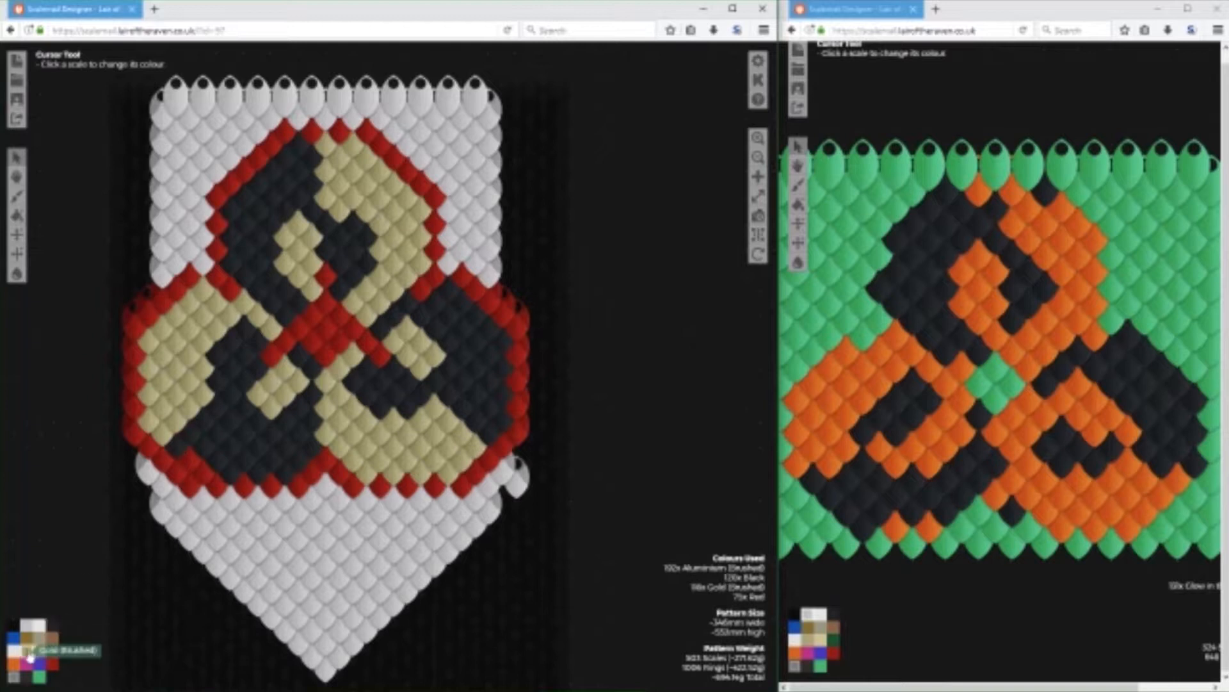
click(251, 383)
click(239, 399)
click(224, 413)
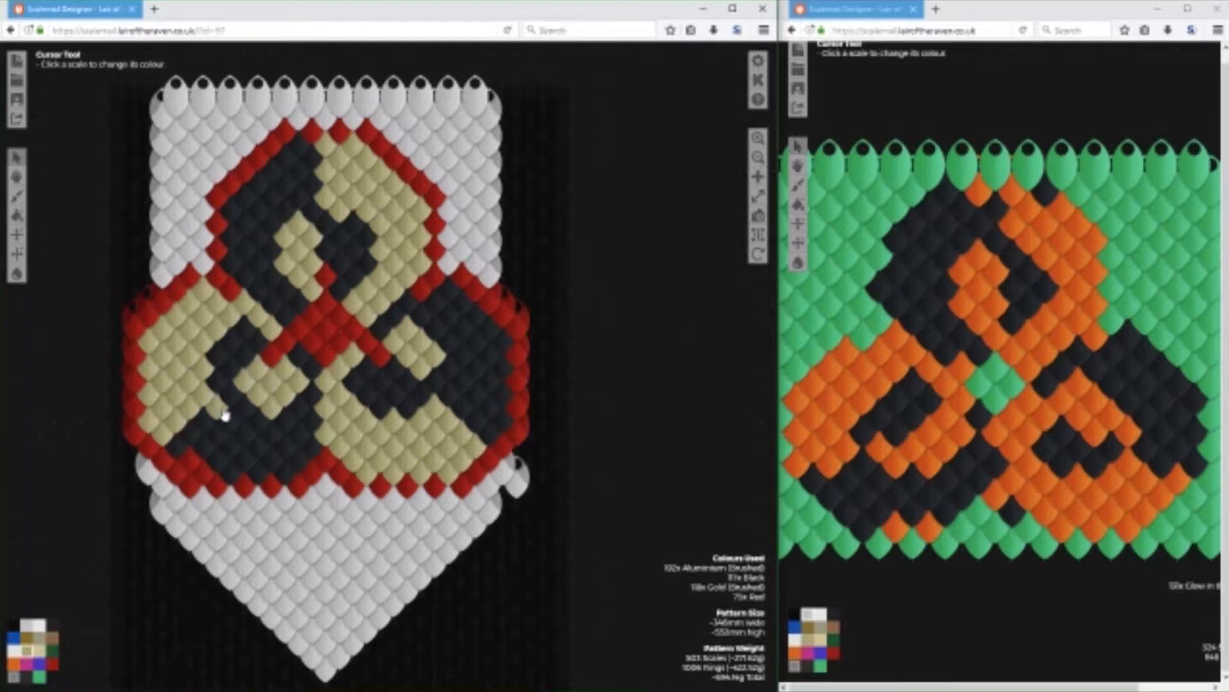
click(225, 415)
Separate the lower-left circle's inner gold patch with Black, extend Black at the lower edge, and round the patch in Gold (Brushed).
click(52, 624)
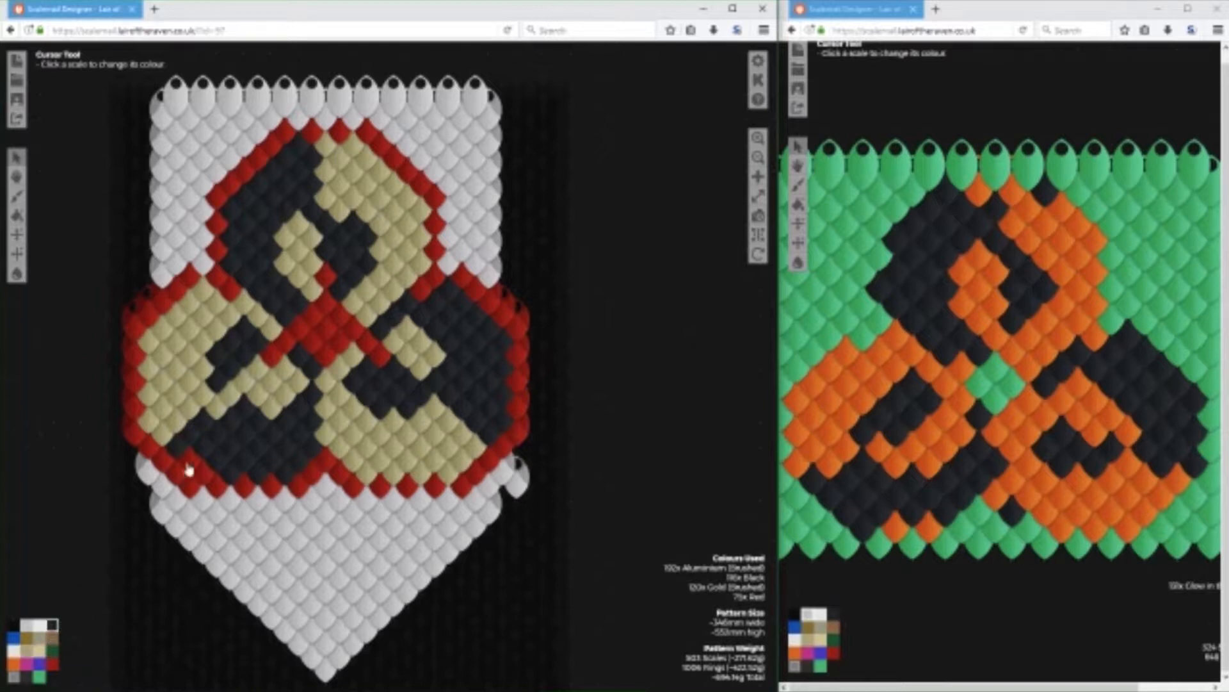
click(212, 420)
click(206, 476)
click(26, 648)
click(242, 409)
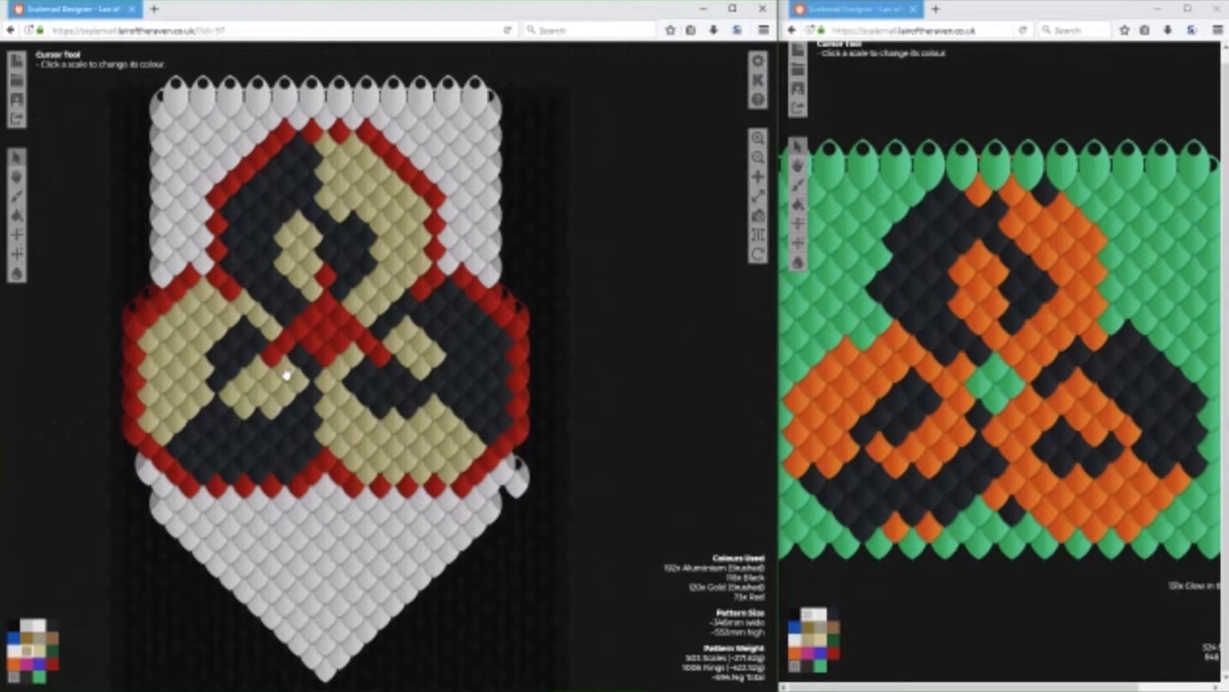
Add a margin of Aluminium (Brushed) scales along the banner's whole left side, outside the lower-left circle.
click(54, 628)
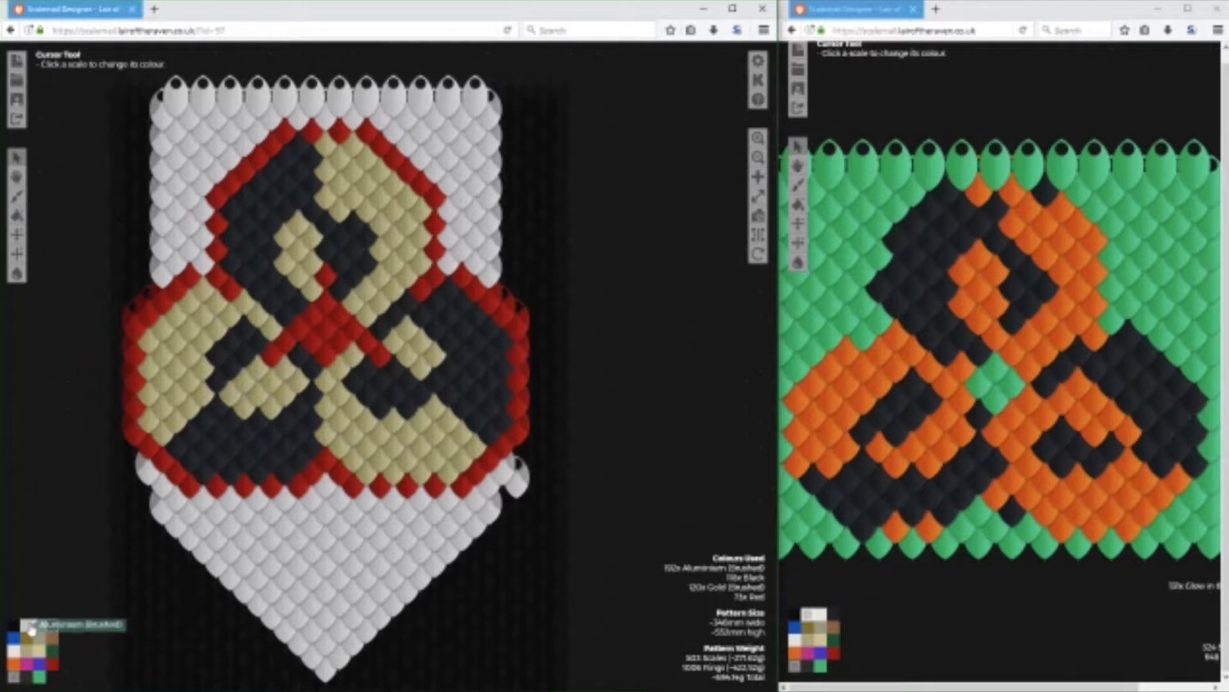
mouse_move(146, 107)
mouse_down()
mouse_move(151, 224)
mouse_move(134, 312)
mouse_move(130, 231)
mouse_move(133, 200)
mouse_move(147, 212)
mouse_move(152, 124)
mouse_move(135, 174)
mouse_move(136, 153)
mouse_move(117, 480)
mouse_move(134, 369)
mouse_move(134, 480)
mouse_move(146, 471)
mouse_move(157, 506)
mouse_move(134, 484)
mouse_up()
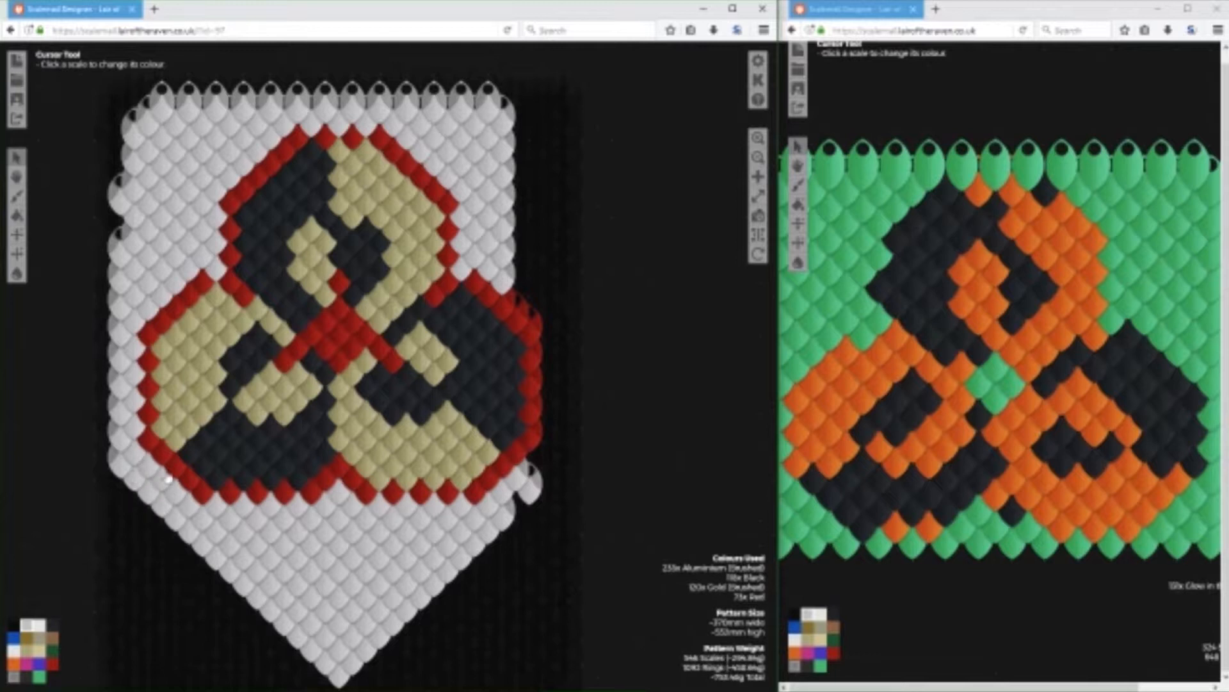
Start an Aluminium (Brushed) margin on the banner's right side, outside the lower-right circle's red outline.
click(543, 445)
click(547, 410)
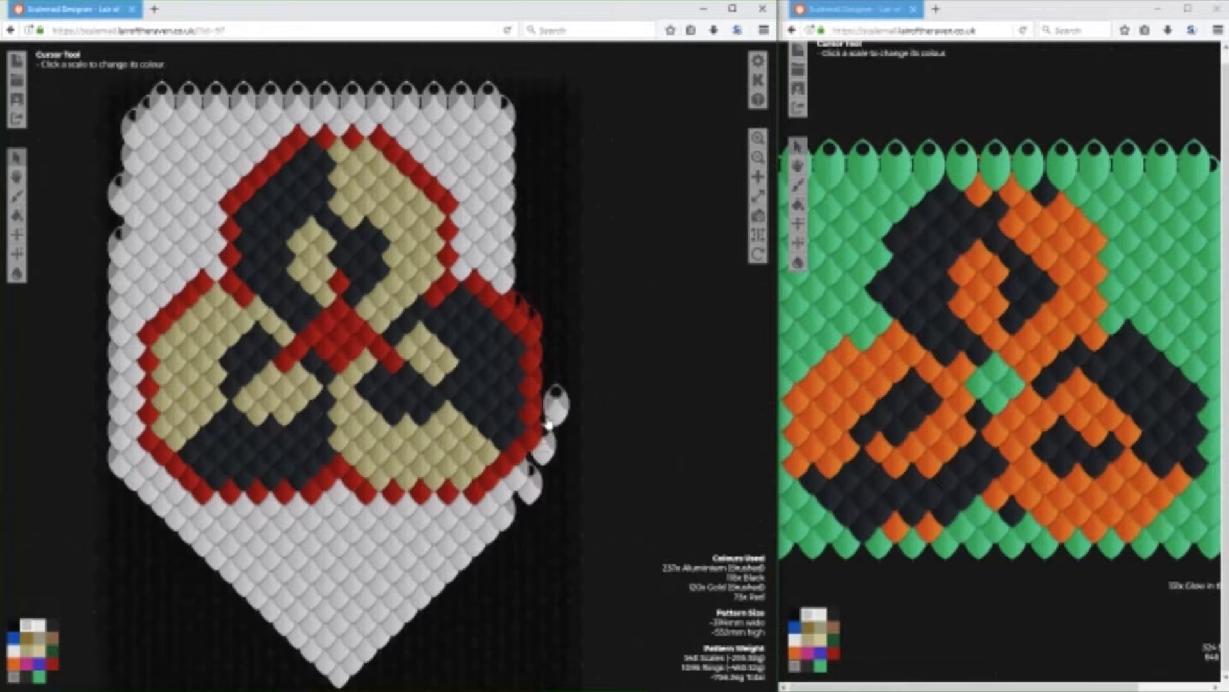
click(543, 400)
click(545, 424)
click(545, 373)
click(545, 346)
click(559, 378)
click(558, 353)
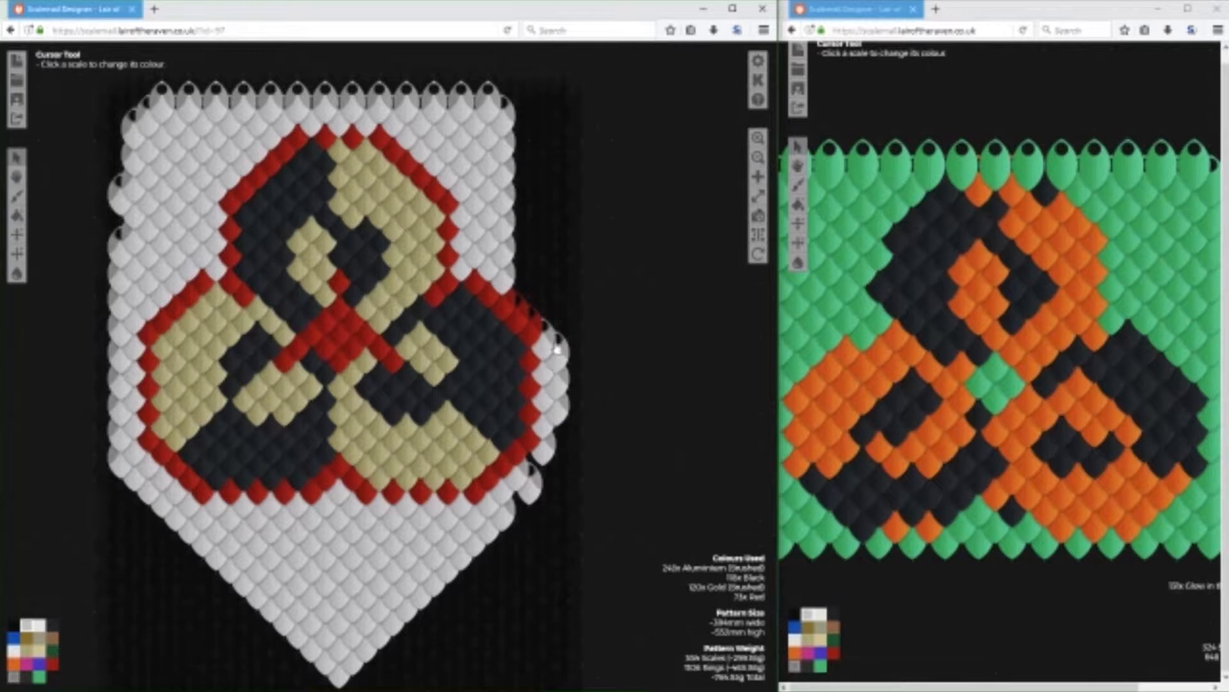
Continue the right-hand Aluminium (Brushed) margin upward around the lower-right circle's upper edge and above it.
click(556, 327)
click(555, 302)
click(544, 326)
click(542, 297)
click(521, 298)
click(530, 309)
click(532, 286)
click(544, 270)
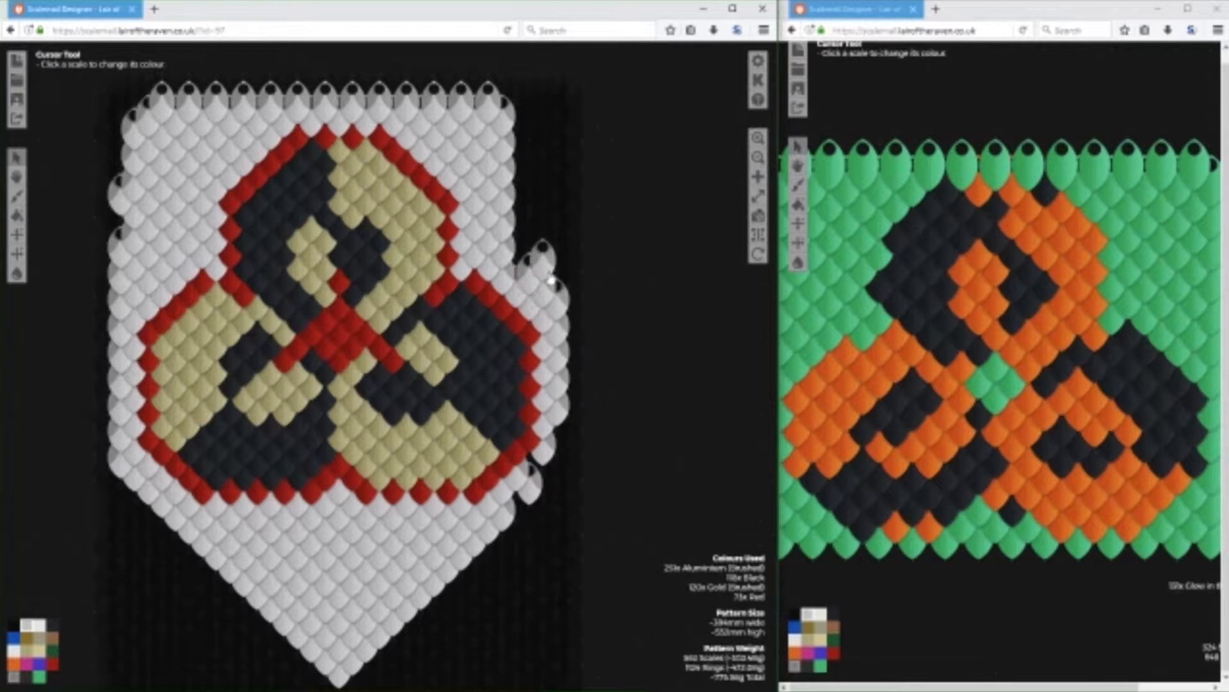
click(554, 279)
click(554, 256)
click(543, 241)
click(554, 224)
Widen the banner's upper-right corner with Aluminium (Brushed) scales and run the outer edge down to the existing margin.
click(515, 119)
click(531, 119)
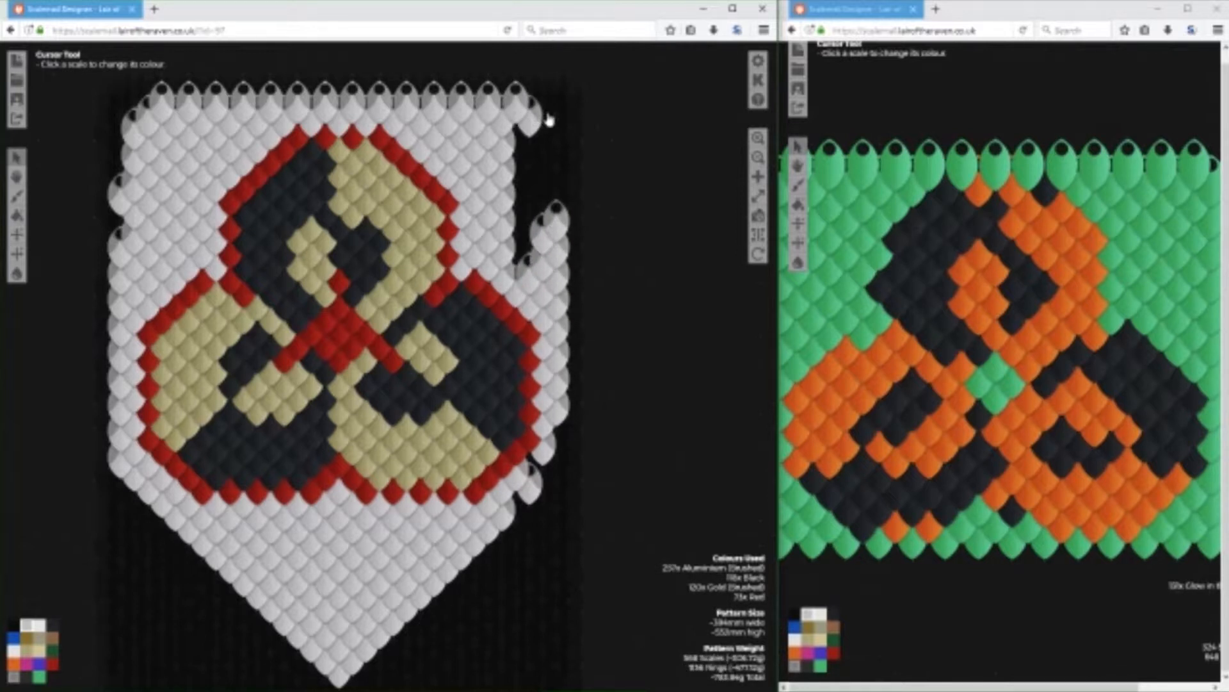
click(548, 119)
click(557, 132)
click(557, 154)
click(559, 180)
click(565, 195)
click(565, 200)
click(545, 206)
Fill the gap between the old right edge and the new outer margin with Aluminium (Brushed) scales.
click(520, 152)
click(515, 166)
click(505, 145)
click(516, 145)
click(510, 168)
click(521, 185)
click(503, 195)
click(518, 210)
click(505, 223)
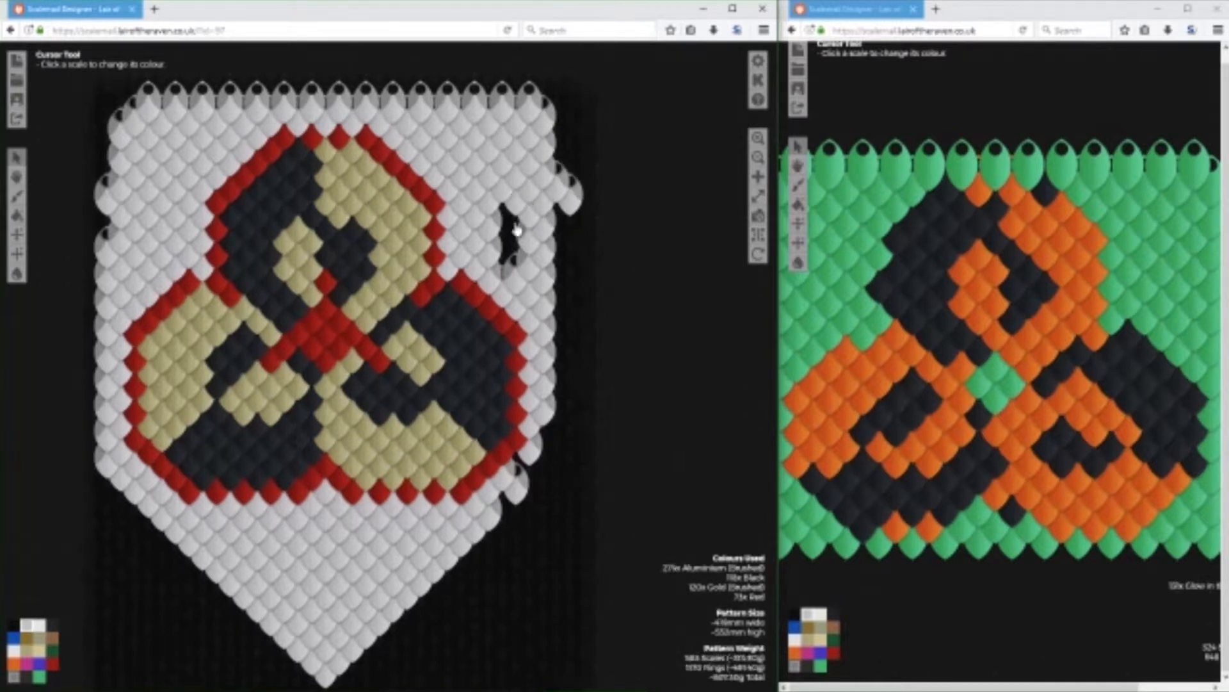
click(516, 242)
click(506, 267)
click(506, 267)
click(505, 249)
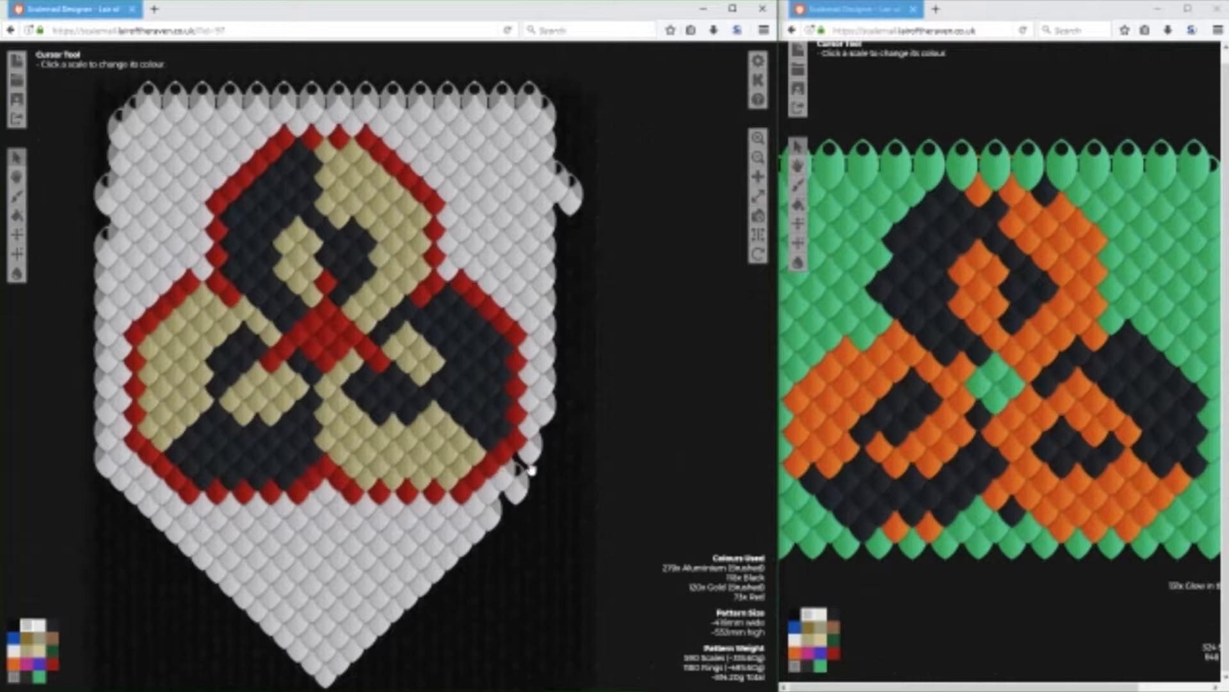
Fill the notch in the banner's lower-right edge with Aluminium (Brushed) so it slopes evenly toward the point.
click(546, 444)
click(544, 467)
click(529, 474)
click(513, 477)
click(506, 502)
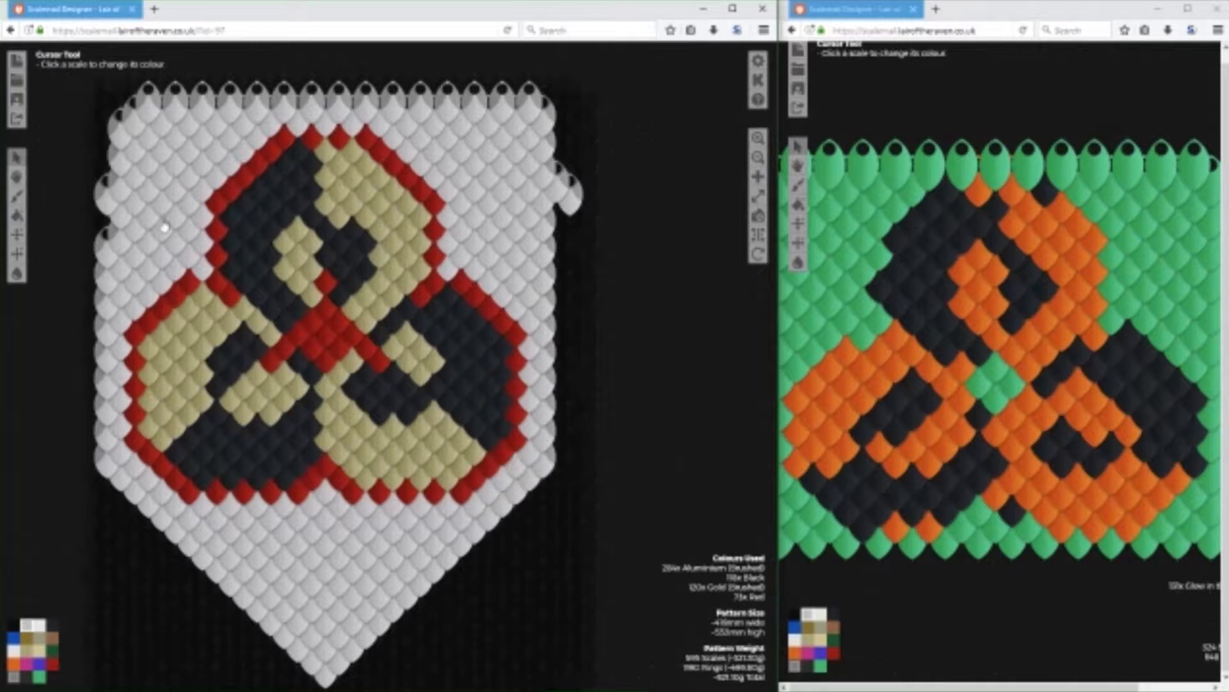
Square off the banner's upper-left corner and fill the gaps down its left edge with Aluminium (Brushed) scales.
click(136, 114)
click(121, 128)
click(106, 140)
click(106, 164)
click(107, 190)
click(109, 241)
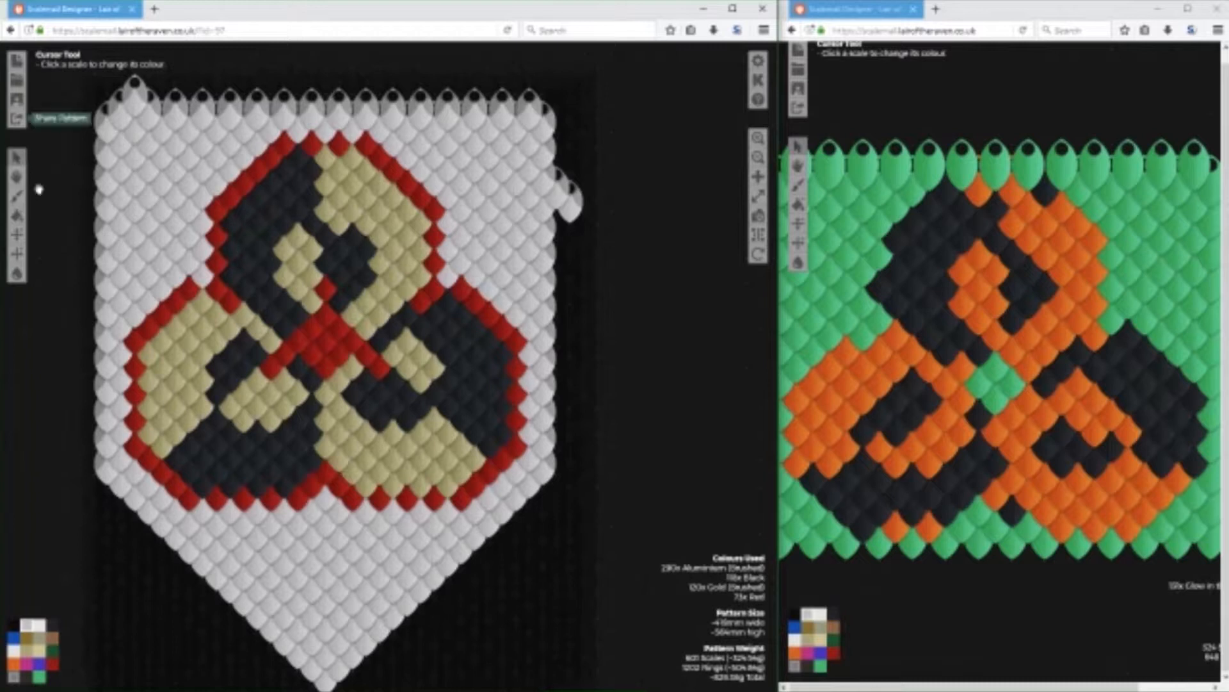
Remove the stray scales protruding above the banner's upper-left corner and from its upper right edge.
click(13, 625)
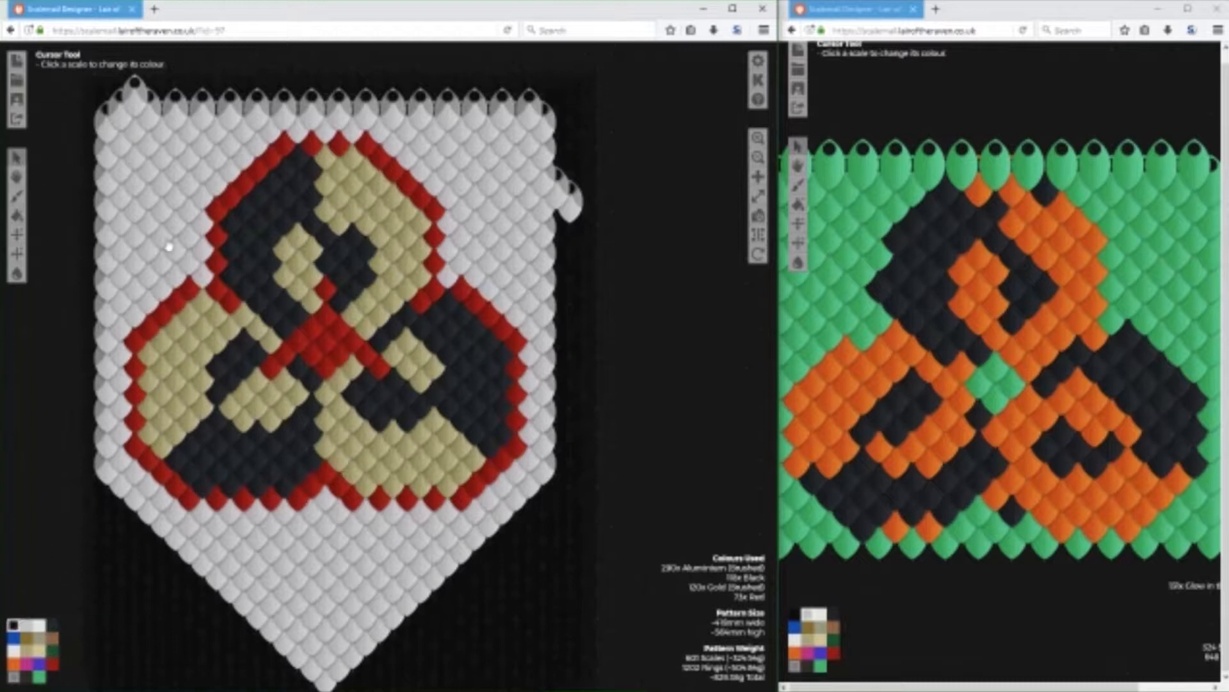
click(138, 95)
click(568, 203)
click(560, 187)
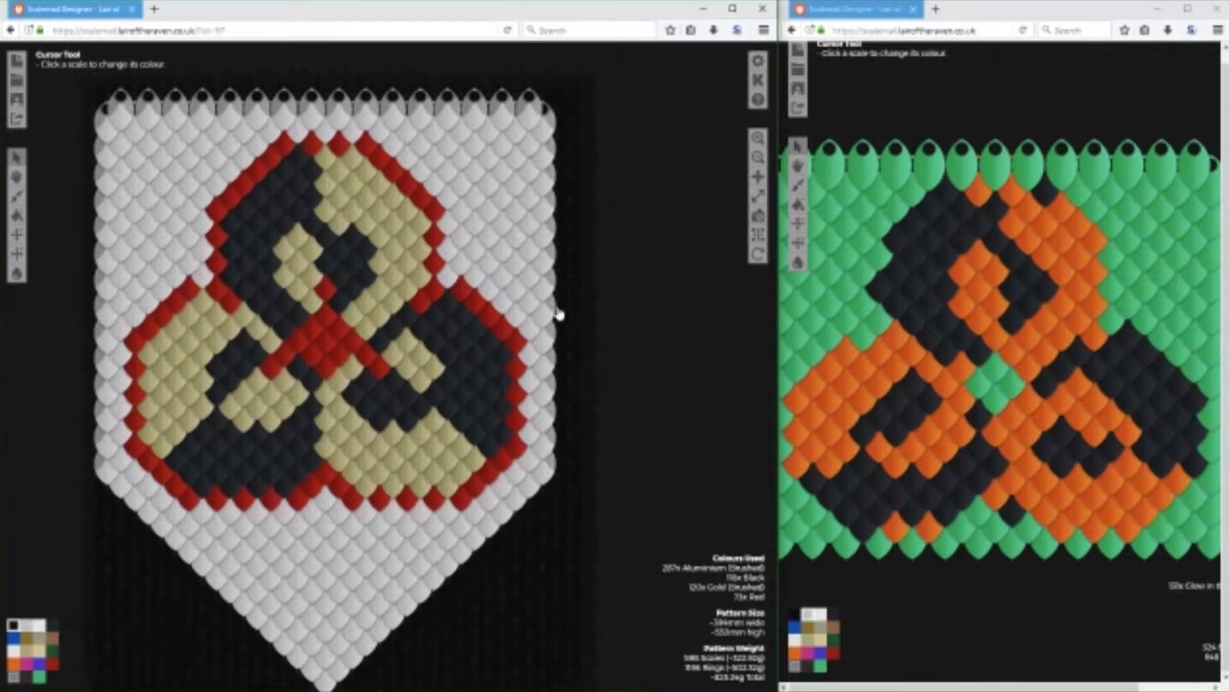
Remove the scales at the tip of the banner's lower point.
drag(678, 439, 737, 422)
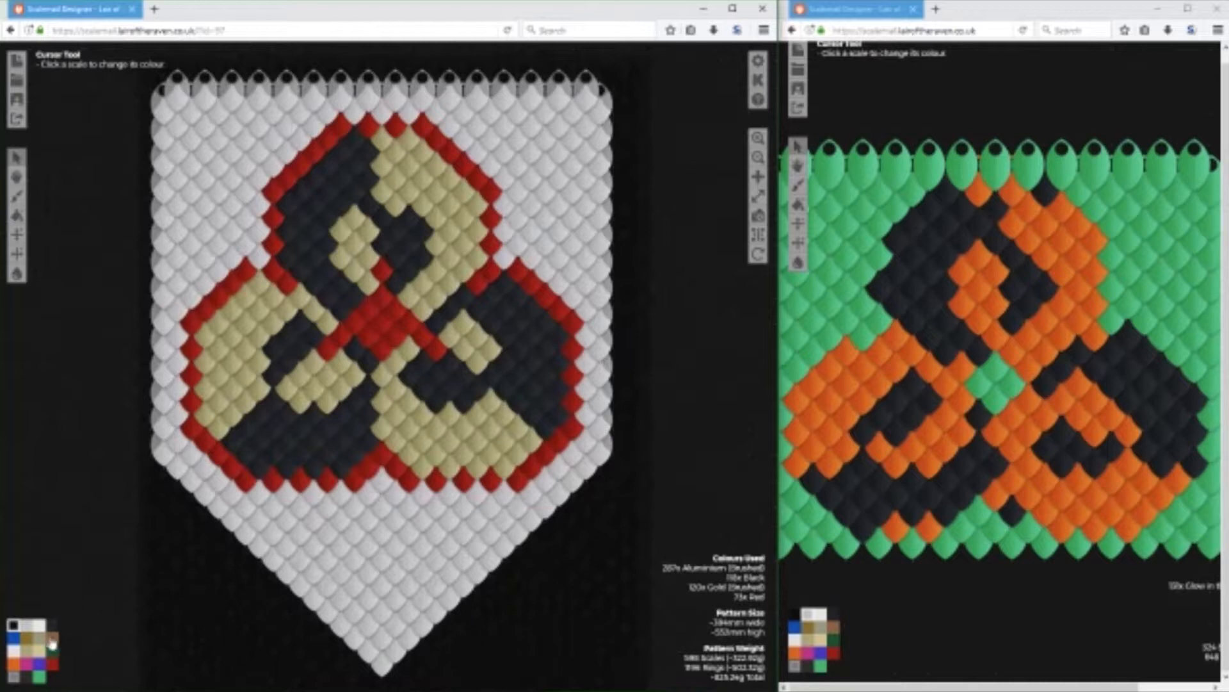
click(384, 663)
click(395, 651)
click(370, 649)
click(370, 622)
click(382, 608)
click(410, 608)
click(396, 622)
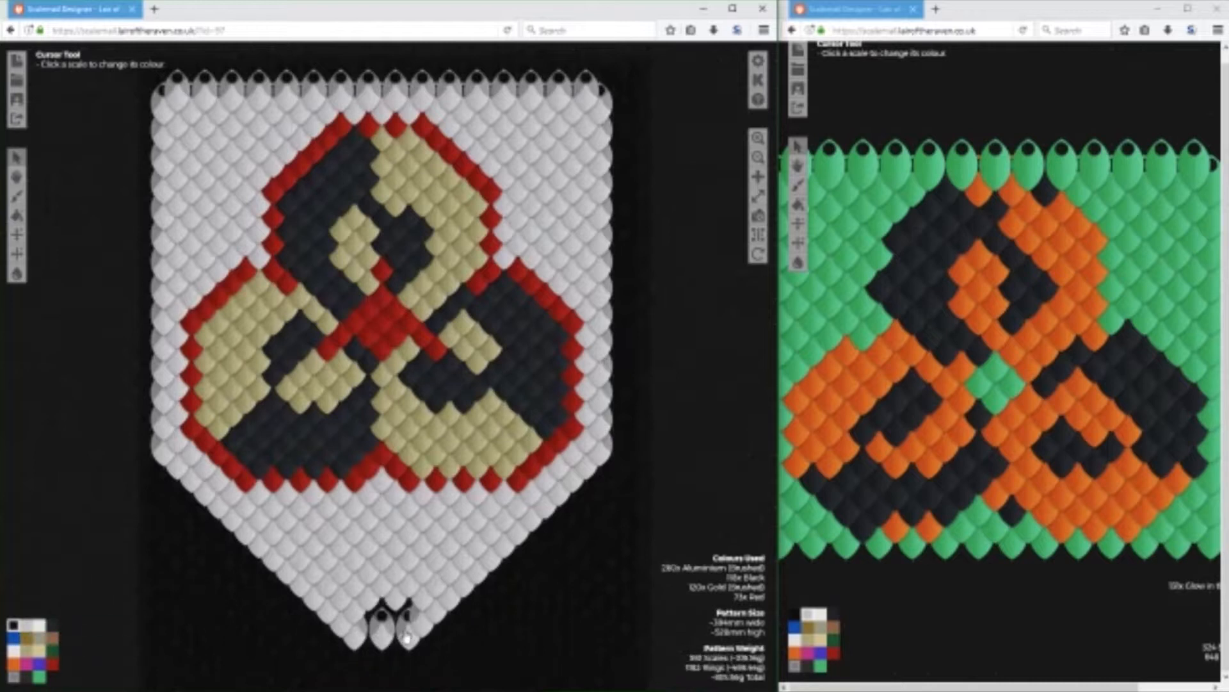
Remove the rest of the banner's lower point, leaving a narrow aluminium border beneath the circles' red outline.
click(383, 635)
click(410, 635)
click(424, 623)
click(437, 608)
click(492, 560)
click(517, 536)
click(505, 548)
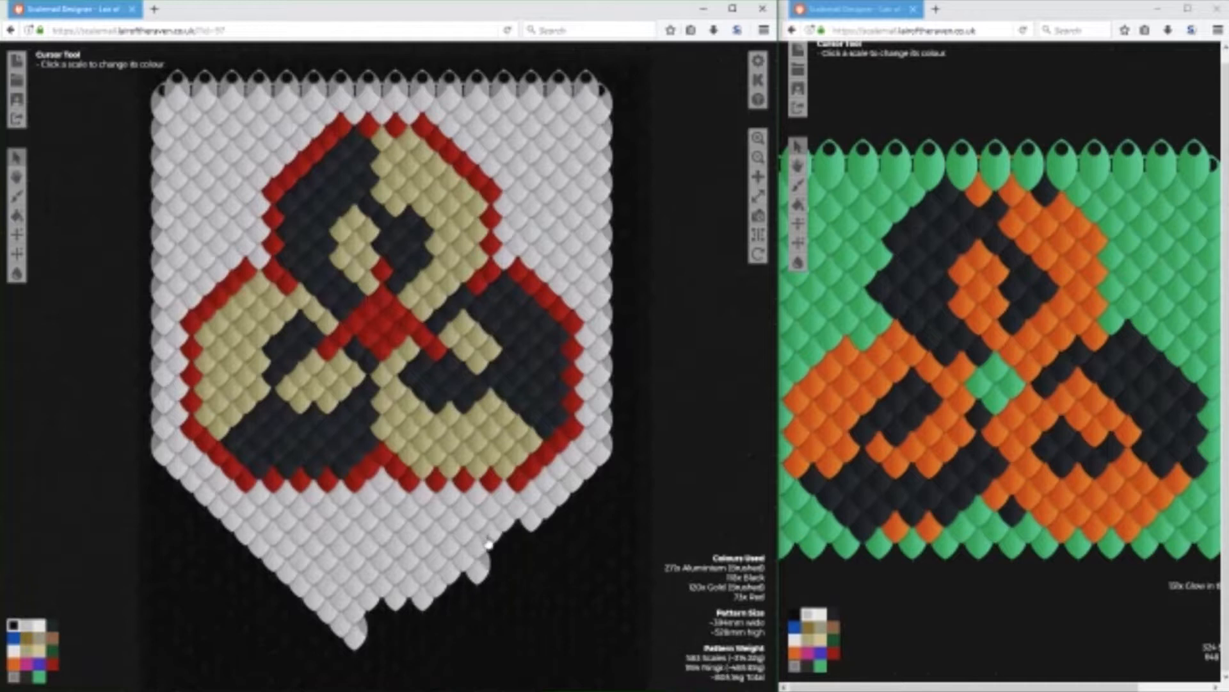
click(491, 535)
click(478, 548)
click(477, 573)
click(465, 559)
click(464, 536)
mouse_move(453, 546)
mouse_down()
mouse_move(251, 549)
mouse_move(337, 617)
mouse_move(297, 581)
mouse_move(327, 583)
mouse_move(343, 641)
mouse_move(375, 631)
mouse_move(385, 602)
mouse_move(355, 640)
mouse_move(381, 591)
mouse_move(379, 563)
mouse_move(347, 585)
mouse_move(349, 563)
mouse_move(346, 593)
mouse_move(321, 566)
mouse_move(335, 592)
mouse_move(401, 602)
mouse_move(422, 590)
mouse_move(427, 608)
mouse_move(413, 587)
mouse_move(450, 577)
mouse_move(427, 555)
mouse_move(411, 590)
mouse_up()
Bevel the banner's upper-left corner by removing its aluminium scales along a diagonal.
drag(687, 392, 679, 475)
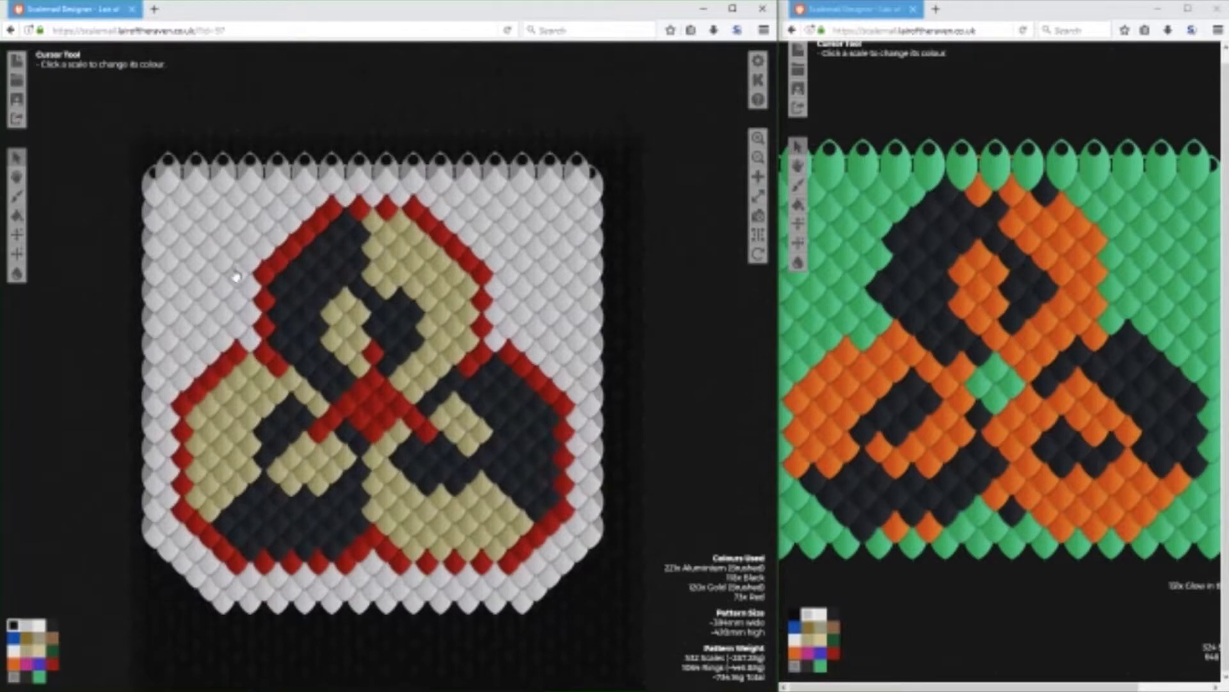
click(170, 177)
click(158, 188)
click(194, 179)
click(179, 199)
click(168, 210)
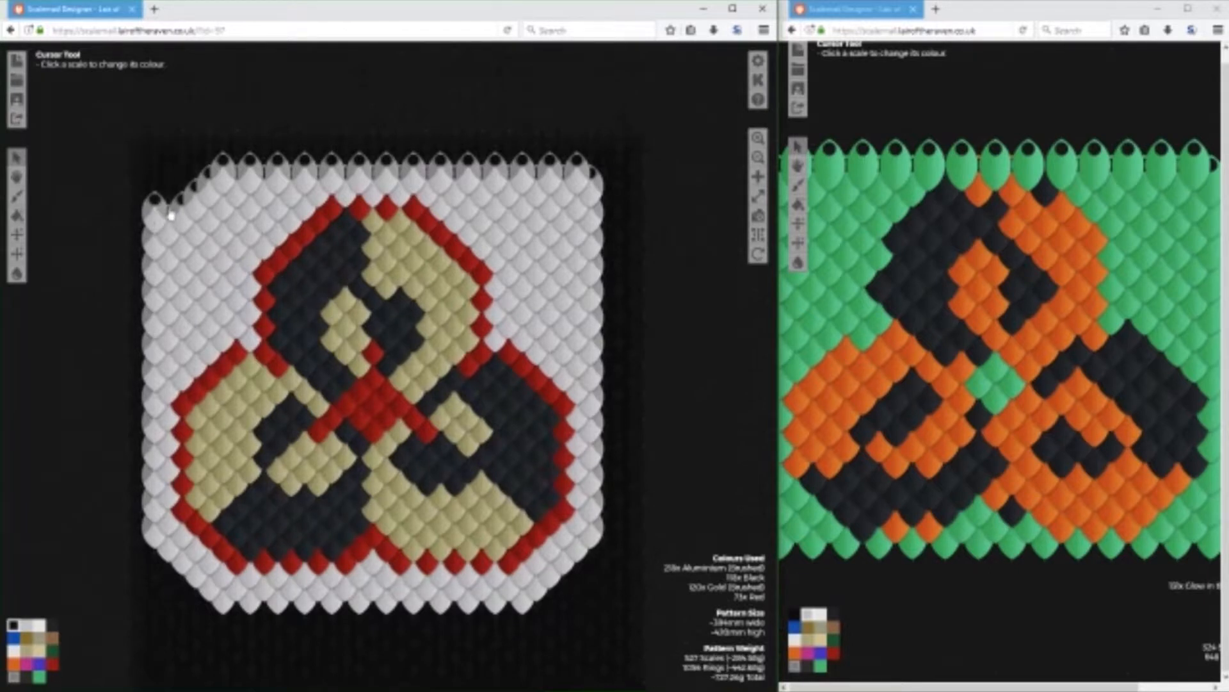
click(150, 225)
Bevel the banner's upper-right corner to mirror the upper-left one.
click(576, 174)
click(589, 187)
click(564, 186)
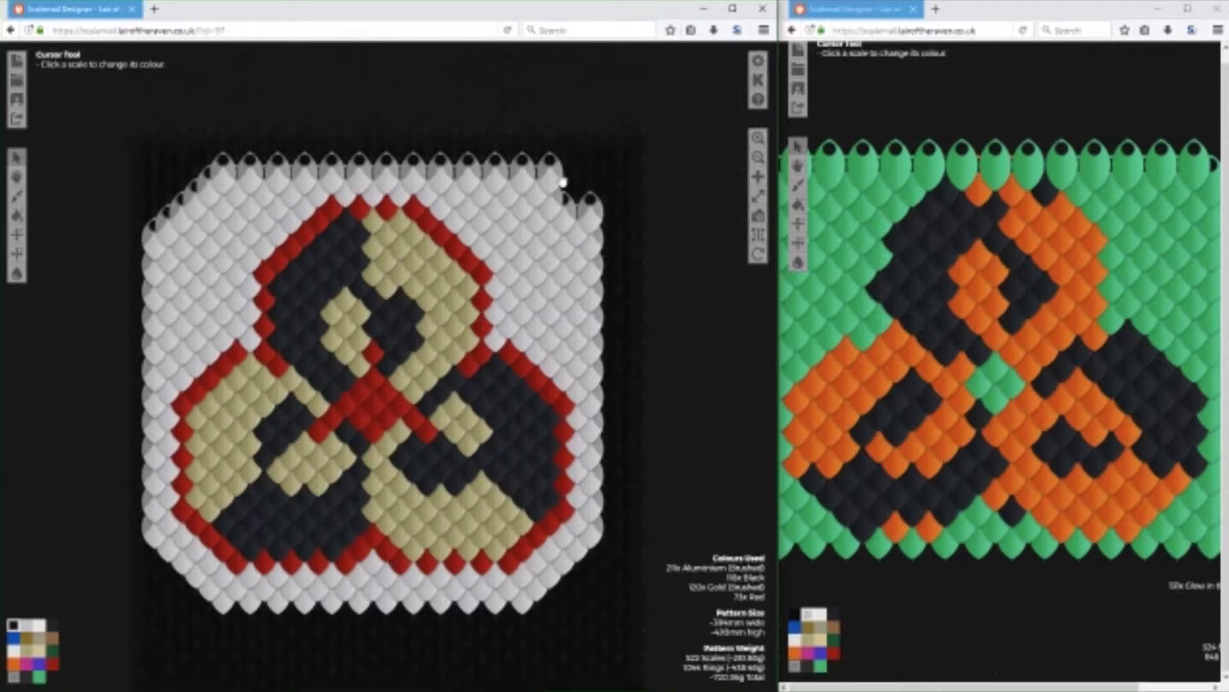
click(549, 181)
click(588, 211)
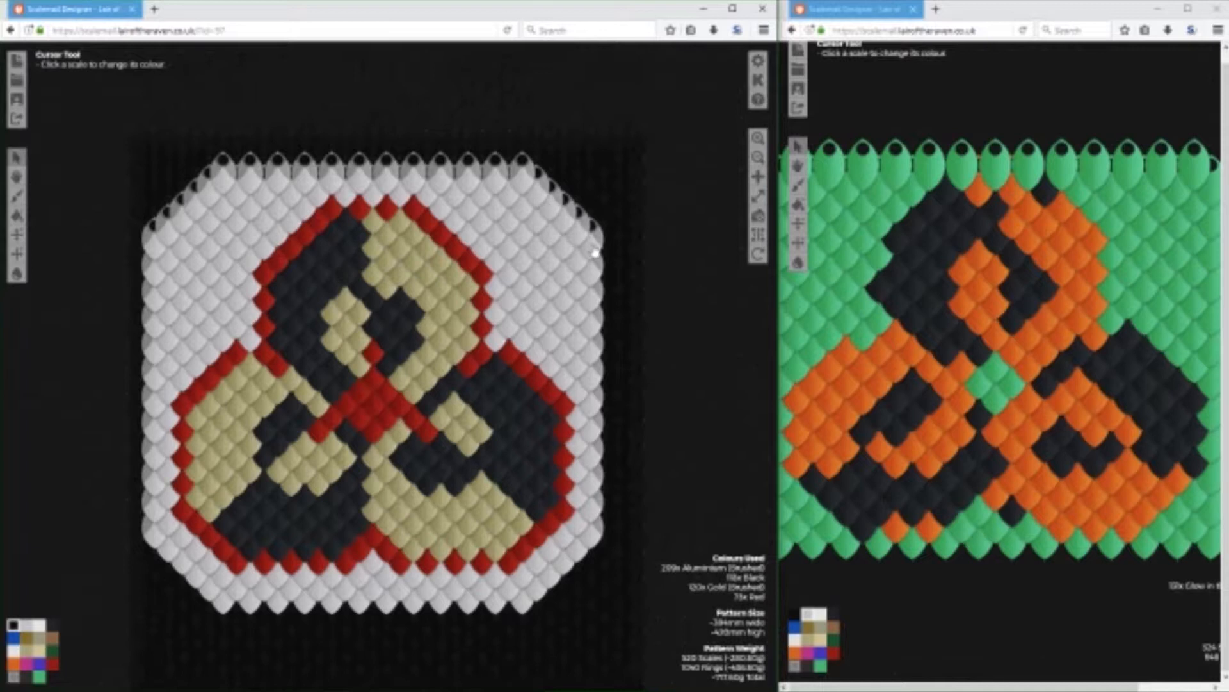
Cut one more diagonal row of aluminium scales from both upper corners.
drag(596, 253, 513, 157)
mouse_move(265, 184)
mouse_down()
mouse_move(198, 204)
mouse_move(191, 217)
mouse_move(215, 197)
mouse_move(143, 274)
mouse_up()
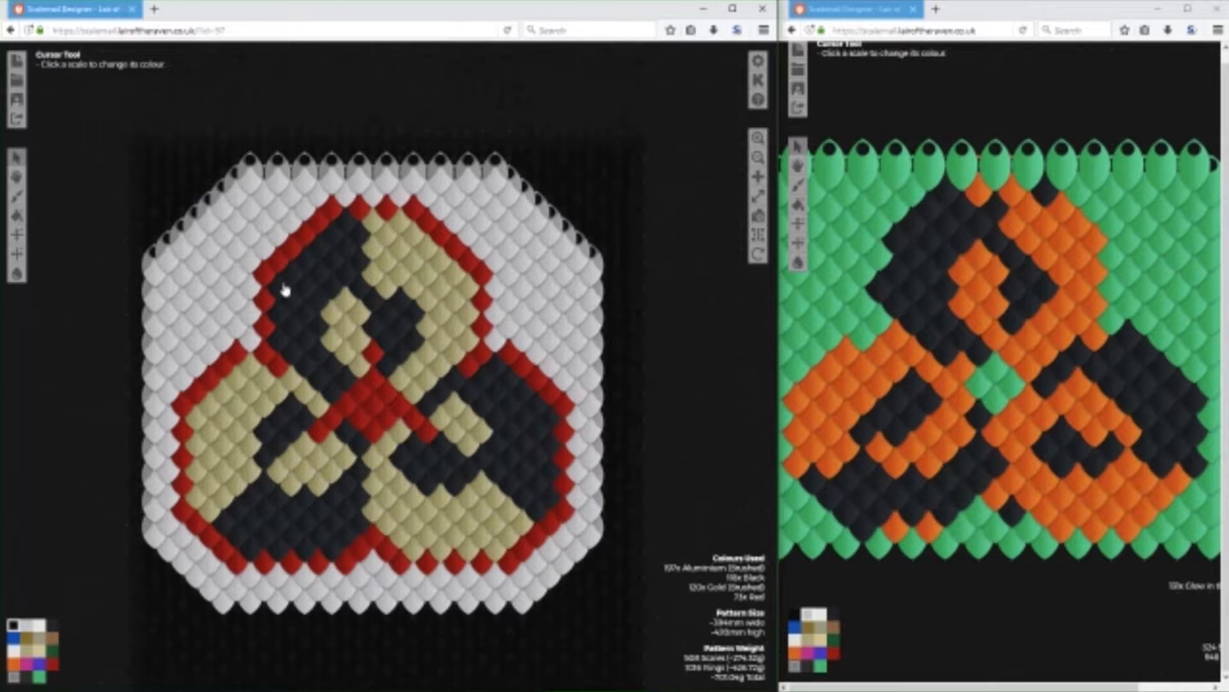
Remove a further diagonal row of aluminium scales along the upper-left bevel.
click(254, 184)
click(235, 199)
click(224, 209)
click(211, 216)
click(197, 228)
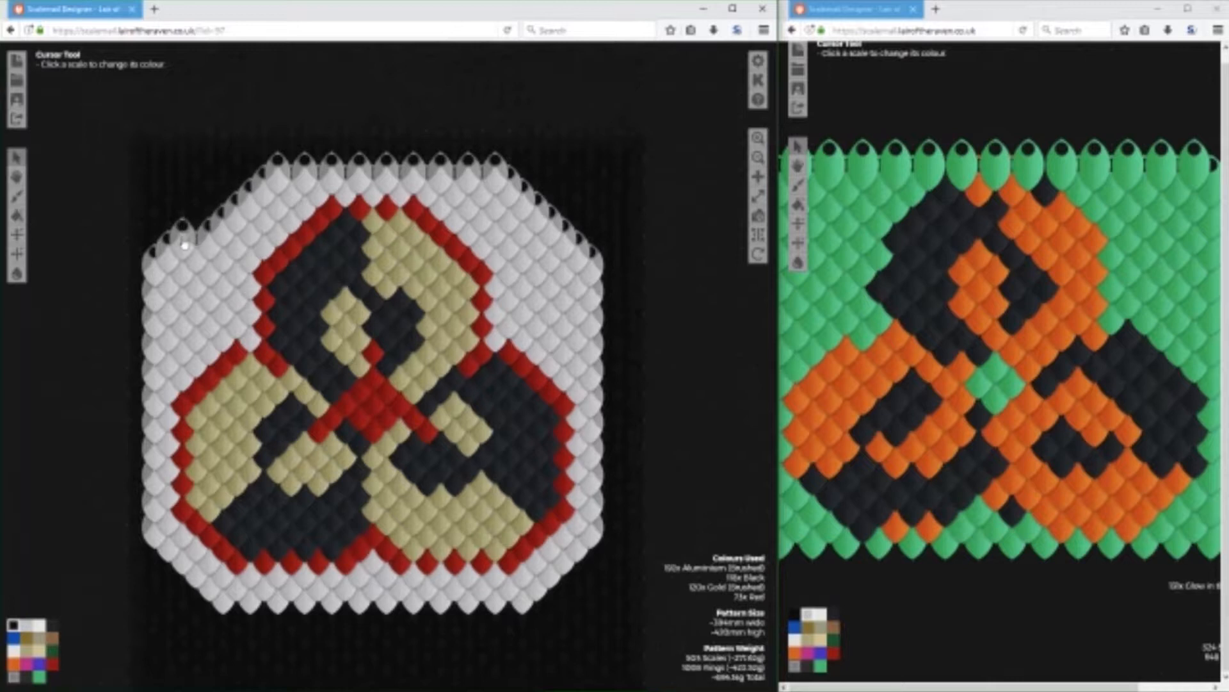
click(183, 241)
click(169, 255)
click(156, 269)
Remove the matching diagonal row of aluminium scales along the upper-right bevel.
click(496, 182)
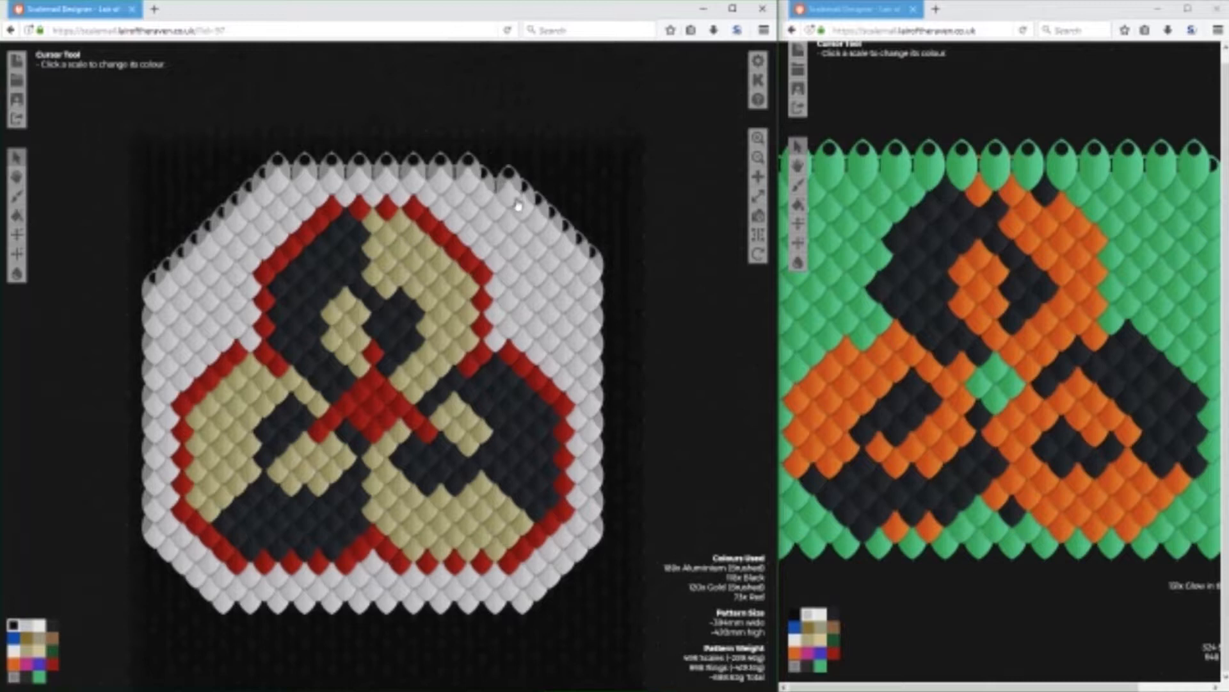
click(512, 196)
click(525, 208)
click(553, 234)
click(582, 264)
click(540, 225)
click(566, 249)
click(591, 268)
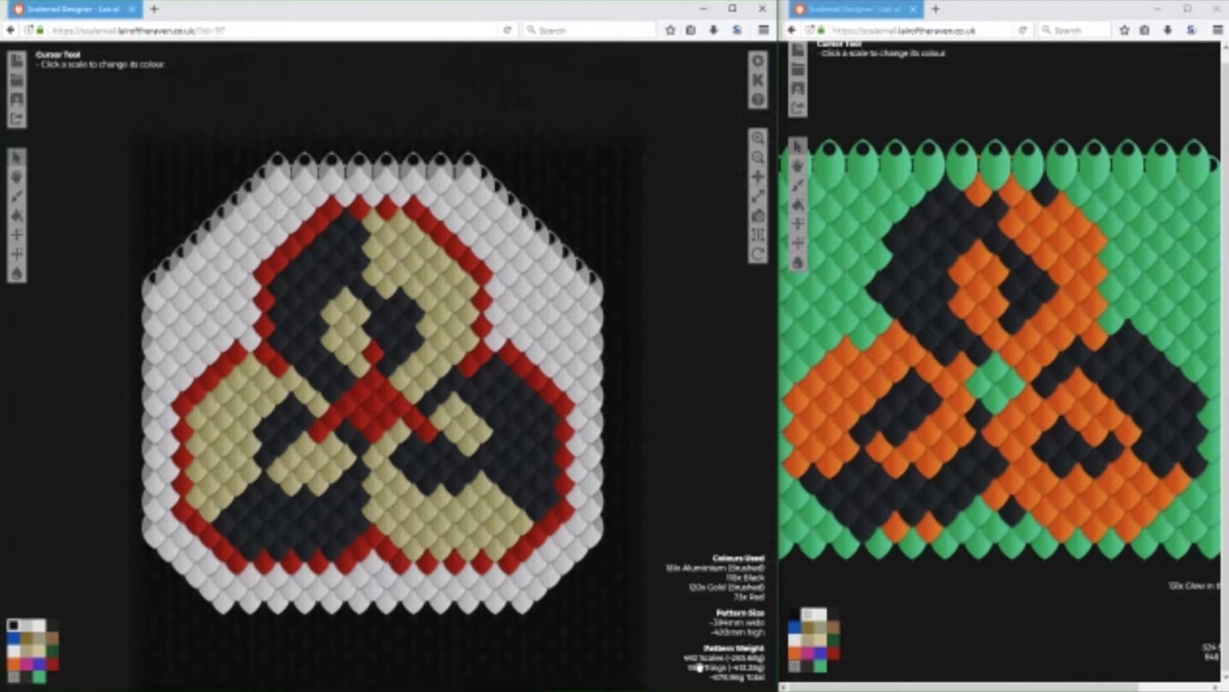
Close the browser window holding the orange, black and green reference pattern.
drag(668, 406, 715, 368)
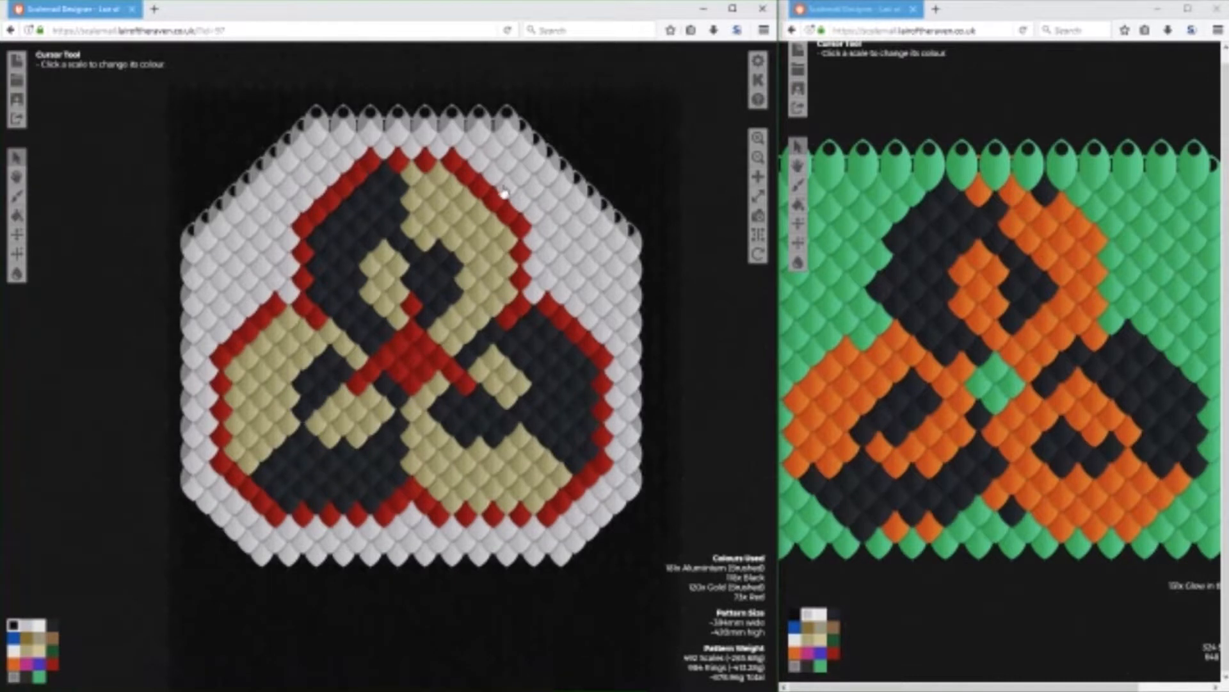
click(1217, 8)
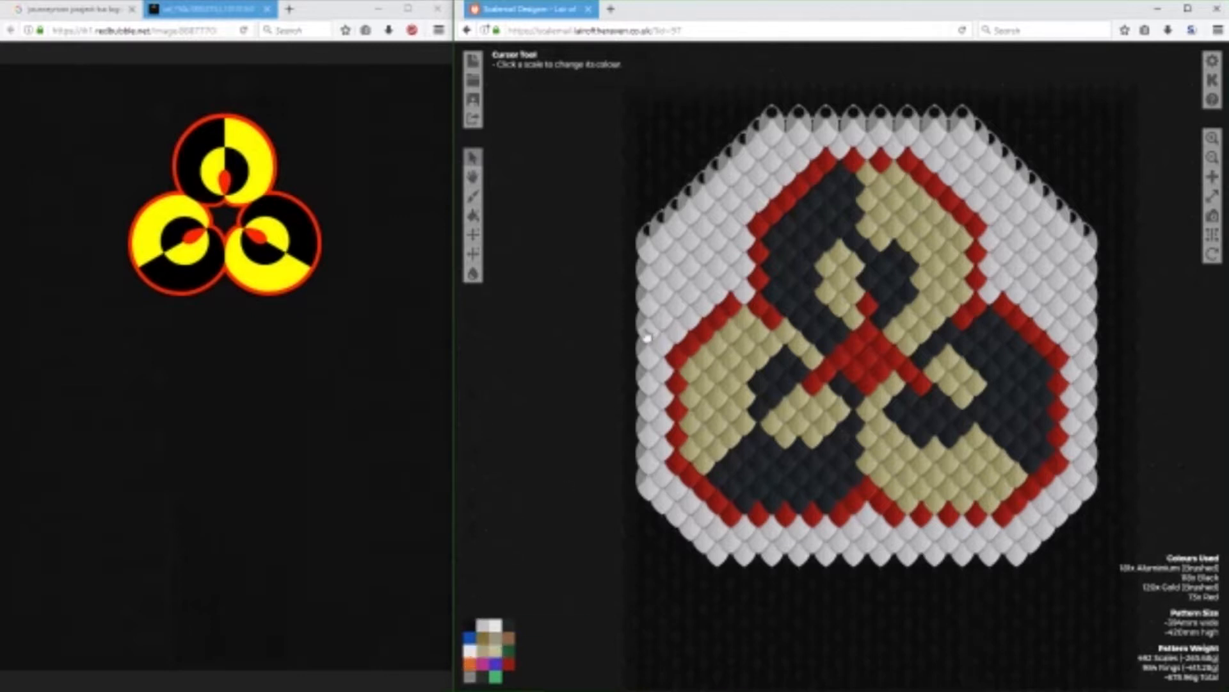
Try Frost on a patch of eight background scales above the lower-left circle.
click(664, 326)
click(703, 306)
click(677, 329)
click(691, 315)
click(687, 297)
click(702, 282)
click(716, 292)
click(677, 306)
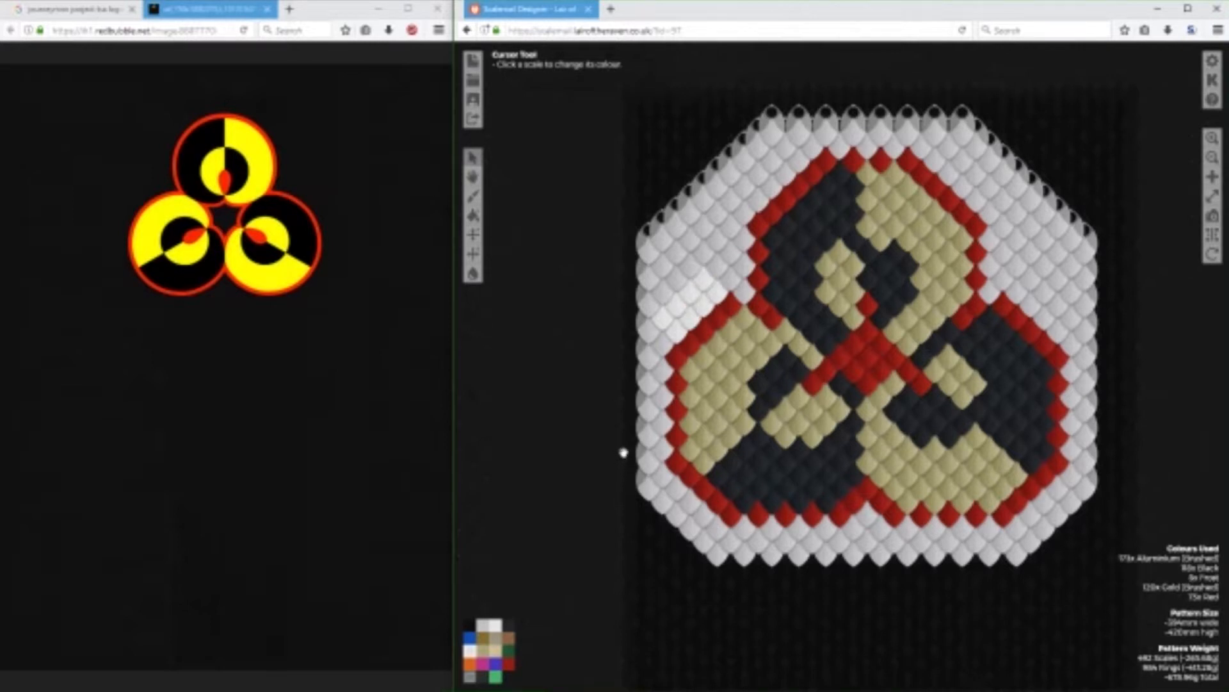
Try Purple on the Frost patch above the lower-left circle.
click(494, 667)
click(692, 317)
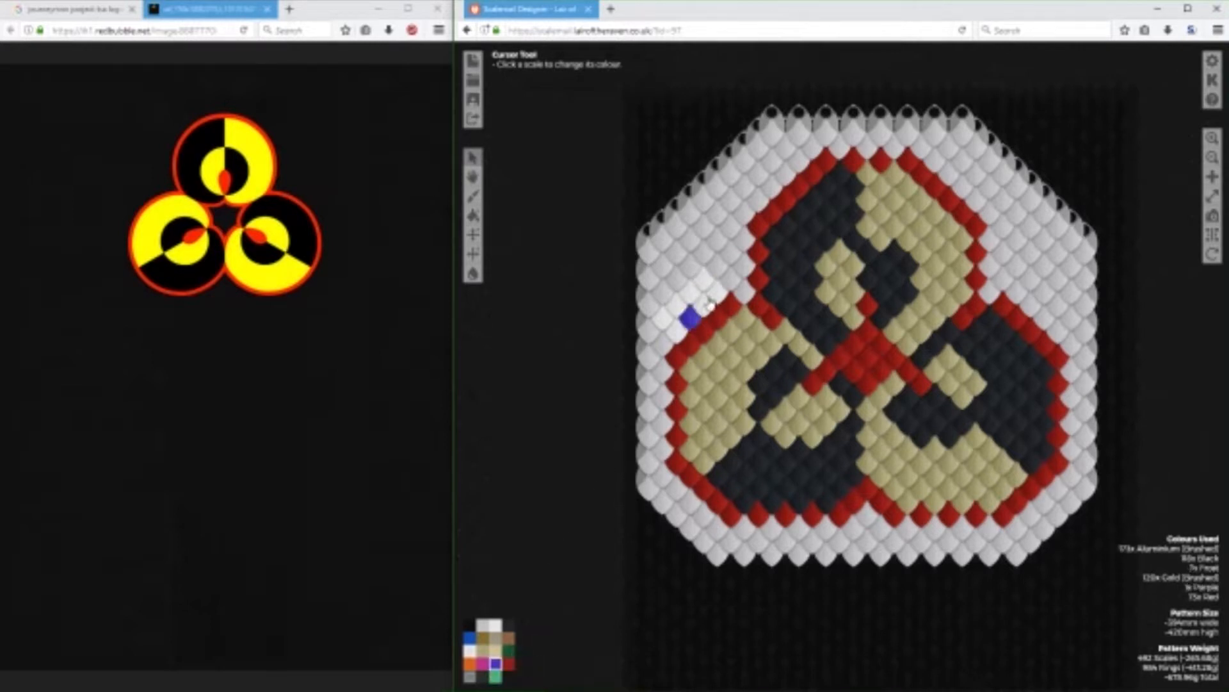
click(705, 304)
click(717, 292)
click(704, 280)
click(690, 292)
click(677, 305)
click(664, 319)
Restore the test patch above the lower-left circle to Aluminium (Brushed).
click(488, 625)
click(705, 305)
click(717, 292)
click(703, 280)
click(690, 292)
click(692, 317)
click(677, 305)
click(664, 319)
click(677, 331)
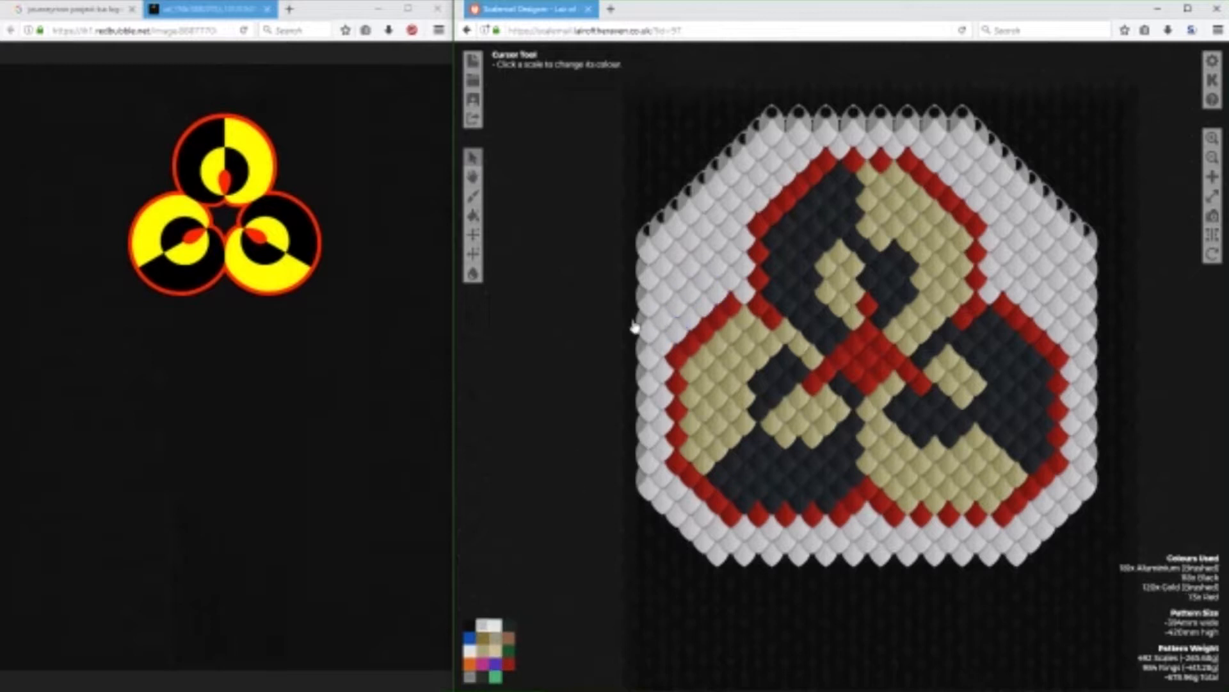
Start saving the pattern and title it "Journeyman Project Logo - Medium".
click(472, 99)
drag(678, 218, 521, 224)
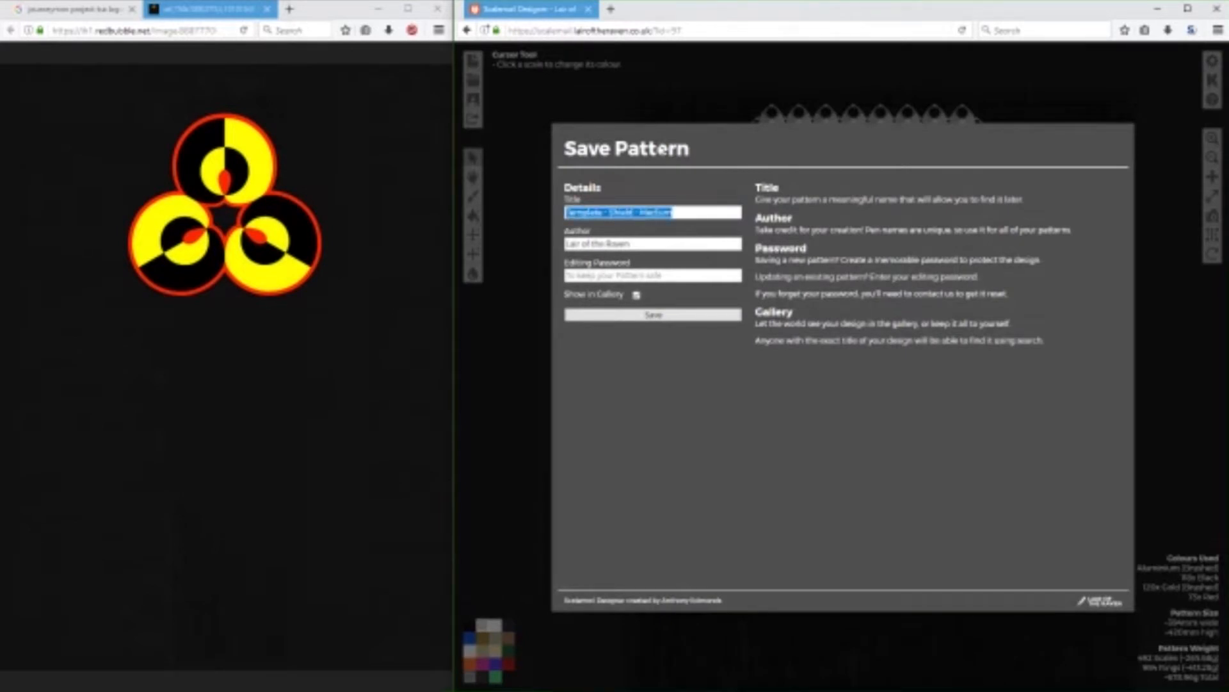
text(T)
key(BackSpace)
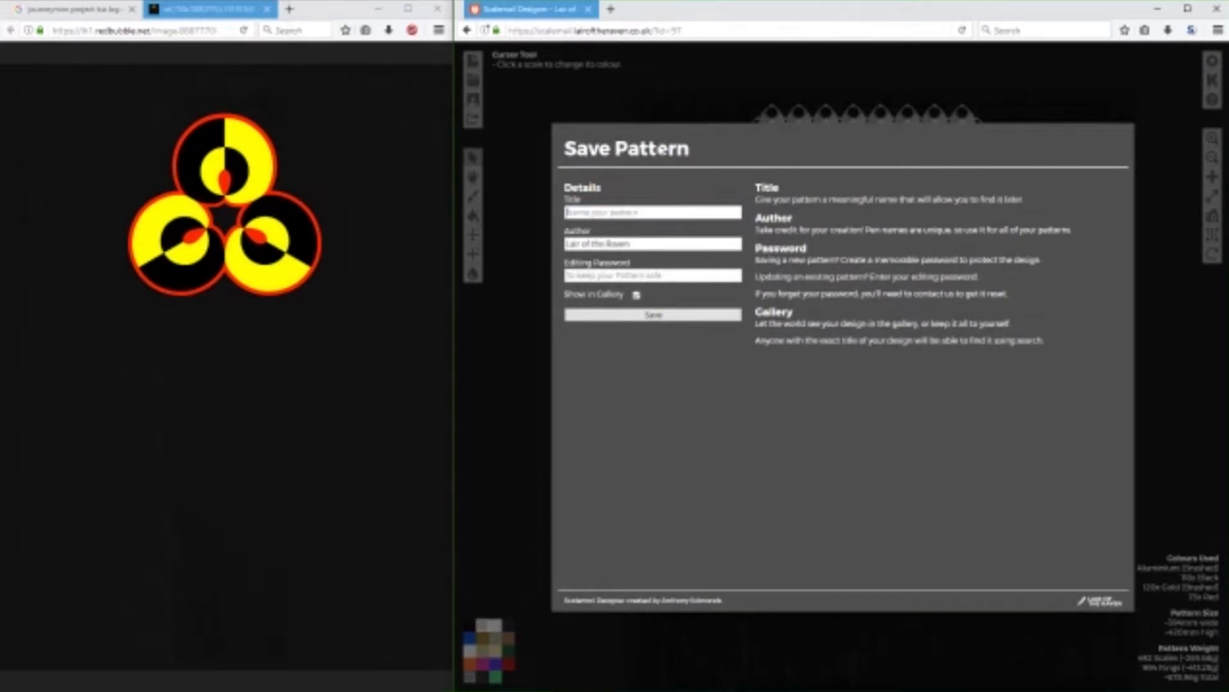
text(Journeymen)
text( Project Logo _)
text(Medal)
key(Tab)
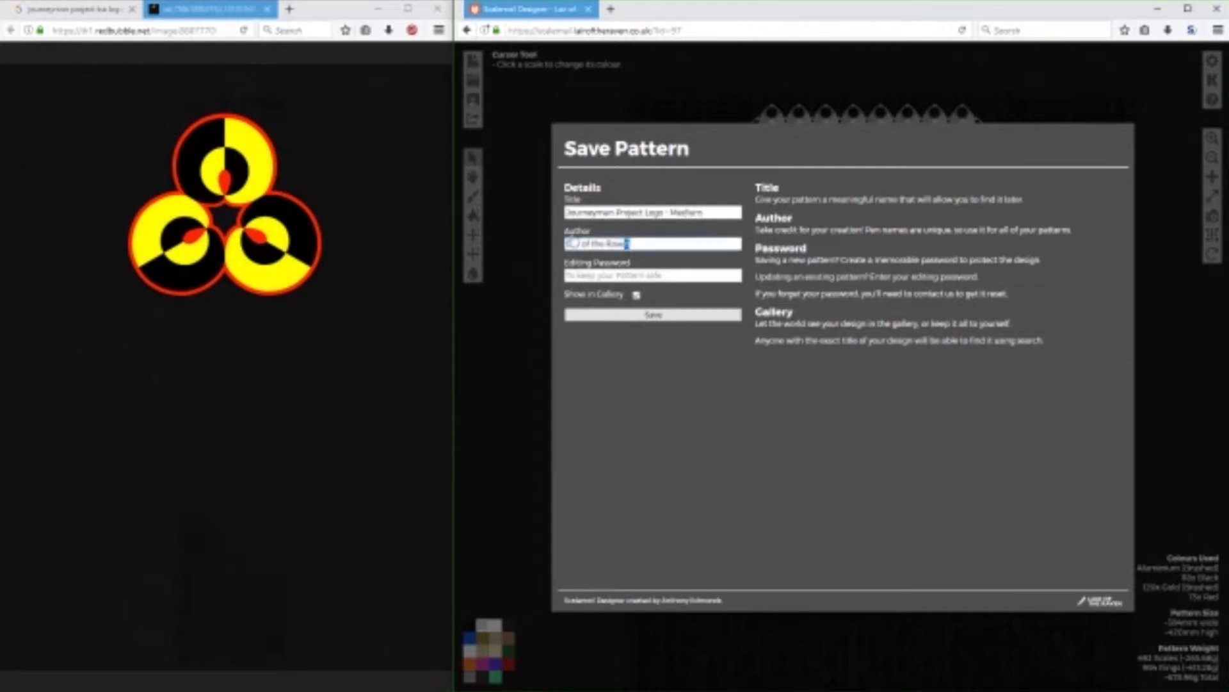
Enter the author's pen name and the editing password, and save the pattern with gallery display enabled.
text(LR)
text(on)
click(588, 277)
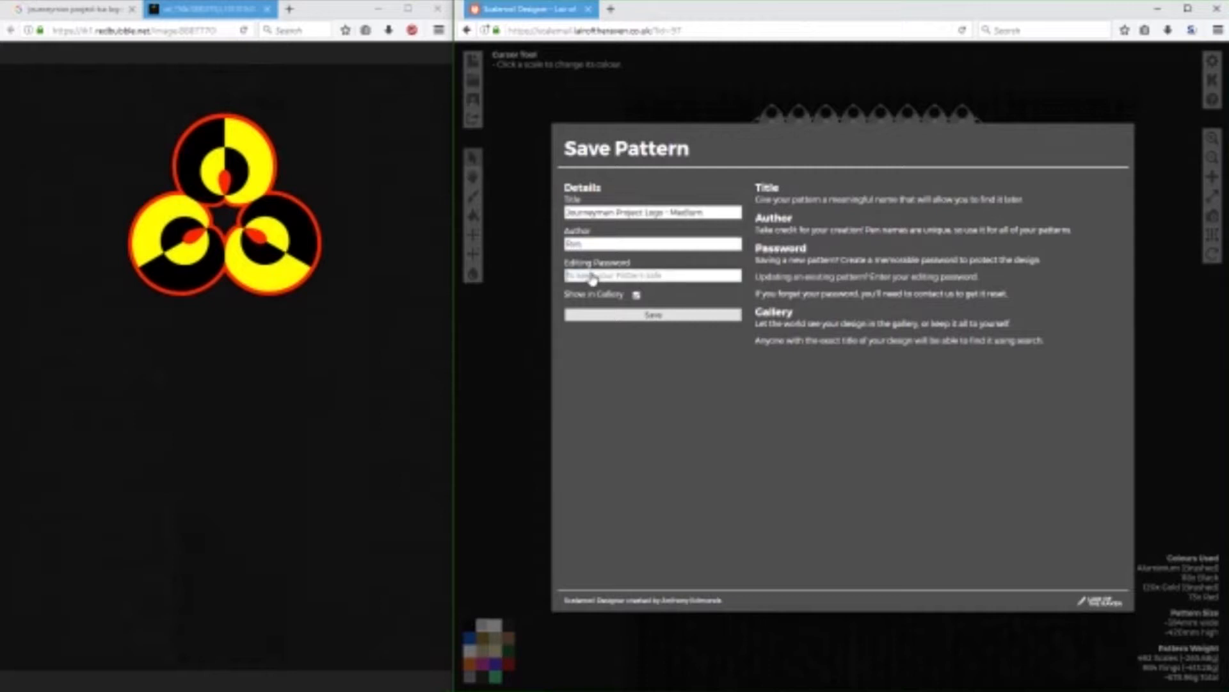
text(********)
click(609, 314)
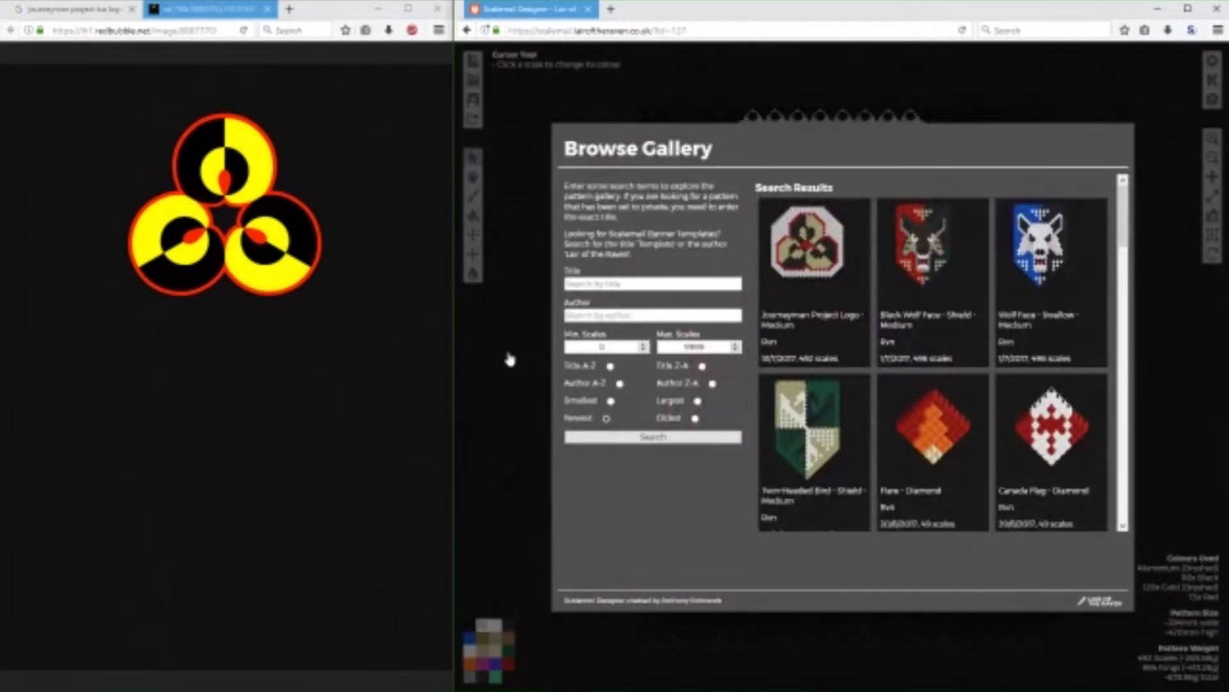
Leave the gallery and view the saved pattern's sharing options.
click(509, 359)
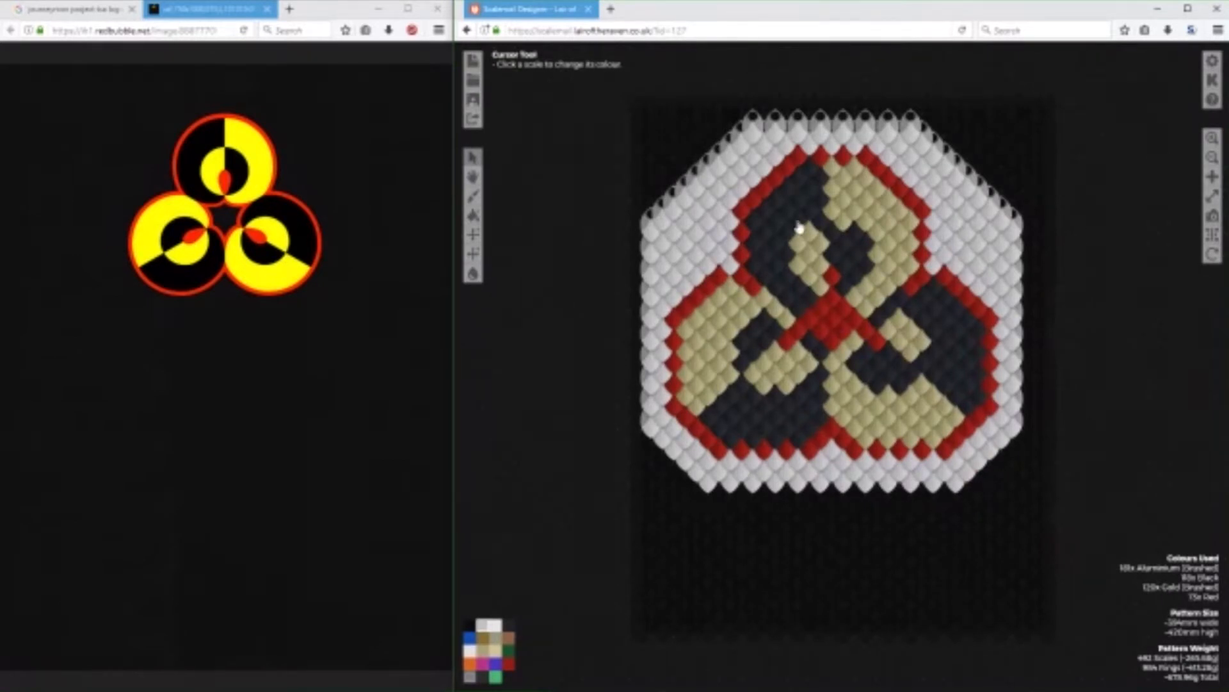
click(474, 119)
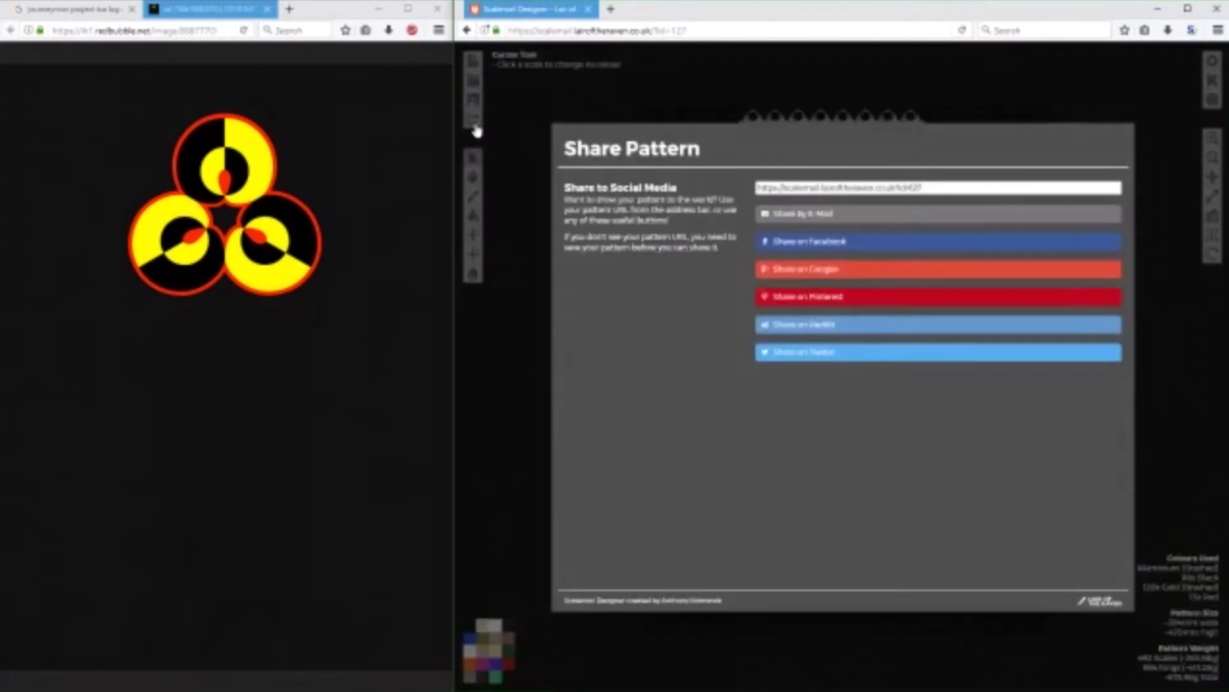
click(530, 408)
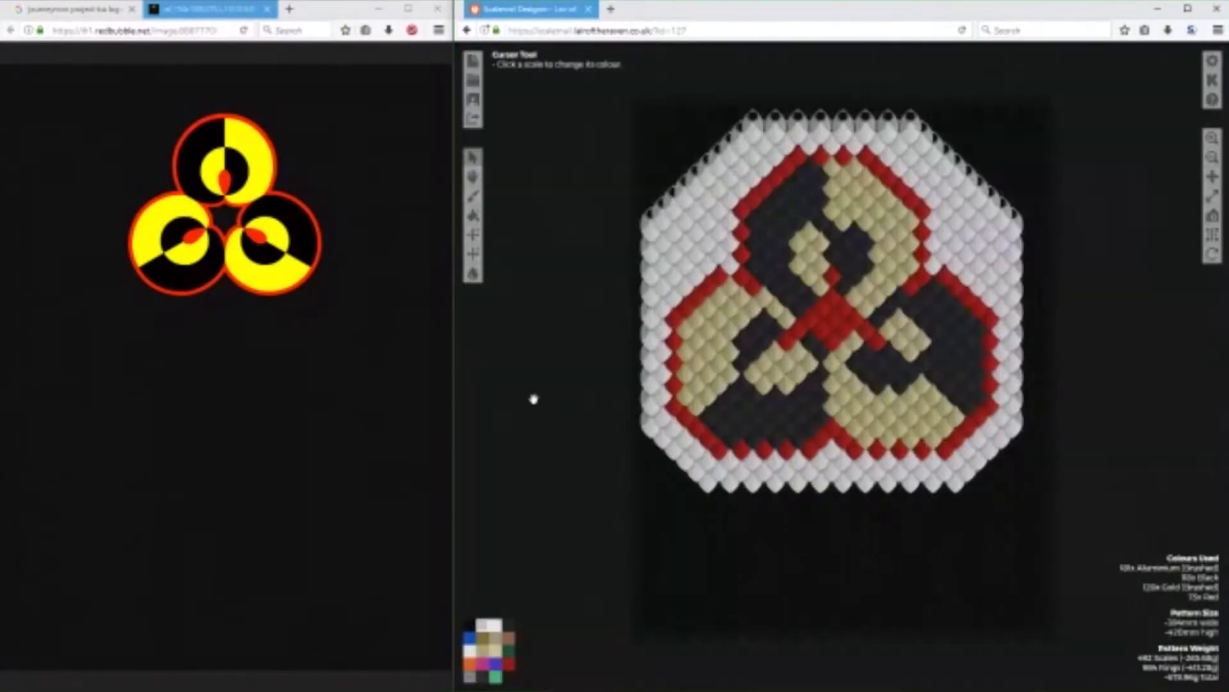
Export the pattern image as Journeyman Project Logo - Medium.png, and open the downloaded file to check it.
click(1207, 220)
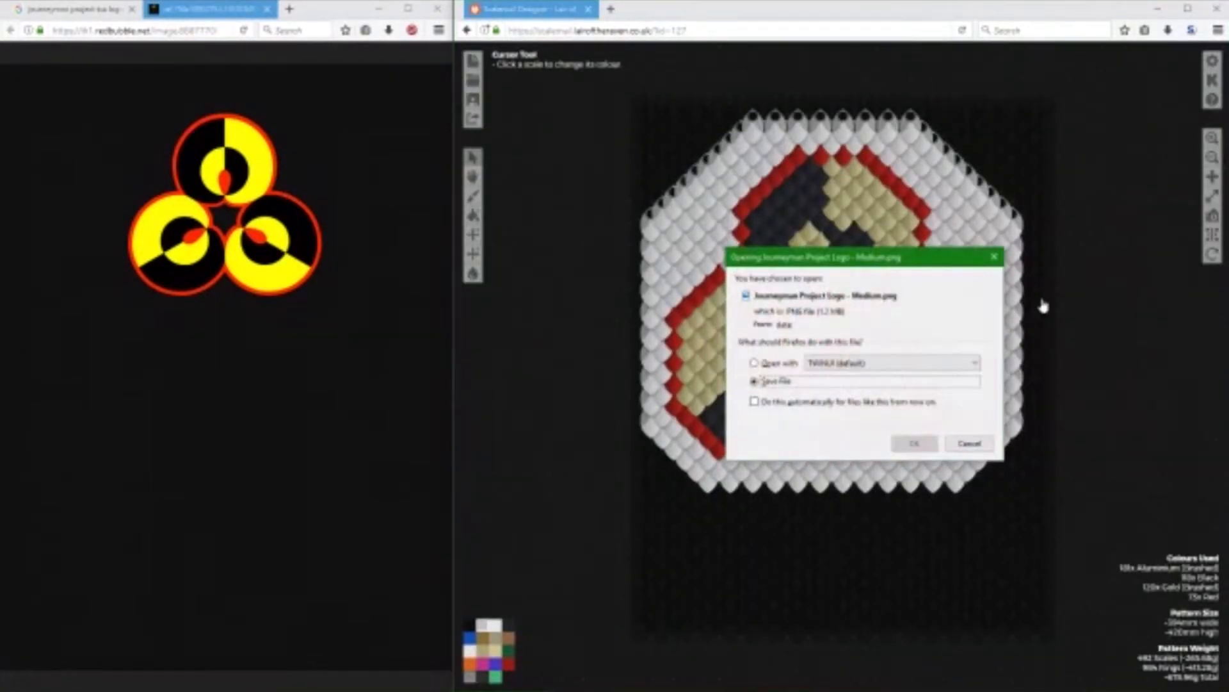
click(914, 442)
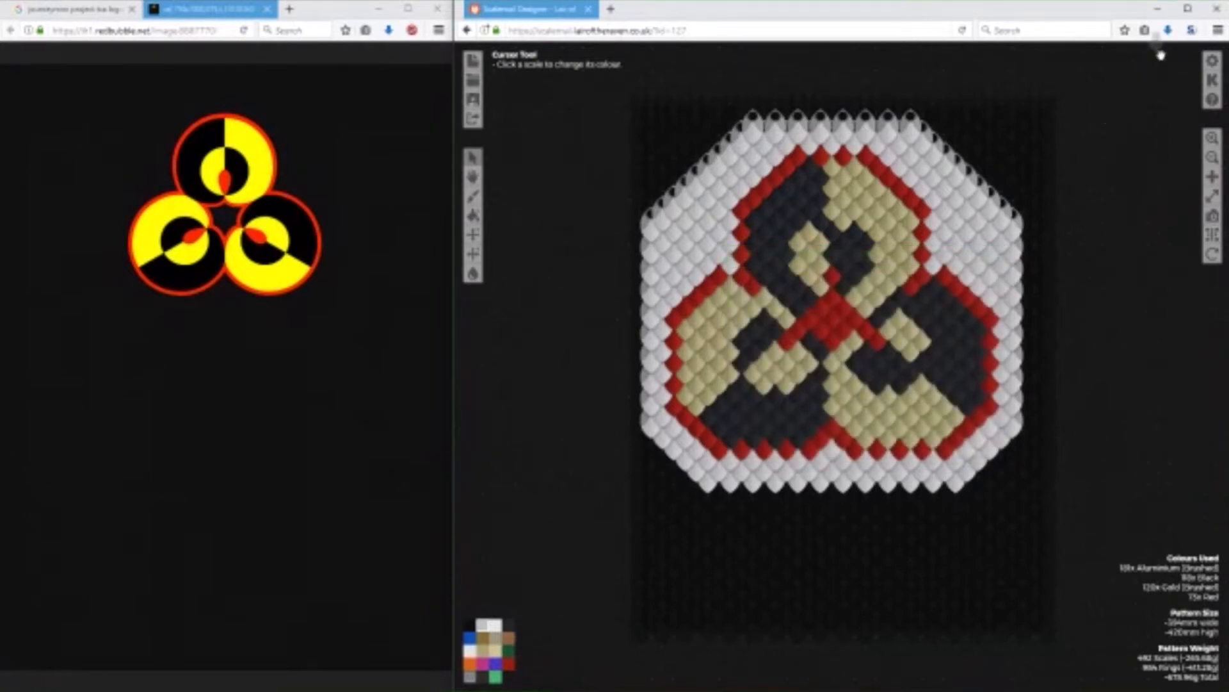
click(1166, 32)
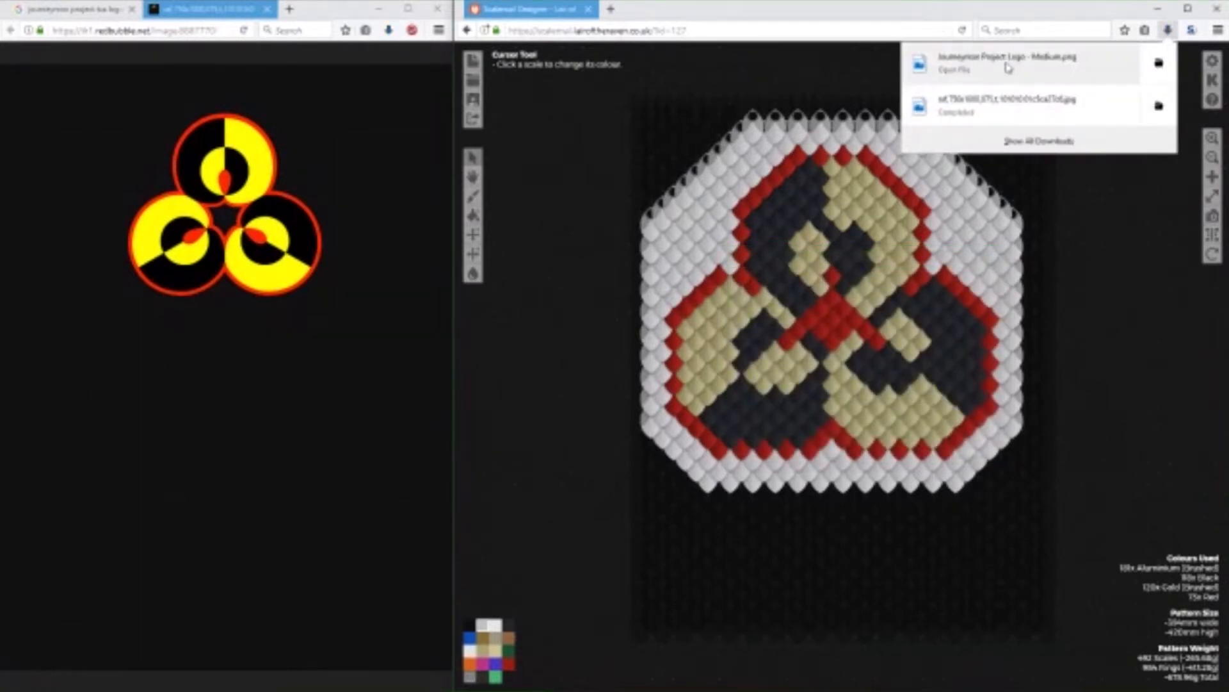
click(1007, 64)
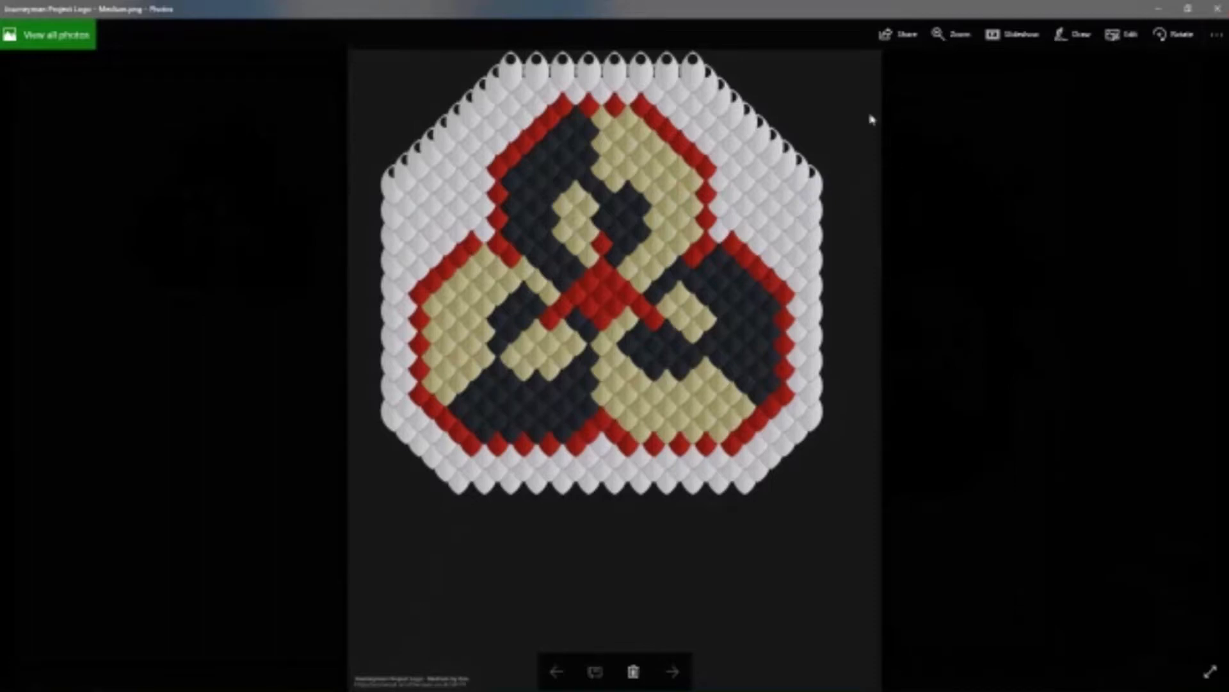
click(1217, 9)
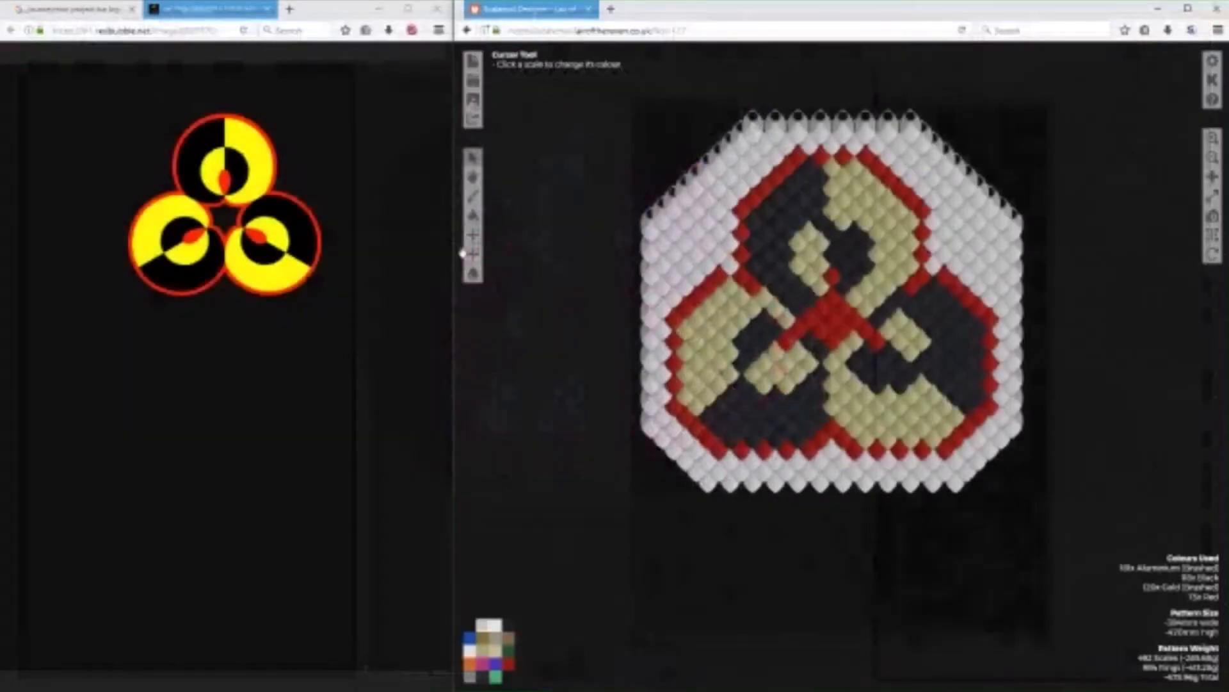
Close the reference logo's tab and the enlarged image preview, and return to the search box above the image results.
click(267, 9)
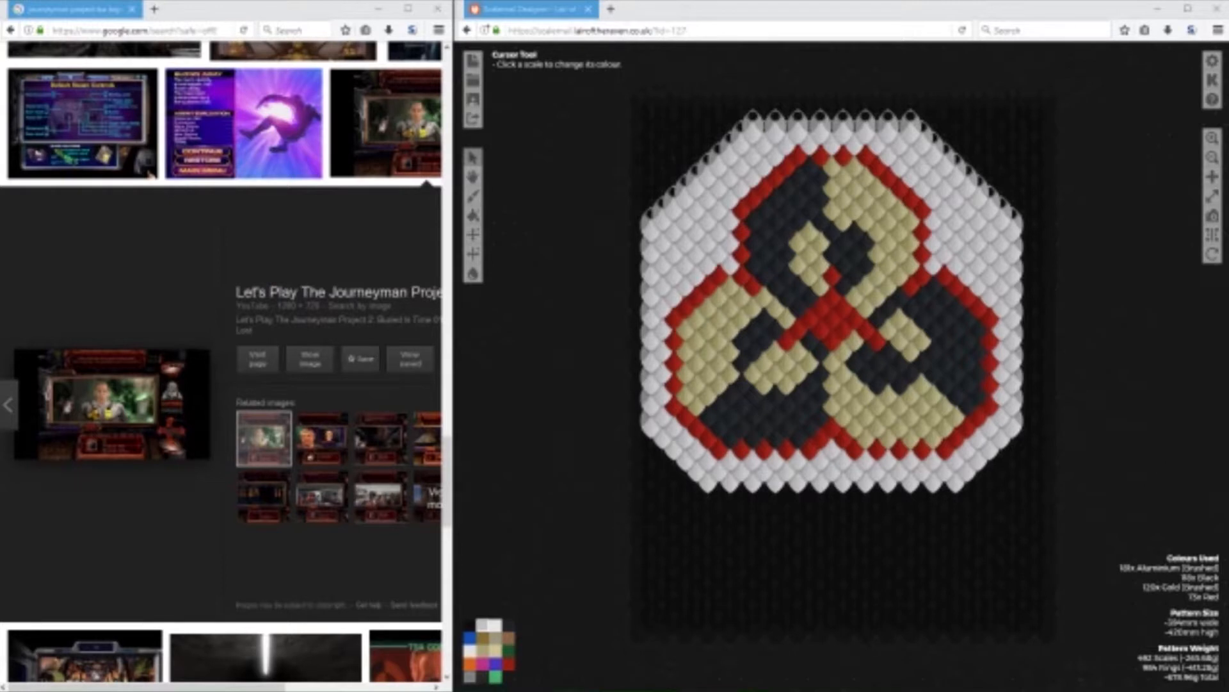
click(197, 6)
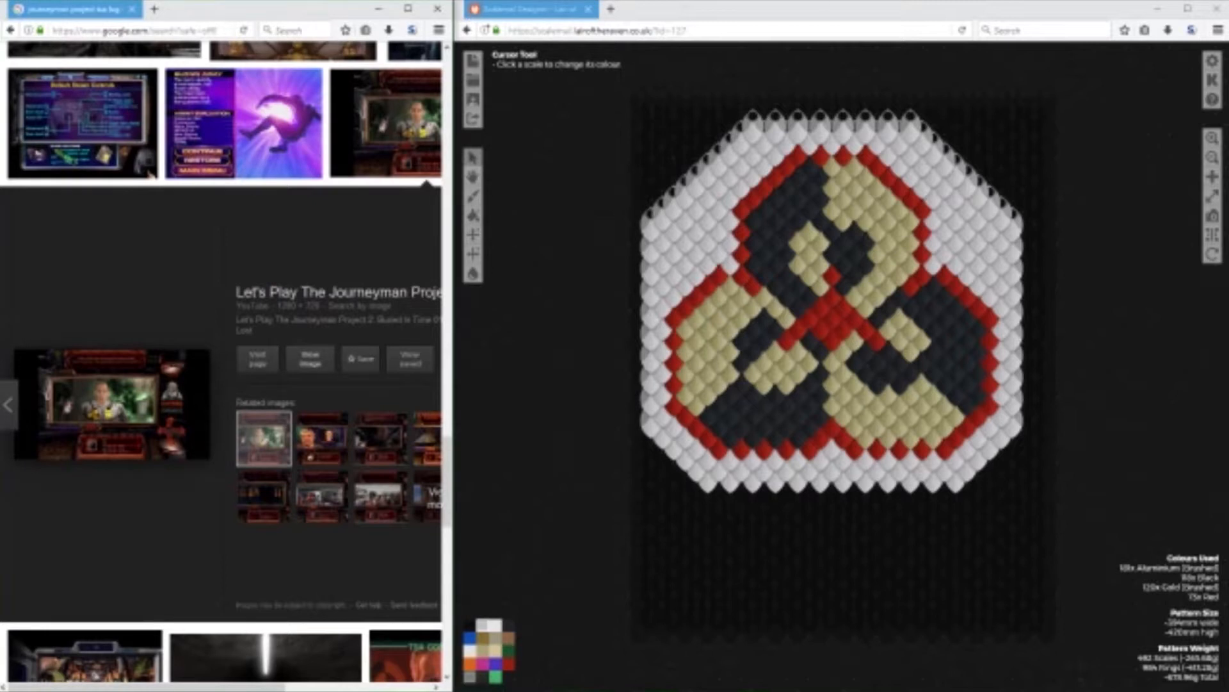
key(super)
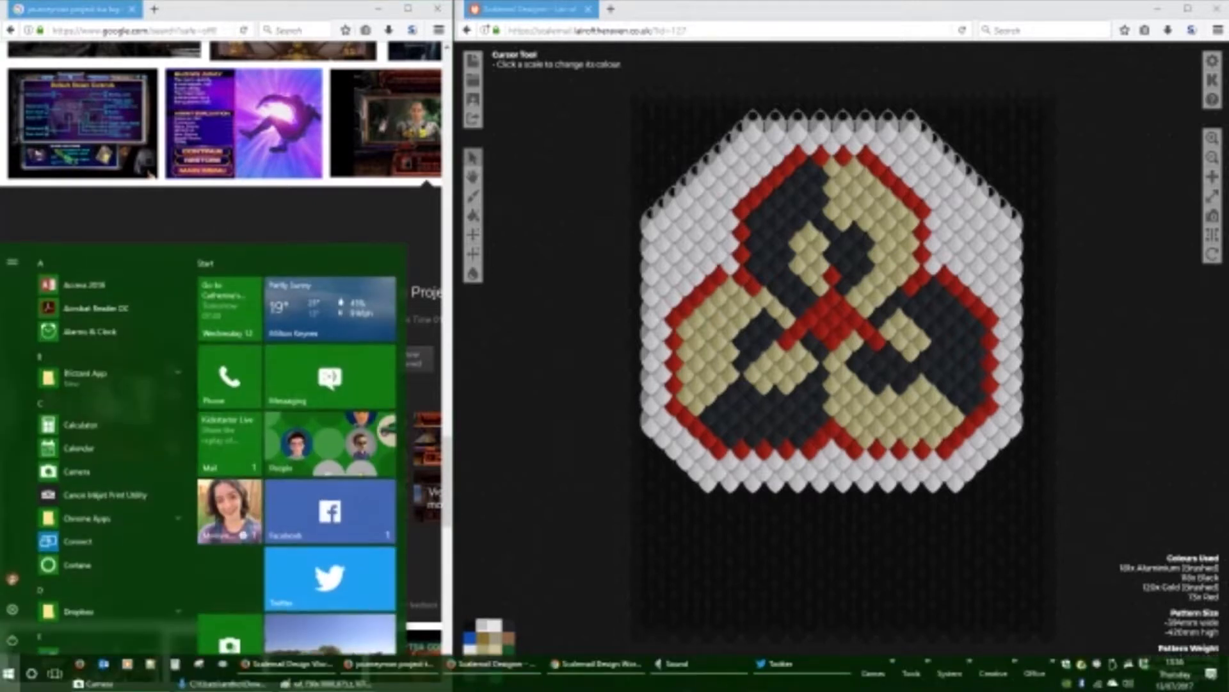
key(super)
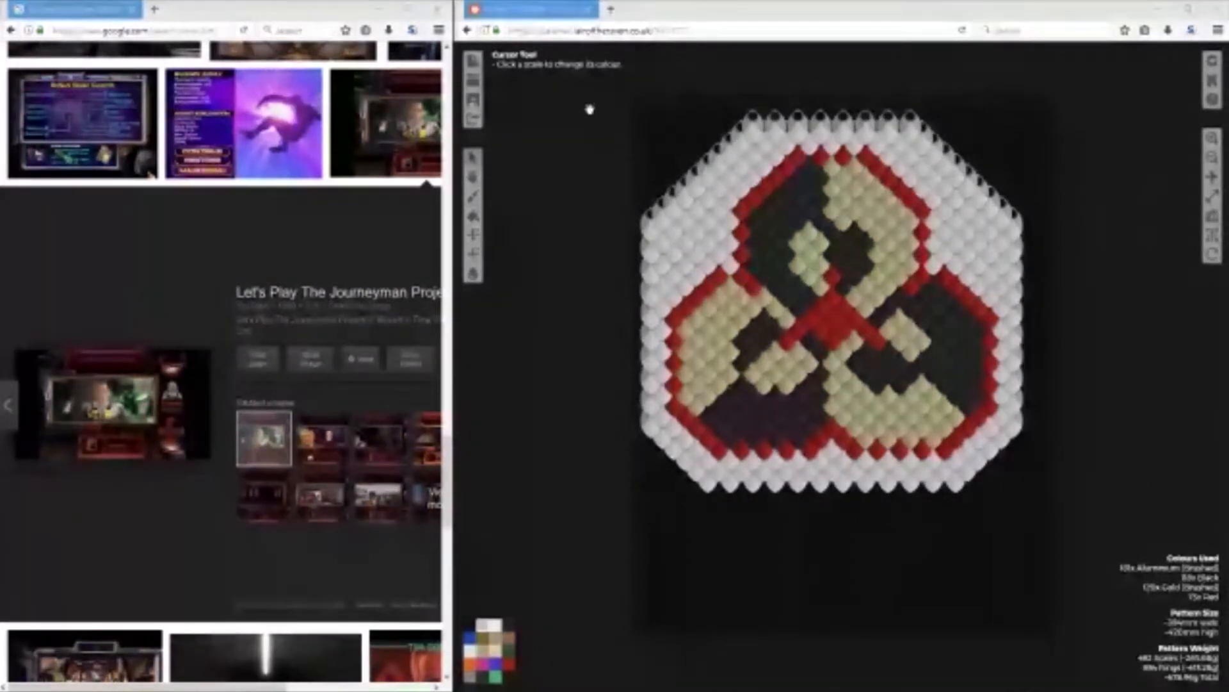
click(397, 128)
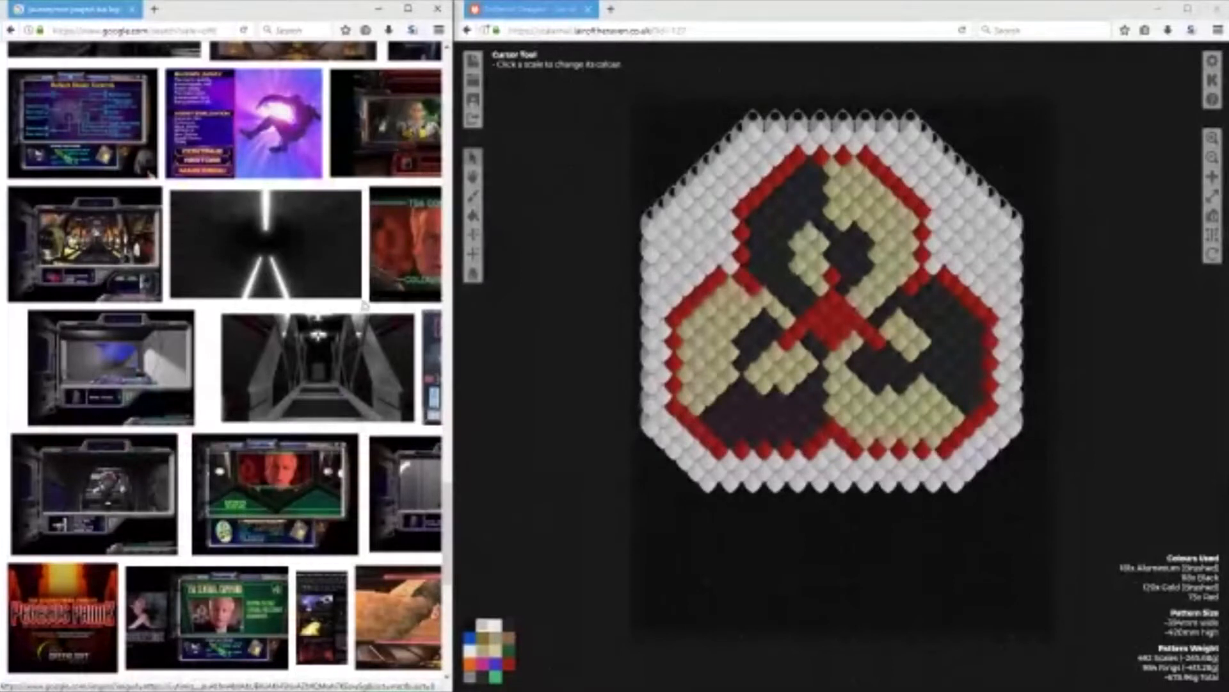
scroll(361, 312, up, 3)
scroll(361, 311, up, 10)
scroll(333, 292, up, 5)
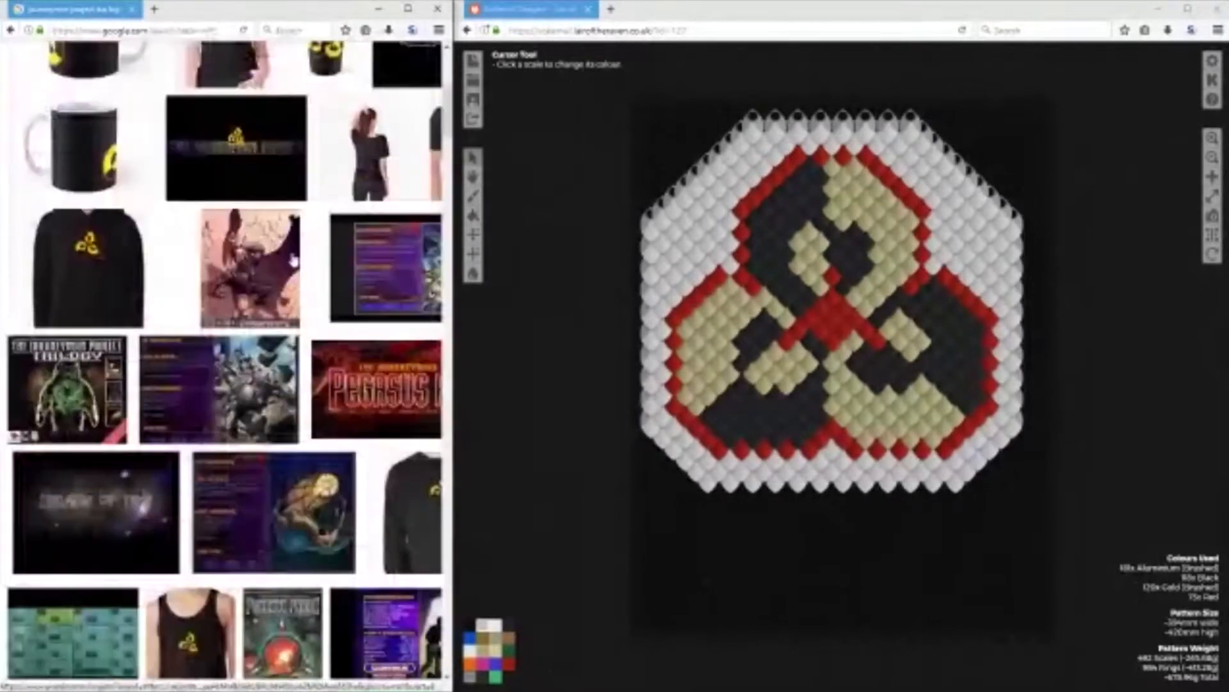
scroll(293, 261, up, 6)
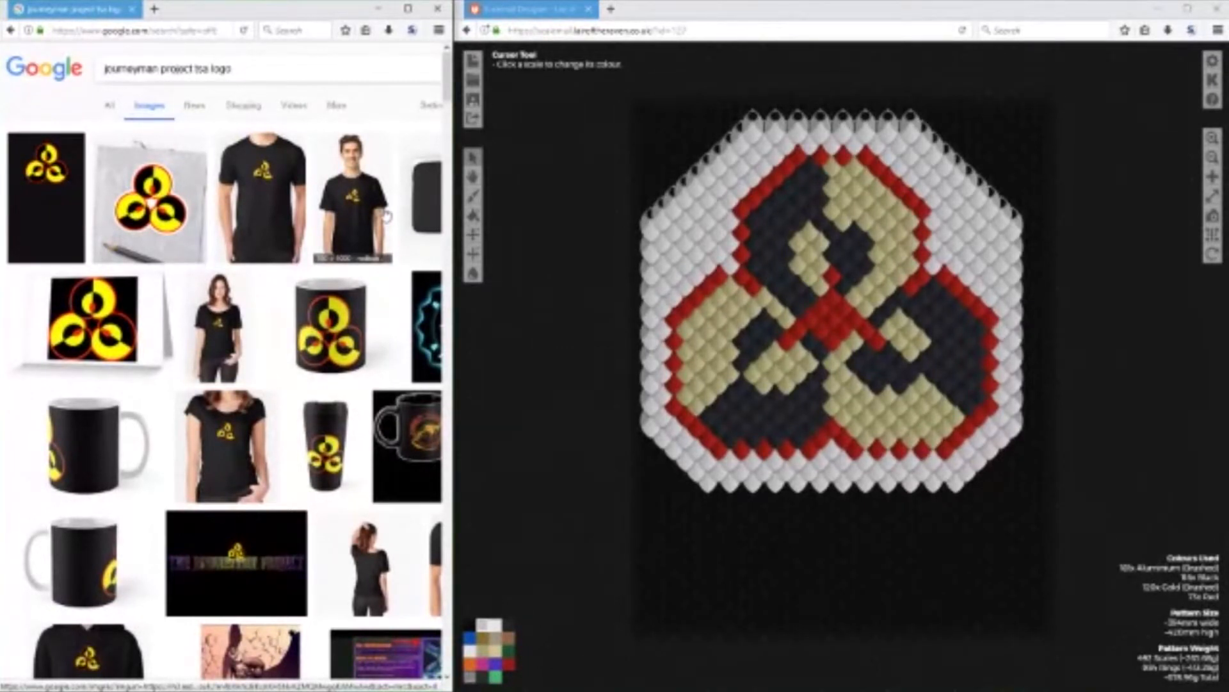
drag(243, 70, 94, 68)
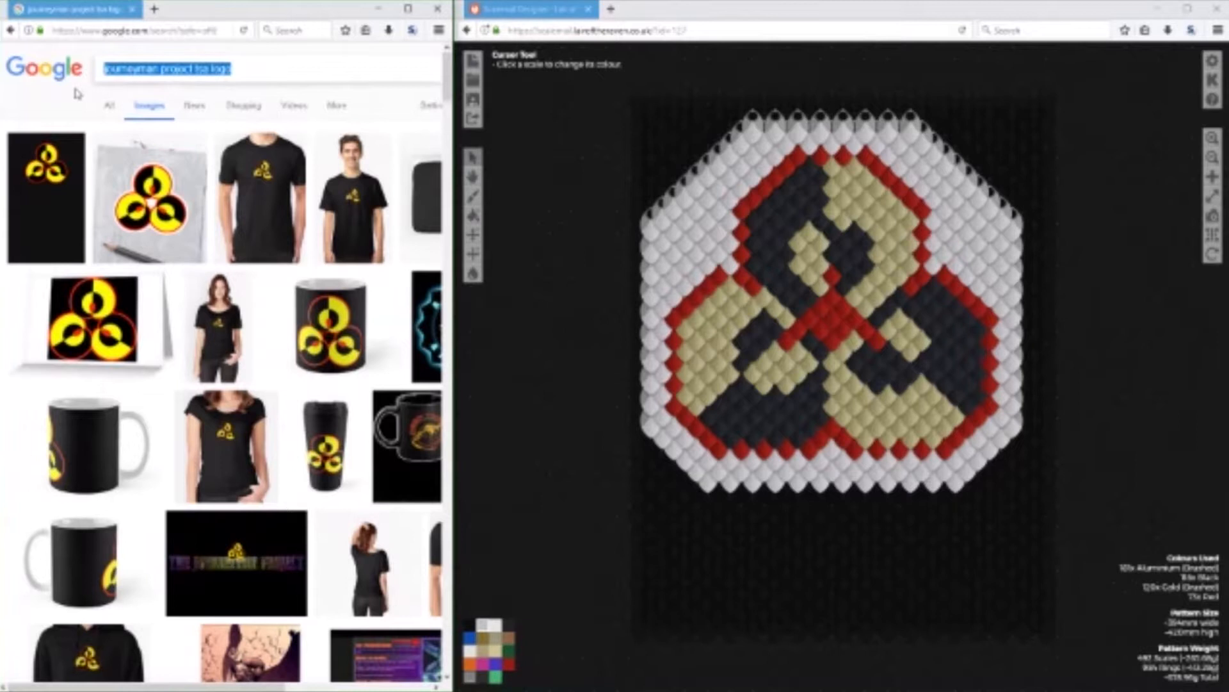
View the gallery patterns Wolf Face - Swallow - Medium and Snake Face - Medium as examples of animal face designs.
click(472, 80)
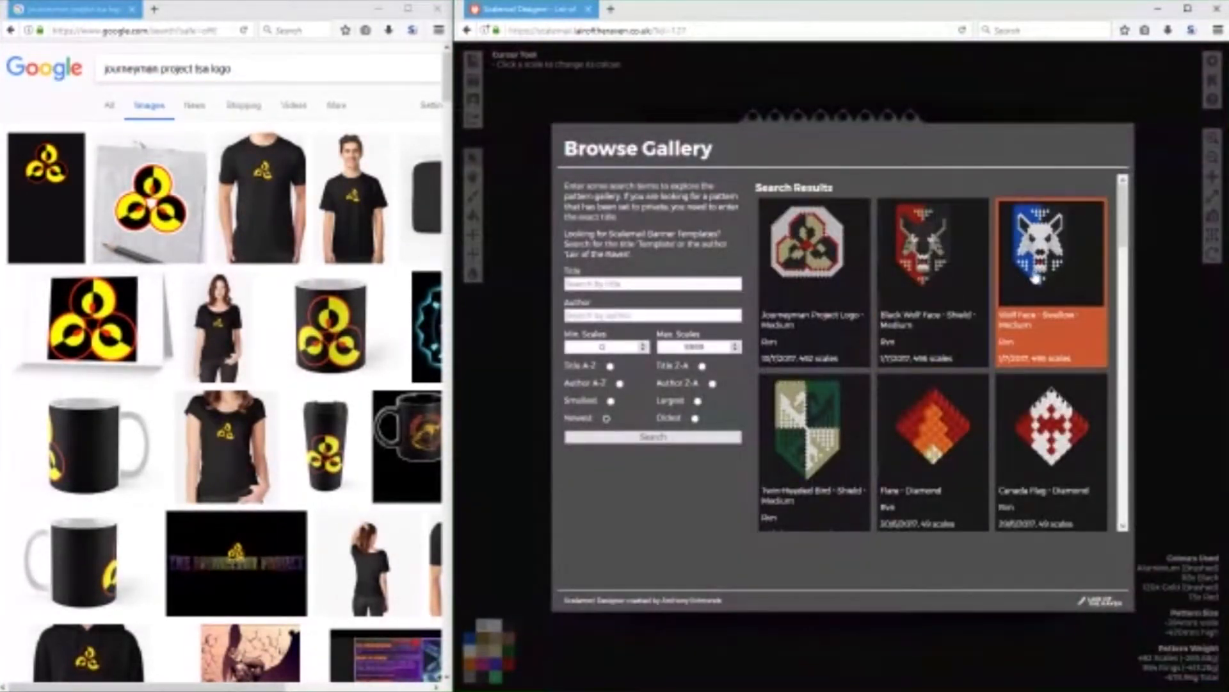
click(1035, 277)
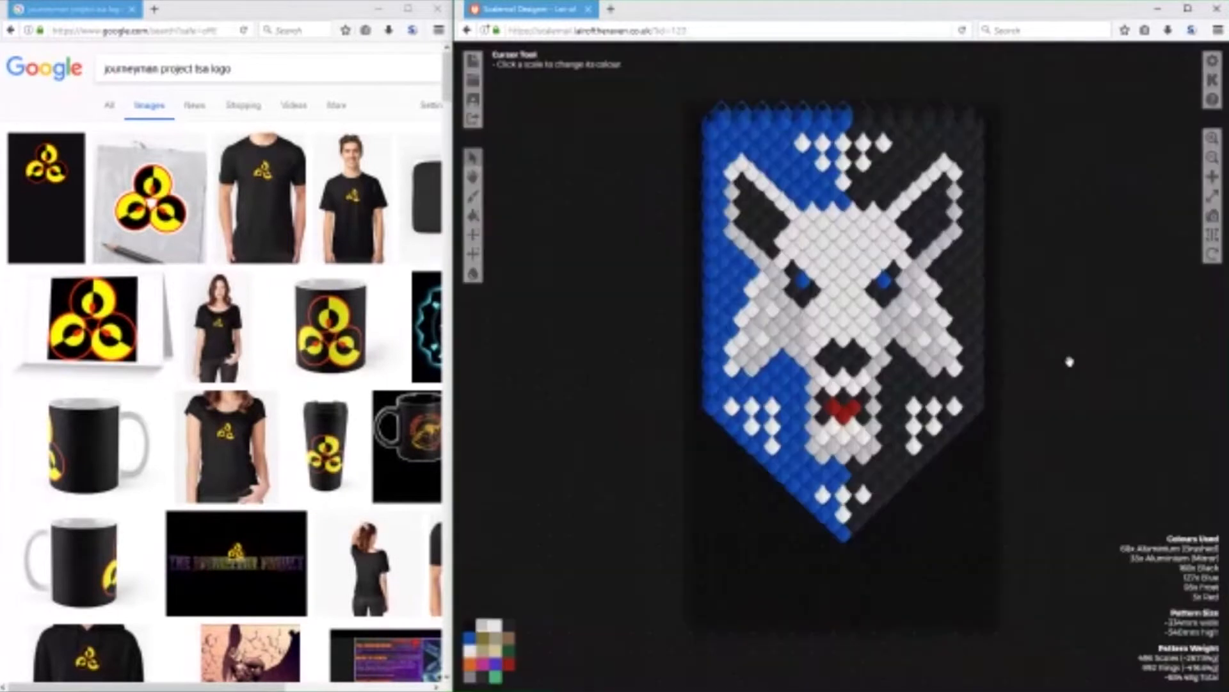
click(471, 93)
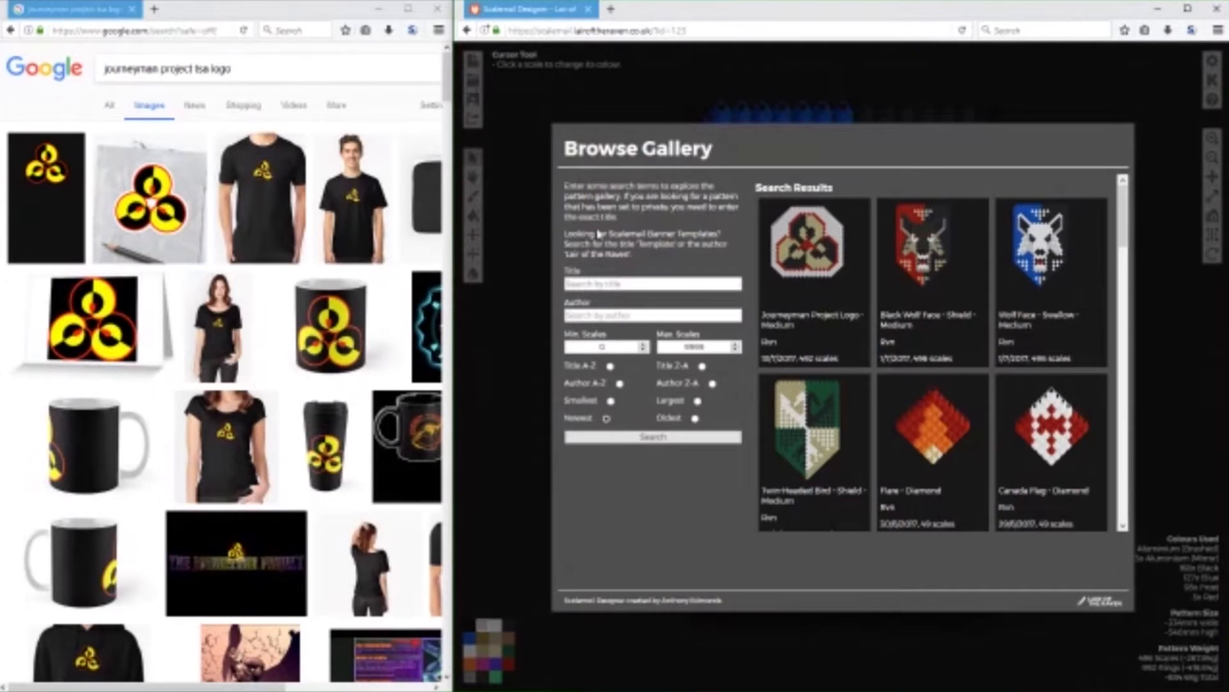
scroll(825, 297, down, 3)
scroll(824, 296, down, 5)
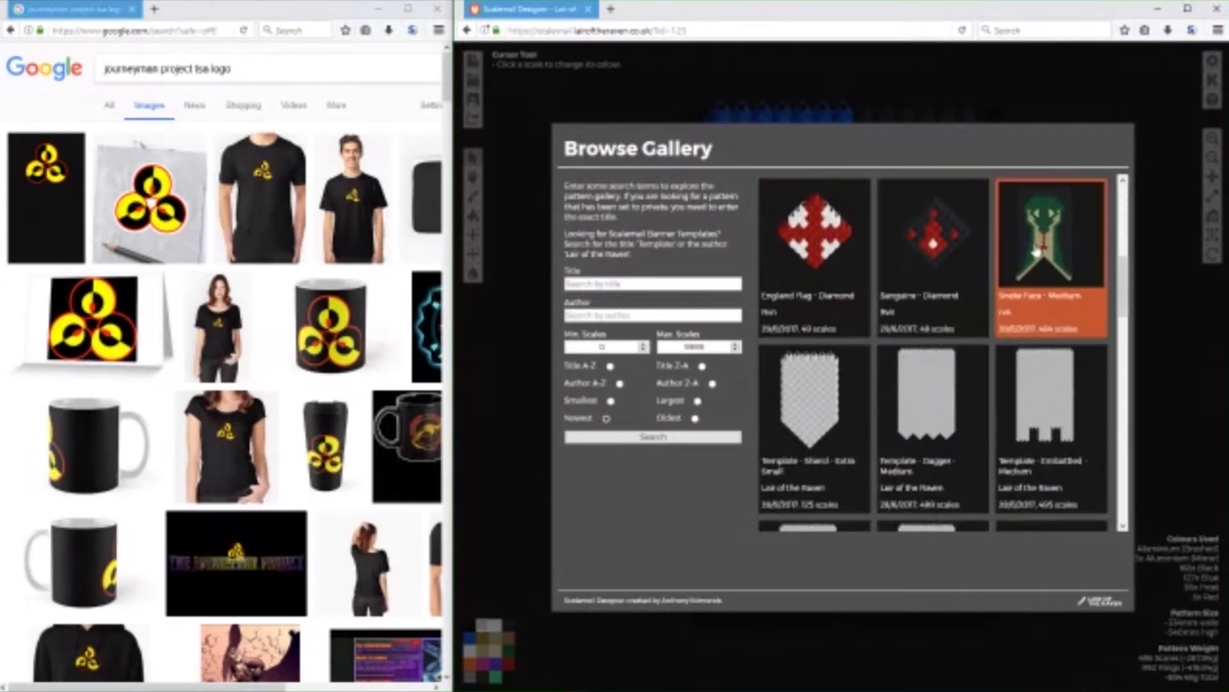
click(1034, 256)
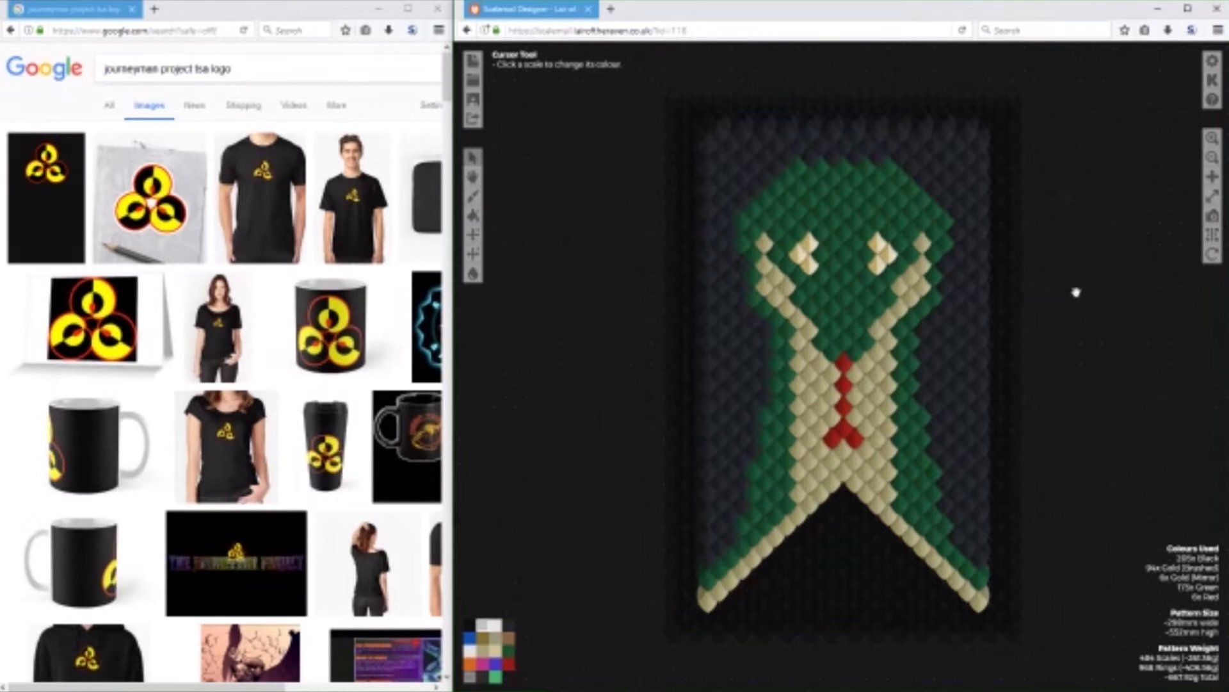
Replace the image search query with "deer" and run the search.
triple_click(96, 71)
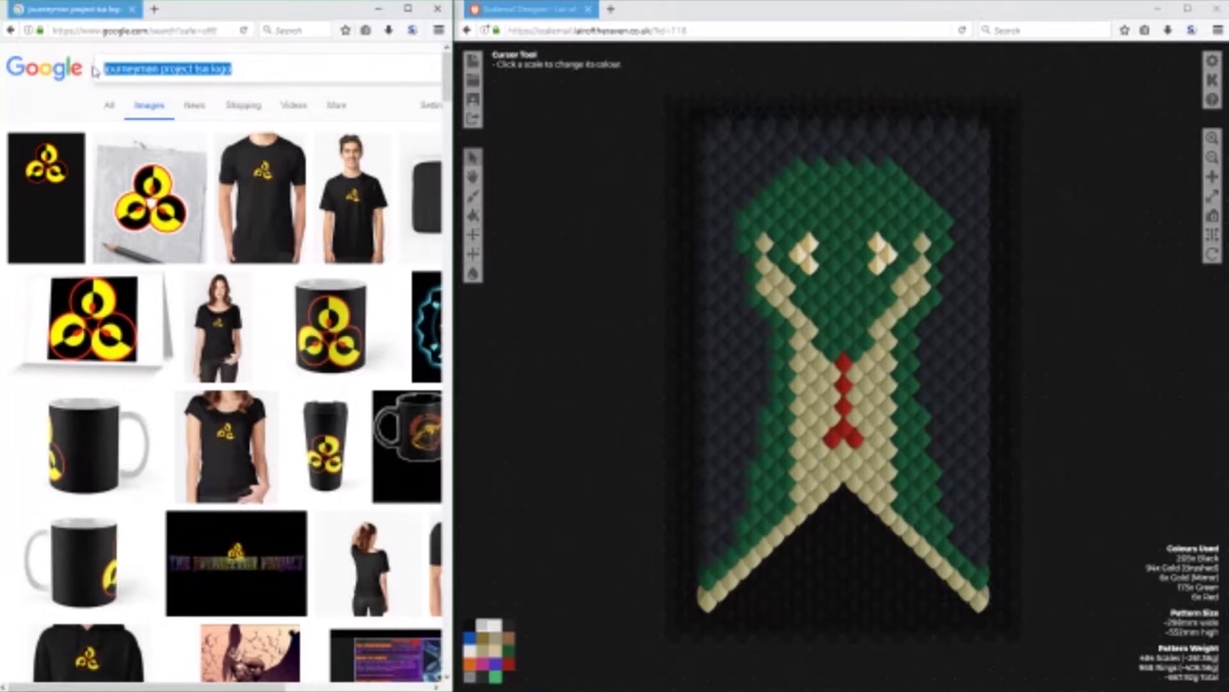
text(deer)
key(Return)
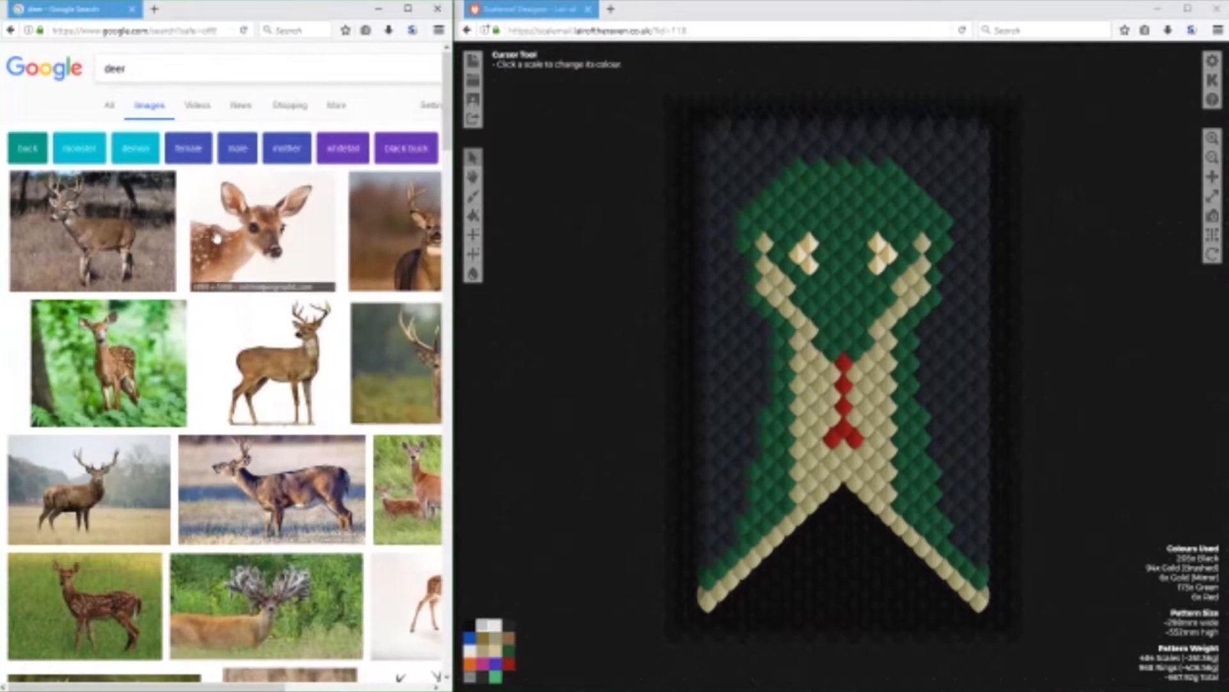
Examine the deer image results for a picture suitable as a scalemail pattern reference.
scroll(294, 297, down, 1)
scroll(244, 393, down, 8)
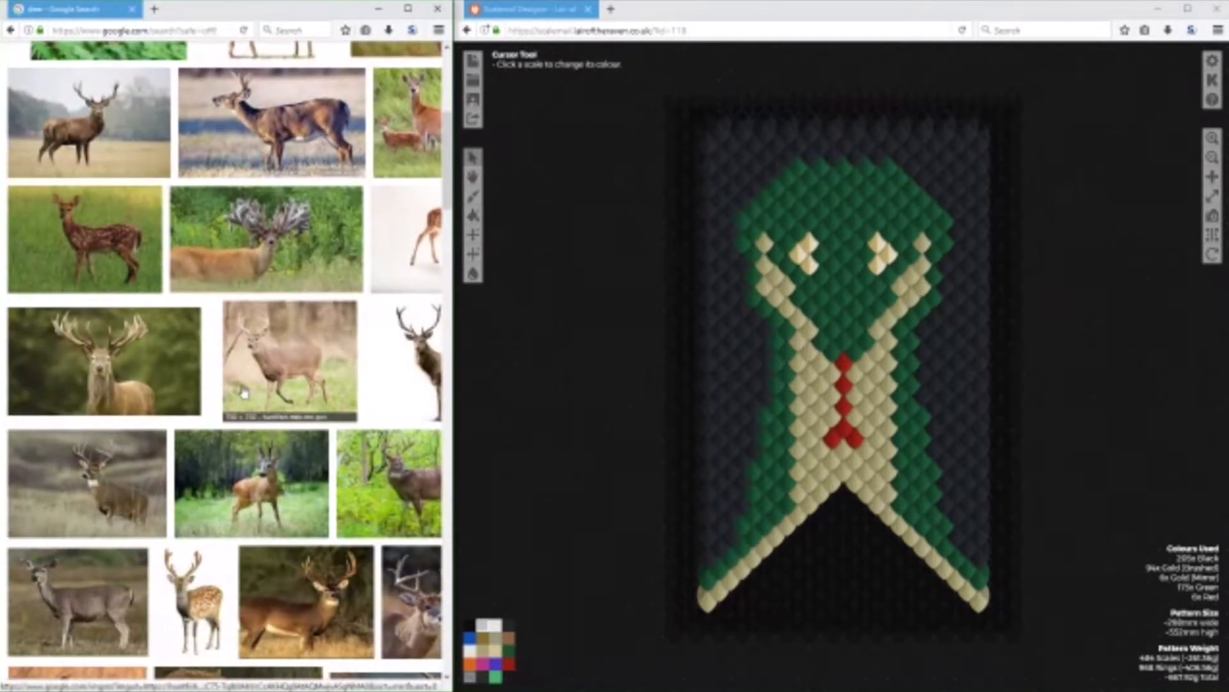
scroll(292, 468, down, 5)
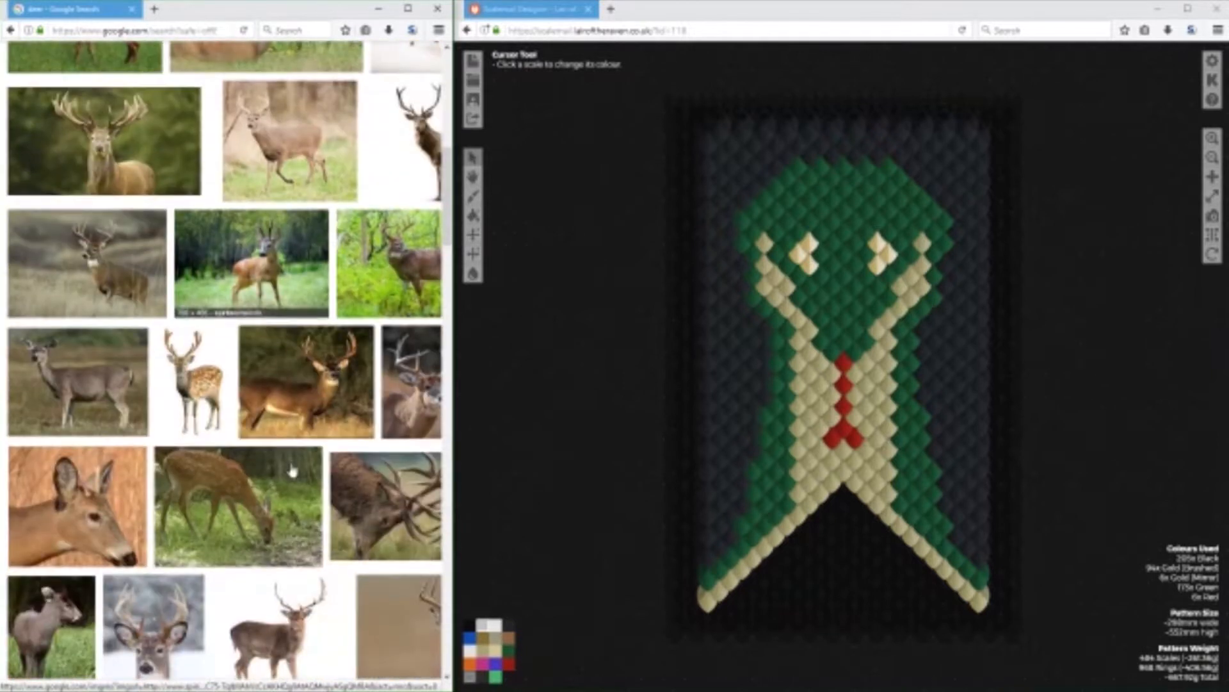
scroll(293, 470, down, 9)
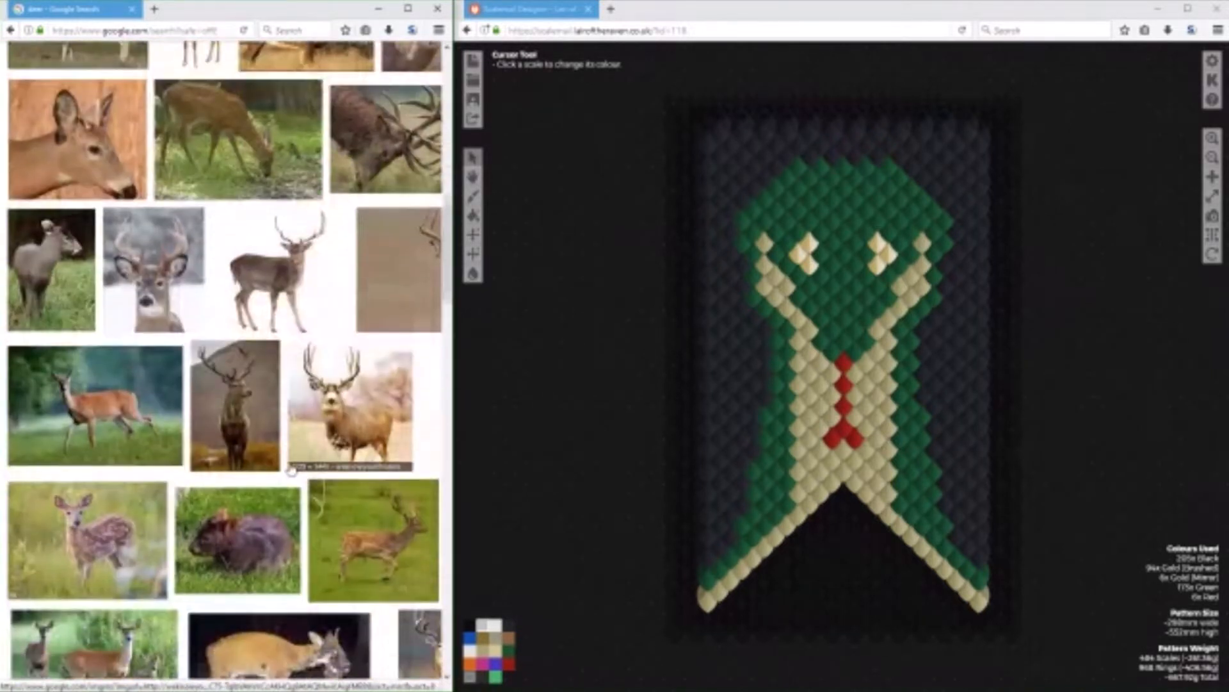
scroll(291, 470, down, 7)
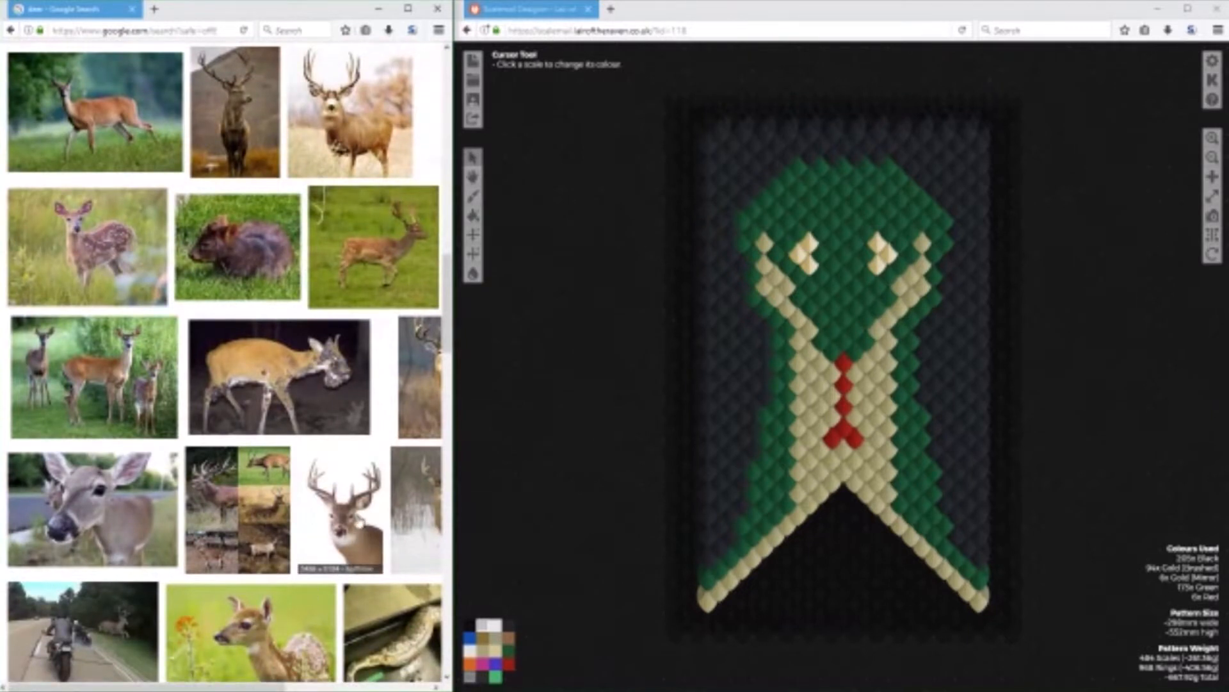
scroll(359, 520, up, 11)
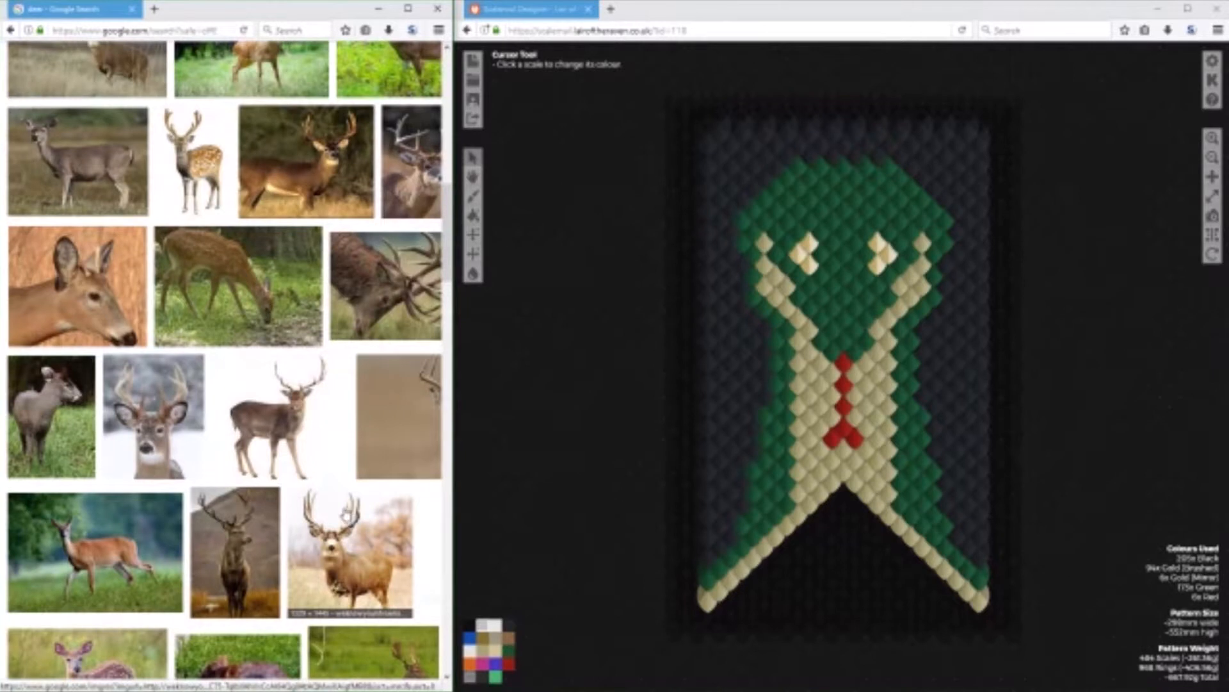
scroll(346, 516, up, 5)
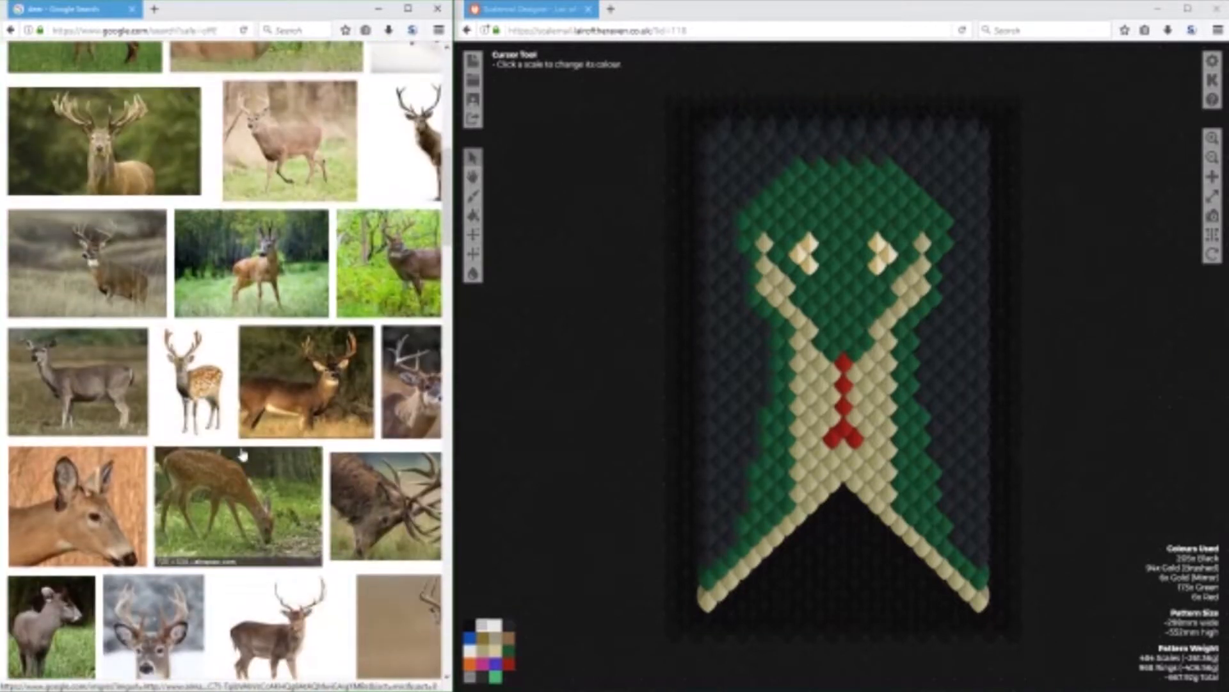
scroll(243, 457, up, 6)
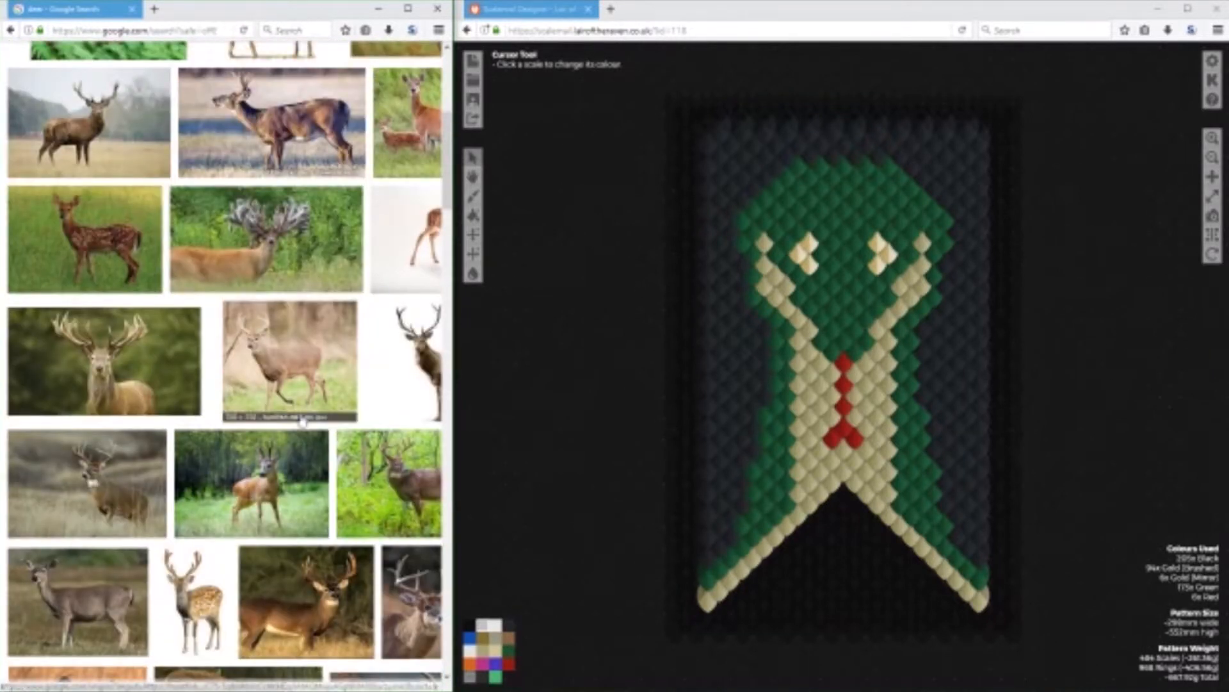
scroll(211, 452, up, 5)
scroll(212, 453, up, 3)
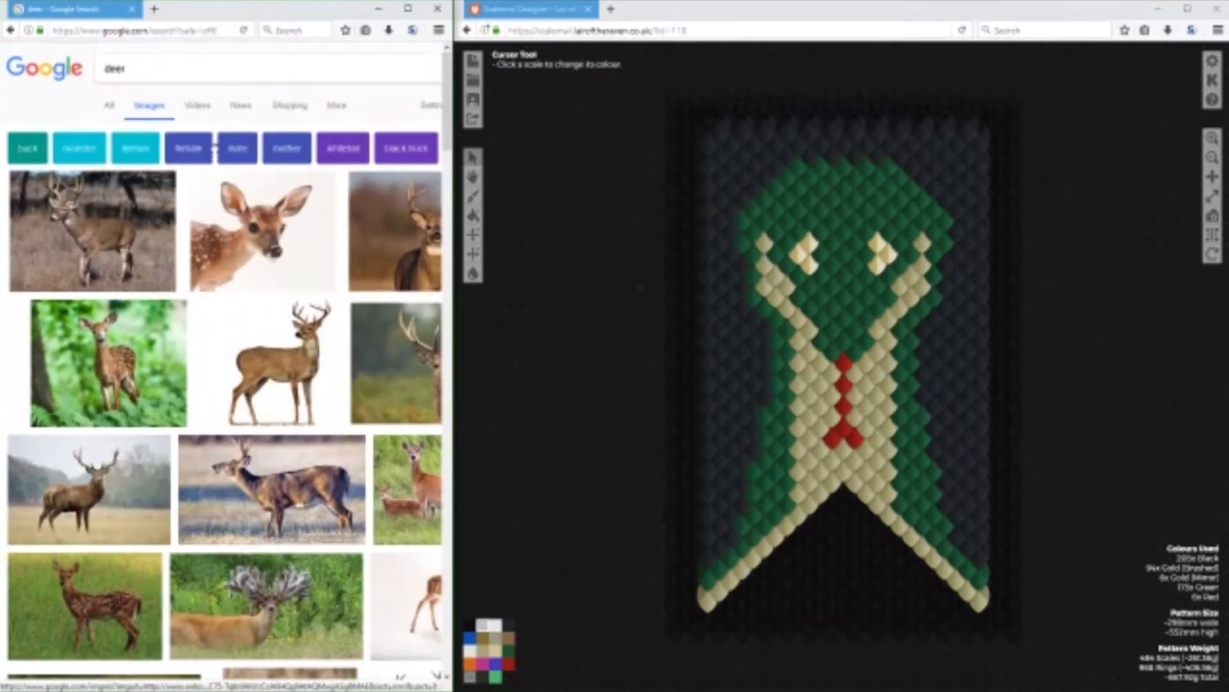
Refine the image search to "deer profile".
click(228, 59)
text(p)
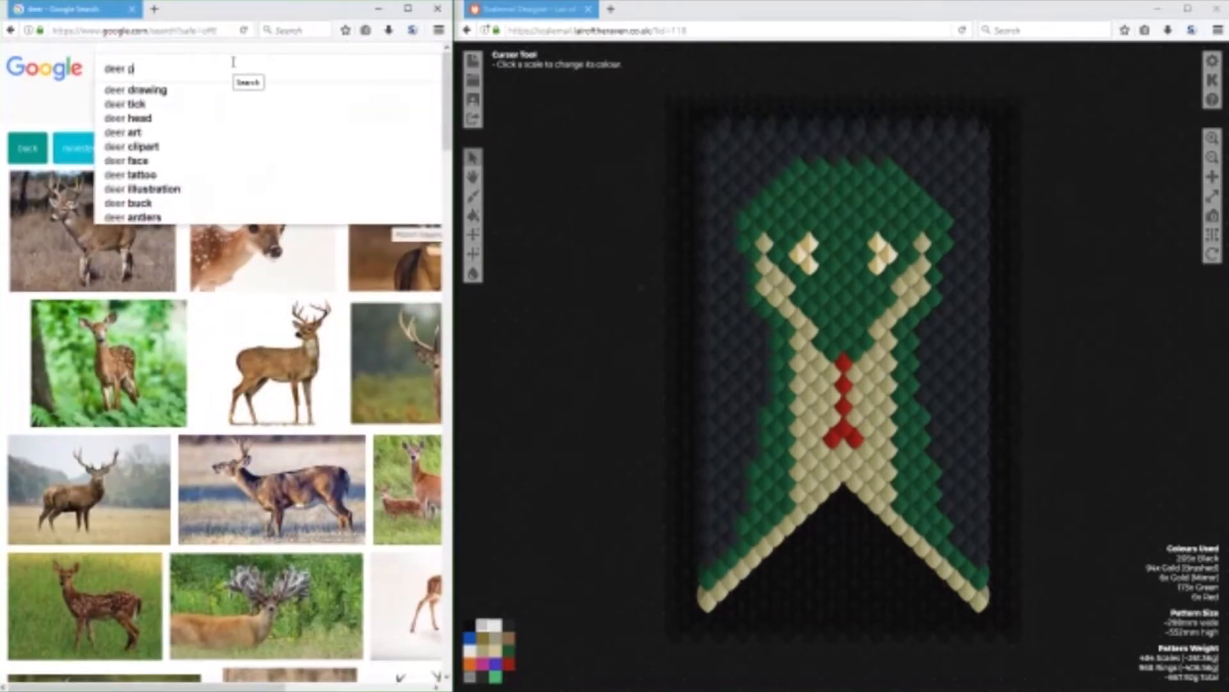
text(rofile)
key(Return)
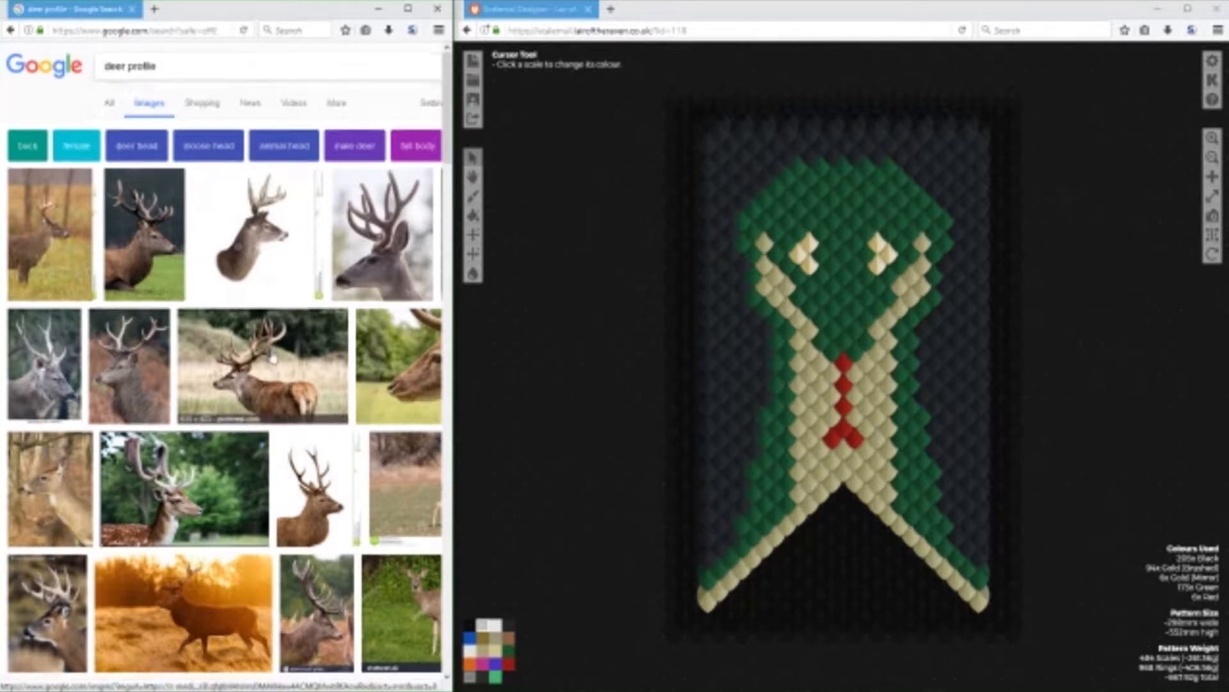
Look through the deer profile results for a clear side view or silhouette usable as a pattern reference.
scroll(293, 369, down, 8)
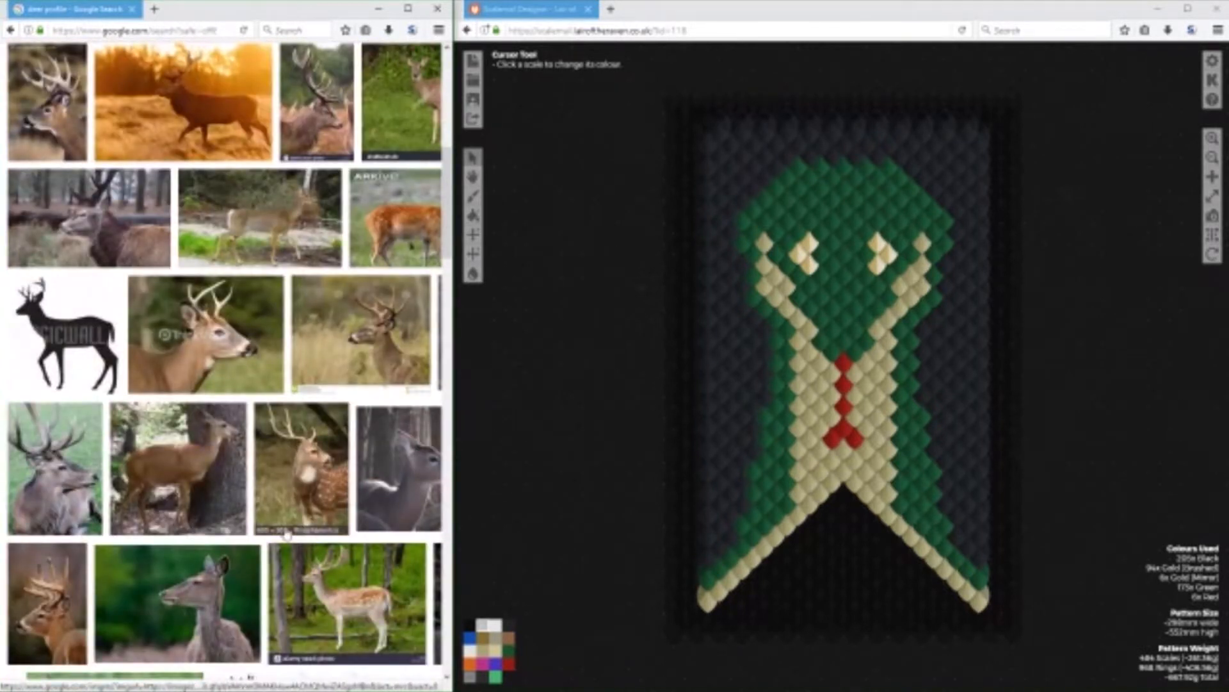
scroll(294, 369, down, 5)
scroll(286, 532, down, 5)
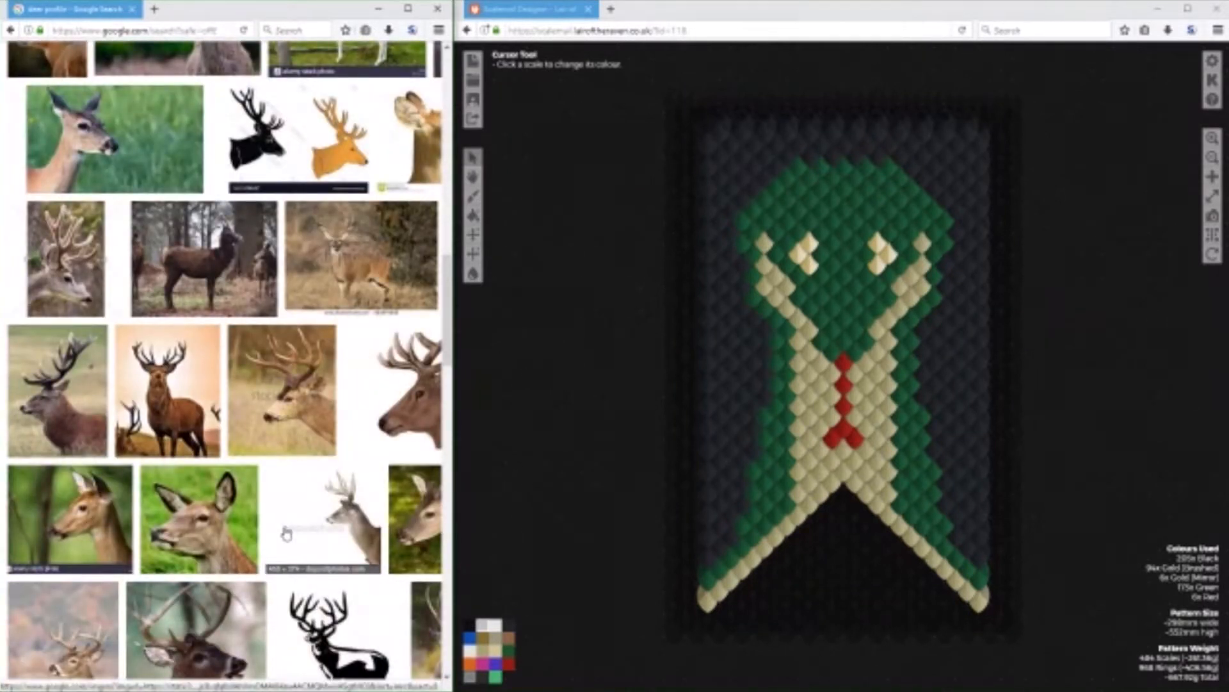
scroll(287, 534, down, 2)
scroll(287, 534, down, 2)
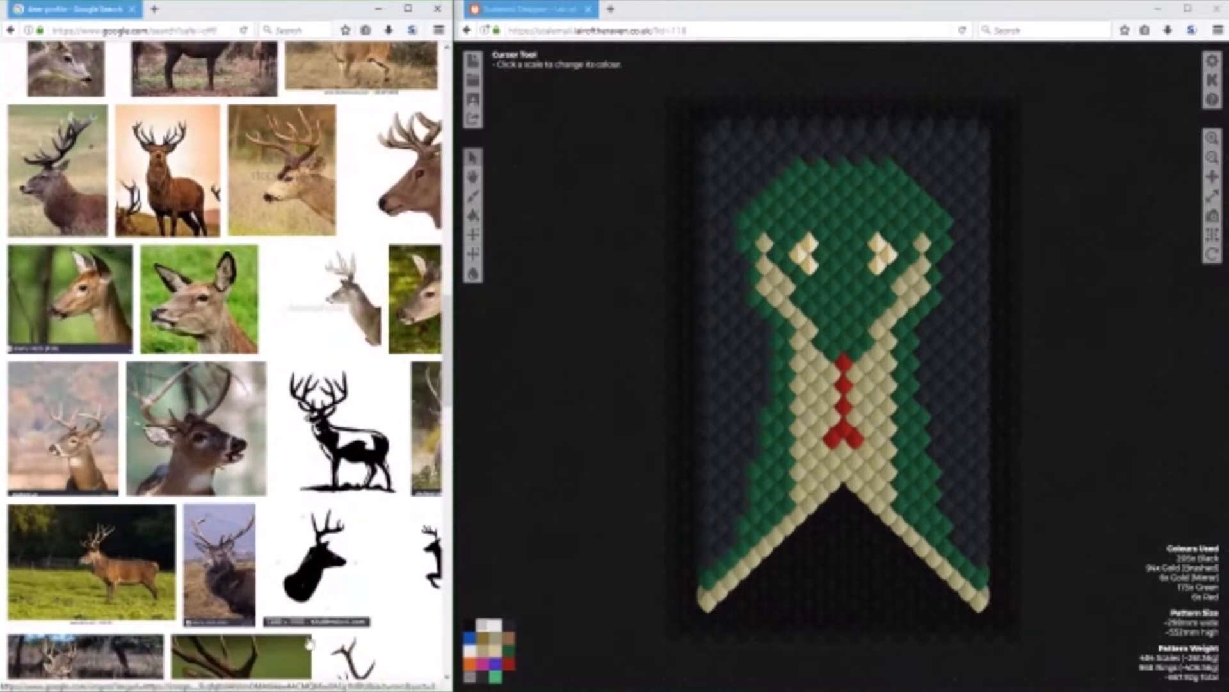
mouse_move(314, 690)
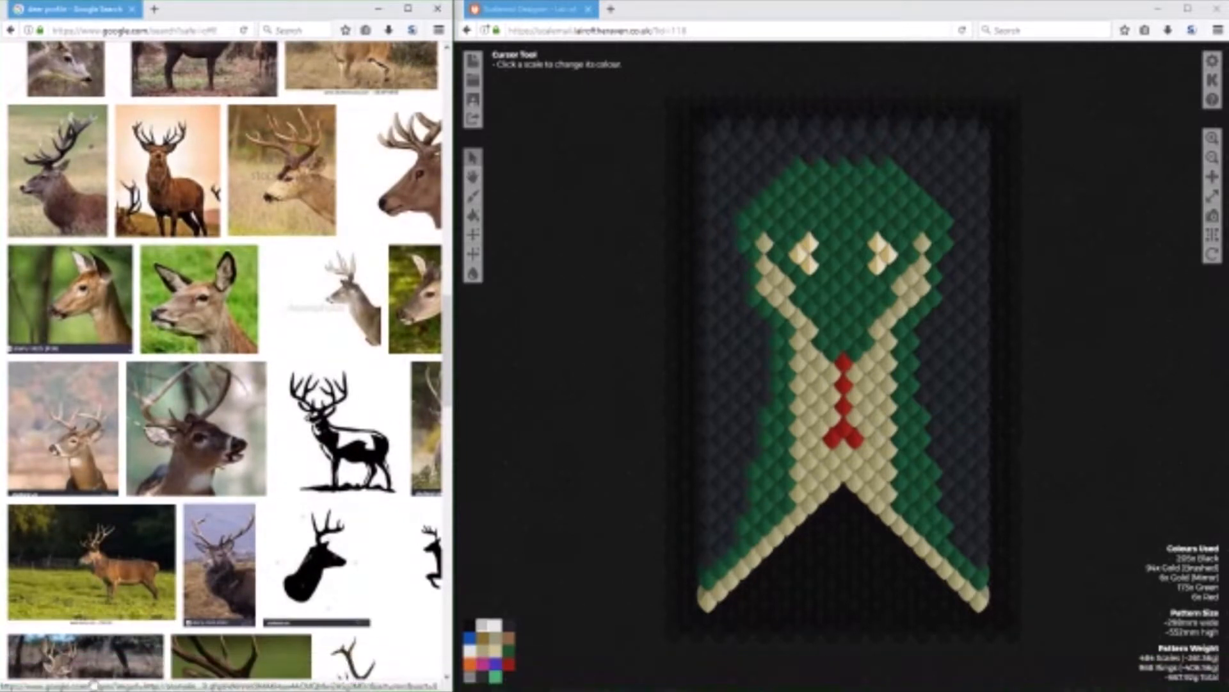
scroll(103, 684, right, 3)
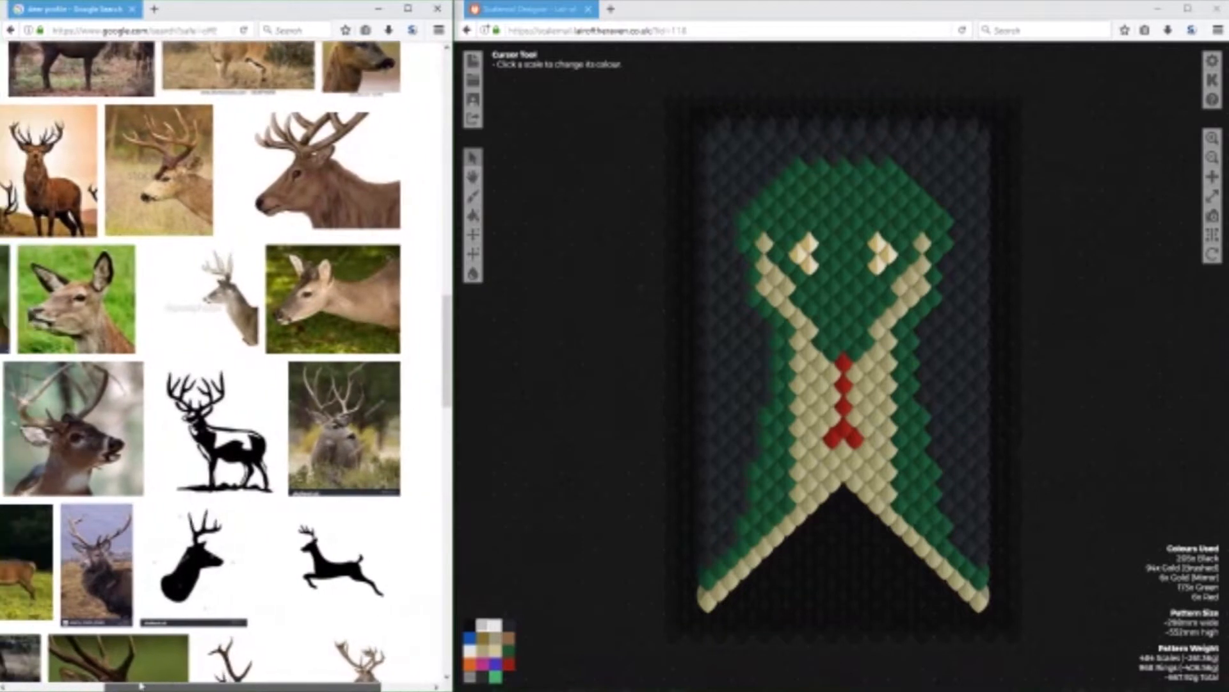
Widen the browser window and open the full-size photo of the reclining stag in profile from the first deer profile results.
scroll(192, 544, up, 5)
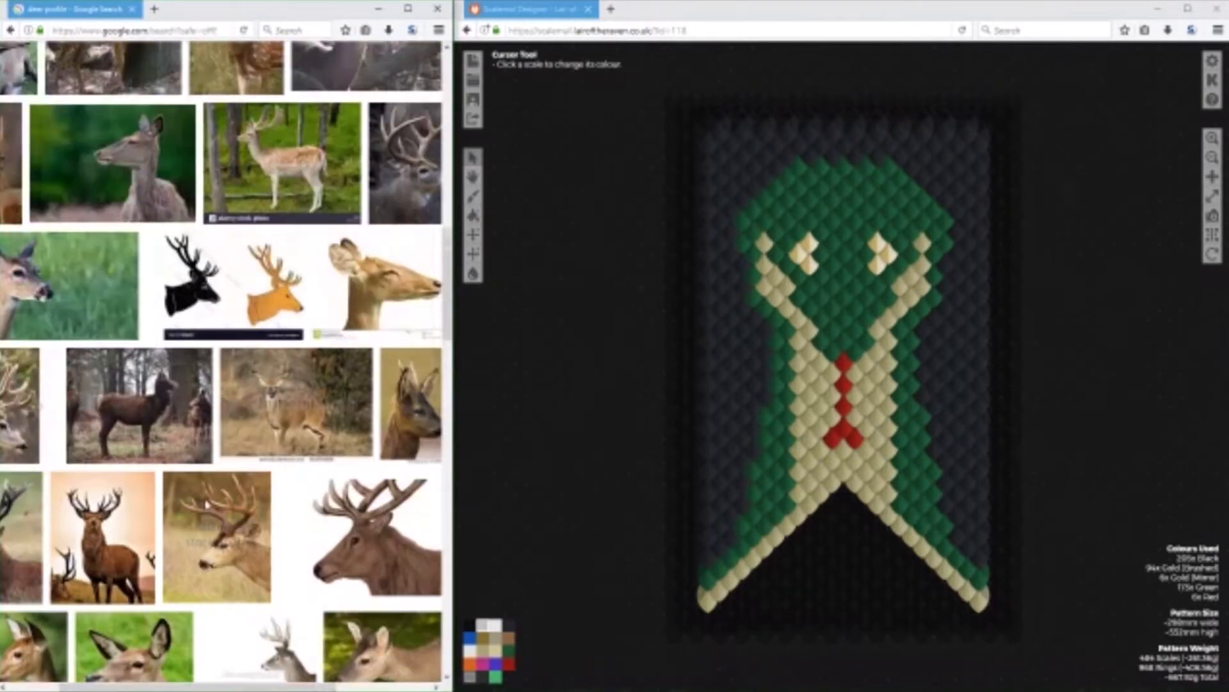
scroll(207, 508, up, 4)
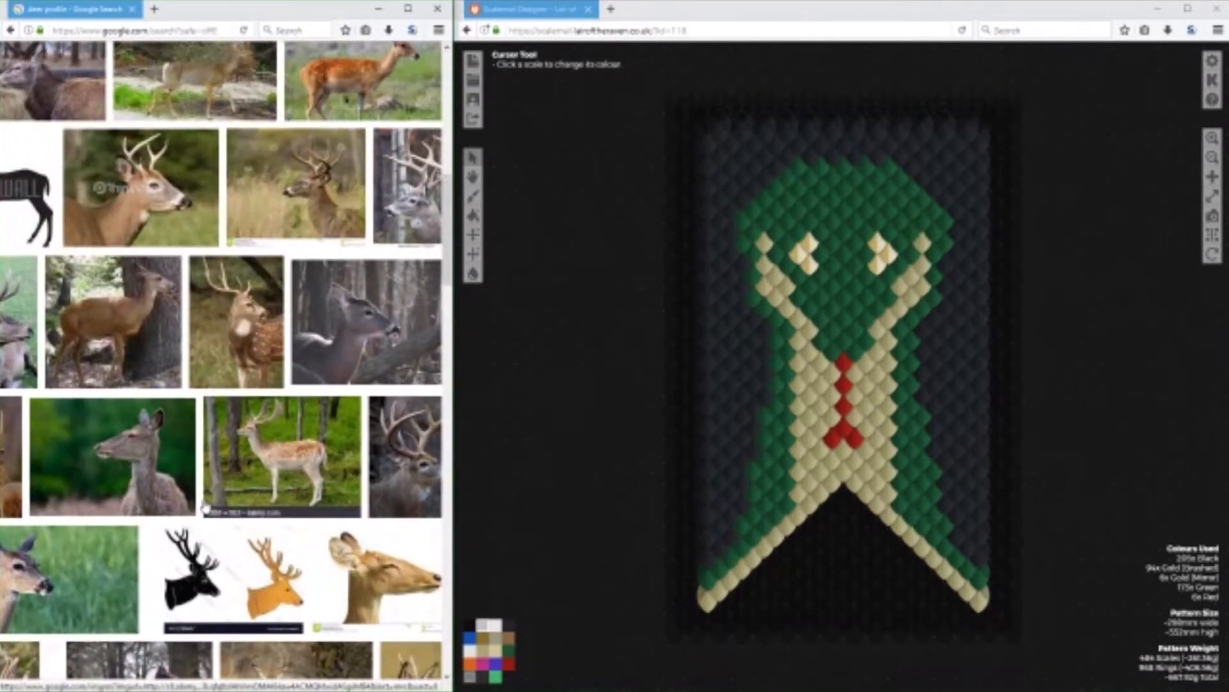
scroll(206, 508, up, 3)
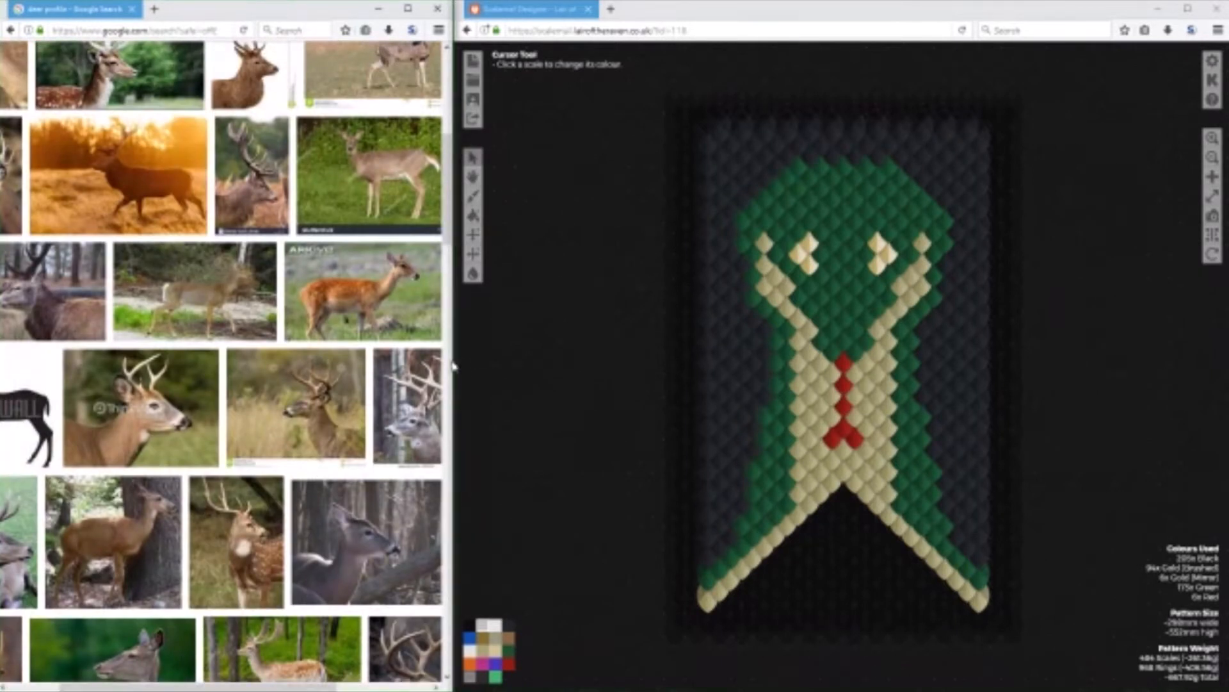
drag(453, 370, 580, 370)
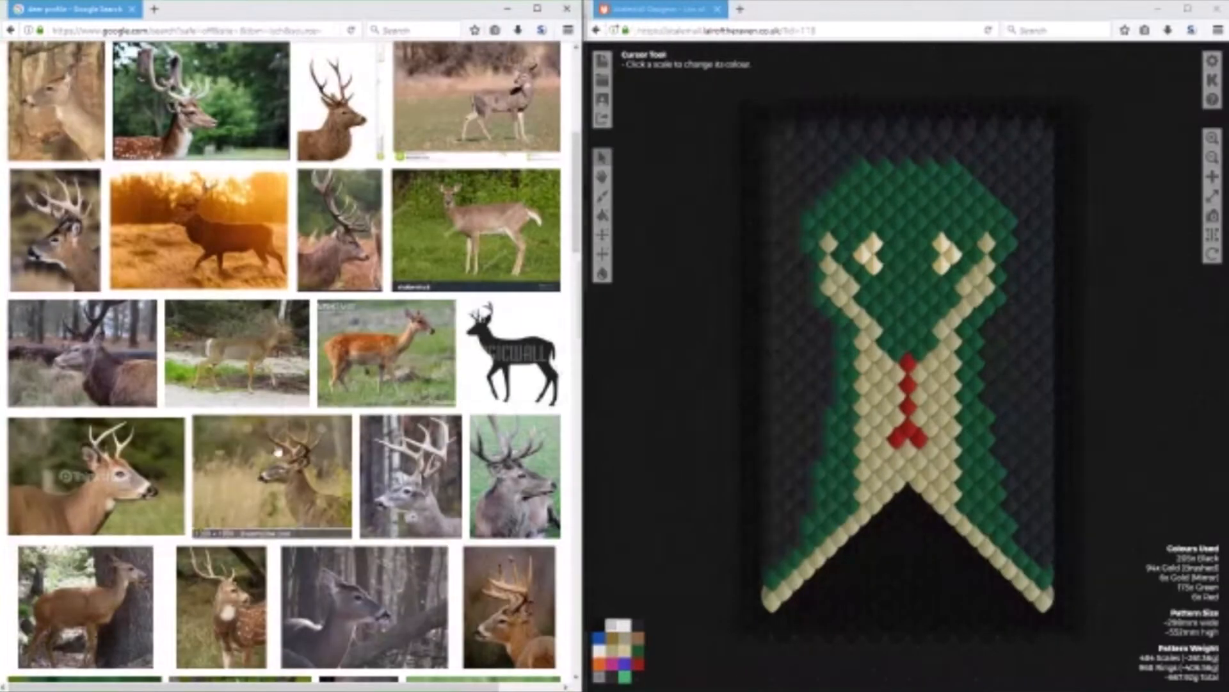
scroll(304, 449, up, 4)
scroll(303, 450, up, 2)
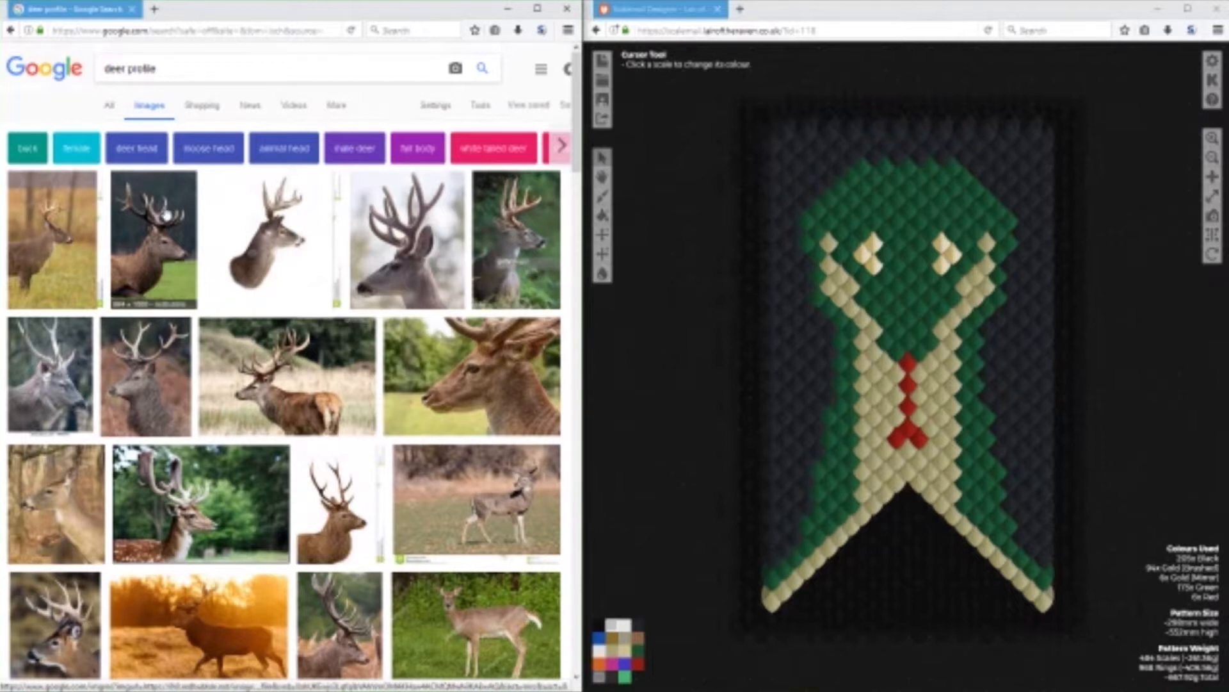
click(165, 215)
click(357, 364)
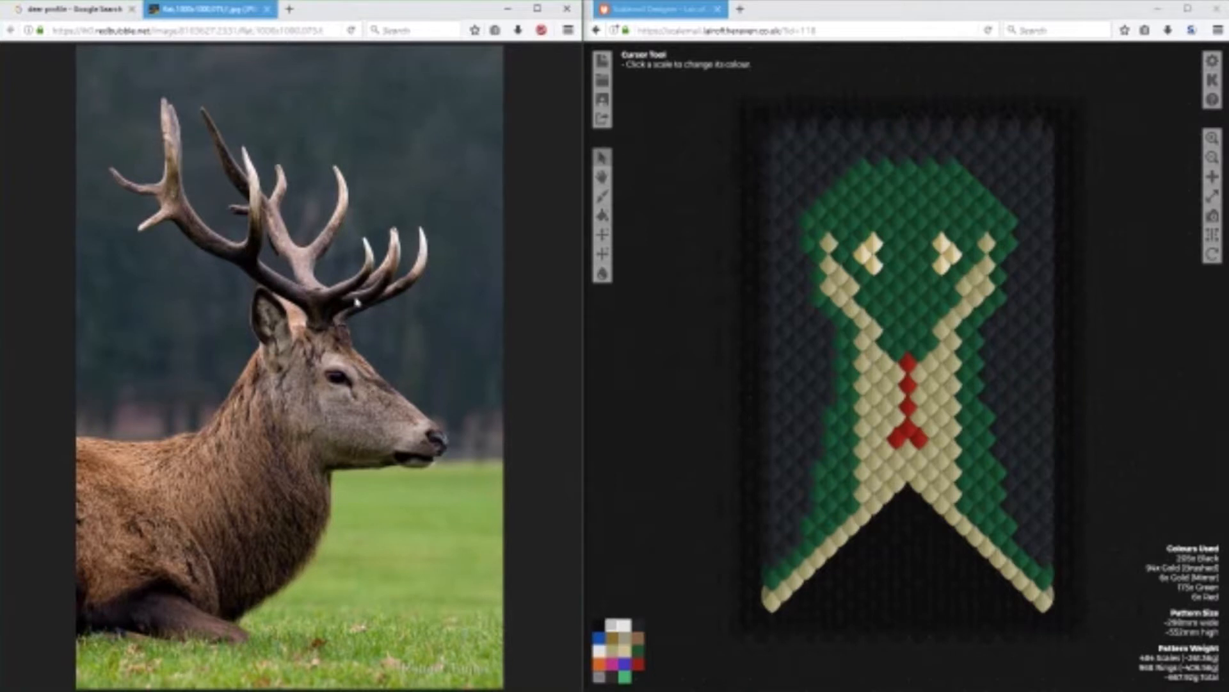
Save the full-size stag photo as a JPG in the Downloads folder.
right_click(330, 310)
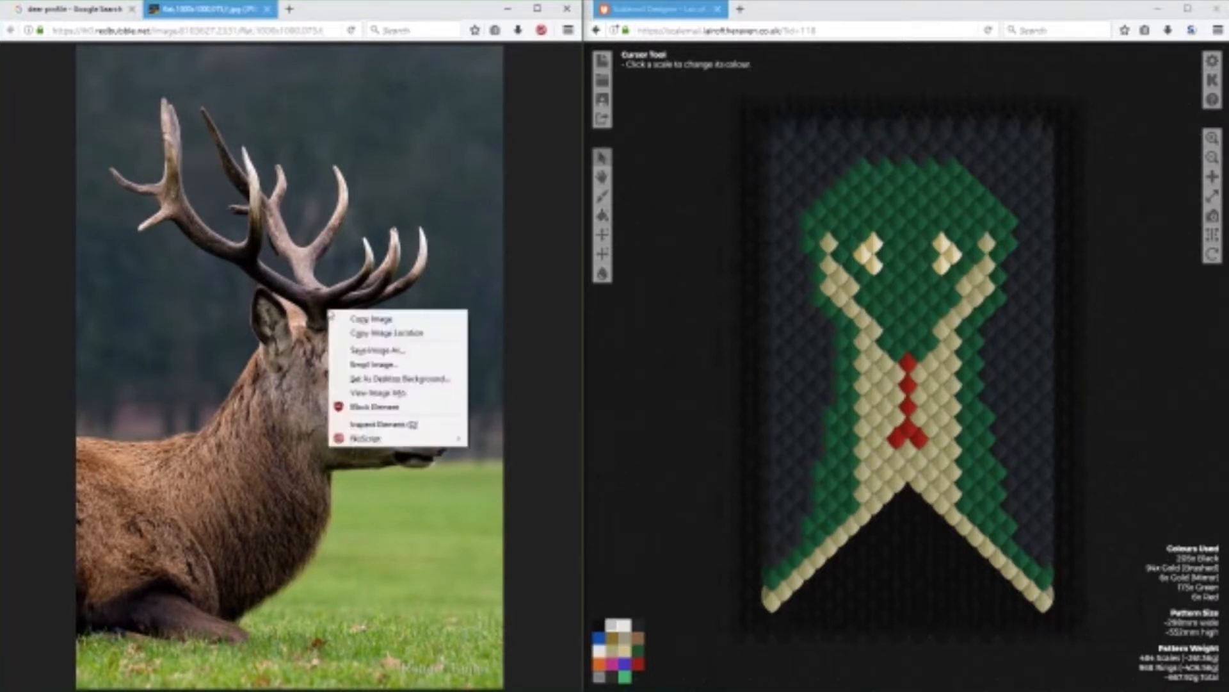
click(370, 350)
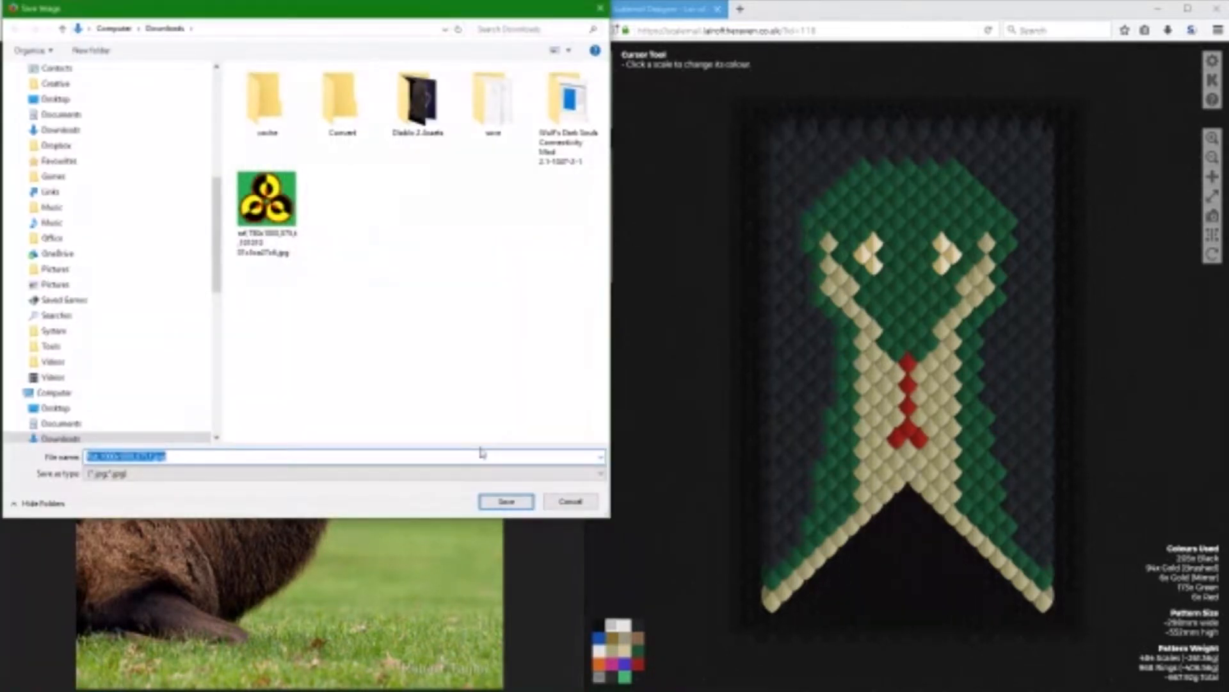
click(500, 500)
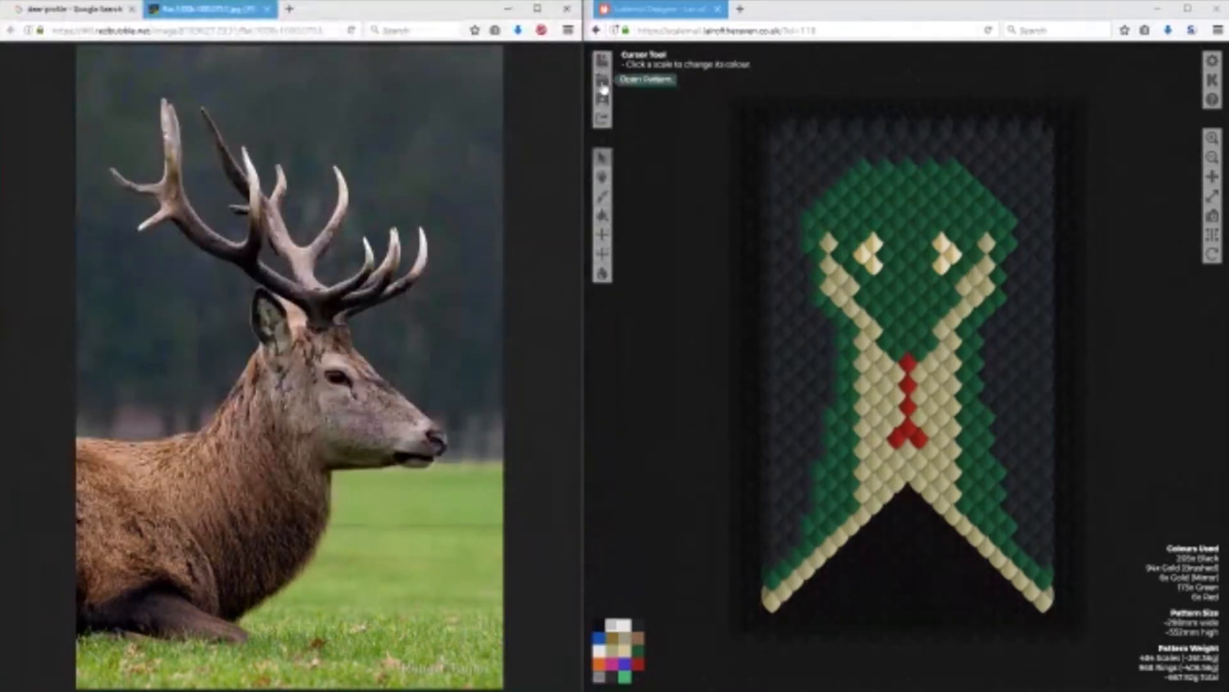
Start a new scalemail pattern from an image, using the downloaded stag photo as its source.
click(602, 62)
click(717, 257)
click(686, 207)
double_click(1156, 98)
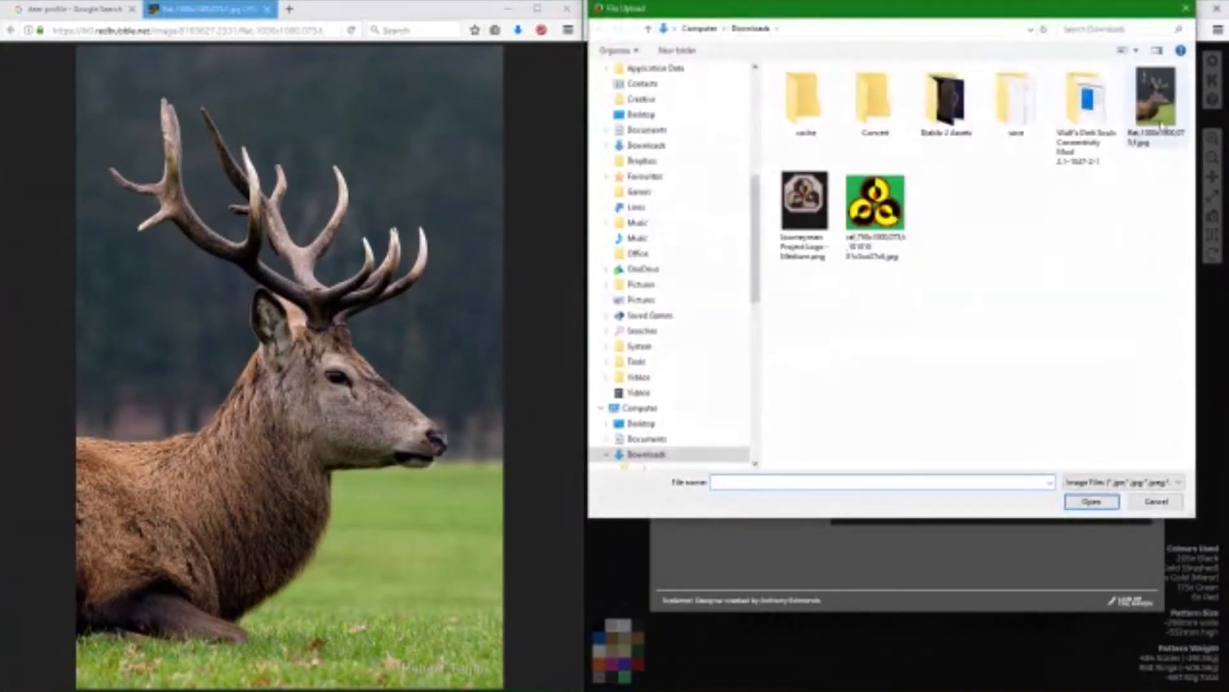
click(806, 331)
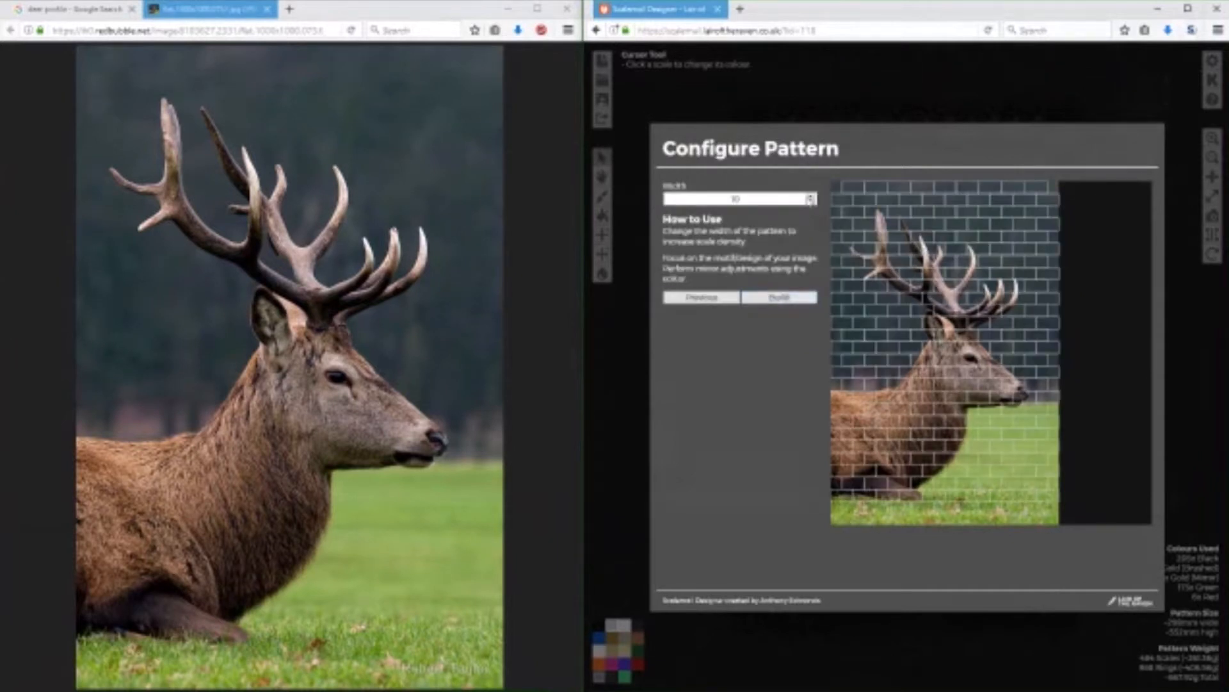
Increase the pattern width to 15 and build the scalemail pattern from the stag photo.
click(812, 197)
click(812, 197)
click(812, 196)
click(812, 197)
click(812, 197)
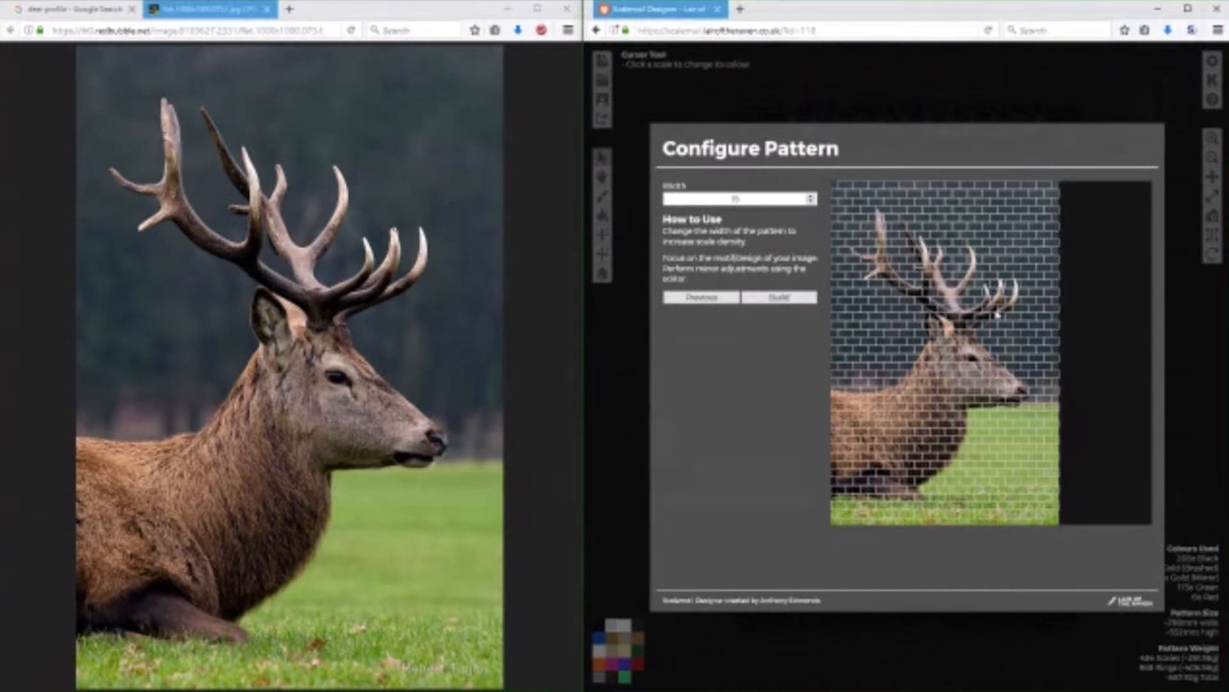
click(811, 198)
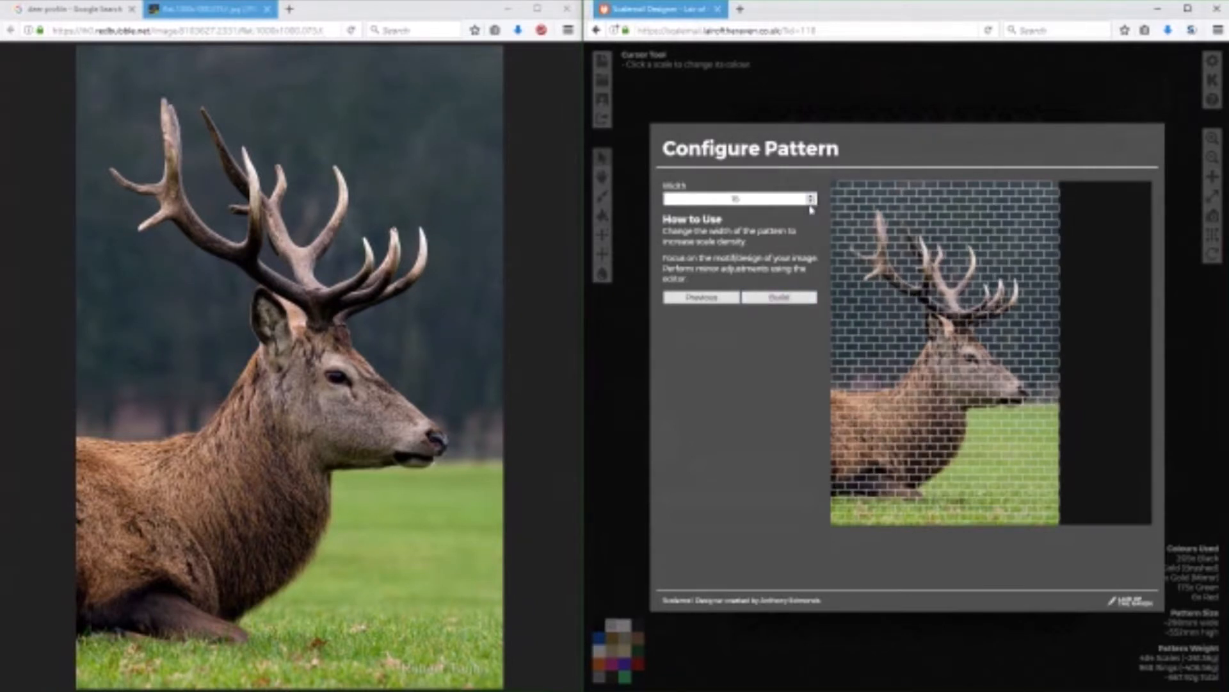
click(811, 202)
click(794, 300)
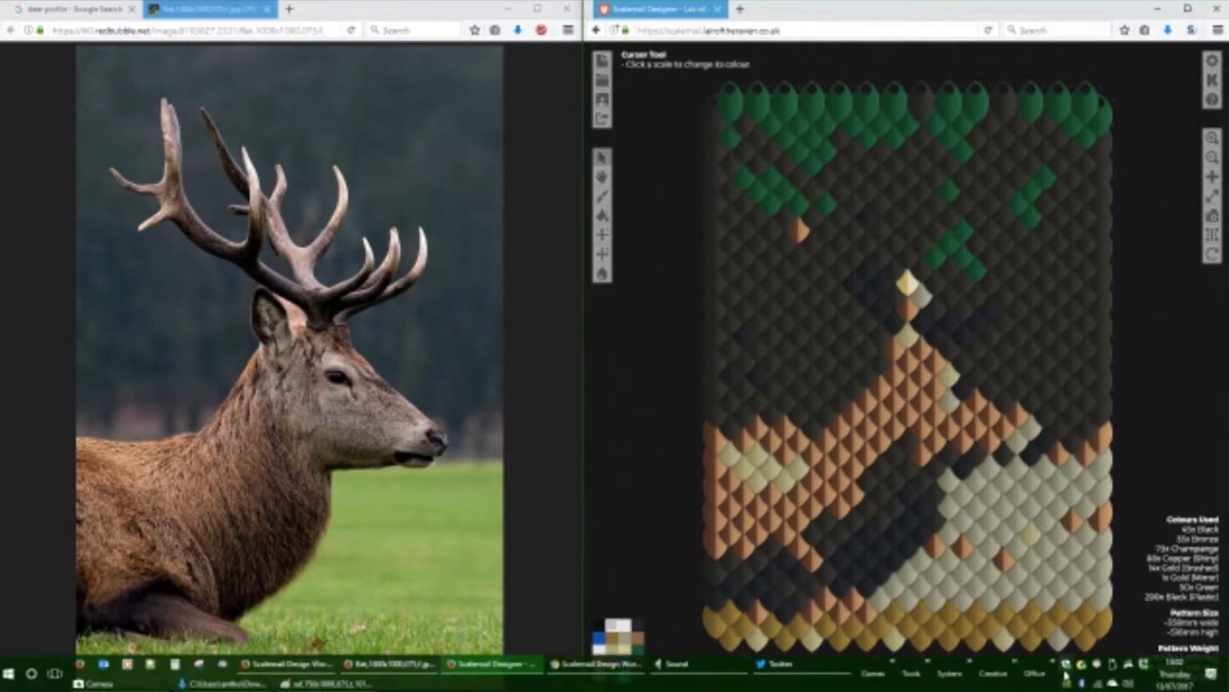
Switch to Photoshop Elements and open the downloaded stag photo from the Downloads folder.
click(1017, 672)
click(1044, 634)
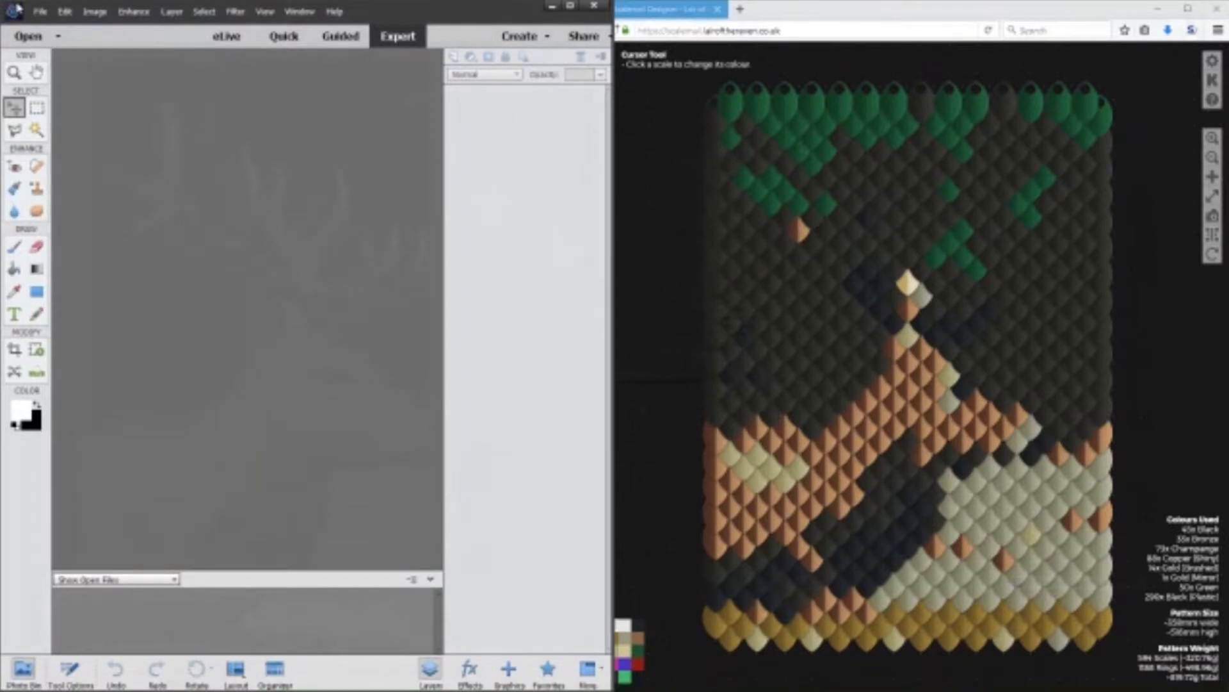
click(40, 12)
click(64, 40)
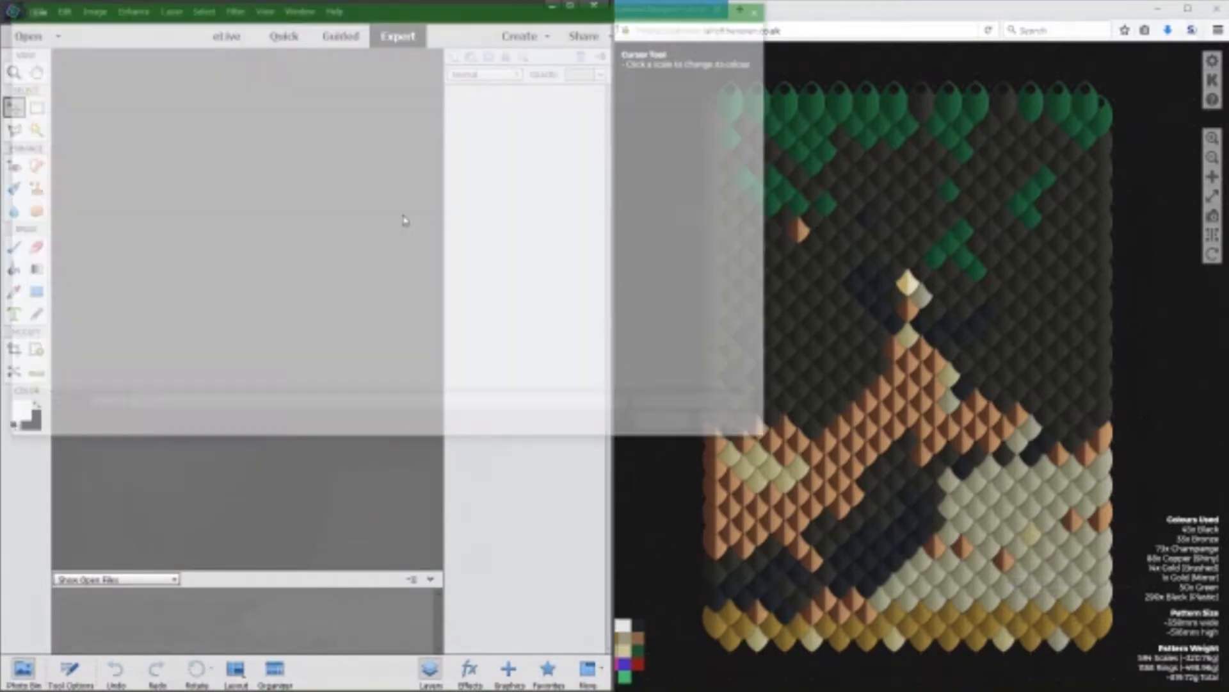
scroll(83, 211, up, 5)
click(64, 131)
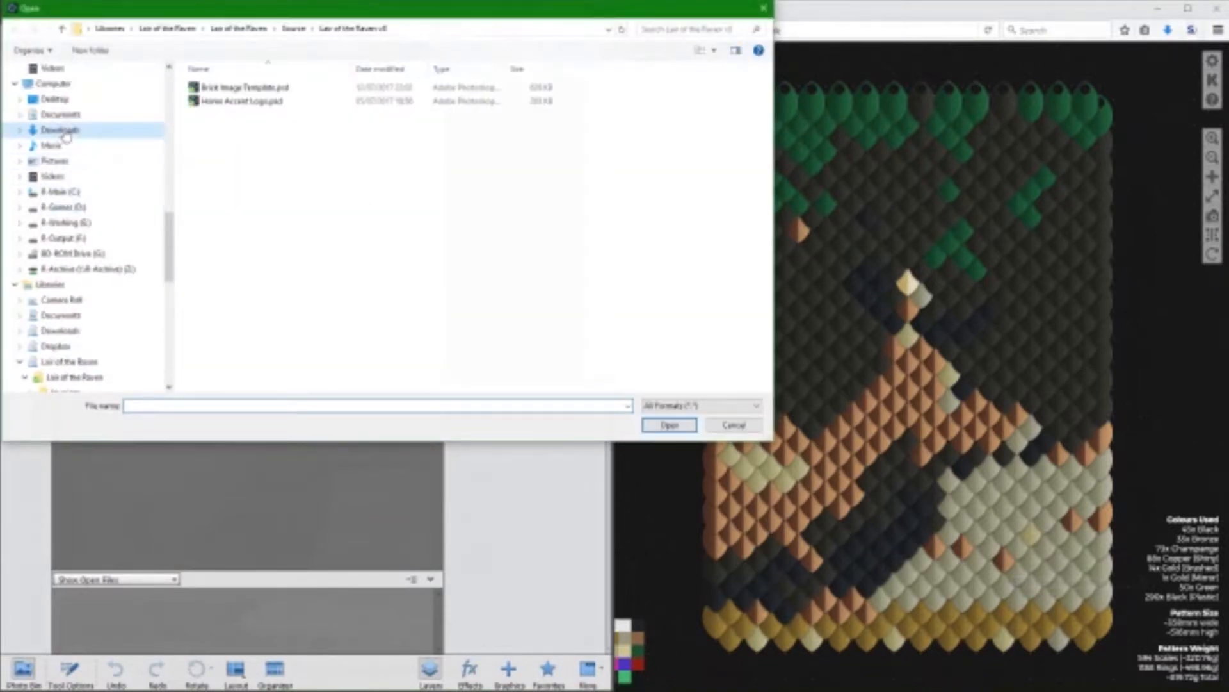
double_click(584, 107)
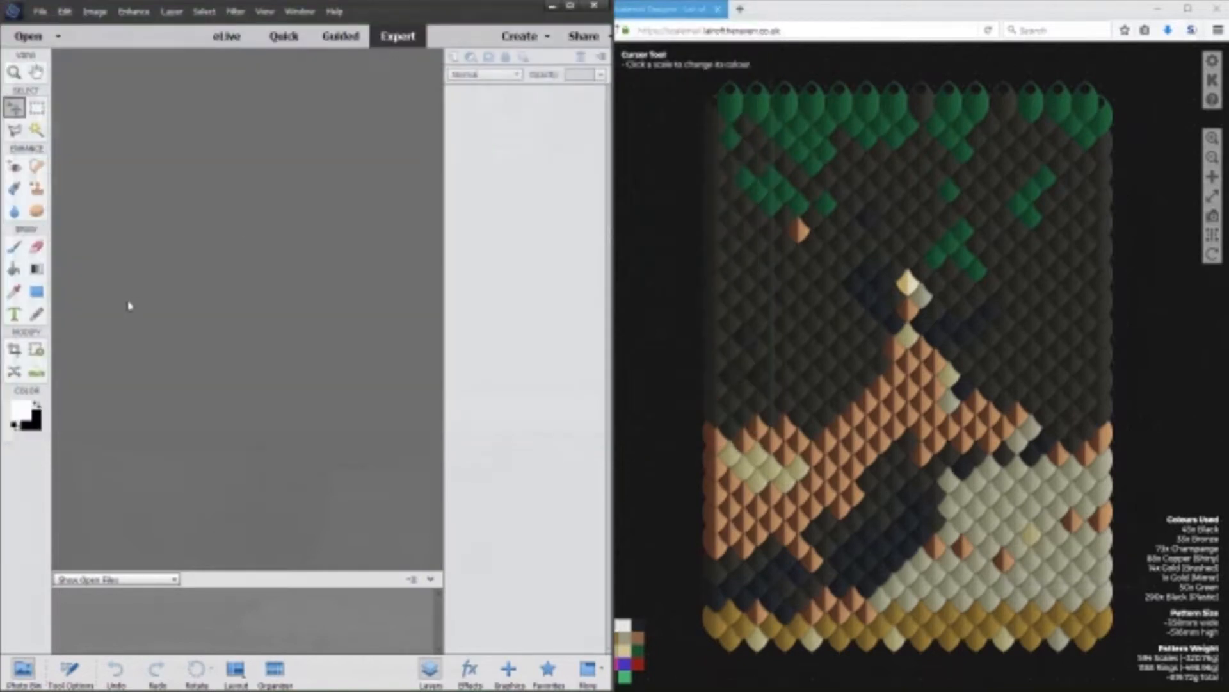
Select the dark backdrop and the grass around the stag with the Quick Selection tool.
click(37, 130)
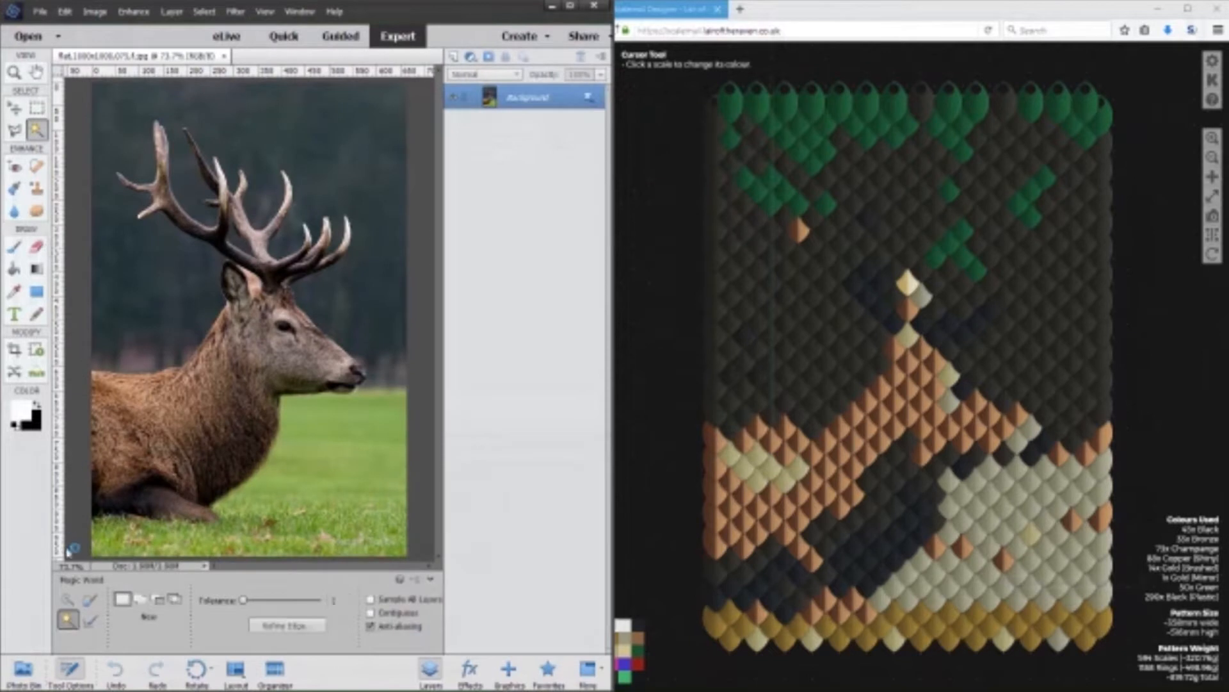
click(69, 600)
mouse_move(386, 433)
mouse_down()
mouse_move(400, 376)
mouse_move(388, 160)
mouse_up()
mouse_move(115, 159)
mouse_down()
mouse_move(110, 257)
mouse_move(131, 315)
mouse_up()
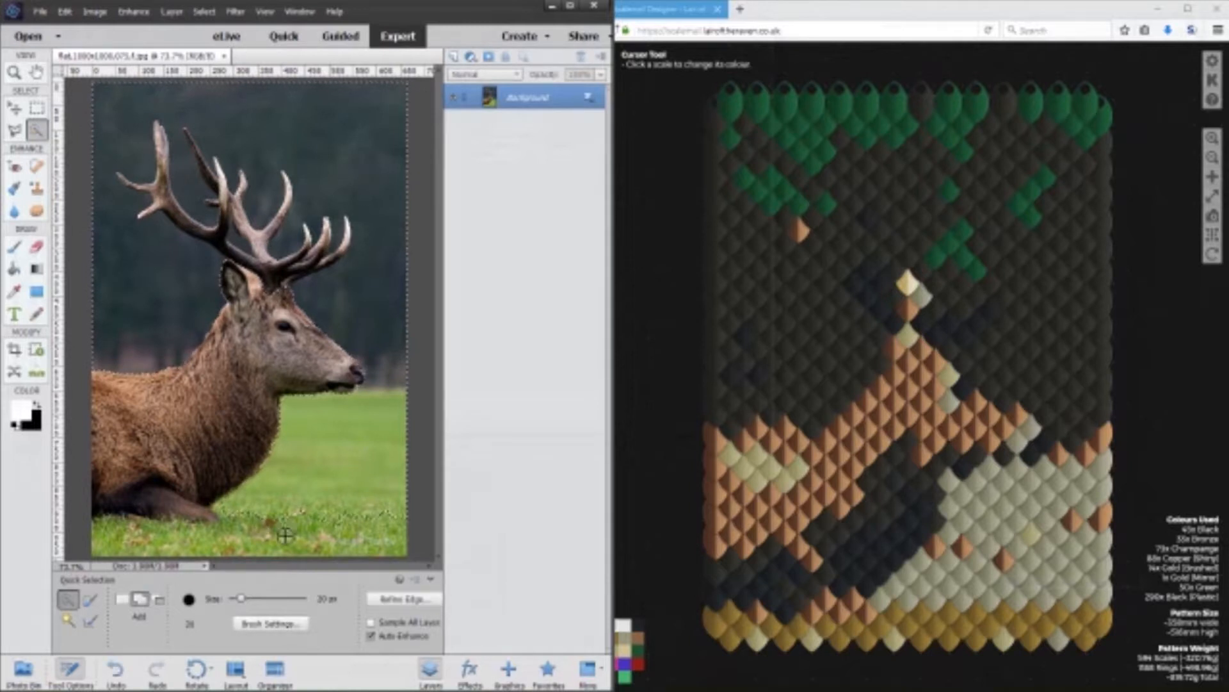
Refine the background selection around the antlers, subtracting the antlers with the Quick Selection tool.
key(alt)
mouse_move(271, 263)
mouse_down()
mouse_move(180, 221)
mouse_move(161, 182)
mouse_move(169, 140)
mouse_move(130, 185)
mouse_move(166, 206)
mouse_move(157, 217)
mouse_move(211, 243)
mouse_move(219, 203)
mouse_move(205, 169)
mouse_move(248, 203)
mouse_move(268, 260)
mouse_move(286, 186)
mouse_move(282, 274)
mouse_move(327, 245)
mouse_up()
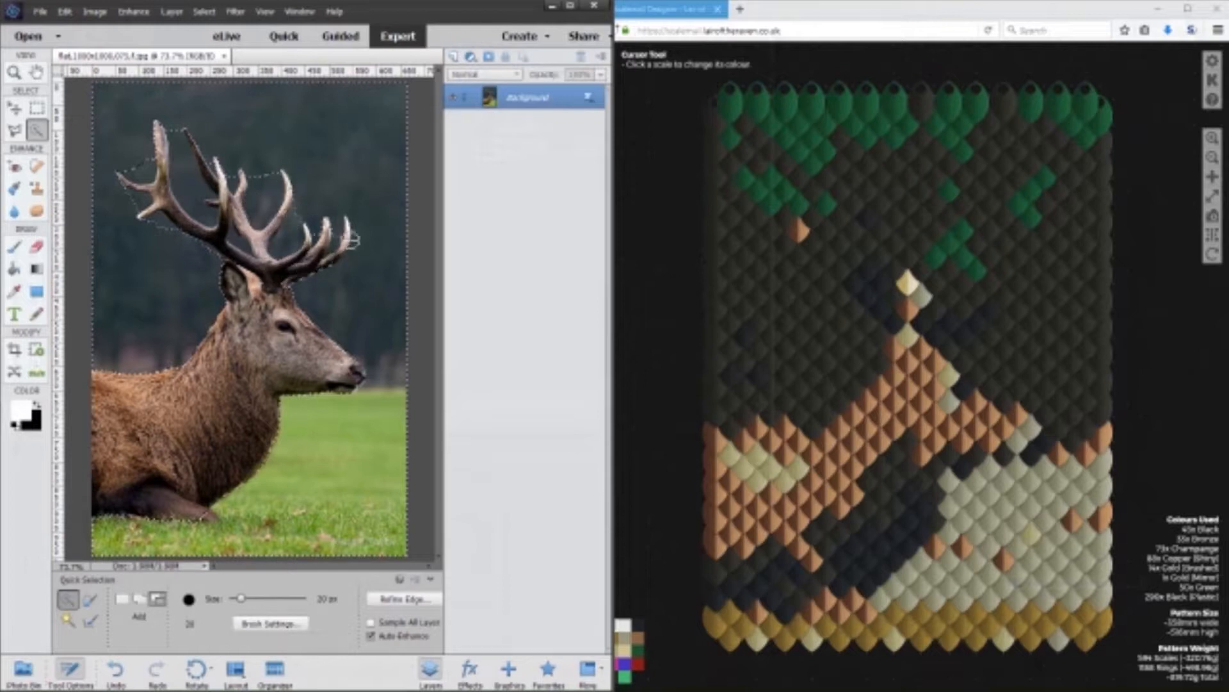
key(alt)
scroll(201, 189, up, 6)
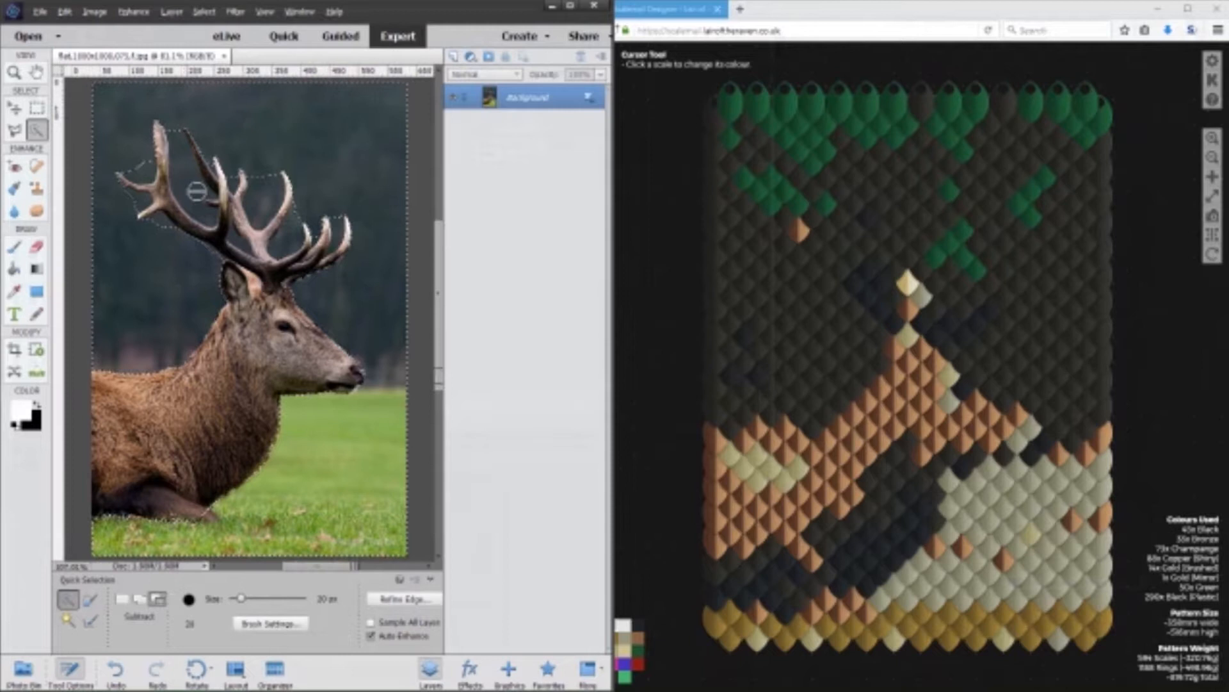
mouse_move(320, 174)
mouse_down()
mouse_move(307, 249)
mouse_move(324, 214)
mouse_move(343, 207)
mouse_move(313, 250)
mouse_move(297, 228)
mouse_up()
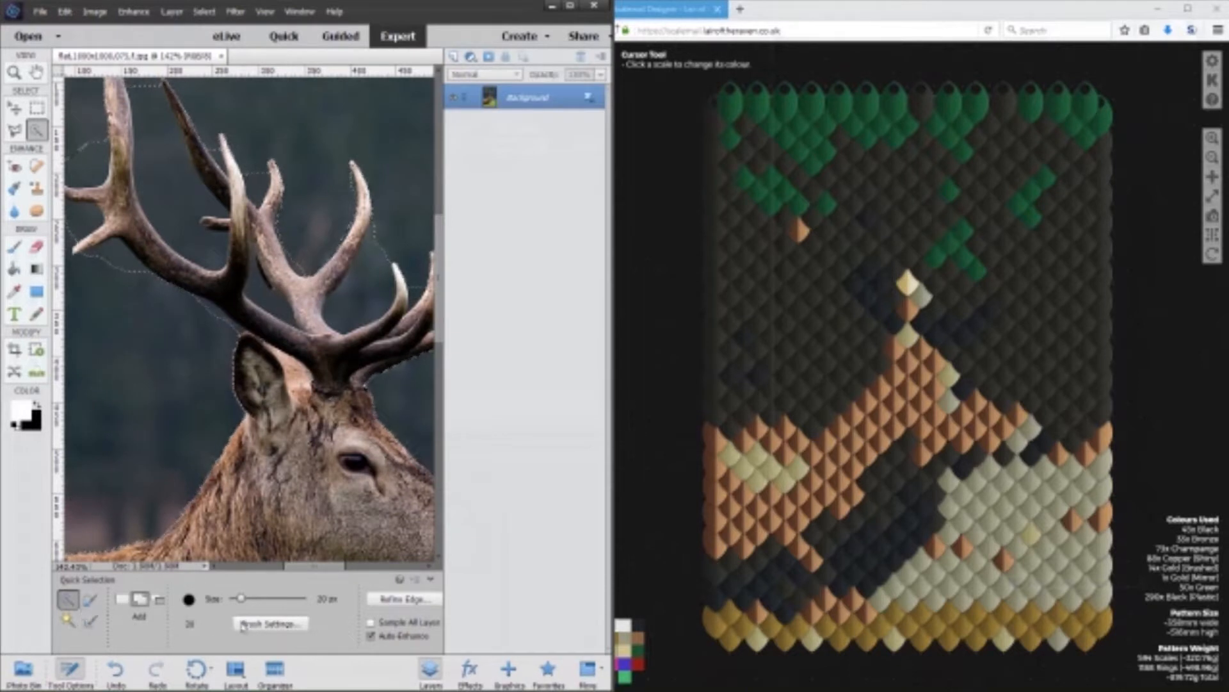
Add the missed background areas between the antler tines to the selection with the Polygonal Lasso.
click(14, 130)
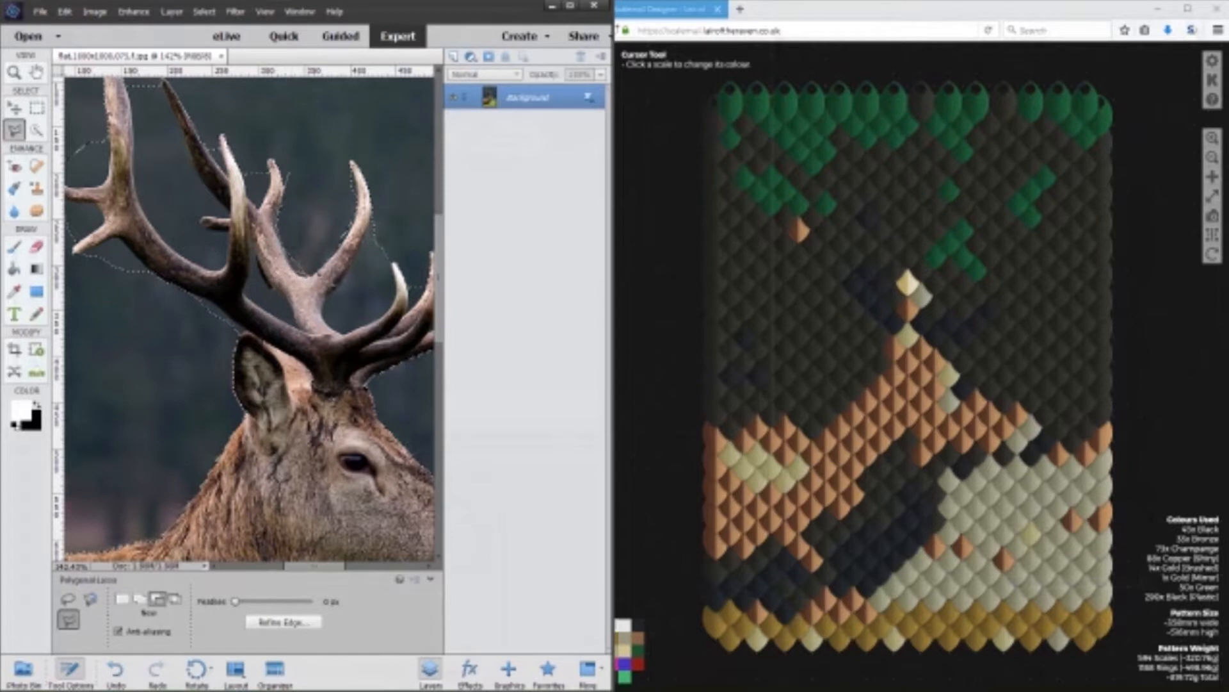
key(shift)
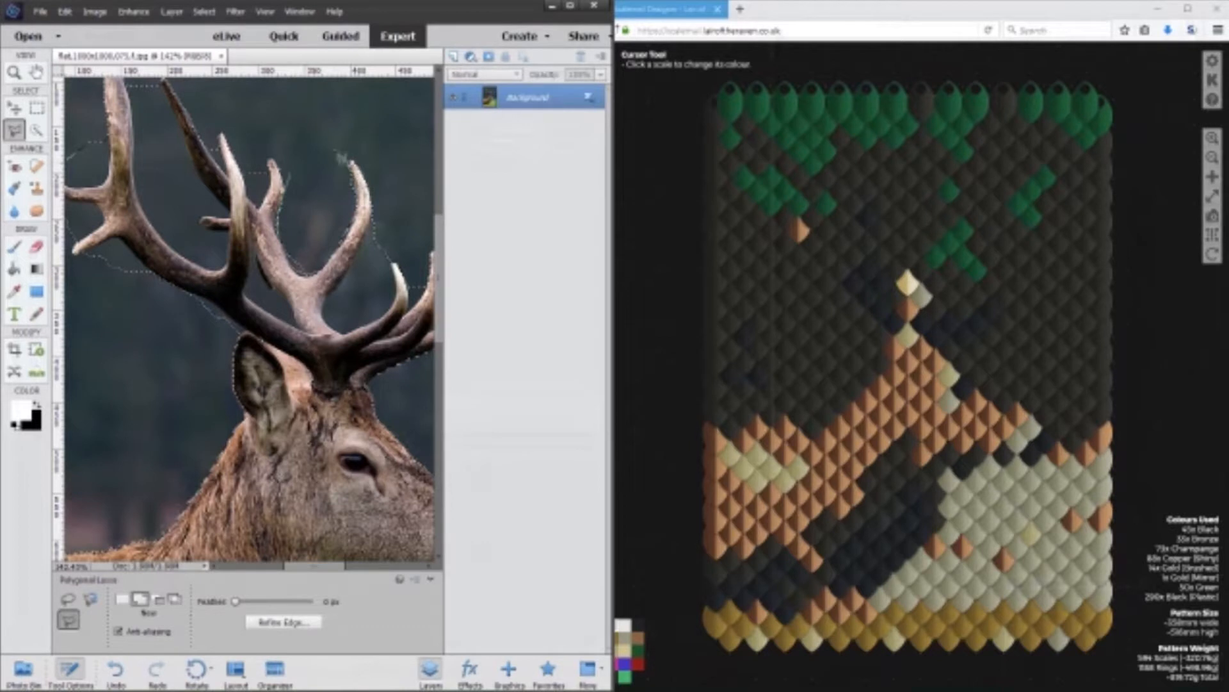
shift+click(257, 147)
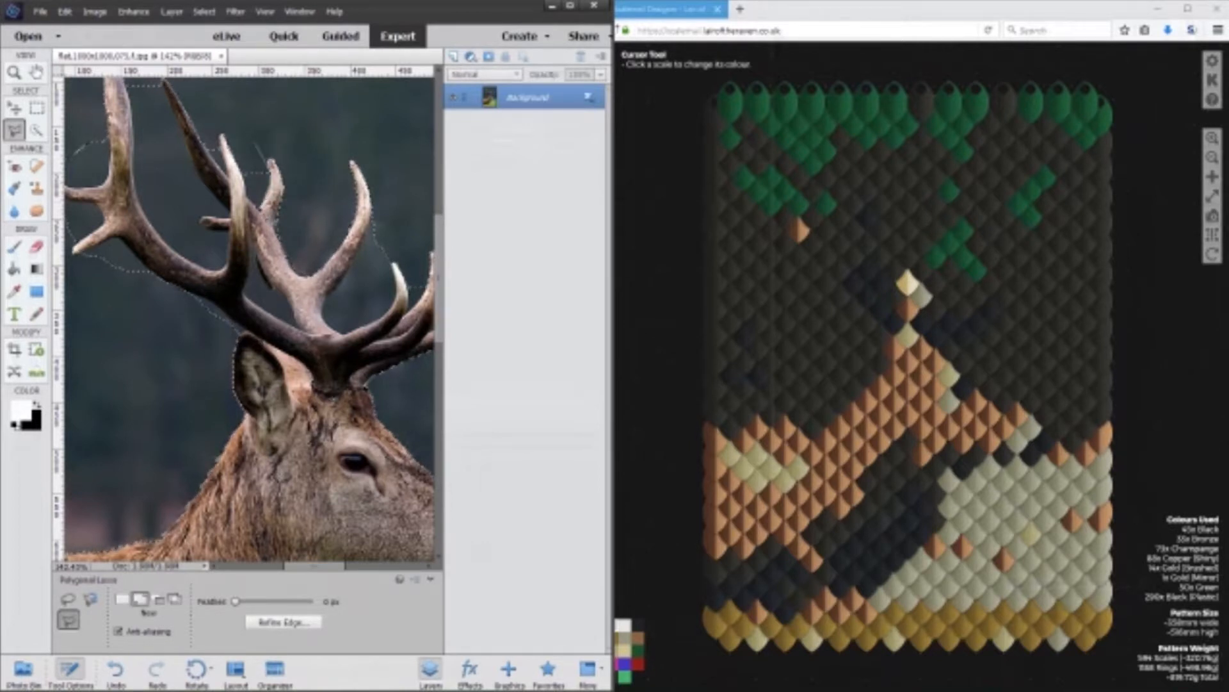
click(252, 200)
click(242, 152)
click(253, 150)
shift+click(206, 139)
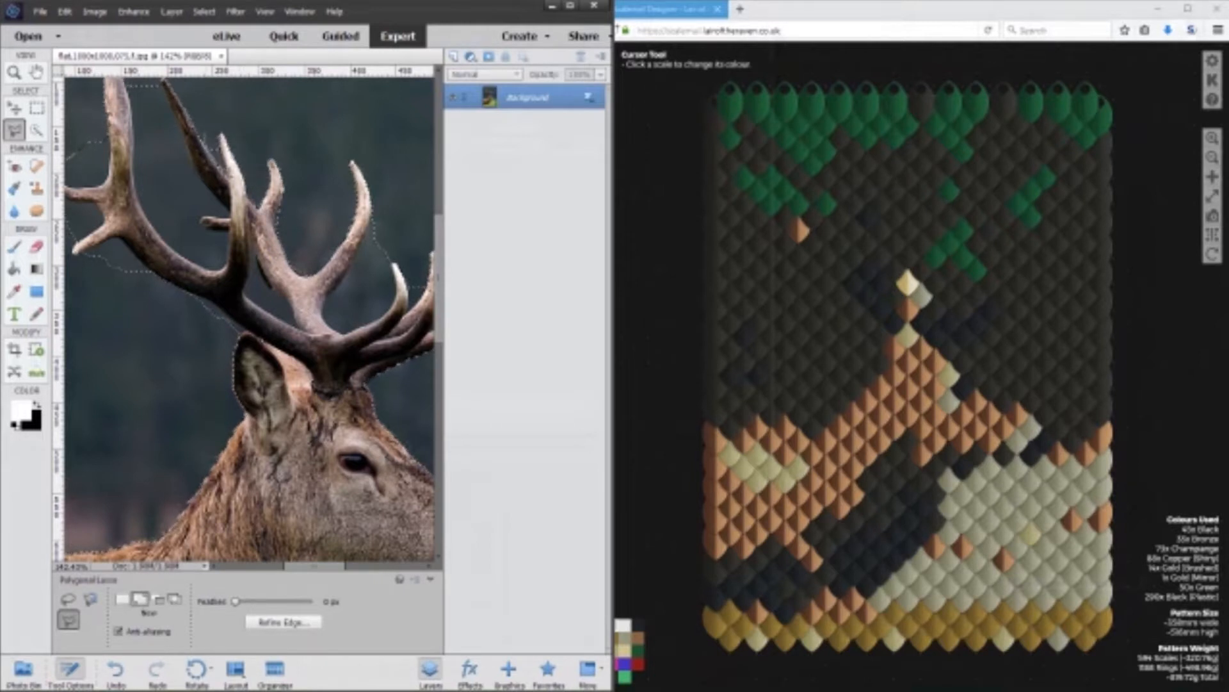
click(222, 136)
click(208, 137)
shift+click(130, 91)
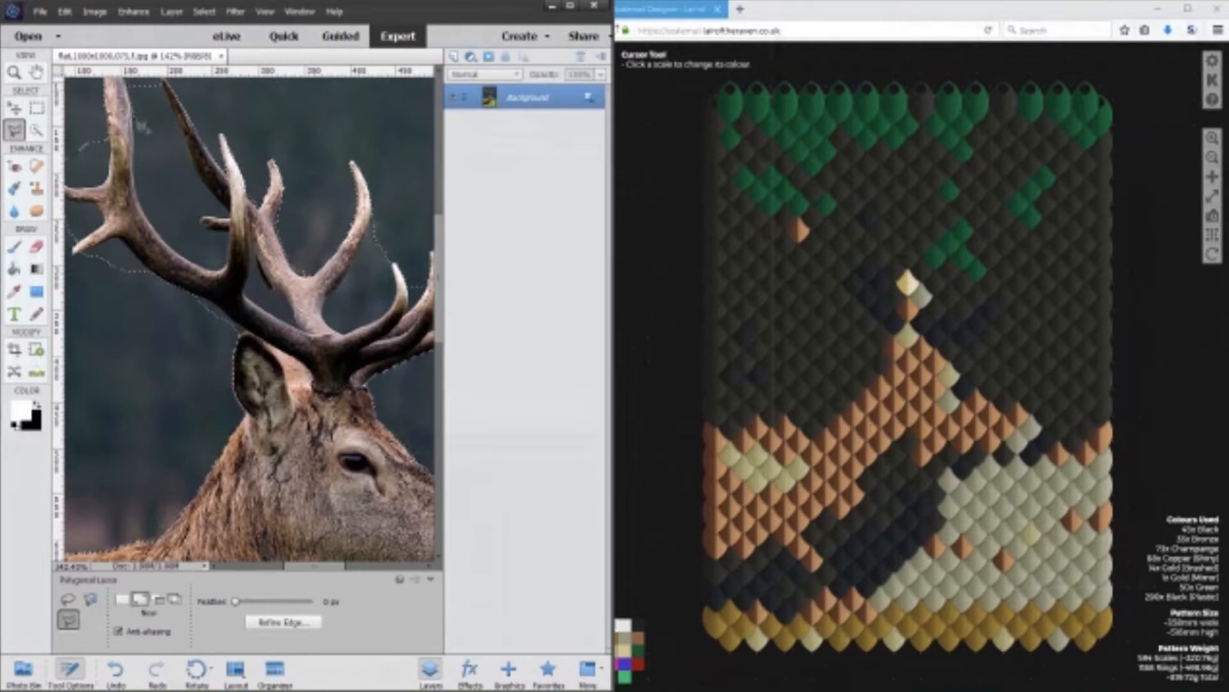
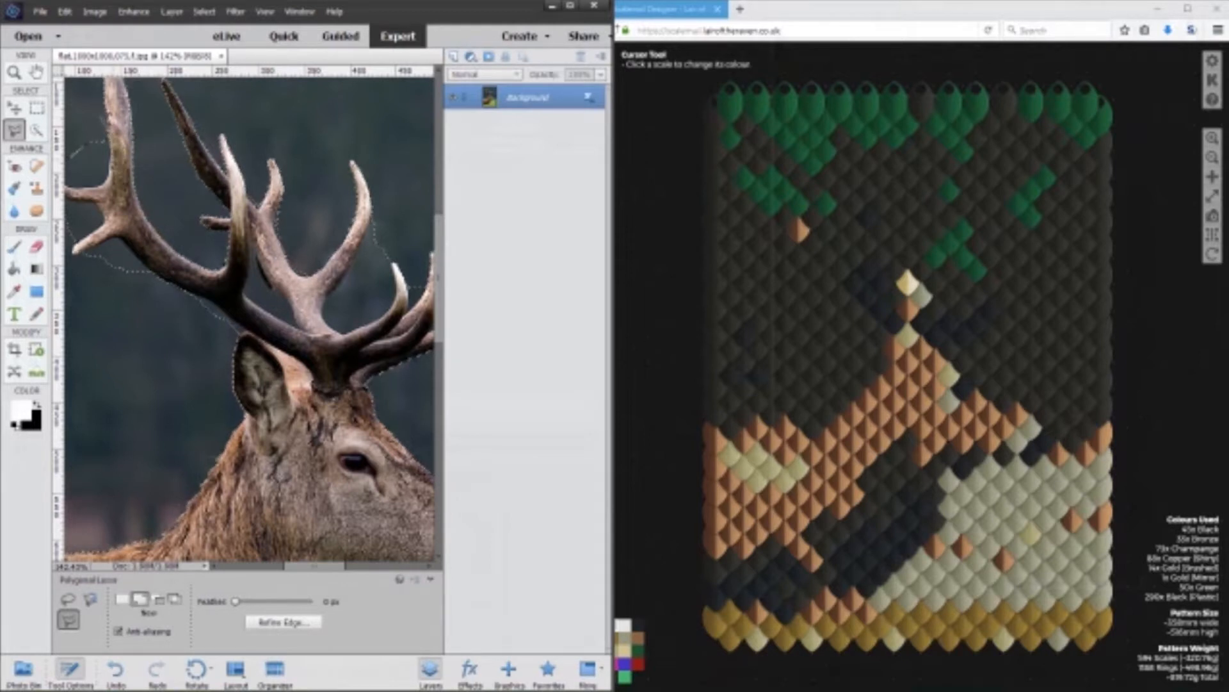
Add the missed background areas around the tips of the stag's far-left antler tines to the selection with the Polygonal Lasso.
scroll(91, 197, left, 2)
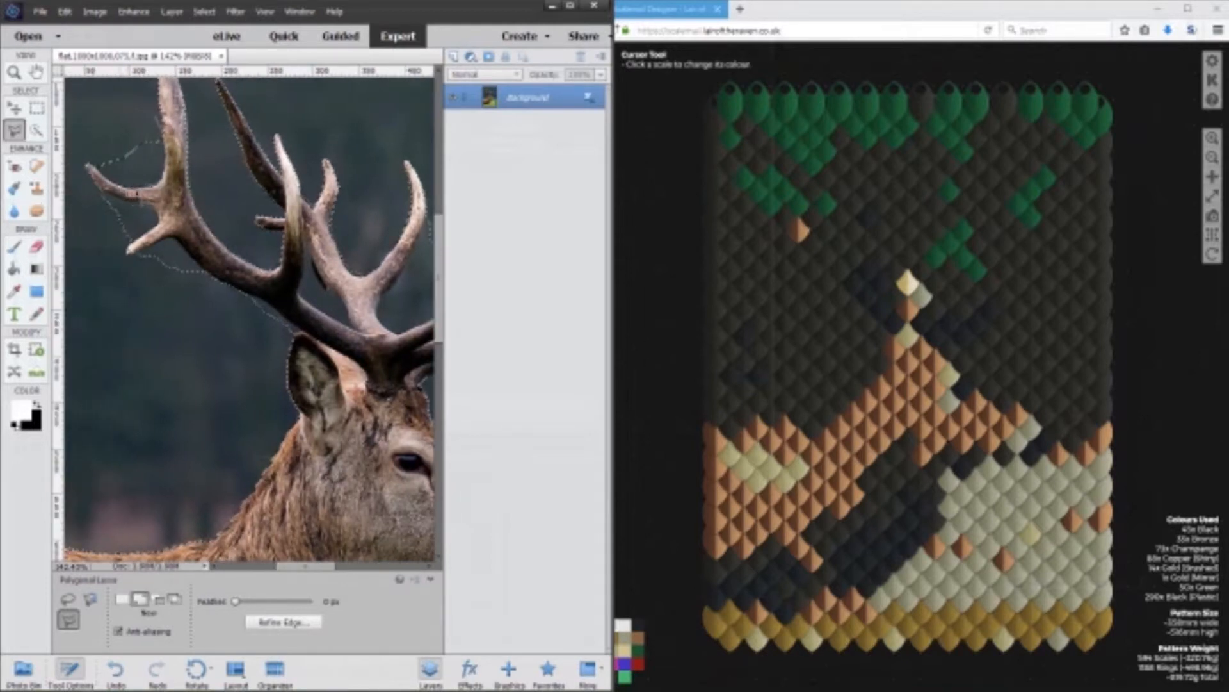
click(88, 164)
click(86, 126)
click(155, 117)
shift+click(67, 172)
click(104, 191)
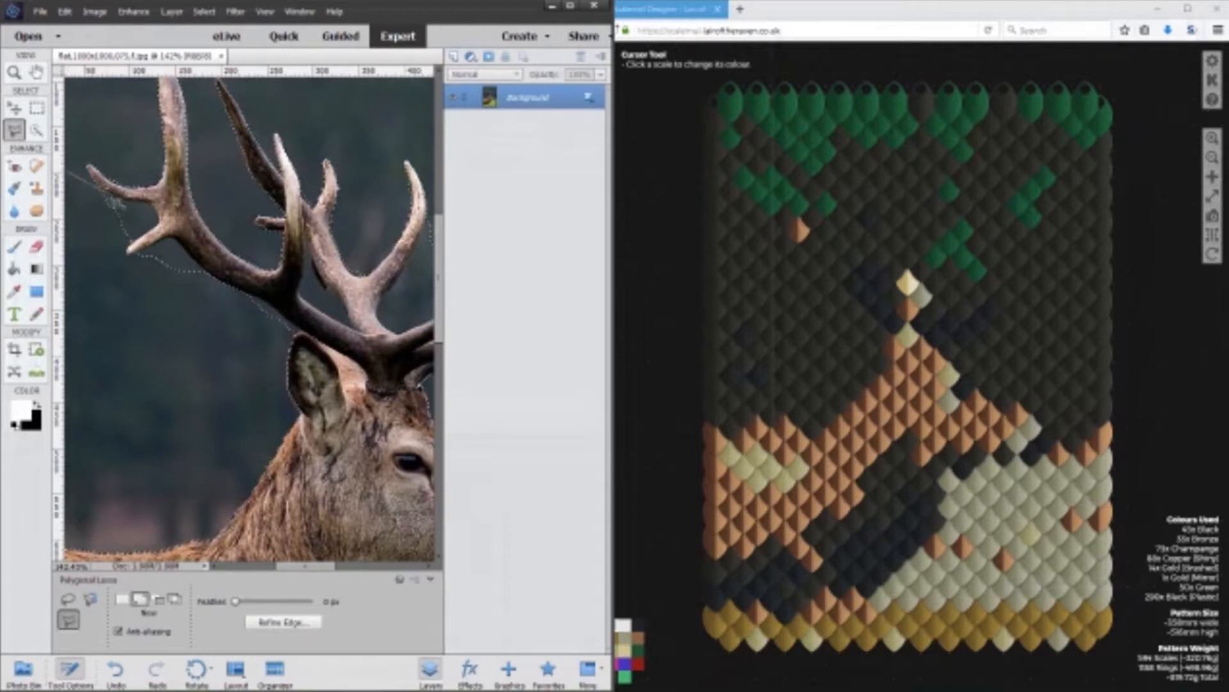
click(157, 221)
click(141, 233)
double_click(115, 249)
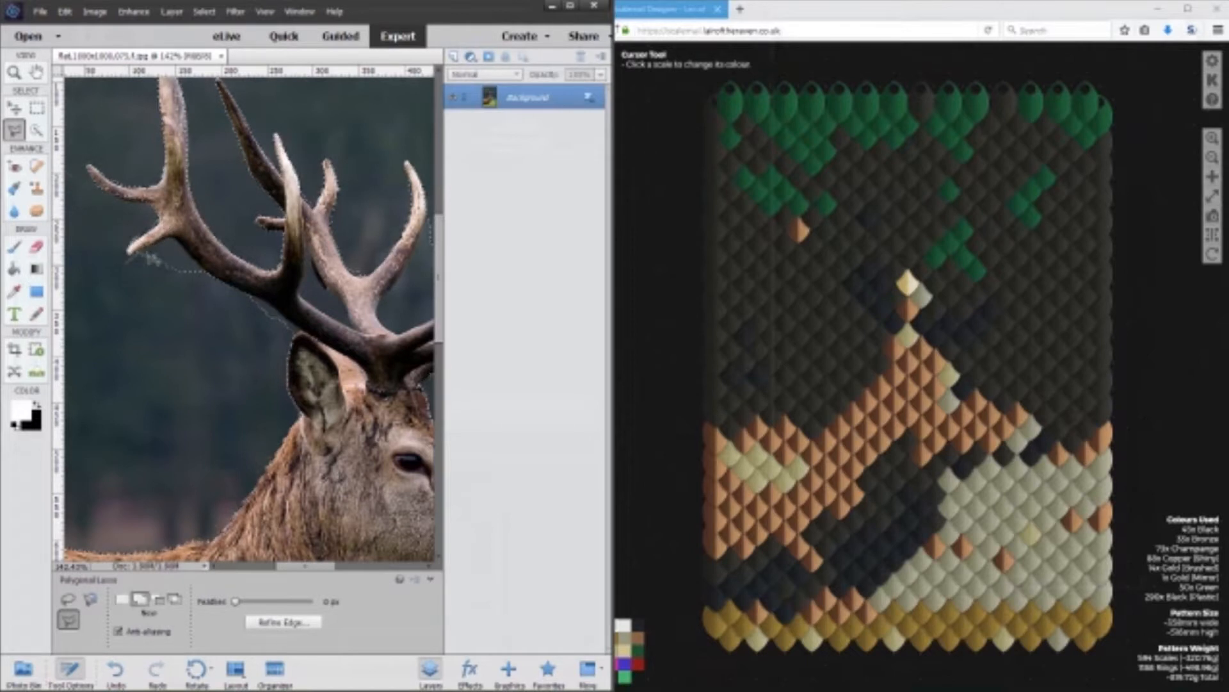
Add the missed background strip beneath the left antler, down to the stag's ear, to the selection.
click(221, 291)
double_click(186, 323)
shift+click(223, 293)
click(250, 298)
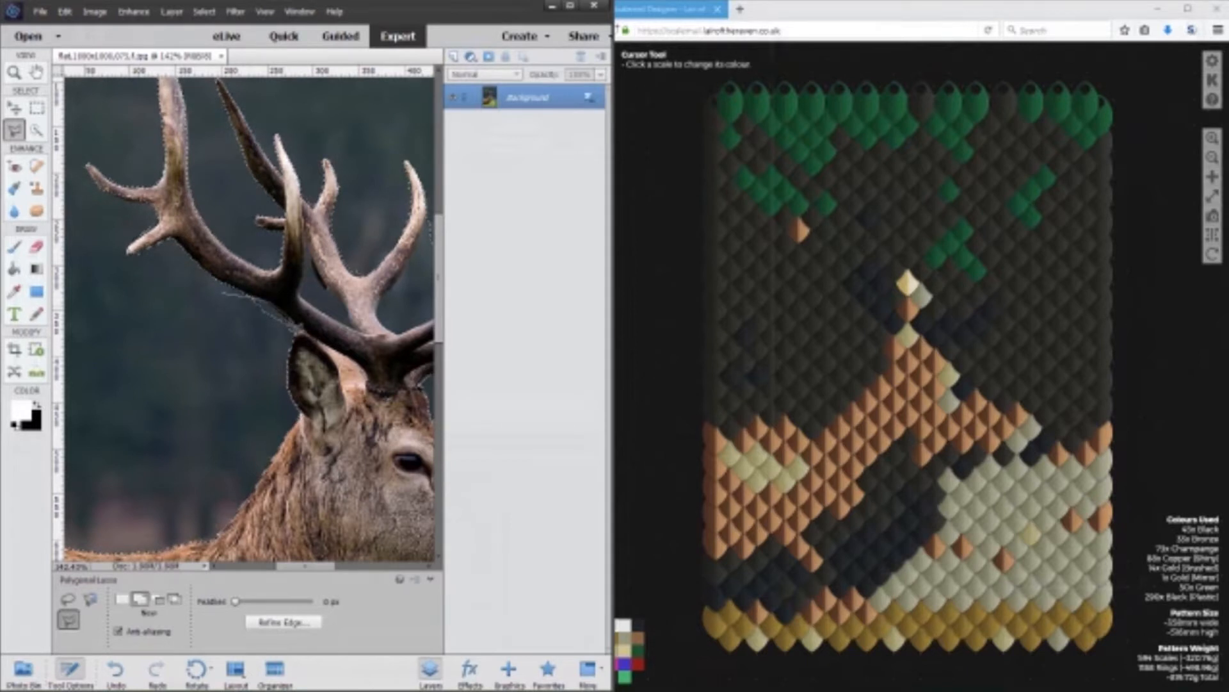
click(300, 334)
double_click(259, 360)
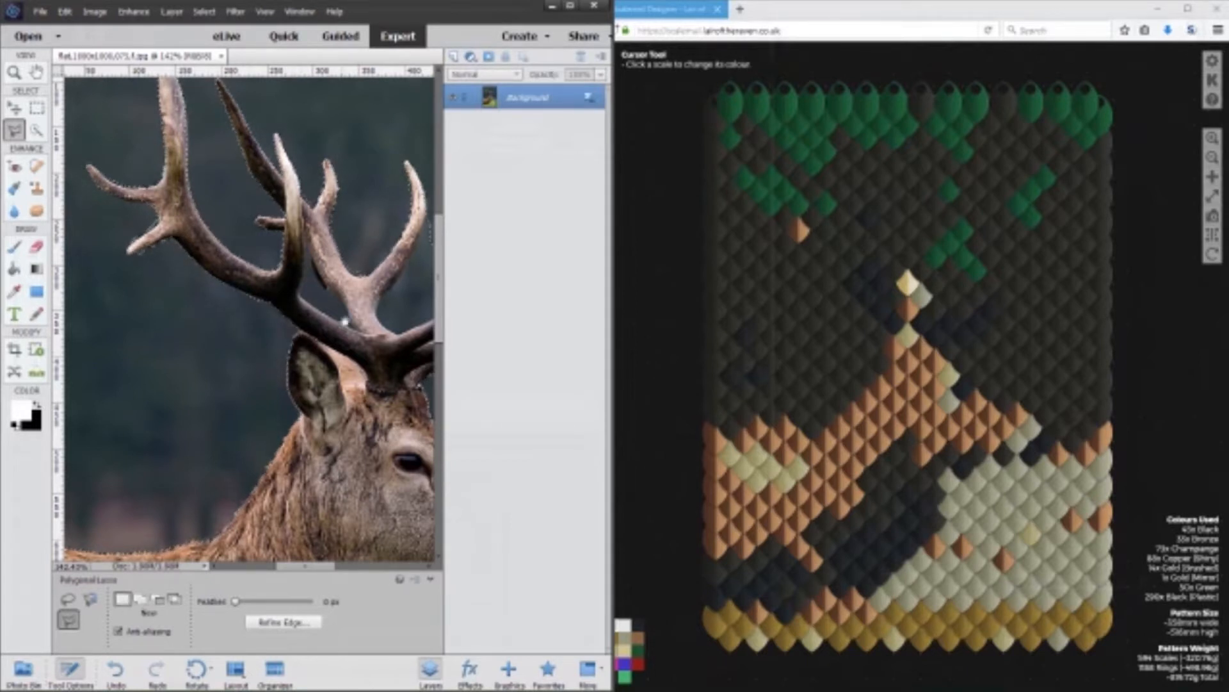
Add the missed background between and above the right antler's tine tips to the selection with the Polygonal Lasso.
drag(345, 320, 181, 277)
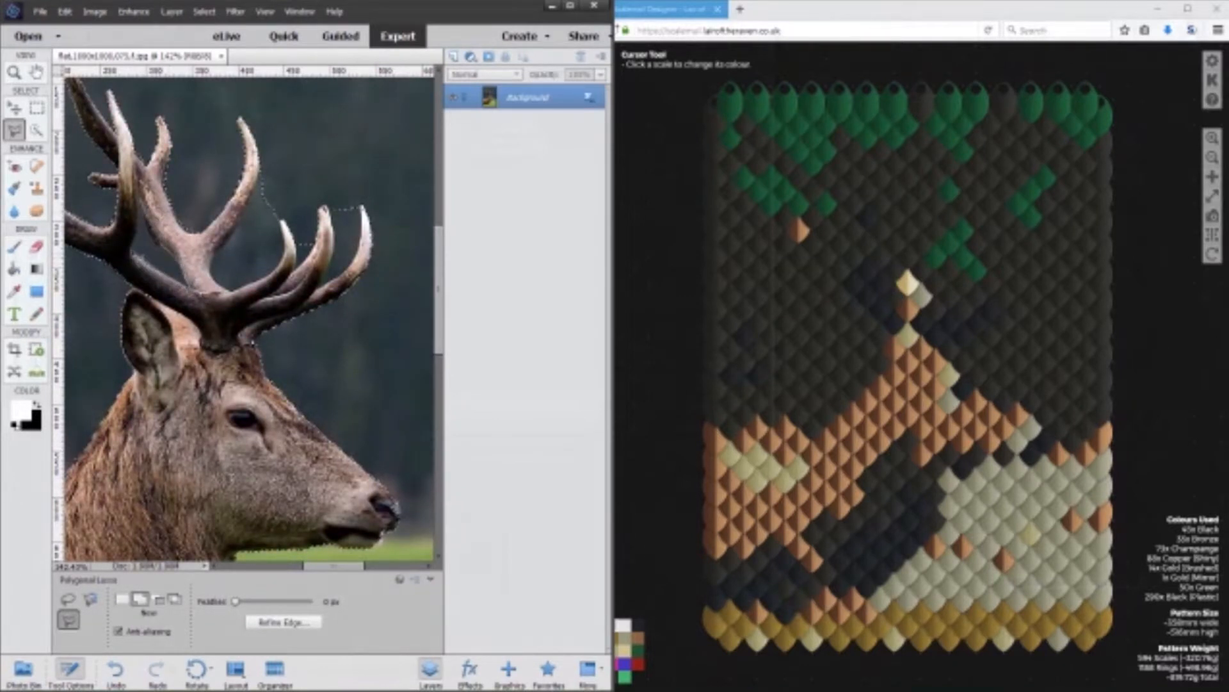
click(145, 217)
key(shift)
double_click(280, 218)
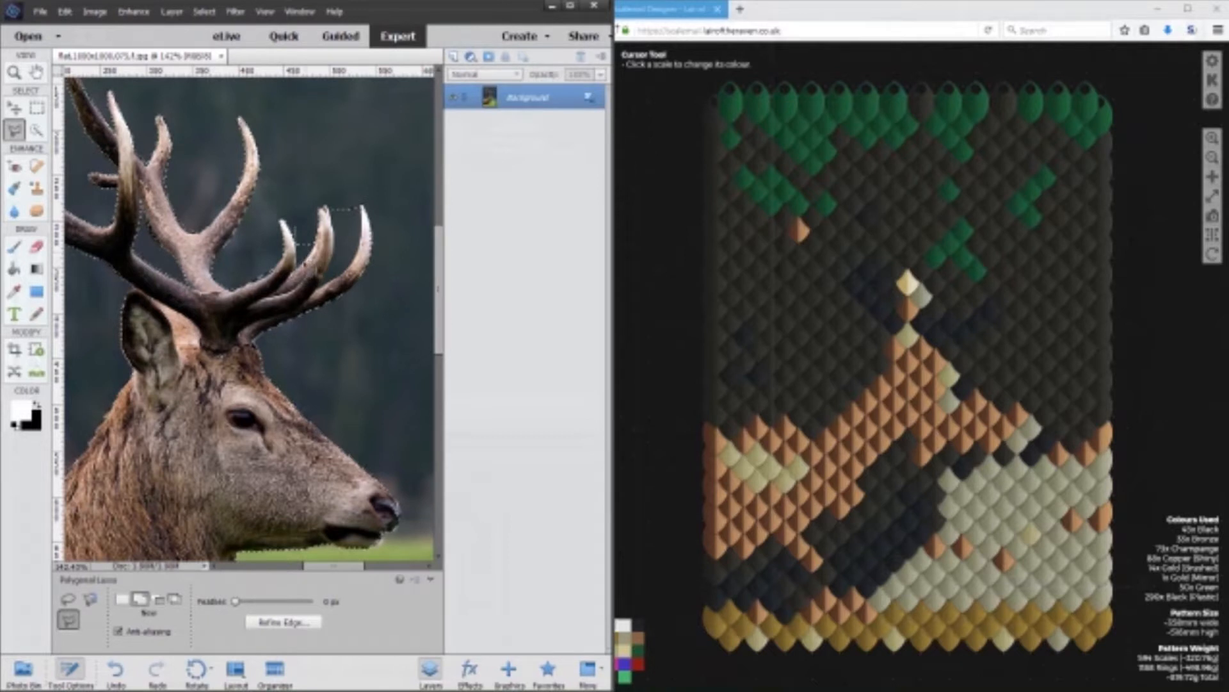
double_click(304, 212)
alt+click(326, 192)
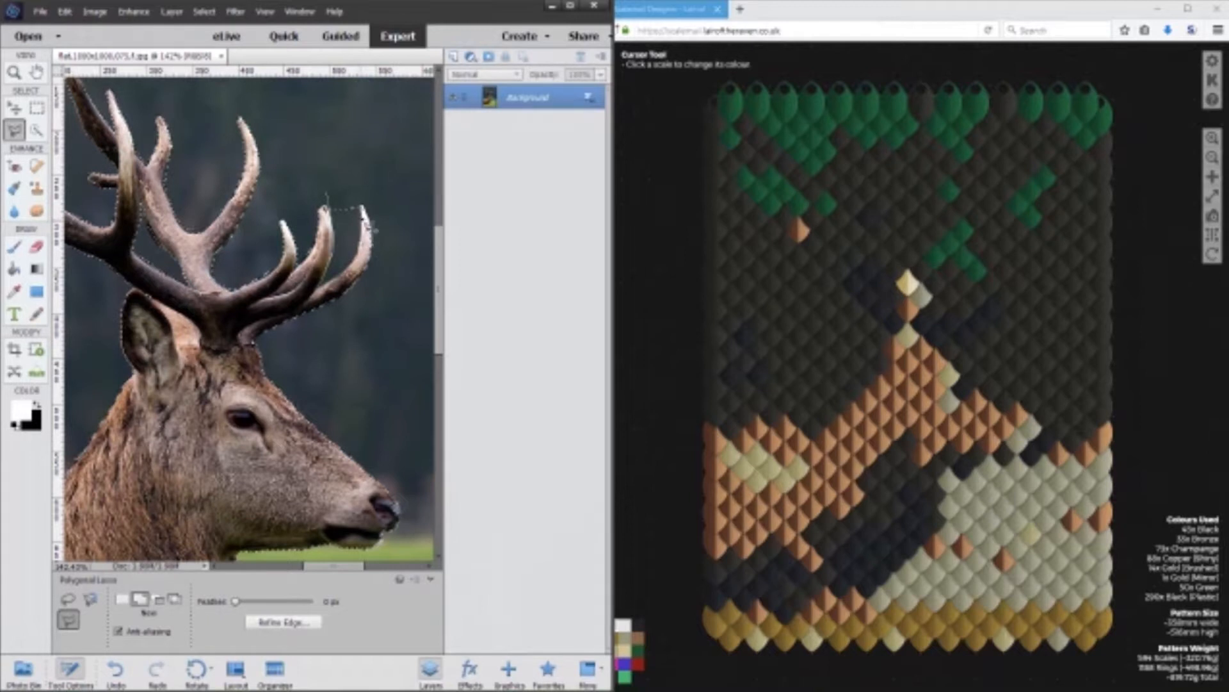
double_click(356, 191)
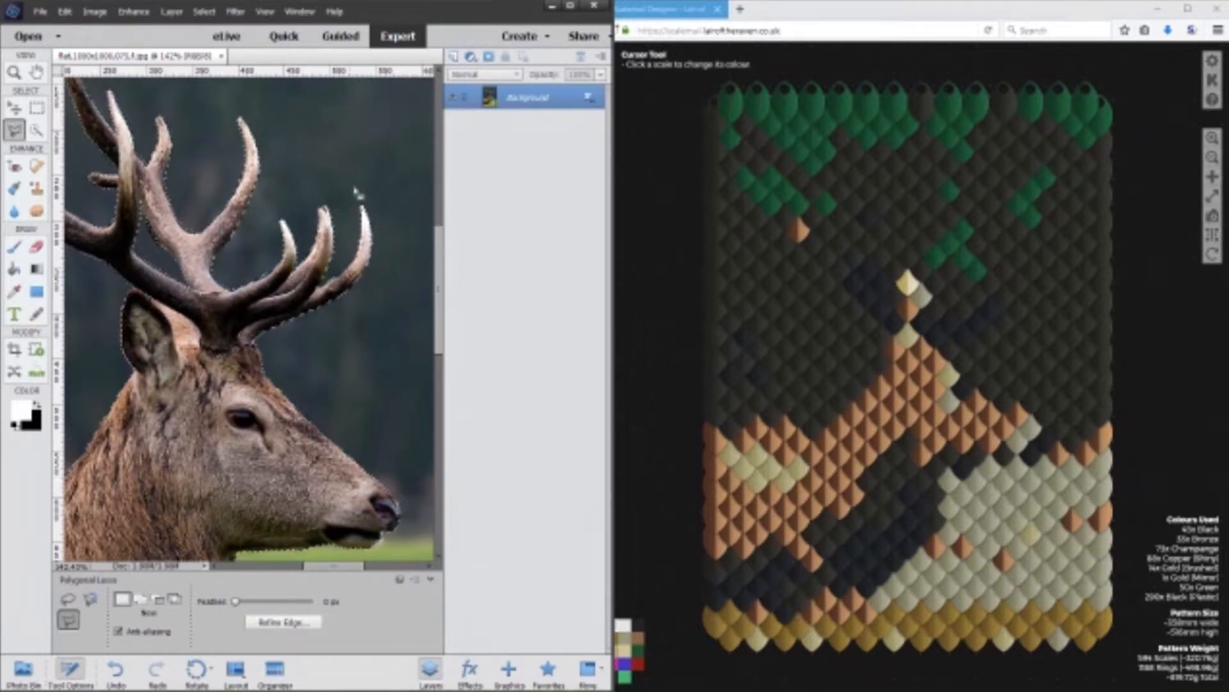
Fill the selected background with red ff0000 on a new layer, and clear the selection.
click(453, 57)
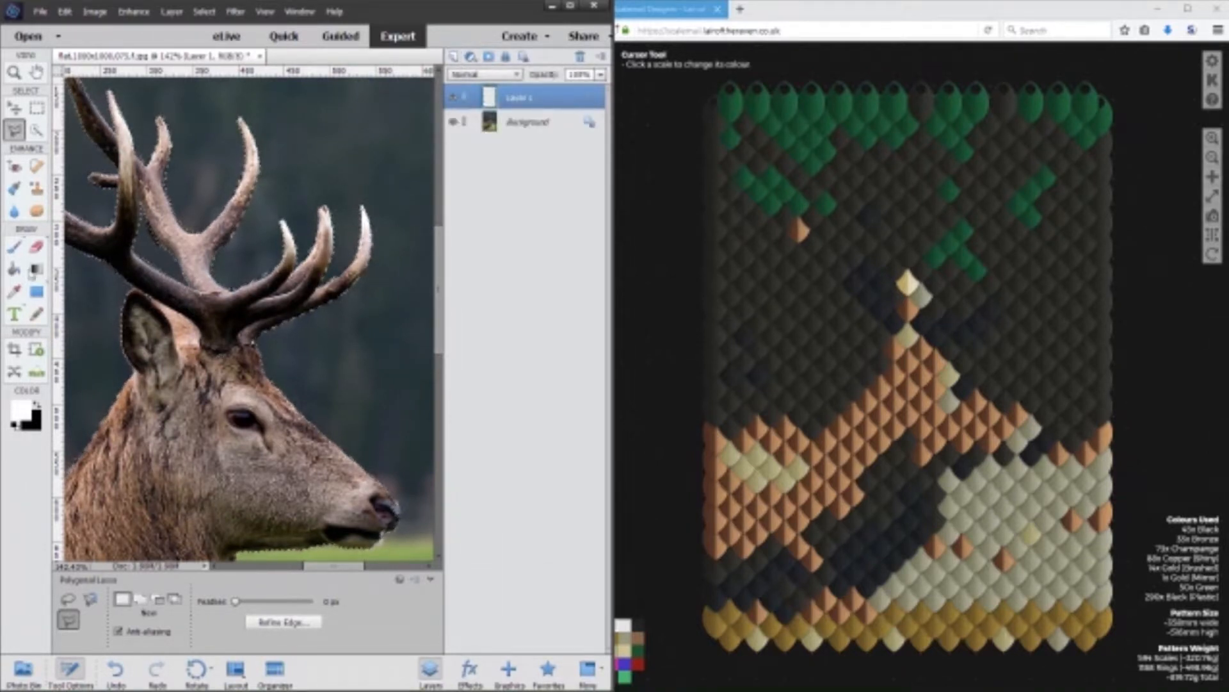
click(13, 270)
click(21, 409)
text(ff0000)
click(400, 265)
click(370, 349)
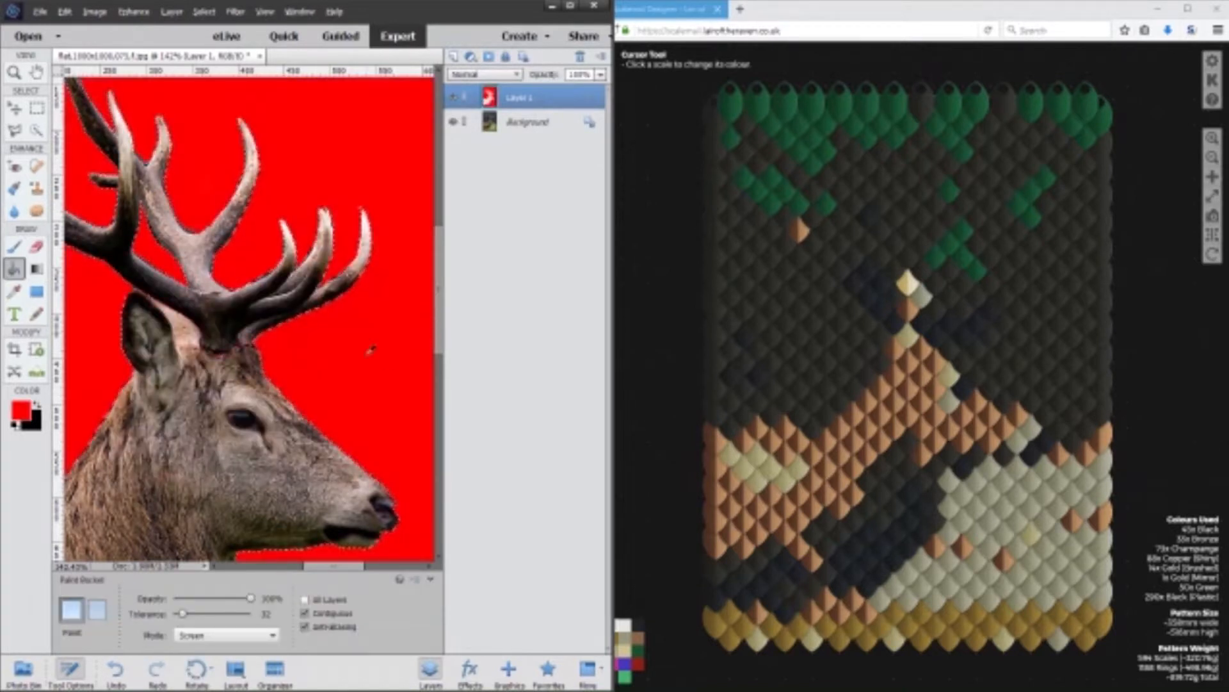
scroll(370, 349, down, 3)
key(ctrl+d)
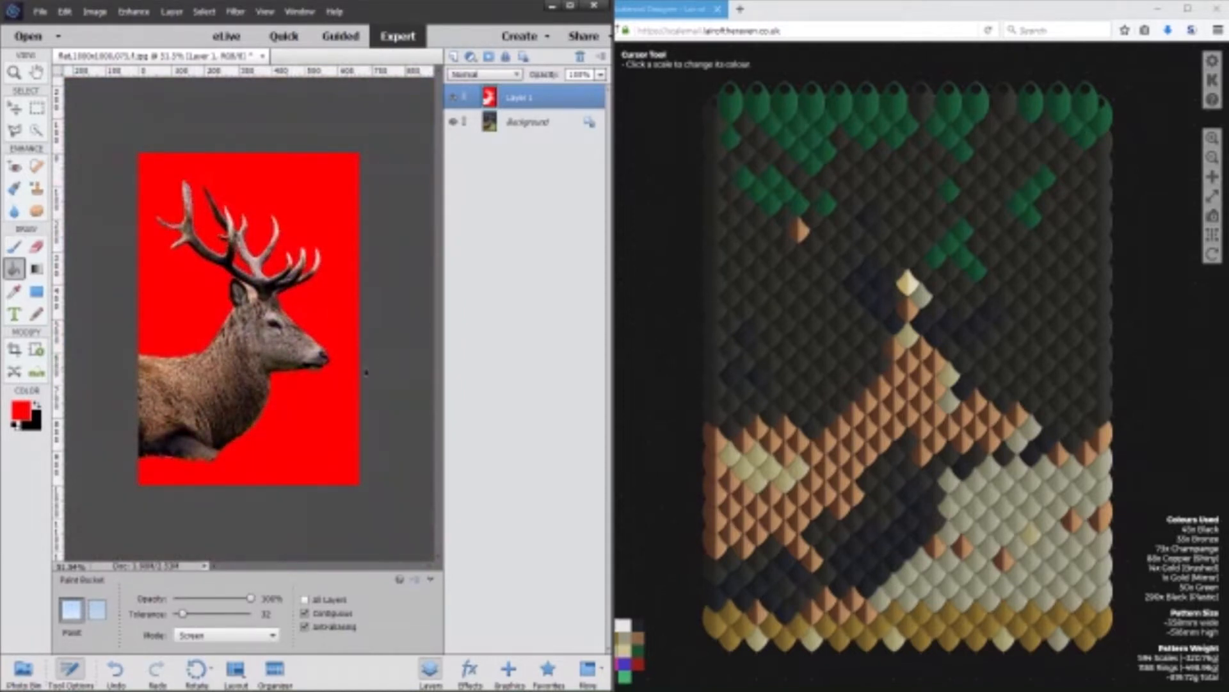
Save the red-background stag image for web as a high-quality JPEG in the Downloads folder.
key(ctrl+alt+shift+s)
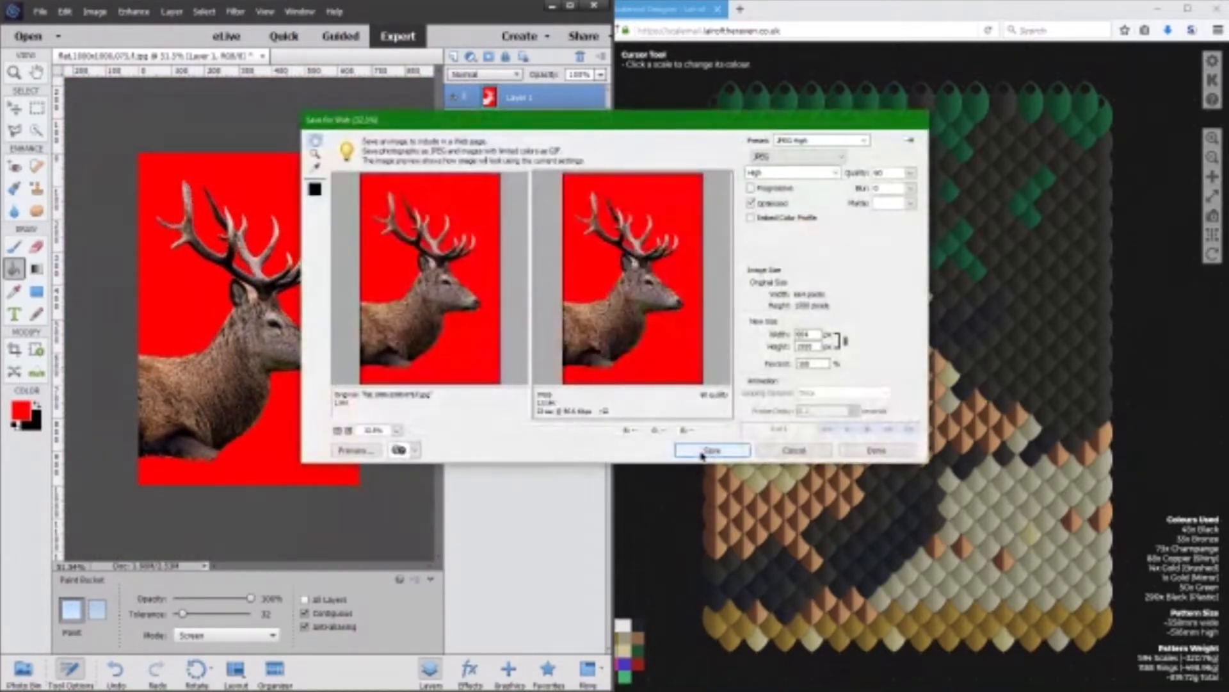
click(710, 450)
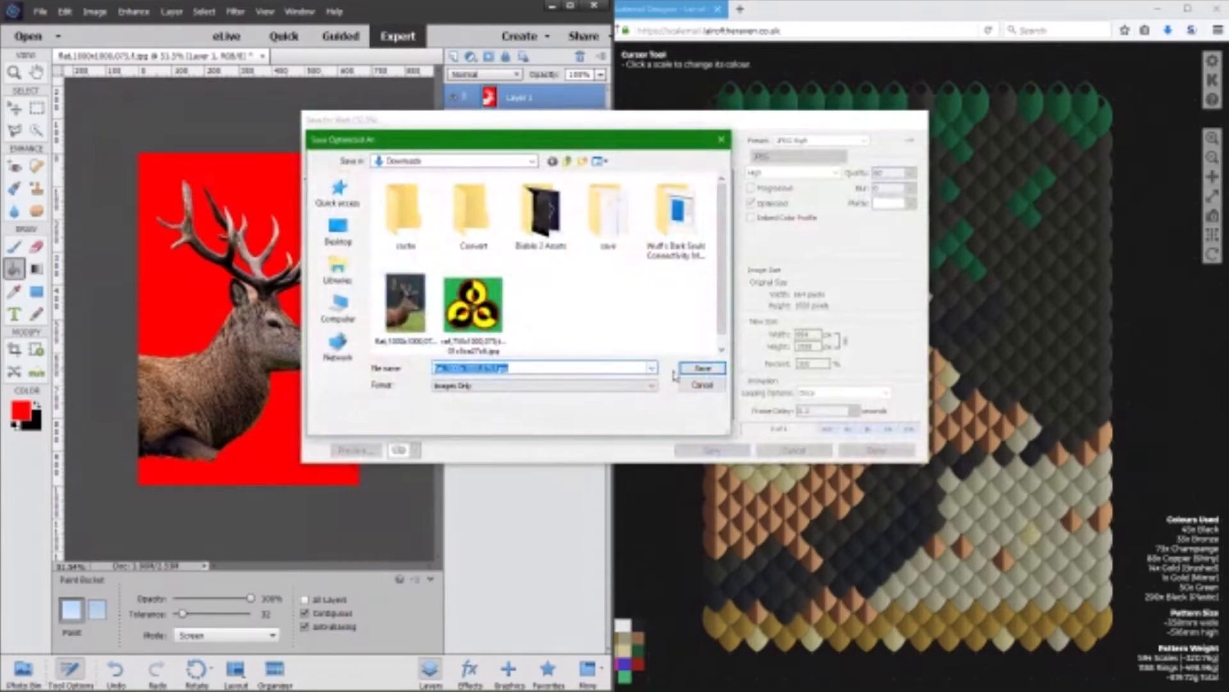
click(703, 369)
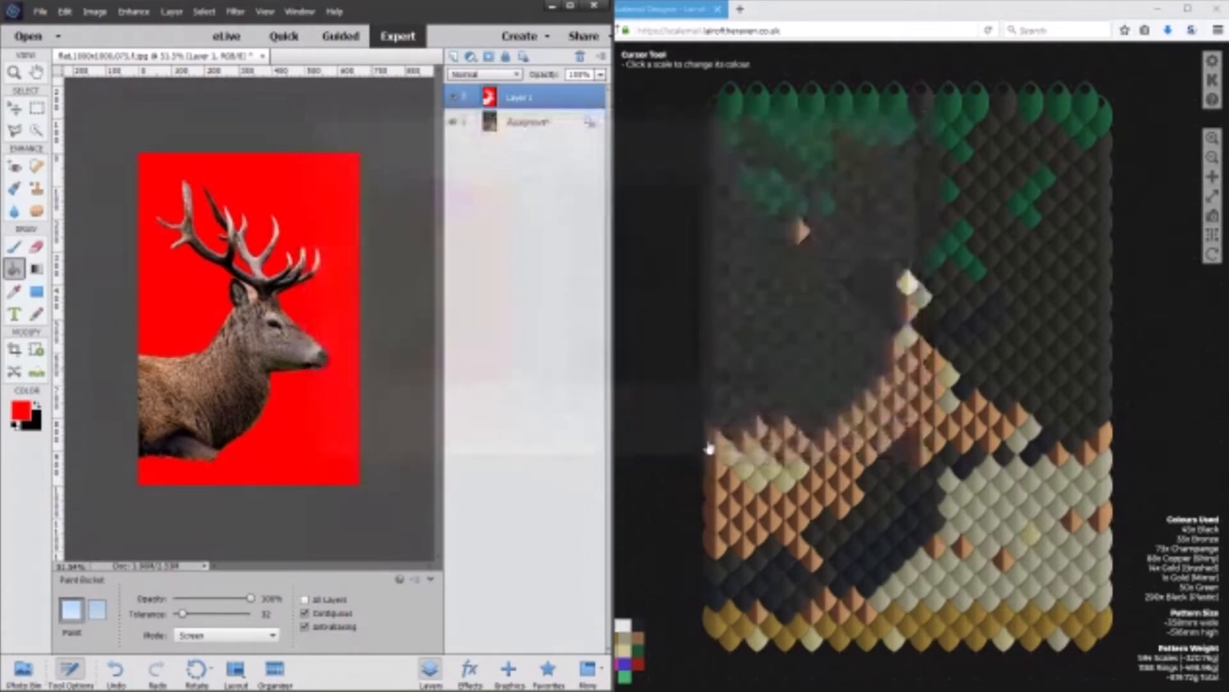
Switch to Scalemail Designer and build a new pattern from the saved red-background stag image with a width of 15.
click(661, 146)
click(604, 82)
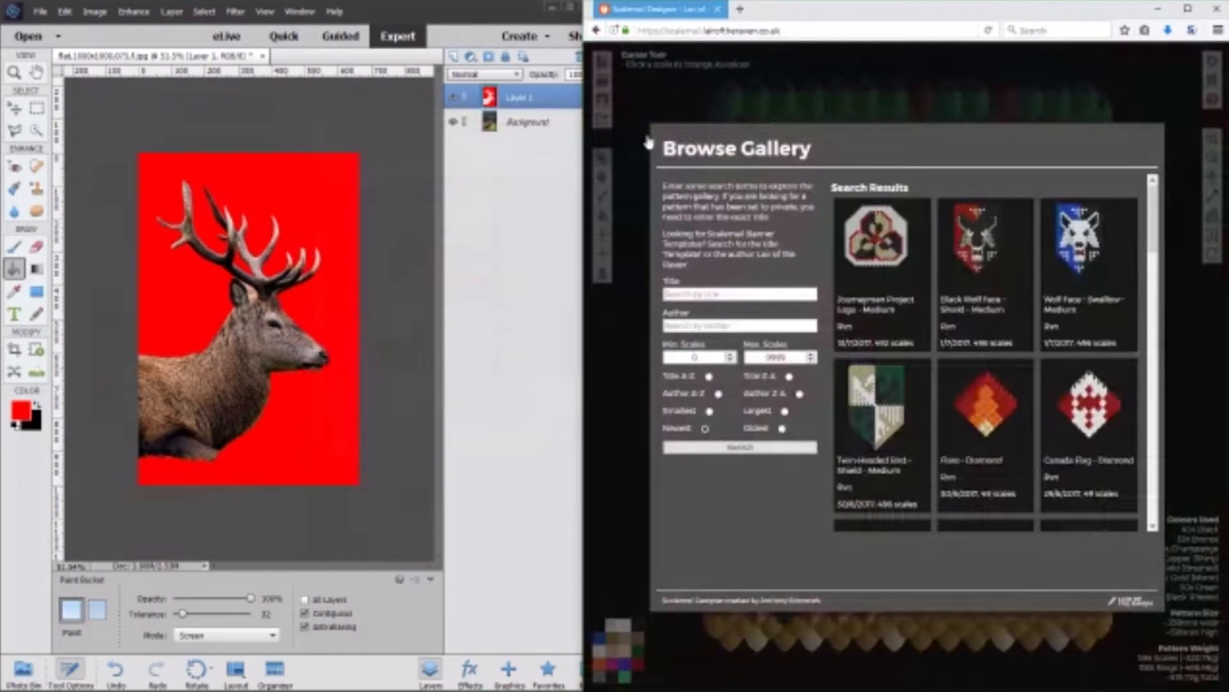
click(642, 120)
click(604, 62)
click(721, 255)
click(685, 212)
double_click(947, 205)
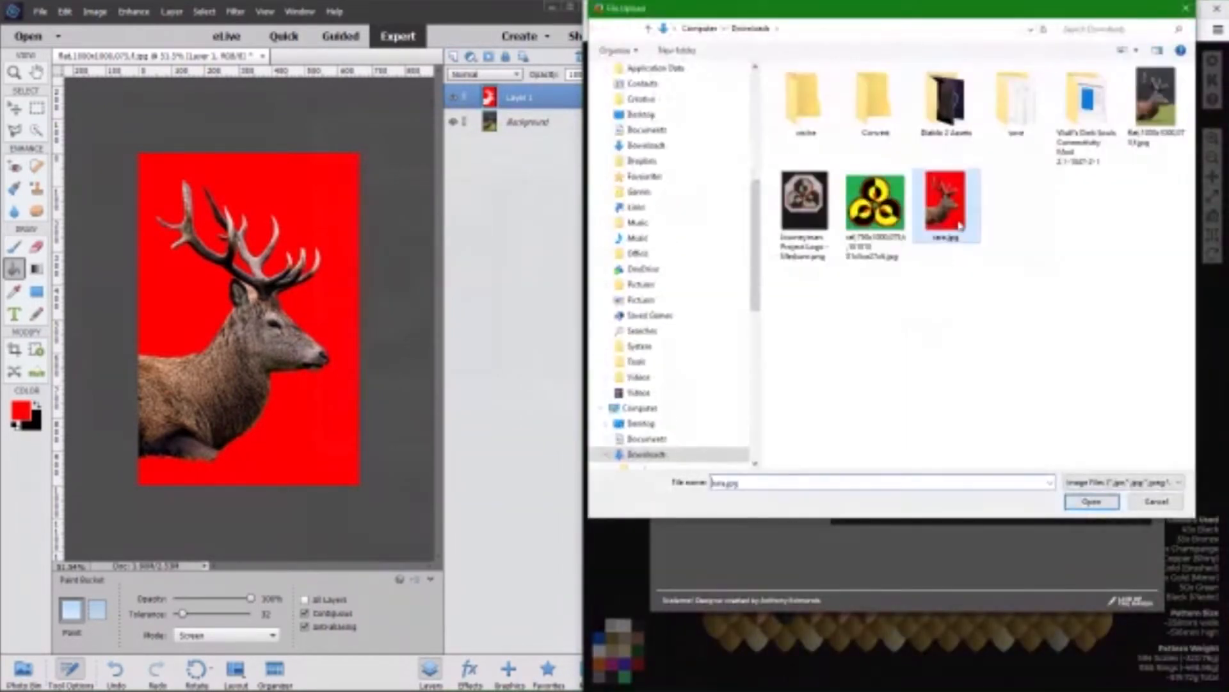
click(771, 330)
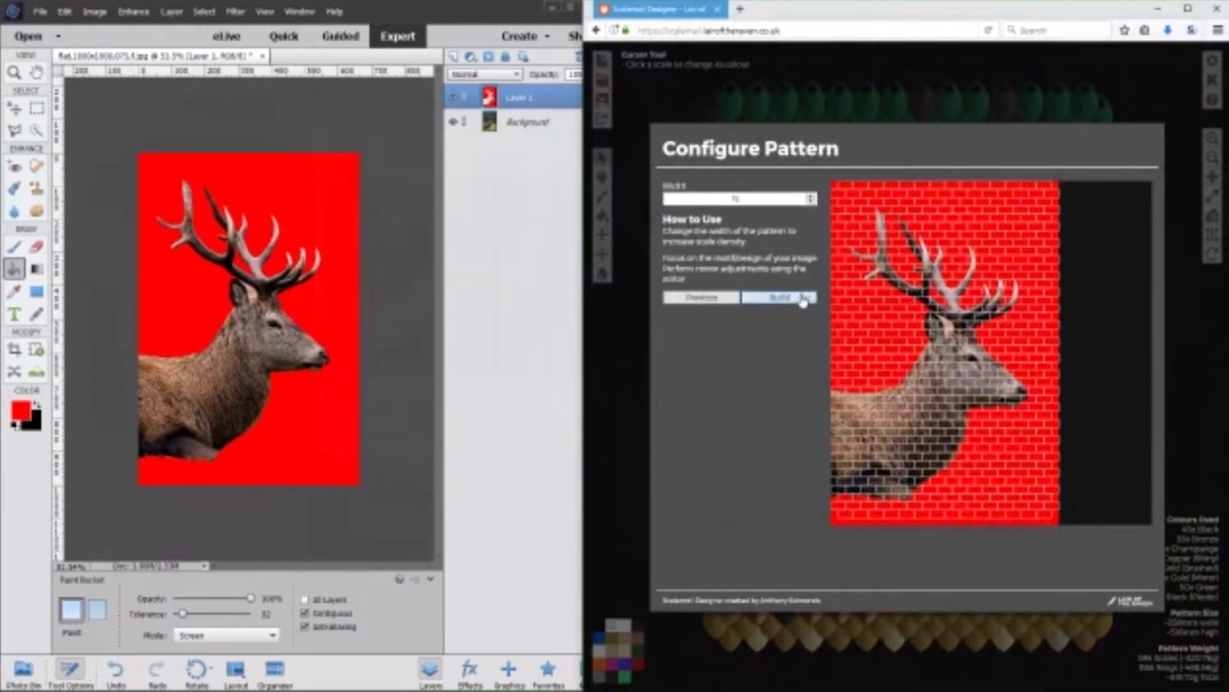
click(779, 296)
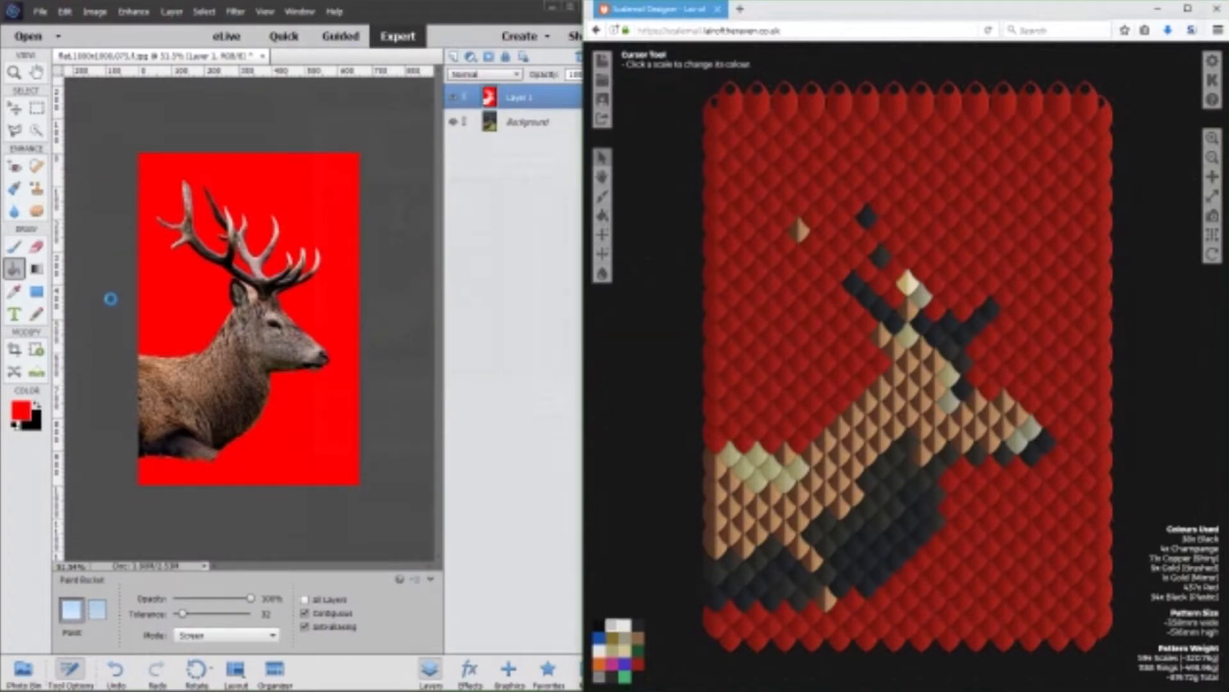
In Photoshop Elements, place guides at the stag's nose and above the antlers, and marquee-select the antlers, head and upper body.
click(36, 109)
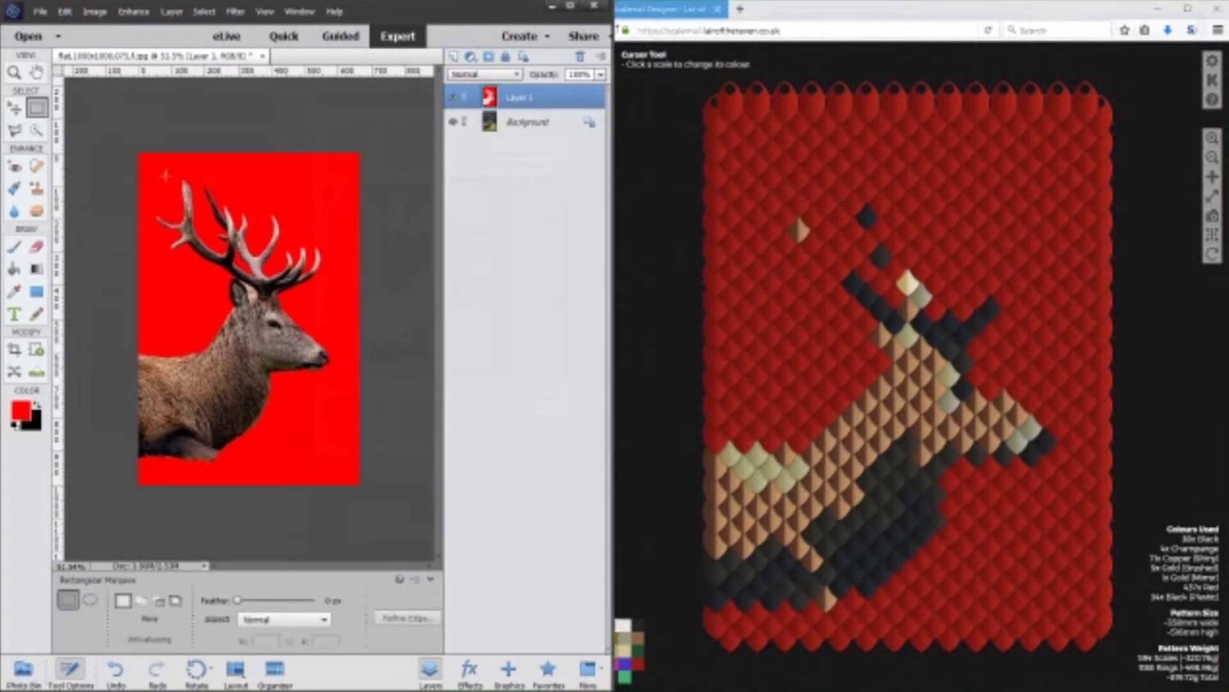
drag(54, 199, 331, 385)
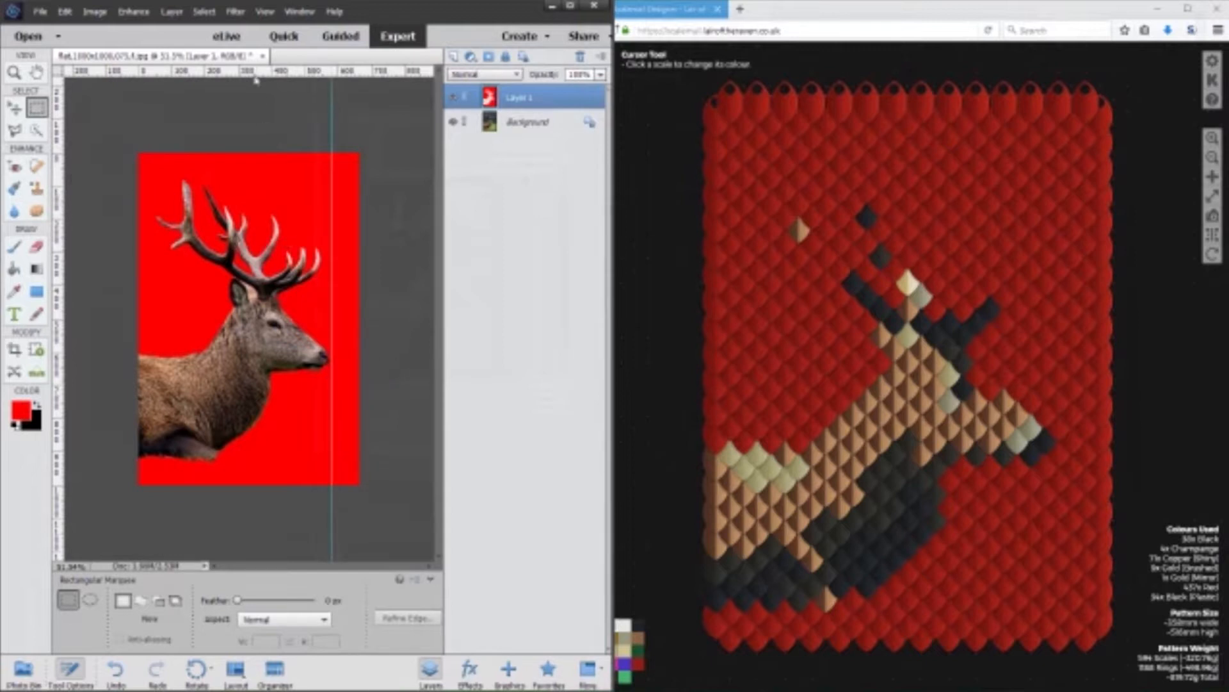
mouse_move(256, 73)
mouse_down()
mouse_move(305, 219)
mouse_move(122, 422)
mouse_up()
click(15, 130)
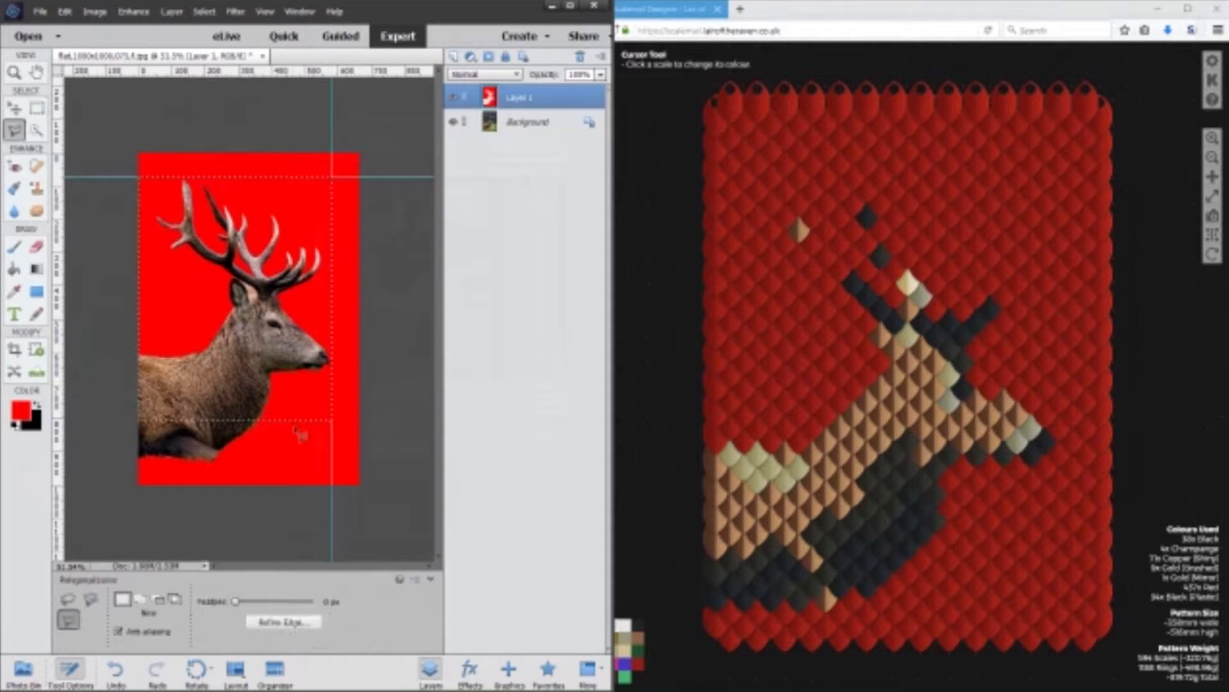
click(203, 340)
click(156, 245)
double_click(163, 138)
key(ctrl+z)
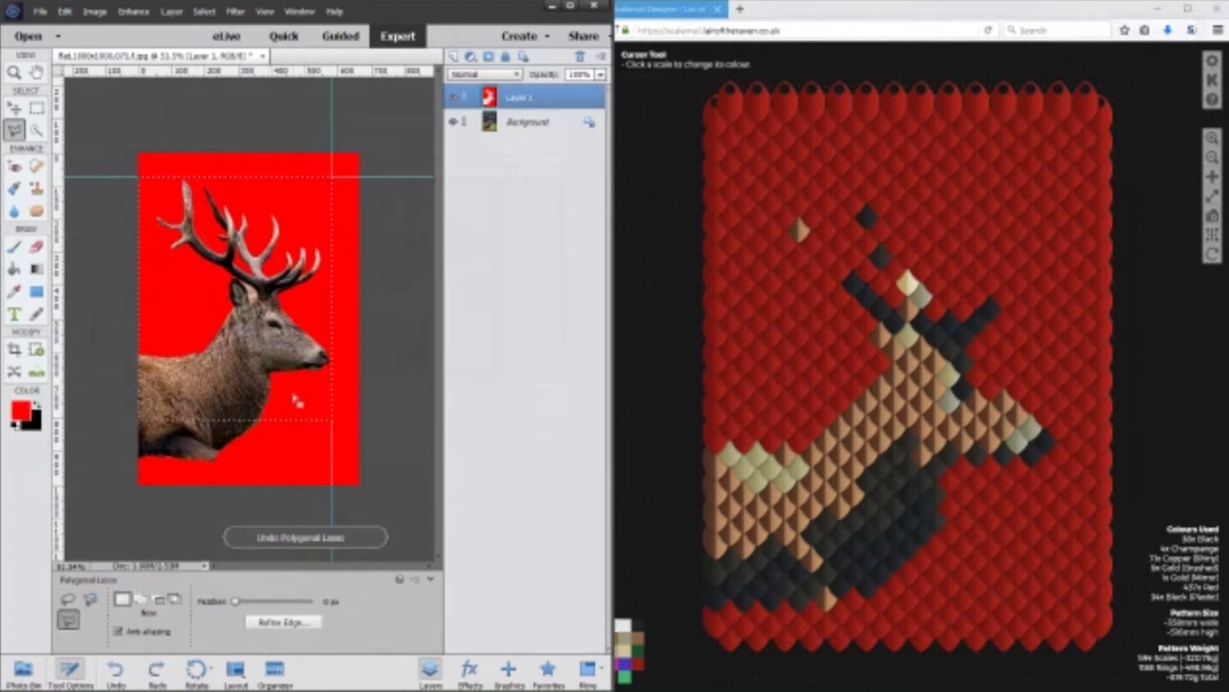
key(shift)
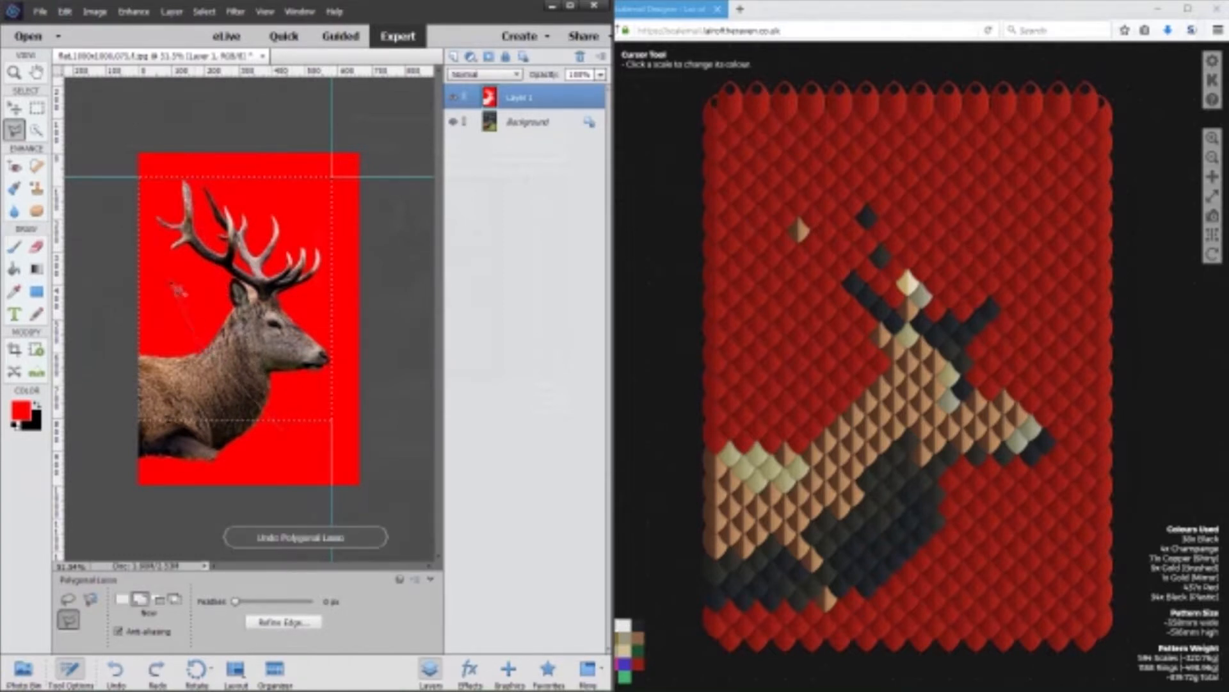
click(156, 235)
double_click(162, 138)
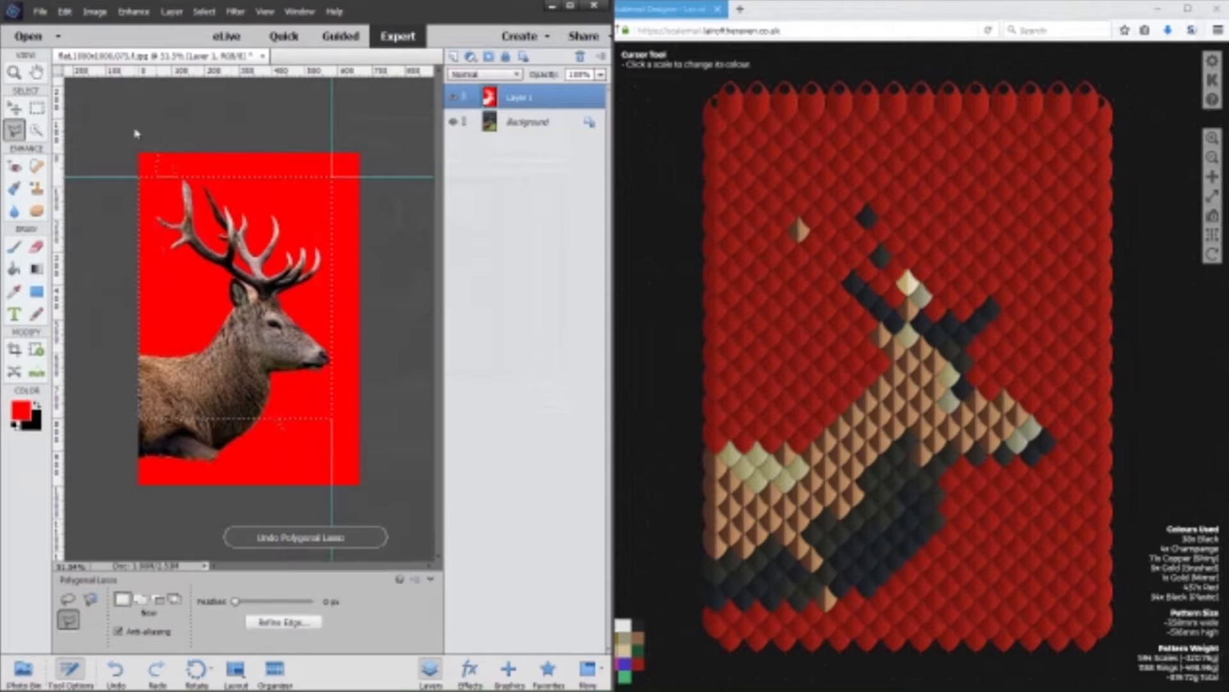
key(ctrl+z)
Subtract the strip along the image's left edge from the selection with the Polygonal Lasso, and crop the image to the selection.
key(alt)
click(160, 240)
click(151, 210)
click(151, 113)
click(130, 113)
click(101, 291)
click(116, 429)
double_click(153, 479)
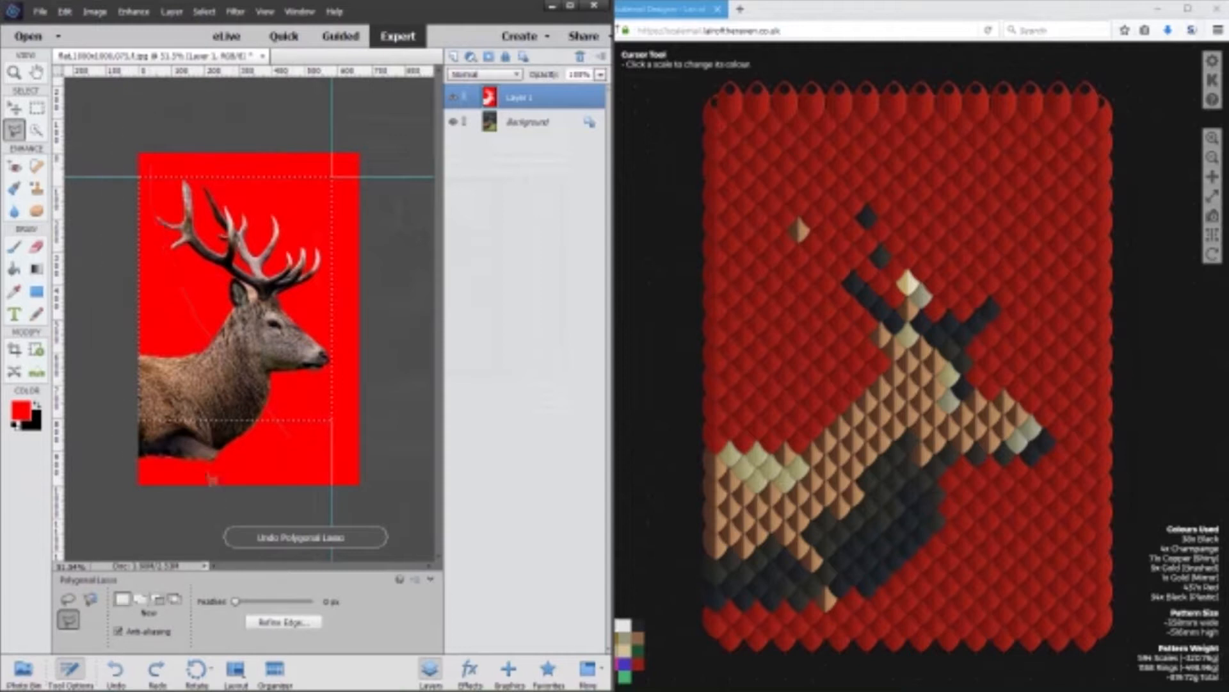
click(95, 11)
click(133, 62)
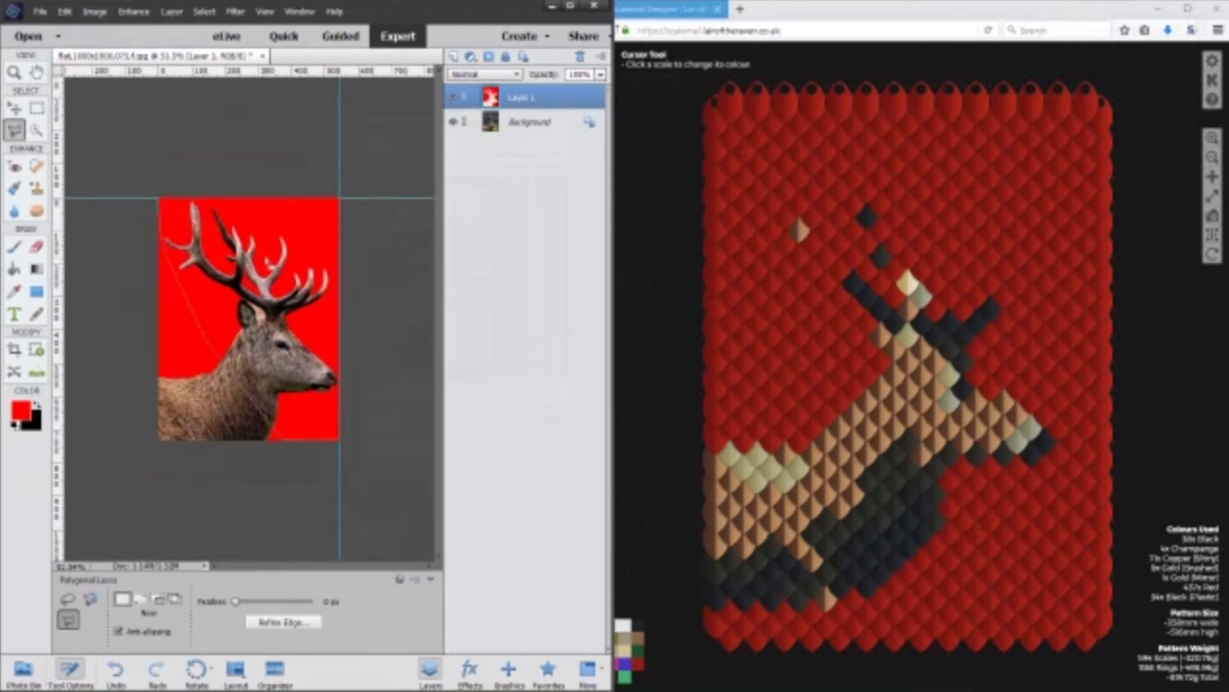
Save the cropped stag image and build a new Scalemail Designer pattern from it with a width of 15.
key(ctrl+shift+s)
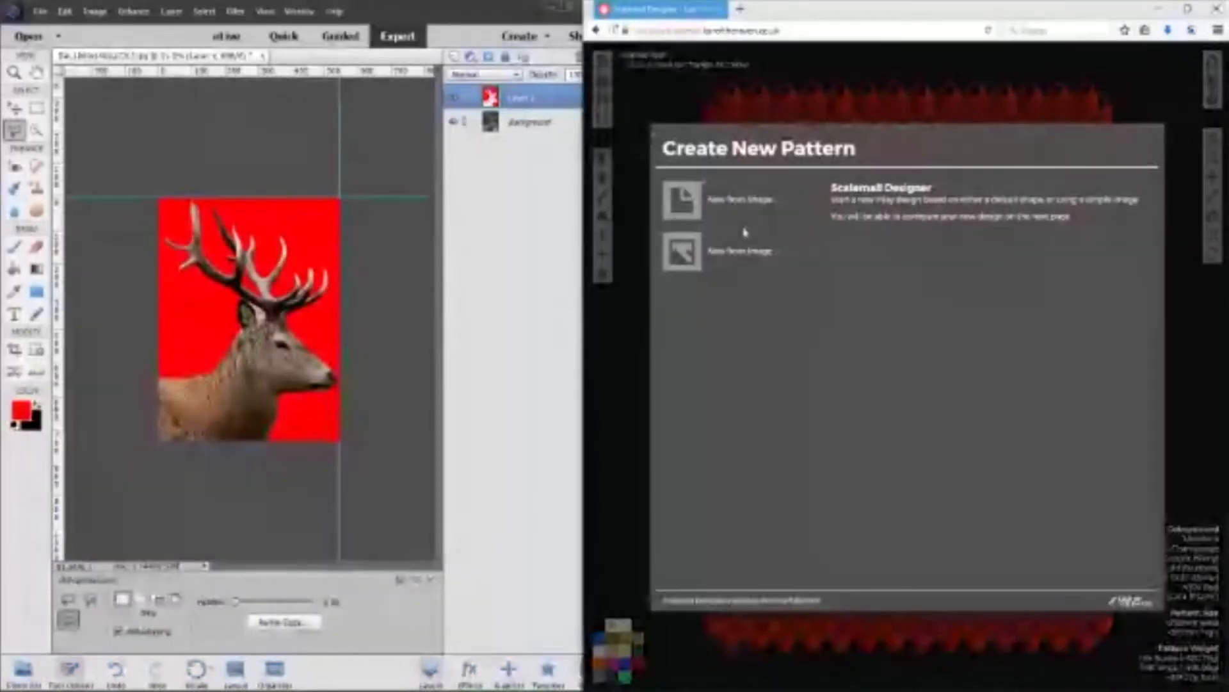
click(682, 250)
click(685, 213)
double_click(944, 201)
click(784, 331)
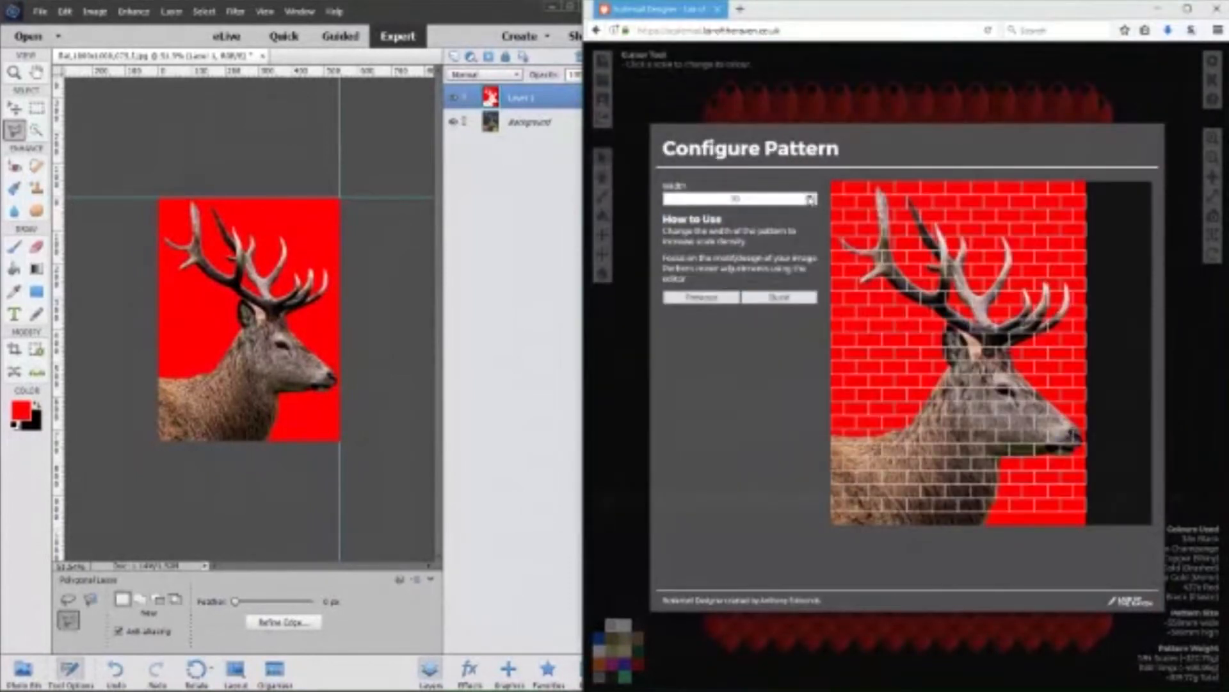
click(811, 196)
click(811, 196)
click(812, 196)
click(811, 197)
click(811, 196)
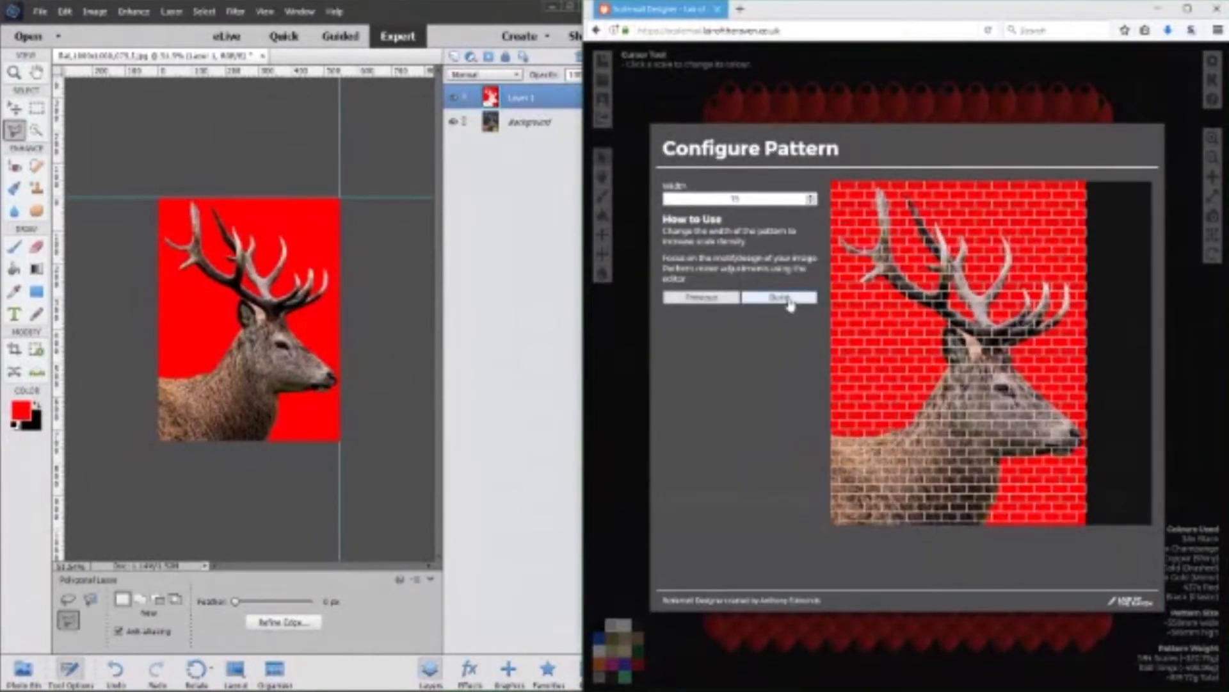
click(786, 298)
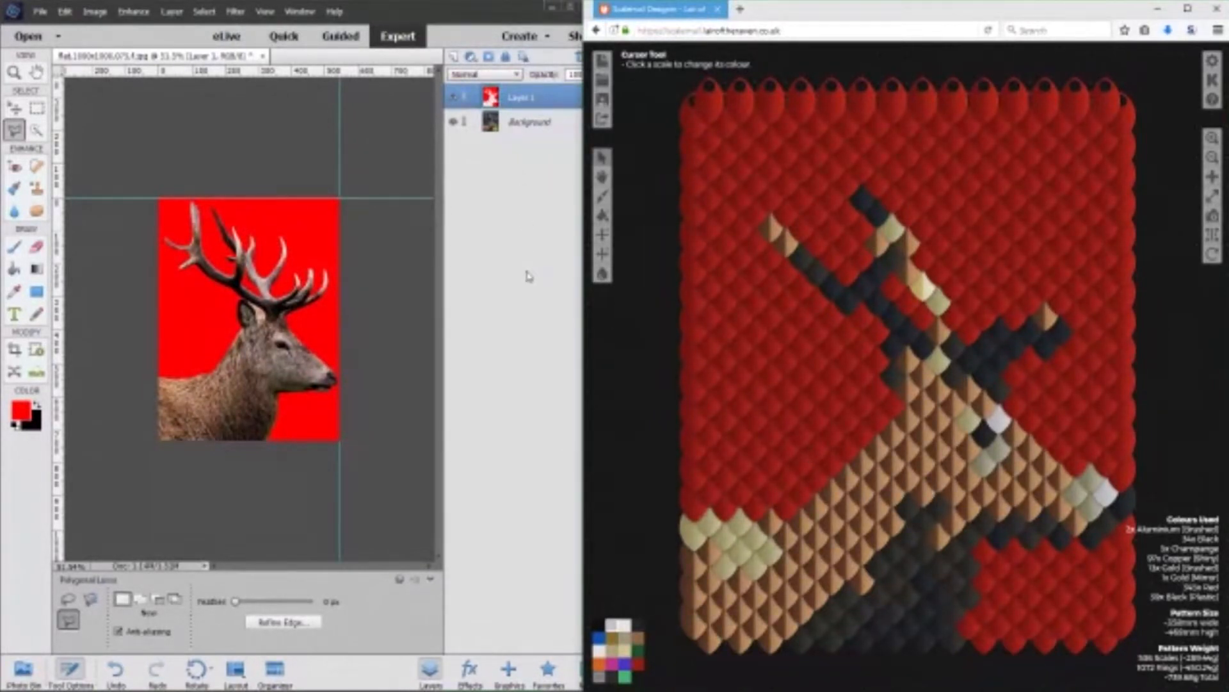
Return to Photoshop Elements, clear the selection on the cropped stag image, and activate the Move tool.
click(529, 276)
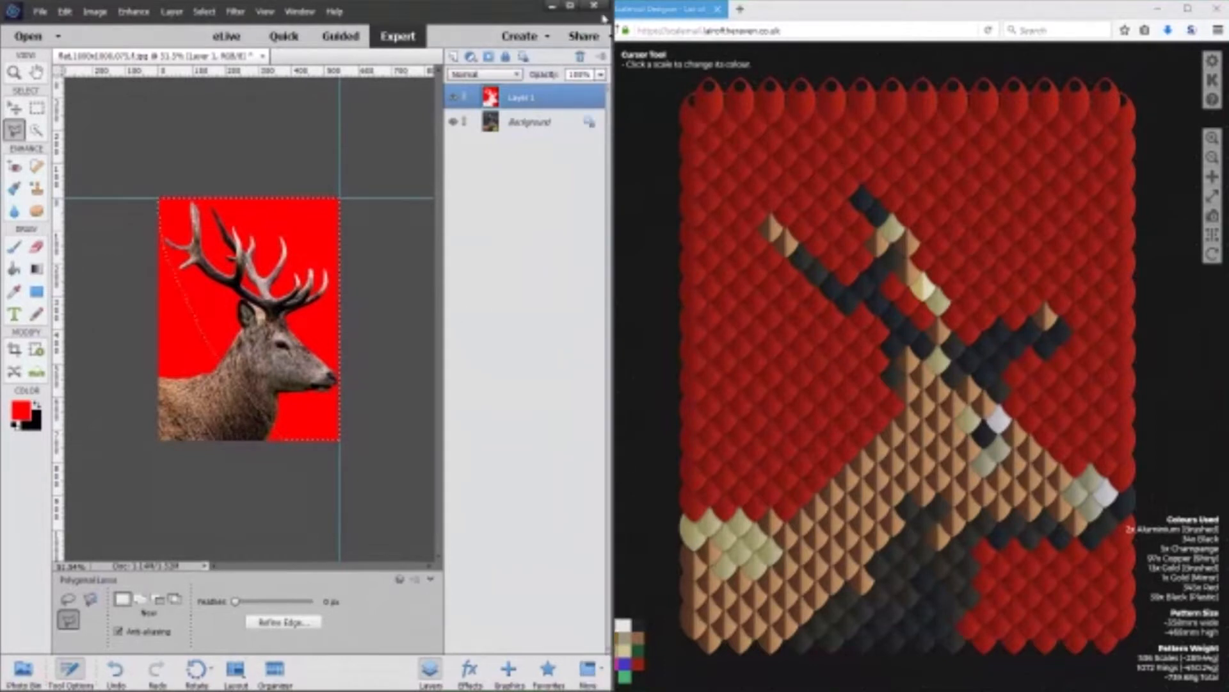
click(422, 250)
key(Escape)
click(14, 108)
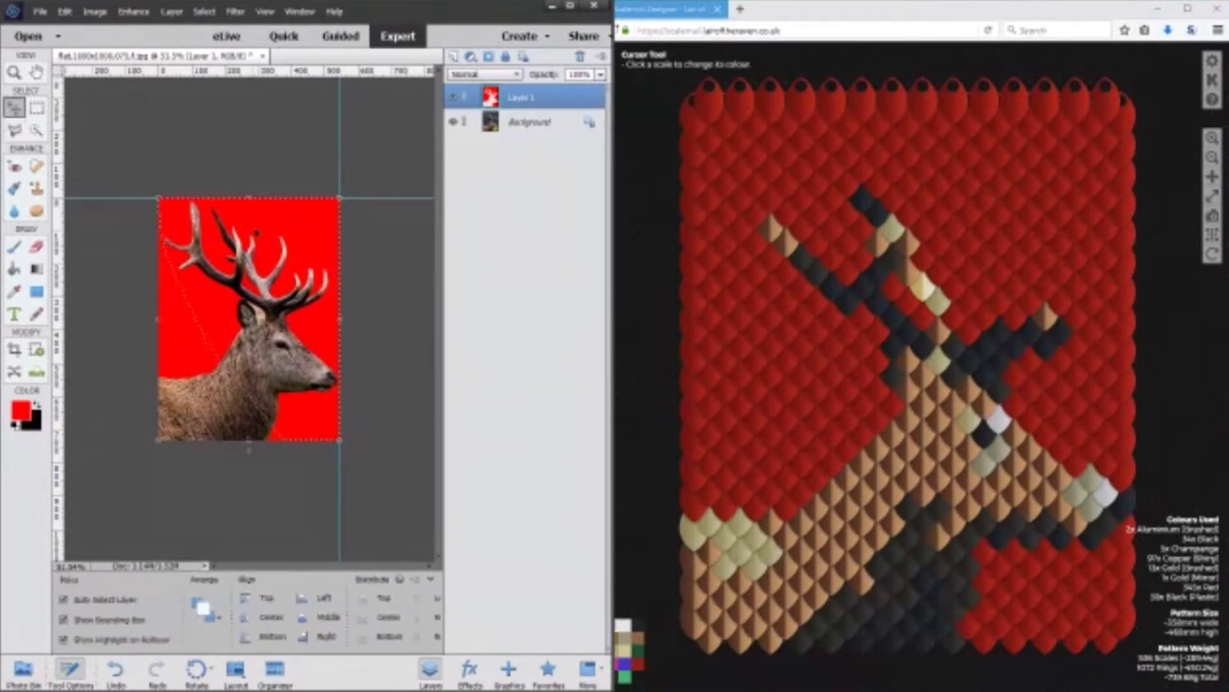
click(423, 359)
key(ctrl+1)
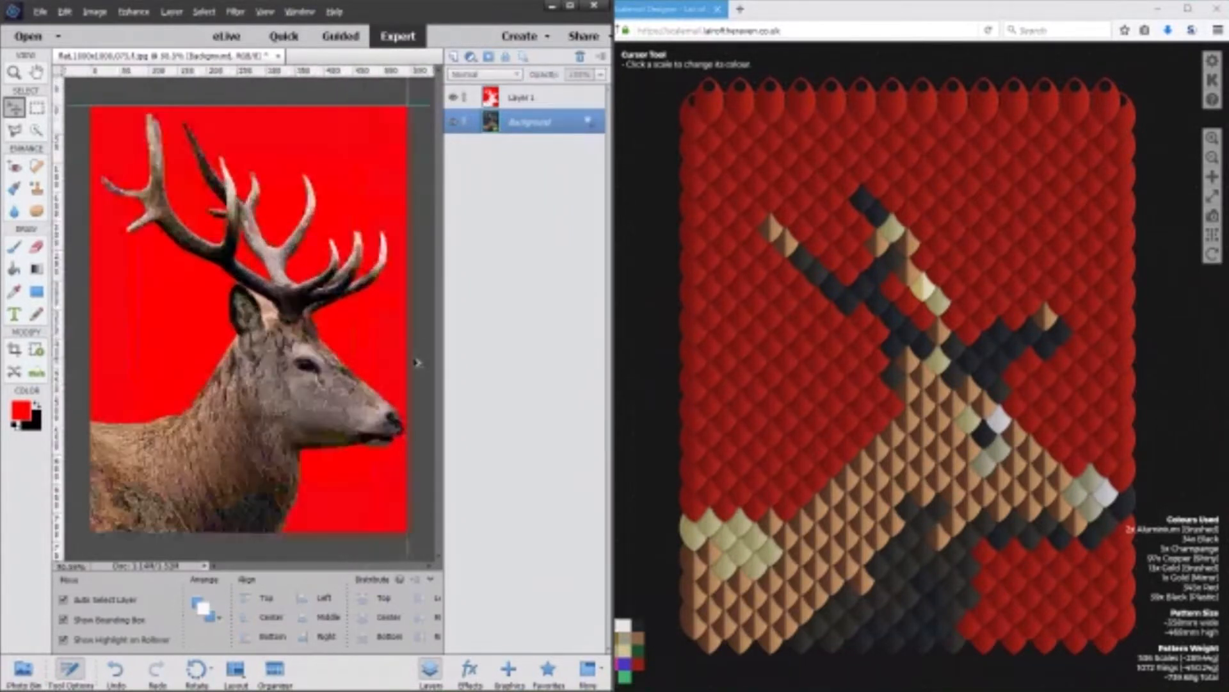
key(alt)
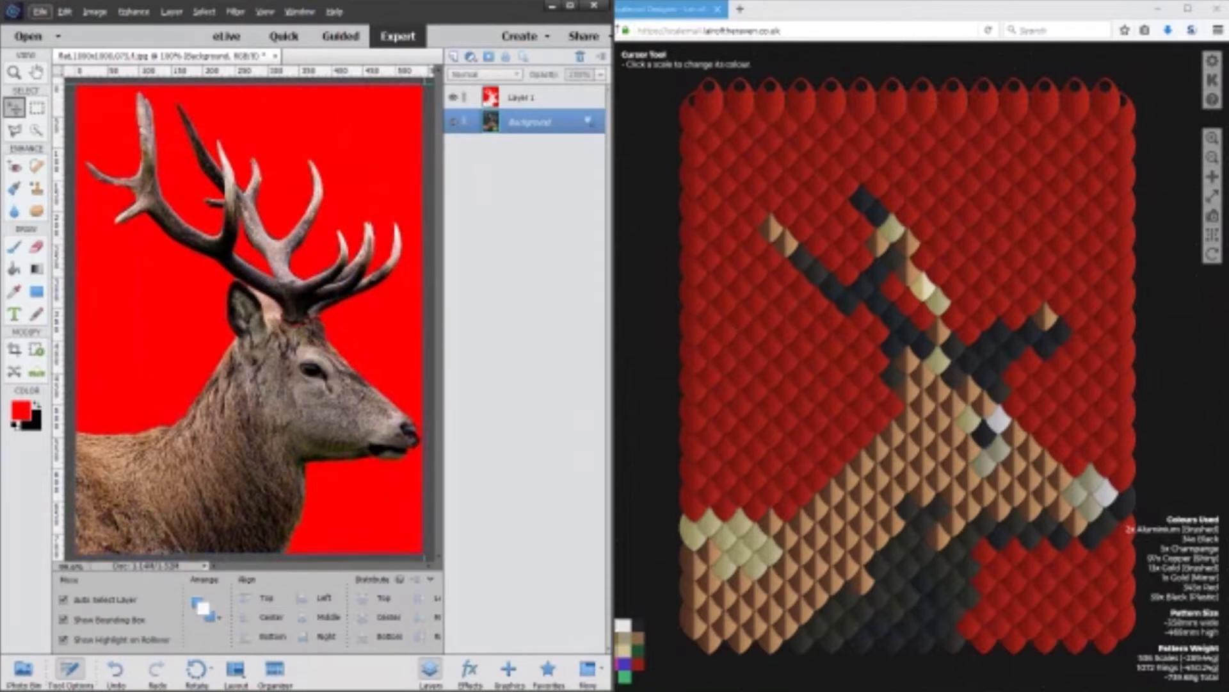
Switch to Scalemail Designer and examine the pattern built from the cropped stag image.
click(654, 351)
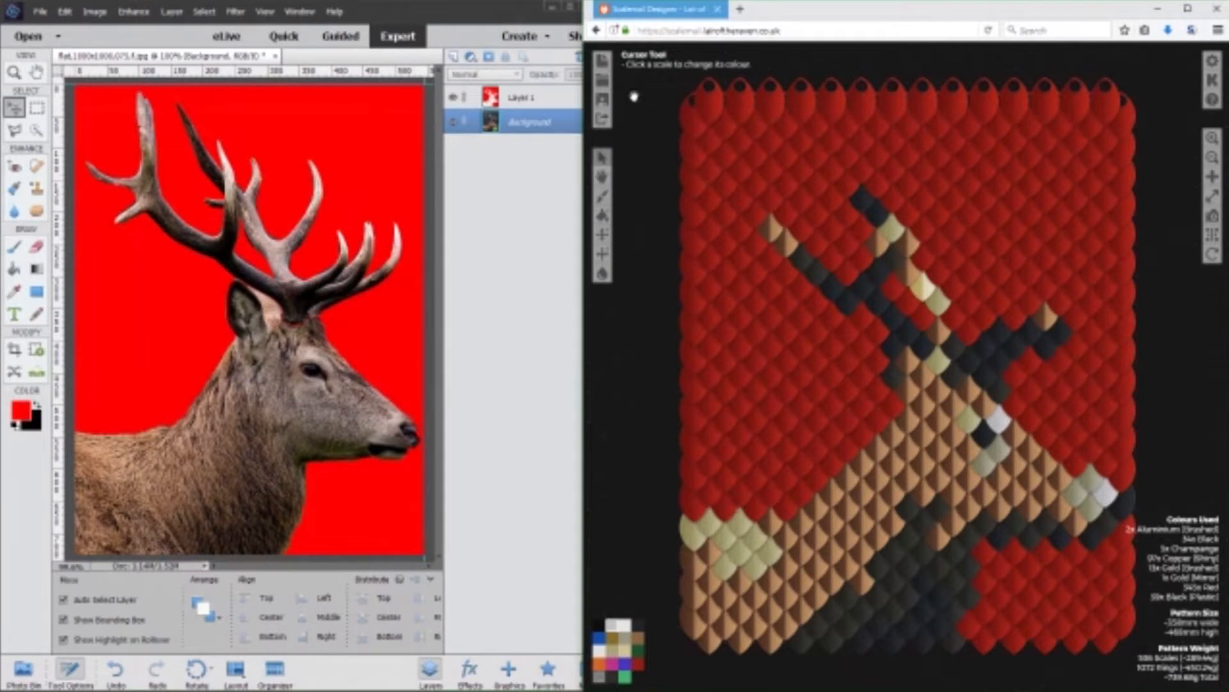
drag(669, 281, 648, 269)
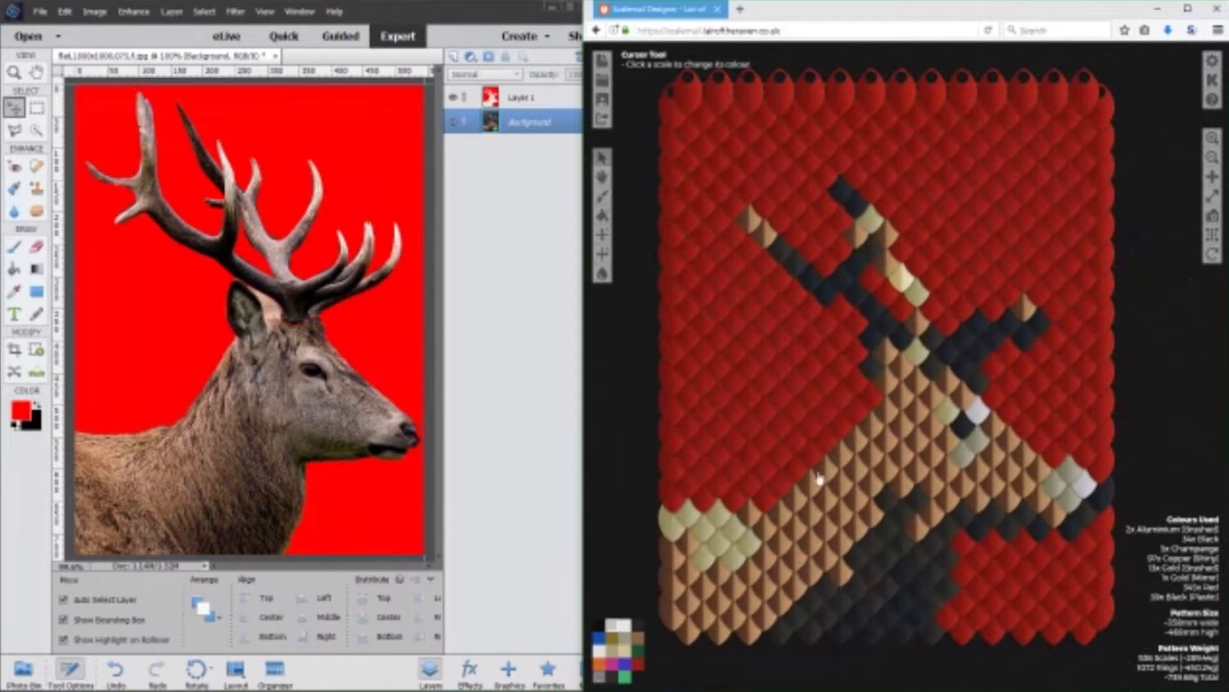
drag(1156, 366, 1137, 314)
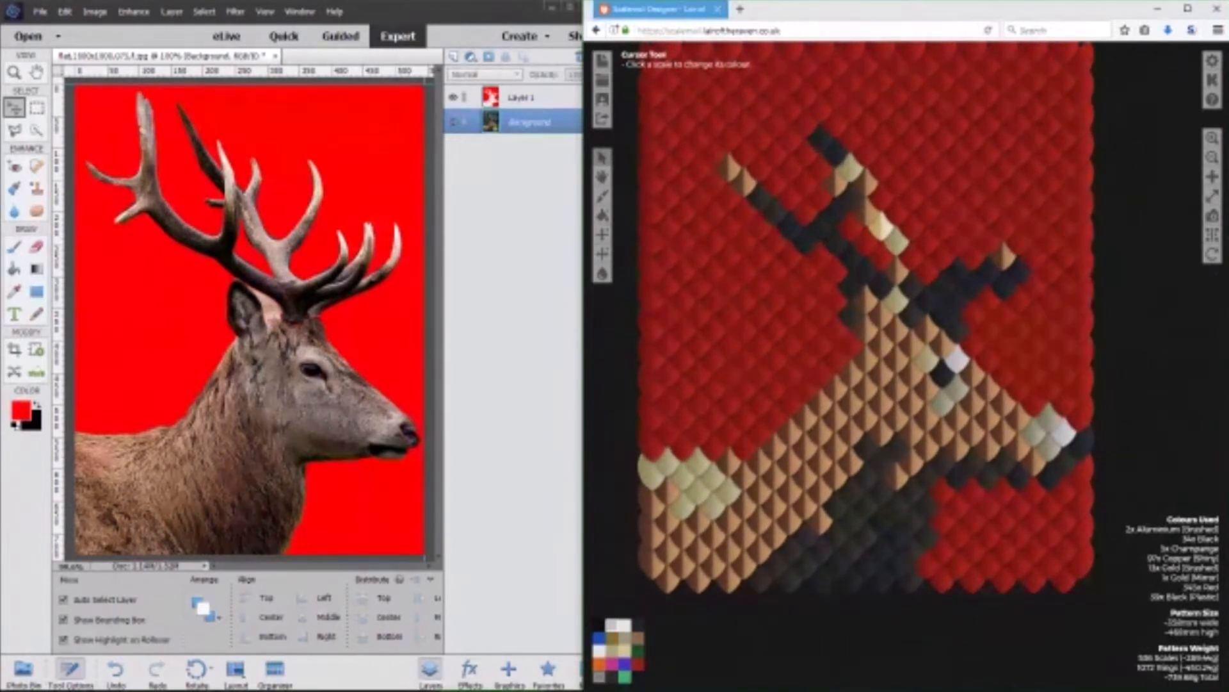
Switch to the browser showing the stag photo and run an image search for "heraldic stag" in a new tab.
click(424, 666)
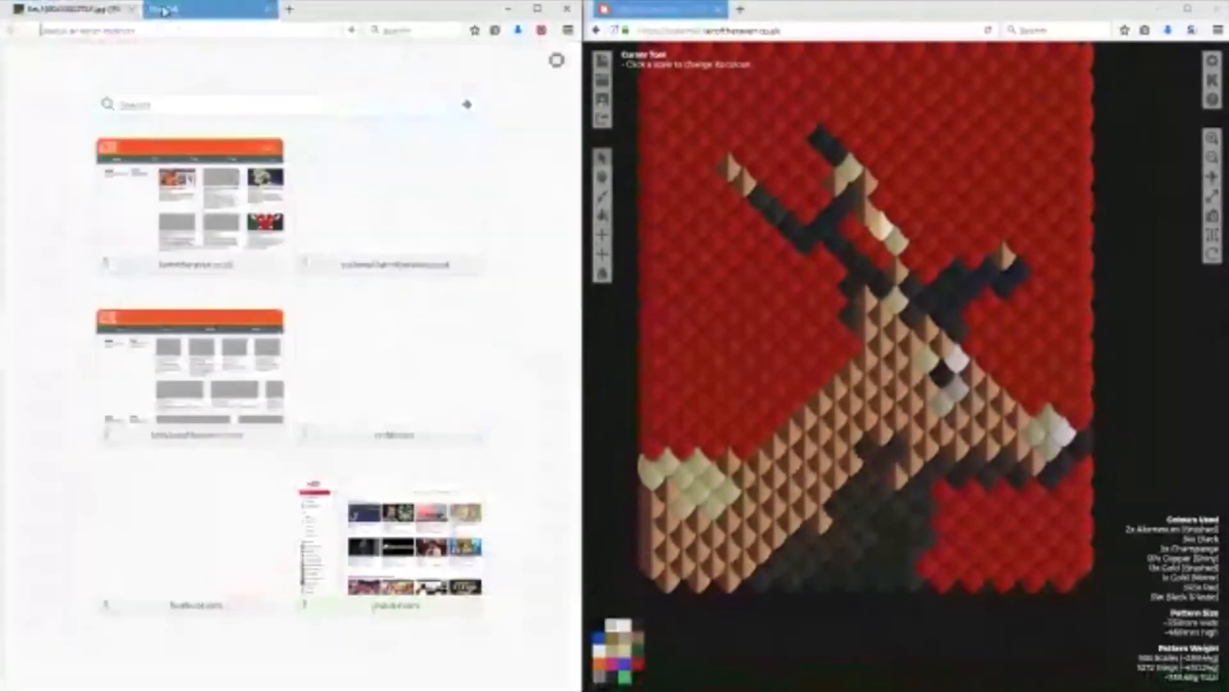
click(154, 9)
text(images.google.com/)
key(Return)
text(heraldic stag)
key(Return)
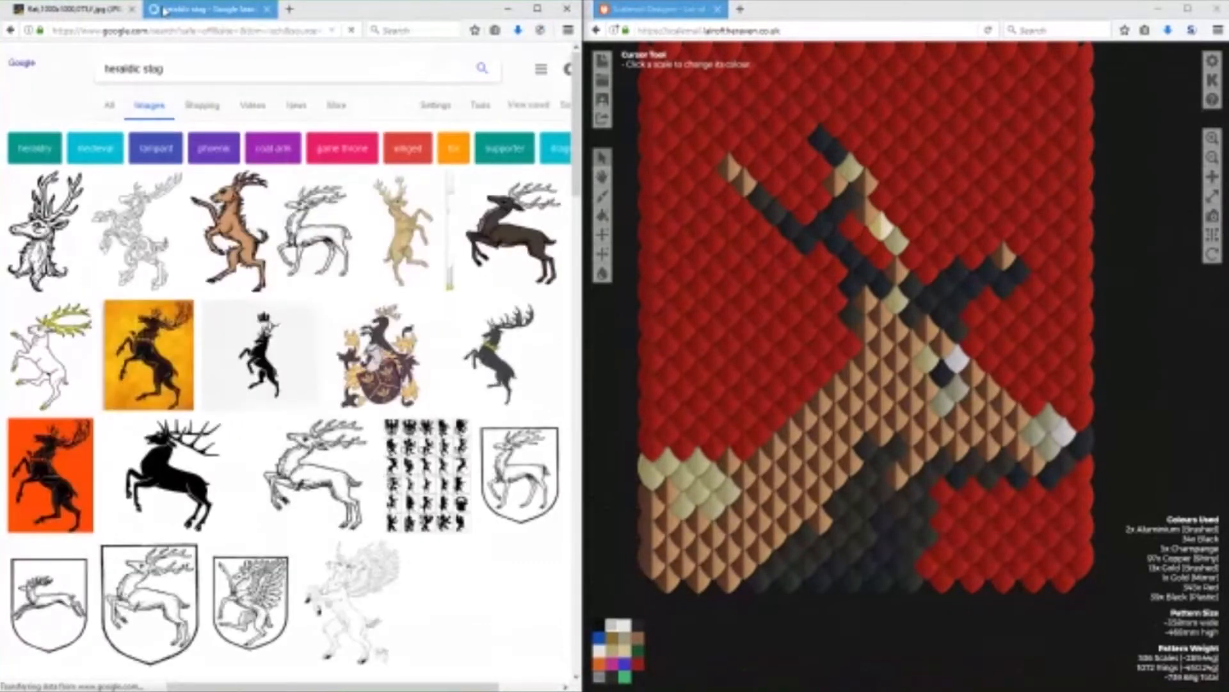
Look through the heraldic stag images for simple, flat stag designs suited to a scalemail pattern.
scroll(173, 211, down, 5)
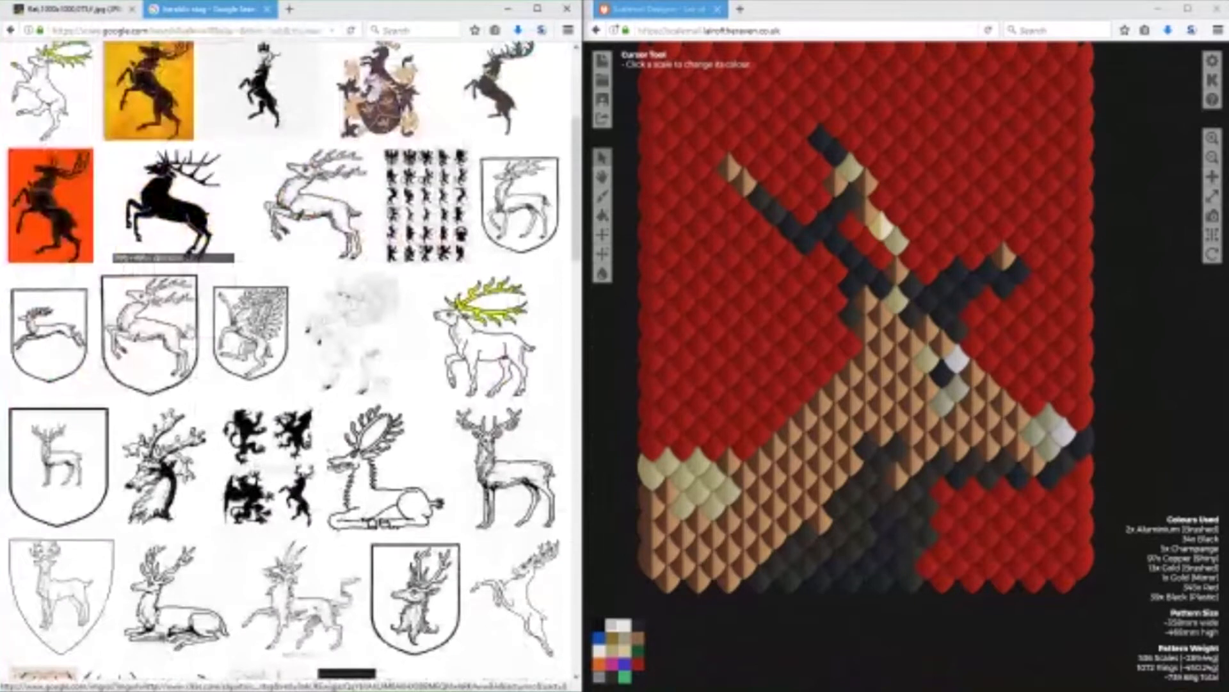
scroll(173, 211, down, 10)
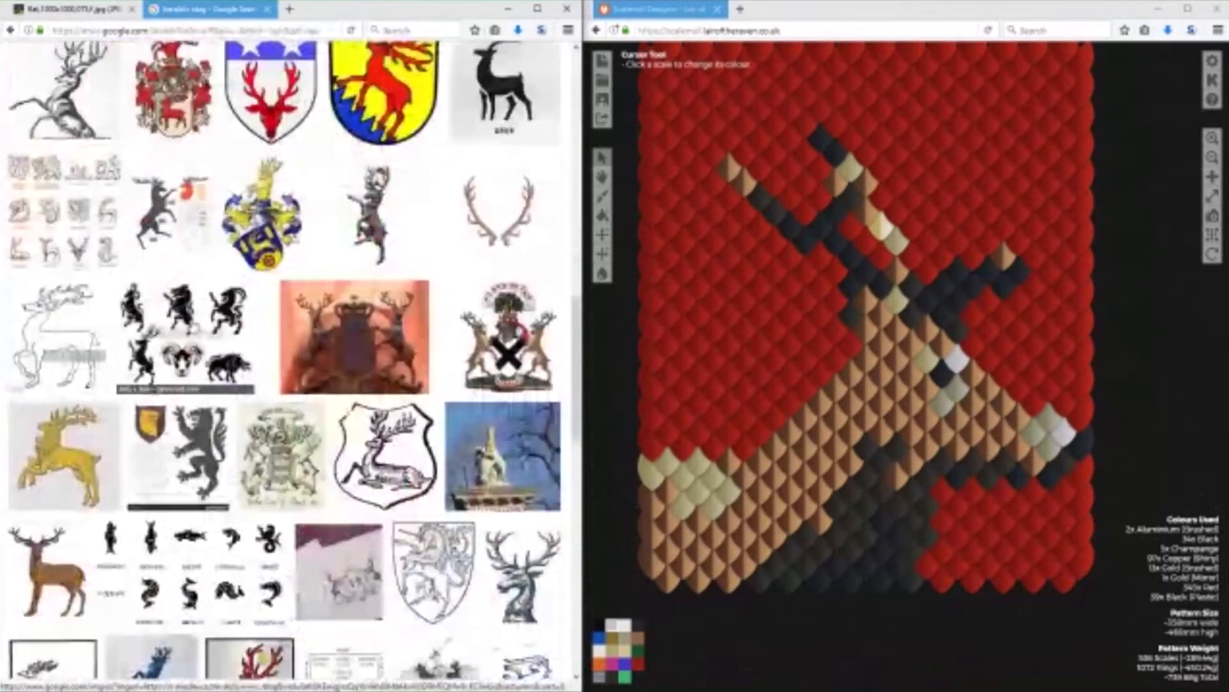
scroll(194, 327, down, 5)
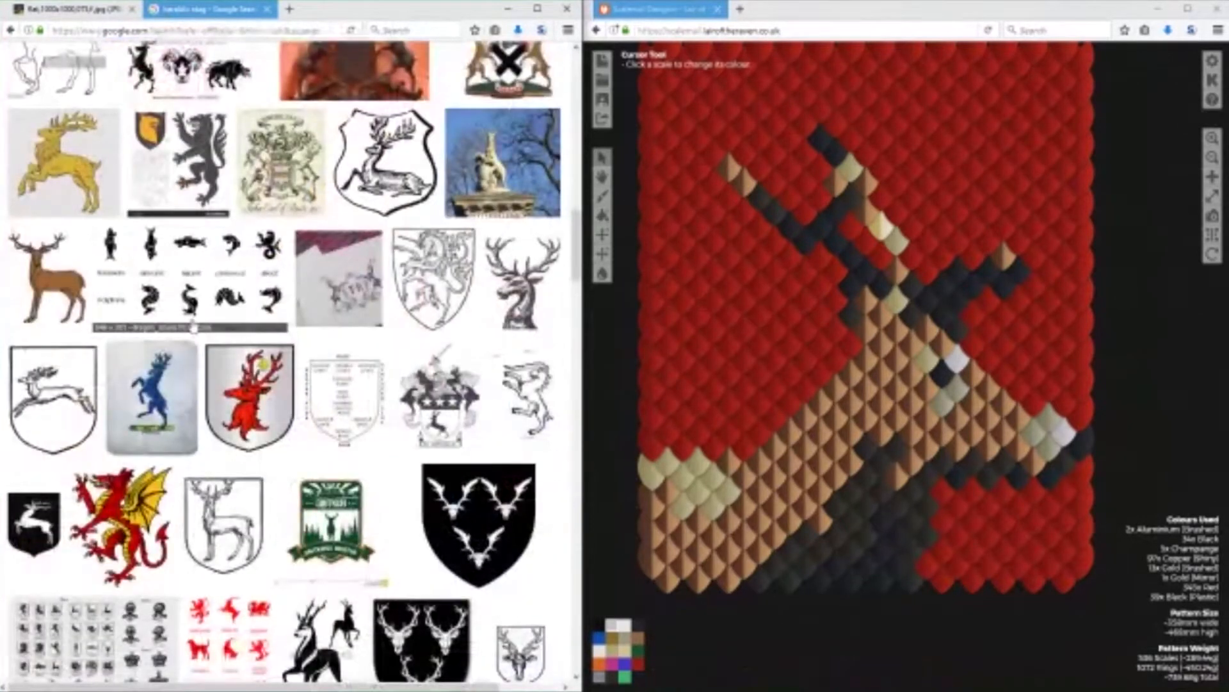
scroll(194, 327, down, 8)
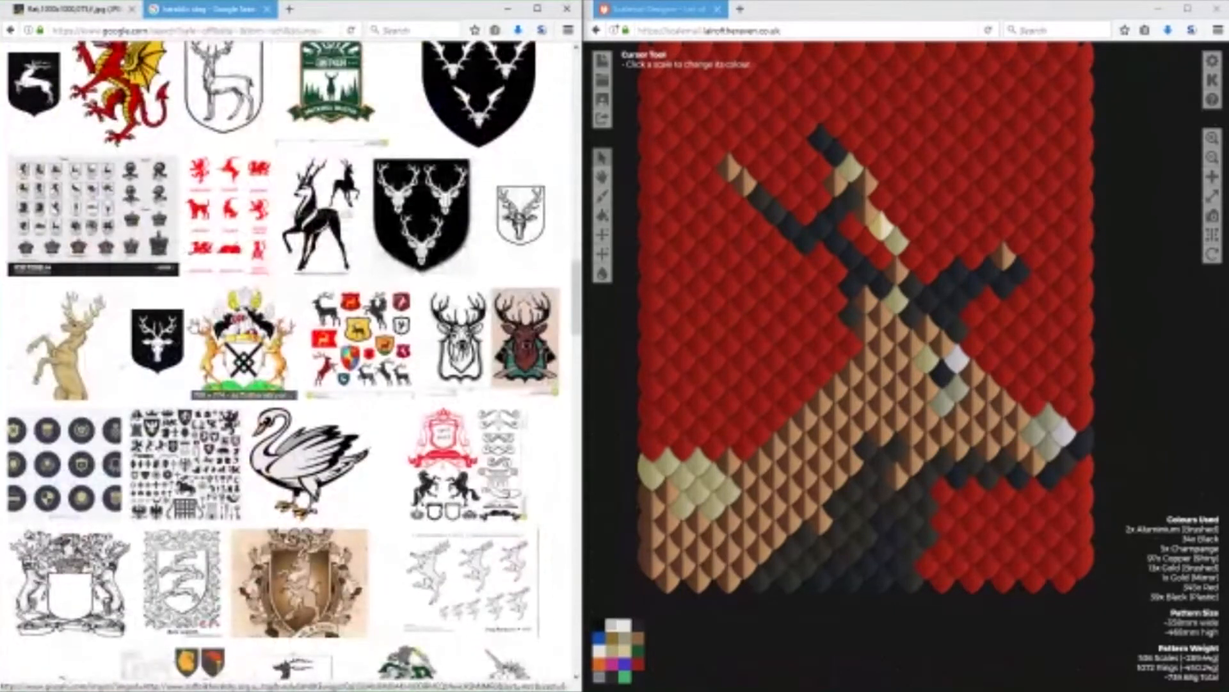
scroll(193, 327, down, 6)
scroll(283, 361, down, 12)
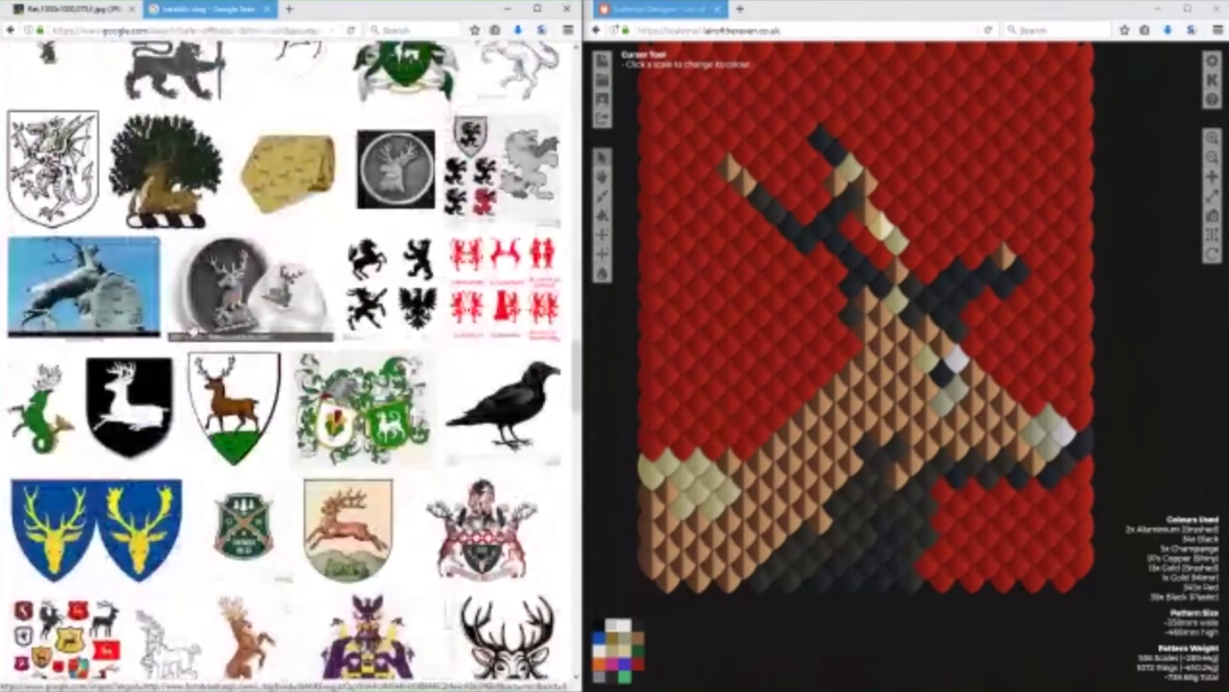
scroll(284, 362, down, 2)
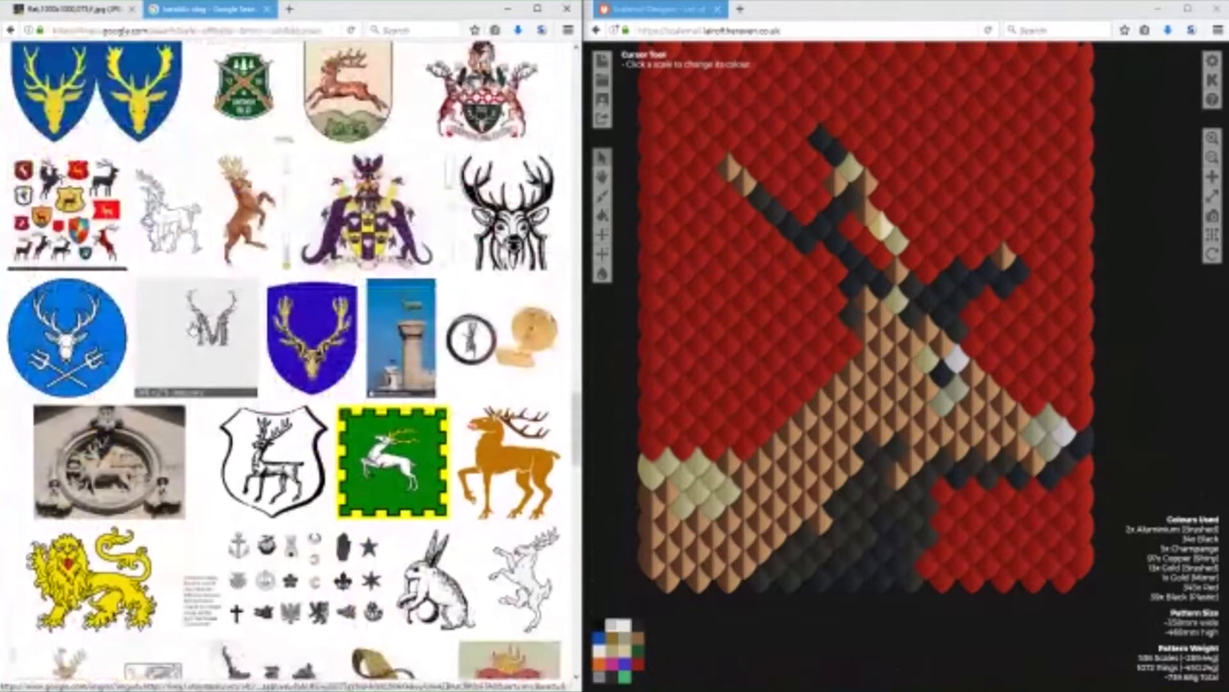
scroll(285, 362, up, 7)
scroll(284, 361, up, 15)
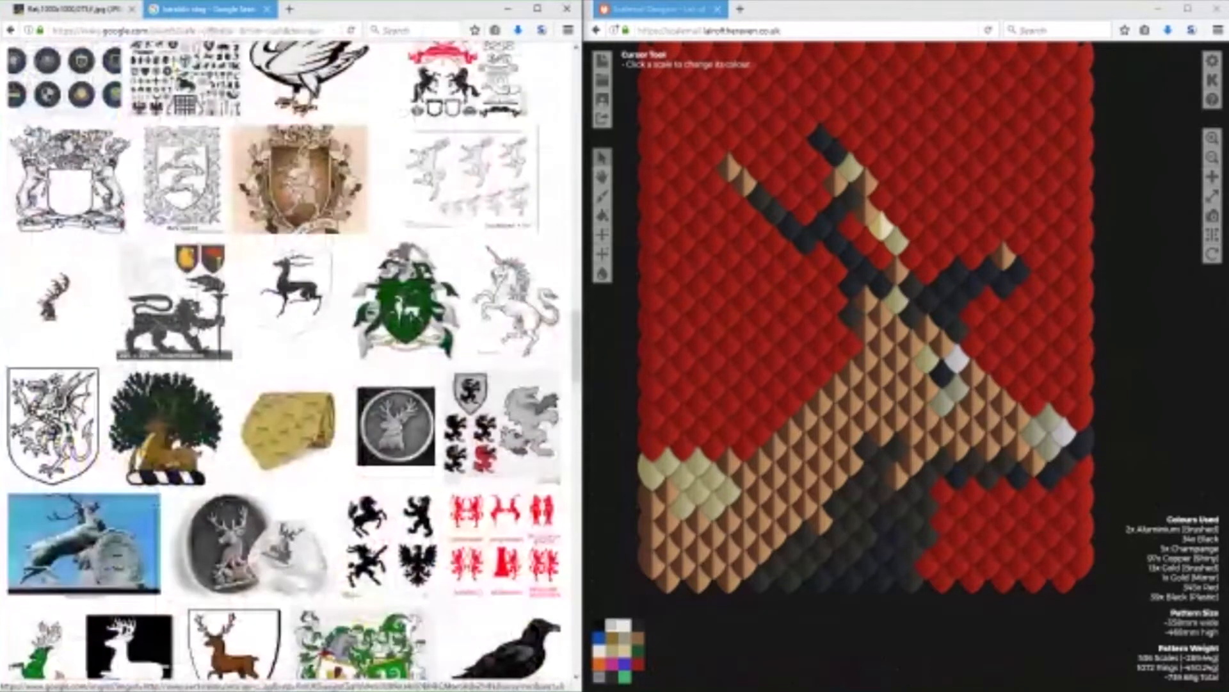
scroll(284, 362, up, 15)
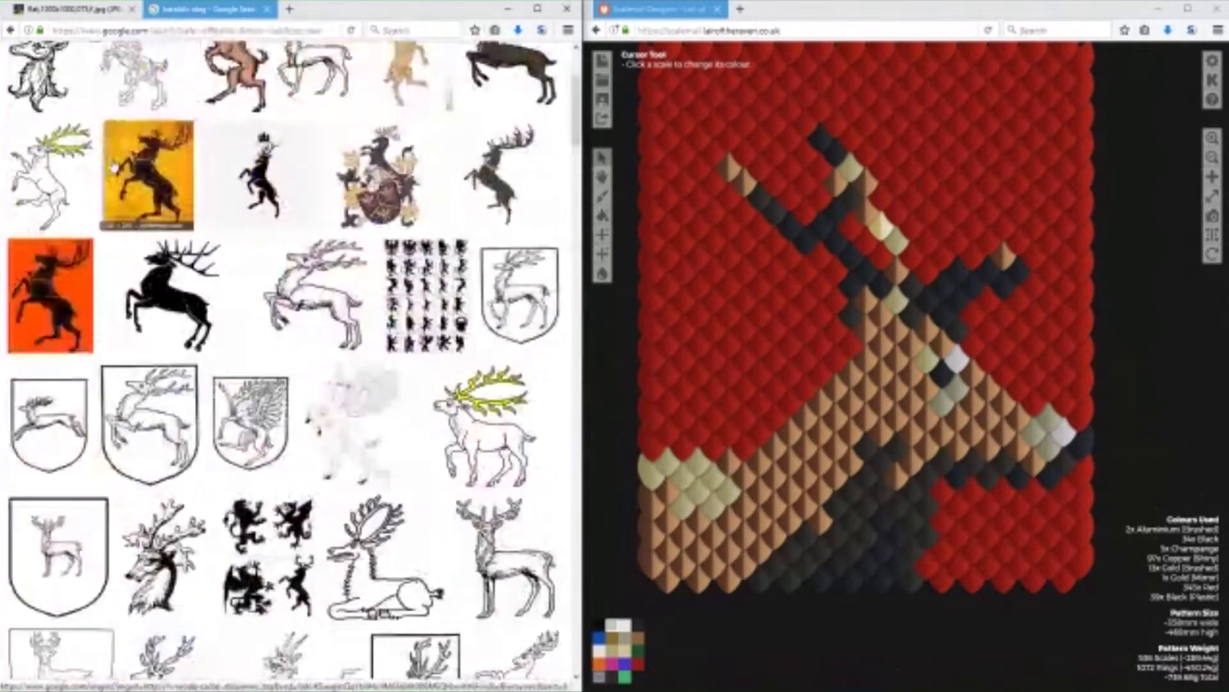
Search for images of "heraldic shield shapes" and look through the shield outlines.
double_click(148, 69)
text(shield shapes)
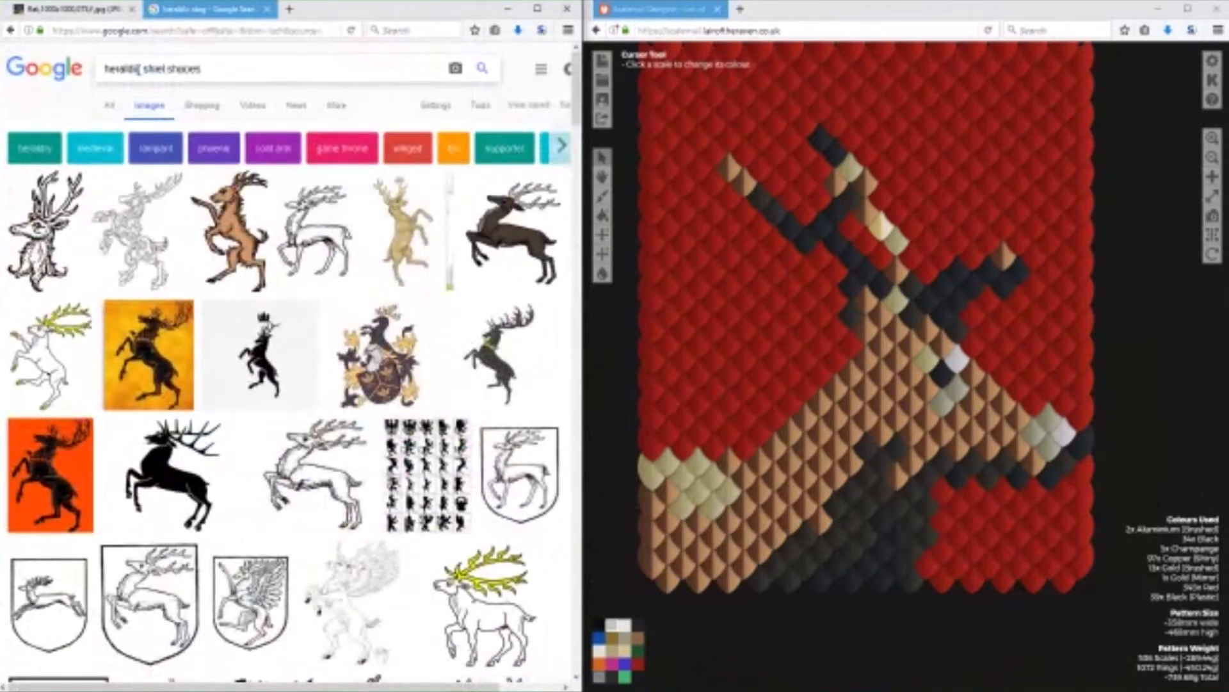
key(Return)
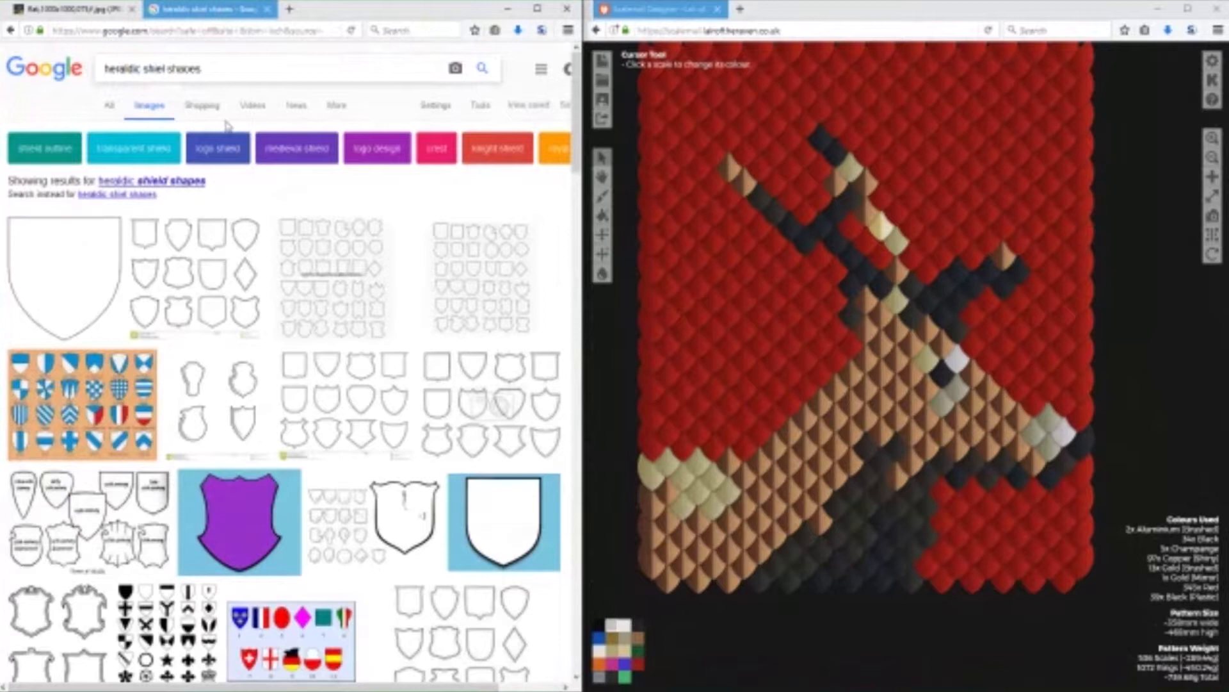
scroll(280, 194, down, 1)
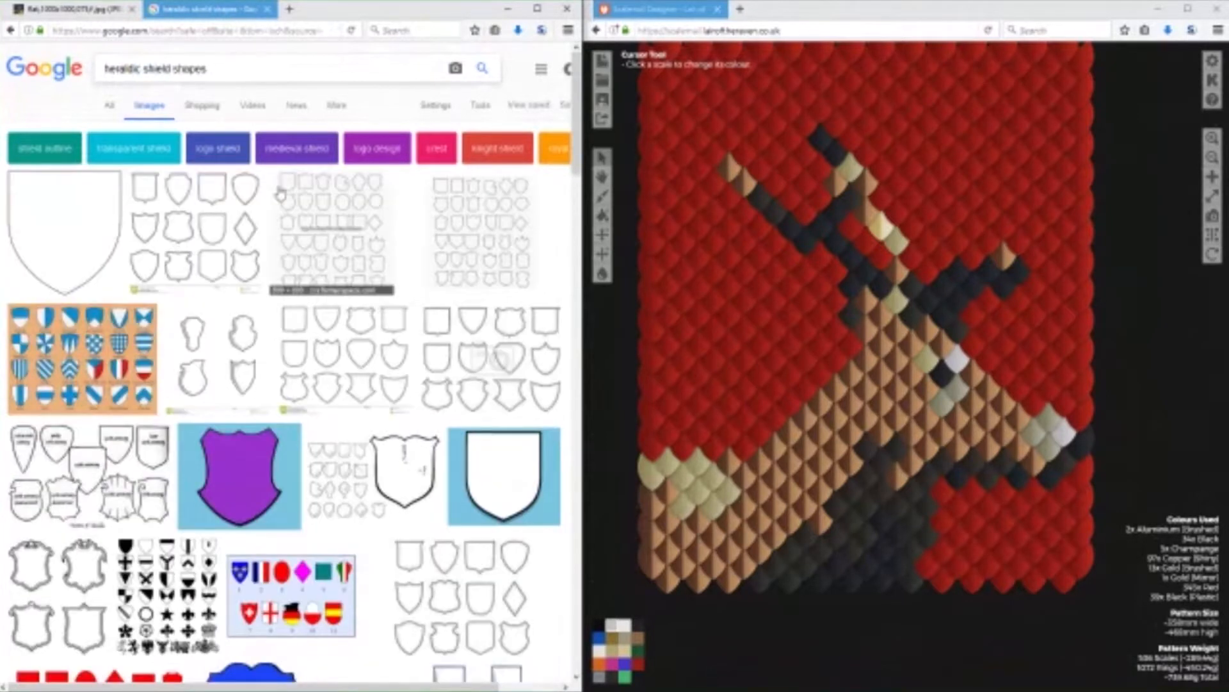
scroll(329, 199, down, 2)
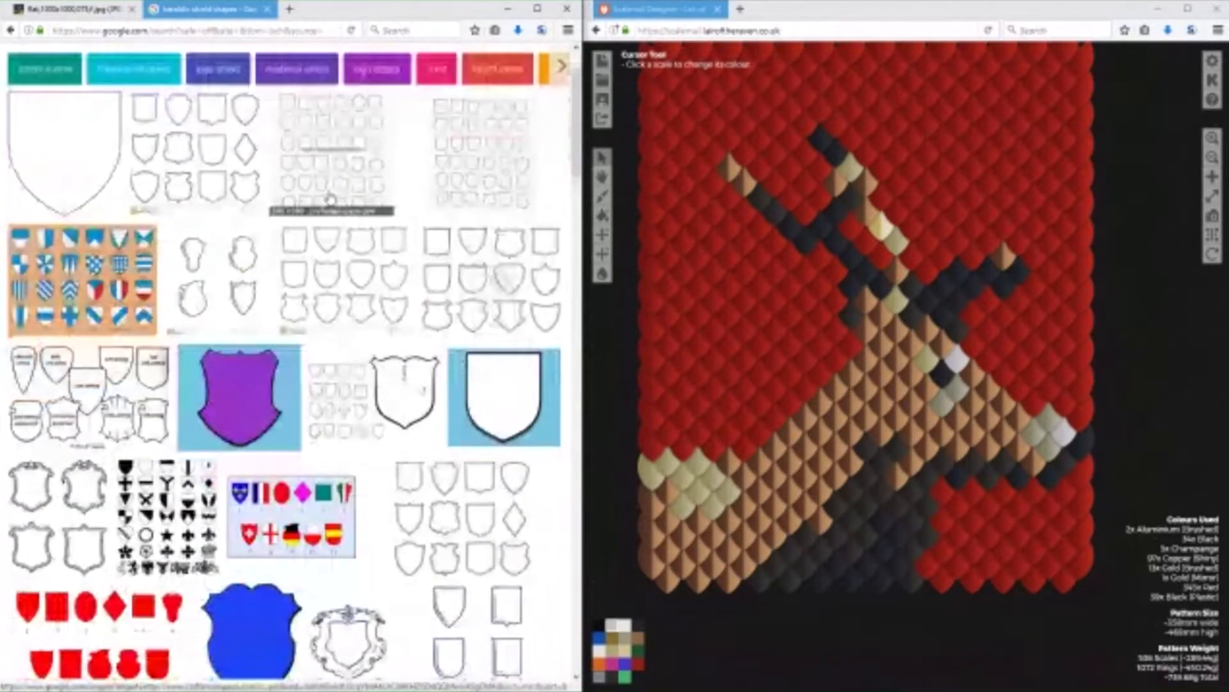
scroll(329, 199, down, 12)
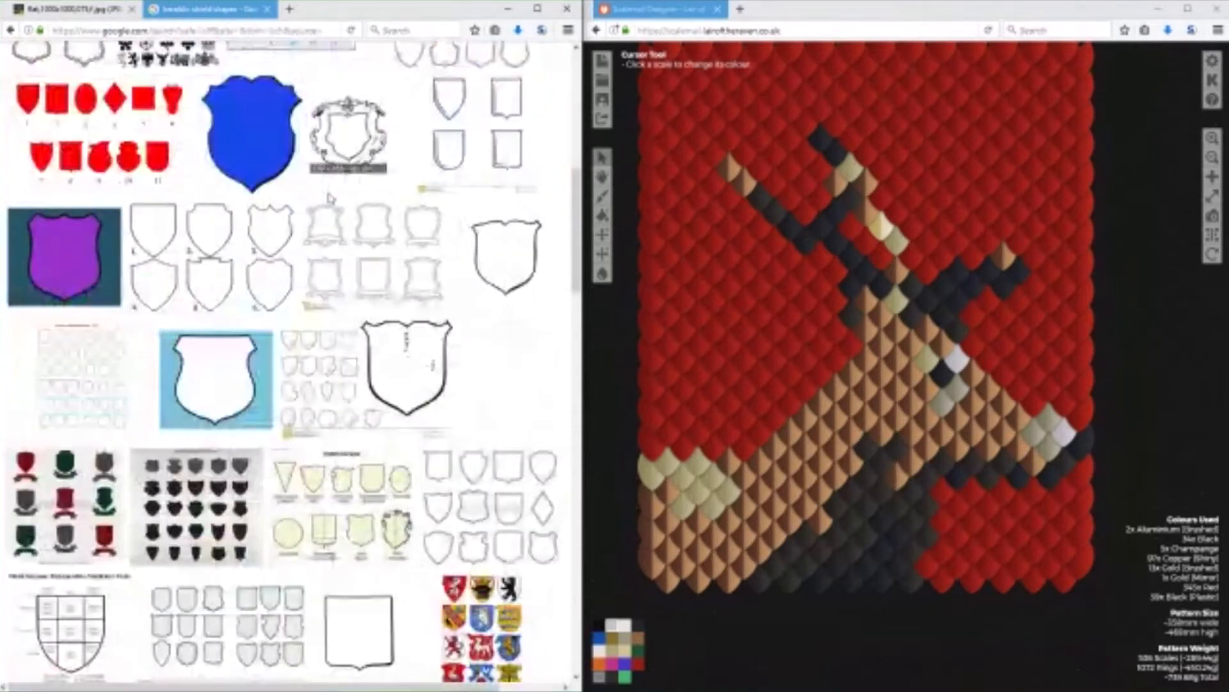
scroll(329, 198, down, 9)
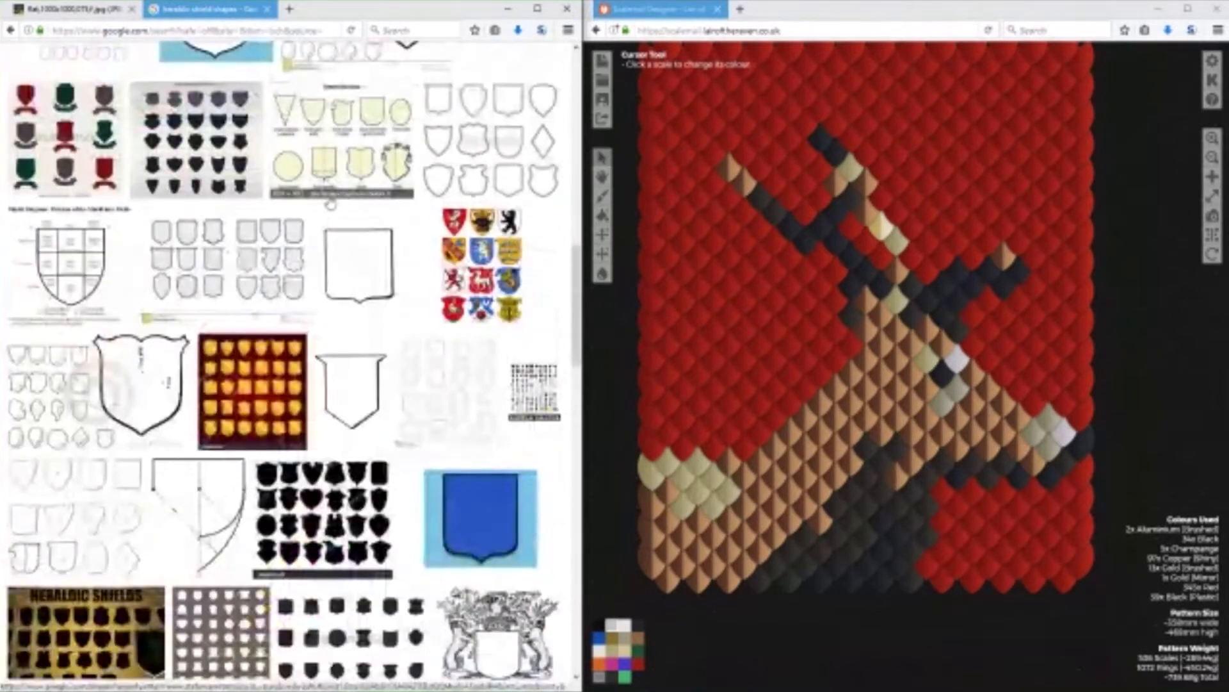
scroll(331, 204, down, 13)
scroll(329, 199, up, 20)
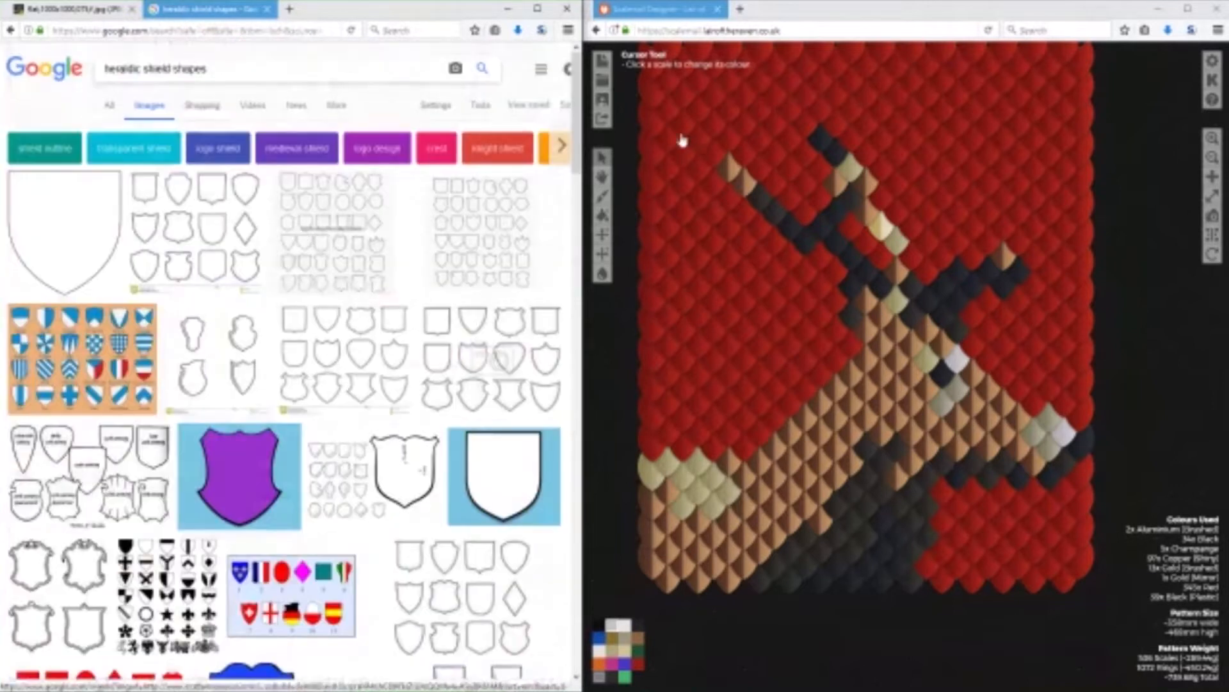
Search the Scalemail Designer gallery for patterns titled "template", look through the banner templates, and close the gallery.
click(603, 99)
text(Template)
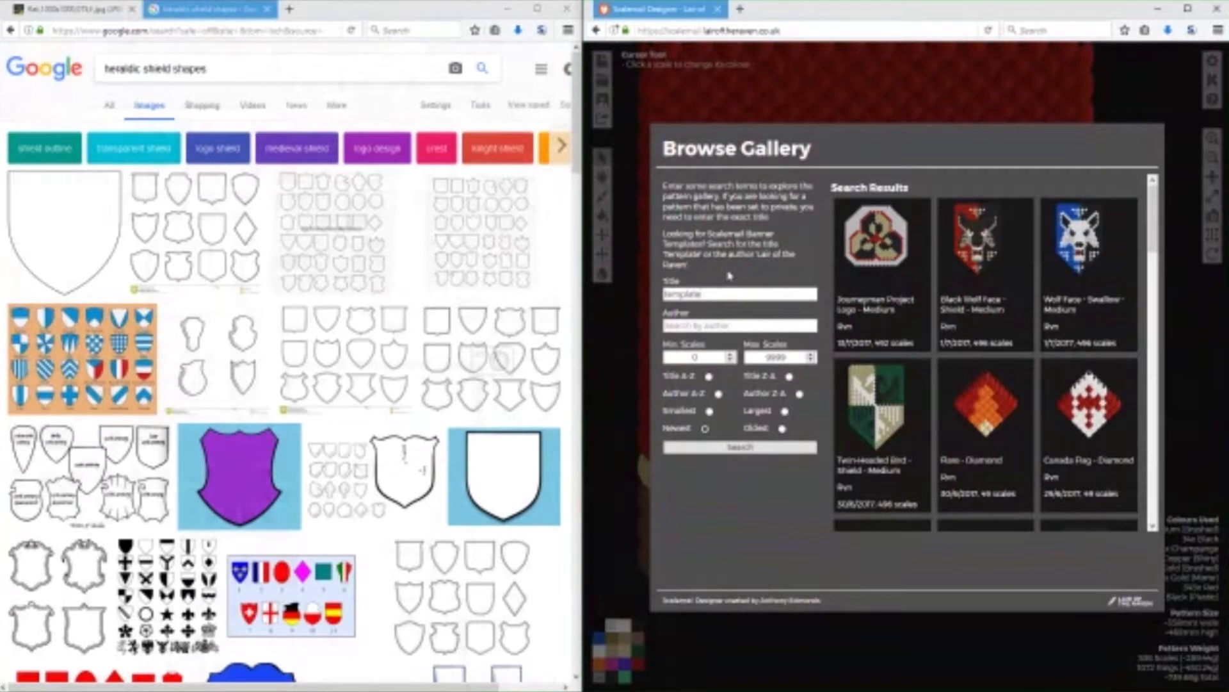
click(741, 446)
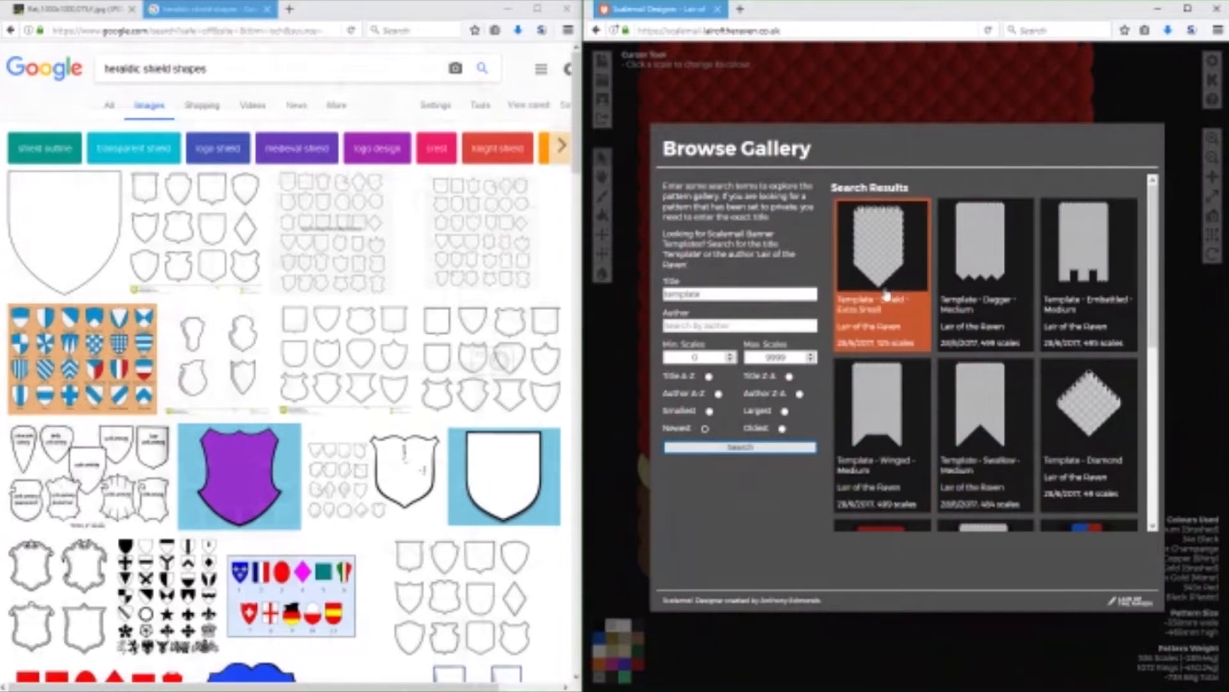
scroll(979, 441, down, 4)
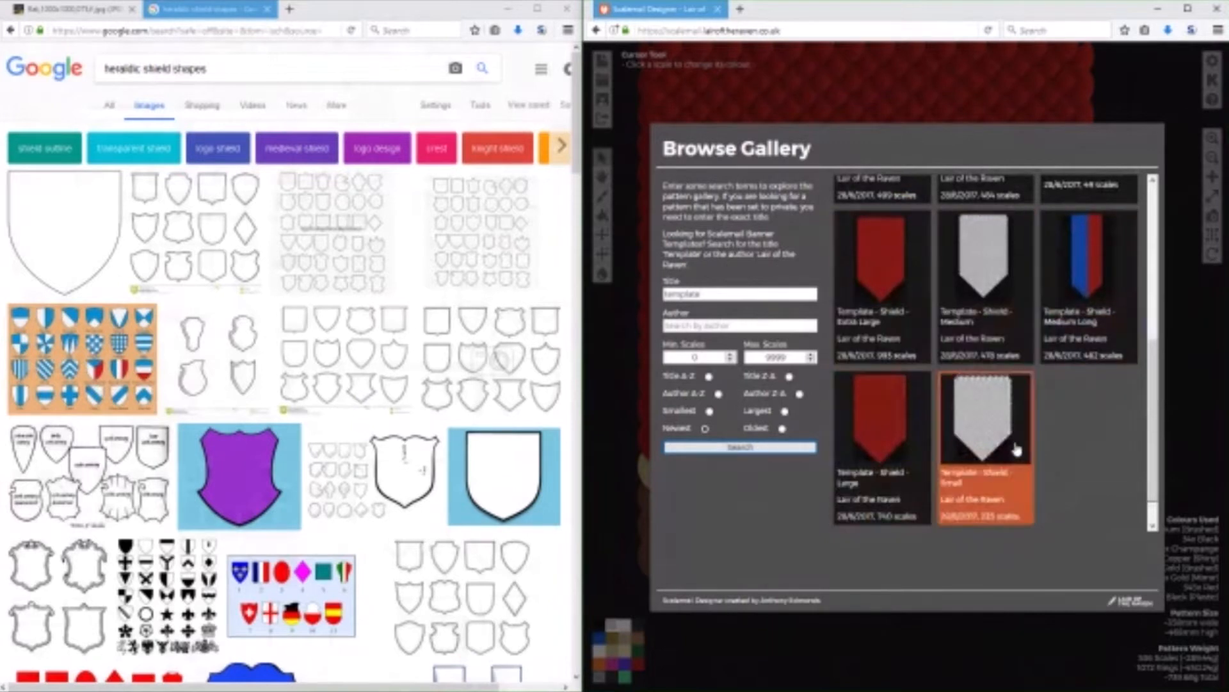
scroll(1011, 448, up, 4)
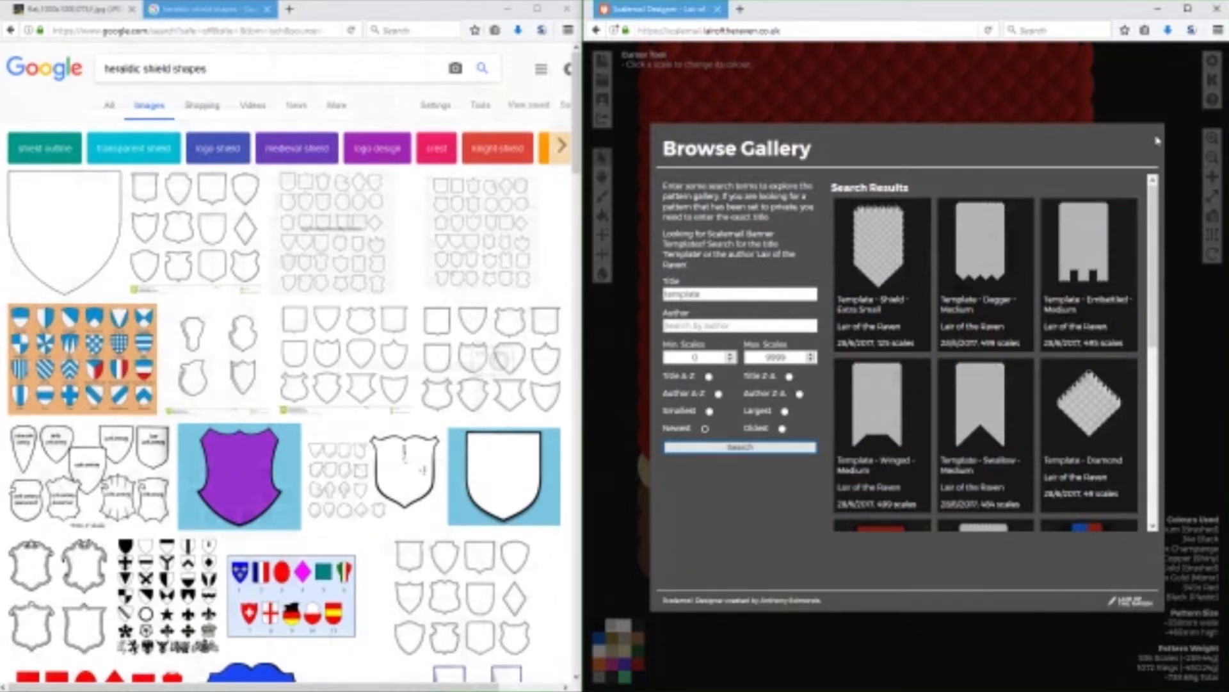
click(1155, 102)
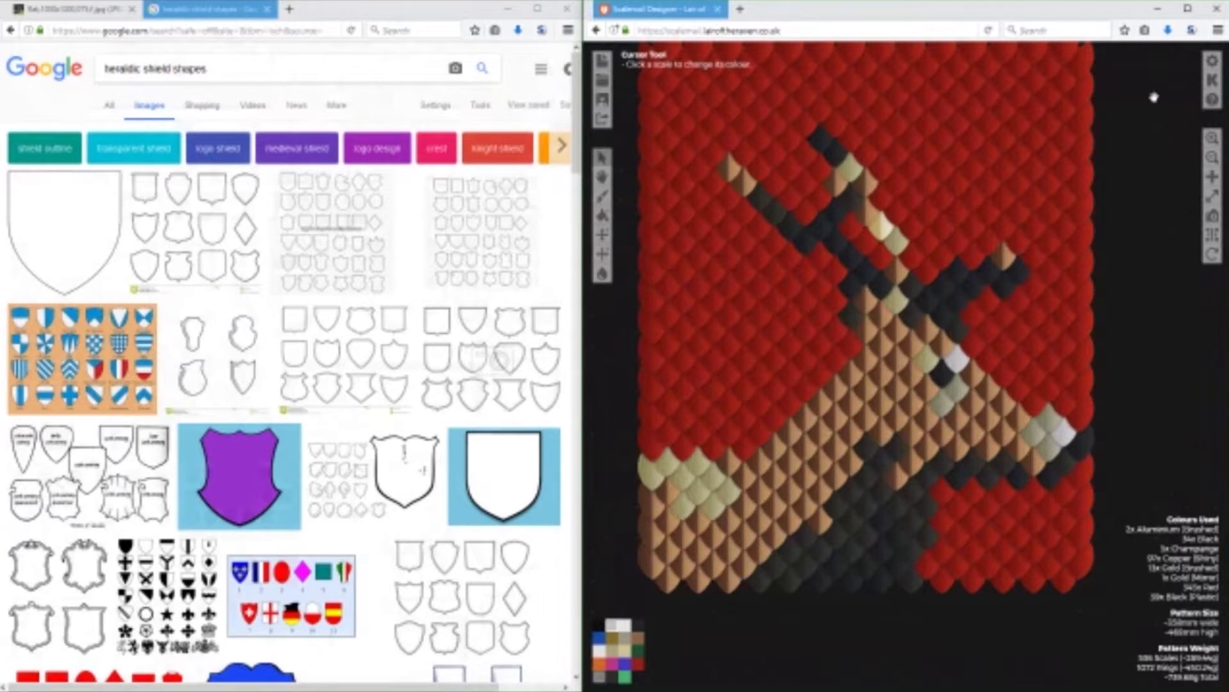
Build a new Scalemail Designer pattern from the cropped stag image with a width of 13.
click(602, 61)
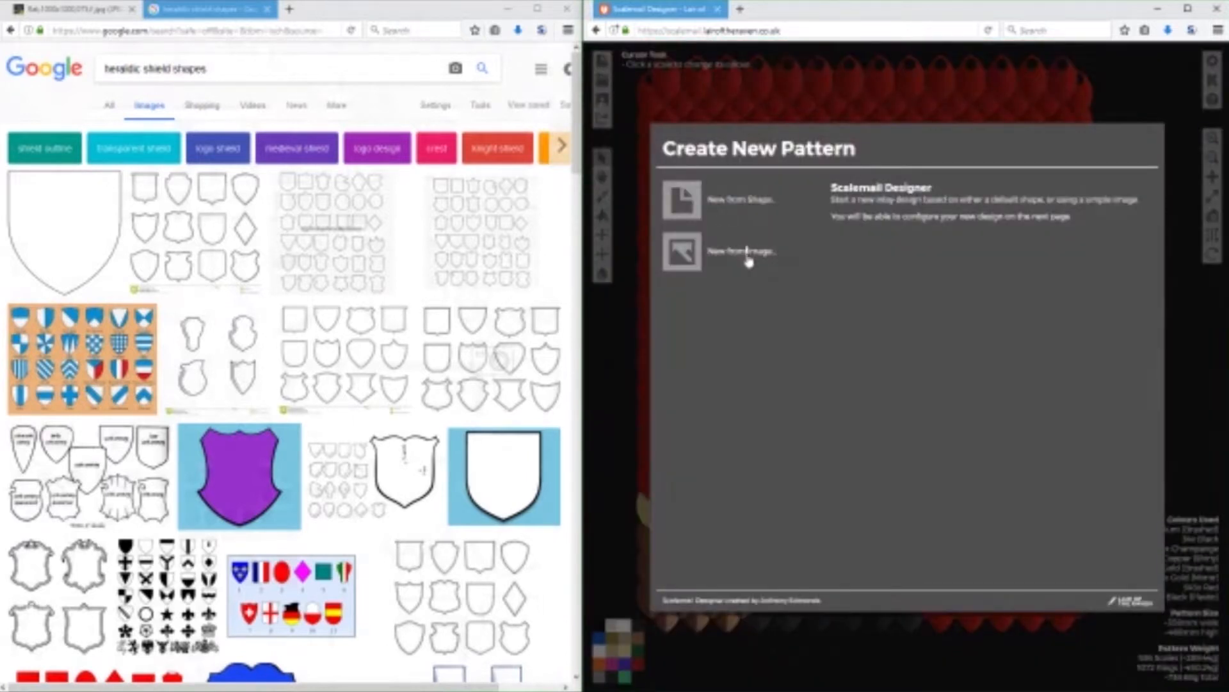
click(746, 253)
click(680, 210)
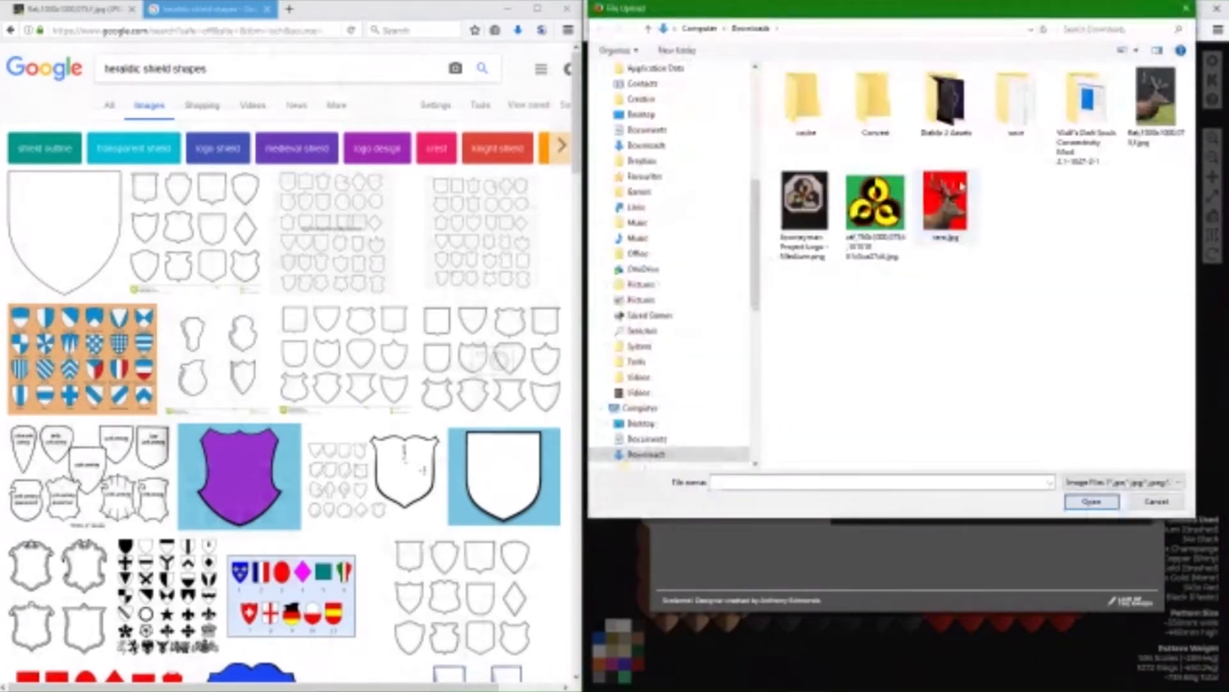
double_click(962, 186)
click(782, 324)
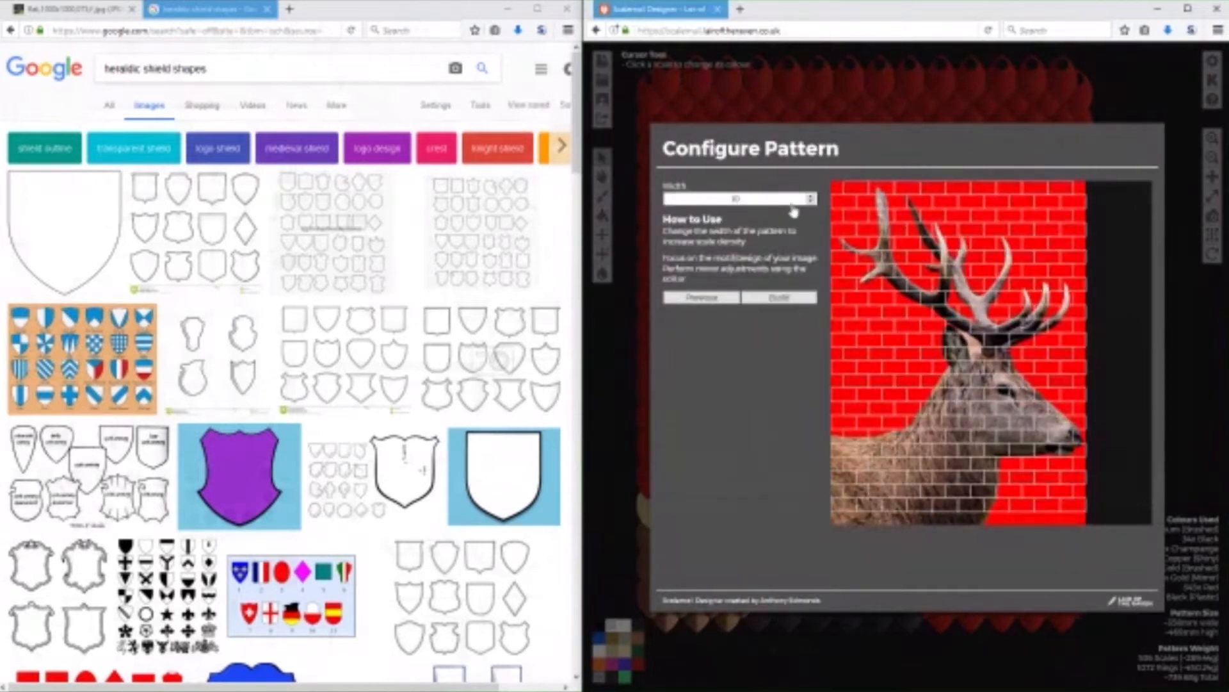
click(812, 200)
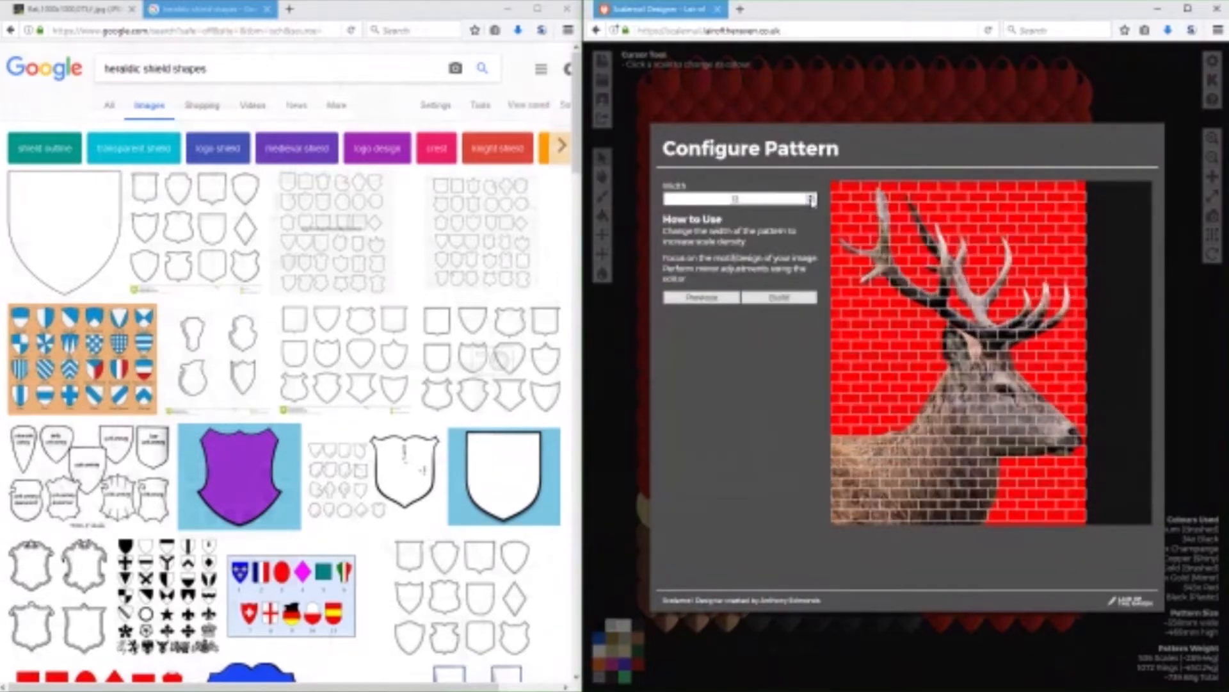
click(780, 298)
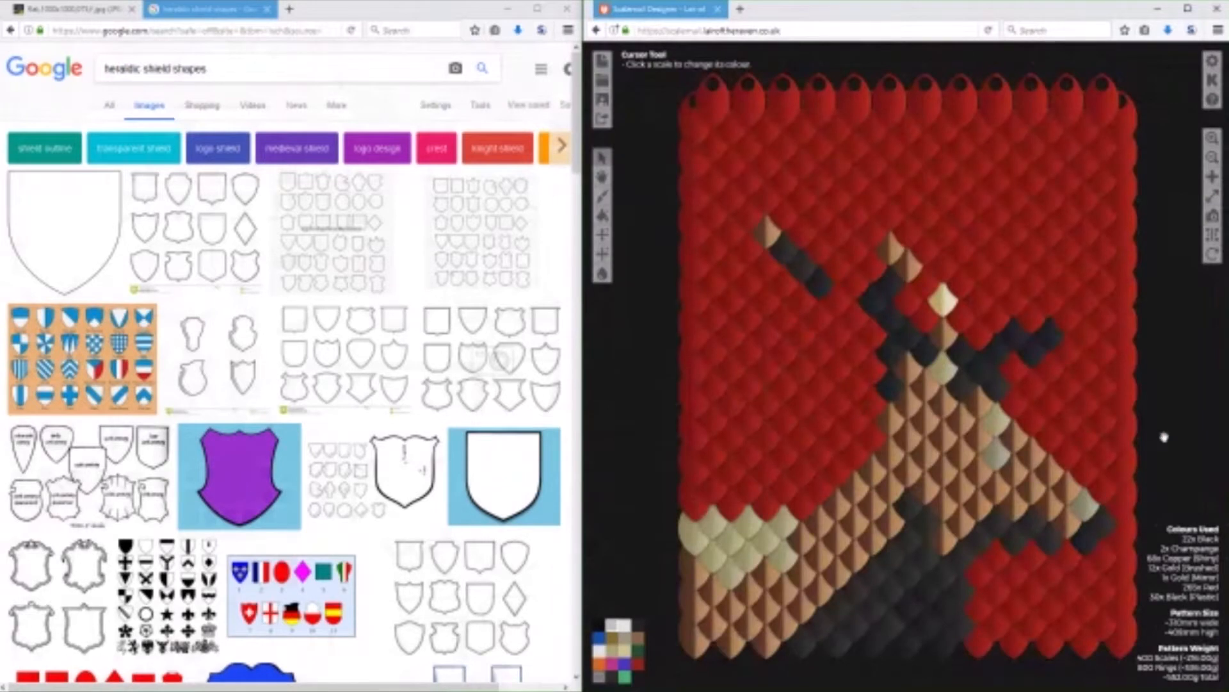
drag(1164, 437, 1127, 413)
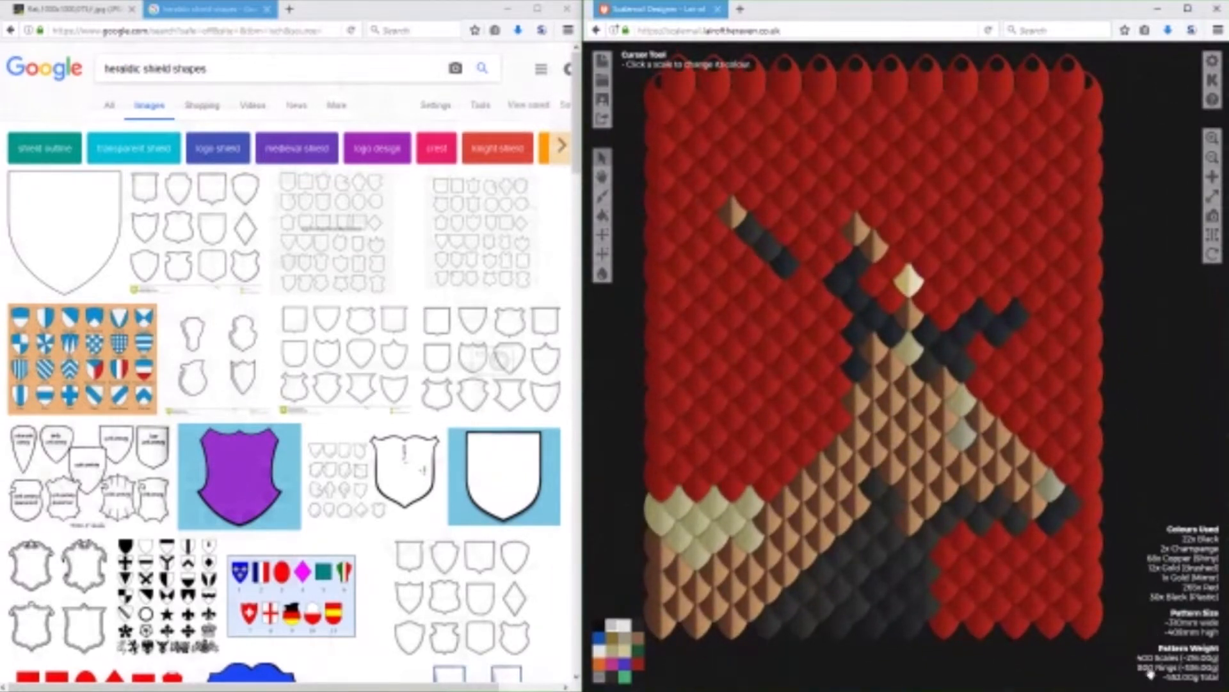
drag(624, 341, 638, 356)
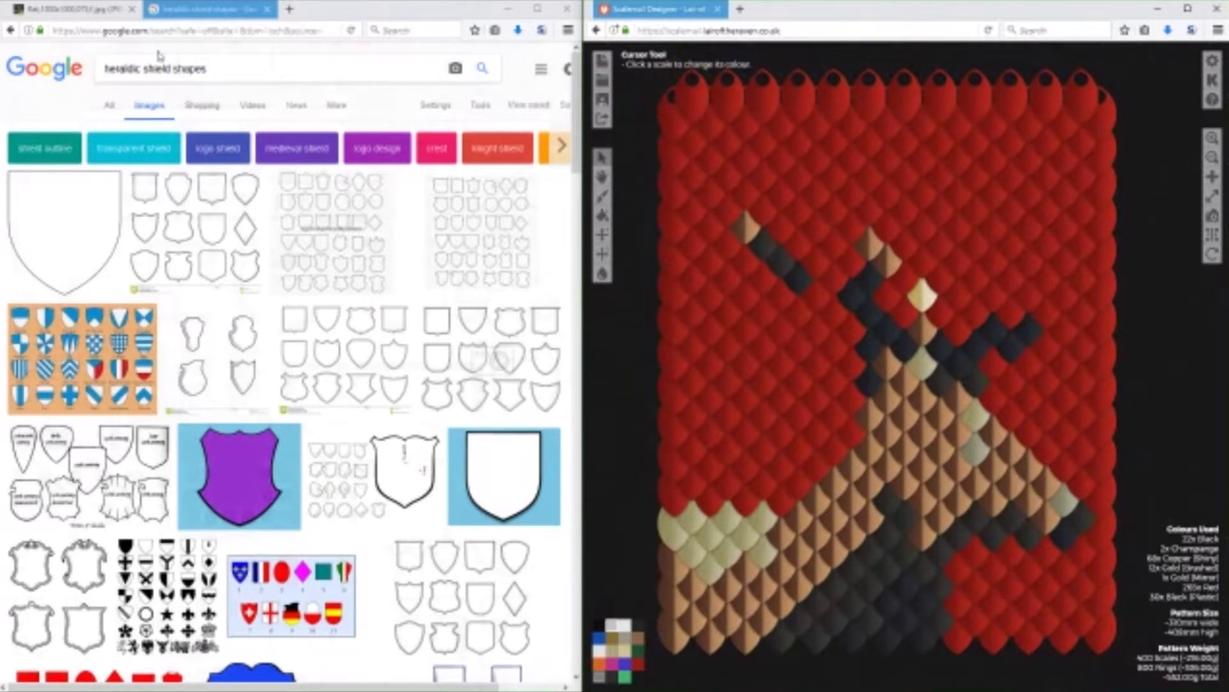
Close the shield image search and, with black chosen as the scale colour, widen the Scalemail Designer window beside the stag photo.
click(265, 11)
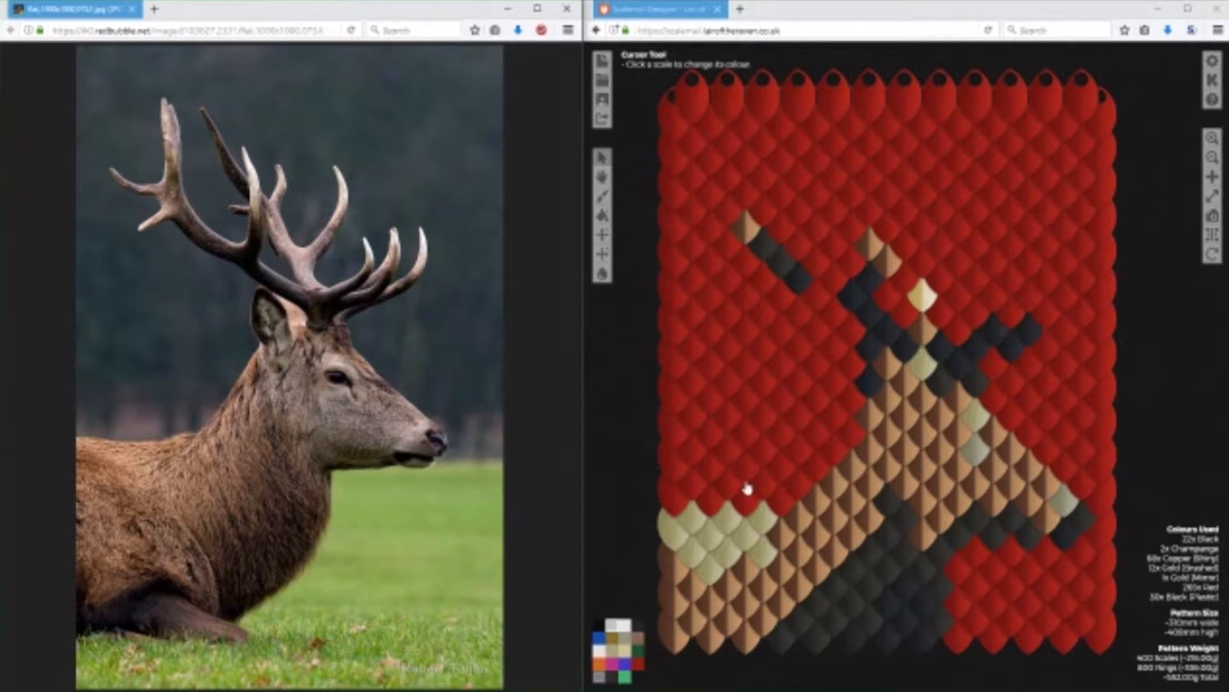
click(638, 624)
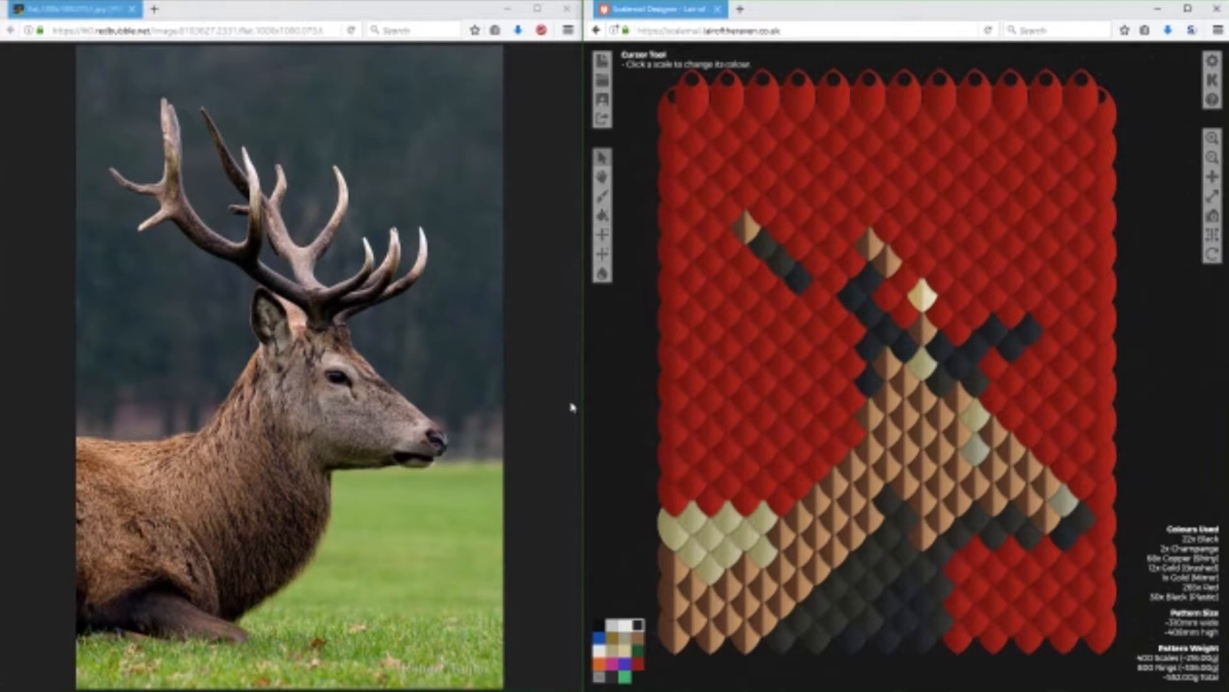
drag(585, 346, 504, 348)
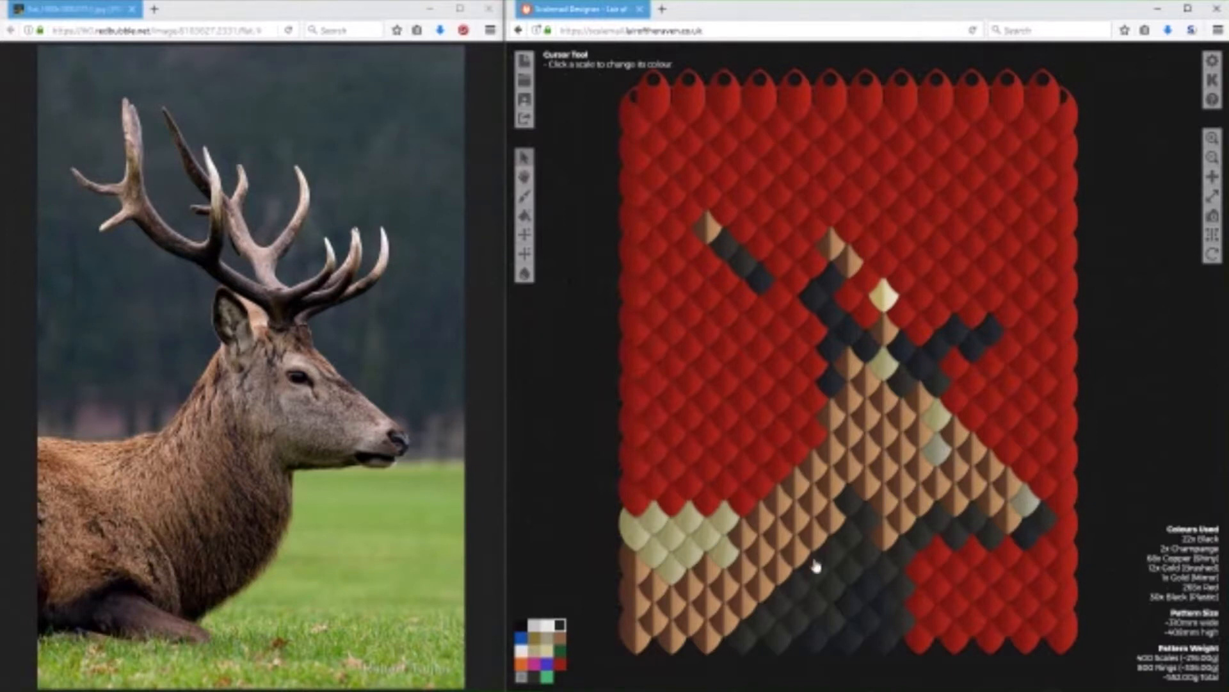
Recolour the Black (Plastic) scales on the stag's neck, throat and under the jaw to the black scale colour.
click(871, 616)
click(835, 620)
click(813, 605)
click(792, 629)
scroll(761, 631, down, 1)
click(758, 630)
click(865, 551)
click(880, 568)
click(896, 594)
click(892, 608)
click(838, 582)
click(836, 561)
click(859, 523)
click(862, 501)
click(855, 501)
click(894, 545)
click(915, 534)
click(938, 520)
click(903, 613)
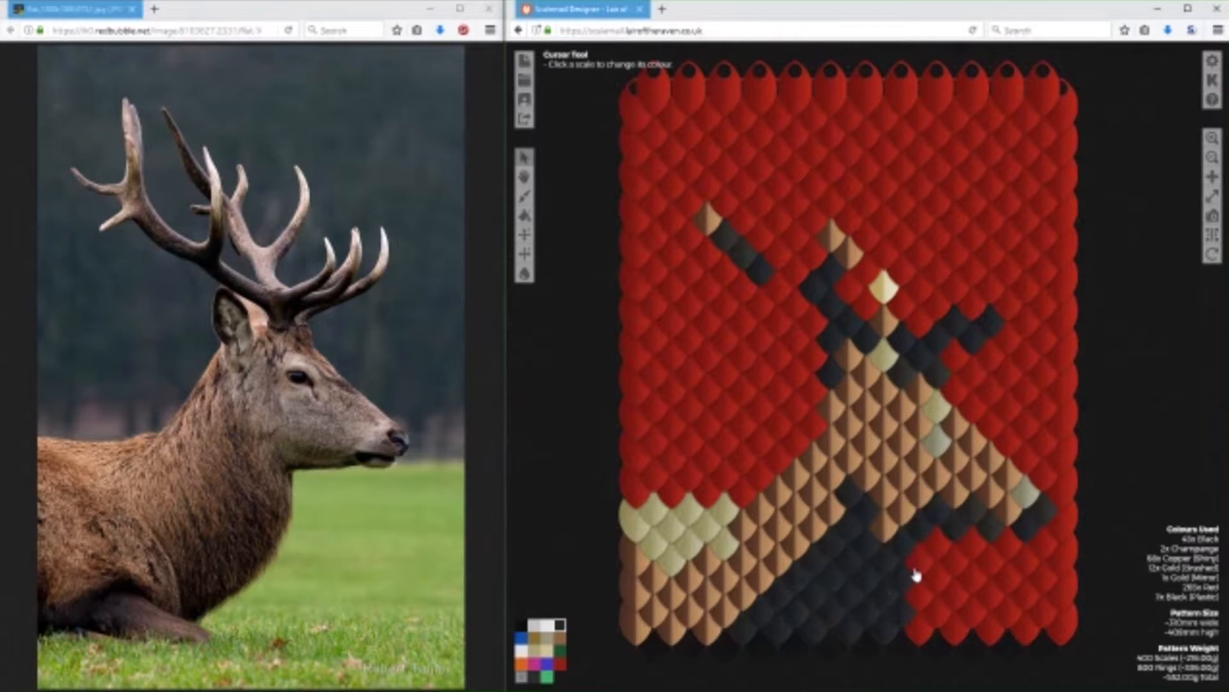
click(973, 517)
click(991, 529)
Colour six scales at the back of the stag's head bronze to form the ear.
click(535, 638)
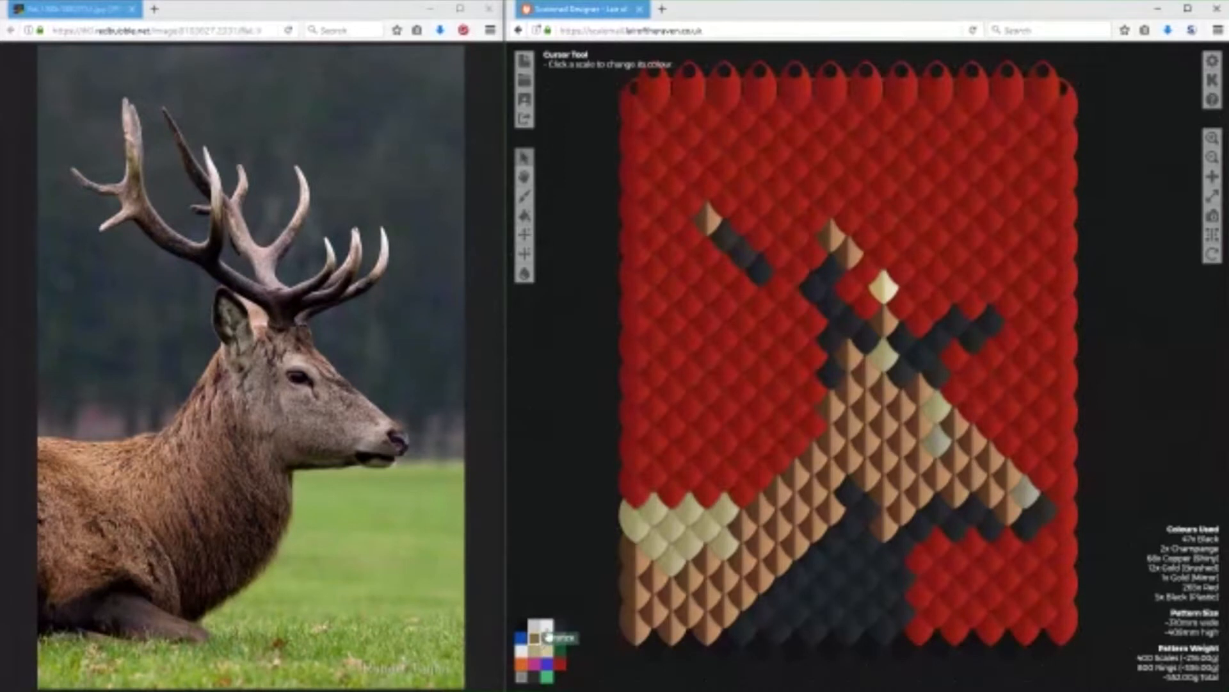
click(831, 337)
click(848, 354)
click(832, 370)
click(848, 386)
click(866, 370)
click(831, 402)
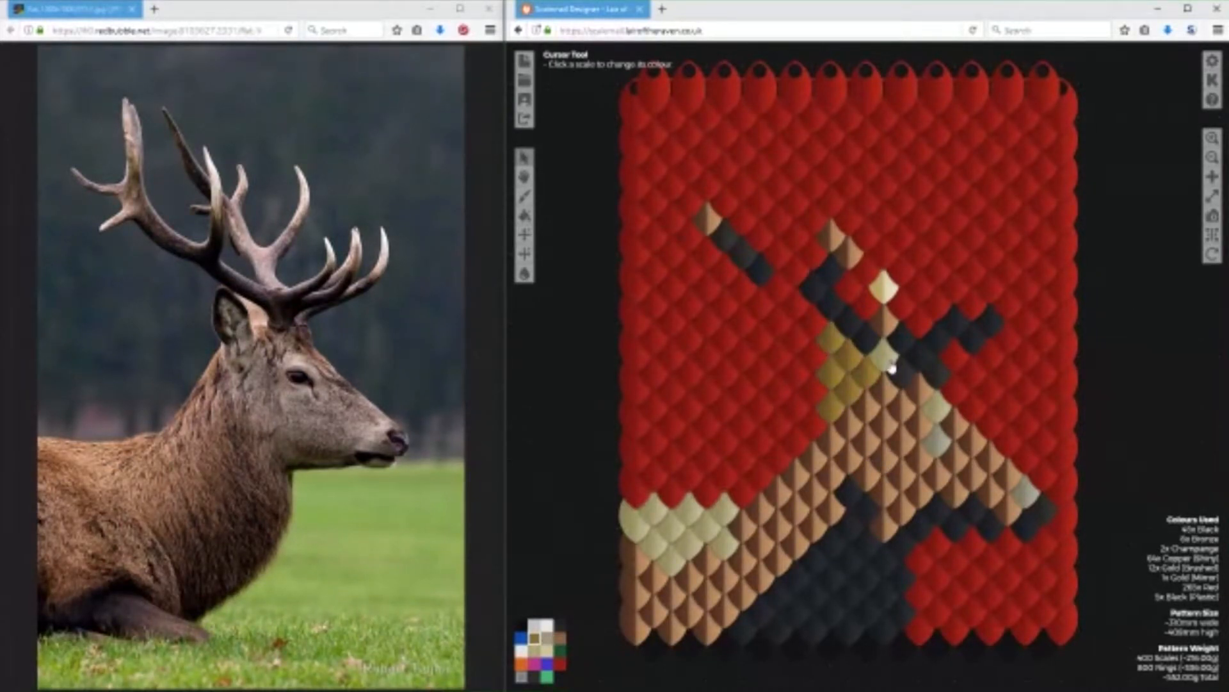
Turn the stray dark scale at the forehead red and recolour the copper and gold scales of the central antlers black.
click(560, 663)
click(938, 384)
click(560, 624)
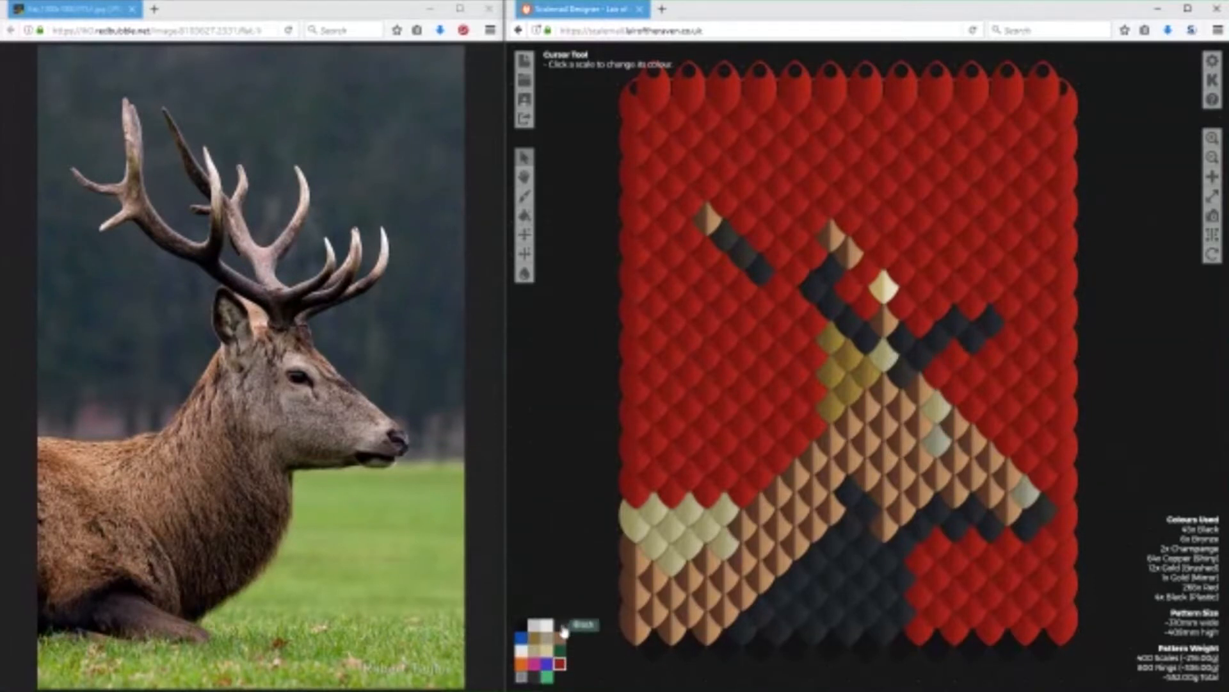
click(892, 360)
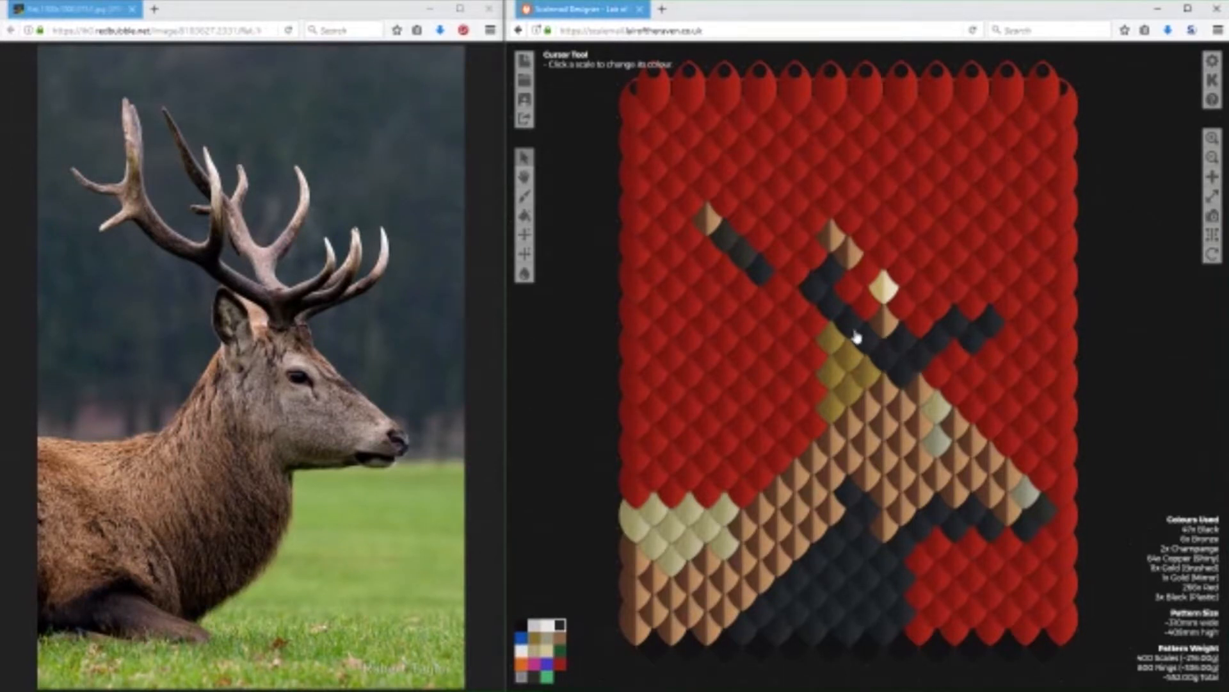
click(848, 254)
click(834, 239)
click(887, 295)
click(887, 325)
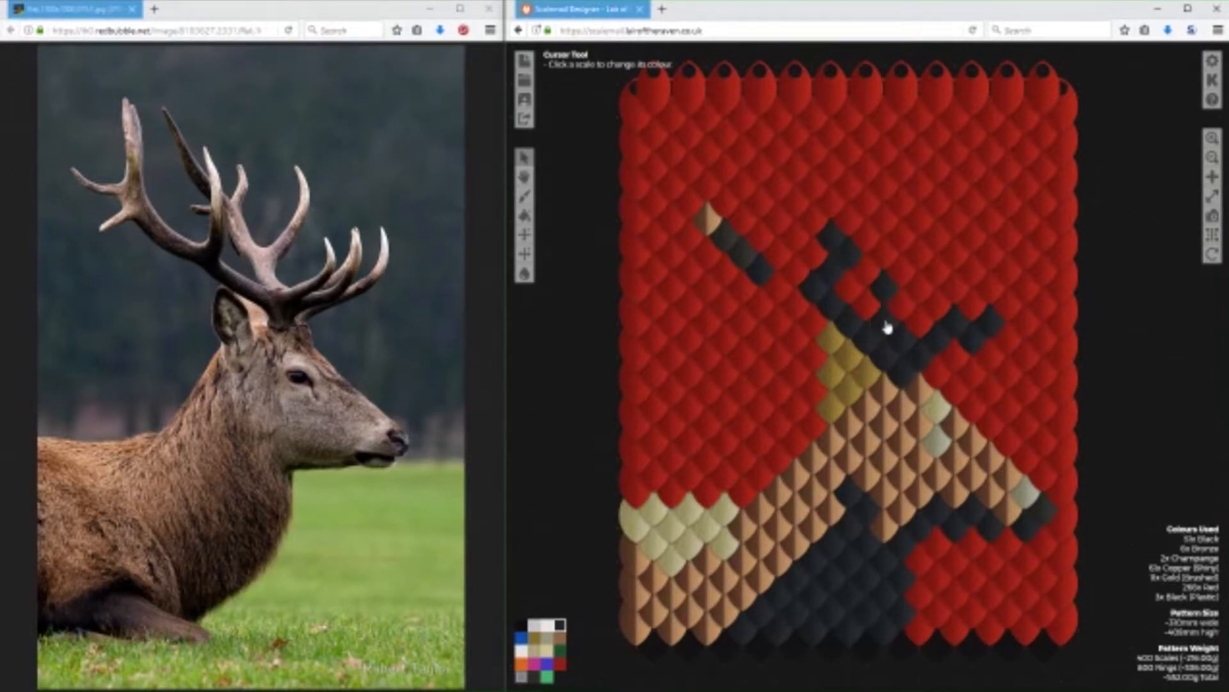
Extend the rear antler beam towards the head and add tines to the front antler with black scales.
click(781, 285)
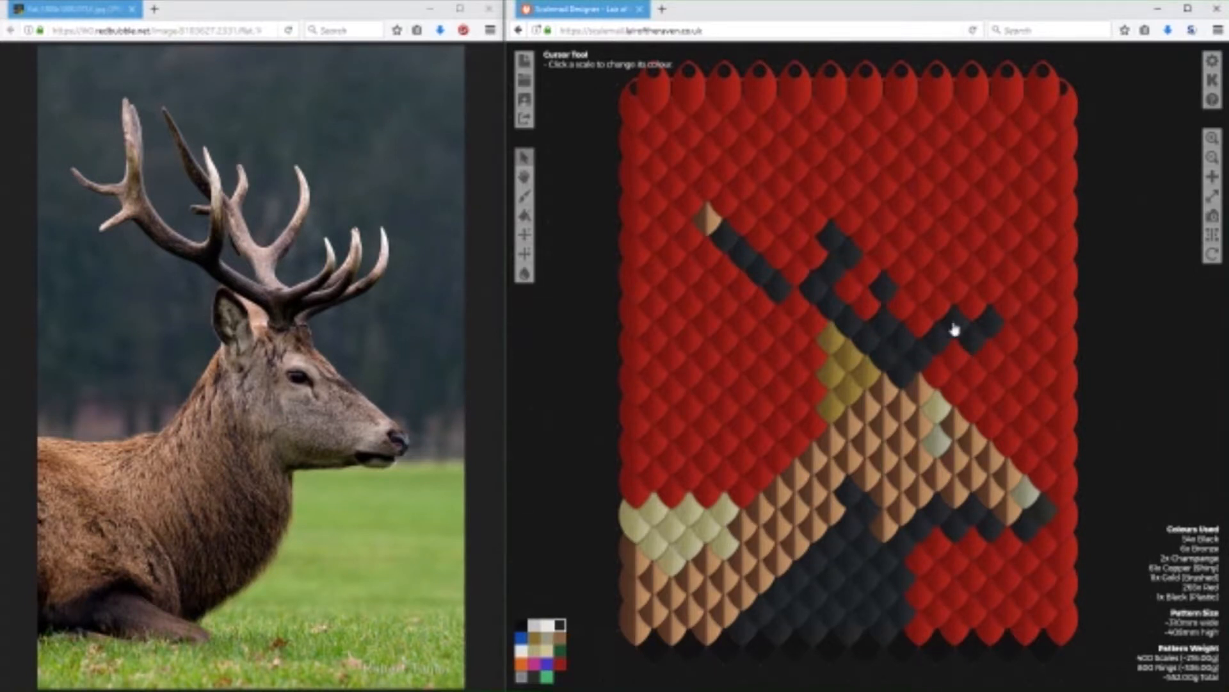
click(957, 289)
click(1003, 306)
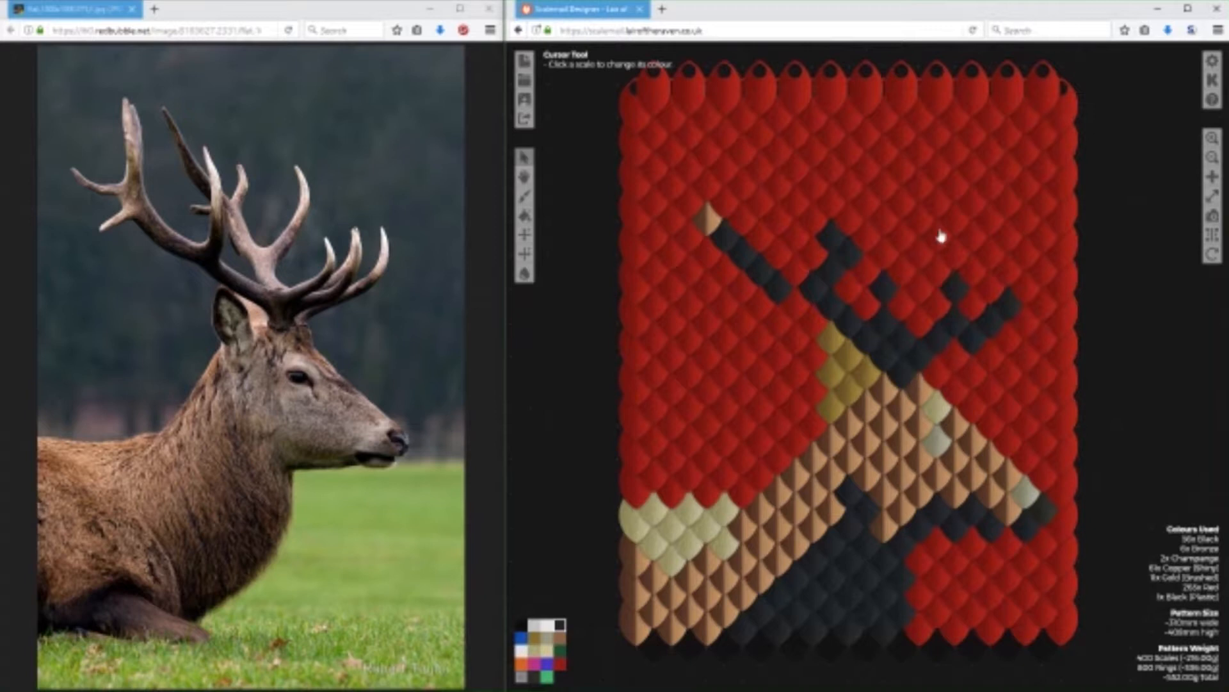
click(919, 254)
click(904, 272)
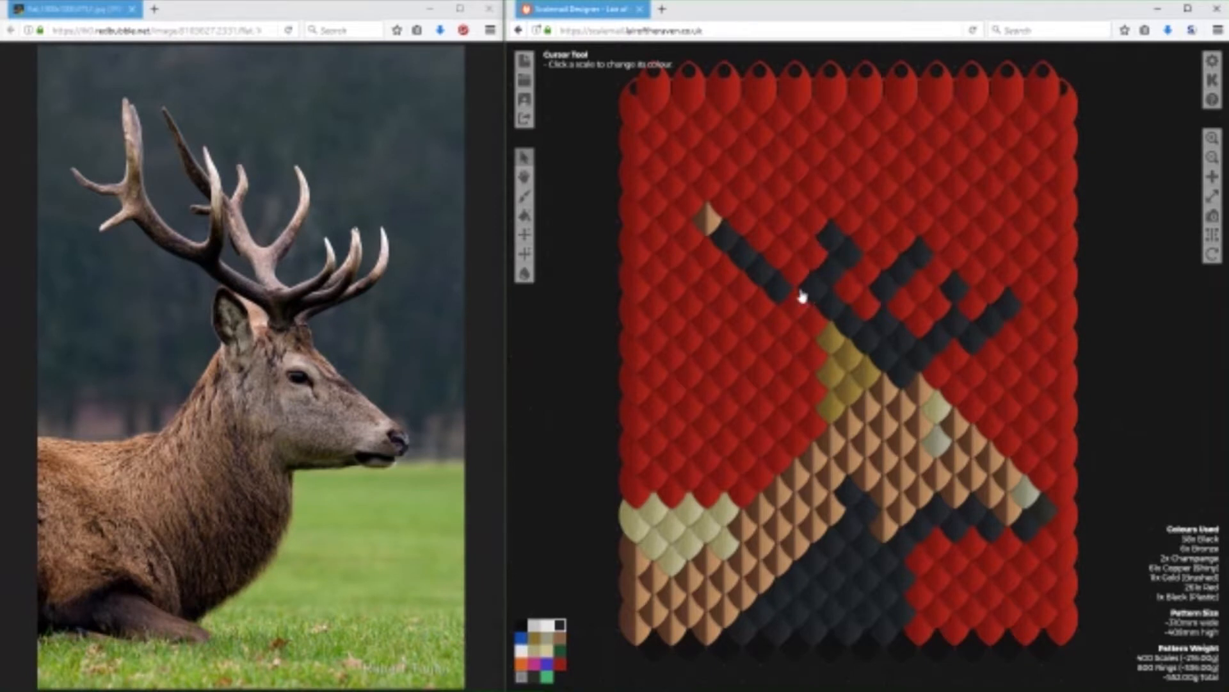
Blacken the rear antler's copper tip, add black tine scales around it, and paint a black branch up from its beam.
click(708, 216)
click(709, 186)
click(671, 224)
click(730, 283)
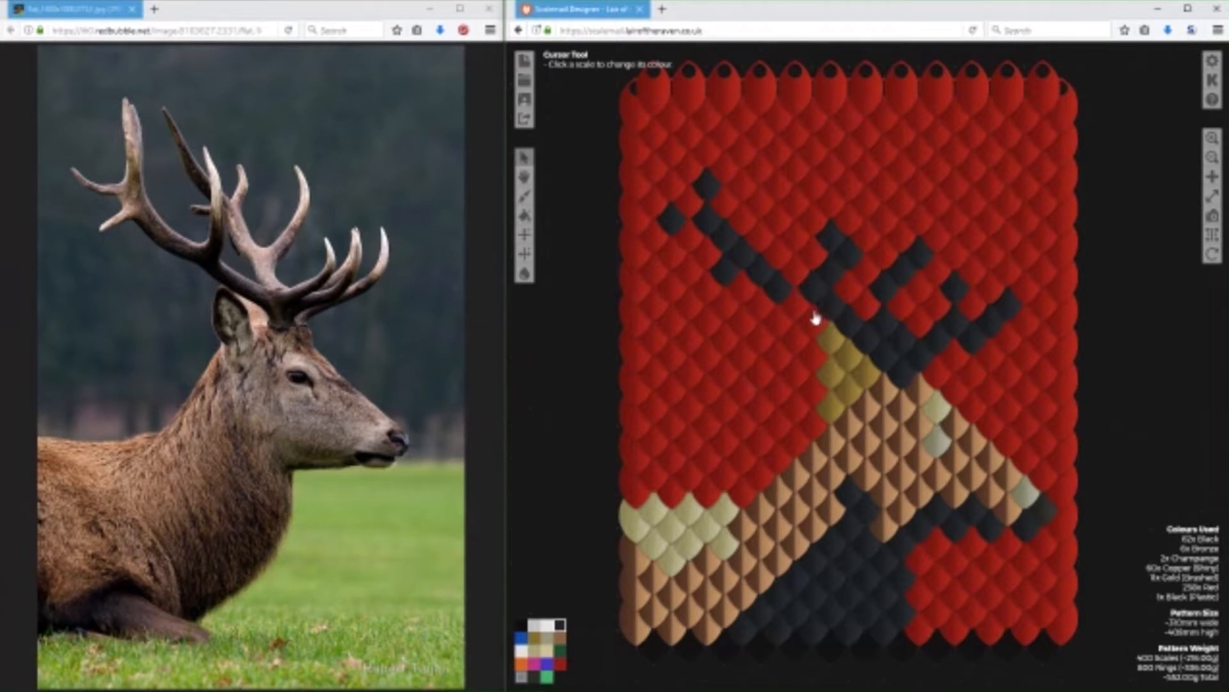
mouse_move(789, 280)
mouse_down()
mouse_move(827, 269)
mouse_move(795, 196)
mouse_up()
Reshape the rear antler's inner tine by turning surplus scales red and adding black scales closer to the beam.
click(560, 663)
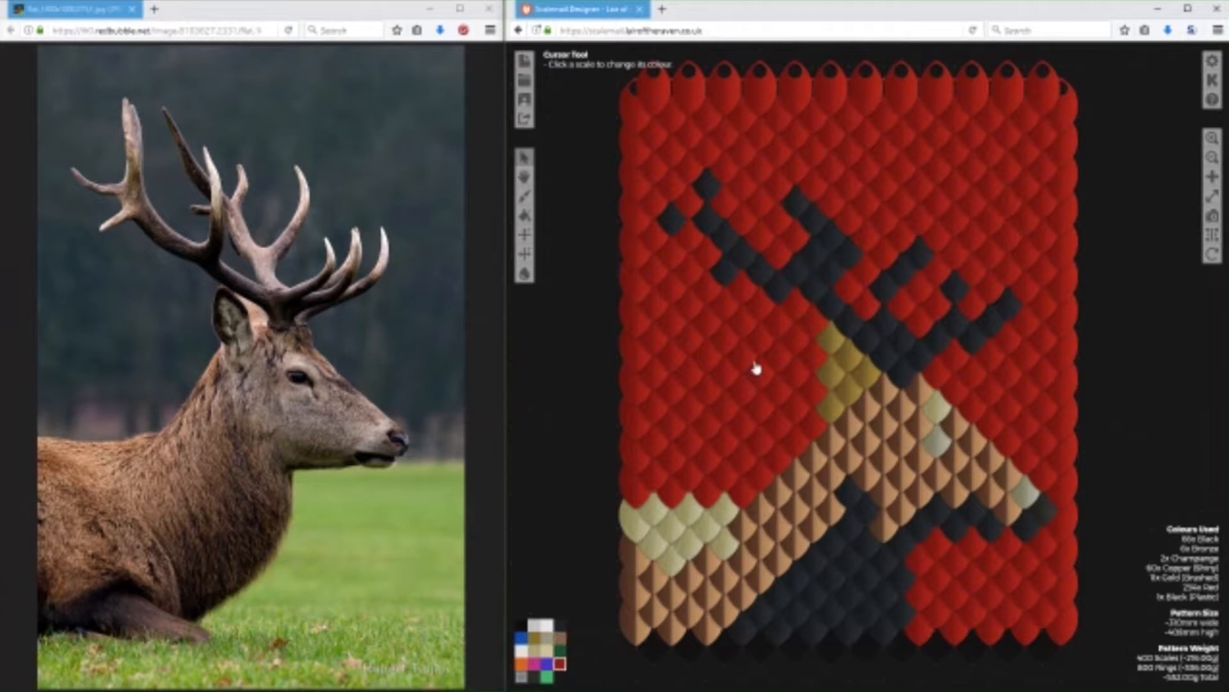
mouse_move(814, 271)
mouse_down()
mouse_move(832, 247)
mouse_move(850, 331)
mouse_up()
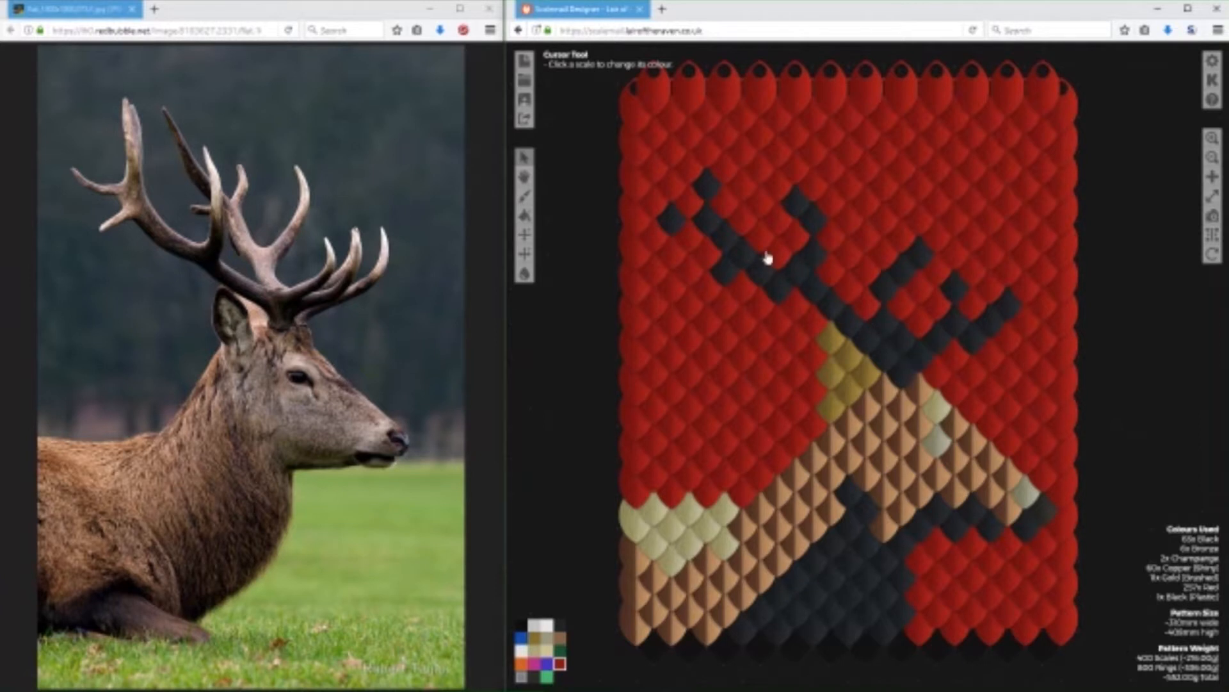
click(560, 624)
mouse_move(758, 261)
mouse_down()
mouse_move(794, 236)
mouse_move(777, 215)
mouse_up()
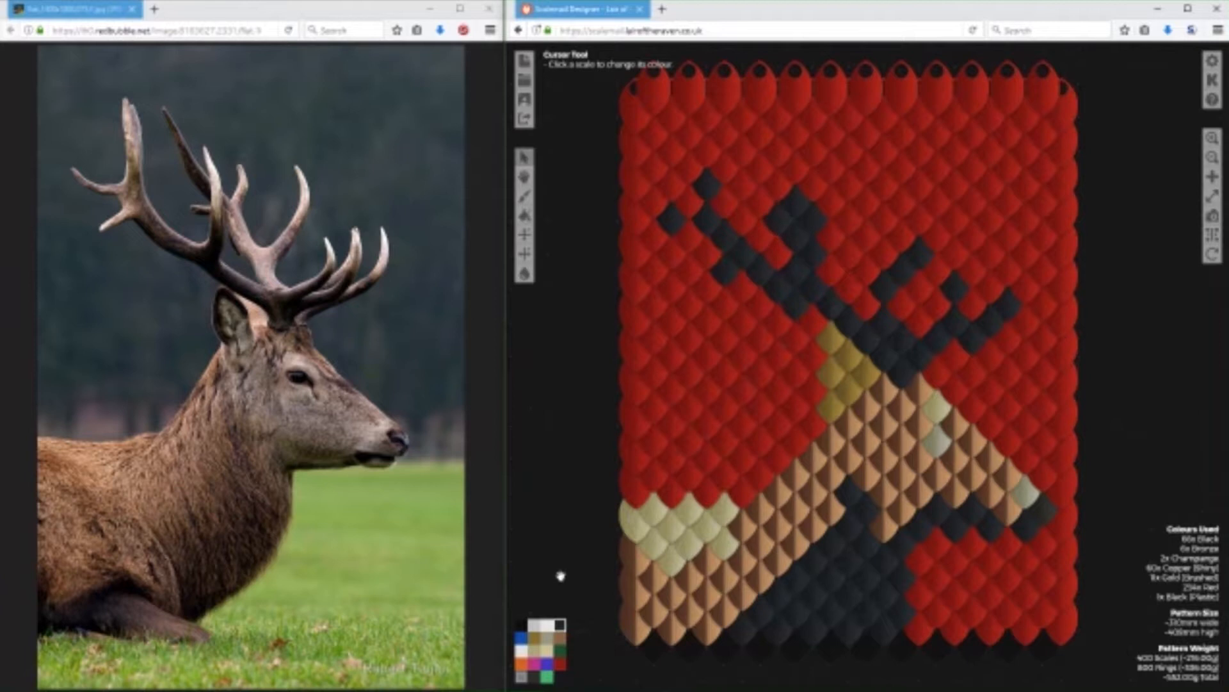
click(560, 662)
click(811, 205)
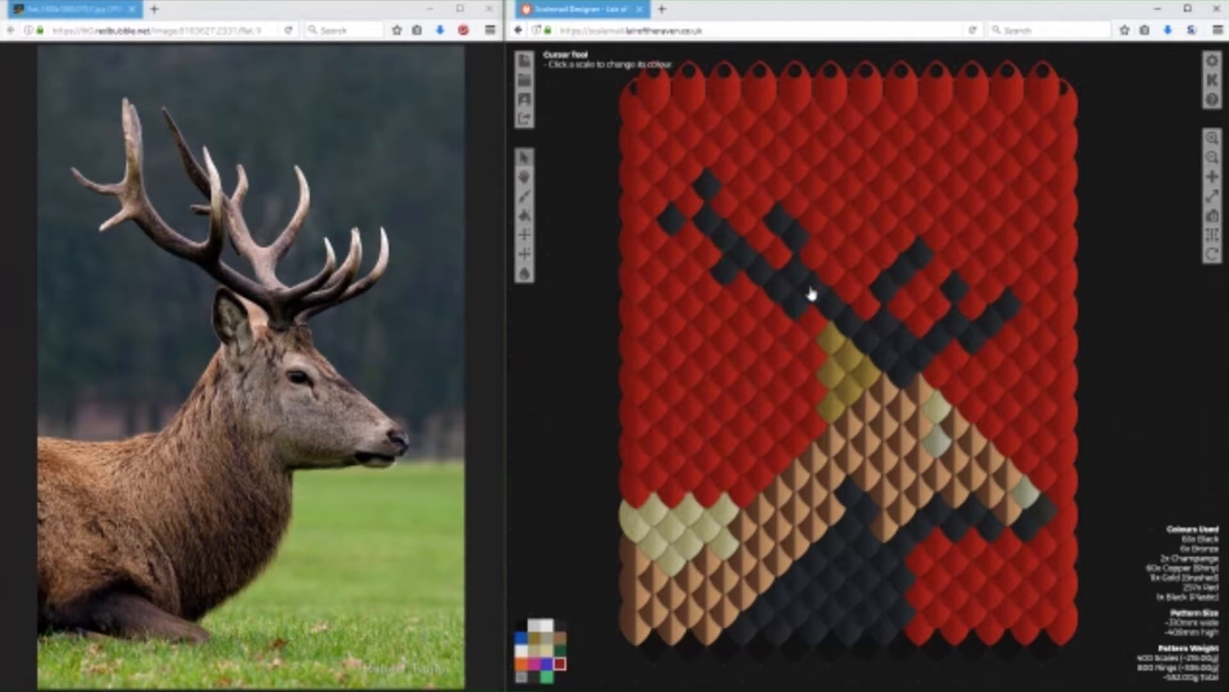
click(560, 624)
click(780, 259)
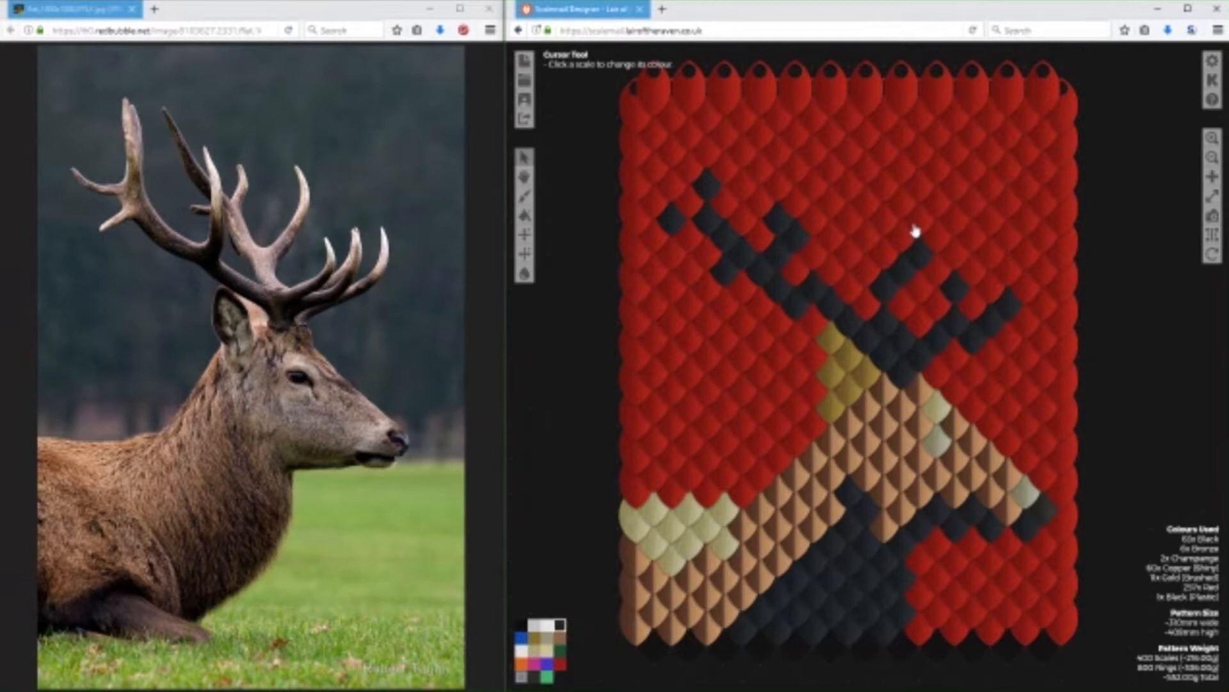
Build a separate black antler branch rising above the head and turn the surplus scale beside it red.
click(860, 272)
click(847, 219)
click(825, 200)
click(813, 182)
click(898, 308)
click(560, 663)
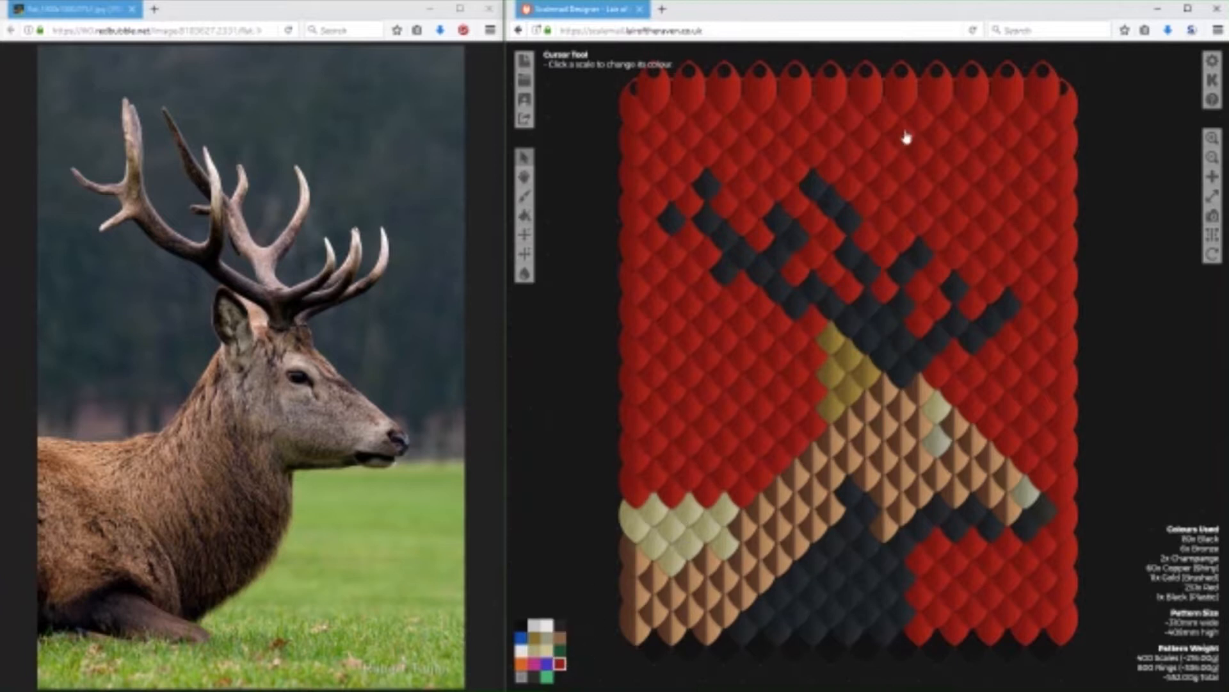
click(870, 277)
Try colouring the tips of all the antler tines bronze.
click(560, 624)
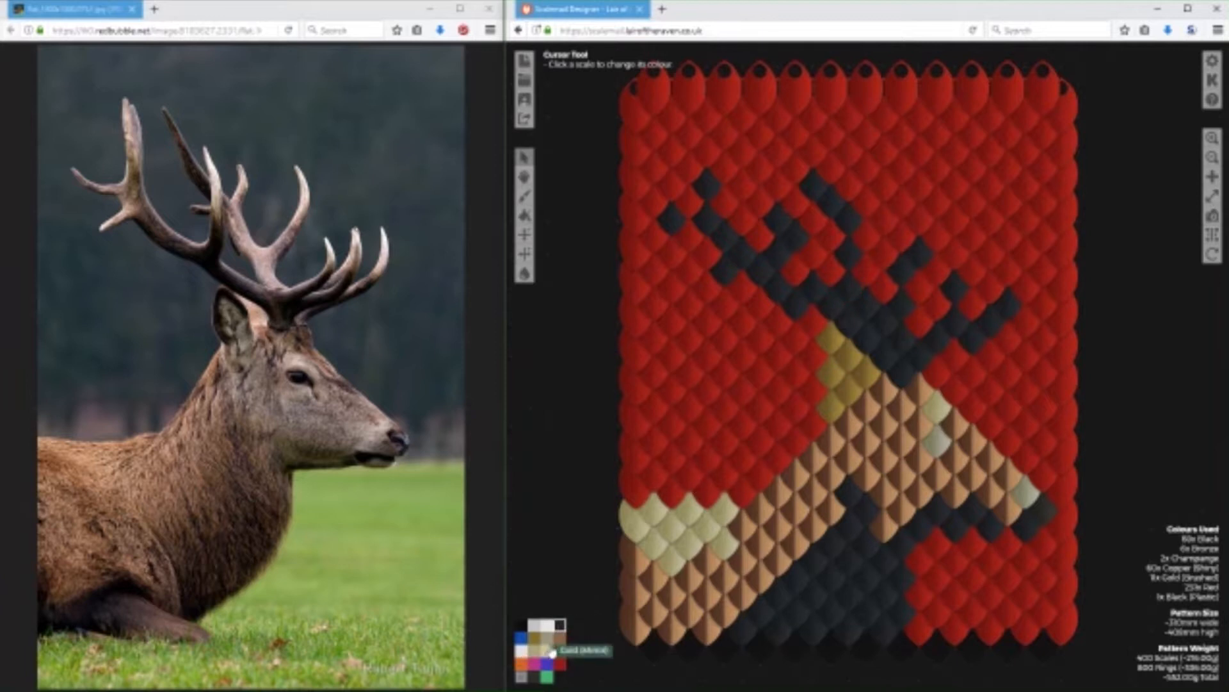
click(535, 637)
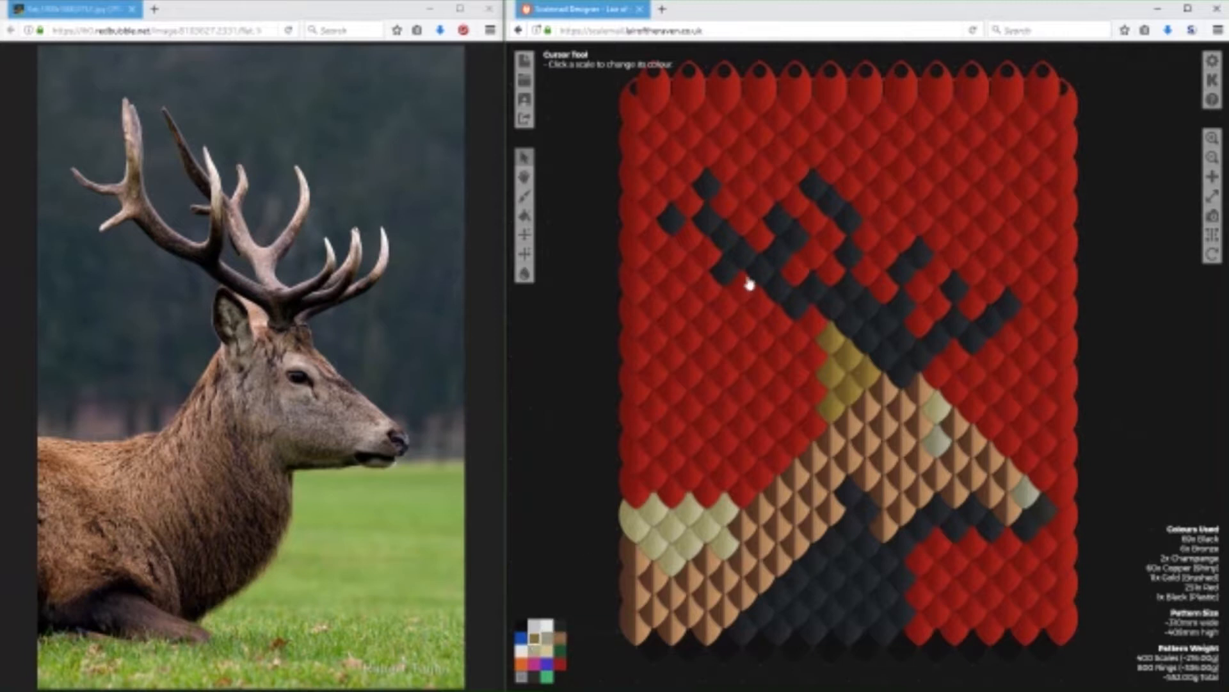
click(707, 186)
click(708, 219)
click(724, 237)
click(671, 219)
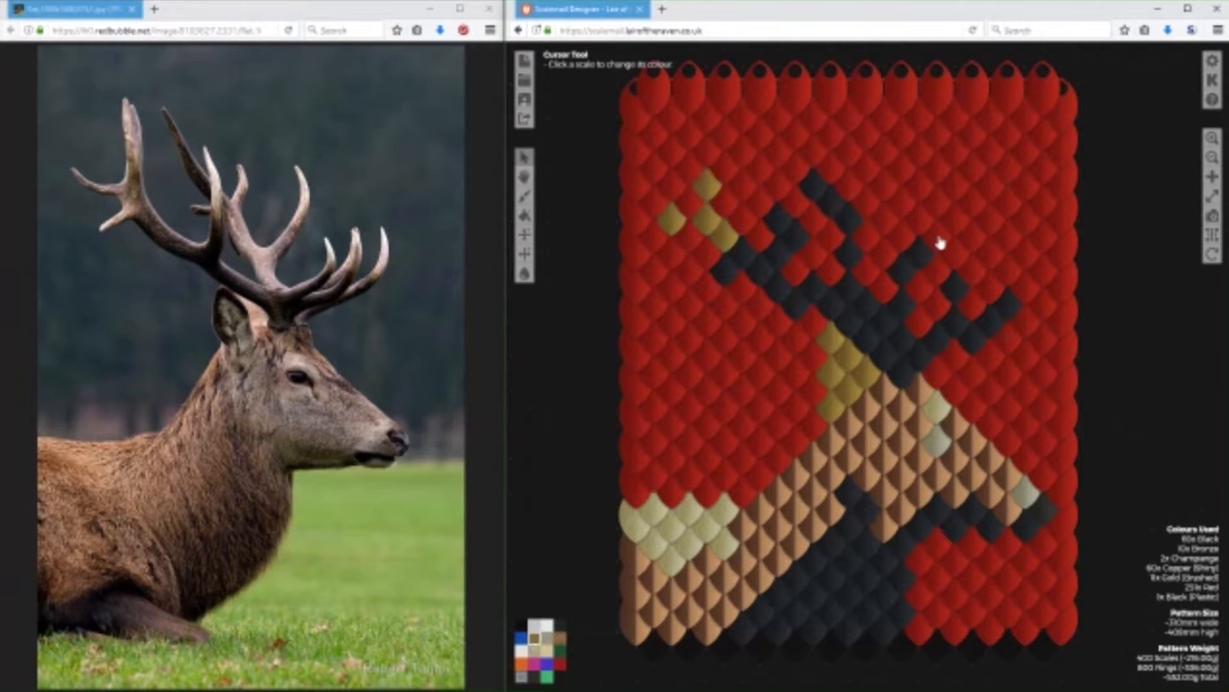
click(920, 256)
click(1010, 305)
click(990, 322)
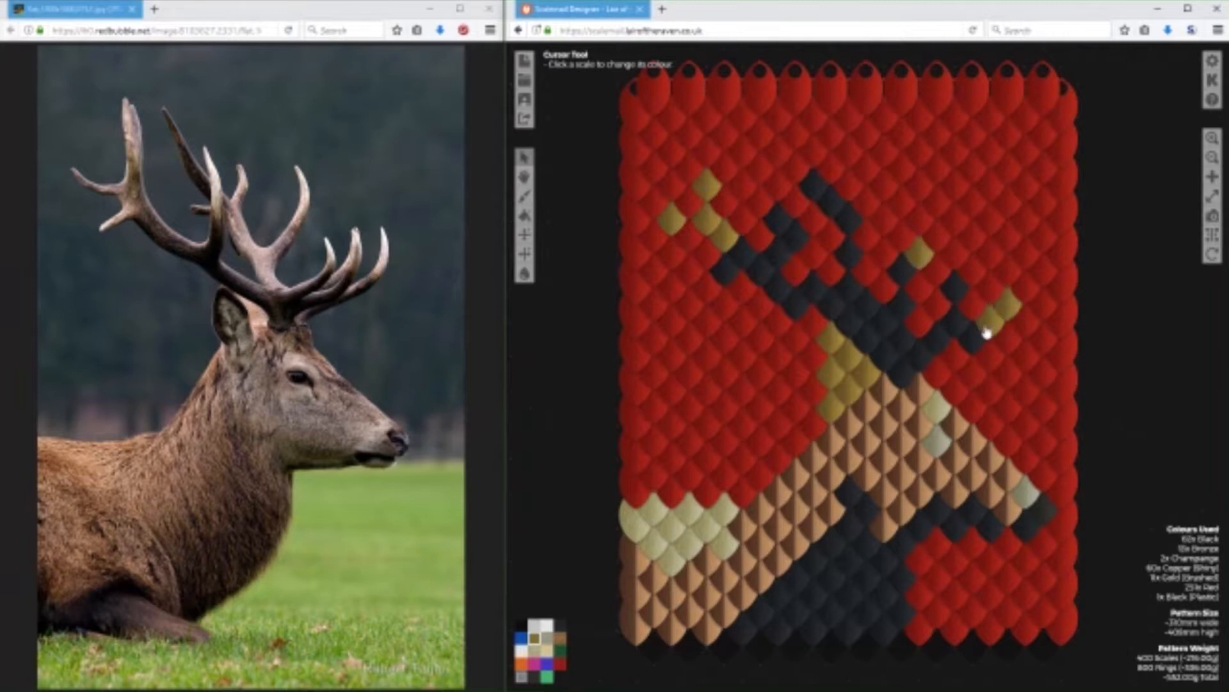
click(954, 287)
click(724, 272)
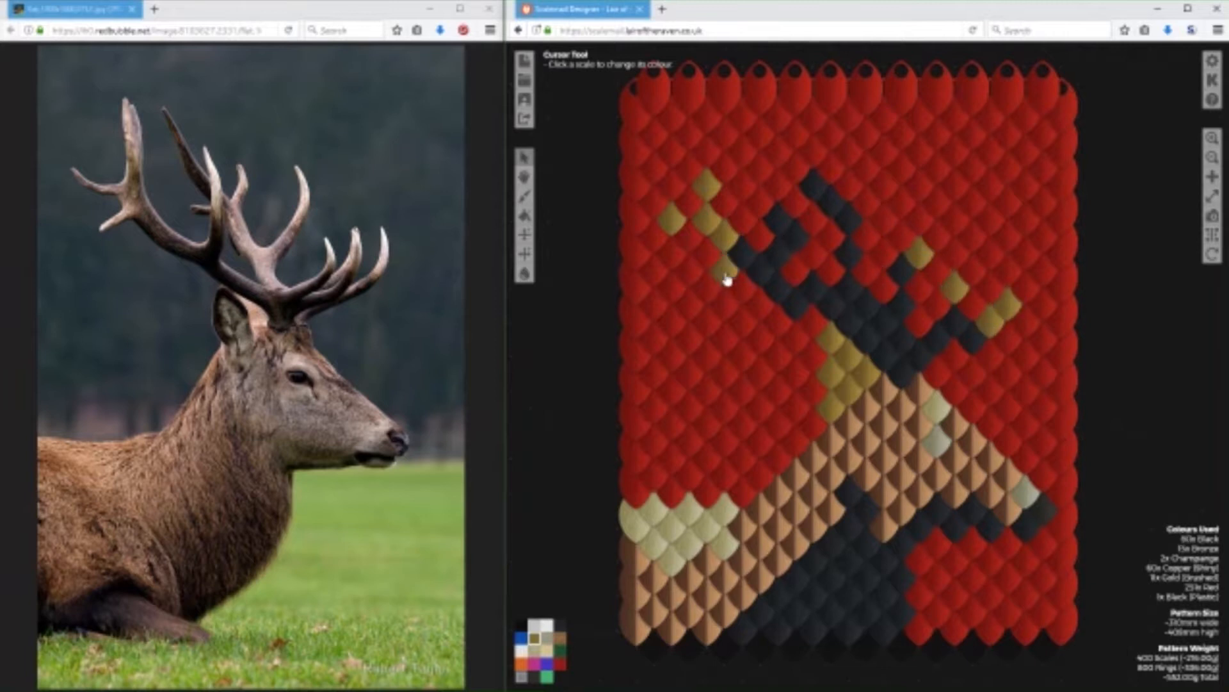
click(813, 186)
click(831, 203)
click(777, 219)
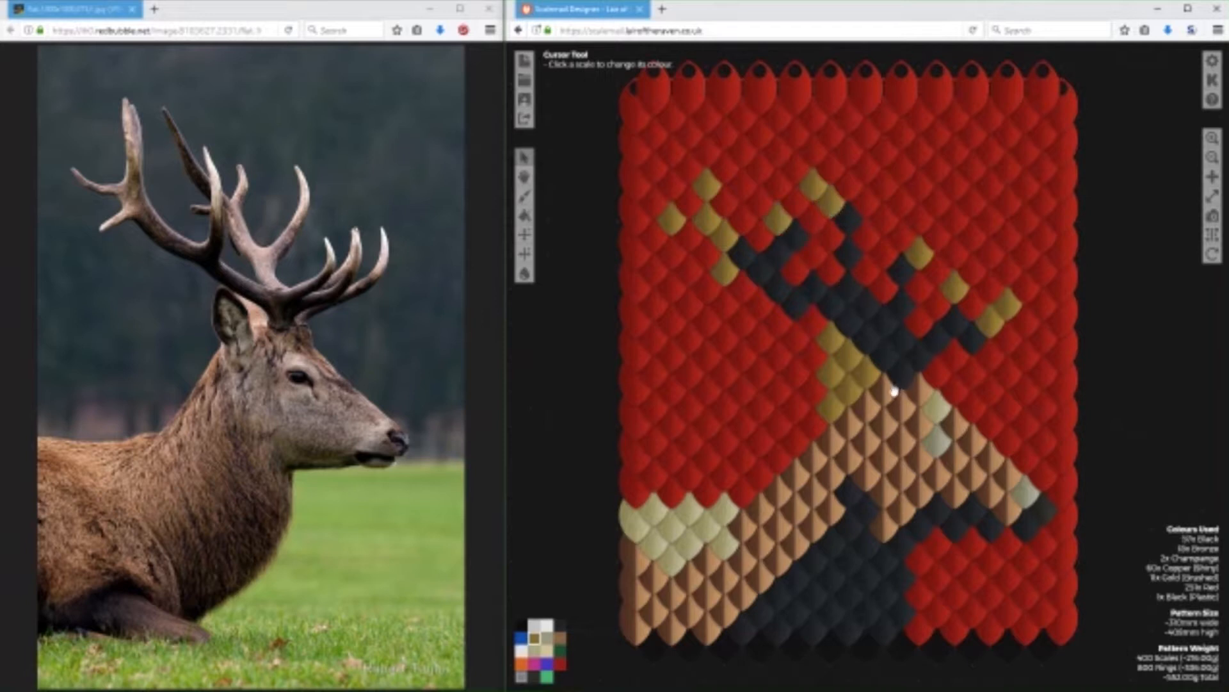
Recolour all the bronze antler tips black again.
click(561, 625)
click(724, 270)
click(724, 238)
click(706, 219)
click(706, 186)
click(671, 218)
click(778, 219)
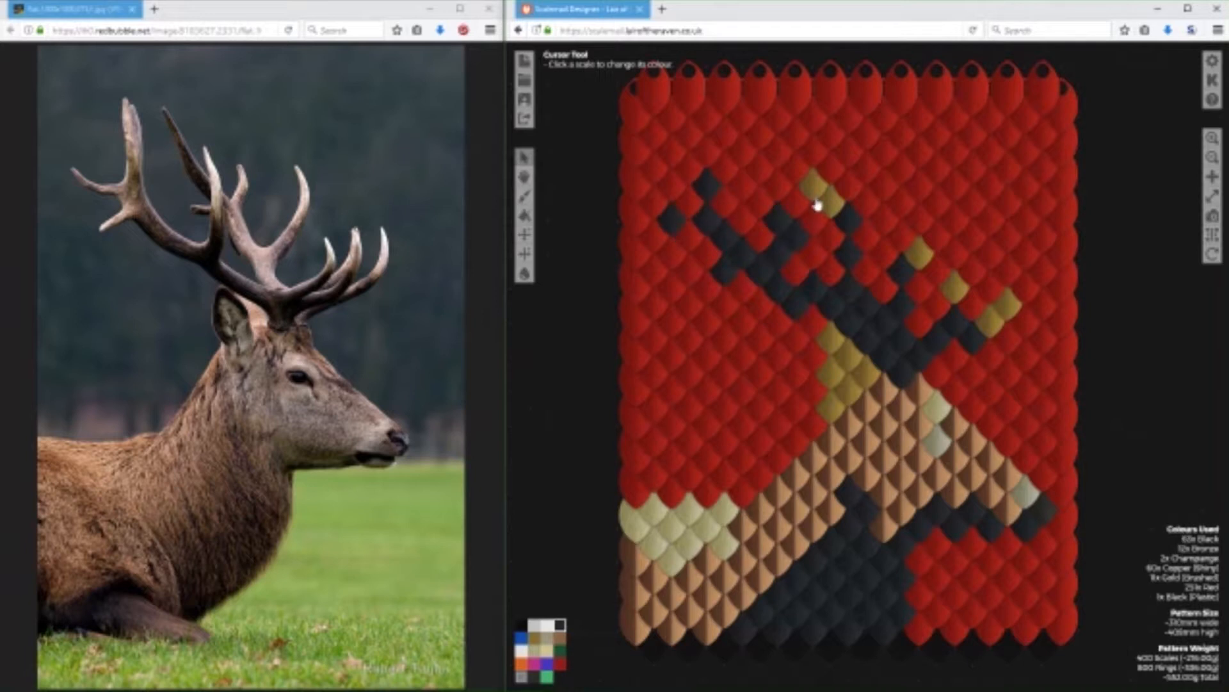
click(813, 186)
click(831, 202)
click(919, 253)
click(954, 287)
click(1008, 301)
click(990, 320)
Slim the antlers by turning surplus black scales at the tips, inner tine and beam joints red.
click(561, 663)
click(706, 195)
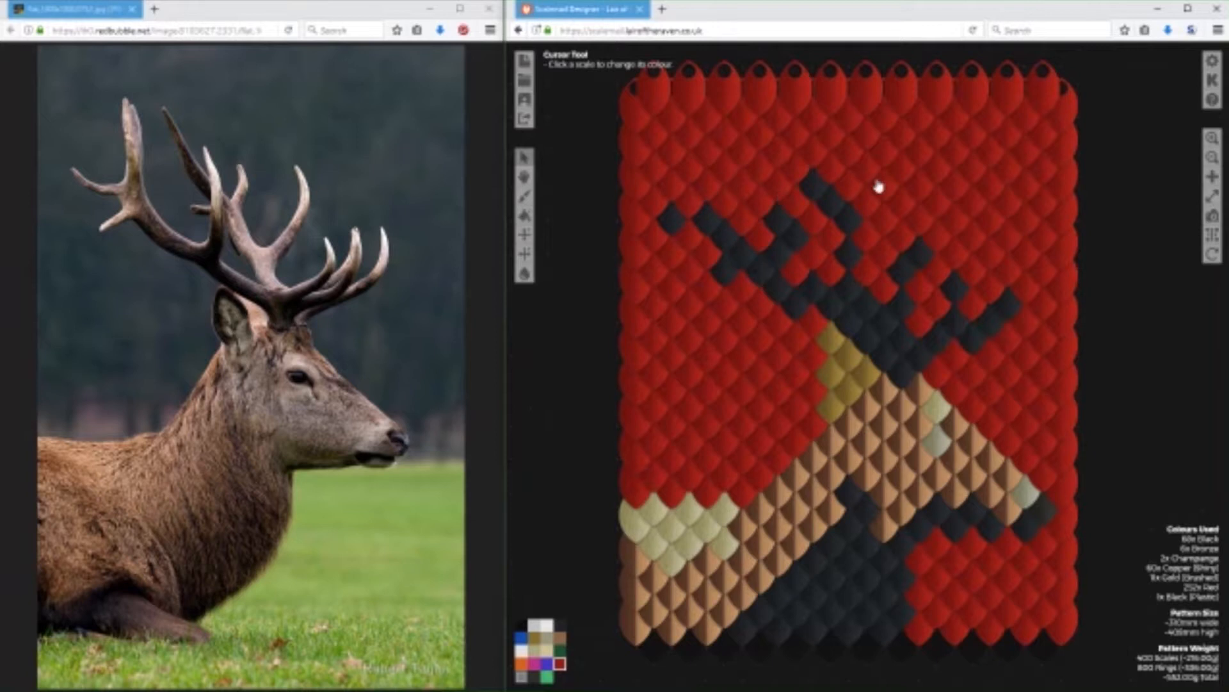
click(810, 192)
click(800, 237)
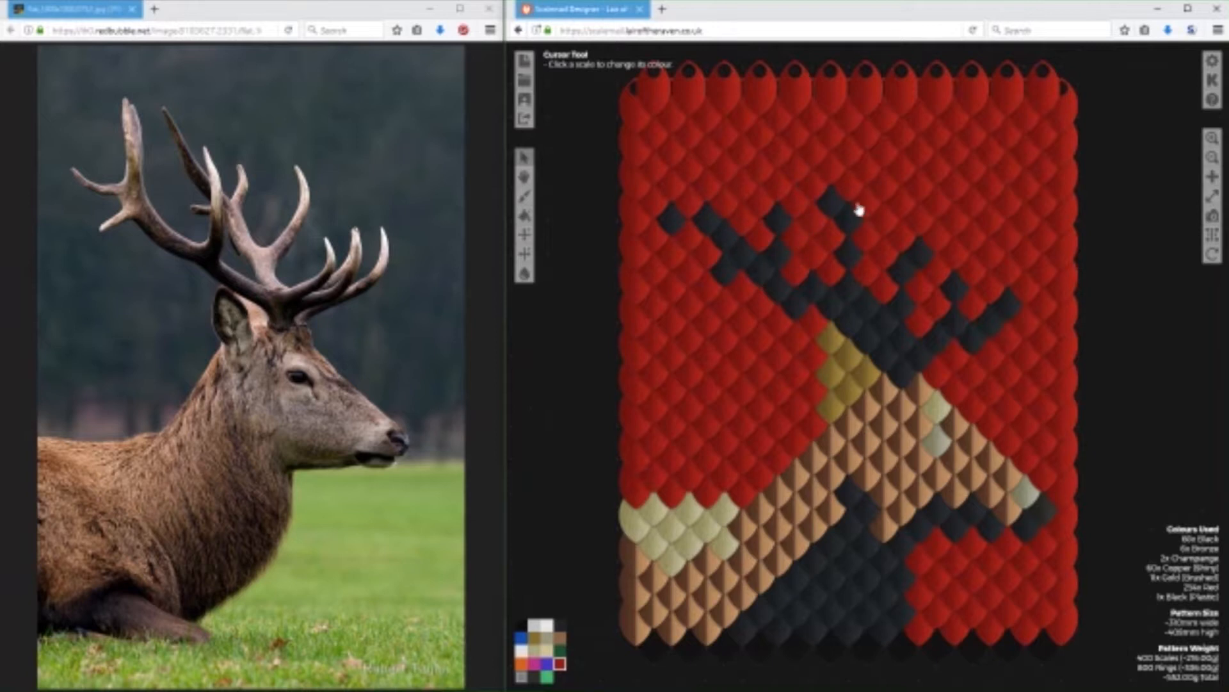
click(867, 306)
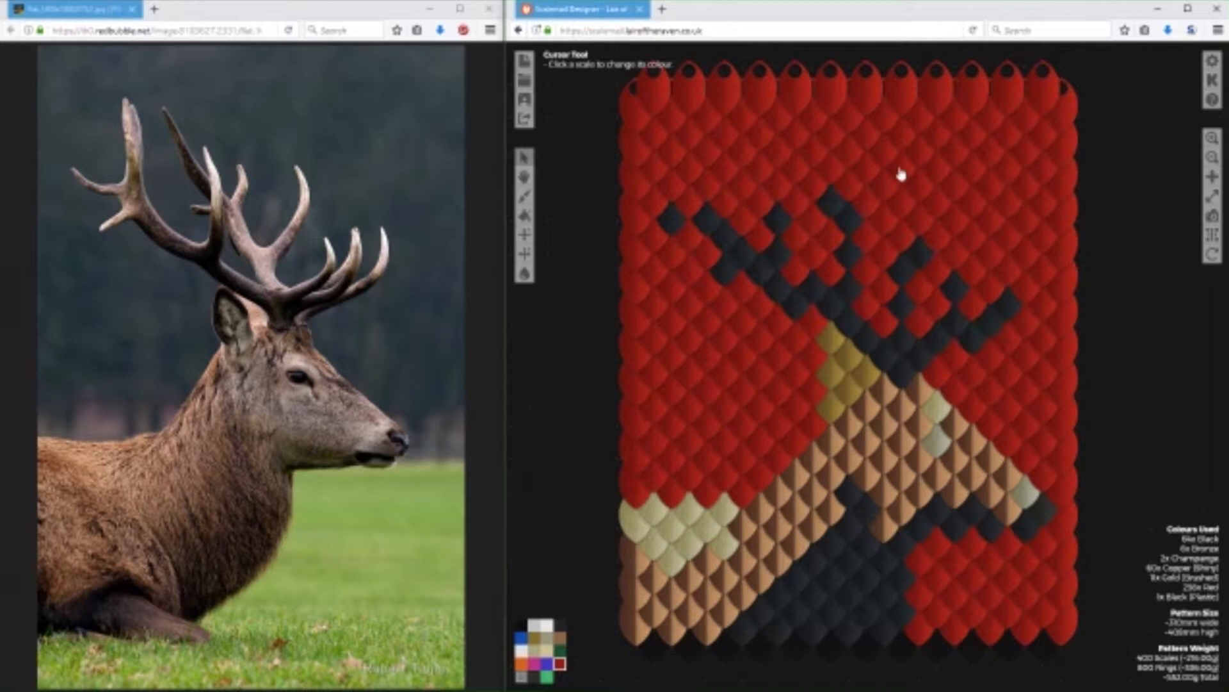
click(816, 283)
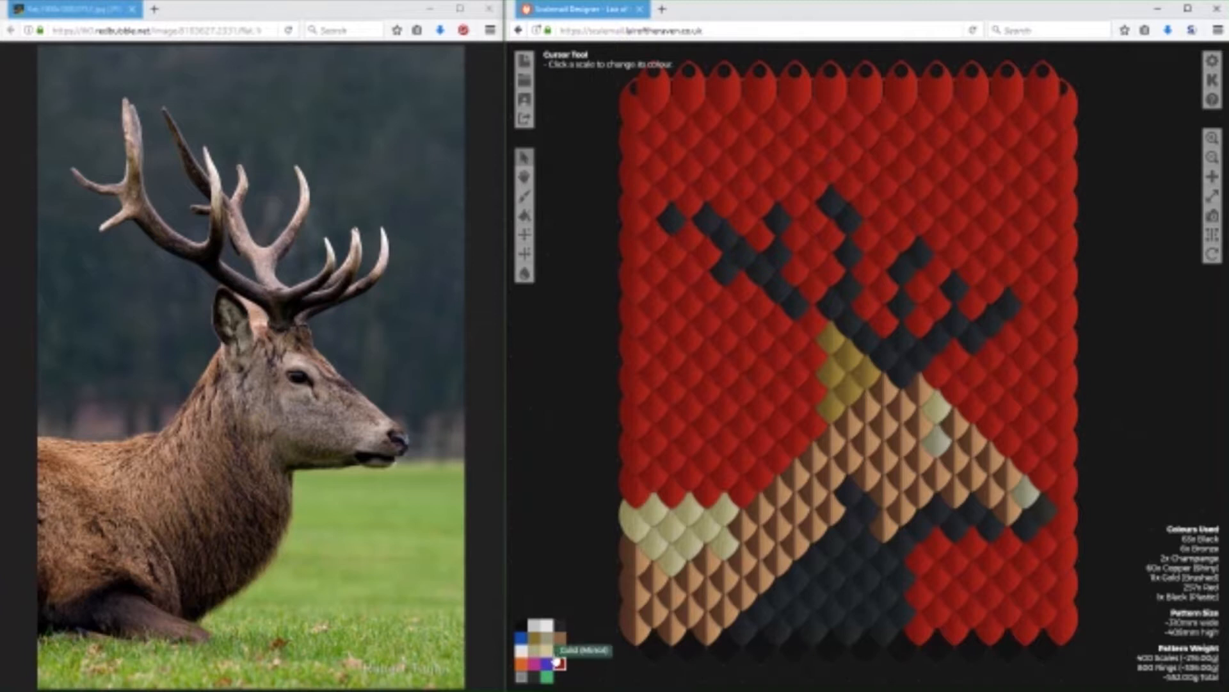
Recolour the remaining copper, gold and champagne scales of the stag's head and body bronze, and paint one black eye scale.
click(534, 638)
mouse_move(892, 406)
mouse_down()
mouse_move(962, 434)
mouse_move(1026, 503)
mouse_move(997, 513)
mouse_move(961, 481)
mouse_move(883, 534)
mouse_move(909, 473)
mouse_move(957, 467)
mouse_move(940, 456)
mouse_move(910, 475)
mouse_move(908, 451)
mouse_move(865, 474)
mouse_move(875, 418)
mouse_move(872, 446)
mouse_move(847, 442)
mouse_move(835, 487)
mouse_move(813, 478)
mouse_move(799, 492)
mouse_move(820, 514)
mouse_move(795, 549)
mouse_move(771, 508)
mouse_move(778, 570)
mouse_move(745, 534)
mouse_move(752, 552)
mouse_move(715, 549)
mouse_move(697, 529)
mouse_move(650, 546)
mouse_move(652, 522)
mouse_move(659, 548)
mouse_move(696, 566)
mouse_move(663, 560)
mouse_move(655, 639)
mouse_move(673, 617)
mouse_move(660, 583)
mouse_move(658, 593)
mouse_move(694, 581)
mouse_move(678, 627)
mouse_move(715, 627)
mouse_move(685, 597)
mouse_move(727, 631)
mouse_move(780, 573)
mouse_move(721, 594)
mouse_move(716, 564)
mouse_move(729, 593)
mouse_move(762, 603)
mouse_move(716, 559)
mouse_move(767, 561)
mouse_move(735, 565)
mouse_up()
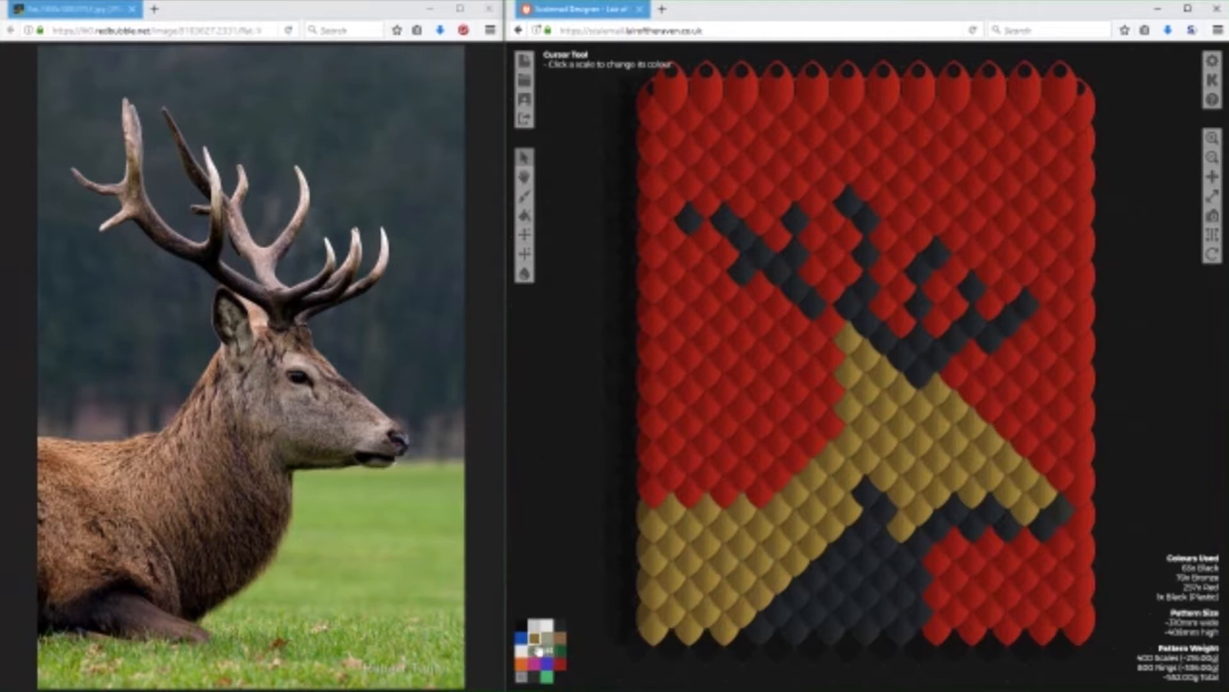
click(560, 624)
click(936, 437)
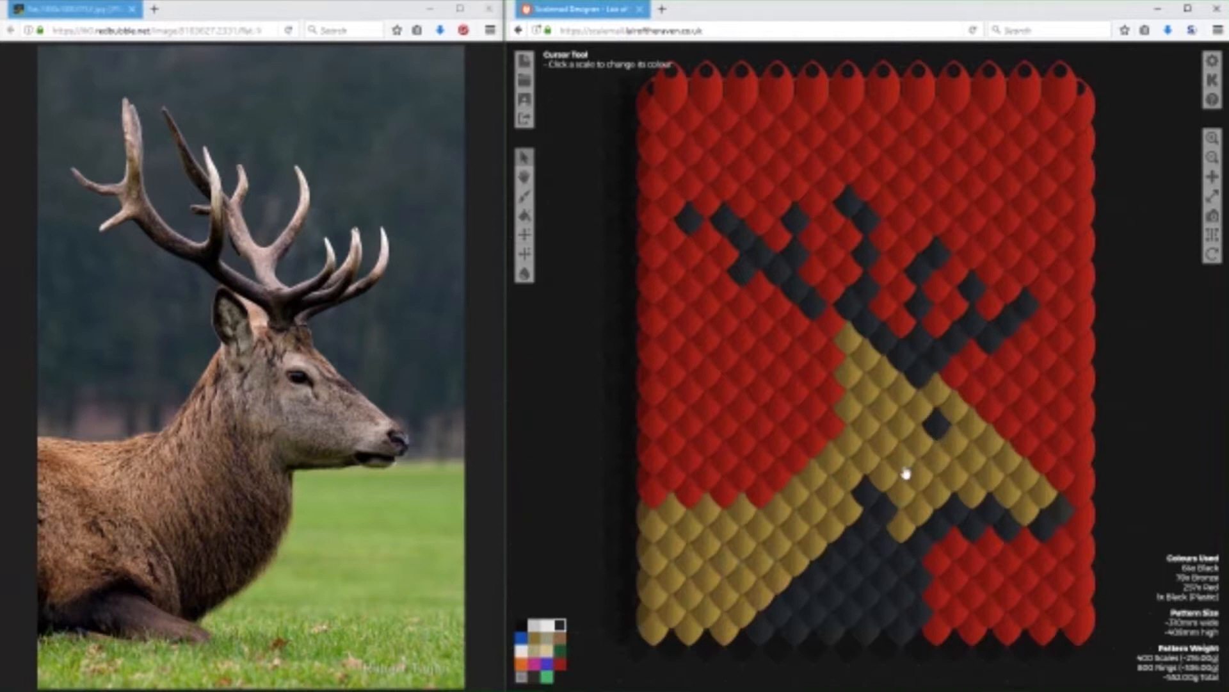
click(901, 434)
click(920, 447)
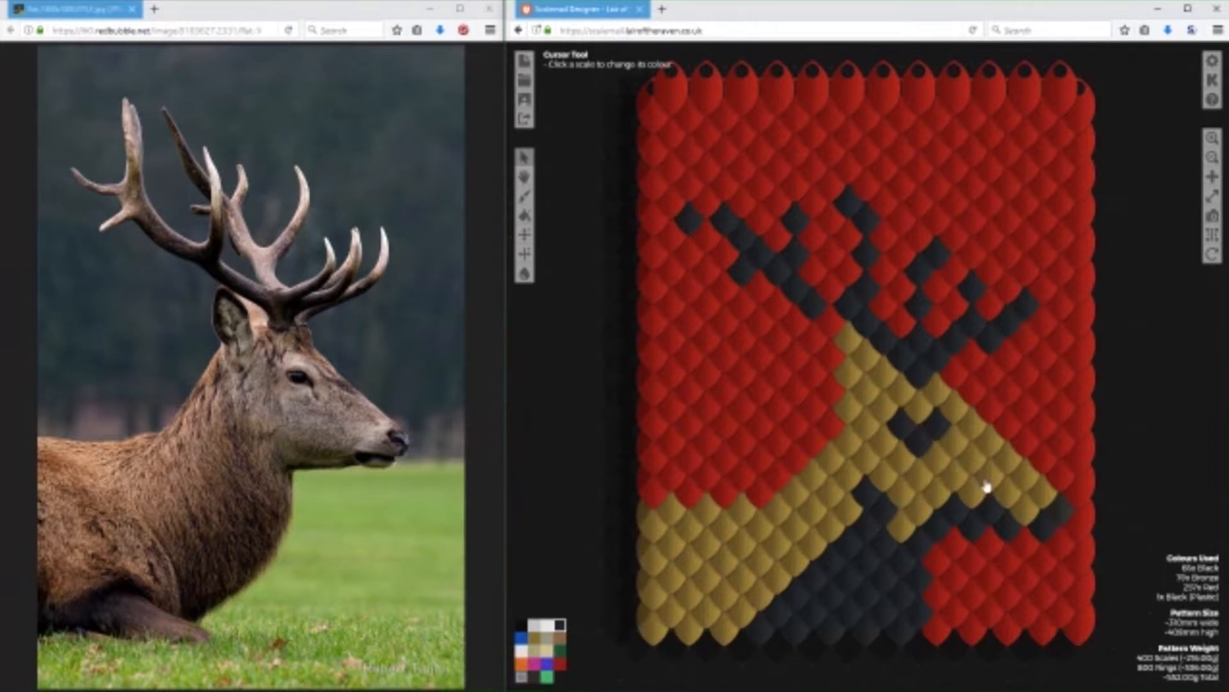
click(549, 641)
click(917, 450)
click(903, 425)
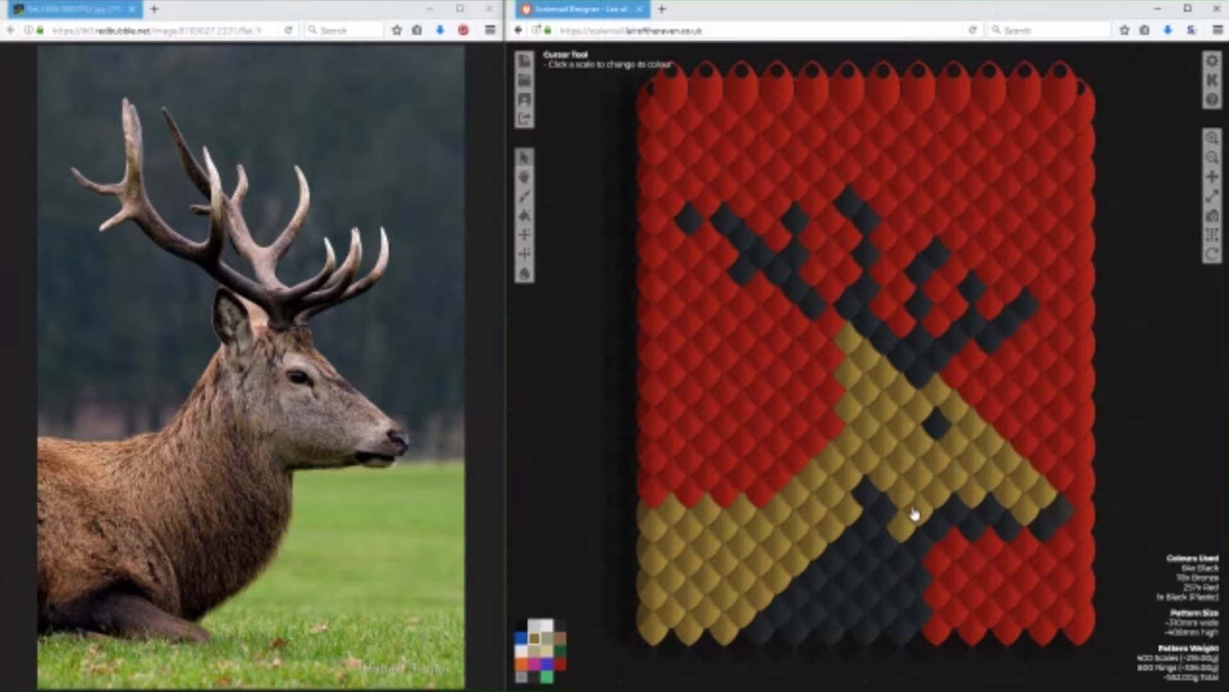
Extend the stag's eye with a second black scale diagonally below it, towards the muzzle.
click(561, 625)
click(954, 444)
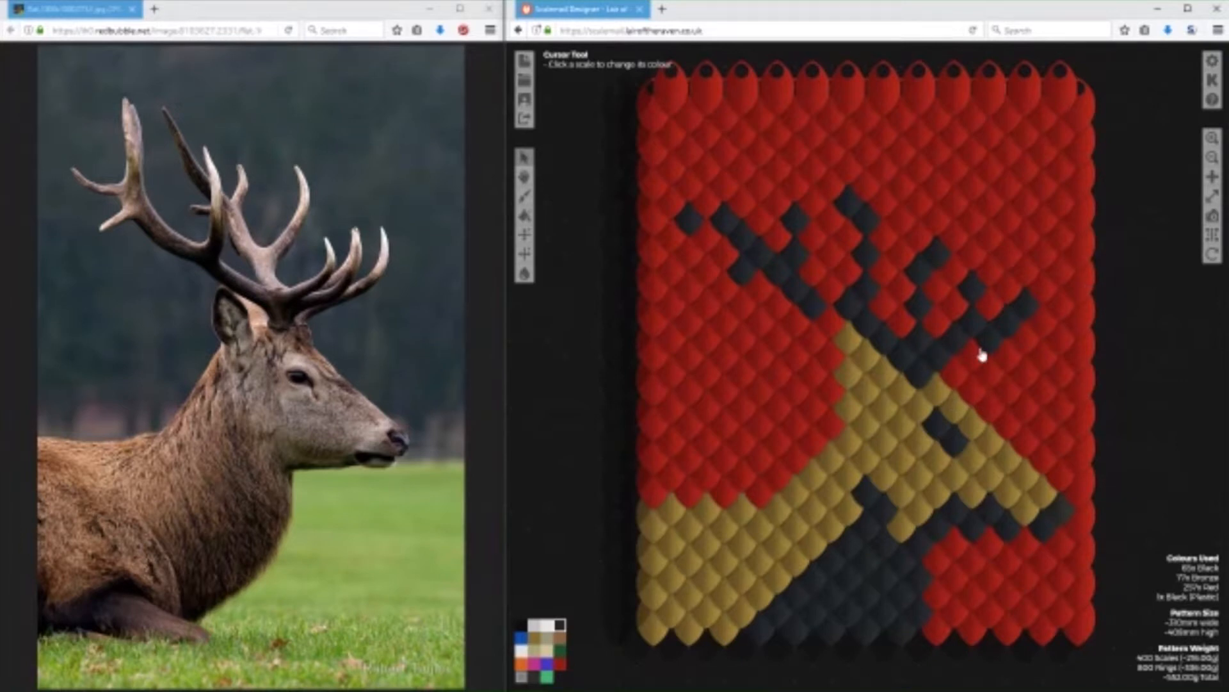
Extend the bronze body downward at the pattern's lower-left corner with a tab of bronze scales about three scales wide.
scroll(1160, 322, down, 1)
scroll(1139, 329, down, 1)
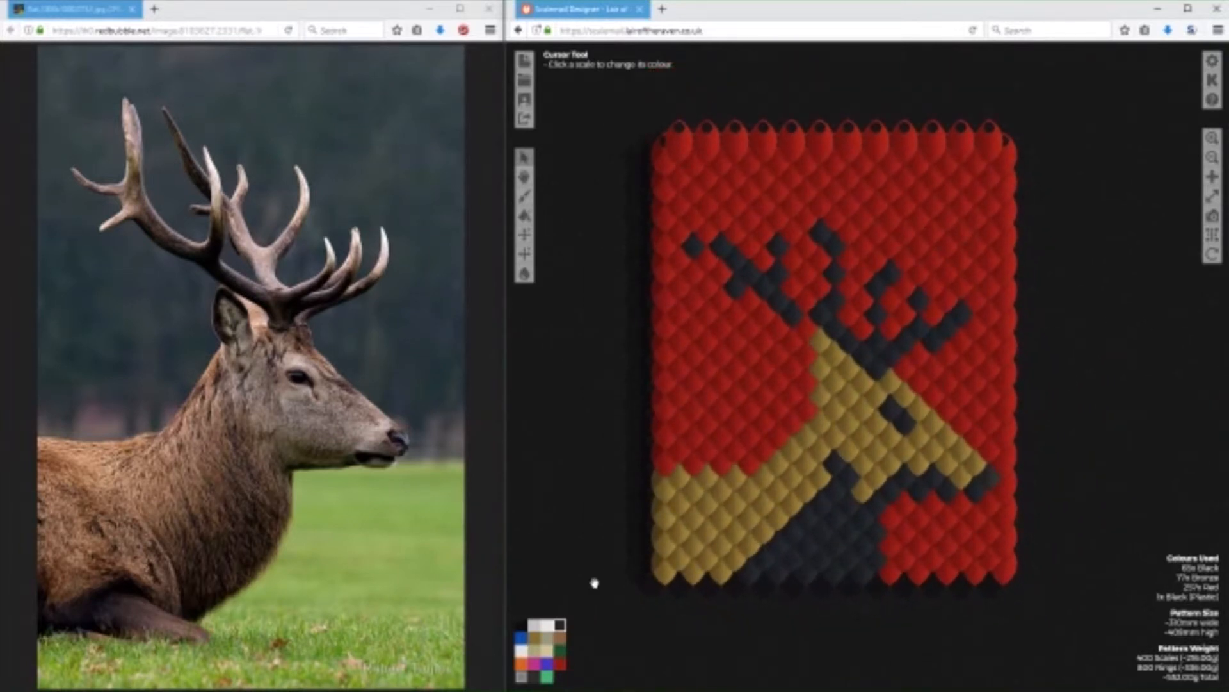
click(562, 665)
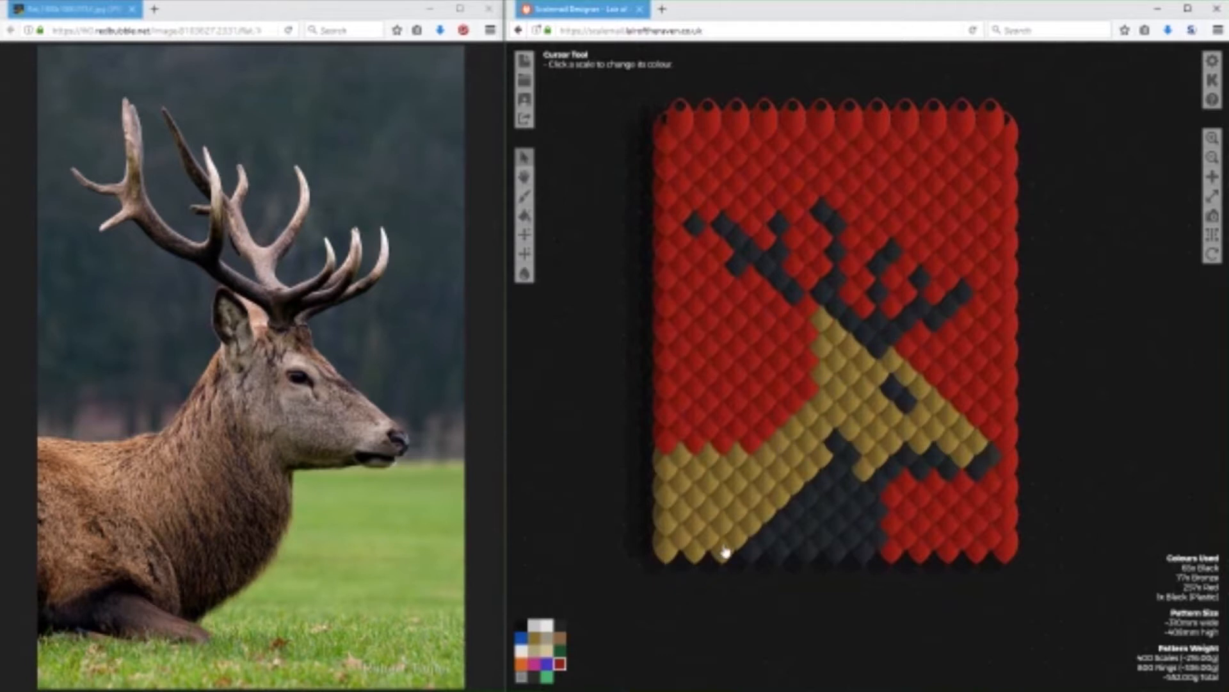
click(534, 637)
click(684, 534)
click(683, 538)
click(683, 543)
click(688, 549)
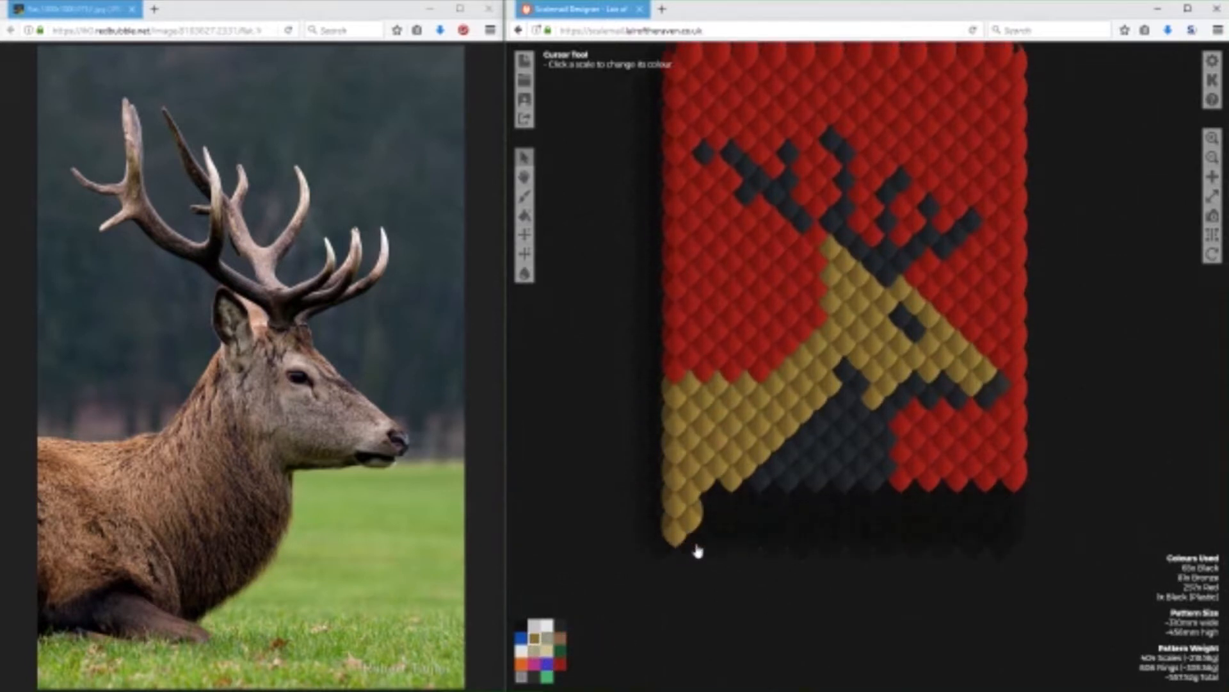
click(706, 535)
click(719, 531)
click(708, 508)
click(715, 503)
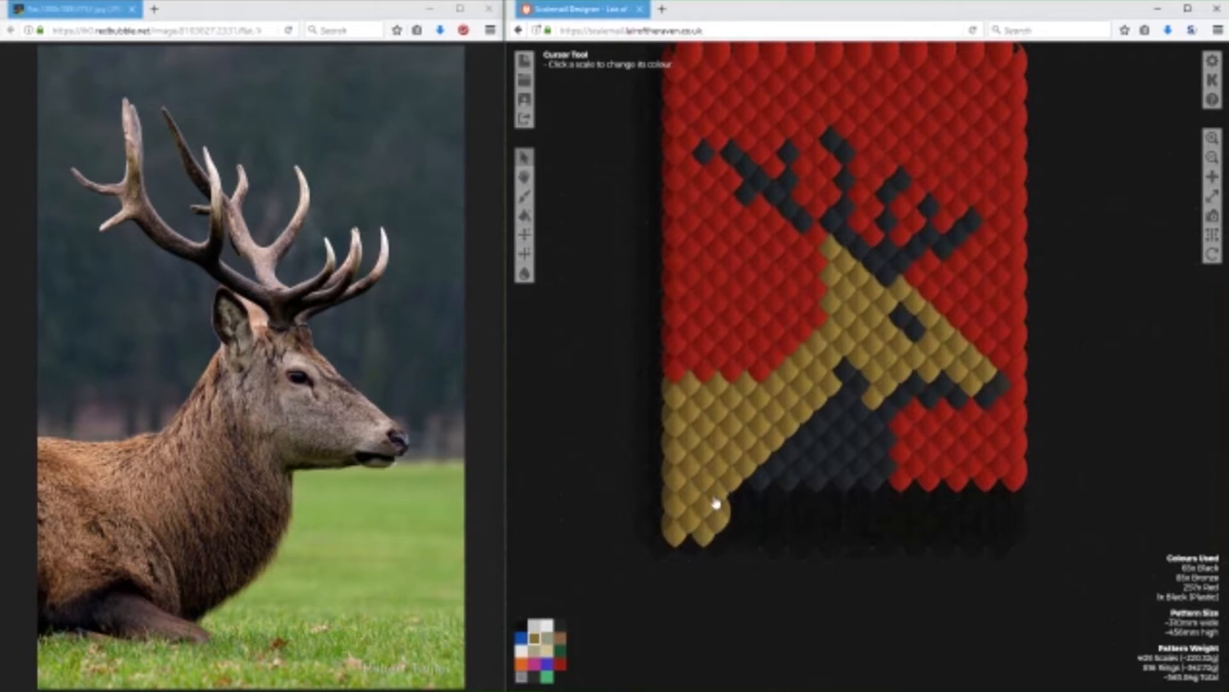
click(733, 511)
click(728, 540)
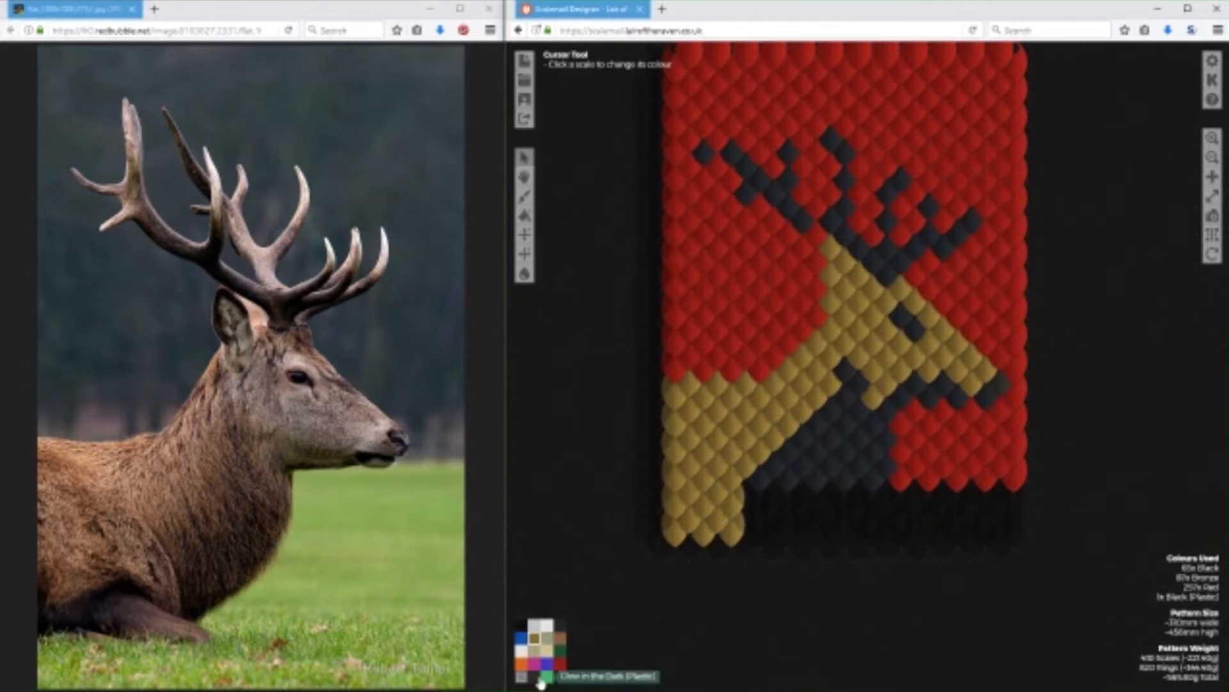
Add a matching tab of red scales below the pattern's lower-right corner, about three scales wide.
click(561, 664)
click(1012, 497)
click(1002, 537)
click(987, 527)
click(979, 508)
click(972, 514)
click(972, 534)
click(958, 525)
click(956, 506)
click(945, 527)
click(942, 512)
Add a black tab about three scales wide below the stag's dark chest, between the bronze and red tabs.
click(560, 627)
click(870, 498)
click(844, 498)
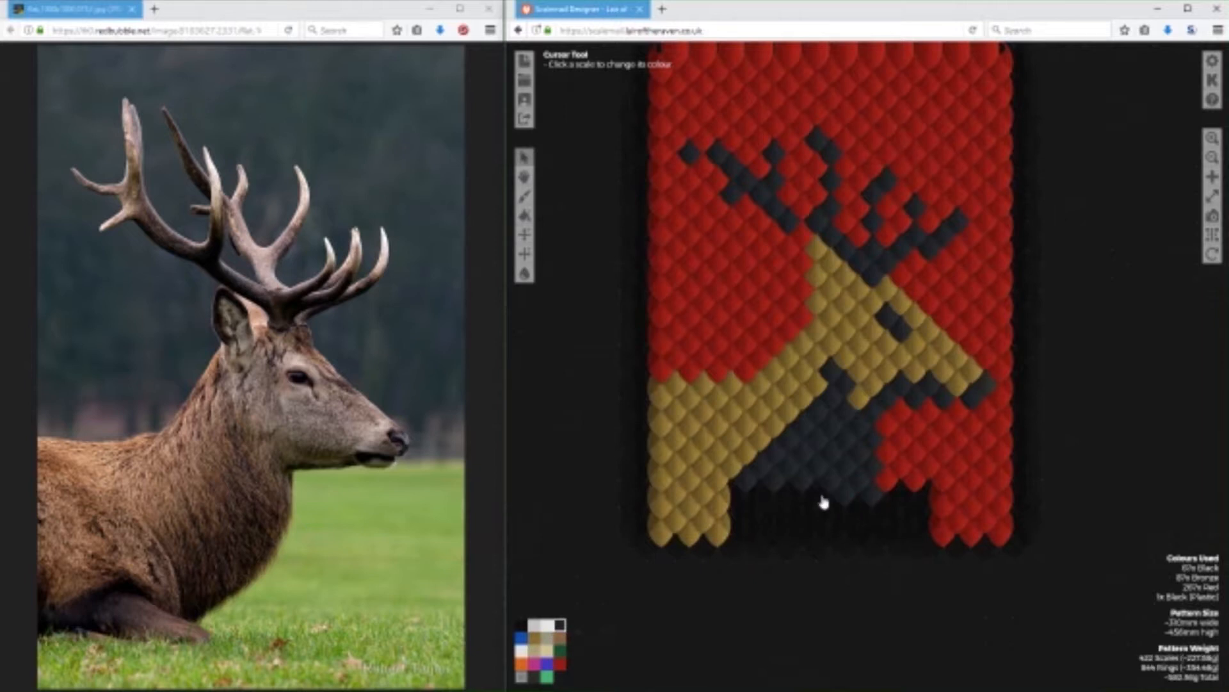
click(822, 498)
click(835, 511)
click(856, 513)
click(823, 537)
click(843, 520)
click(866, 518)
click(866, 536)
click(843, 539)
click(831, 525)
click(875, 536)
click(826, 515)
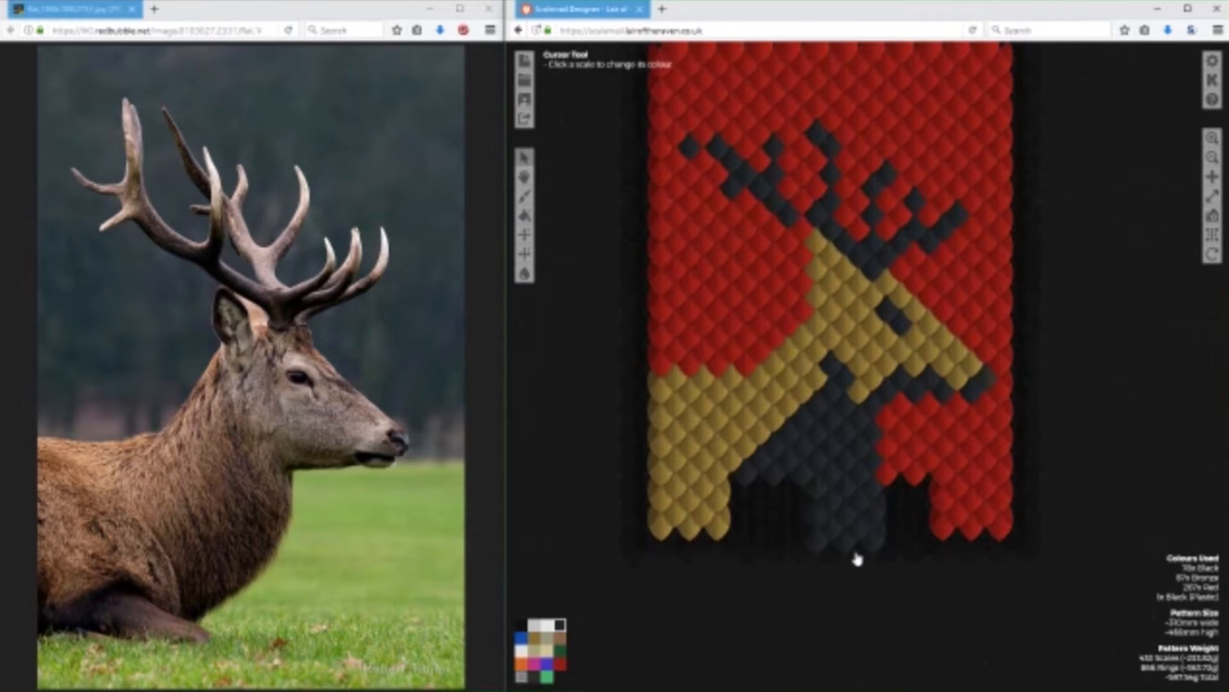
Add a row of two bronze scales to the bottom of the bronze tab.
click(535, 637)
click(703, 543)
click(674, 544)
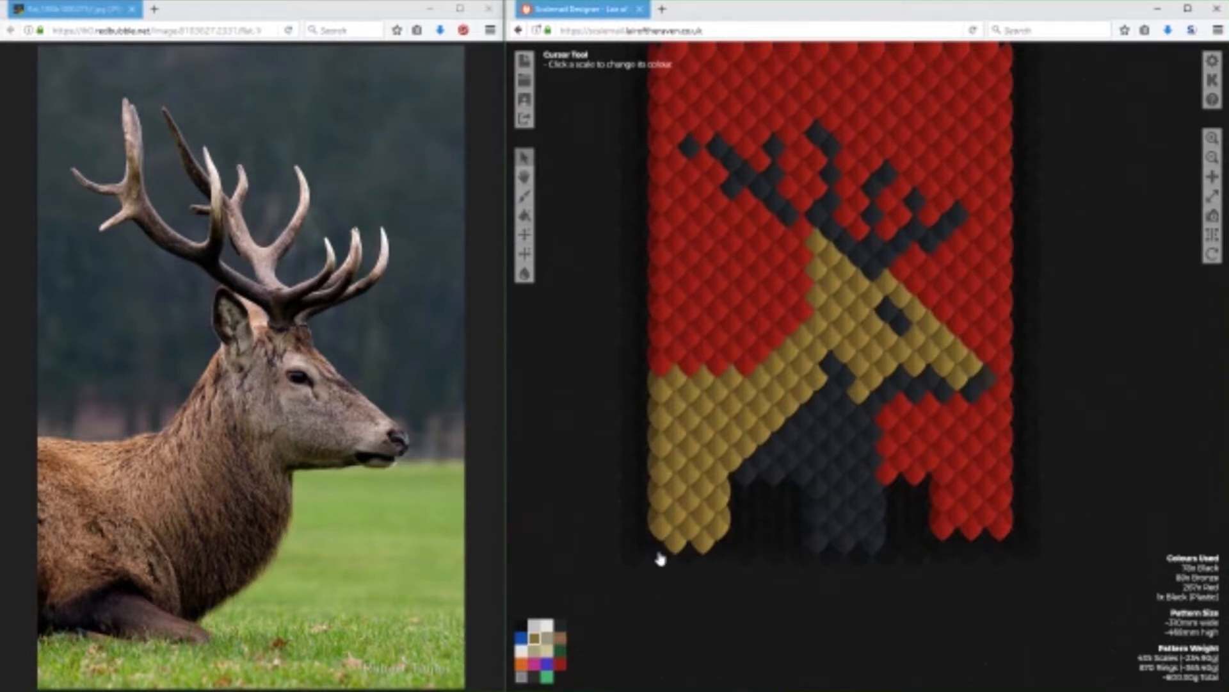
Try widening the bronze tab with three scales on its inner side, and erase the two lower ones again.
click(734, 496)
click(730, 522)
click(729, 543)
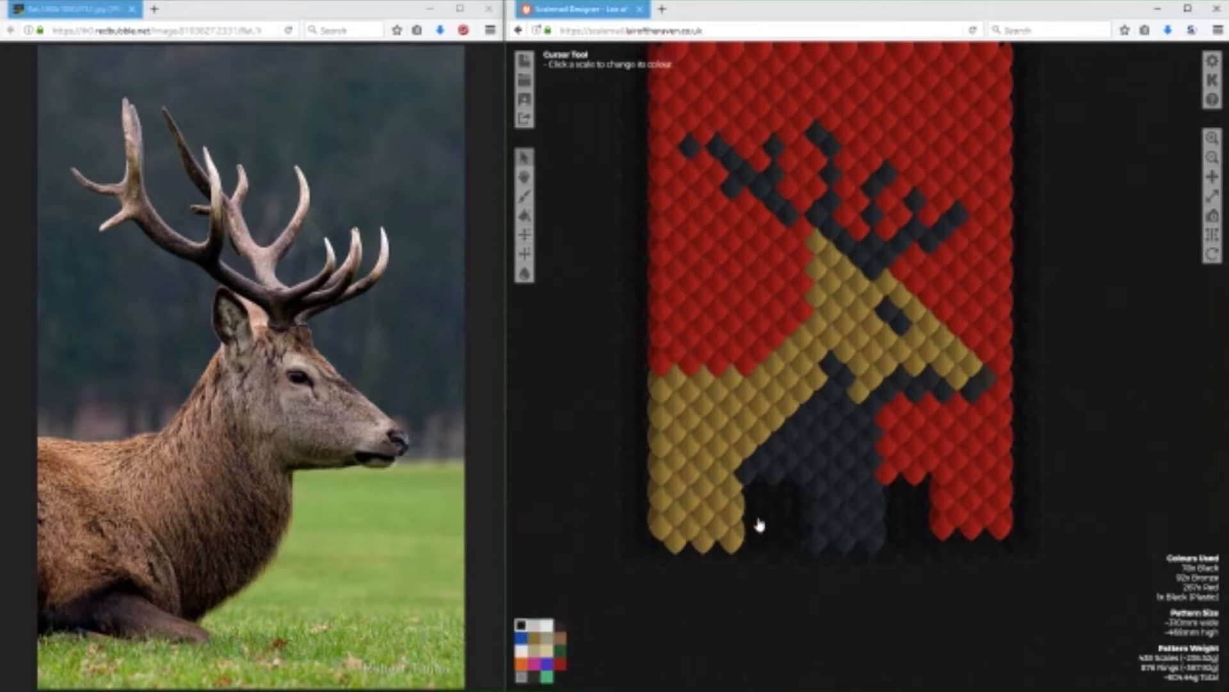
click(734, 526)
click(734, 544)
Shift the black tab slightly towards the bronze one by moving its edge scales across, and erase the stray bronze and black scales beside the tabs.
click(875, 543)
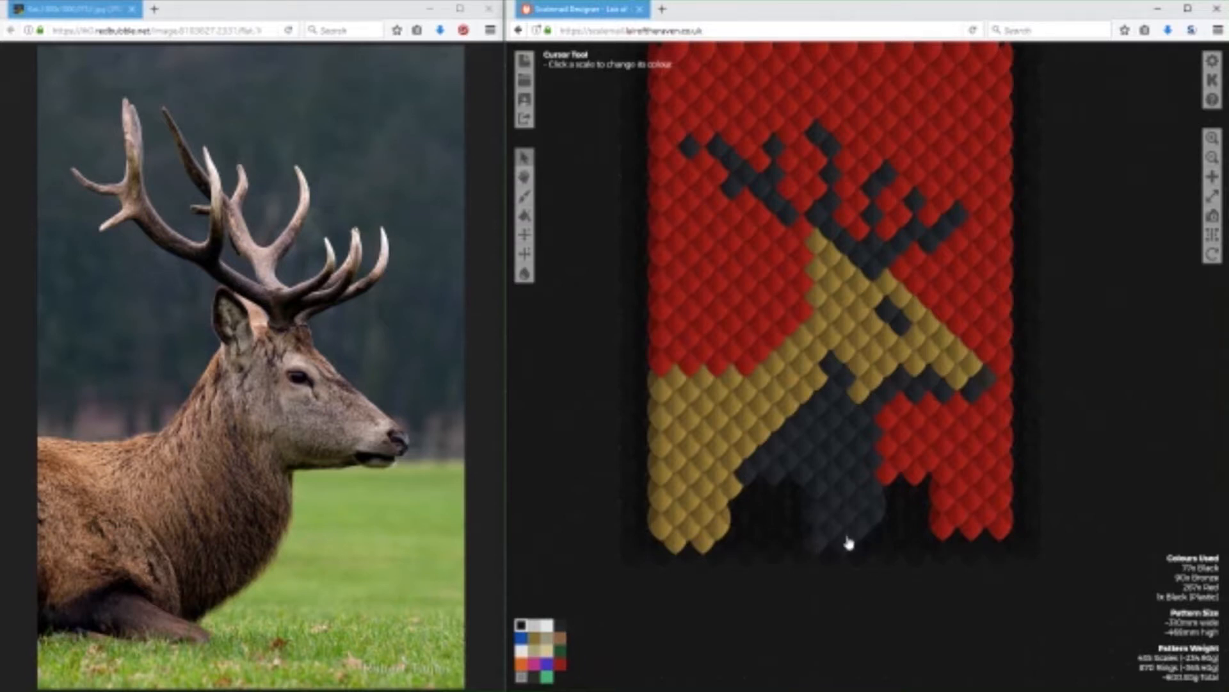
click(884, 520)
click(560, 624)
click(794, 528)
click(805, 507)
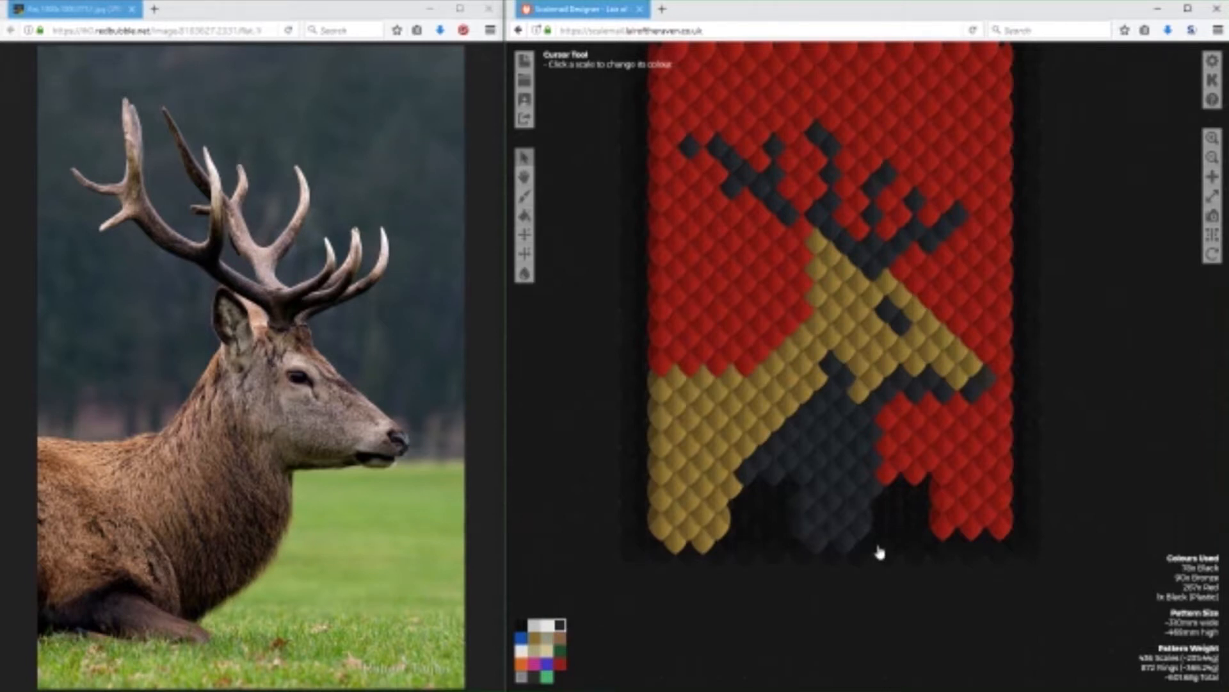
click(738, 490)
click(873, 490)
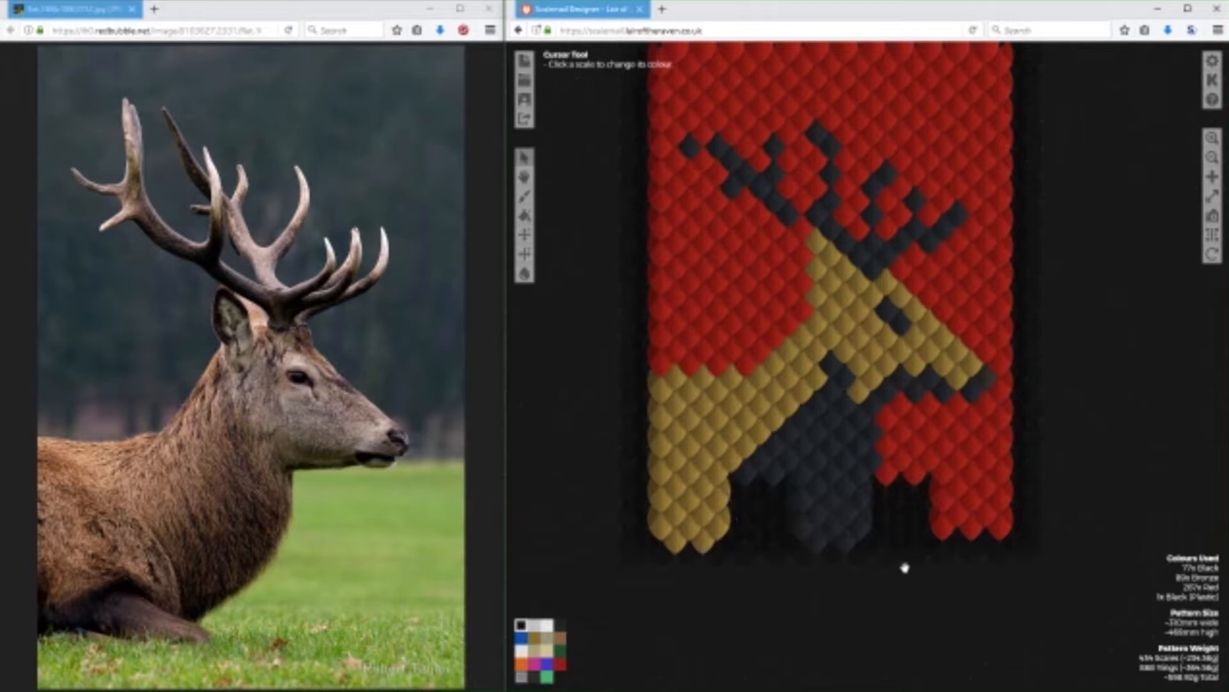
Taper the tabs to points, adding a two-scale red row and one end scale each in red, black and bronze.
click(563, 661)
click(960, 548)
click(985, 547)
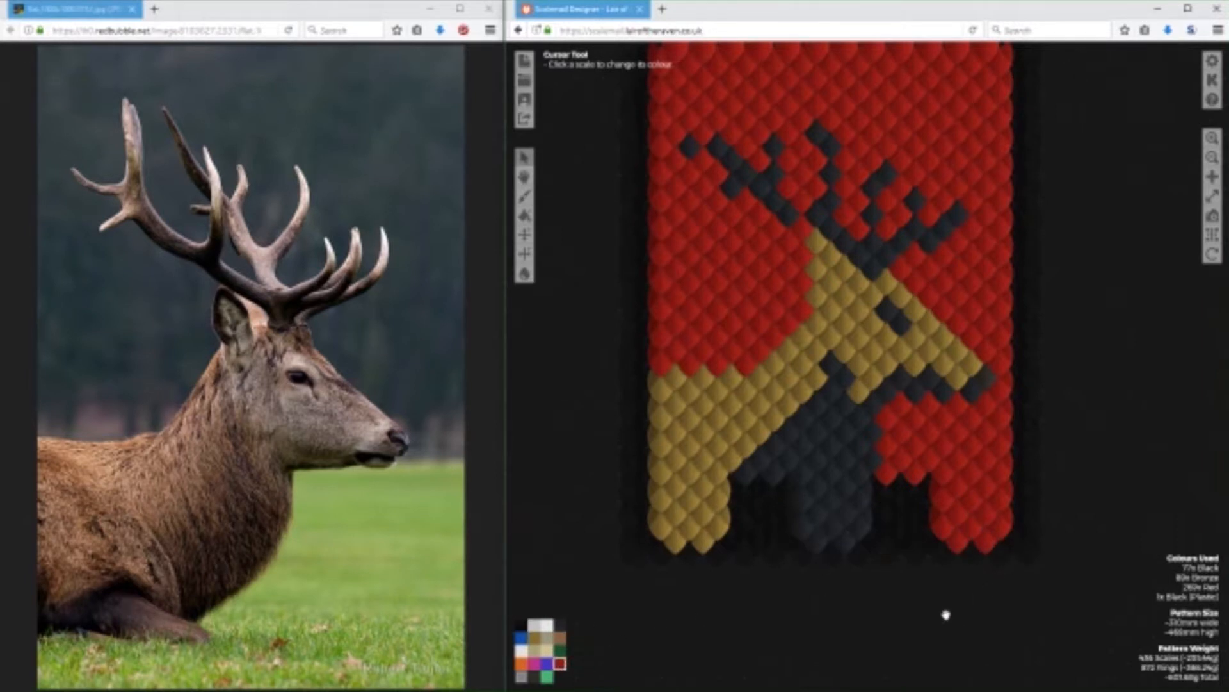
click(974, 569)
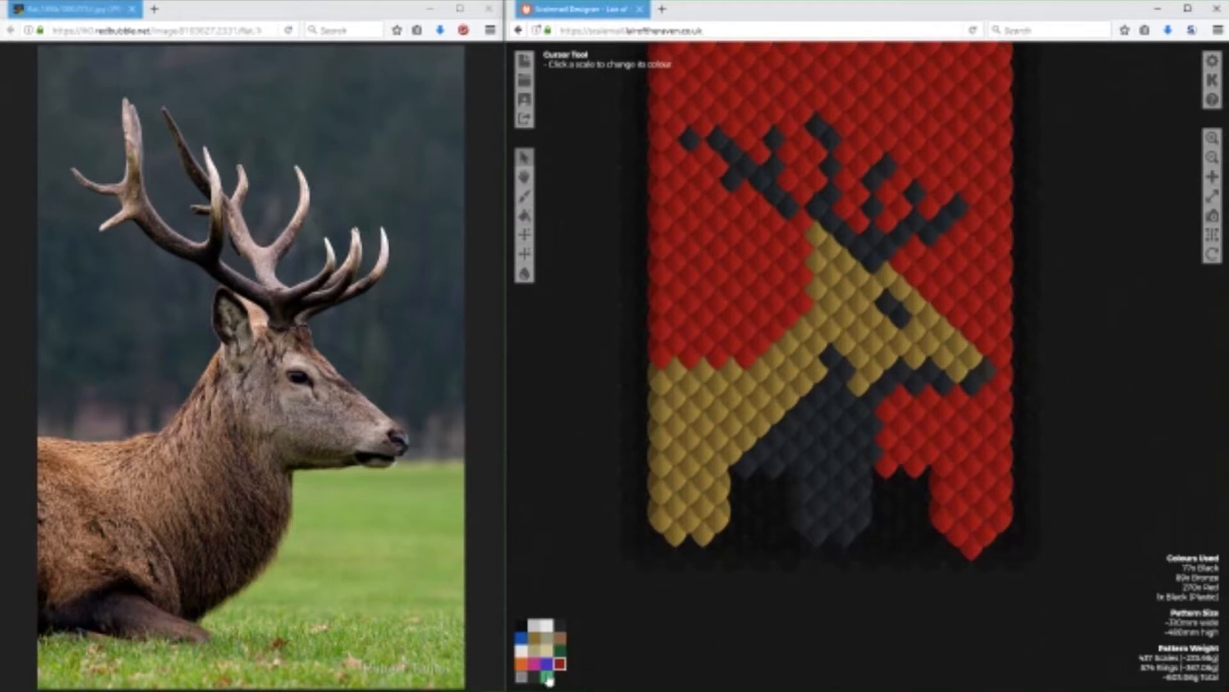
click(560, 624)
click(829, 559)
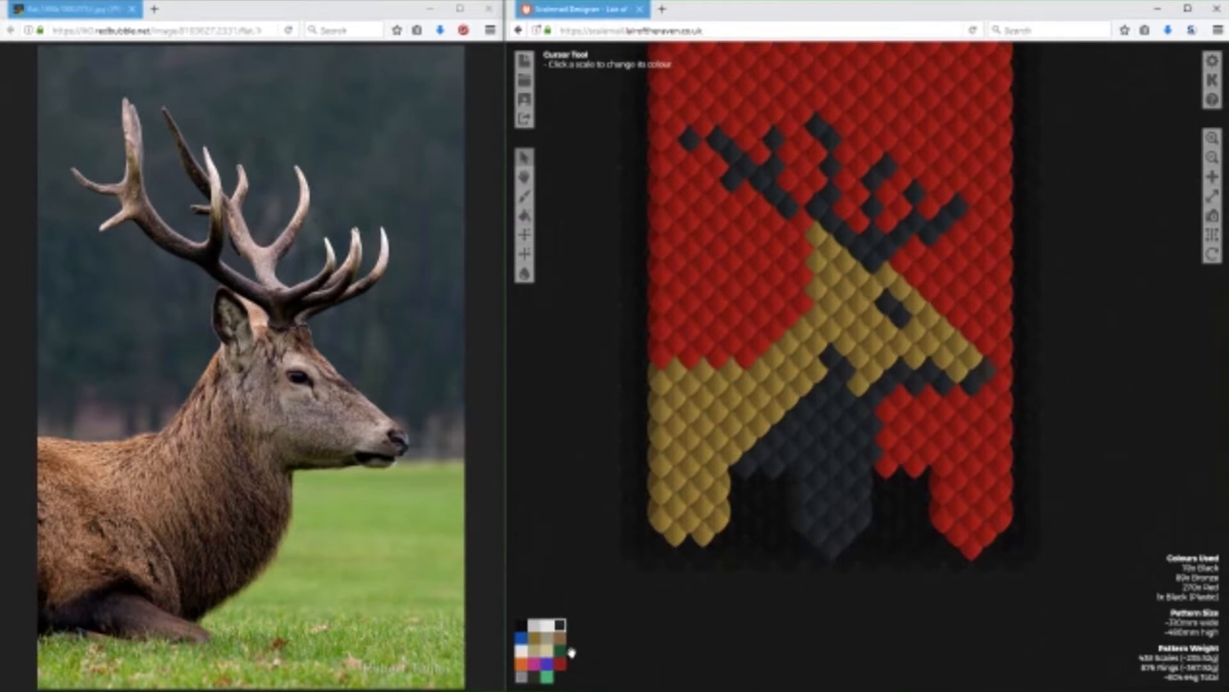
click(535, 637)
click(692, 546)
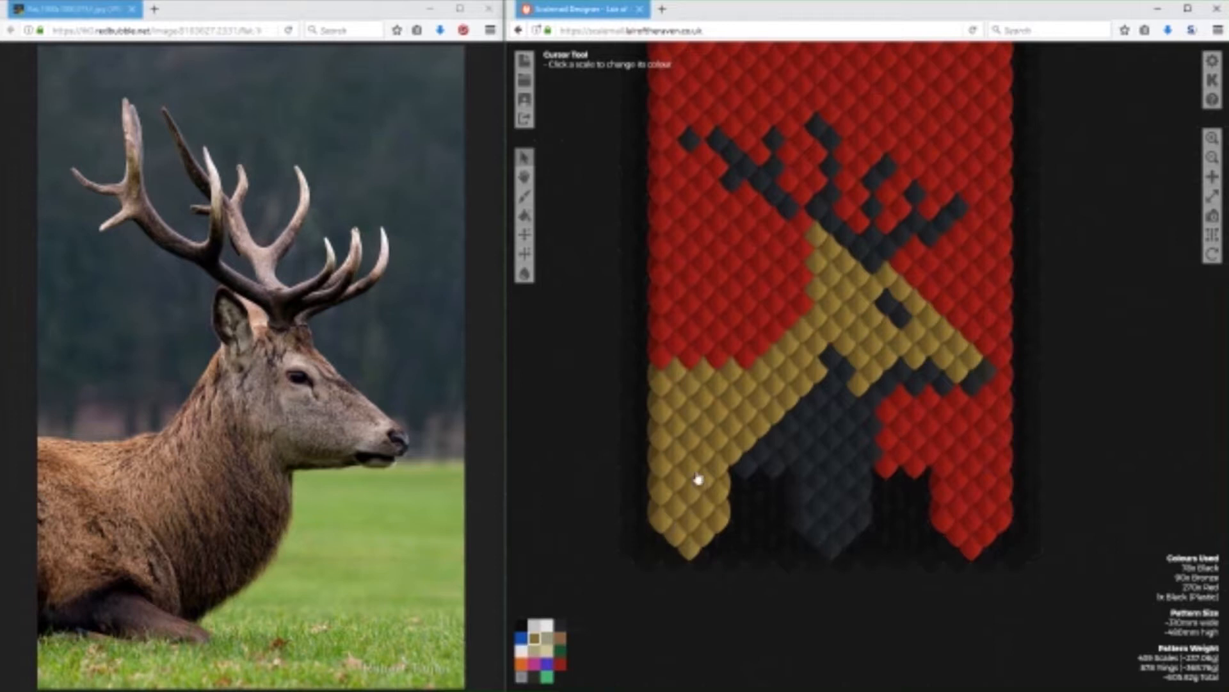
Extend the red background upward with new red scales at the upper-left corner and along most of a new top row.
scroll(1095, 435, up, 3)
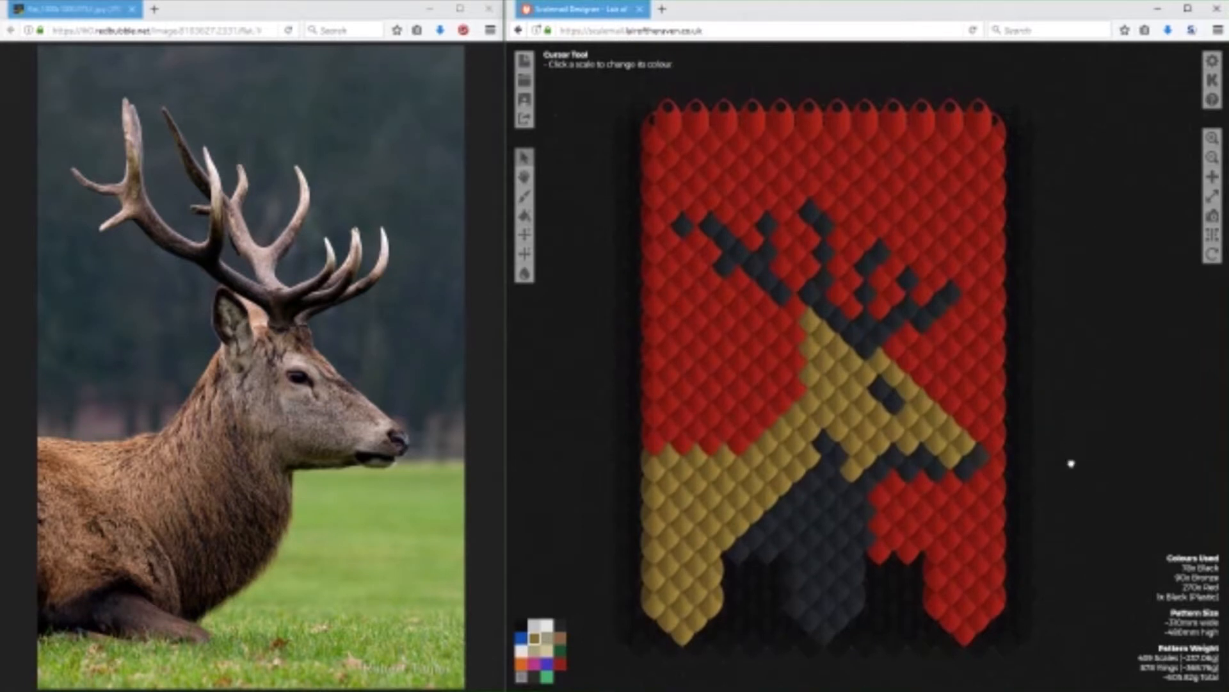
scroll(1070, 461, up, 2)
click(560, 663)
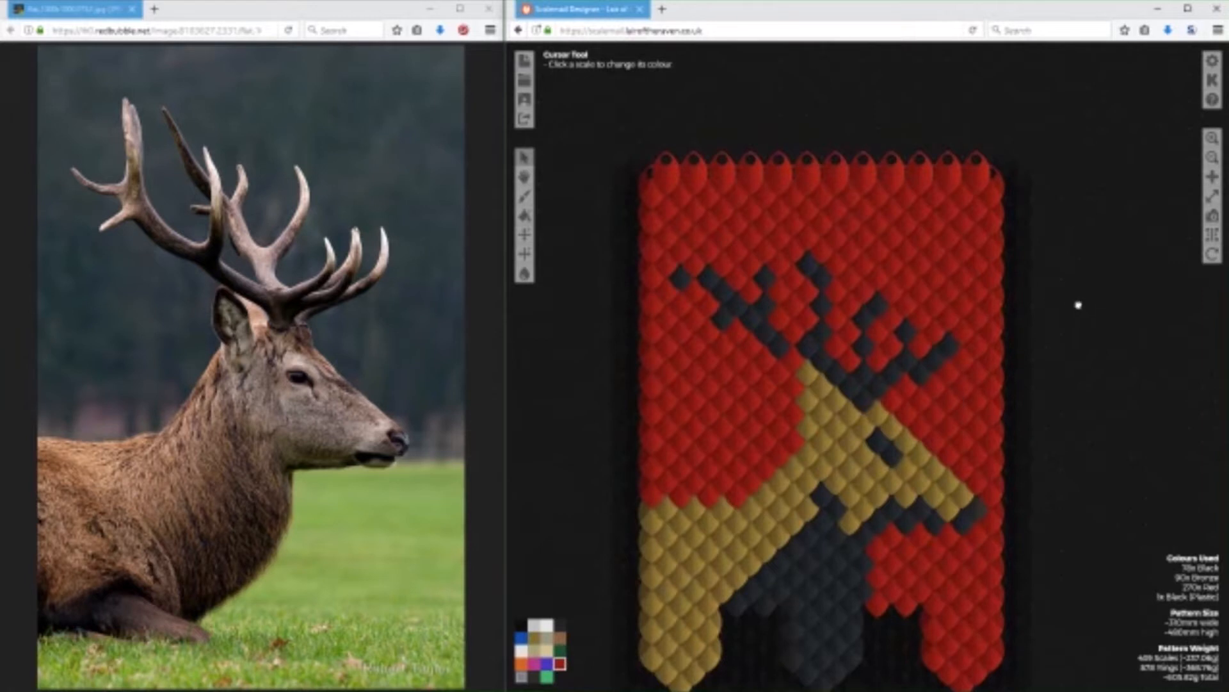
scroll(1079, 305, up, 6)
click(662, 325)
click(674, 319)
click(663, 315)
click(676, 317)
click(654, 312)
click(643, 348)
click(675, 307)
click(700, 306)
click(692, 315)
click(698, 324)
click(726, 327)
click(743, 317)
click(770, 322)
click(727, 315)
click(755, 313)
click(826, 319)
click(813, 313)
click(787, 312)
click(867, 313)
click(895, 312)
click(843, 310)
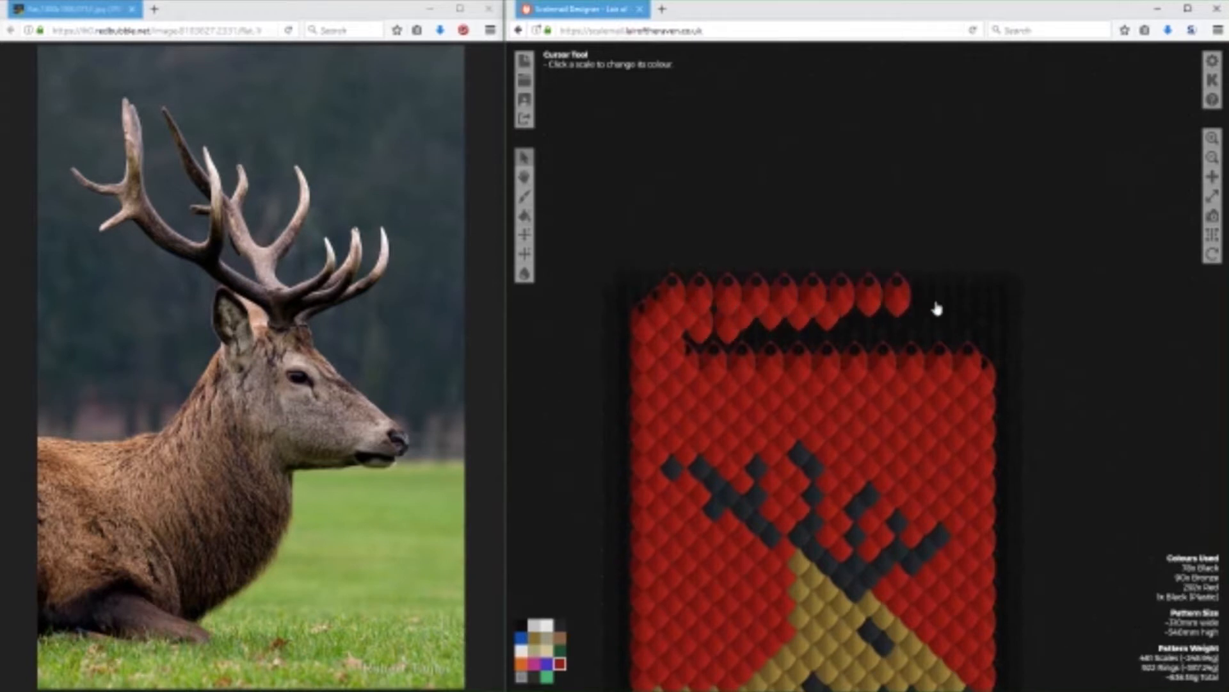
Complete the new top row of red scales to the right-hand corner and join it to the pattern's right edge.
click(925, 309)
click(954, 311)
click(981, 309)
click(983, 324)
click(981, 351)
click(969, 349)
Fill the gap between the new top row and the old top edge with red scales.
click(940, 352)
click(942, 340)
click(951, 349)
click(919, 336)
click(897, 340)
click(885, 346)
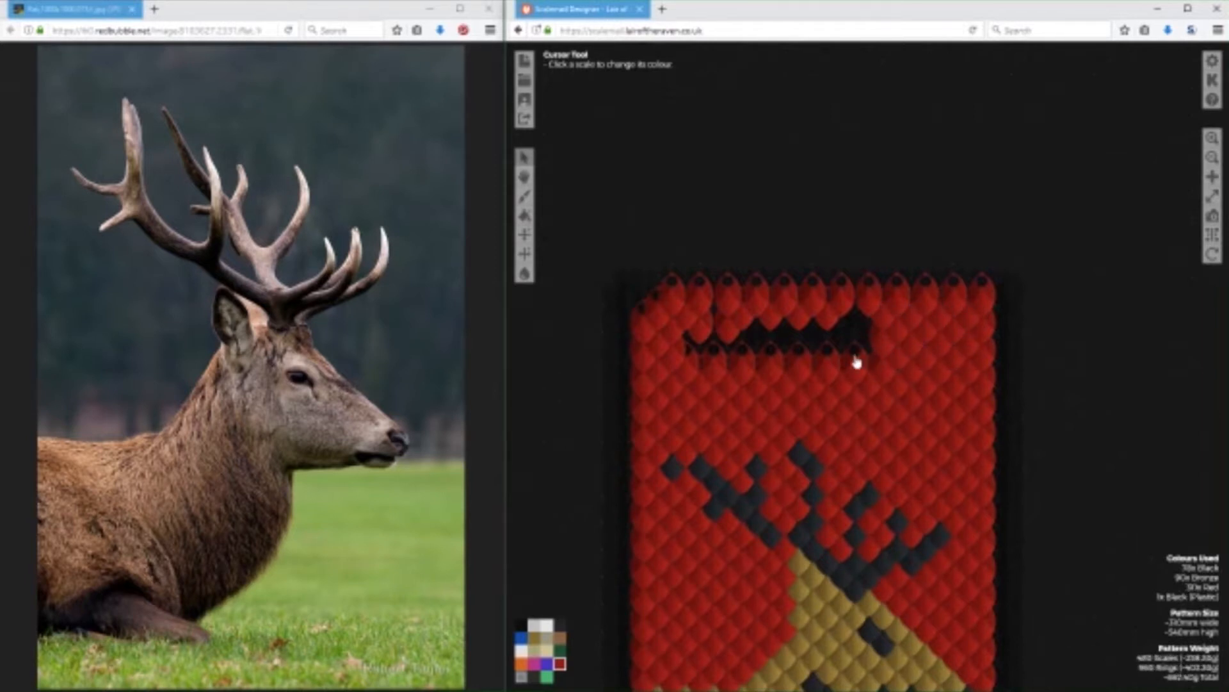
click(857, 339)
click(829, 341)
click(805, 346)
click(803, 349)
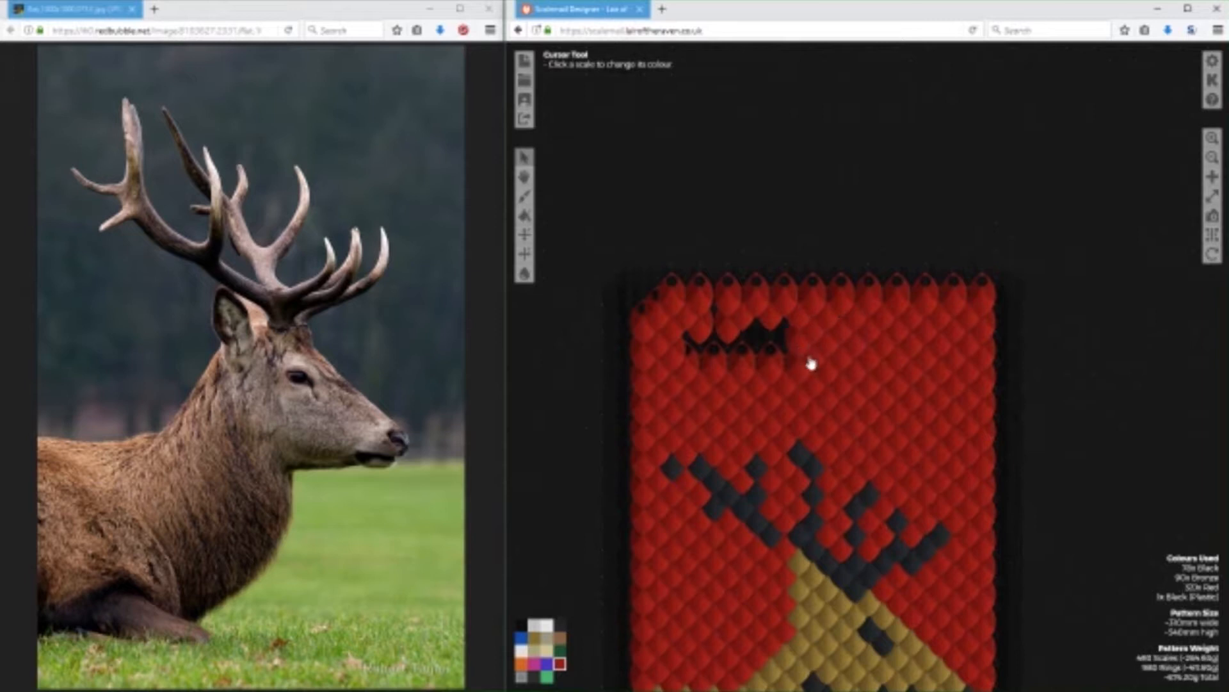
click(779, 343)
click(757, 340)
click(743, 344)
click(730, 358)
click(715, 340)
click(718, 318)
click(683, 345)
click(700, 359)
click(643, 311)
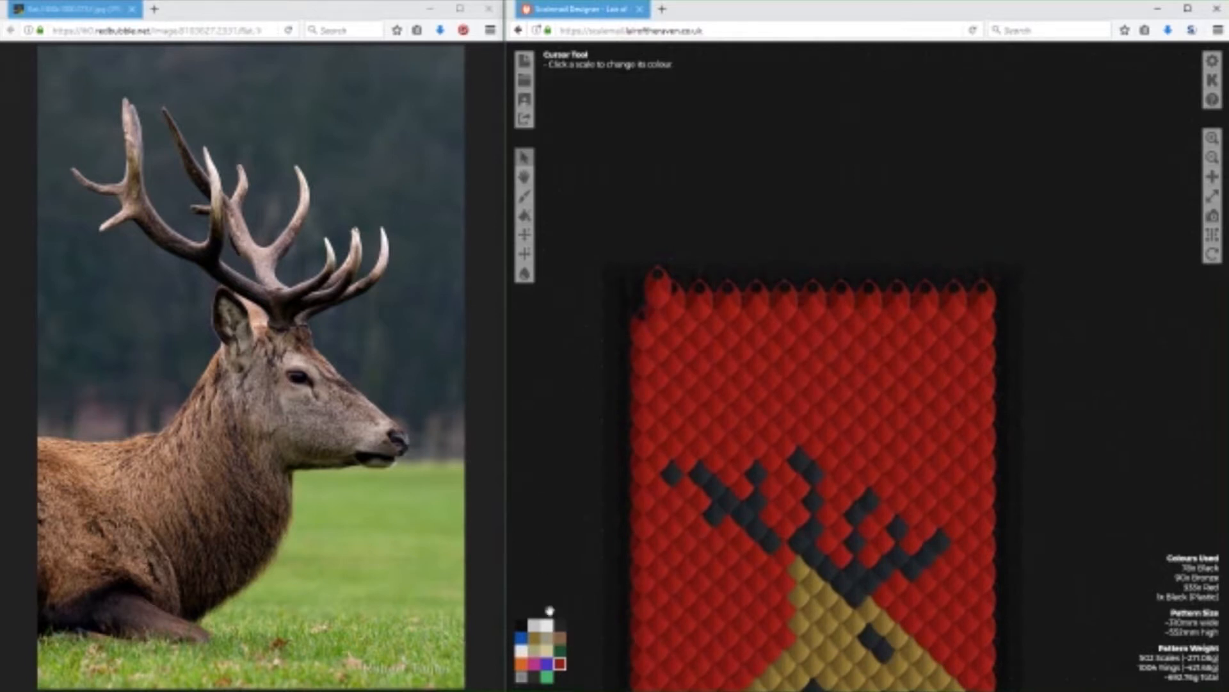
Erase the stray corner scale and the entire topmost row of red scales to even out the pattern's top edge.
click(524, 621)
click(657, 294)
click(986, 308)
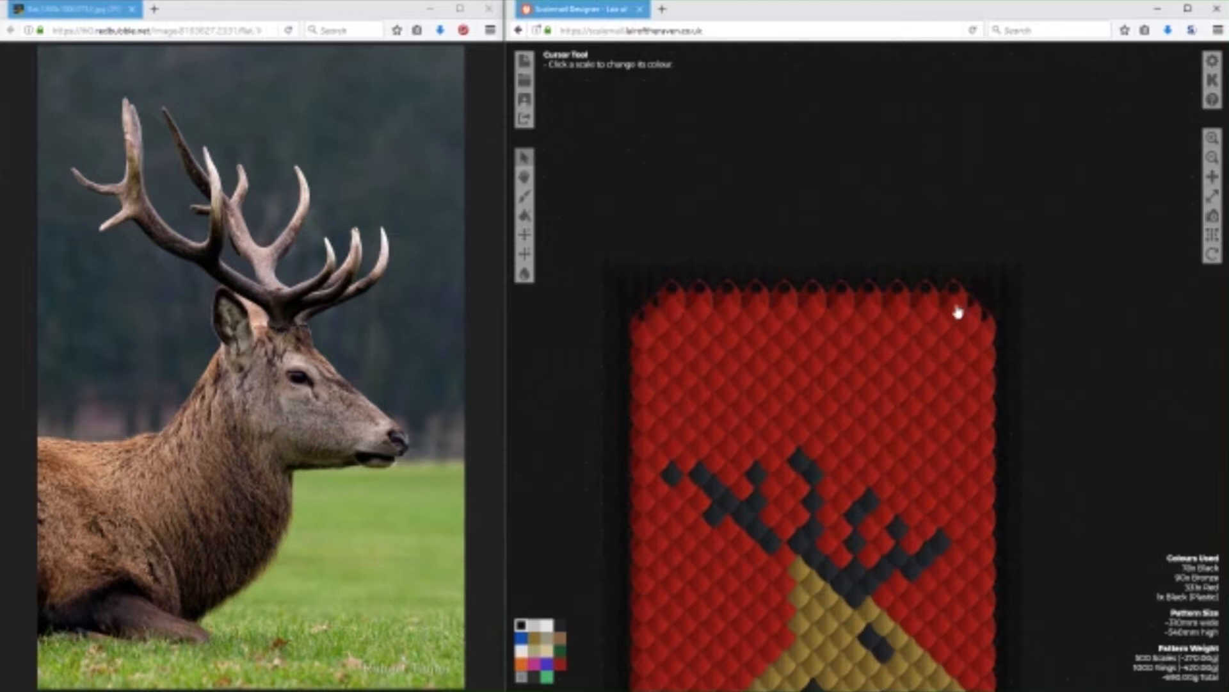
click(957, 309)
click(927, 309)
click(899, 310)
click(859, 310)
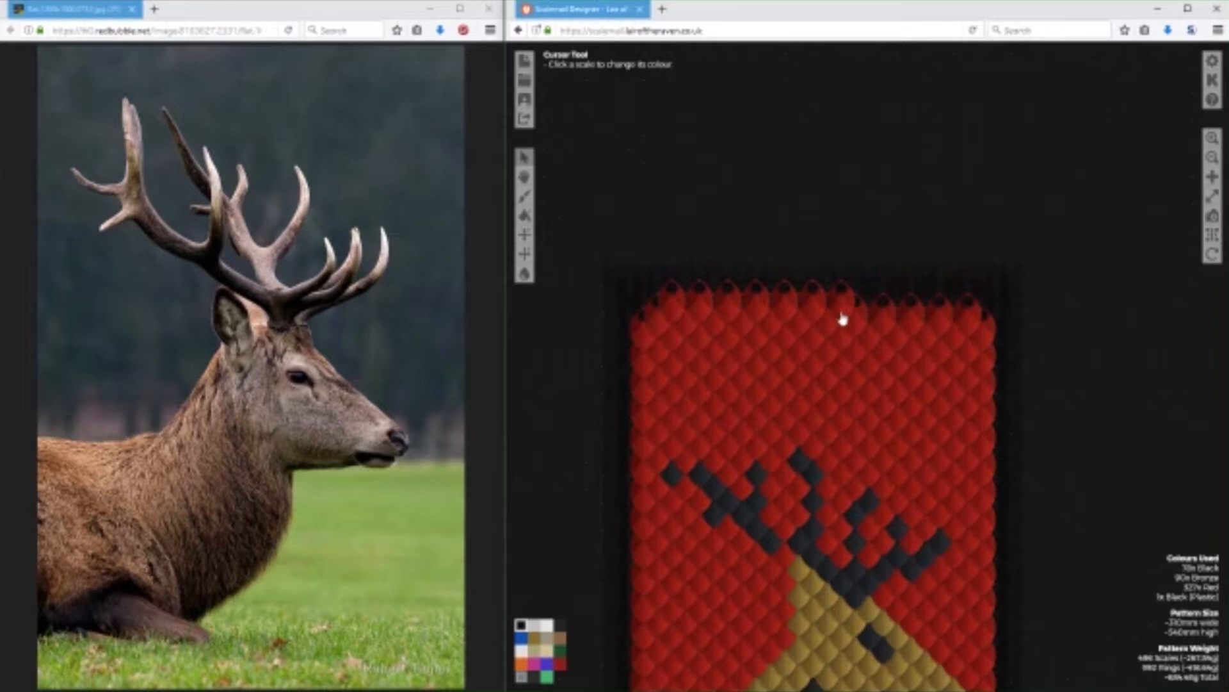
click(839, 311)
click(810, 311)
click(783, 312)
click(754, 312)
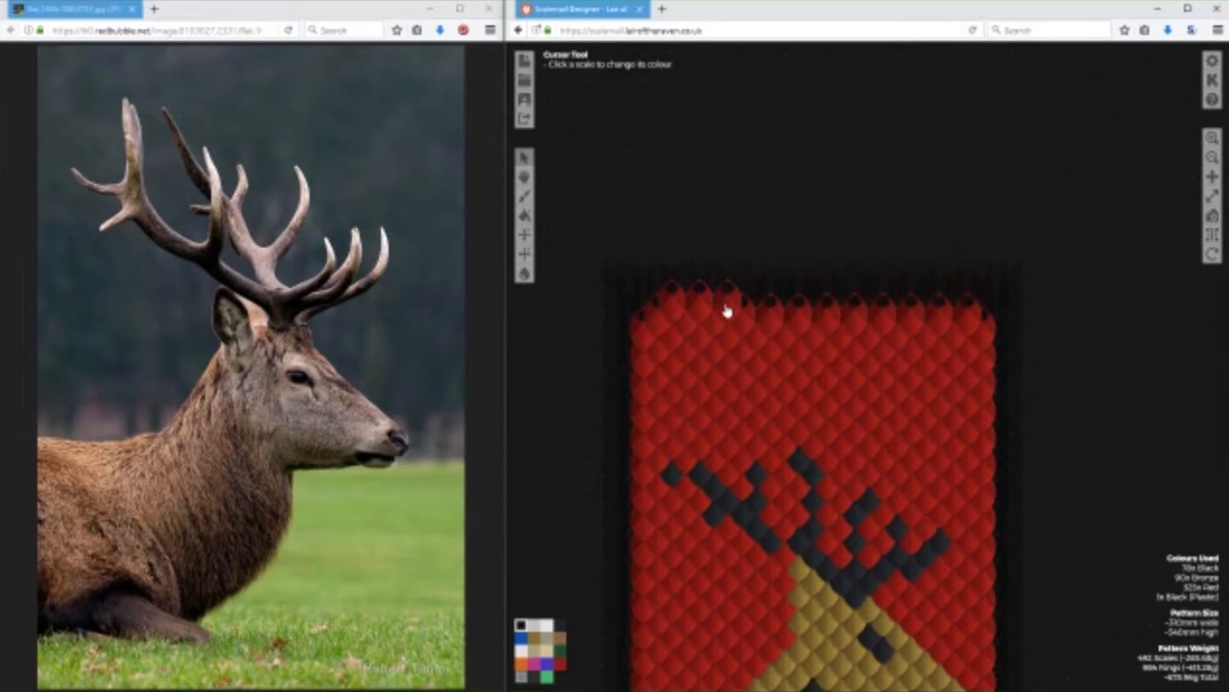
click(727, 312)
click(698, 311)
click(670, 312)
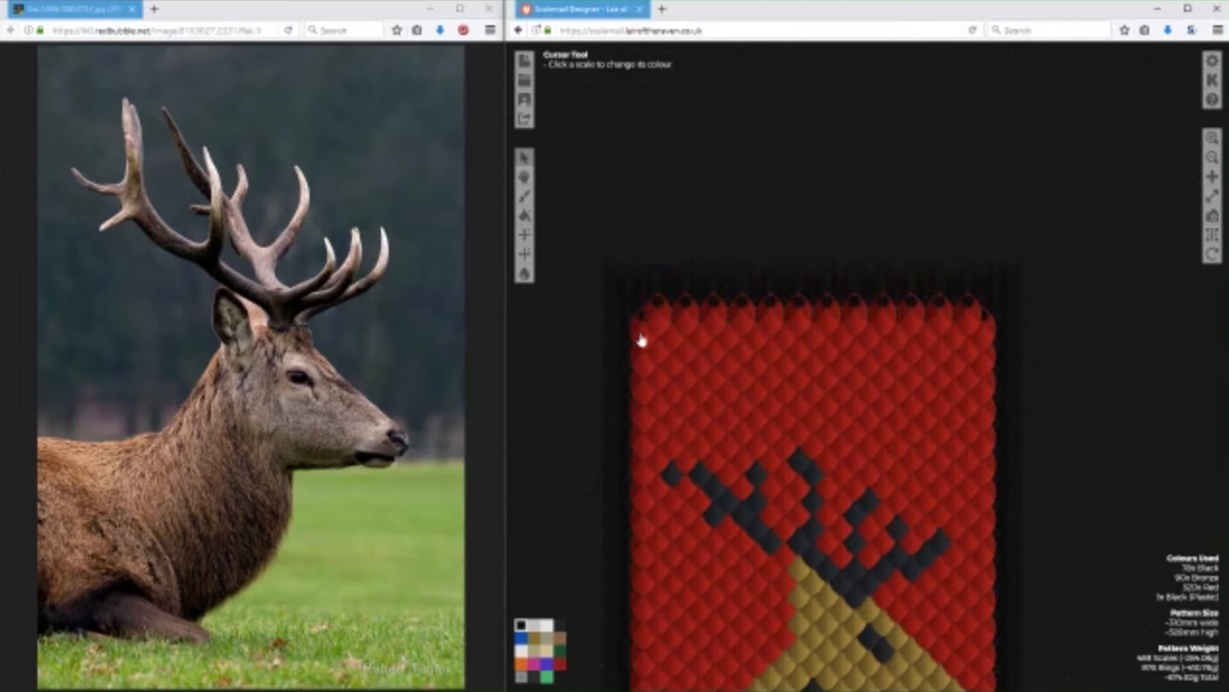
Lengthen the red tab by one step with five red scales along its pointed end.
scroll(1084, 439, down, 6)
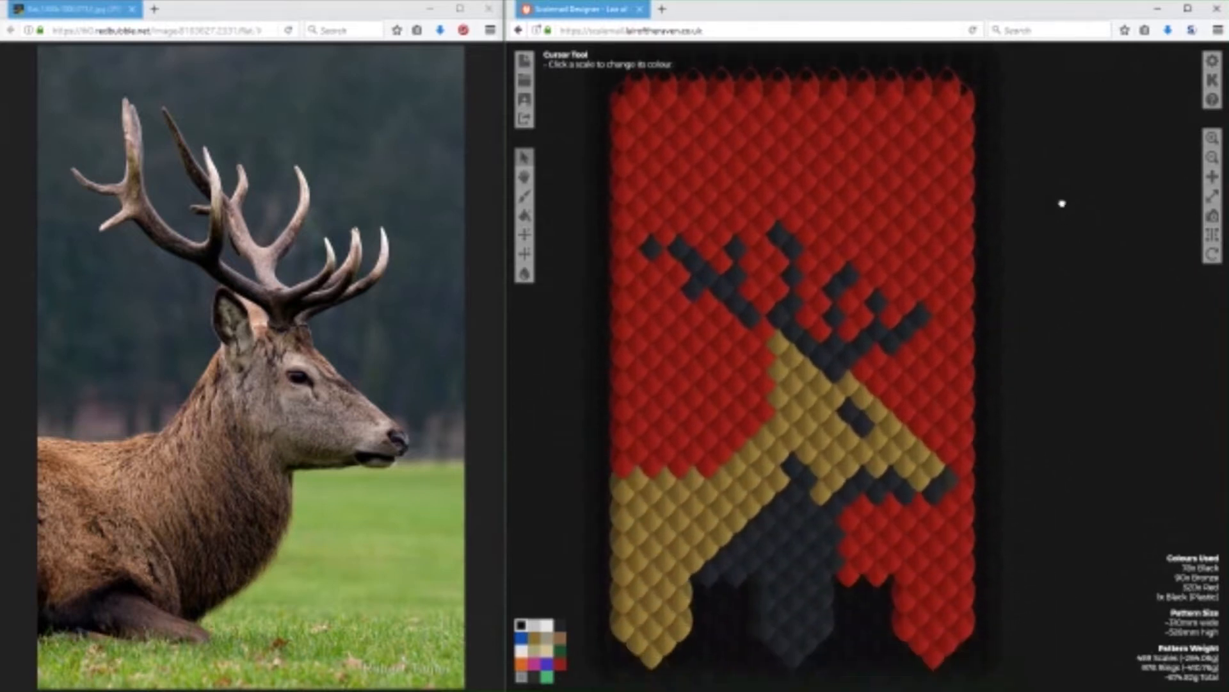
click(560, 663)
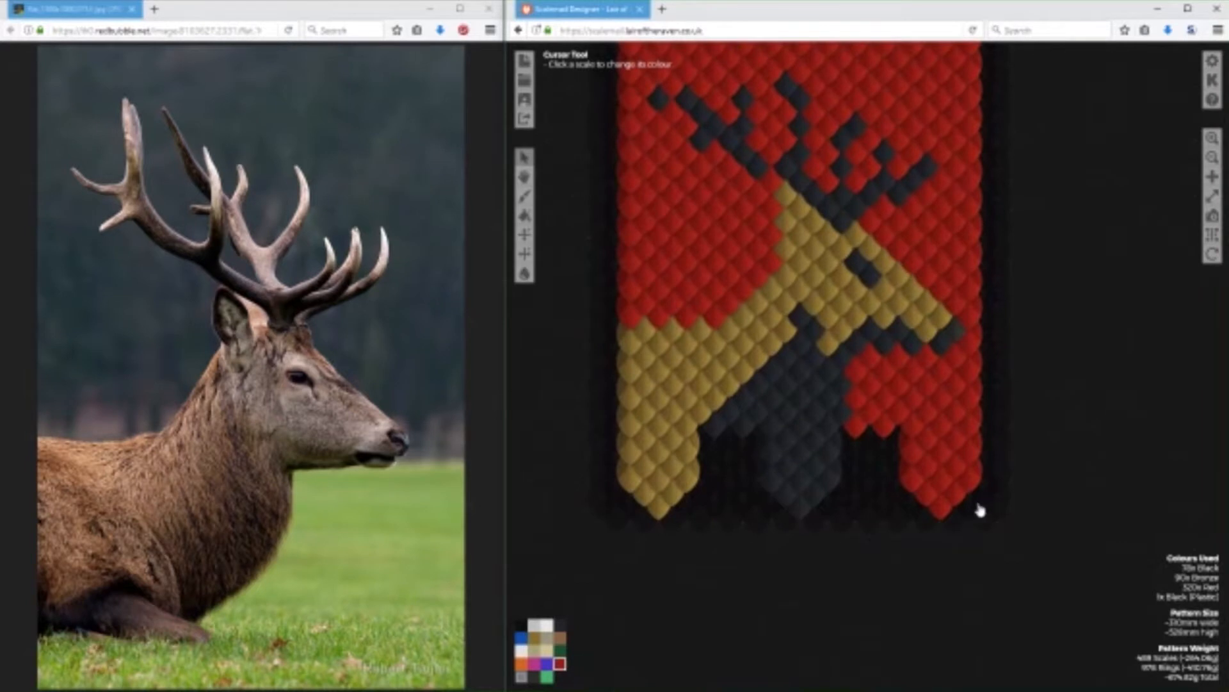
click(968, 512)
click(945, 525)
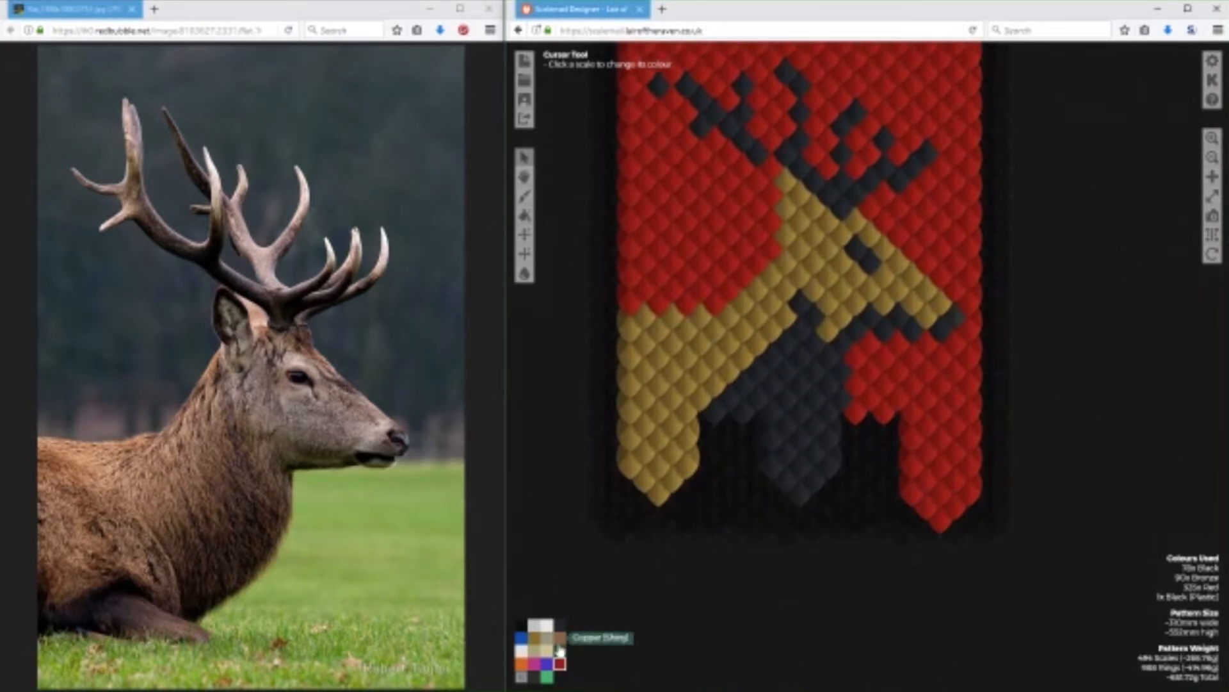
Lengthen the bronze tab by the same amount with five bronze scales along its pointed end.
click(632, 490)
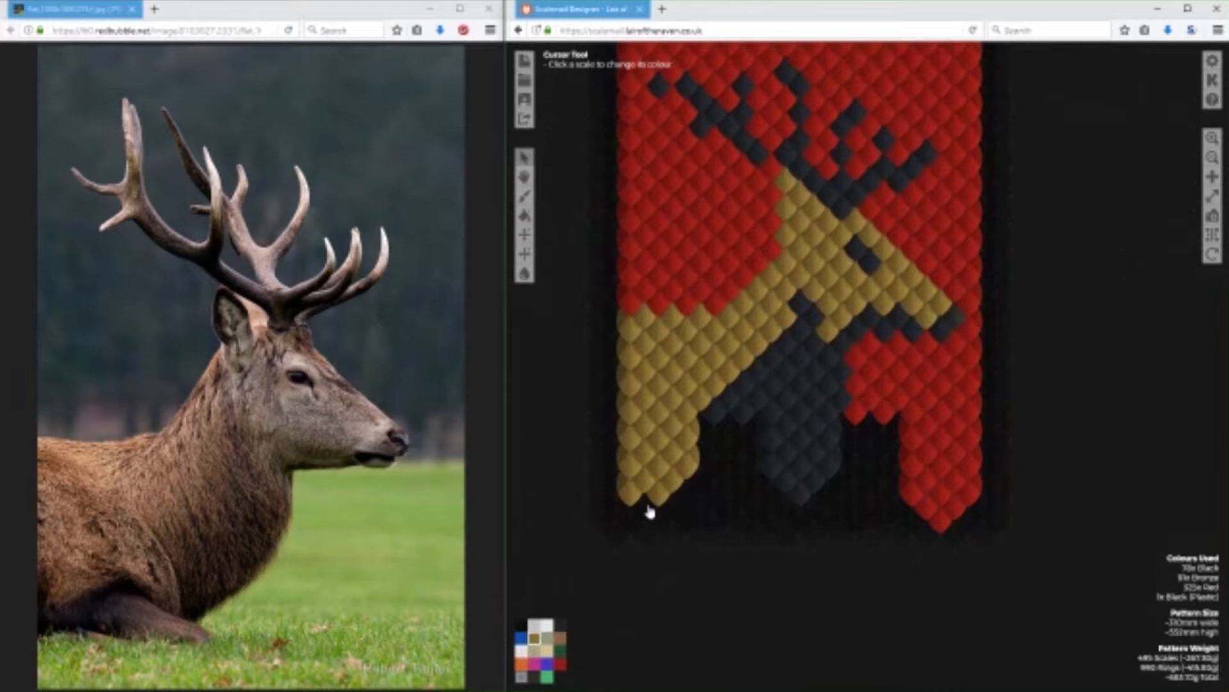
click(647, 508)
click(662, 518)
click(675, 508)
click(687, 495)
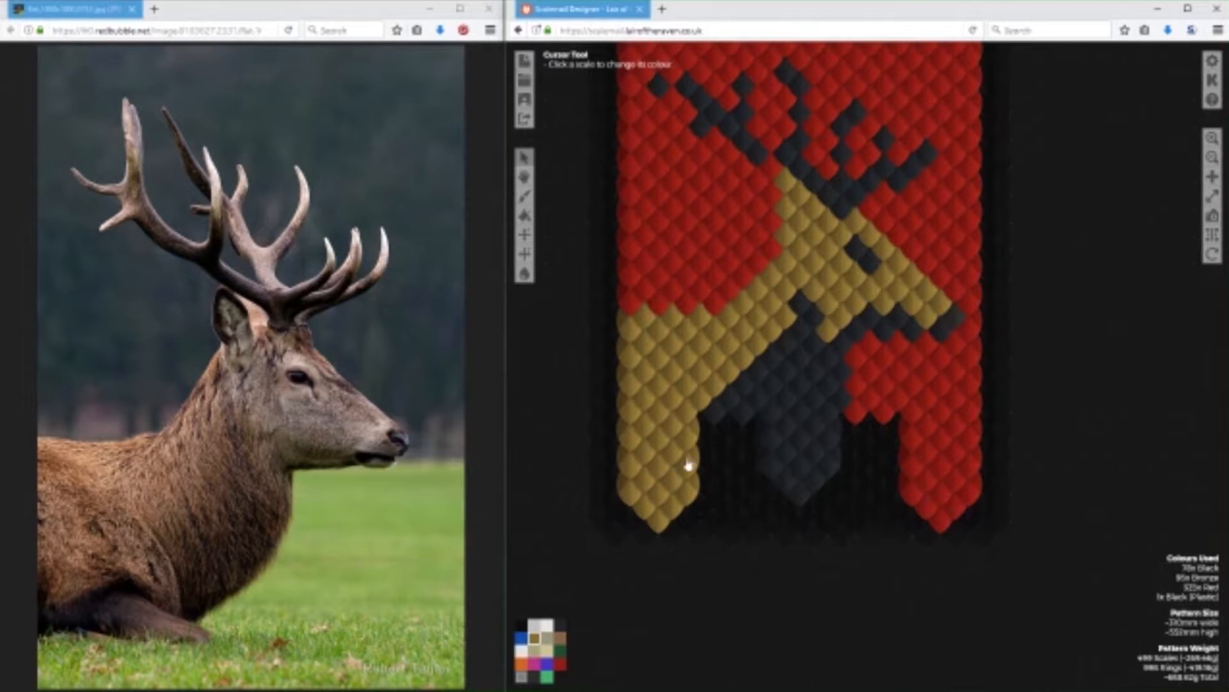
Paint a horizontal row of green scales across the red background on both sides of the stag's forehead.
scroll(1112, 425, up, 3)
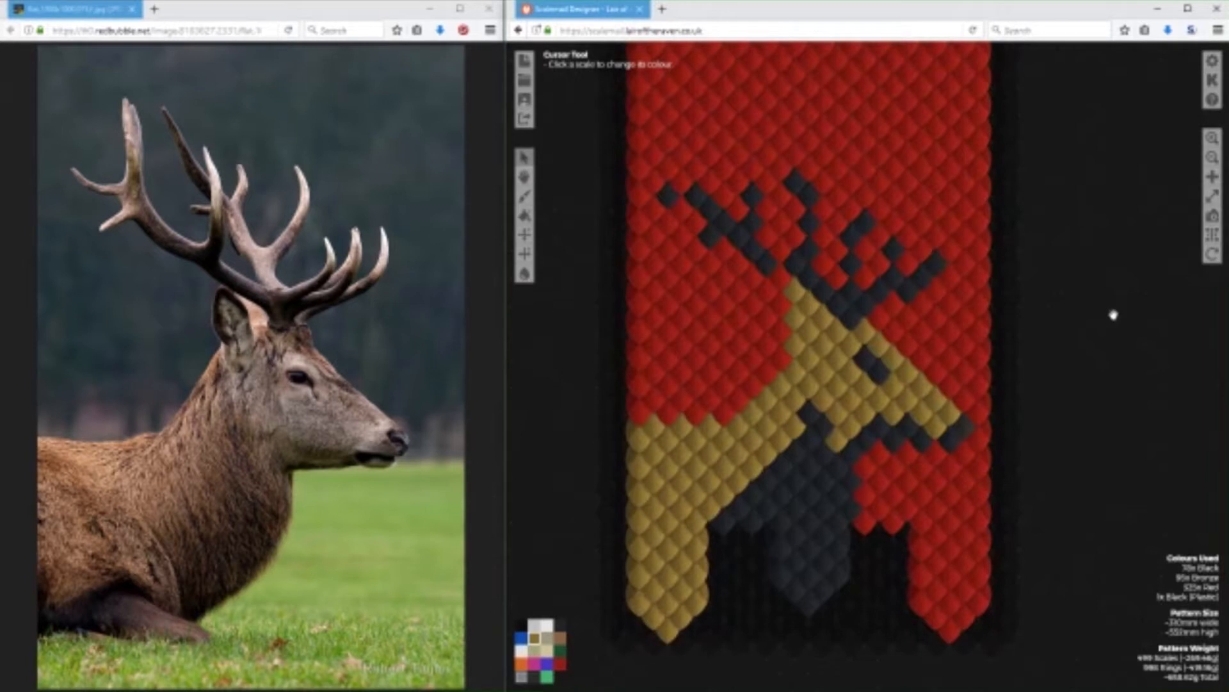
scroll(1095, 278, up, 3)
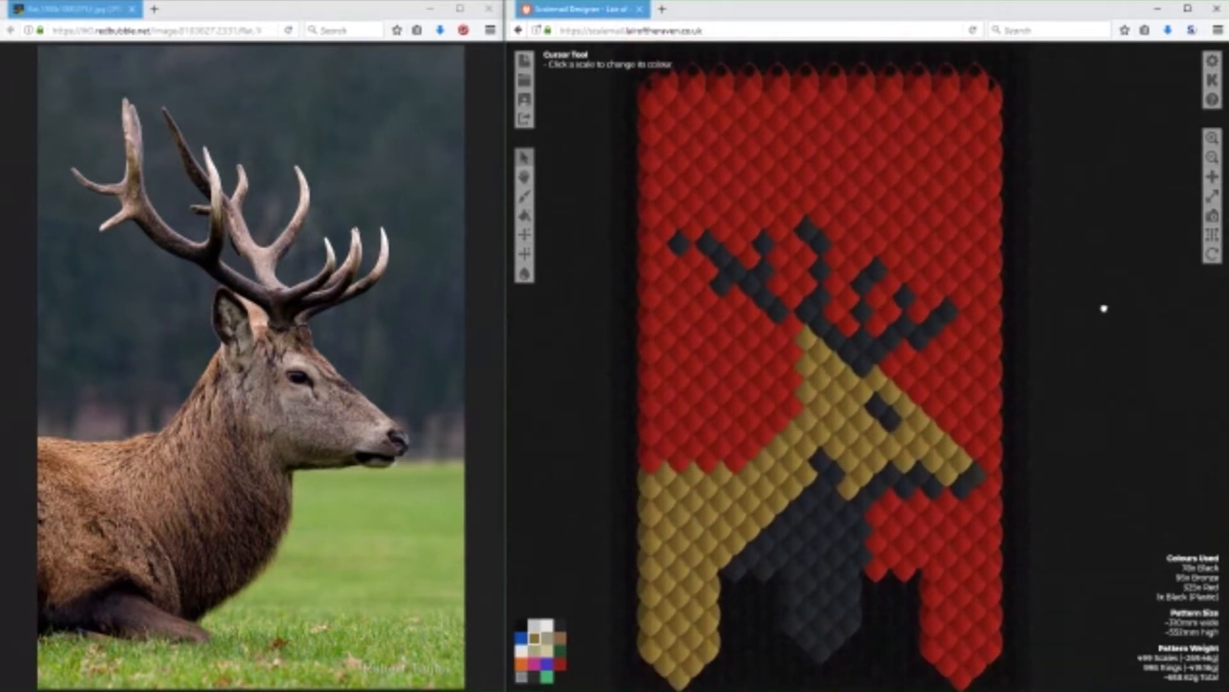
click(560, 650)
drag(1126, 374, 1119, 367)
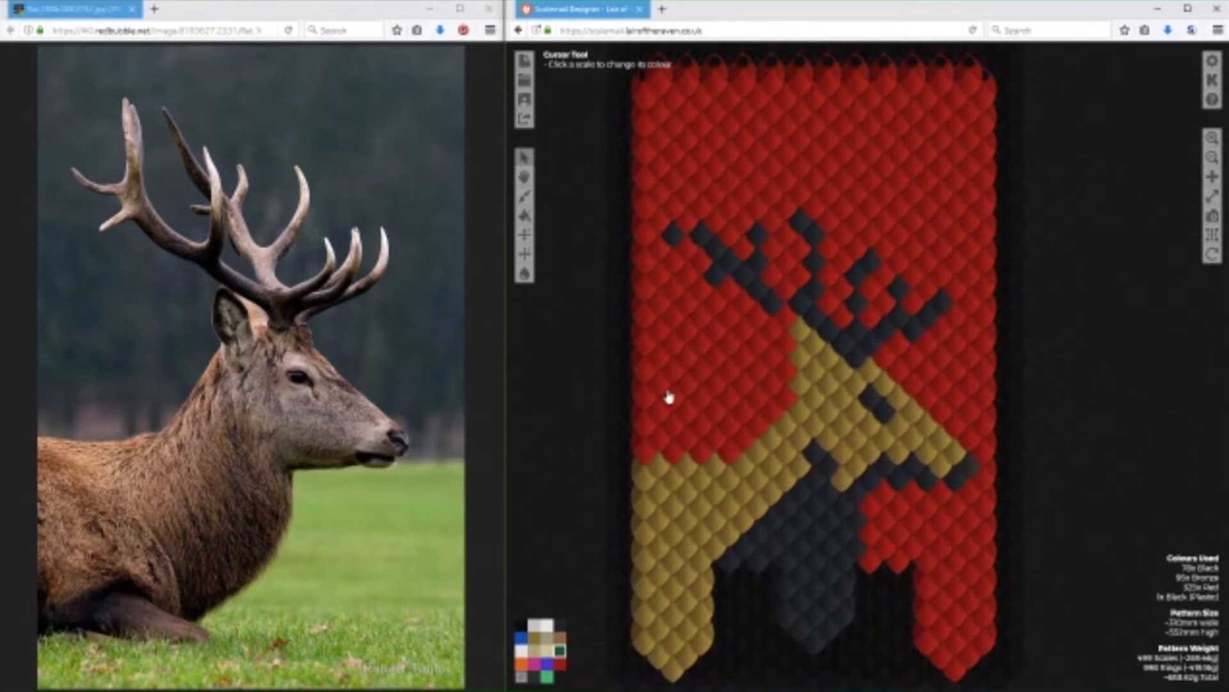
mouse_move(651, 380)
mouse_down()
mouse_move(645, 368)
mouse_move(986, 375)
mouse_up()
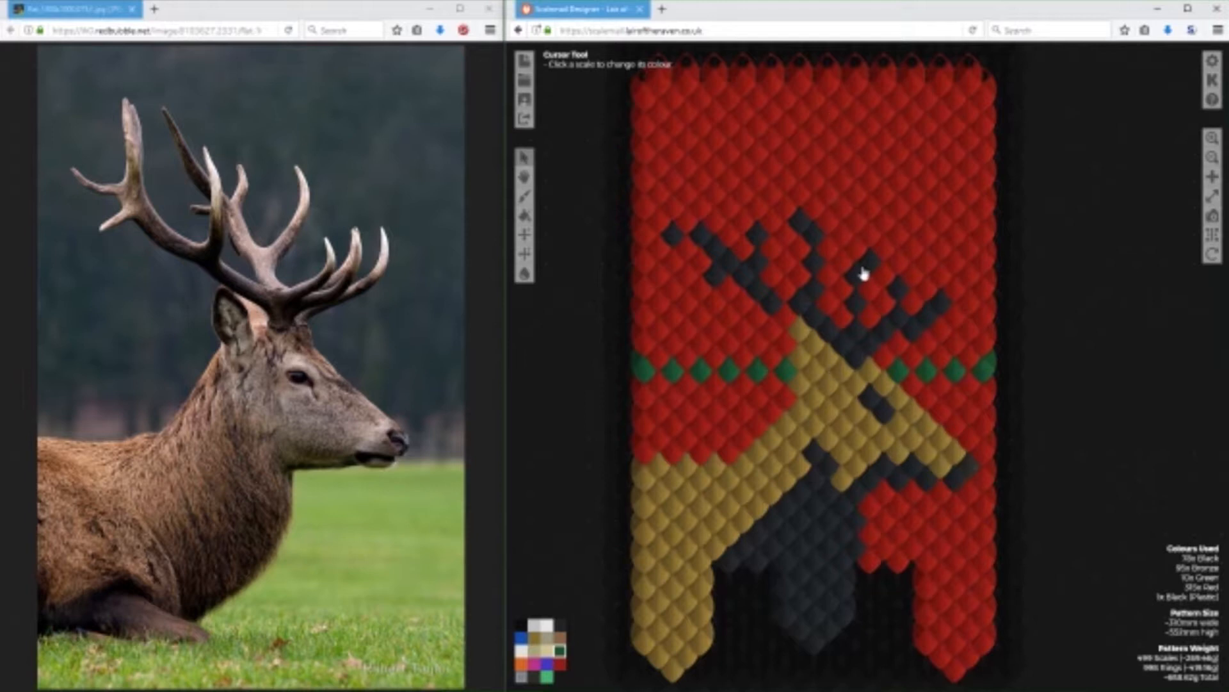
Fill the red background below the green row with green scales on both sides of the stag, including the pointed tab.
mouse_move(778, 411)
mouse_down()
mouse_move(726, 467)
mouse_move(646, 434)
mouse_move(658, 384)
mouse_move(676, 403)
mouse_move(677, 430)
mouse_move(691, 397)
mouse_move(699, 425)
mouse_move(720, 409)
mouse_move(718, 387)
mouse_move(740, 402)
mouse_move(738, 429)
mouse_move(867, 420)
mouse_move(745, 424)
mouse_up()
mouse_move(923, 397)
mouse_down()
mouse_move(986, 459)
mouse_move(980, 406)
mouse_move(963, 415)
mouse_move(948, 404)
mouse_move(974, 450)
mouse_move(975, 498)
mouse_move(952, 511)
mouse_move(930, 495)
mouse_move(942, 515)
mouse_move(914, 497)
mouse_move(926, 513)
mouse_move(902, 520)
mouse_move(891, 504)
mouse_move(871, 549)
mouse_move(890, 537)
mouse_move(898, 562)
mouse_move(952, 516)
mouse_move(928, 547)
mouse_move(983, 516)
mouse_move(987, 622)
mouse_move(978, 651)
mouse_move(950, 671)
mouse_move(939, 643)
mouse_move(949, 648)
mouse_move(927, 648)
mouse_move(934, 617)
mouse_move(962, 606)
mouse_move(966, 529)
mouse_move(929, 595)
mouse_up()
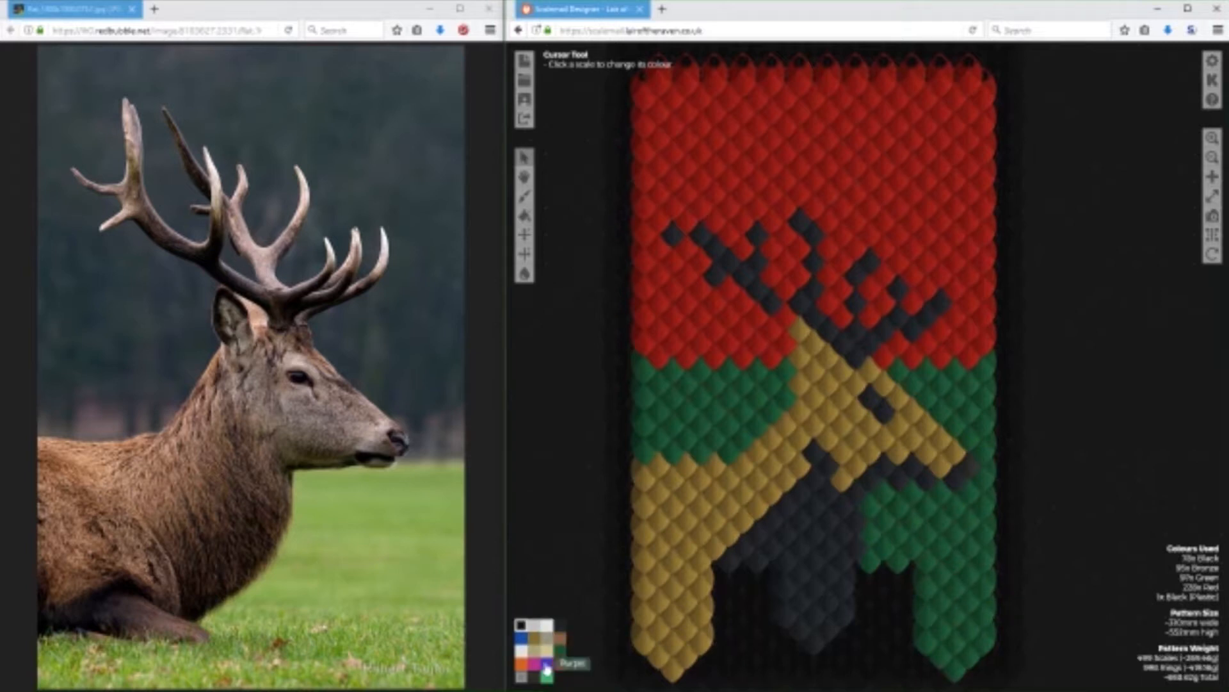
Try blue scales above the green areas on both sides below the antlers, and erase the stray scale at the edge.
click(521, 638)
mouse_move(971, 360)
mouse_down()
mouse_move(949, 343)
mouse_move(883, 348)
mouse_move(984, 312)
mouse_up()
click(928, 340)
click(972, 303)
mouse_move(739, 362)
mouse_down()
mouse_move(759, 315)
mouse_move(740, 355)
mouse_move(726, 294)
mouse_move(706, 317)
mouse_move(716, 306)
mouse_move(696, 346)
mouse_up()
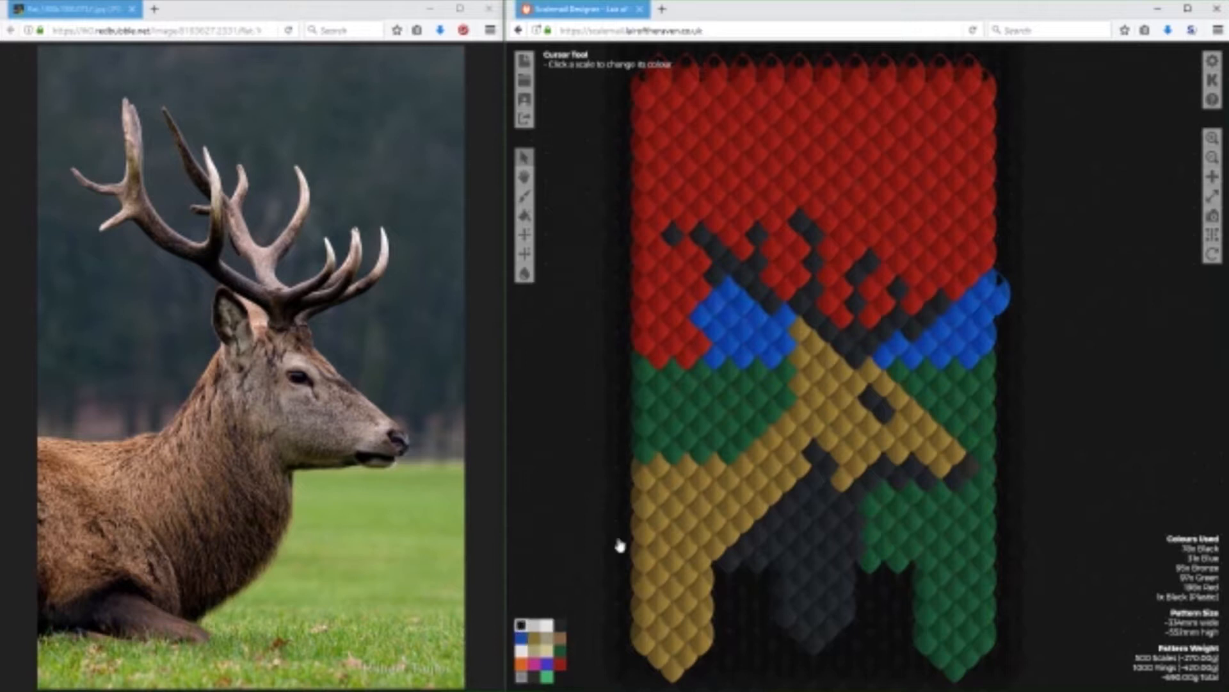
click(1001, 303)
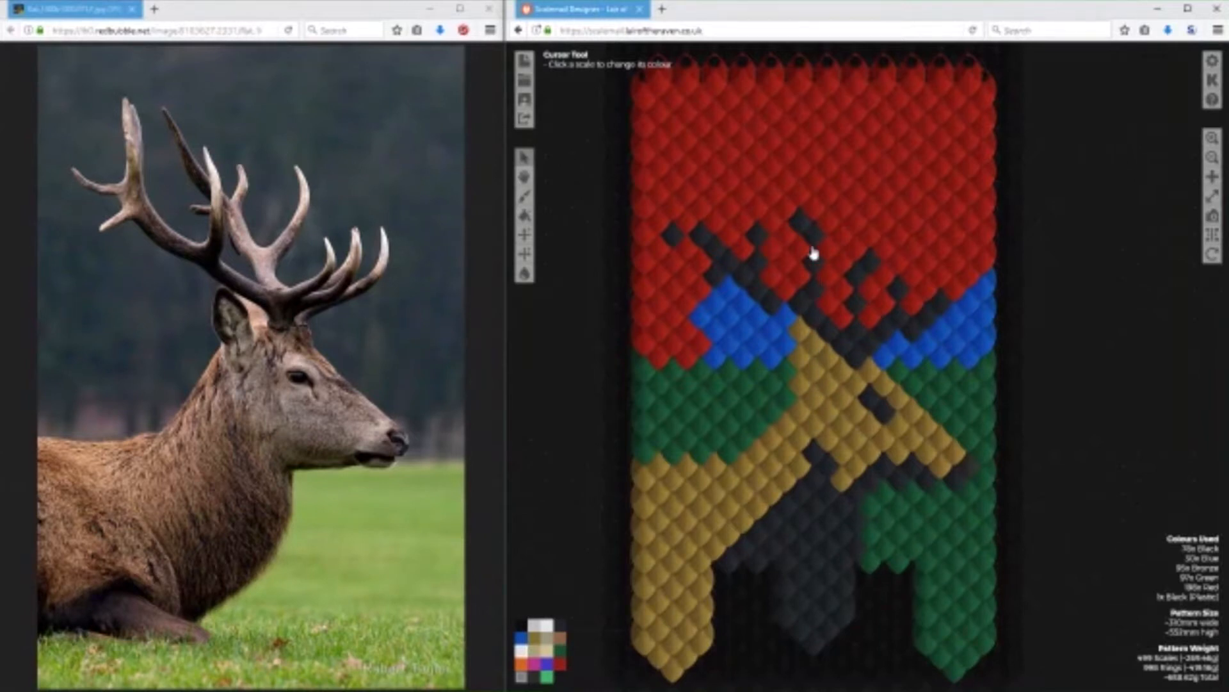
Recolour the whole background in front of the stag with Frost scales, from the pattern's upper edge down to the pointed tab.
mouse_move(815, 213)
mouse_down()
mouse_move(815, 96)
mouse_move(829, 88)
mouse_move(843, 107)
mouse_move(911, 109)
mouse_move(956, 85)
mouse_move(977, 110)
mouse_move(986, 211)
mouse_up()
mouse_move(884, 349)
mouse_down()
mouse_move(986, 472)
mouse_move(988, 494)
mouse_move(938, 516)
mouse_move(936, 502)
mouse_move(934, 523)
mouse_move(904, 503)
mouse_move(903, 514)
mouse_move(881, 508)
mouse_move(874, 565)
mouse_move(922, 527)
mouse_move(900, 565)
mouse_move(936, 545)
mouse_move(949, 569)
mouse_move(929, 577)
mouse_move(928, 567)
mouse_move(928, 598)
mouse_move(932, 647)
mouse_move(955, 668)
mouse_move(990, 642)
mouse_move(978, 613)
mouse_move(984, 643)
mouse_move(985, 628)
mouse_move(957, 647)
mouse_move(949, 616)
mouse_move(940, 628)
mouse_move(978, 593)
mouse_move(979, 513)
mouse_move(972, 581)
mouse_up()
mouse_move(982, 426)
mouse_down()
mouse_move(973, 296)
mouse_move(981, 348)
mouse_move(971, 312)
mouse_move(957, 338)
mouse_move(968, 340)
mouse_move(960, 329)
mouse_move(919, 360)
mouse_move(904, 356)
mouse_move(936, 394)
mouse_move(950, 389)
mouse_move(944, 366)
mouse_move(970, 402)
mouse_move(950, 283)
mouse_move(936, 276)
mouse_move(914, 305)
mouse_move(906, 275)
mouse_move(907, 302)
mouse_move(884, 276)
mouse_move(875, 321)
mouse_move(853, 324)
mouse_move(837, 306)
mouse_move(834, 262)
mouse_move(829, 275)
mouse_move(828, 154)
mouse_move(856, 123)
mouse_move(950, 112)
mouse_move(969, 146)
mouse_up()
mouse_move(982, 209)
mouse_down()
mouse_move(980, 181)
mouse_move(986, 255)
mouse_move(980, 274)
mouse_move(957, 272)
mouse_move(974, 200)
mouse_move(949, 123)
mouse_move(938, 116)
mouse_move(947, 138)
mouse_move(916, 121)
mouse_move(953, 158)
mouse_move(963, 271)
mouse_move(930, 151)
mouse_move(906, 144)
mouse_move(937, 169)
mouse_move(878, 135)
mouse_move(929, 181)
mouse_move(855, 142)
mouse_move(943, 256)
mouse_move(924, 267)
mouse_move(925, 241)
mouse_move(909, 256)
mouse_move(902, 232)
mouse_move(893, 249)
mouse_move(900, 239)
mouse_move(885, 251)
mouse_move(865, 238)
mouse_move(862, 250)
mouse_move(842, 182)
mouse_move(882, 222)
mouse_move(900, 214)
mouse_move(890, 198)
mouse_move(901, 187)
mouse_move(865, 182)
mouse_move(841, 152)
mouse_up()
Erase the three stray Frost scales outside the pattern's upper and side edges.
click(520, 624)
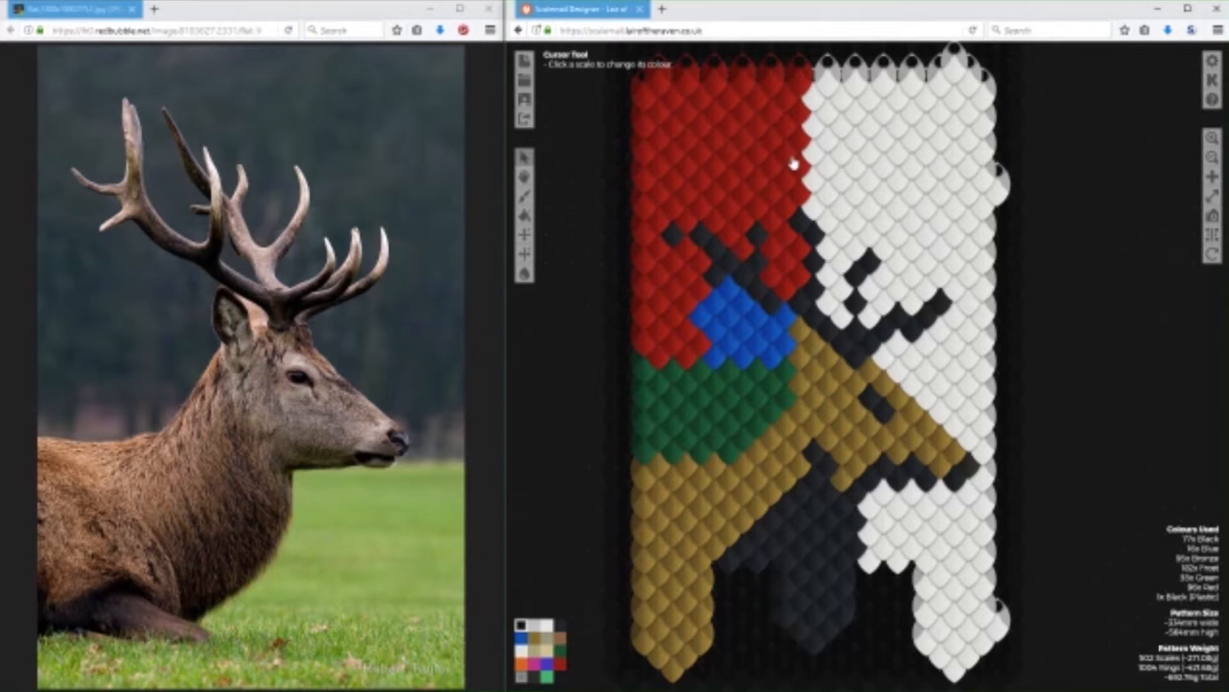
click(958, 72)
click(998, 183)
click(994, 608)
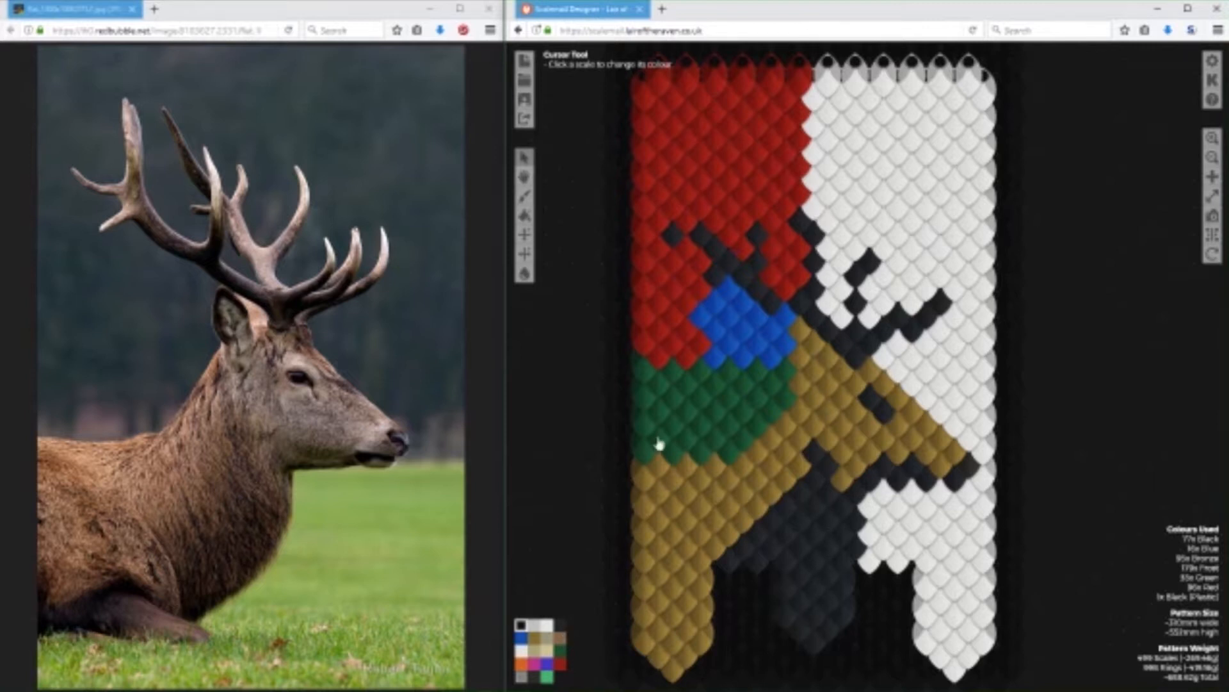
Recolour the remaining blue and red background behind the stag with Green scales up to the pattern's upper edge.
click(560, 651)
mouse_move(776, 357)
mouse_down()
mouse_move(785, 314)
mouse_move(775, 329)
mouse_move(746, 305)
mouse_move(736, 359)
mouse_up()
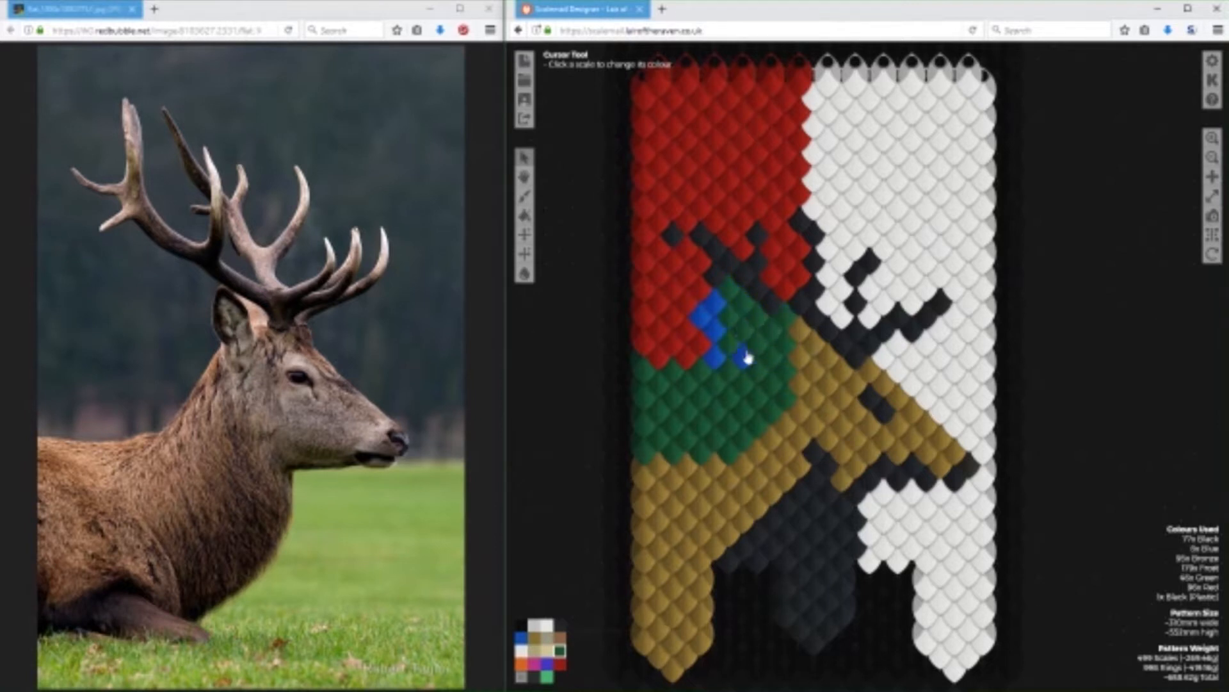
mouse_move(717, 305)
mouse_down()
mouse_move(699, 264)
mouse_move(660, 264)
mouse_move(655, 248)
mouse_move(644, 283)
mouse_move(663, 286)
mouse_move(643, 261)
mouse_move(694, 314)
mouse_move(657, 314)
mouse_move(648, 360)
mouse_move(663, 346)
mouse_move(688, 351)
mouse_move(673, 365)
mouse_move(650, 354)
mouse_move(696, 339)
mouse_move(710, 357)
mouse_move(700, 318)
mouse_up()
mouse_move(788, 92)
mouse_down()
mouse_move(712, 88)
mouse_move(736, 94)
mouse_move(689, 202)
mouse_move(787, 114)
mouse_move(797, 203)
mouse_move(775, 221)
mouse_move(793, 282)
mouse_move(778, 279)
mouse_move(760, 217)
mouse_move(741, 250)
mouse_move(697, 203)
mouse_move(688, 221)
mouse_move(715, 197)
mouse_move(728, 207)
mouse_move(725, 184)
mouse_move(766, 185)
mouse_move(780, 148)
mouse_move(766, 147)
mouse_move(785, 164)
mouse_move(777, 105)
mouse_move(744, 126)
mouse_move(756, 98)
mouse_move(740, 102)
mouse_move(730, 130)
mouse_move(703, 104)
mouse_move(710, 138)
mouse_move(684, 104)
mouse_move(696, 159)
mouse_move(679, 165)
mouse_move(668, 150)
mouse_move(660, 238)
mouse_up()
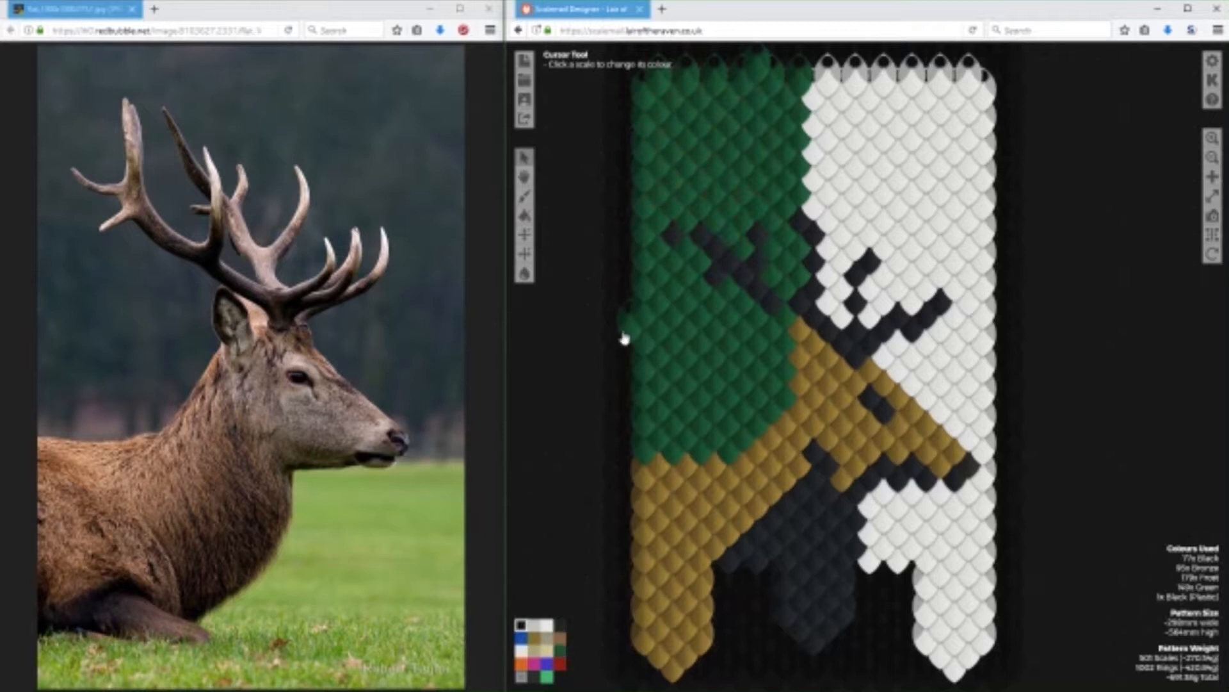
Recolour the stag's bronze head, neck and body tab with Gold (Brushed) scales.
click(534, 649)
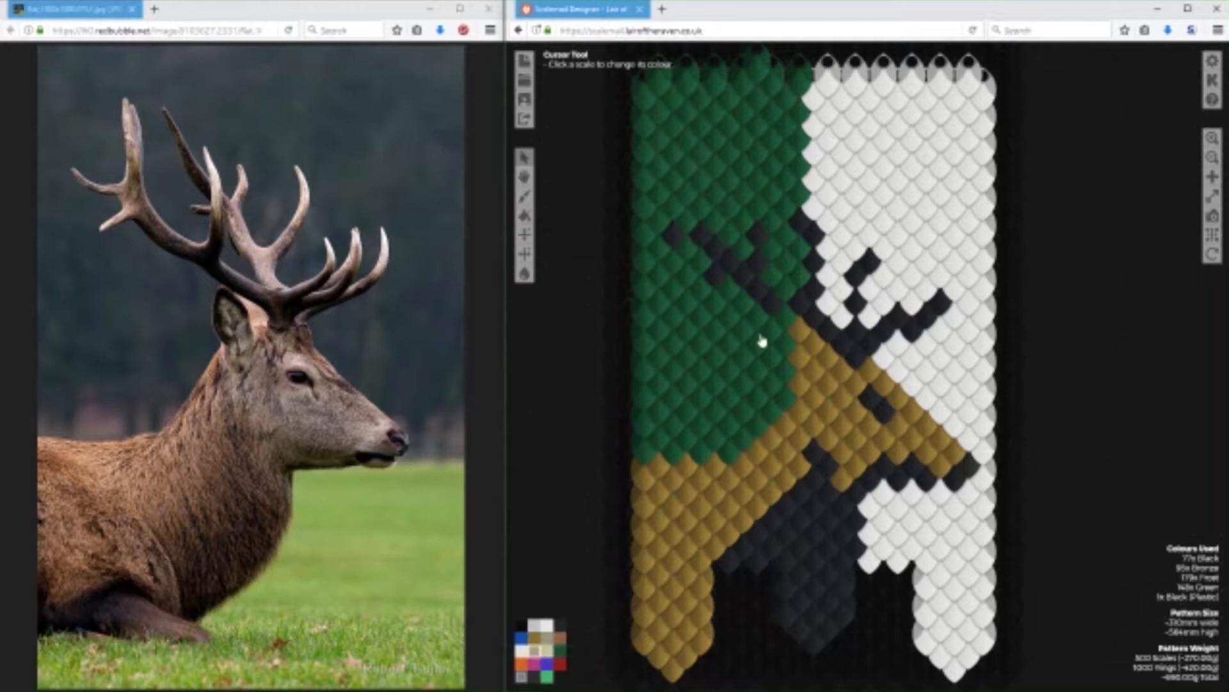
mouse_move(803, 336)
mouse_down()
mouse_move(847, 384)
mouse_move(873, 383)
mouse_move(955, 460)
mouse_move(943, 468)
mouse_move(898, 439)
mouse_move(896, 457)
mouse_move(883, 448)
mouse_move(837, 488)
mouse_move(862, 426)
mouse_move(801, 376)
mouse_move(840, 433)
mouse_move(799, 442)
mouse_up()
mouse_move(662, 490)
mouse_down()
mouse_move(715, 474)
mouse_move(664, 511)
mouse_move(761, 486)
mouse_move(782, 433)
mouse_move(761, 480)
mouse_move(680, 532)
mouse_move(671, 564)
mouse_move(690, 590)
mouse_up()
drag(706, 647, 666, 668)
mouse_move(657, 632)
mouse_down()
mouse_move(675, 623)
mouse_move(651, 609)
mouse_move(651, 622)
mouse_move(645, 542)
mouse_move(684, 597)
mouse_move(701, 577)
mouse_move(663, 554)
mouse_move(697, 526)
mouse_move(720, 541)
mouse_move(799, 468)
mouse_move(771, 463)
mouse_move(713, 501)
mouse_move(737, 521)
mouse_move(696, 562)
mouse_up()
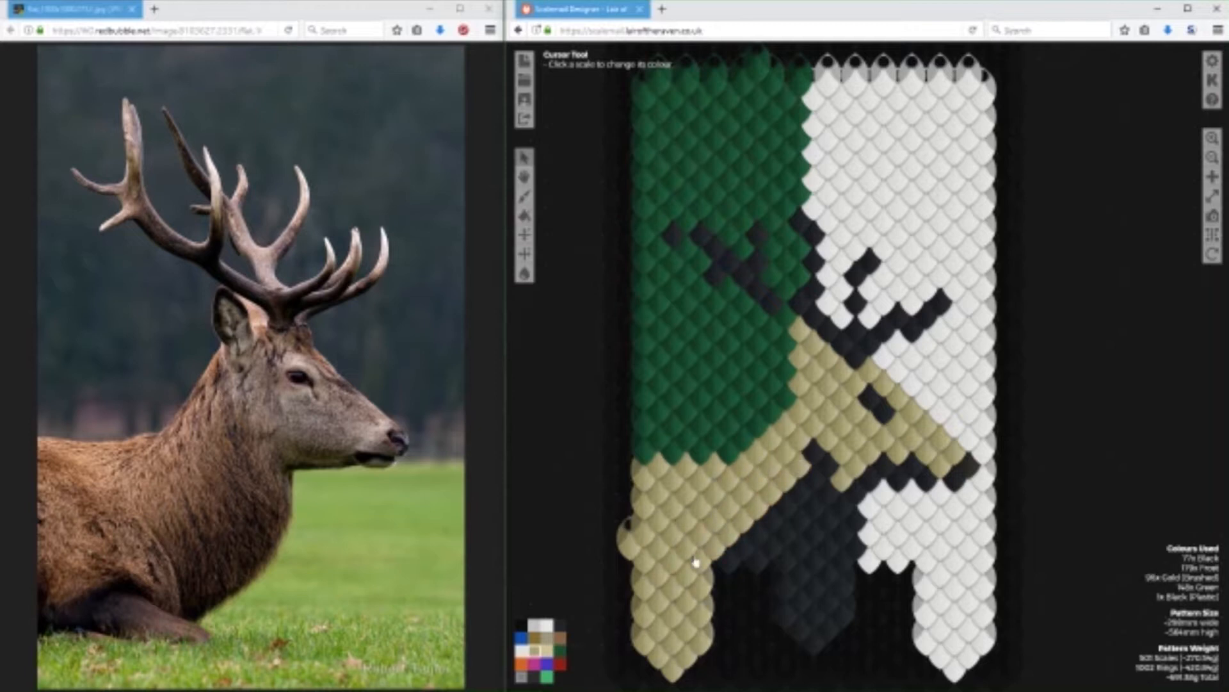
Erase the stray gold scale beside the body and the stray green scale above the upper edge.
click(521, 624)
click(627, 534)
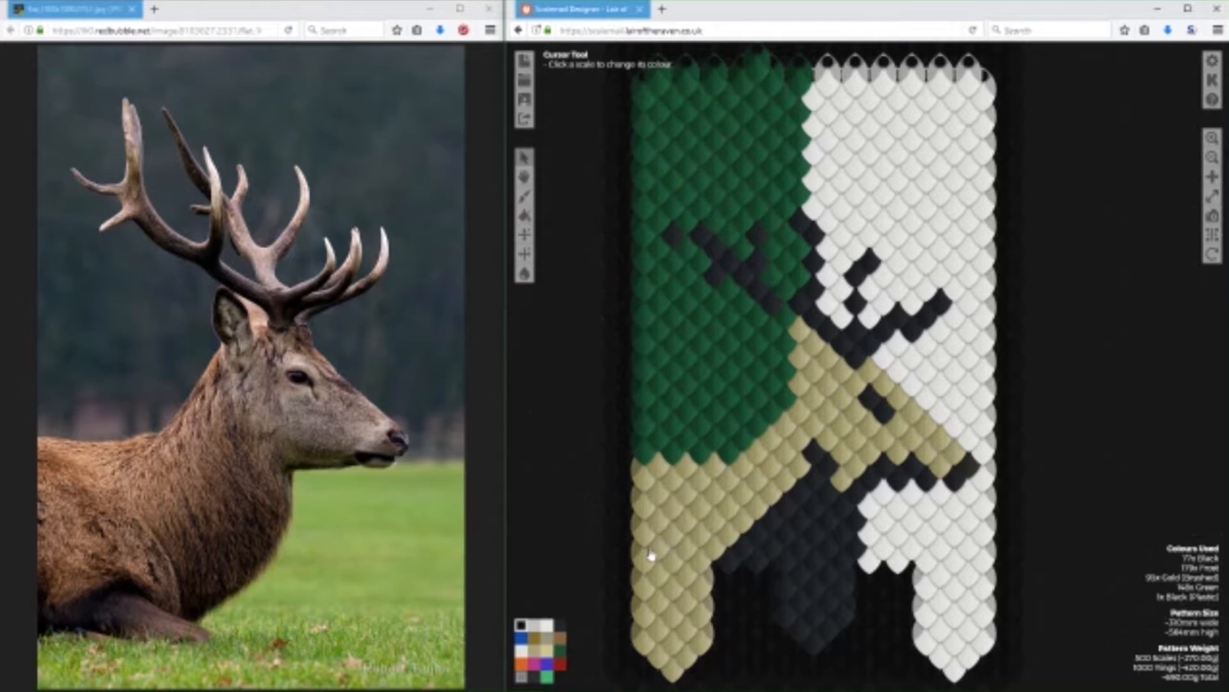
click(758, 69)
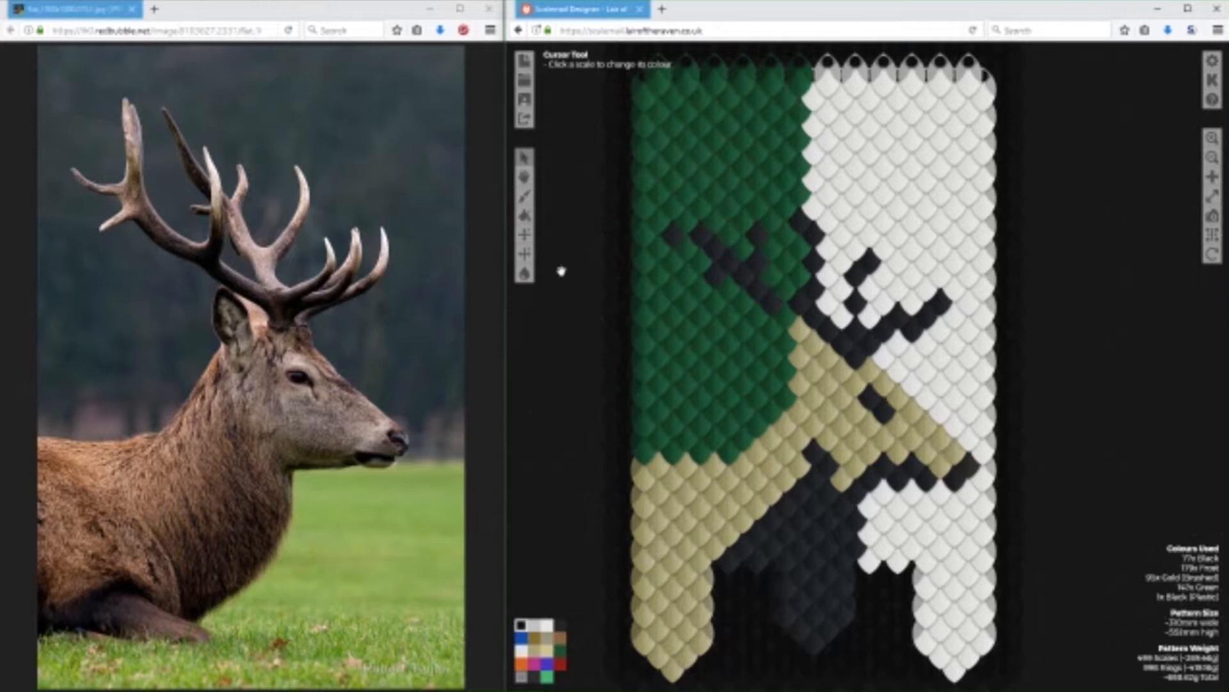
Cover the black antler scales in the Frost background with Frost scales.
click(550, 628)
click(816, 236)
click(815, 263)
click(816, 291)
click(819, 320)
click(831, 336)
click(843, 346)
click(856, 357)
click(856, 333)
click(868, 263)
click(857, 304)
click(855, 274)
click(940, 299)
click(925, 314)
click(911, 325)
click(896, 314)
click(883, 327)
click(871, 342)
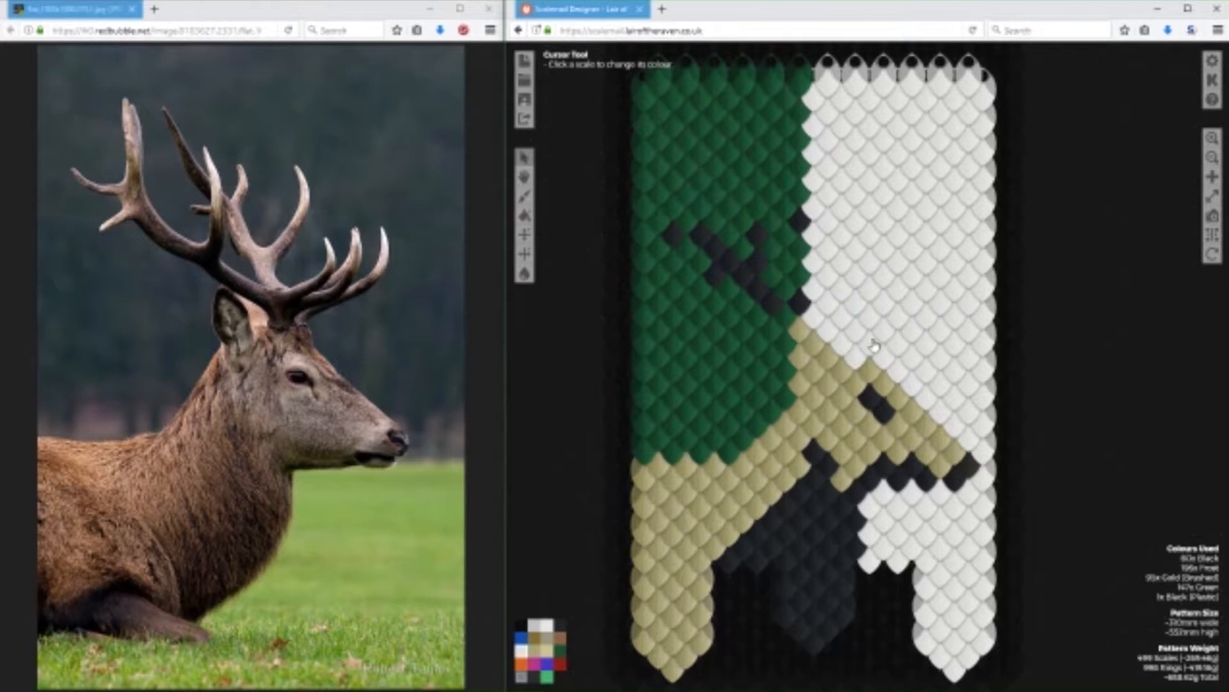
Cover the remaining black antler scales in the green background with Green scales.
click(560, 650)
click(801, 224)
click(800, 303)
click(757, 261)
click(757, 289)
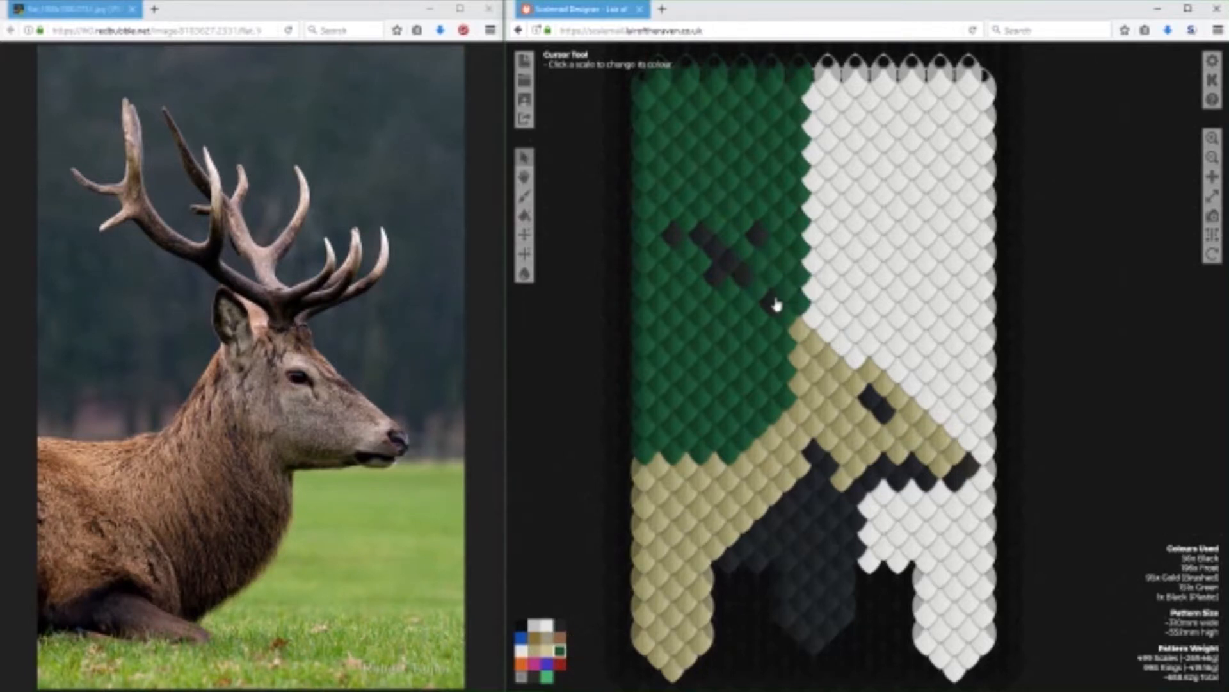
click(774, 303)
click(744, 276)
click(757, 235)
click(729, 262)
click(716, 275)
click(716, 248)
click(702, 235)
click(676, 237)
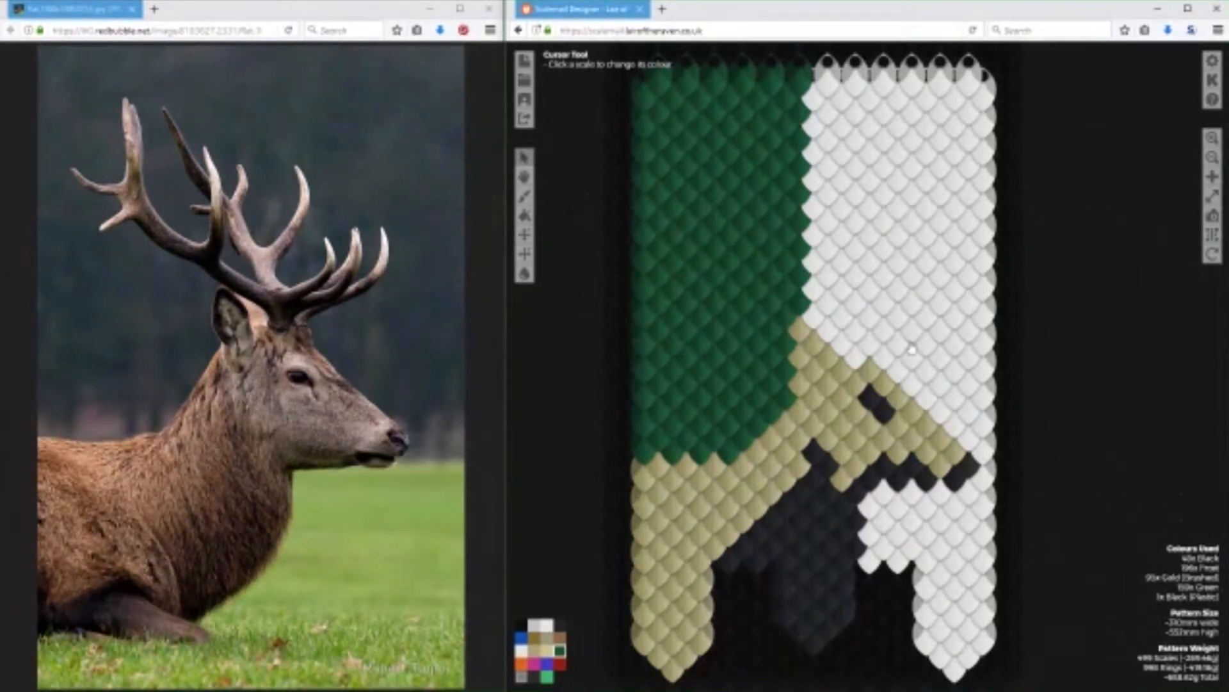
Recolour the single plastic black scale on the stag's nose with standard Black.
click(531, 643)
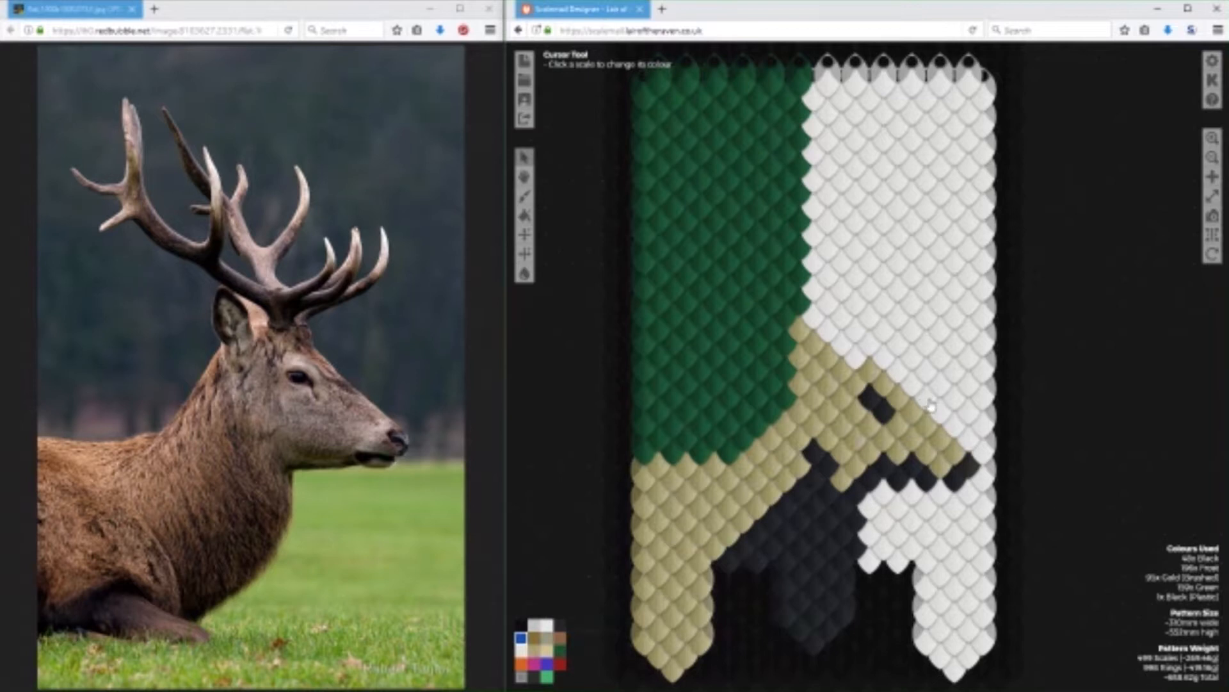
click(561, 624)
click(970, 475)
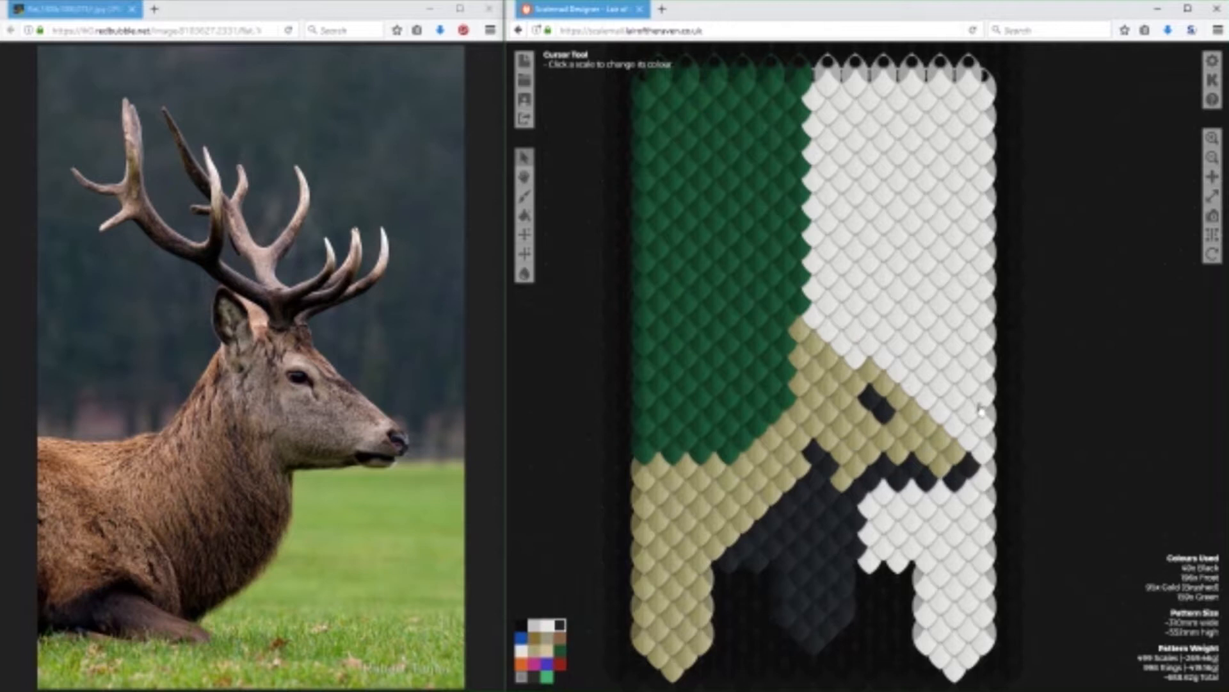
Paint two diagonal rows of Blue scales along the top of the stag's head, from the muzzle to the crown.
click(525, 645)
mouse_move(970, 442)
mouse_down()
mouse_move(875, 351)
mouse_move(858, 367)
mouse_move(802, 309)
mouse_up()
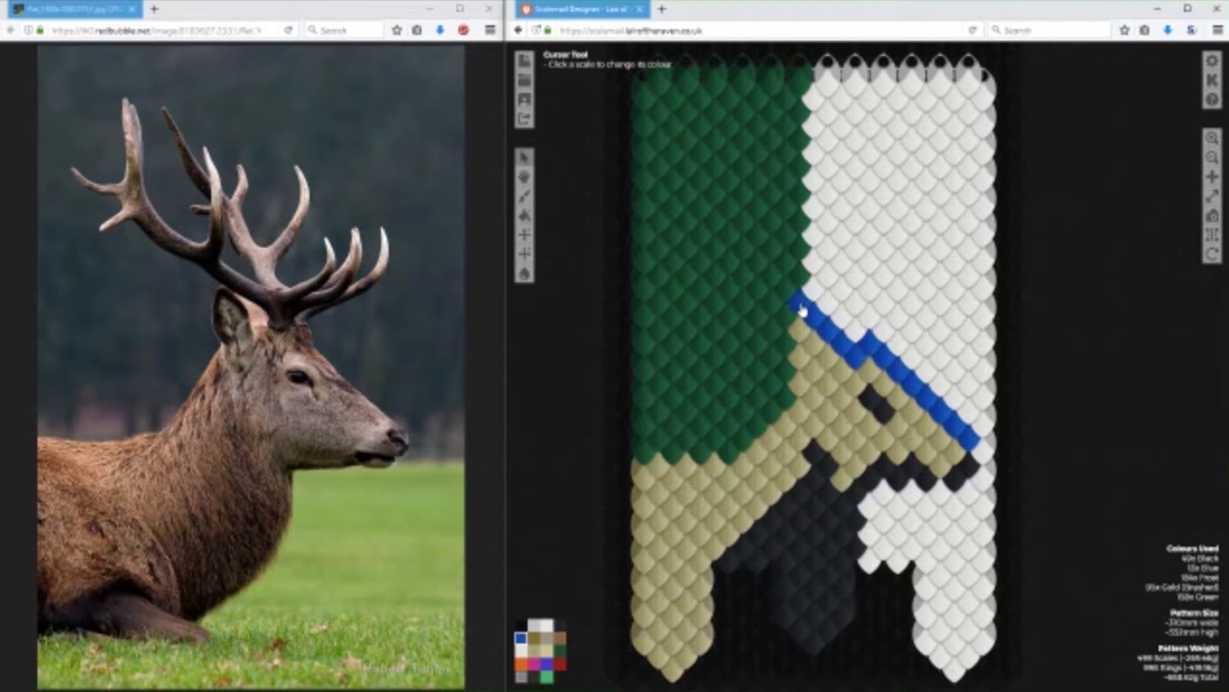
mouse_move(948, 432)
mouse_down()
mouse_move(971, 414)
mouse_move(908, 353)
mouse_move(893, 340)
mouse_move(896, 356)
mouse_move(880, 355)
mouse_move(872, 330)
mouse_move(846, 336)
mouse_move(815, 294)
mouse_move(820, 318)
mouse_up()
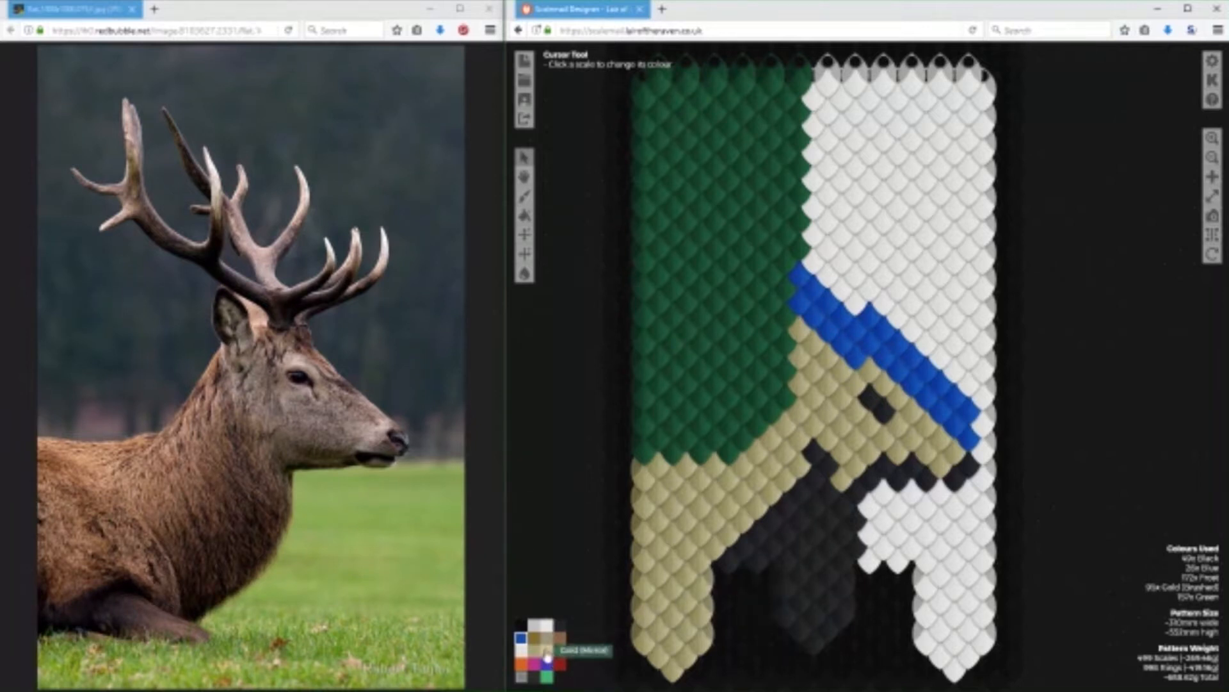
Paint a new two-scale Black eye in the blue band above the existing eye.
click(561, 625)
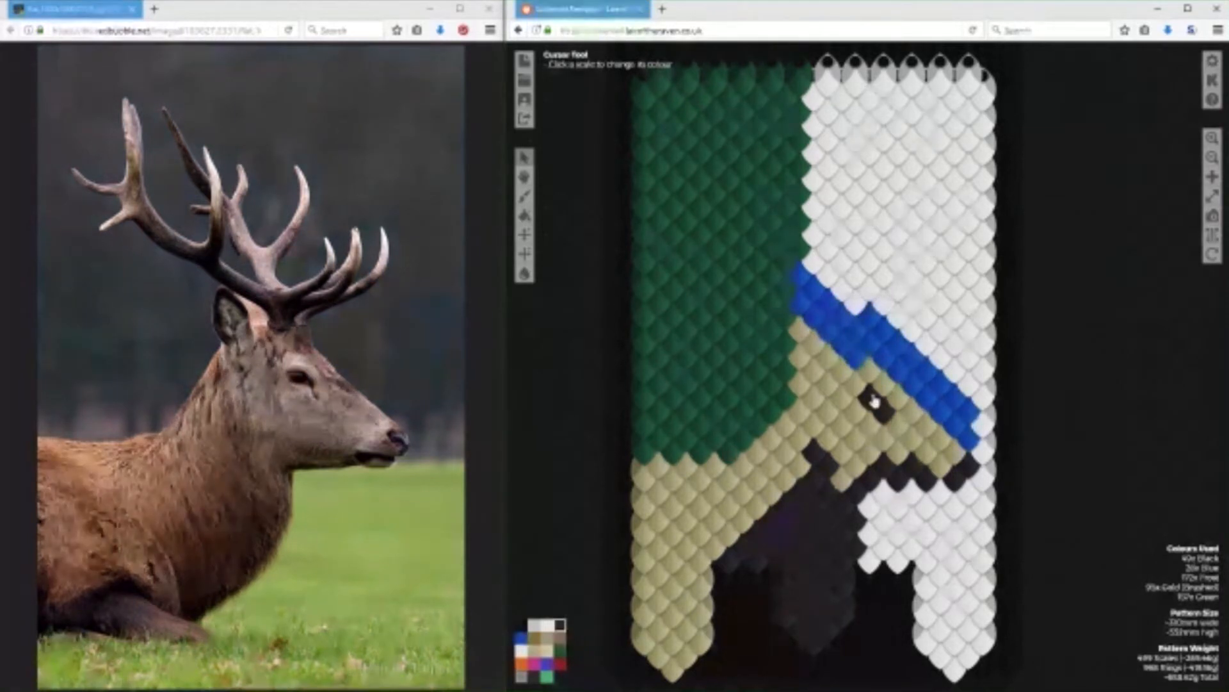
click(872, 346)
click(886, 360)
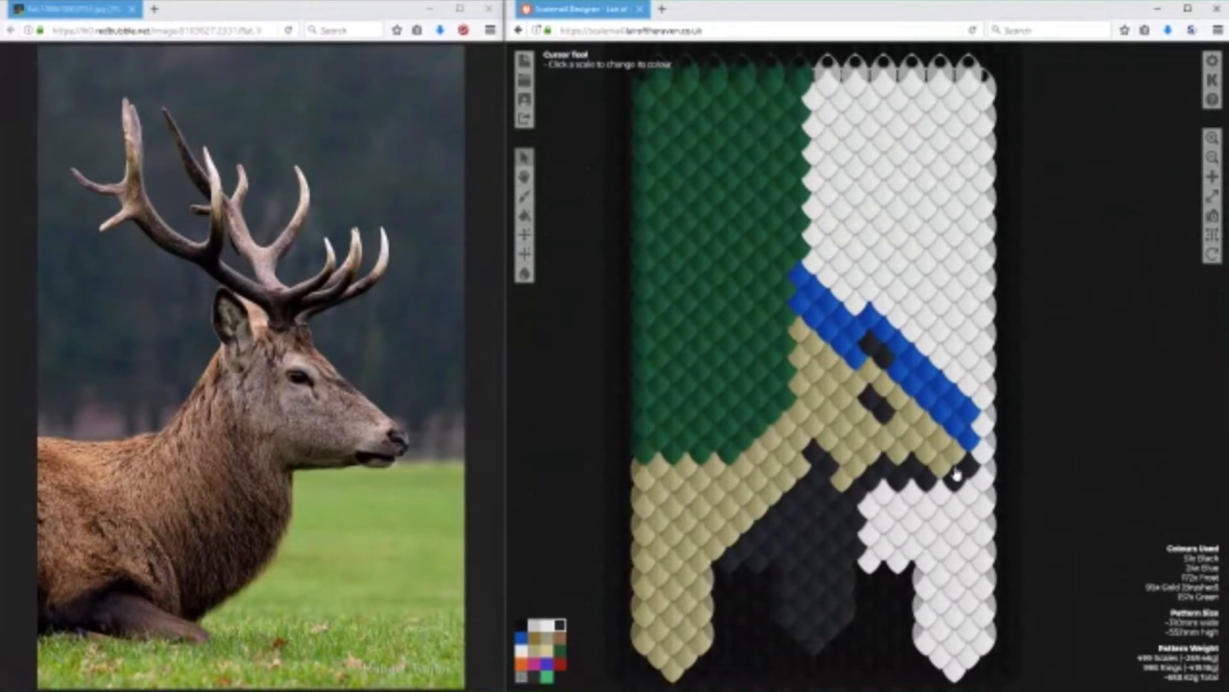
Replace the black nose and the black line under the jaw with Frost scales.
click(521, 652)
click(971, 473)
click(955, 481)
click(928, 490)
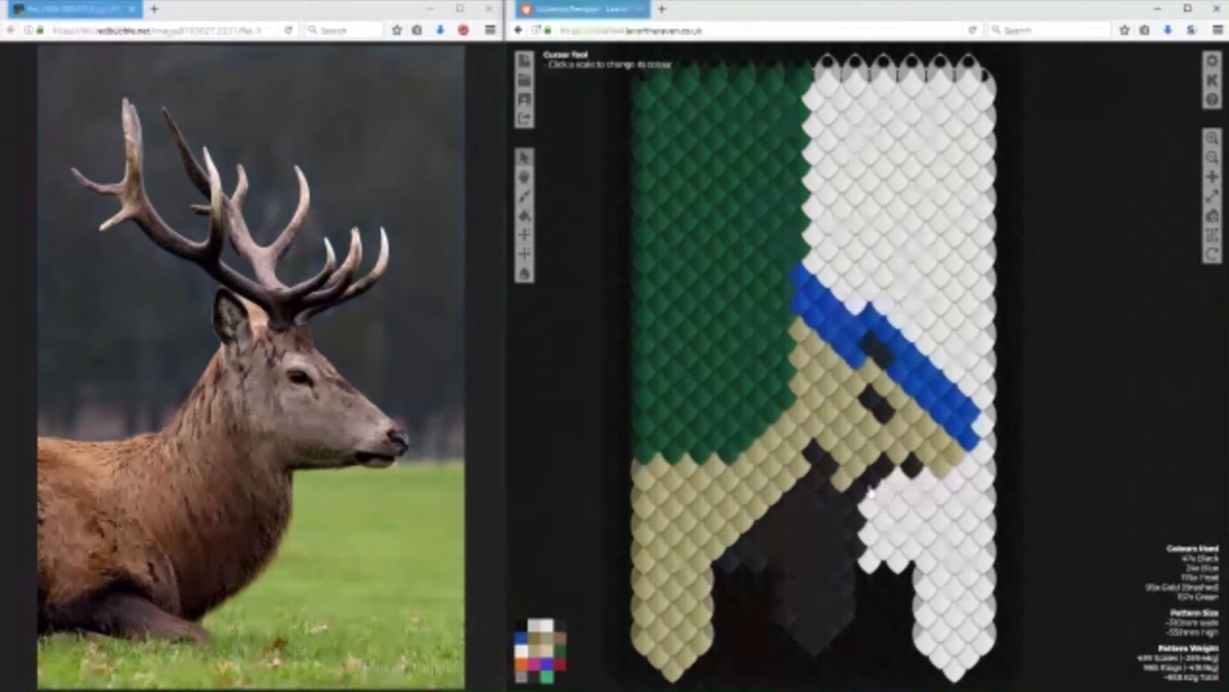
click(871, 492)
click(940, 475)
click(912, 475)
click(884, 477)
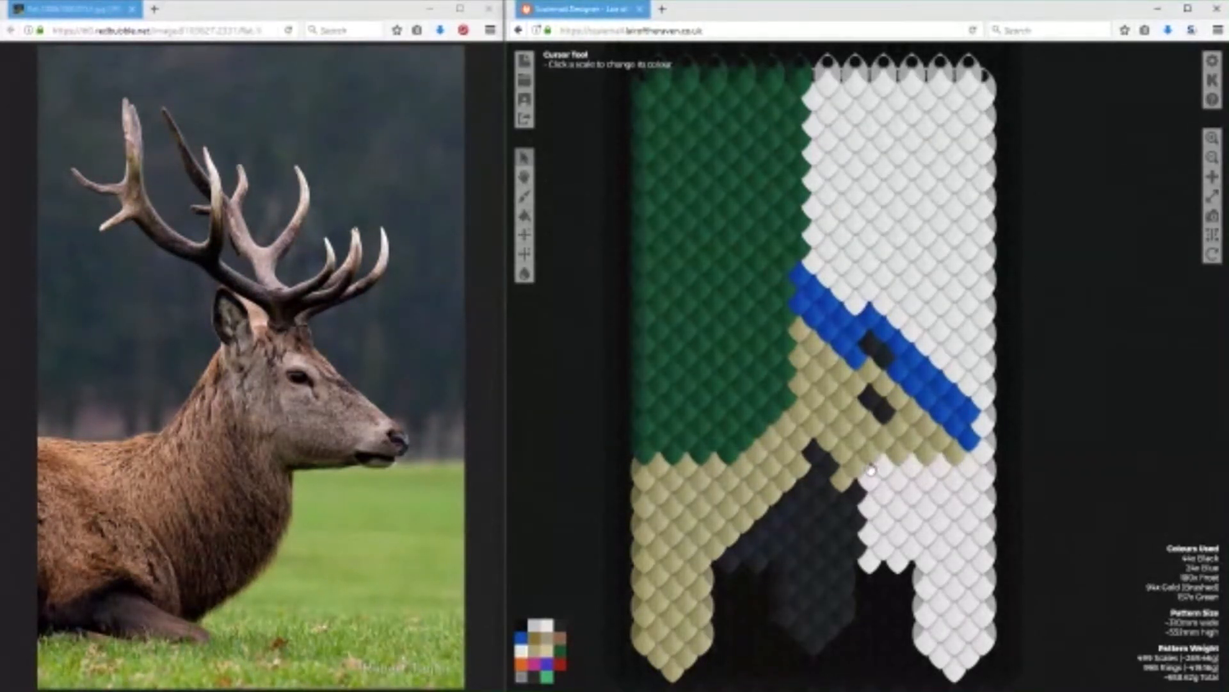
click(871, 469)
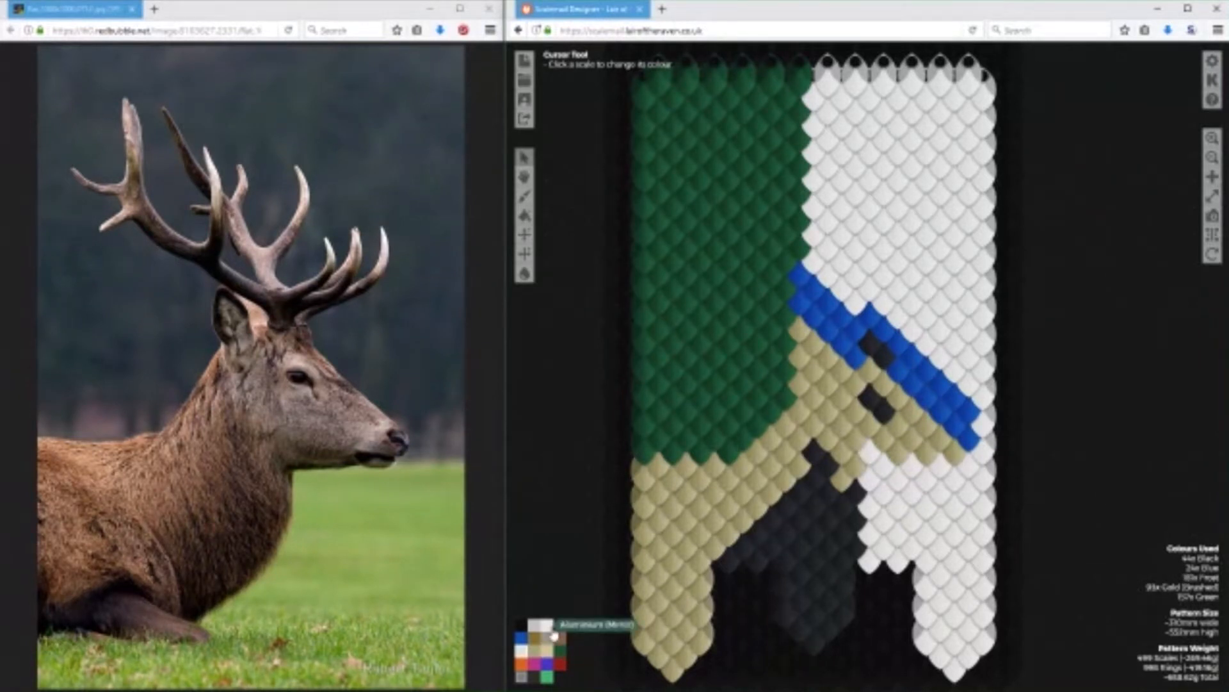
Recolour the gold scales at the rear corner of the jaw with Black.
click(561, 630)
click(846, 475)
click(535, 650)
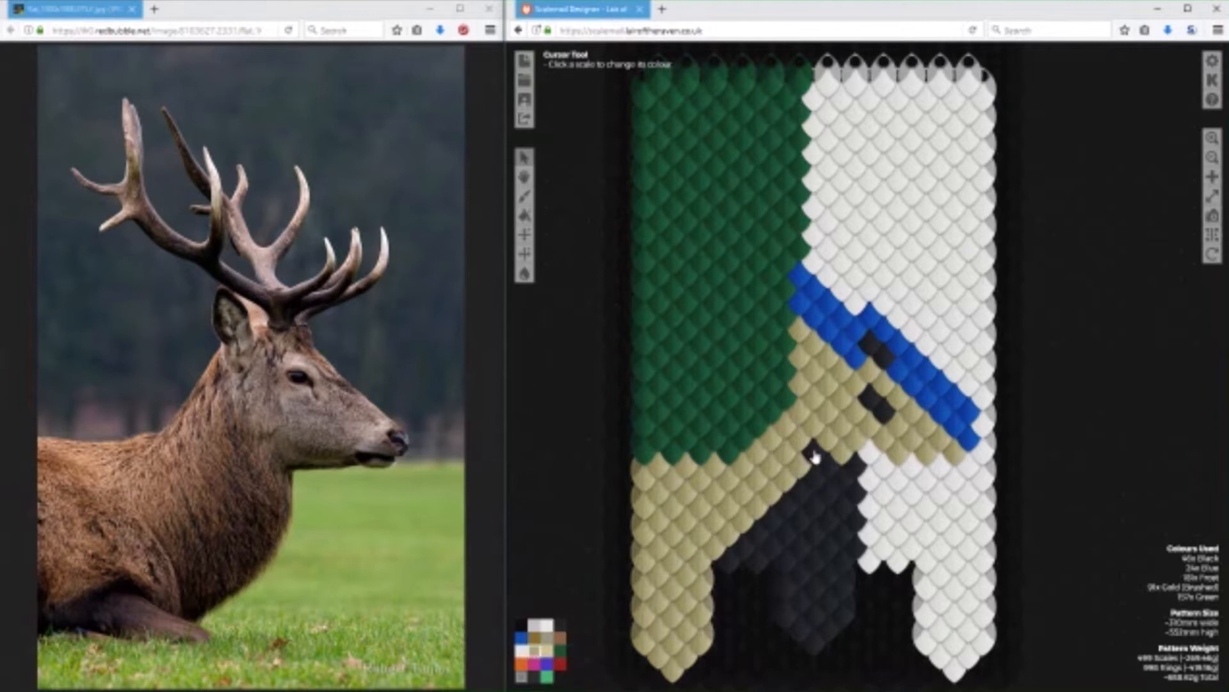
click(560, 624)
Thicken the back of the stag's neck with a diagonal edge of Gold (Brushed) scales.
click(535, 651)
click(733, 451)
click(745, 437)
click(759, 422)
click(773, 407)
click(776, 372)
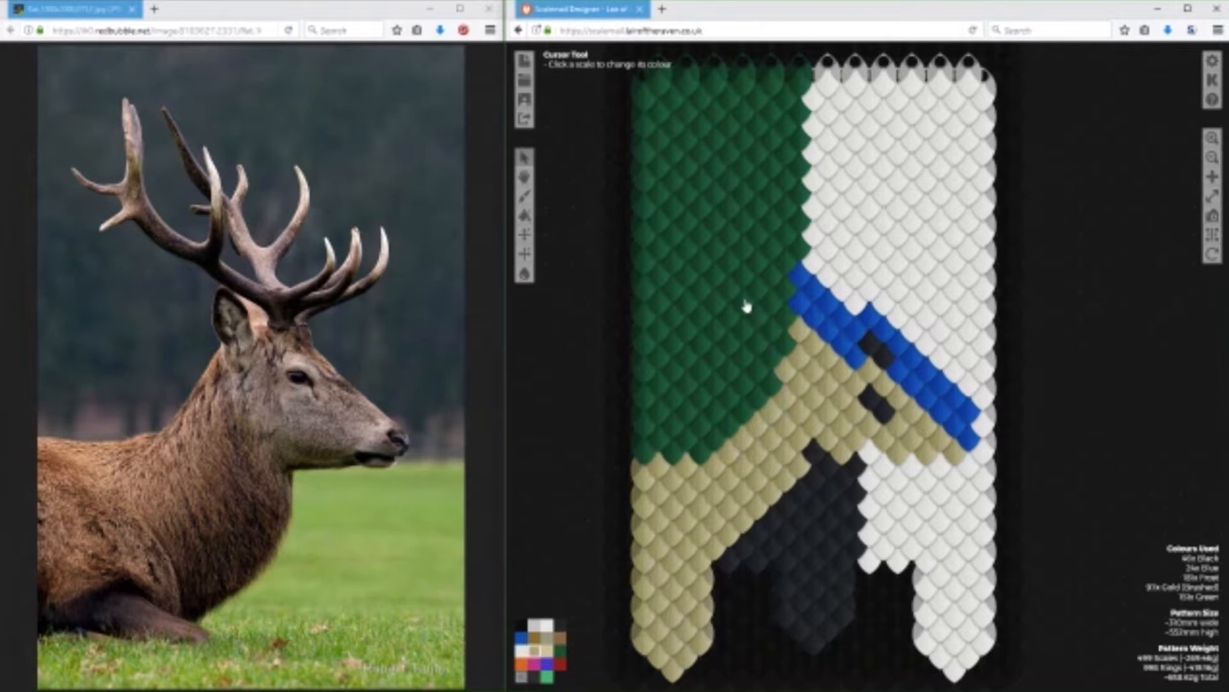
Paint the stag's ear in Gold (Brushed) scales behind the head, outlining it and filling its centre.
drag(746, 305, 785, 341)
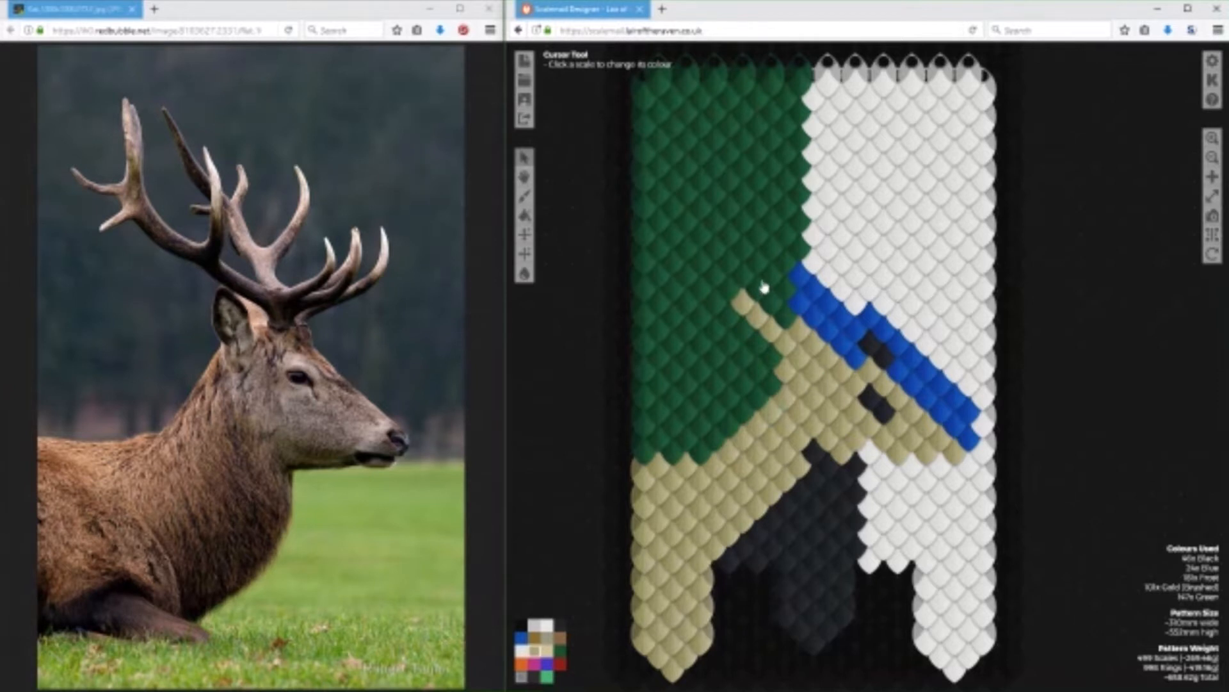
click(745, 276)
click(757, 264)
click(772, 278)
click(783, 292)
click(787, 318)
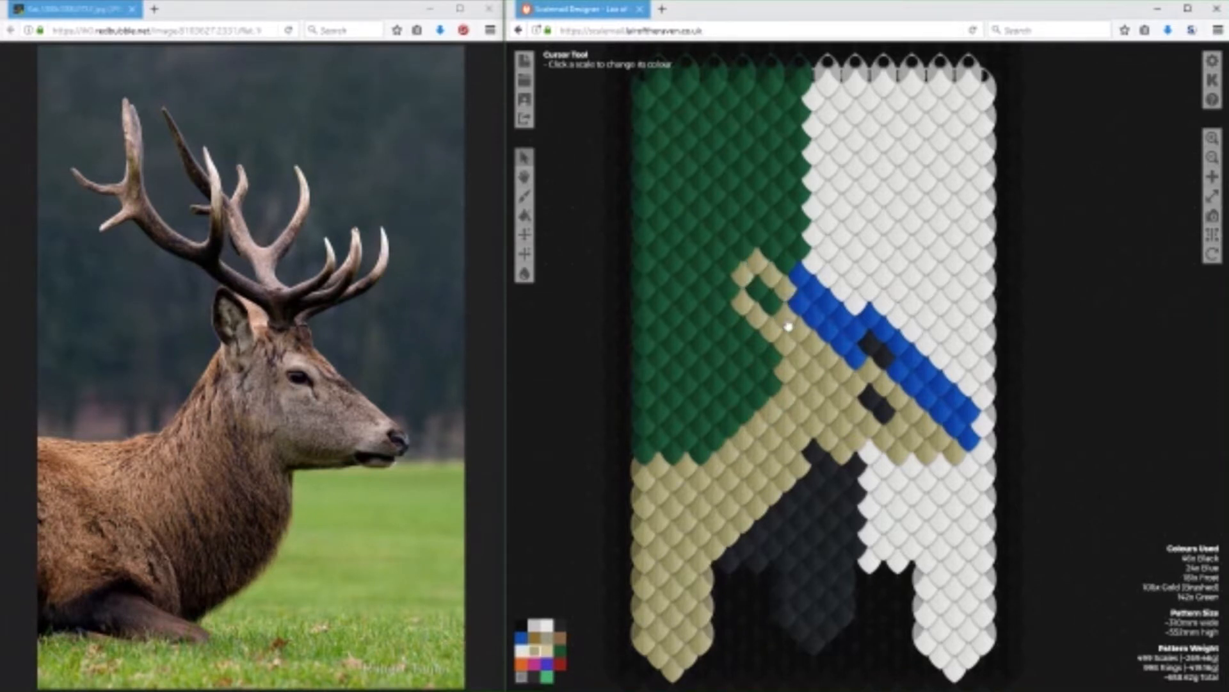
click(771, 304)
click(758, 290)
Recolour the blue scales across the stag's crown and forehead with Gold (Brushed).
click(799, 307)
click(805, 286)
click(827, 306)
click(846, 320)
click(815, 294)
click(817, 322)
click(845, 344)
click(857, 356)
click(829, 330)
click(858, 329)
Recolour the blue scales around the new eye and along the bridge of the nose with Gold (Brushed).
click(871, 312)
click(886, 330)
click(899, 346)
click(913, 359)
click(939, 386)
click(955, 400)
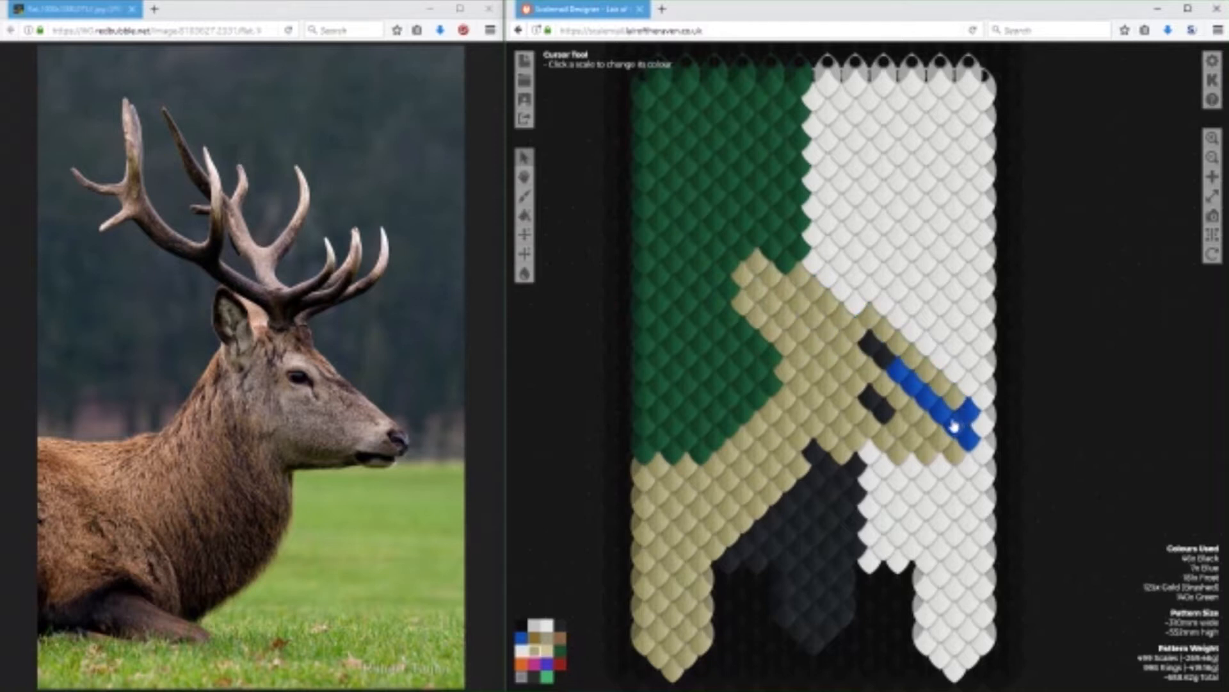
click(940, 413)
click(913, 386)
click(900, 372)
click(924, 397)
Paint three spaced Black scales along the lower edge of the muzzle to mark the jaw line.
click(560, 625)
click(884, 438)
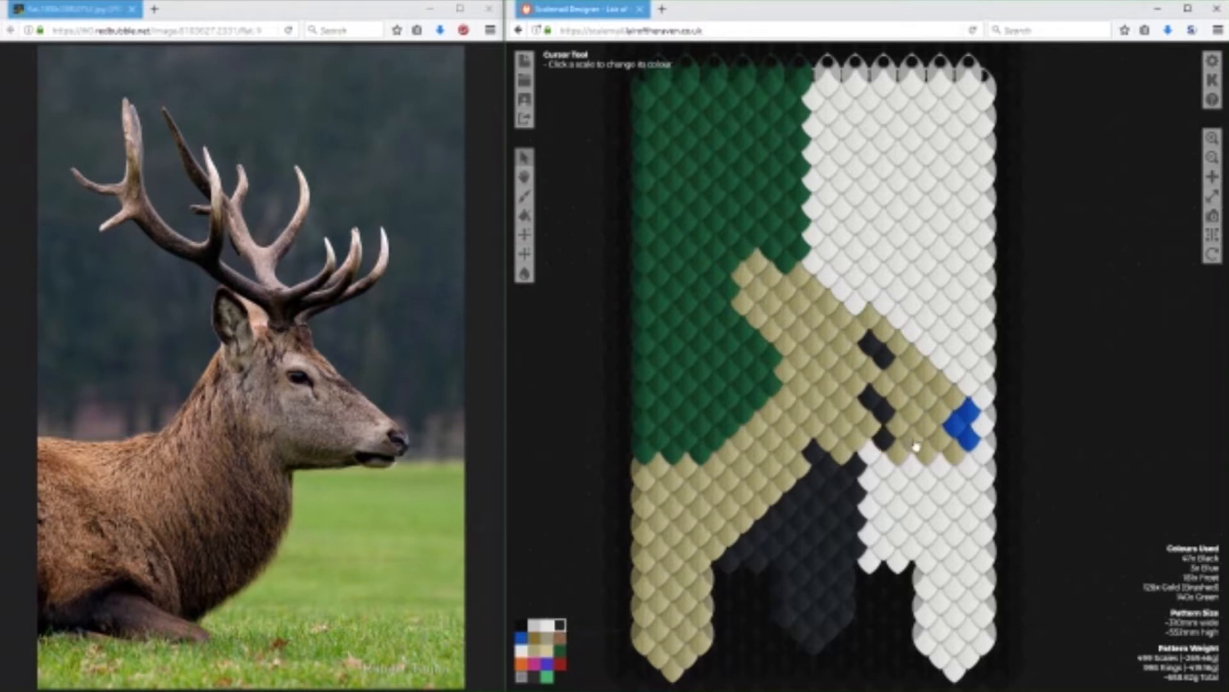
click(912, 439)
click(940, 438)
Extend the black throat upward with Black scales beneath the jaw and along the front edge of the neck.
click(856, 449)
click(838, 451)
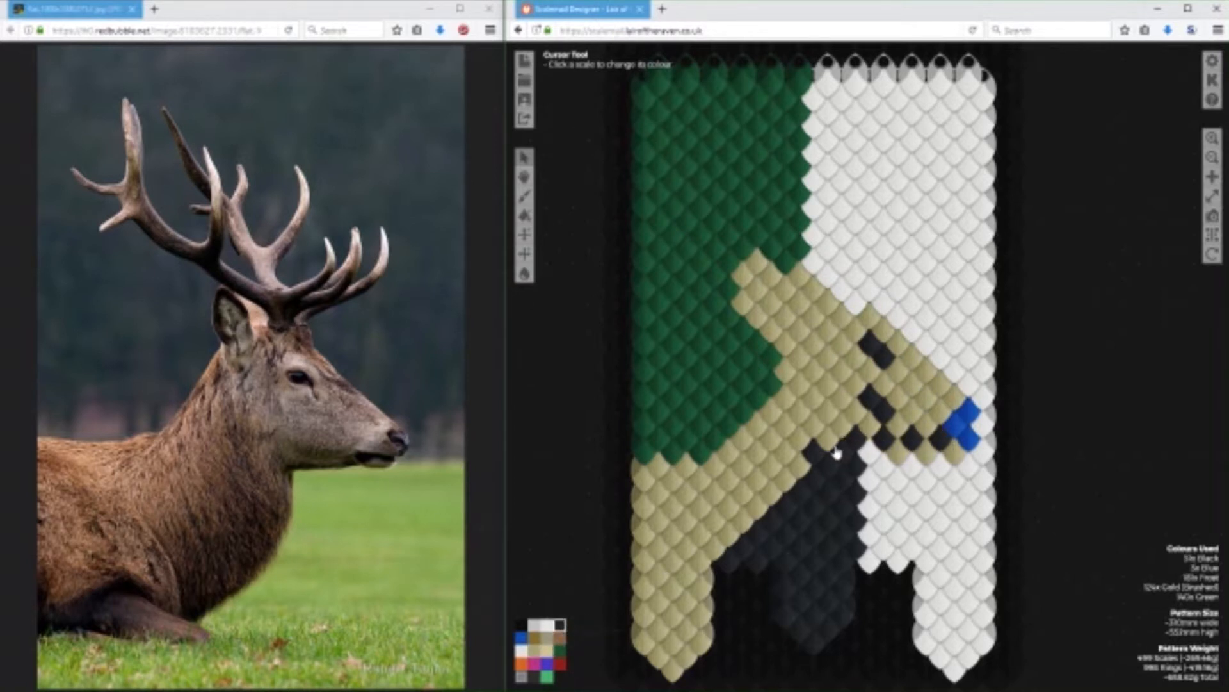
drag(830, 452, 738, 541)
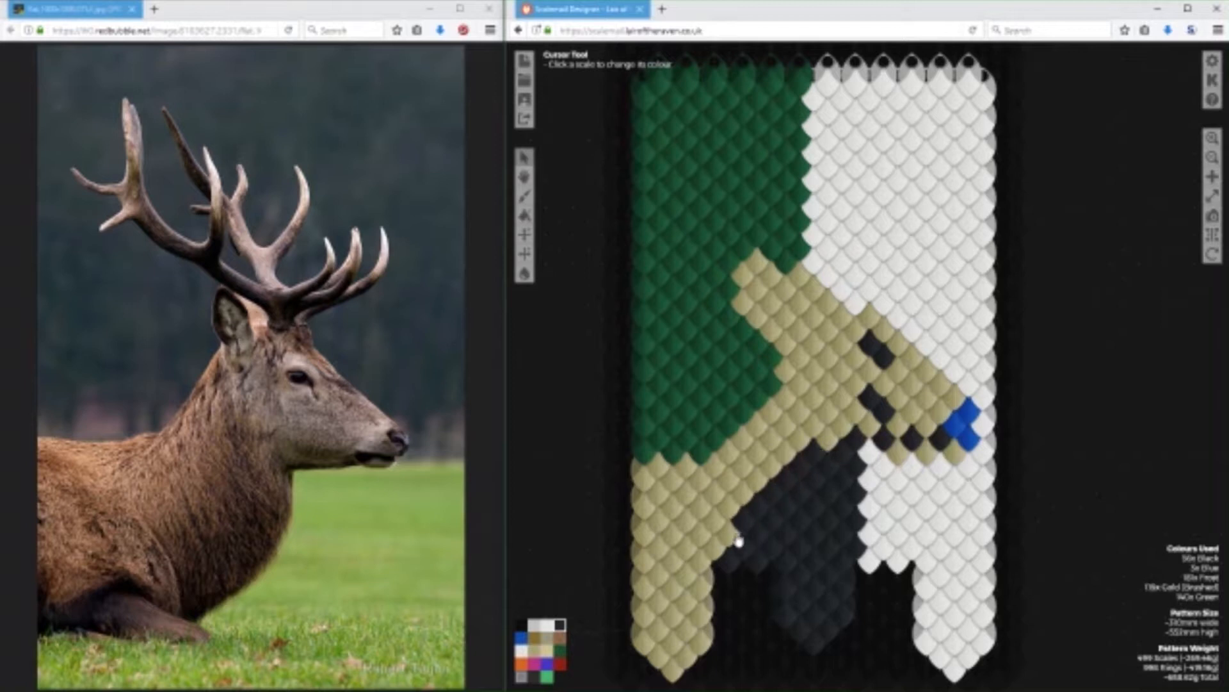
click(734, 545)
Recolour the upper blue scales at the tip of the muzzle with Gold (Brushed).
click(534, 649)
click(968, 420)
click(953, 432)
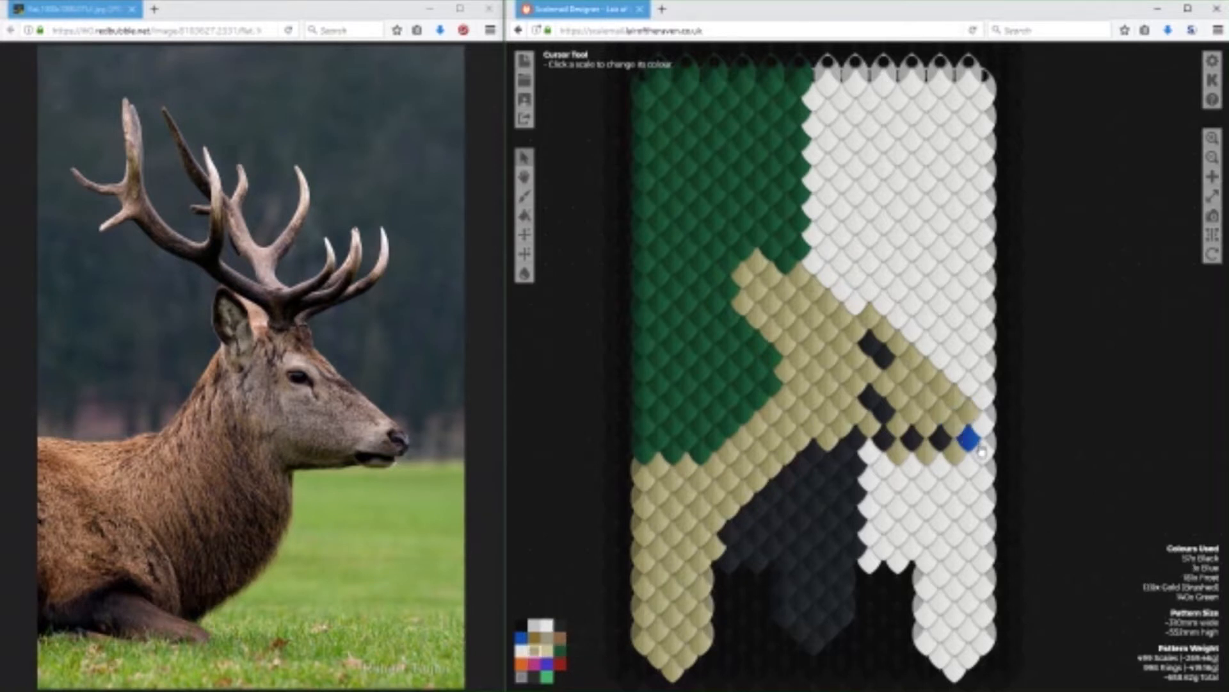
Clear the leftover blue and gold scales below the jaw with Frost and paint the nose tip and mouth Black.
click(522, 650)
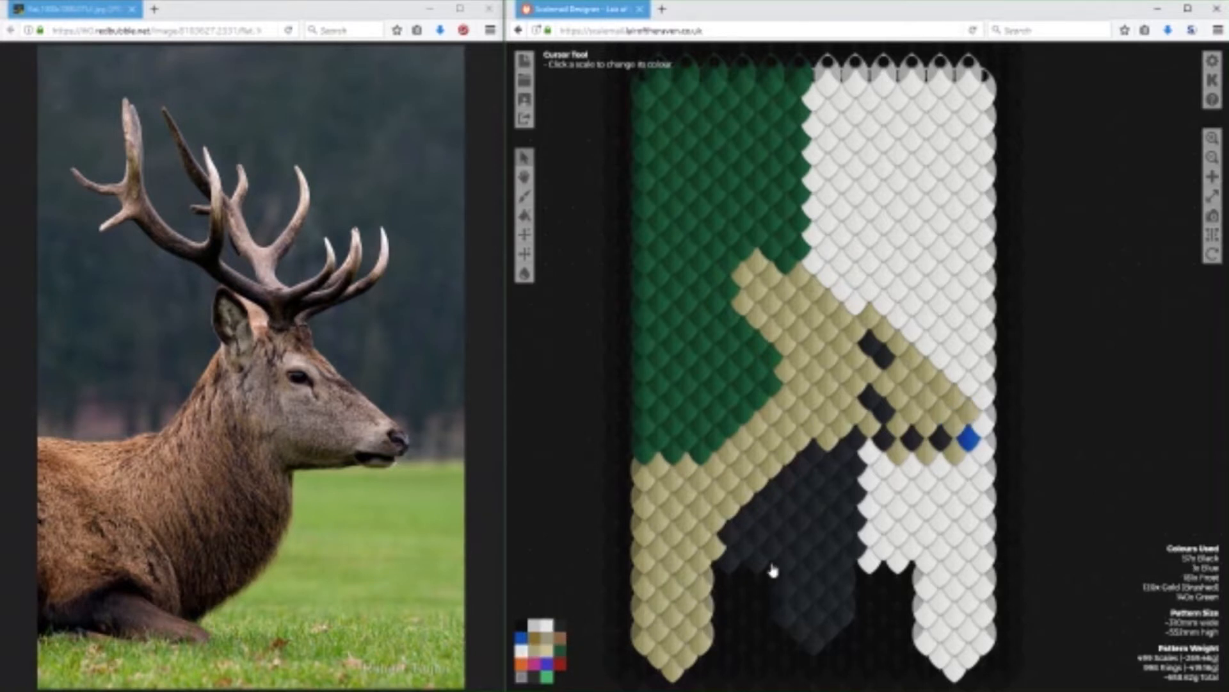
click(968, 441)
click(928, 463)
click(899, 459)
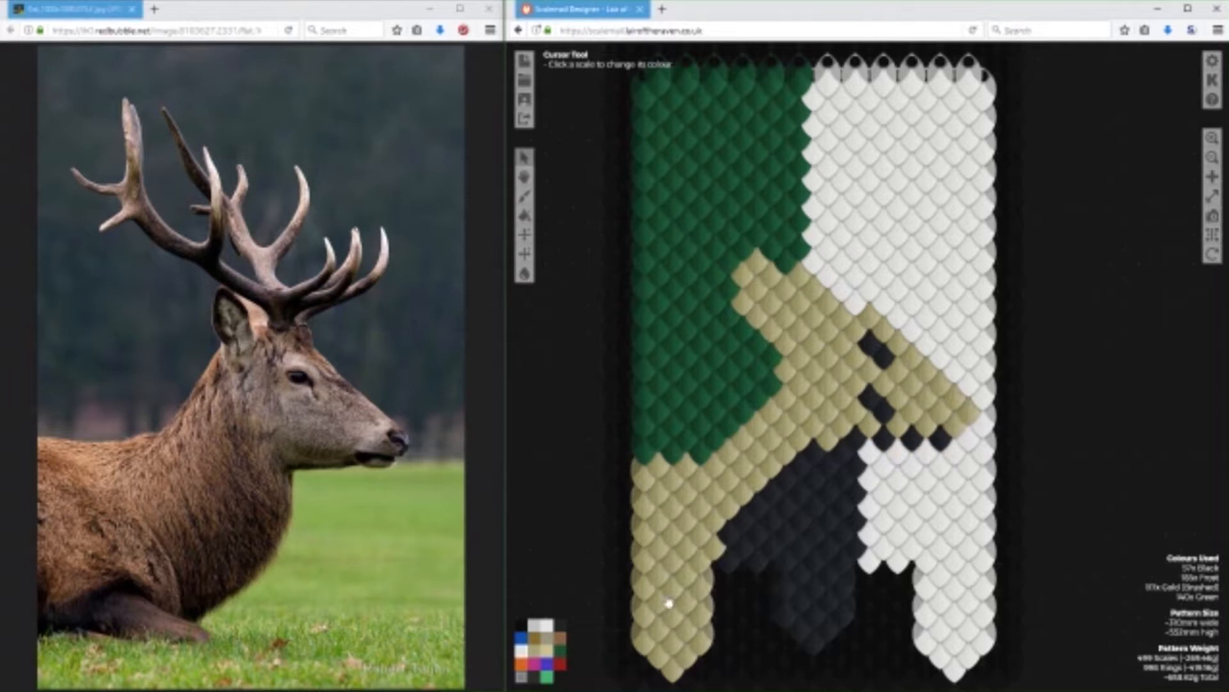
click(963, 419)
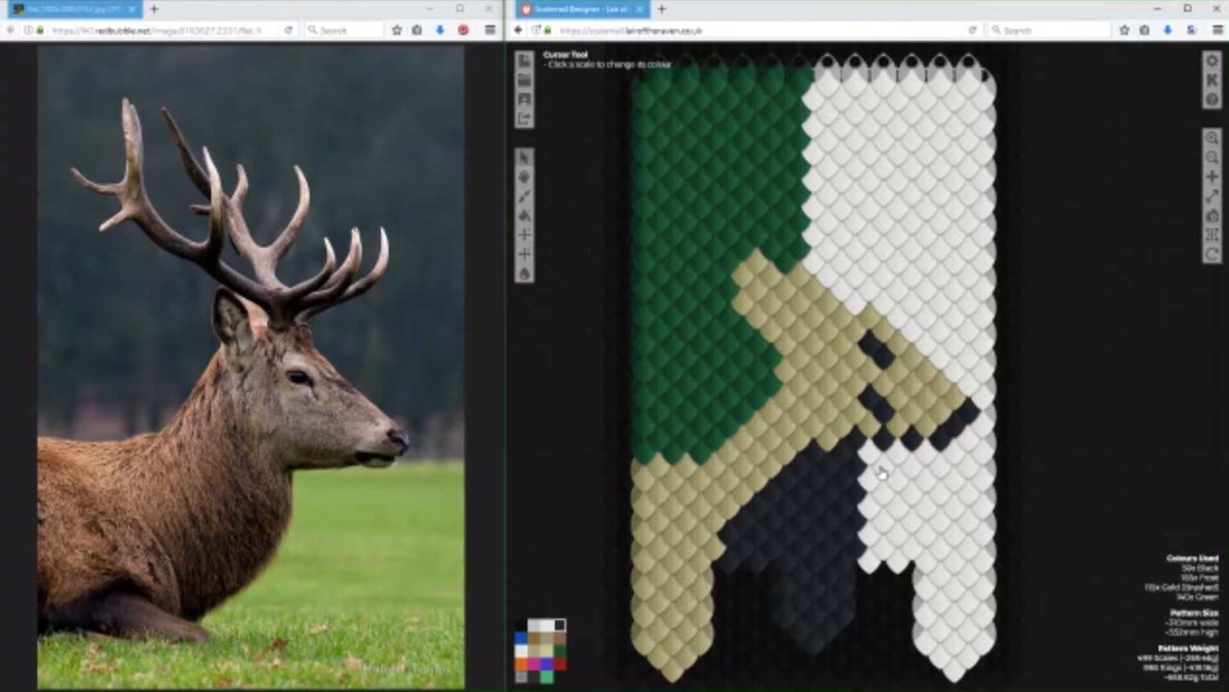
Cover the old black eye on the cheek with Gold (Brushed) scales.
click(535, 651)
click(885, 415)
click(872, 401)
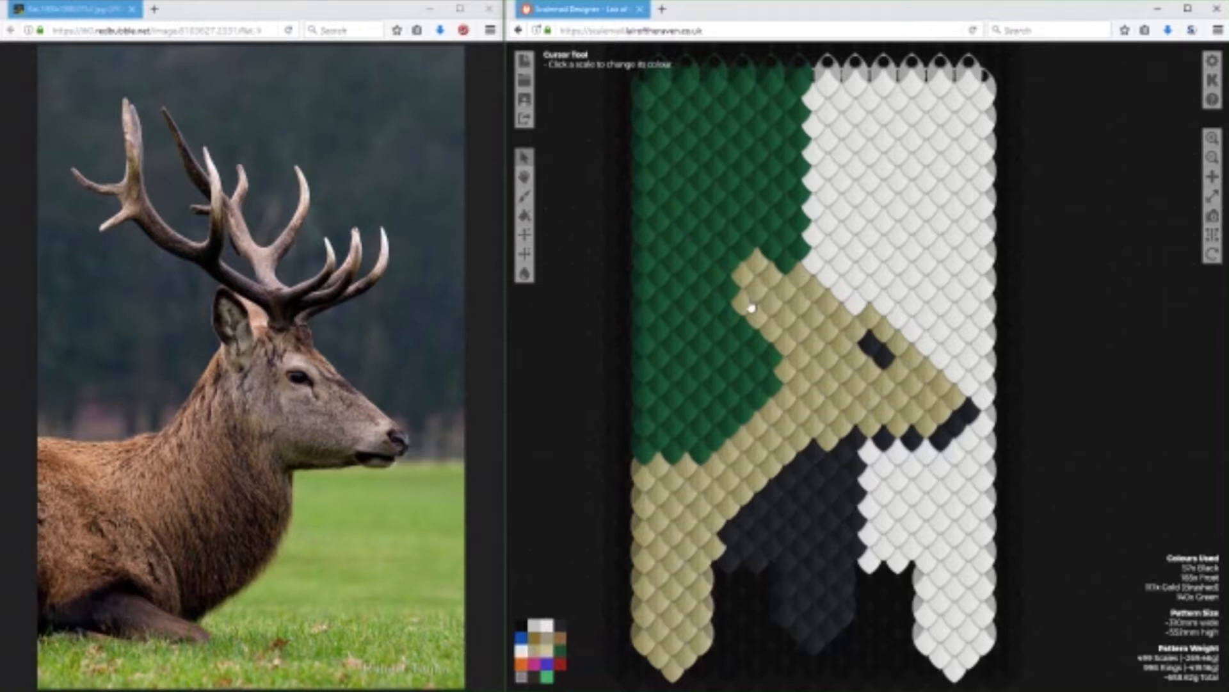
Recolour the top edge of the head between the ear and the brow with Frost scales.
click(826, 303)
click(810, 290)
click(799, 278)
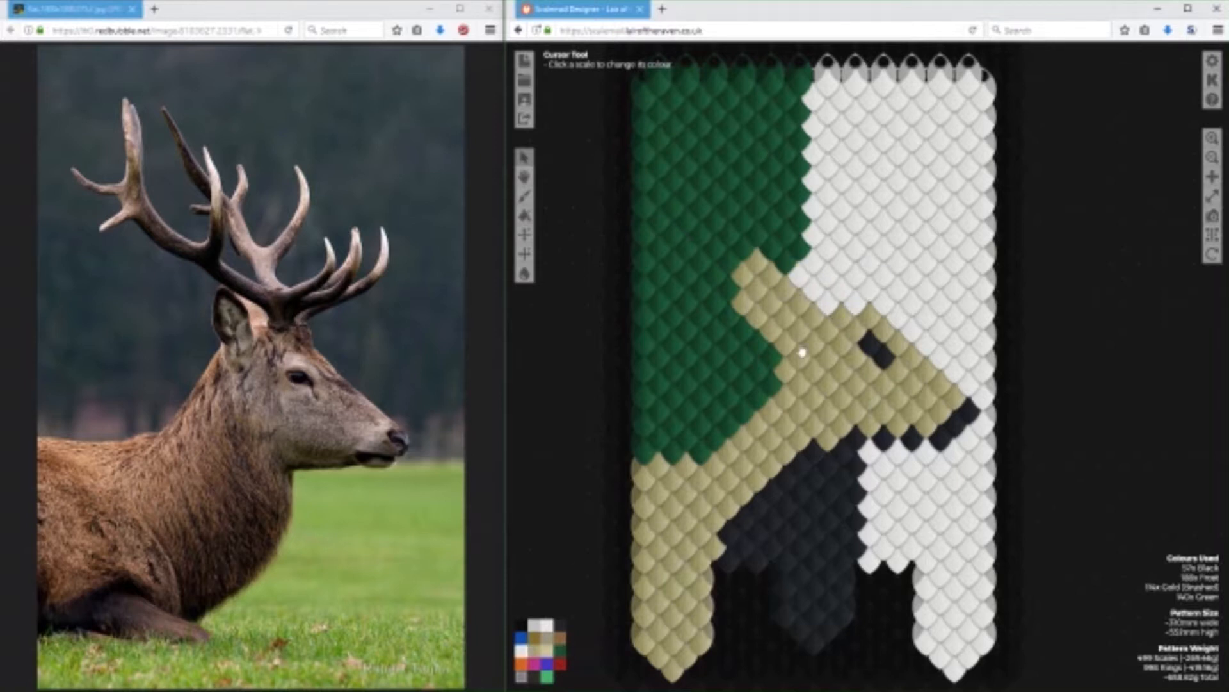
Widen the back of the neck with a diagonal row of Gold (Brushed) scales and trim the throat's front edge with Frost.
click(536, 650)
drag(700, 454, 769, 385)
click(759, 398)
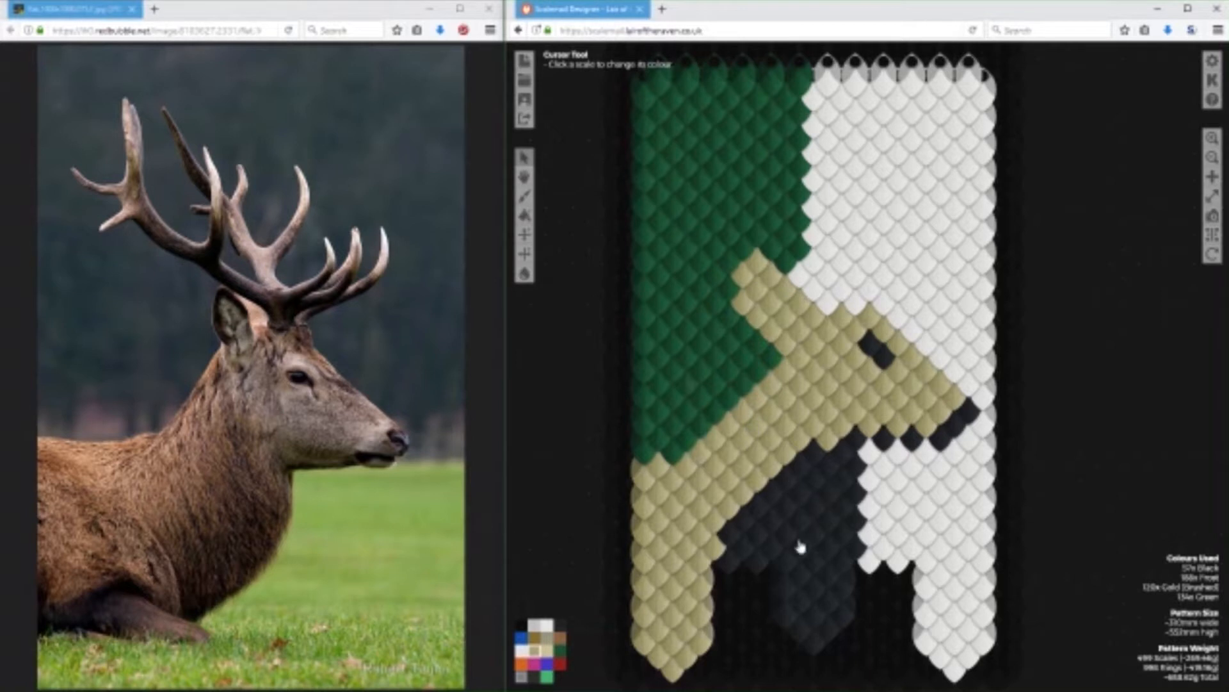
click(521, 651)
drag(857, 453, 861, 557)
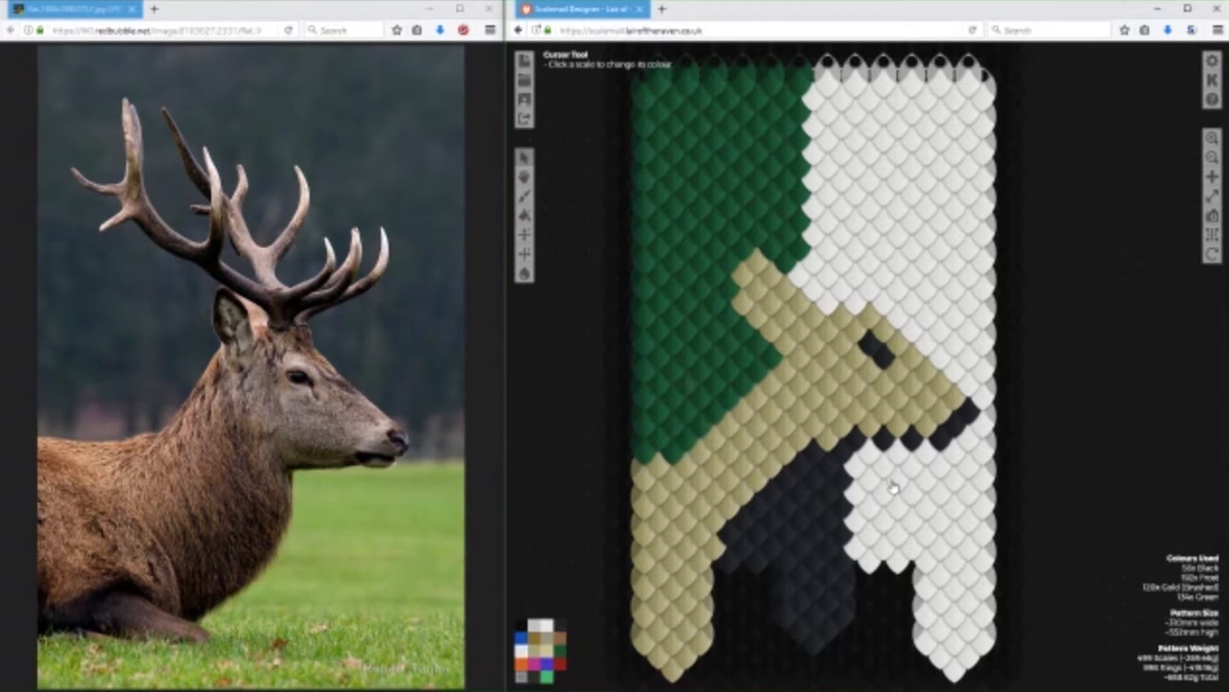
Replace the Black mouth and jaw-line scales with Gold (Brushed), leaving the nose tip Black.
right_click(534, 655)
click(535, 655)
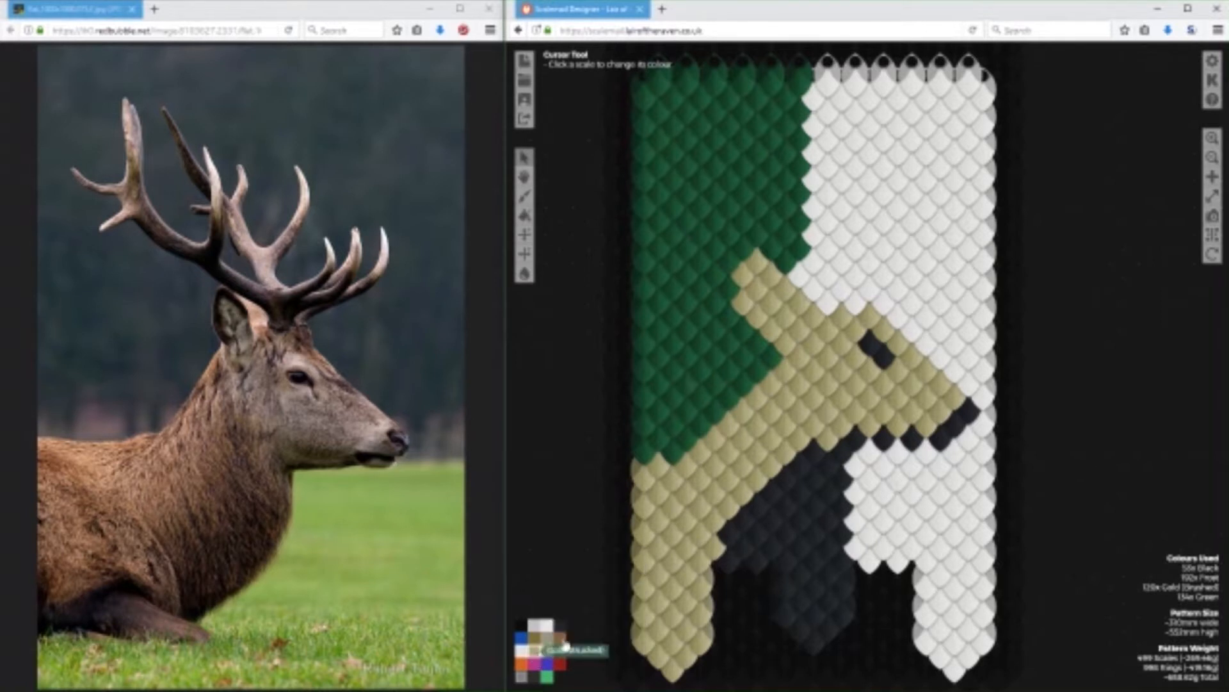
click(953, 424)
click(939, 439)
click(912, 440)
click(883, 440)
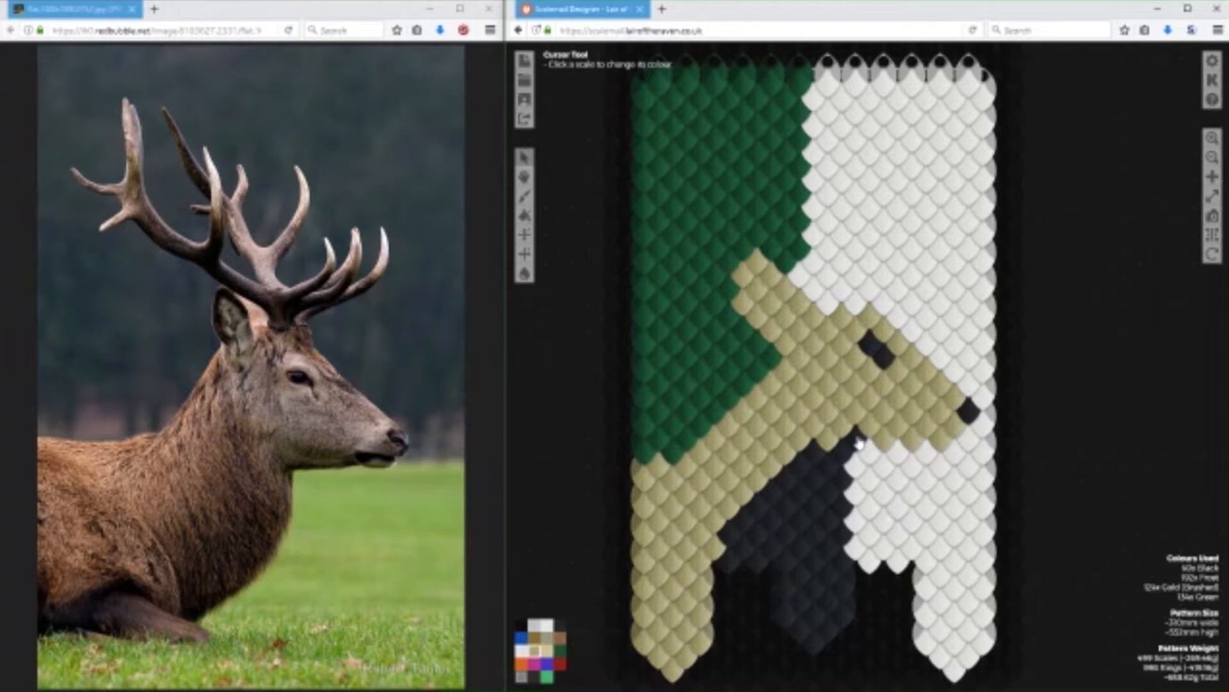
Trim the underside of the jaw with Frost scales and restore Gold (Brushed) on the two middle ones.
click(524, 651)
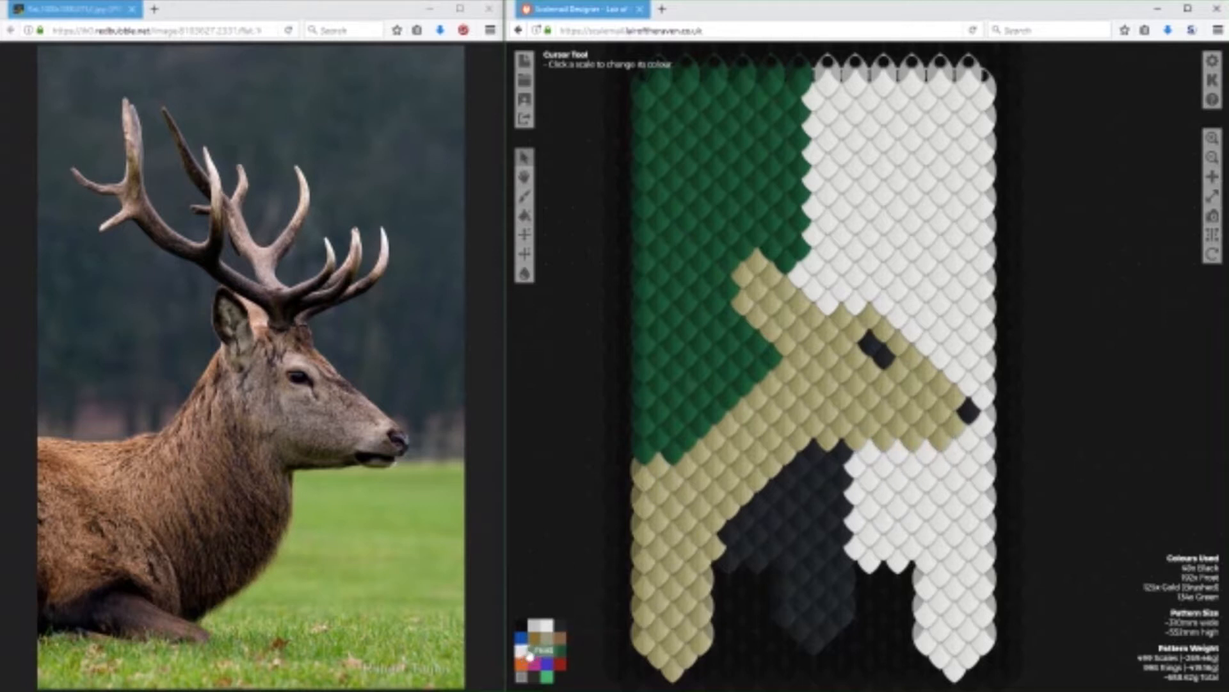
click(942, 442)
click(912, 441)
click(884, 440)
click(858, 440)
click(535, 650)
click(916, 442)
click(887, 442)
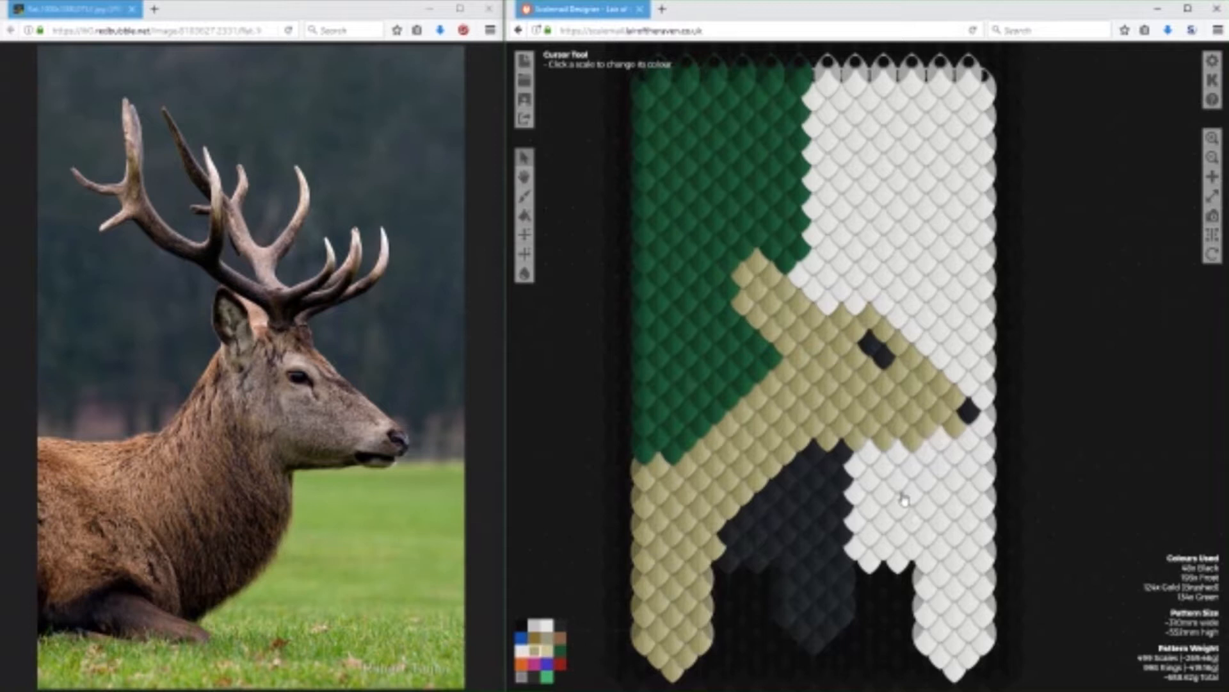
Try a Black mouth scale below the nose and two extra Black scales to enlarge the eye.
click(561, 624)
click(957, 427)
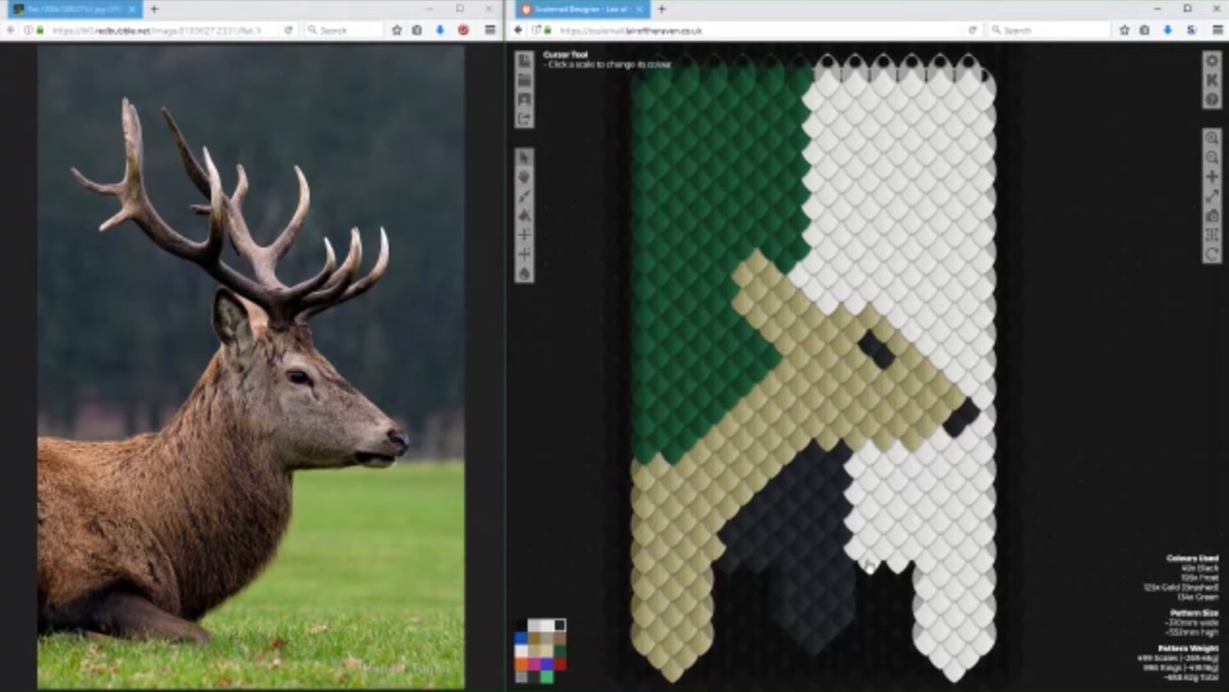
click(858, 362)
click(870, 373)
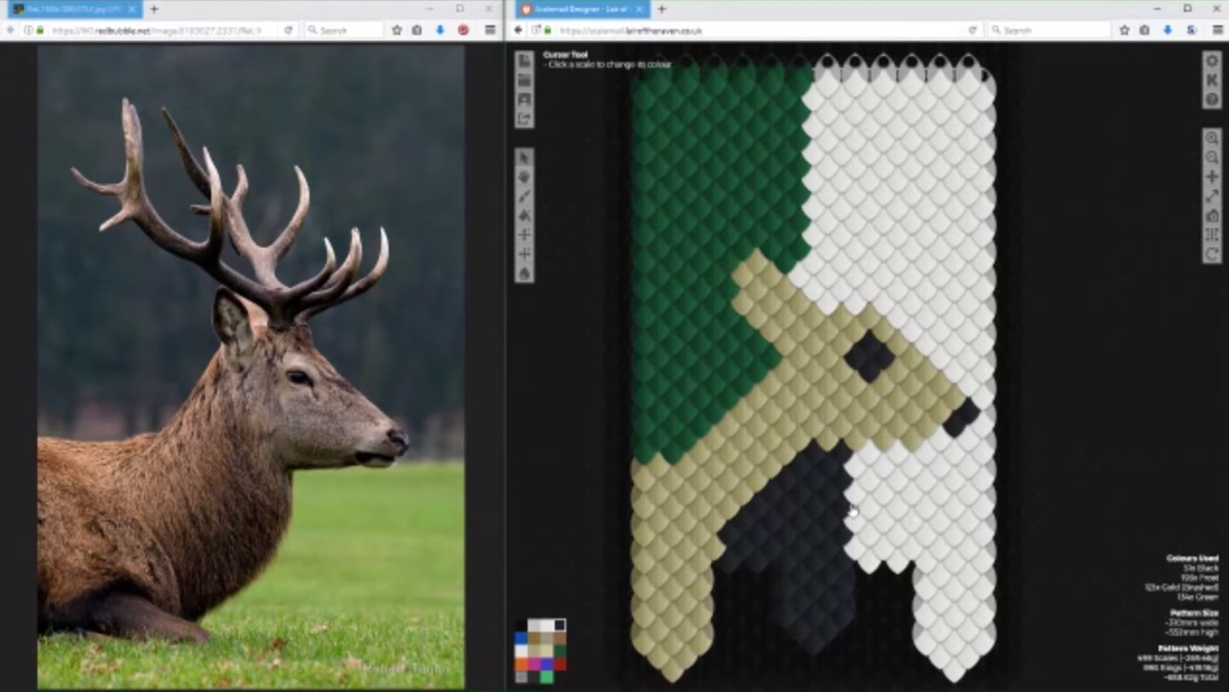
Return the extra eye scales and the mouth scale to Gold (Brushed).
click(536, 650)
click(858, 362)
click(871, 374)
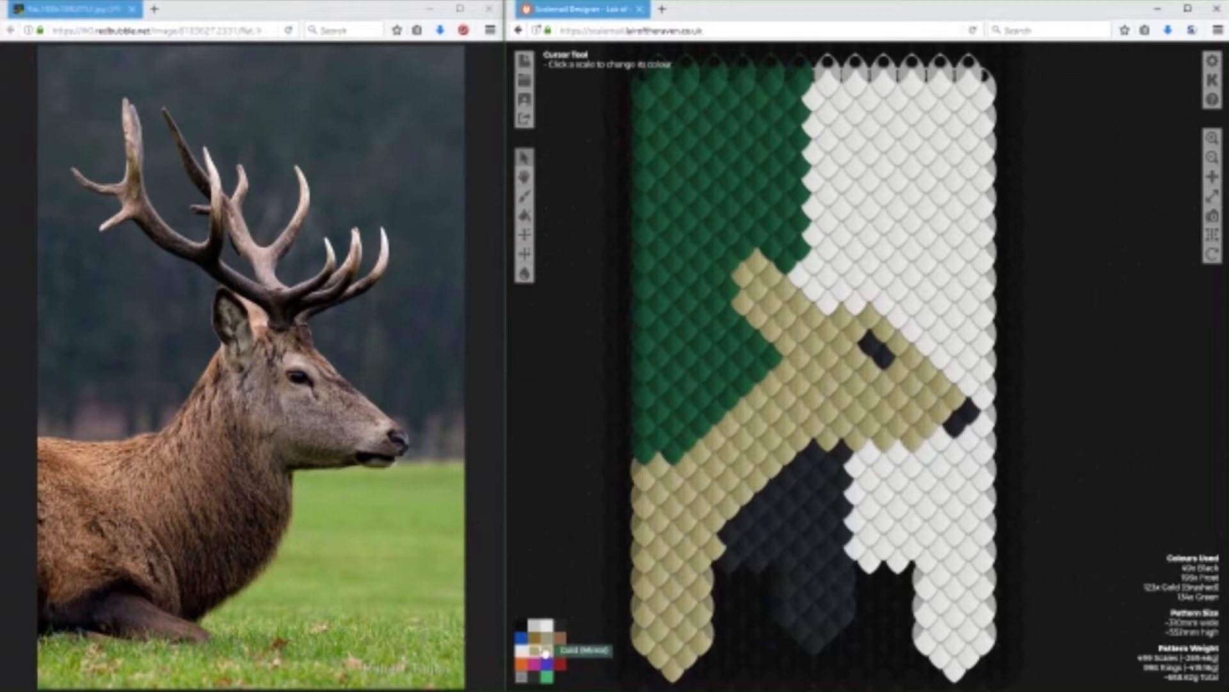
click(947, 433)
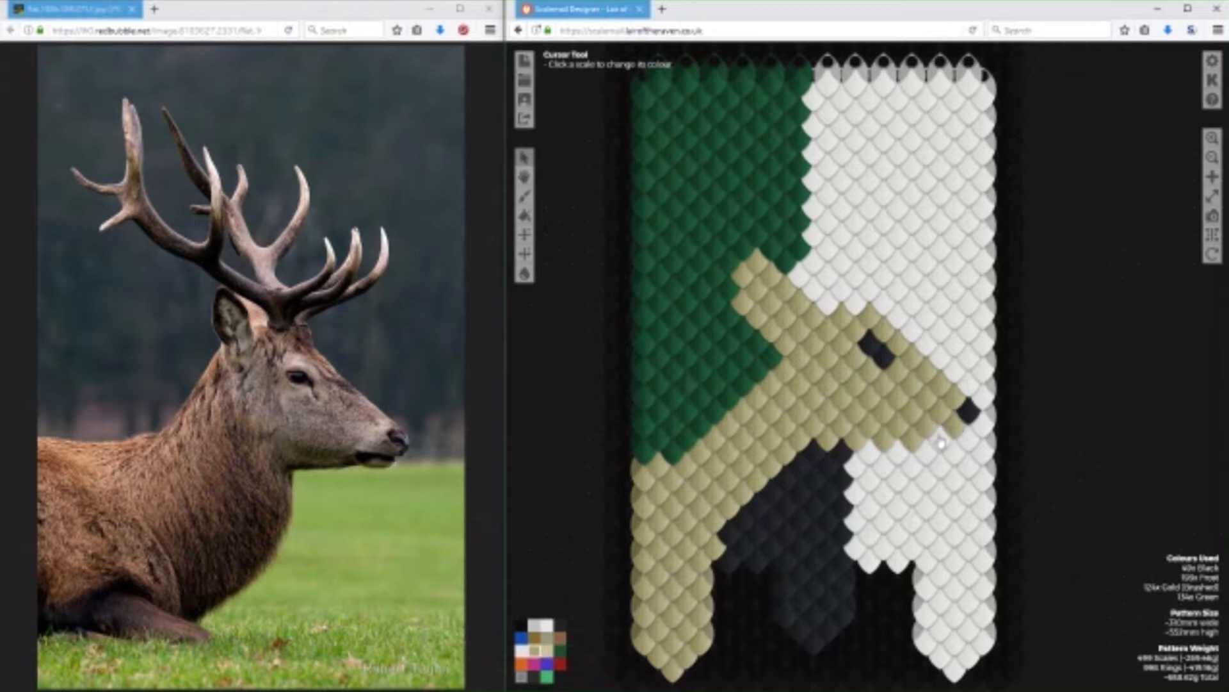
Try extending the front edge of the throat forward with Black scales.
click(560, 625)
click(856, 480)
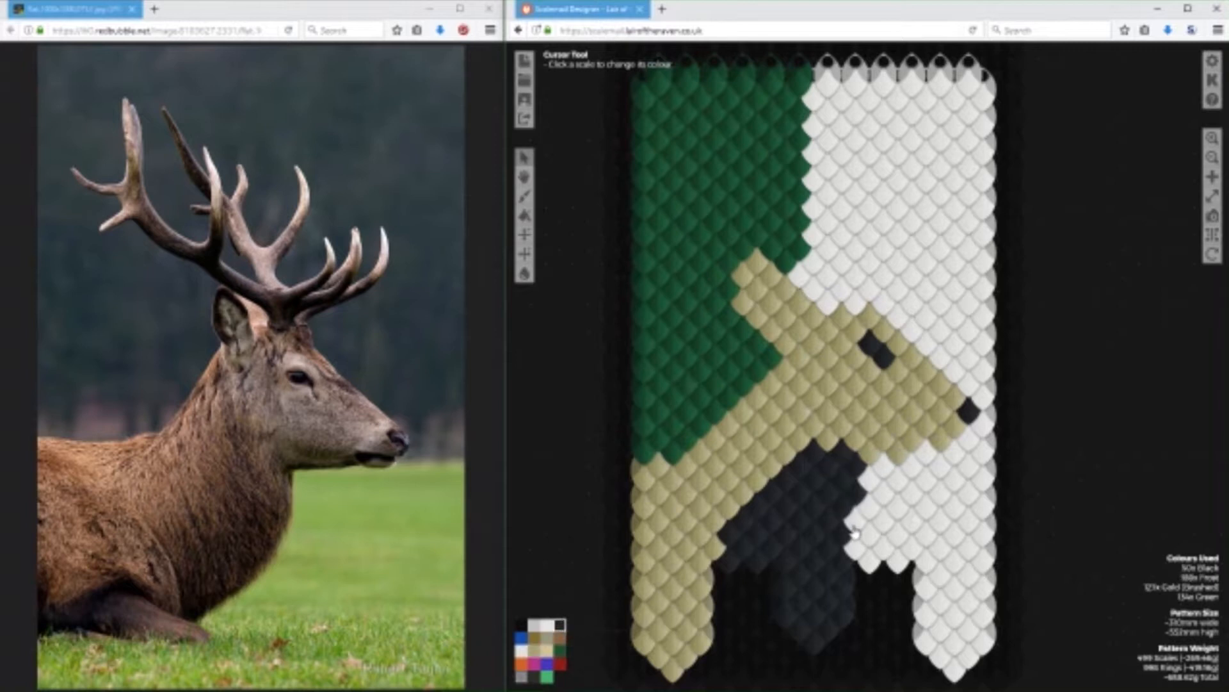
click(855, 534)
click(852, 510)
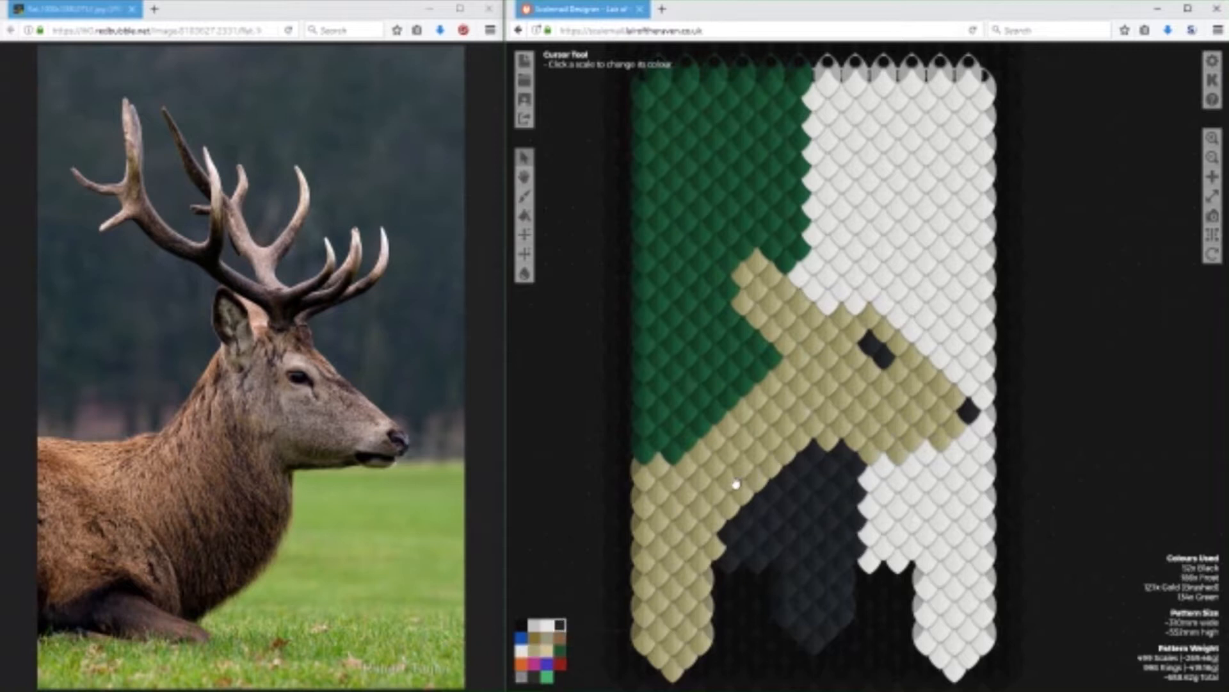
Recolour the added Black scales along the front edge of the throat with Frost.
click(545, 625)
click(856, 498)
click(858, 533)
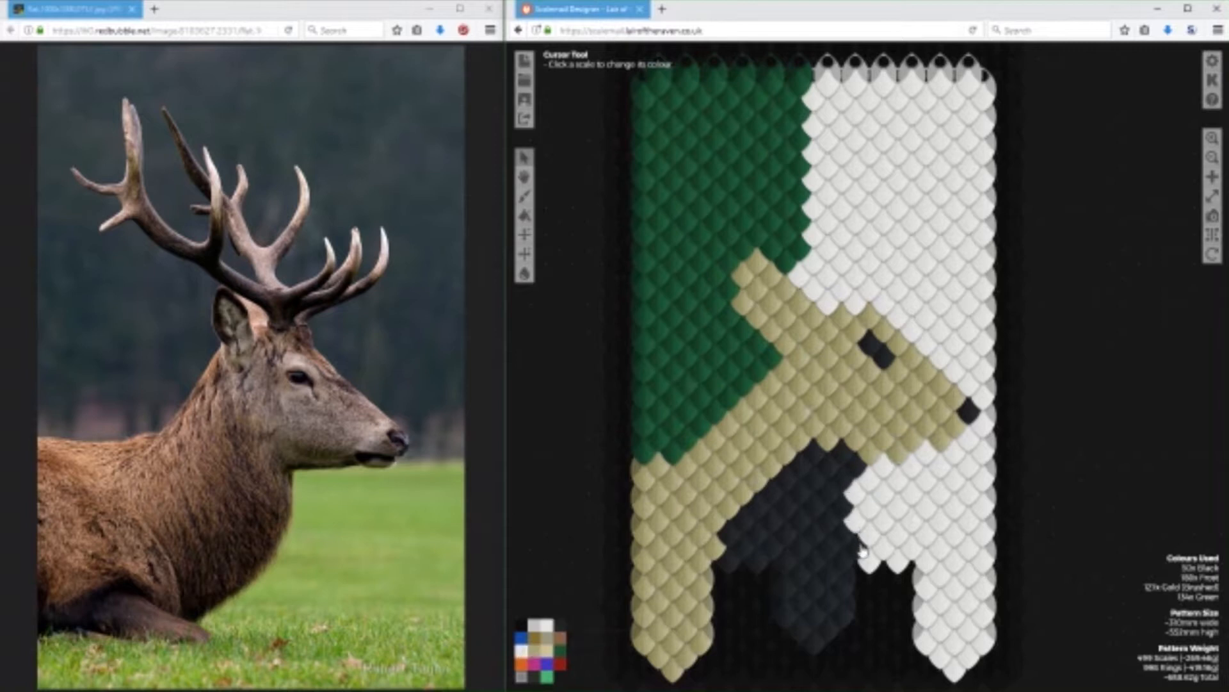
click(849, 461)
click(858, 474)
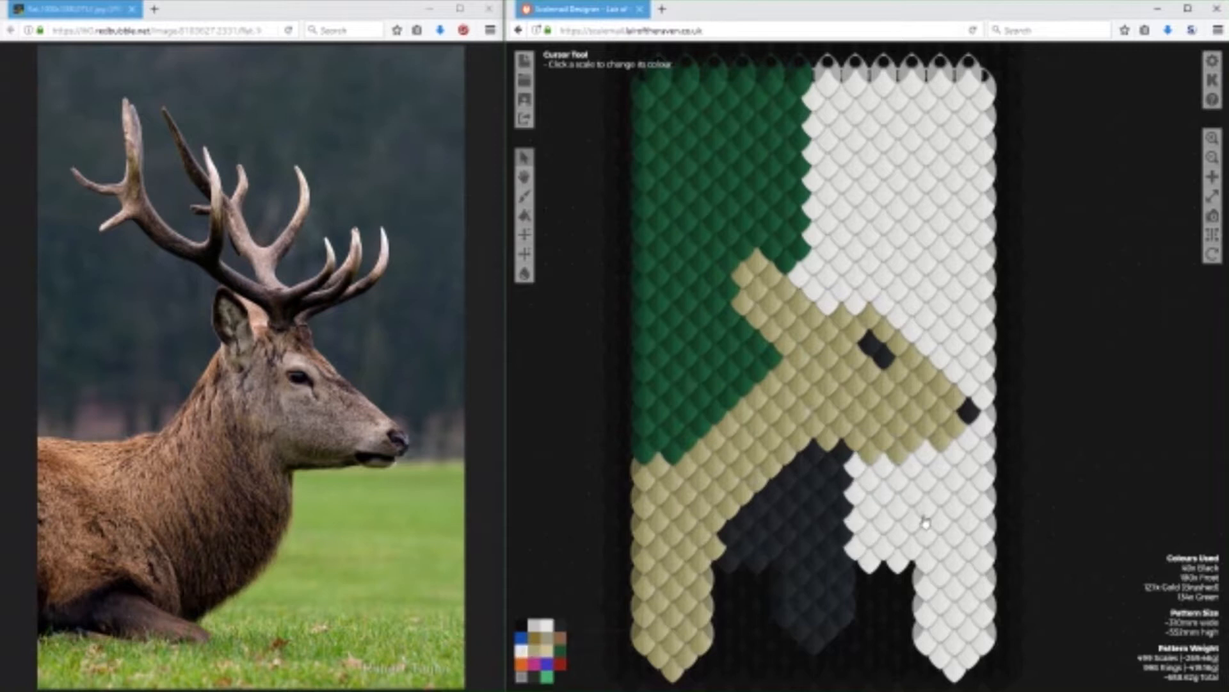
Try a Gold (Brushed) scale where the back of the jaw meets the throat.
click(535, 650)
click(842, 464)
drag(1054, 384, 1032, 440)
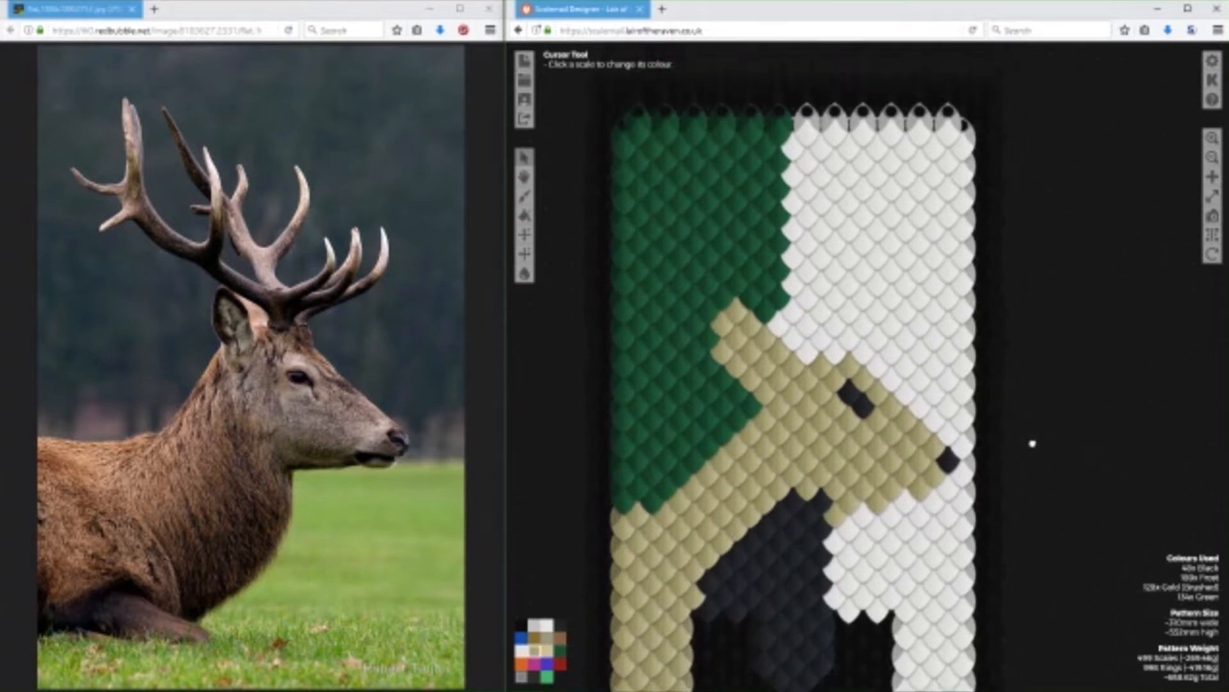
Paint a Black antler base rising from the top of the head on the Frost background.
click(561, 624)
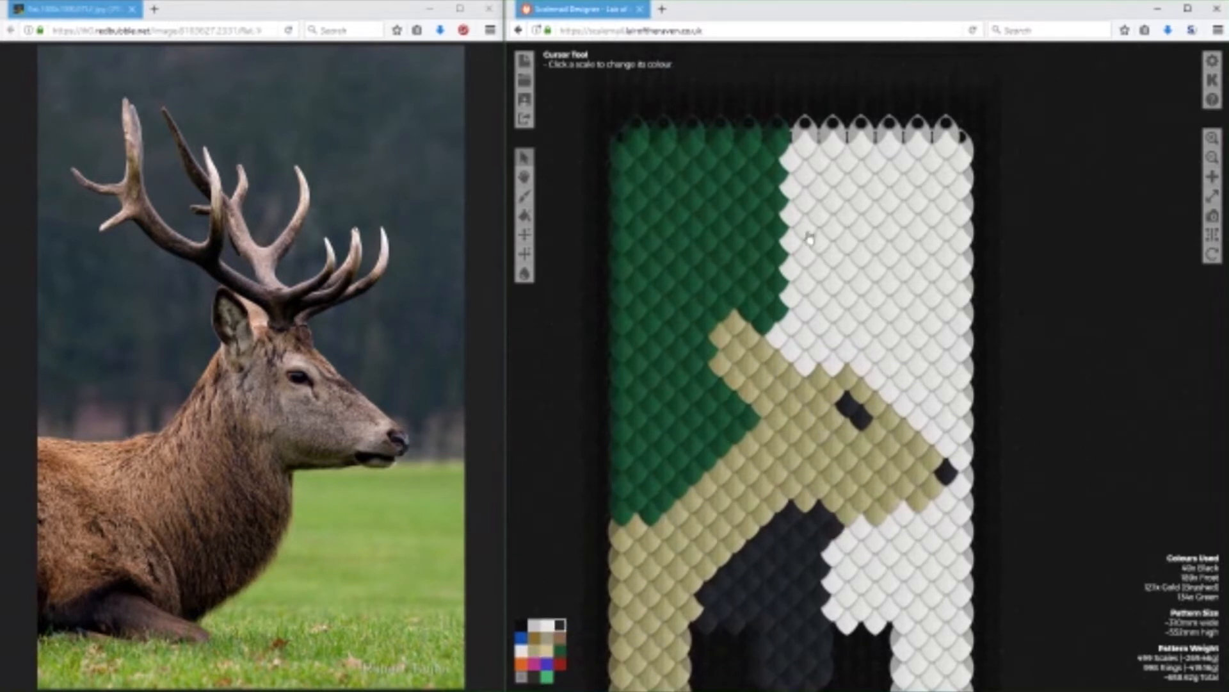
click(833, 363)
click(806, 363)
click(820, 347)
click(807, 333)
click(832, 333)
click(820, 322)
click(833, 310)
click(805, 313)
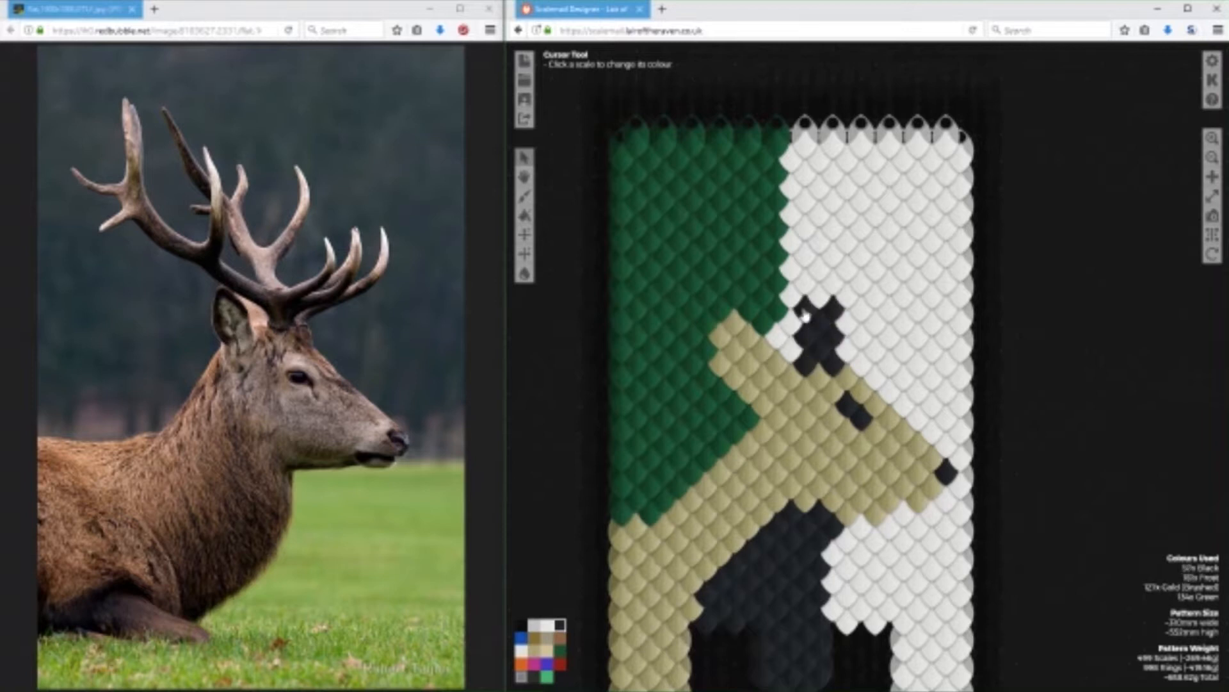
Draw a Black antler line from the base up and back across the green background to near the banner's edge.
click(792, 296)
click(777, 283)
click(763, 269)
click(735, 269)
click(706, 271)
click(692, 282)
click(665, 284)
click(638, 283)
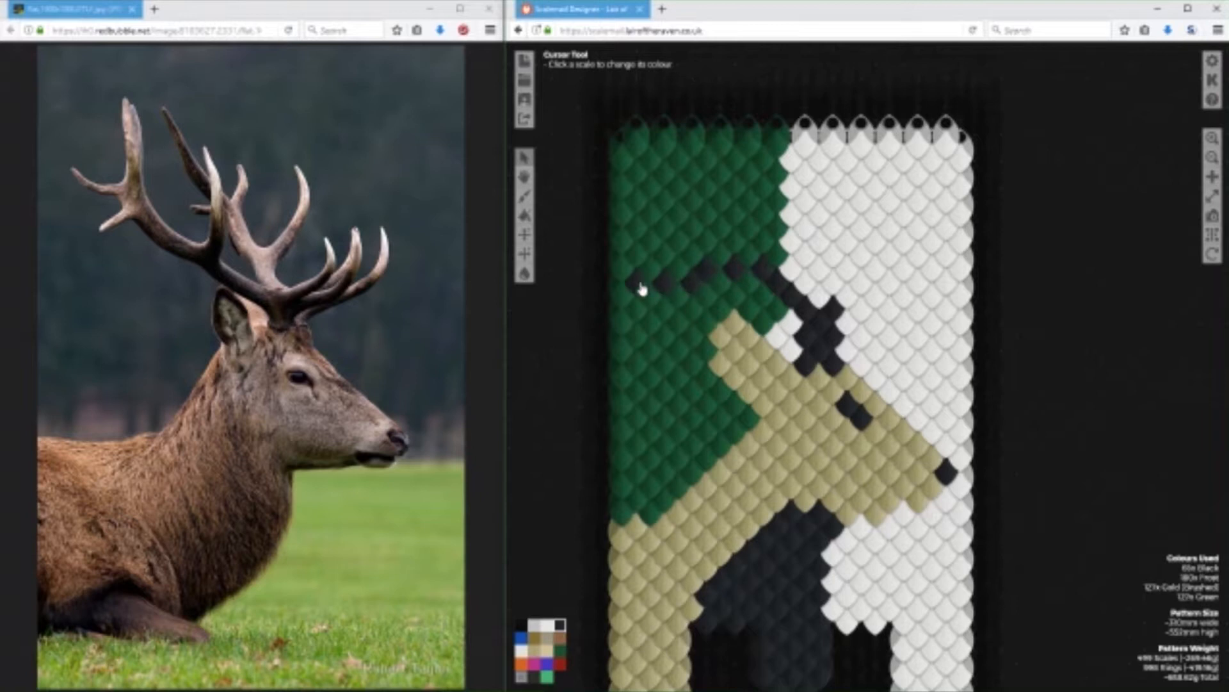
Thicken the rear antler tine and its curve down to the base with a second row of Black scales.
click(651, 268)
click(679, 267)
click(721, 255)
click(749, 261)
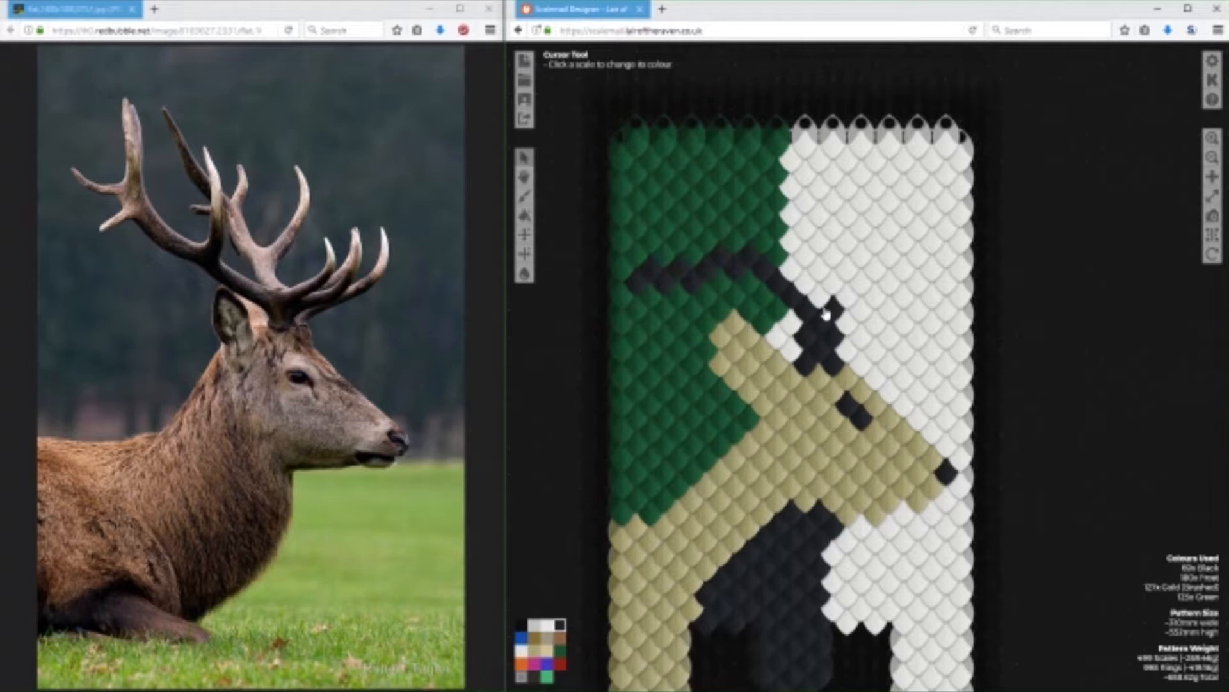
click(793, 276)
click(806, 288)
click(821, 302)
click(783, 274)
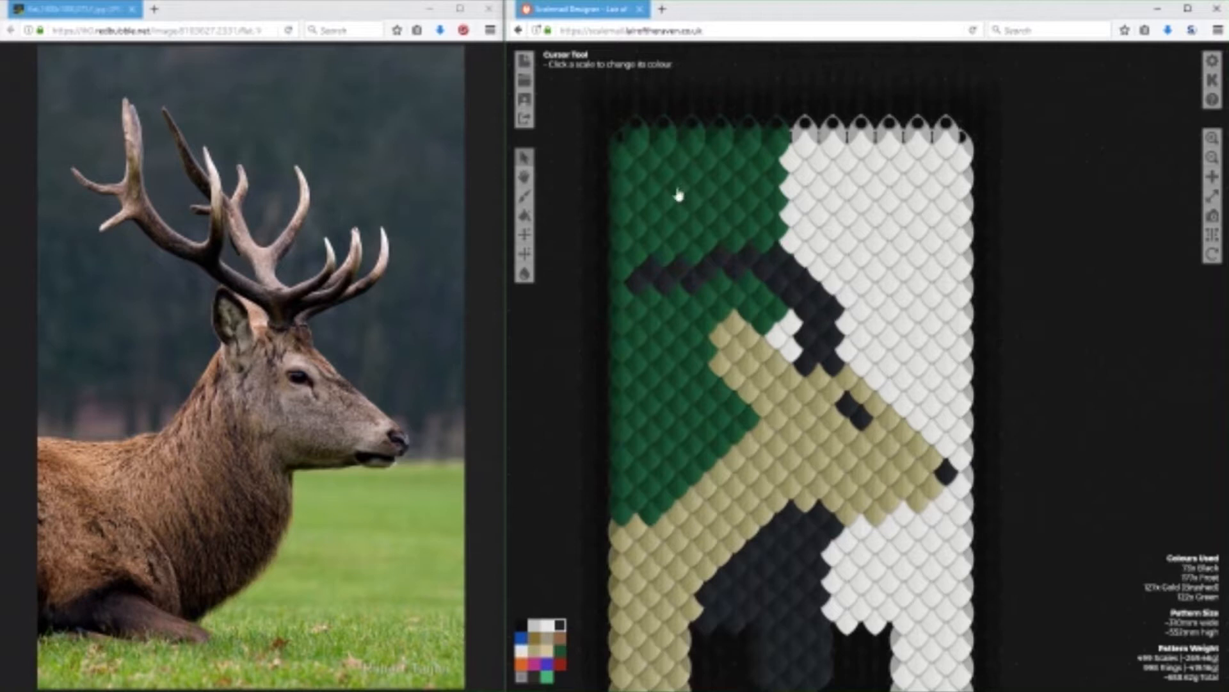
Draw a thick forward tine in Black, curving up from the antler base across the Frost background.
click(874, 320)
click(887, 306)
click(904, 318)
click(917, 306)
click(933, 293)
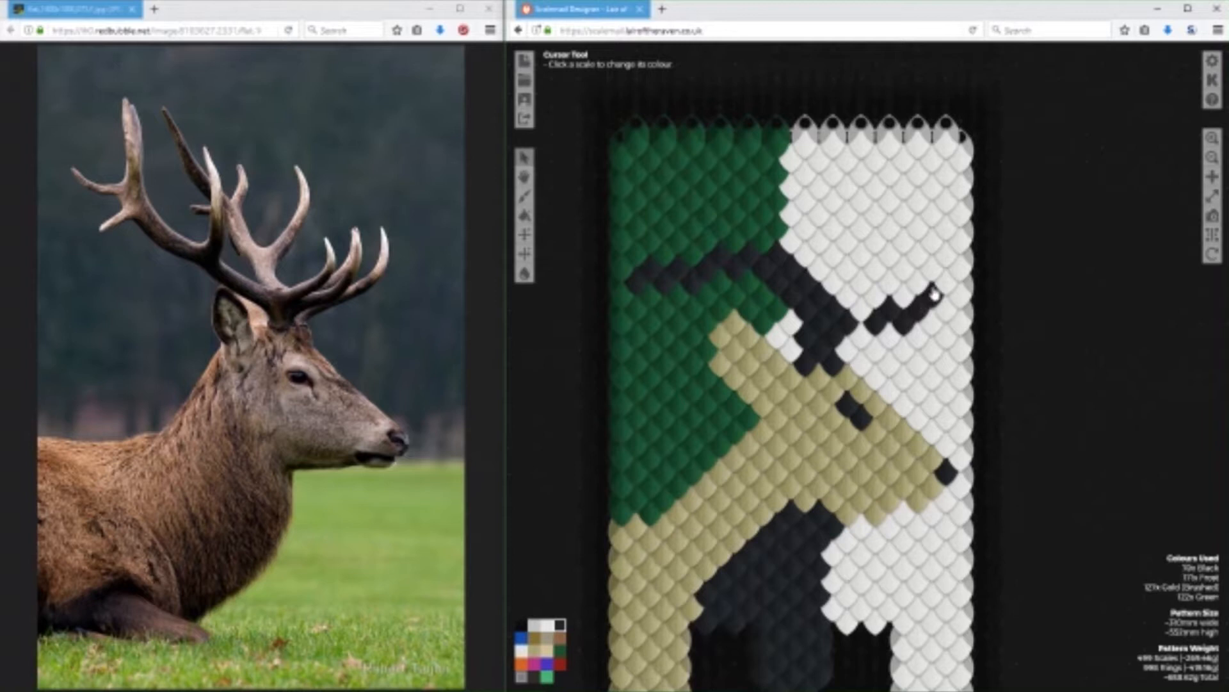
click(932, 267)
click(919, 280)
click(904, 294)
click(862, 309)
click(876, 298)
click(847, 296)
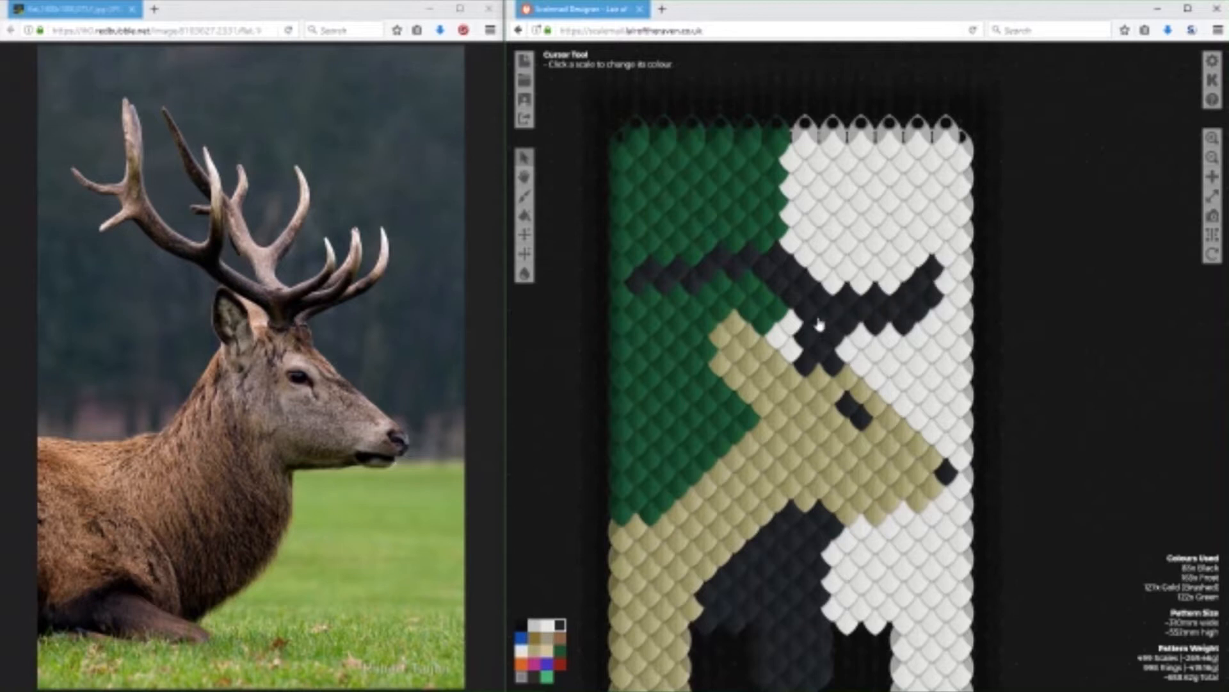
Add an upright Black tine above the antler base with a small fork at its tip.
click(861, 197)
click(875, 212)
click(861, 226)
click(848, 241)
click(848, 268)
click(834, 282)
click(834, 255)
click(847, 213)
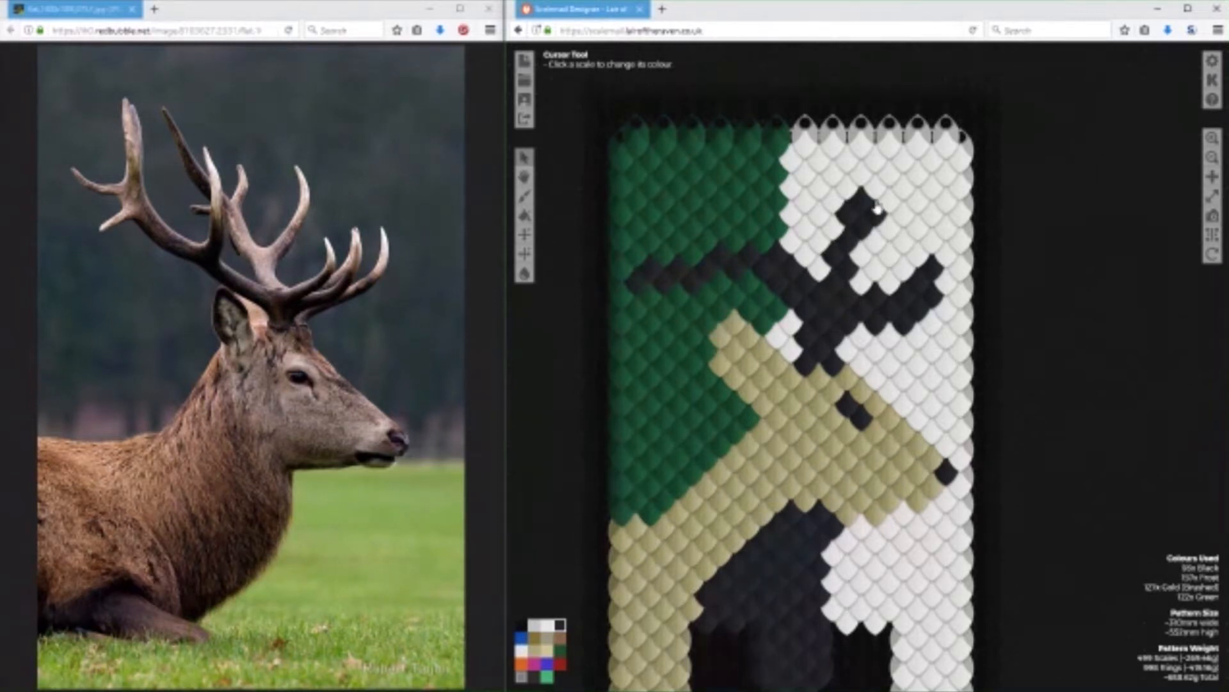
click(888, 204)
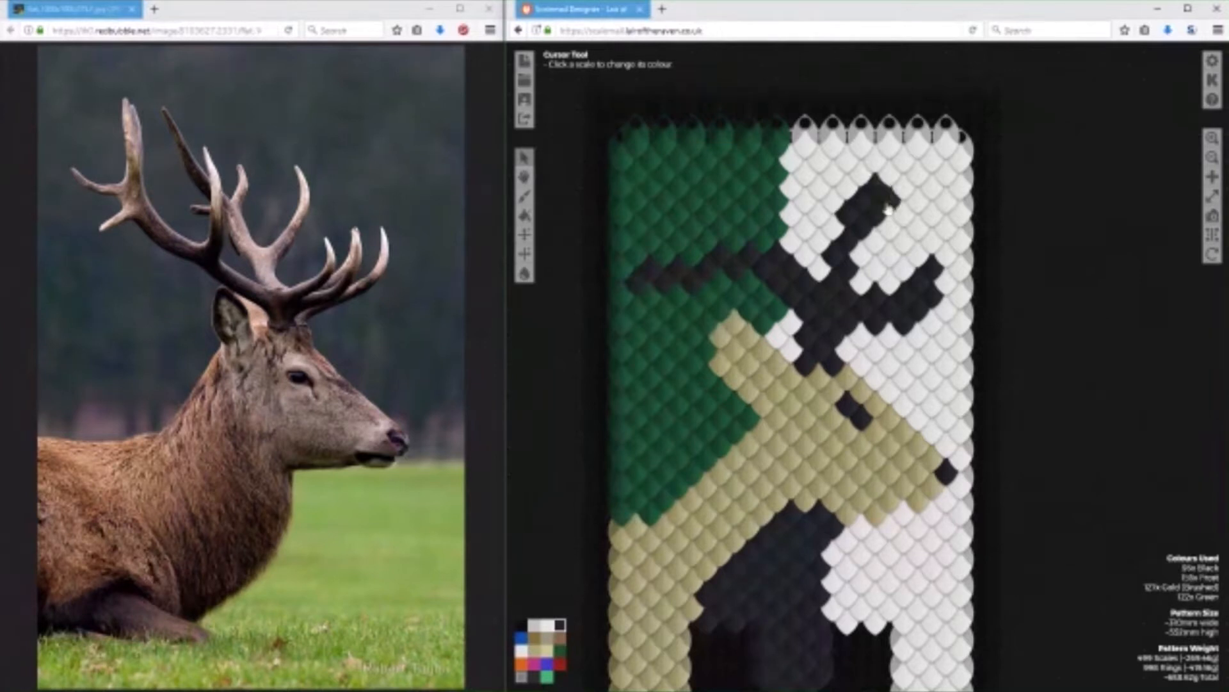
Slim the rear edge of the upright tine with Frost and add a Black scale near its base.
click(524, 651)
click(858, 205)
click(844, 216)
click(847, 245)
click(834, 256)
click(560, 625)
click(861, 249)
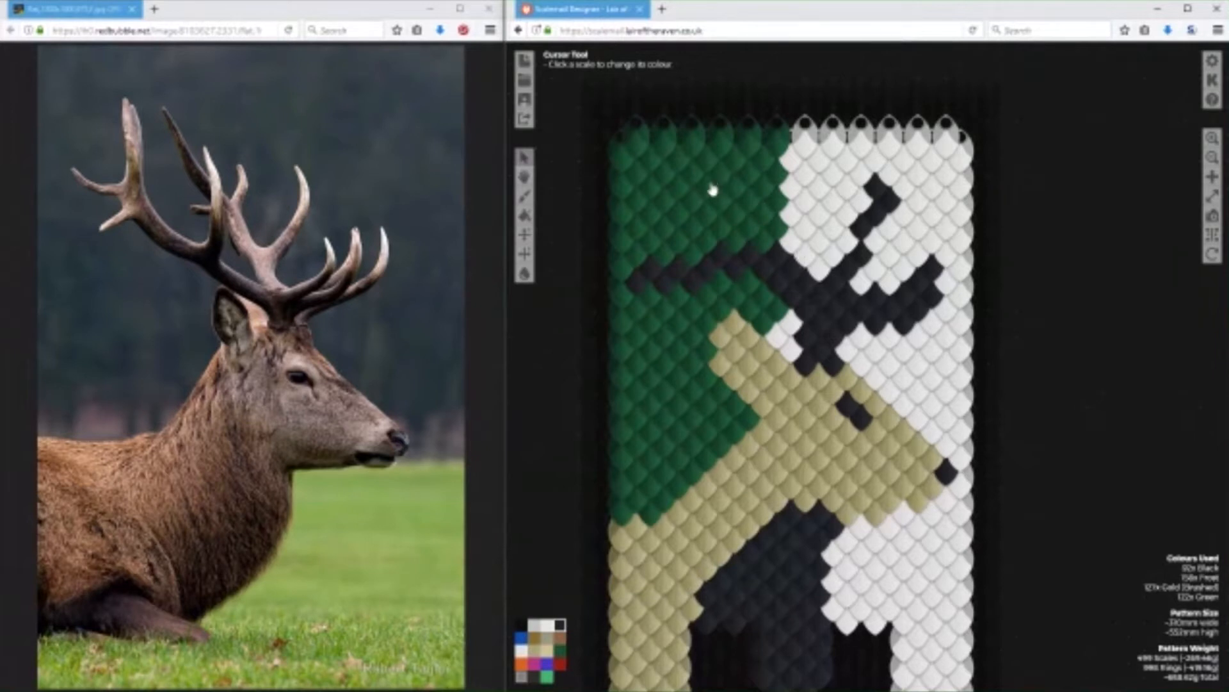
Draw an upper rear tine in Black from the green background down to the antler base, filling in the join.
mouse_move(663, 194)
mouse_down()
mouse_move(760, 215)
mouse_move(831, 311)
mouse_up()
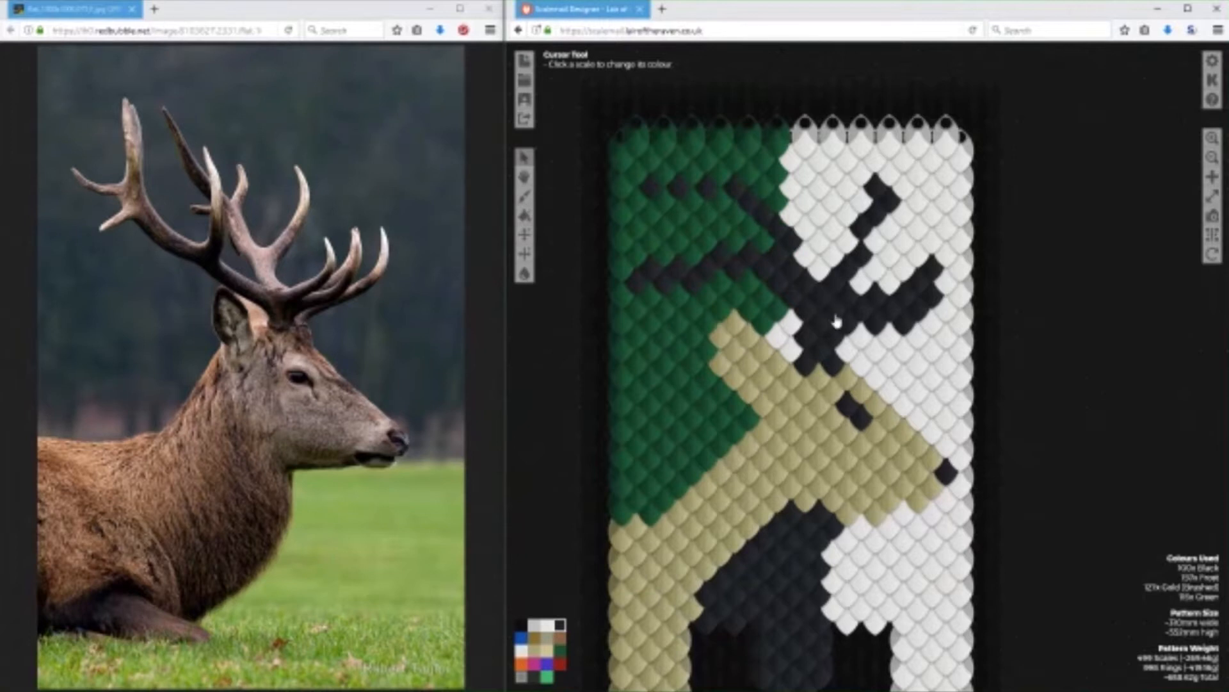
drag(804, 256, 823, 286)
Fill the gap between the ear and the antler with Green and clear the adjoining scales on the beam's lower edge.
click(559, 650)
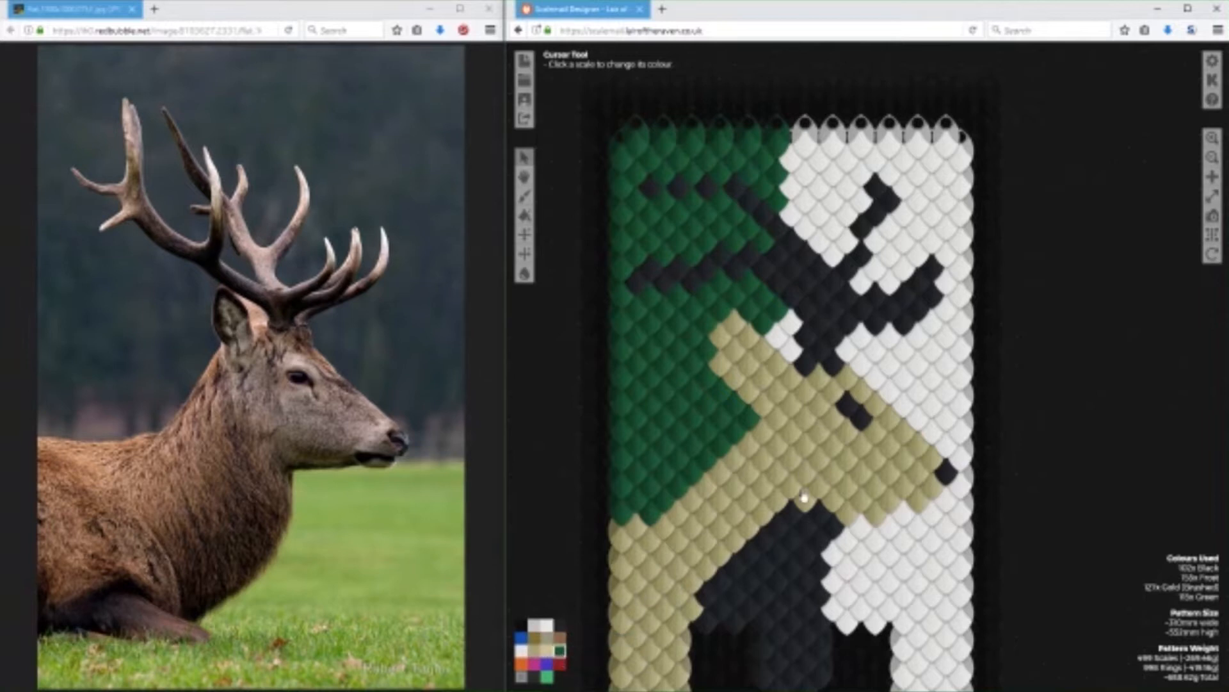
click(780, 331)
click(767, 274)
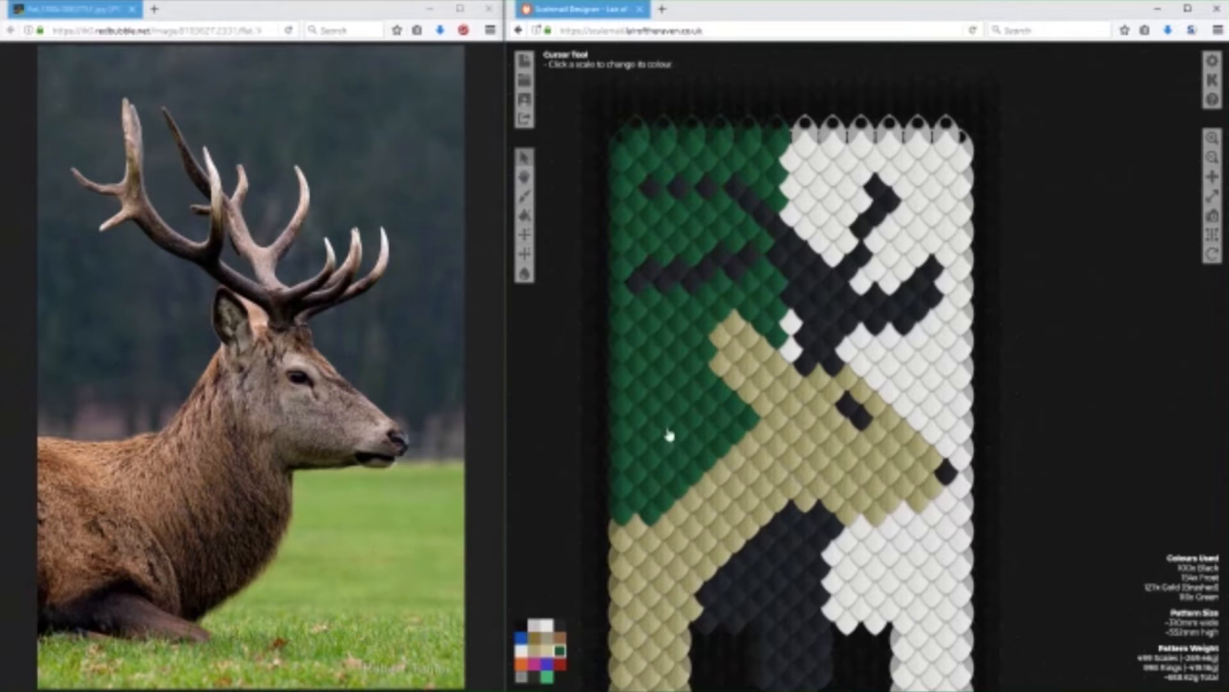
Rebuild the beam's lower edge in Black and thicken the upper rear tine with a second row of scales.
click(559, 625)
click(766, 272)
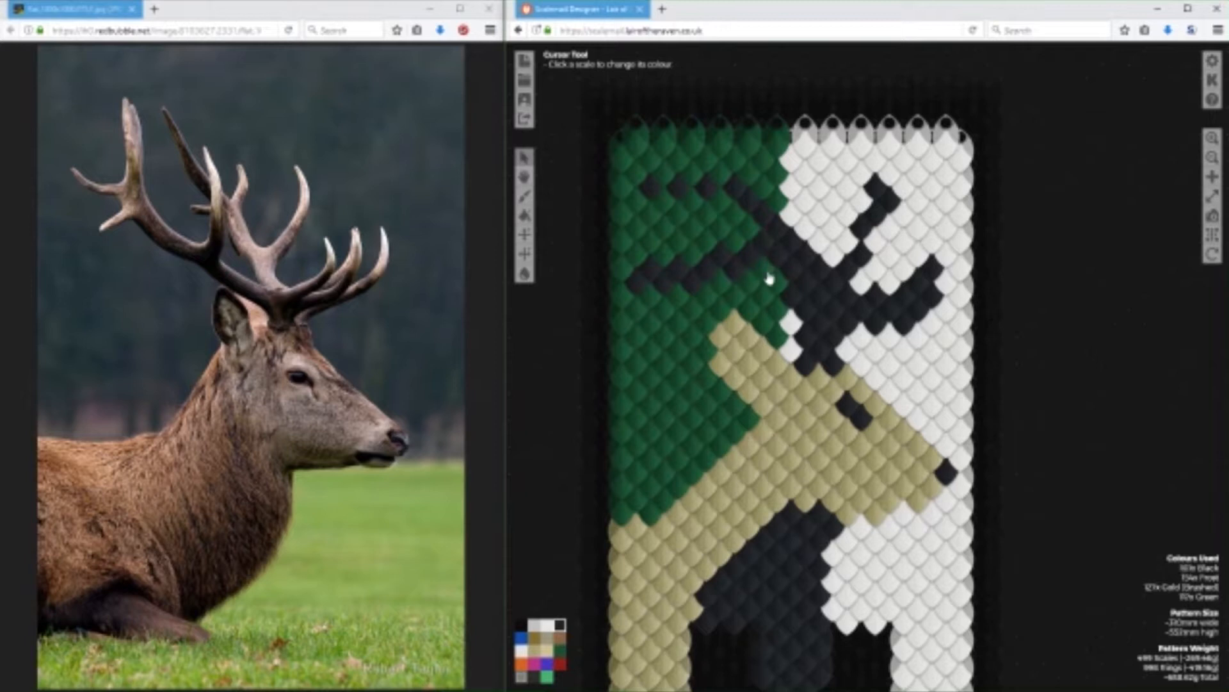
mouse_move(723, 214)
mouse_down()
mouse_move(666, 197)
mouse_move(631, 204)
mouse_up()
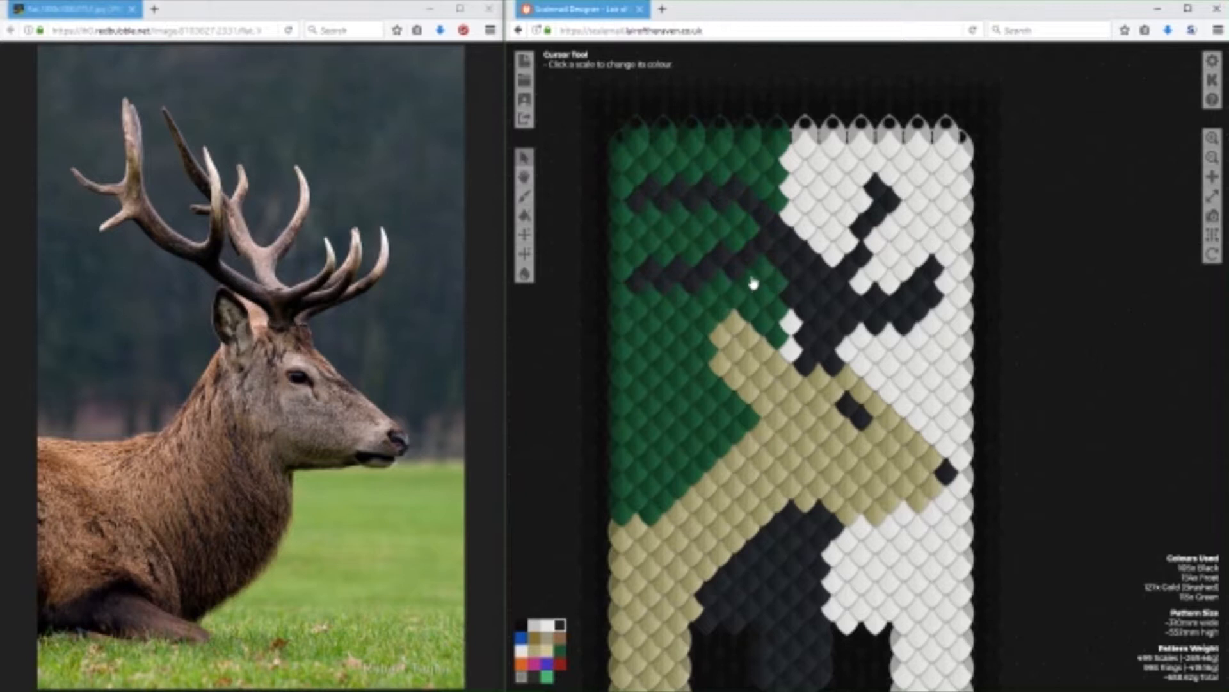
drag(755, 282, 783, 301)
Trim the upper edge of the antler beam with Frost scales where it crosses the light background.
click(523, 651)
click(792, 238)
click(808, 260)
click(821, 273)
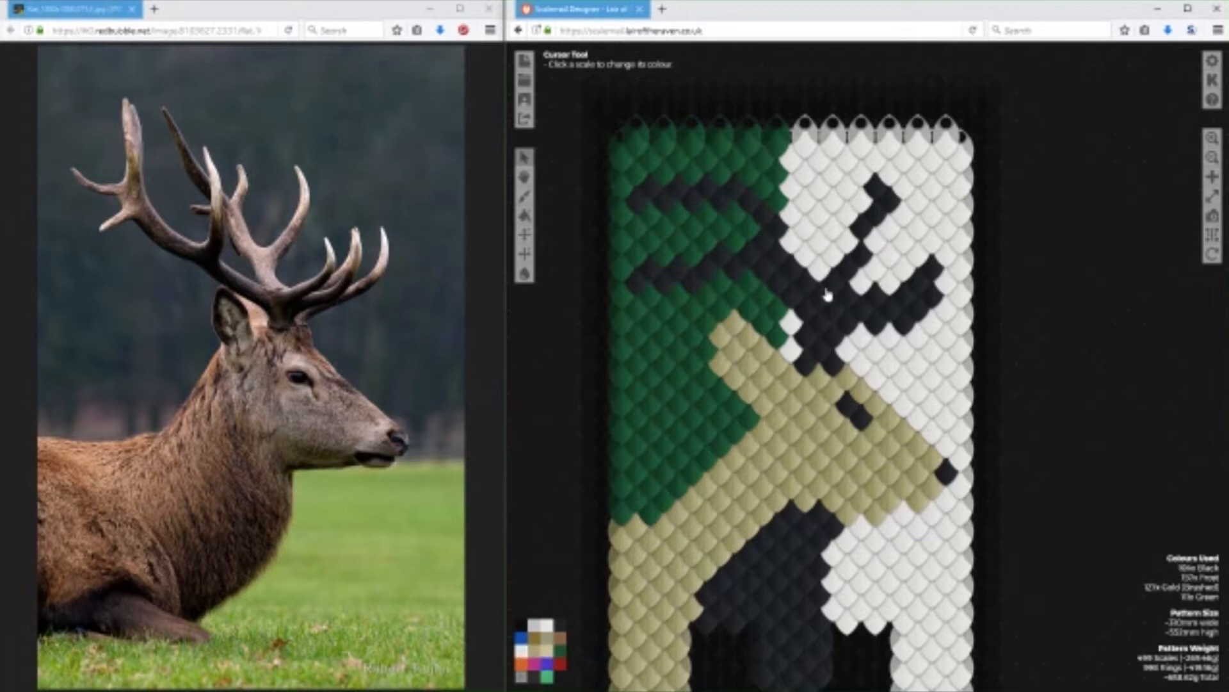
Slim the forward tine by recolouring the scales along its underside with Frost.
click(931, 310)
drag(1107, 431, 1111, 374)
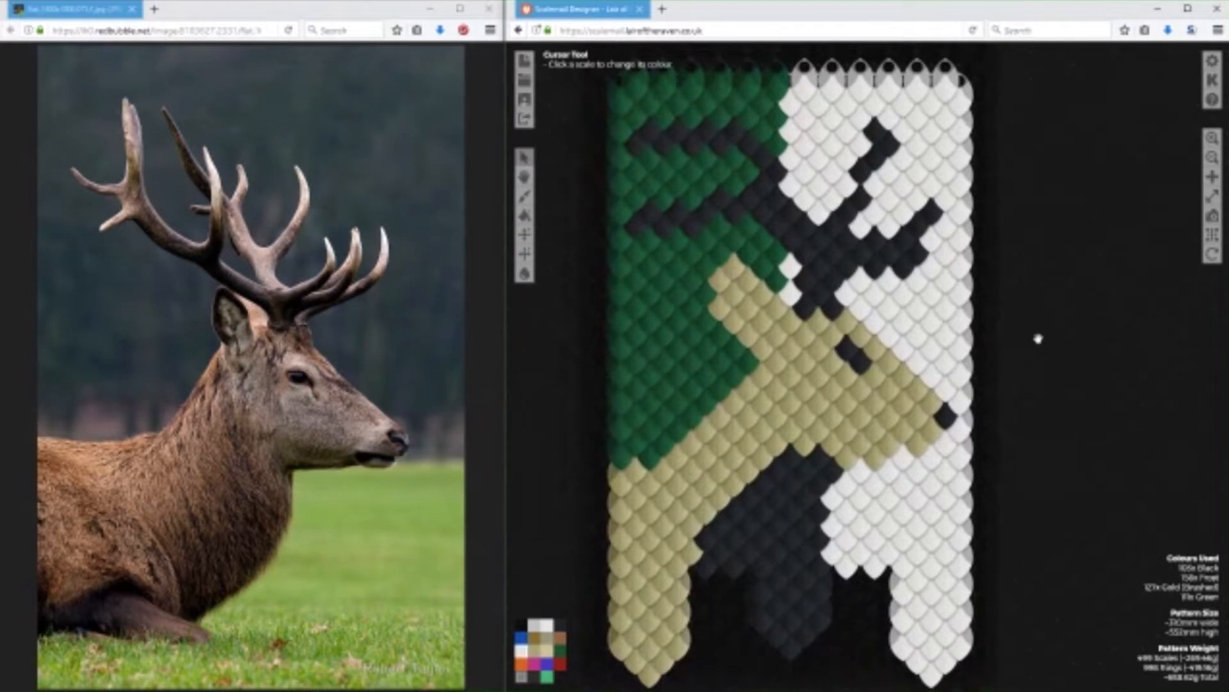
click(904, 270)
click(878, 272)
click(923, 260)
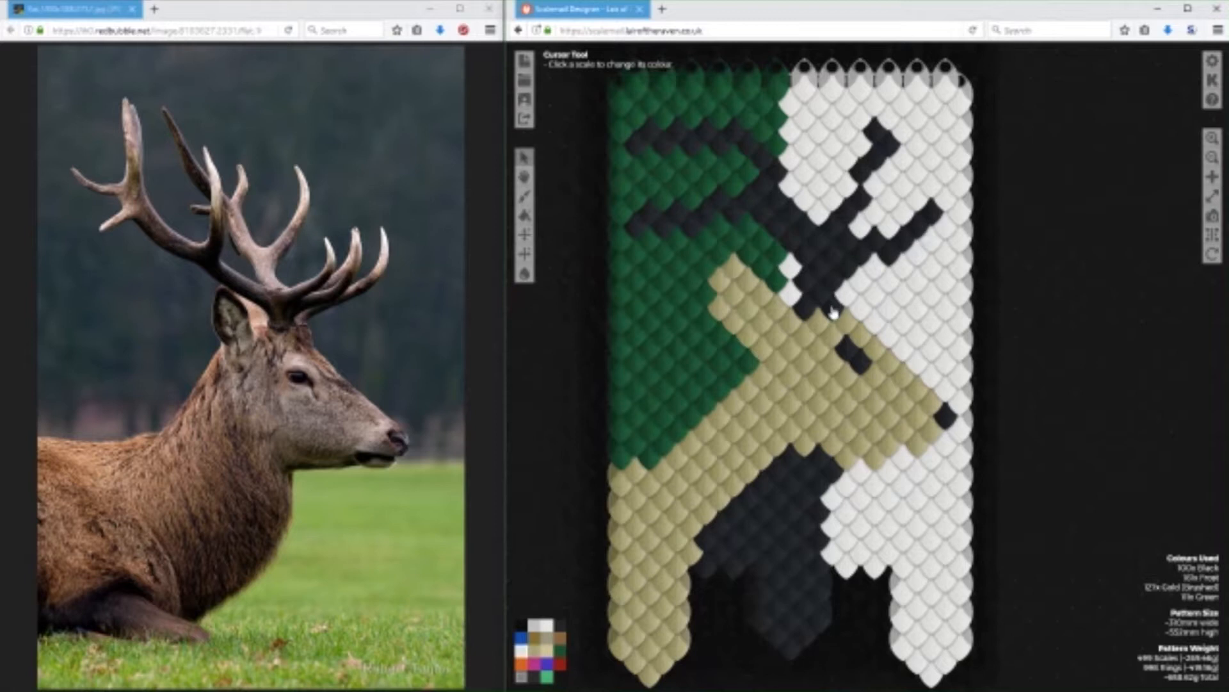
Clear the forward tines, upright tine and antler base from the light half of the banner with Frost.
mouse_move(941, 216)
mouse_down()
mouse_move(880, 264)
mouse_move(870, 242)
mouse_move(818, 297)
mouse_move(832, 311)
mouse_move(811, 311)
mouse_move(807, 287)
mouse_move(835, 251)
mouse_move(862, 253)
mouse_move(858, 192)
mouse_up()
mouse_move(810, 260)
mouse_down()
mouse_move(897, 154)
mouse_move(797, 246)
mouse_move(793, 208)
mouse_up()
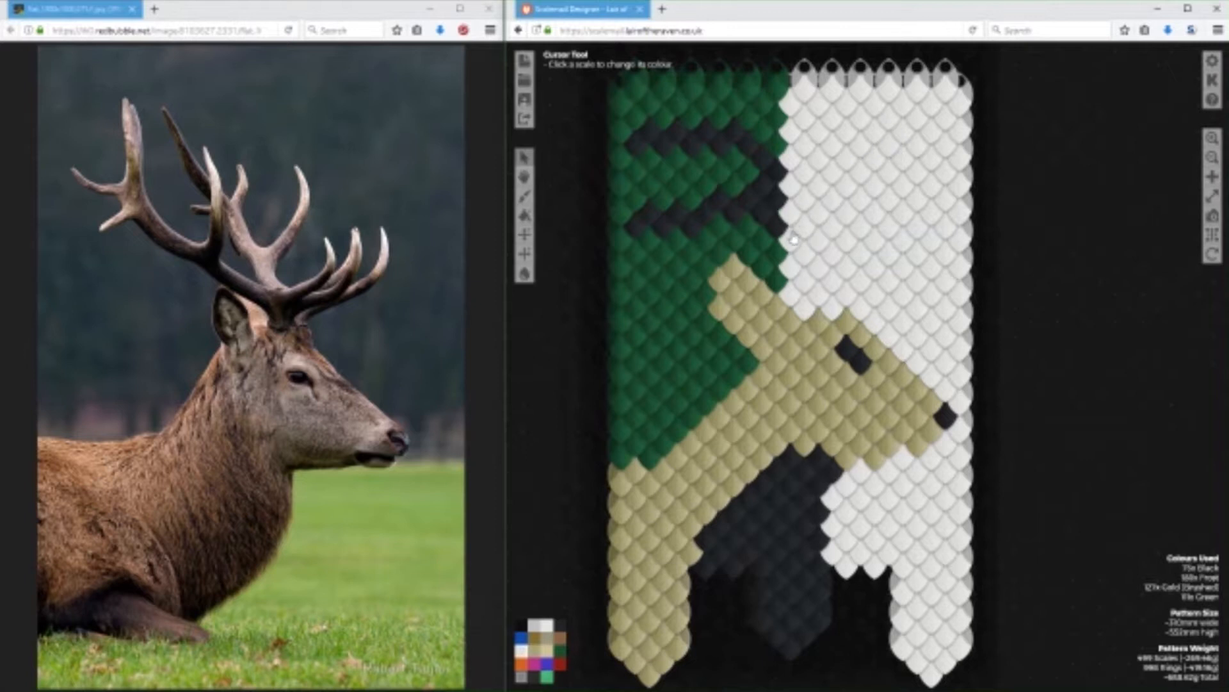
Clear the remaining antler from the dark half with Green and trim the tip and rear edge of the ear.
click(560, 650)
mouse_move(635, 163)
mouse_down()
mouse_move(705, 137)
mouse_move(772, 190)
mouse_move(775, 224)
mouse_move(758, 190)
mouse_move(759, 226)
mouse_move(734, 210)
mouse_move(717, 216)
mouse_move(749, 200)
mouse_move(694, 227)
mouse_move(666, 236)
mouse_up()
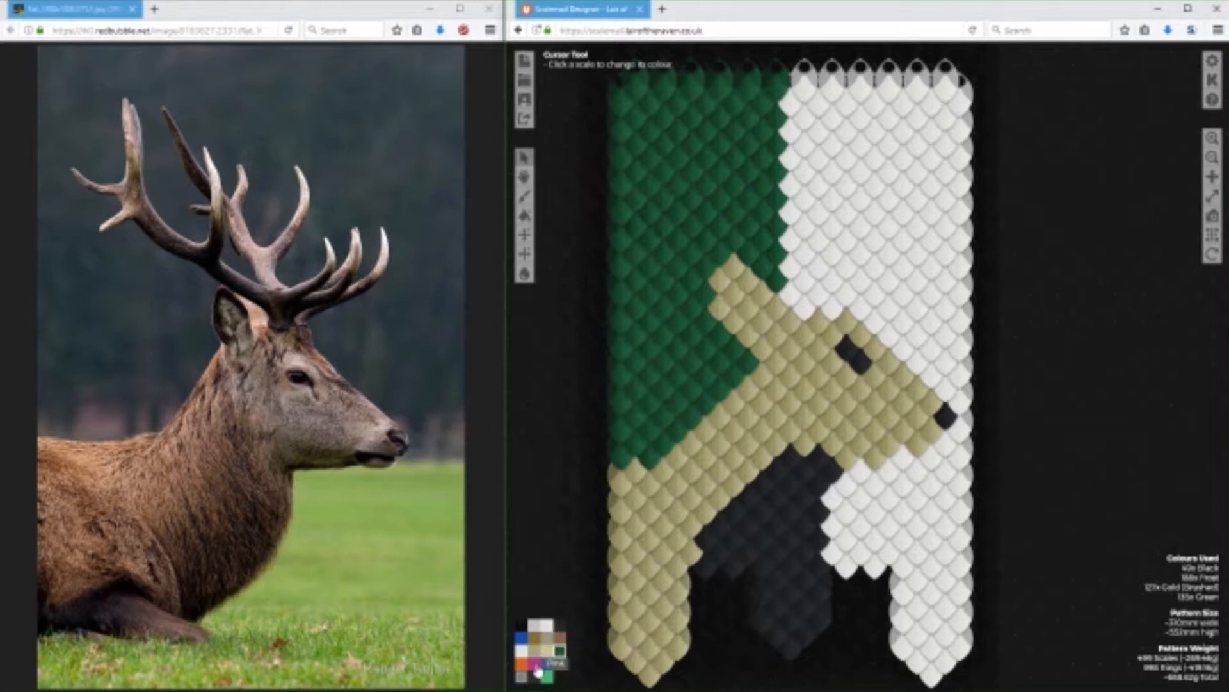
drag(729, 271, 716, 330)
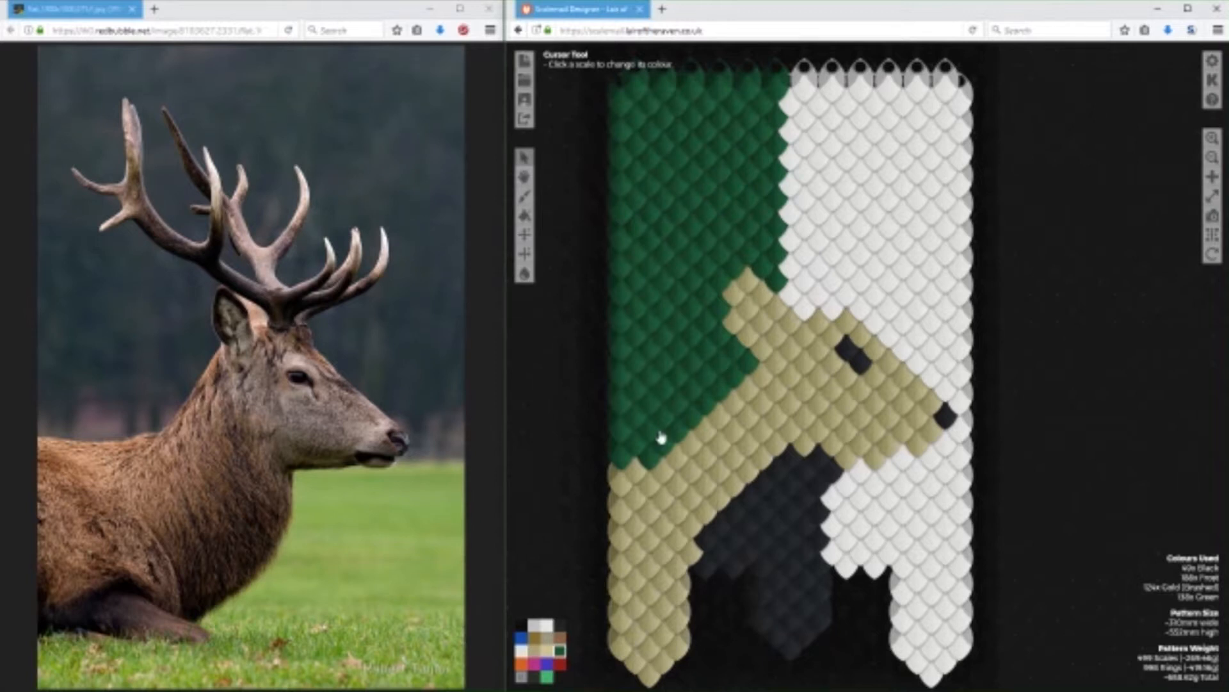
Raise the top of the stag's head between ear and brow with two Gold (Brushed) scales.
click(548, 658)
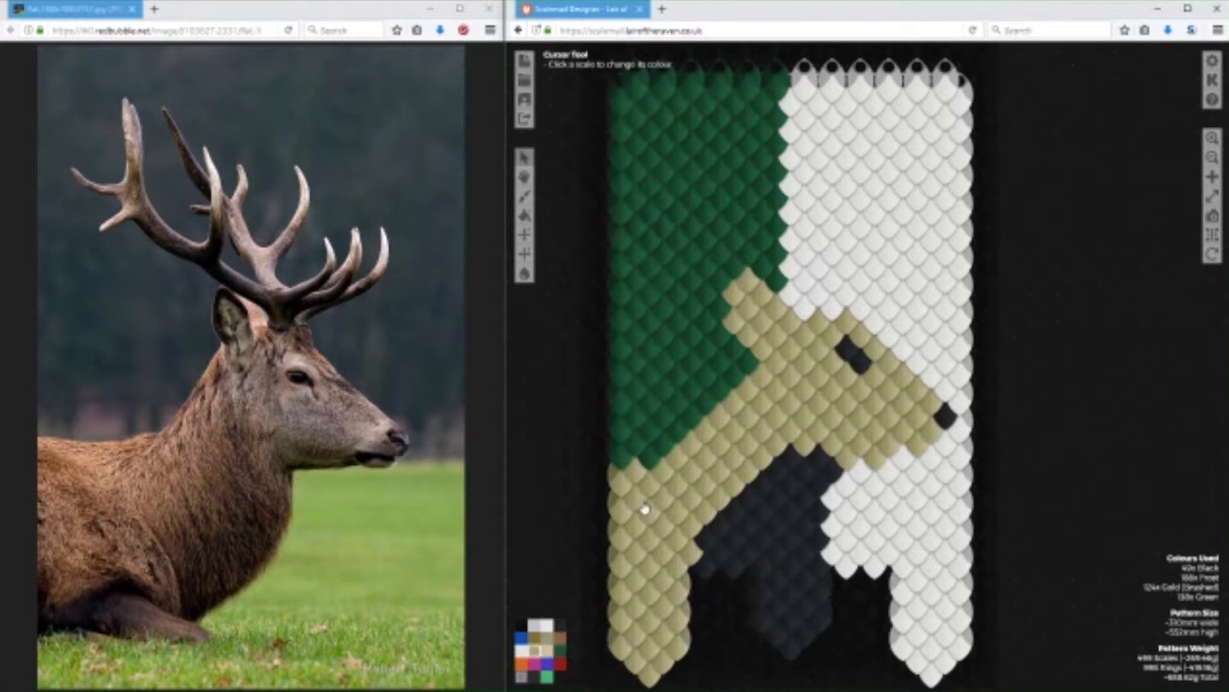
click(832, 320)
click(794, 325)
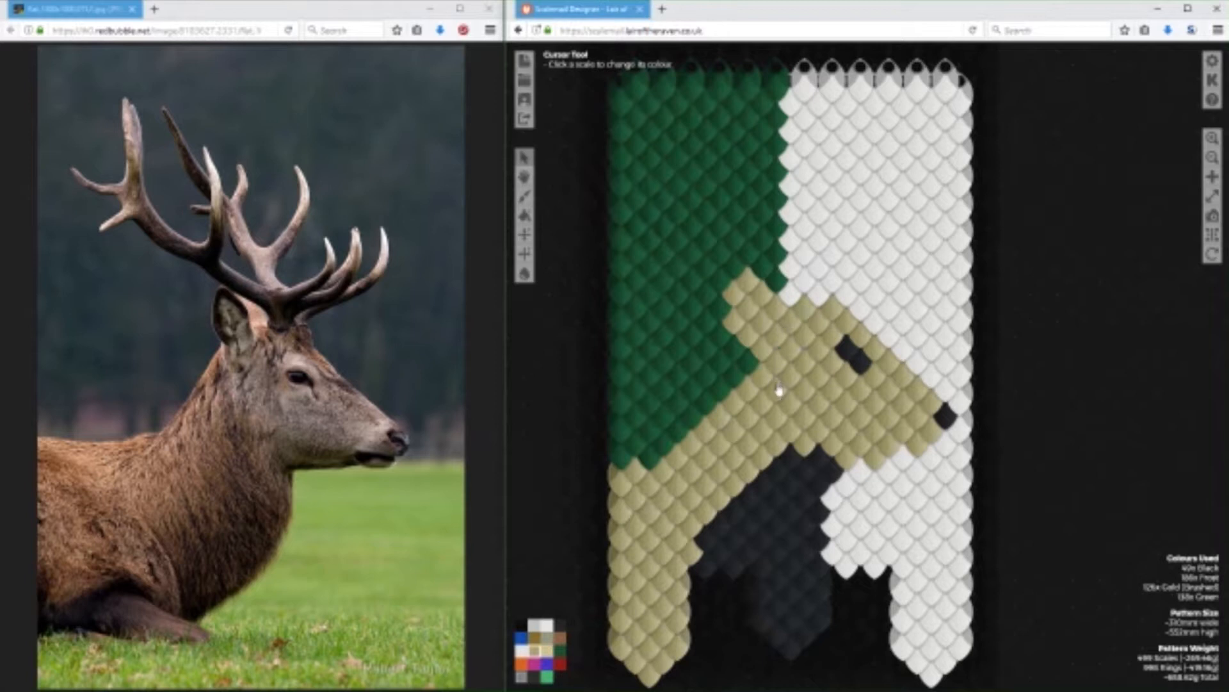
Start a new antler in Black, with a base on the crown and a thick beam sloping up behind the ear.
click(561, 624)
click(818, 296)
click(792, 298)
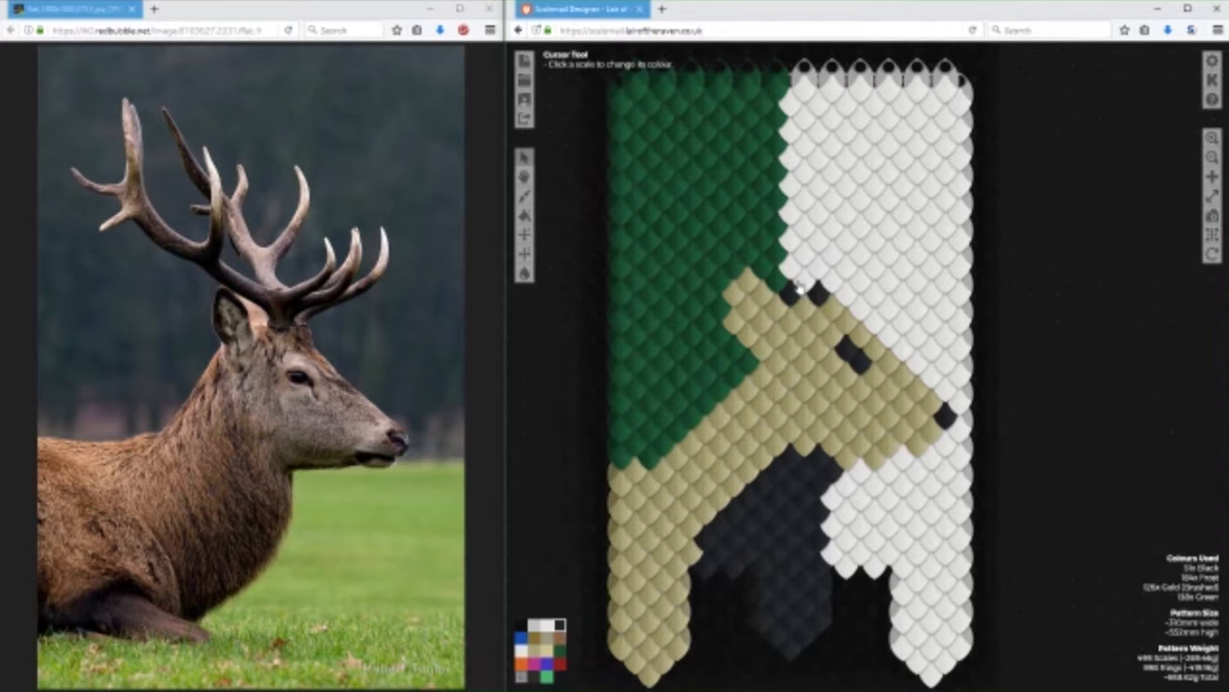
click(735, 241)
click(749, 254)
click(763, 267)
click(778, 280)
click(750, 229)
click(776, 254)
click(791, 266)
click(805, 281)
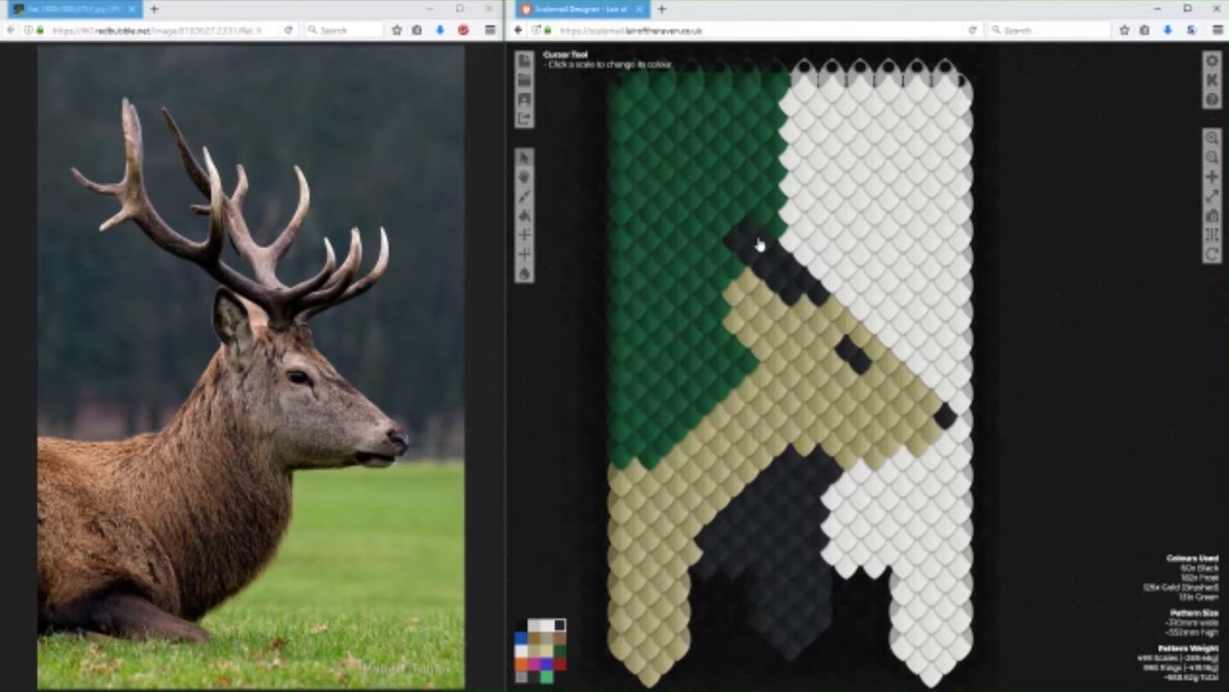
Extend the Black beam across the green half and curve it upward to a hooked rear tip.
click(707, 244)
click(719, 253)
click(679, 242)
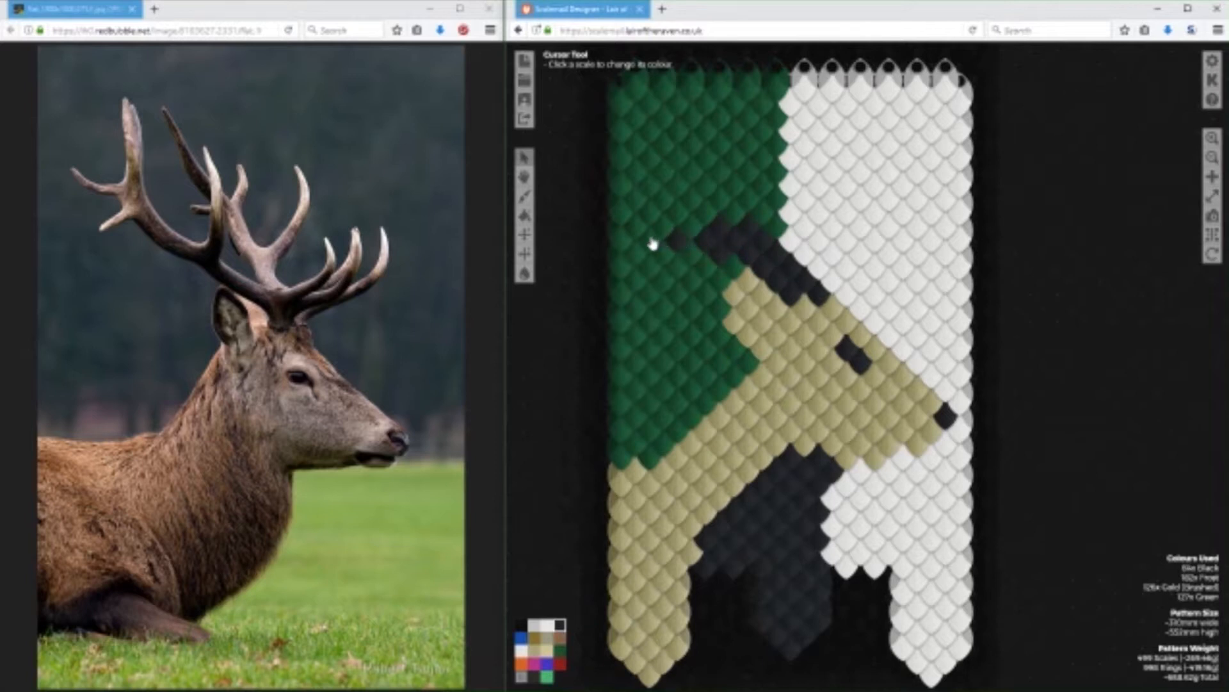
mouse_move(637, 197)
mouse_down()
mouse_move(703, 242)
mouse_move(807, 242)
mouse_up()
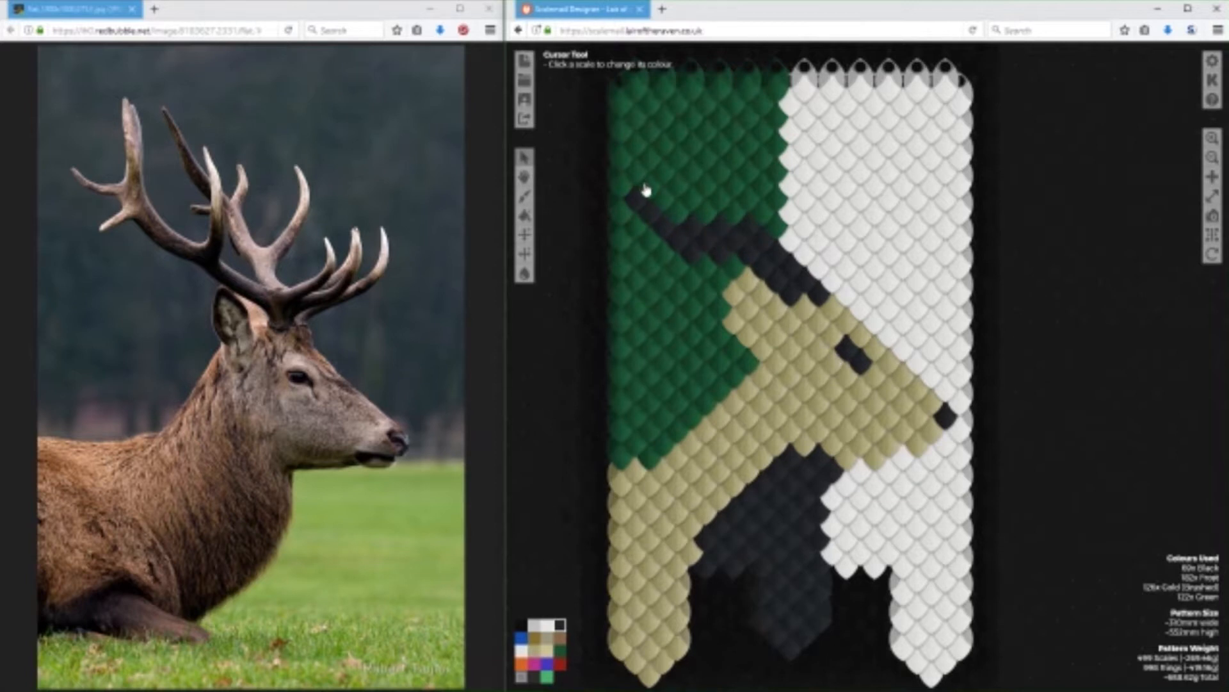
drag(652, 190, 658, 153)
drag(668, 137, 677, 130)
Trim the stray scale outside the rear curve with Green and thicken the curve's inner side in Black.
click(561, 650)
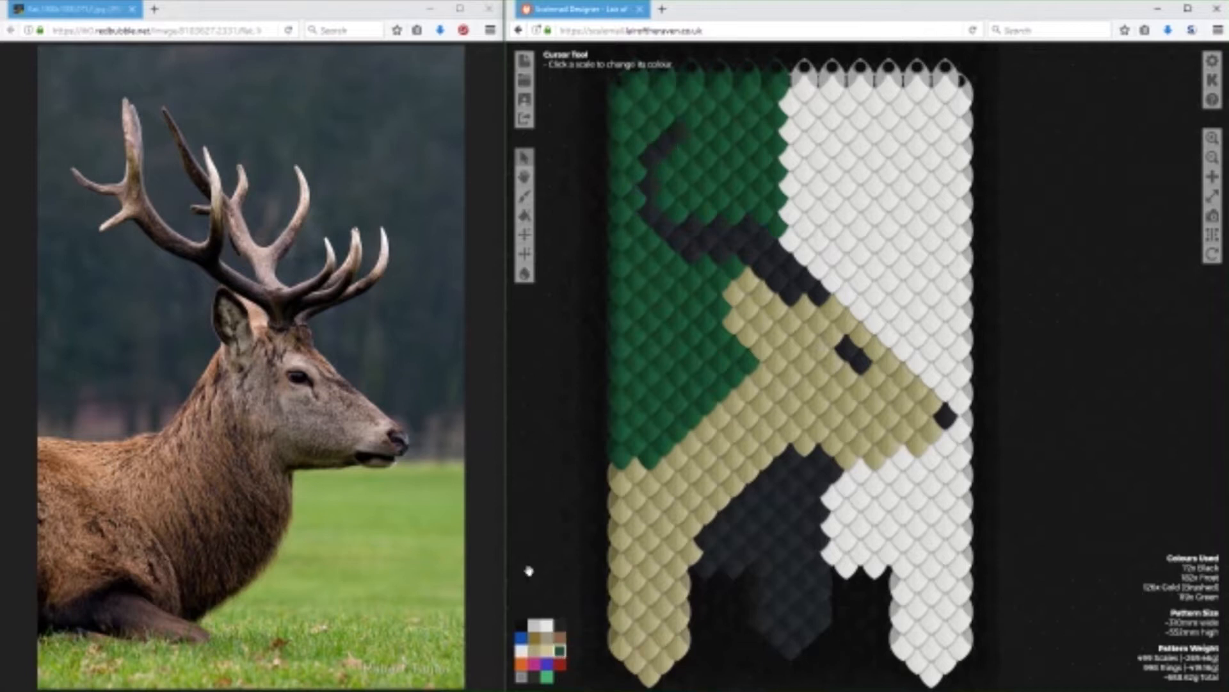
click(560, 624)
mouse_move(680, 163)
mouse_down()
mouse_move(667, 160)
mouse_move(658, 219)
mouse_up()
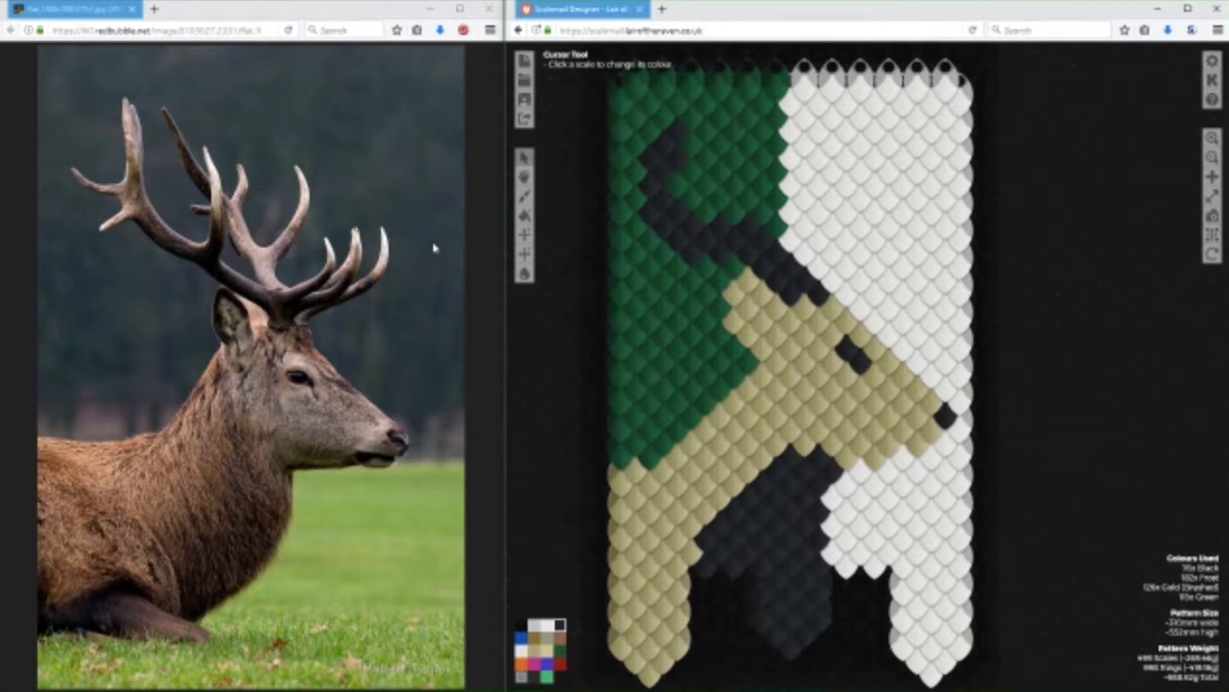
Add a short Black tine rising from the beam near the colour divide, trimming its upper end with Green.
mouse_move(761, 214)
mouse_down()
mouse_move(755, 158)
mouse_move(736, 141)
mouse_move(776, 244)
mouse_move(773, 275)
mouse_up()
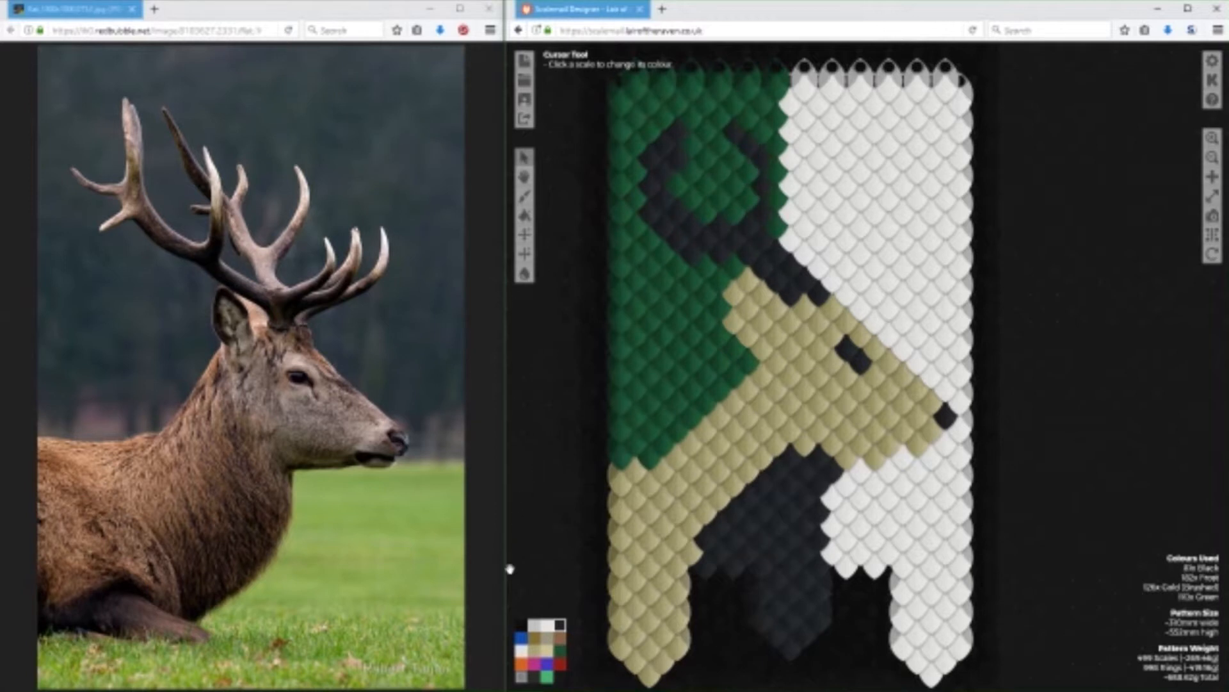
click(560, 650)
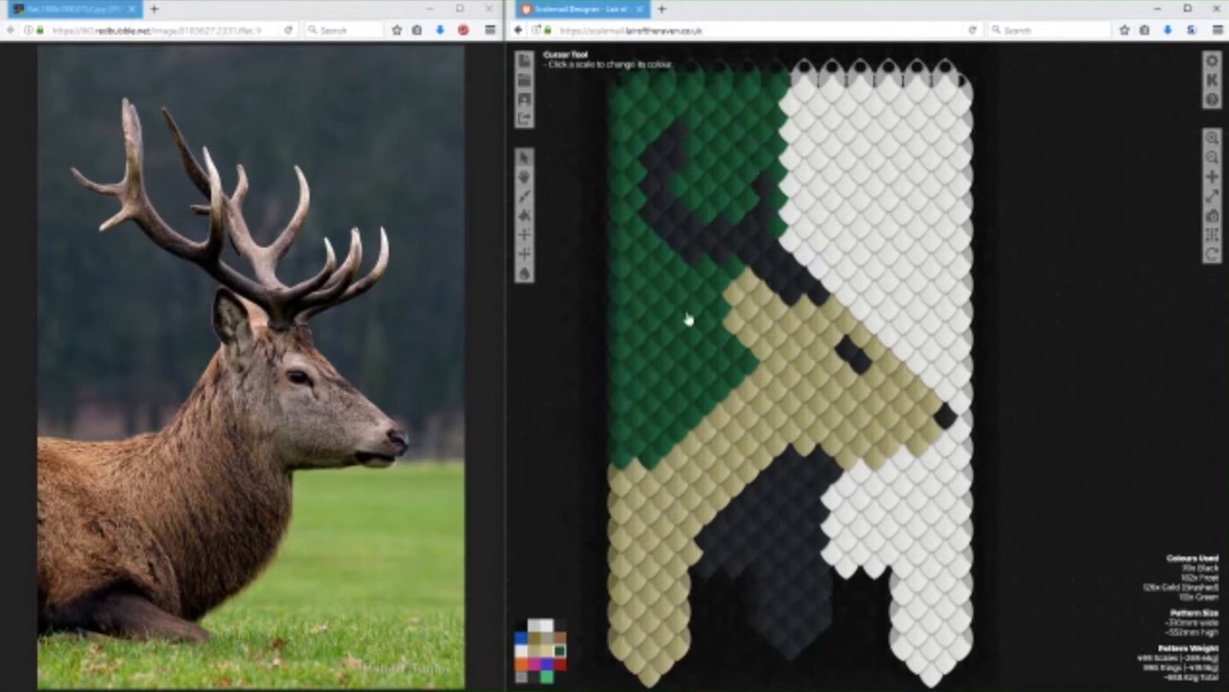
click(560, 624)
click(748, 180)
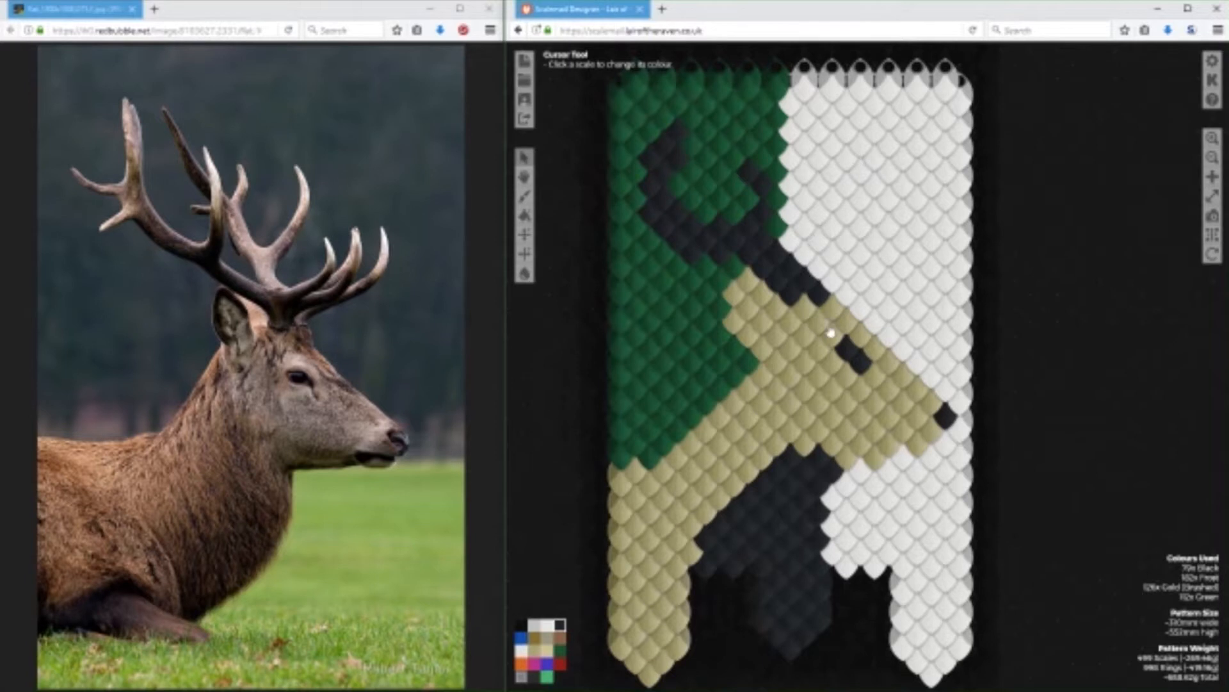
Draw a thick Black forward tine on the light half and join it to the antler base.
mouse_move(818, 267)
mouse_down()
mouse_move(863, 265)
mouse_move(884, 228)
mouse_move(838, 255)
mouse_up()
click(832, 262)
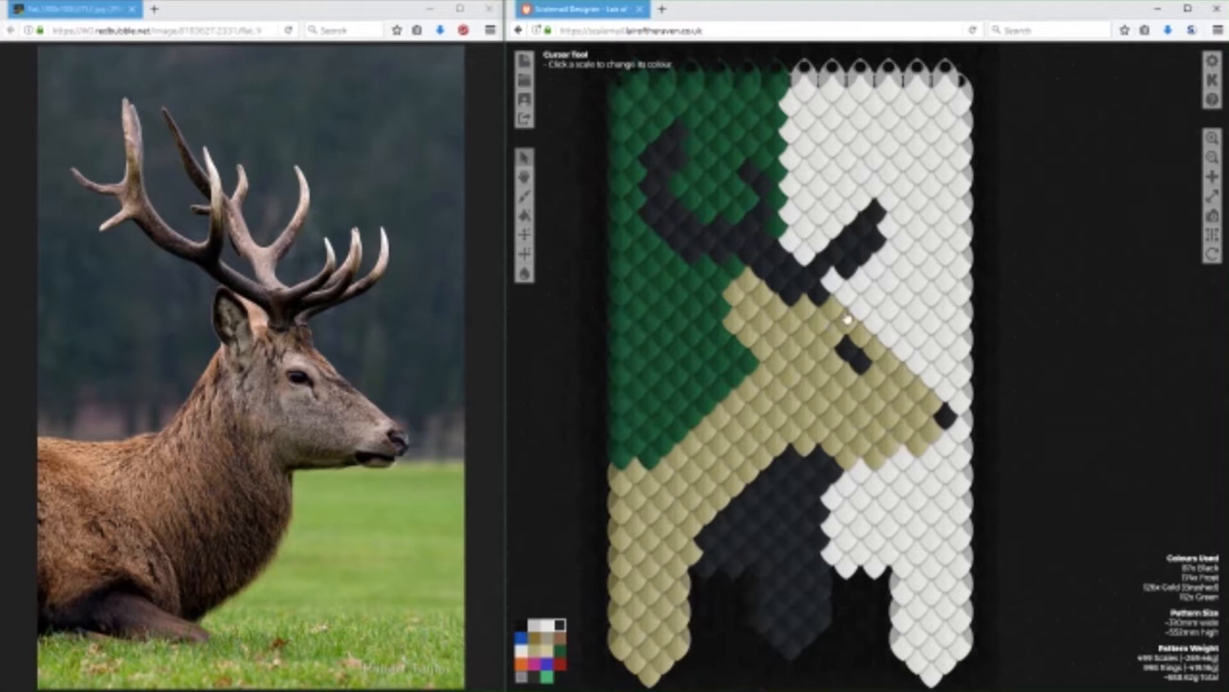
click(810, 267)
Slim the forward tine to a single row with Frost and add a Black scale above it as an upright tip.
click(521, 652)
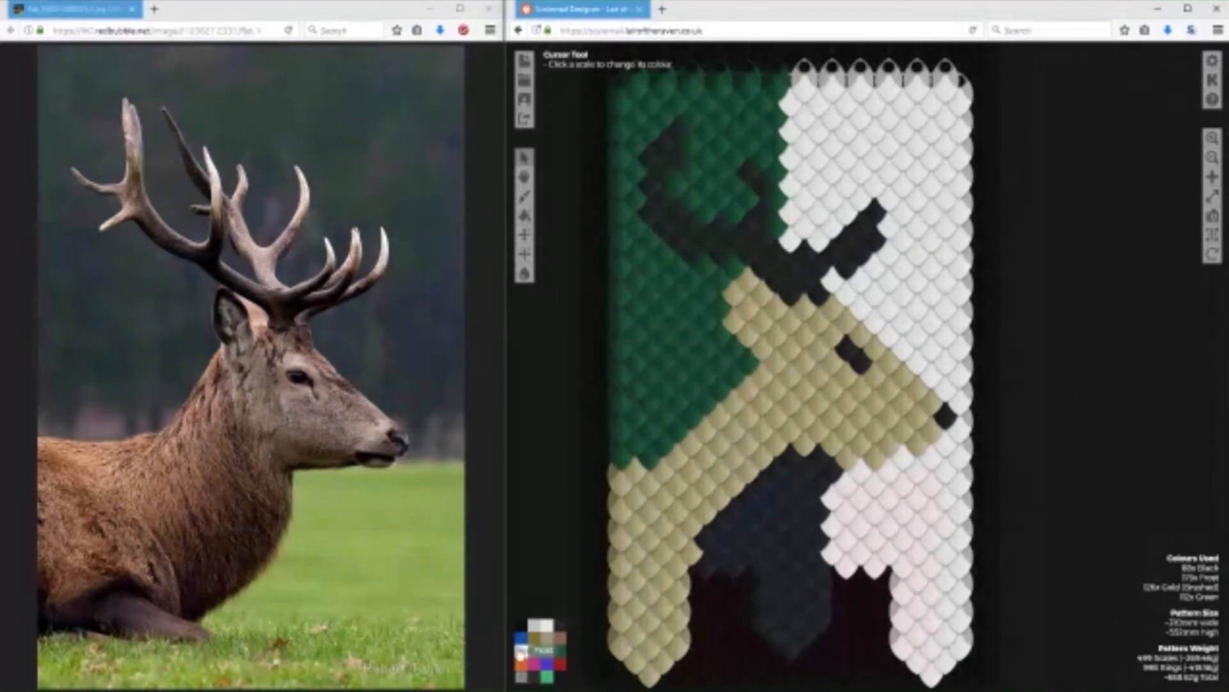
click(847, 266)
click(874, 243)
click(860, 256)
click(878, 209)
click(560, 624)
click(862, 195)
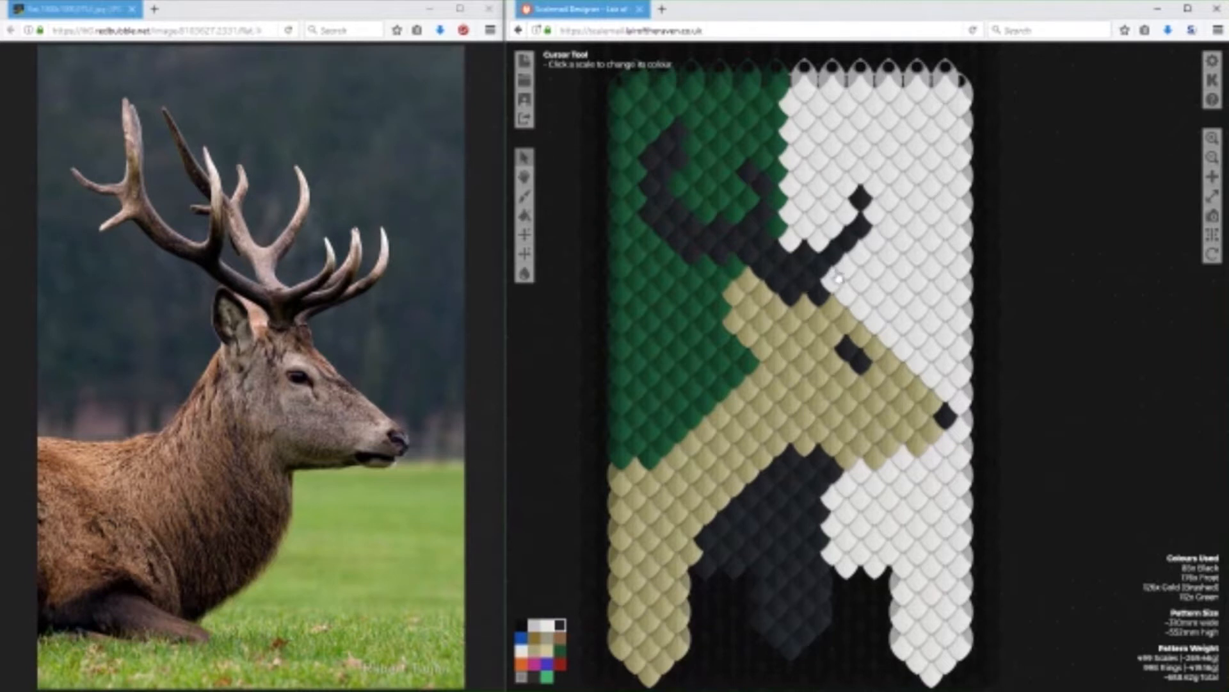
Add a second Black tine in front of the first, running diagonally from the antler base over the brow.
click(836, 283)
click(860, 280)
click(876, 268)
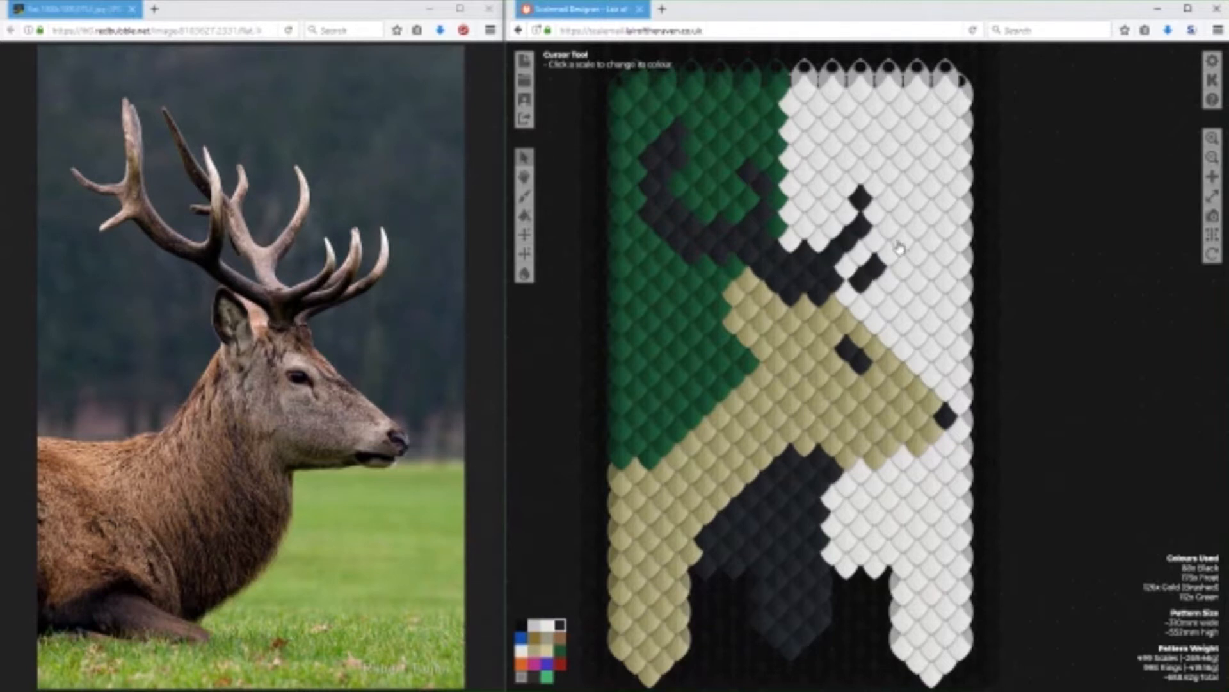
click(901, 240)
click(890, 252)
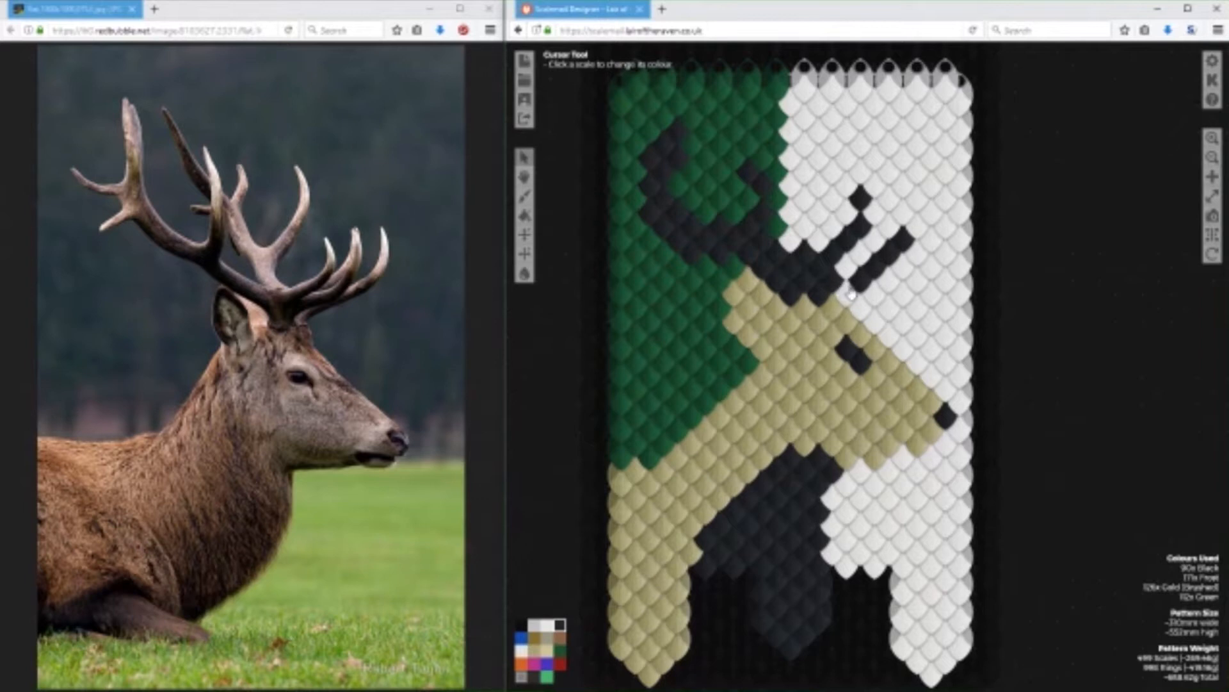
click(846, 283)
click(843, 289)
Tidy the underside of the jaw and the upper throat by recolouring the protruding scales with Frost.
click(523, 653)
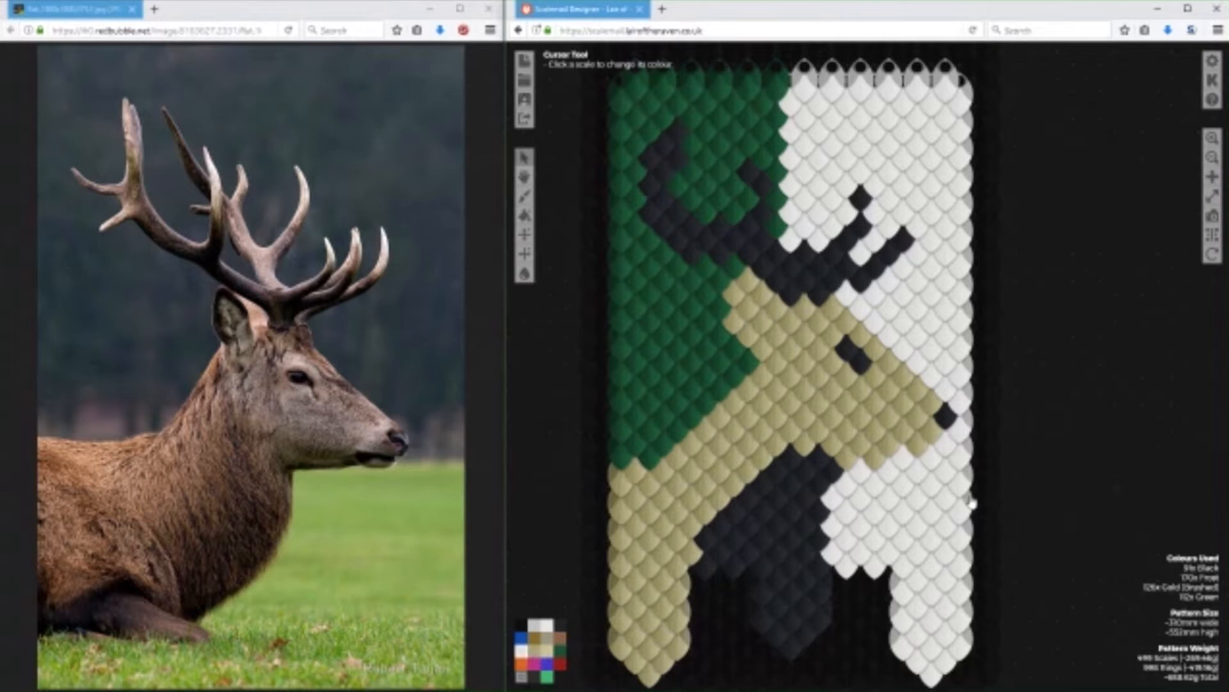
click(874, 458)
click(849, 463)
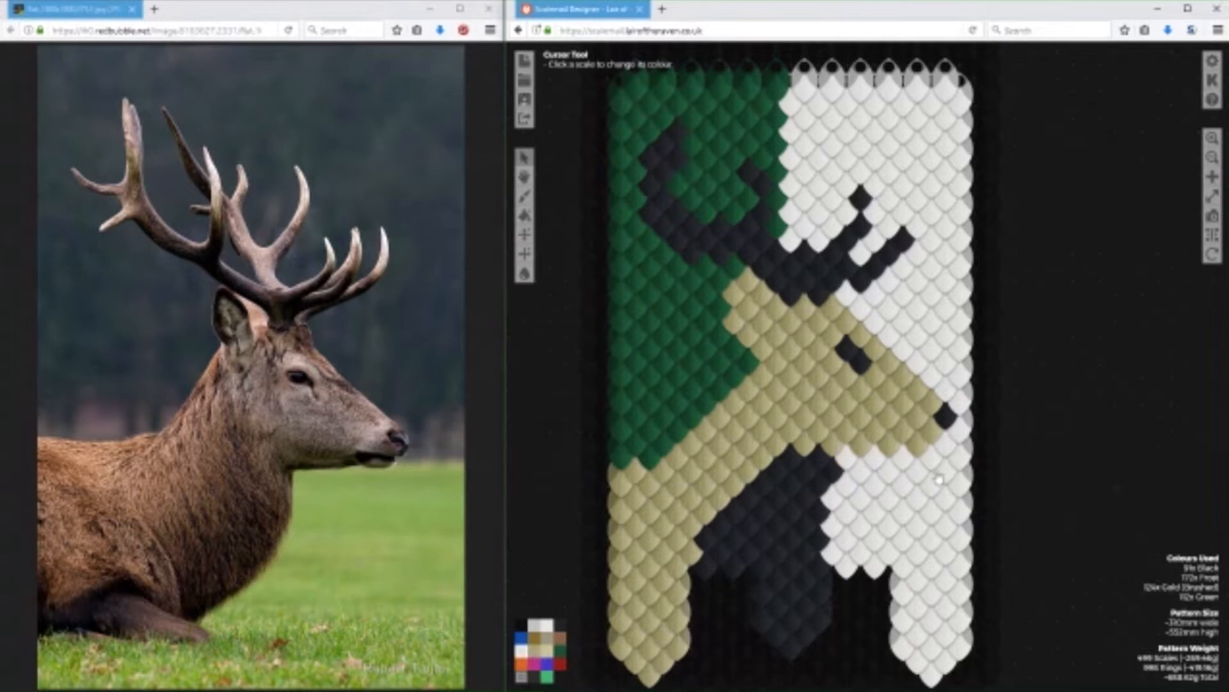
click(831, 472)
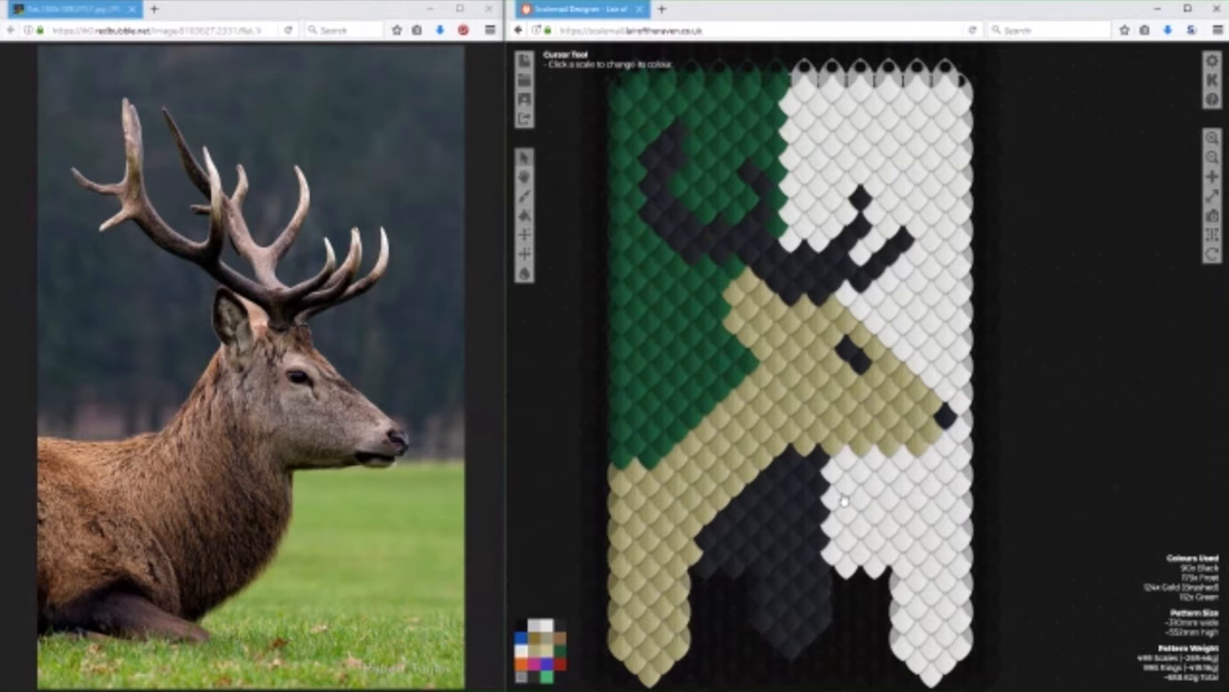
Shift the front tine one scale forward by rebuilding it in Black and clearing its former upper row with Frost.
click(561, 624)
click(932, 248)
click(918, 262)
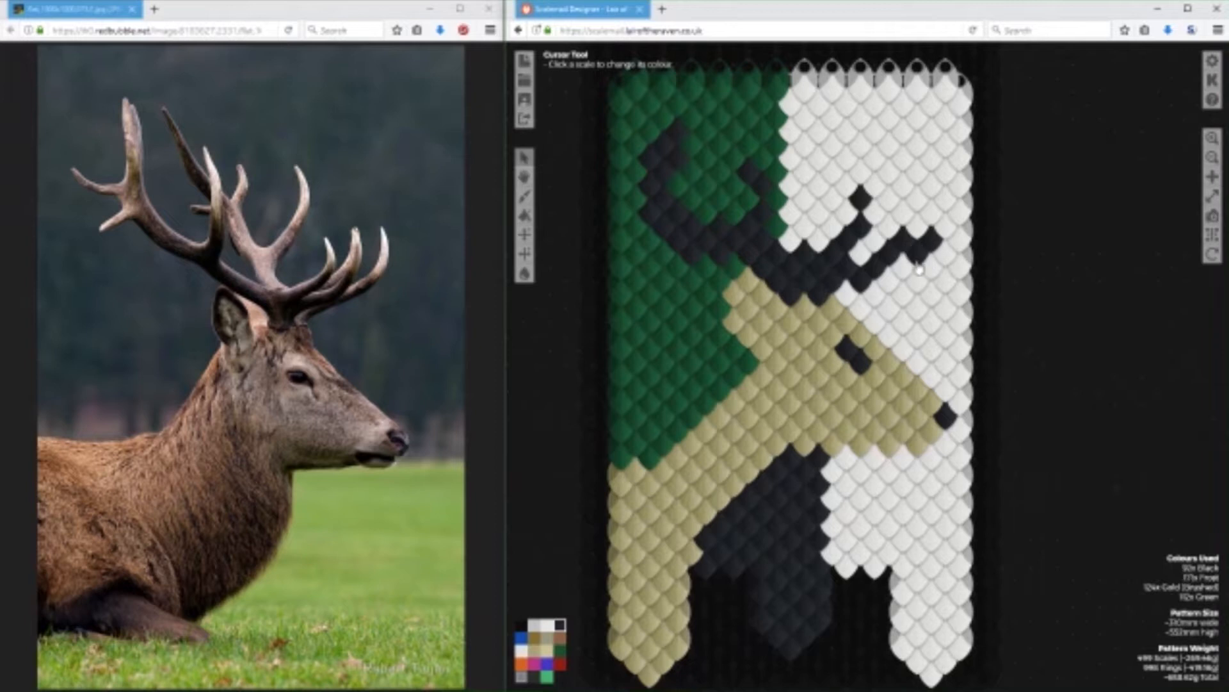
click(520, 652)
click(904, 243)
click(892, 256)
click(874, 272)
click(559, 625)
click(883, 288)
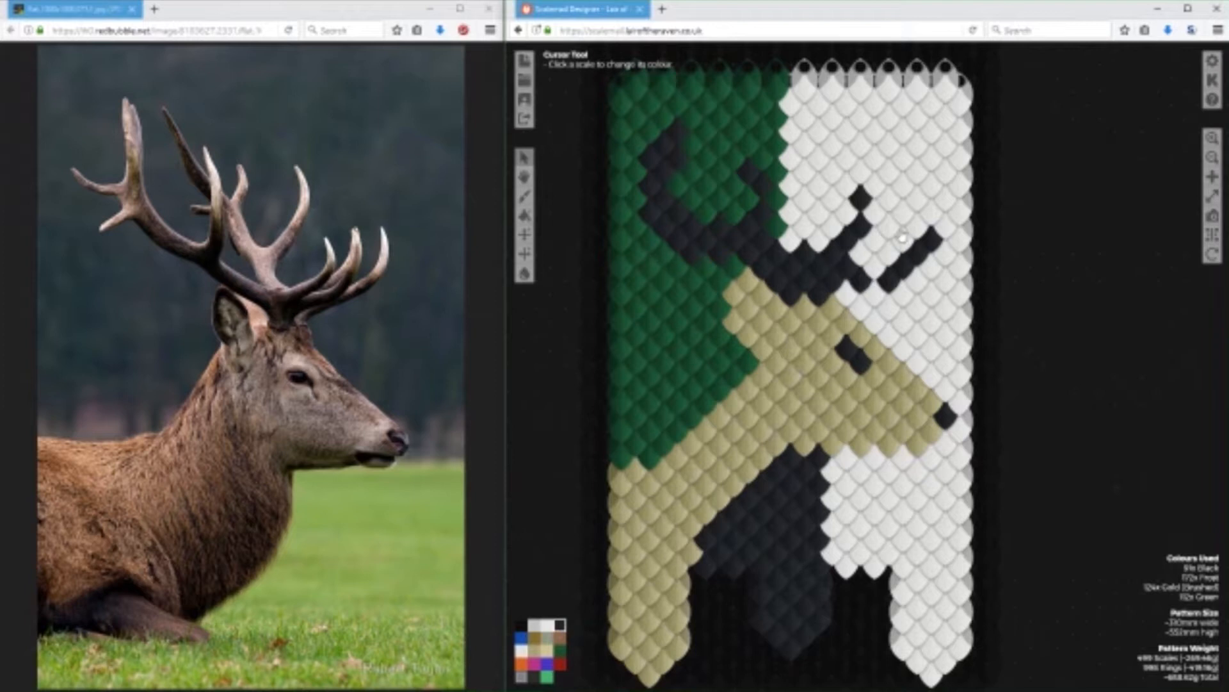
Shift the upright tine one scale forward in Black, clear its old row with Frost, and bridge the two forward tines.
click(863, 255)
click(875, 242)
click(890, 199)
click(522, 653)
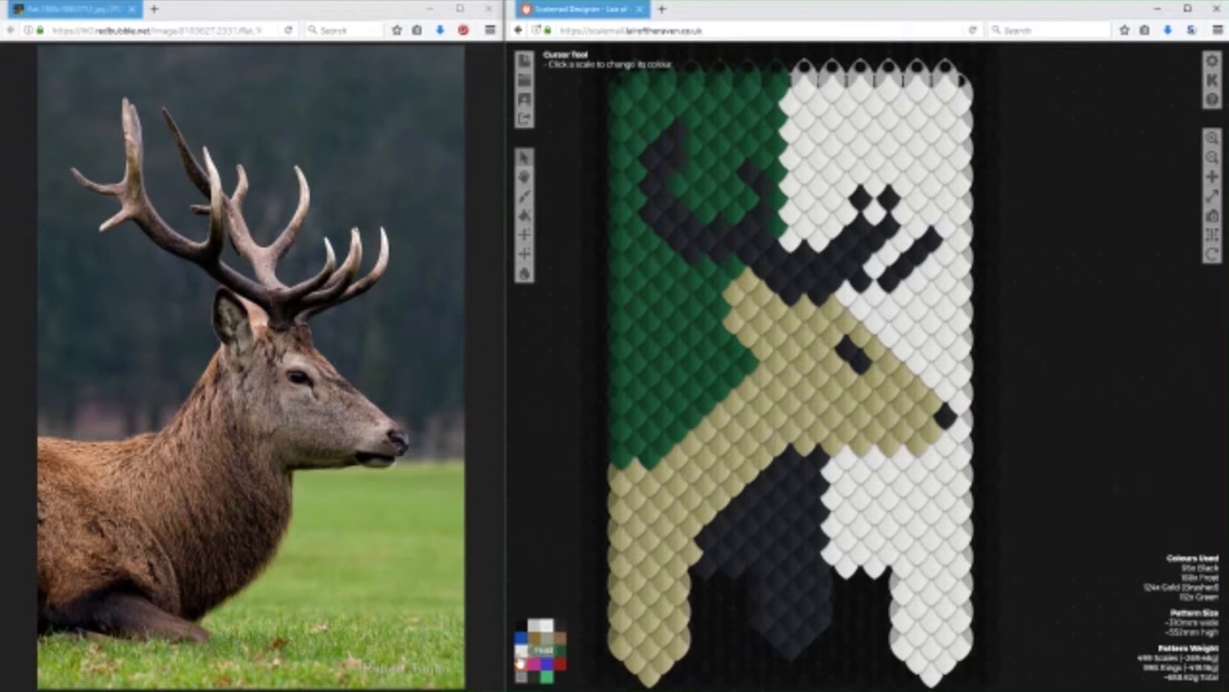
click(860, 201)
click(860, 226)
click(834, 251)
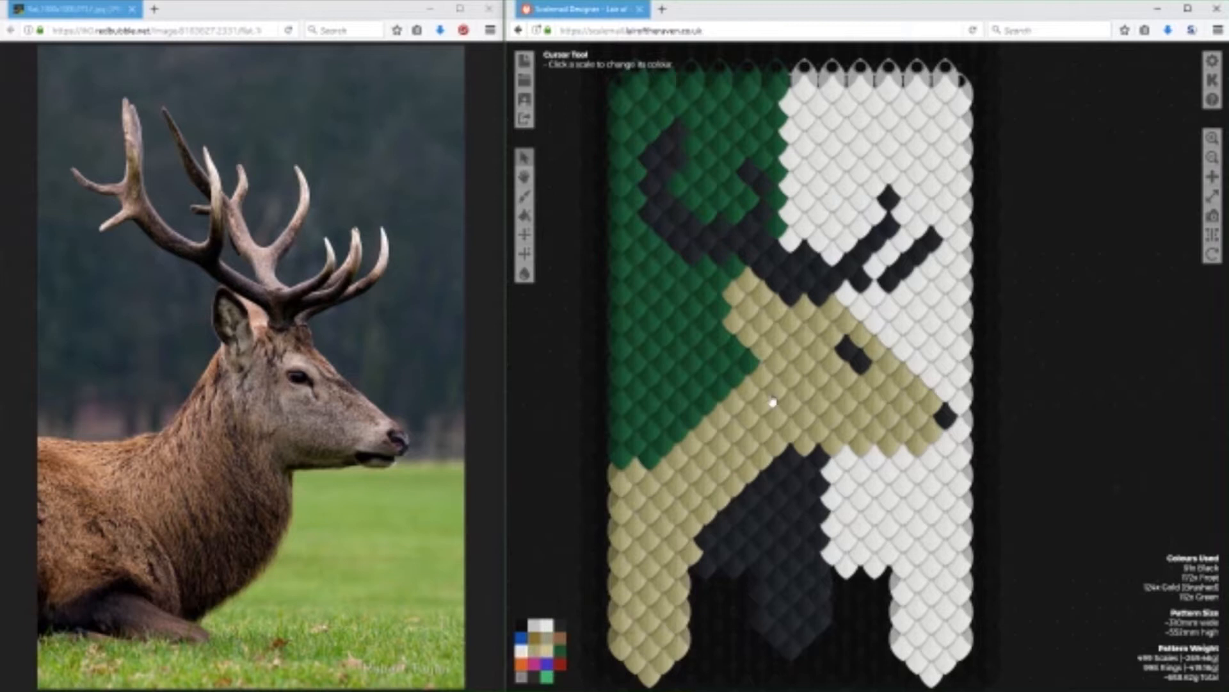
click(561, 625)
click(874, 265)
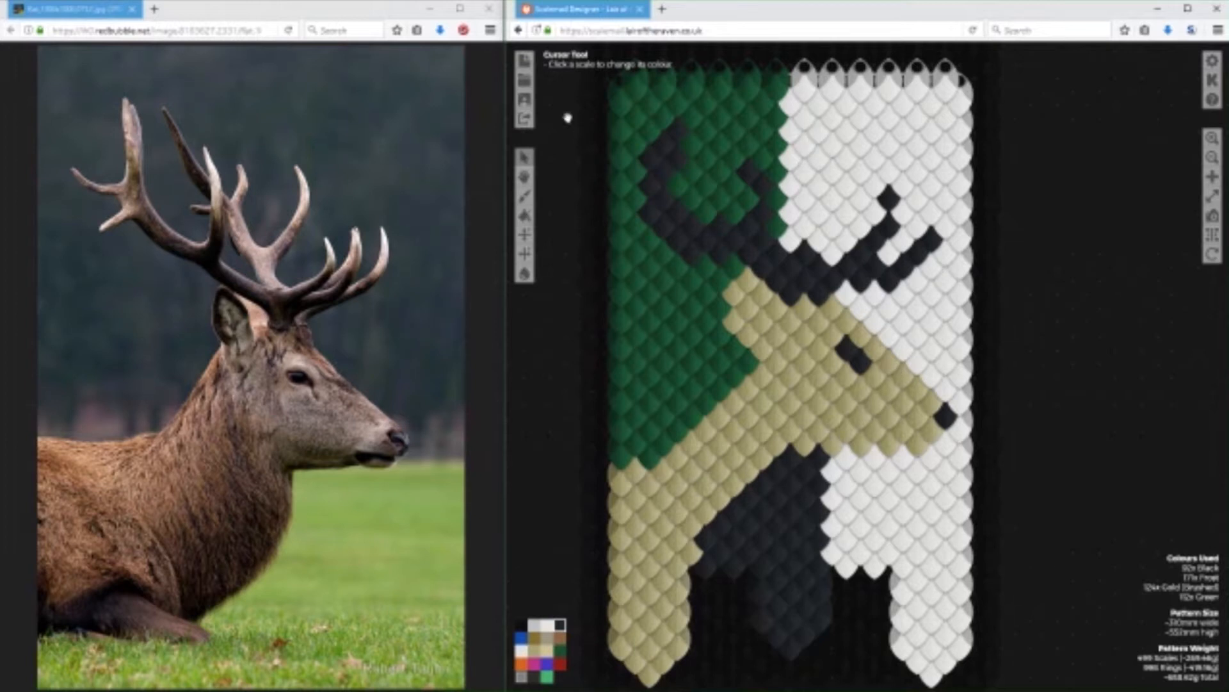
Save the pattern as Stag - Embattled - Medium with the author's pen name and an editing password, shown in the gallery.
click(525, 101)
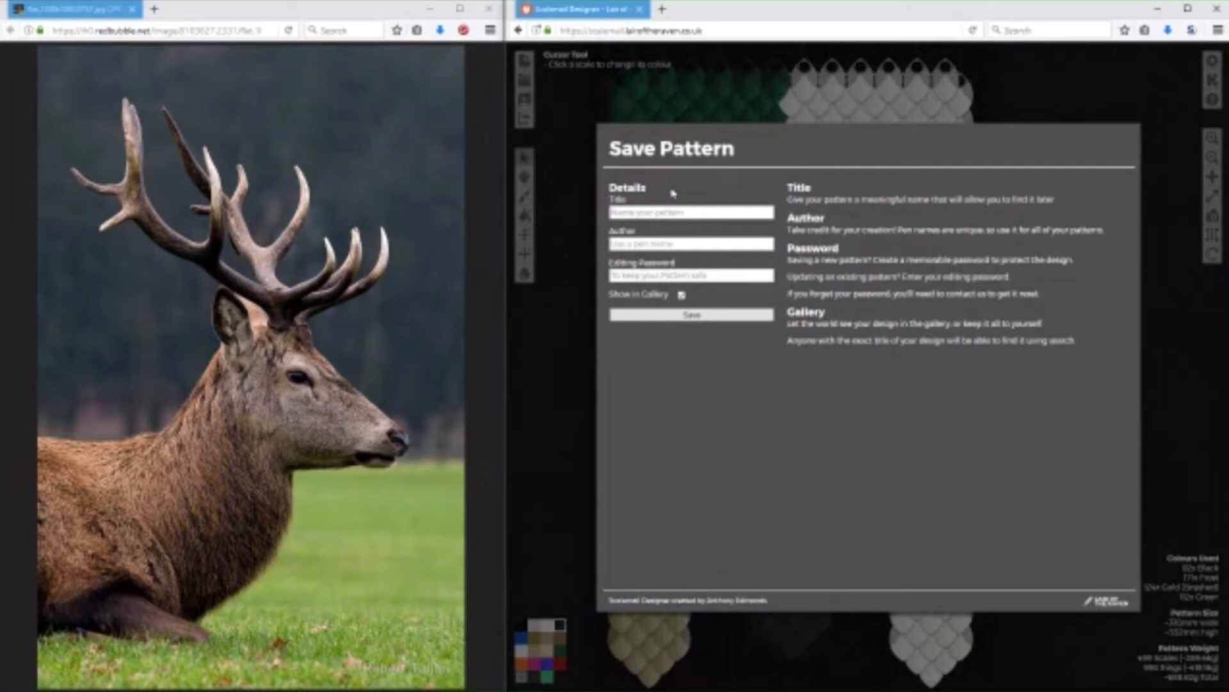
text(Stag - Medium)
click(650, 247)
text(Ant)
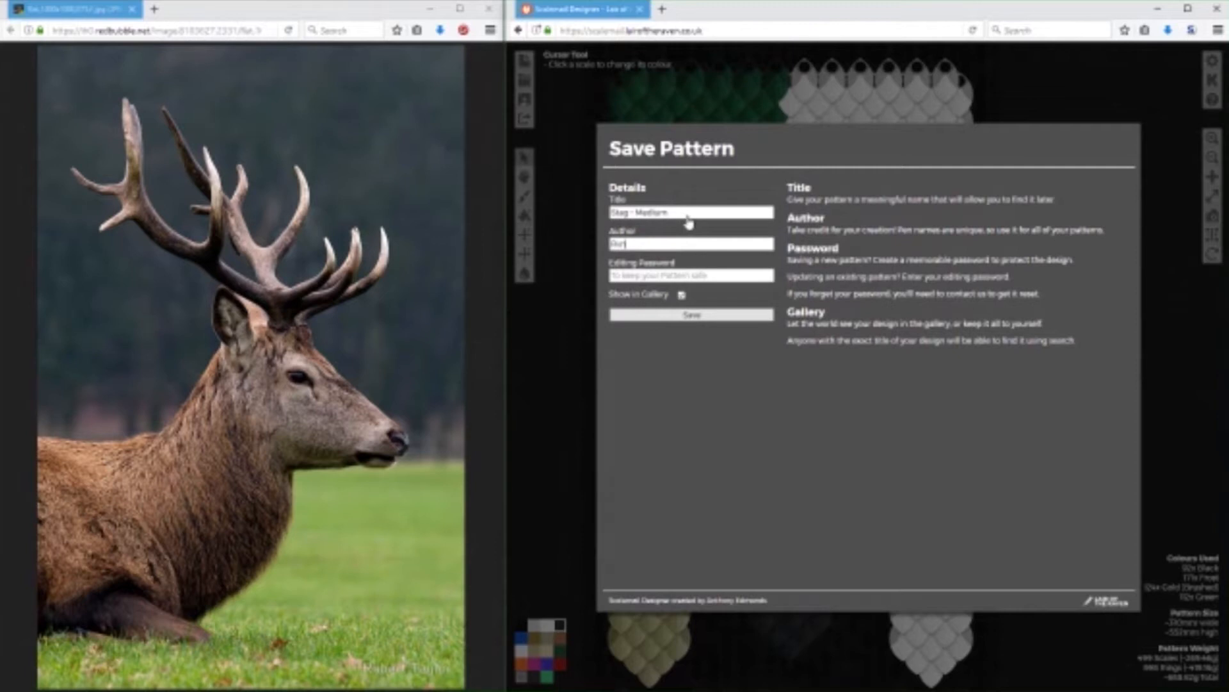
click(635, 214)
text(Embattled)
click(725, 280)
text(*)
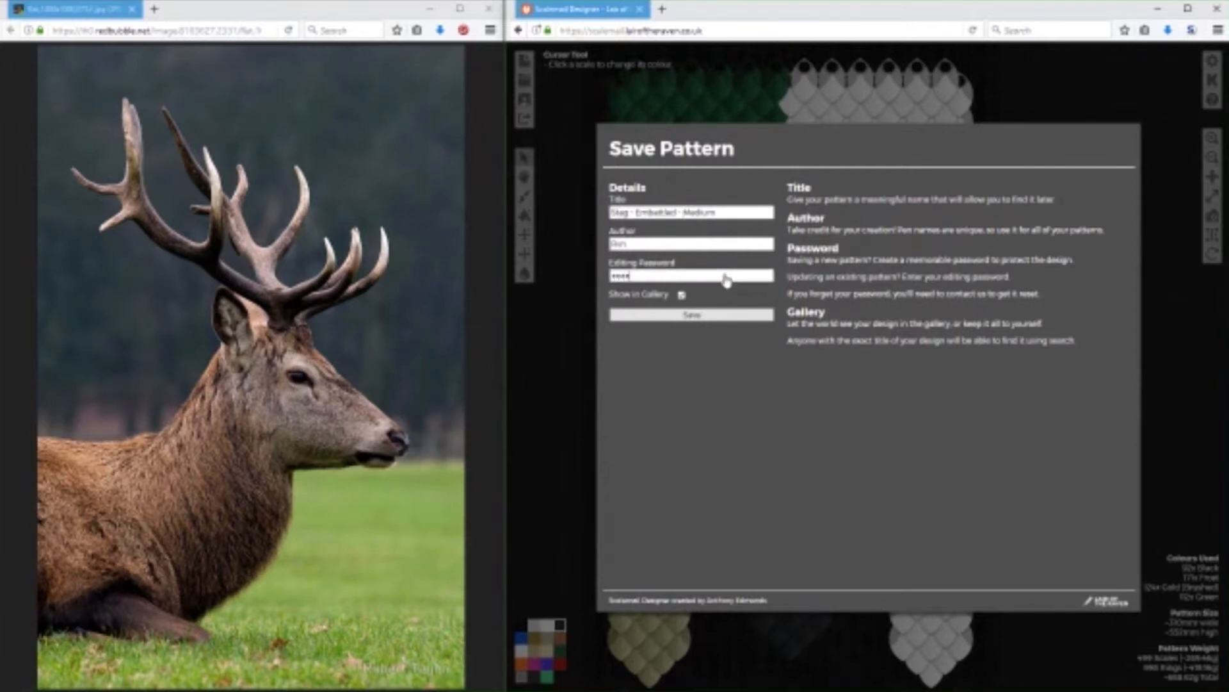
click(694, 314)
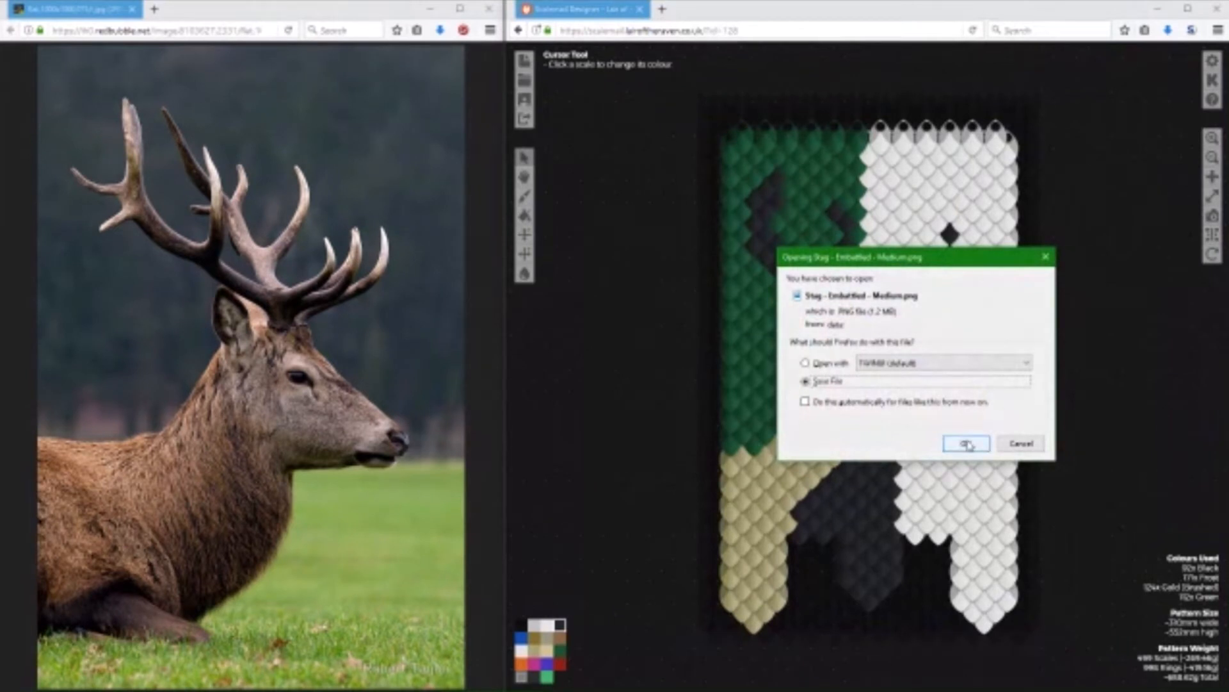
Save the exported Stag - Embattled - Medium.png file and open the downloaded image.
click(965, 441)
click(1168, 30)
click(1168, 30)
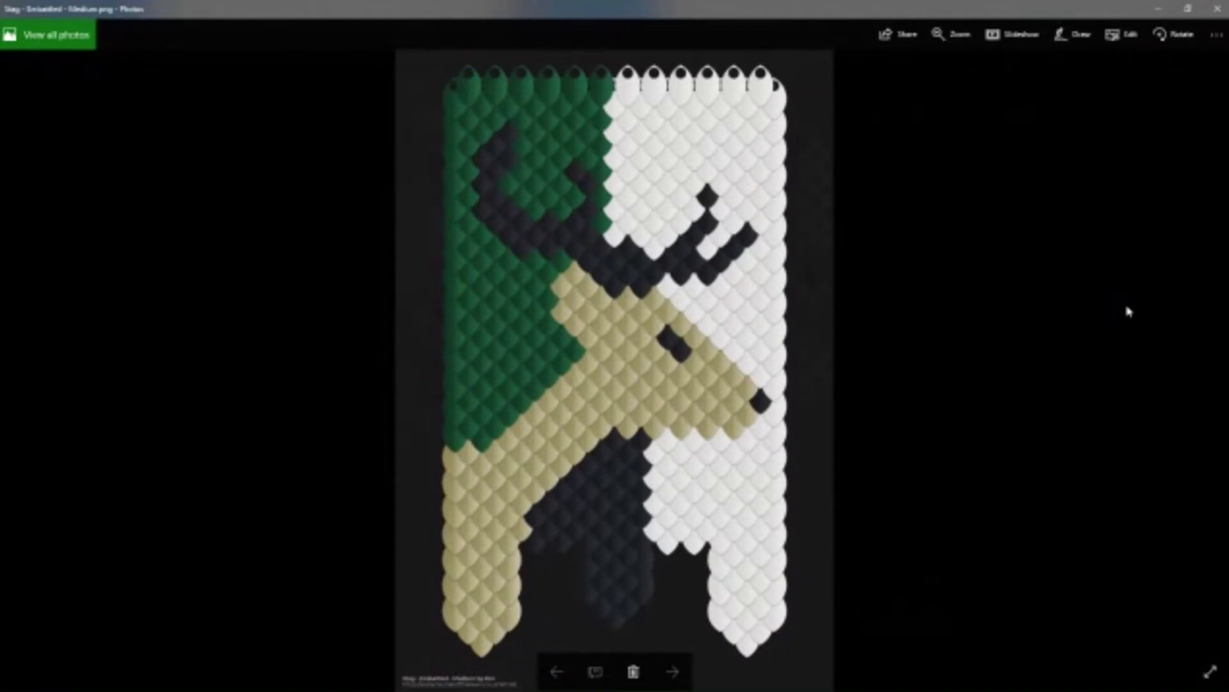
Switch to Twitter and compose a new tweet reading "Our second live design!" with the exported stag banner image attached.
mouse_move(730, 668)
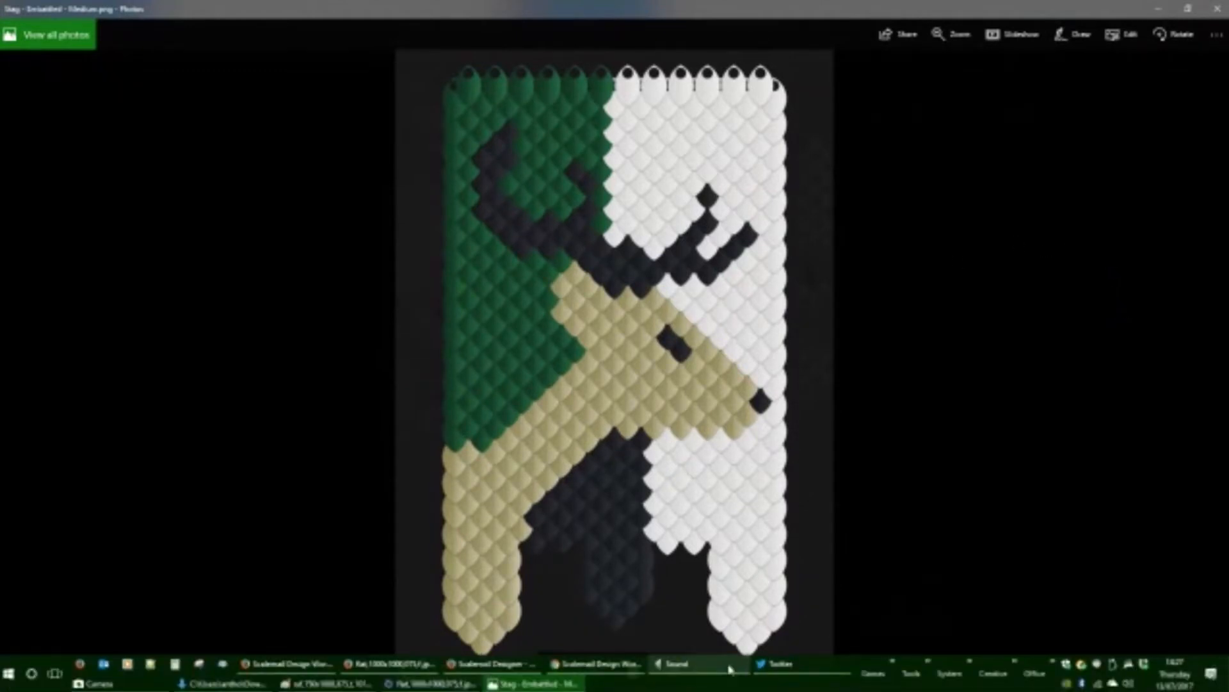
click(771, 664)
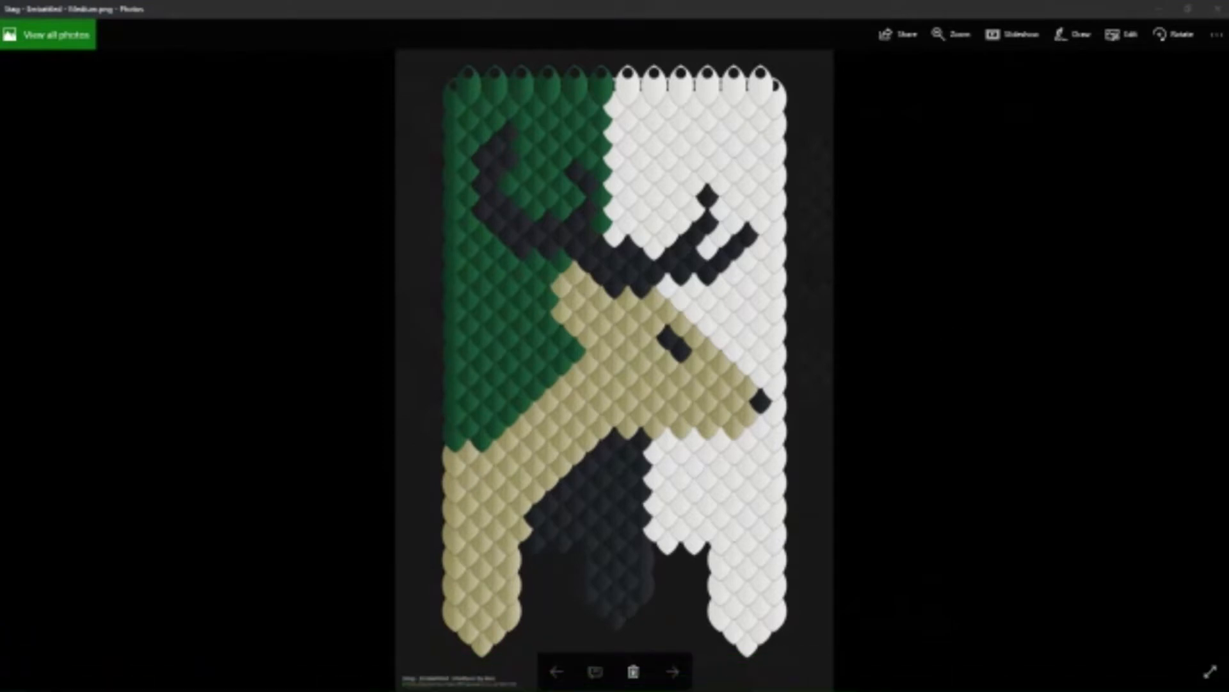
drag(1228, 202, 506, 77)
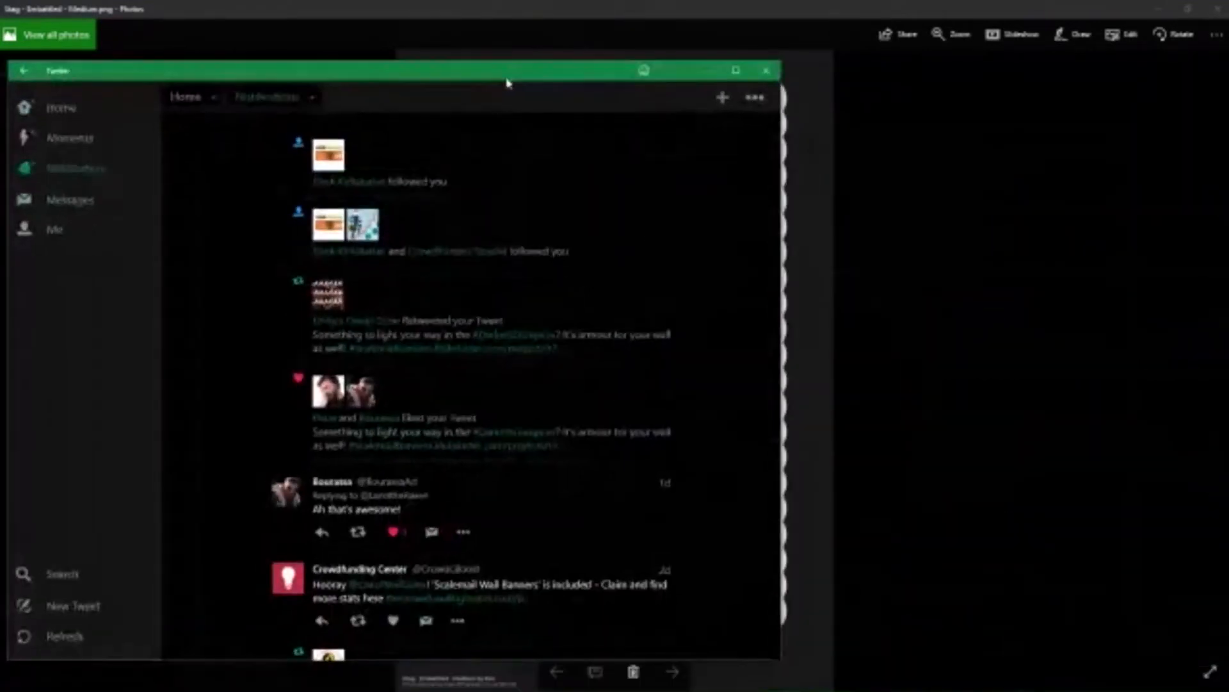
click(76, 607)
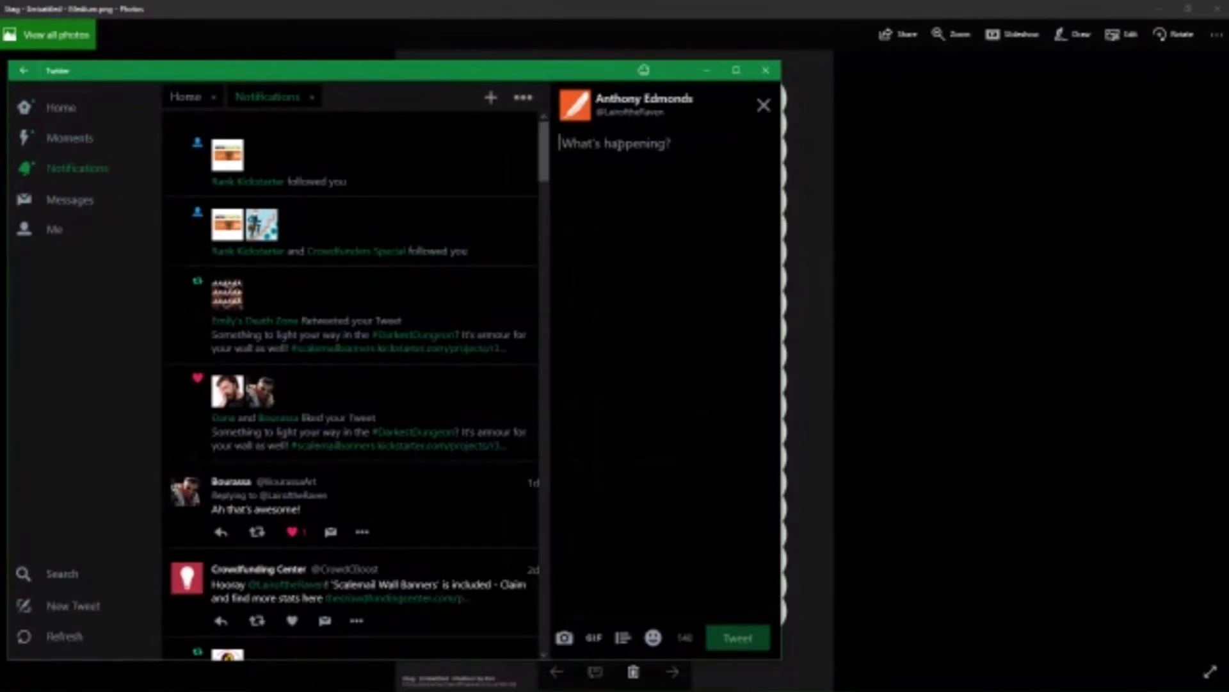
text(Our second )
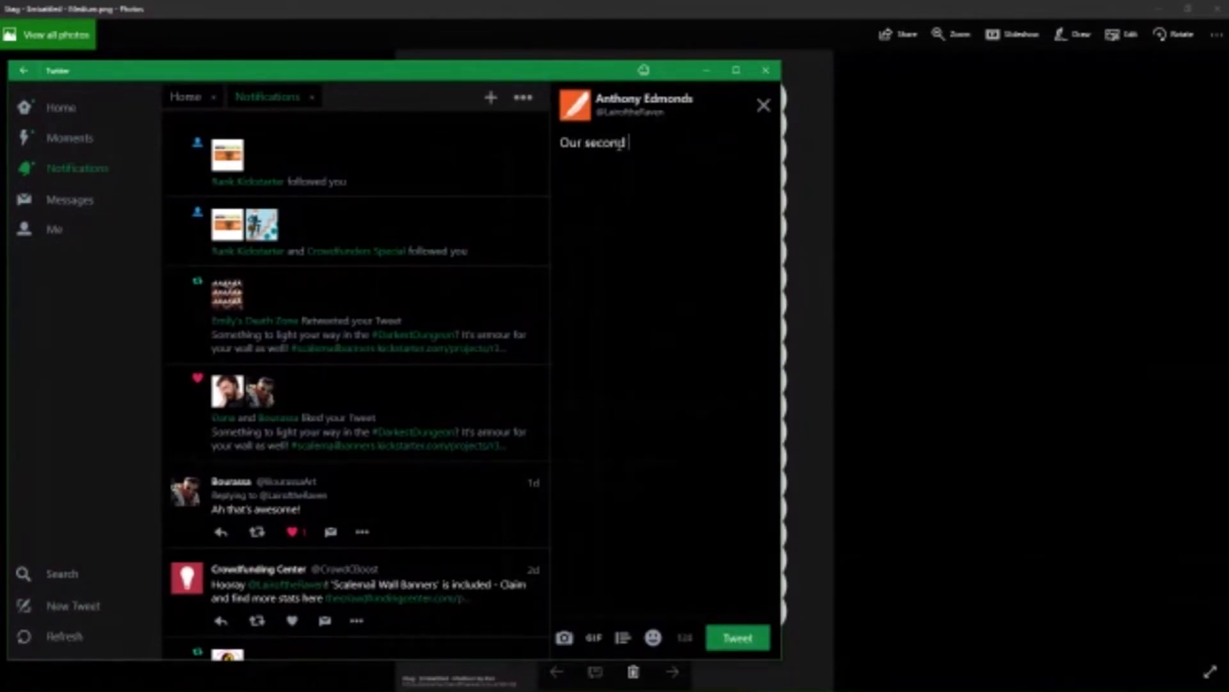
text(live design!)
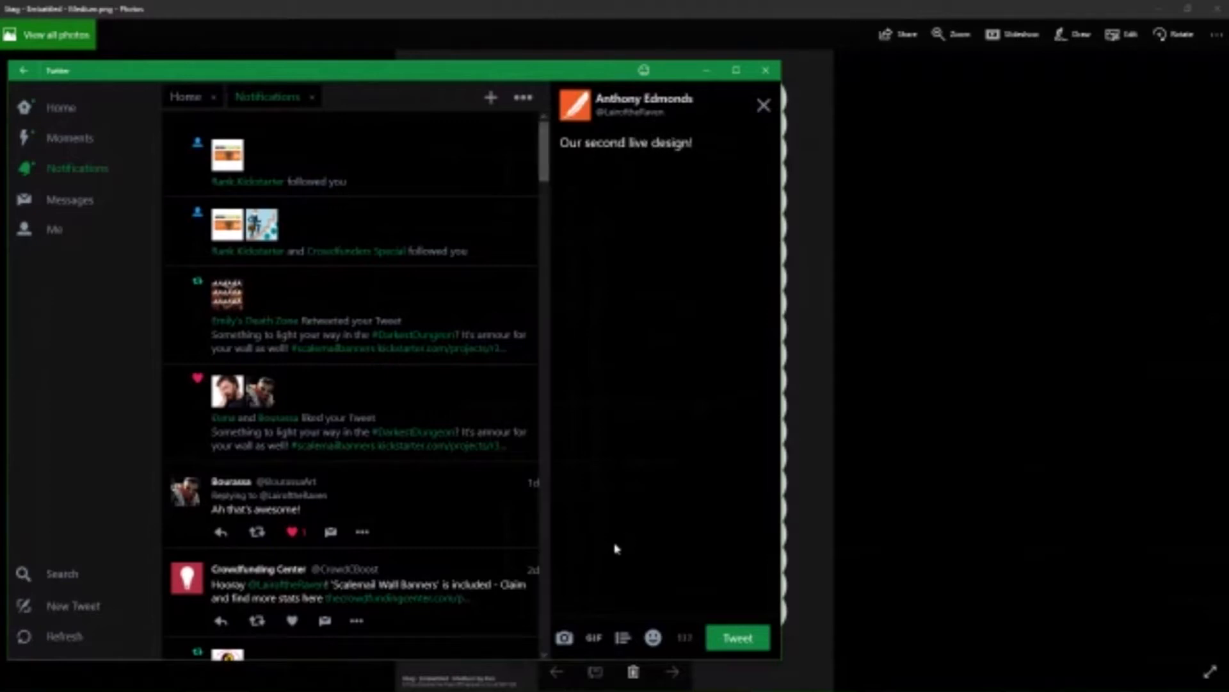
click(564, 637)
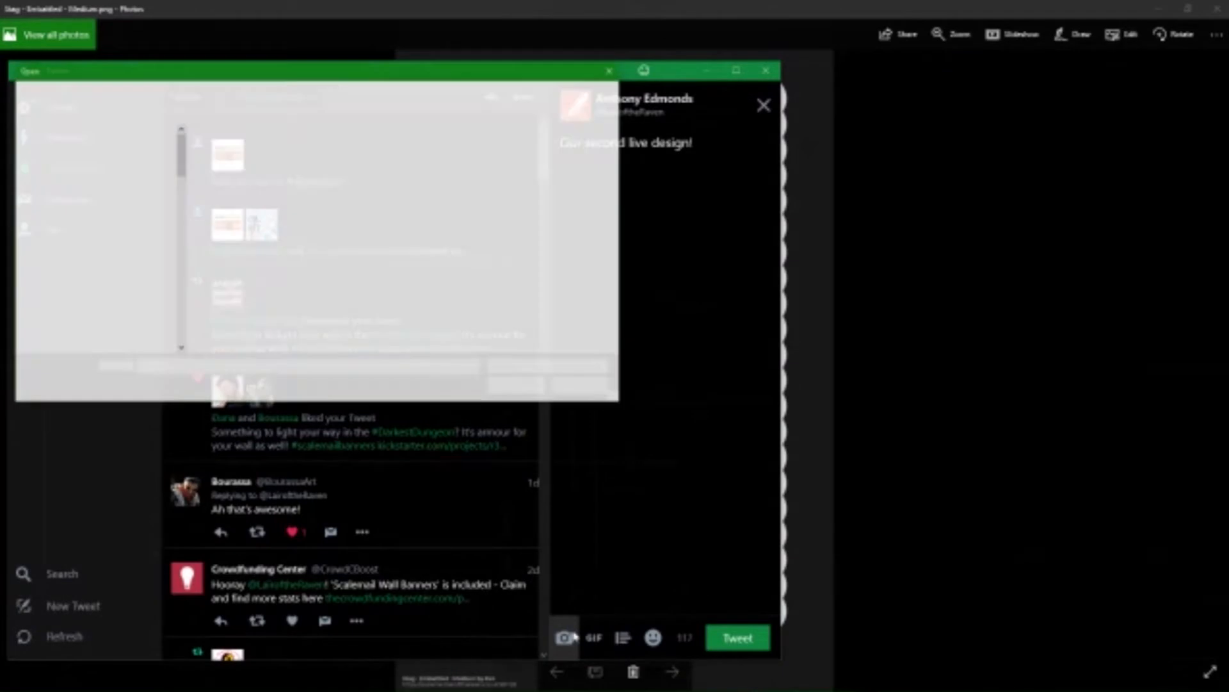
double_click(442, 269)
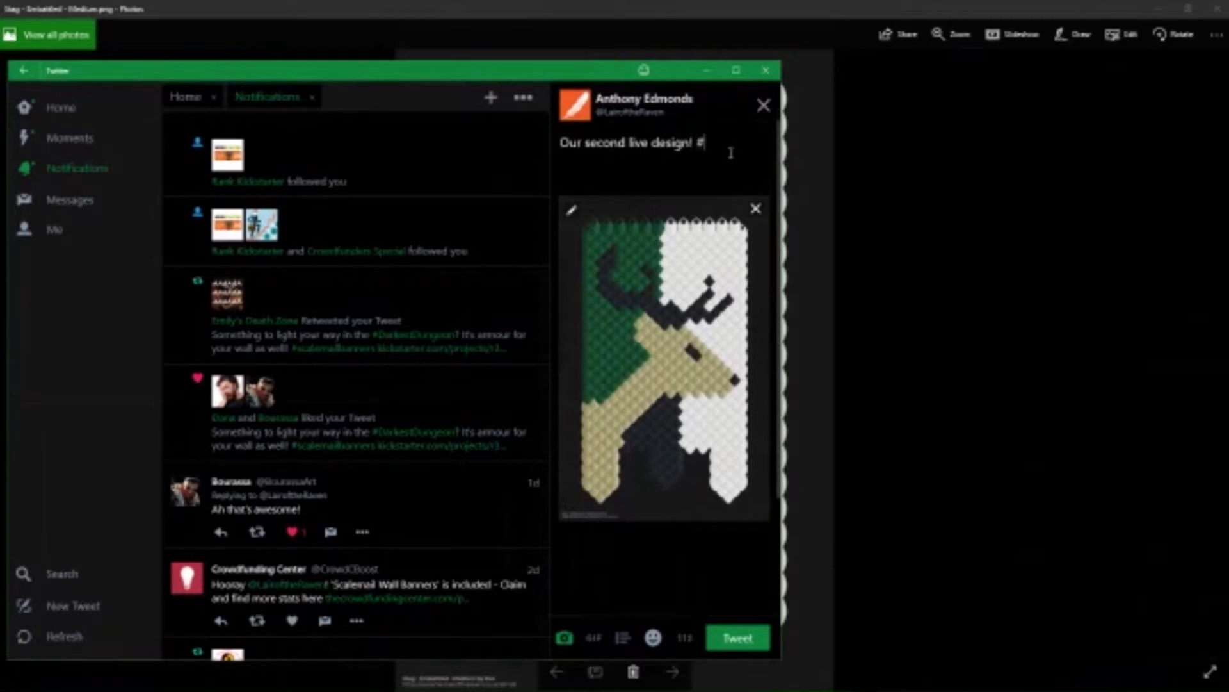
Add the hashtags #Stag #Deer #ScalemailBanners and paste the Kickstarter project link into the tweet.
text(Stag)
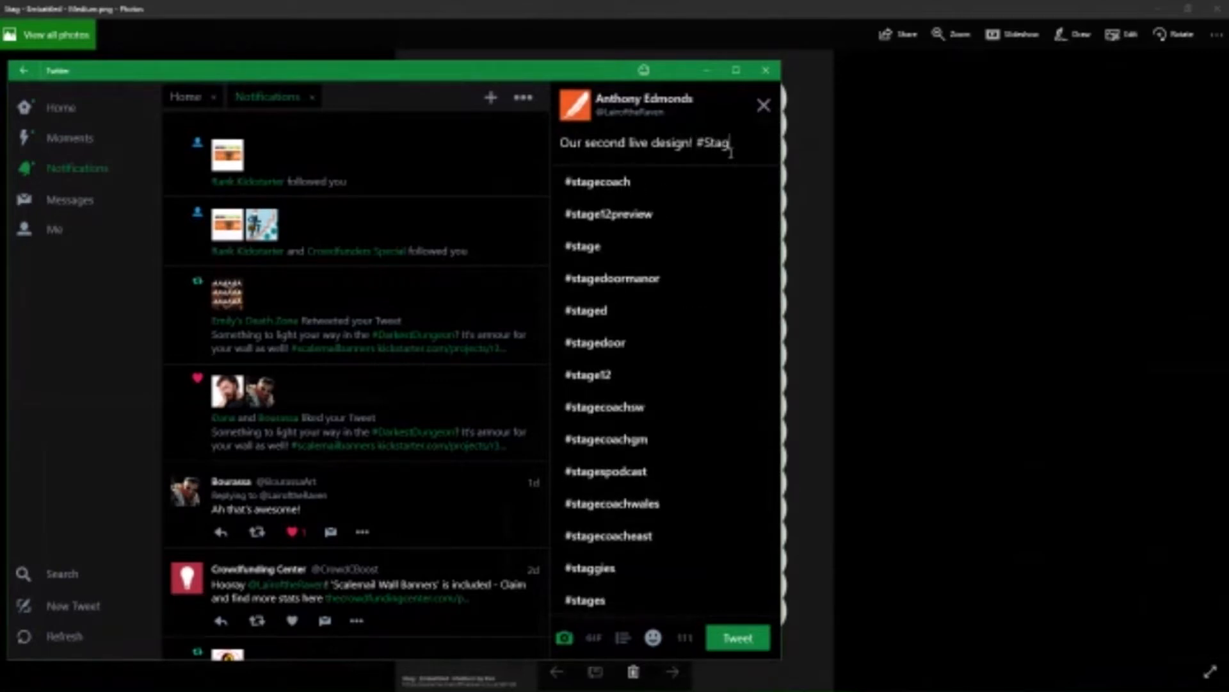
text( #Deer #ScalemailBanners)
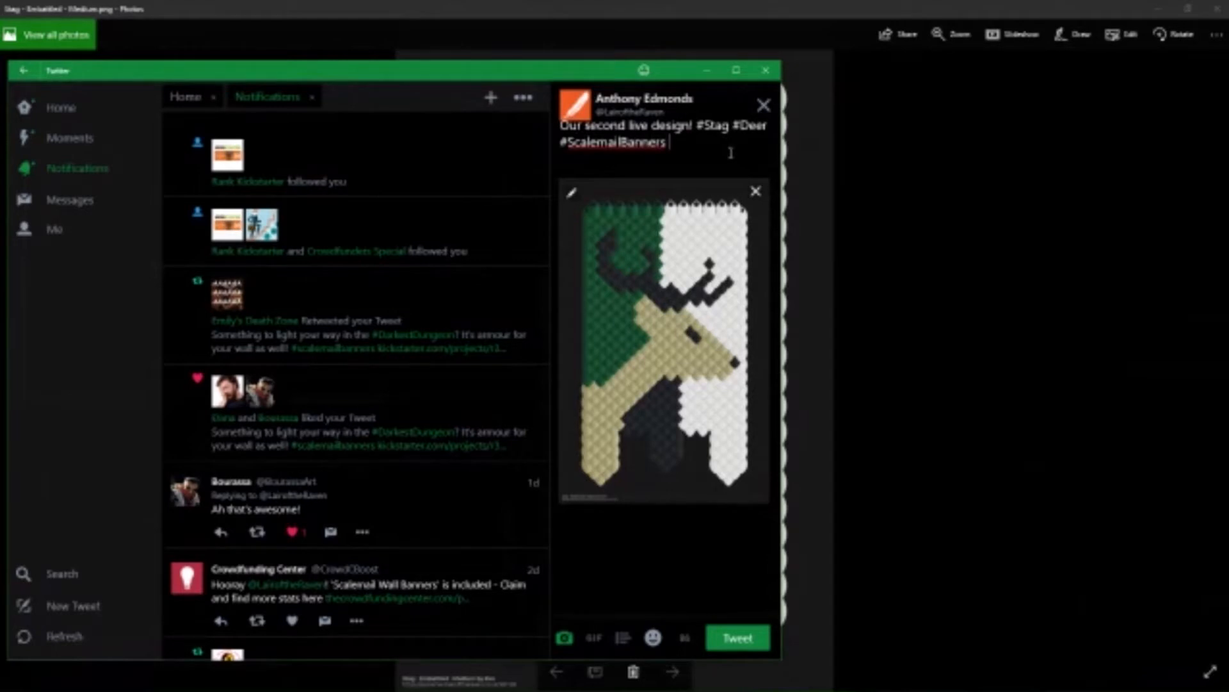
text(https://www.kickstarter.com/projects/r3dmm/scalemail-wall-banners?ref=a05ple)
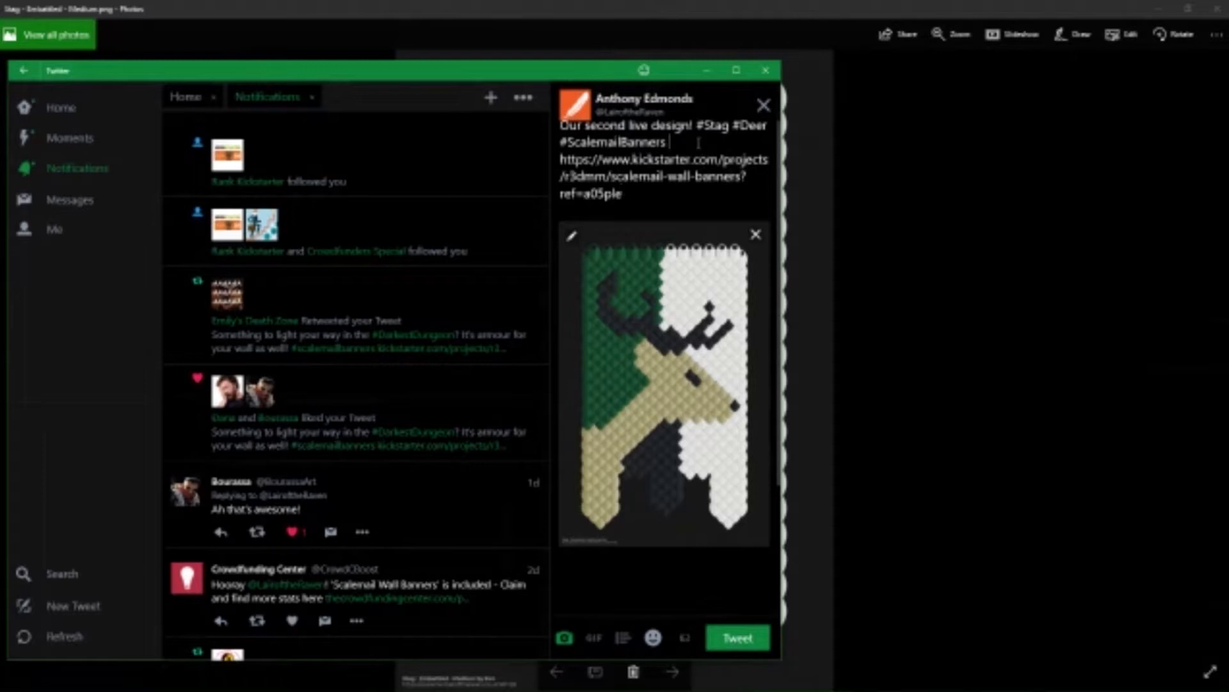
Insert #Heraldic before #ScalemailBanners and post the tweet, closing Twitter and the image viewer.
text(#Heral )
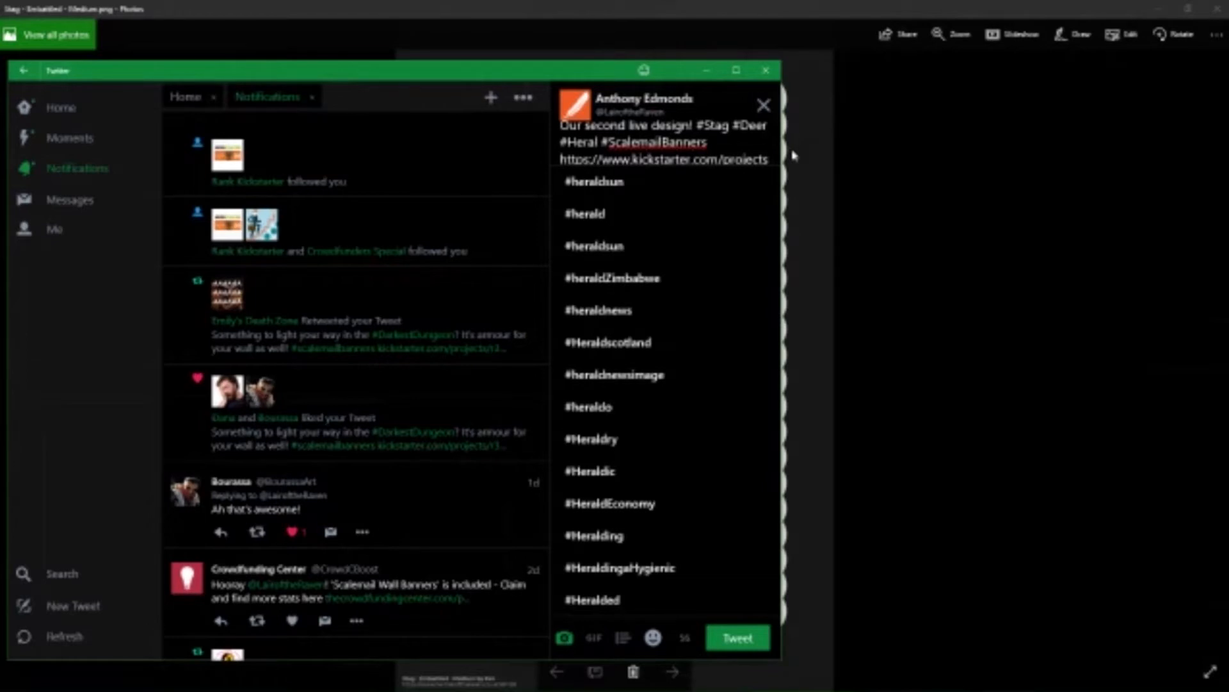
text(dic)
click(740, 637)
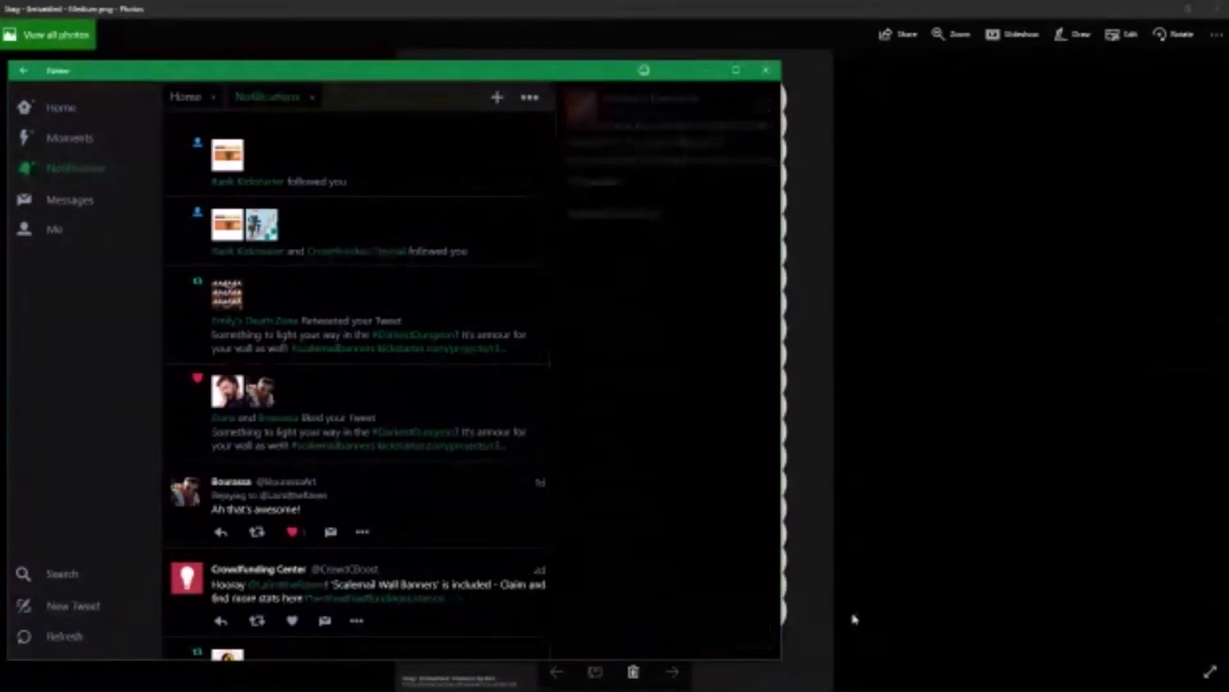
click(766, 70)
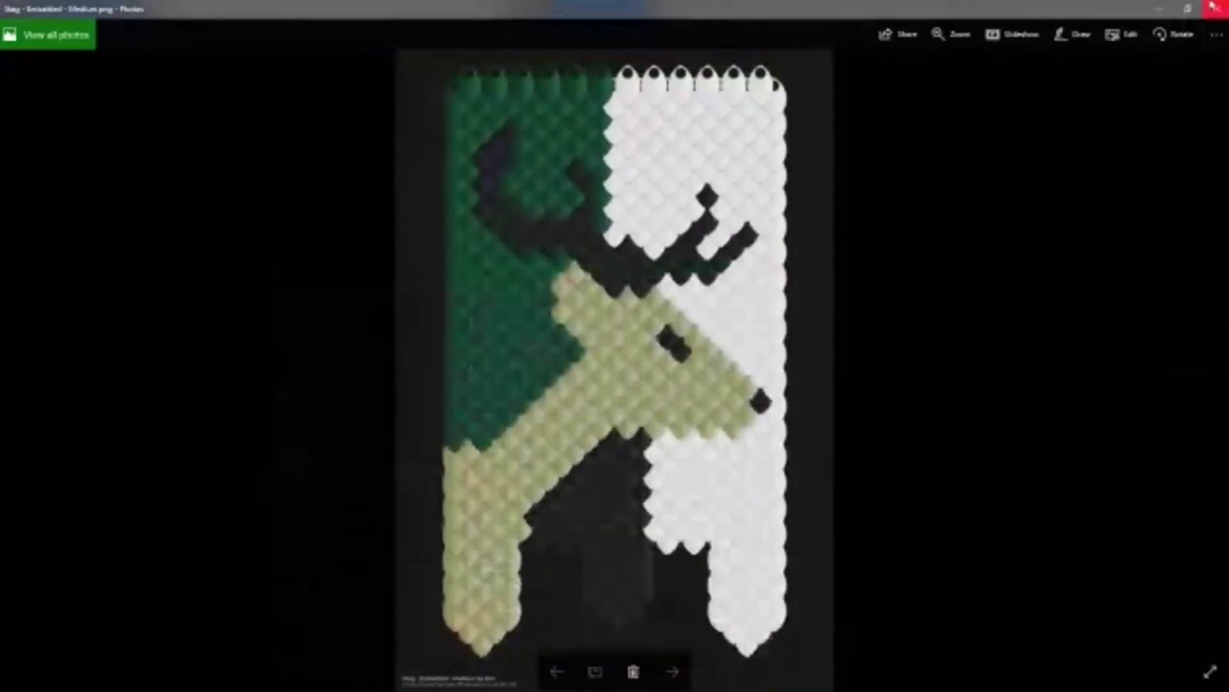
click(1217, 8)
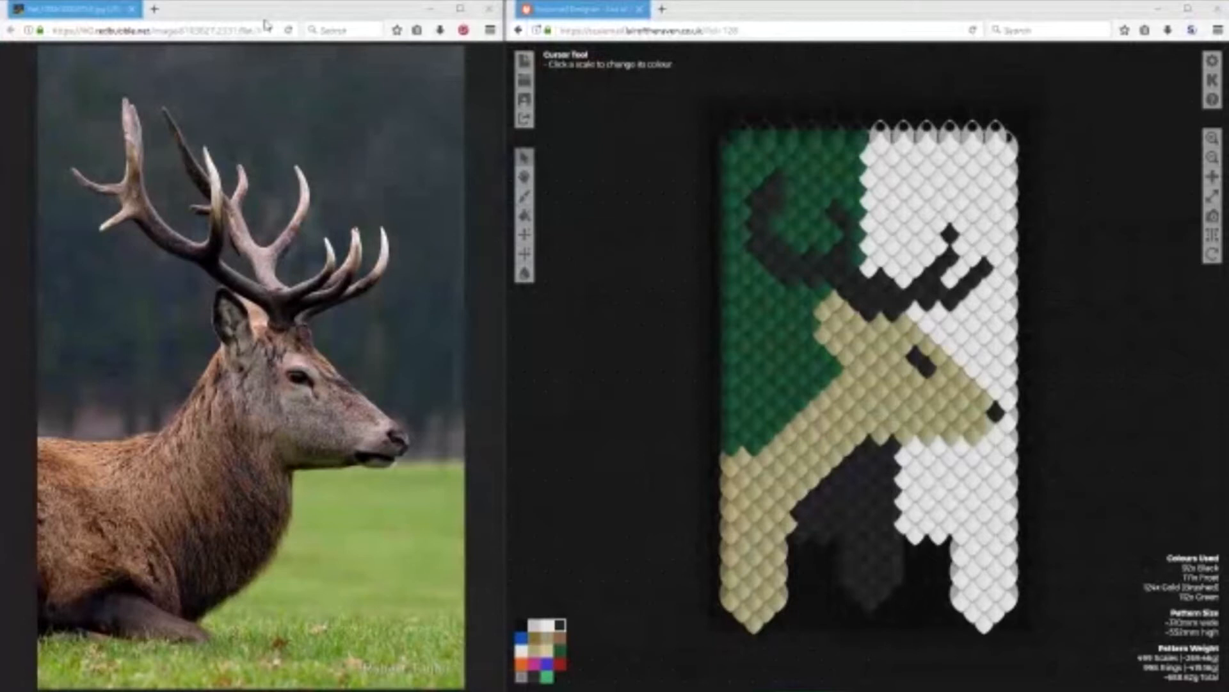
Load images.google.com in the reference browser window in place of the stag photo.
click(147, 27)
key(BackSpace)
text(images.google.com)
key(Return)
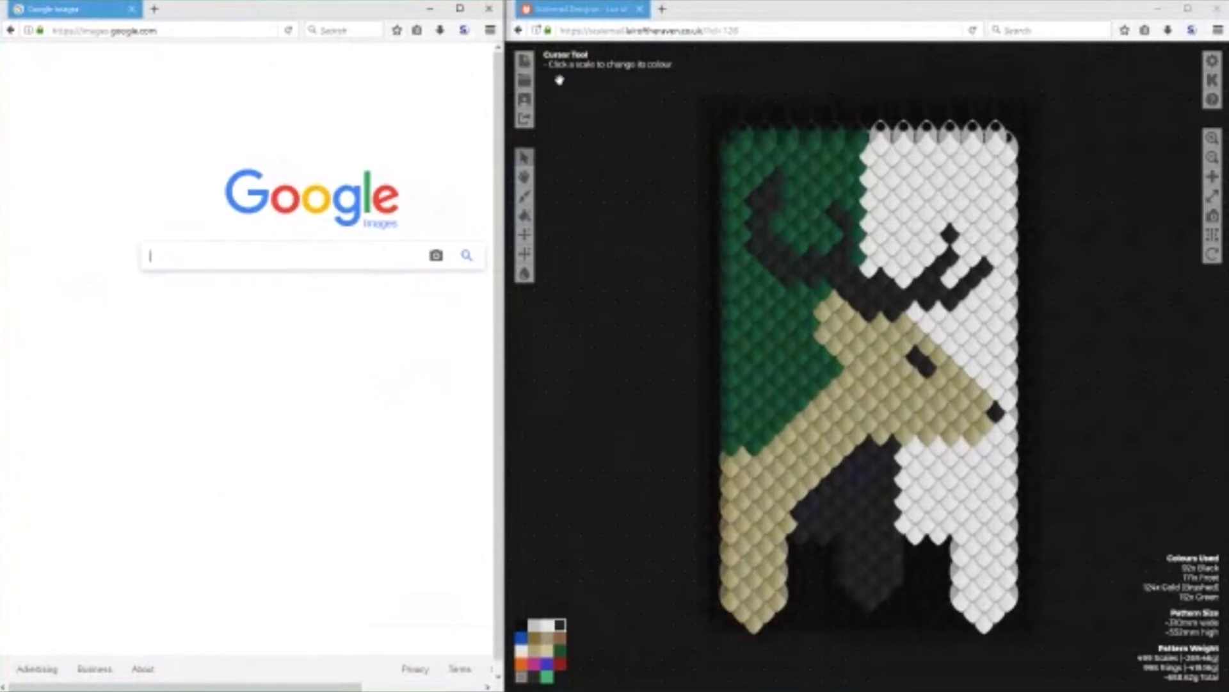
mouse_move(952, 688)
drag(169, 677, 217, 678)
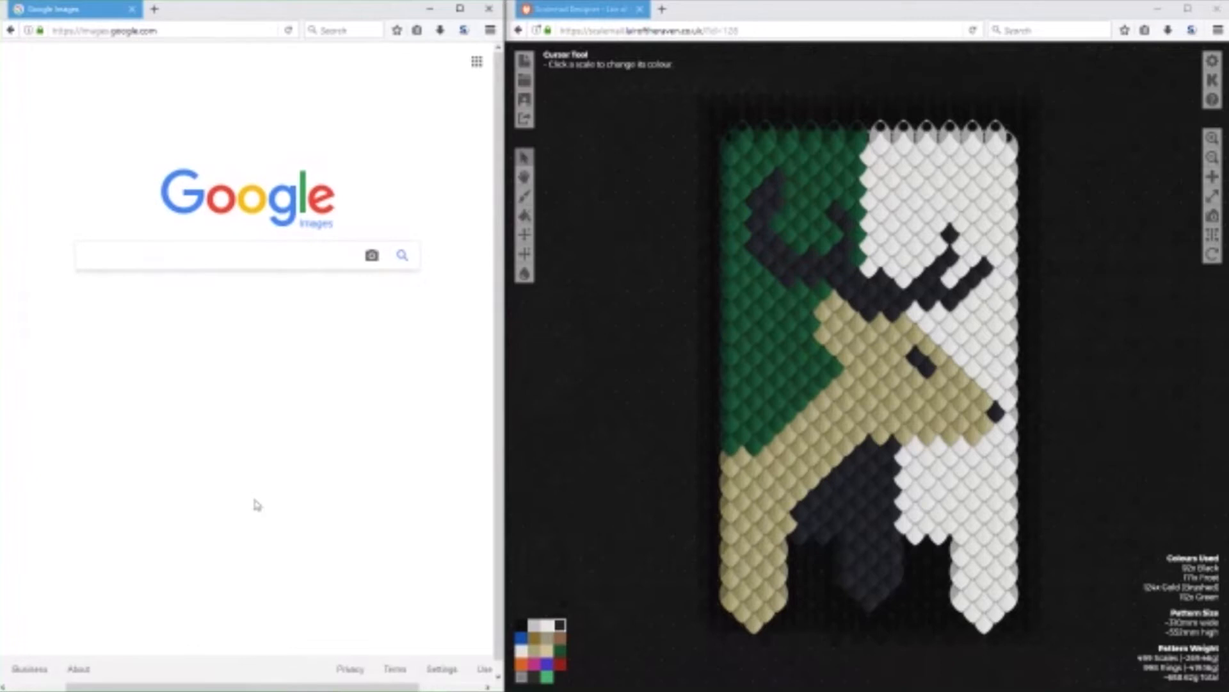
Search the images for "heraldic pattern" and open the Q-files heraldry shield chart at full size.
text(heral)
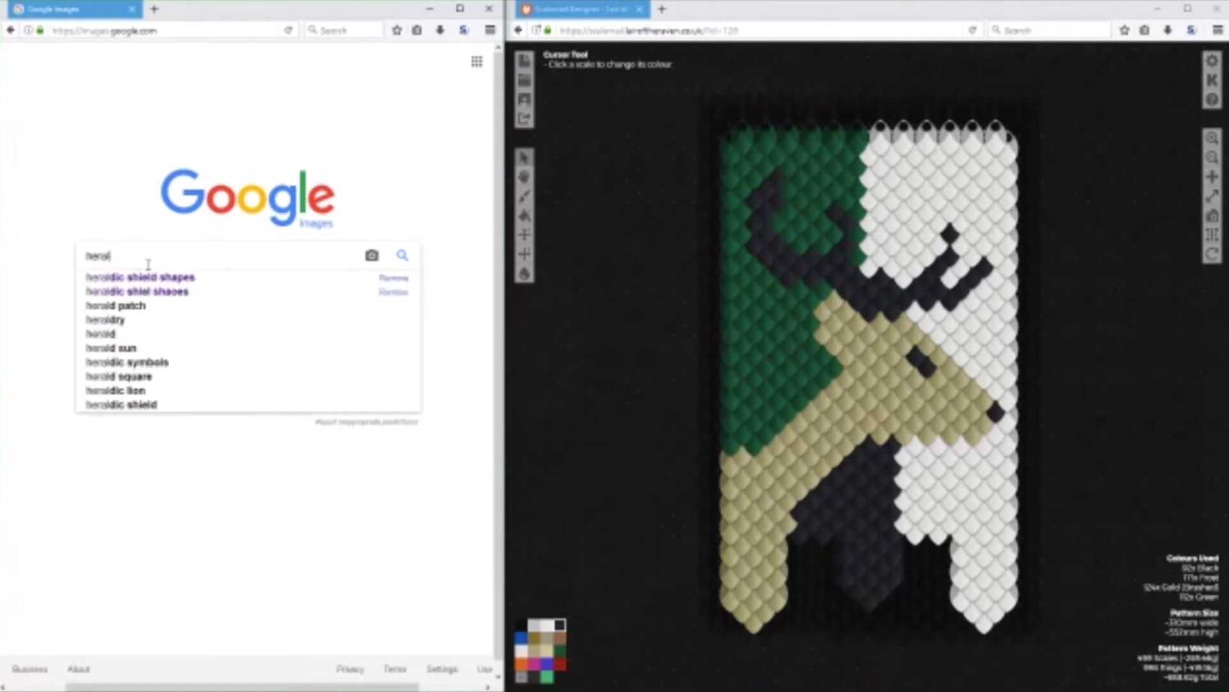
text(dic)
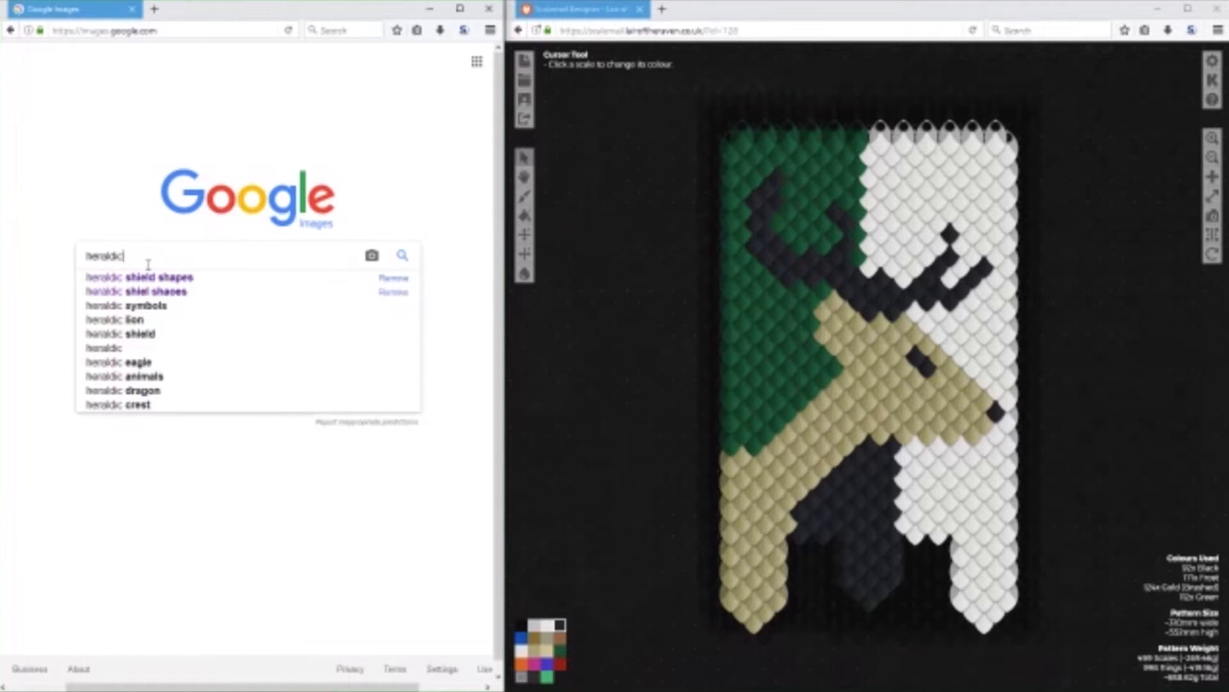
text(pattern)
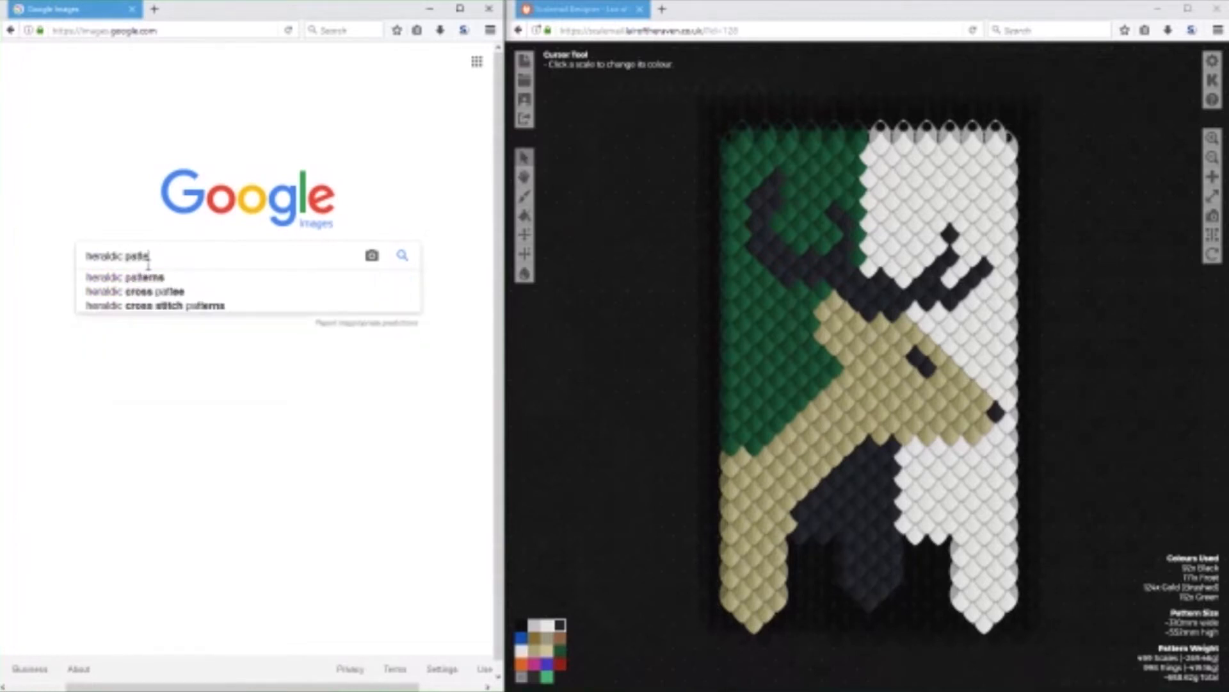
key(Return)
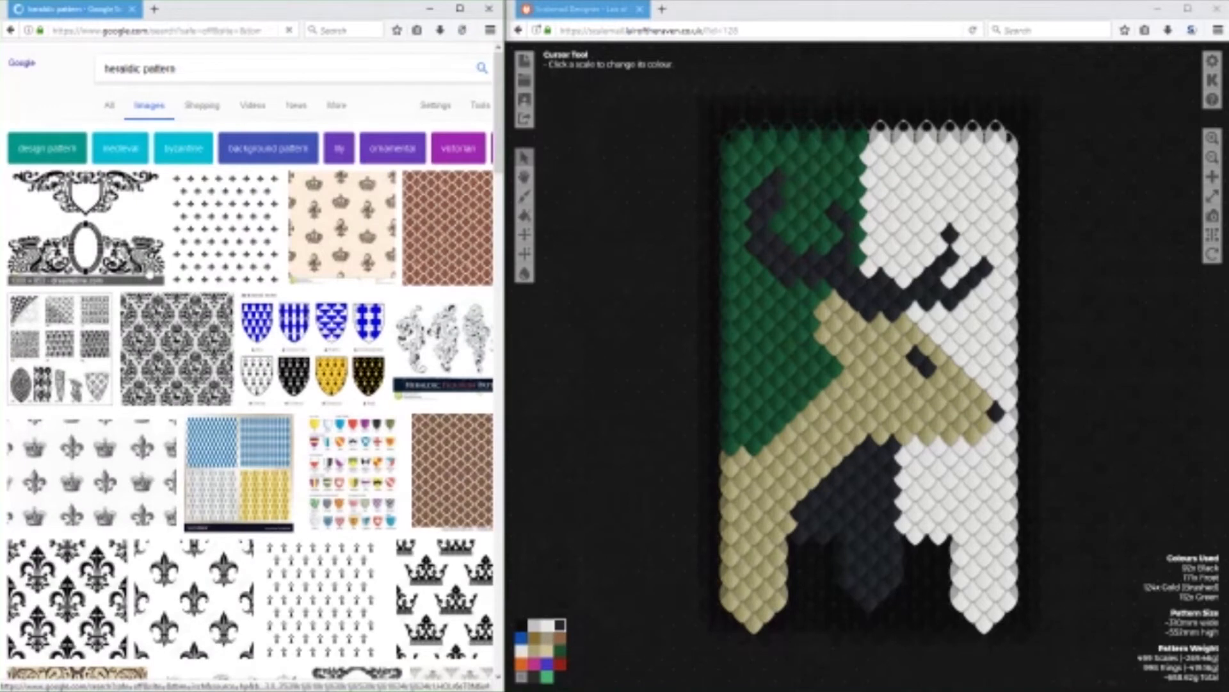
scroll(226, 402, down, 2)
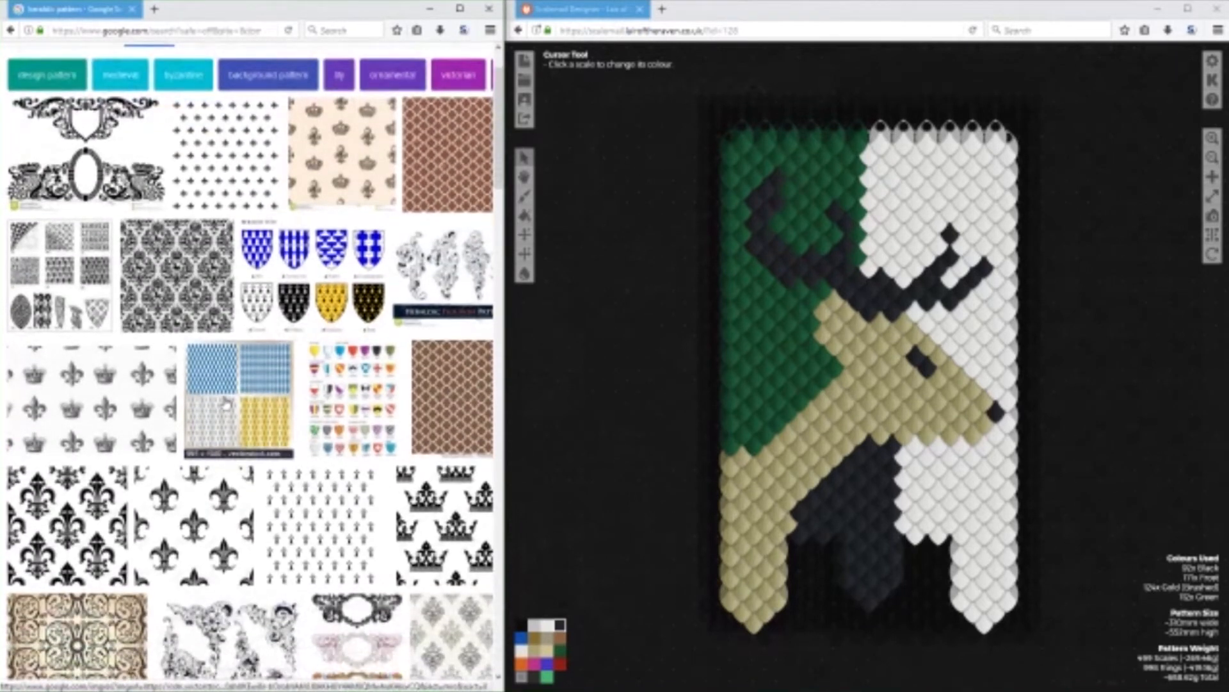
click(345, 392)
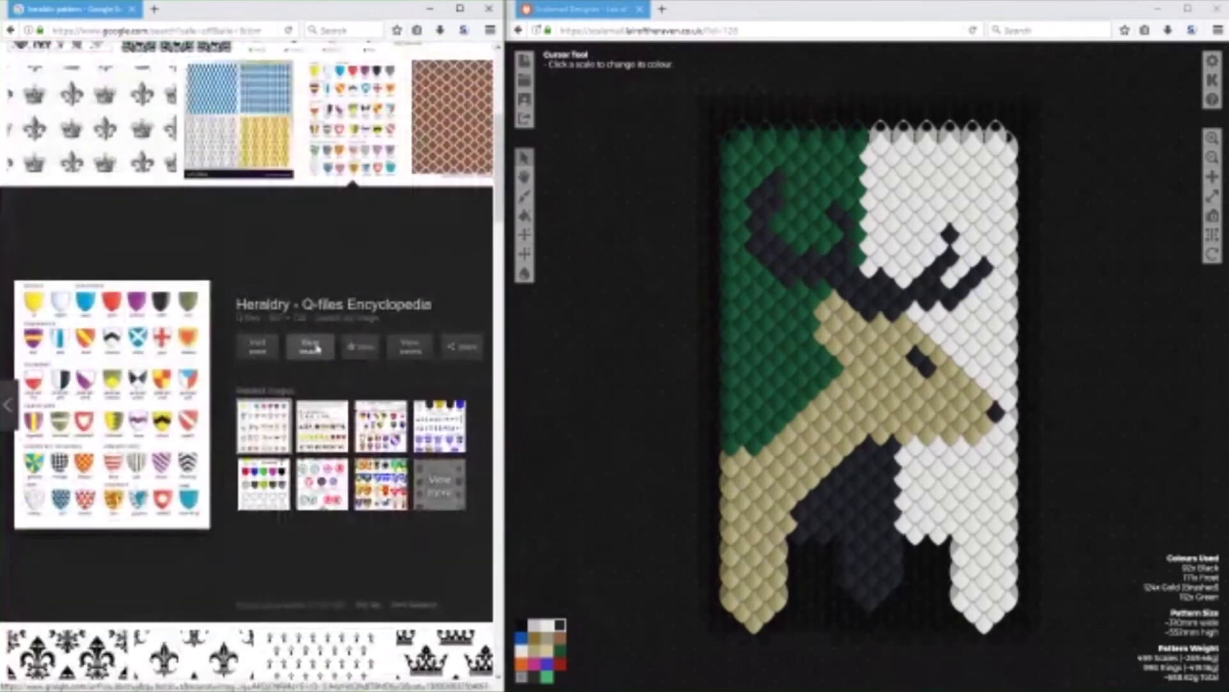
click(313, 347)
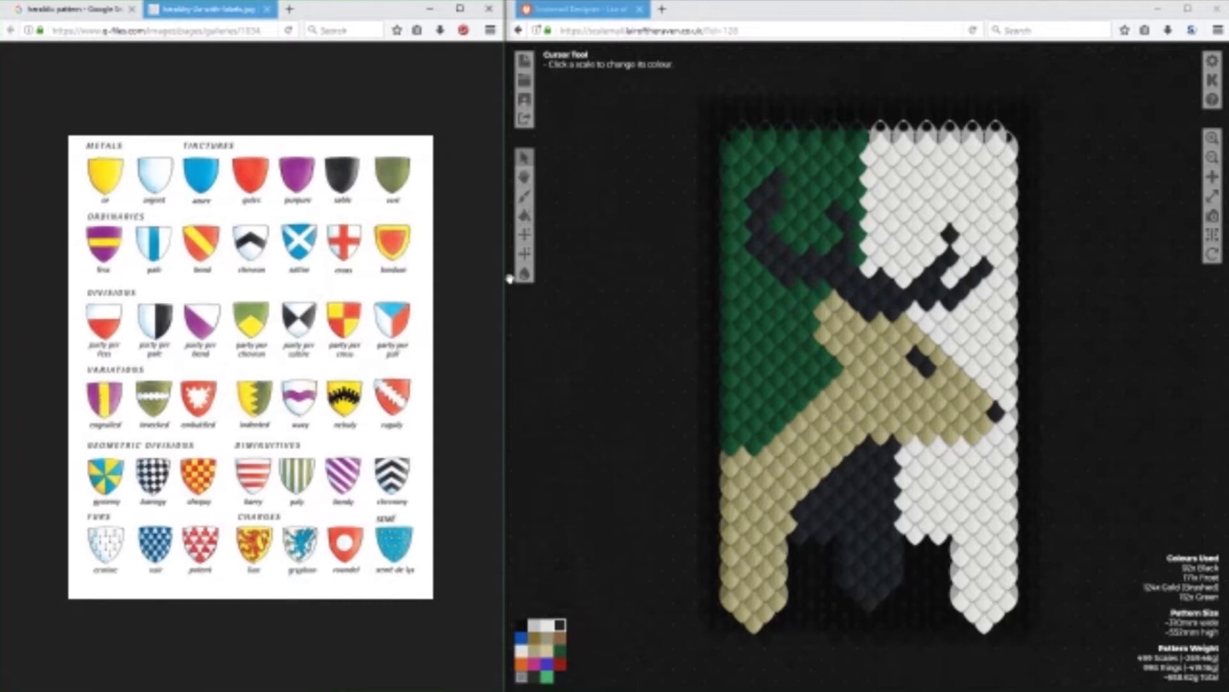
Search the Scalemail Designer gallery for the title Template and load Template - Shield - Extra Small.
click(523, 74)
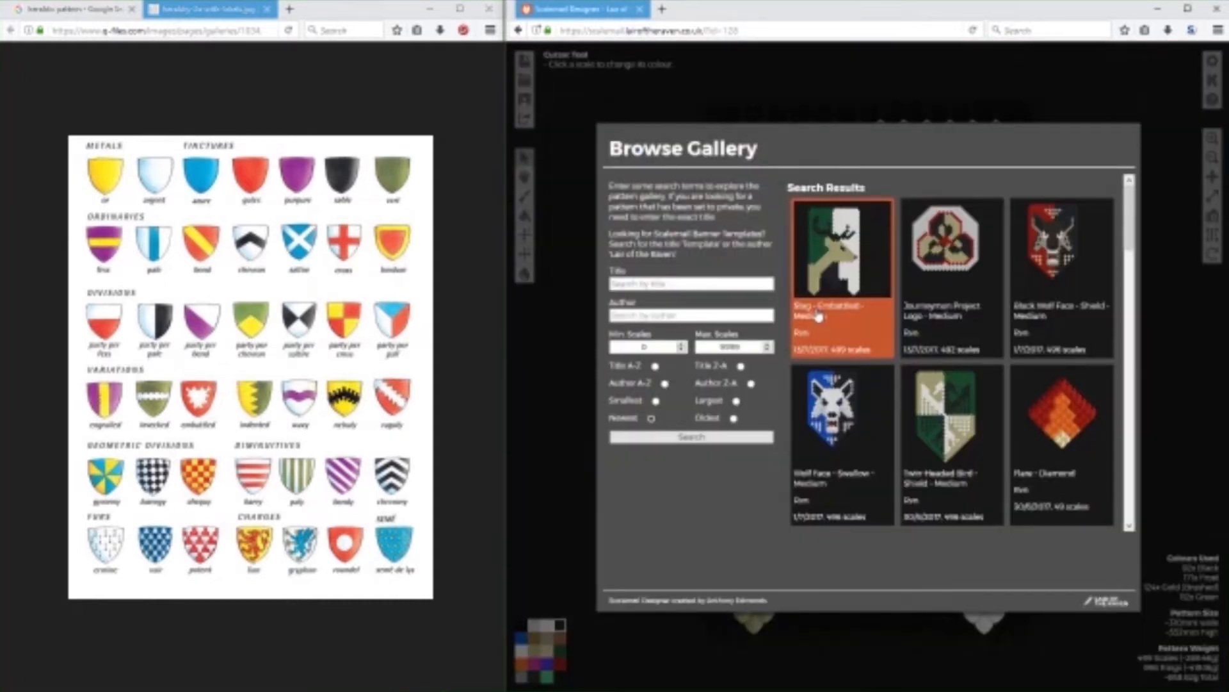
click(689, 280)
text(Template)
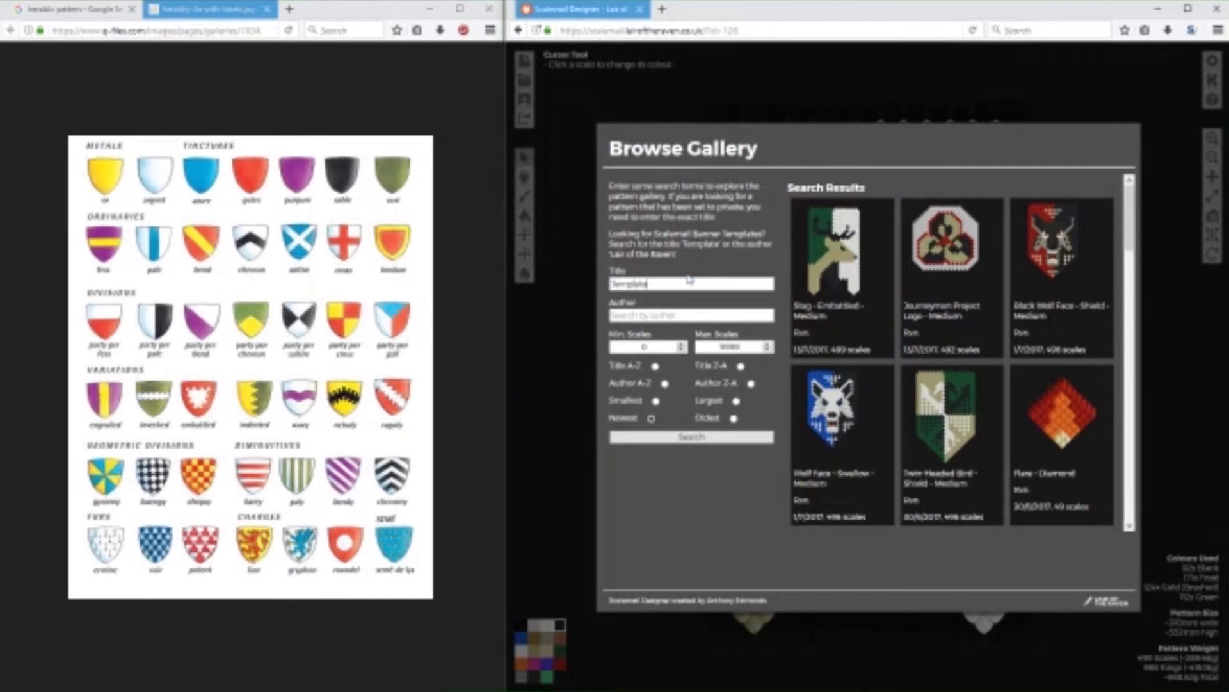
click(722, 438)
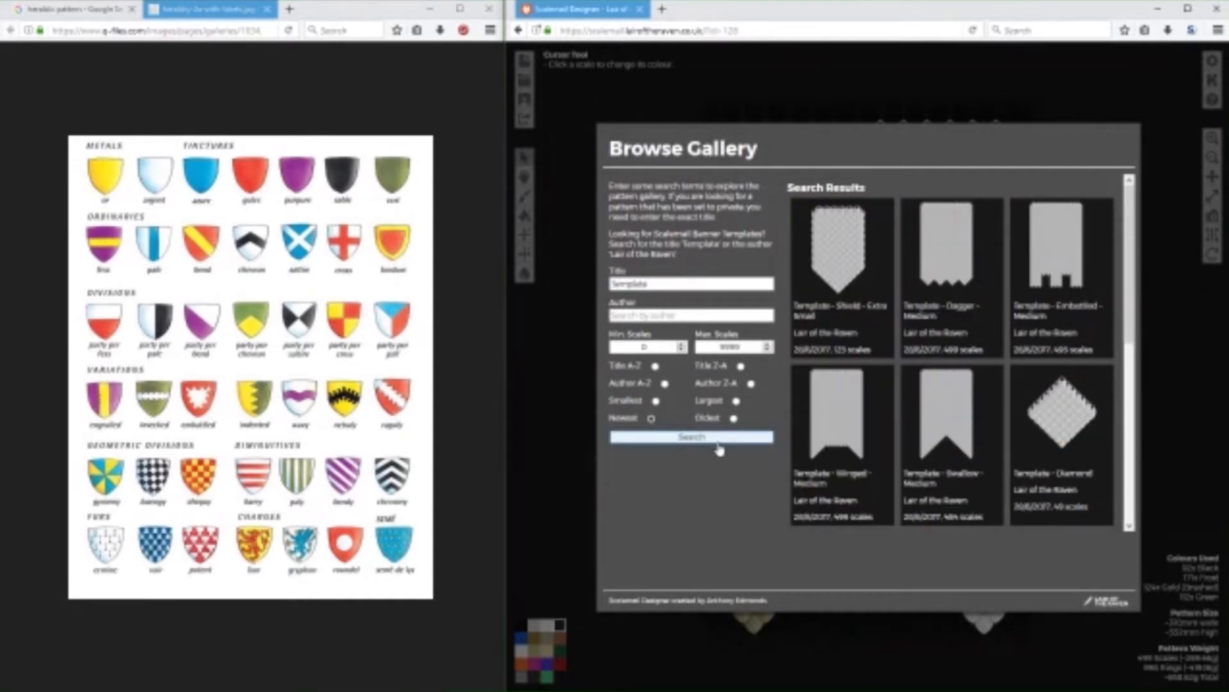
click(856, 249)
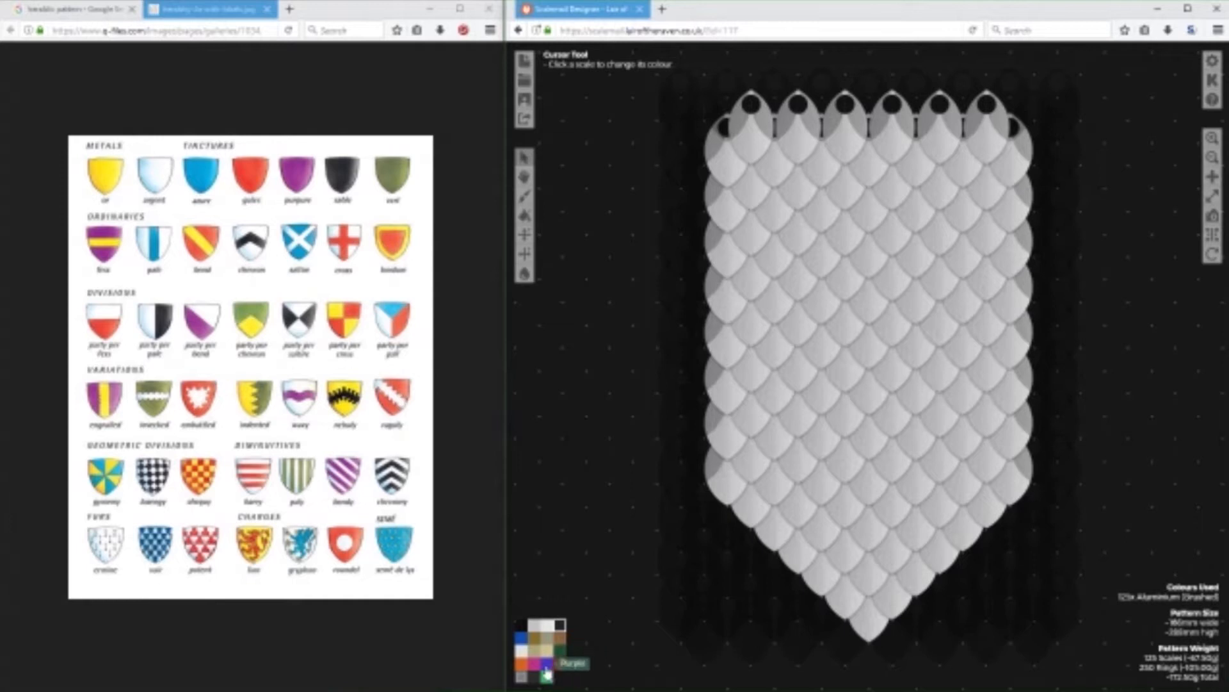
Paint an orange column of scales down the centre of the shield, from the top row to the bottom tip.
click(520, 663)
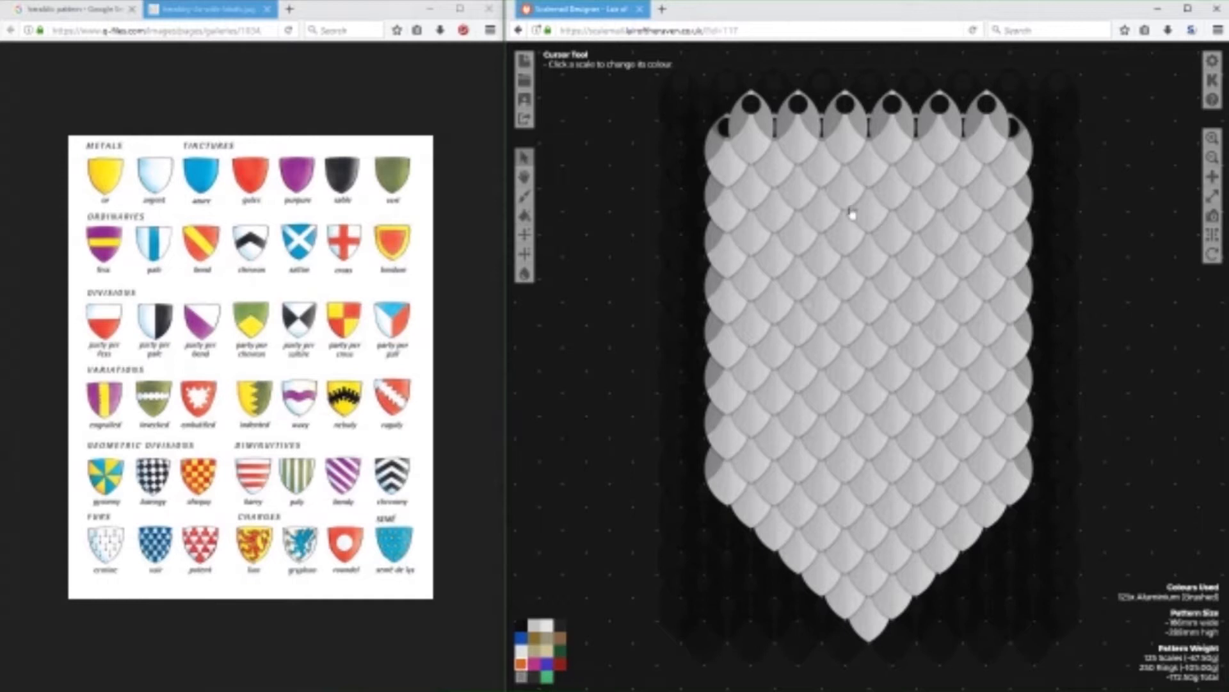
drag(878, 181, 871, 631)
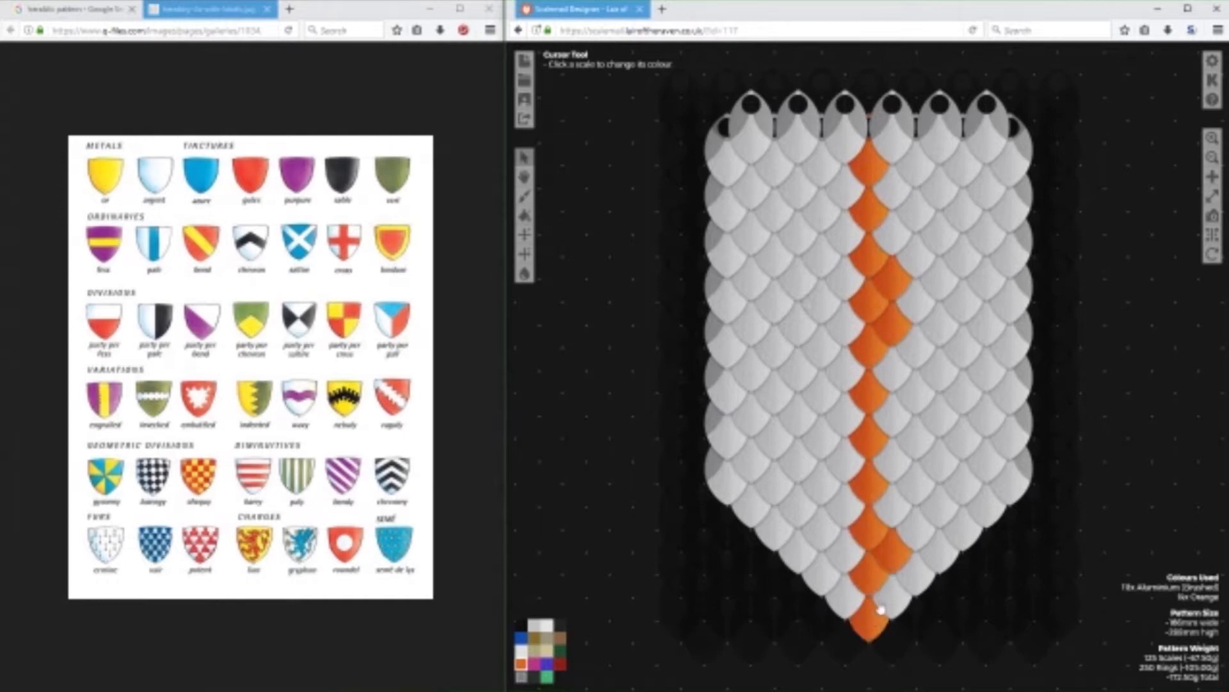
key(F12)
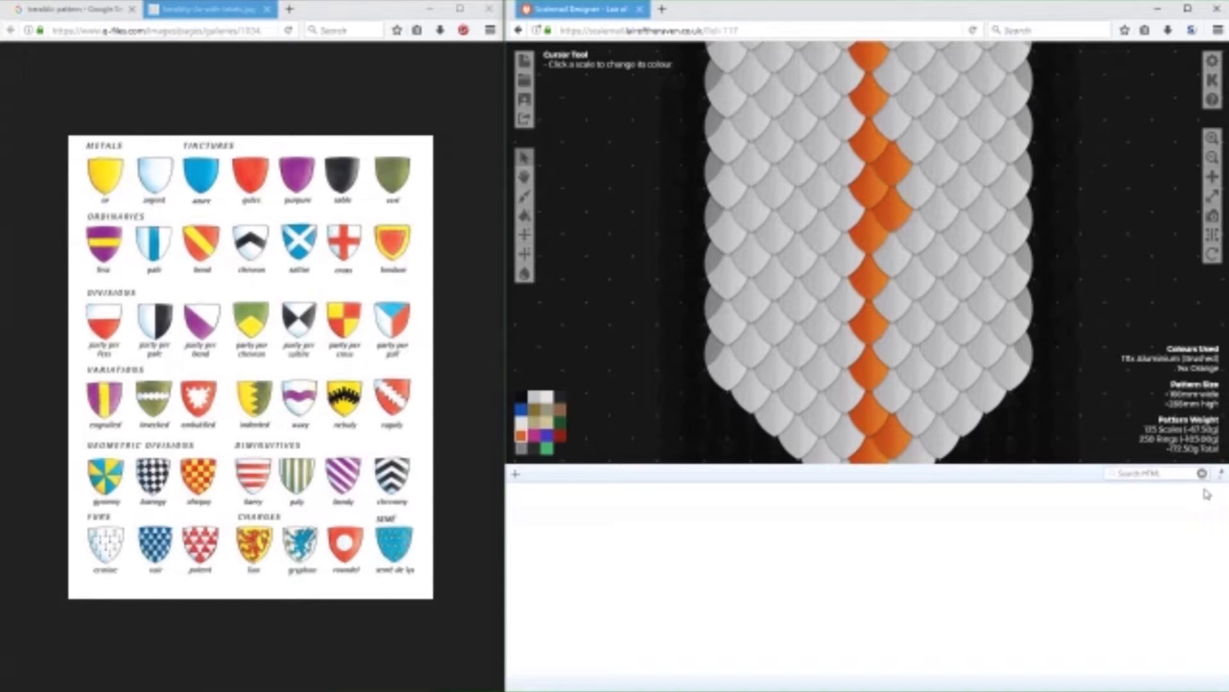
drag(1077, 462, 854, 509)
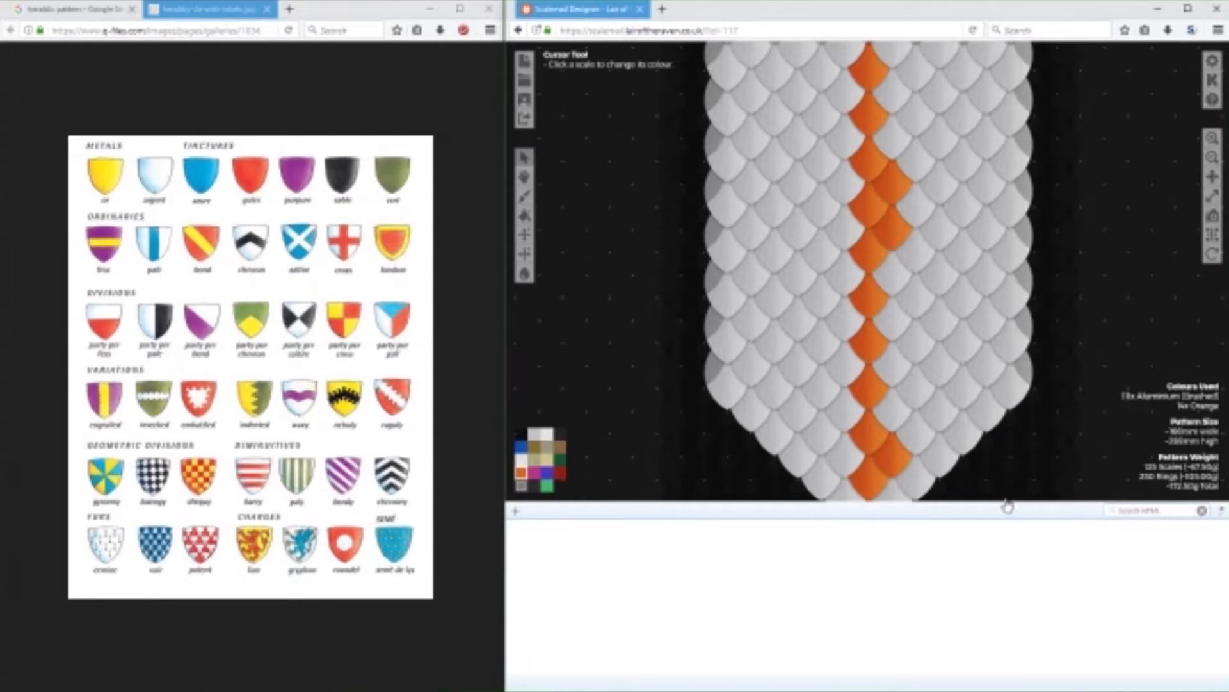
drag(1005, 503, 1005, 685)
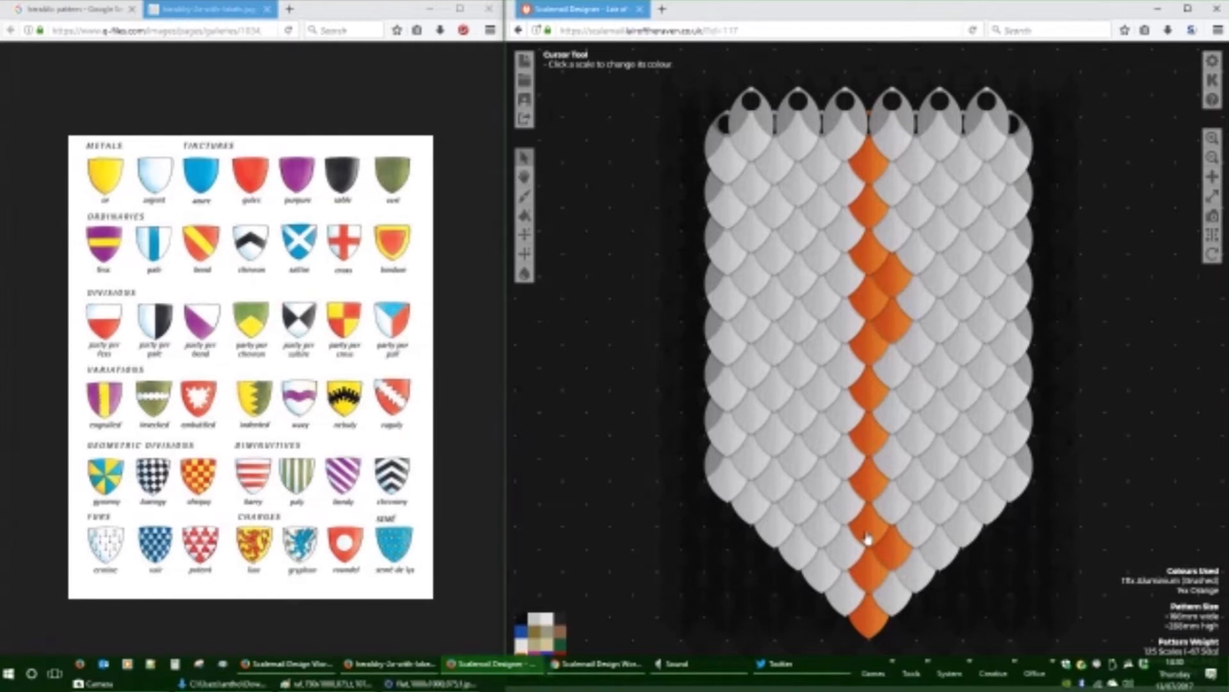
Fill the rest of the shield's right half with orange scales, up to its edge.
mouse_move(882, 590)
mouse_down()
mouse_move(911, 579)
mouse_move(1012, 467)
mouse_move(1013, 318)
mouse_move(1012, 389)
mouse_move(999, 162)
mouse_move(979, 141)
mouse_move(882, 161)
mouse_move(973, 181)
mouse_move(984, 212)
mouse_move(928, 191)
mouse_move(904, 211)
mouse_move(897, 258)
mouse_move(926, 260)
mouse_move(961, 239)
mouse_move(987, 249)
mouse_move(979, 284)
mouse_move(934, 298)
mouse_move(959, 331)
mouse_move(952, 366)
mouse_move(908, 360)
mouse_move(915, 403)
mouse_move(1000, 381)
mouse_move(978, 466)
mouse_move(981, 440)
mouse_move(941, 525)
mouse_move(915, 536)
mouse_move(896, 513)
mouse_move(931, 481)
mouse_move(936, 416)
mouse_move(900, 452)
mouse_up()
click(899, 457)
click(921, 449)
Remove the stray orange scale beyond the shield's right edge and recolour the whole left half in Frost.
click(521, 619)
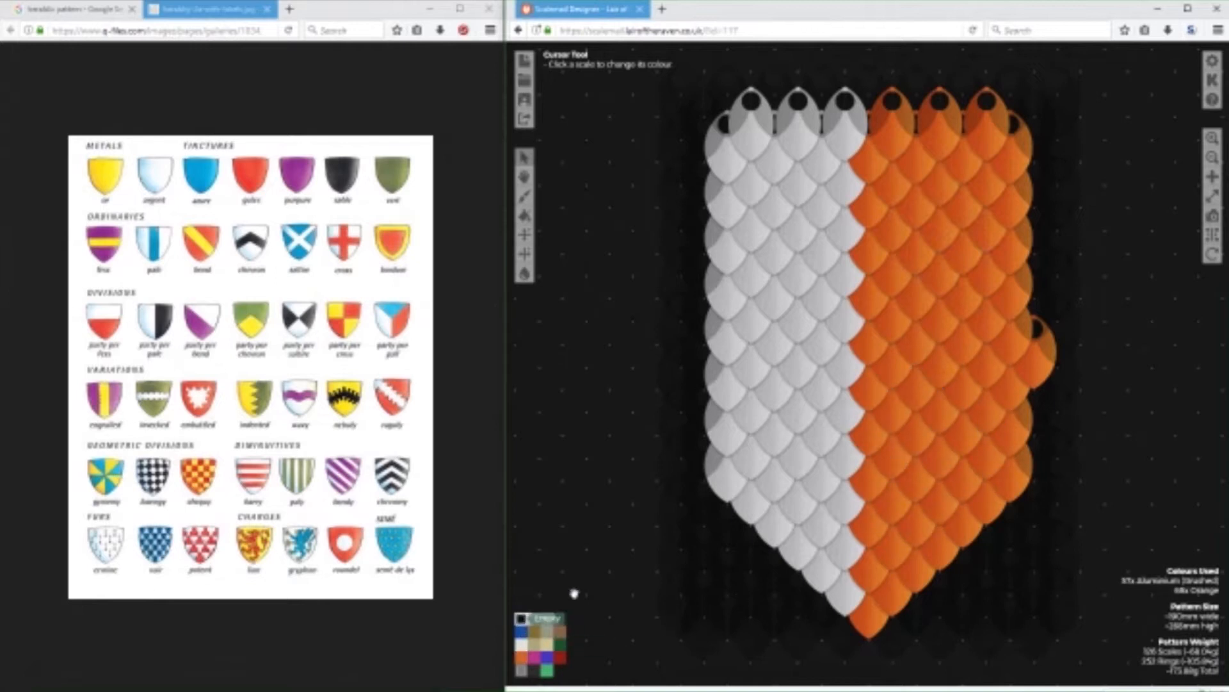
click(1040, 349)
click(534, 619)
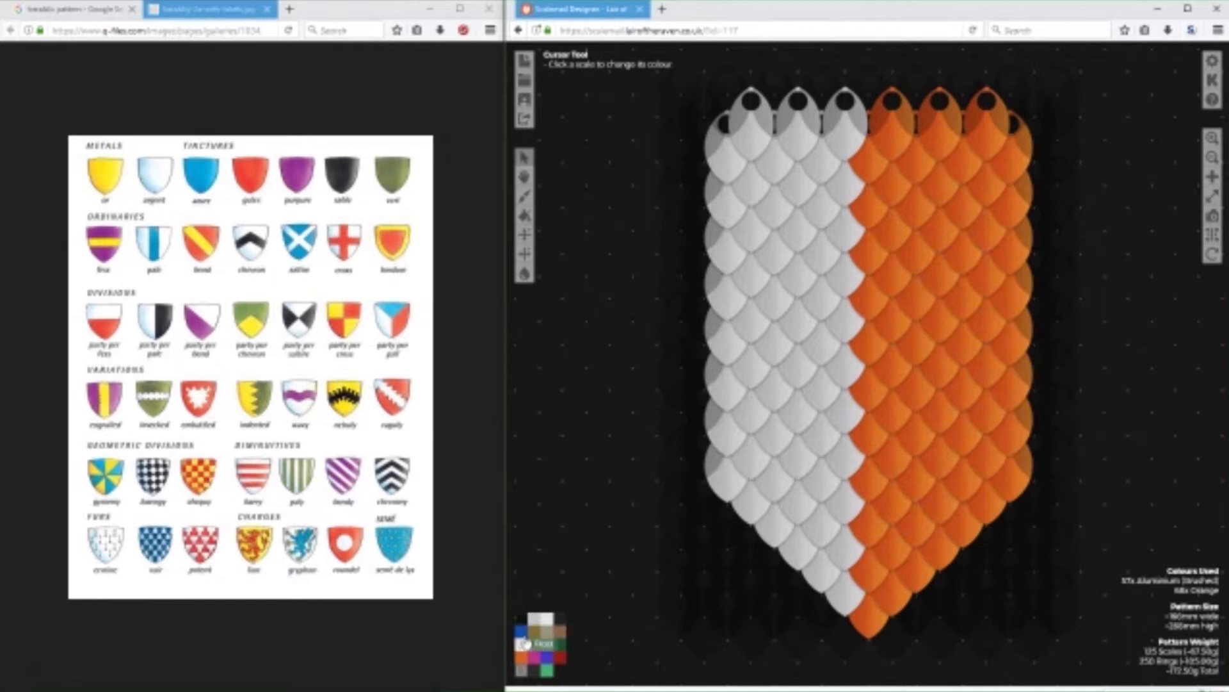
mouse_move(845, 133)
mouse_down()
mouse_move(755, 150)
mouse_move(831, 172)
mouse_move(844, 193)
mouse_move(845, 474)
mouse_move(738, 503)
mouse_move(727, 173)
mouse_move(788, 210)
mouse_move(755, 244)
mouse_move(807, 253)
mouse_move(784, 281)
mouse_move(819, 303)
mouse_move(755, 279)
mouse_move(794, 285)
mouse_move(759, 343)
mouse_move(817, 371)
mouse_move(739, 386)
mouse_move(775, 390)
mouse_move(788, 371)
mouse_move(823, 454)
mouse_move(753, 432)
mouse_move(783, 463)
mouse_move(788, 497)
mouse_move(769, 456)
mouse_move(799, 516)
mouse_move(824, 505)
mouse_up()
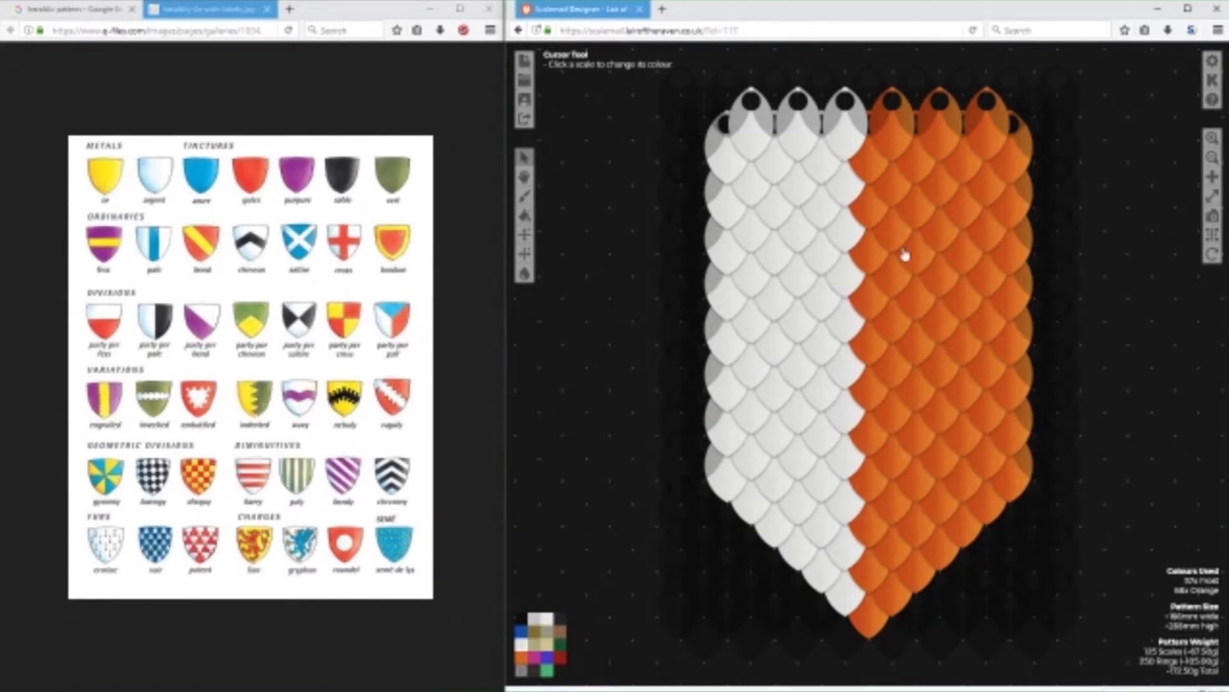
Try a deep indented edge in the upper shield with a three-scale Frost point above a three-scale orange point.
click(867, 165)
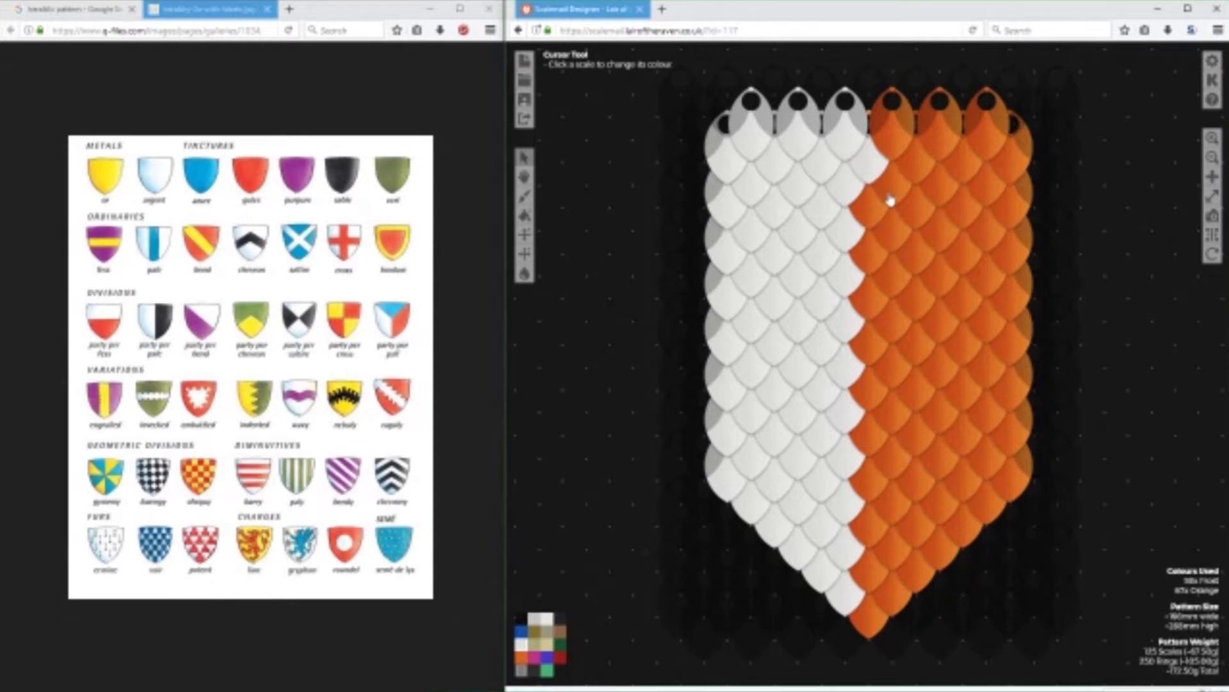
click(892, 195)
click(872, 212)
click(522, 657)
click(845, 274)
click(826, 301)
click(841, 325)
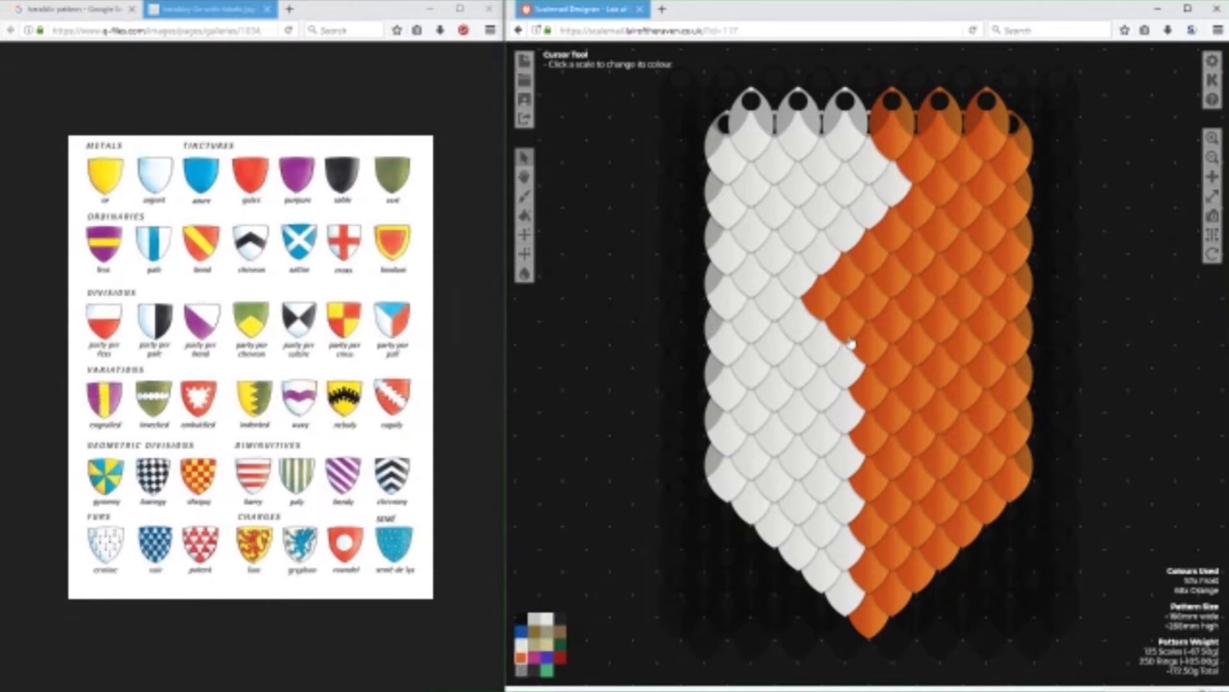
Repeat the deep indents in the lower shield with a three-scale Frost point and a three-scale orange point.
click(562, 637)
click(871, 390)
click(892, 411)
click(869, 433)
click(529, 659)
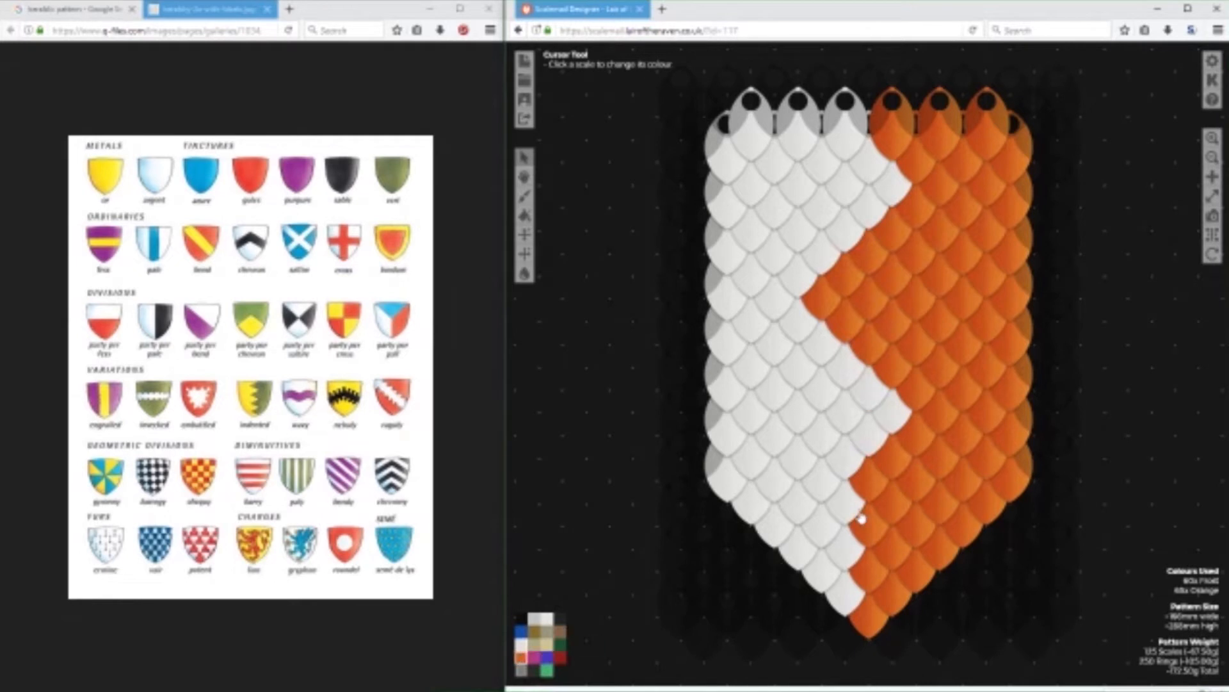
click(845, 502)
click(825, 525)
click(846, 547)
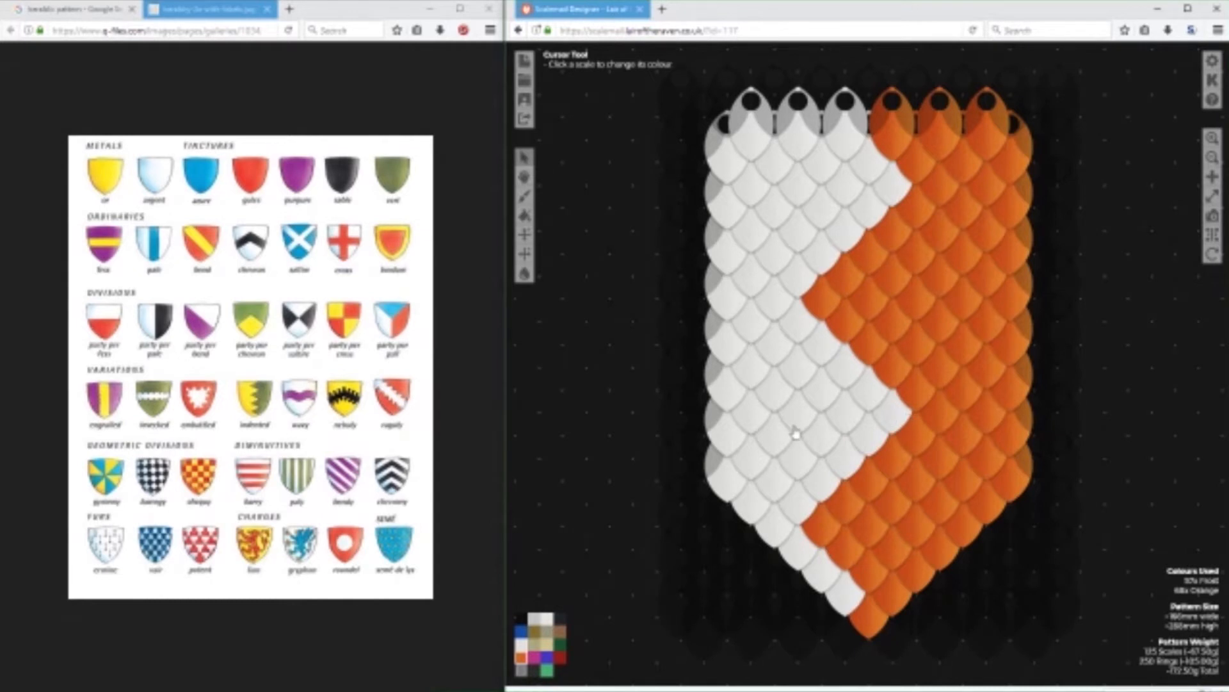
Repaint the two three-scale orange points left of the centre line in Frost.
click(525, 645)
click(839, 555)
click(838, 508)
click(820, 530)
click(842, 312)
click(842, 276)
click(809, 313)
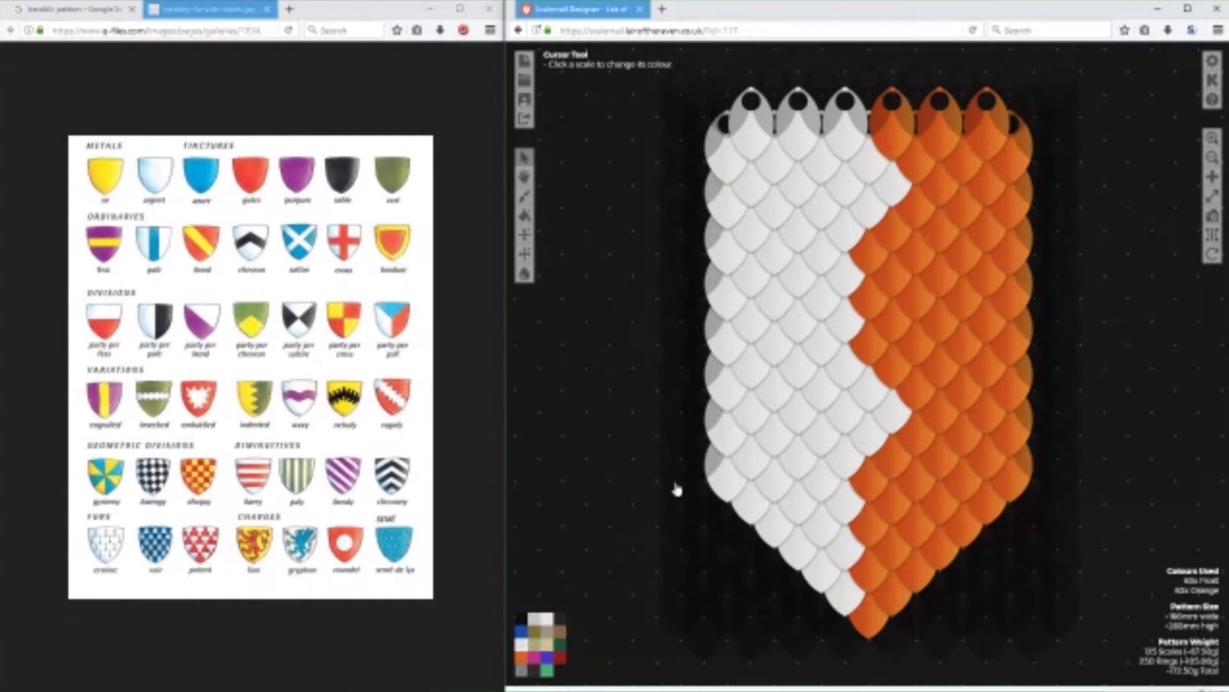
Repaint the two three-scale Frost points right of the centre line in orange.
click(521, 658)
click(869, 170)
click(891, 191)
click(870, 215)
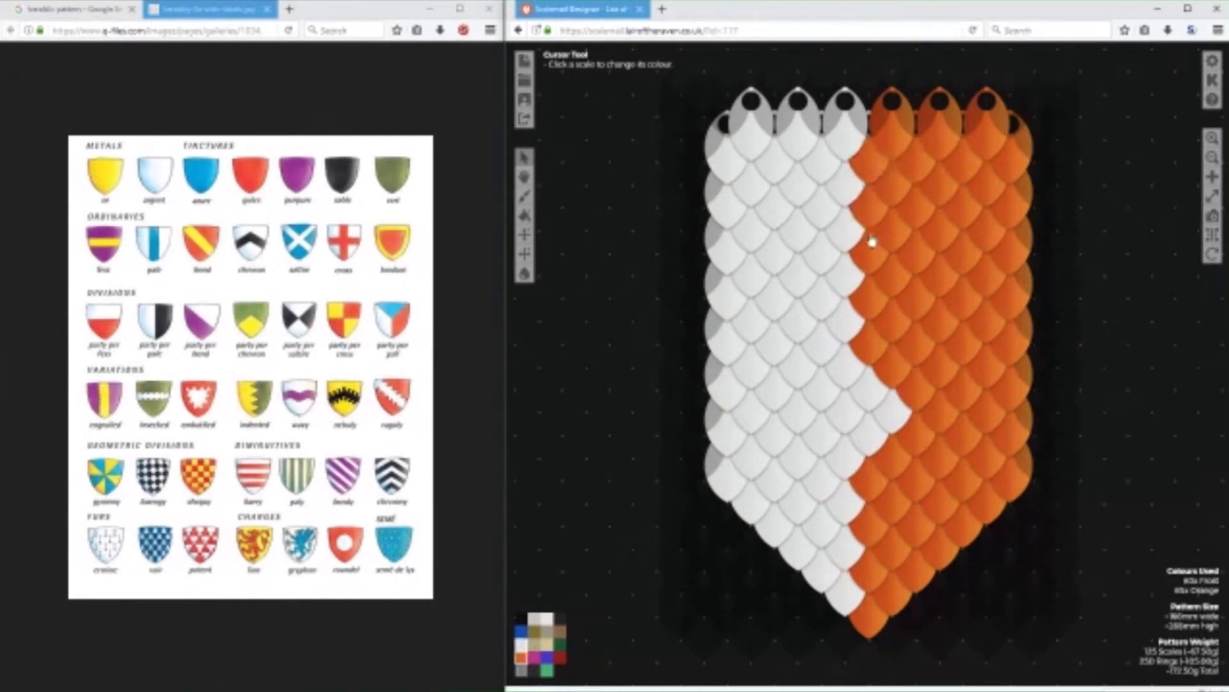
click(870, 403)
click(864, 448)
click(889, 418)
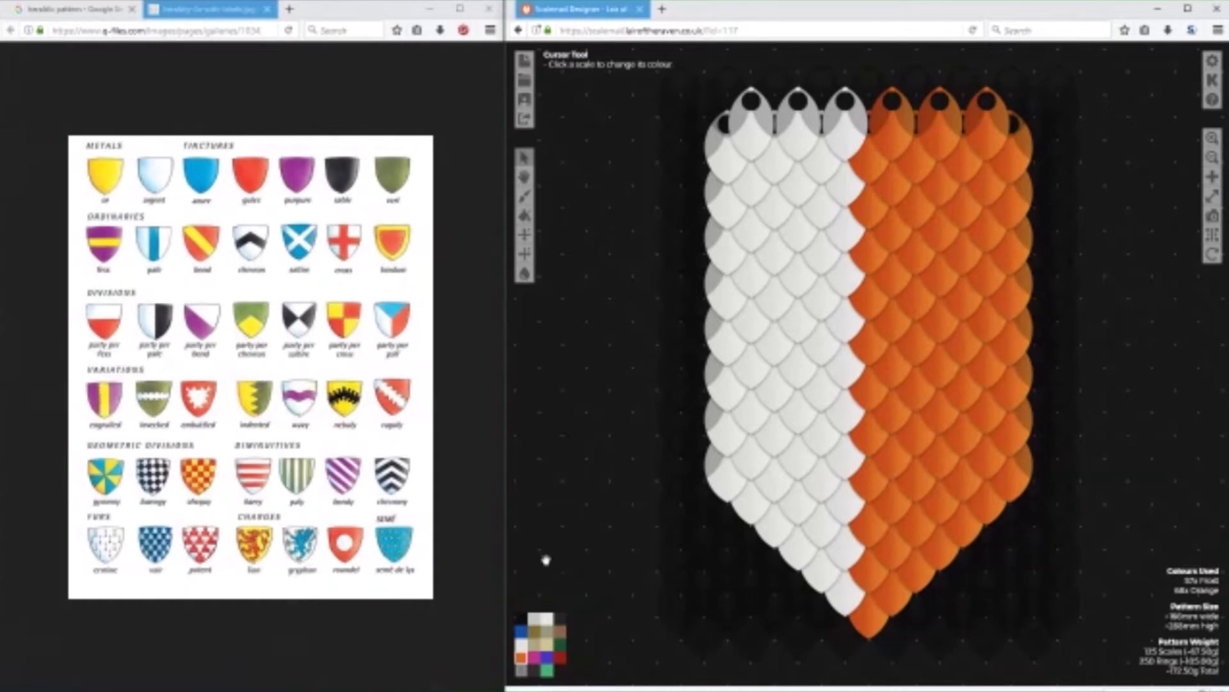
Create a shallow indented centre line by alternating four single Frost scales on its right with three single orange scales on its left.
click(872, 174)
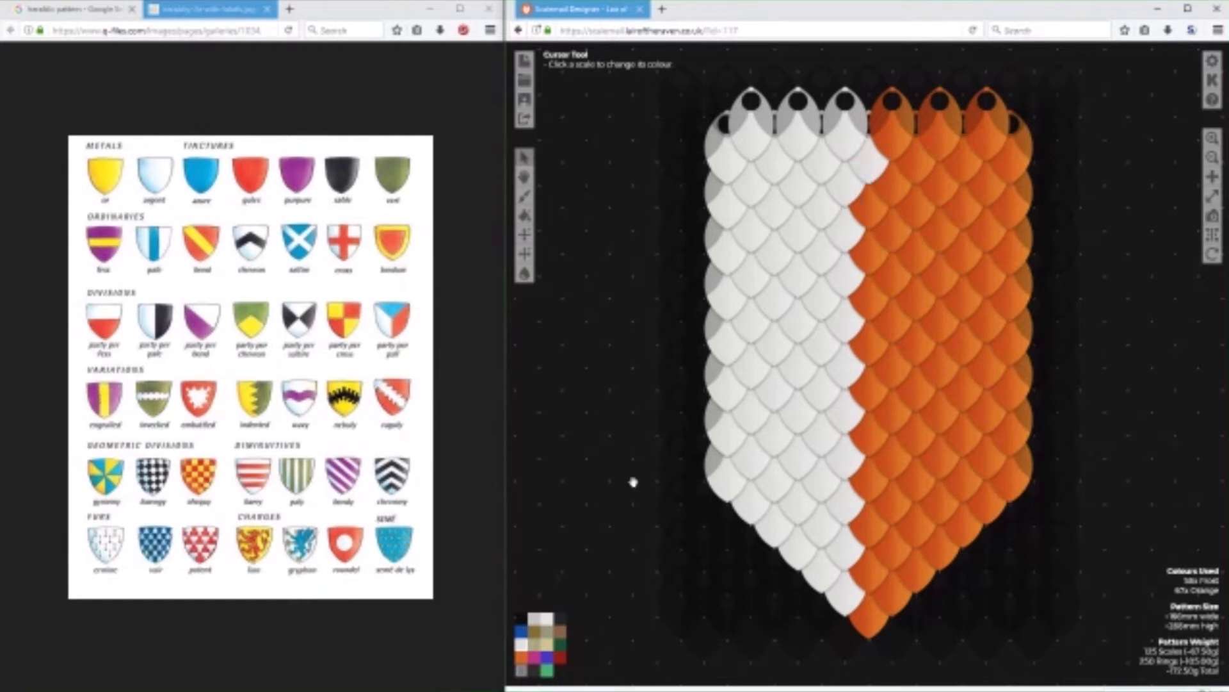
click(520, 657)
click(844, 234)
click(846, 381)
click(843, 511)
click(520, 646)
click(873, 297)
click(869, 446)
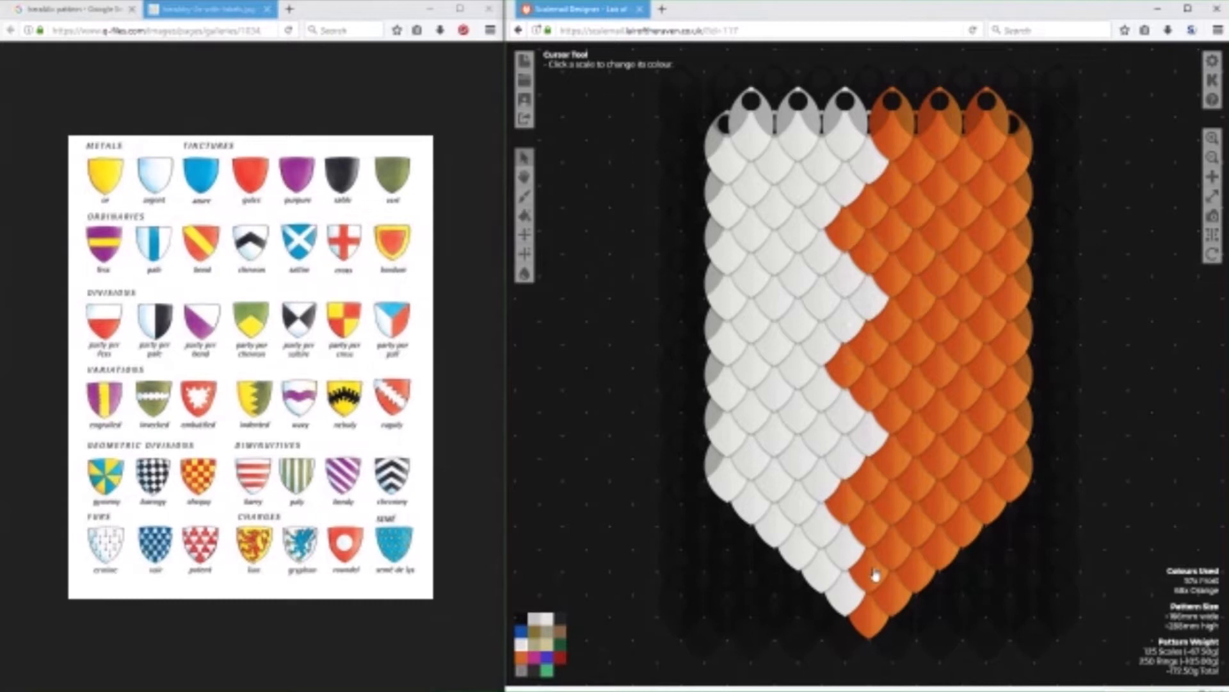
click(875, 574)
Paint one Frost scale in the orange half, level with each of the three upper Frost points.
click(912, 445)
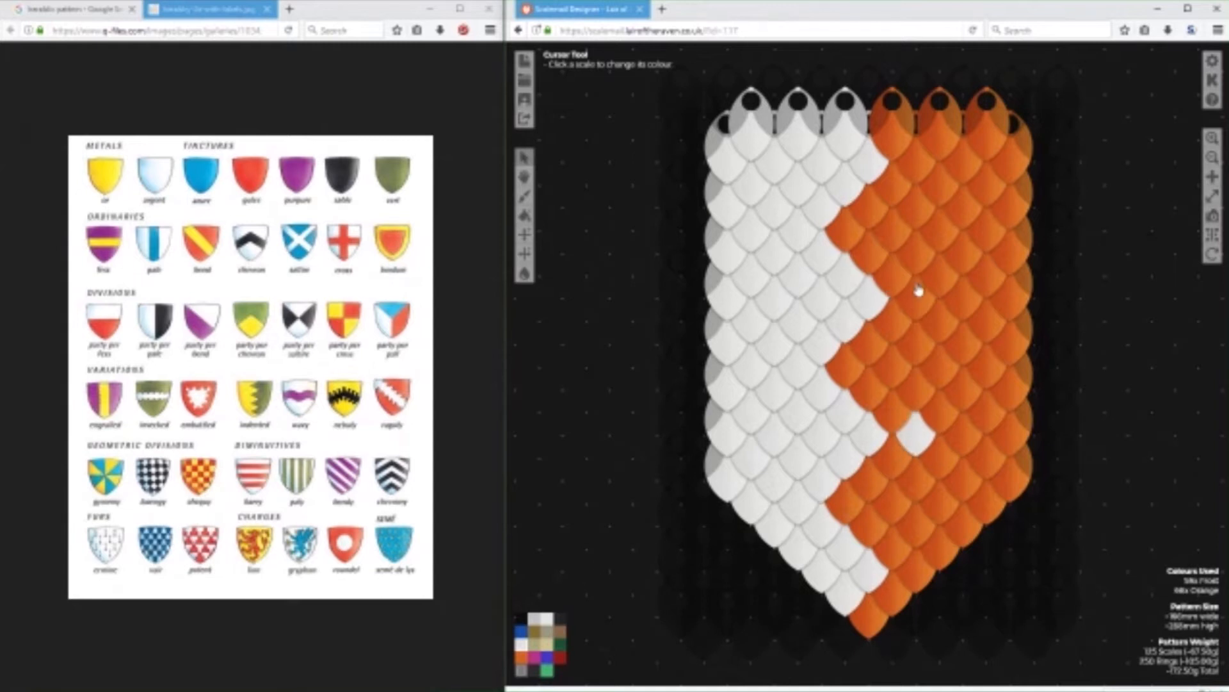
click(922, 300)
click(909, 171)
Paint two orange scales in the Frost half, level with each of the three orange points.
click(524, 659)
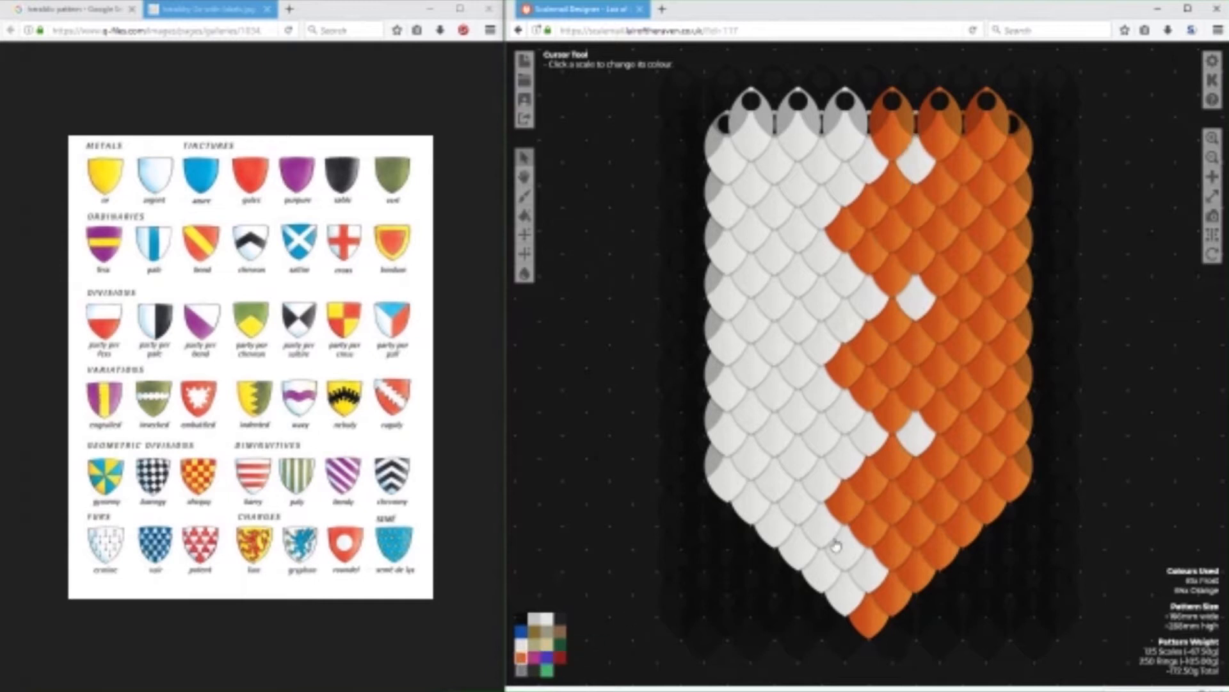
click(802, 505)
click(802, 372)
click(803, 244)
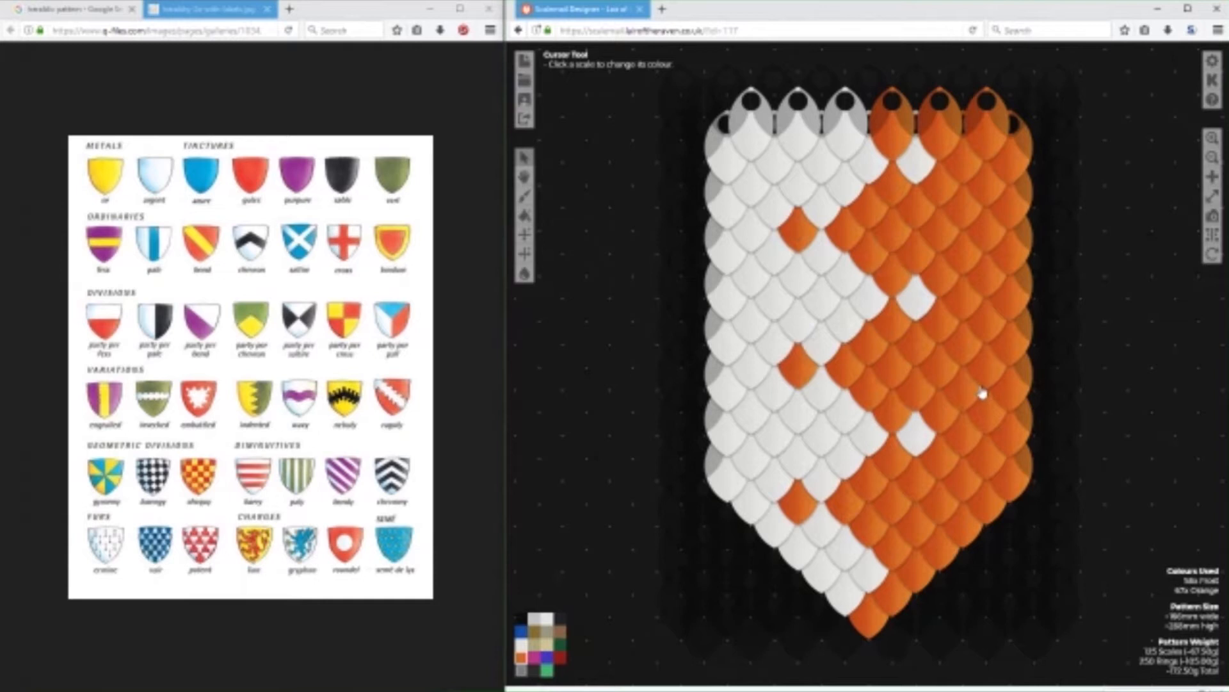
click(763, 511)
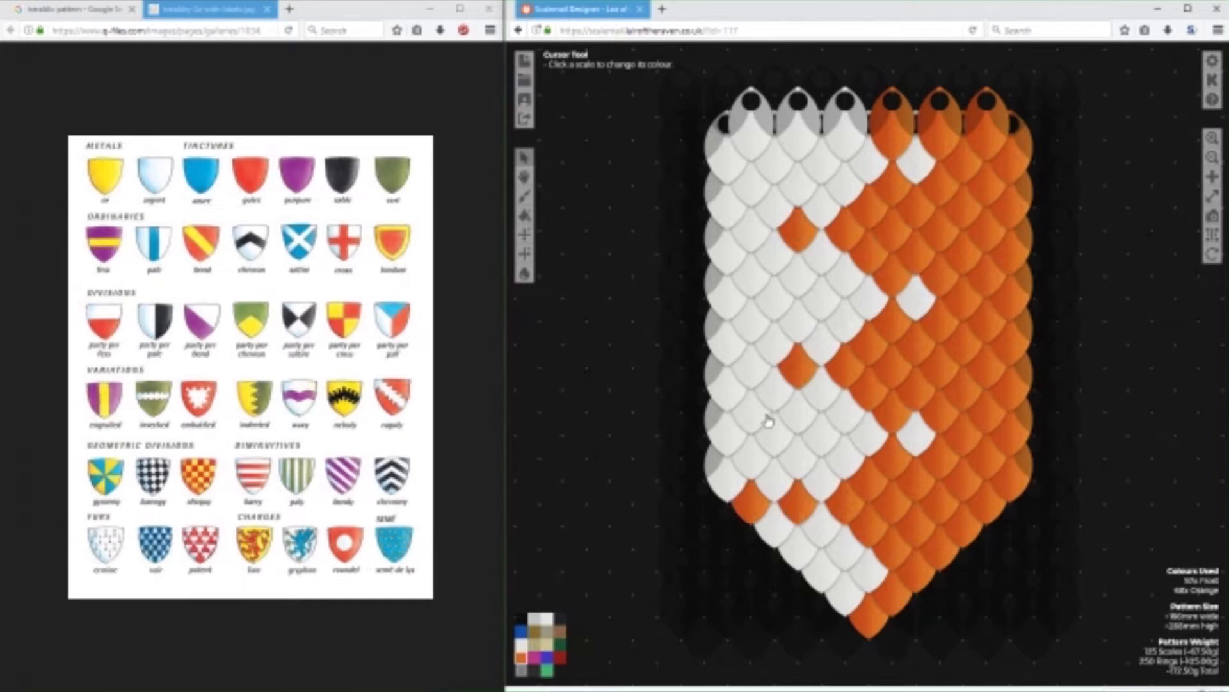
click(757, 371)
click(756, 245)
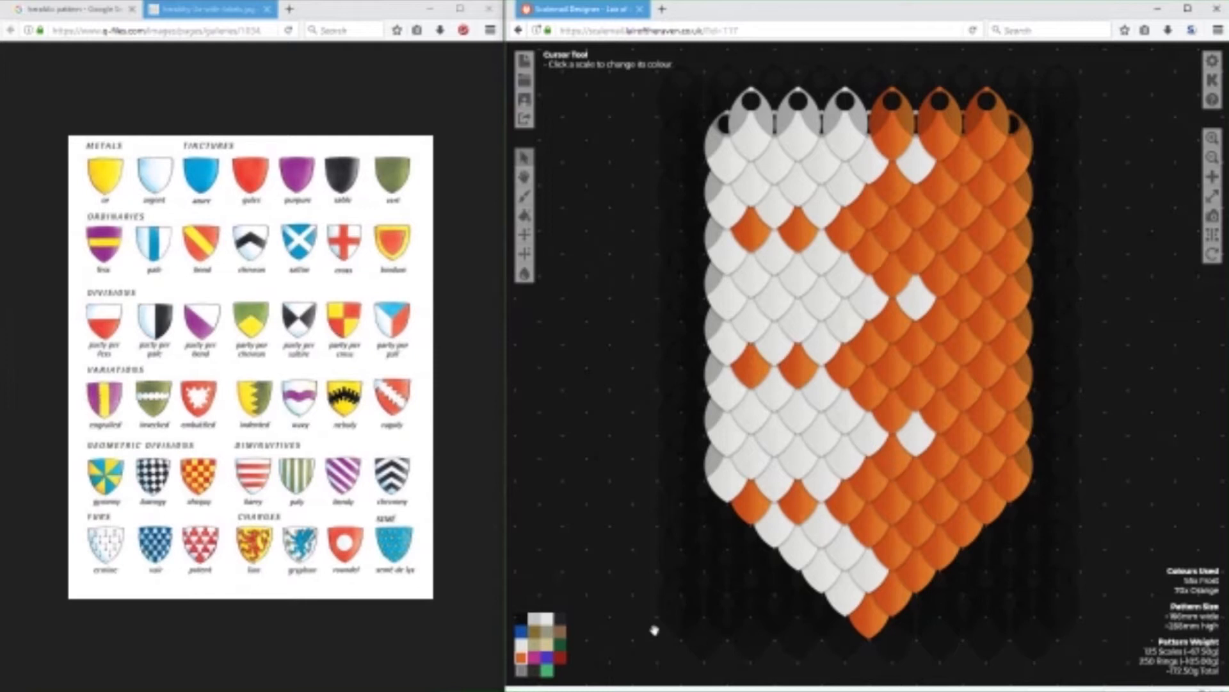
Extend the Frost accents across the orange half with two scales in the top row, one mid-height, two lower and one near the tip.
click(520, 642)
click(962, 173)
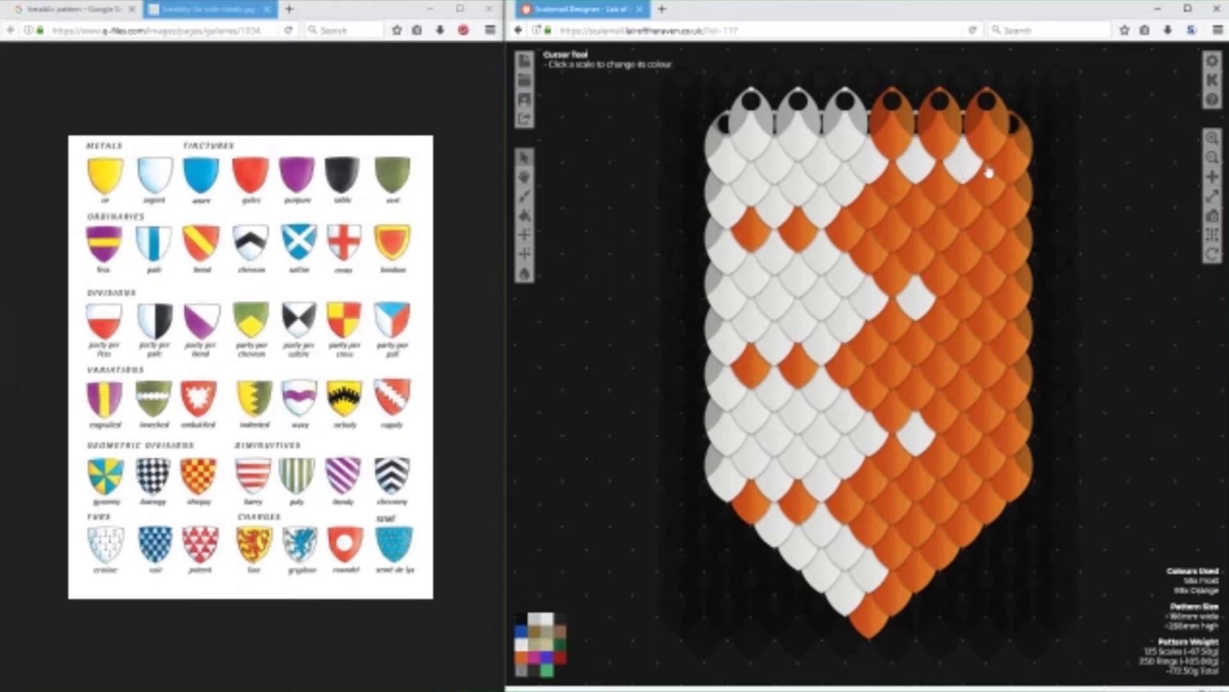
click(965, 299)
click(959, 442)
click(994, 438)
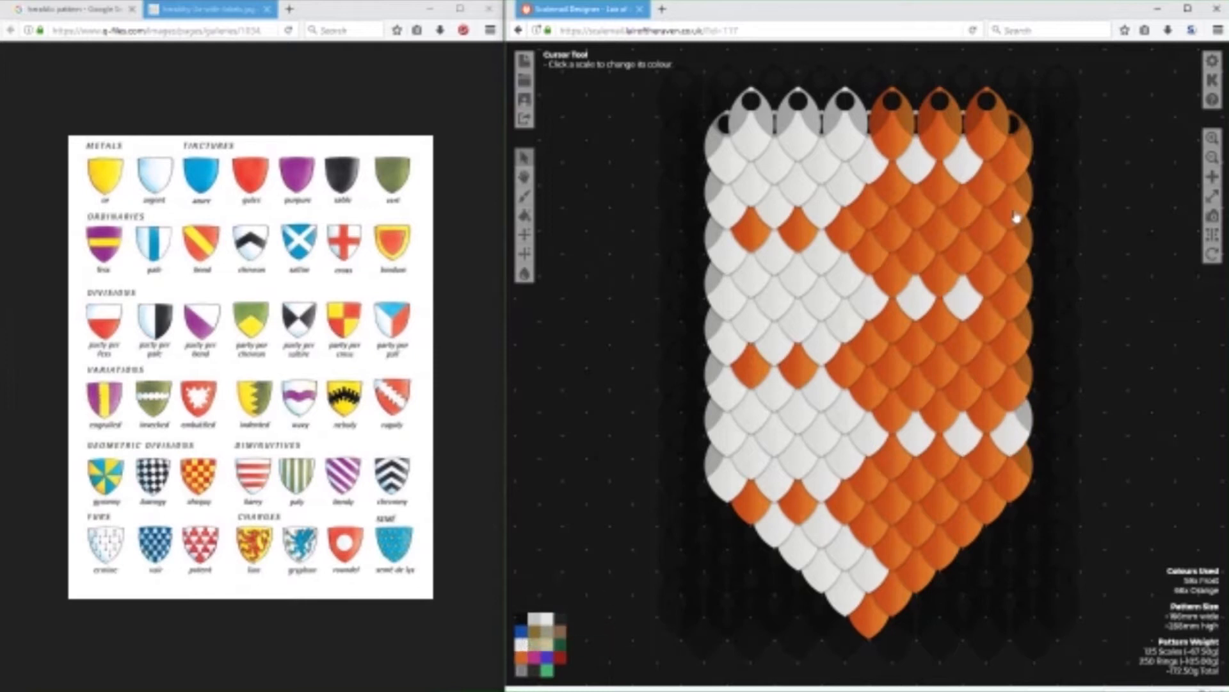
click(1015, 174)
click(918, 575)
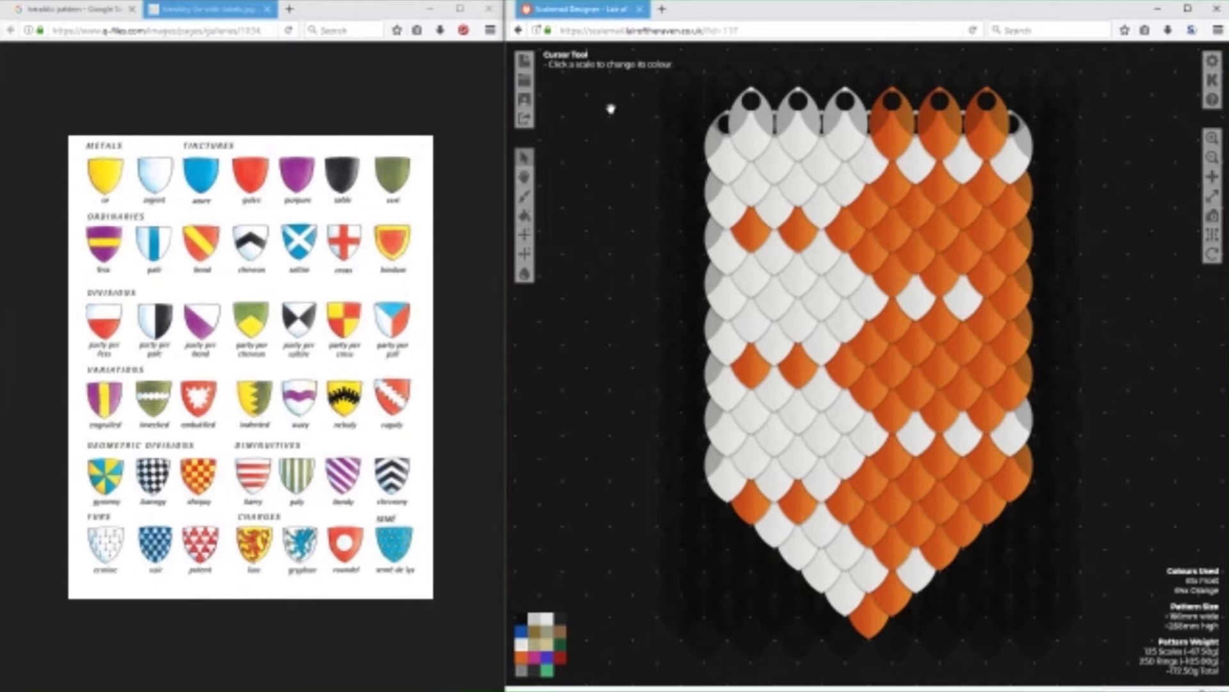
Start saving the pattern and replace its title with "Indented - Shield - Extra Small".
click(525, 101)
drag(737, 219, 625, 216)
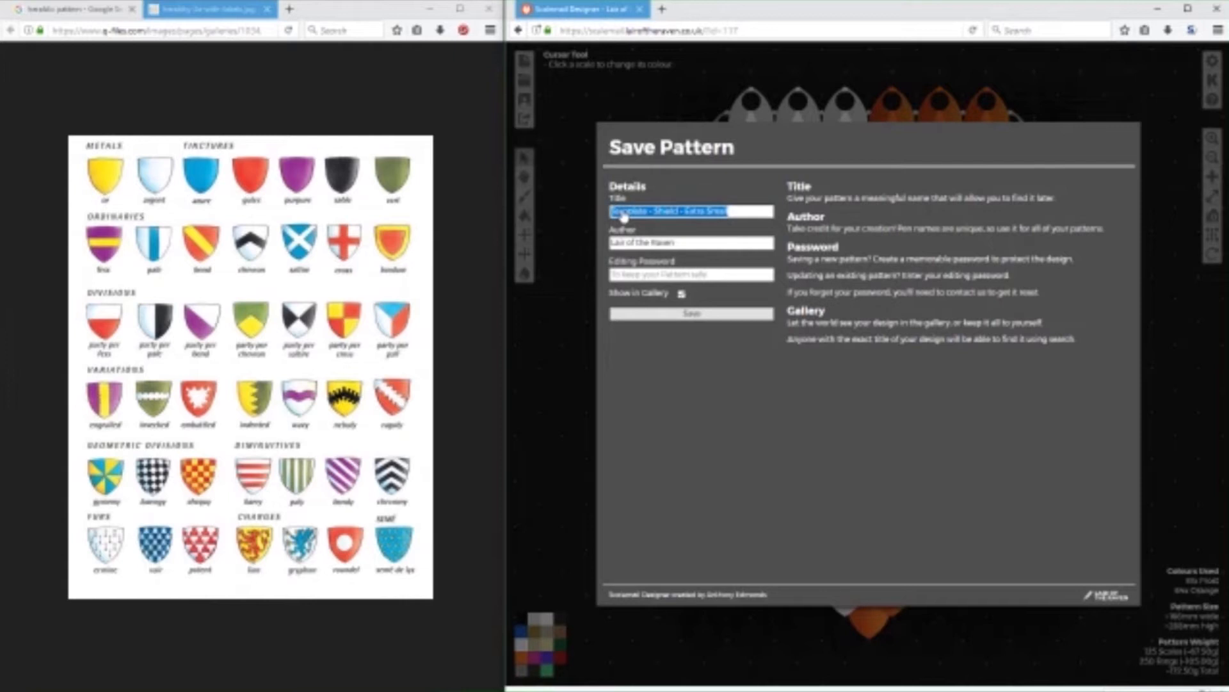
key(BackSpace)
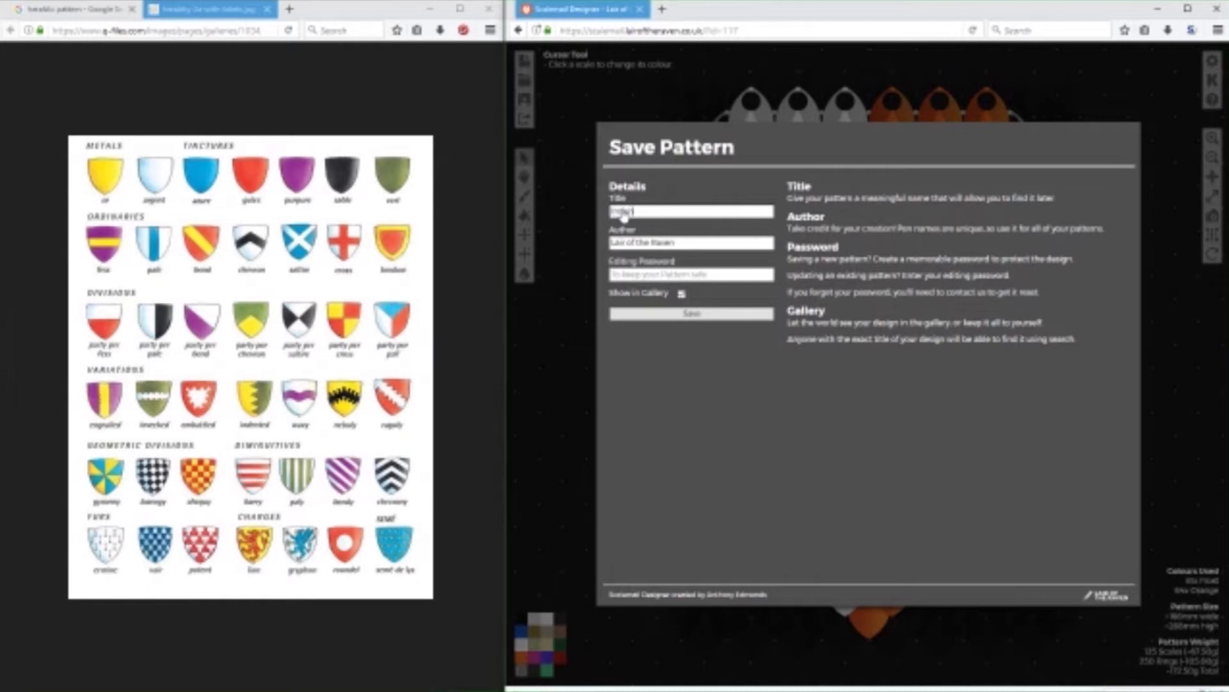
text(Indented - Shield - Extra Small)
key(Tab)
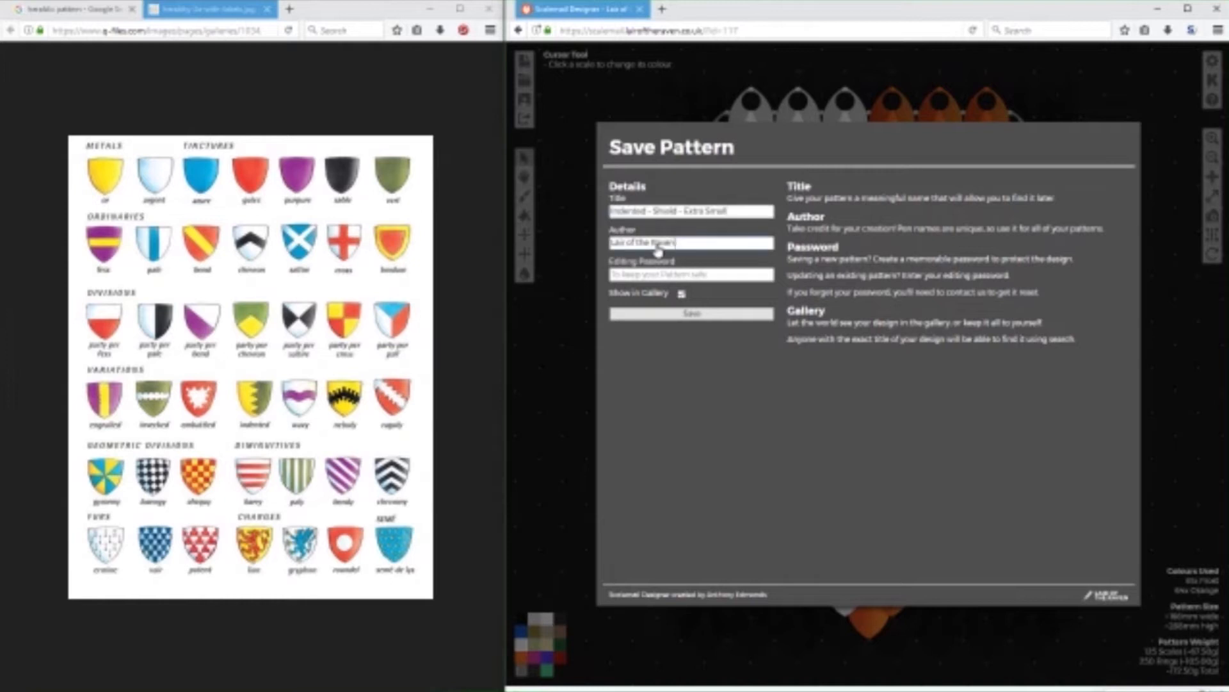
Replace the author's name, enter the editing password and save the pattern.
text(The)
click(712, 276)
text(*******)
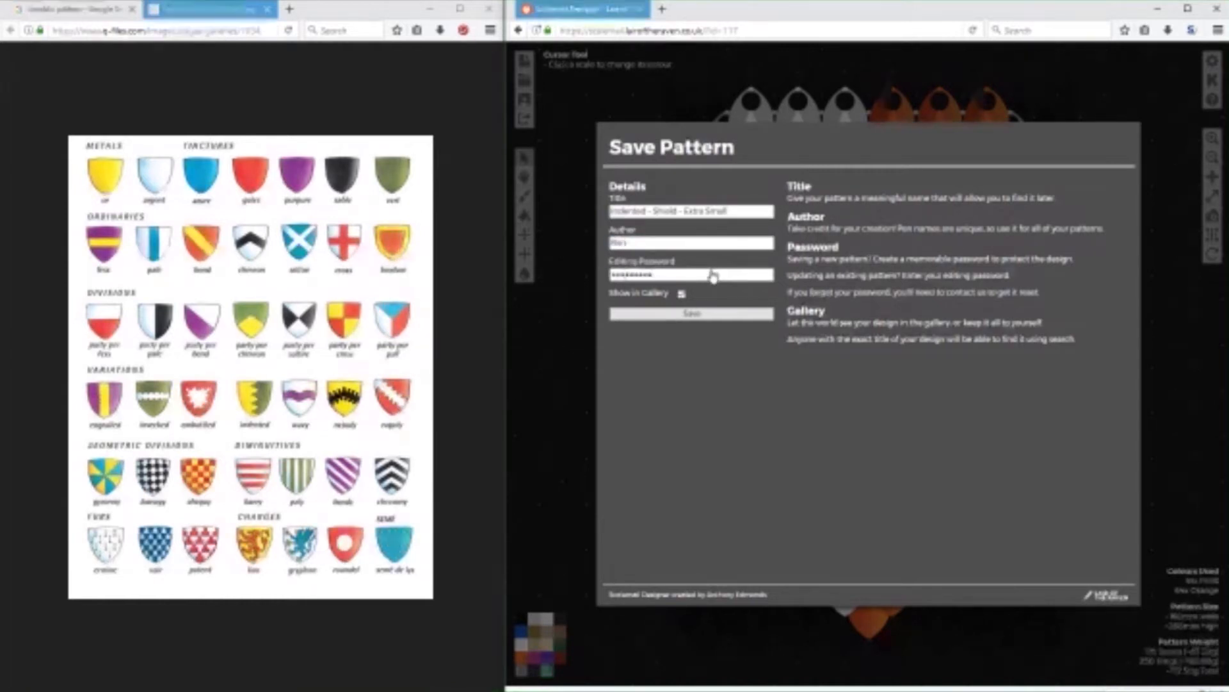
key(Return)
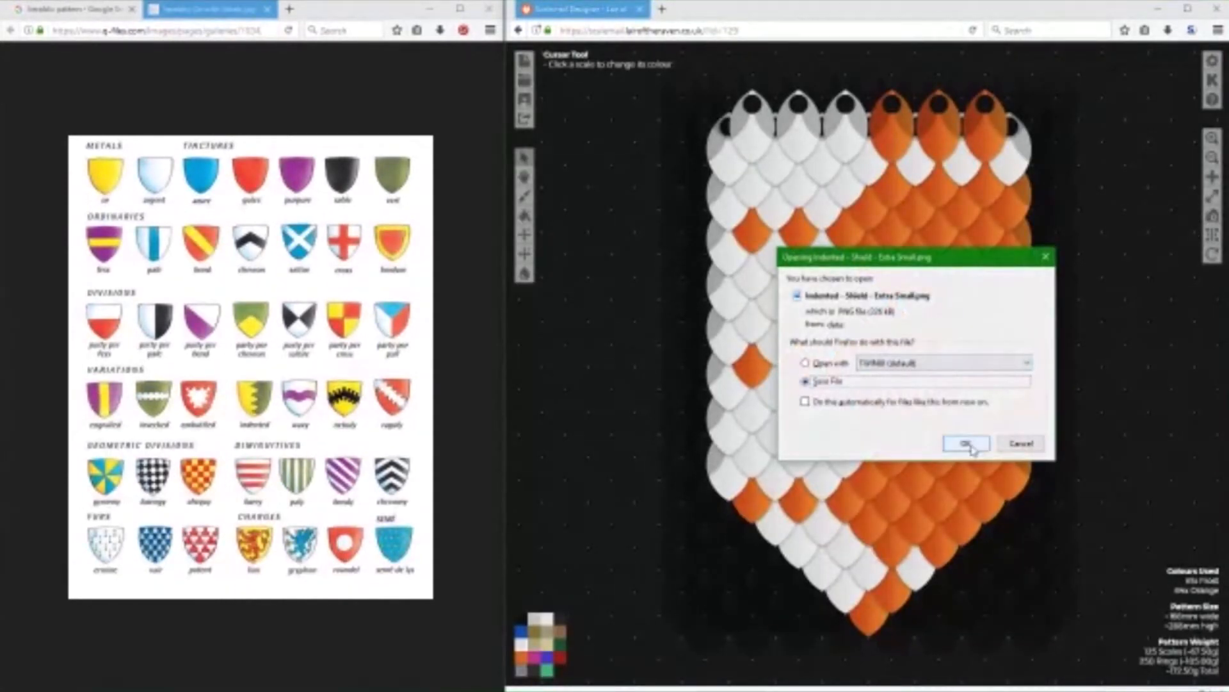
Download the exported image Indented - Shield - Extra Small.png as a saved file.
click(963, 442)
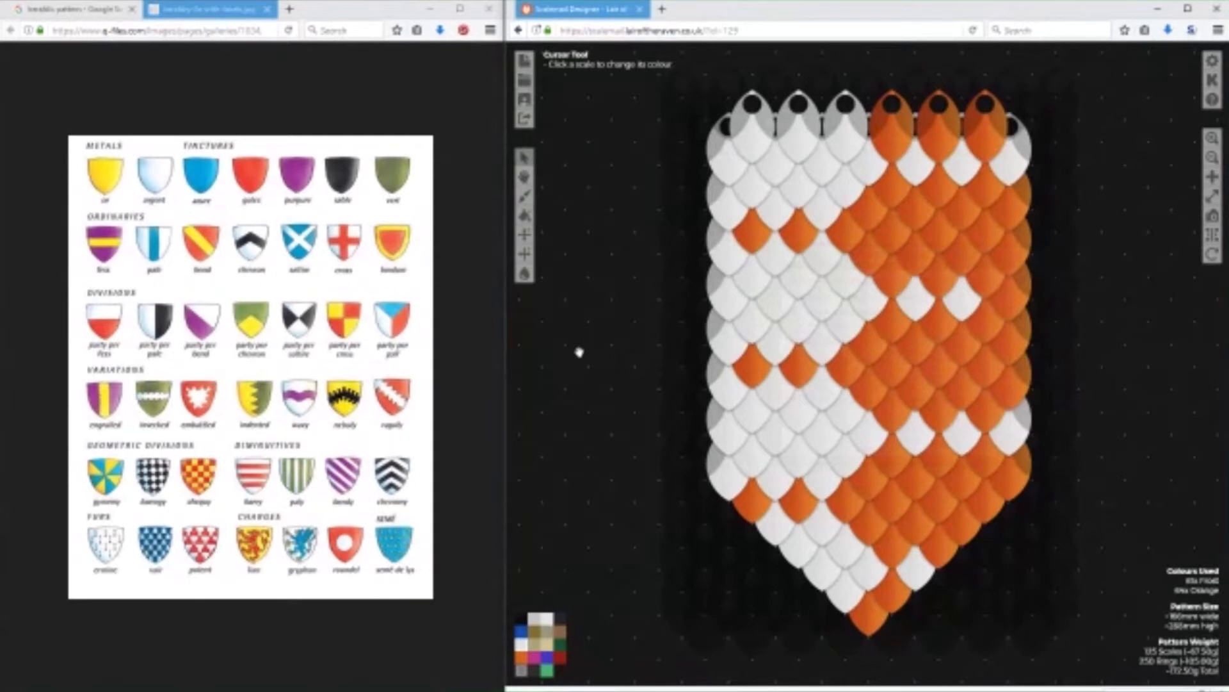
key(super+e)
key(alt+F4)
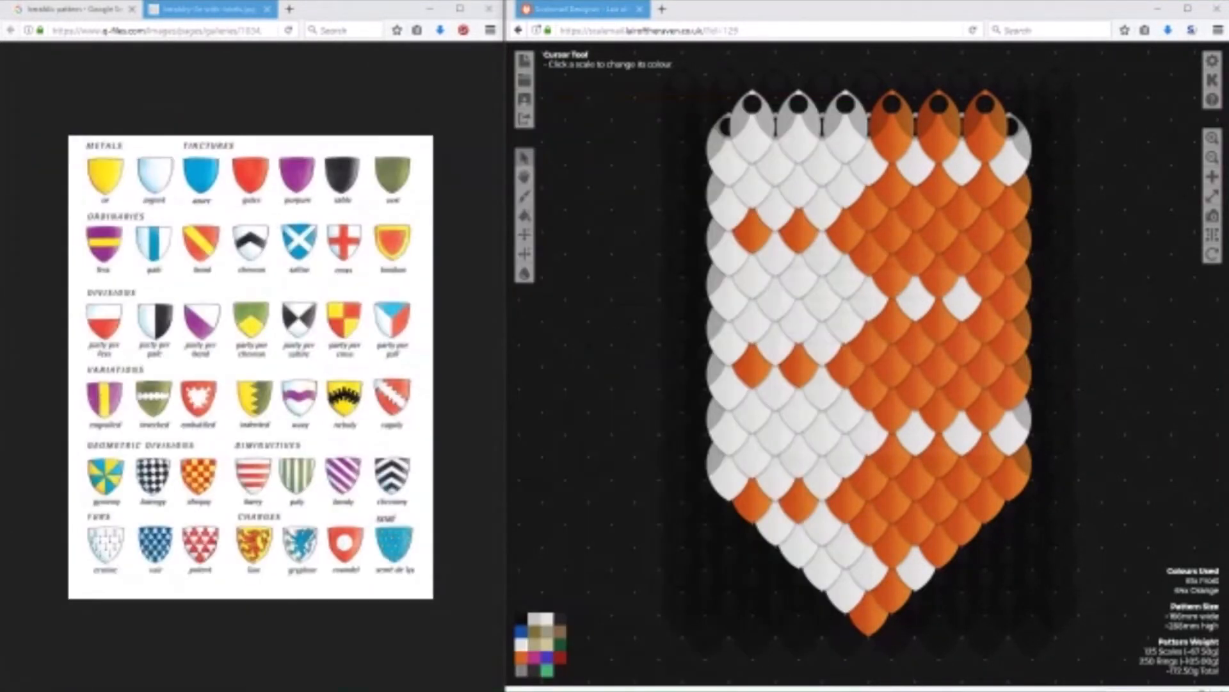
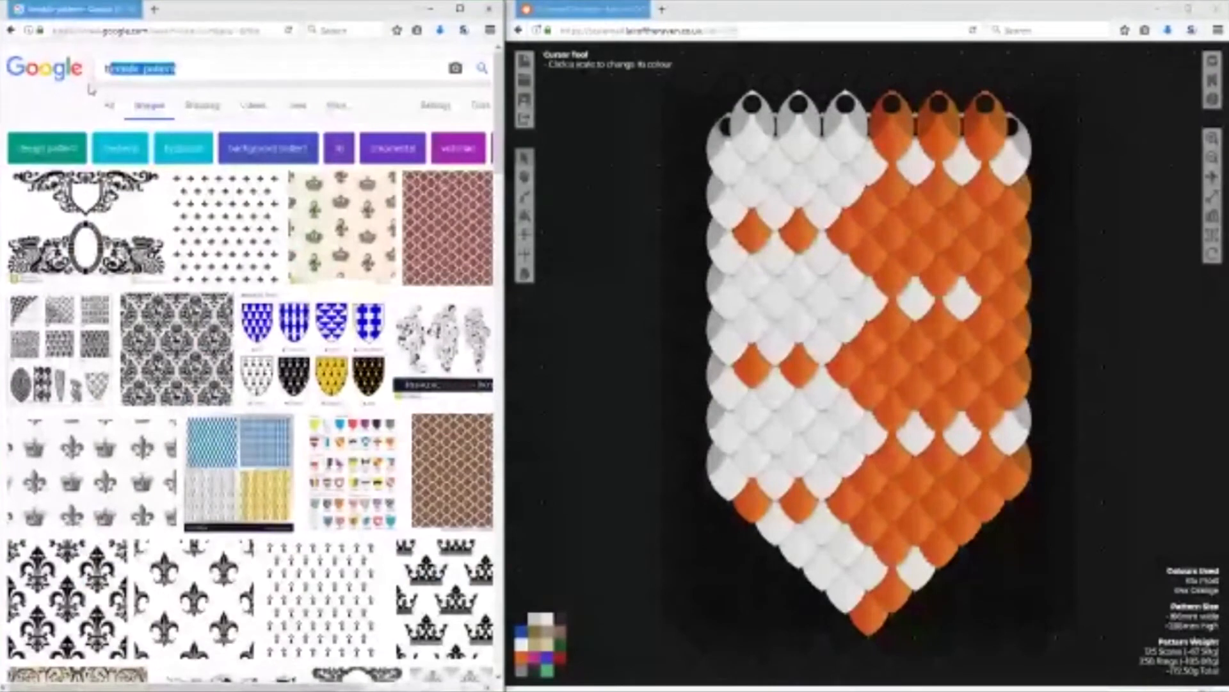
Search the web images for "pink princess" and look through the results.
key(BackSpace)
key(BackSpace)
text(pi)
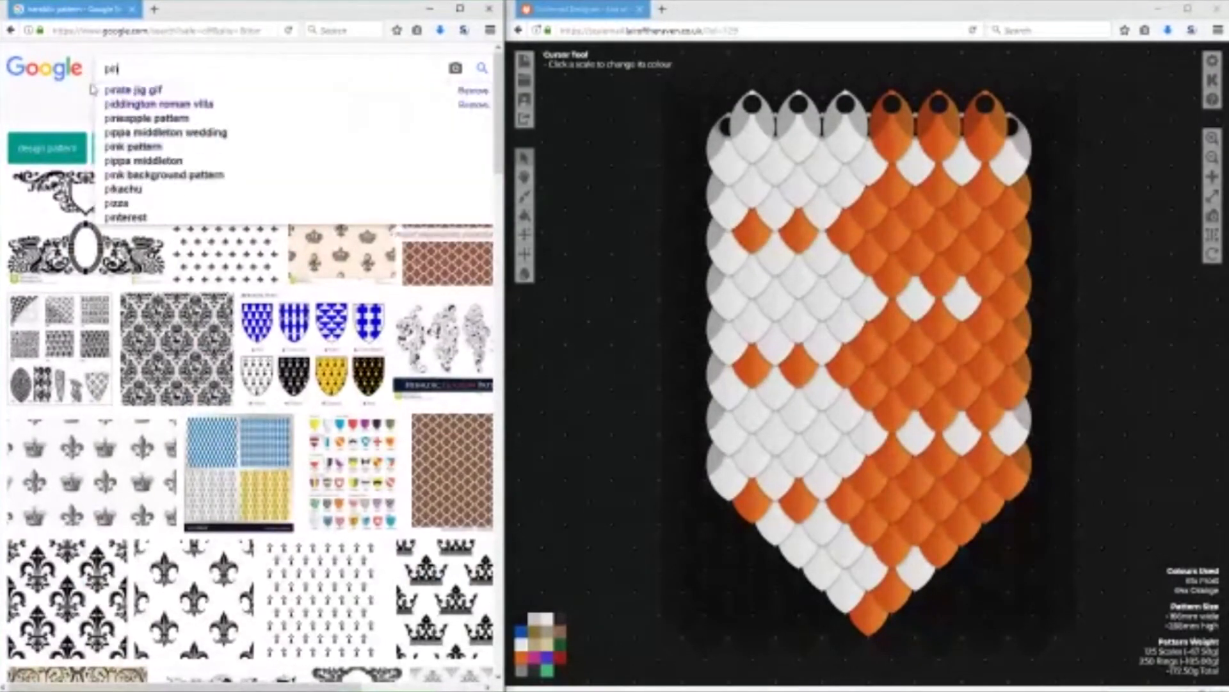
text(nk princess)
key(Return)
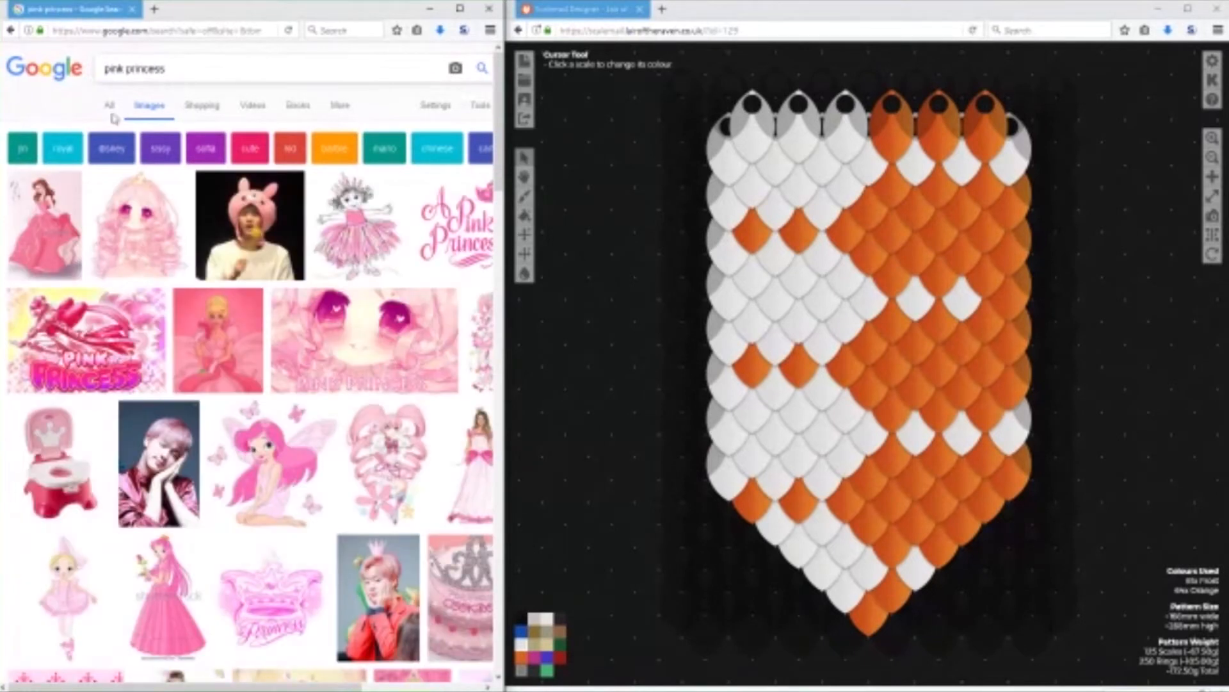
scroll(286, 276, down, 5)
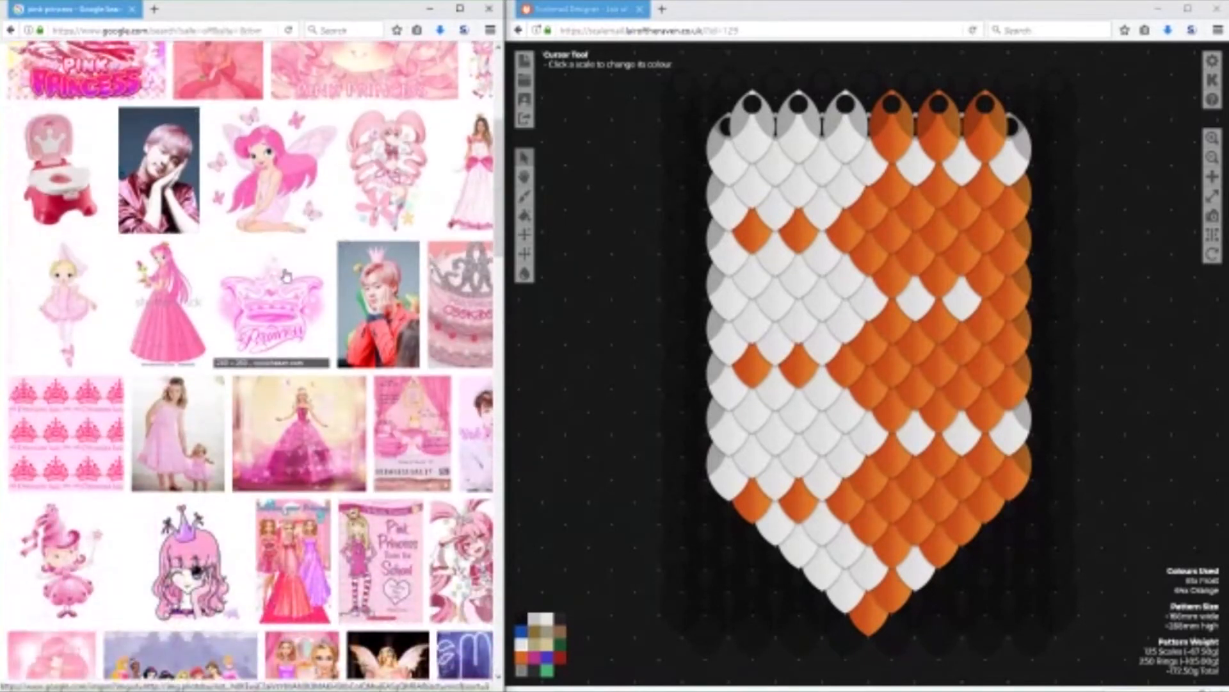
scroll(290, 277, up, 5)
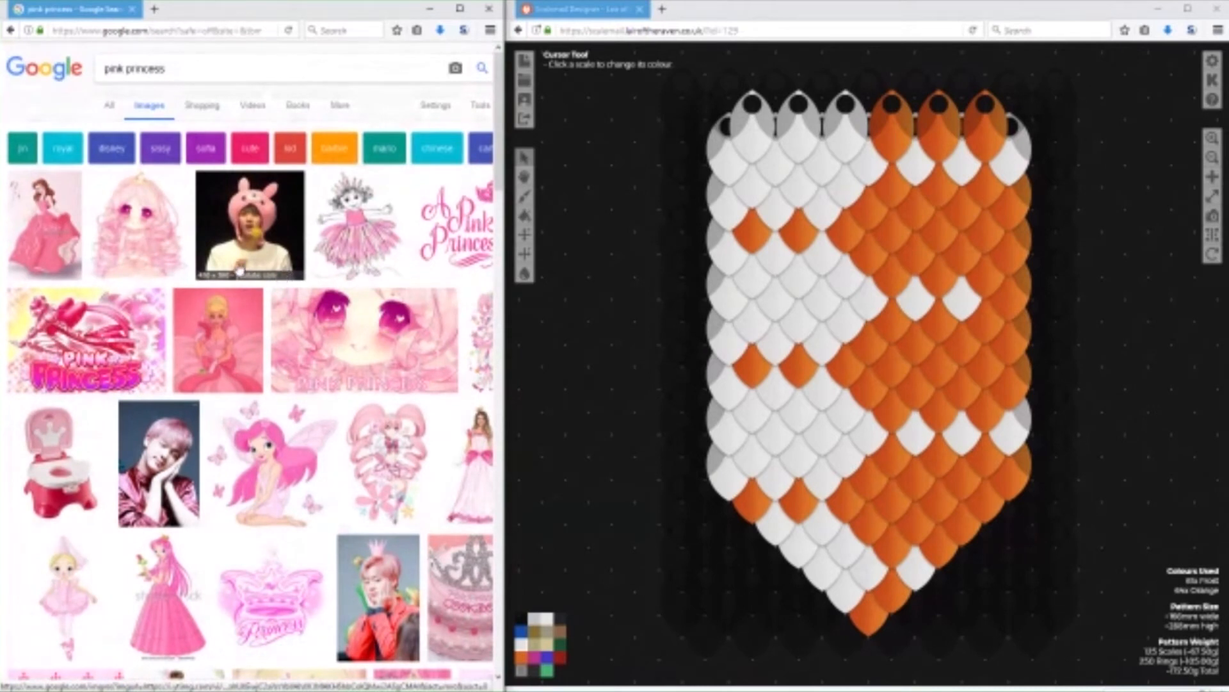
Close the leftover reference images open in Paint and minimise the Downloads folder window.
mouse_move(320, 684)
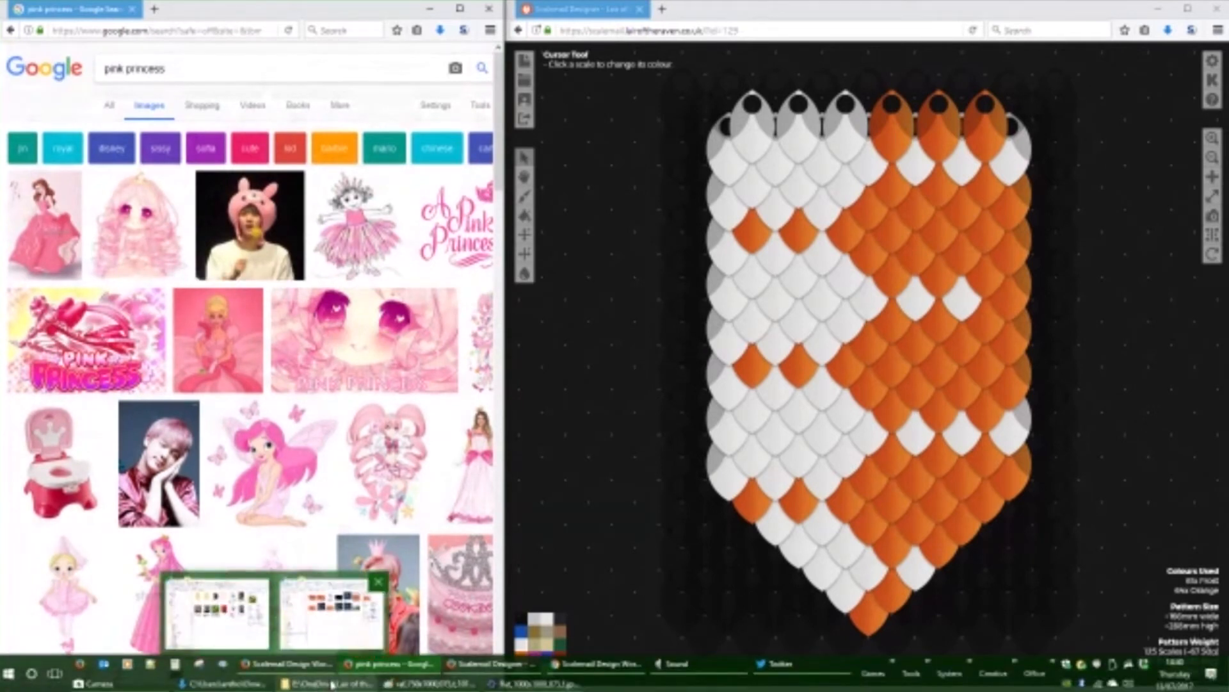
click(530, 683)
click(595, 5)
click(307, 273)
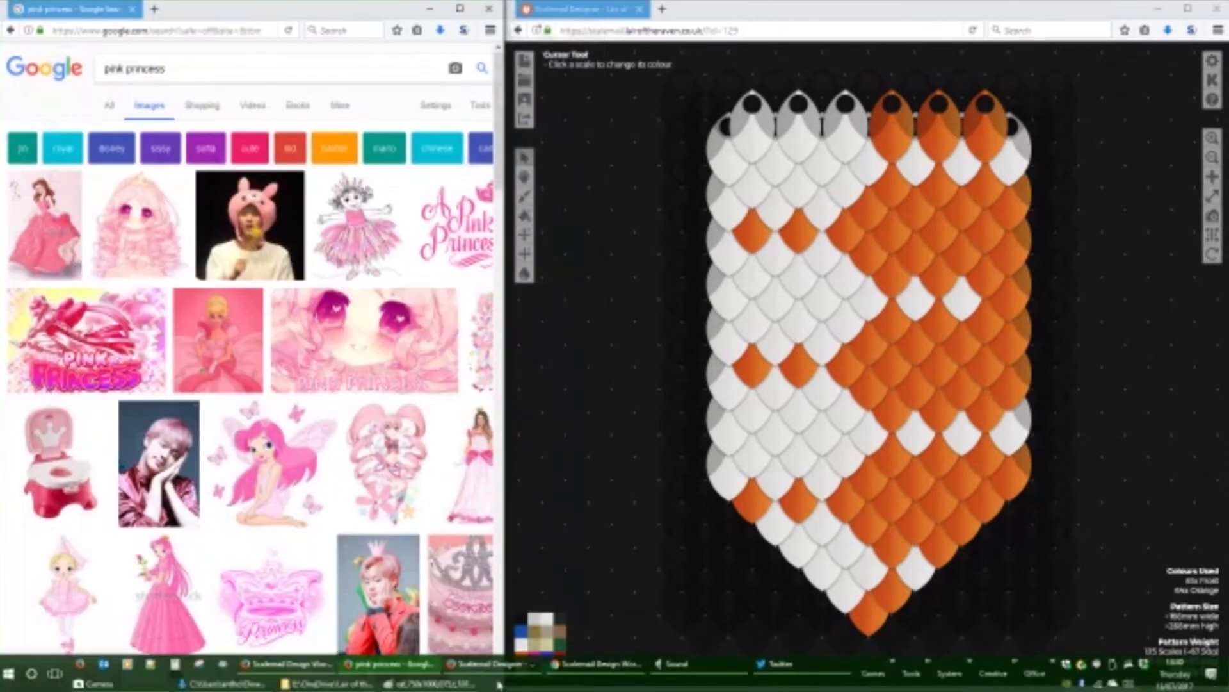
click(465, 689)
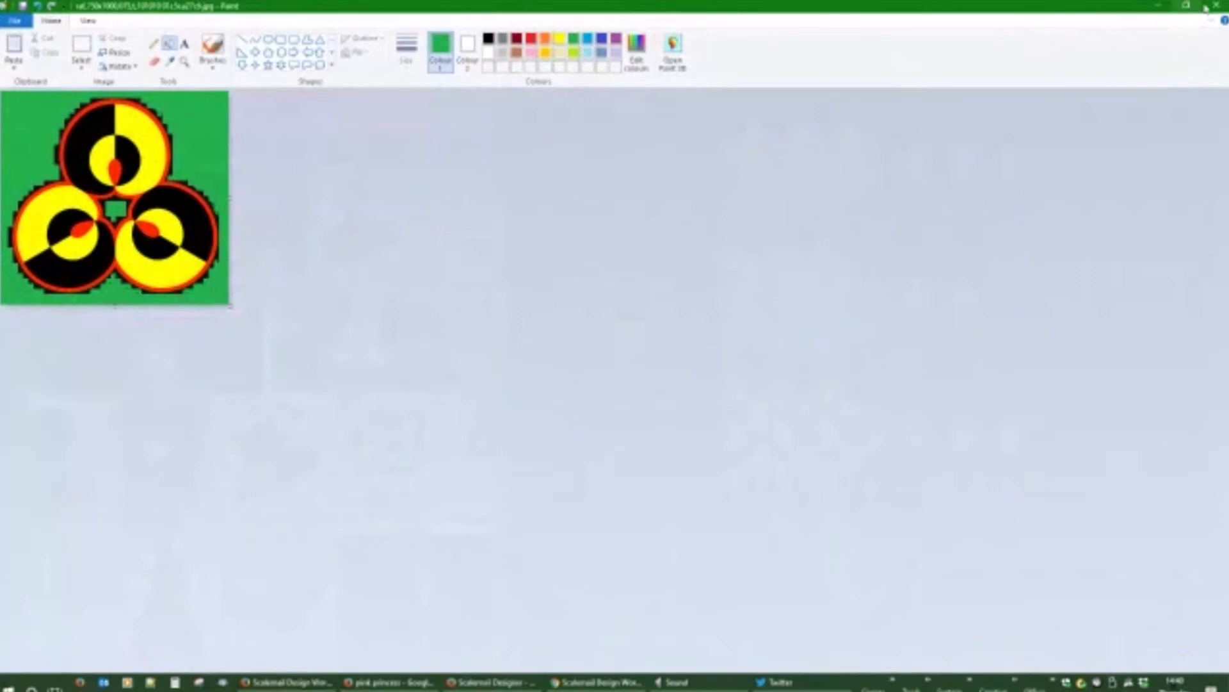
click(1216, 5)
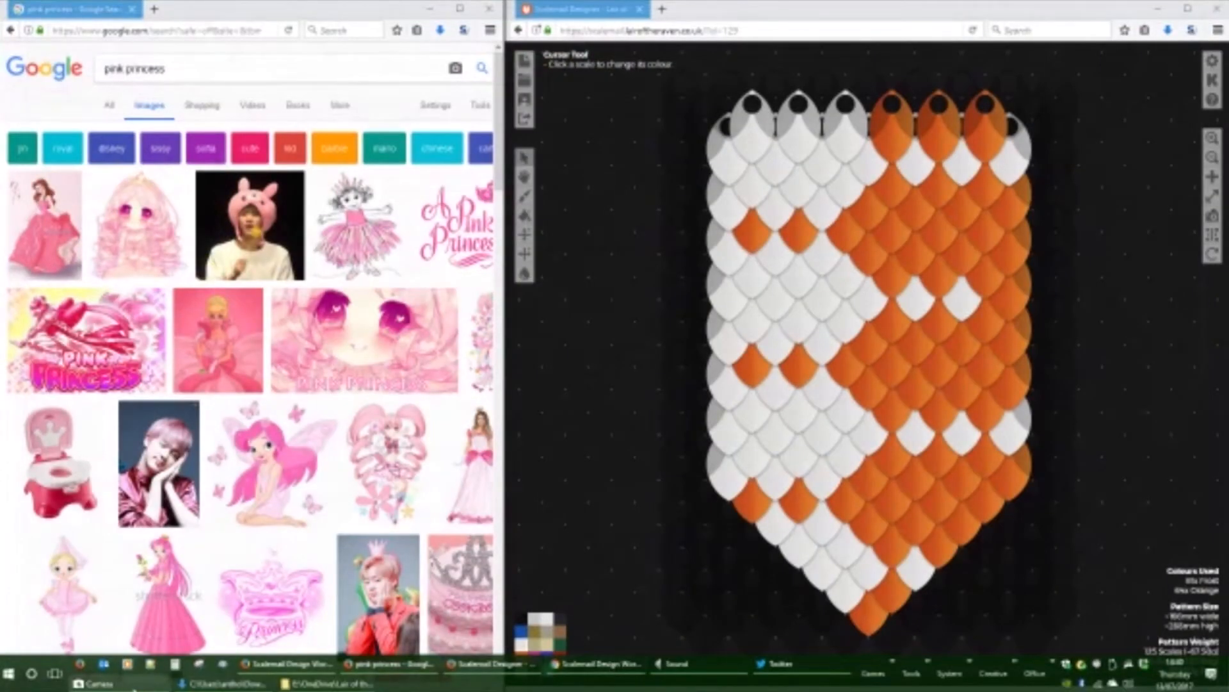
click(217, 683)
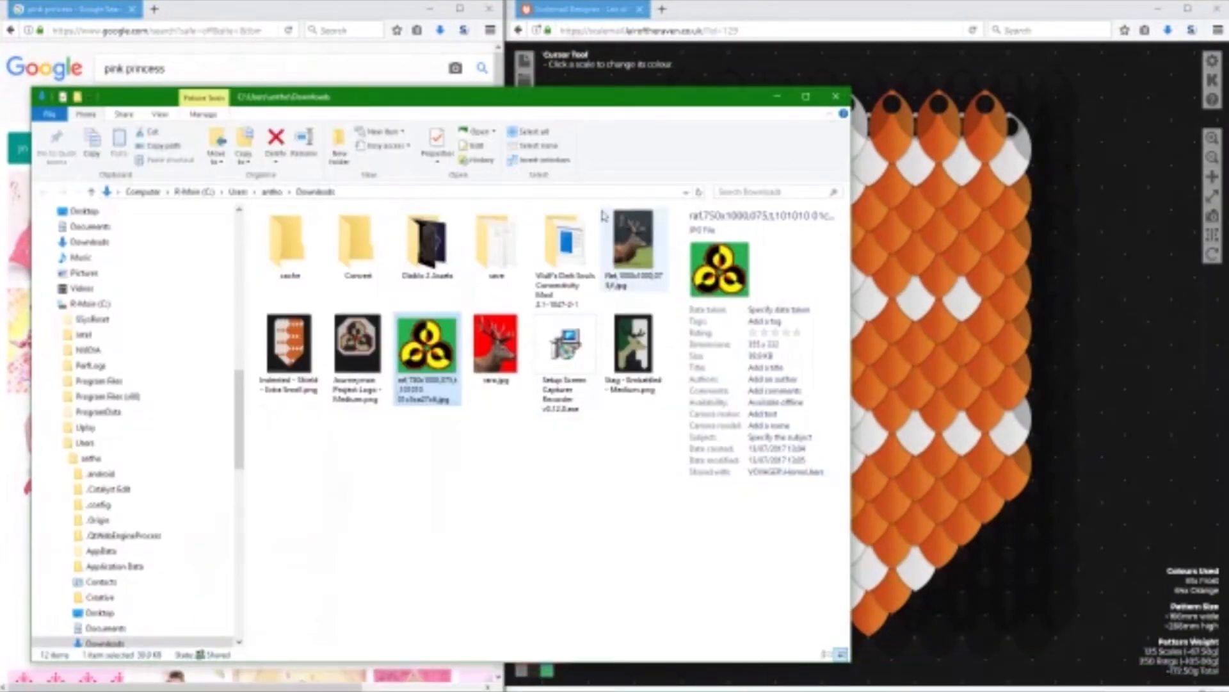
click(779, 97)
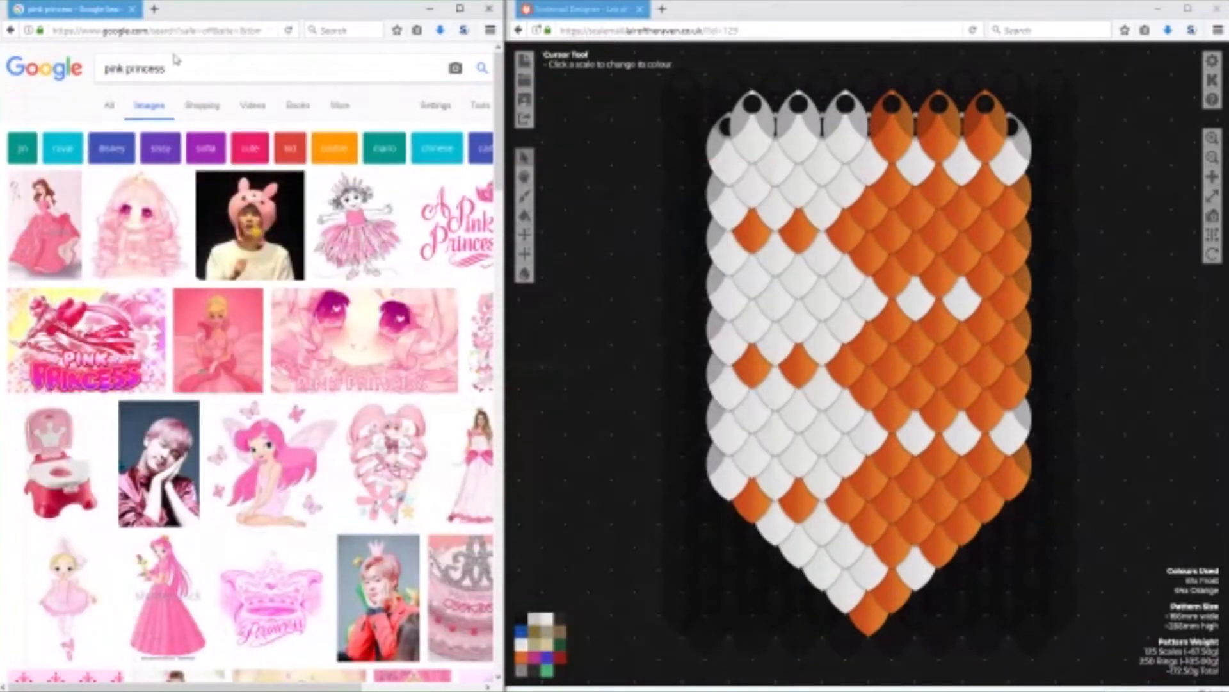
Clear the image search text and recolour the right-edge scale of the orange half's mid-height accent row Frost.
drag(178, 69, 59, 77)
key(BackSpace)
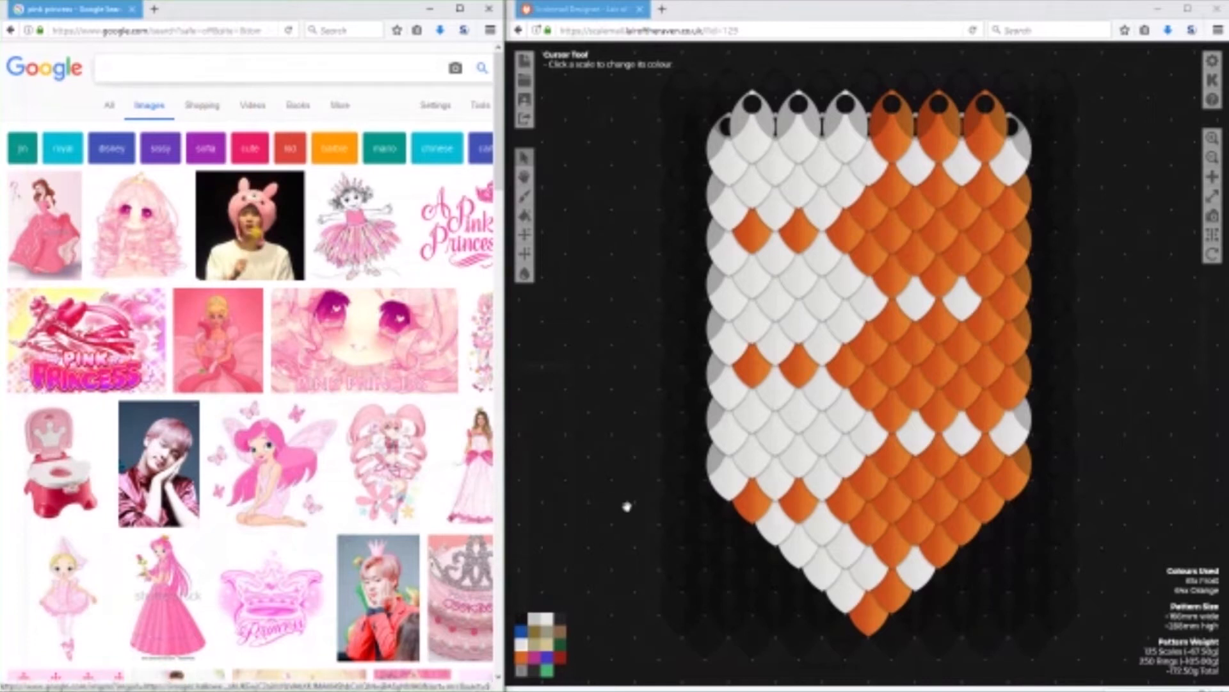
click(524, 645)
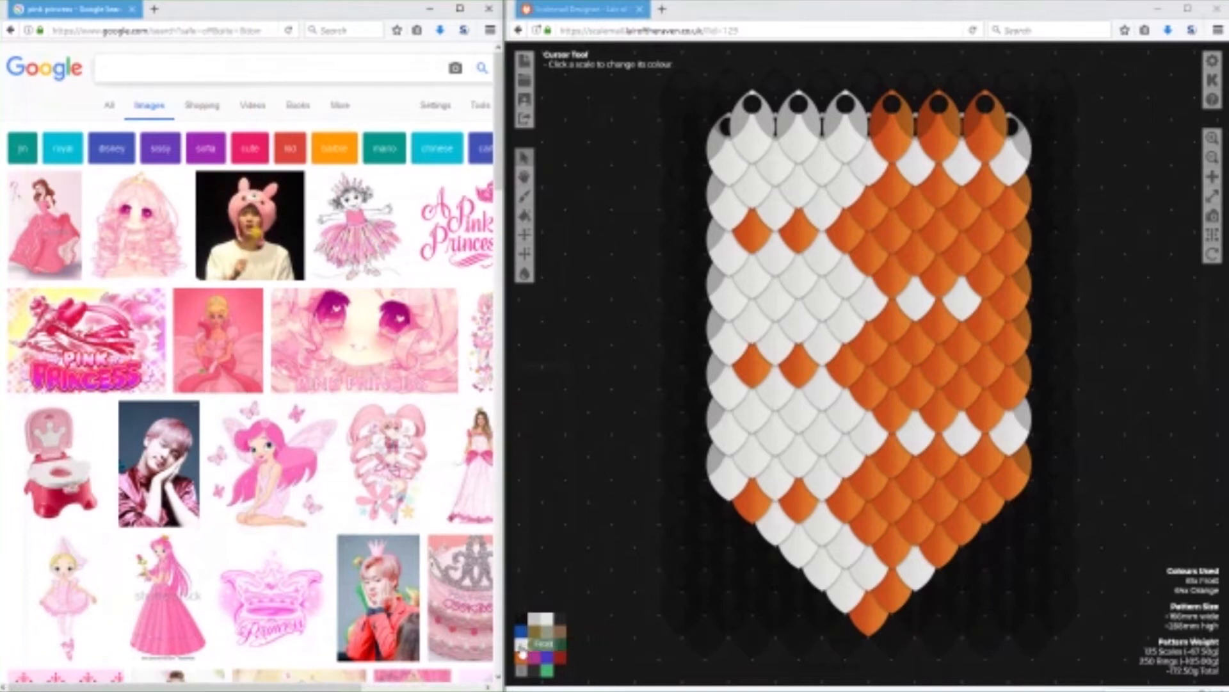
click(1006, 302)
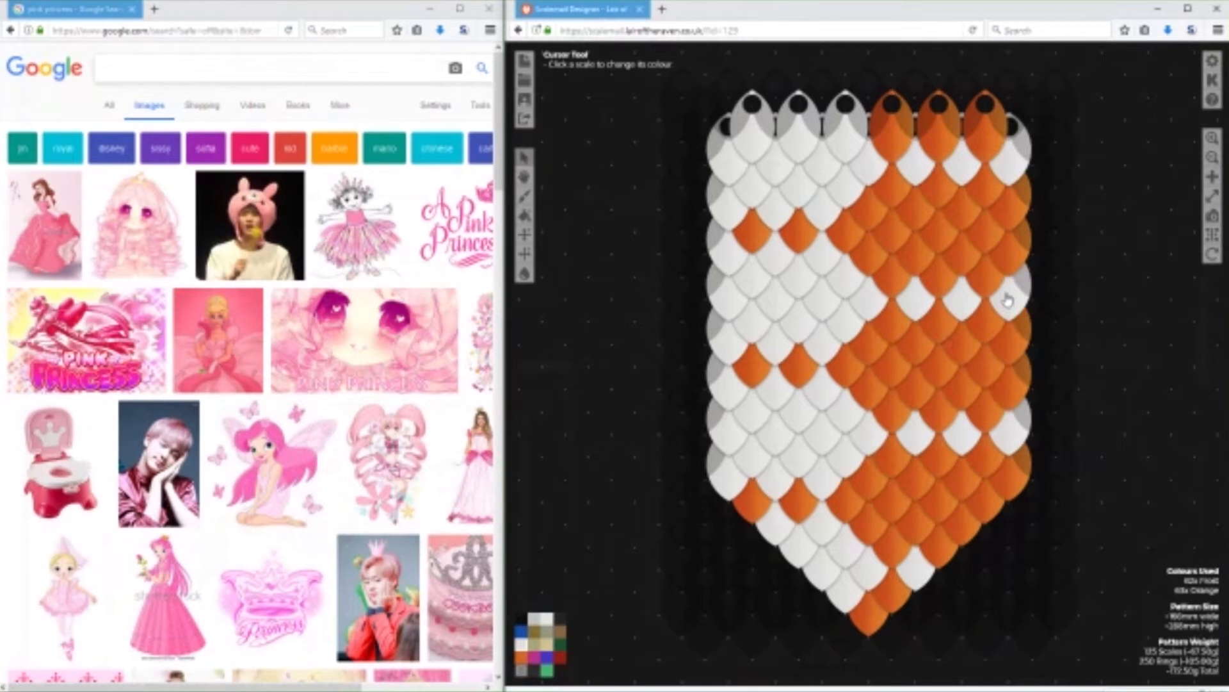
Save the updated pattern with the editing password and download its exported image as a saved file.
click(525, 100)
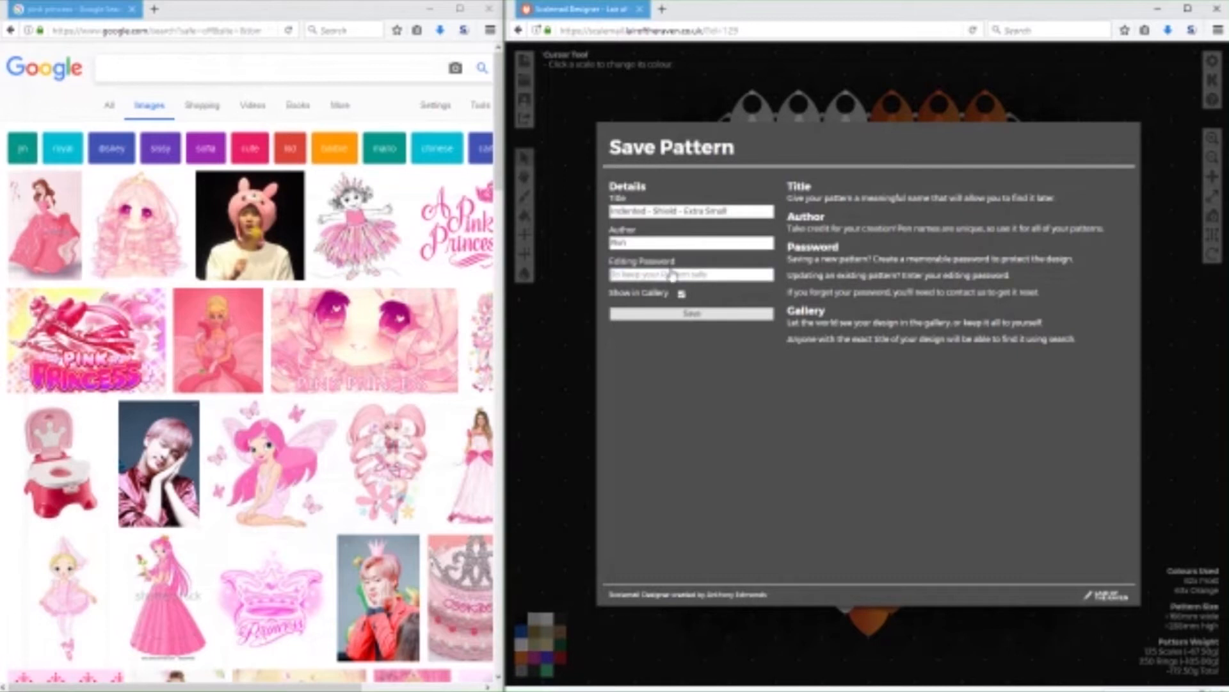
text(•••)
click(698, 314)
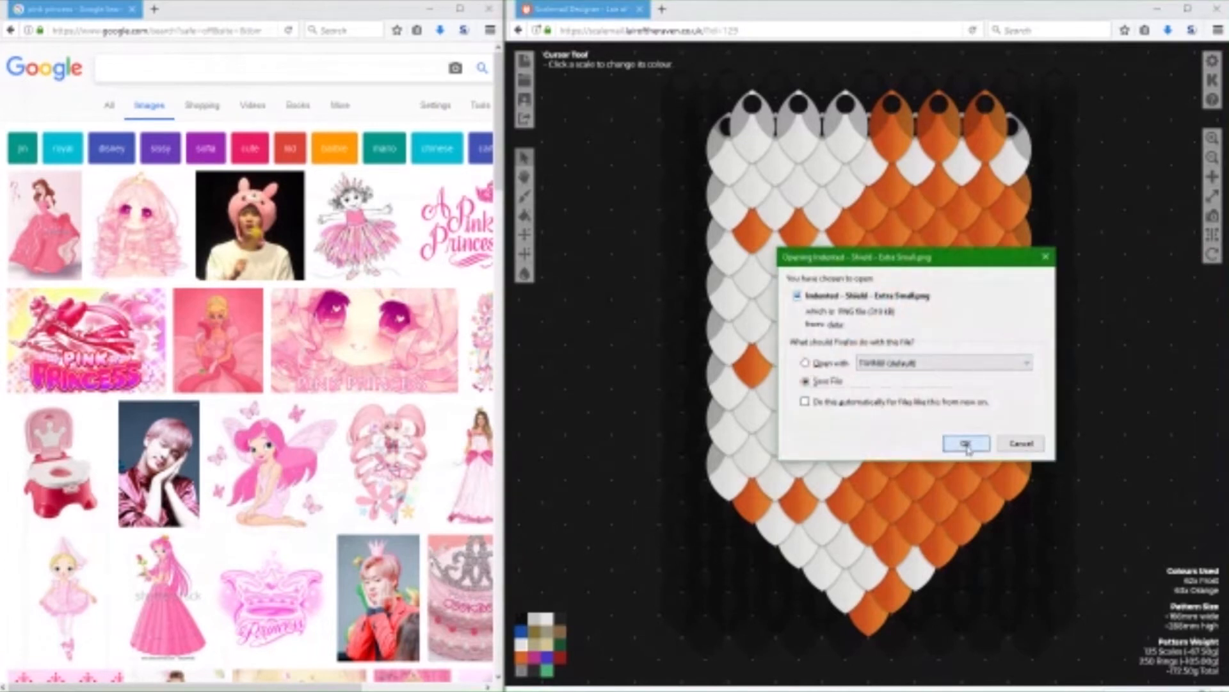
click(966, 444)
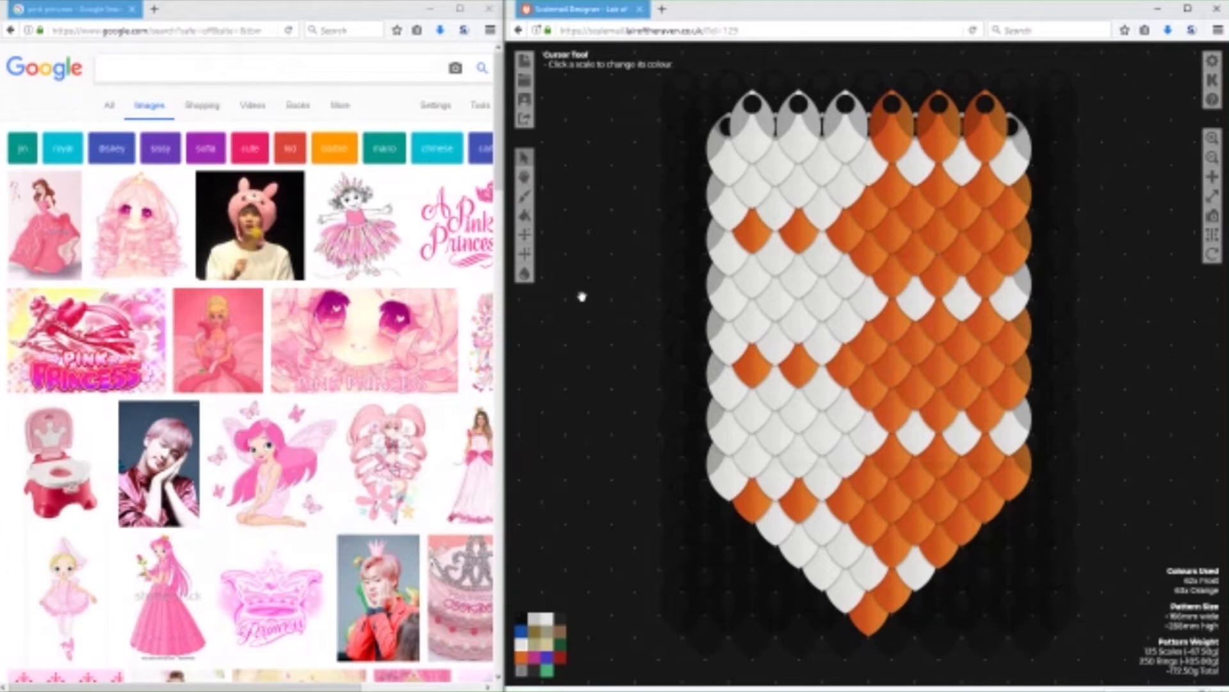
Search the web images for "dansgaming".
click(114, 71)
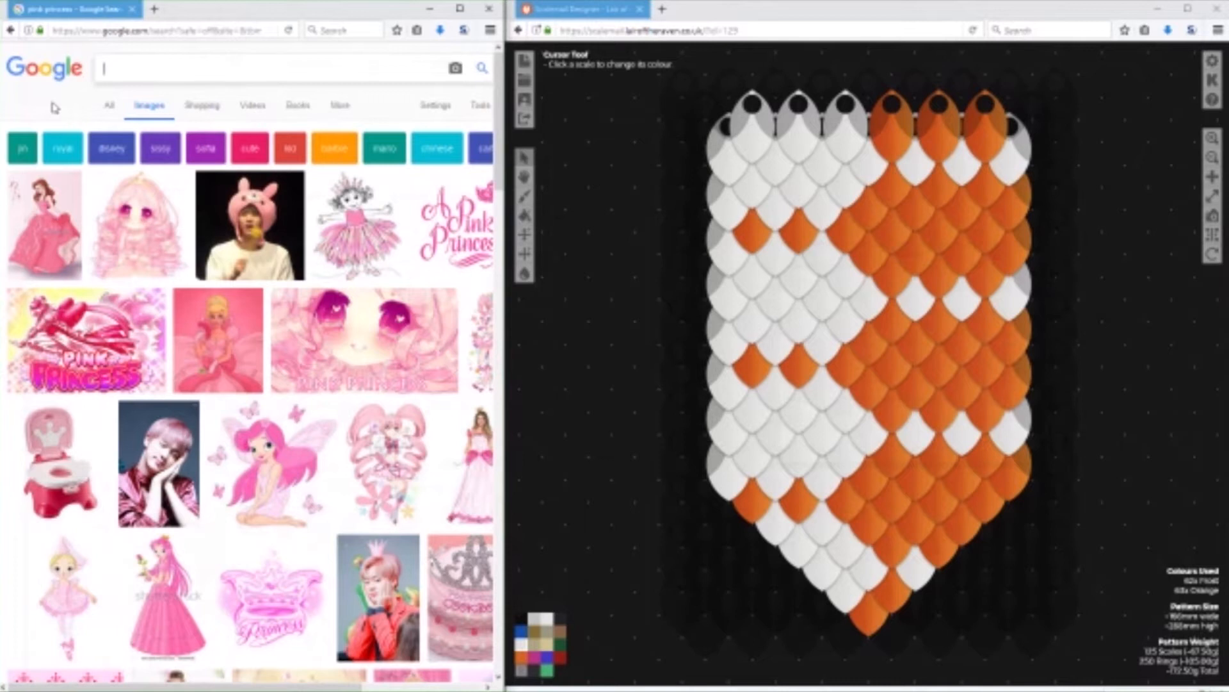
text(dansgame)
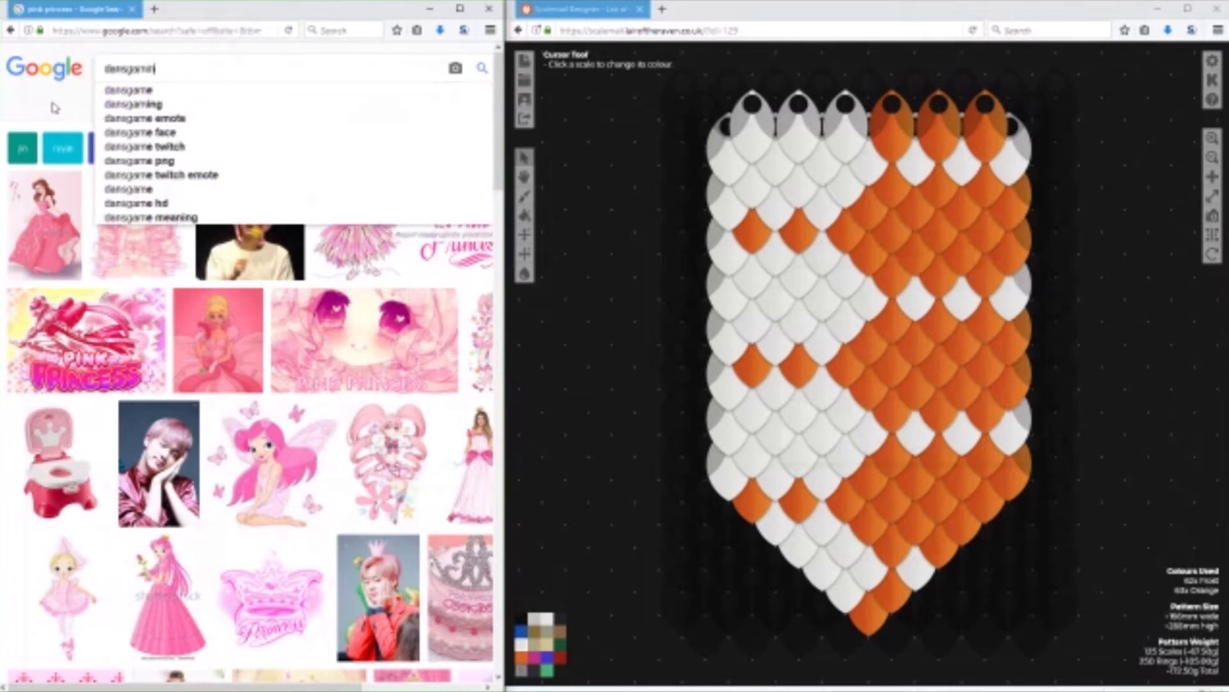
text(g)
key(Return)
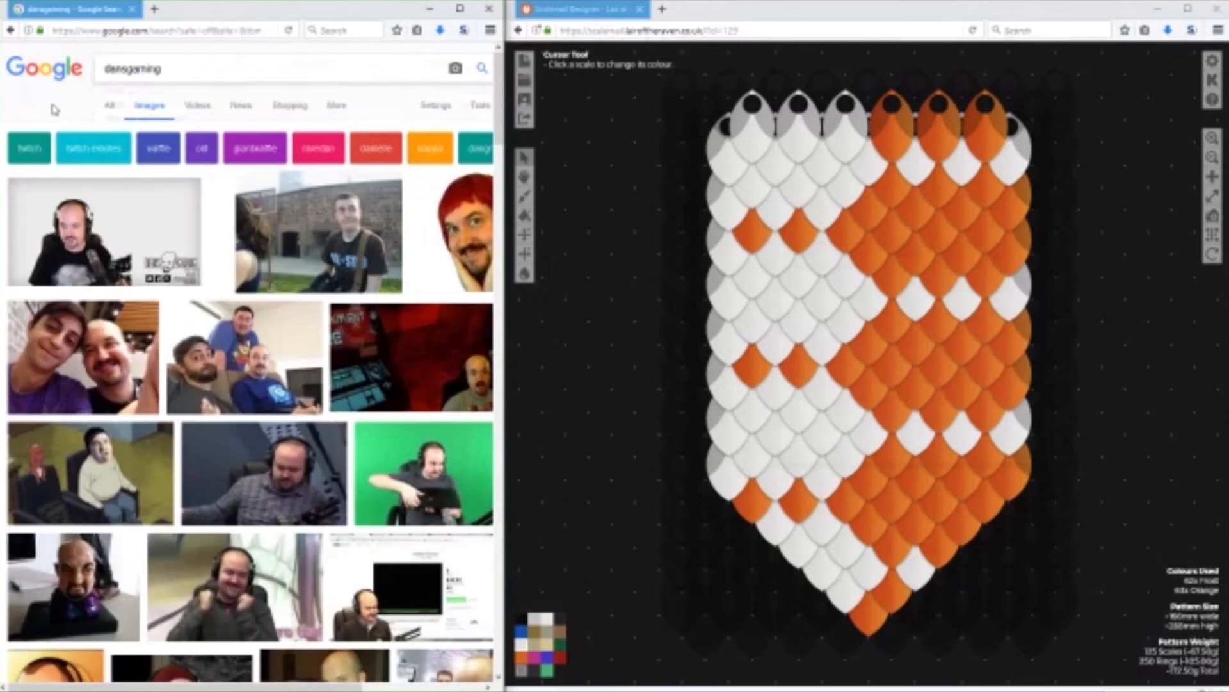
Refine the image search to "dansgaming monster" and look through the results.
text(monste)
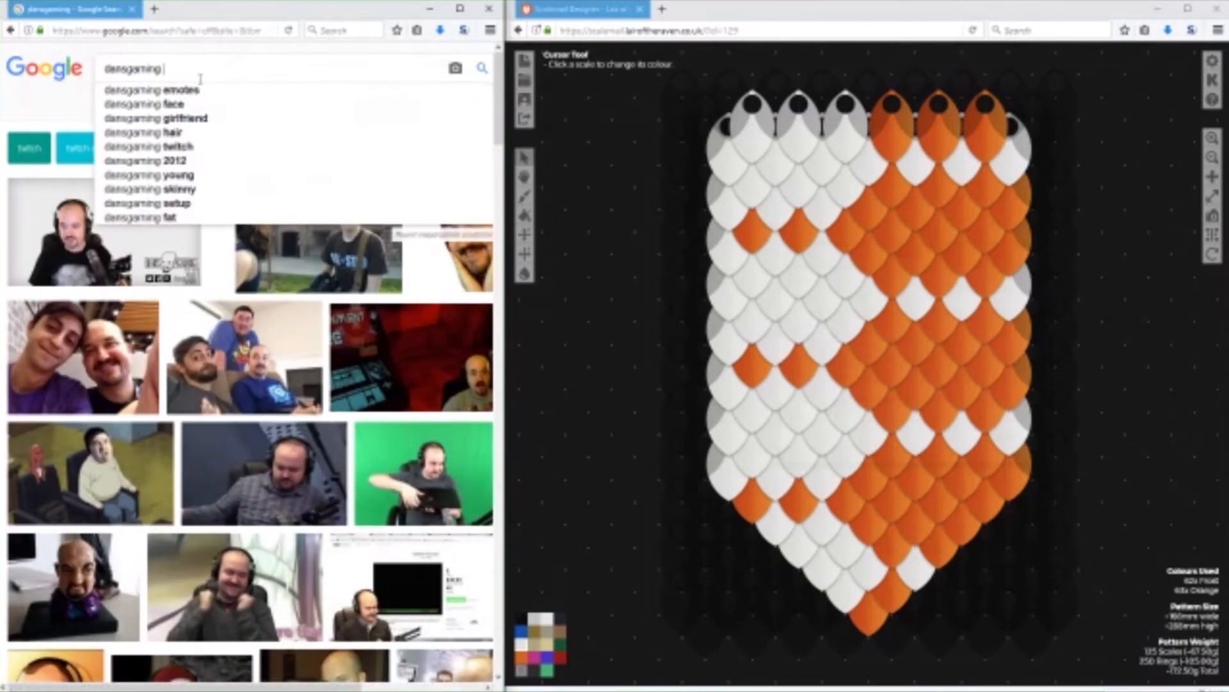
text(r)
key(Return)
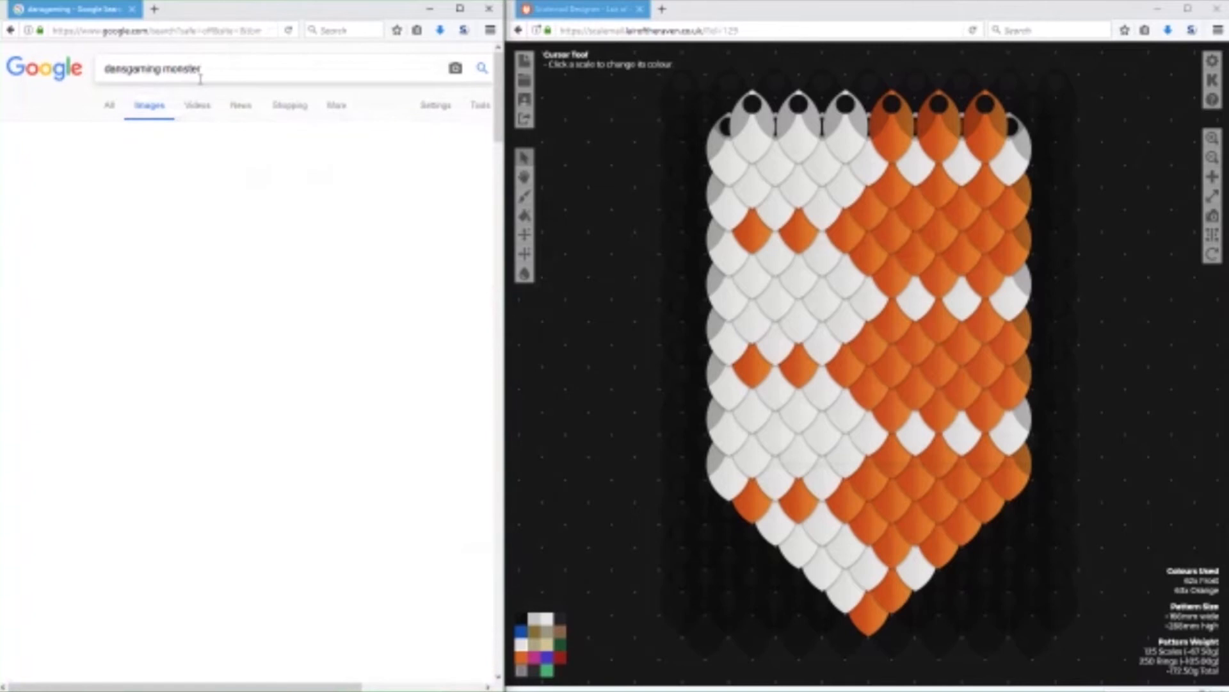
scroll(202, 358, down, 7)
scroll(202, 363, up, 5)
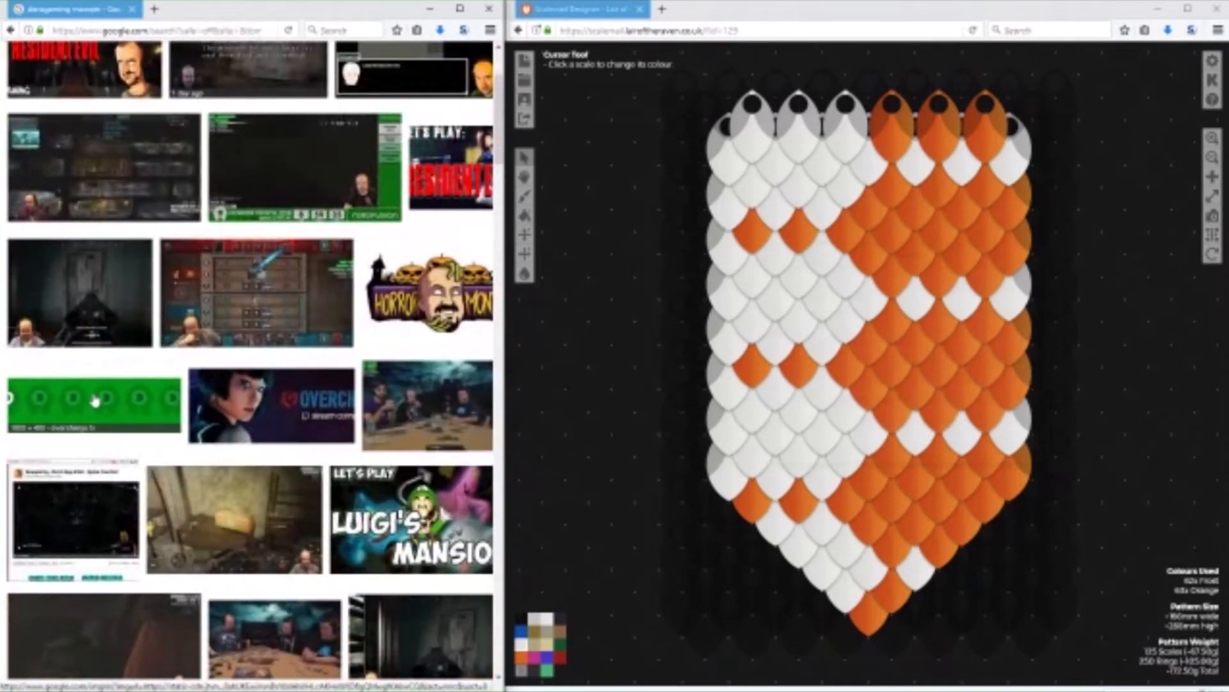
scroll(95, 401, up, 3)
Change the image search to "dansgaming logo" and look through the results for a mascot picture.
double_click(301, 64)
text(logo)
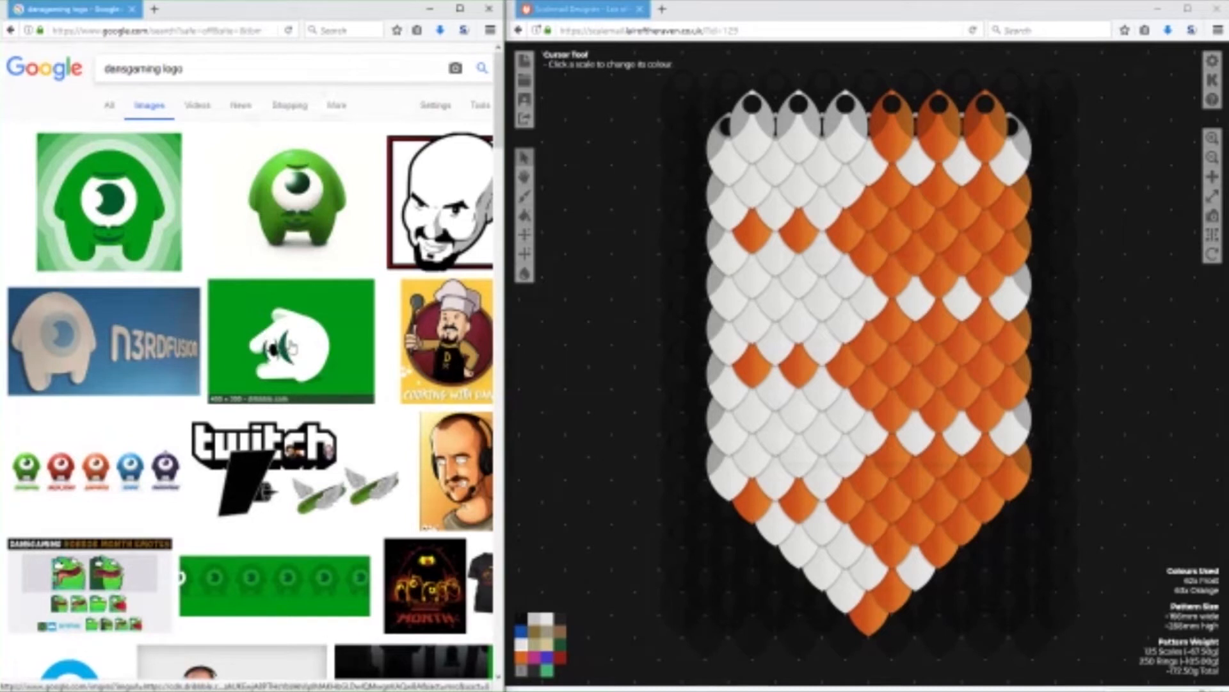
scroll(310, 351, down, 6)
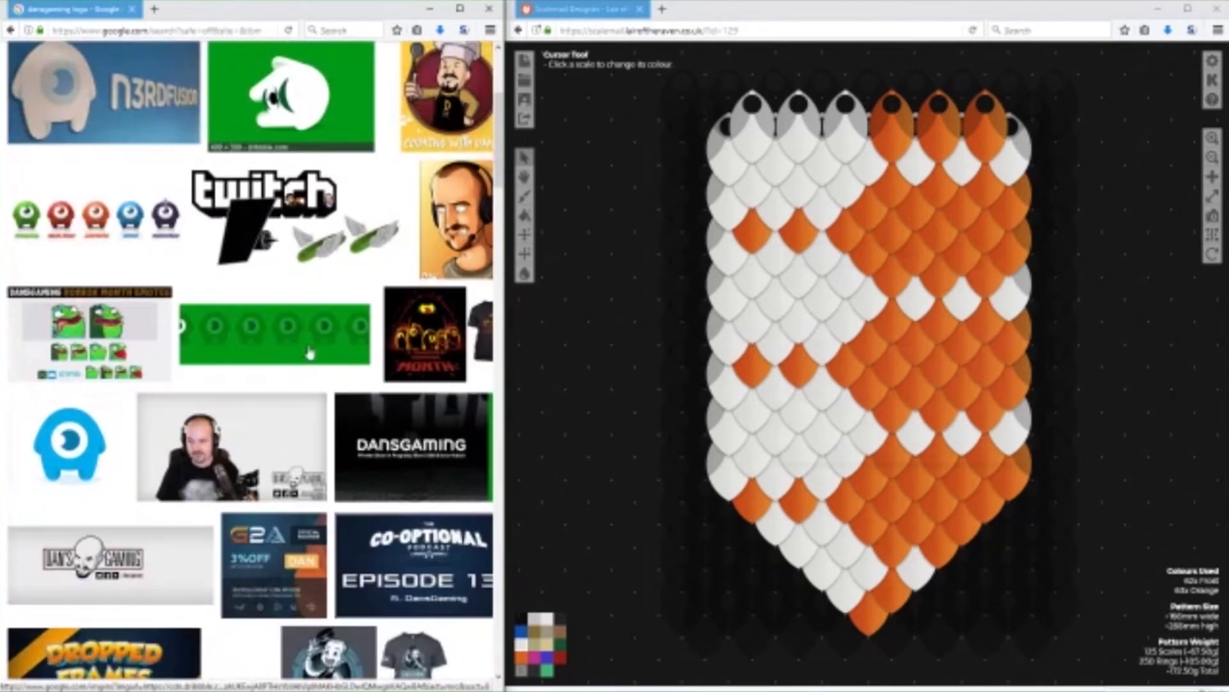
scroll(420, 594, up, 5)
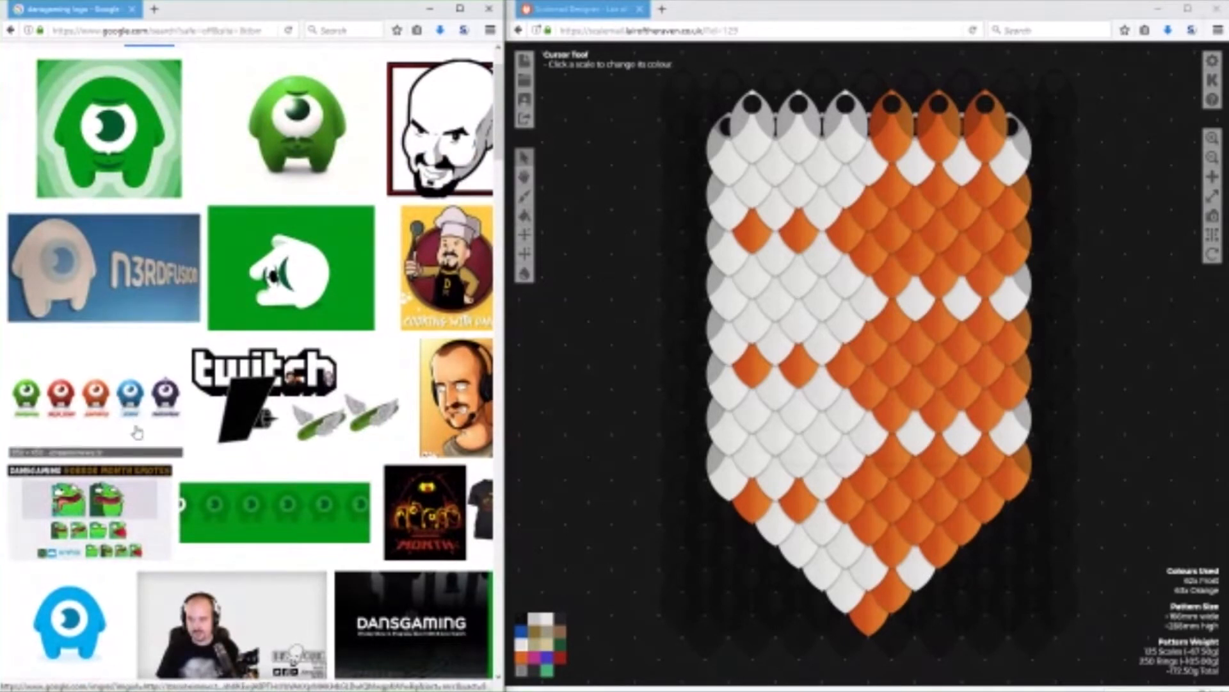
scroll(101, 619, down, 3)
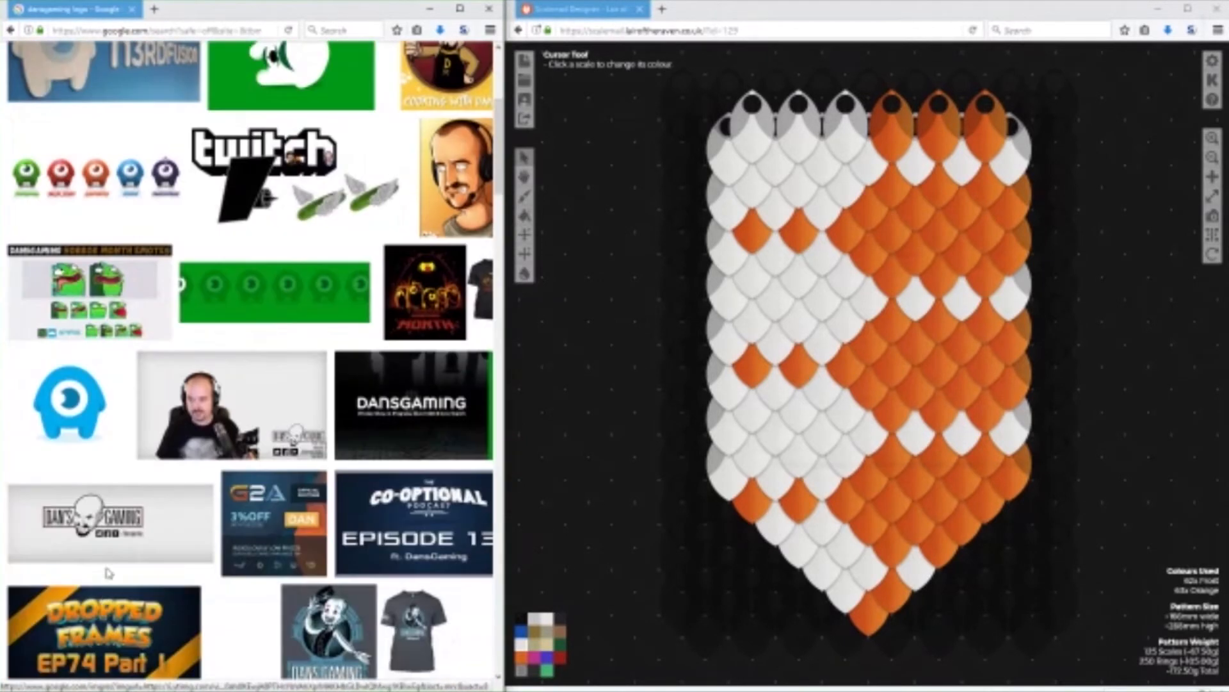
Open the blue one-eyed mascot picture at full size and save it to the Downloads folder.
click(70, 405)
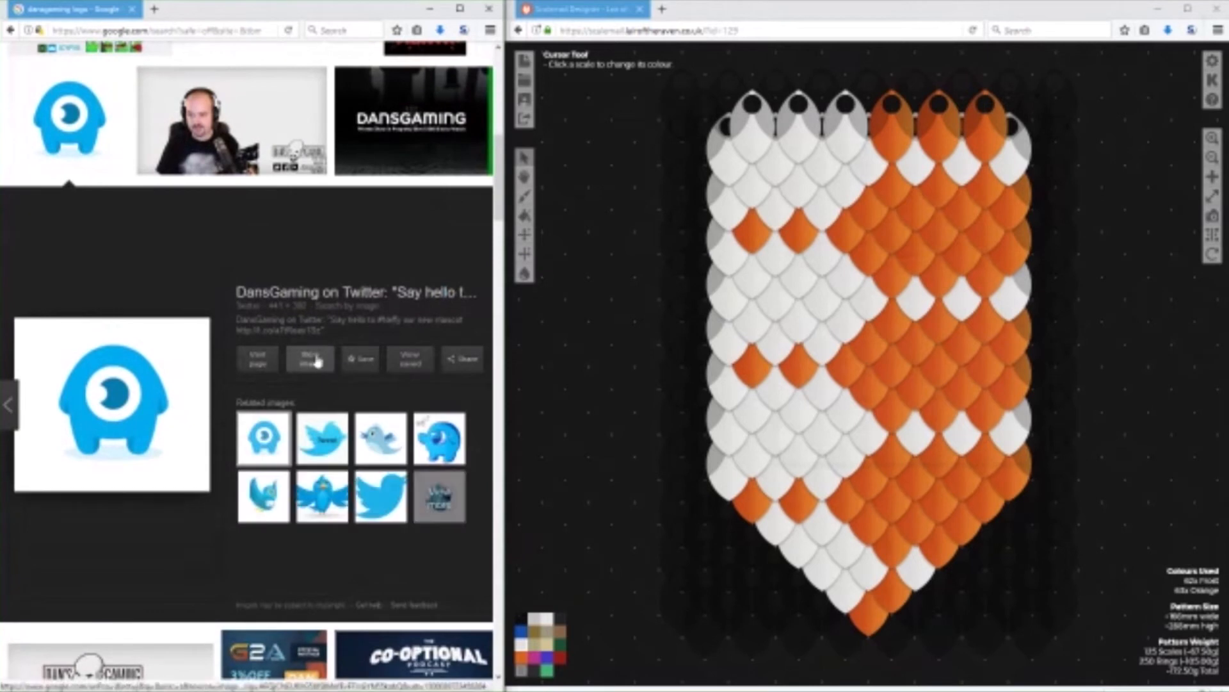
click(324, 354)
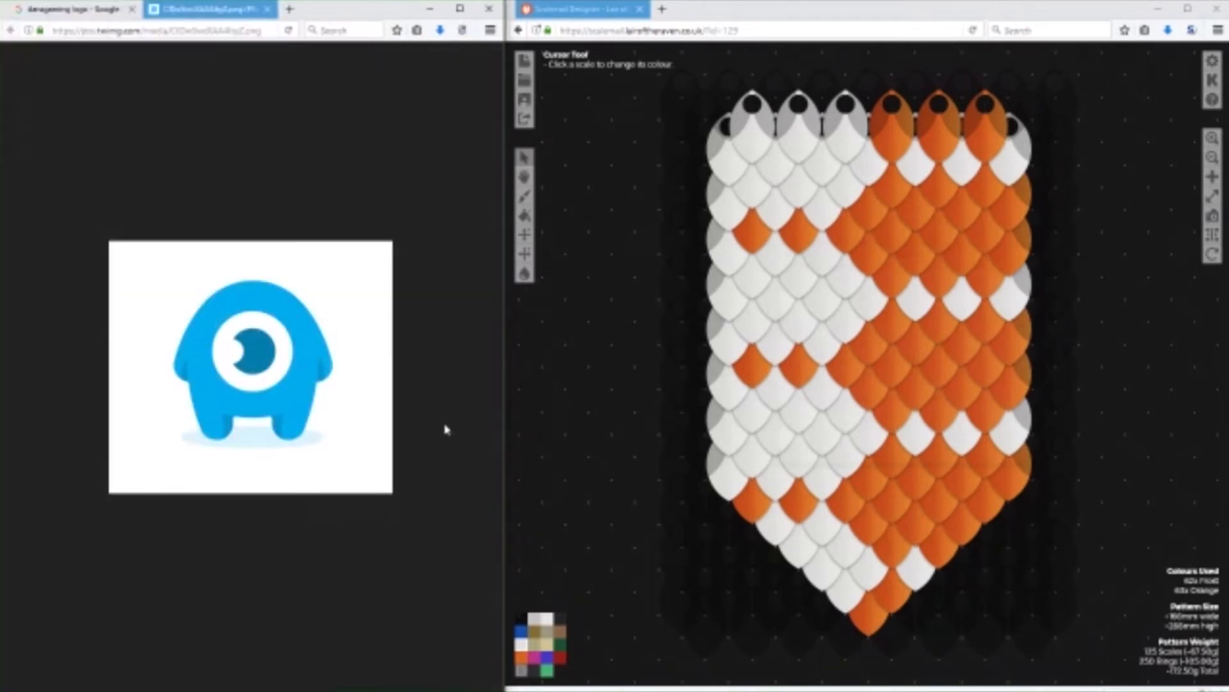
scroll(378, 530, up, 4)
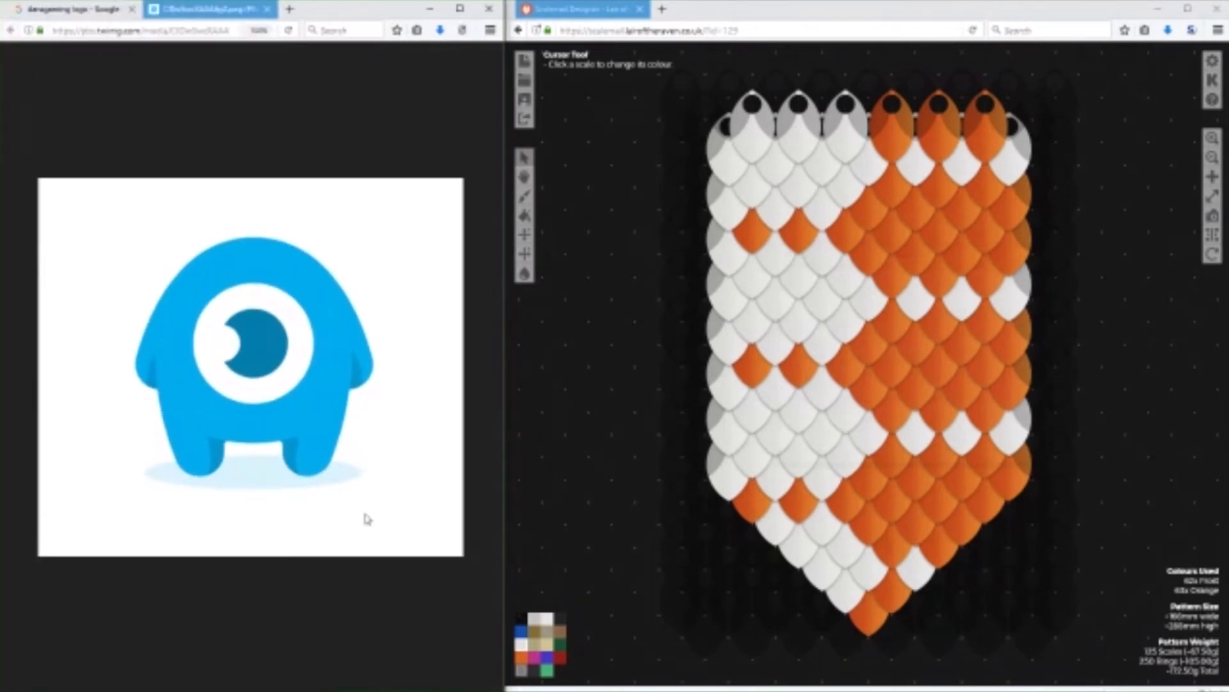
right_click(351, 471)
click(363, 417)
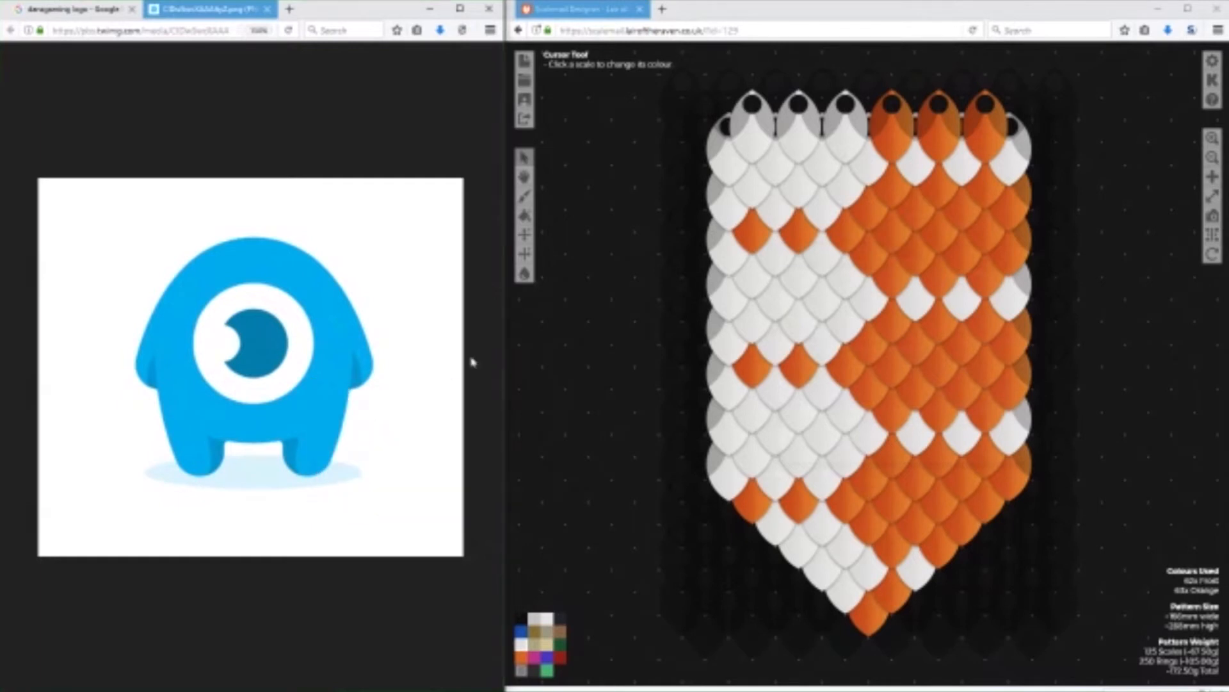
click(506, 502)
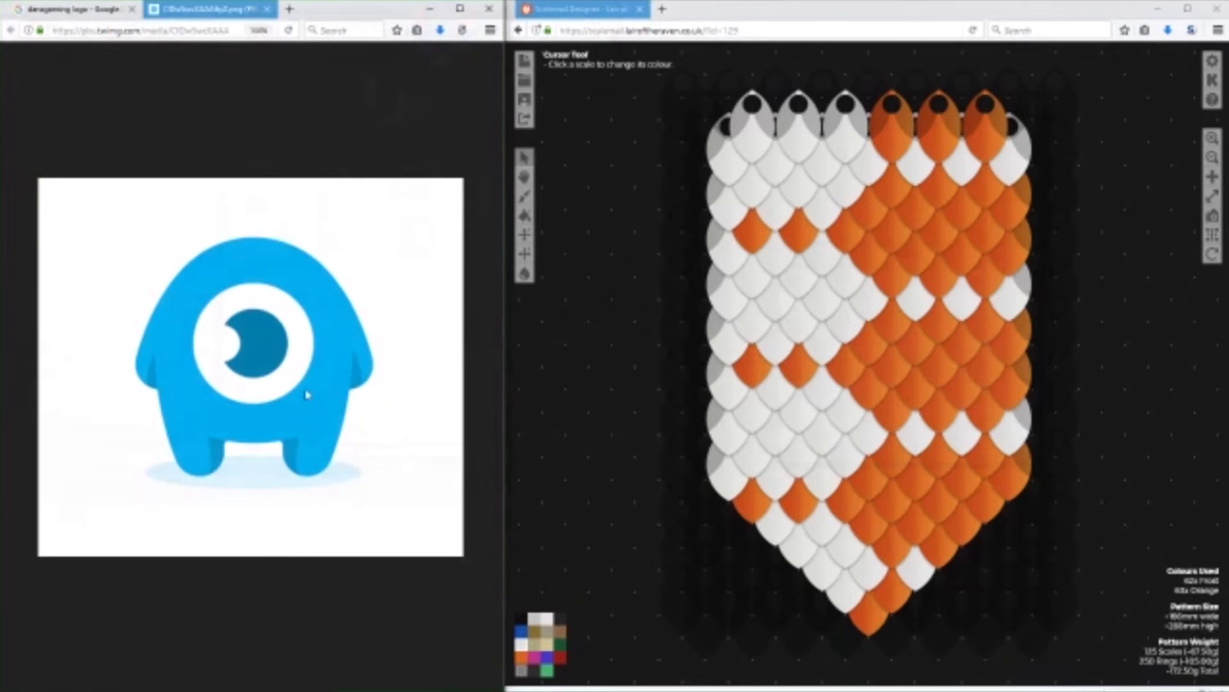
Start a new pattern from an image in Scalemail Designer and load the downloaded blue mascot picture.
click(525, 62)
click(598, 168)
click(637, 211)
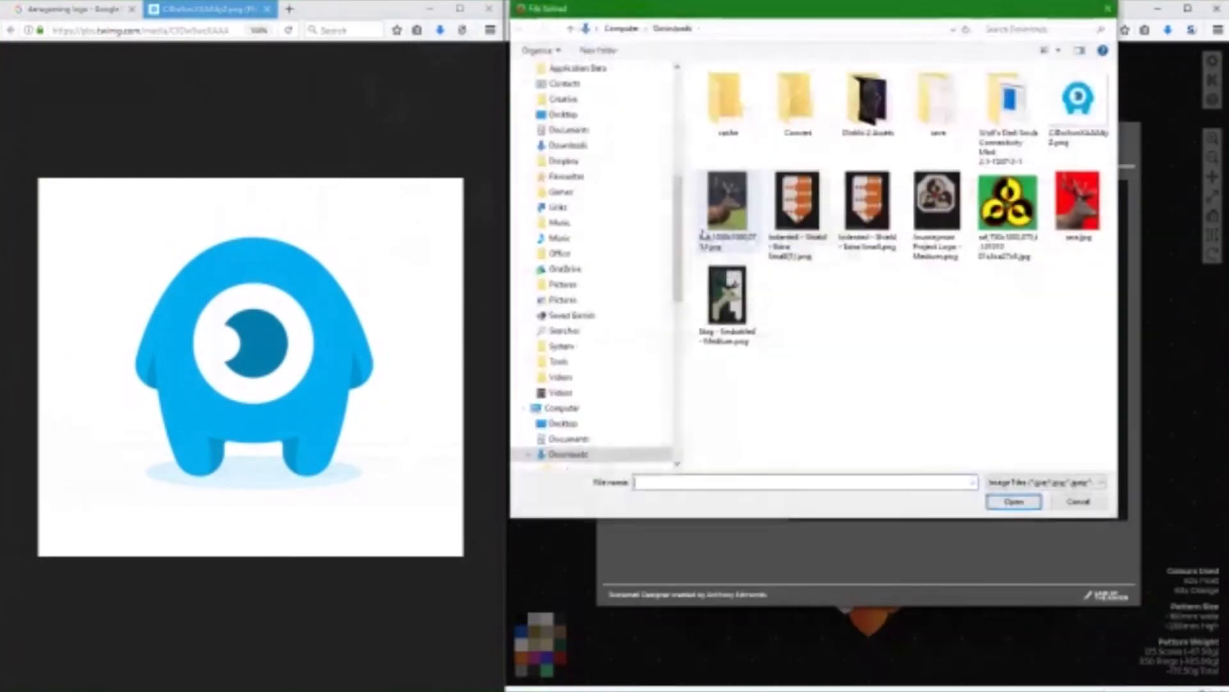
double_click(1059, 107)
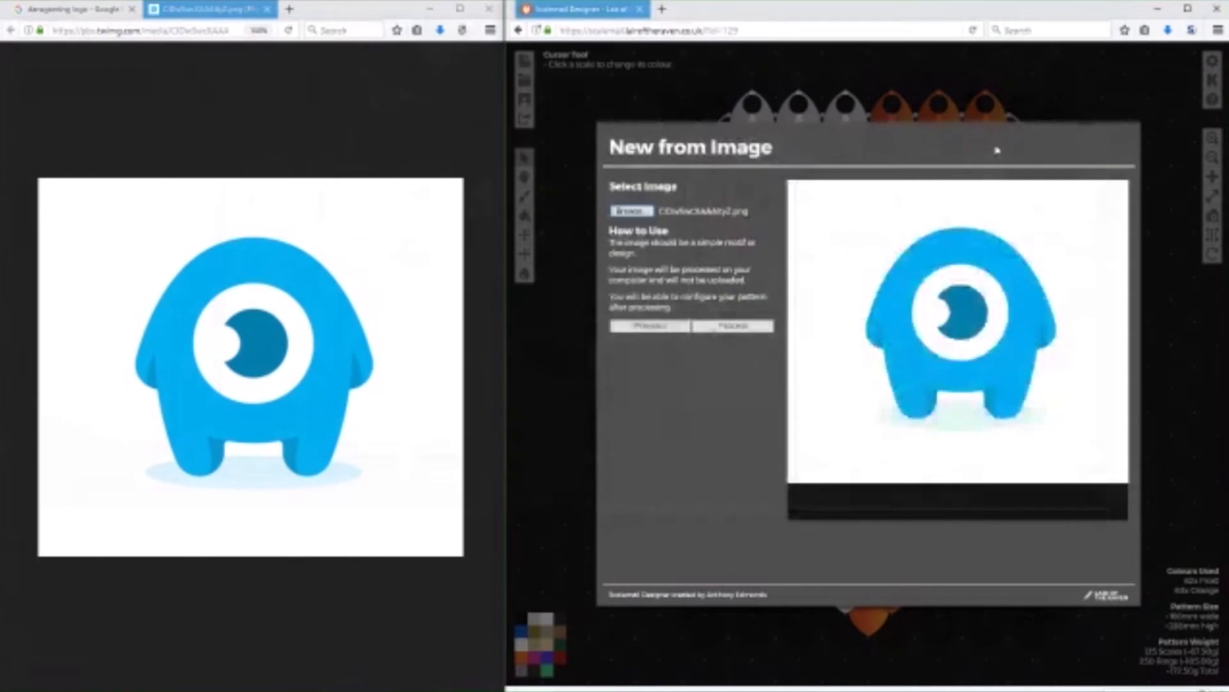
Process the mascot image and set the pattern width to 14.
click(737, 324)
click(768, 197)
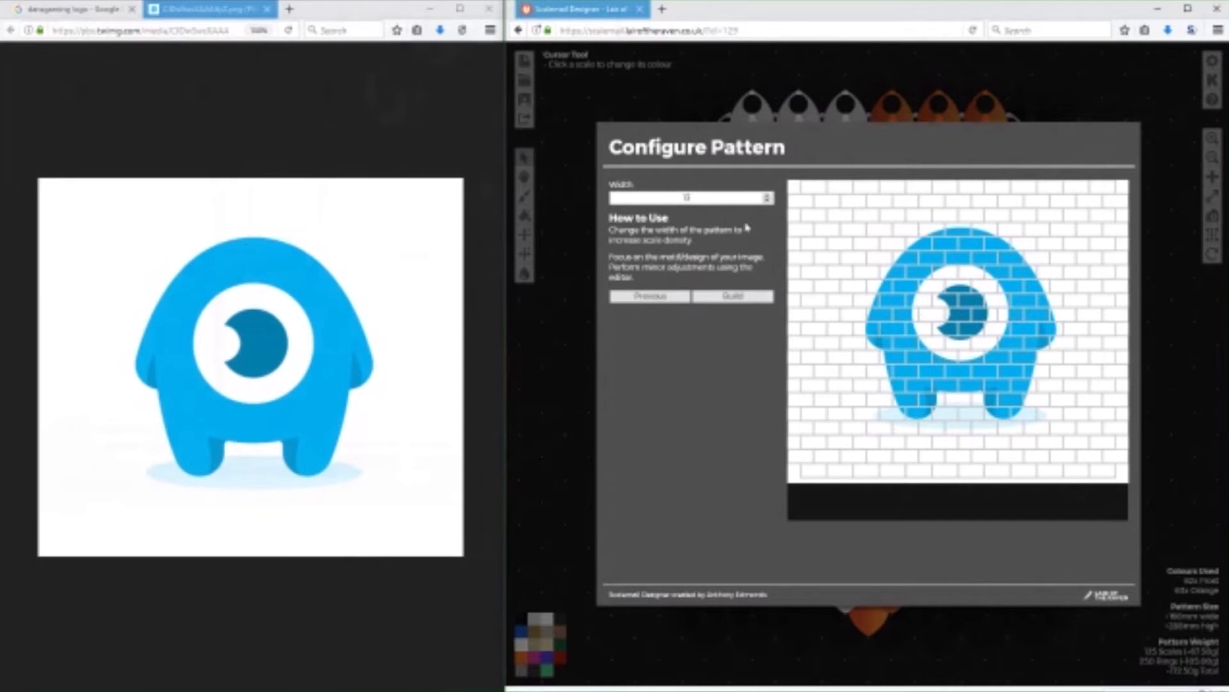
click(766, 195)
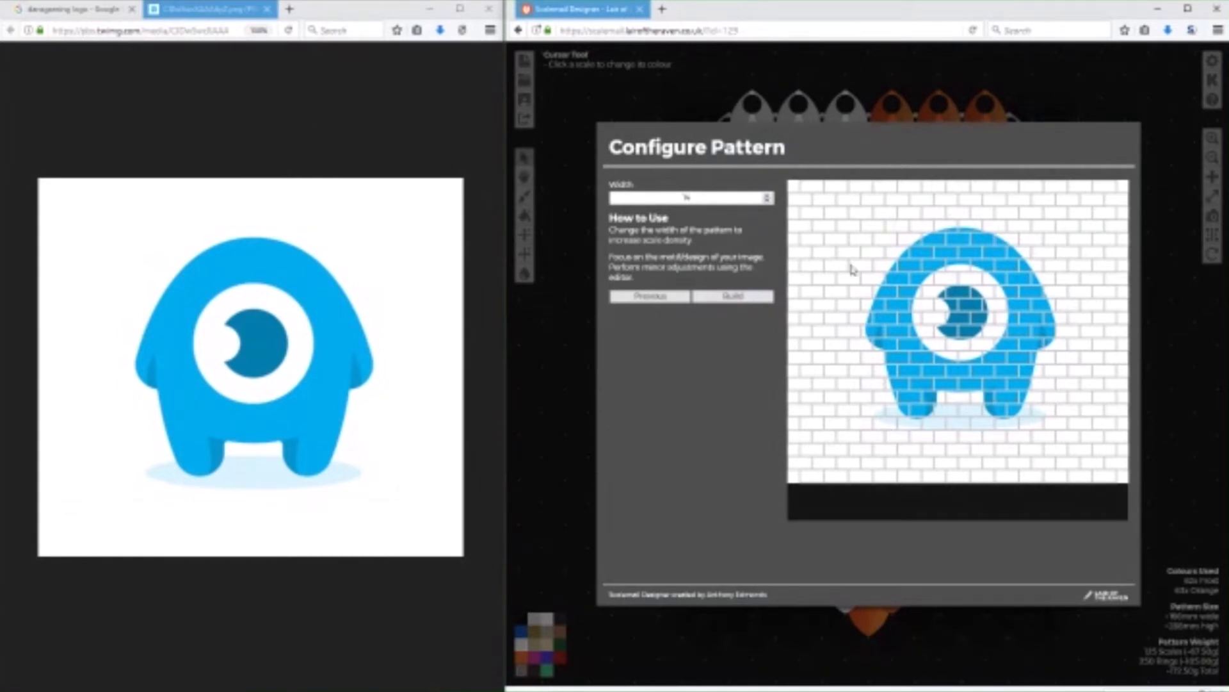
Build the mascot pattern, and open the downloaded mascot picture from the Downloads folder in Paint.
click(729, 297)
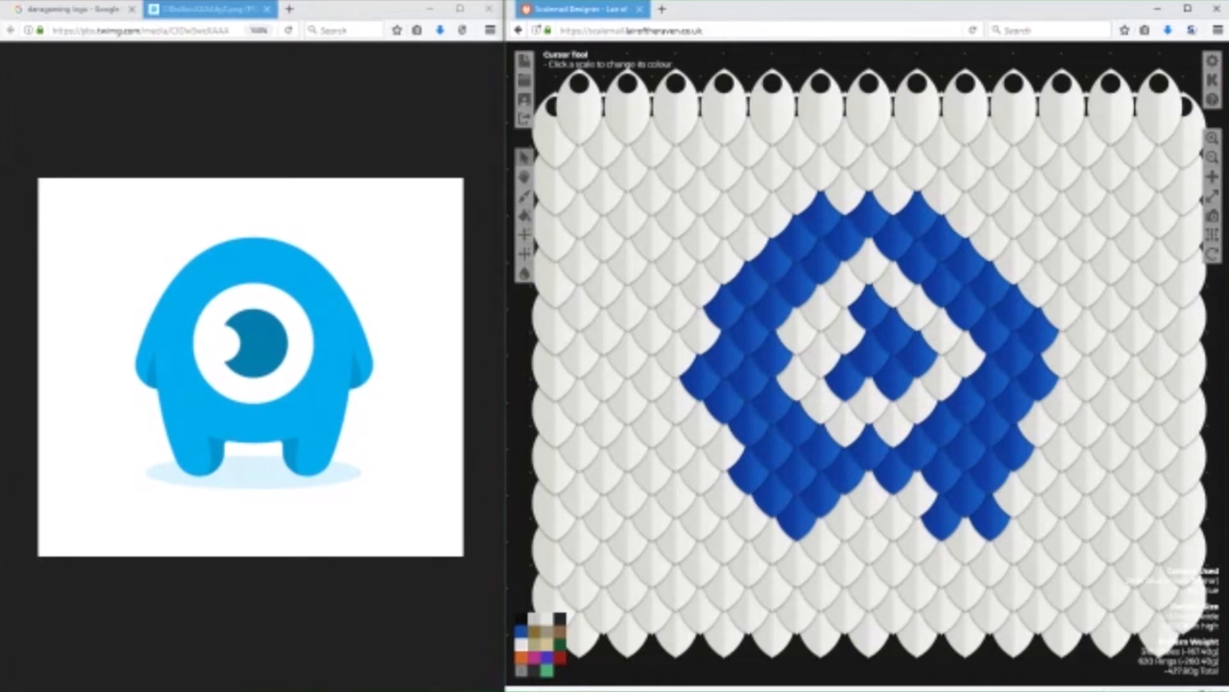
mouse_move(640, 688)
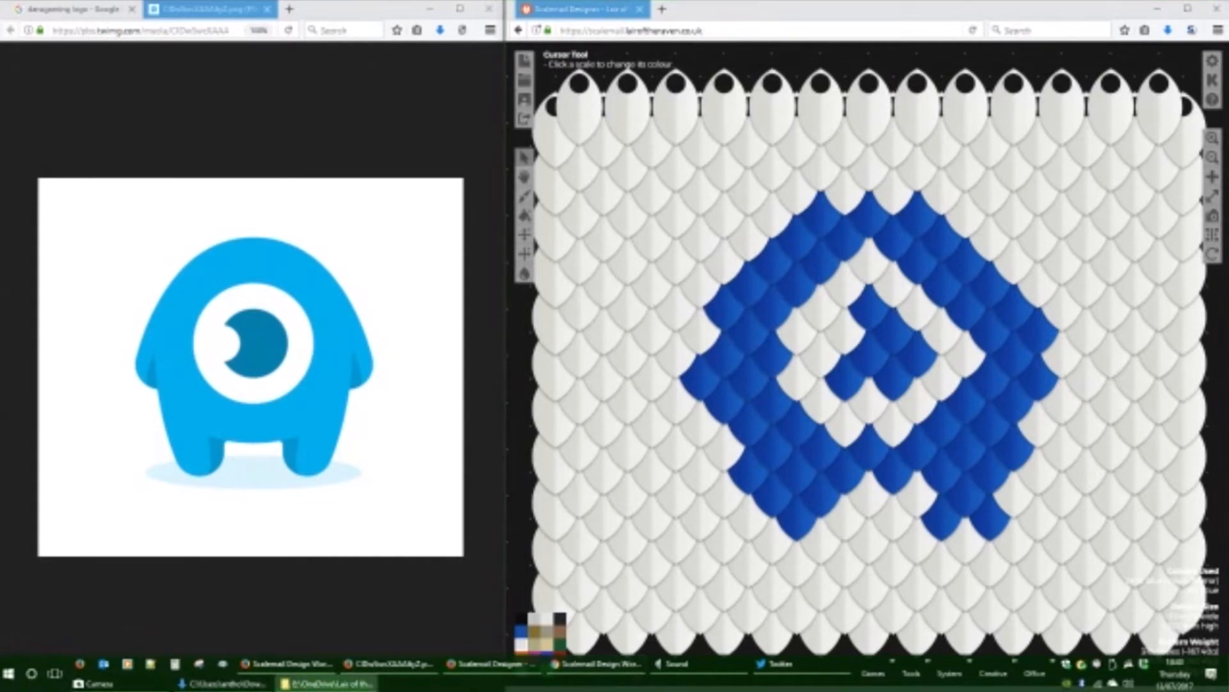
click(224, 683)
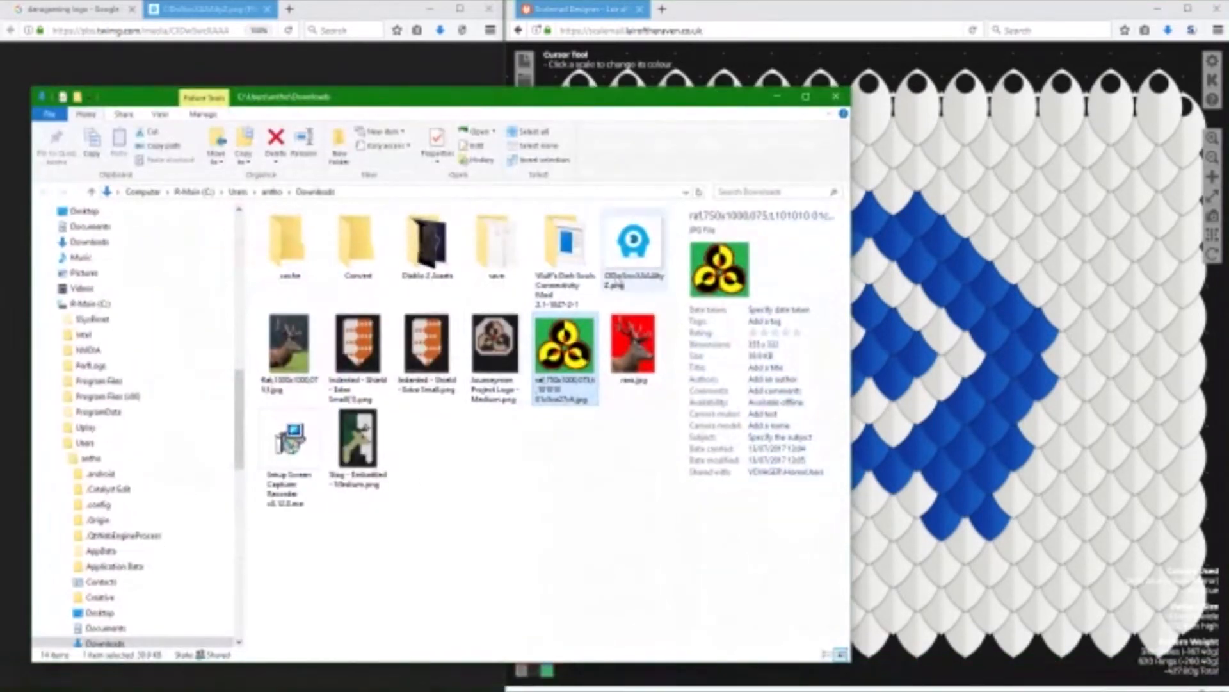
right_click(638, 247)
click(679, 311)
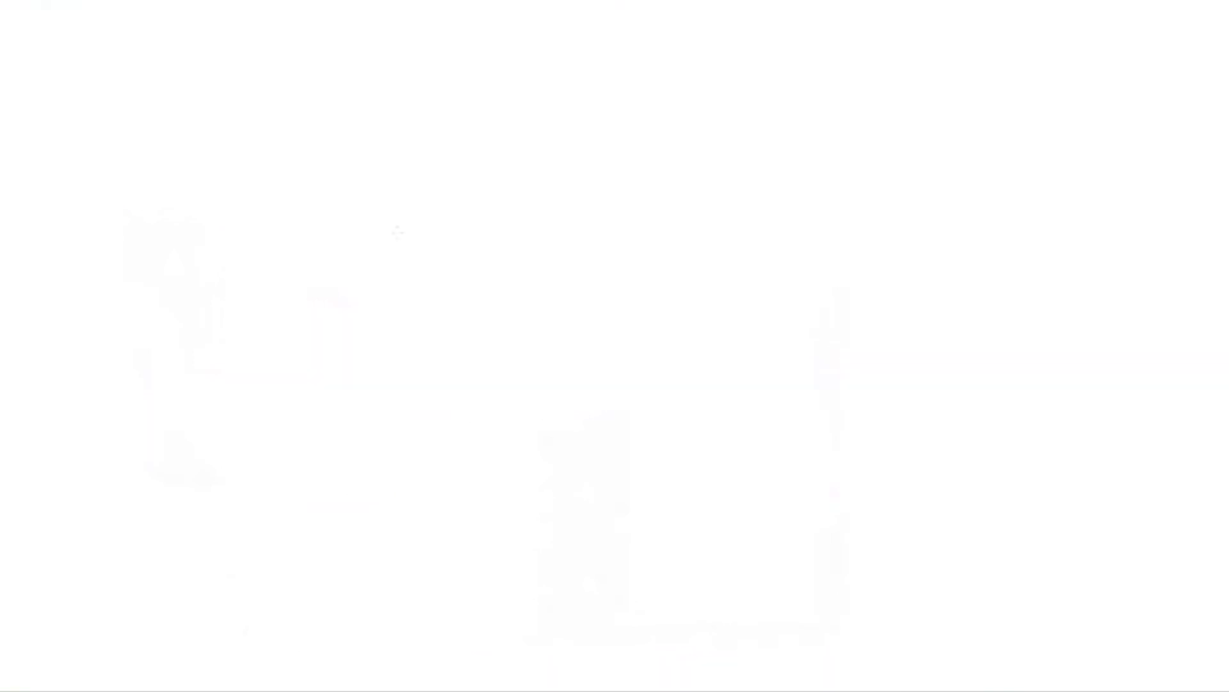
Crop the picture closely around the mascot, save it, and put away Paint and the folder window.
click(81, 48)
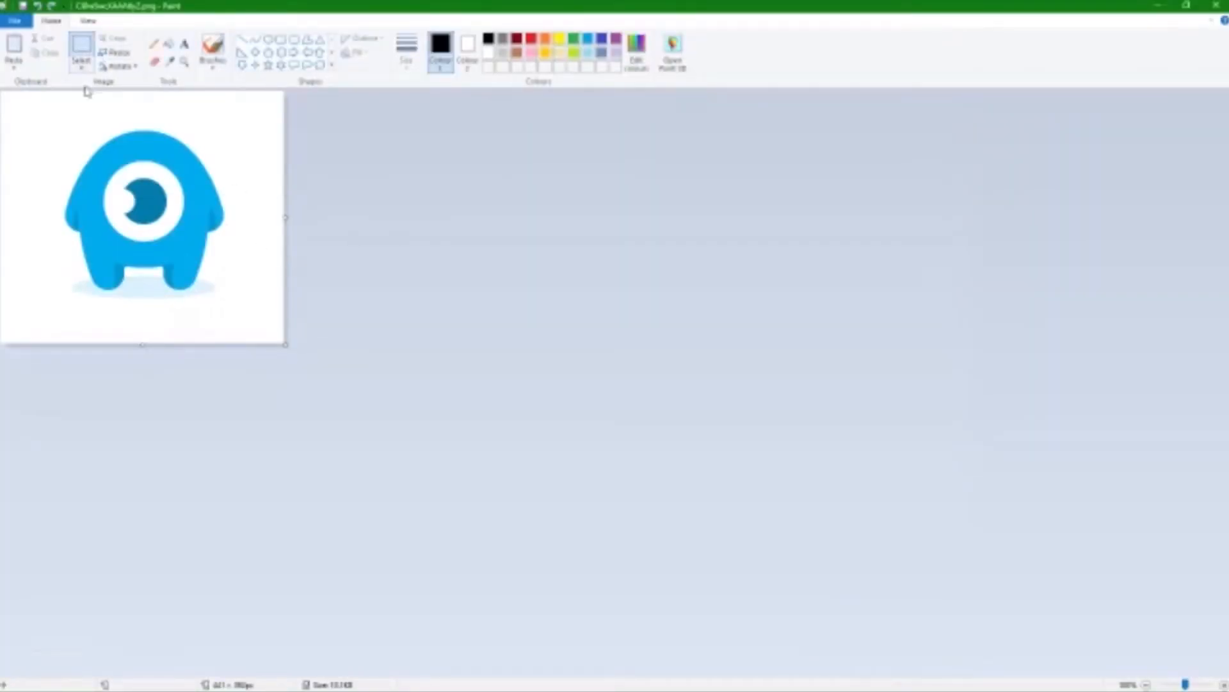
drag(59, 126, 228, 302)
click(112, 38)
click(24, 9)
click(1217, 5)
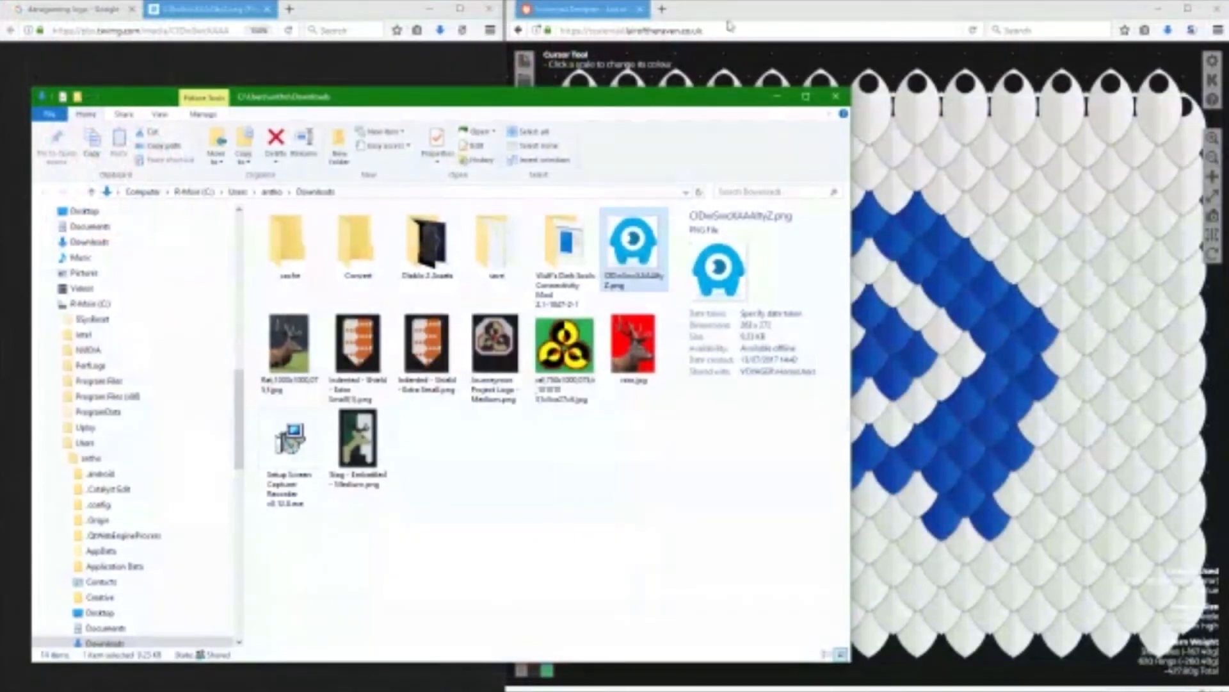
click(776, 97)
Start a new pattern from an image in Scalemail Designer, load the cropped mascot picture and process it.
click(526, 61)
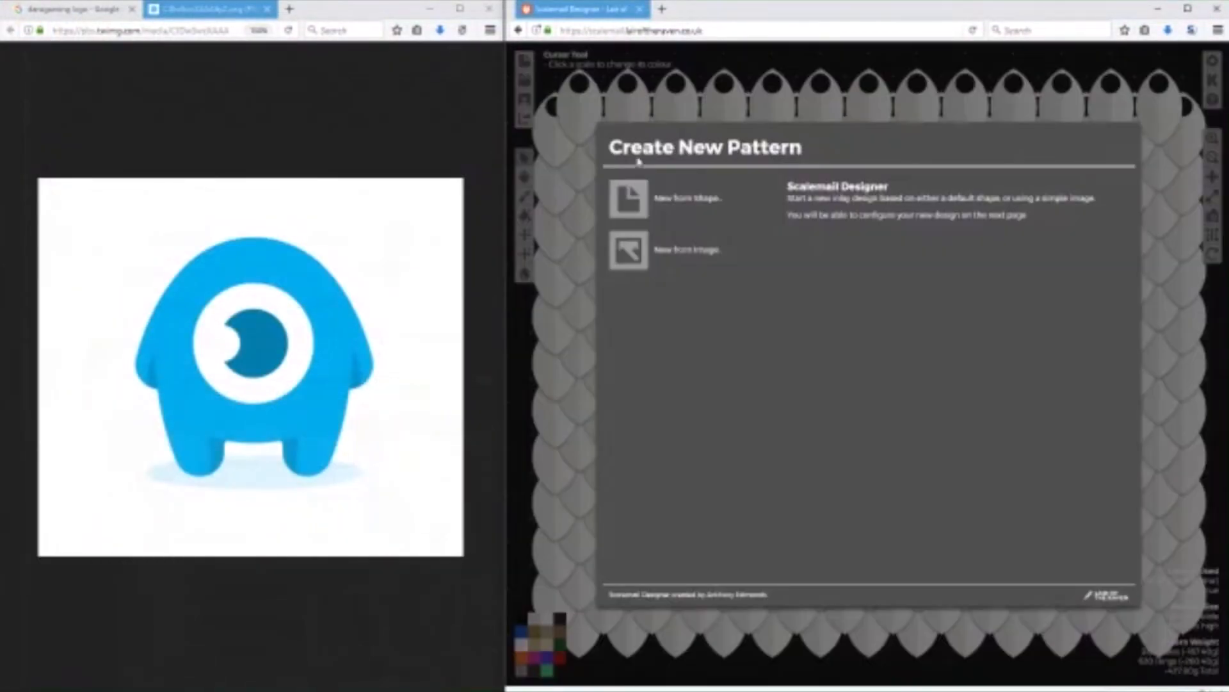
click(653, 251)
click(636, 210)
double_click(1089, 118)
click(743, 325)
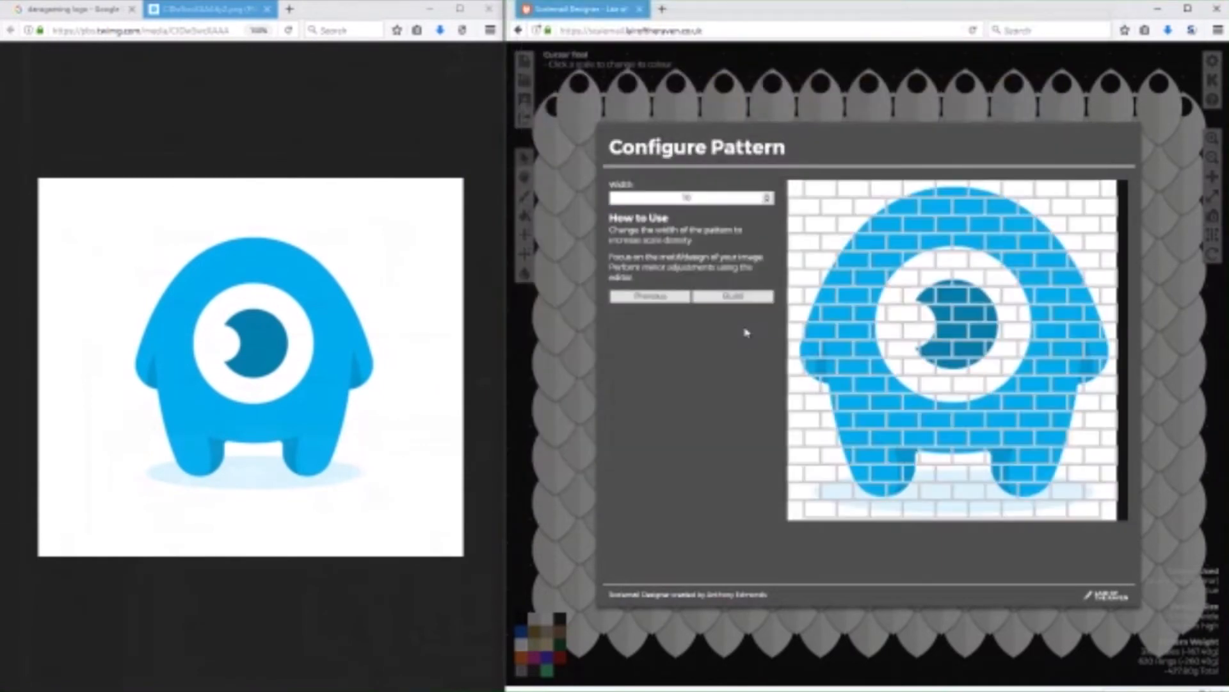
Set the pattern width to 15, build the pattern and fit the whole design in view.
click(767, 198)
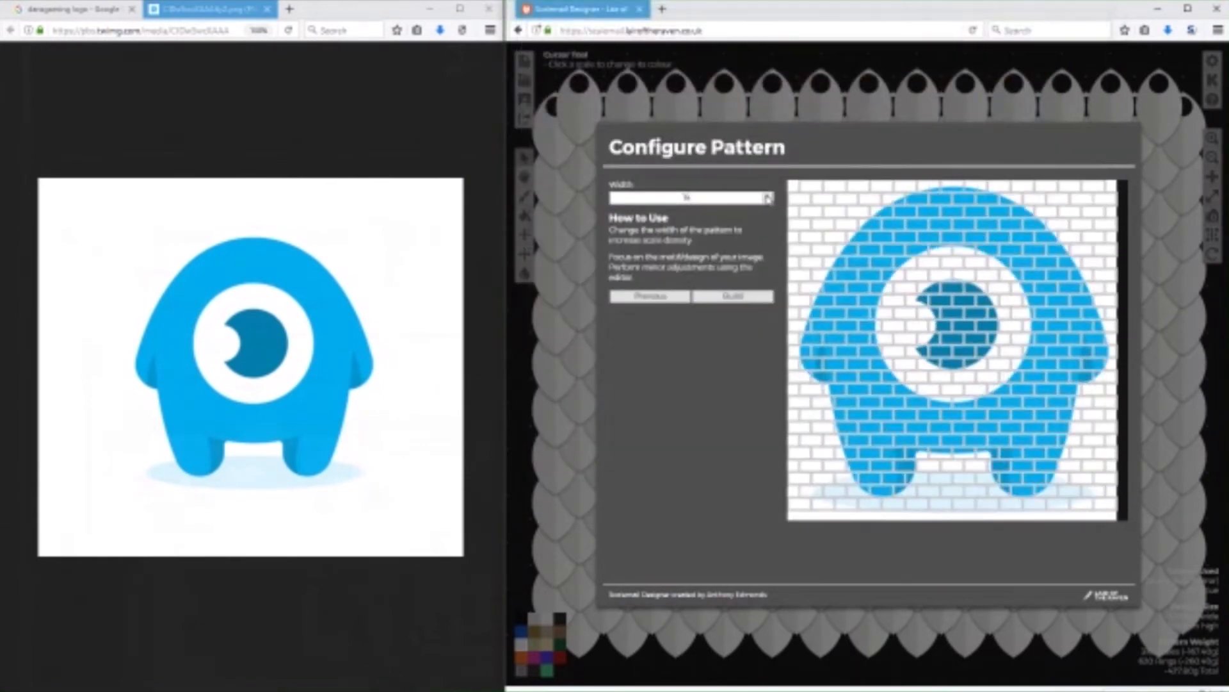
click(767, 198)
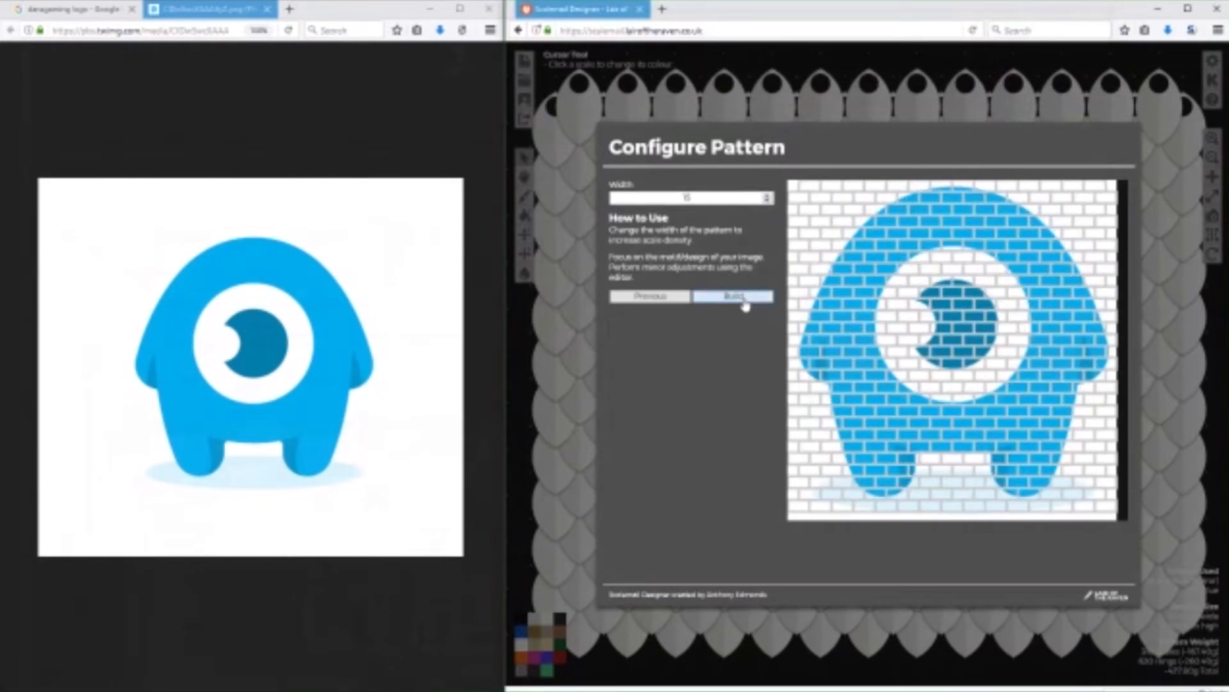
scroll(530, 402, down, 1)
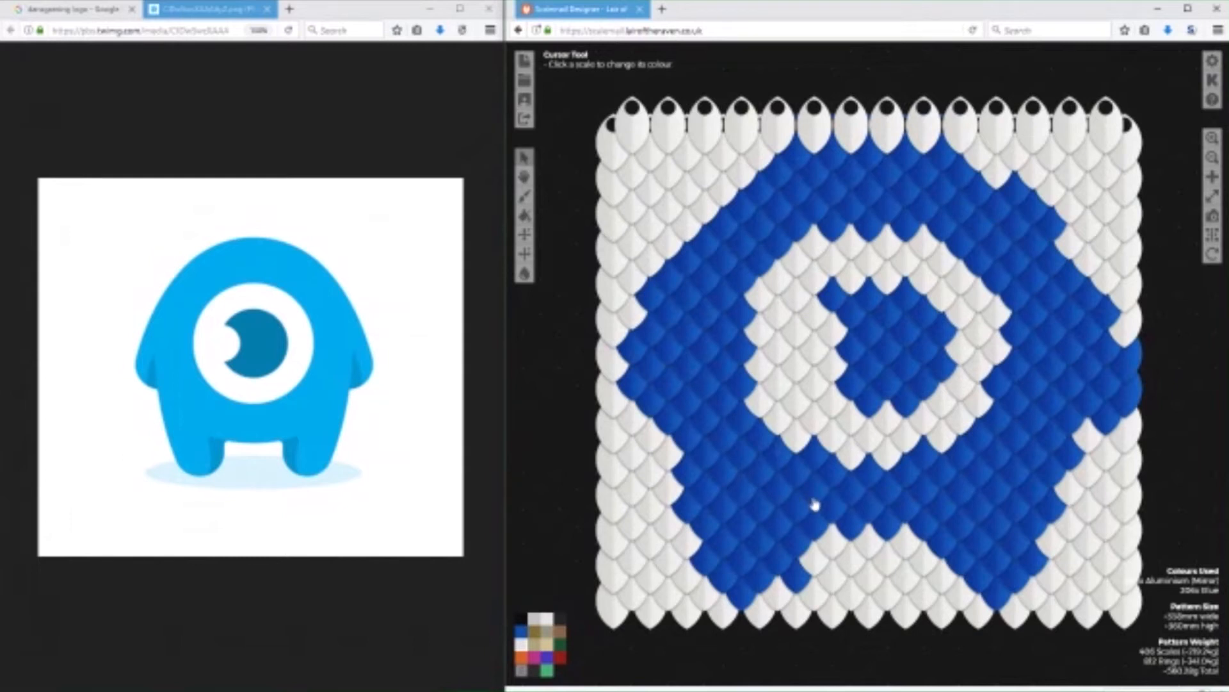
Recolour the blue scales on the pattern's right edge to Frost, along with a few white border scales.
click(522, 633)
click(1132, 397)
click(1113, 362)
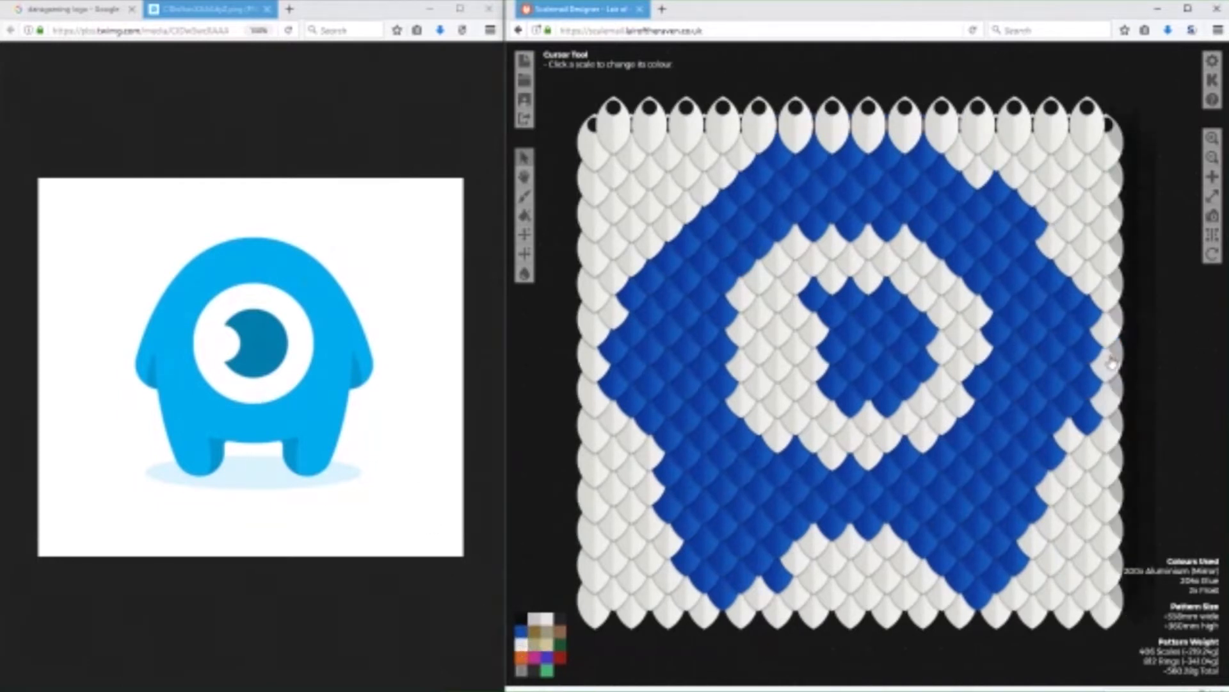
click(588, 375)
click(796, 612)
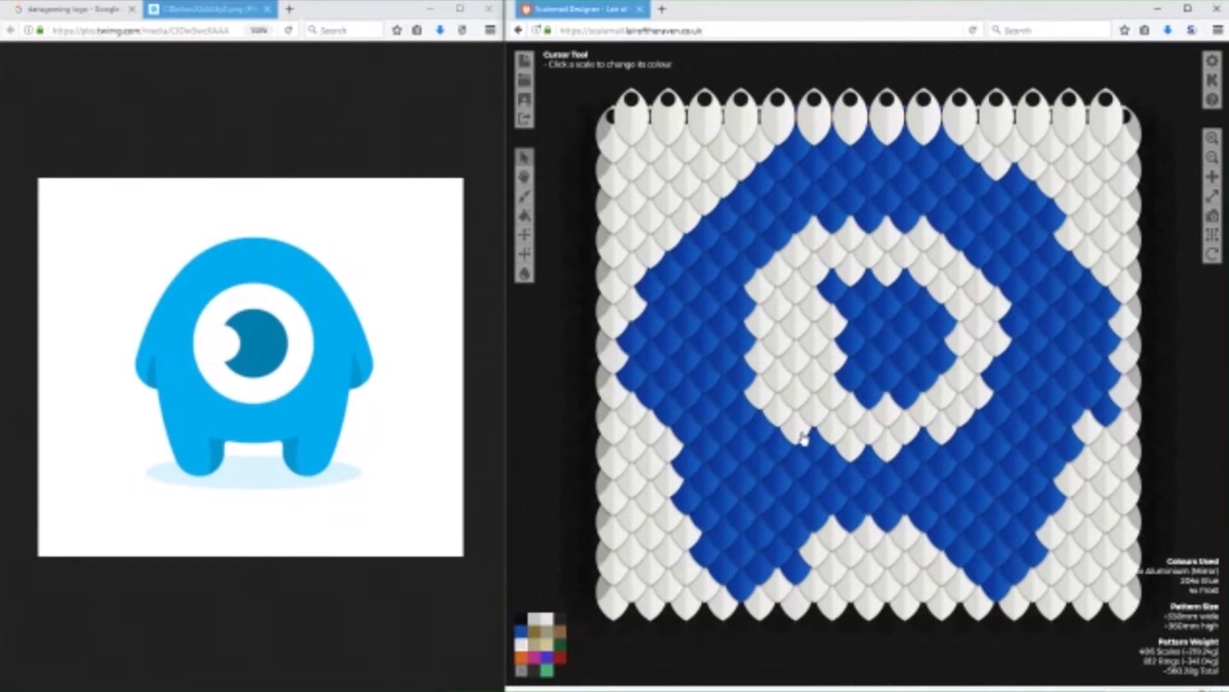
click(768, 130)
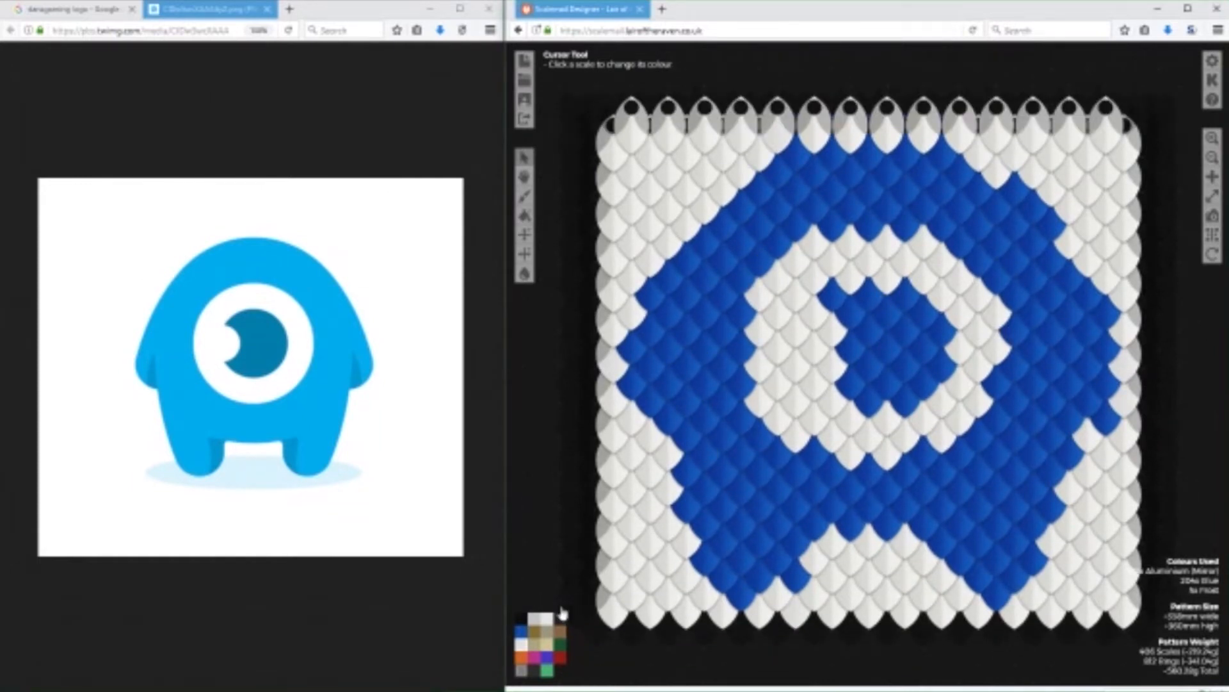
Fill out the outline of the mascot's left arm with Blue scales down to its tip.
click(521, 631)
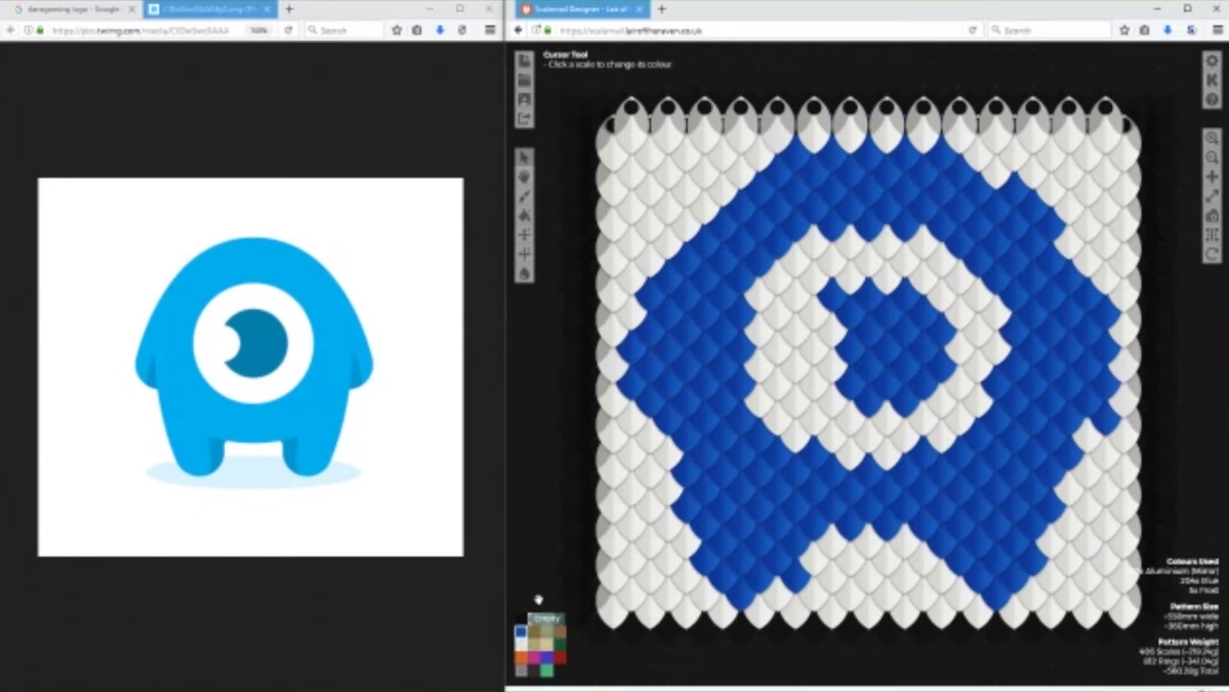
click(640, 321)
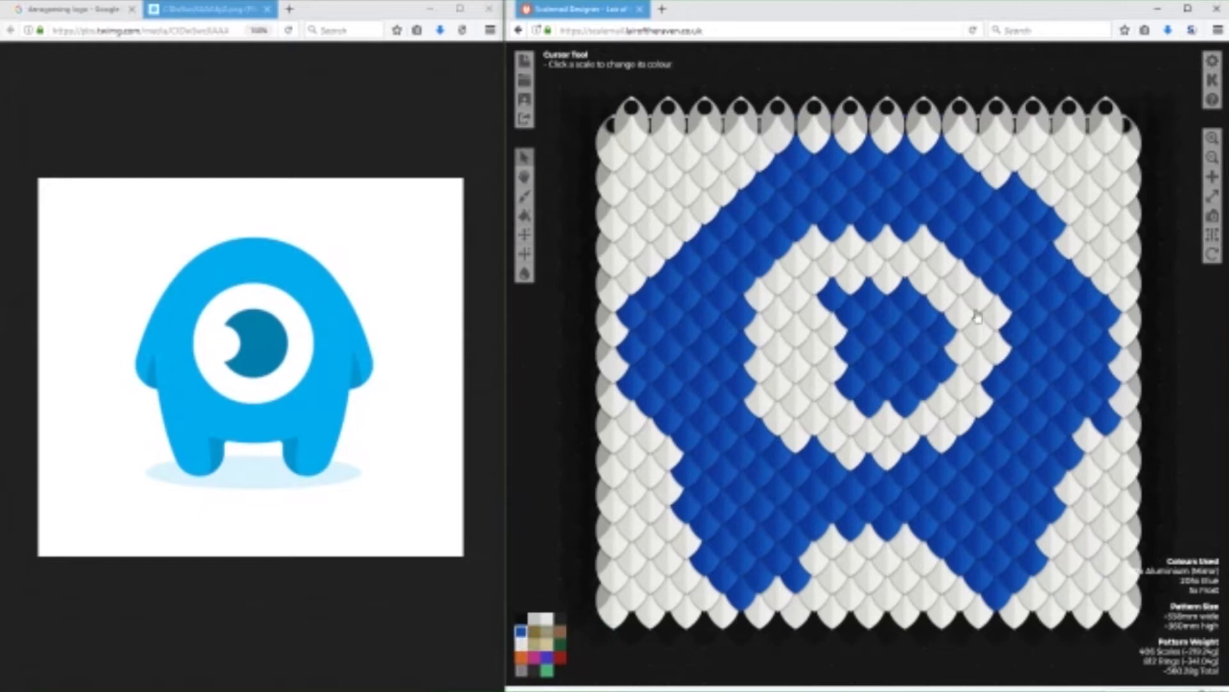
click(629, 425)
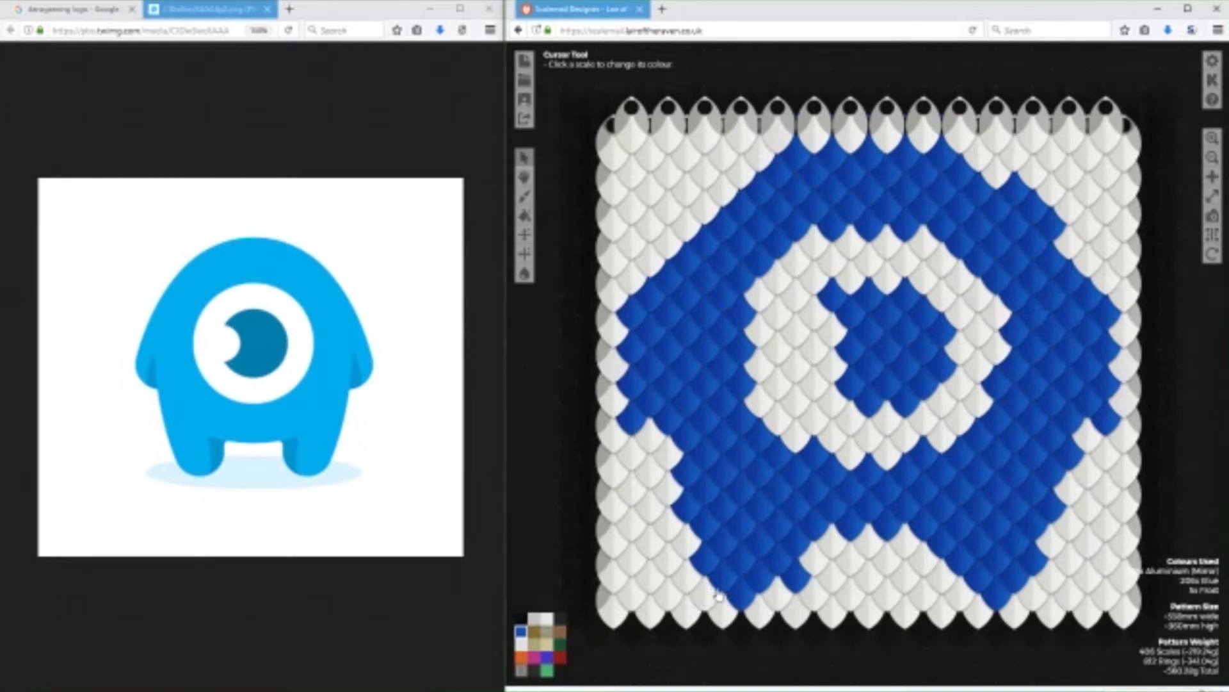
Widen both feet with Blue scales on their outer sides and one on the right foot's inner side.
click(685, 544)
click(685, 577)
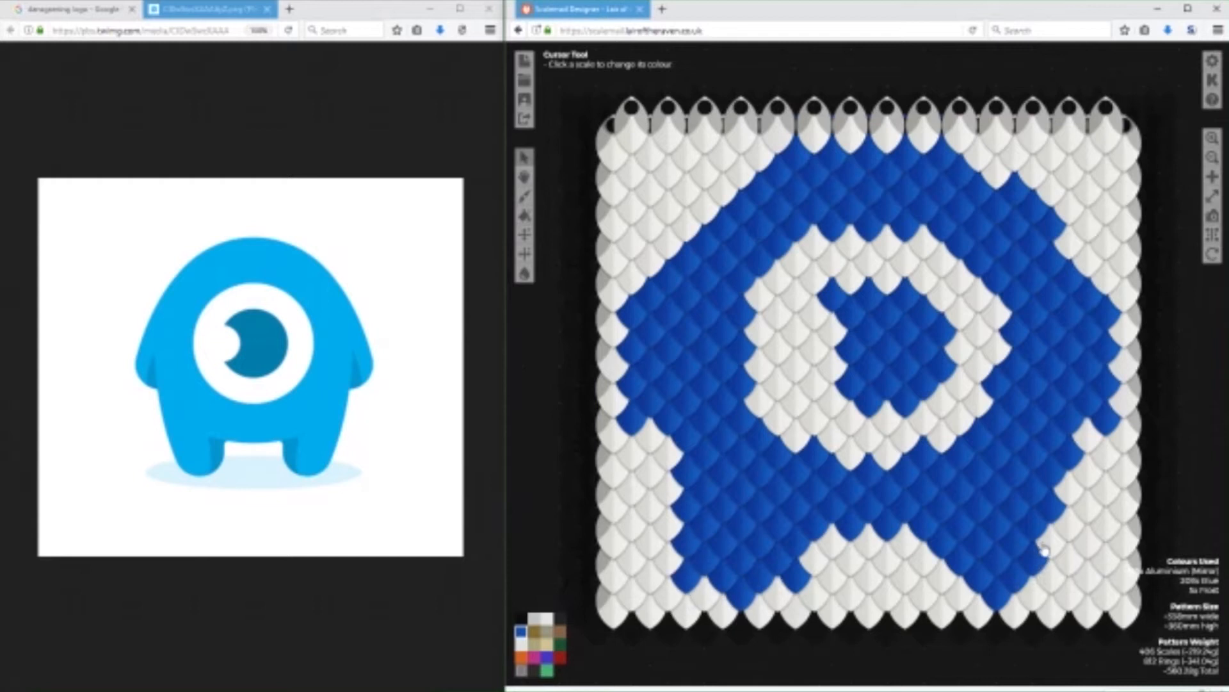
click(1050, 546)
click(1050, 576)
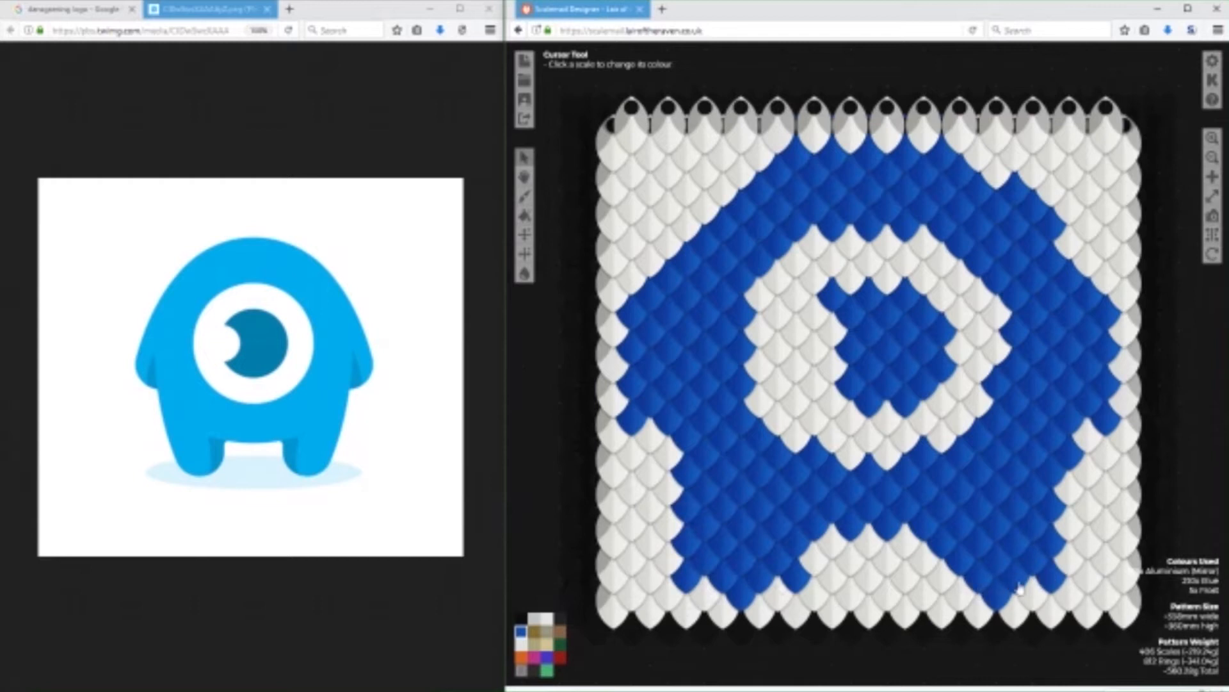
click(949, 584)
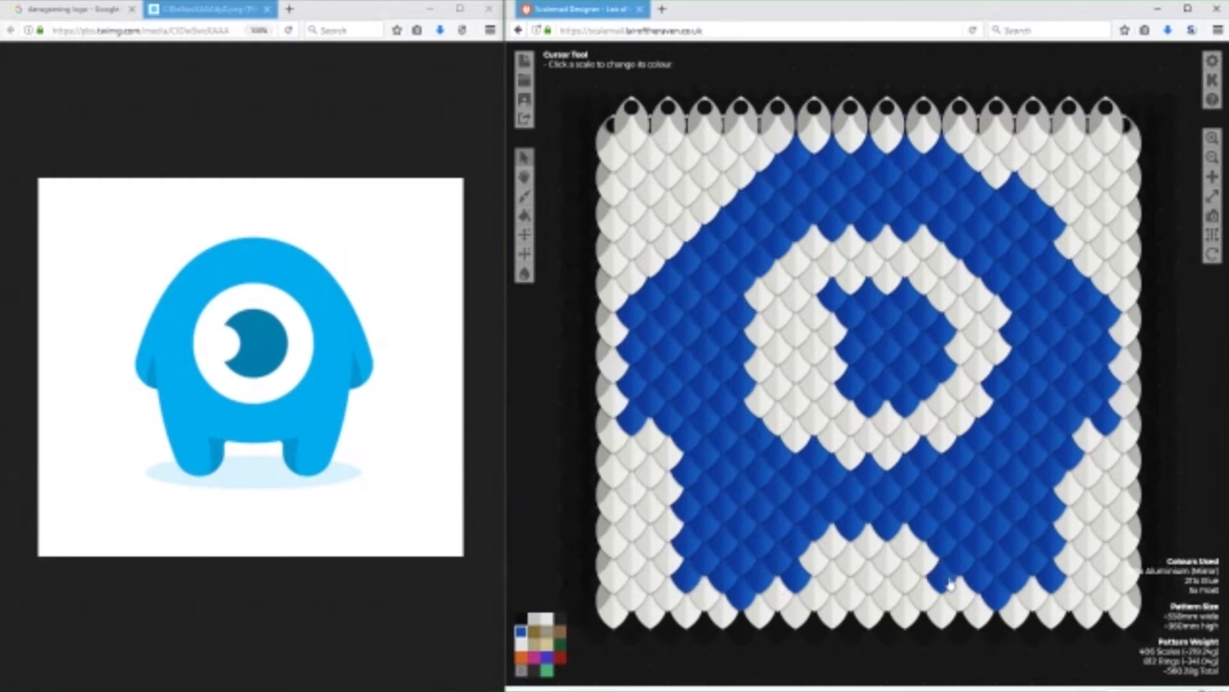
Recolour the protruding scales under the feet and on the upper-right body outline to Frost.
click(526, 648)
click(741, 595)
click(1019, 598)
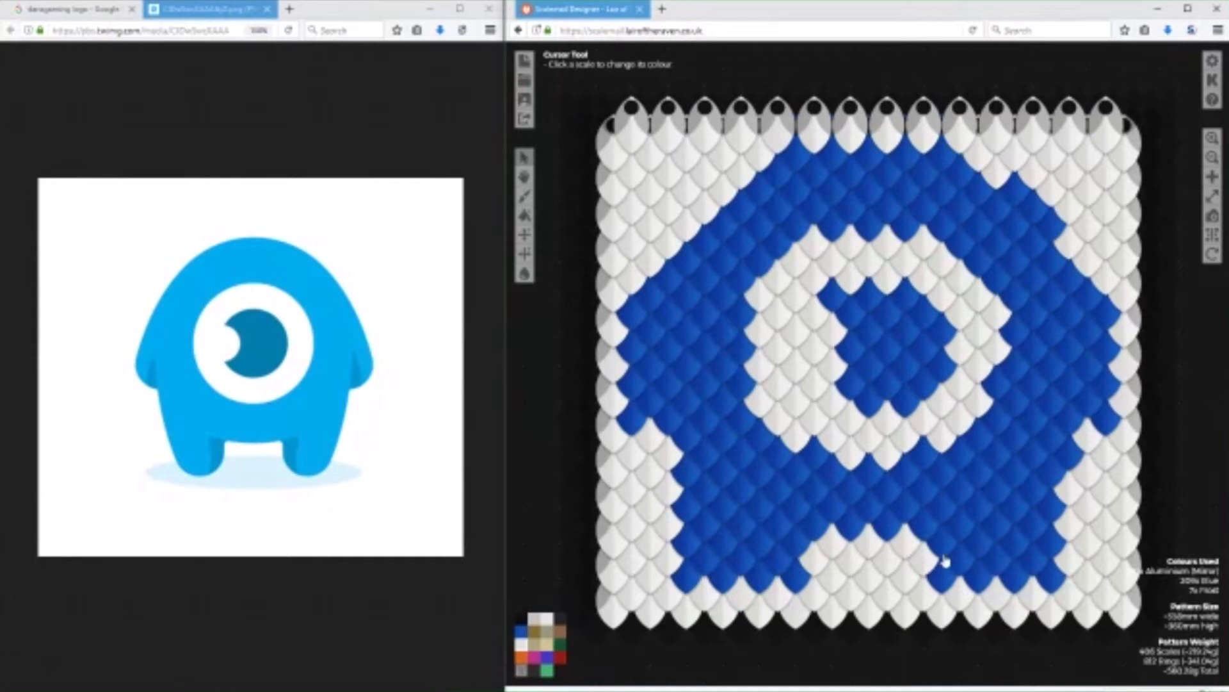
click(1013, 195)
click(1032, 211)
click(1060, 227)
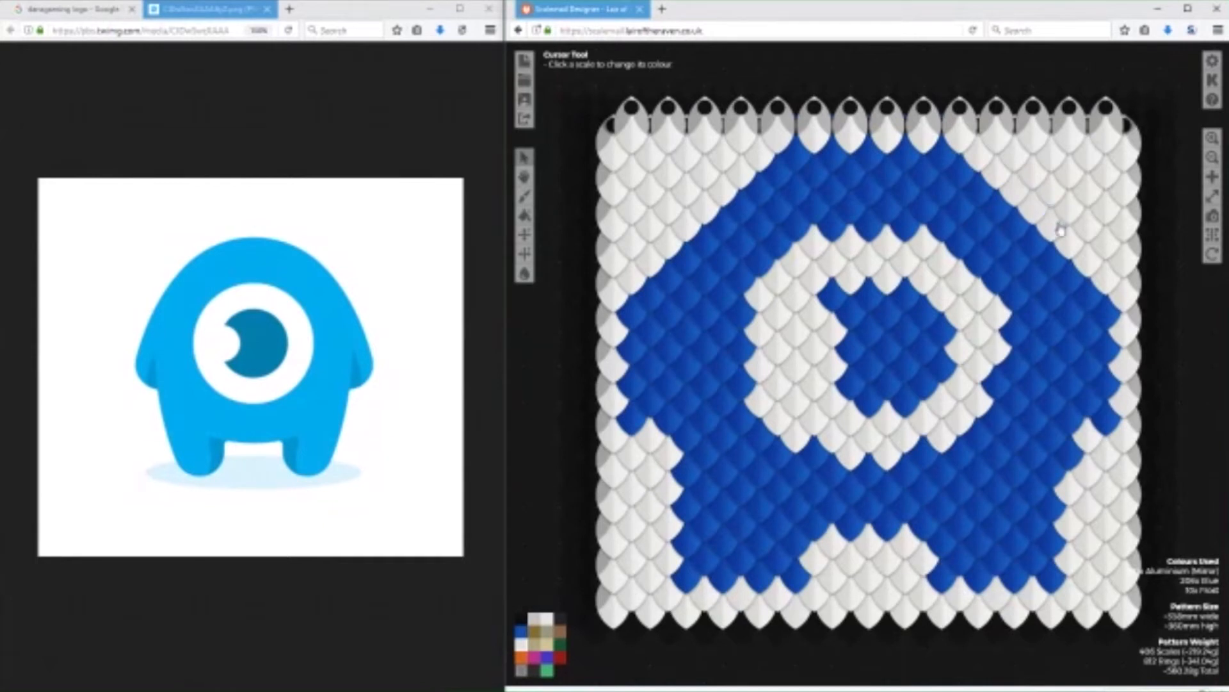
Use Blue to extend the pupil's lower-left corner and trim the eye white's right and bottom edges.
click(521, 630)
click(832, 401)
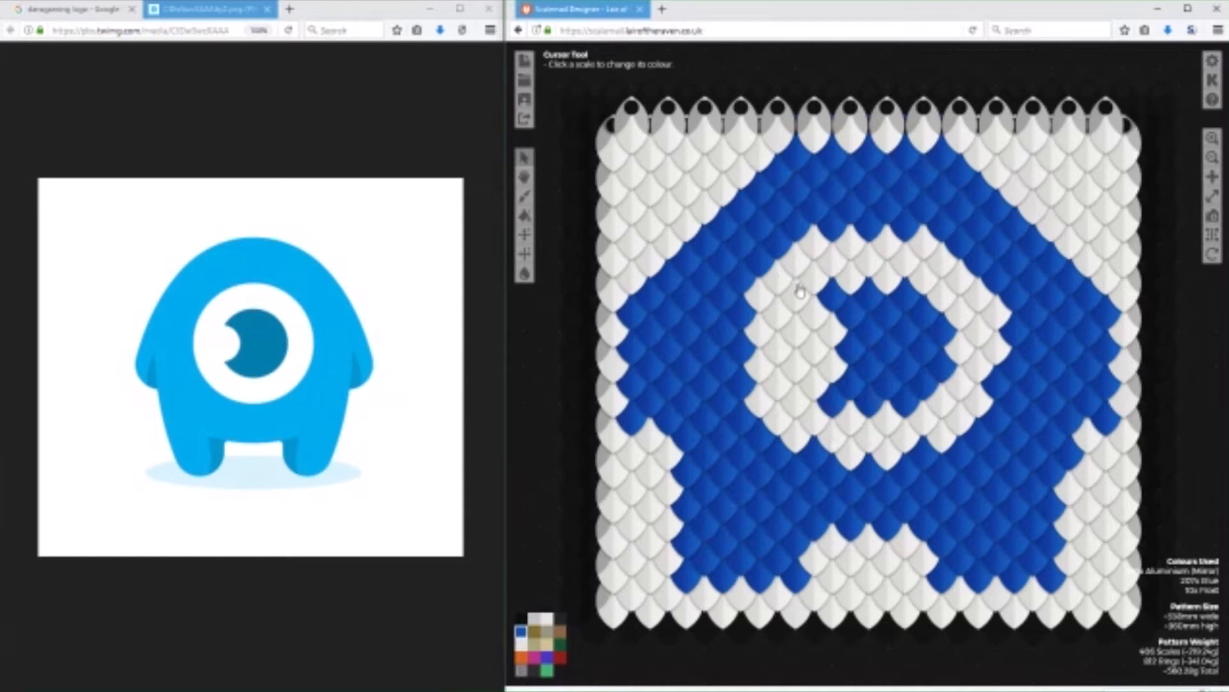
click(988, 312)
click(994, 350)
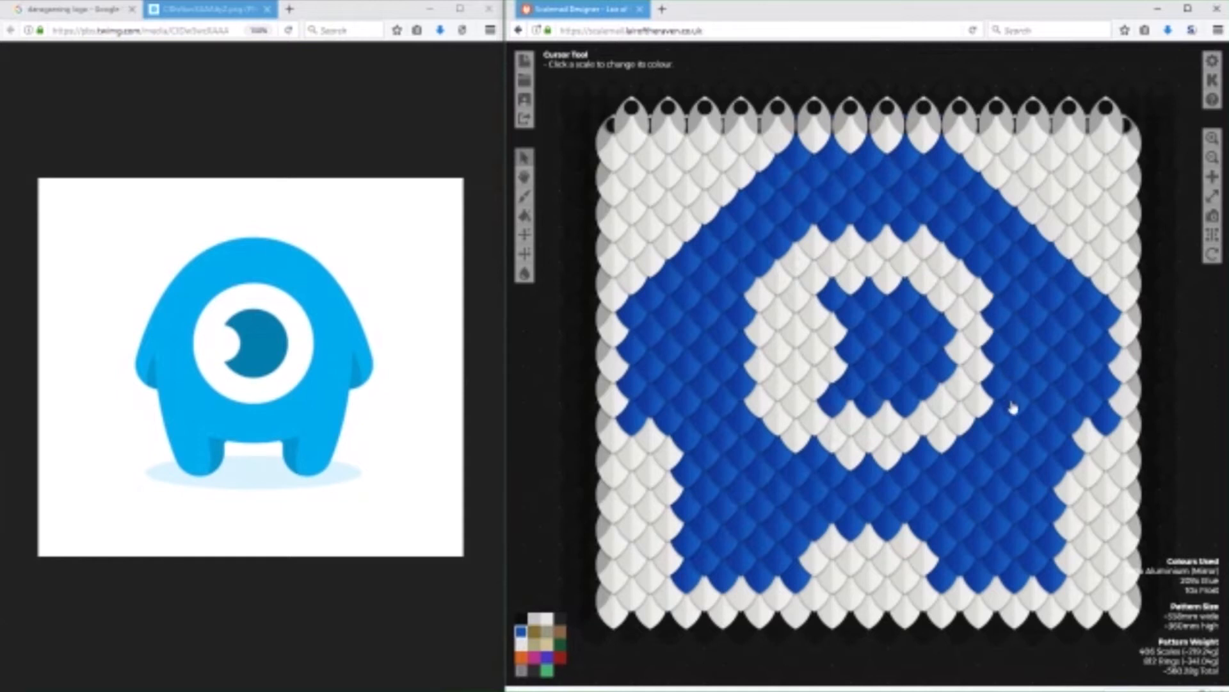
click(886, 464)
click(861, 469)
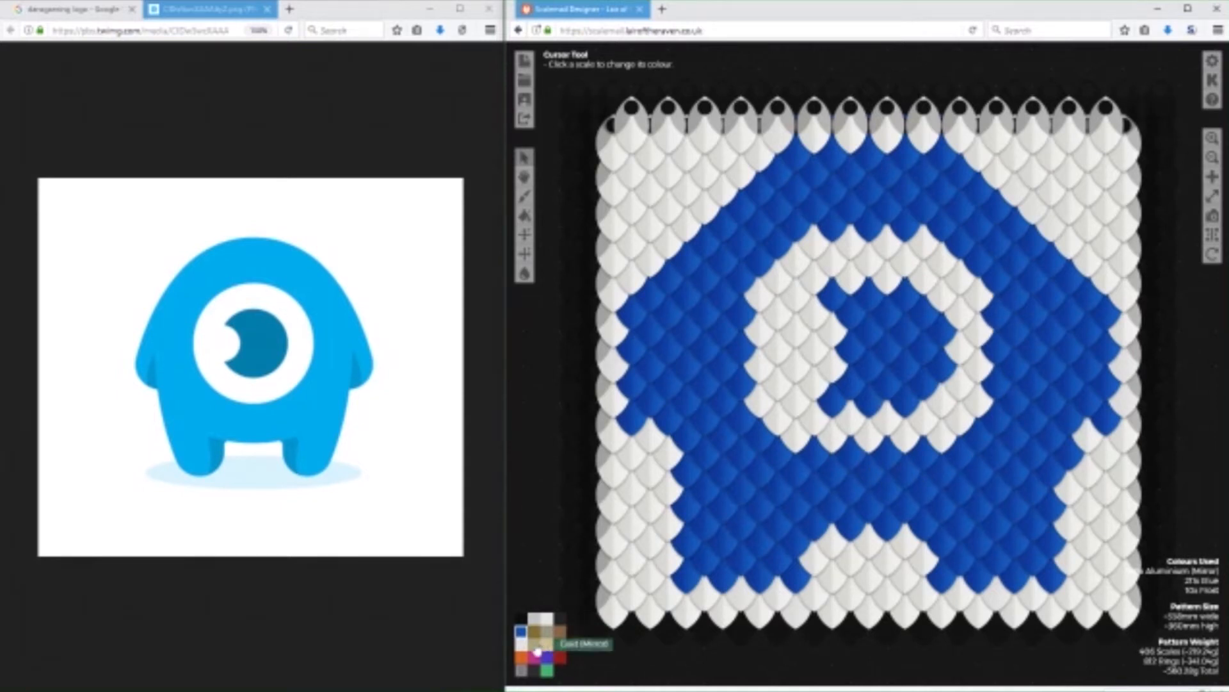
Add a four-scale Frost row along the eye white's lower edge and recolour the scale under the right arm to Frost.
click(817, 456)
click(851, 455)
click(888, 456)
click(924, 456)
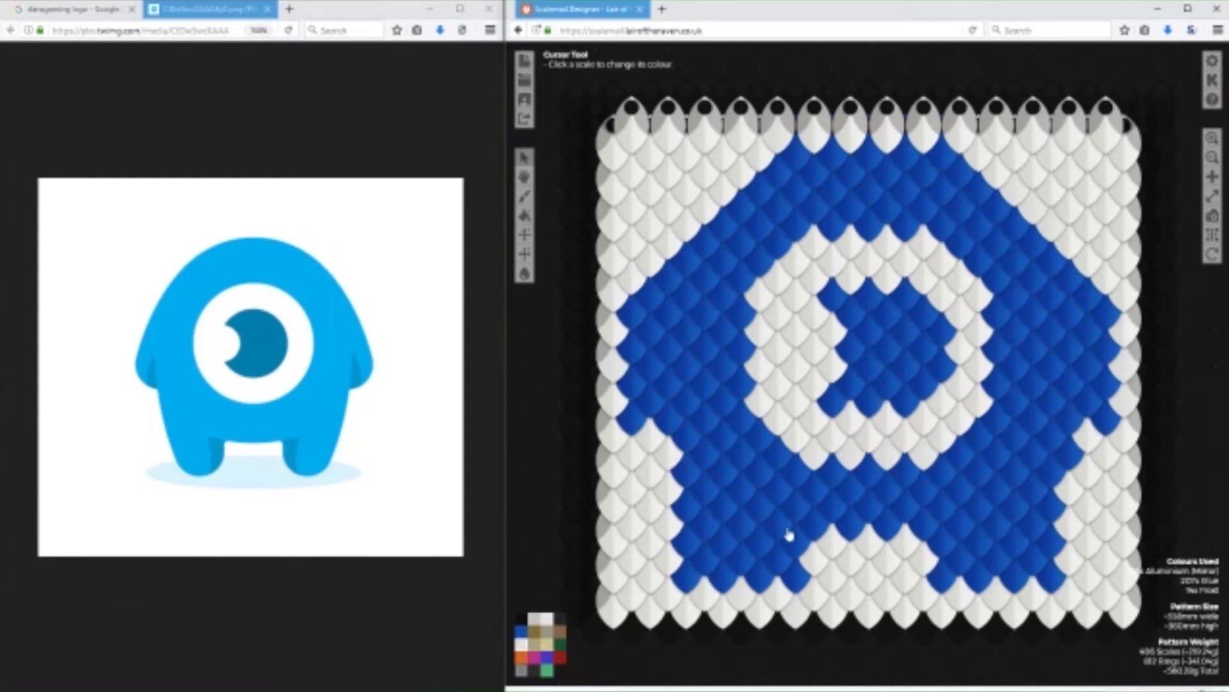
click(520, 631)
click(522, 643)
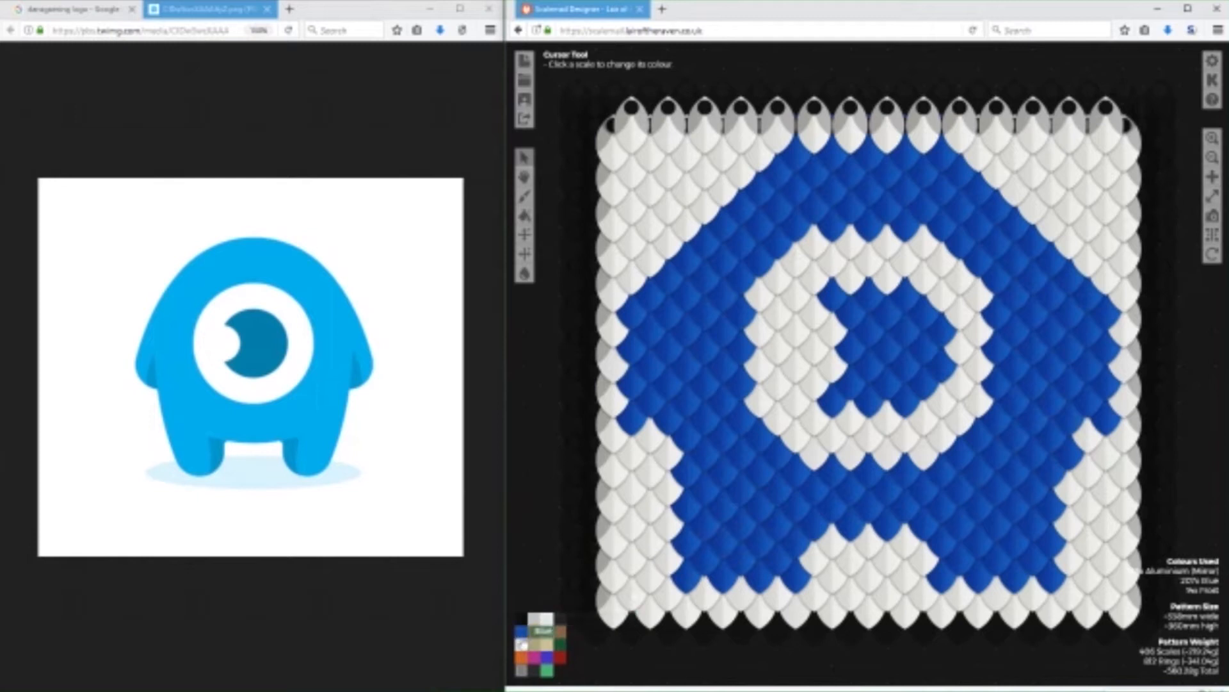
click(1073, 455)
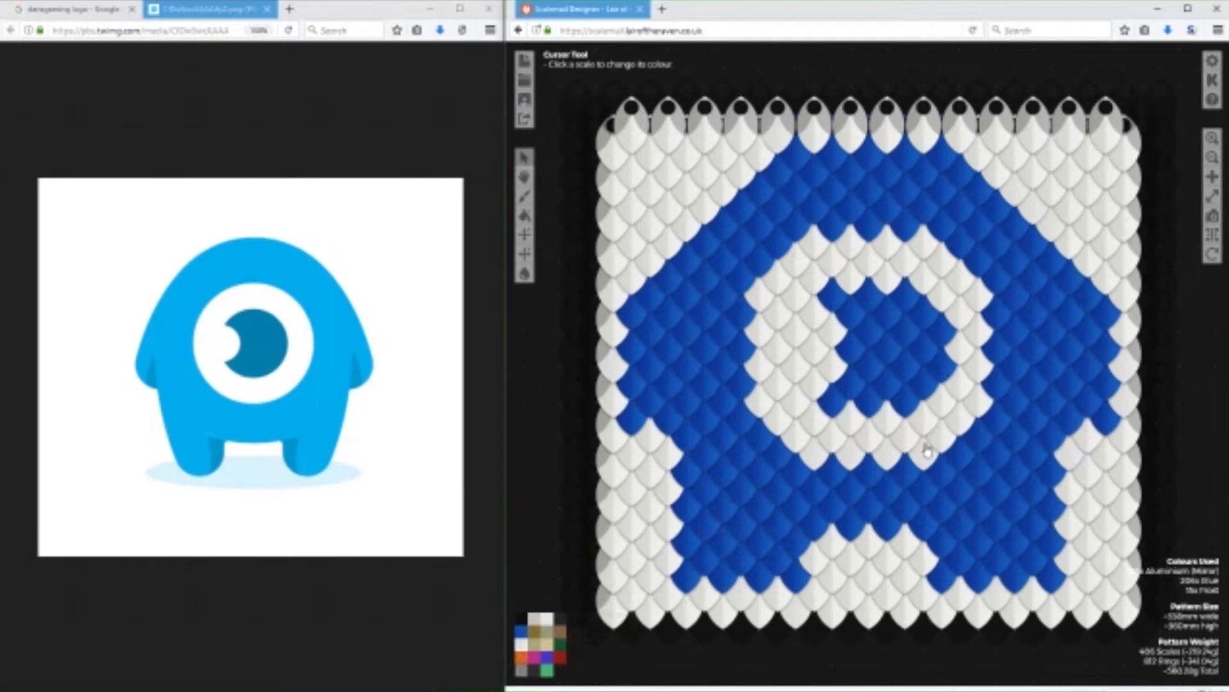
Round out both upper sides of the mascot's body with diagonal runs of Blue scales.
click(521, 630)
mouse_move(736, 183)
mouse_down()
mouse_move(660, 257)
mouse_move(662, 281)
mouse_up()
drag(992, 164, 1097, 294)
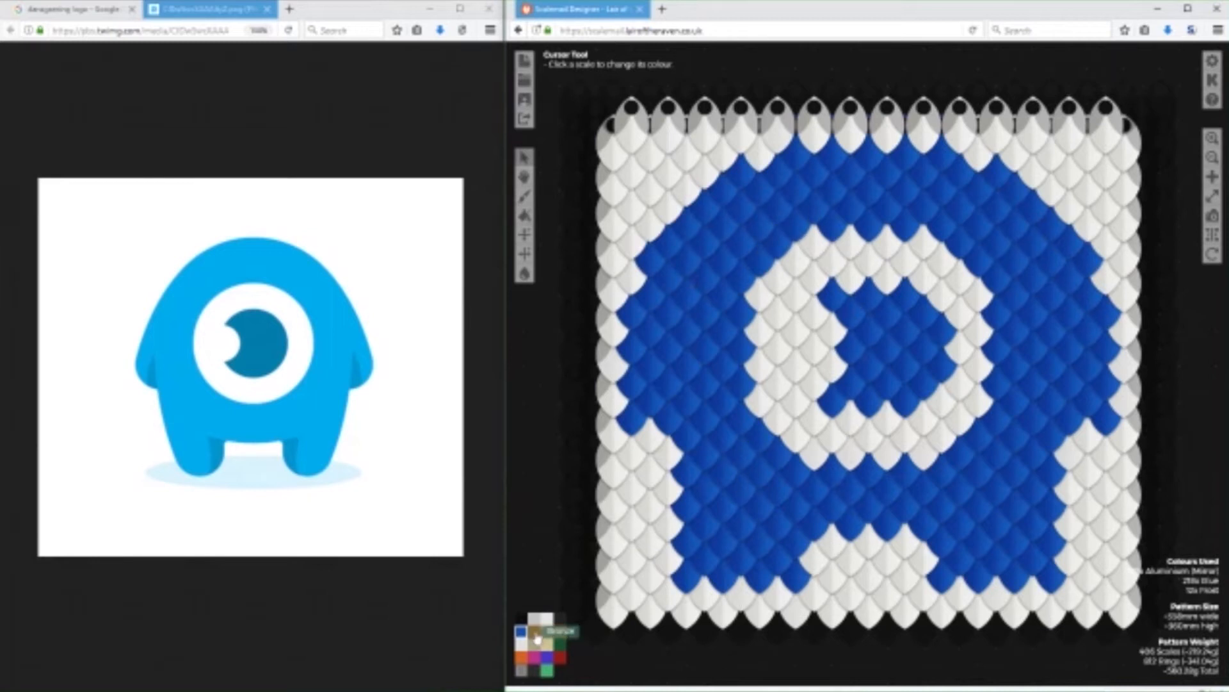
Extend the pattern upward with a row of Frost scales along its top edge.
click(822, 142)
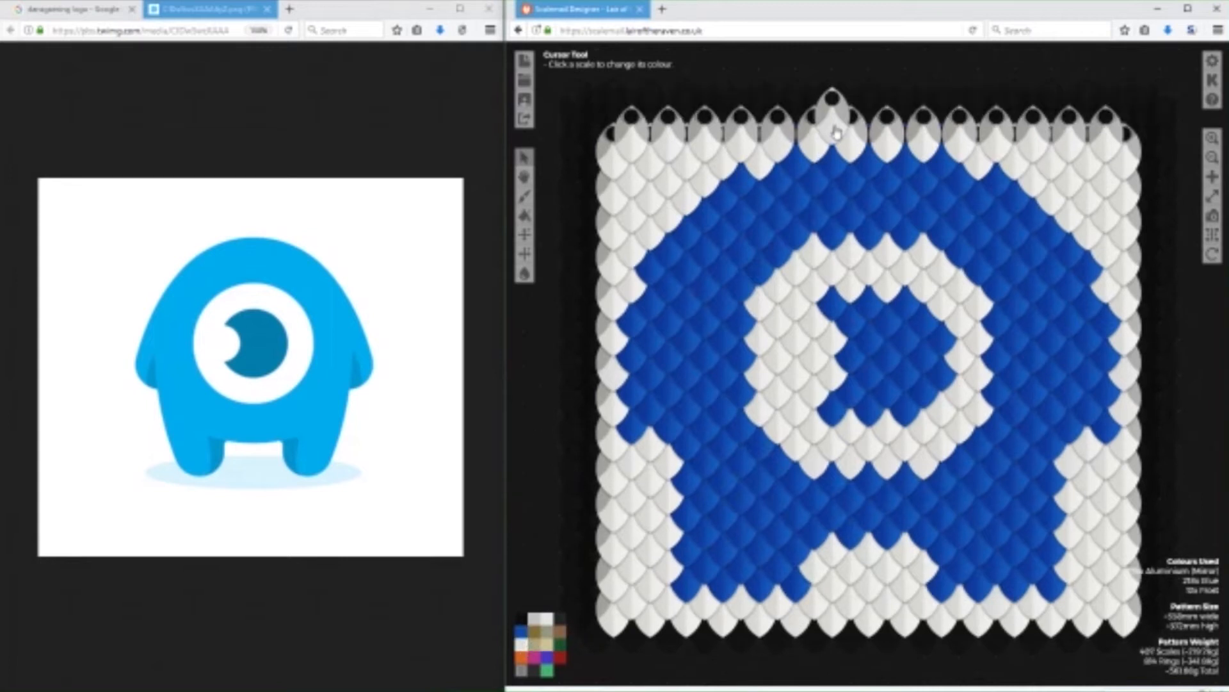
click(761, 137)
click(724, 137)
click(666, 121)
click(647, 144)
click(686, 146)
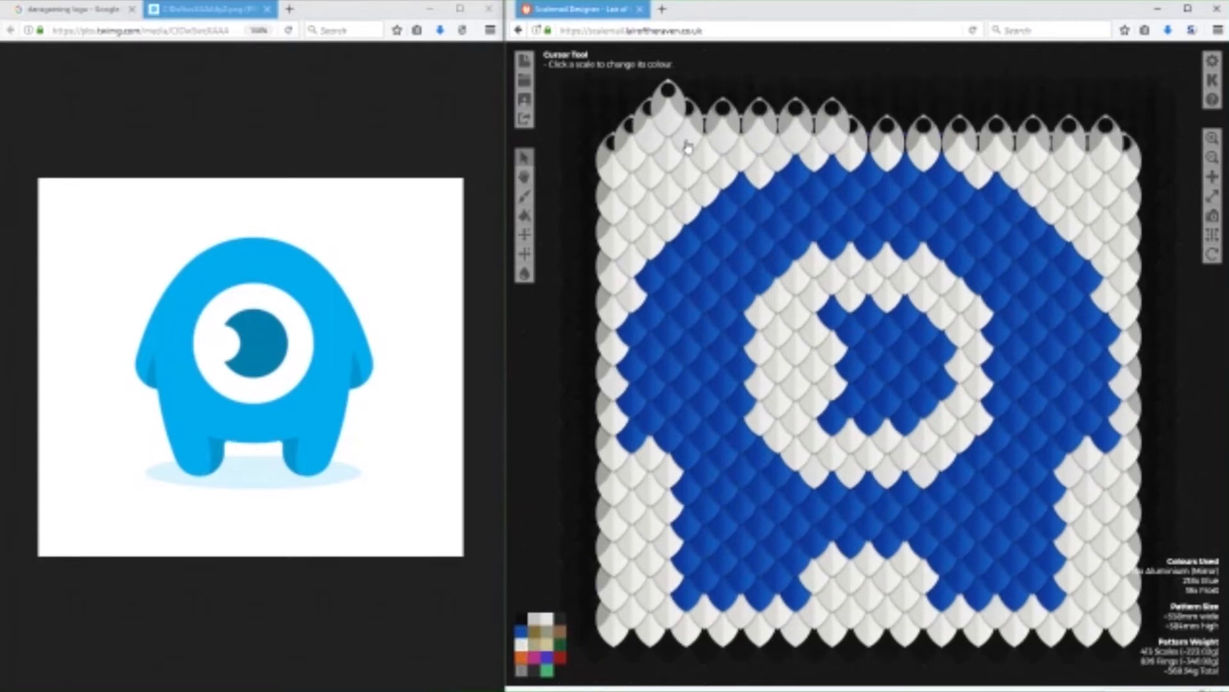
click(603, 155)
click(613, 146)
click(869, 143)
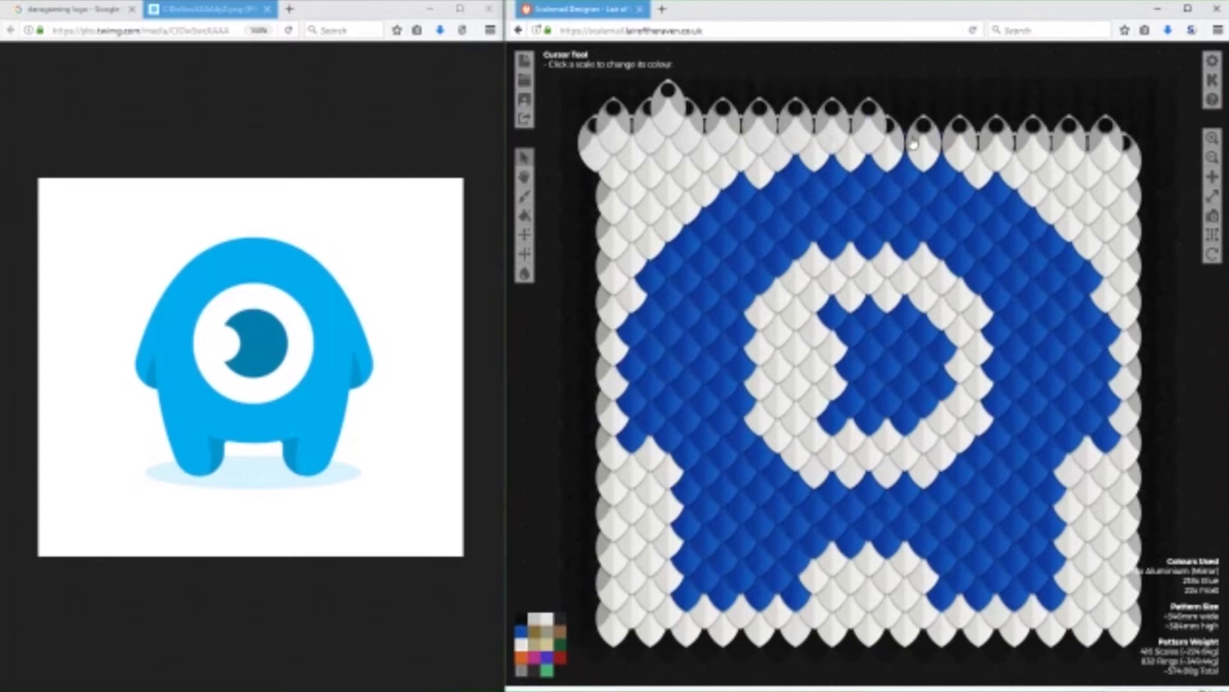
click(905, 142)
click(942, 142)
click(979, 142)
click(1051, 142)
click(1015, 142)
click(1088, 142)
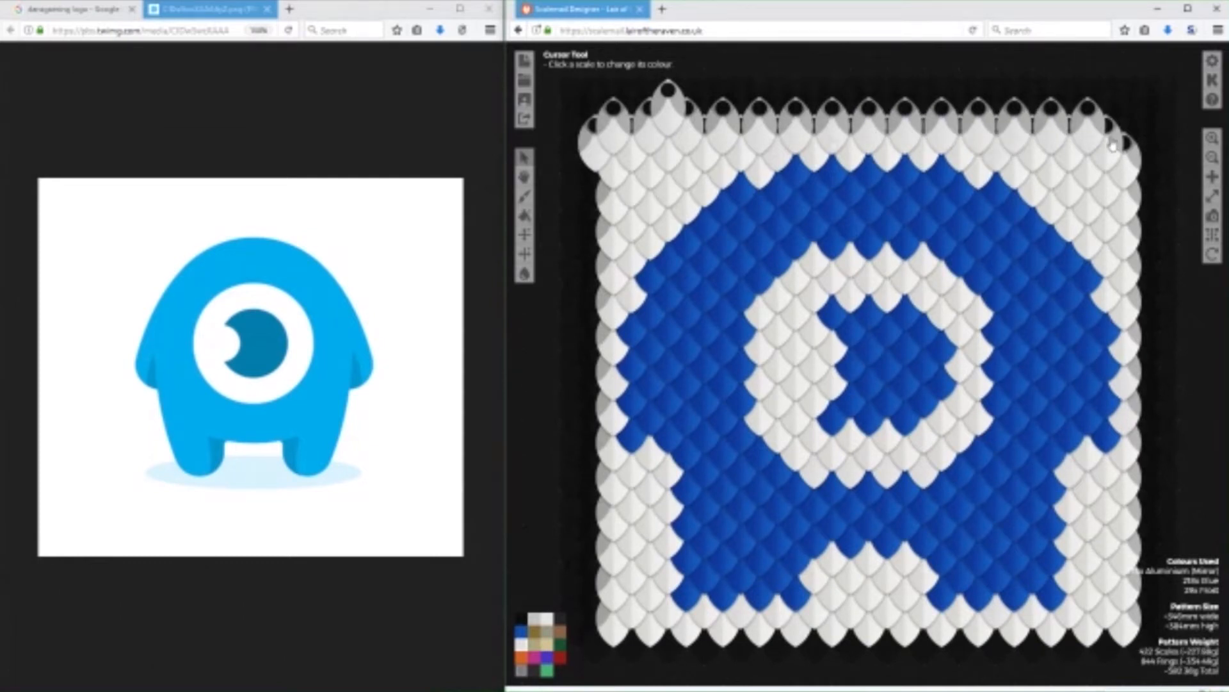
Add a second row of Frost scales along the top edge and remove the stray scale at the upper-left corner.
click(1125, 138)
click(1107, 119)
click(1070, 120)
click(1032, 120)
click(997, 120)
click(960, 121)
click(924, 120)
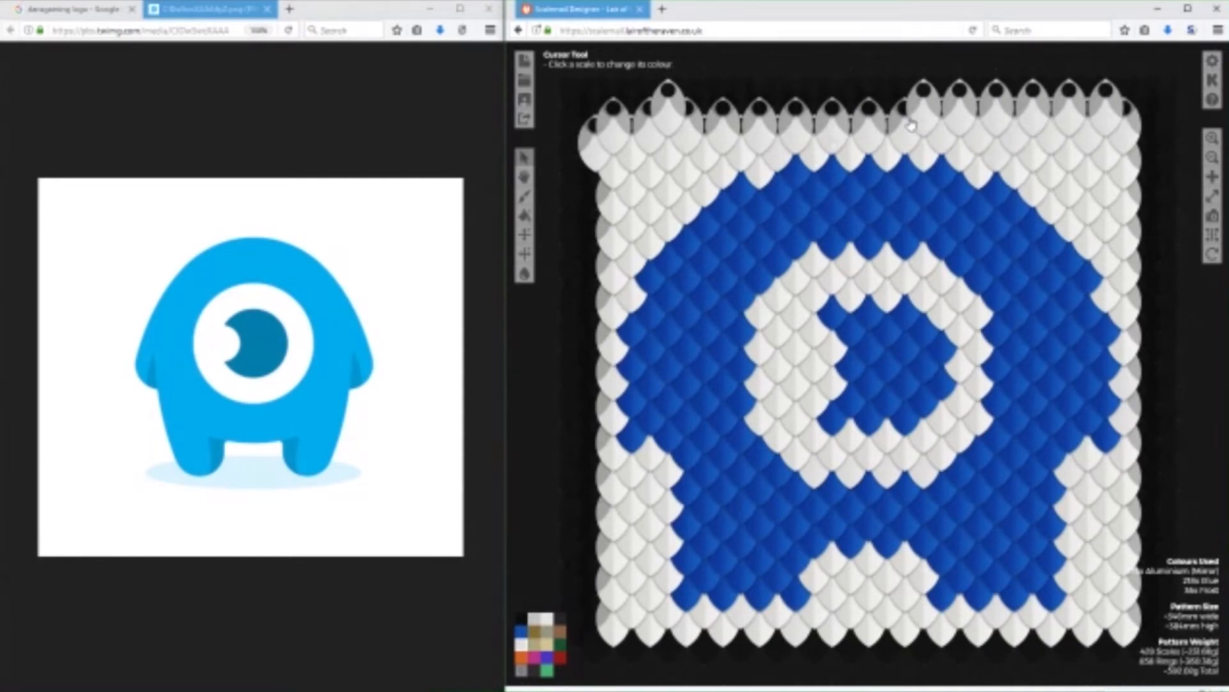
click(887, 121)
click(851, 122)
click(814, 120)
click(777, 121)
click(740, 120)
click(704, 120)
click(632, 121)
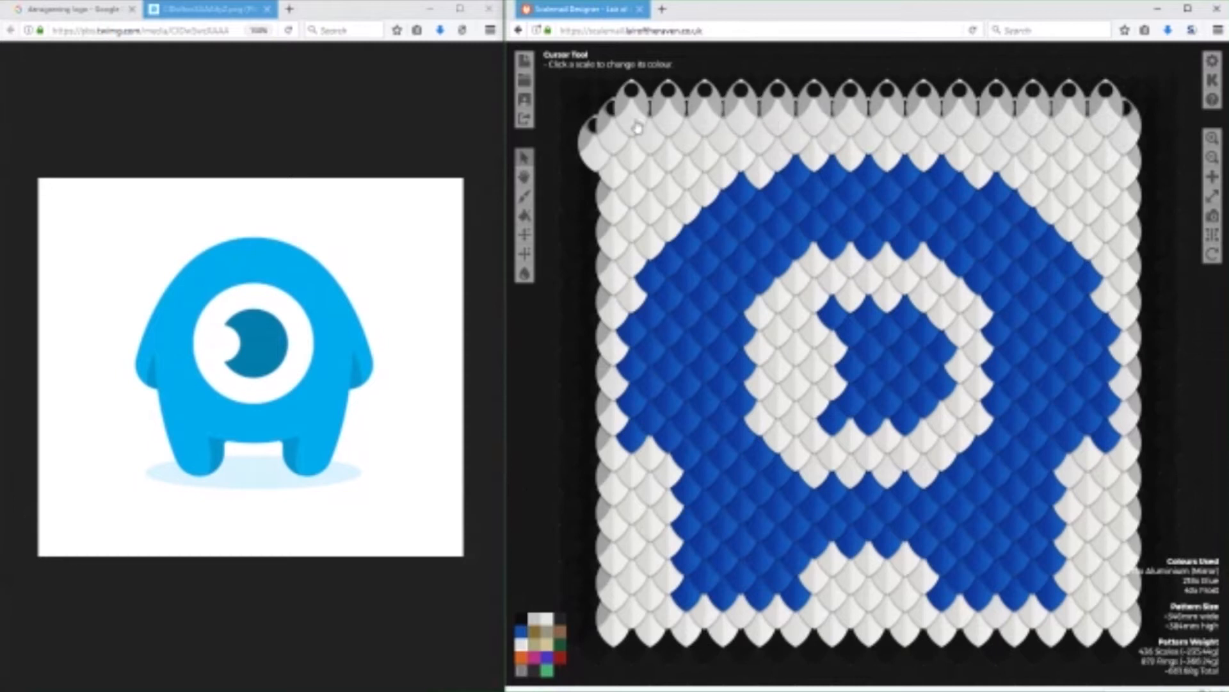
click(523, 619)
click(594, 164)
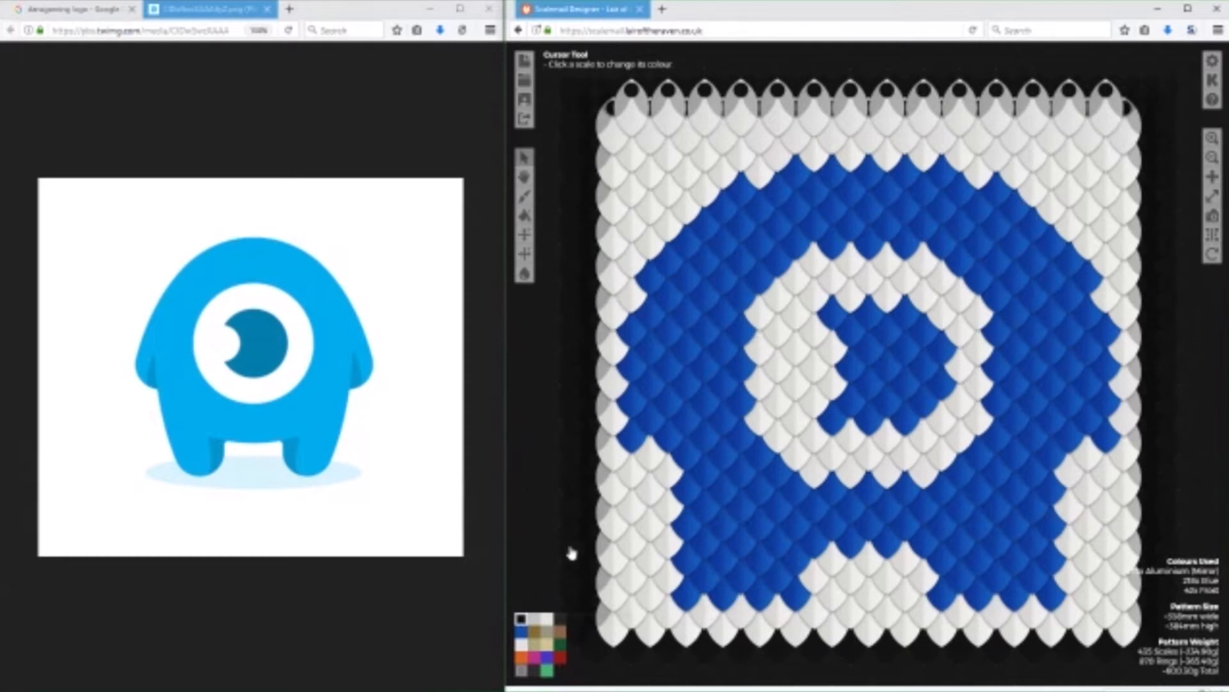
Raise the top of the mascot's head by adding Blue scales across its upper outline.
click(521, 631)
click(765, 184)
mouse_move(908, 200)
mouse_down()
mouse_move(982, 177)
mouse_move(952, 222)
mouse_move(958, 160)
mouse_move(790, 163)
mouse_move(766, 187)
mouse_up()
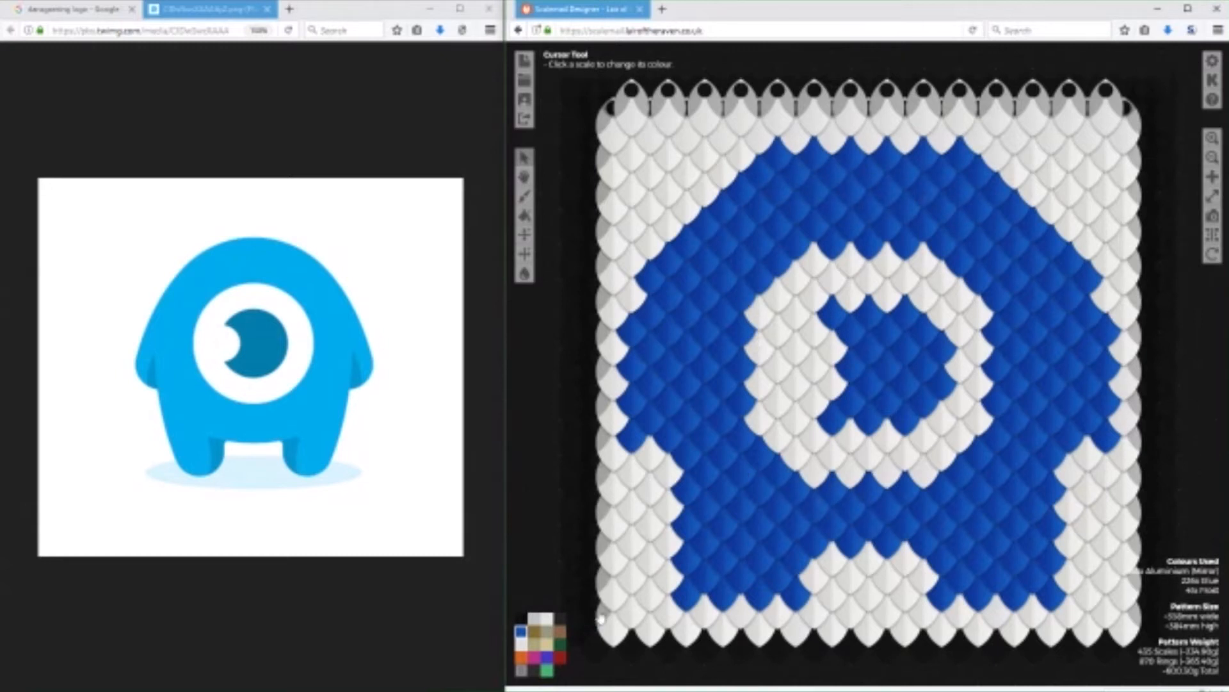
Extend the eye's white ring upward with Frost scales and raise the top of the pupil with Blue scales.
click(521, 647)
mouse_move(835, 252)
mouse_down()
mouse_move(886, 256)
mouse_move(923, 238)
mouse_move(819, 236)
mouse_move(762, 293)
mouse_move(924, 280)
mouse_move(959, 252)
mouse_move(949, 249)
mouse_move(983, 290)
mouse_up()
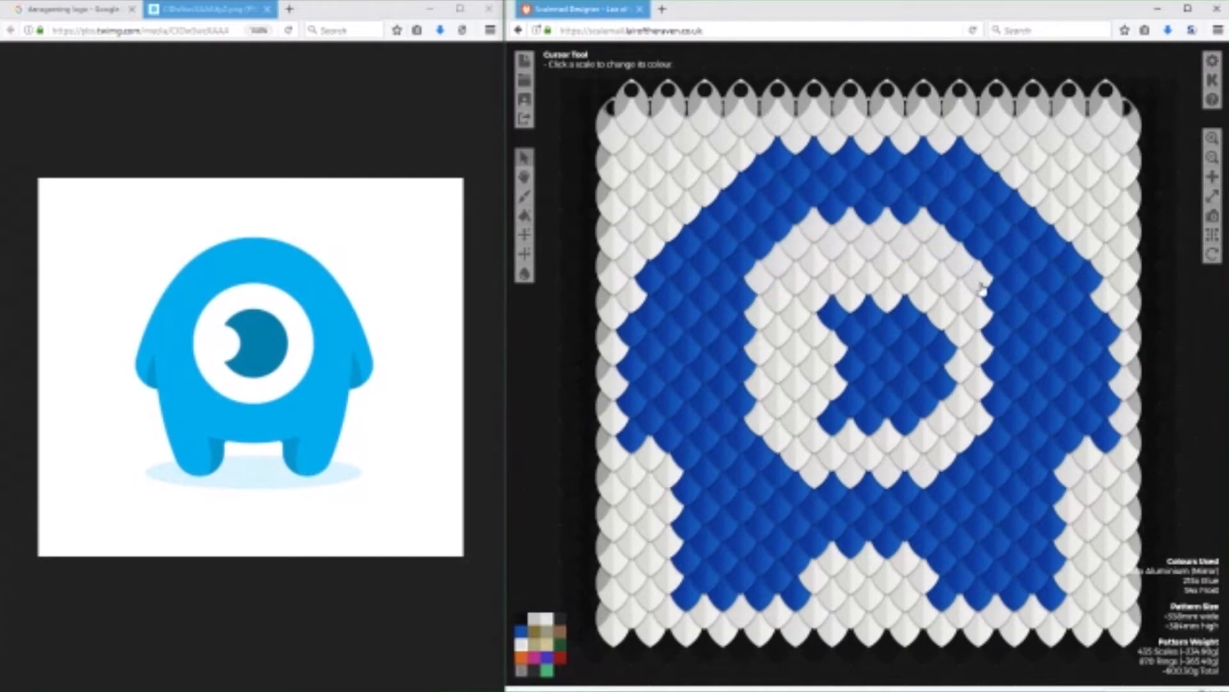
click(521, 630)
mouse_move(926, 320)
mouse_down()
mouse_move(929, 302)
mouse_move(818, 301)
mouse_move(808, 287)
mouse_up()
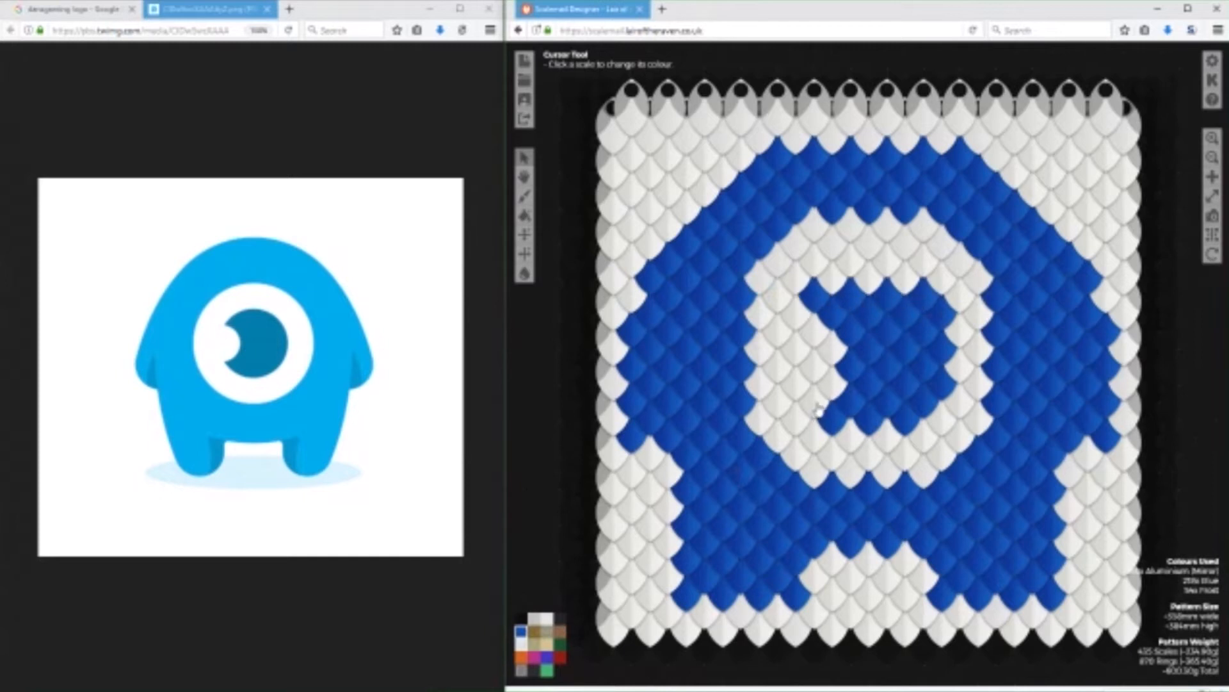
Move the eye ring's lower edge upward with Frost scales, then round its lower corners and extend the pupil's top with Blue.
drag(822, 410, 823, 427)
click(522, 648)
mouse_move(900, 435)
mouse_down()
mouse_move(818, 437)
mouse_move(820, 485)
mouse_move(803, 468)
mouse_move(952, 482)
mouse_move(944, 466)
mouse_move(789, 460)
mouse_up()
click(522, 635)
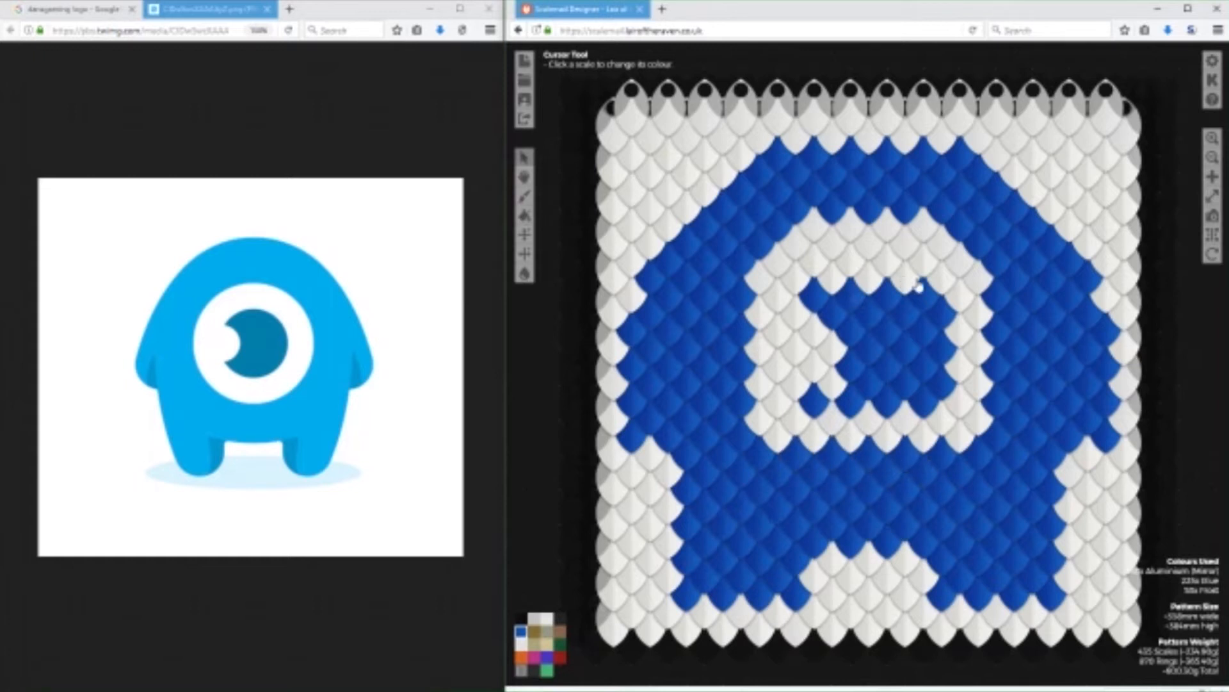
mouse_move(909, 285)
mouse_down()
mouse_move(828, 290)
mouse_move(796, 357)
mouse_up()
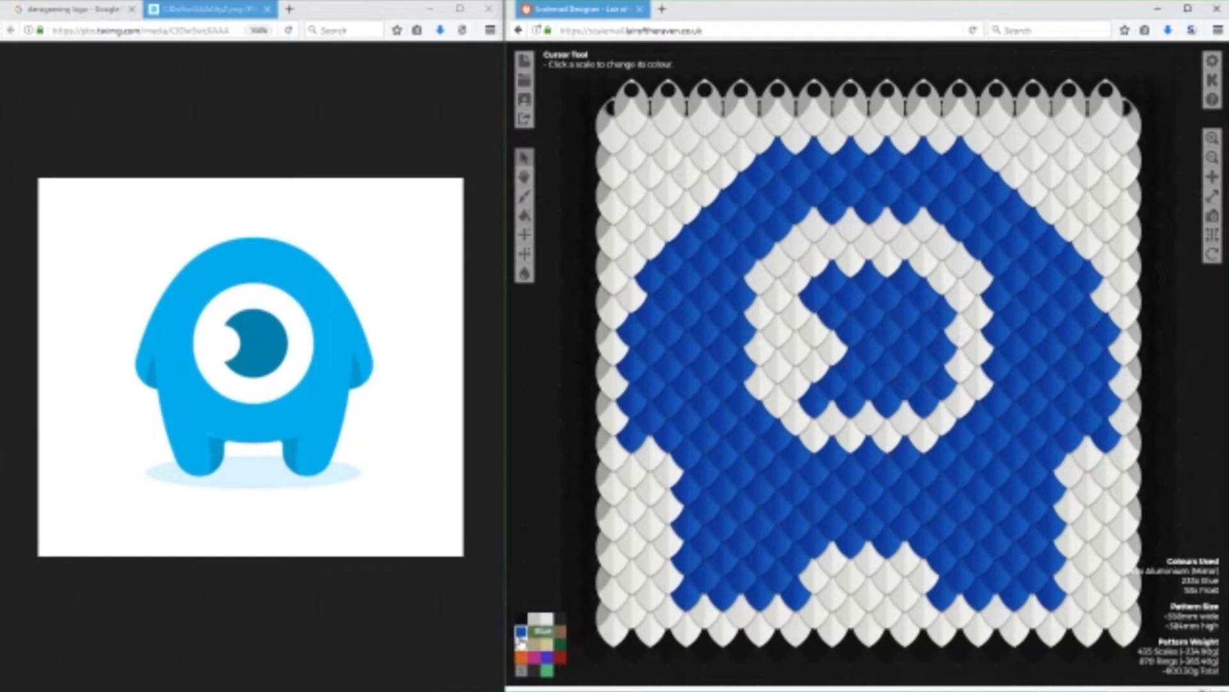
Trim the pupil's bottom row and right edge with Frost scales.
click(920, 407)
click(887, 408)
click(847, 410)
click(830, 410)
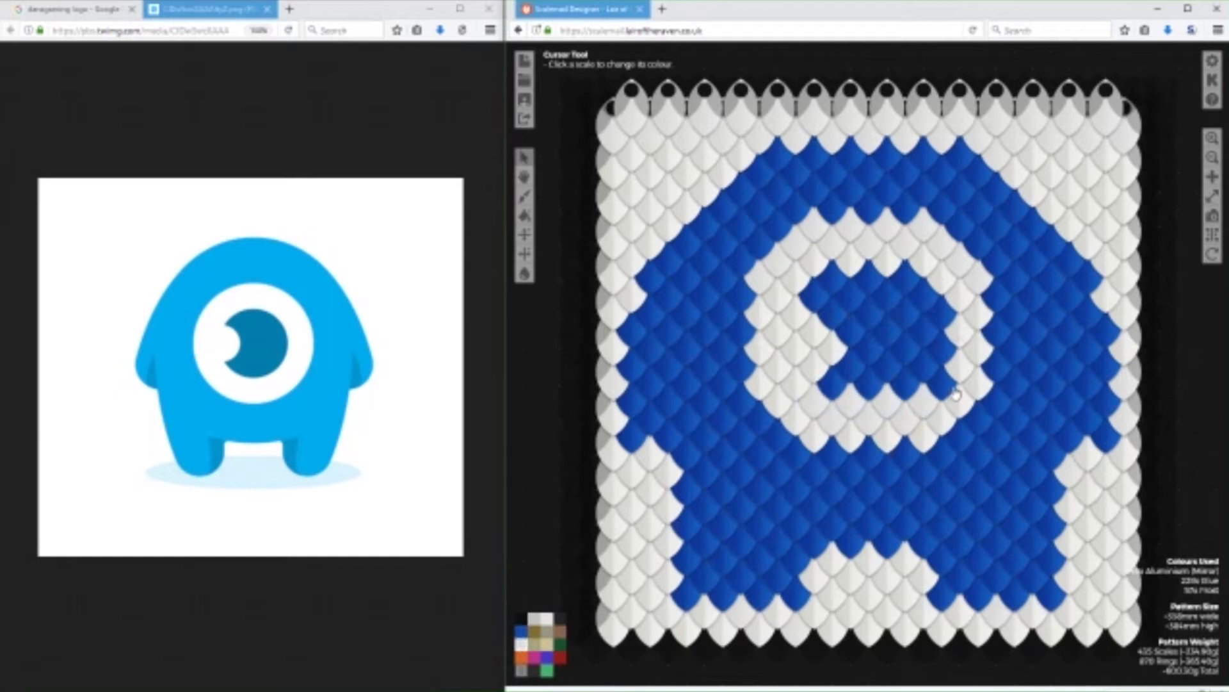
click(947, 384)
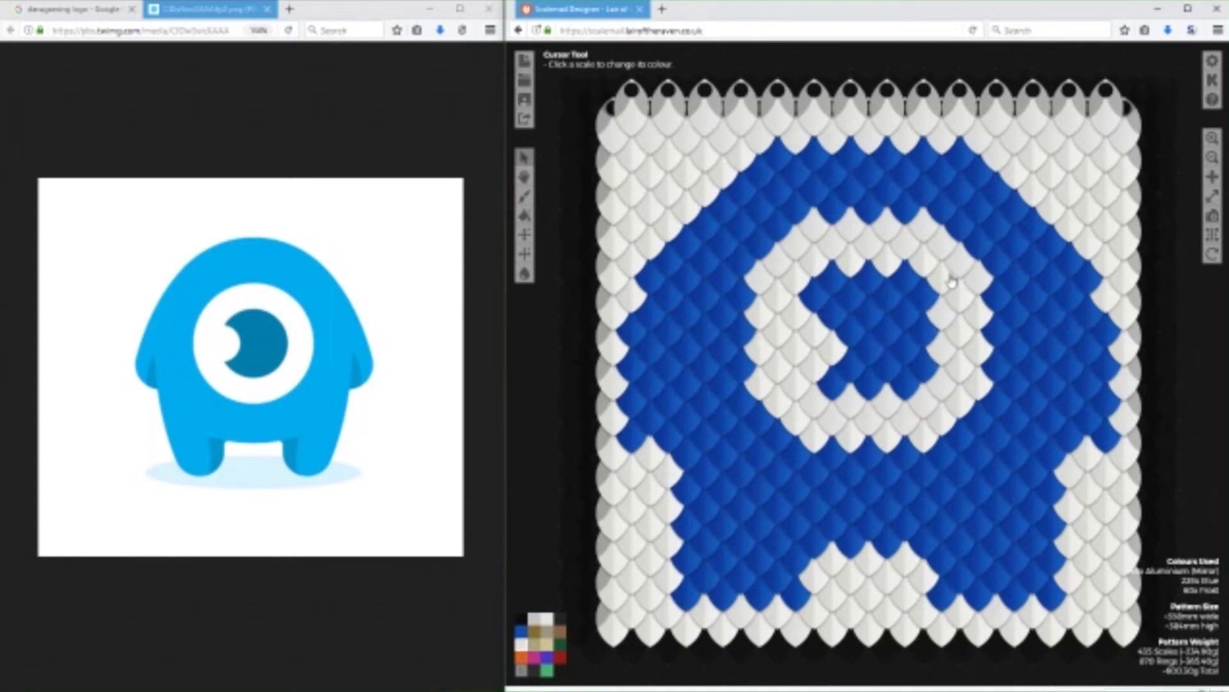
Fill the notch on the pupil's left side with Blue scales to make the pupil round.
click(522, 633)
click(821, 374)
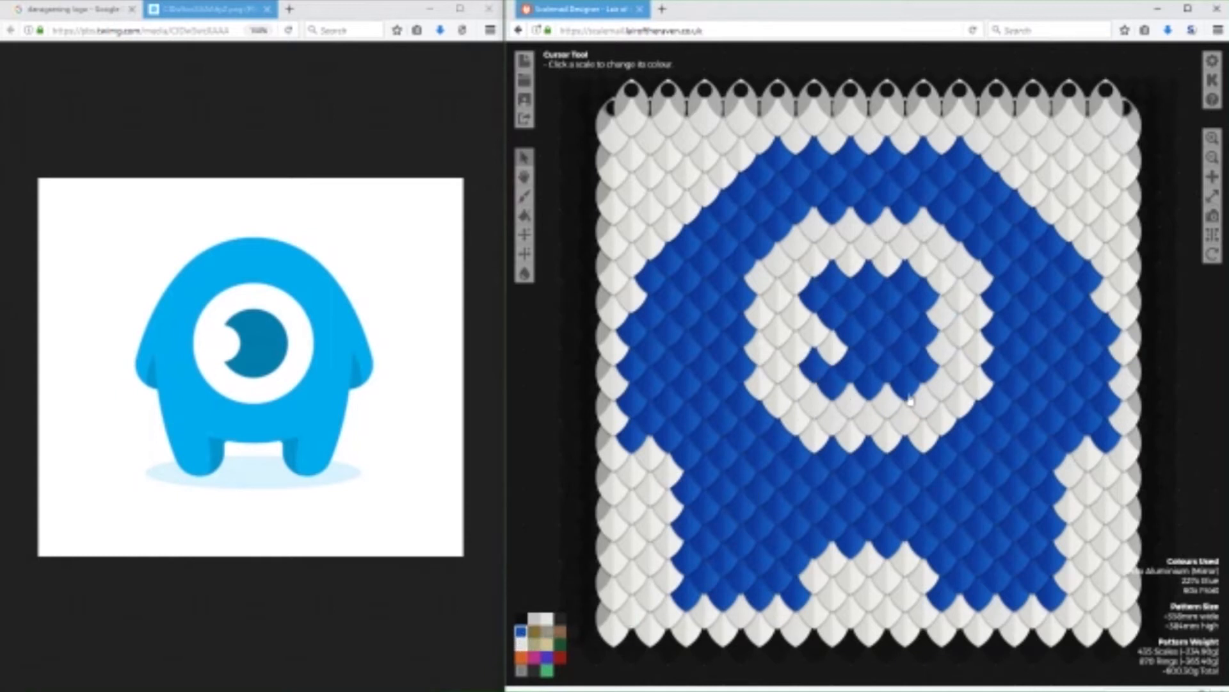
click(836, 367)
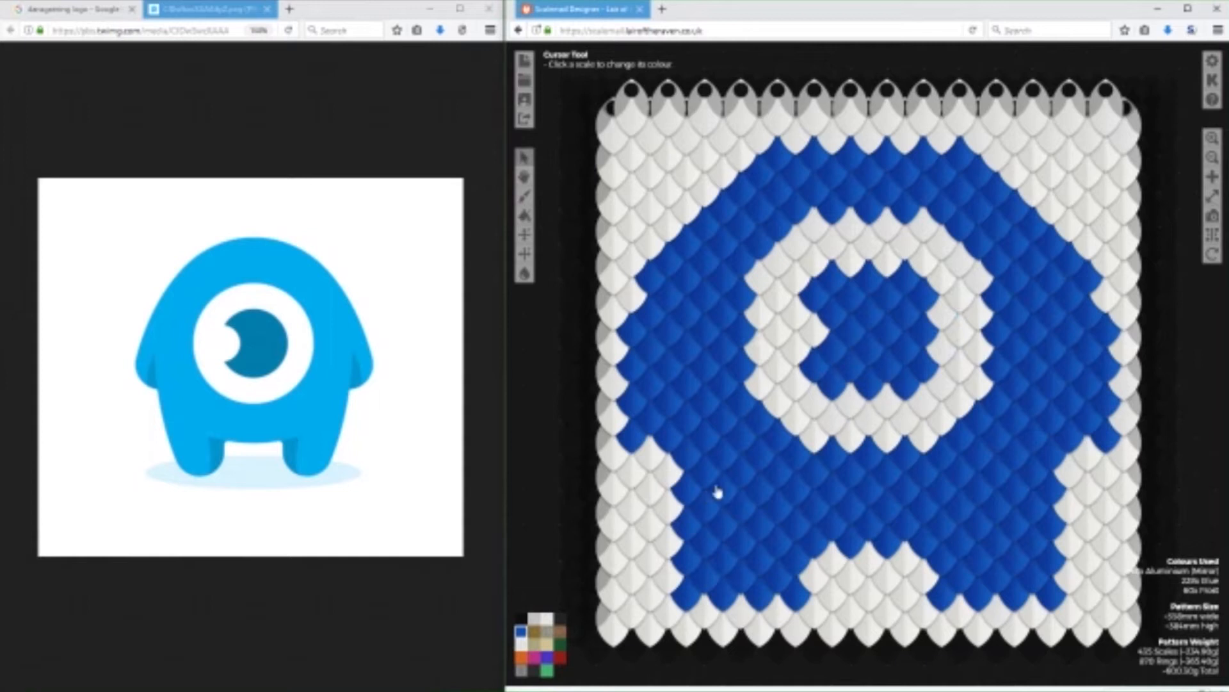
click(817, 336)
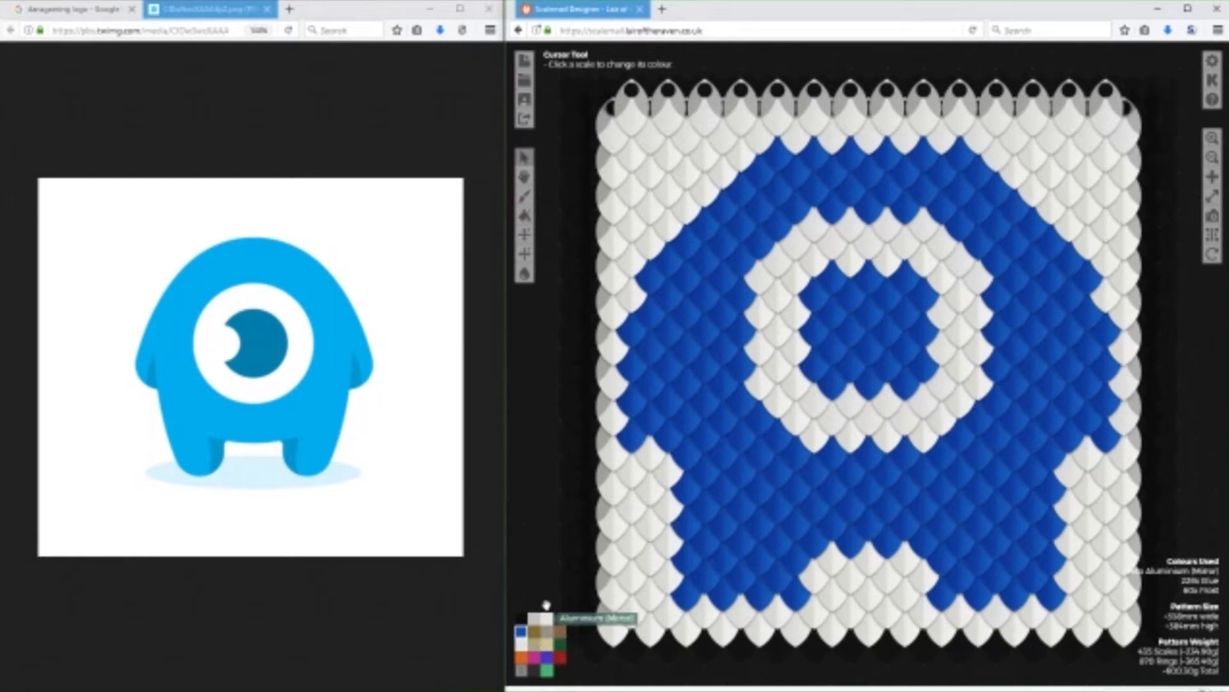
Cut a smaller notch into the pupil's left side with Frost scales, turning its innermost scale back to Blue.
click(815, 305)
click(832, 327)
click(816, 352)
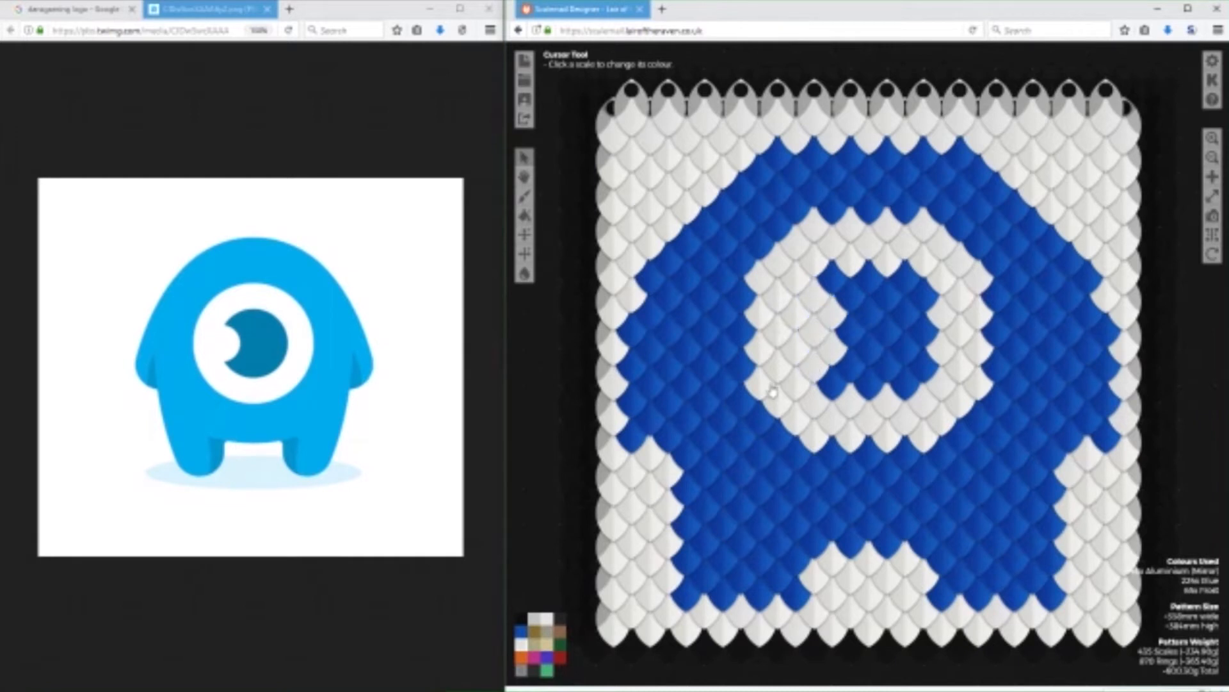
click(844, 341)
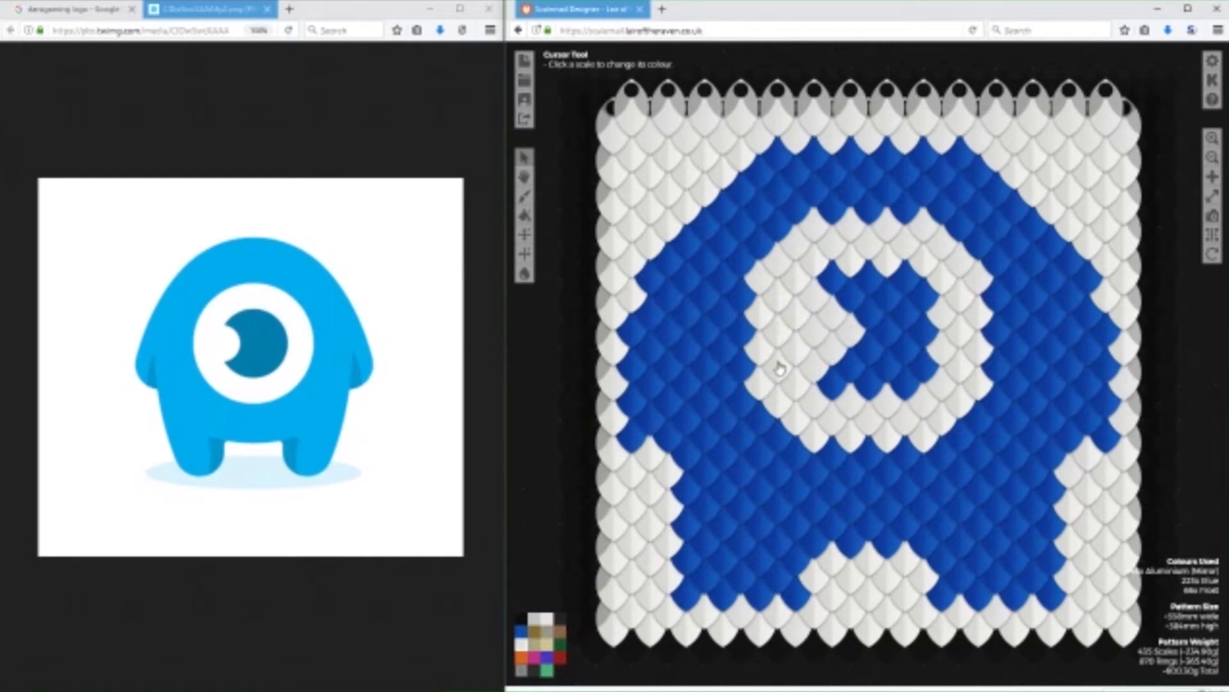
click(522, 632)
click(849, 330)
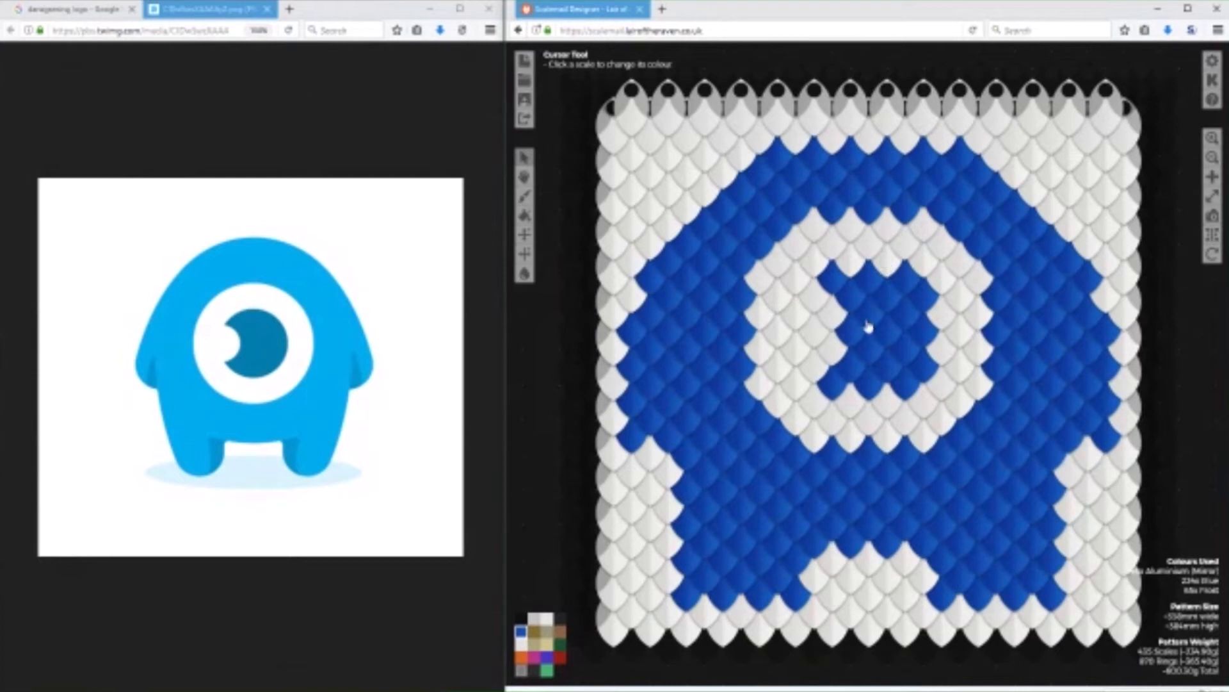
Raise the gap between the mascot's legs by one row of Frost scales.
click(889, 547)
click(858, 545)
click(822, 546)
click(909, 548)
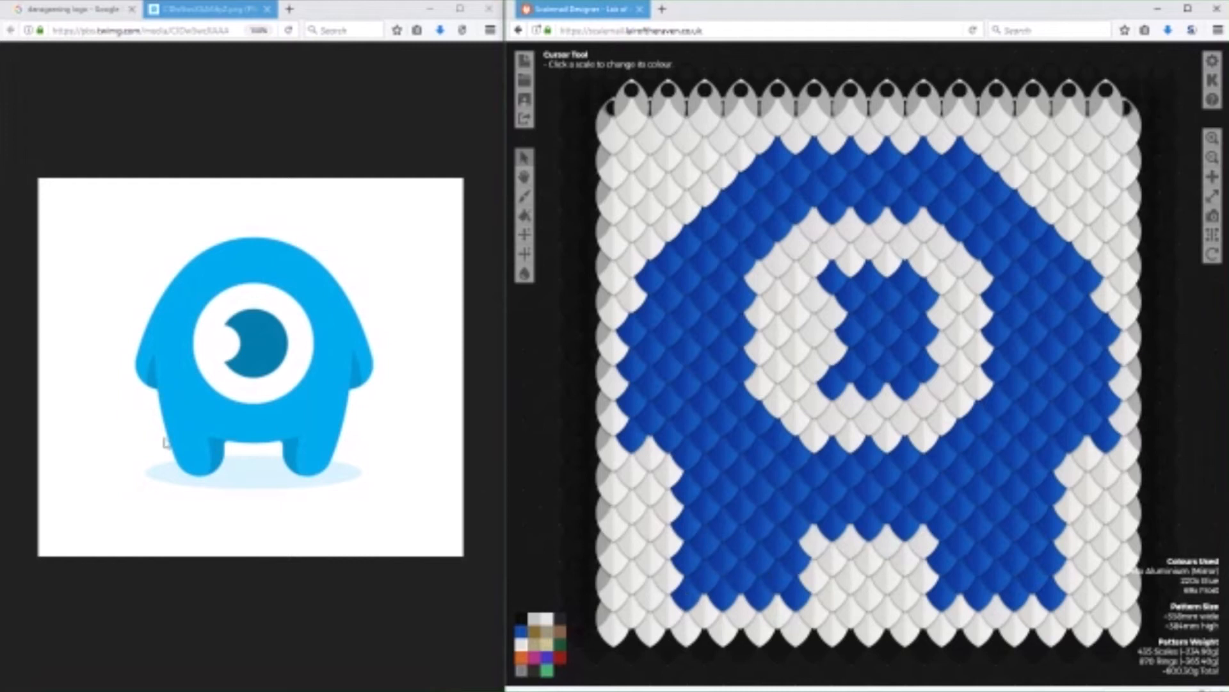
Taper both legs by painting their outer edges and inner foot corners Frost.
click(686, 595)
click(686, 557)
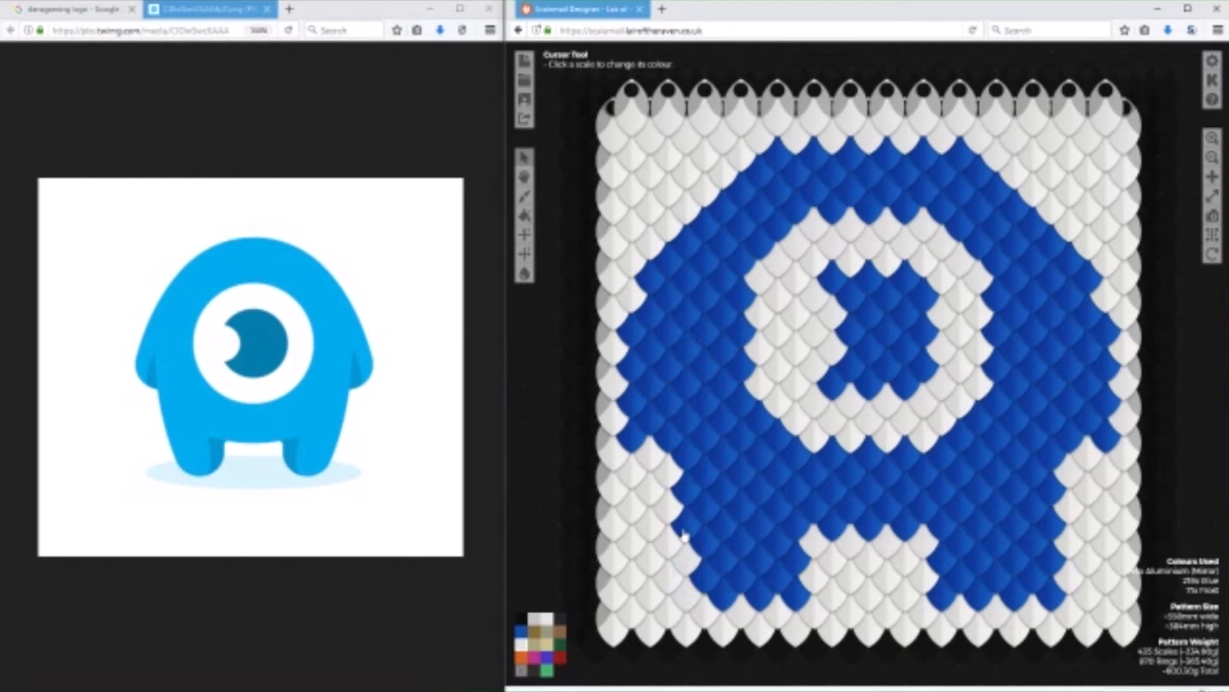
click(1051, 580)
click(1054, 534)
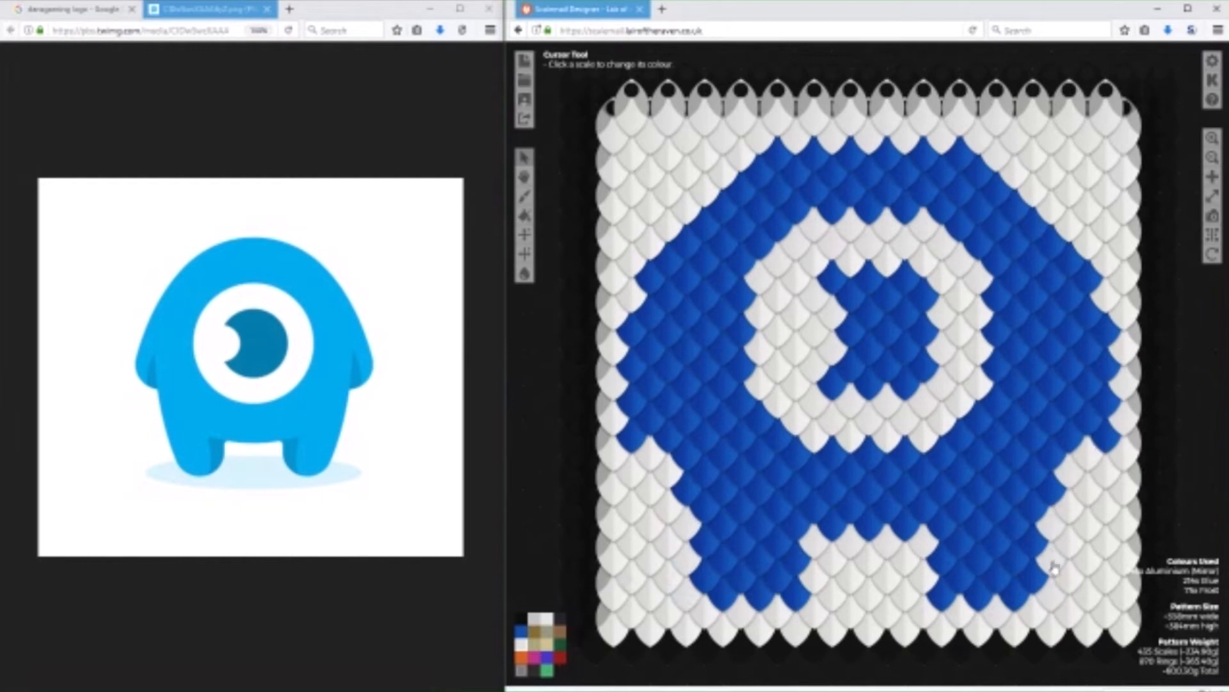
click(804, 606)
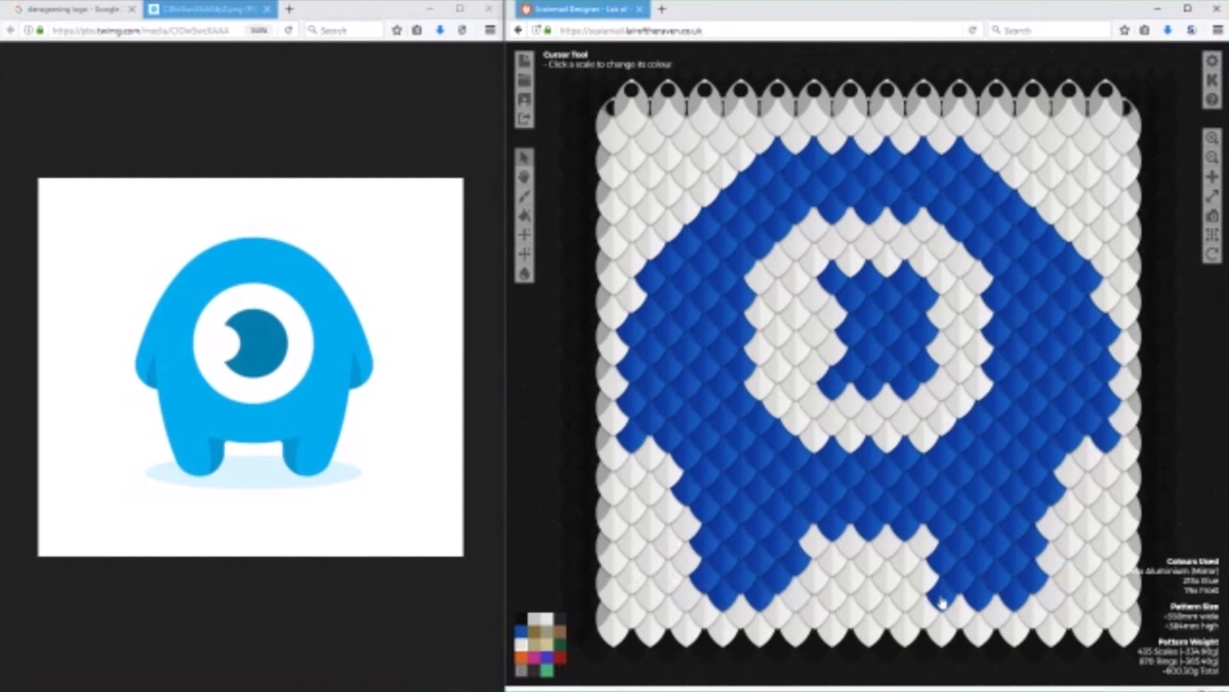
click(939, 597)
Lengthen the tips of both arms with Blue scales.
click(521, 631)
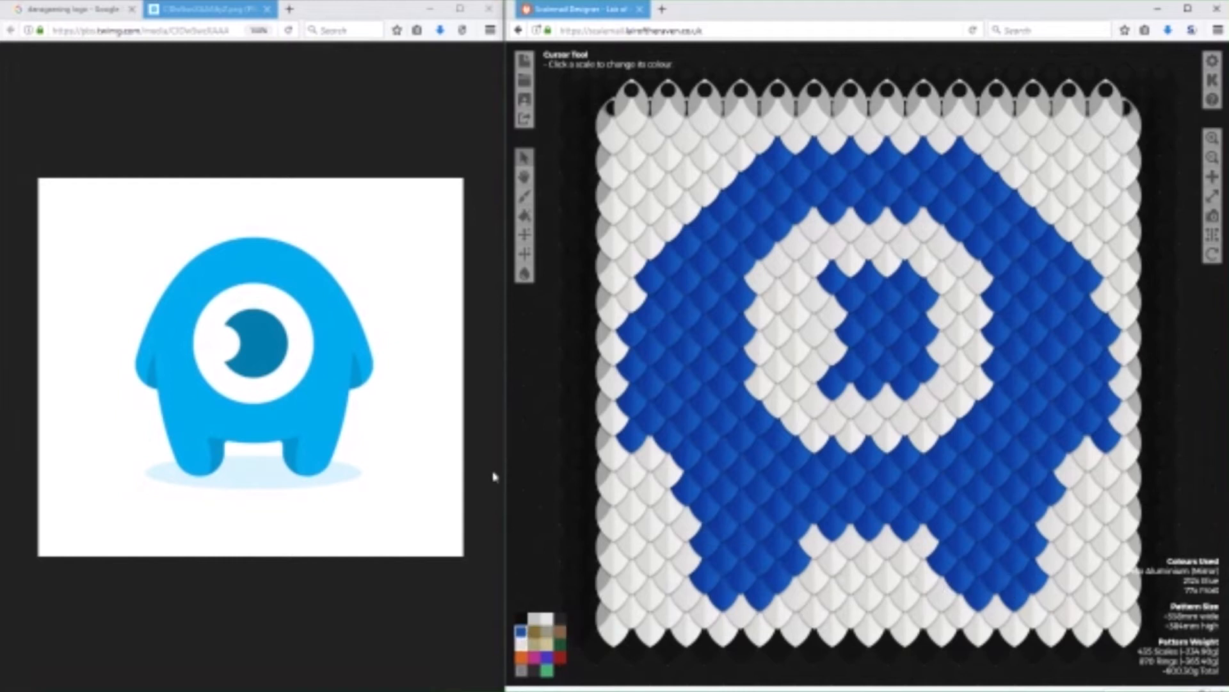
drag(609, 441, 674, 460)
click(1084, 455)
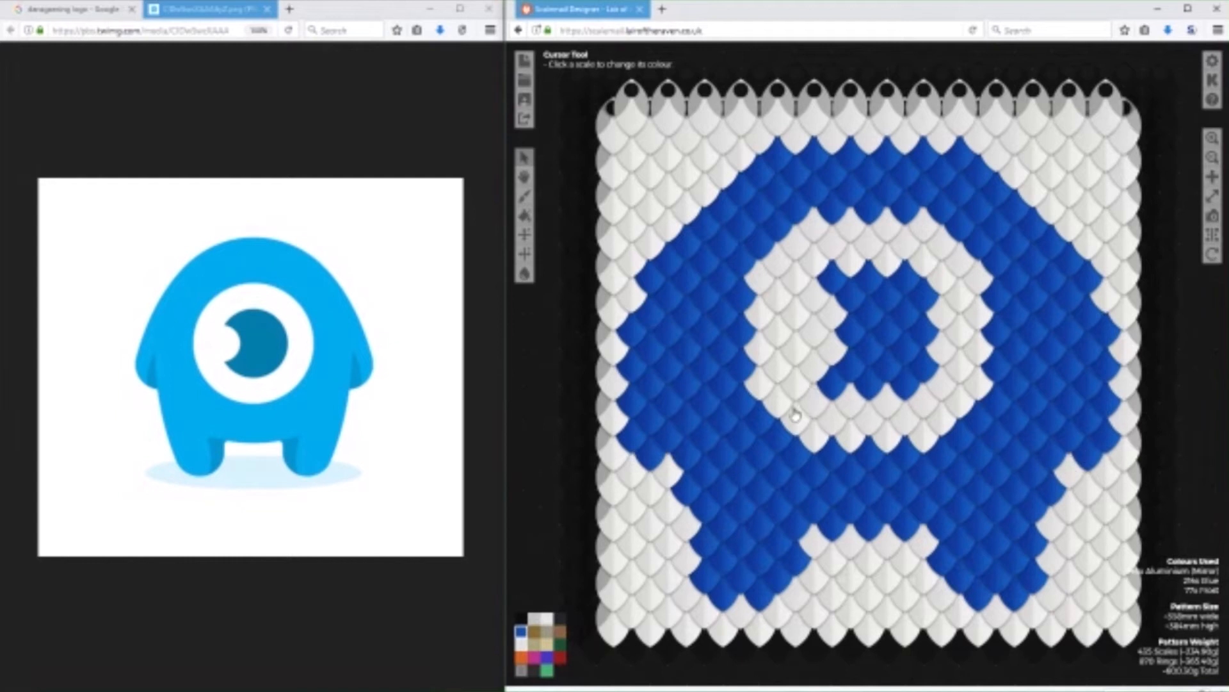
Try shading the inner edge of the left arm with Black scales from the armpit to the tip.
click(560, 620)
click(668, 437)
click(688, 383)
click(668, 402)
click(522, 630)
click(688, 385)
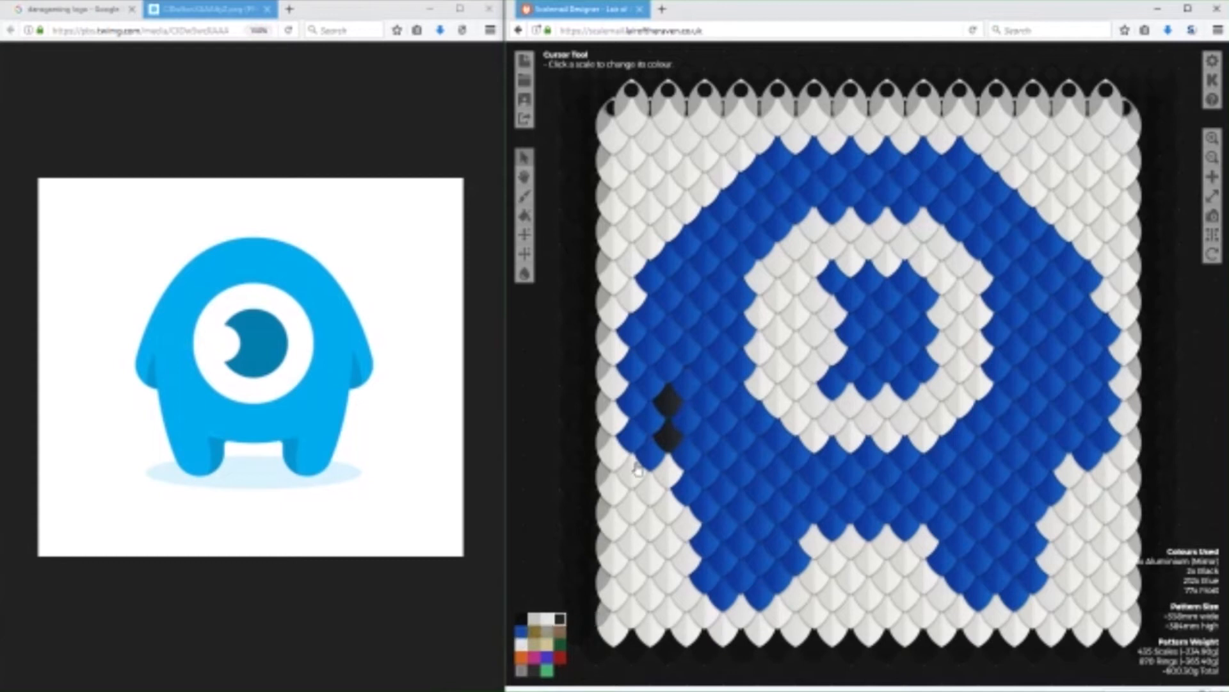
click(666, 379)
click(653, 459)
click(652, 423)
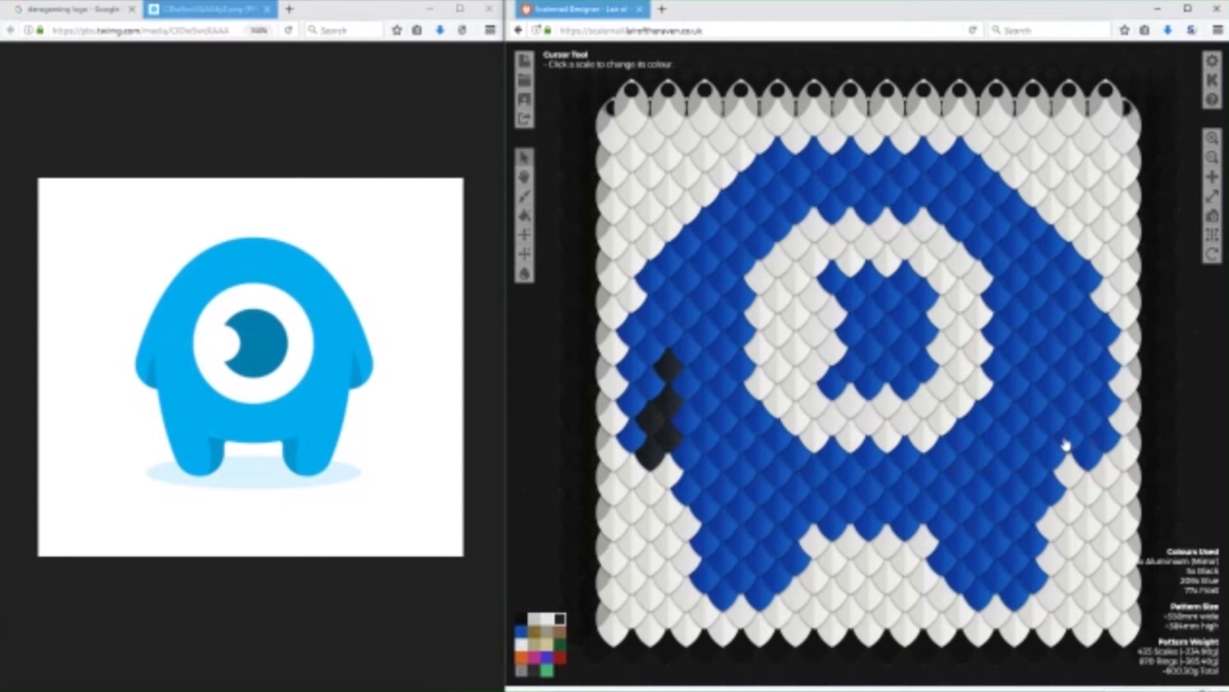
Try shading the inner edge of the left leg with Black scales down to the foot.
click(781, 579)
click(797, 558)
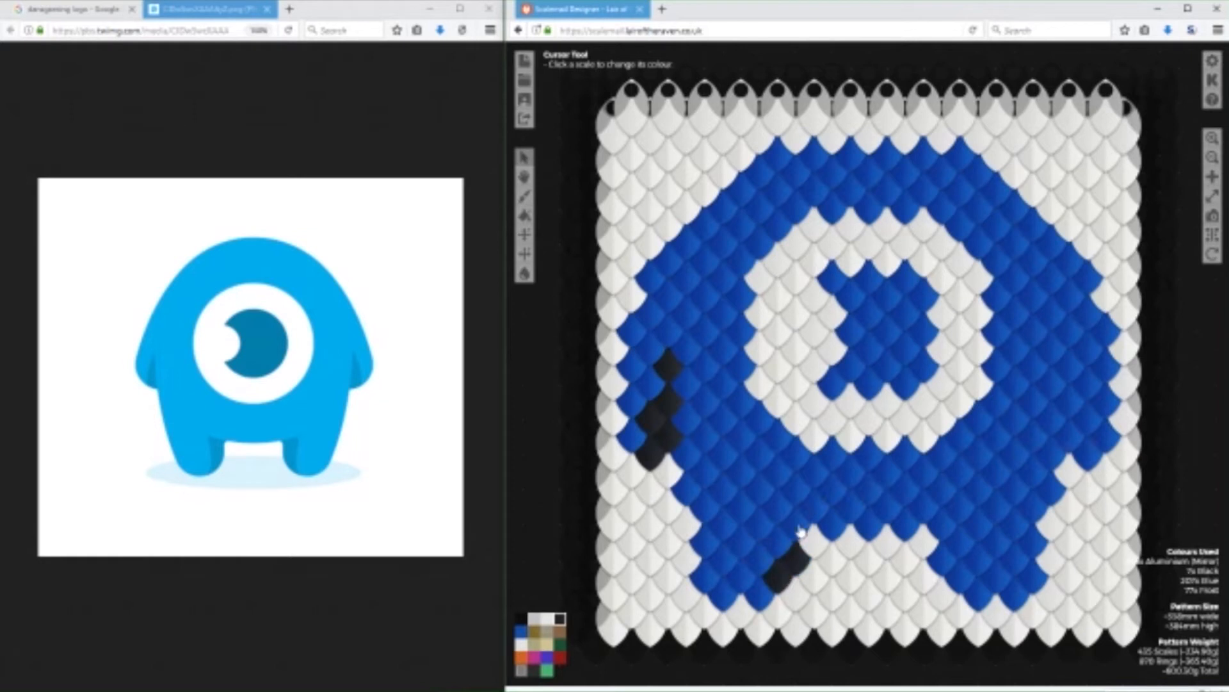
click(801, 530)
click(778, 505)
click(780, 538)
click(776, 587)
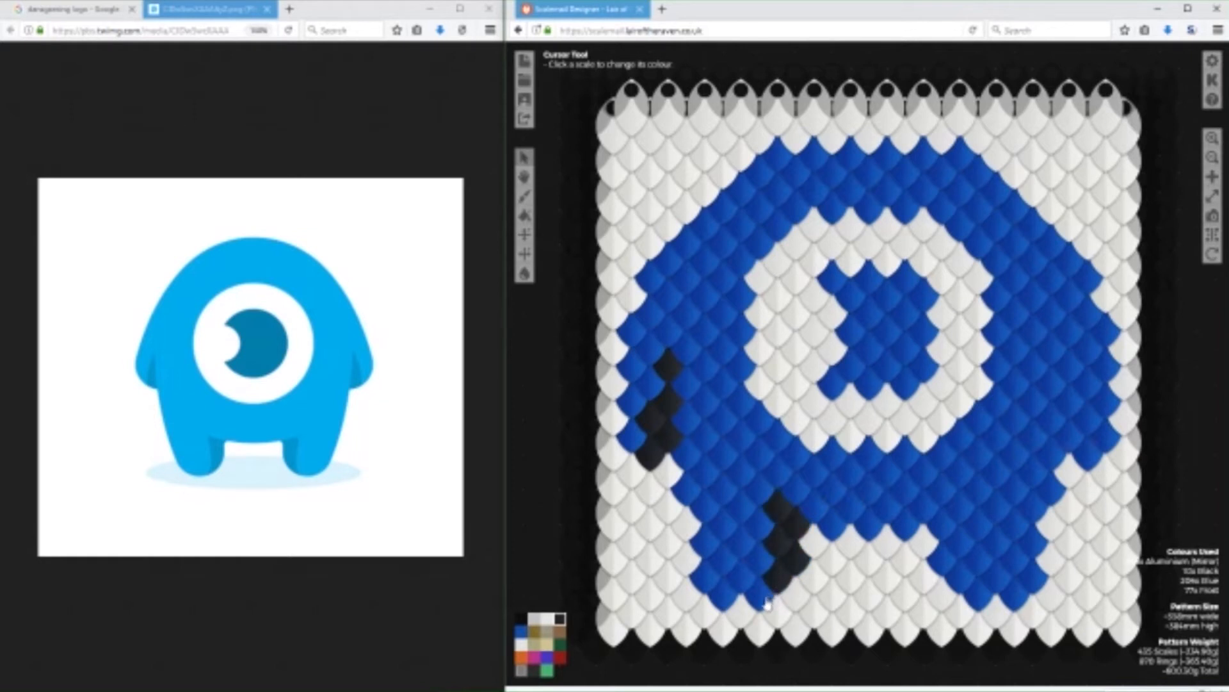
click(765, 600)
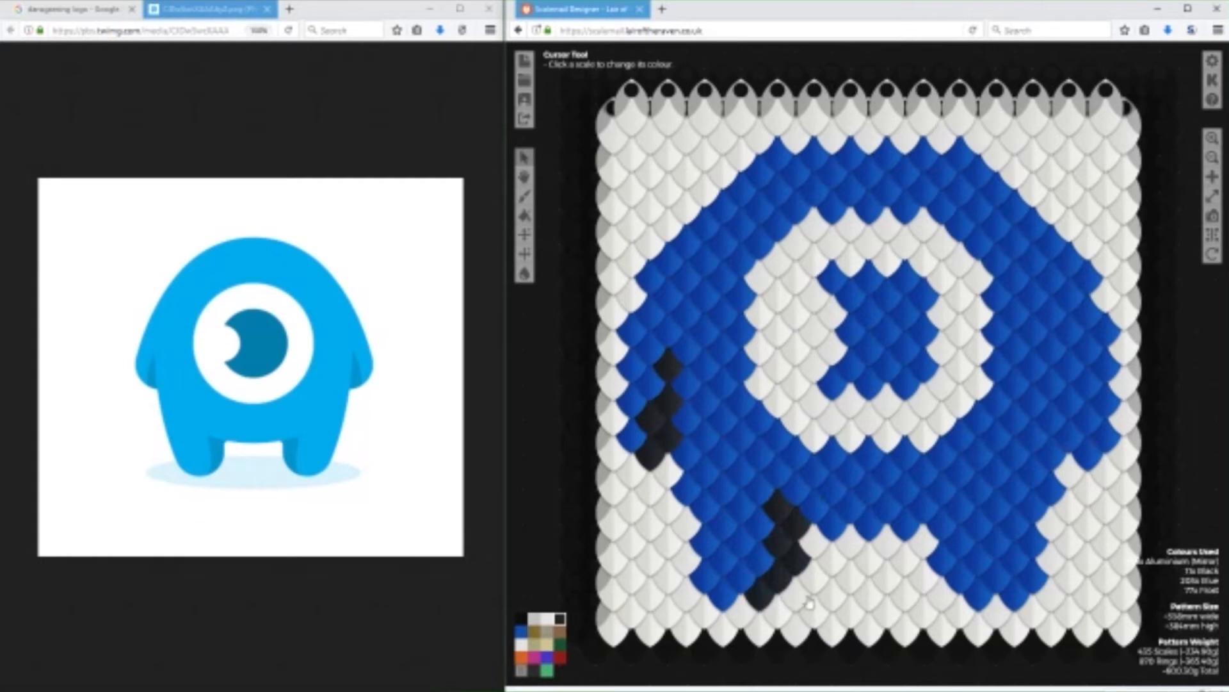
Try shading the inner edge of the right leg with Black scales, mirroring the left leg.
click(979, 594)
click(942, 561)
click(941, 523)
click(960, 542)
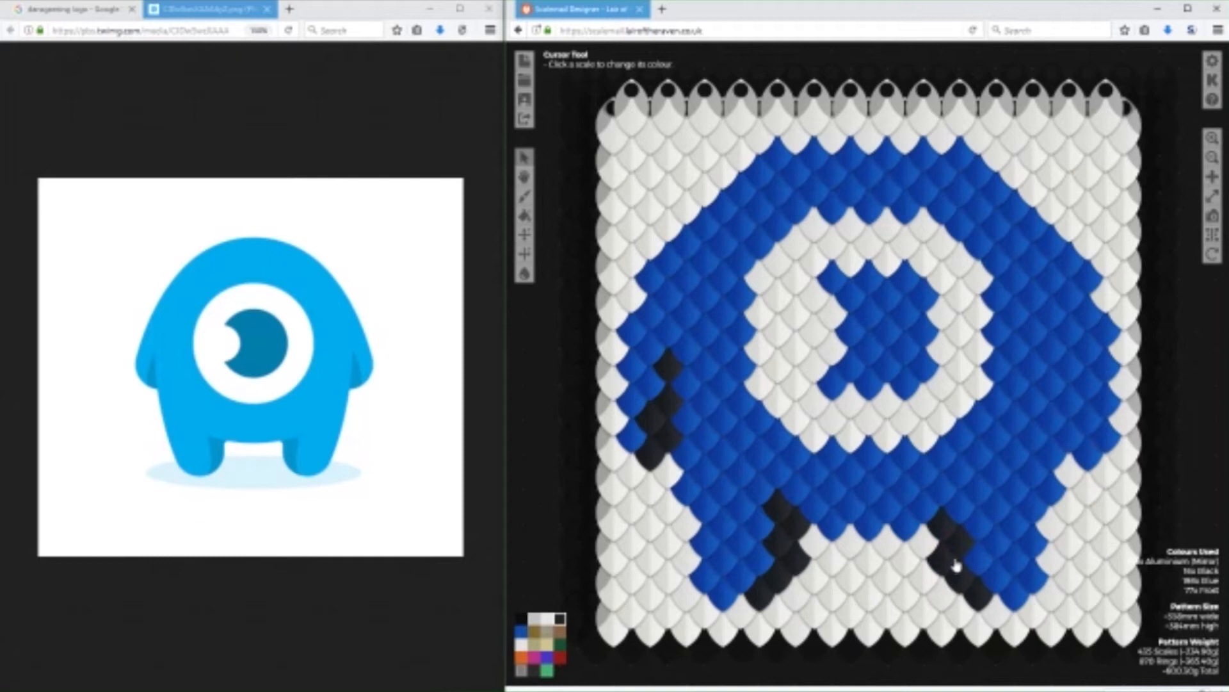
click(959, 506)
Try shading the inner edge of the right arm with Black scales, mirroring the left arm.
click(1084, 452)
click(1071, 438)
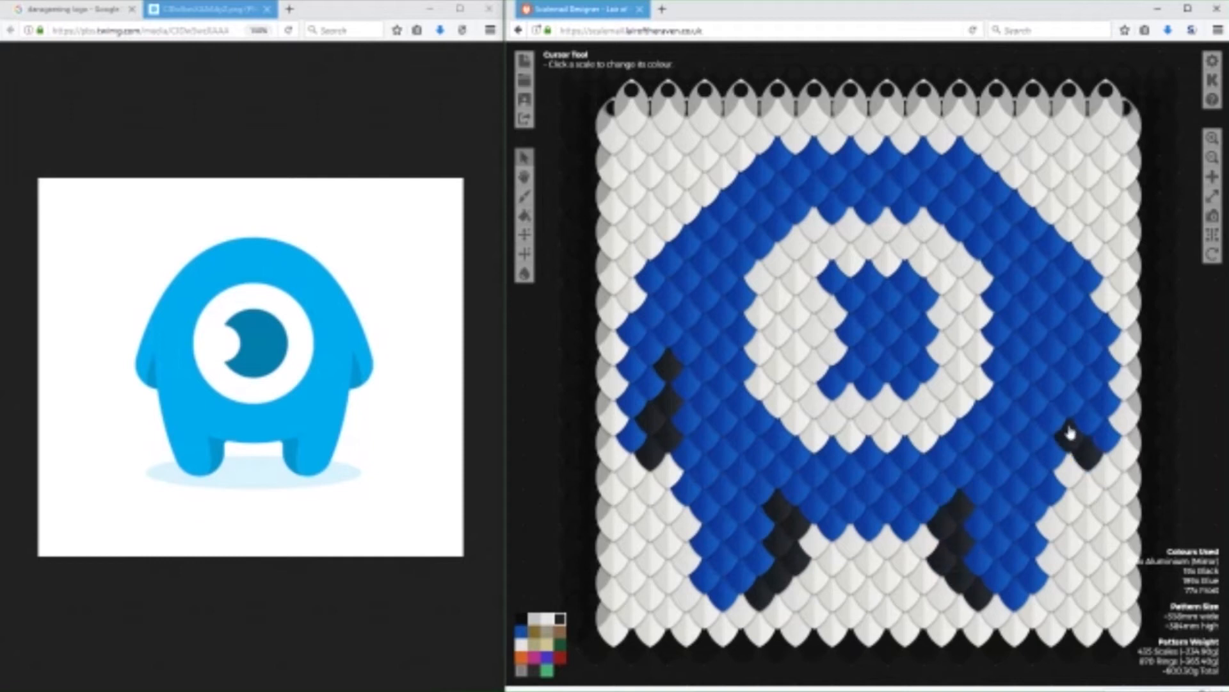
click(1088, 417)
click(1069, 400)
click(1069, 366)
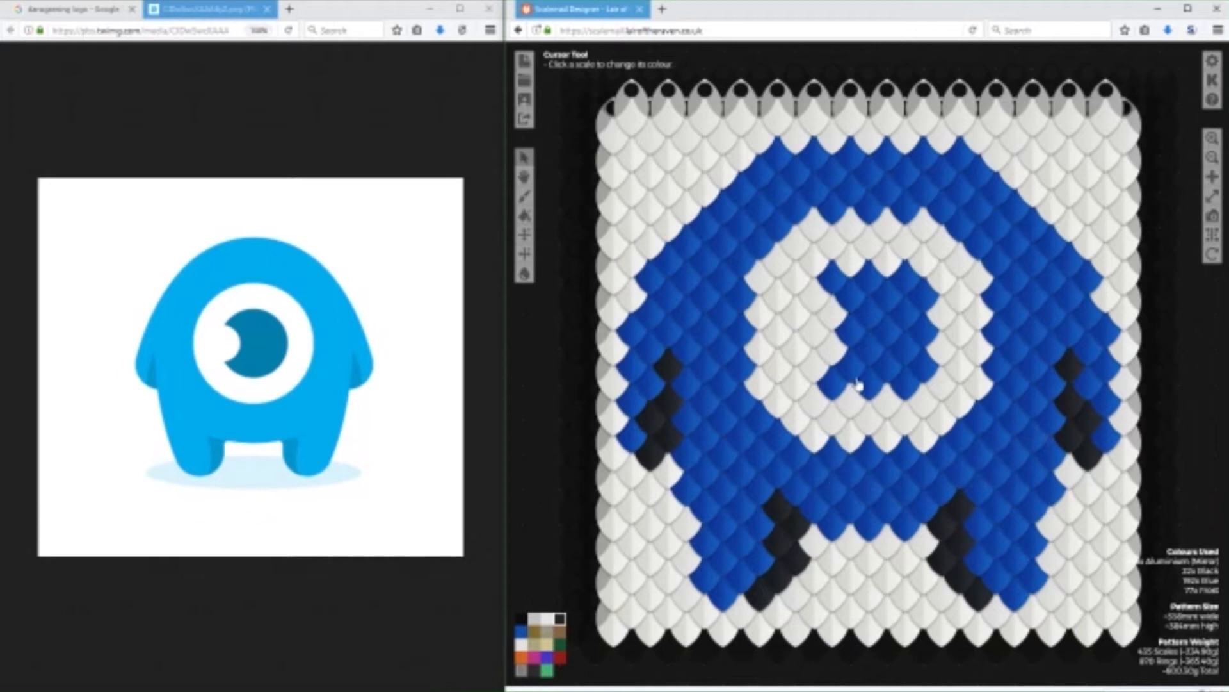
Join the two leg shadows with a row of Black scales along the body's lower edge.
click(846, 526)
click(869, 525)
click(906, 525)
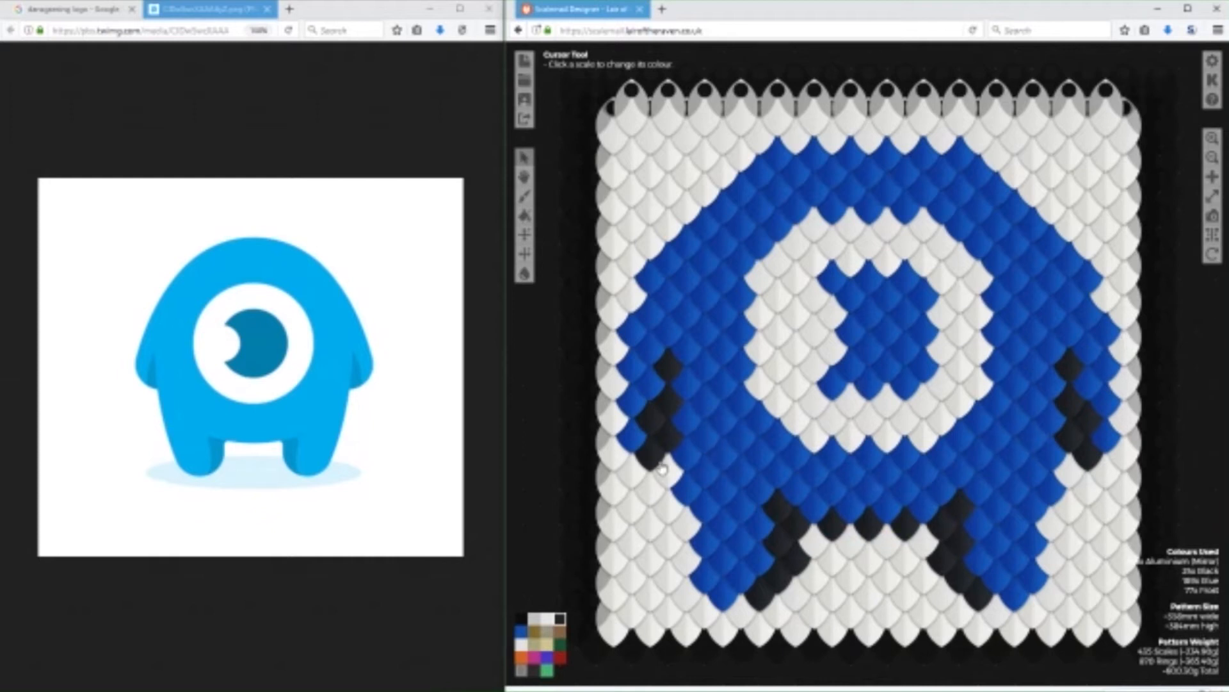
Recolour the Black shading on the left arm to Purple.
click(547, 657)
click(668, 369)
click(668, 401)
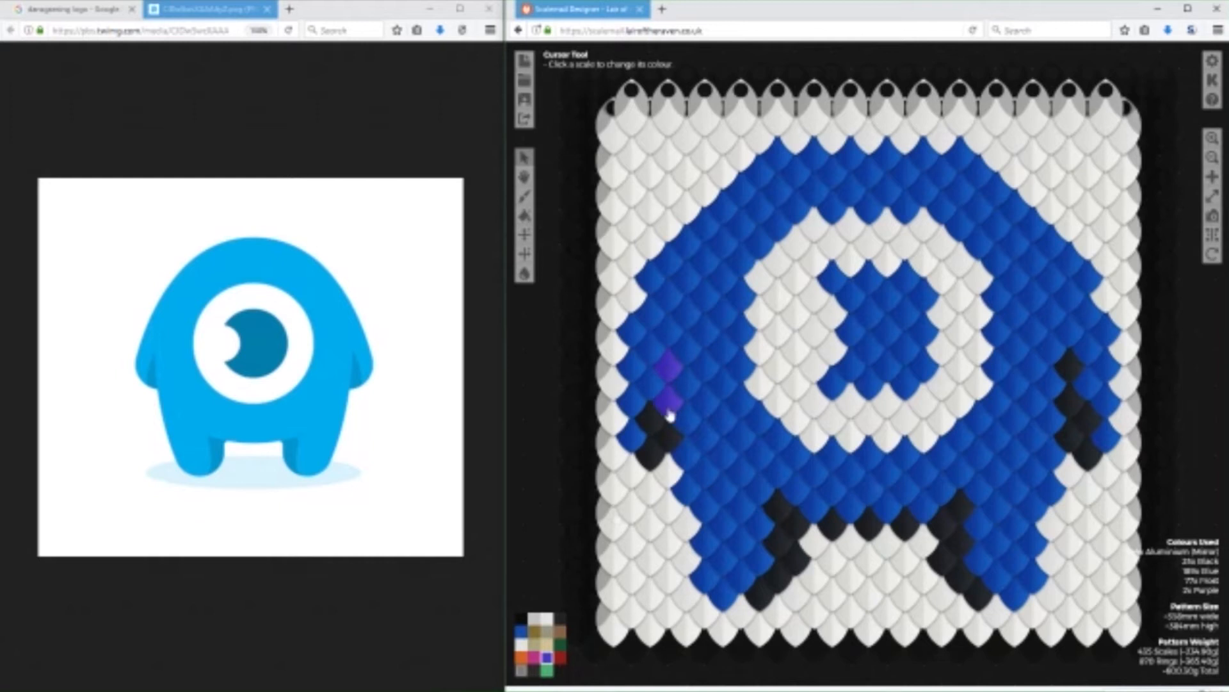
click(668, 433)
click(651, 422)
click(651, 453)
Recolour the Black shading on the left leg to Purple.
click(779, 578)
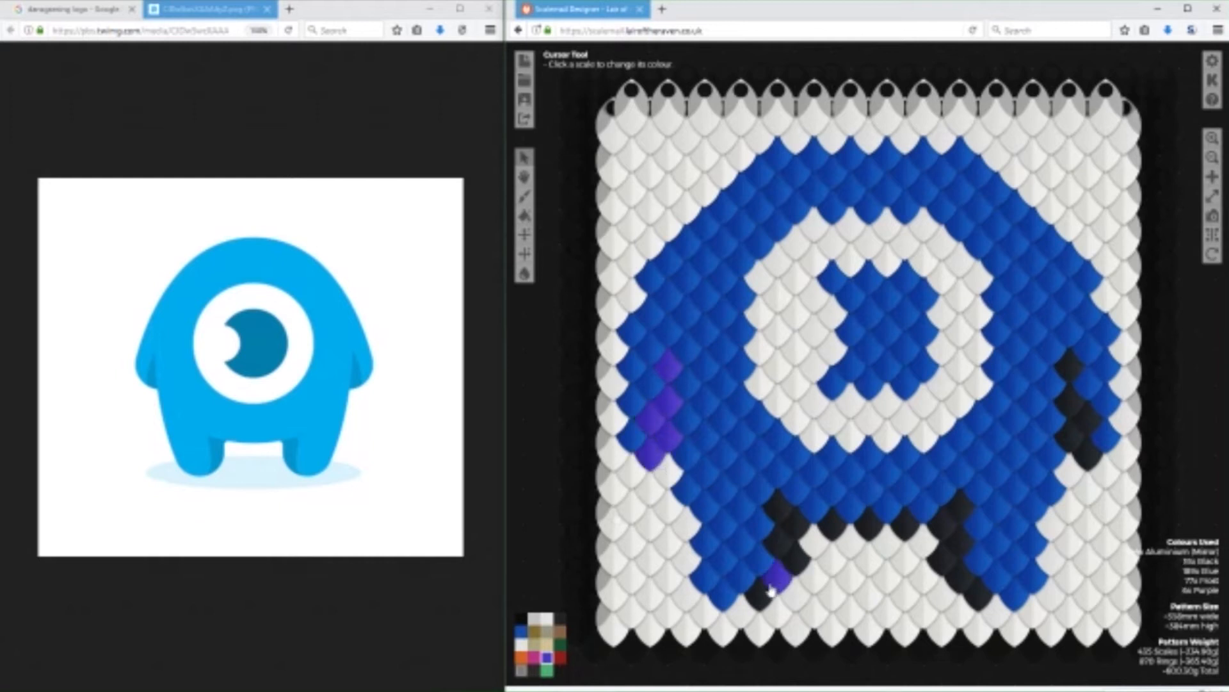
click(761, 594)
click(795, 557)
click(778, 540)
click(795, 521)
click(777, 506)
Recolour the Black shading between the legs and on the right leg to Purple.
click(833, 525)
click(869, 524)
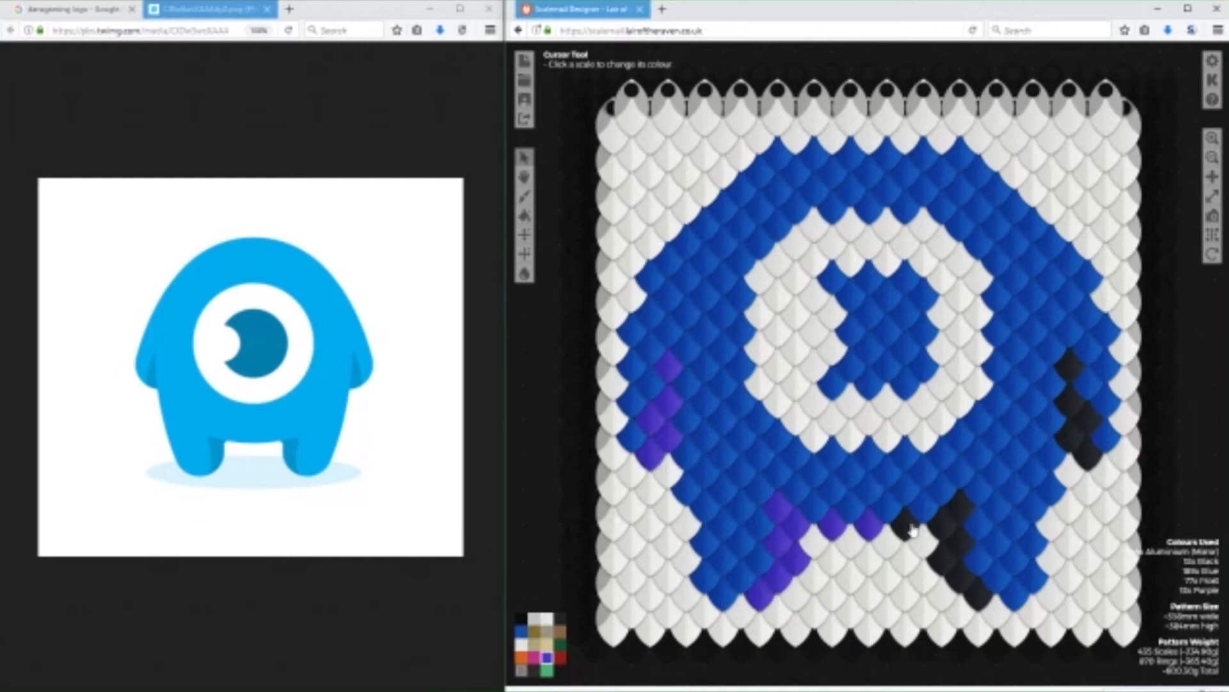
click(905, 527)
click(944, 518)
click(960, 501)
click(959, 536)
click(944, 553)
click(960, 575)
click(979, 591)
Recolour the Black shading on the right arm to Purple.
click(1088, 452)
click(1069, 433)
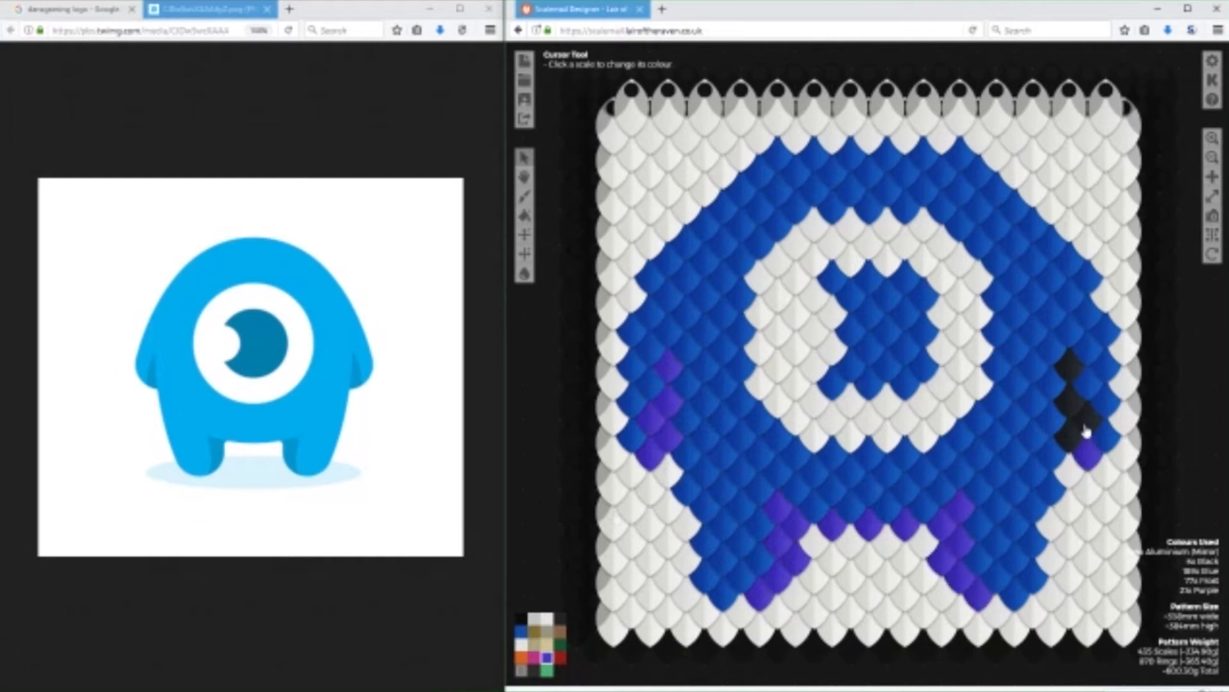
click(1087, 417)
click(1069, 401)
click(1069, 366)
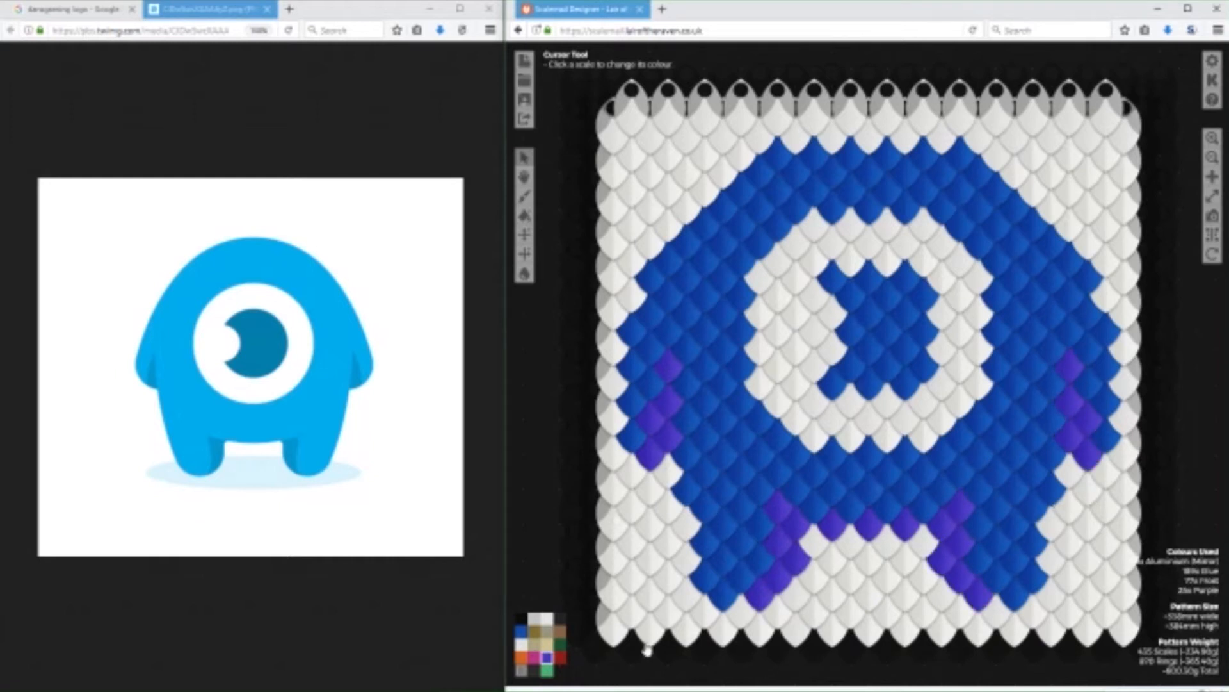
Try Aluminium (Brushed) in place of Purple for the left arm's shading.
click(534, 619)
click(668, 364)
click(668, 401)
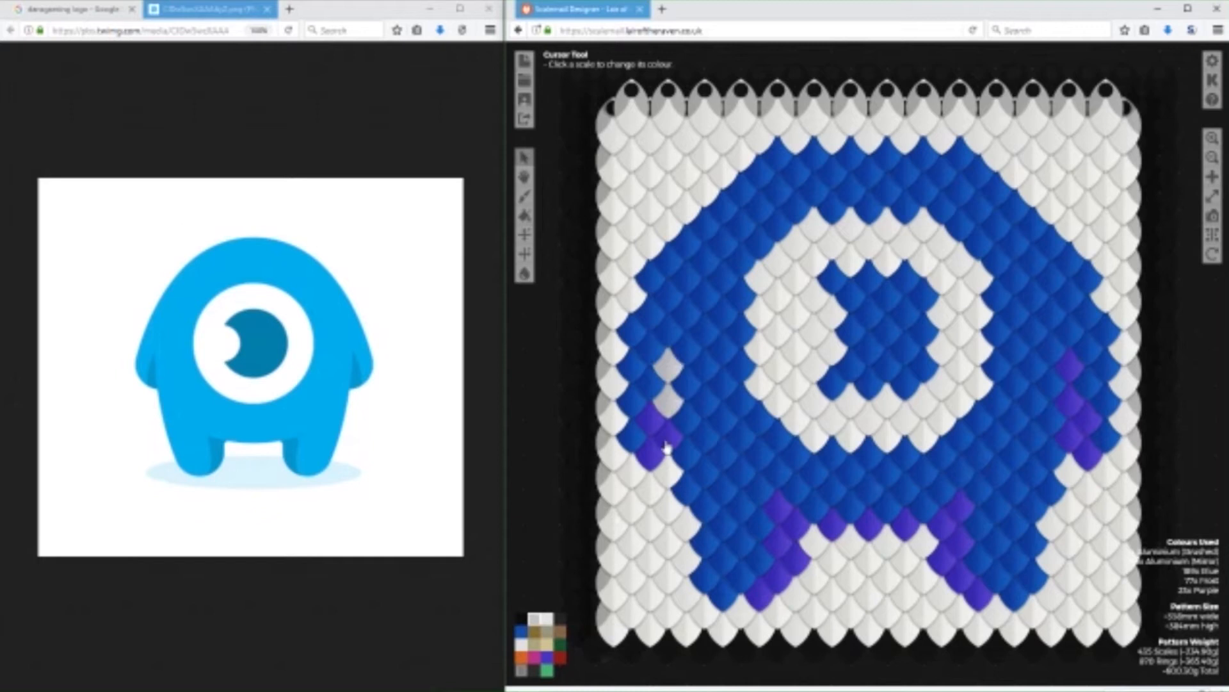
click(651, 418)
click(667, 435)
click(650, 454)
Try Aluminium (Brushed) in place of Purple for the left leg's shading.
click(763, 592)
click(779, 575)
click(794, 556)
click(779, 538)
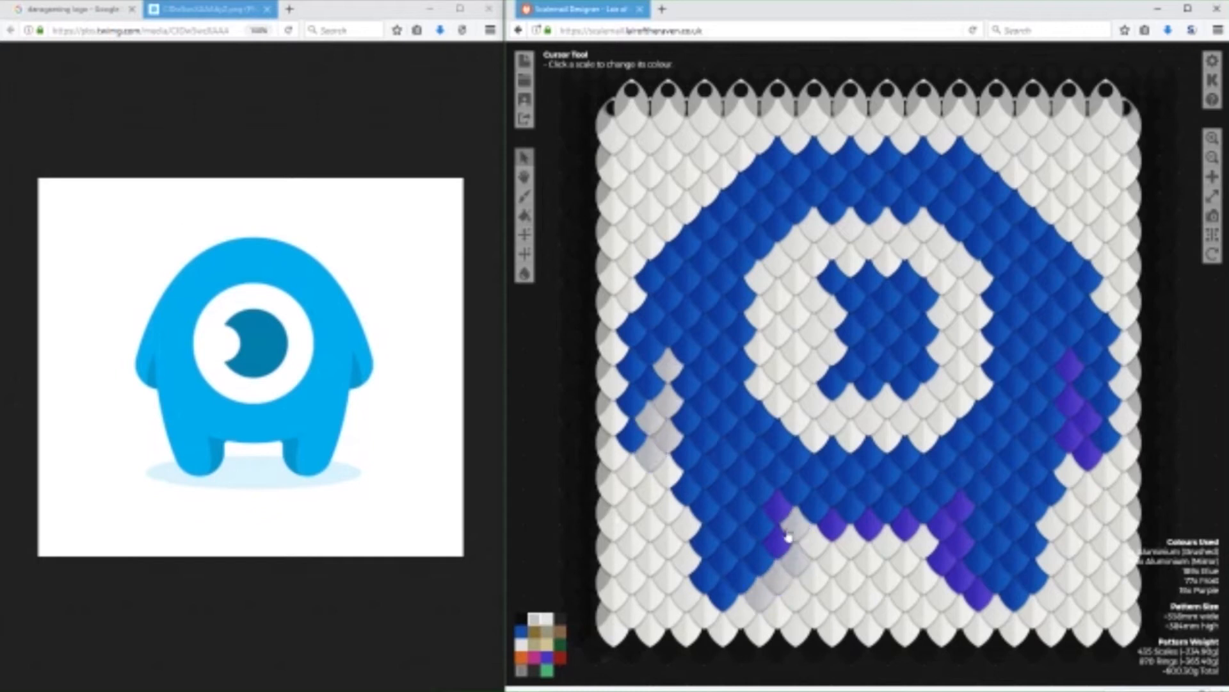
click(795, 525)
click(779, 508)
Repaint the left arm's Aluminium (Brushed) shading in Blue.
click(520, 631)
click(671, 383)
click(667, 400)
click(651, 417)
click(668, 435)
click(650, 455)
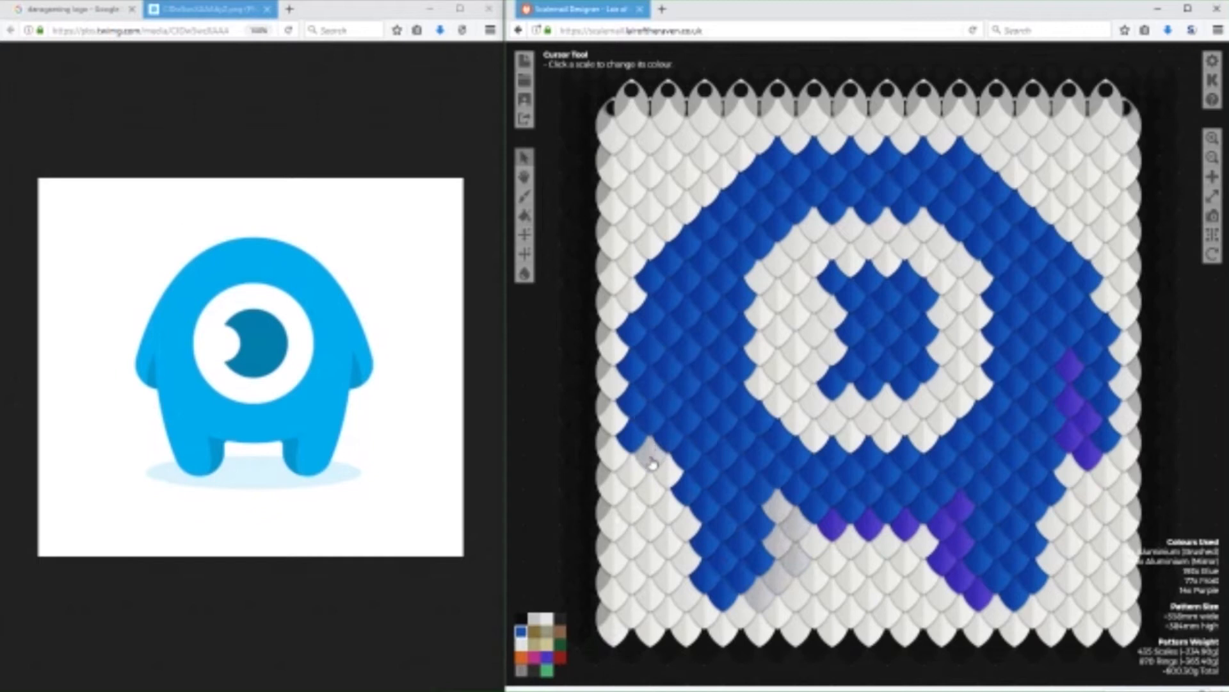
Repaint the left leg's Aluminium (Brushed) shading in Blue.
click(779, 507)
click(794, 525)
click(778, 538)
click(794, 556)
click(778, 575)
click(762, 592)
Repaint the purple scales between the legs and along the right leg's inner edge in Blue.
click(831, 537)
click(866, 529)
click(908, 524)
click(955, 520)
click(946, 534)
click(959, 554)
click(947, 566)
click(959, 576)
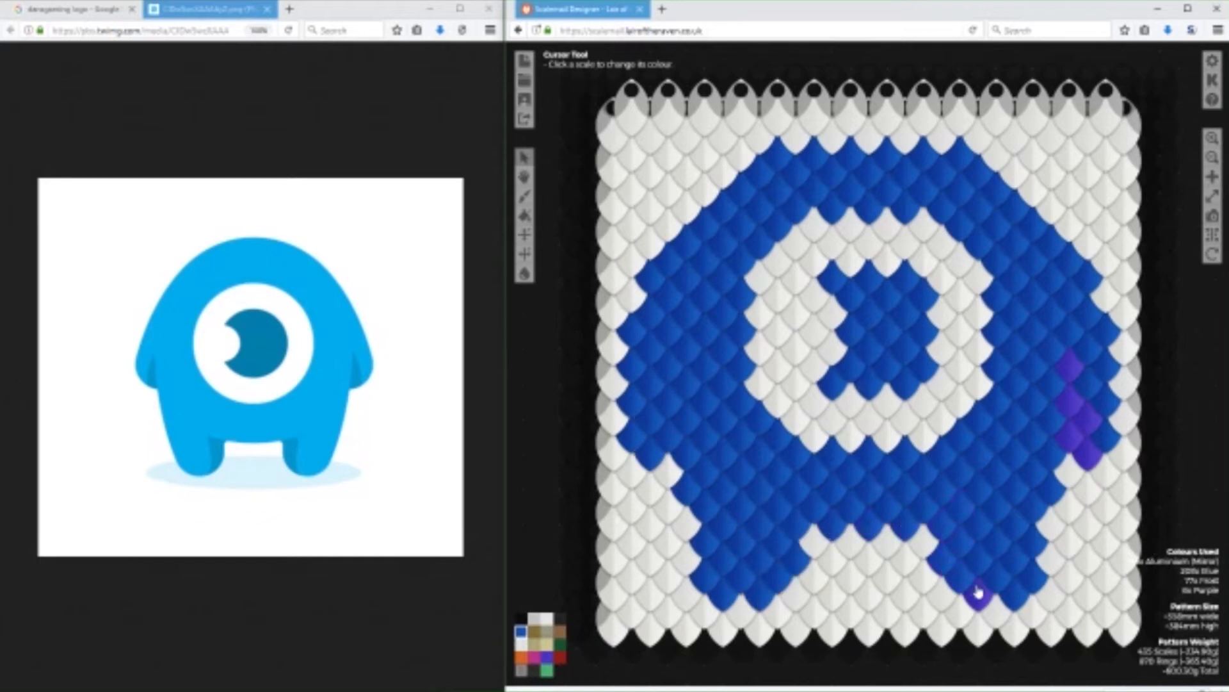
Repaint the right arm's Purple shading in Blue.
click(1086, 455)
click(1071, 437)
click(1087, 419)
click(1069, 400)
click(1069, 368)
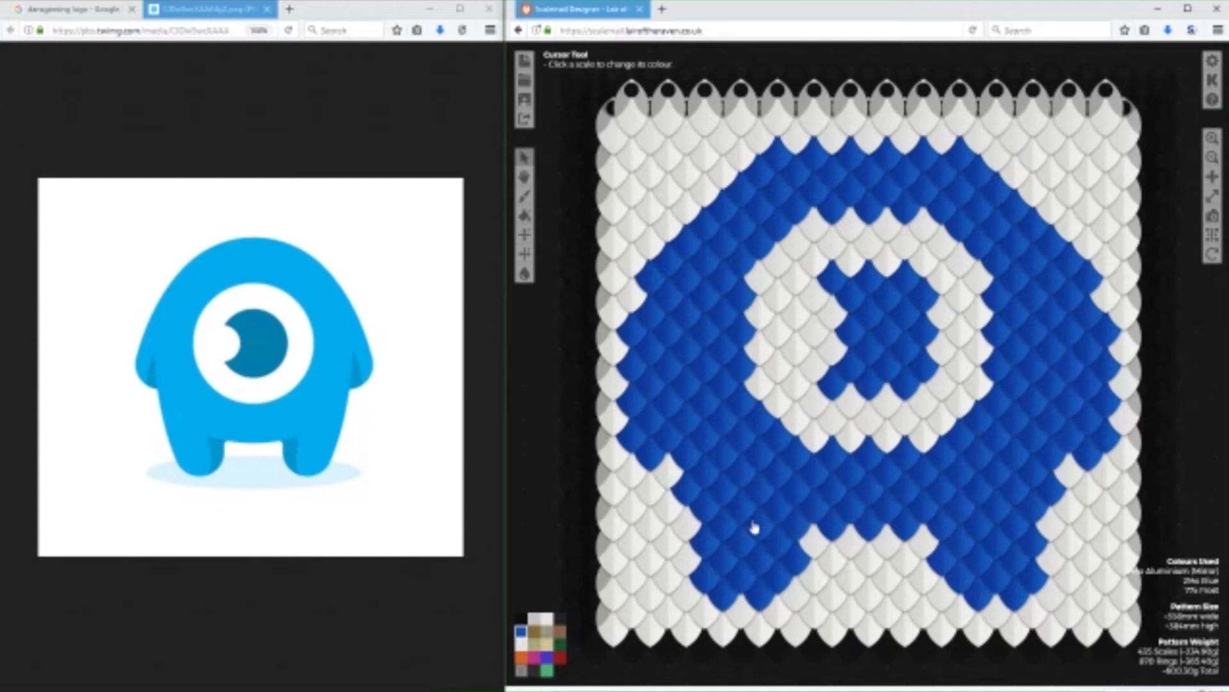
Narrow both legs by repainting scales along their outer edges in Frost.
click(683, 500)
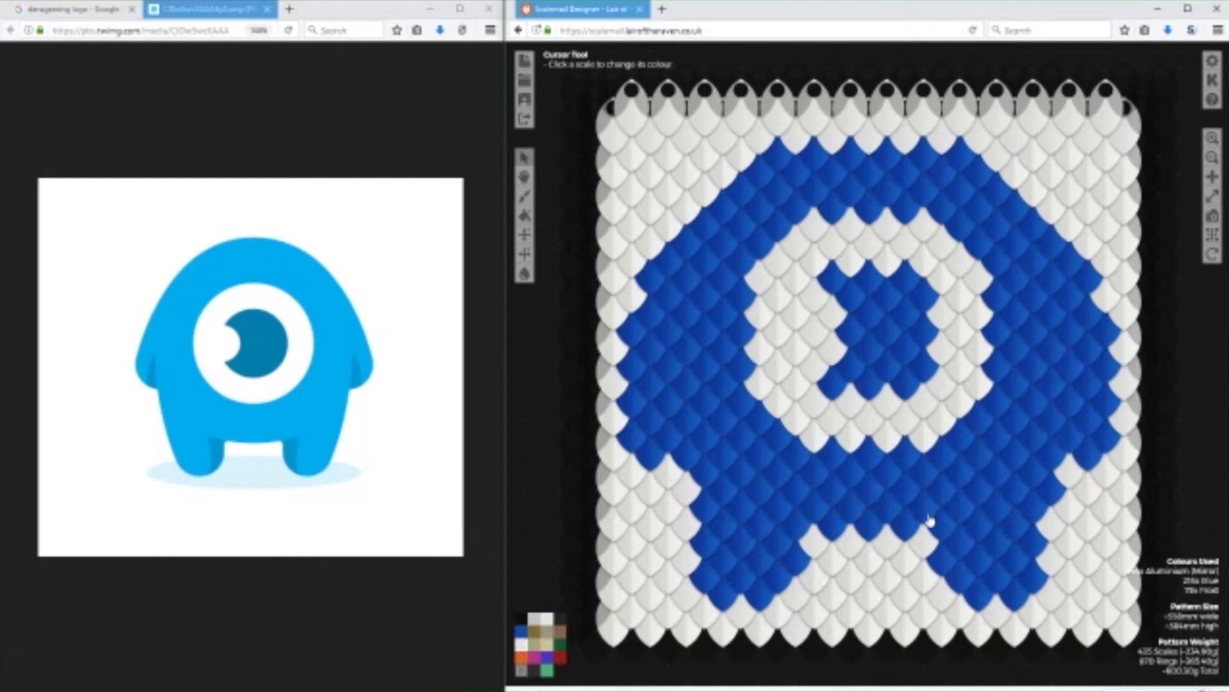
click(1056, 499)
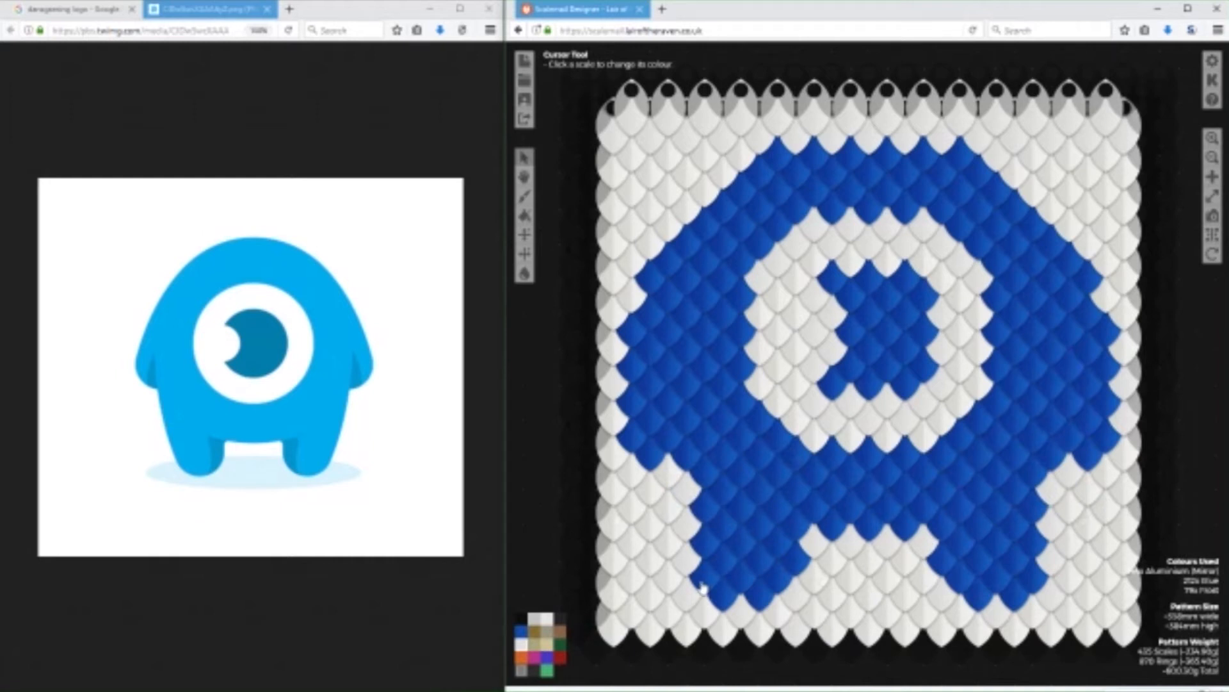
click(703, 541)
click(705, 573)
click(1036, 545)
click(1035, 587)
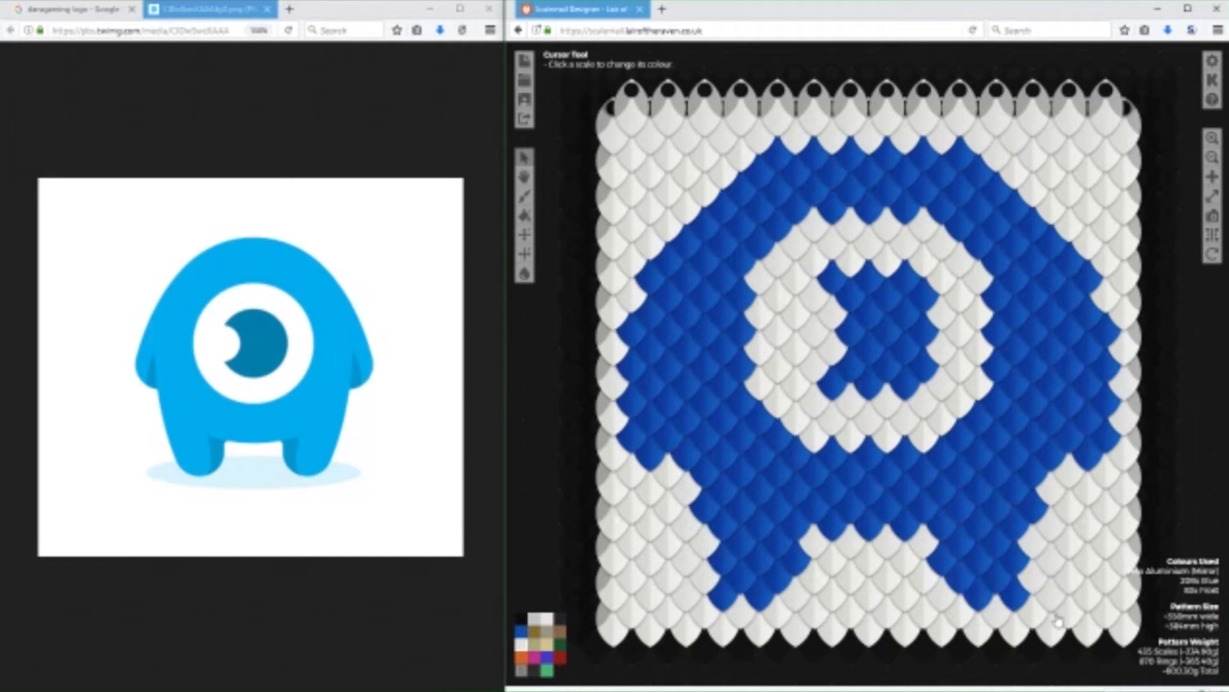
Try trimming the bottom scales of both feet in Frost.
click(1019, 600)
click(728, 597)
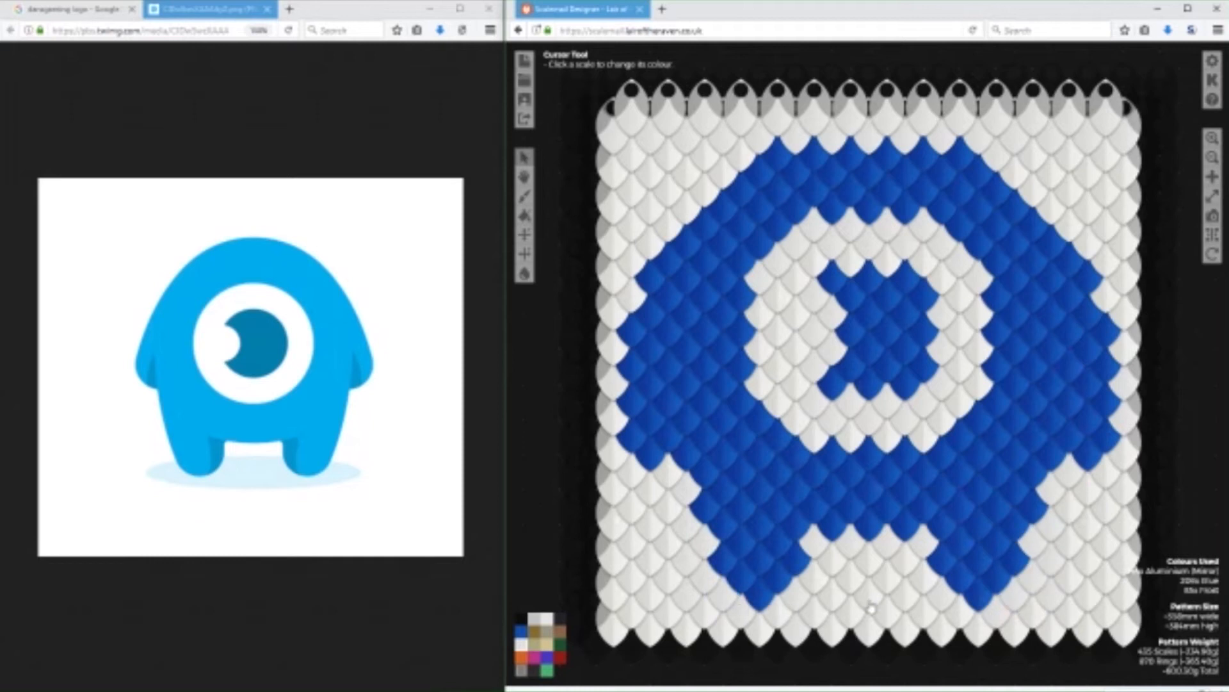
click(775, 597)
click(977, 599)
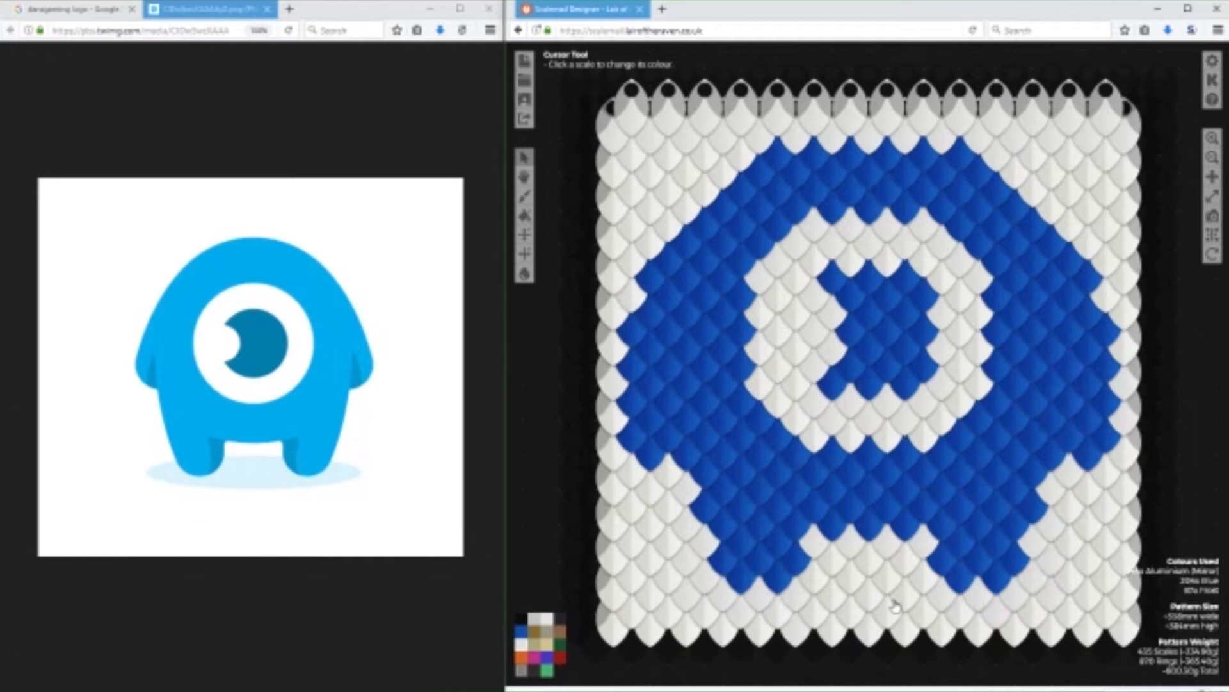
Rebuild the feet and the lower outer leg edges in Blue, extending each foot inward by a scale.
click(521, 630)
click(759, 598)
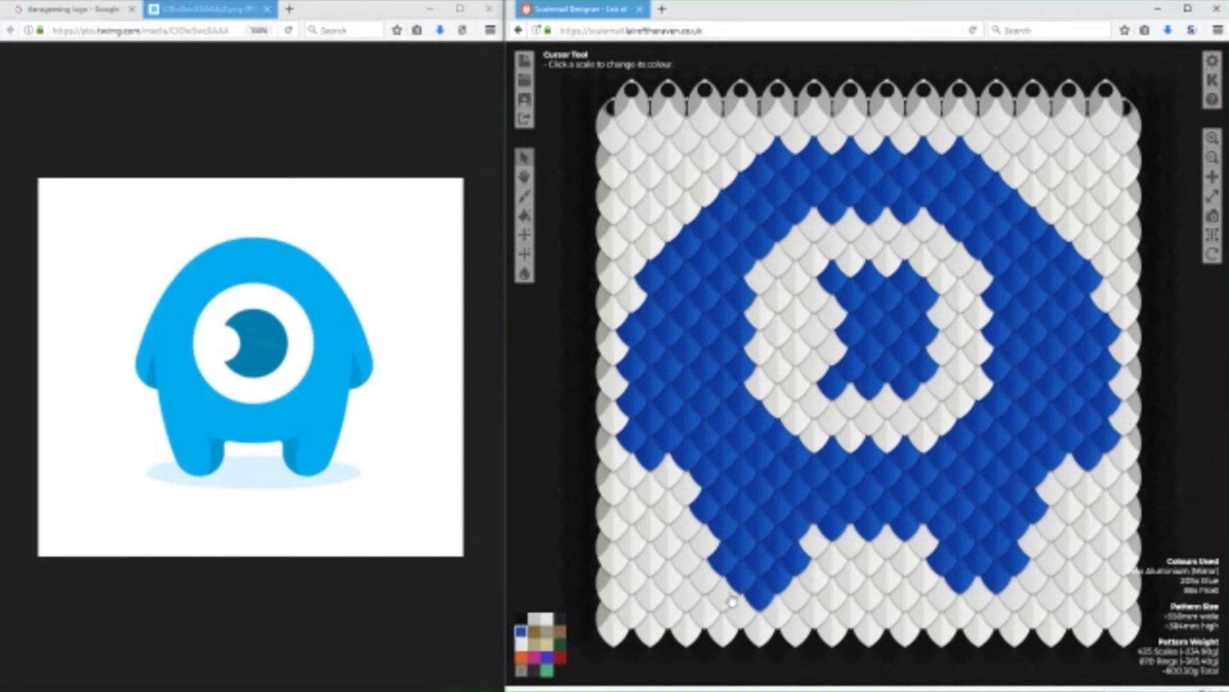
click(730, 596)
click(1017, 594)
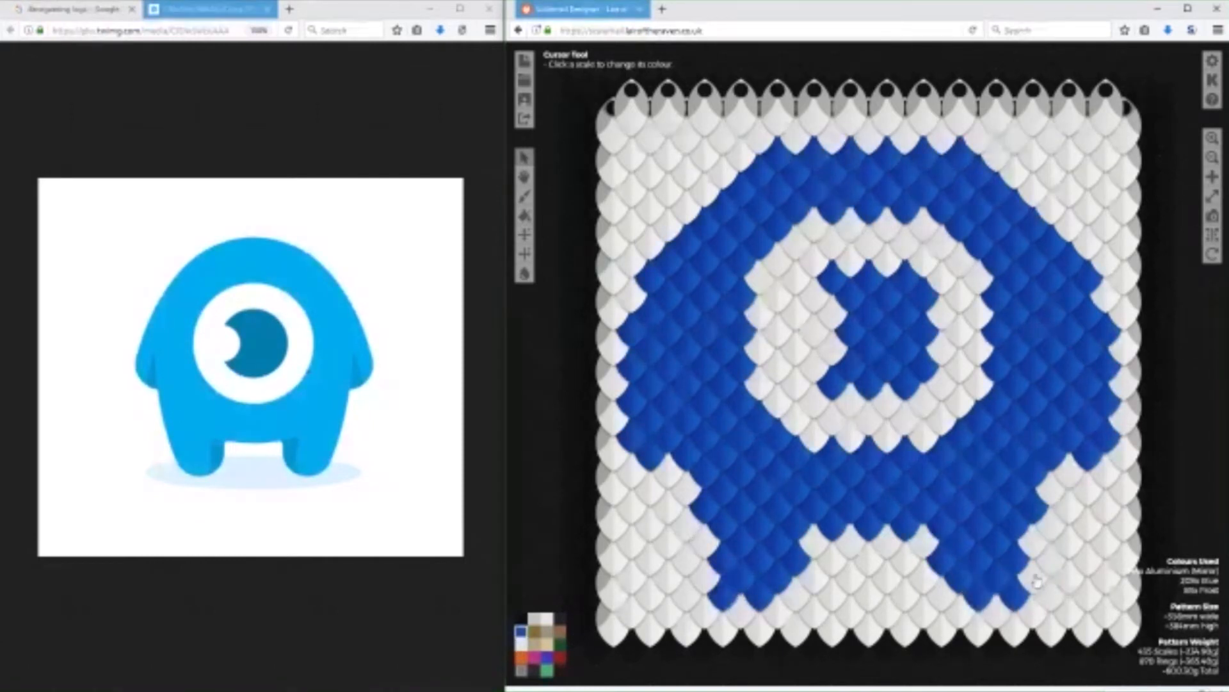
click(1038, 543)
click(713, 546)
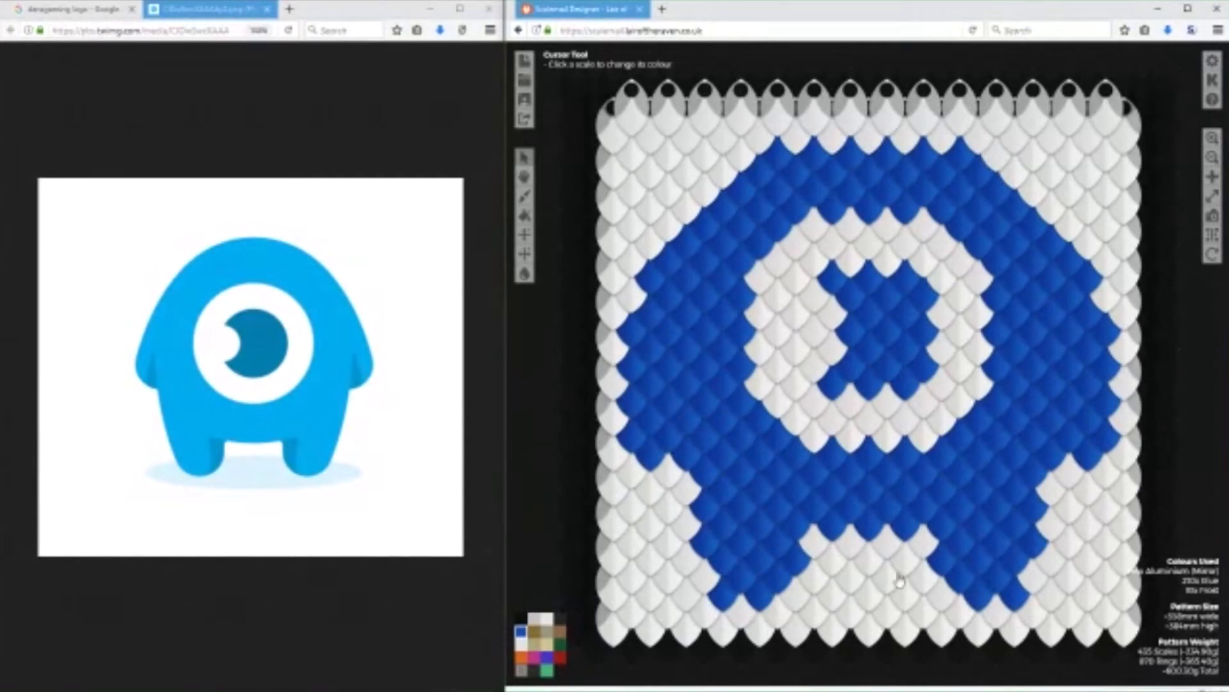
click(793, 602)
click(936, 597)
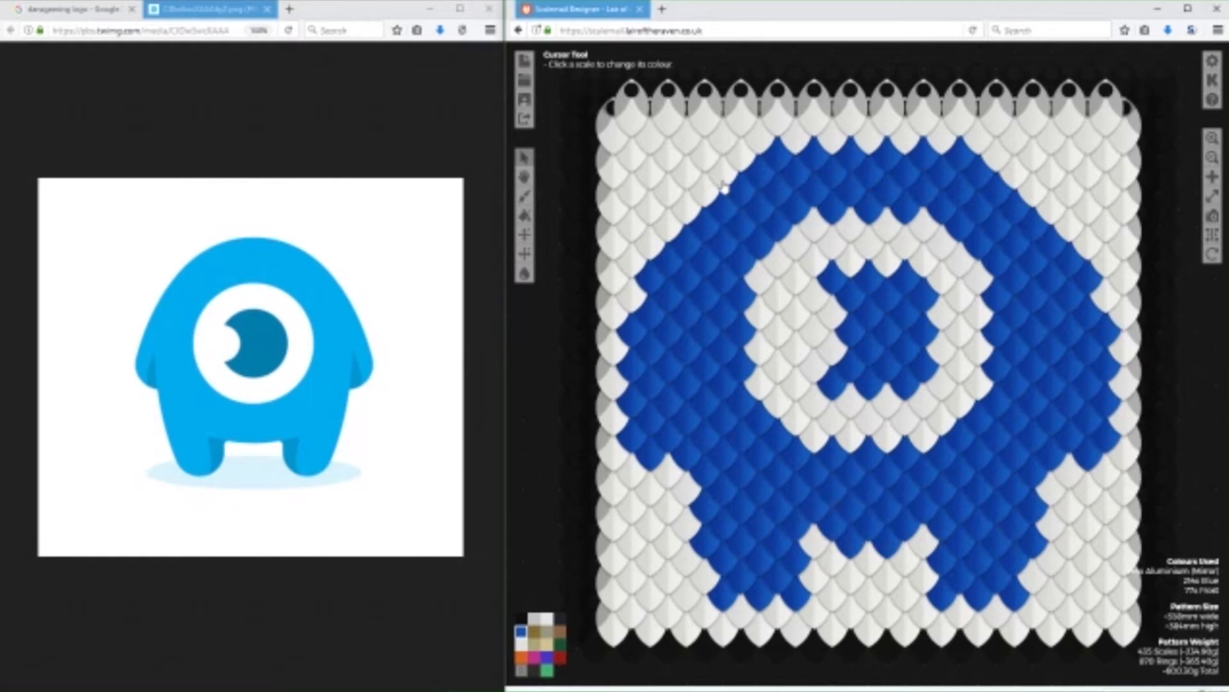
Try widening the body's upper-left outline with a row of Blue scales, and return that edge to Frost.
drag(723, 185, 668, 251)
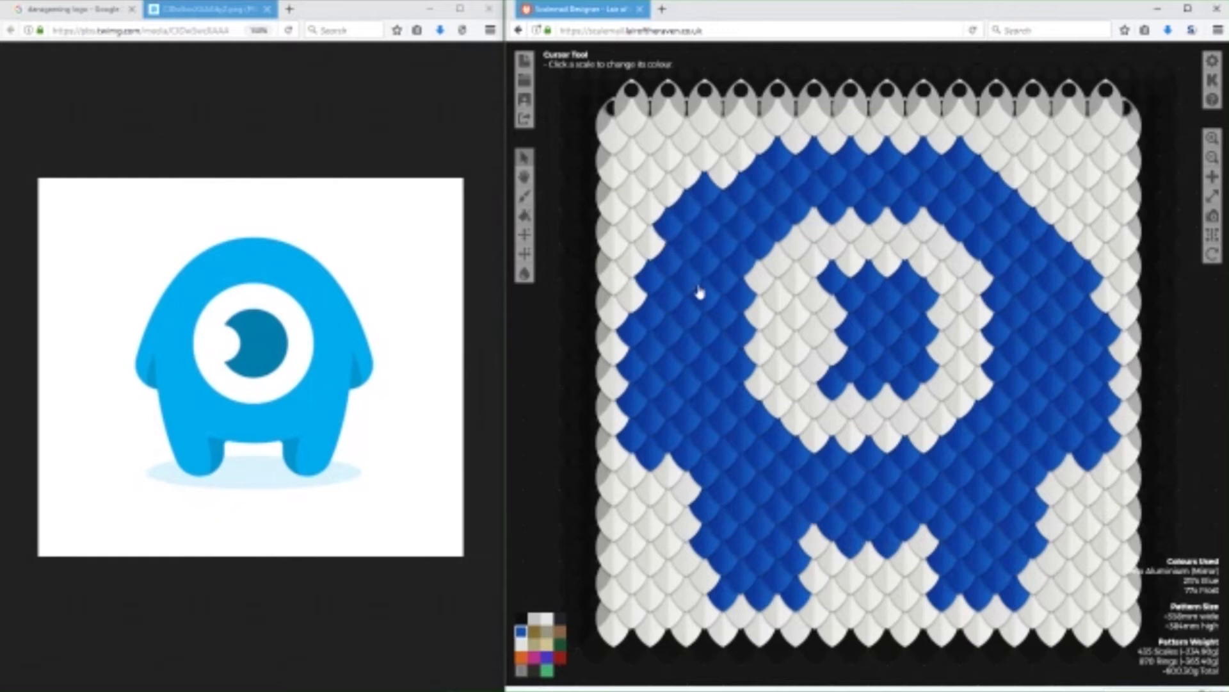
click(663, 239)
click(713, 178)
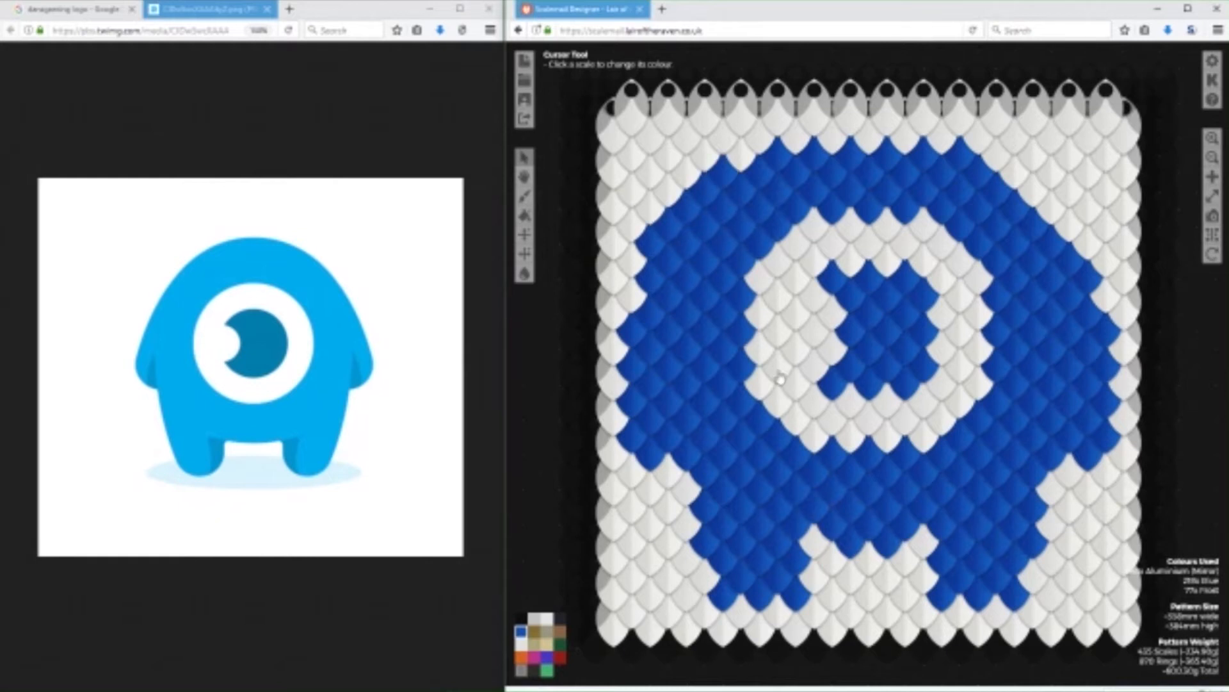
click(522, 644)
click(726, 174)
drag(726, 174, 644, 250)
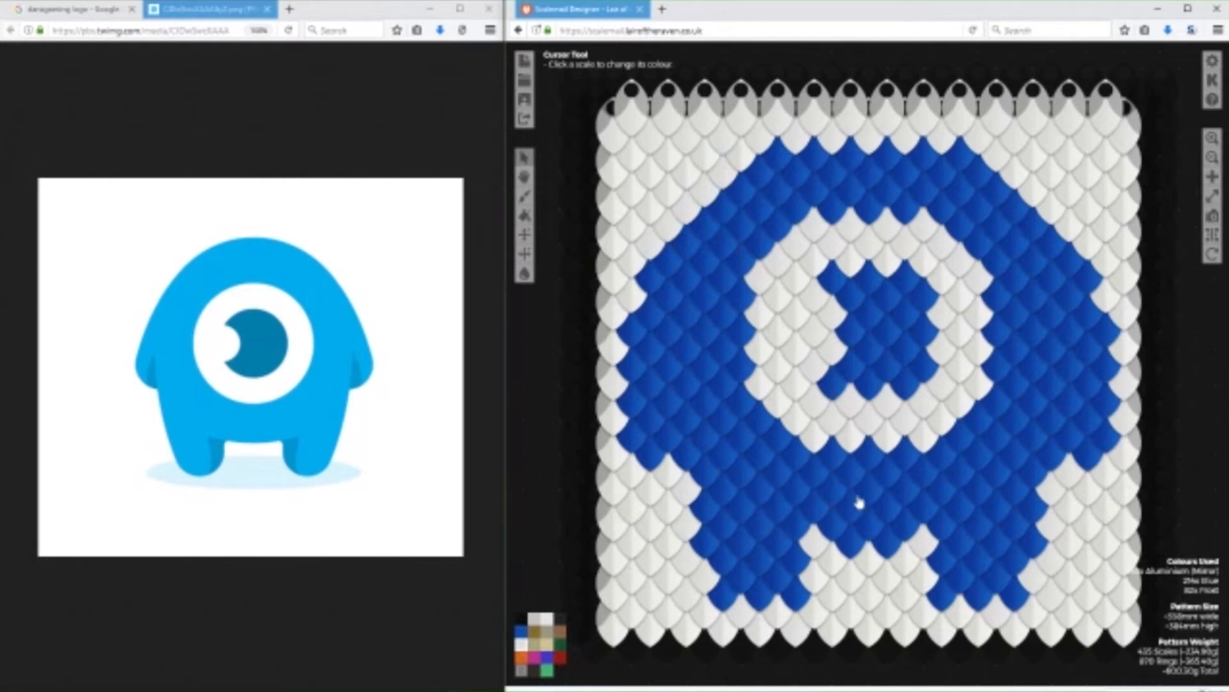
Return to the dansgaming logo image results and open the glossy green one-eyed mascot picture at full size as the reference.
click(76, 10)
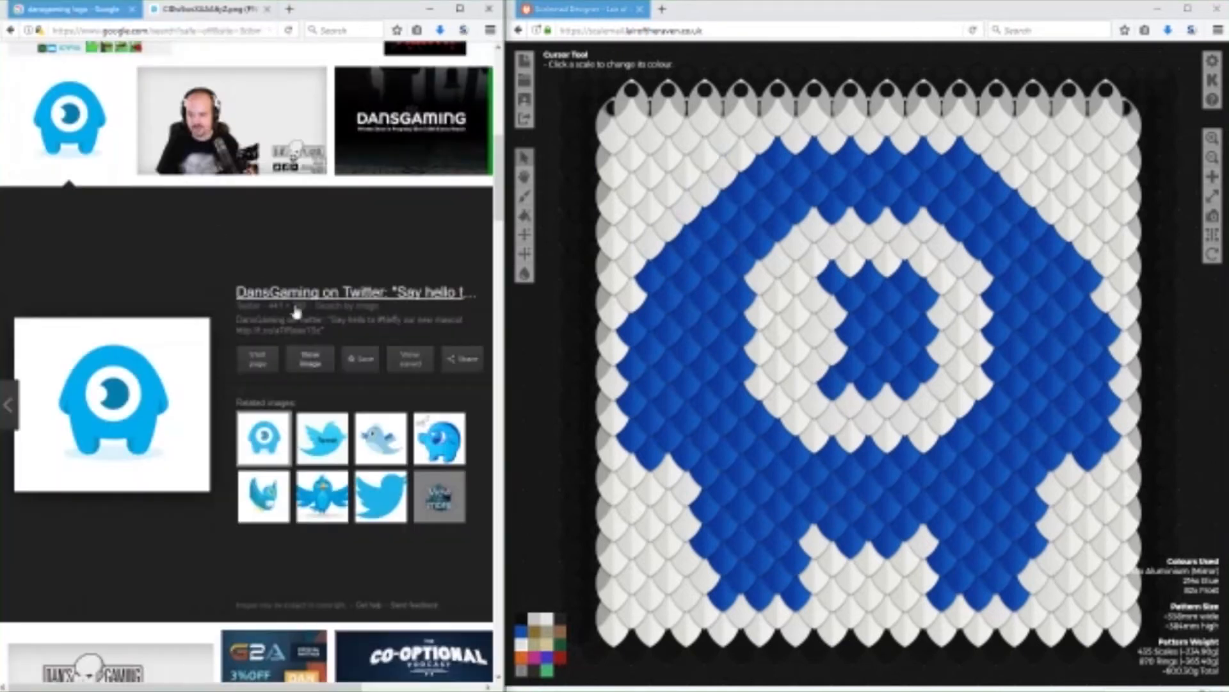
click(75, 139)
scroll(267, 364, up, 2)
scroll(267, 364, up, 3)
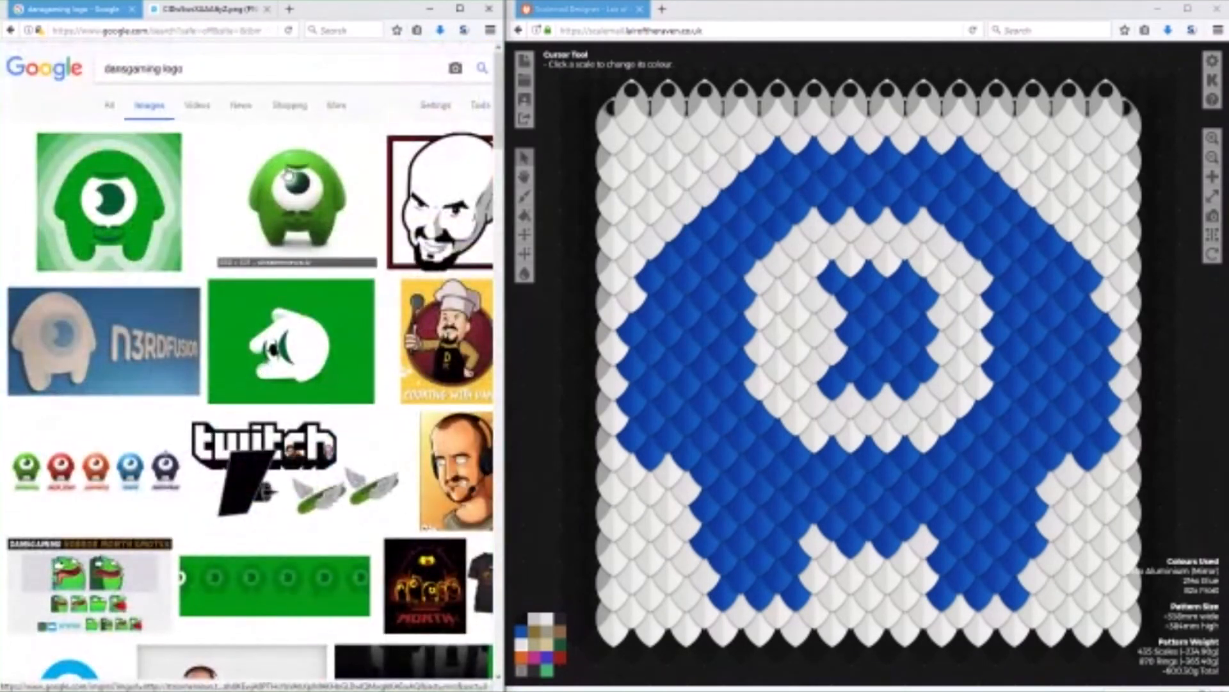
click(296, 204)
click(320, 359)
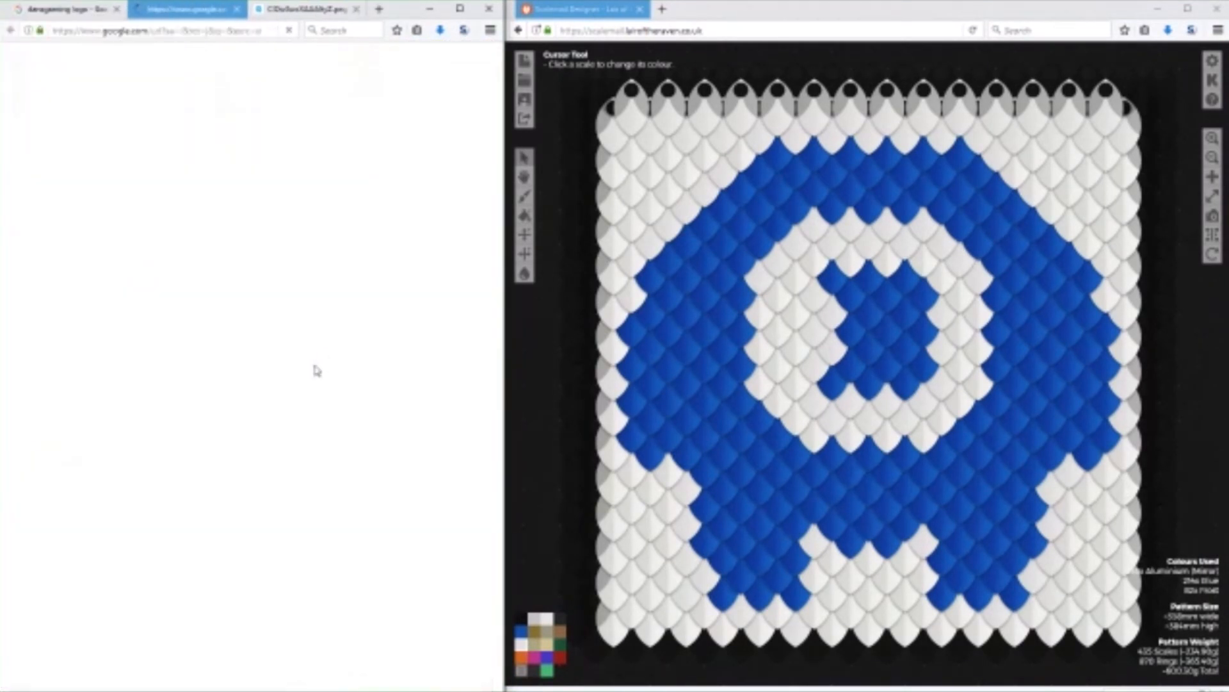
click(555, 488)
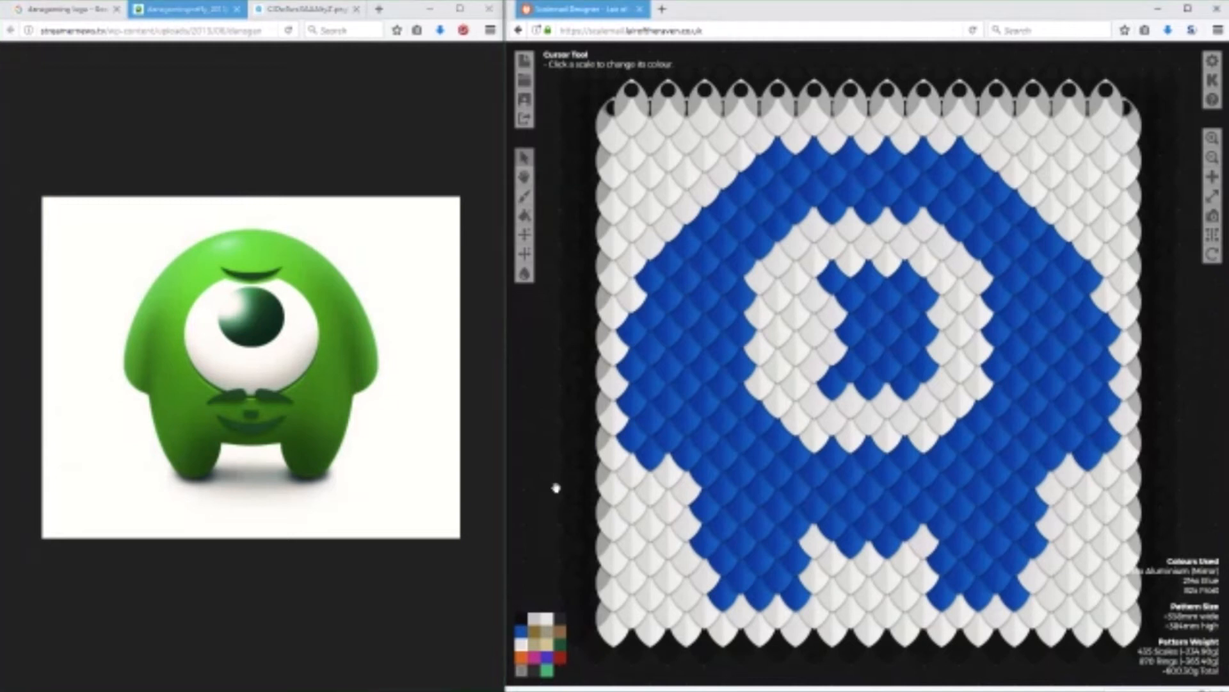
Repaint the mascot's whole blue body, including arms, legs and head, in Green.
click(559, 647)
click(633, 431)
click(651, 451)
mouse_move(663, 424)
mouse_down()
mouse_move(637, 372)
mouse_move(678, 262)
mouse_move(662, 272)
mouse_move(782, 163)
mouse_up()
mouse_move(739, 217)
mouse_down()
mouse_move(683, 281)
mouse_move(774, 198)
mouse_move(781, 214)
mouse_move(722, 273)
mouse_move(702, 318)
mouse_move(739, 307)
mouse_move(743, 403)
mouse_up()
mouse_move(723, 315)
mouse_down()
mouse_move(704, 379)
mouse_move(684, 315)
mouse_move(669, 367)
mouse_move(707, 411)
mouse_move(659, 404)
mouse_move(692, 420)
mouse_move(703, 456)
mouse_move(686, 459)
mouse_move(722, 488)
mouse_move(762, 504)
mouse_move(755, 477)
mouse_move(728, 456)
mouse_move(730, 432)
mouse_move(773, 465)
mouse_move(753, 433)
mouse_move(791, 457)
mouse_move(766, 446)
mouse_move(807, 485)
mouse_move(751, 431)
mouse_move(798, 497)
mouse_move(792, 597)
mouse_move(760, 573)
mouse_move(724, 597)
mouse_move(759, 593)
mouse_move(701, 540)
mouse_move(714, 511)
mouse_move(755, 547)
mouse_up()
mouse_move(845, 509)
mouse_down()
mouse_move(848, 465)
mouse_move(868, 465)
mouse_move(882, 487)
mouse_move(901, 466)
mouse_move(924, 487)
mouse_move(862, 497)
mouse_move(913, 511)
mouse_move(893, 545)
mouse_move(938, 527)
mouse_move(950, 550)
mouse_move(946, 561)
mouse_move(889, 548)
mouse_up()
mouse_move(957, 592)
mouse_down()
mouse_move(989, 579)
mouse_move(1012, 587)
mouse_move(1007, 561)
mouse_move(1026, 543)
mouse_move(1026, 525)
mouse_move(981, 555)
mouse_move(1008, 497)
mouse_move(981, 536)
mouse_move(1060, 442)
mouse_move(1026, 484)
mouse_move(1092, 457)
mouse_move(1102, 401)
mouse_move(1000, 299)
mouse_move(1007, 332)
mouse_move(1077, 406)
mouse_move(1058, 422)
mouse_move(1003, 379)
mouse_move(1030, 445)
mouse_move(997, 416)
mouse_move(945, 459)
mouse_move(981, 459)
mouse_move(943, 483)
mouse_move(1003, 470)
mouse_up()
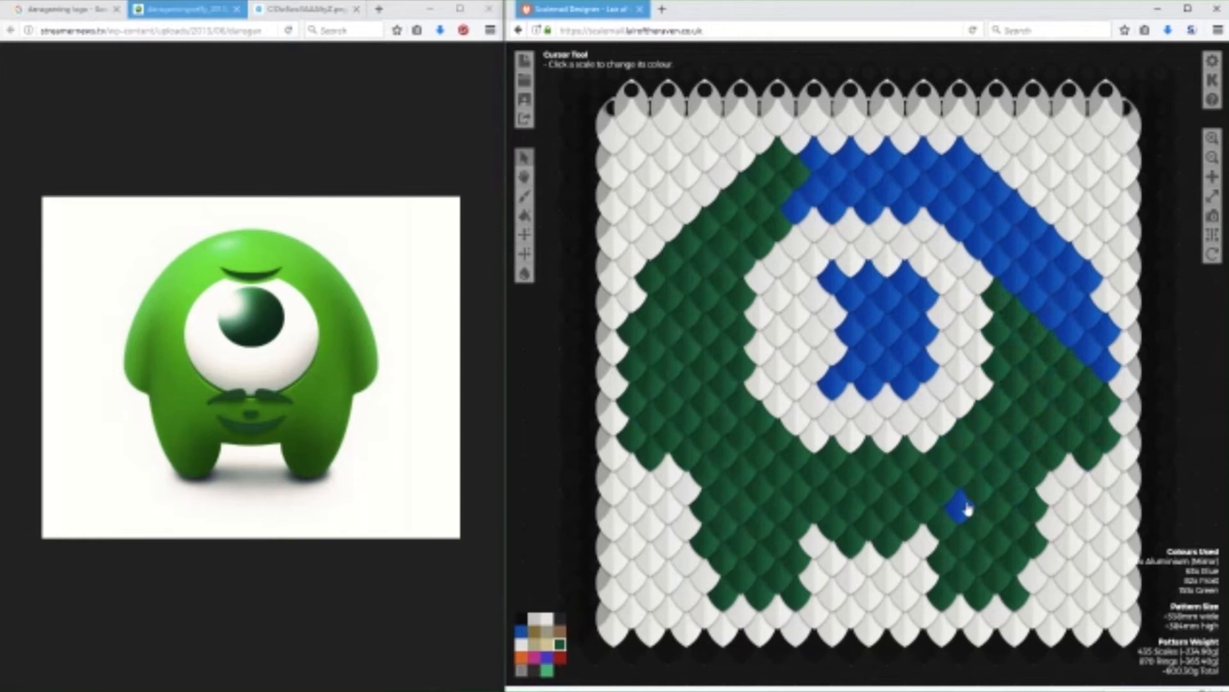
mouse_move(1066, 388)
mouse_down()
mouse_move(1095, 368)
mouse_move(1087, 355)
mouse_move(1102, 334)
mouse_move(1068, 273)
mouse_up()
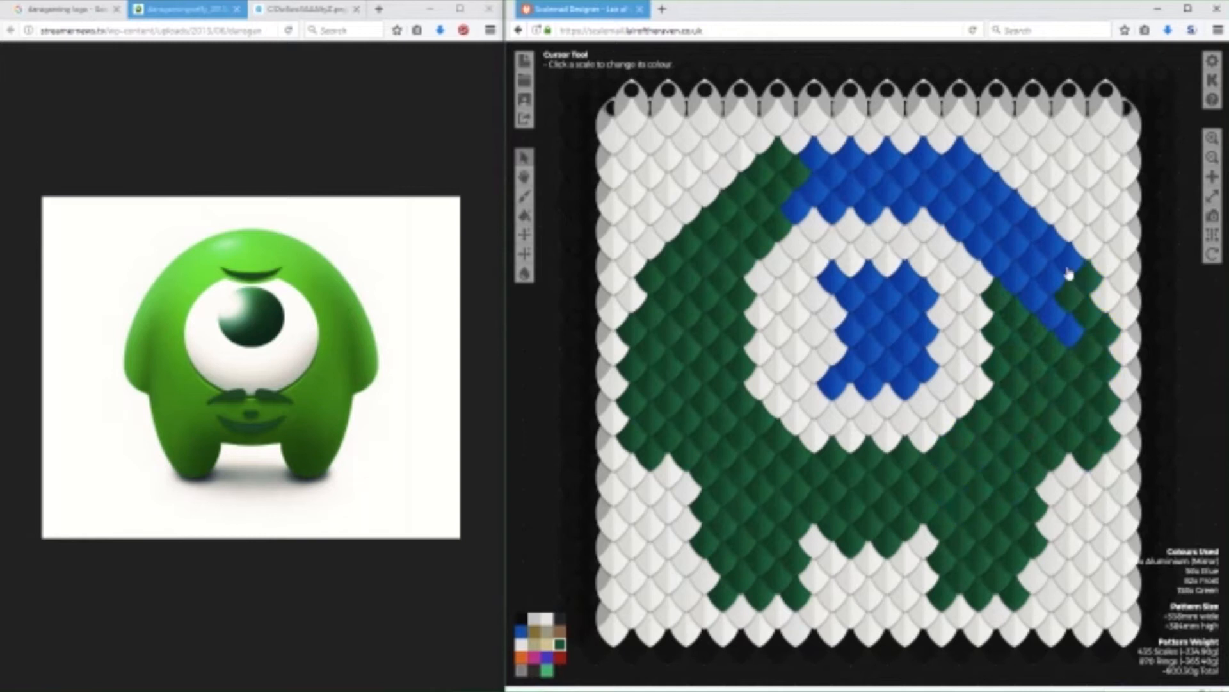
mouse_move(1019, 221)
mouse_down()
mouse_move(954, 165)
mouse_move(911, 167)
mouse_move(974, 203)
mouse_move(1058, 298)
mouse_move(1064, 324)
mouse_move(921, 181)
mouse_move(921, 162)
mouse_move(900, 214)
mouse_move(894, 173)
mouse_move(867, 214)
mouse_move(849, 183)
mouse_move(820, 187)
mouse_move(811, 162)
mouse_move(820, 224)
mouse_up()
Repaint the pupil in Green and extend its upper and lower left tips by one scale each.
mouse_move(839, 283)
mouse_down()
mouse_move(906, 293)
mouse_move(919, 309)
mouse_move(915, 371)
mouse_move(901, 387)
mouse_move(907, 362)
mouse_move(867, 388)
mouse_move(838, 375)
mouse_move(883, 334)
mouse_move(889, 301)
mouse_move(859, 305)
mouse_move(869, 343)
mouse_up()
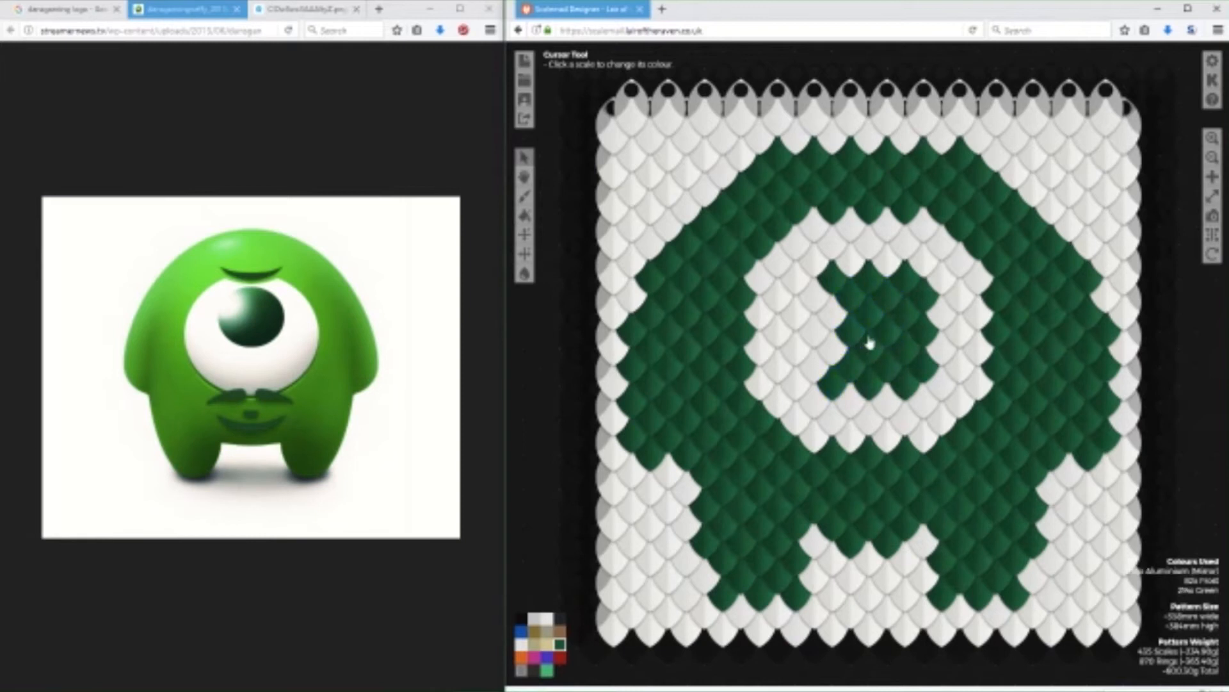
click(819, 377)
click(807, 301)
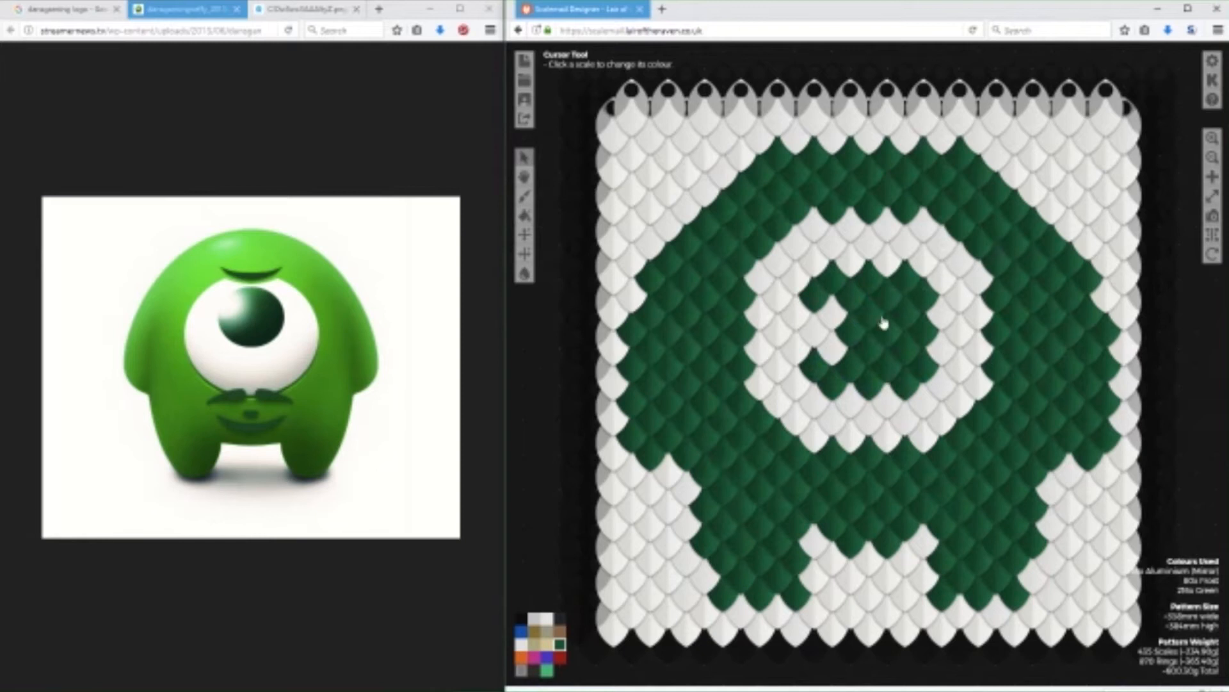
Draw a Black moustache curving down to both sides directly beneath the eye.
click(561, 621)
mouse_move(852, 449)
mouse_down()
mouse_move(821, 439)
mouse_move(778, 472)
mouse_up()
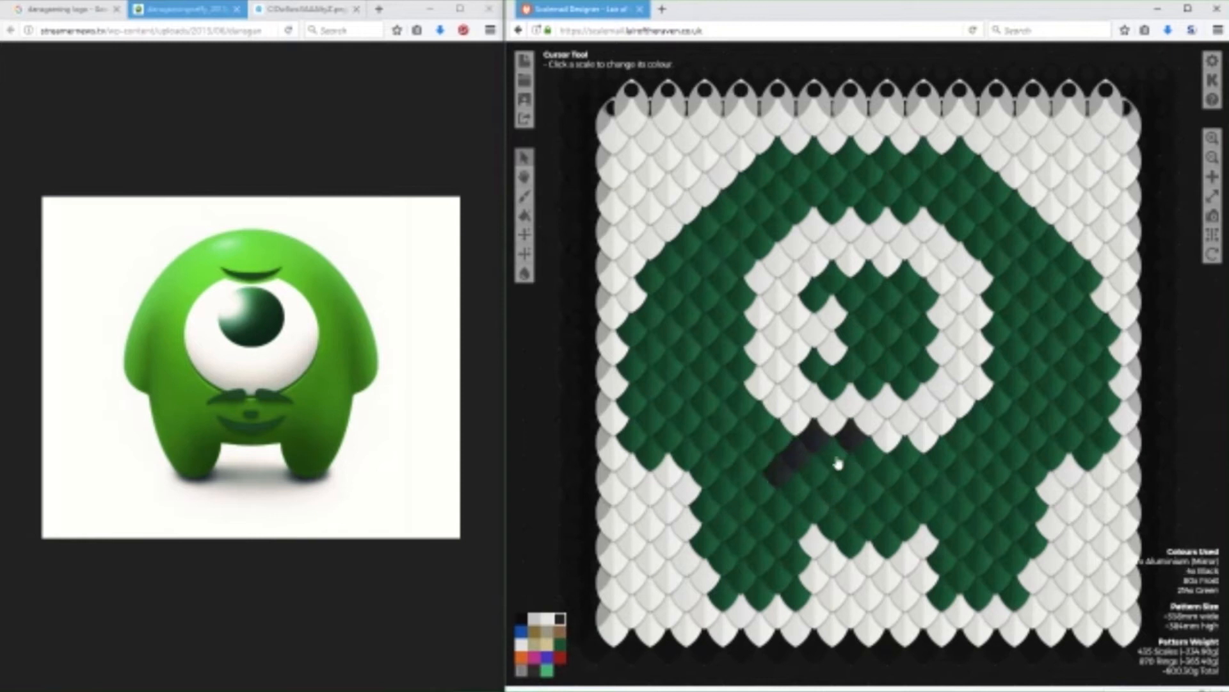
mouse_move(890, 440)
mouse_down()
mouse_move(927, 442)
mouse_move(984, 503)
mouse_up()
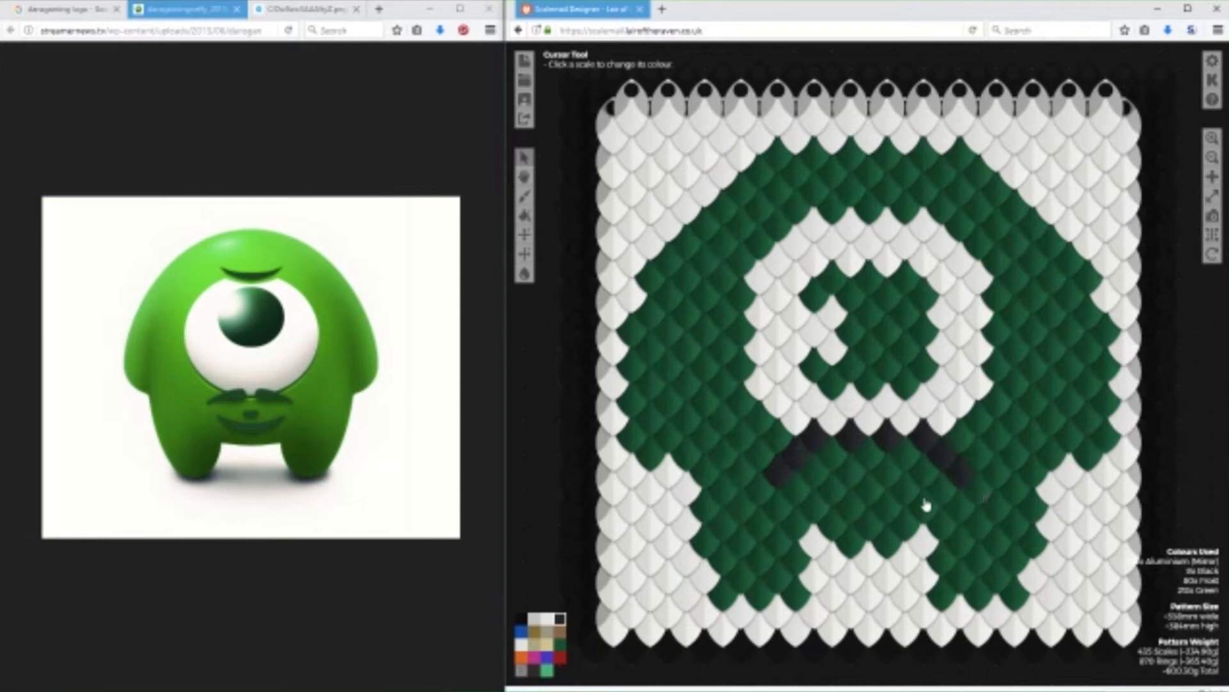
Try drawing a nose and a mouth in Black below the moustache.
mouse_move(861, 488)
mouse_down()
mouse_move(887, 476)
mouse_move(916, 506)
mouse_up()
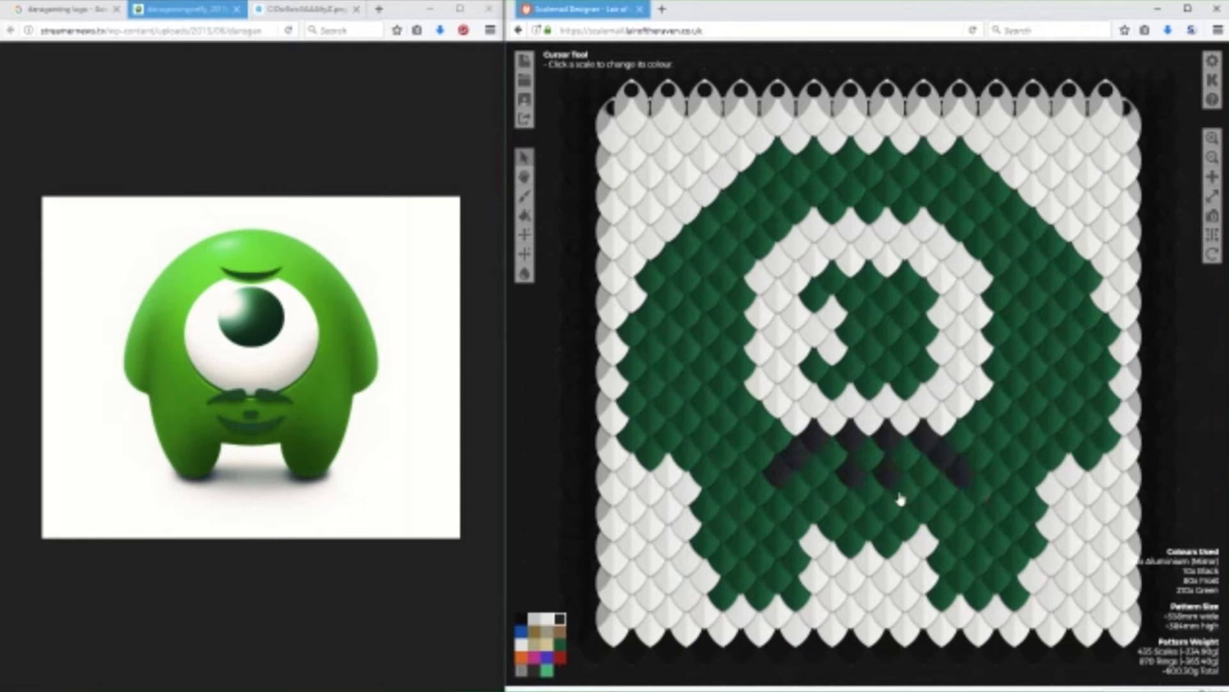
drag(817, 516, 912, 511)
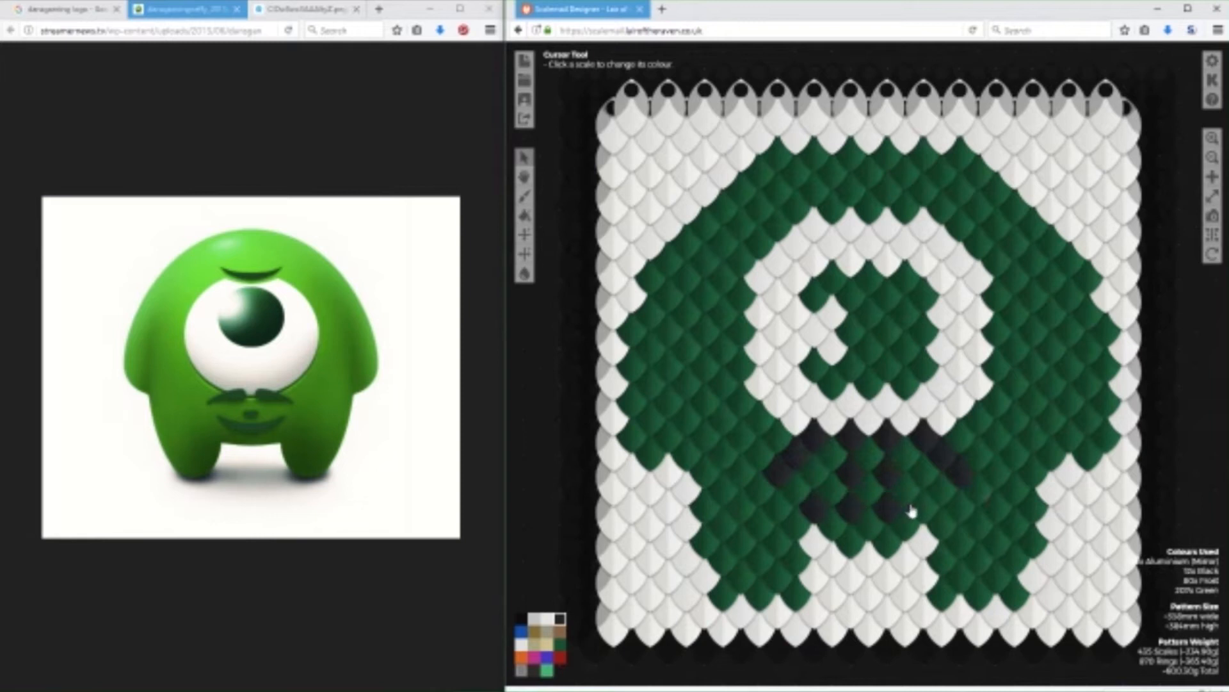
click(920, 515)
click(917, 516)
click(906, 498)
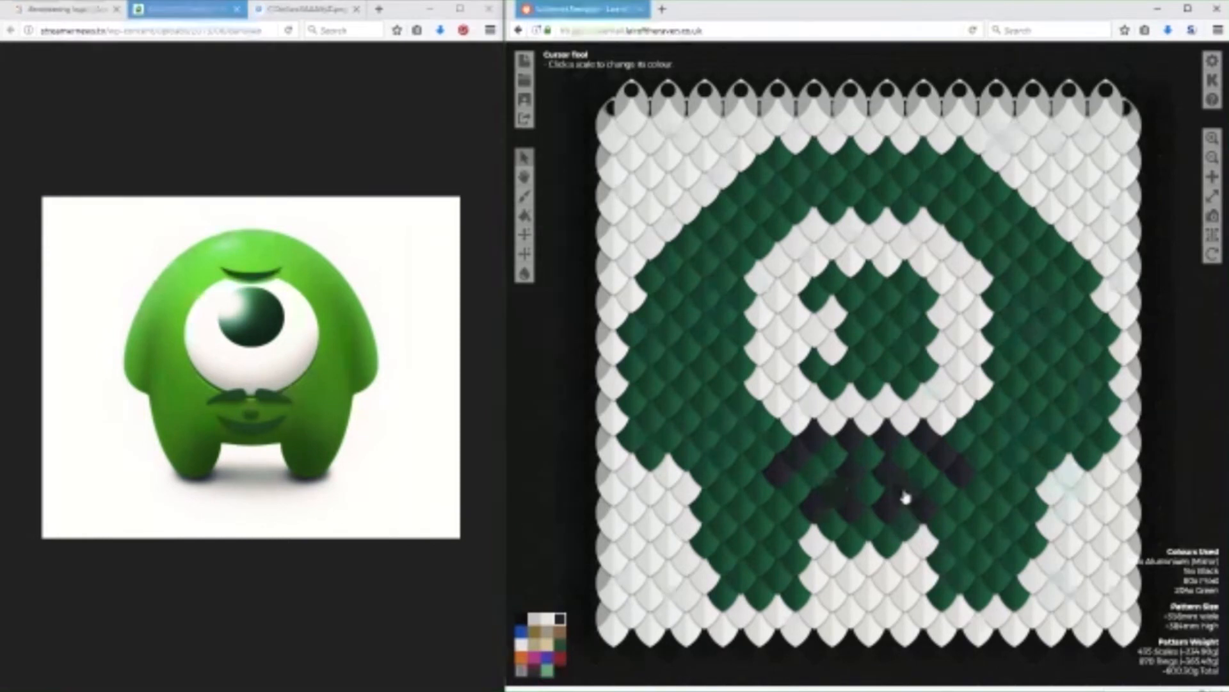
Repaint the mouth's outer corners and the scales just below the moustache in Green.
click(560, 644)
click(825, 512)
click(931, 513)
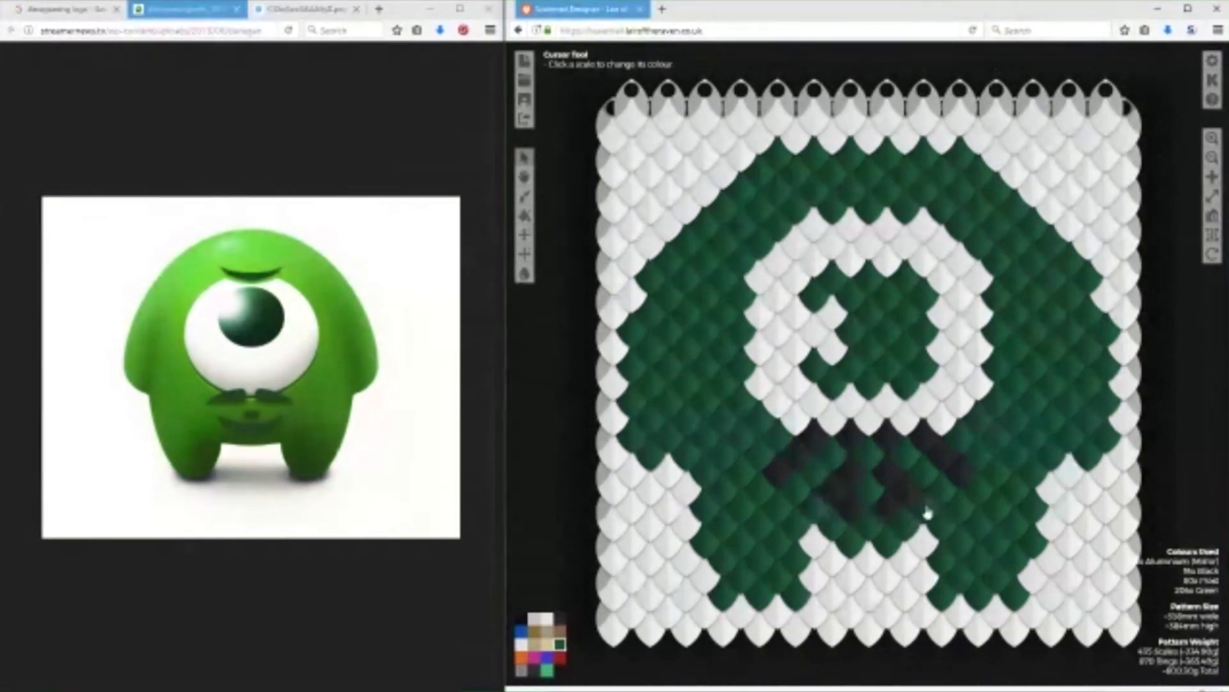
click(891, 481)
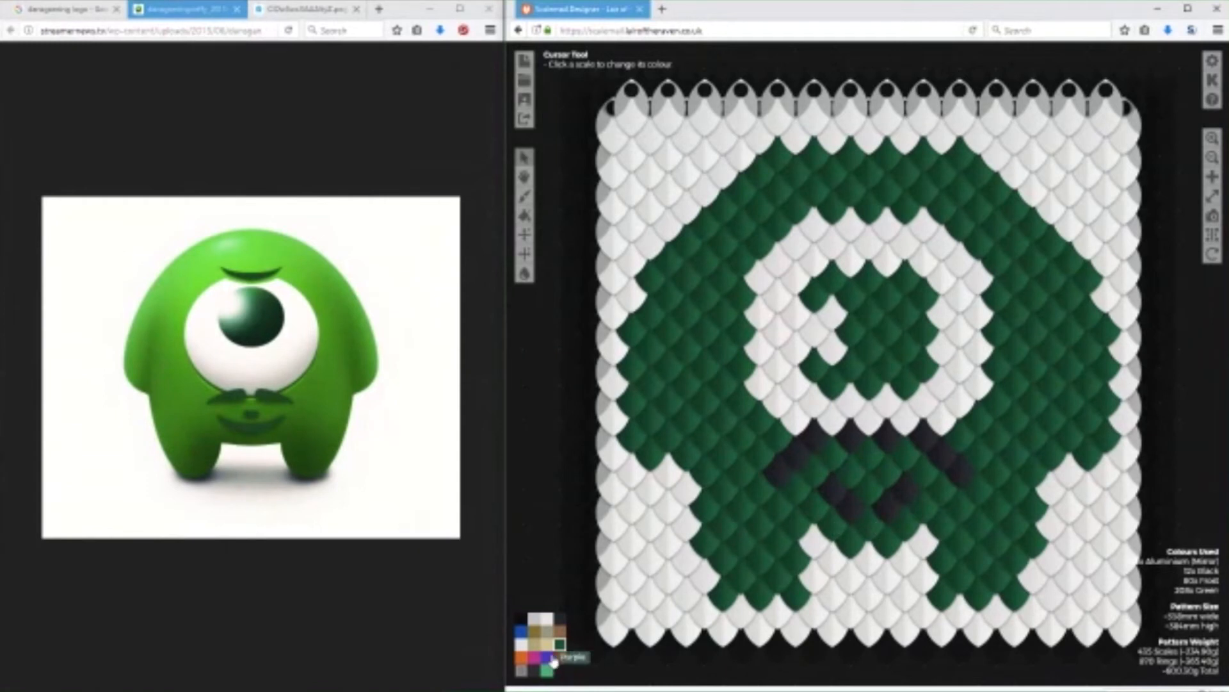
Lower the top of the eye by repainting the upper two rows of its white scales in Green.
click(844, 222)
click(889, 222)
click(819, 223)
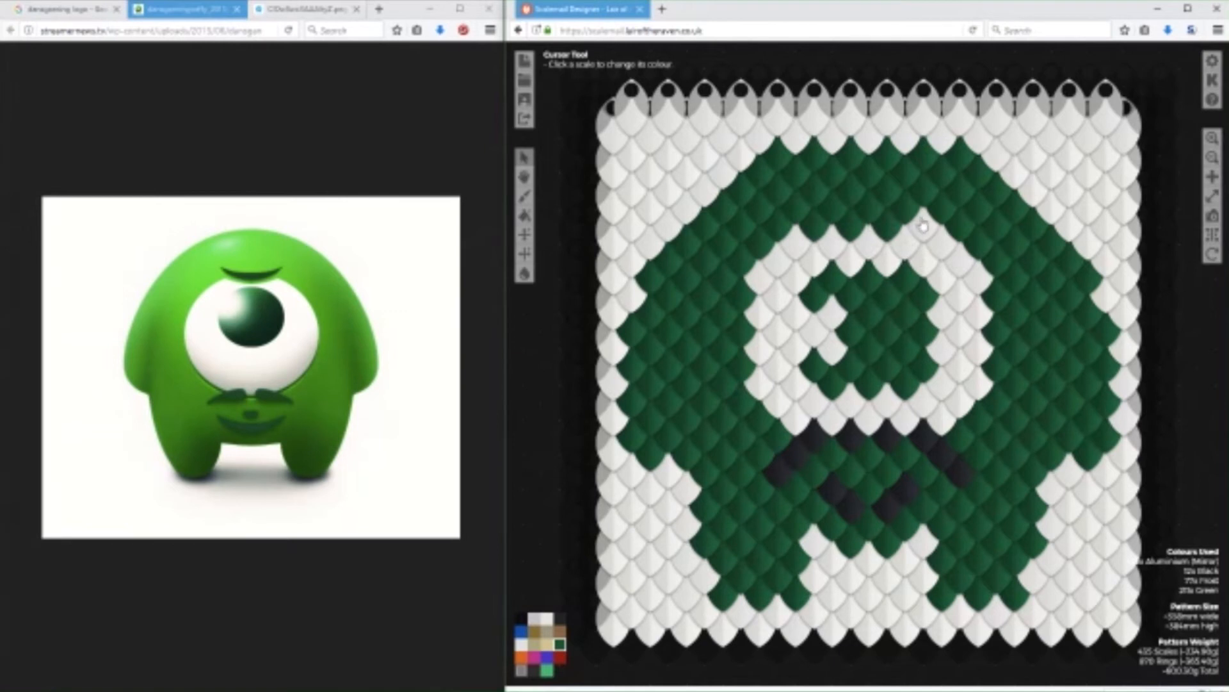
click(833, 235)
click(869, 236)
click(905, 235)
Draw a Black eyebrow with raised ends above the eye, and trim its left tip back in Green.
click(523, 645)
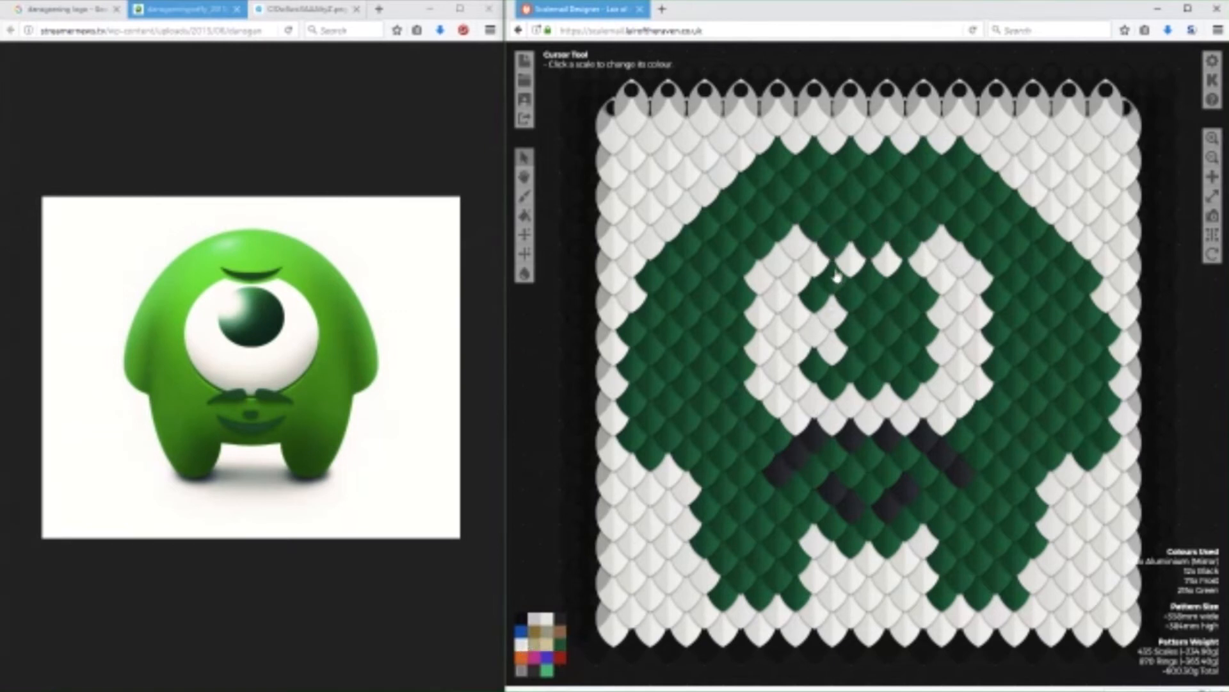
click(858, 230)
click(893, 229)
click(925, 225)
click(941, 208)
click(814, 224)
click(779, 191)
click(797, 206)
click(560, 643)
click(775, 205)
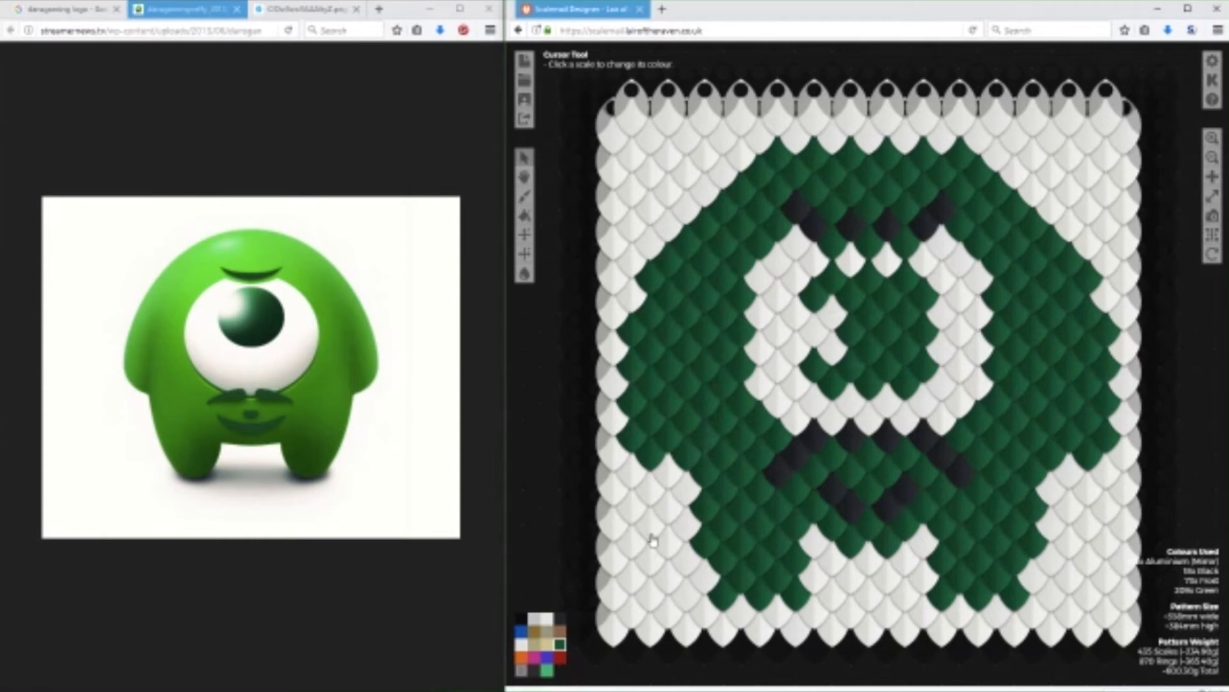
Add a lower, wider mouth curve in Black, from both outer corners to the centre between the legs.
click(560, 618)
click(814, 508)
click(830, 523)
click(925, 507)
click(907, 523)
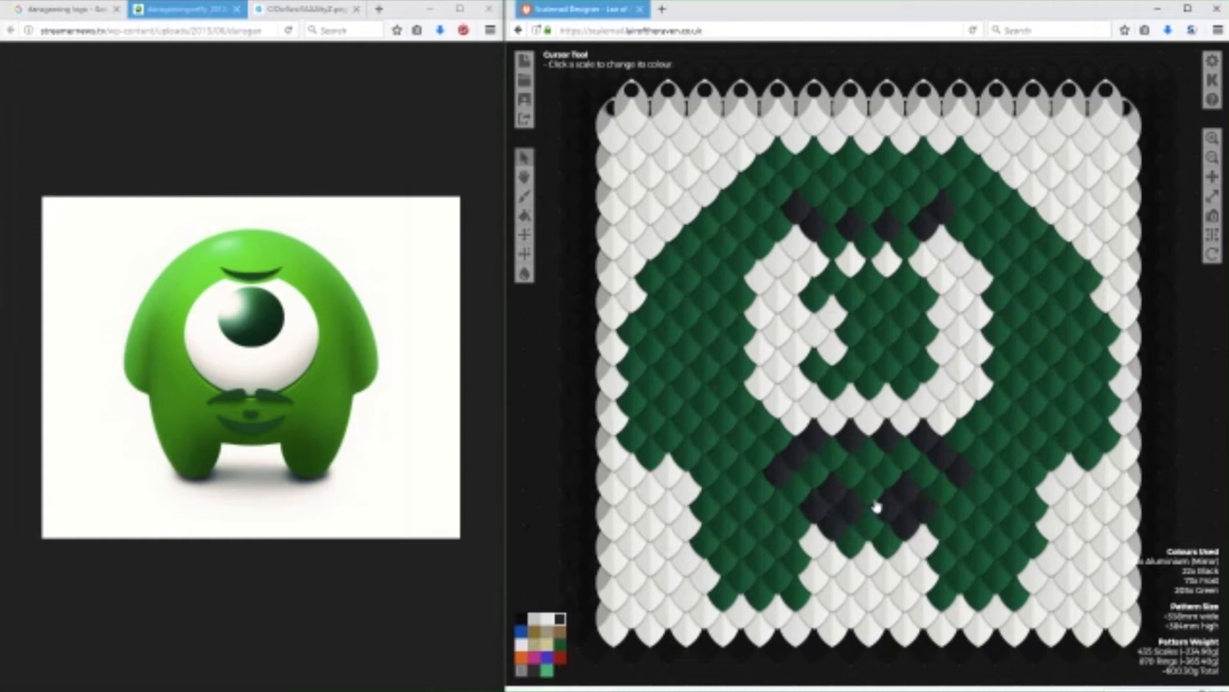
click(874, 500)
click(871, 522)
Repaint the old upper mouth scales in Green to leave only the lower curve, and make Black the active colour.
click(560, 643)
click(836, 491)
click(859, 507)
click(912, 493)
click(889, 511)
click(874, 494)
click(559, 618)
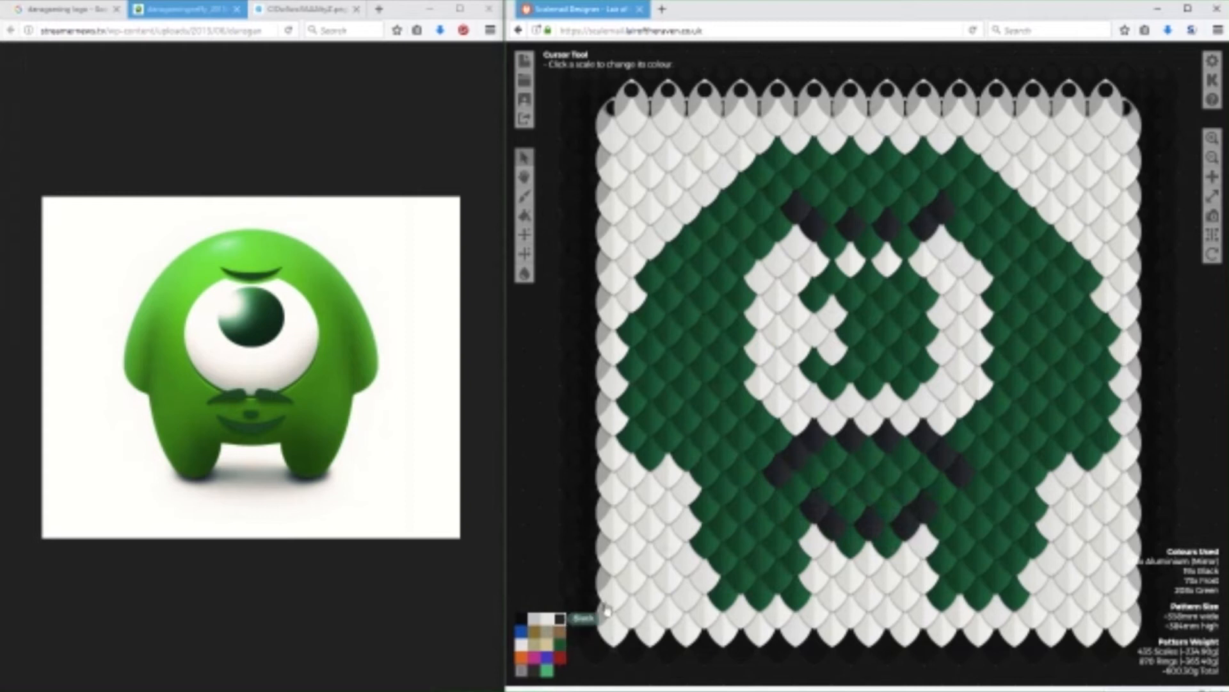
Add a nose of two adjacent Black scales midway between the moustache and the mouth.
click(851, 472)
click(888, 472)
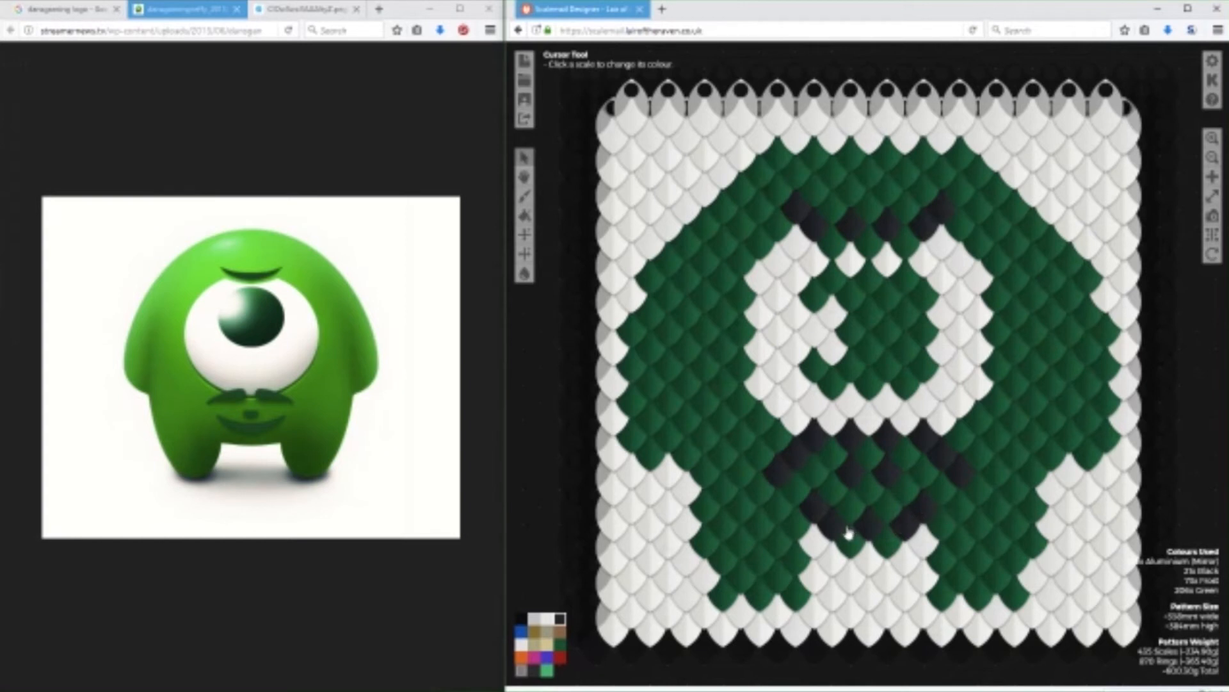
scroll(532, 459, down, 3)
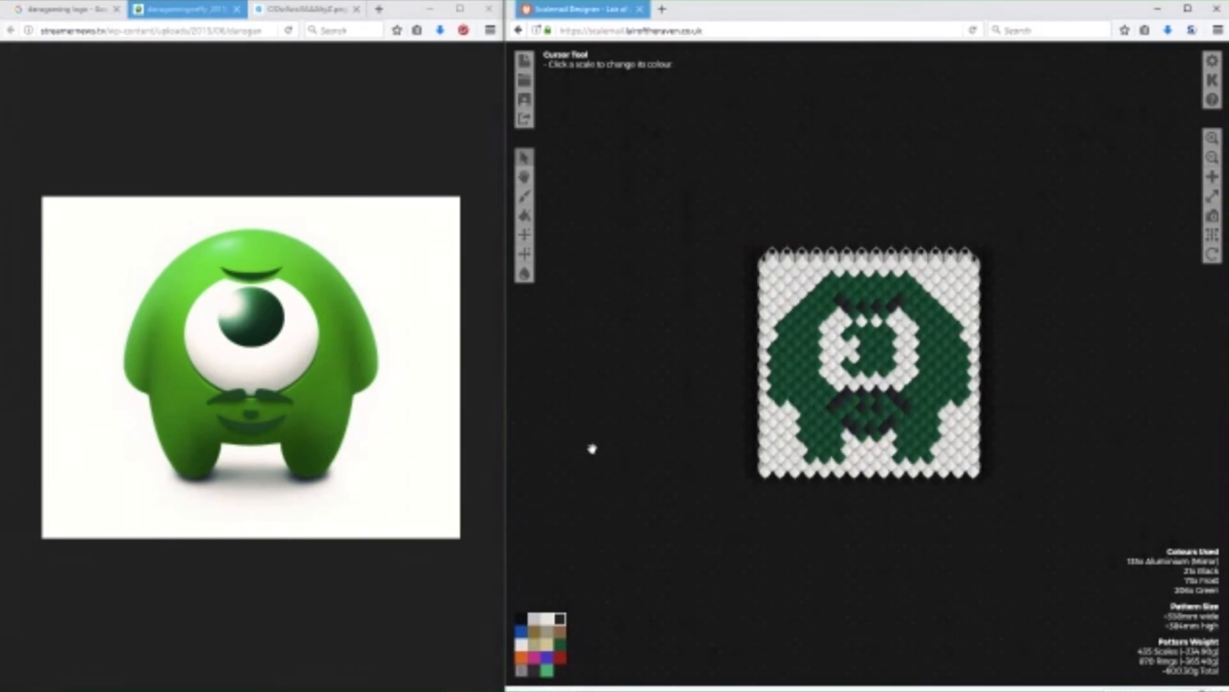
scroll(591, 448, up, 2)
scroll(591, 448, up, 1)
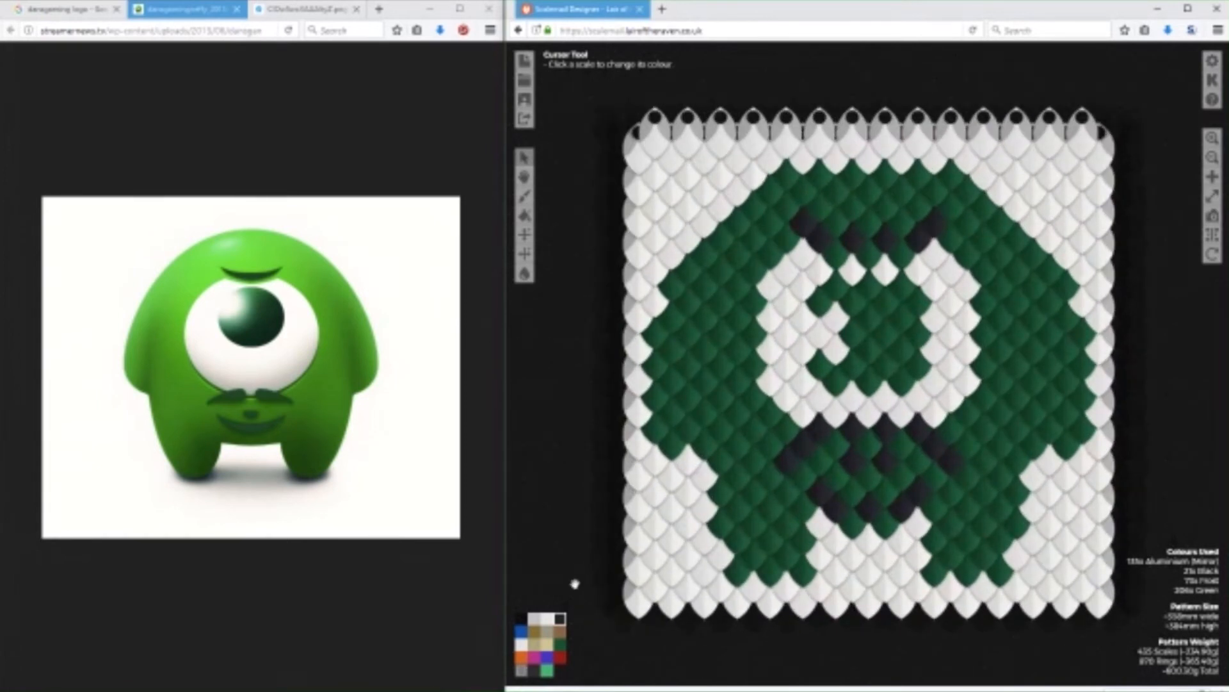
Narrow the mascot's body by repainting its outermost Green scales in Frost along the left and right sides.
click(523, 645)
click(672, 287)
click(655, 364)
click(655, 334)
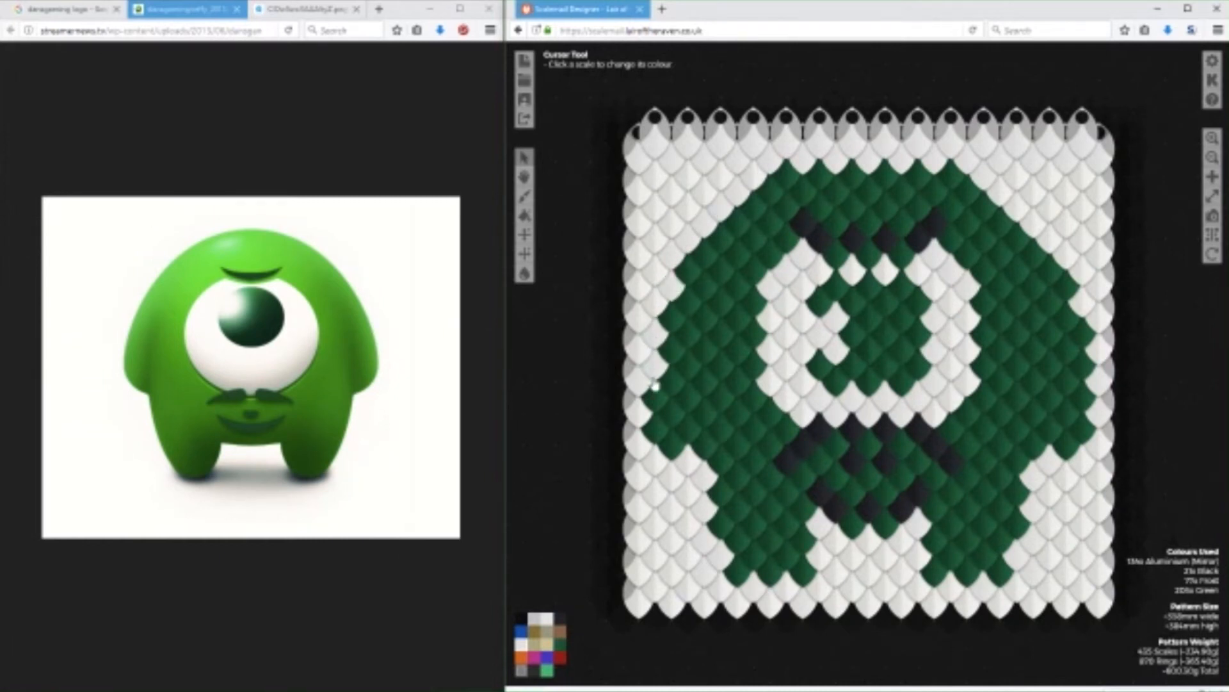
click(657, 407)
click(657, 432)
click(1073, 291)
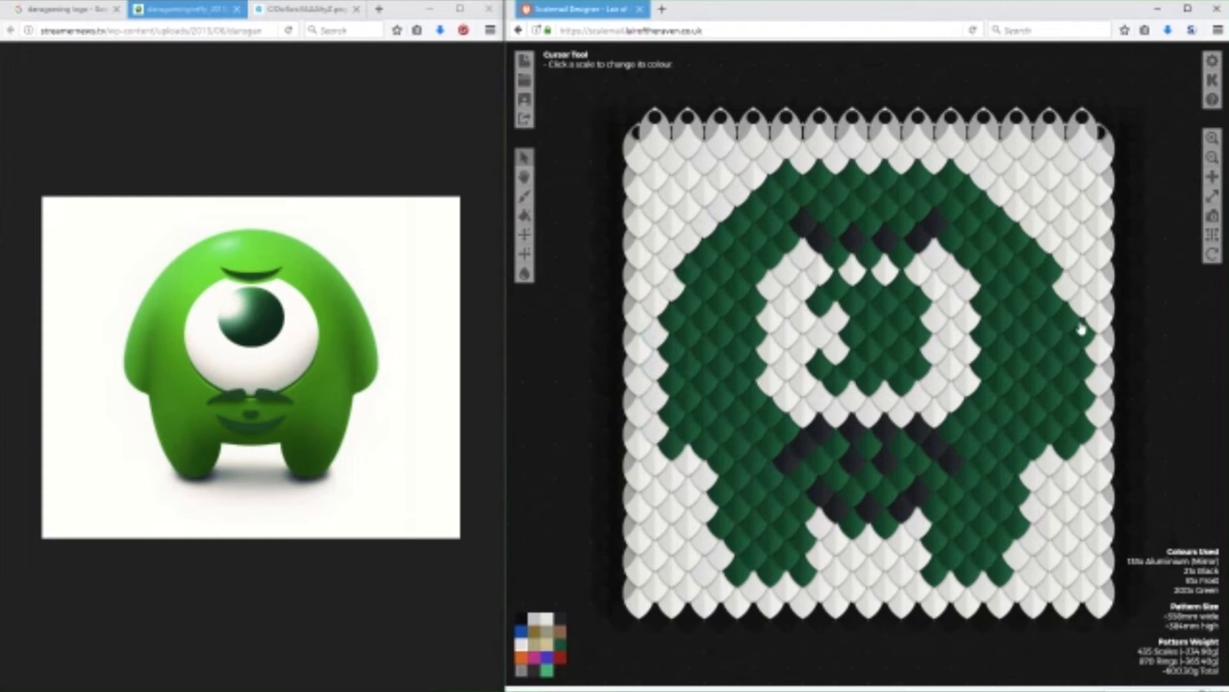
click(1082, 329)
click(1083, 368)
click(1086, 404)
click(1087, 434)
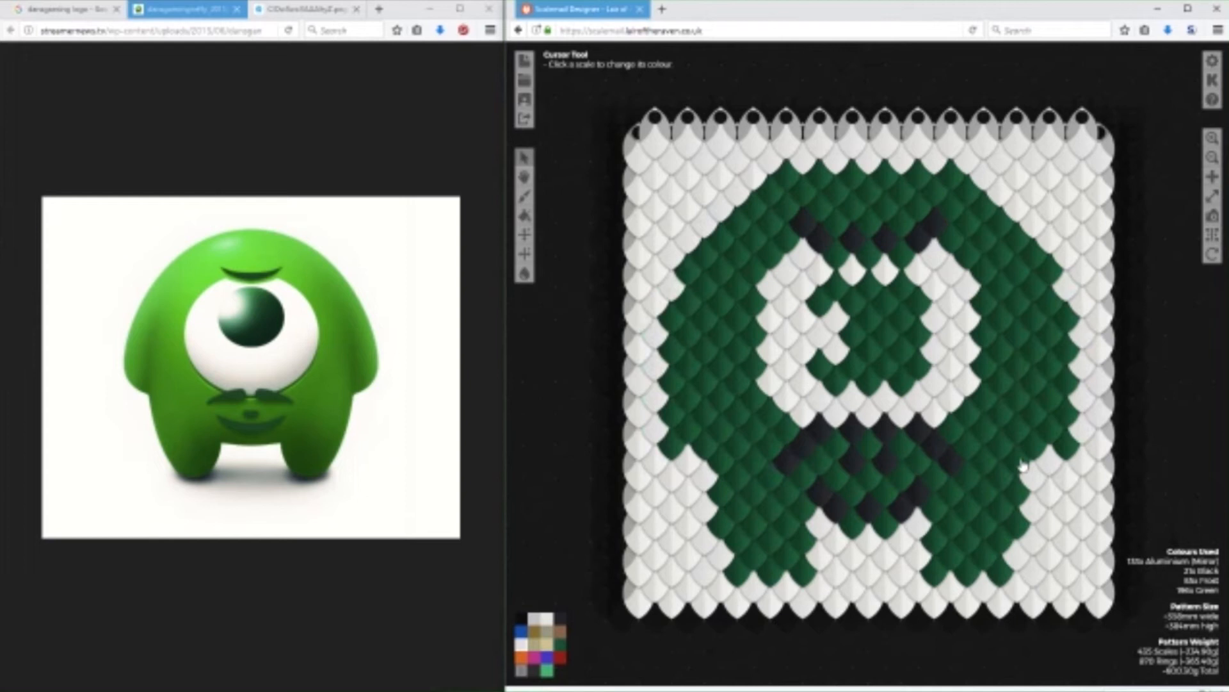
Slim both legs by repainting their outer edge scales in Frost.
click(1022, 468)
click(1018, 495)
click(1017, 524)
click(722, 528)
click(717, 487)
click(722, 474)
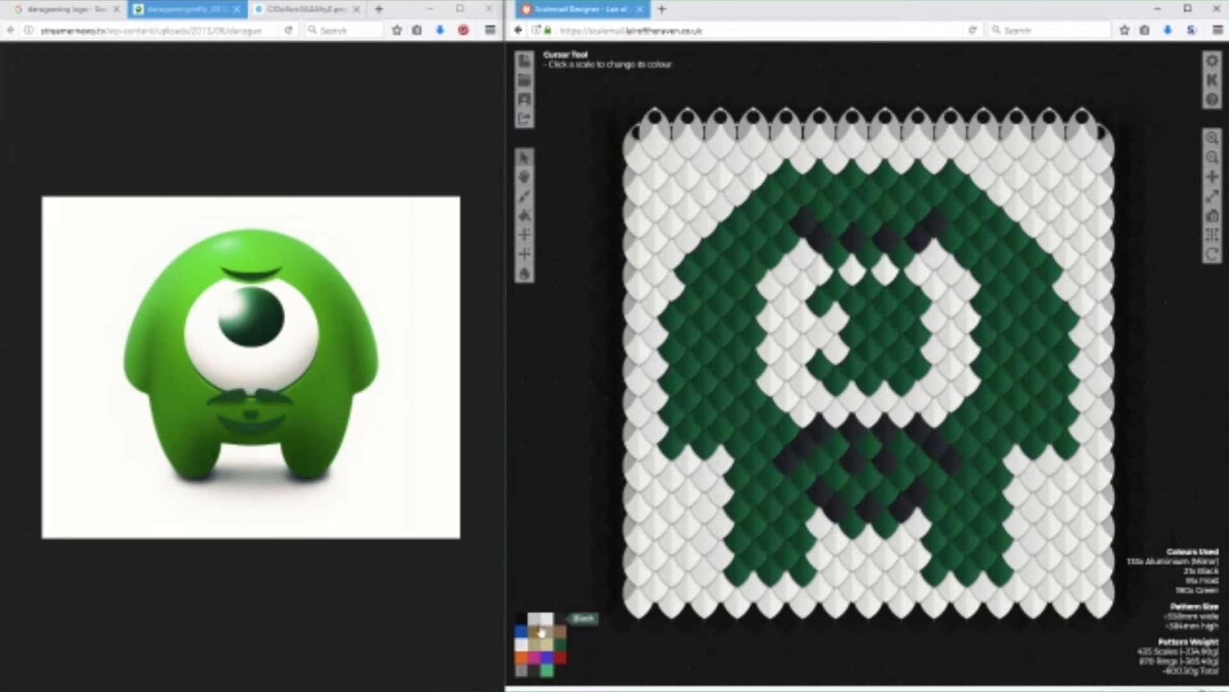
Fill the Green gaps along the top of the eye, just below the eyebrow, with three Frost scales.
click(899, 256)
click(867, 255)
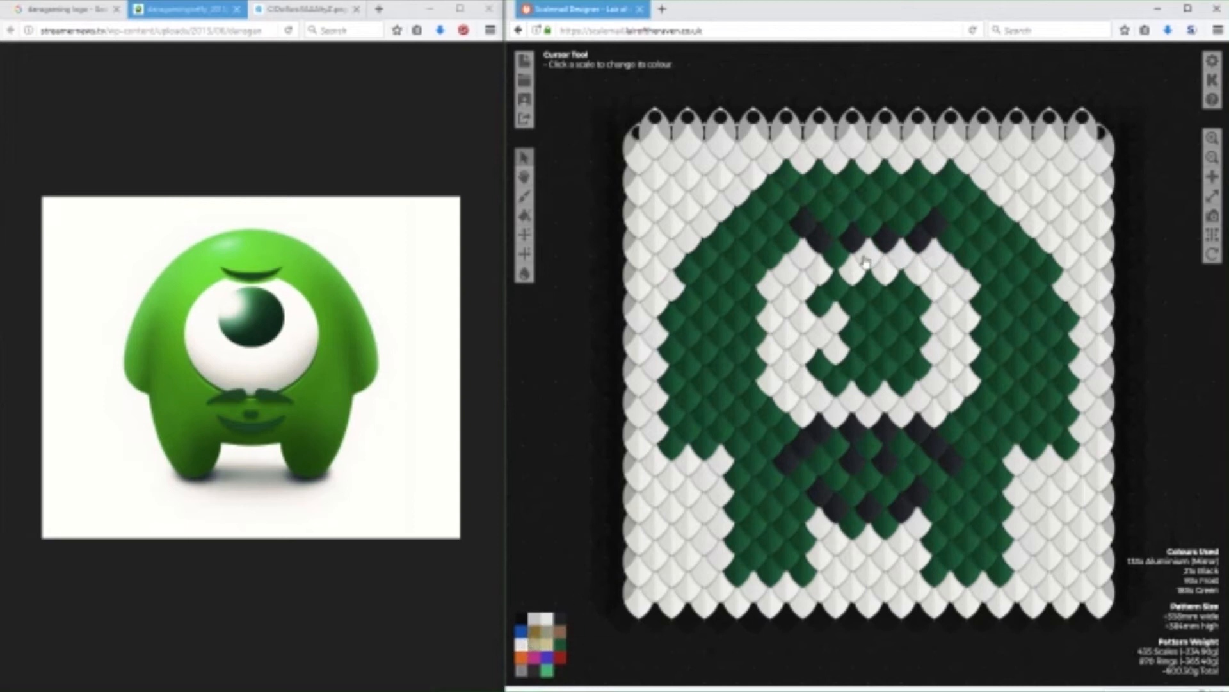
click(835, 257)
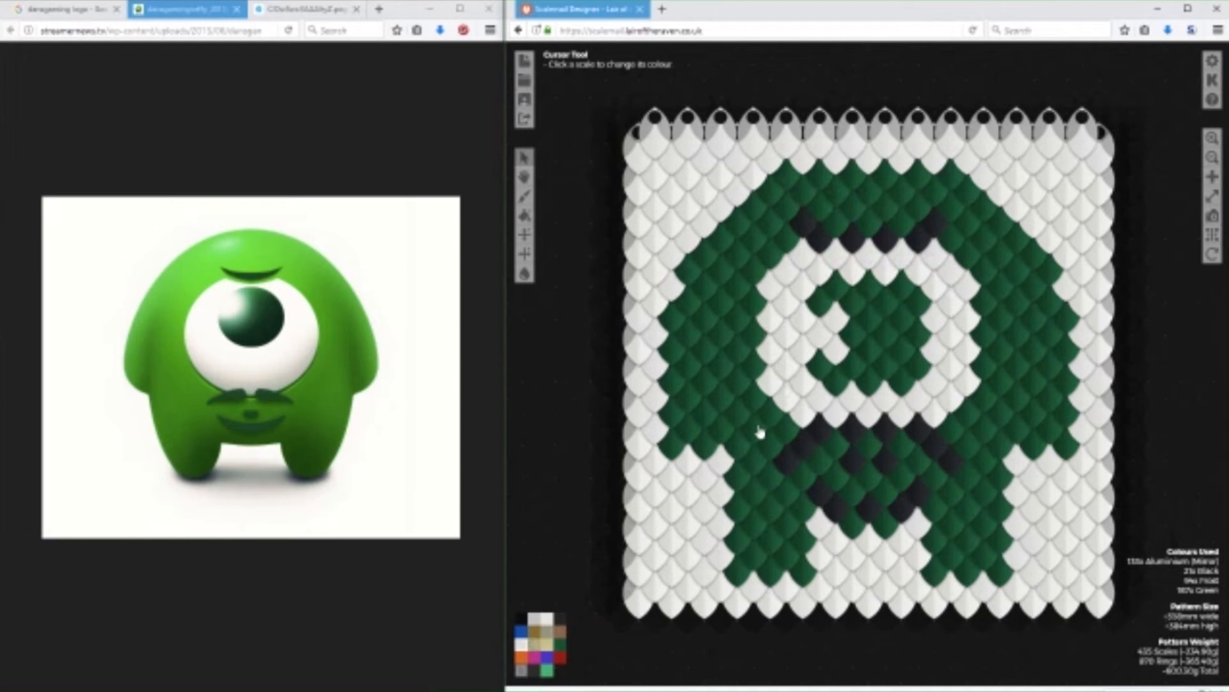
Thicken the eyebrow in Black by filling the gaps along its upper edge and extending both raised ends.
click(563, 620)
click(835, 221)
click(868, 221)
click(901, 221)
click(951, 206)
click(796, 225)
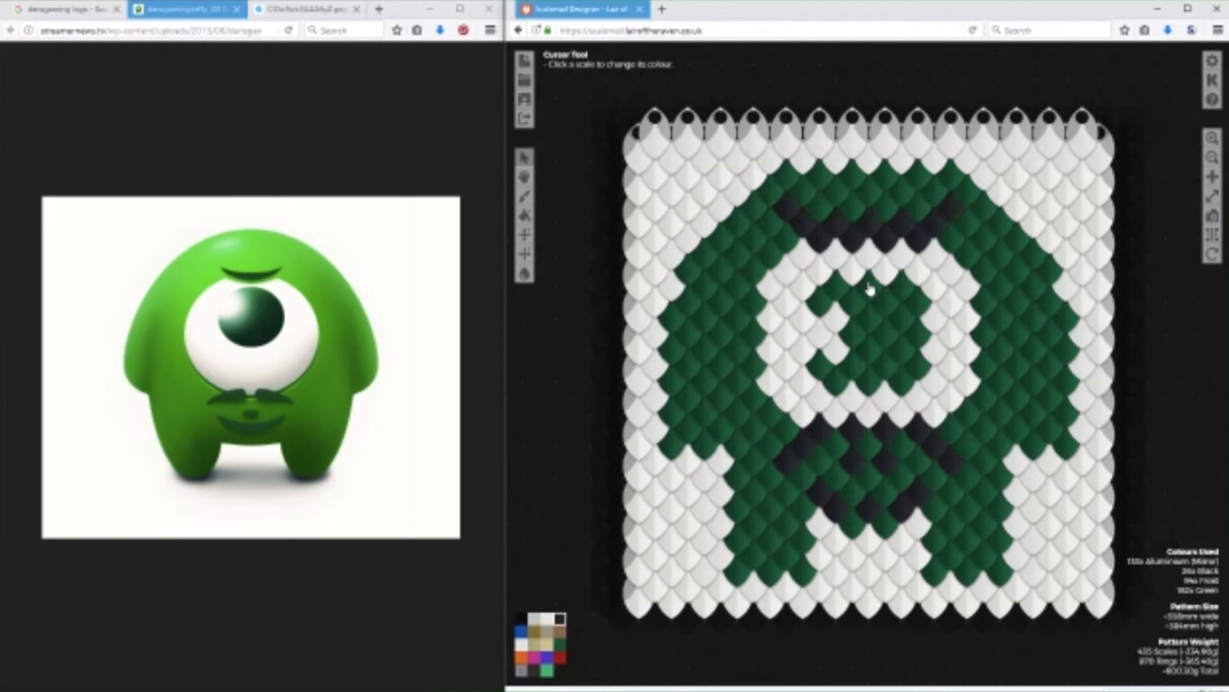
Repaint the scales just added to the eyebrow's upper edge and ends in Green.
click(560, 644)
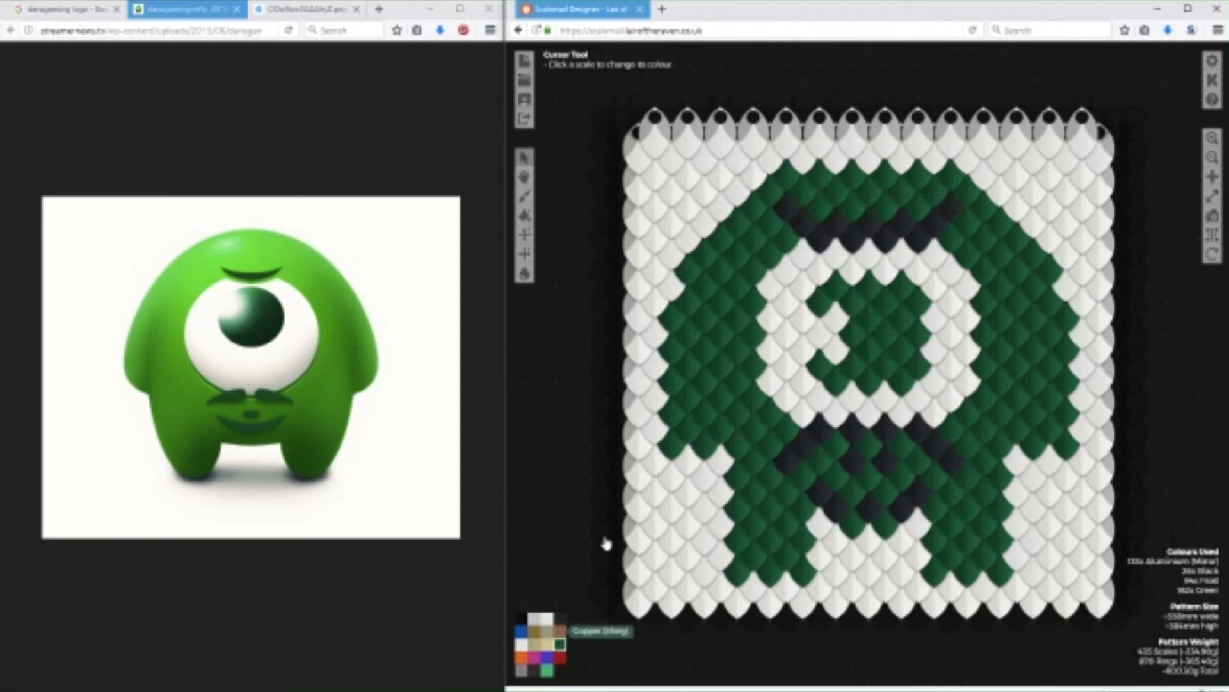
click(783, 221)
click(949, 215)
click(901, 227)
click(868, 227)
click(836, 227)
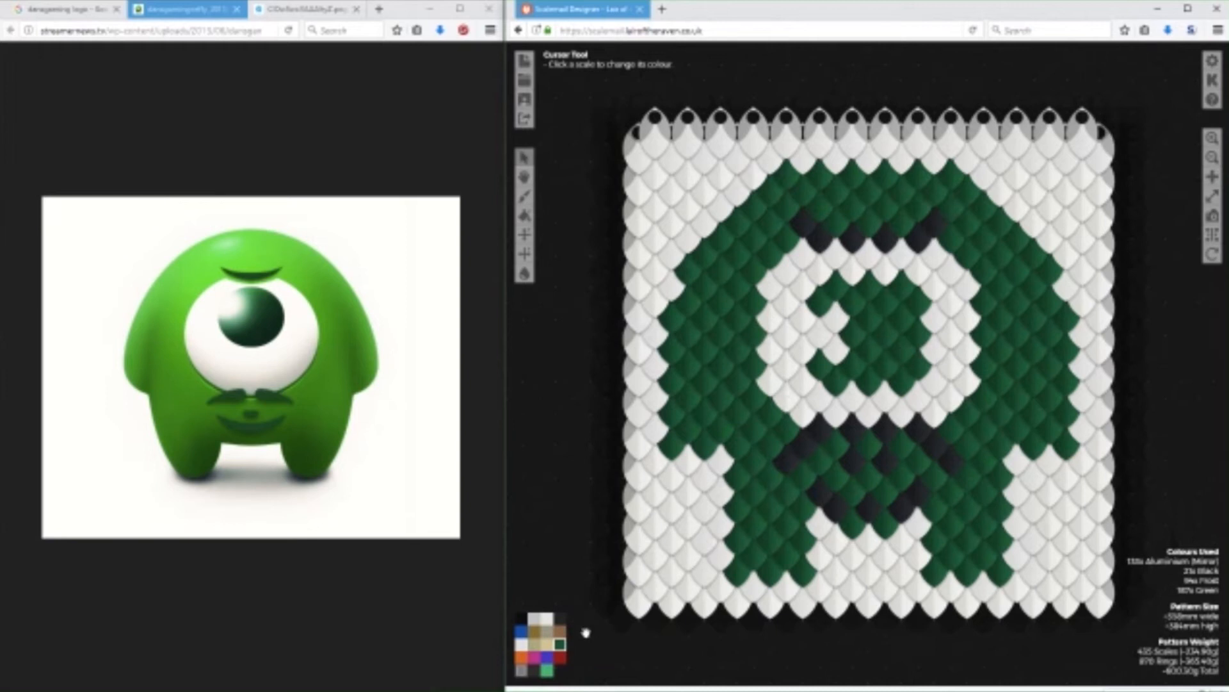
Add two Frost scales hanging below the pattern's lower-right corner.
click(560, 618)
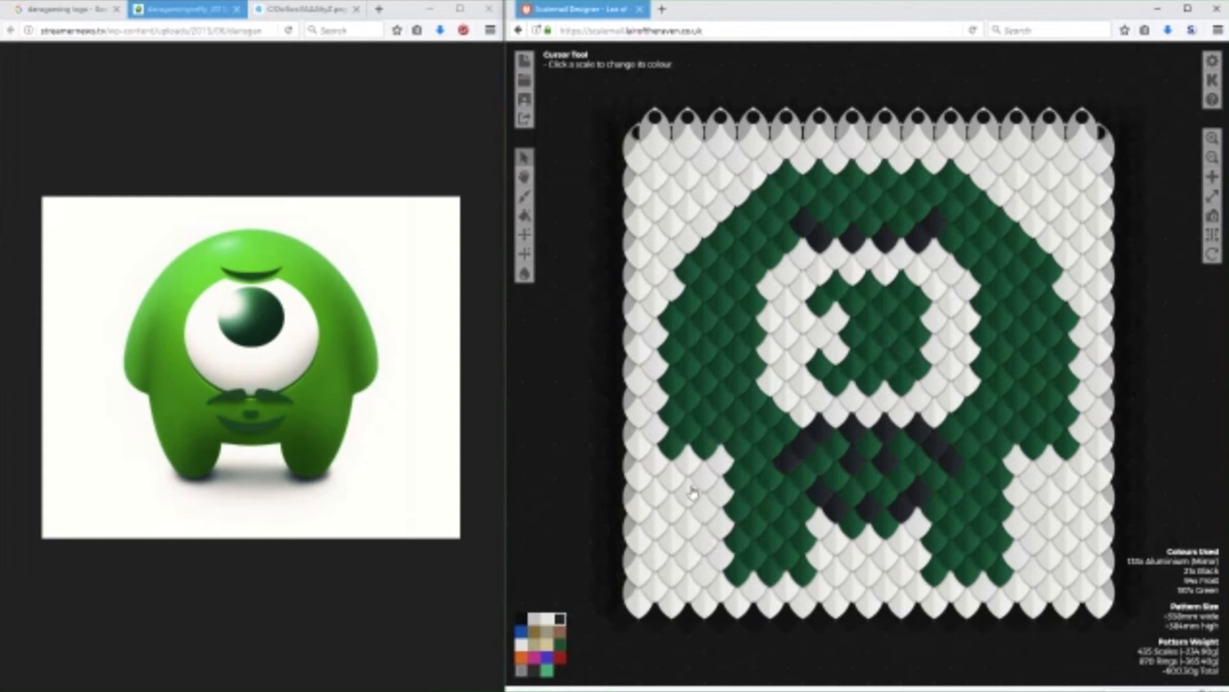
click(549, 669)
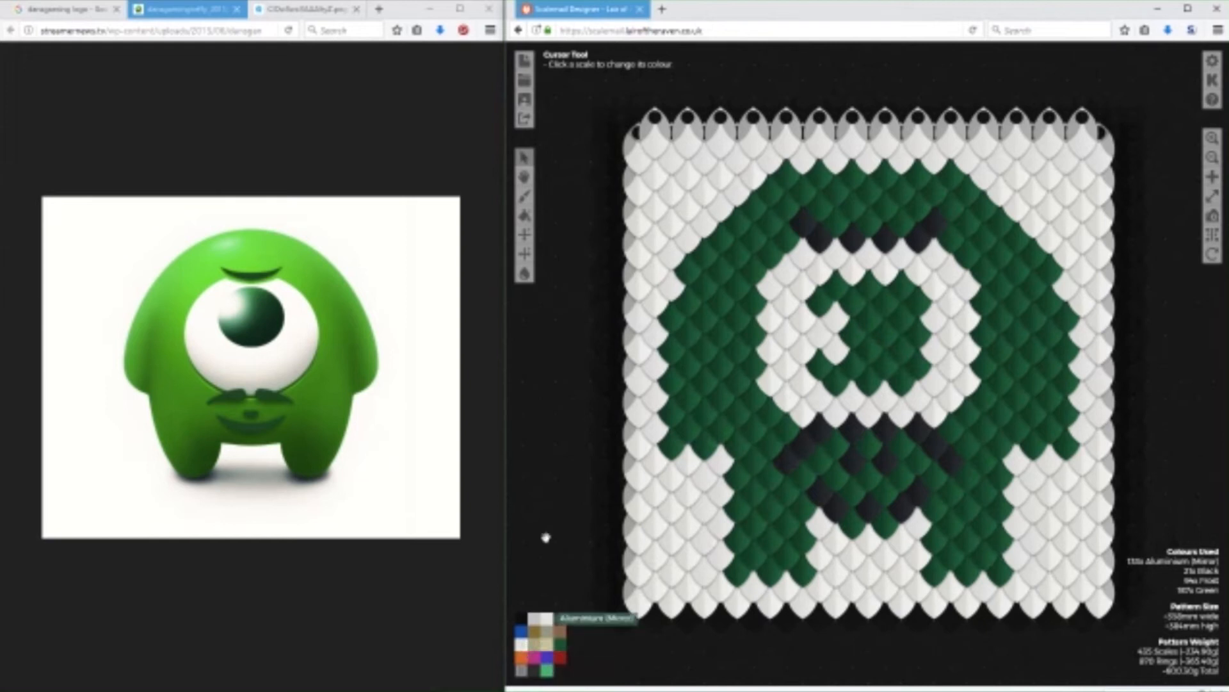
drag(558, 399, 542, 277)
drag(555, 475, 597, 492)
drag(621, 419, 570, 266)
drag(859, 488, 911, 436)
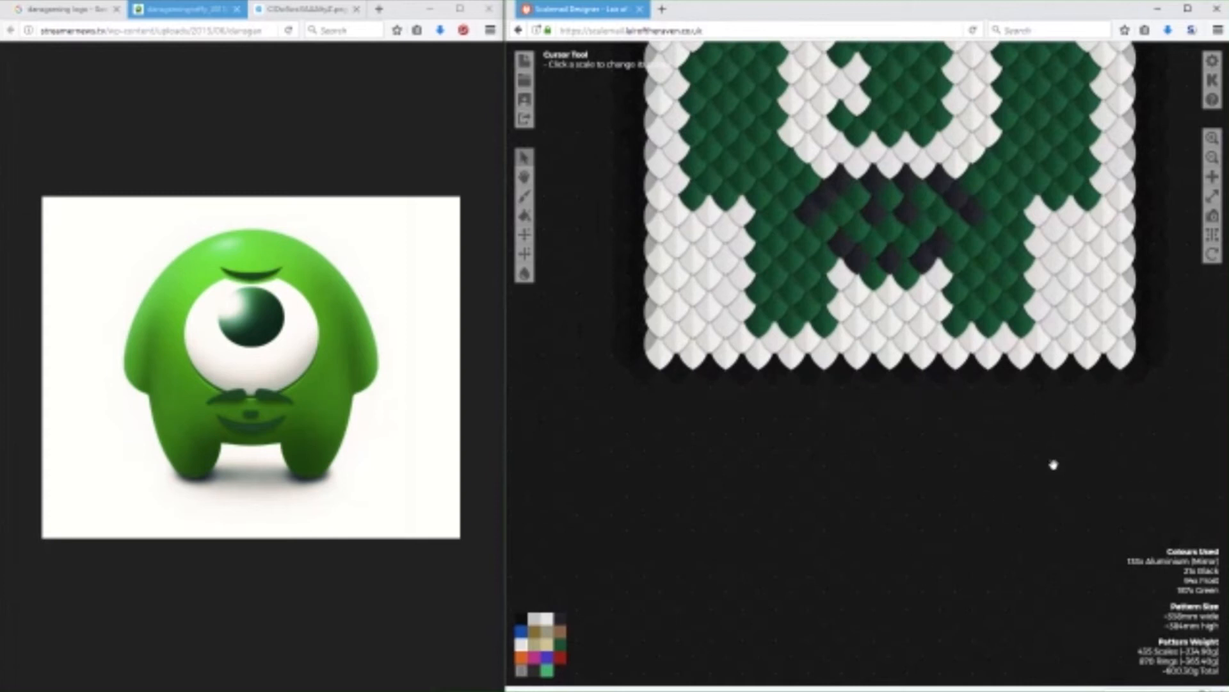
click(1104, 376)
click(1115, 392)
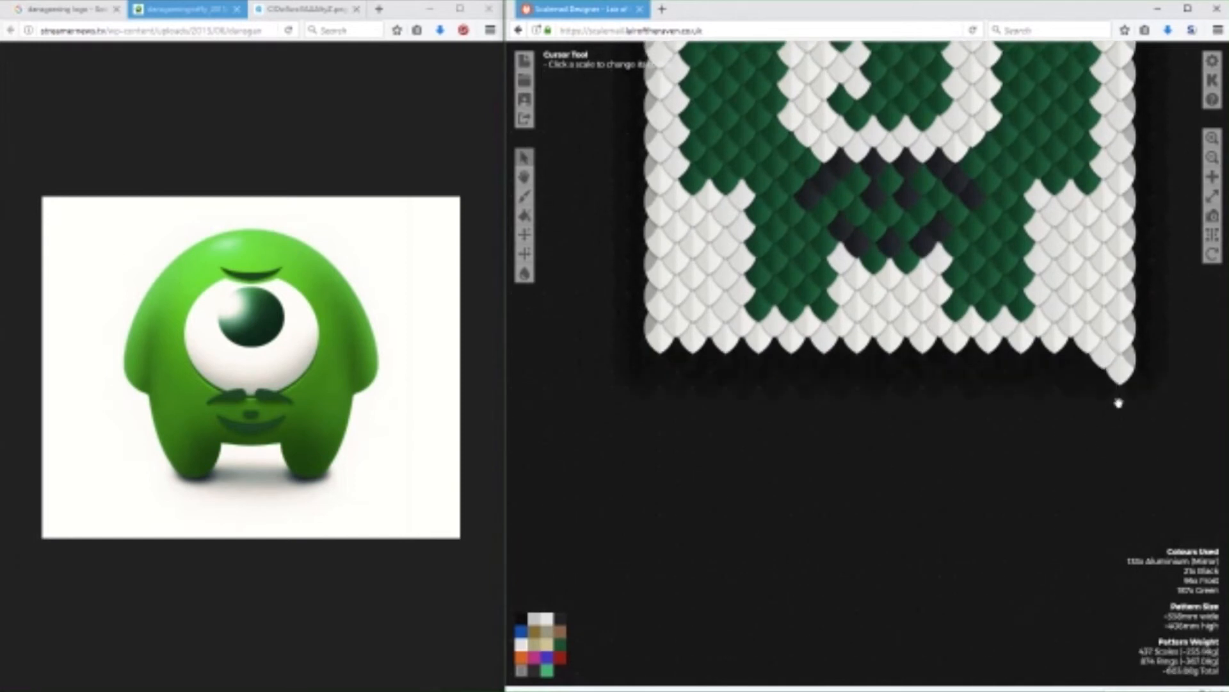
Extend a narrow strip of Frost scales down from the pattern's lower-left corner, and lengthen the lower-right strip to match.
click(681, 356)
click(664, 373)
click(677, 388)
click(665, 404)
click(677, 408)
click(664, 415)
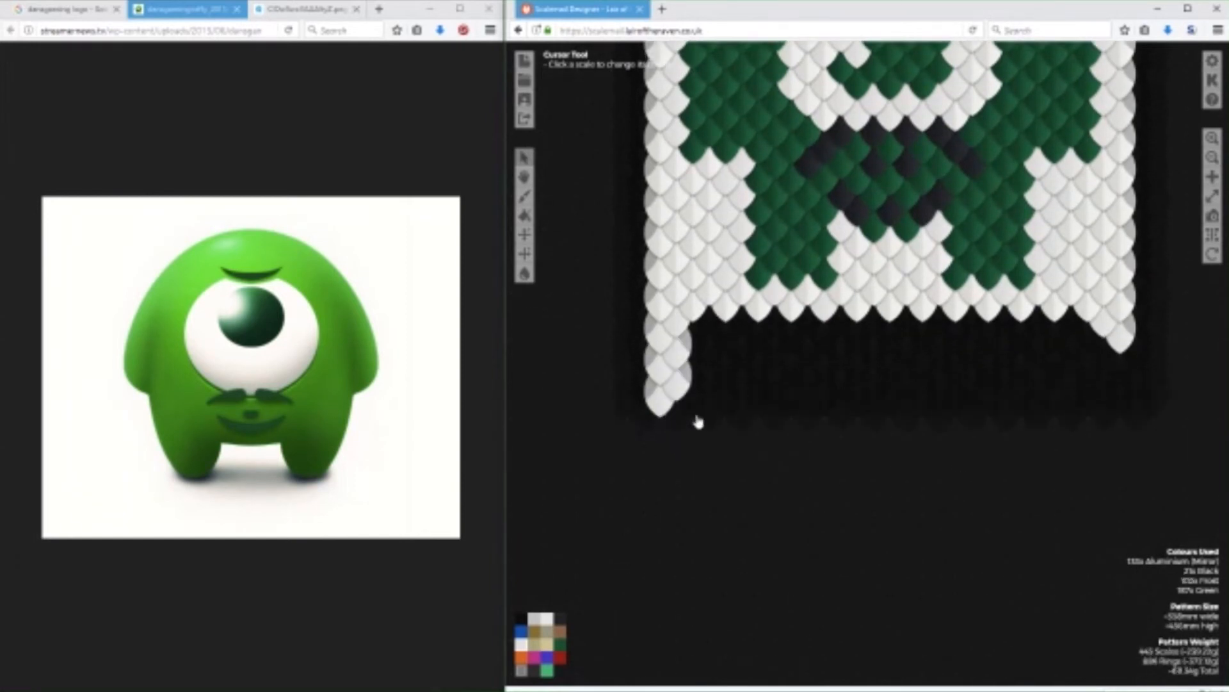
click(1125, 374)
click(1120, 400)
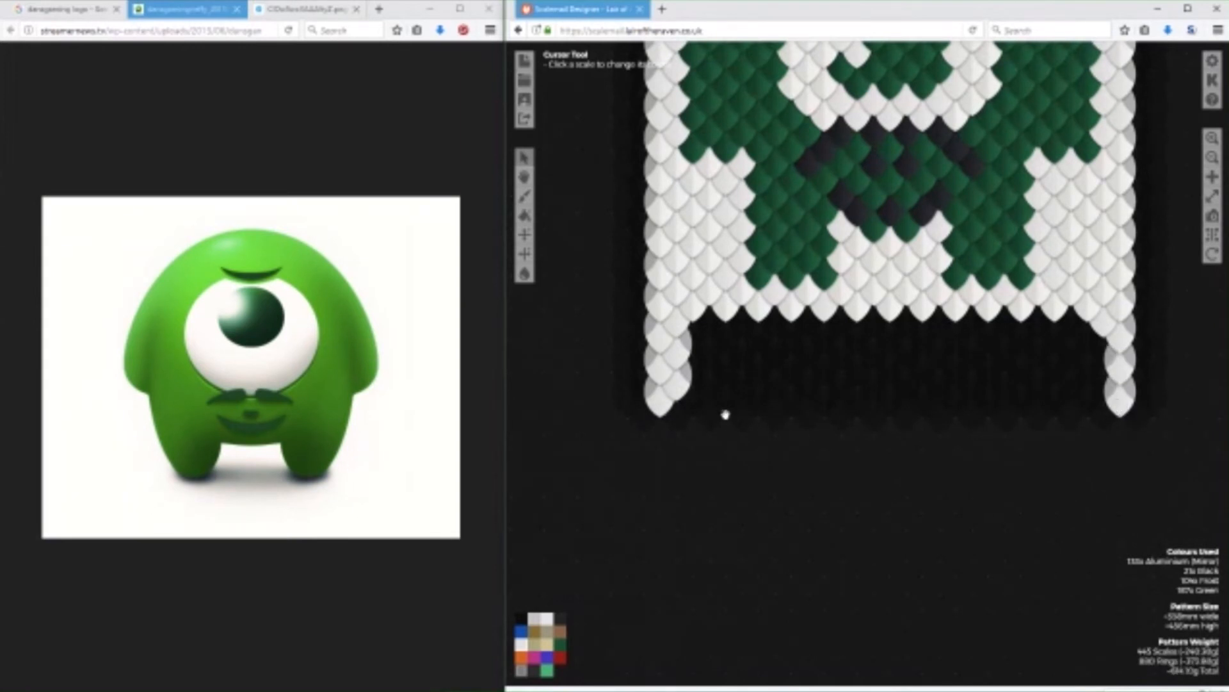
Fill the lower-left strip out to a triangular tail with a diagonal inner edge, using Frost scales.
click(696, 390)
click(707, 376)
click(742, 344)
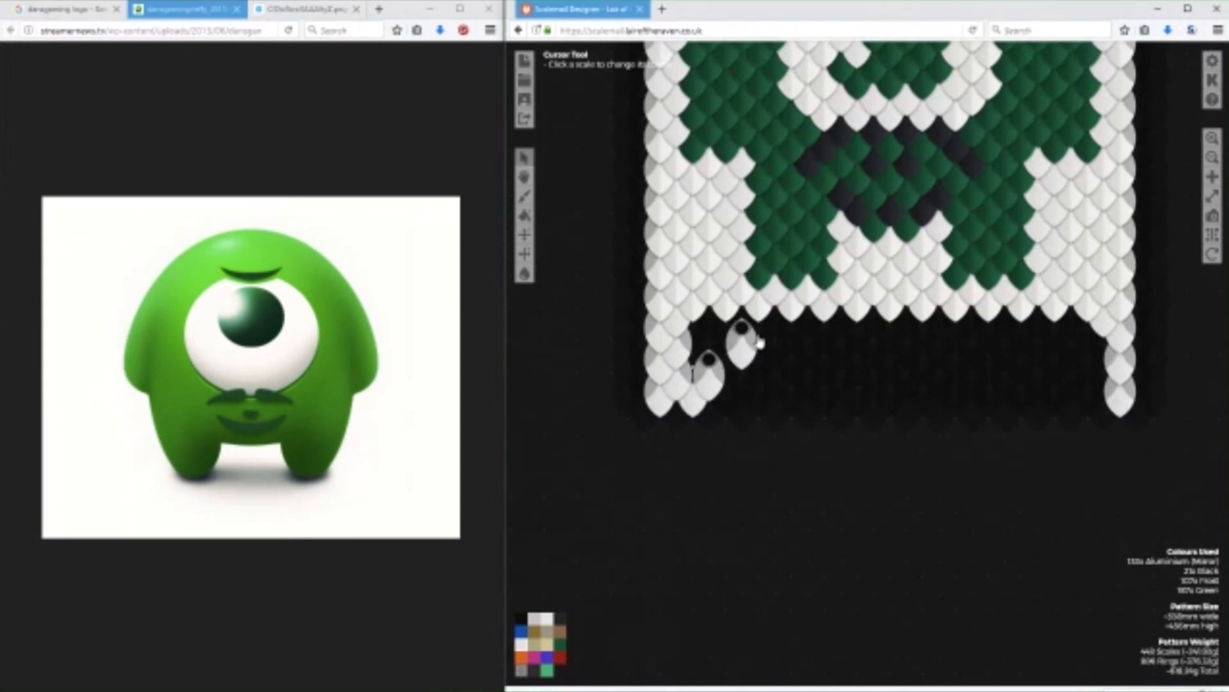
click(762, 333)
click(776, 322)
click(727, 366)
click(726, 341)
click(695, 336)
click(742, 322)
click(695, 365)
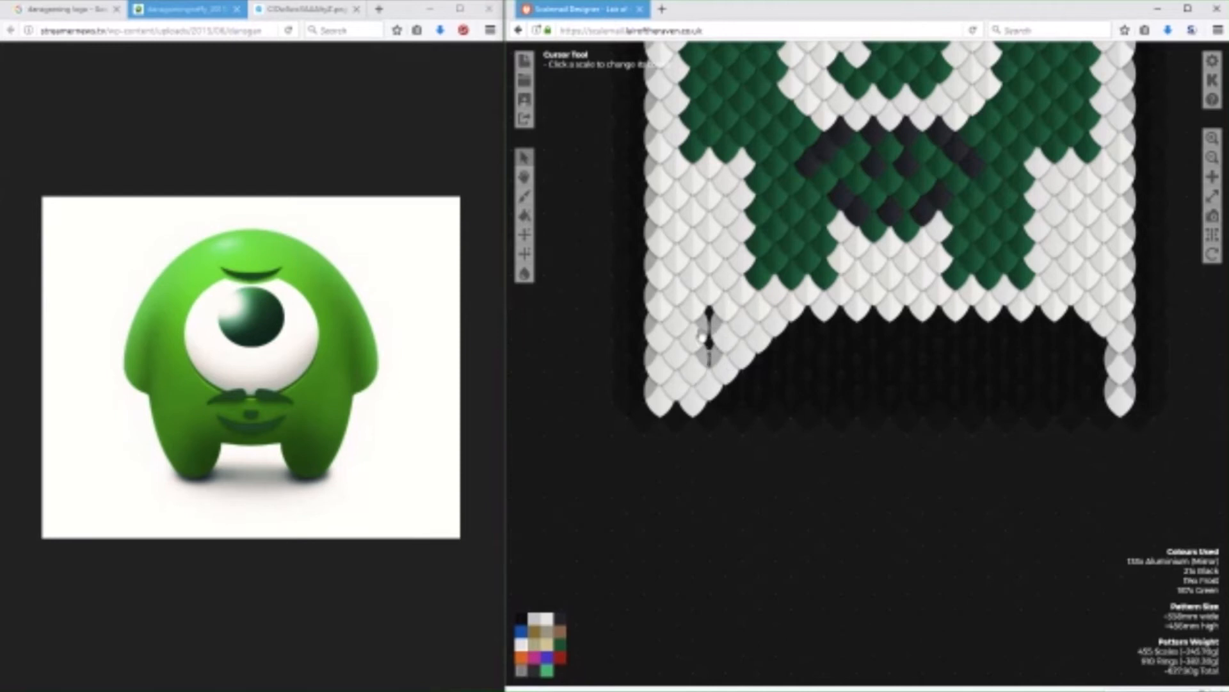
click(709, 322)
click(709, 351)
Build up a matching triangular tail of Frost scales at the pattern's lower-right corner.
click(1094, 391)
click(1070, 379)
click(1070, 348)
click(1041, 349)
click(1085, 338)
click(1095, 361)
click(1066, 336)
click(1085, 365)
click(1041, 335)
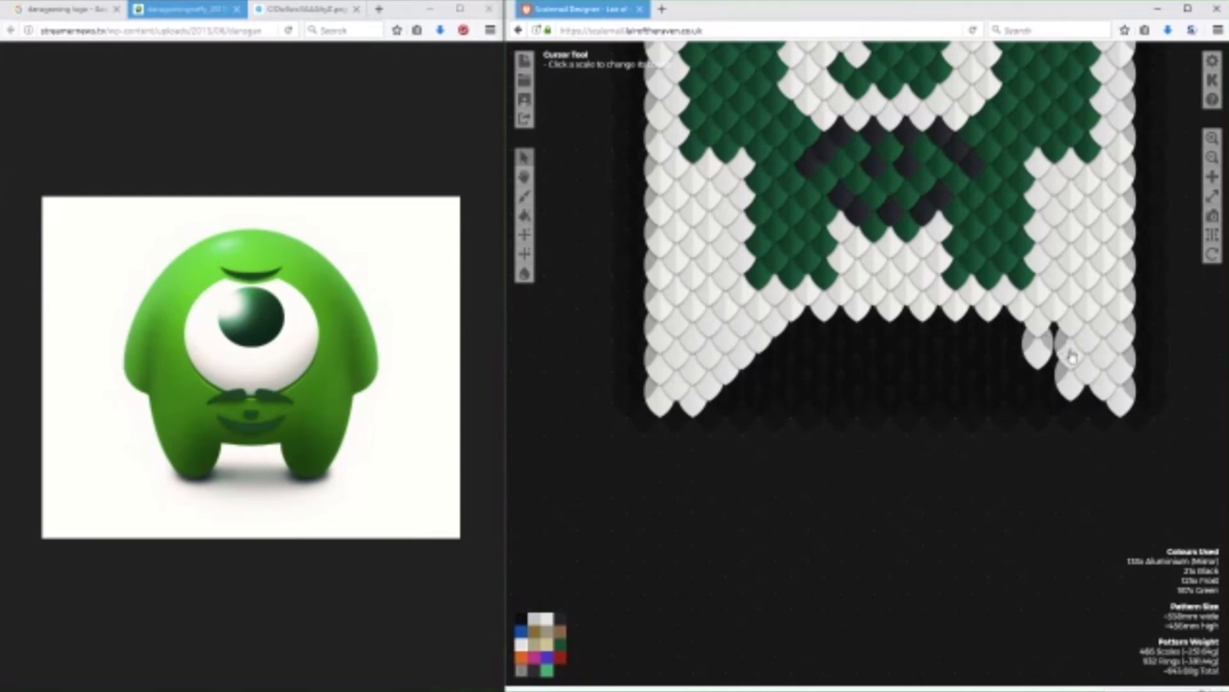
click(1055, 338)
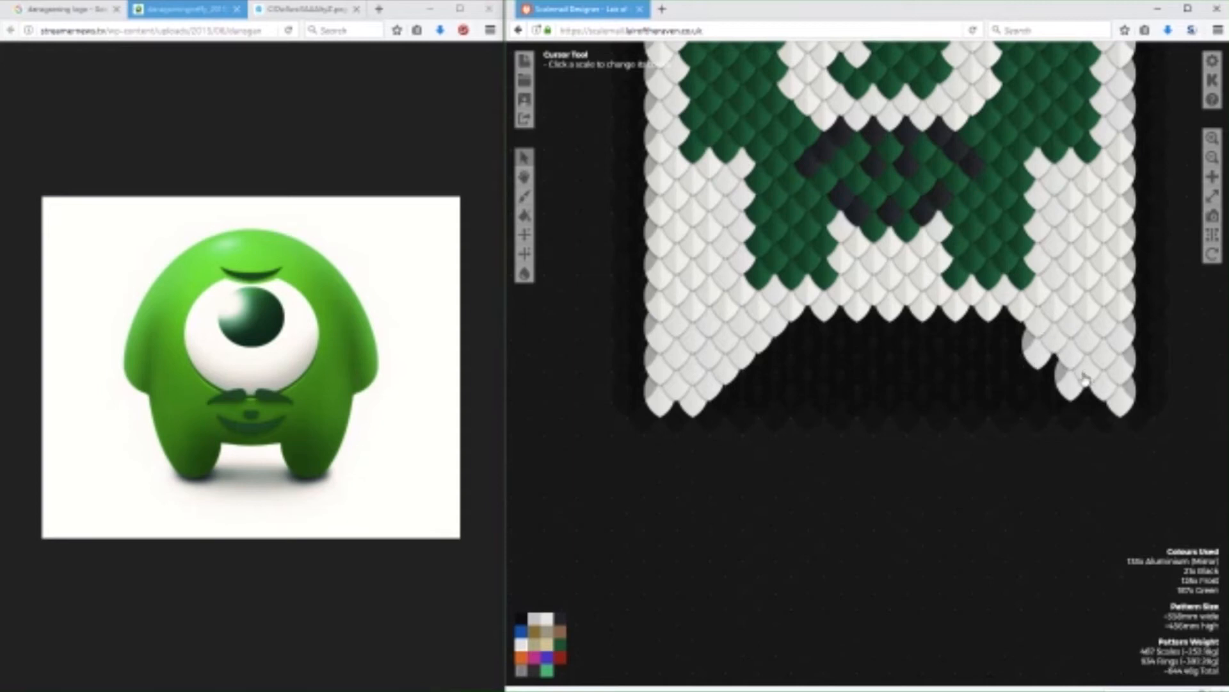
Lengthen both tails to a single-scale point in Frost, and complete the right tail's diagonal inner edge.
click(675, 429)
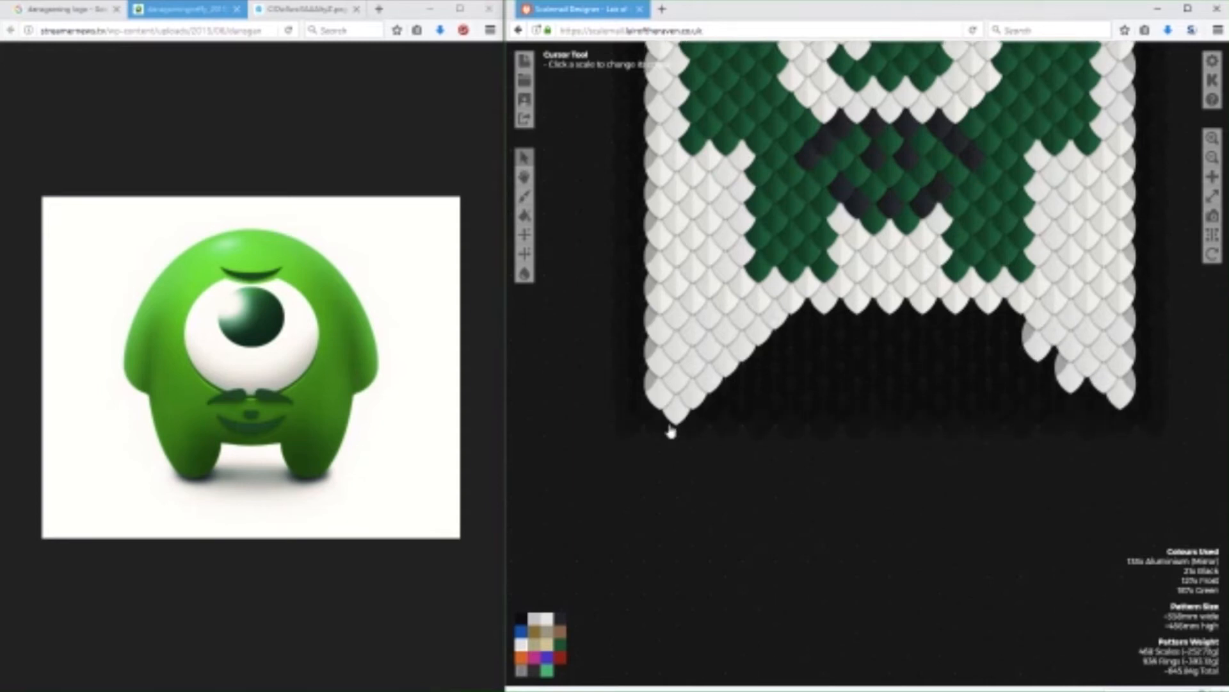
click(671, 431)
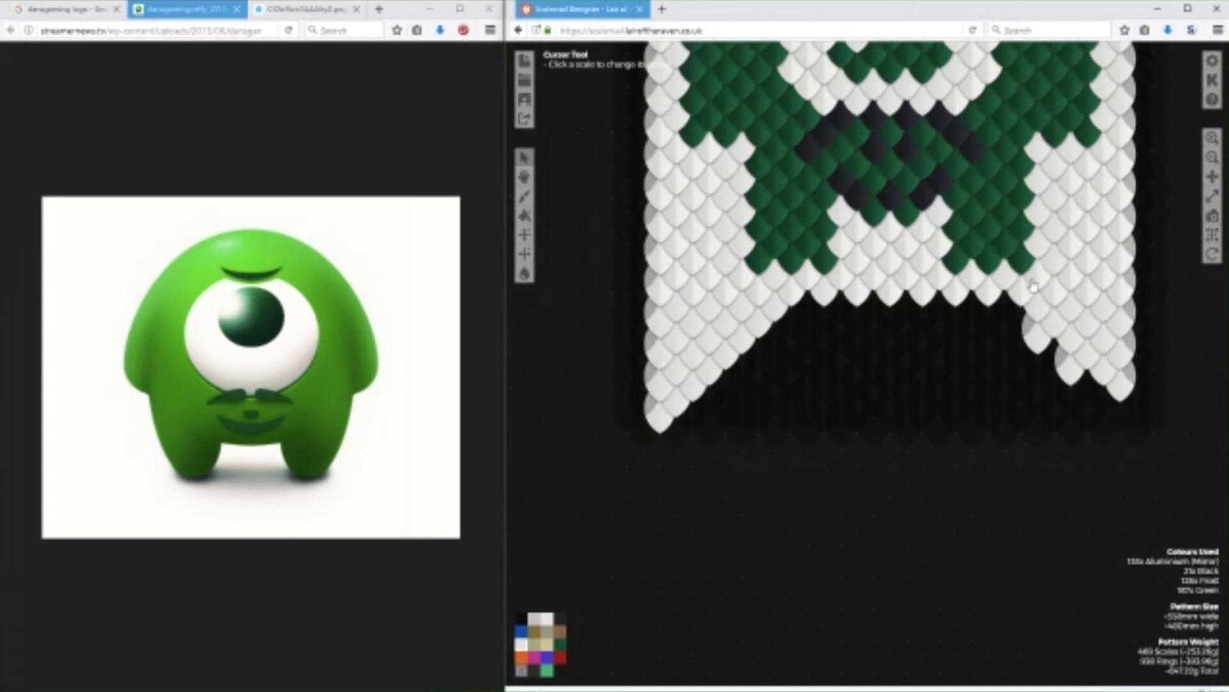
click(1120, 415)
click(1103, 400)
click(1087, 386)
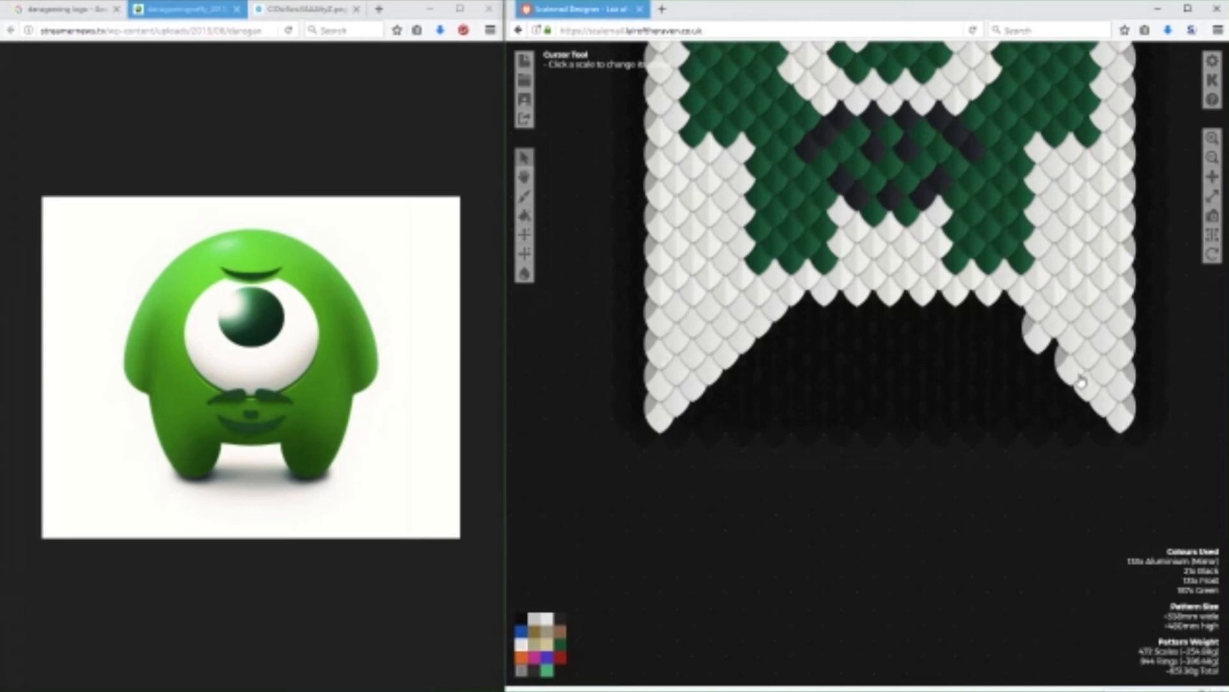
click(1055, 355)
click(1021, 326)
click(1006, 319)
Add two rows of Frost scales across the full width of the pattern's top edge.
drag(1062, 516, 1010, 611)
mouse_move(1165, 337)
mouse_down()
mouse_move(1182, 407)
mouse_move(1170, 397)
mouse_move(1171, 458)
mouse_move(1147, 453)
mouse_move(1148, 477)
mouse_up()
click(622, 249)
click(646, 249)
click(668, 252)
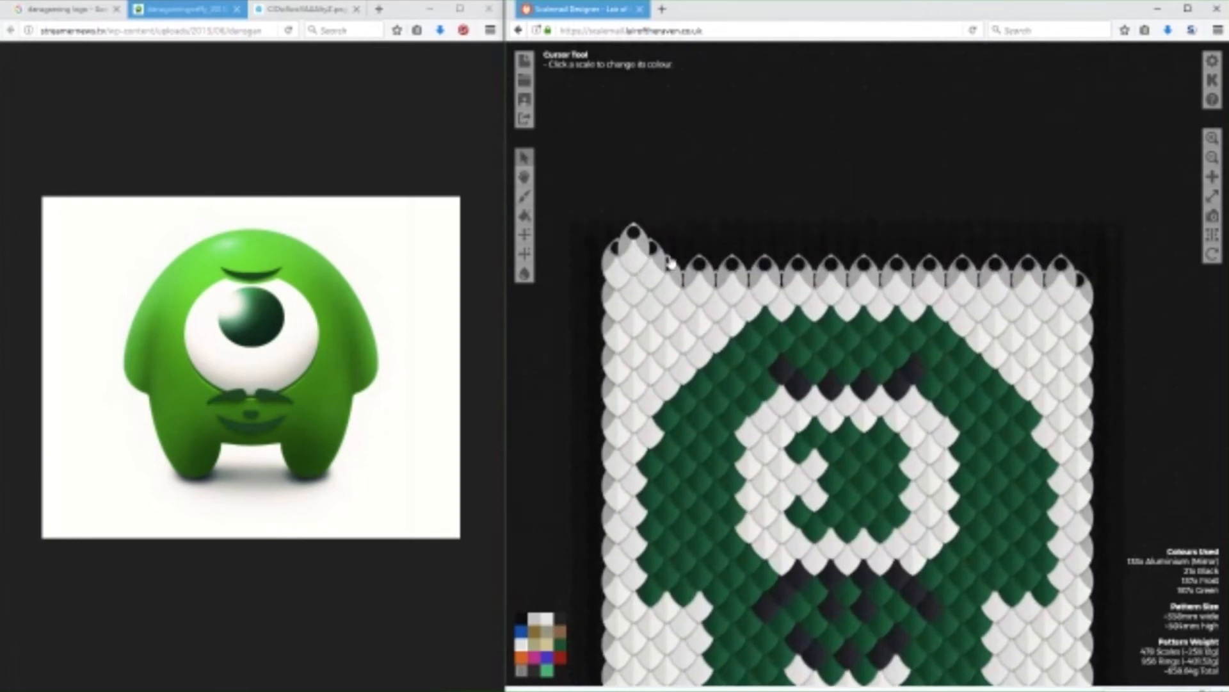
click(699, 252)
click(731, 252)
click(766, 253)
click(799, 252)
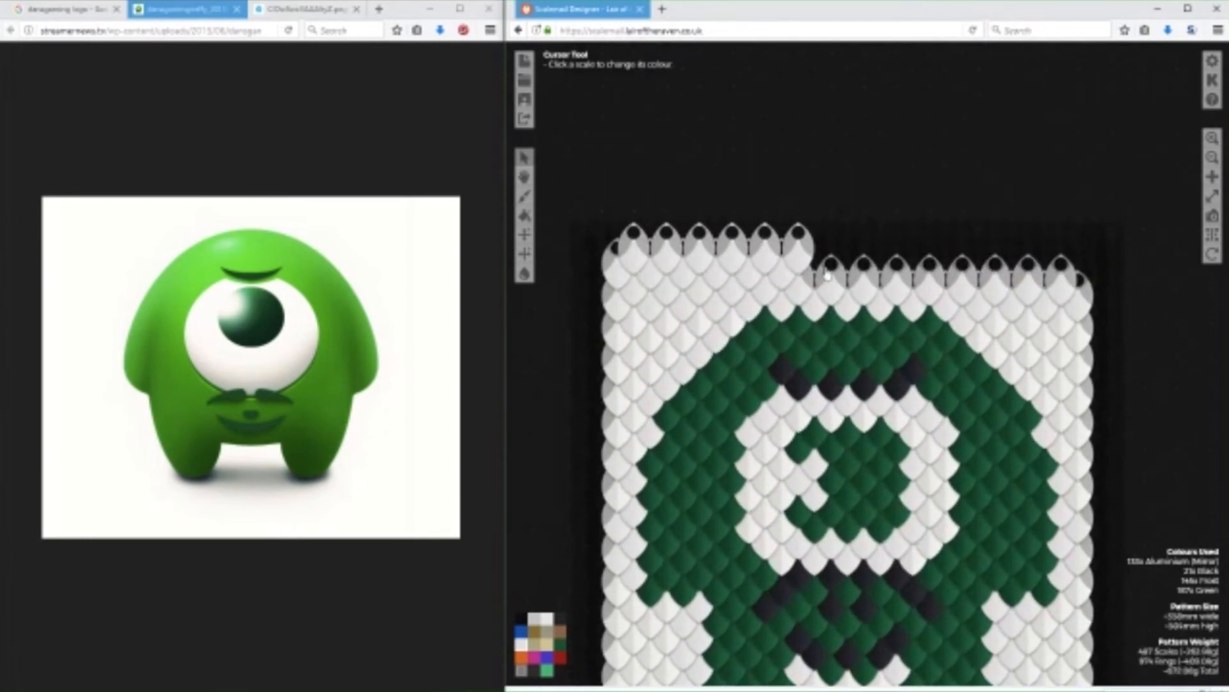
click(831, 253)
click(864, 256)
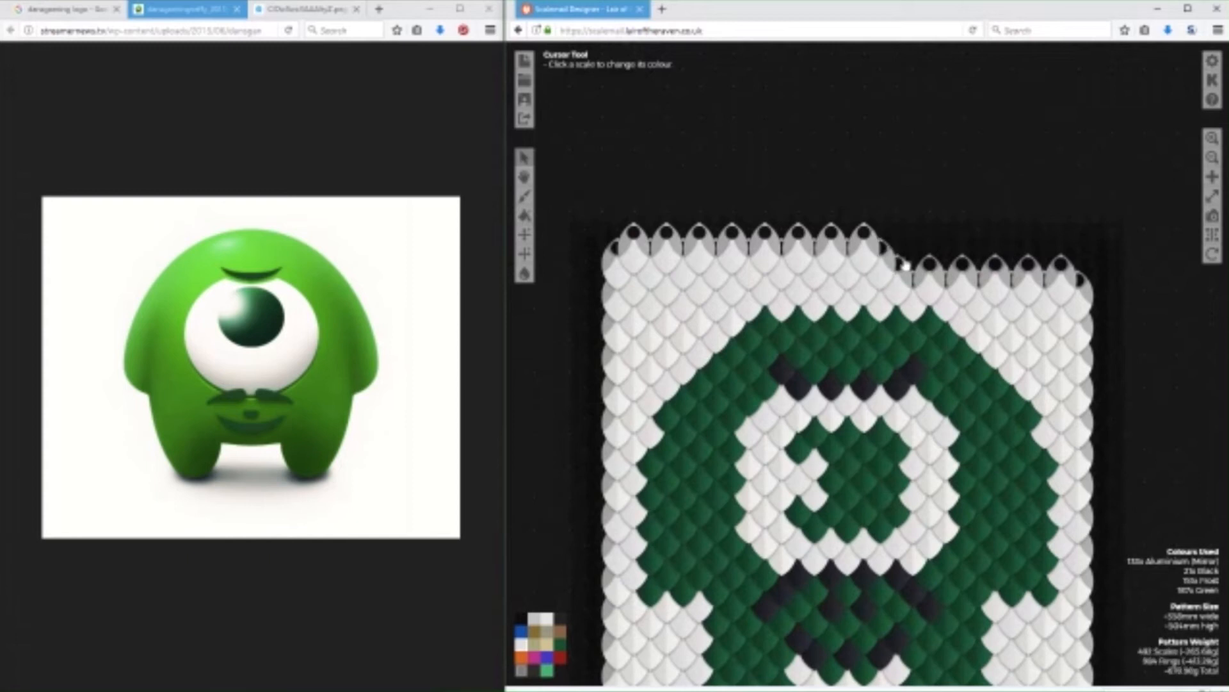
click(897, 260)
click(930, 263)
click(963, 262)
click(998, 281)
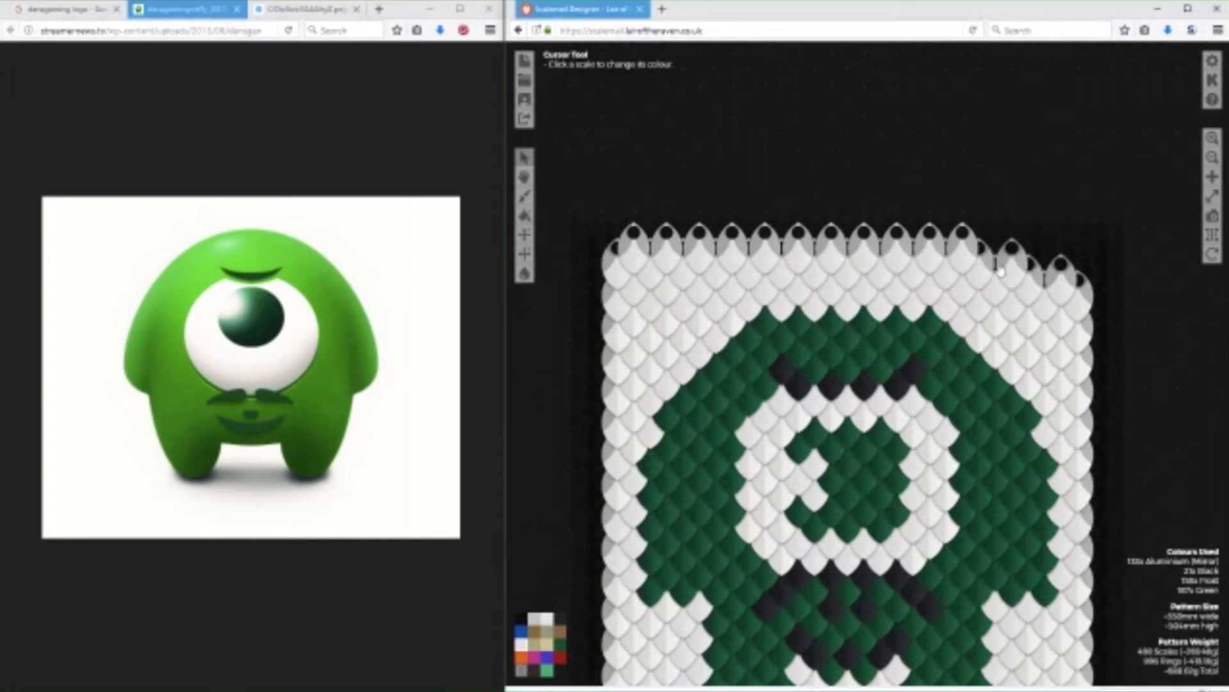
click(1029, 278)
click(1063, 275)
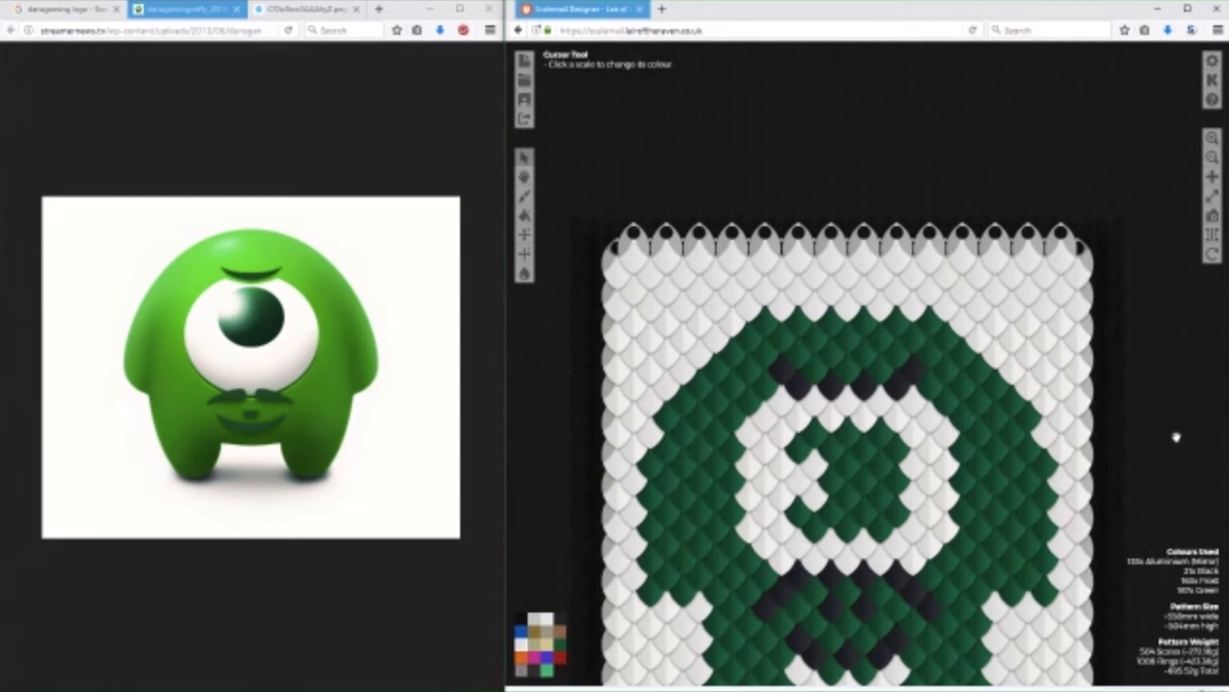
Add Frost scales along the bottom edge between the tails, and use Blank to trim excess scales there and the tail tips.
drag(1167, 465, 1150, 340)
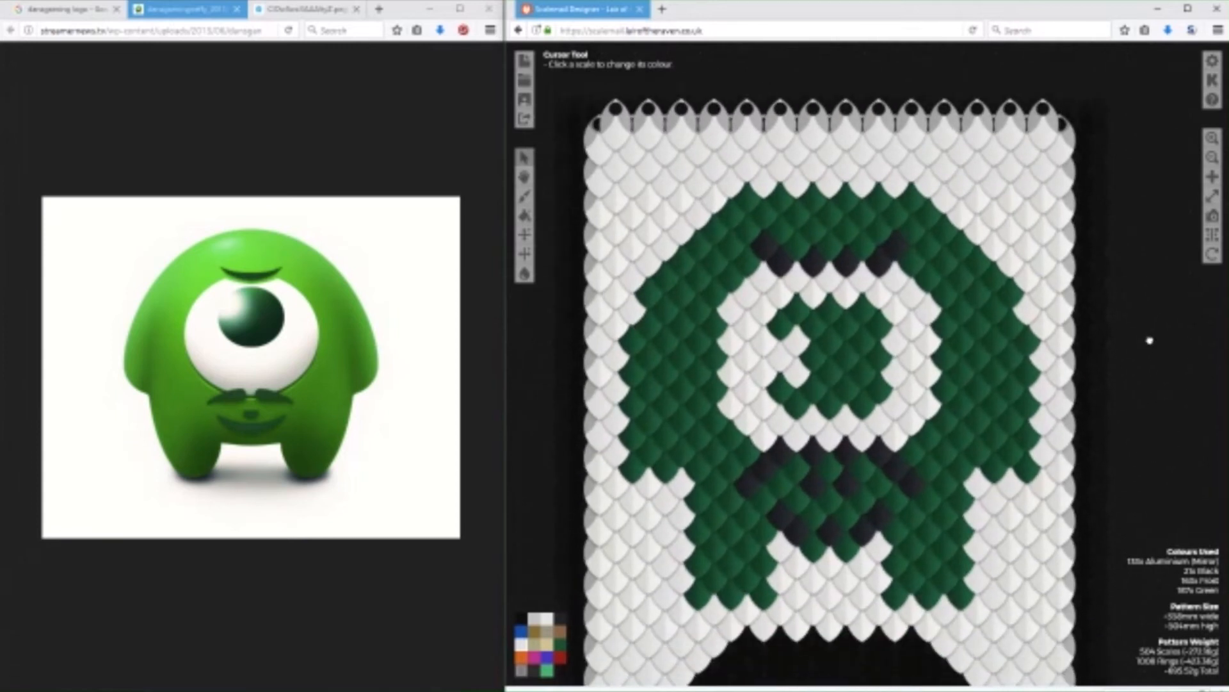
drag(1151, 425, 1147, 290)
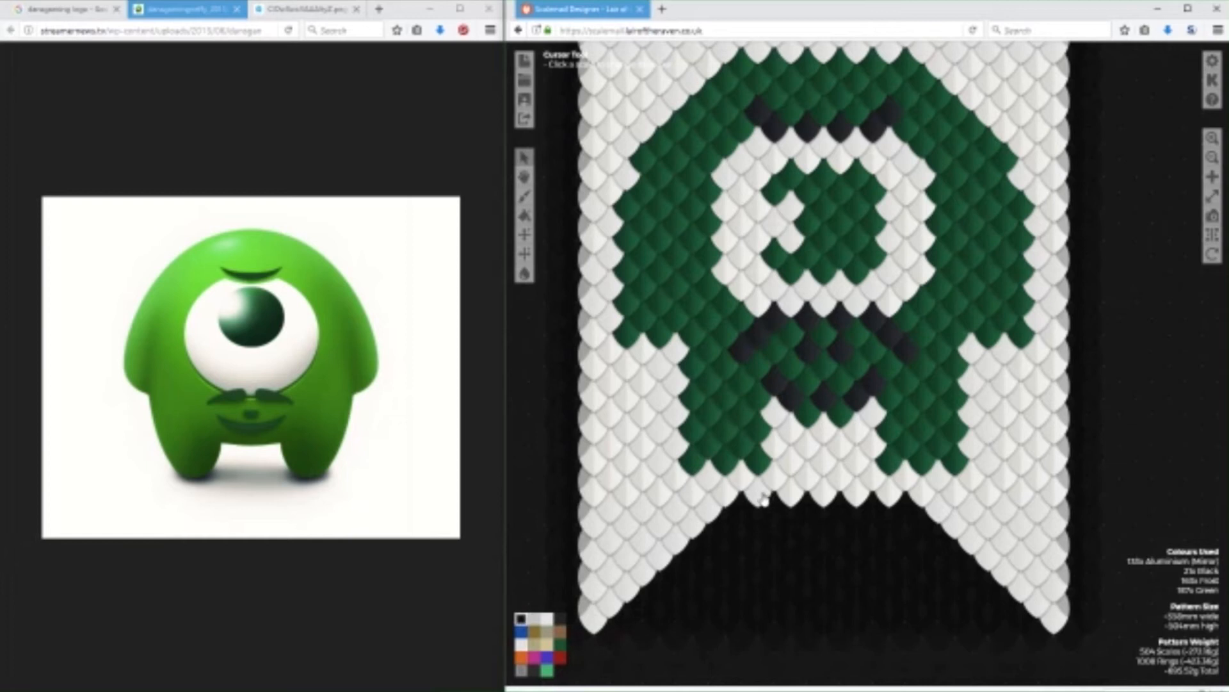
mouse_move(764, 499)
mouse_down()
mouse_move(895, 497)
mouse_move(741, 510)
mouse_move(899, 515)
mouse_up()
click(537, 635)
click(521, 618)
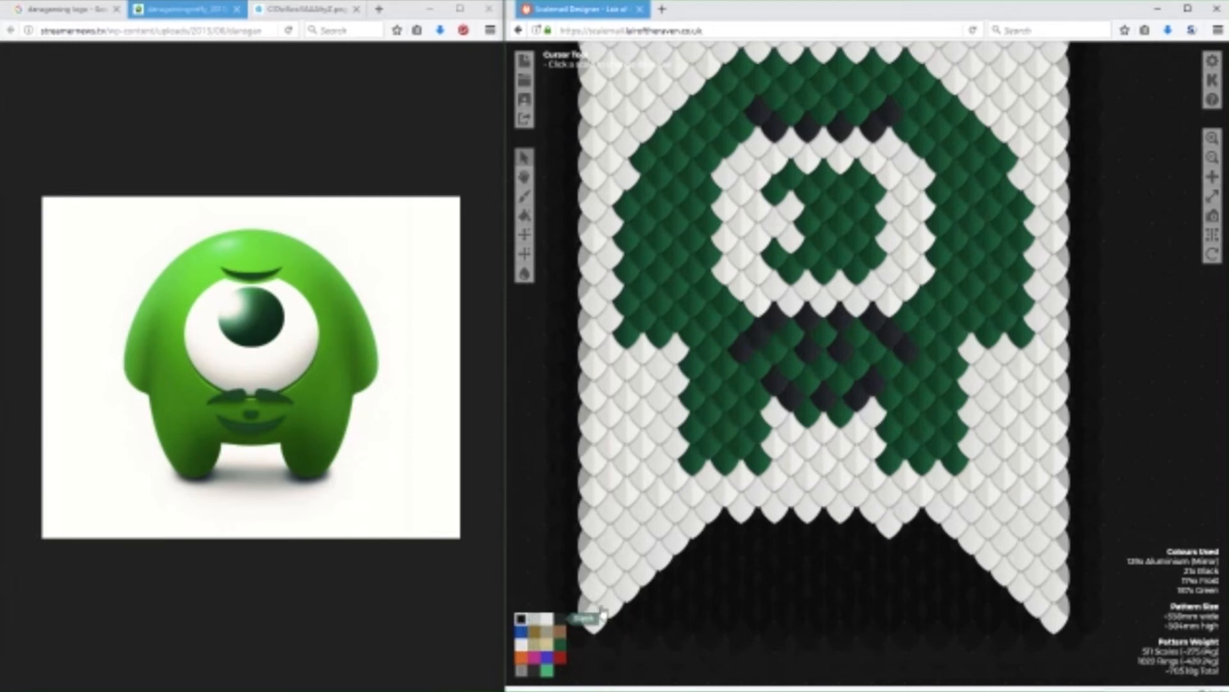
mouse_move(930, 555)
mouse_down()
mouse_move(971, 540)
mouse_move(1052, 620)
mouse_move(1010, 591)
mouse_move(780, 566)
mouse_move(697, 532)
mouse_move(595, 620)
mouse_up()
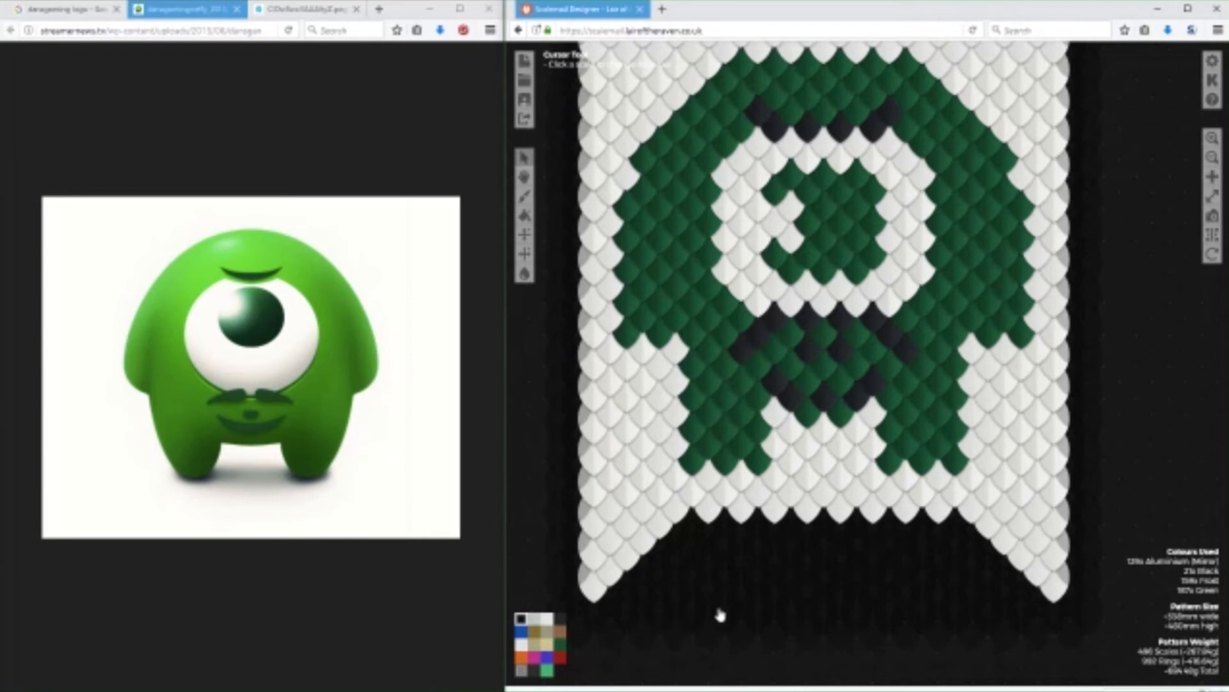
scroll(1153, 361, down, 4)
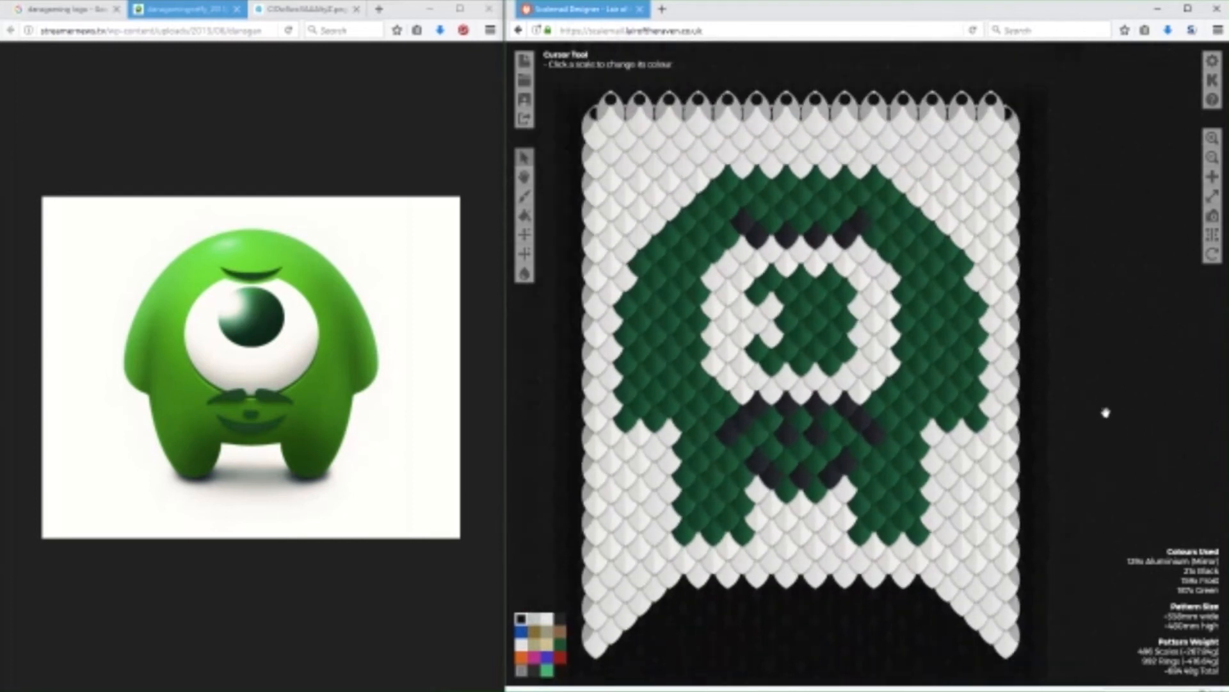
Shorten the mascot's moustache by recolouring its outer ends Green, and recolour the black scales between moustache and mouth Green.
drag(1138, 392, 1152, 394)
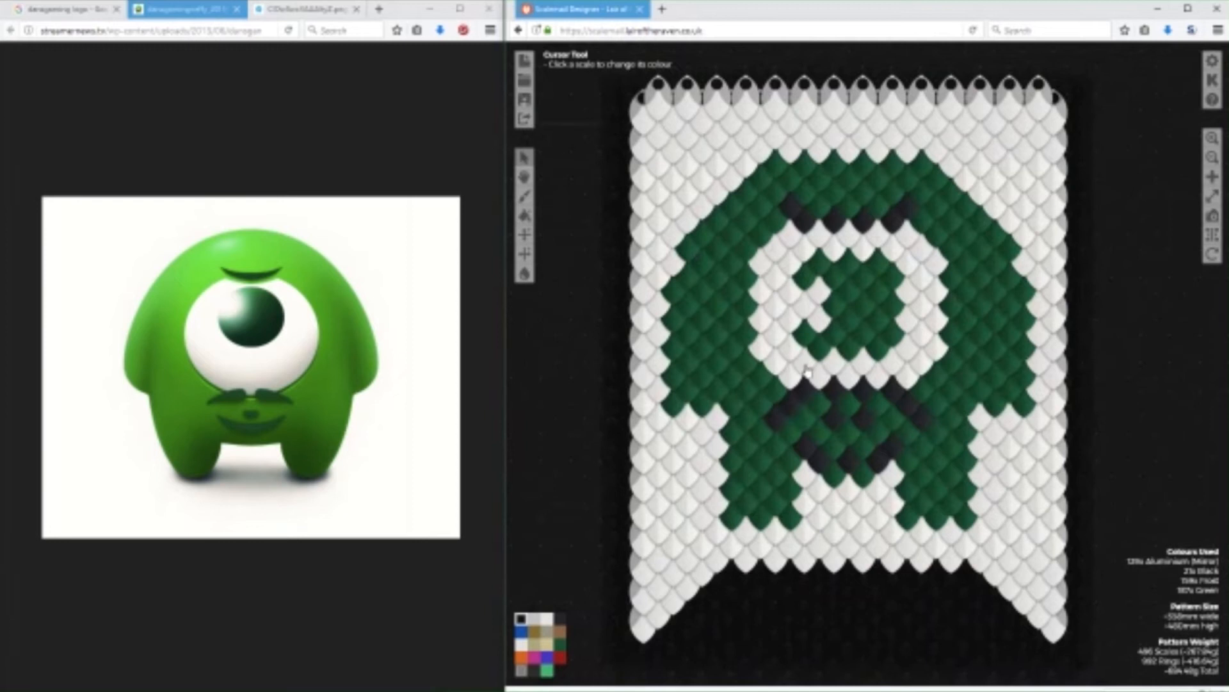
click(560, 644)
click(766, 422)
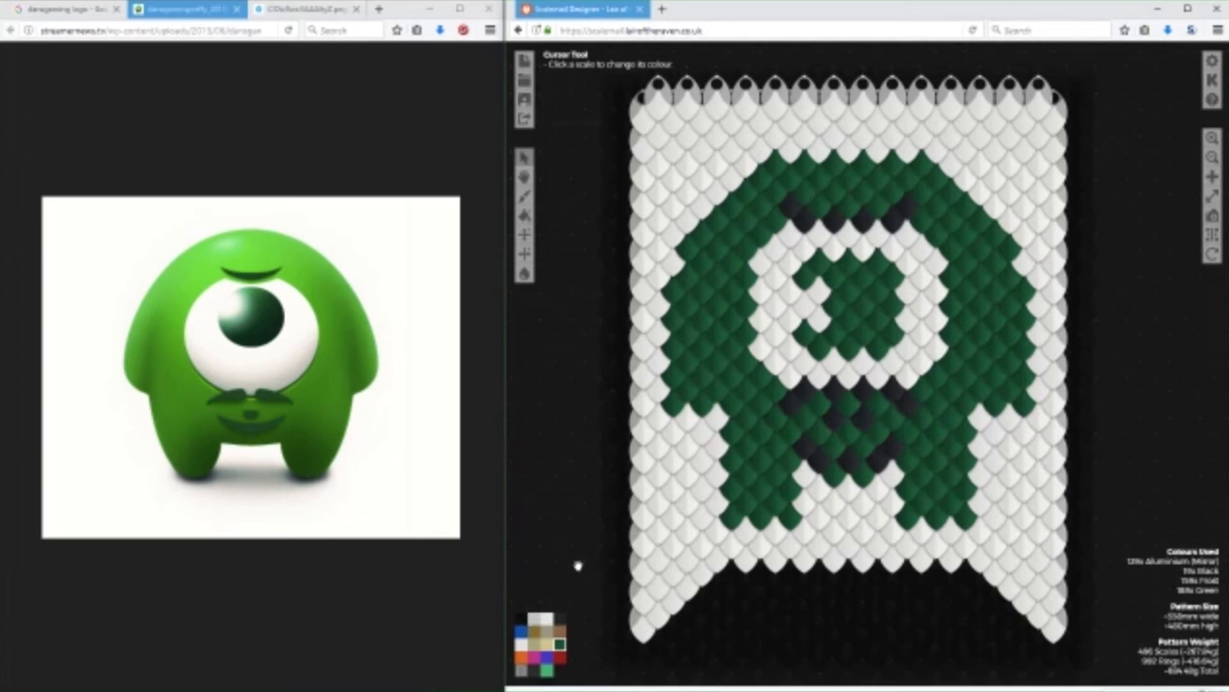
click(560, 618)
click(825, 411)
click(878, 404)
click(560, 643)
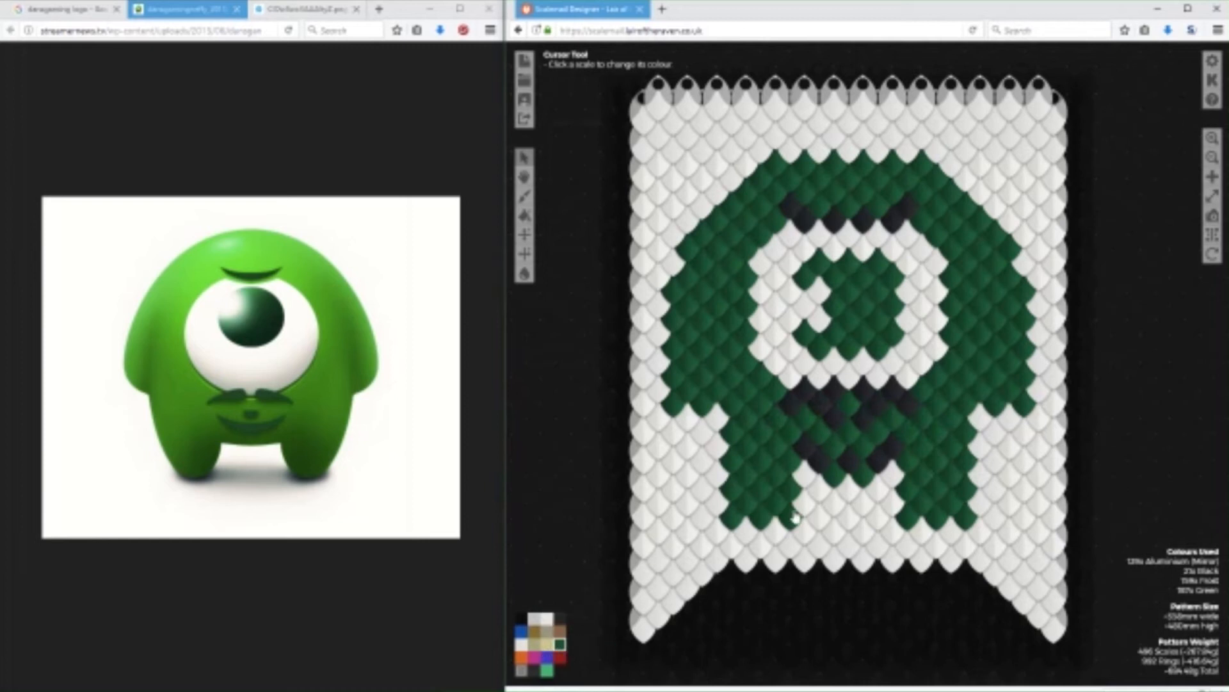
Fill the gap in the mouth's lower curve with Black and add a row of three Black scales just below the moustache.
click(560, 618)
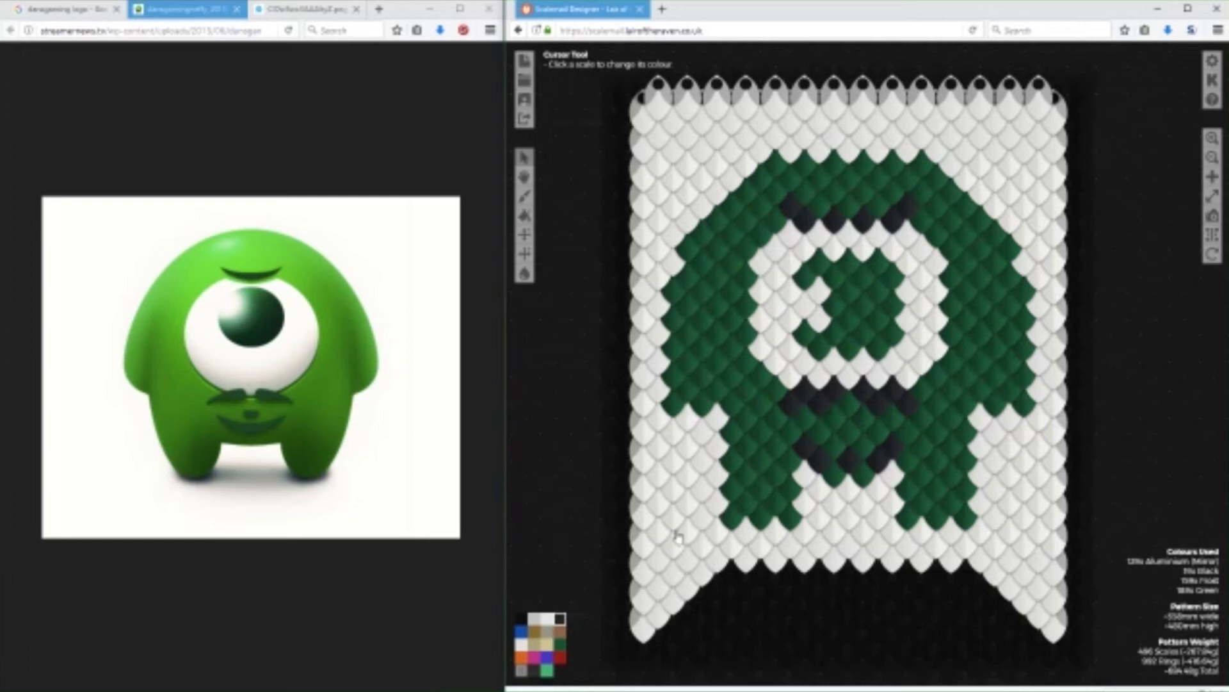
click(841, 451)
click(851, 448)
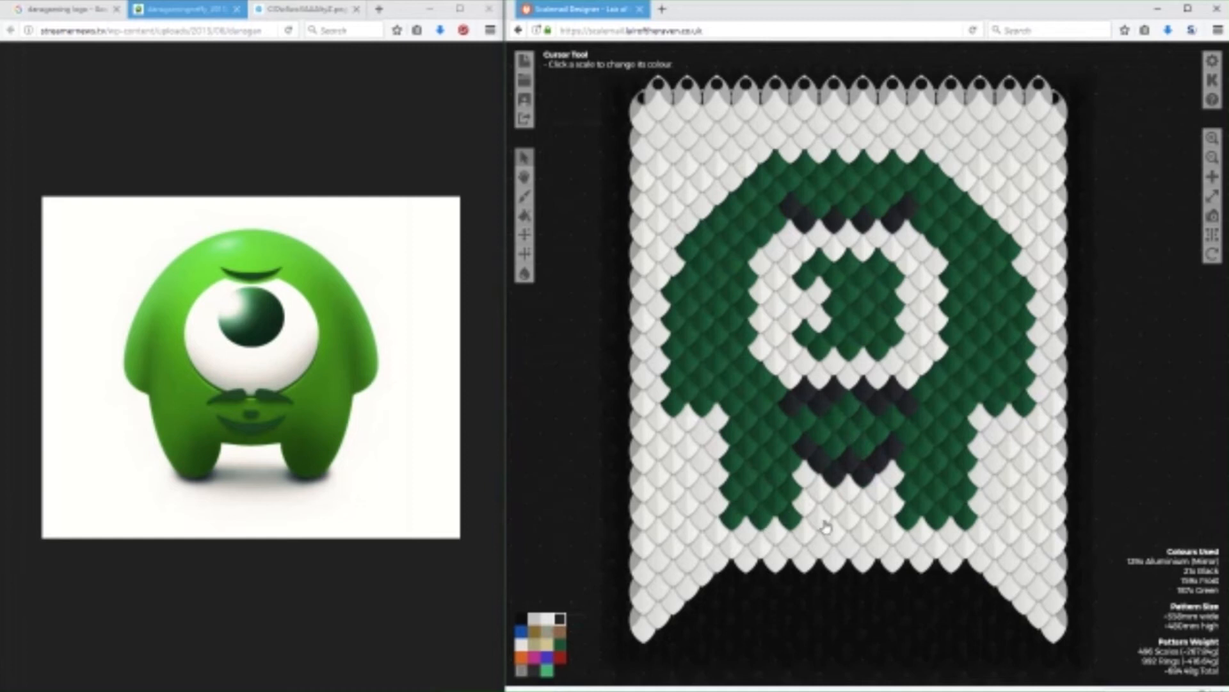
click(821, 433)
click(850, 433)
click(878, 432)
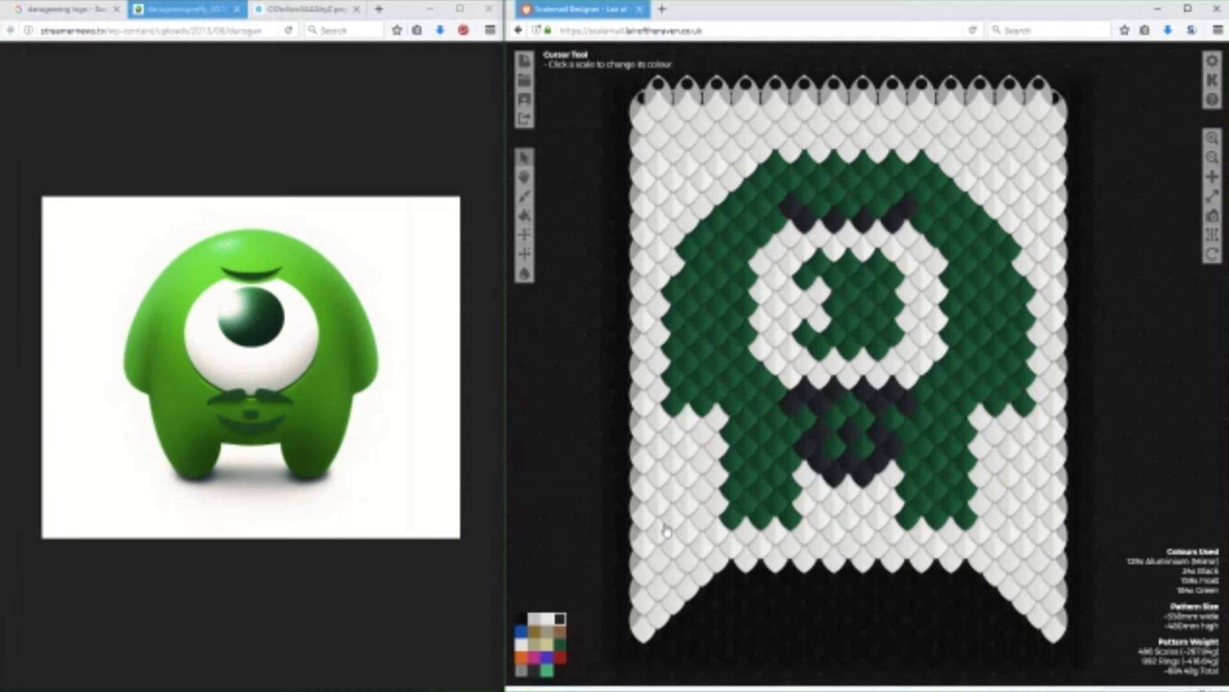
Recolour the mismatched Aluminium (Mirror) scales in the background beside the mascot's left leg as Frost.
click(546, 656)
mouse_move(659, 487)
mouse_down()
mouse_move(679, 463)
mouse_move(691, 469)
mouse_move(672, 573)
mouse_up()
click(522, 644)
click(666, 473)
mouse_move(666, 473)
mouse_down()
mouse_move(687, 448)
mouse_move(678, 563)
mouse_move(661, 559)
mouse_up()
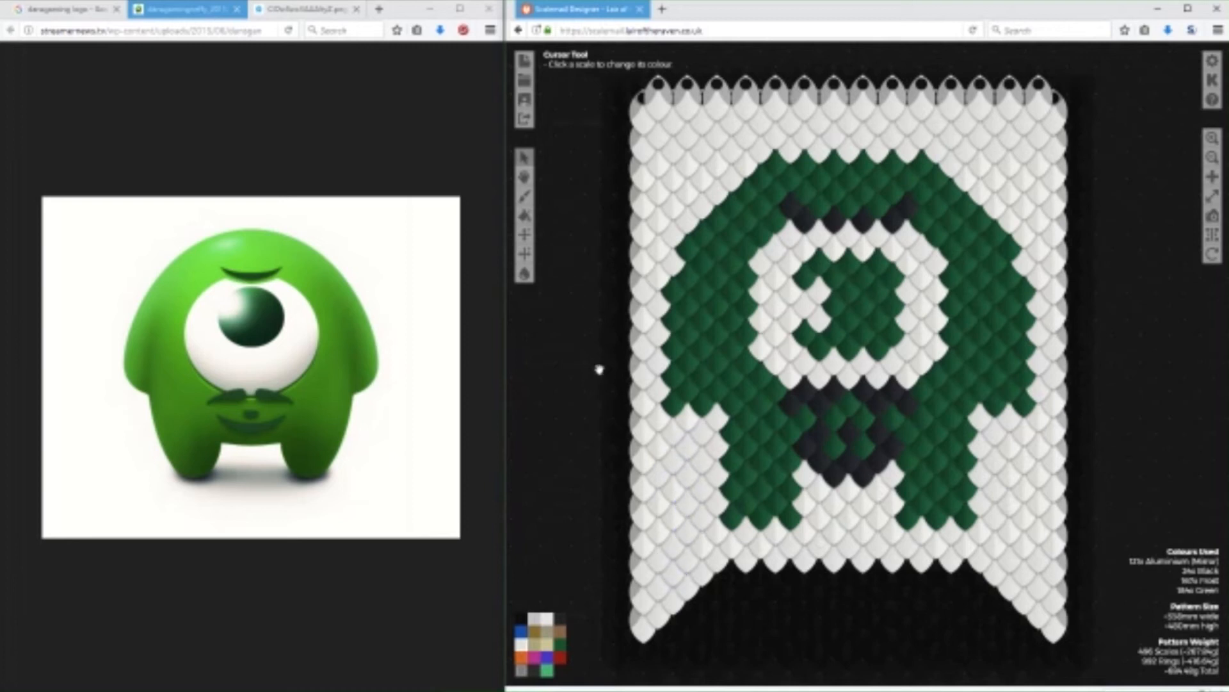
Save the pattern as "DansGaming - Winged - Medium", filling in the author's pen name and the editing password, with gallery display enabled.
click(525, 101)
text(DanaGaming - Winged - Mediu)
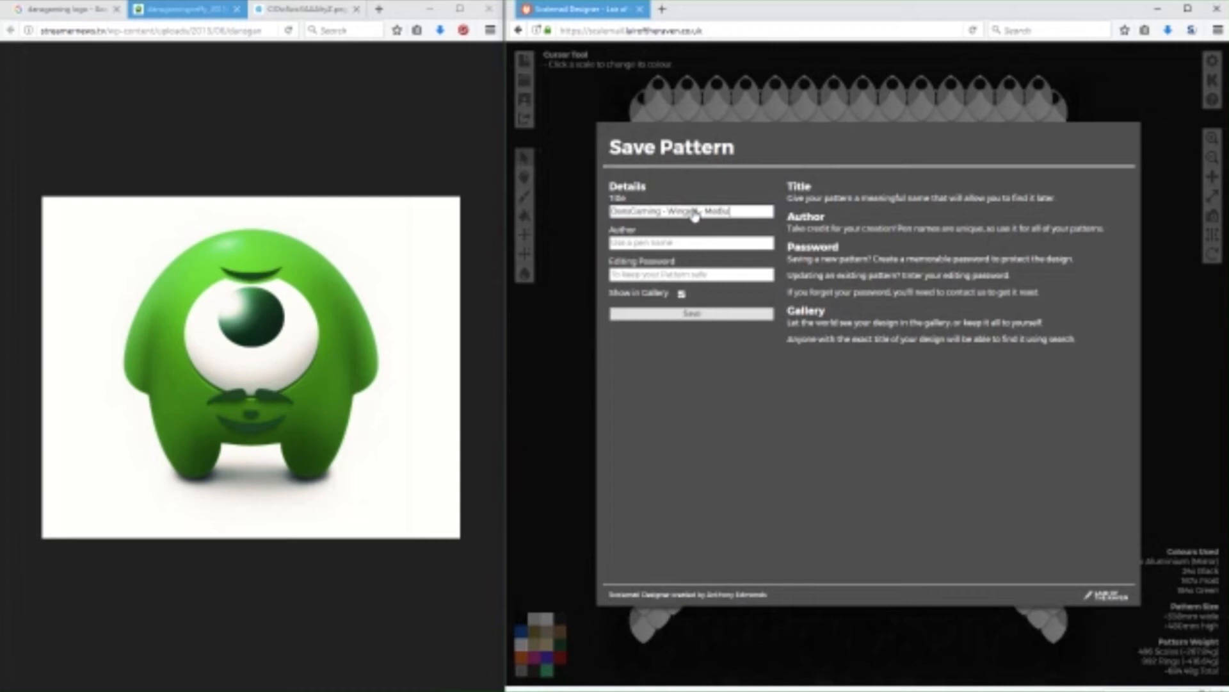
text(Riel••••)
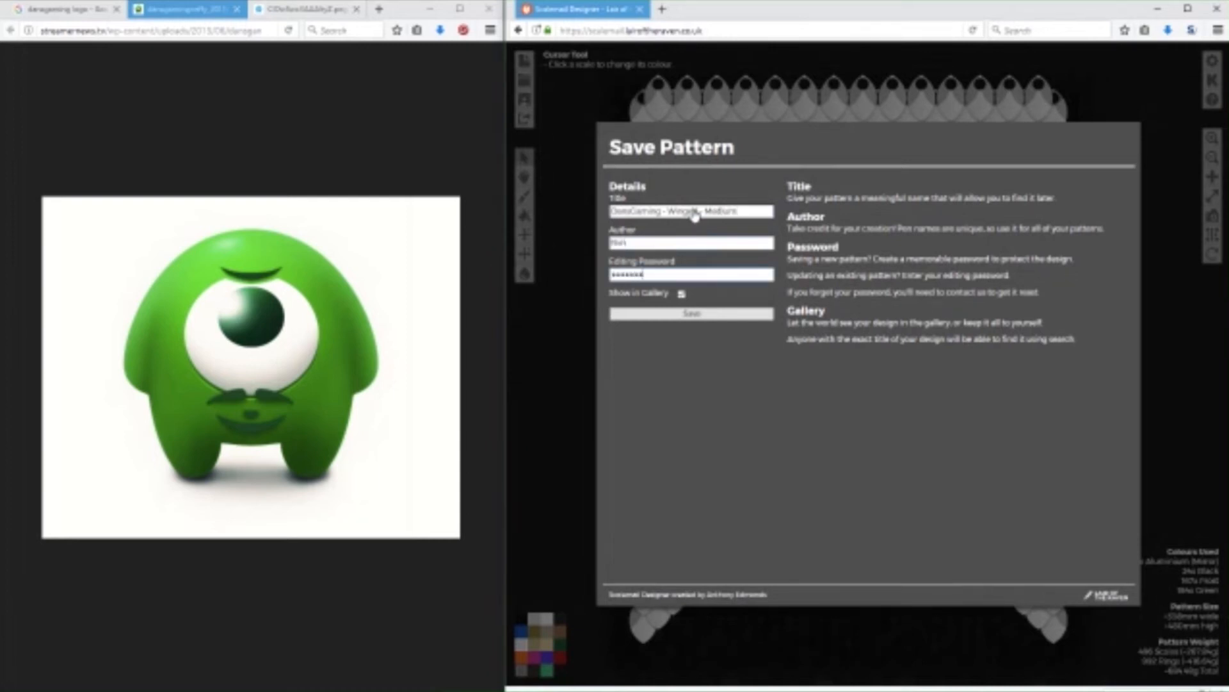
click(695, 314)
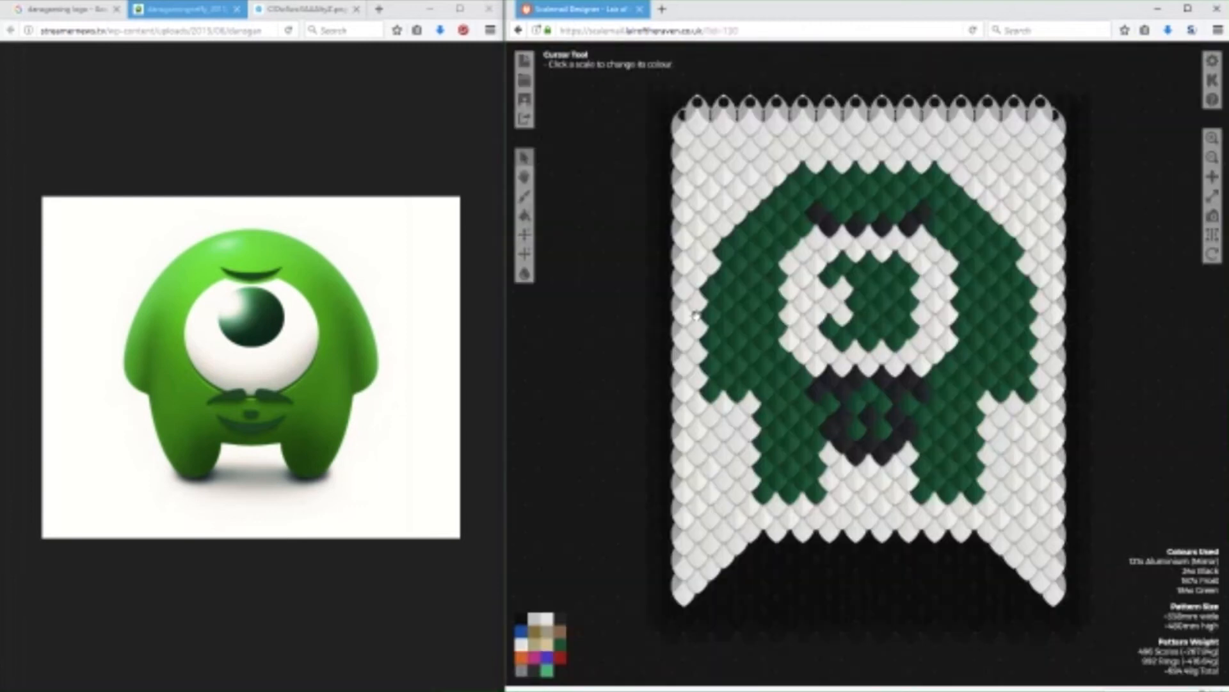
Download the banner image, view "DansGaming - Winged - Medium.png" from the Downloads folder in Photos, and return to the designer.
click(943, 441)
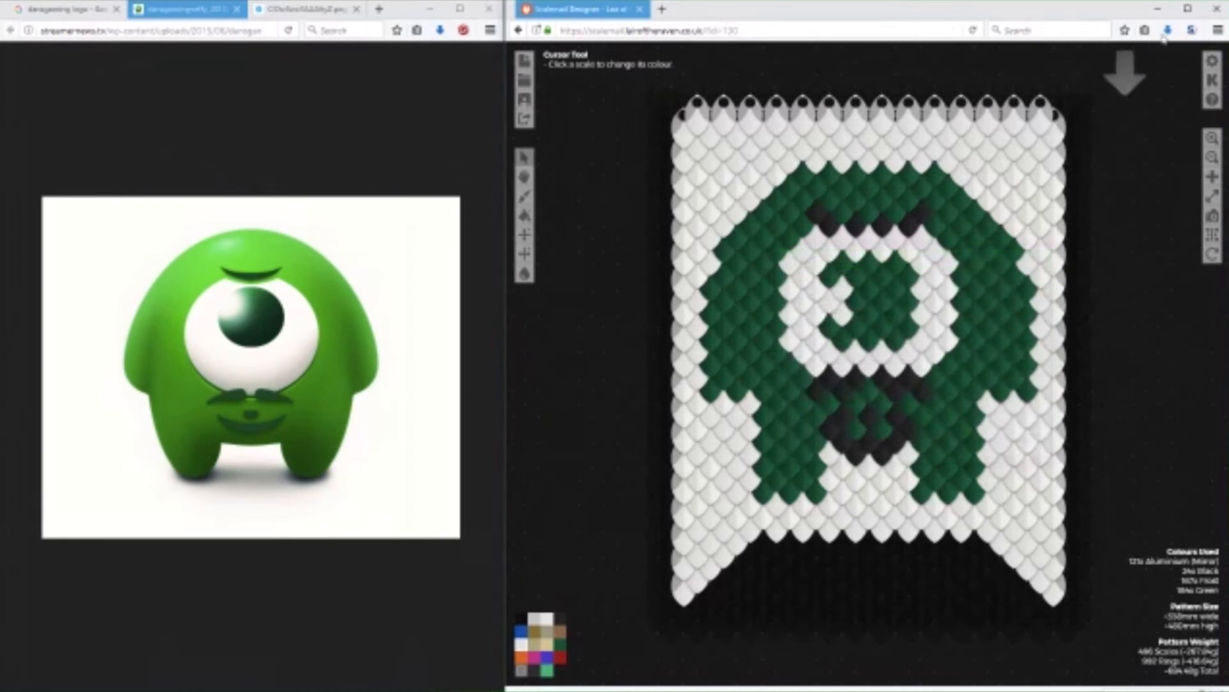
click(1166, 32)
click(1165, 64)
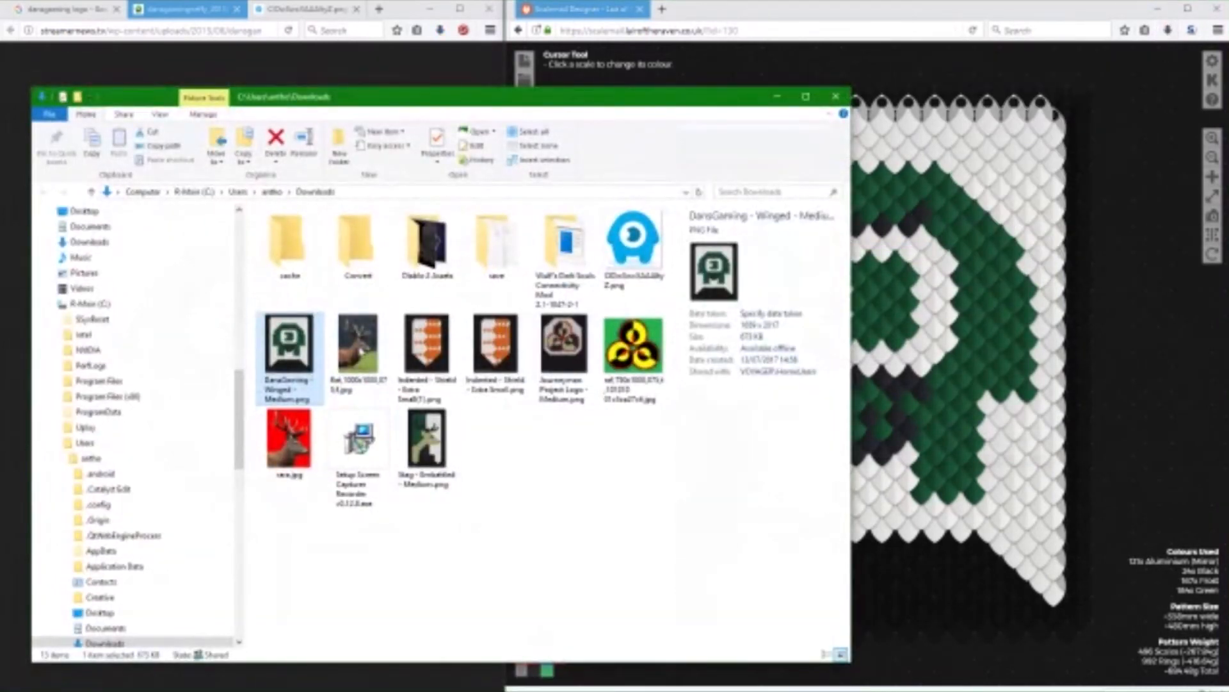
key(Return)
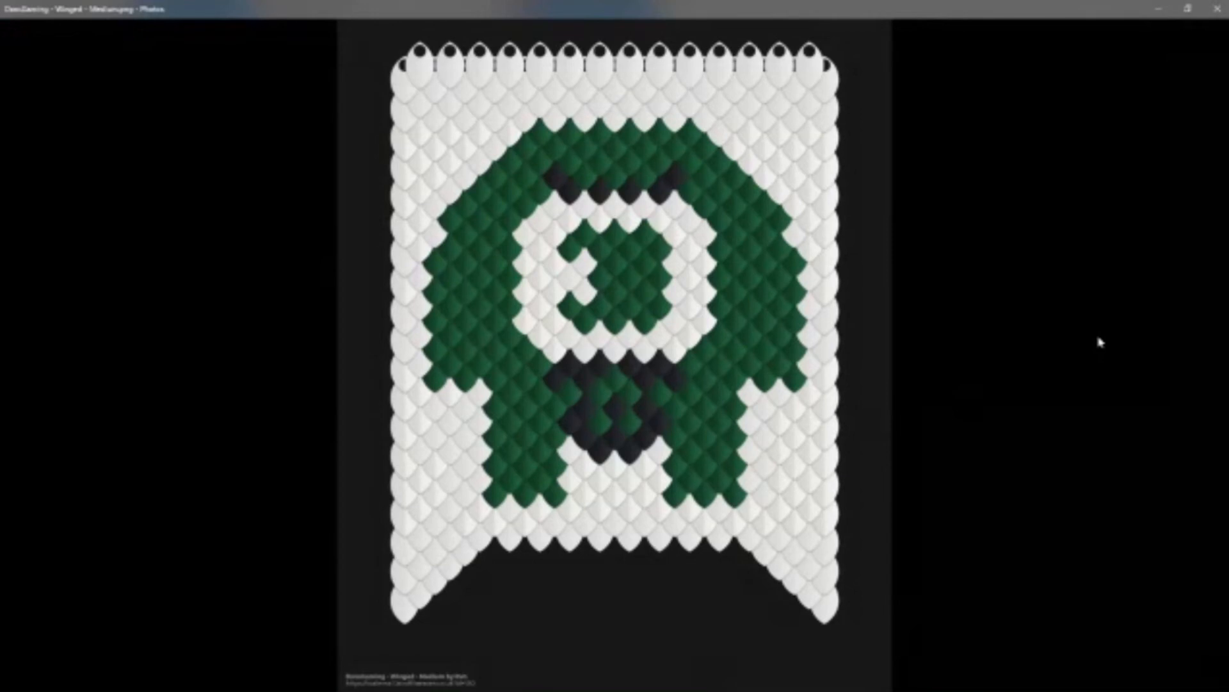
click(1216, 9)
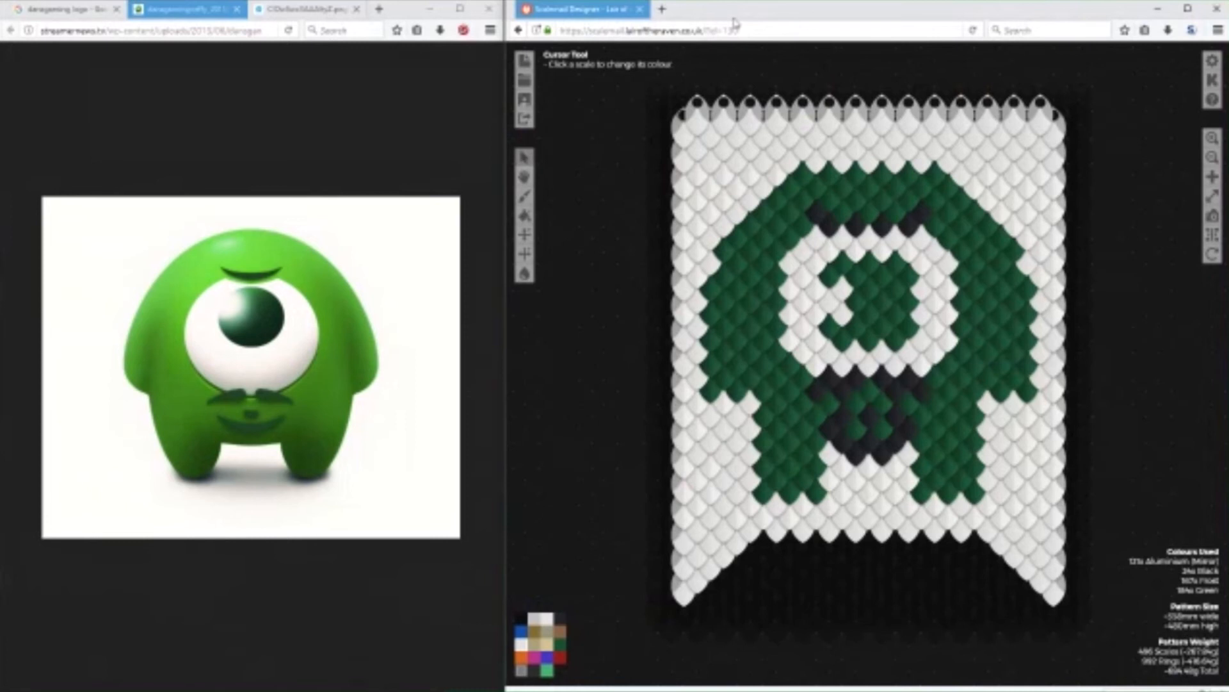
Close the mascot reference image pages and return to the Google image results.
click(356, 10)
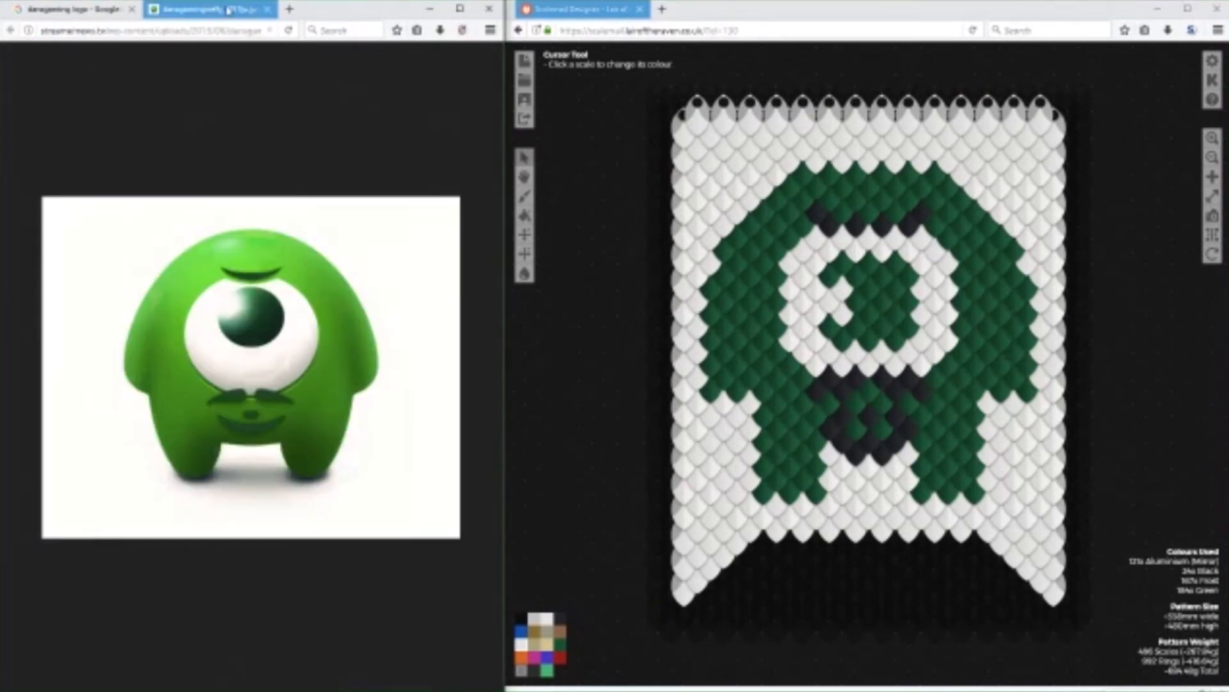
click(264, 10)
scroll(320, 192, up, 2)
click(318, 193)
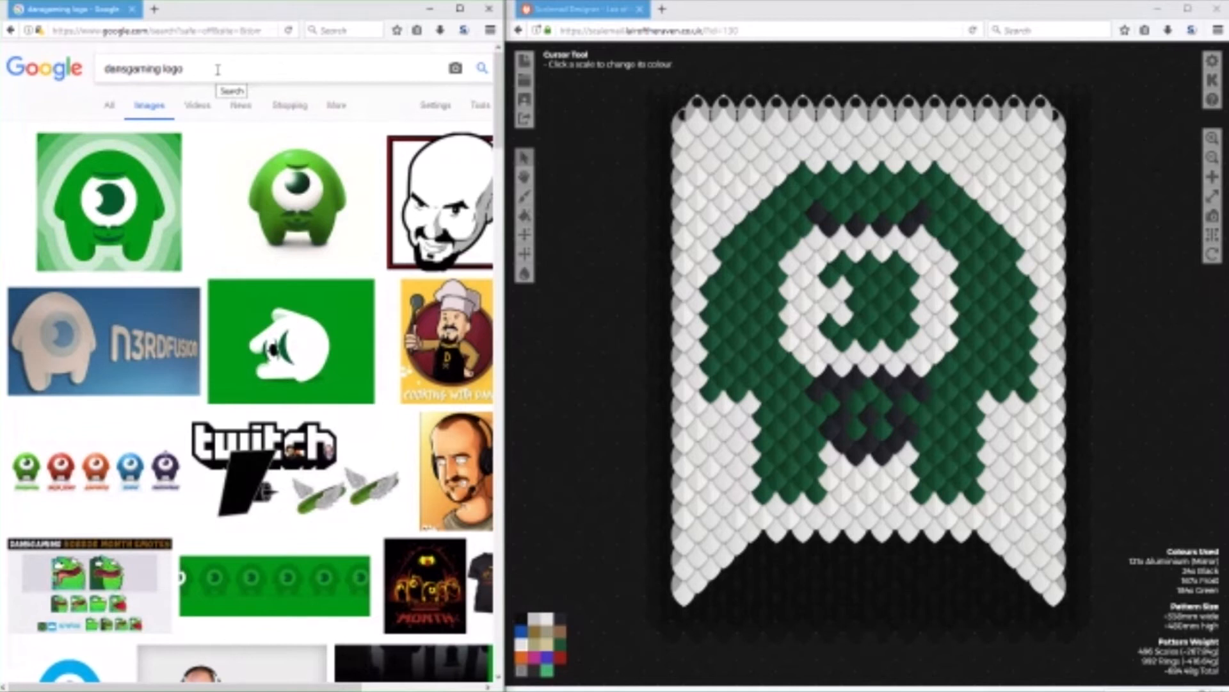
Search Google Images for "prism" and look through the results for a suitable reference design.
drag(218, 70, 49, 71)
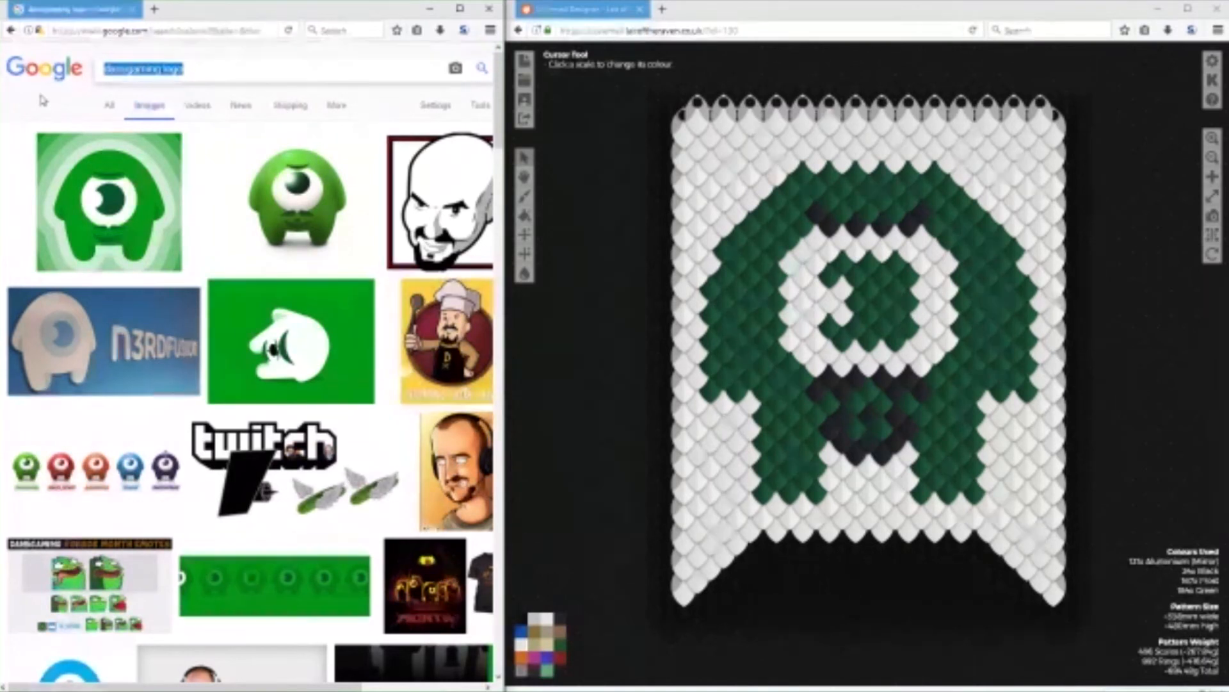
text(prism)
key(Return)
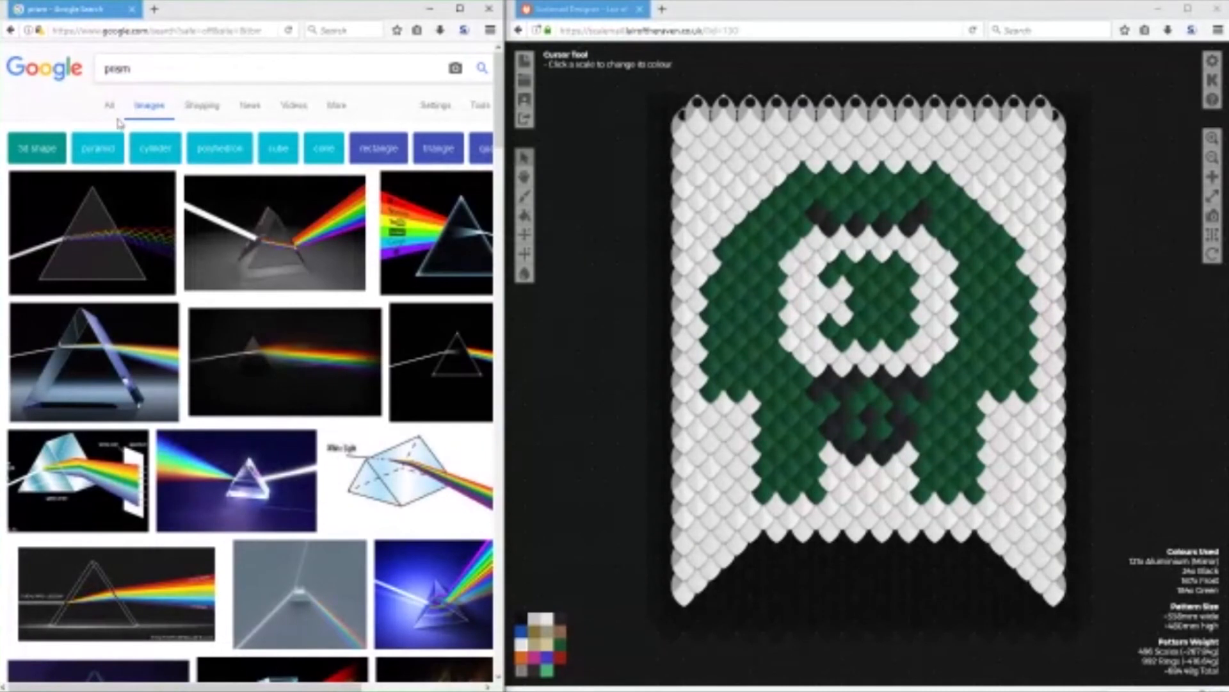
scroll(357, 378, down, 5)
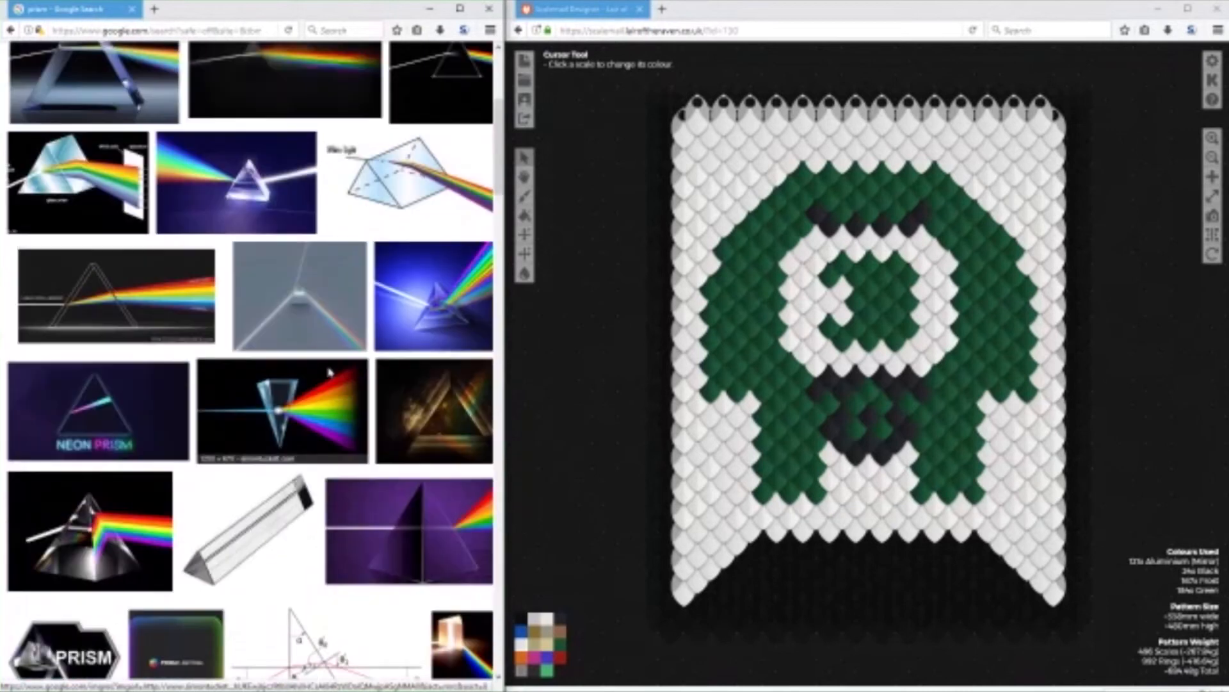
scroll(344, 382, up, 5)
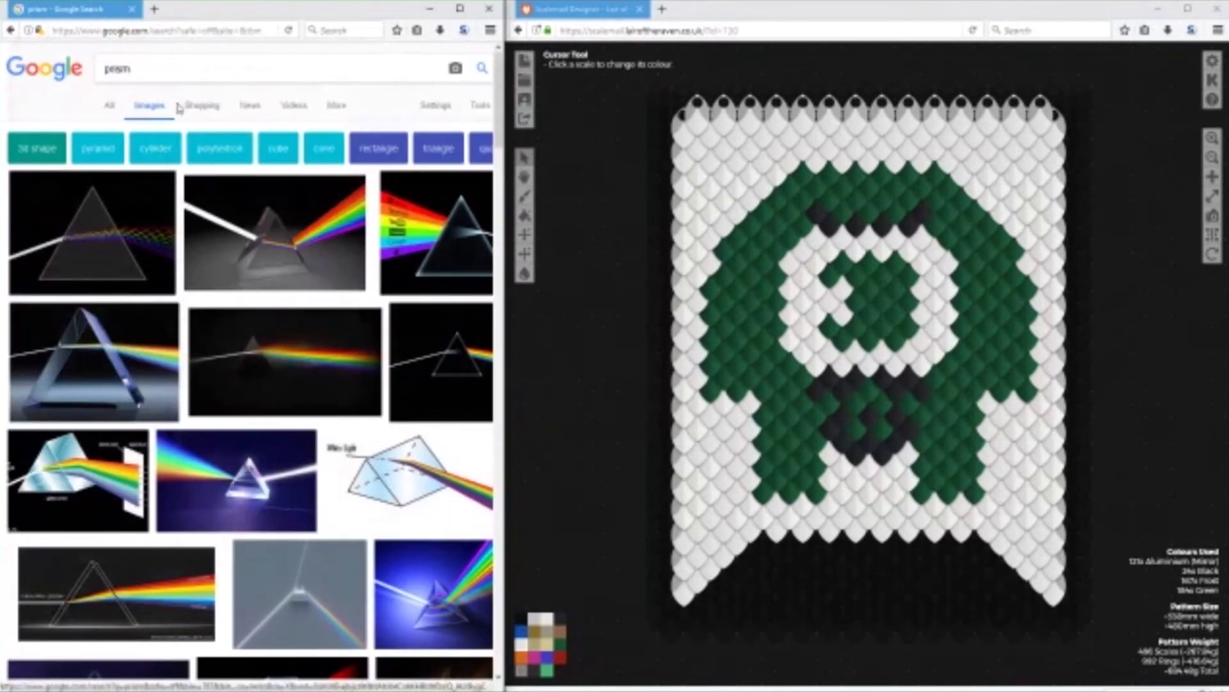
scroll(288, 356, down, 6)
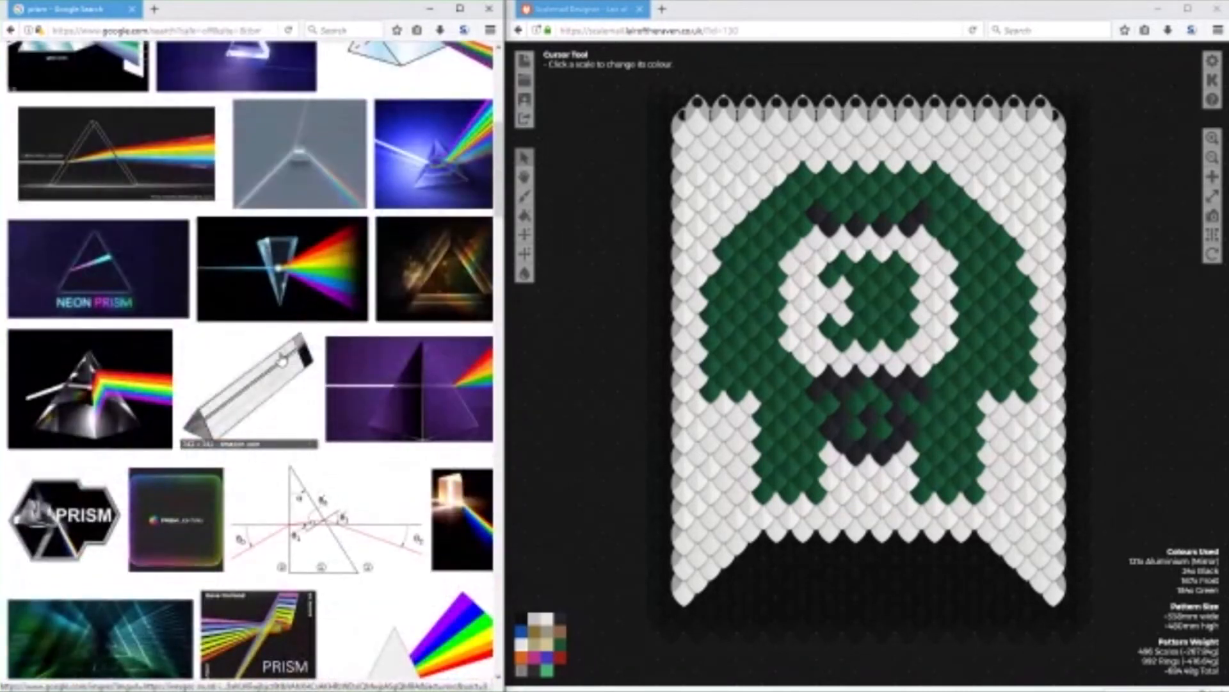
scroll(282, 359, down, 6)
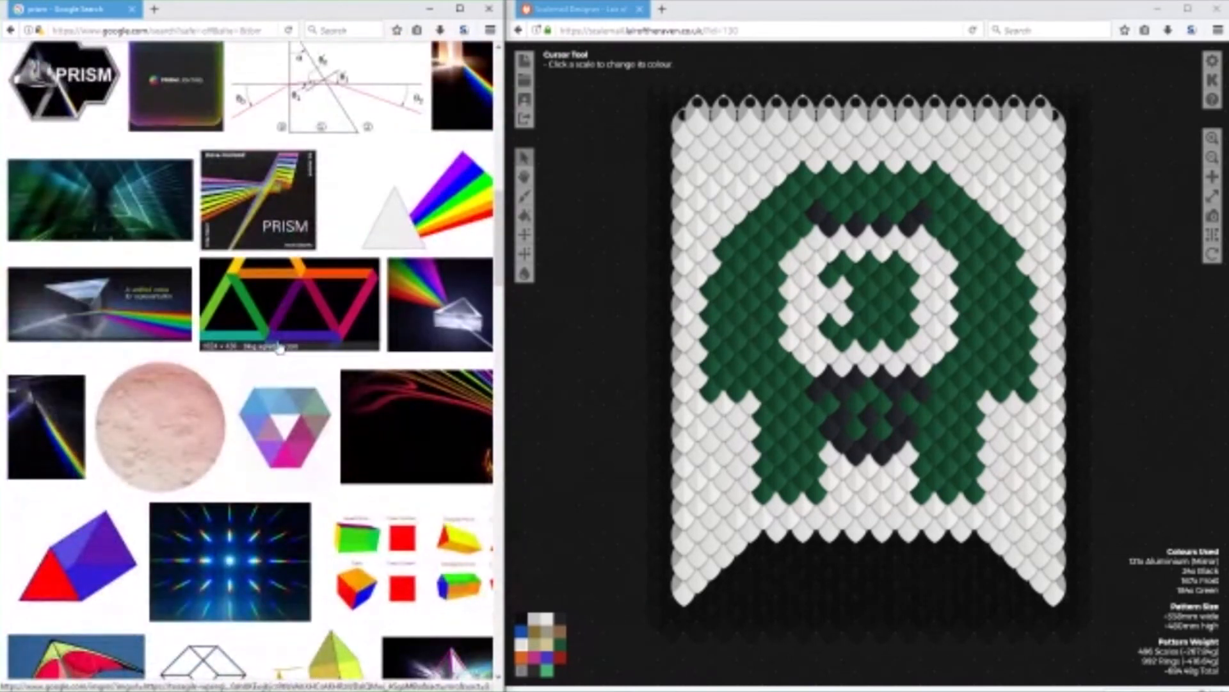
scroll(251, 351, down, 8)
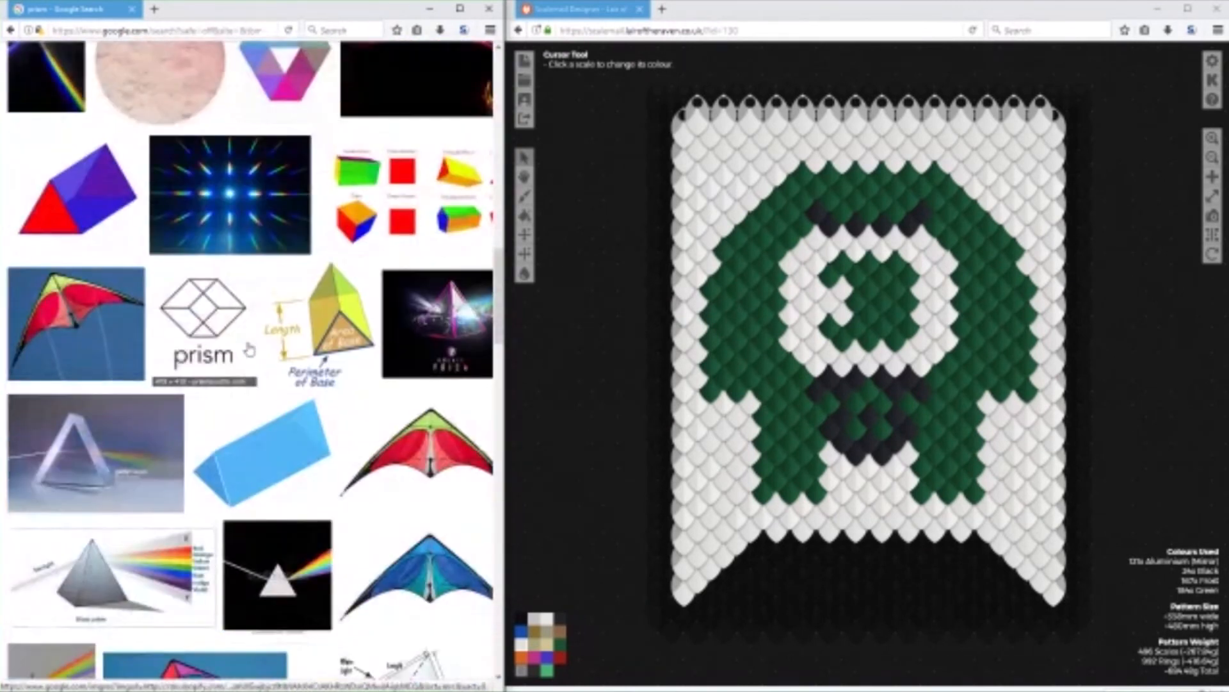
scroll(252, 346, up, 6)
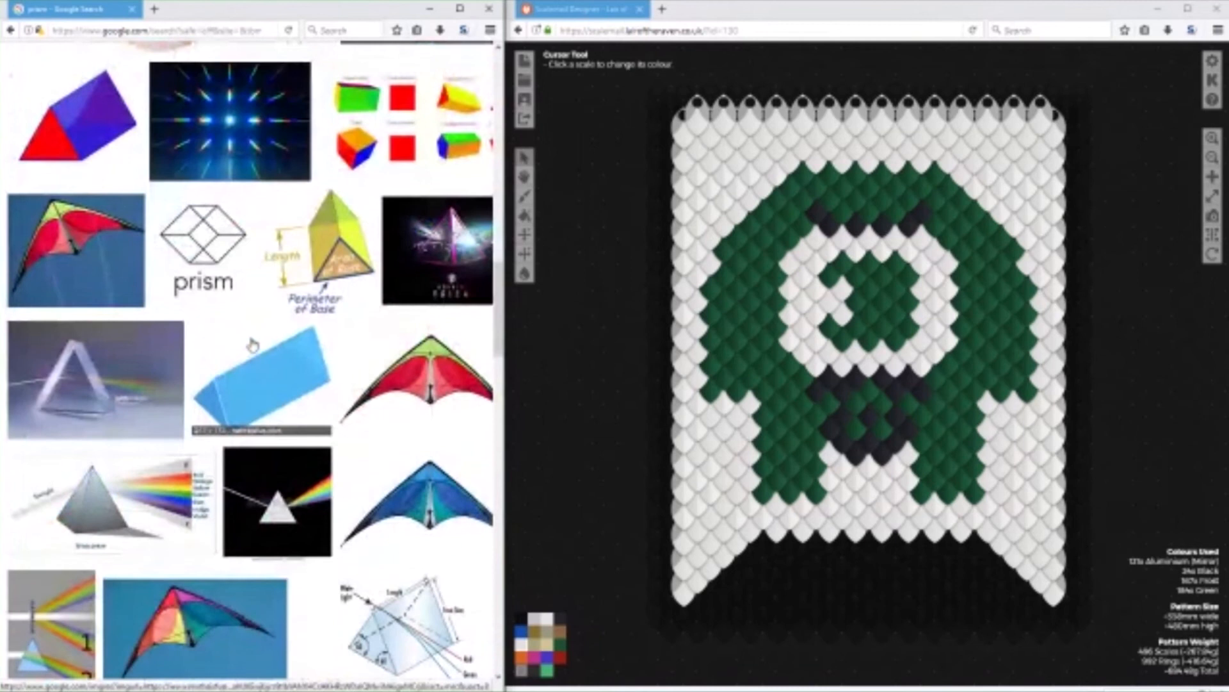
Browse the pattern gallery's banner templates and open "Template - Swallow - Medium".
click(526, 82)
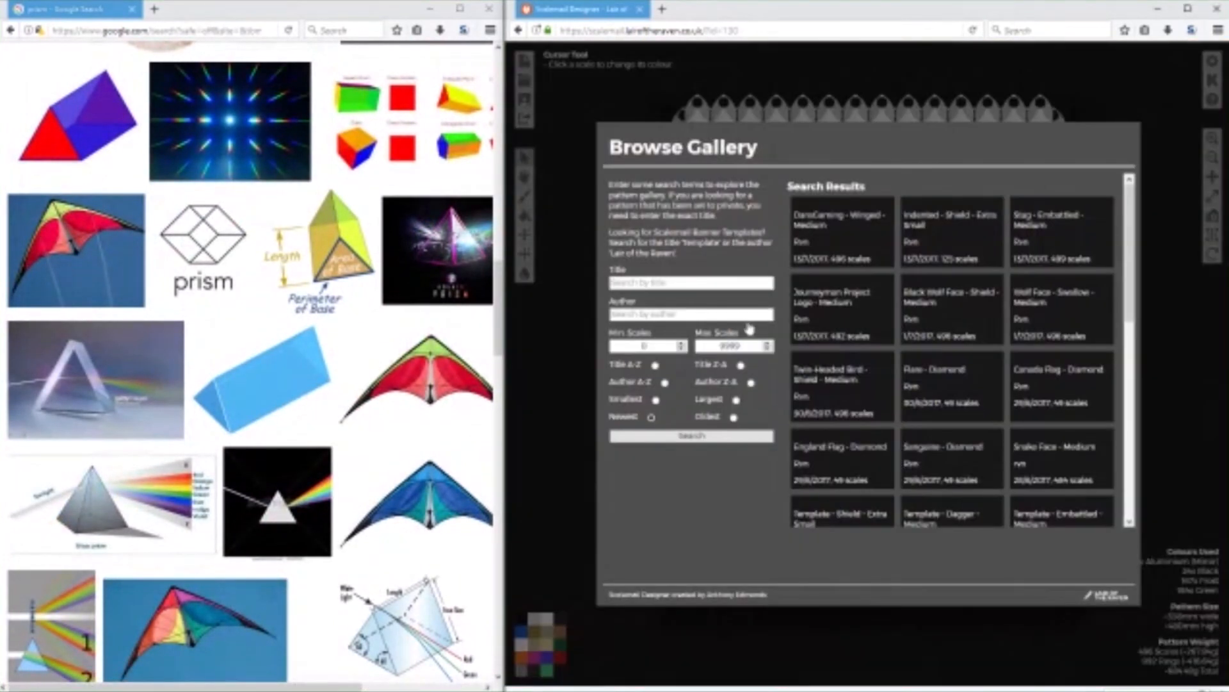
scroll(978, 322, down, 5)
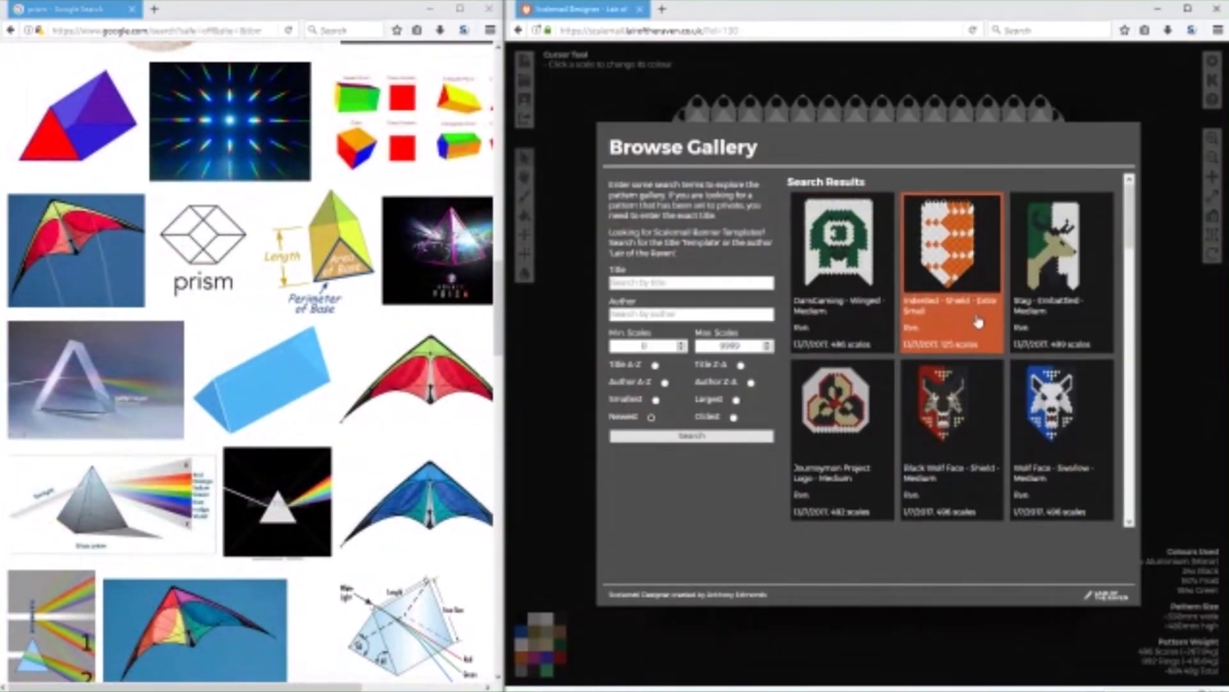
scroll(978, 322, down, 5)
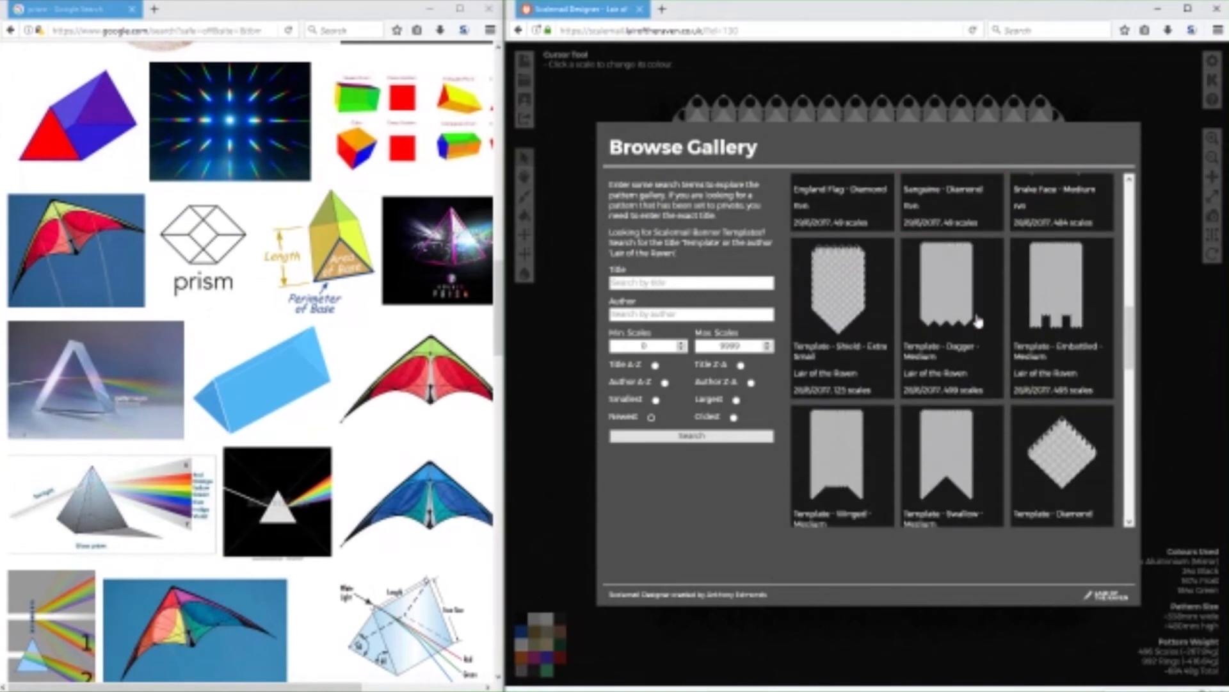
scroll(978, 322, down, 3)
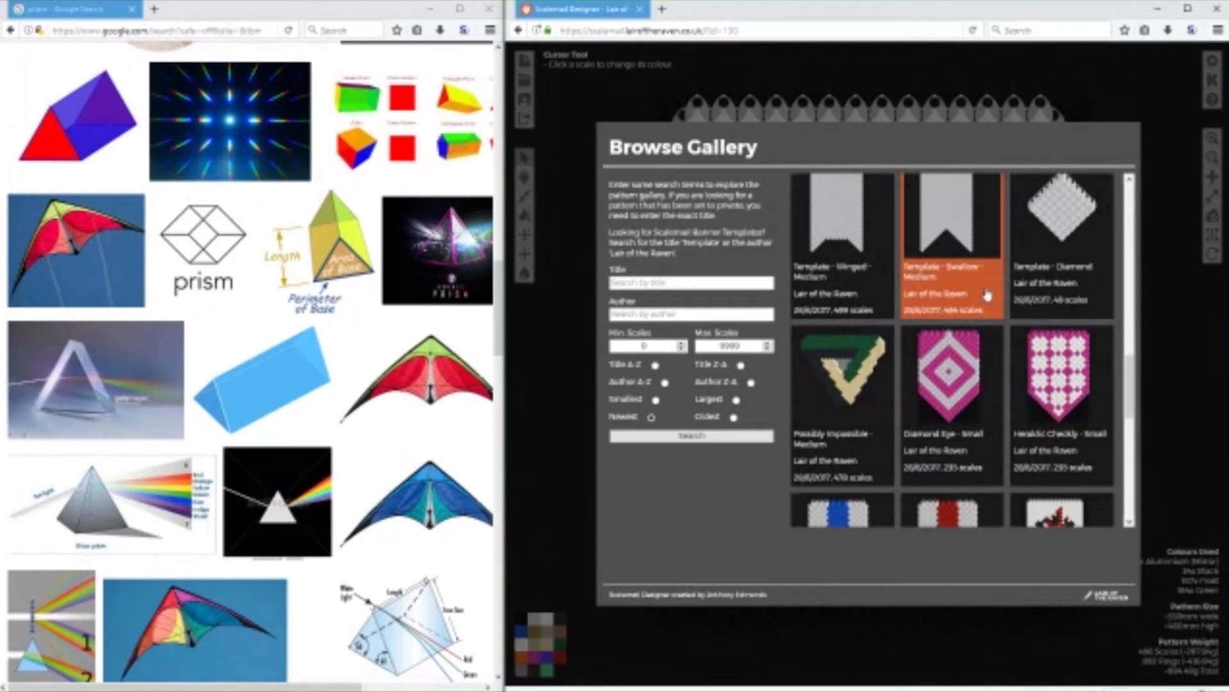
scroll(986, 294, up, 1)
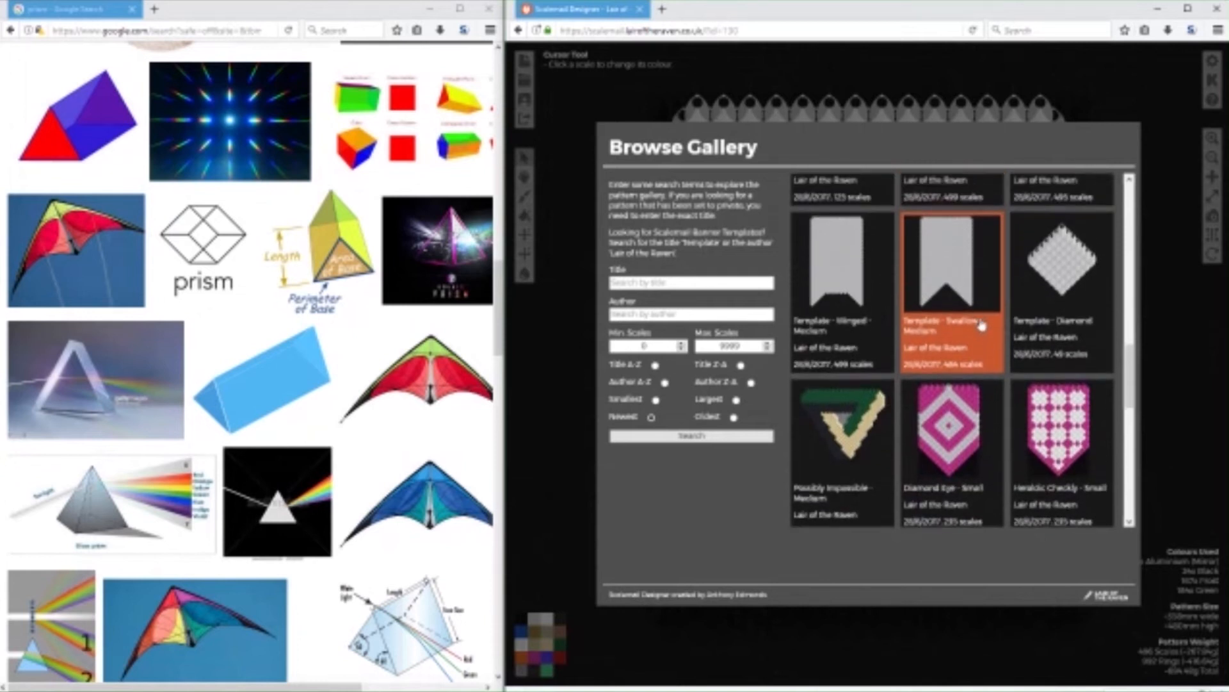
click(932, 284)
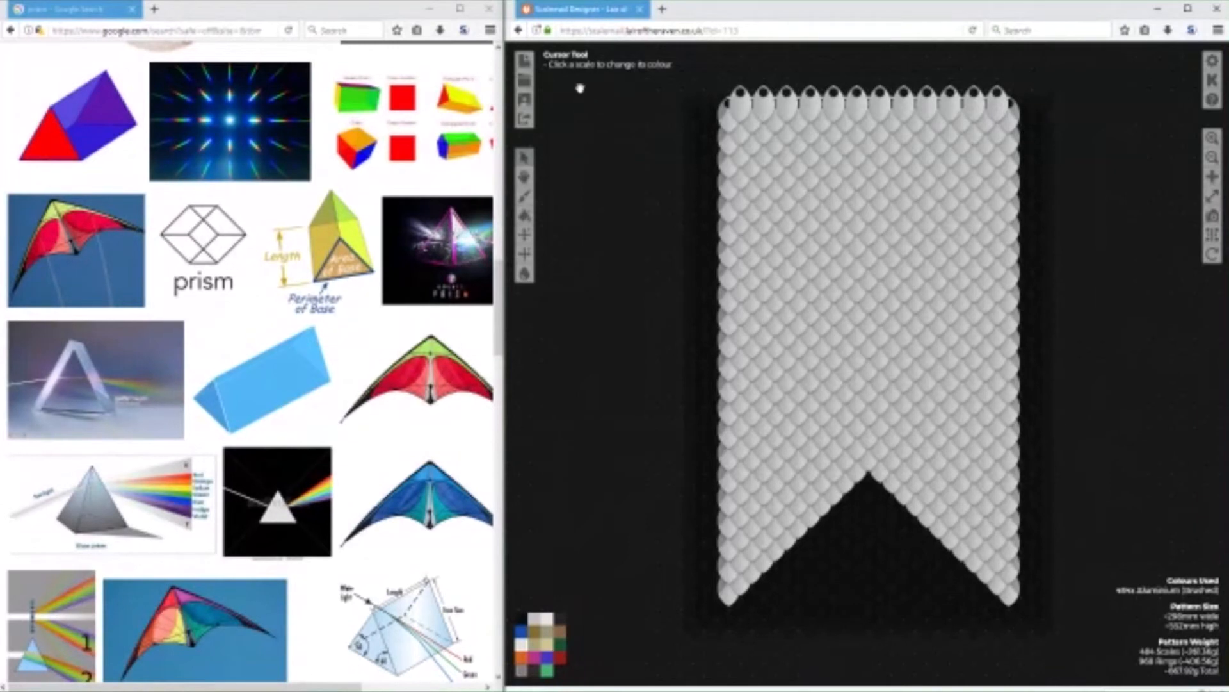
Create a new rectangular pattern from a shape with width 12, height 20 and colour Black.
click(524, 60)
click(684, 196)
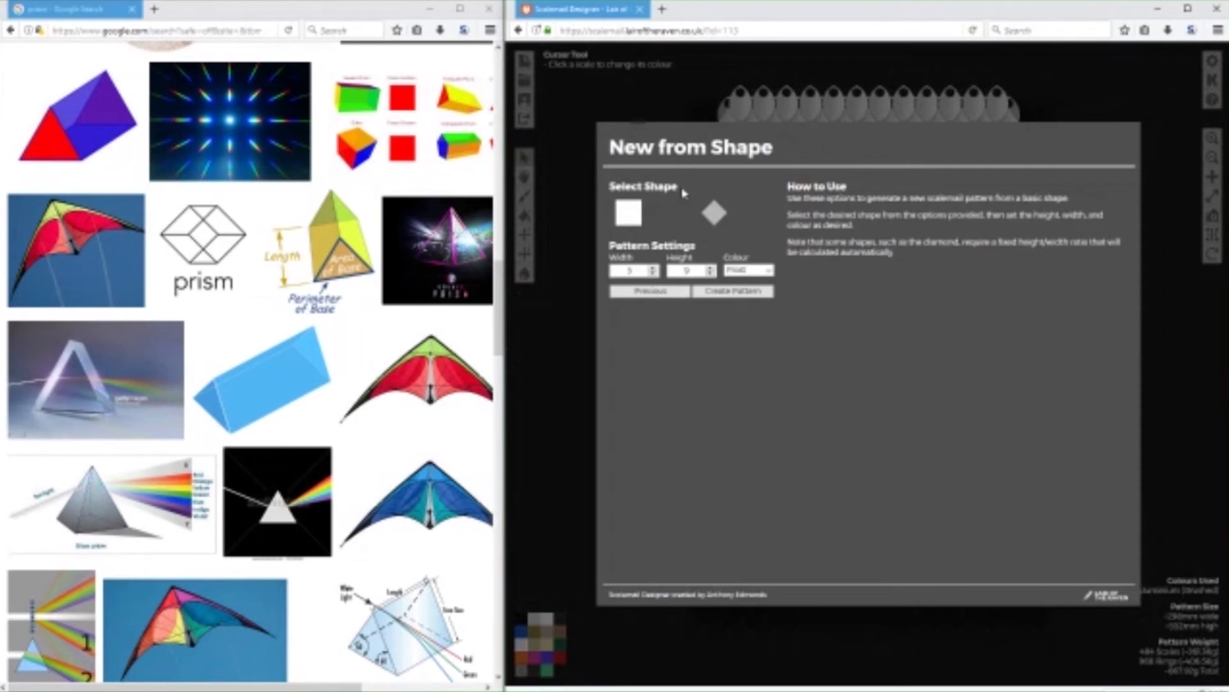
click(643, 272)
double_click(697, 272)
text(20)
click(748, 271)
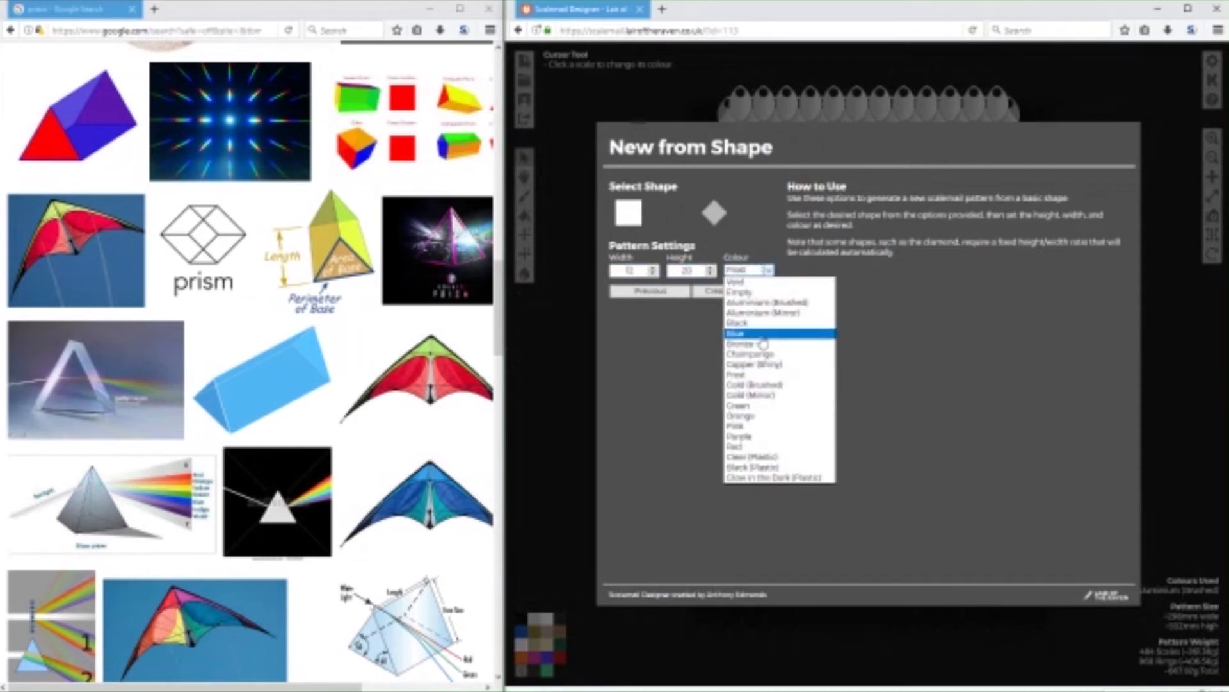
click(747, 325)
click(730, 293)
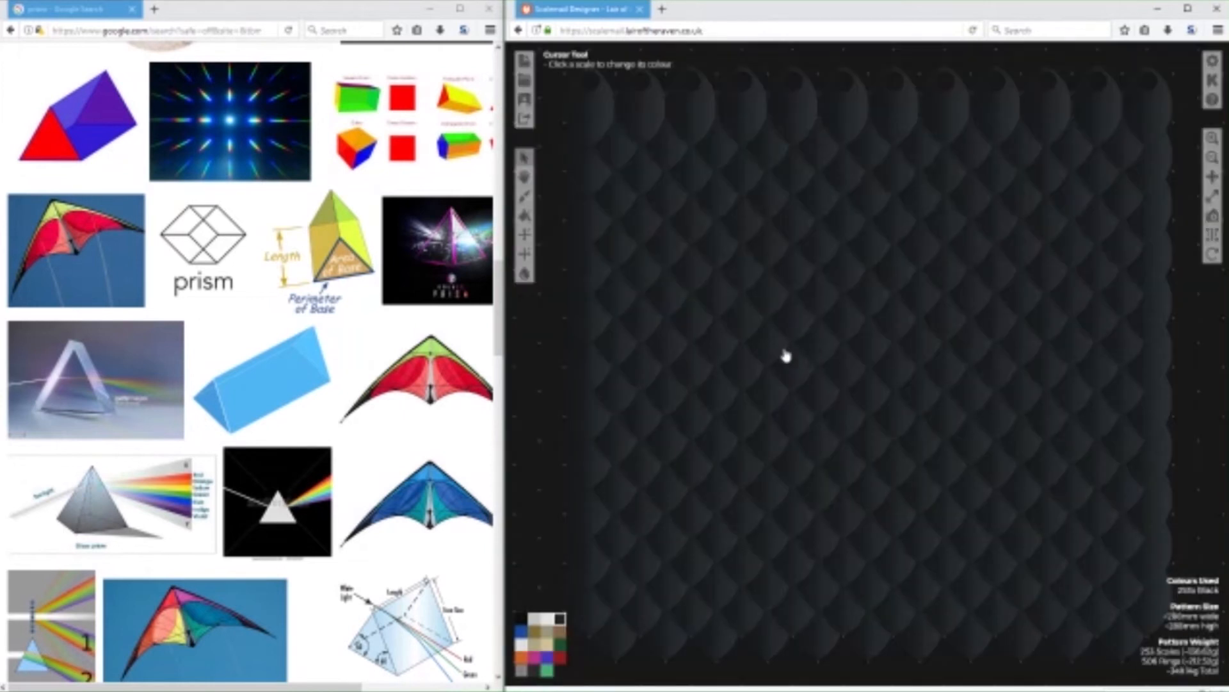
Replace it with a new, taller rectangular pattern in Black with width 12.
click(524, 64)
click(688, 206)
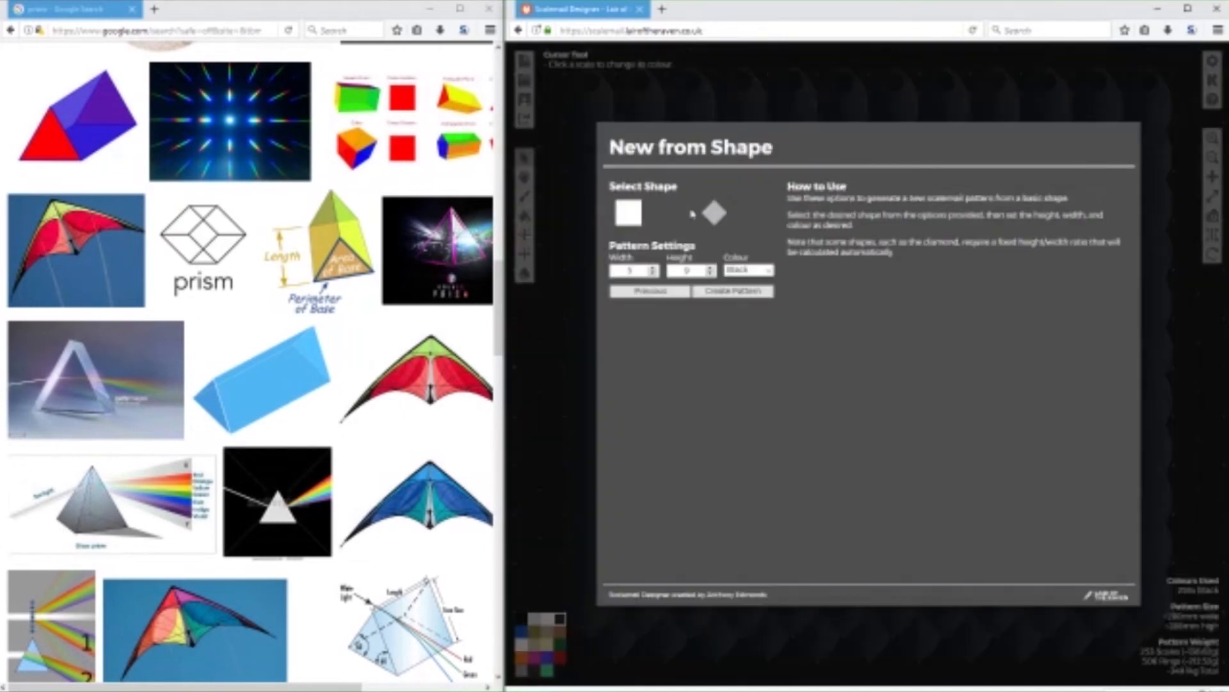
double_click(627, 271)
text(12)
double_click(687, 271)
text(15)
click(734, 291)
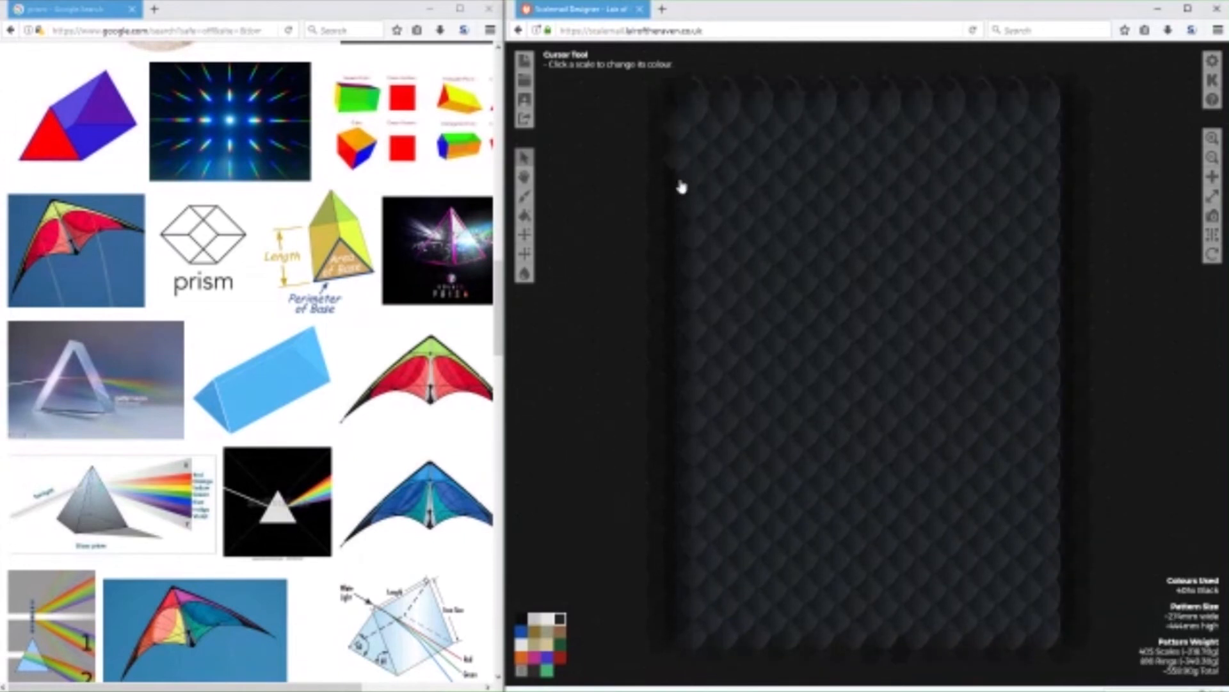
Add Black scales down the banner's left edge to fill out its outline.
click(683, 382)
click(681, 345)
click(685, 412)
click(680, 472)
click(679, 488)
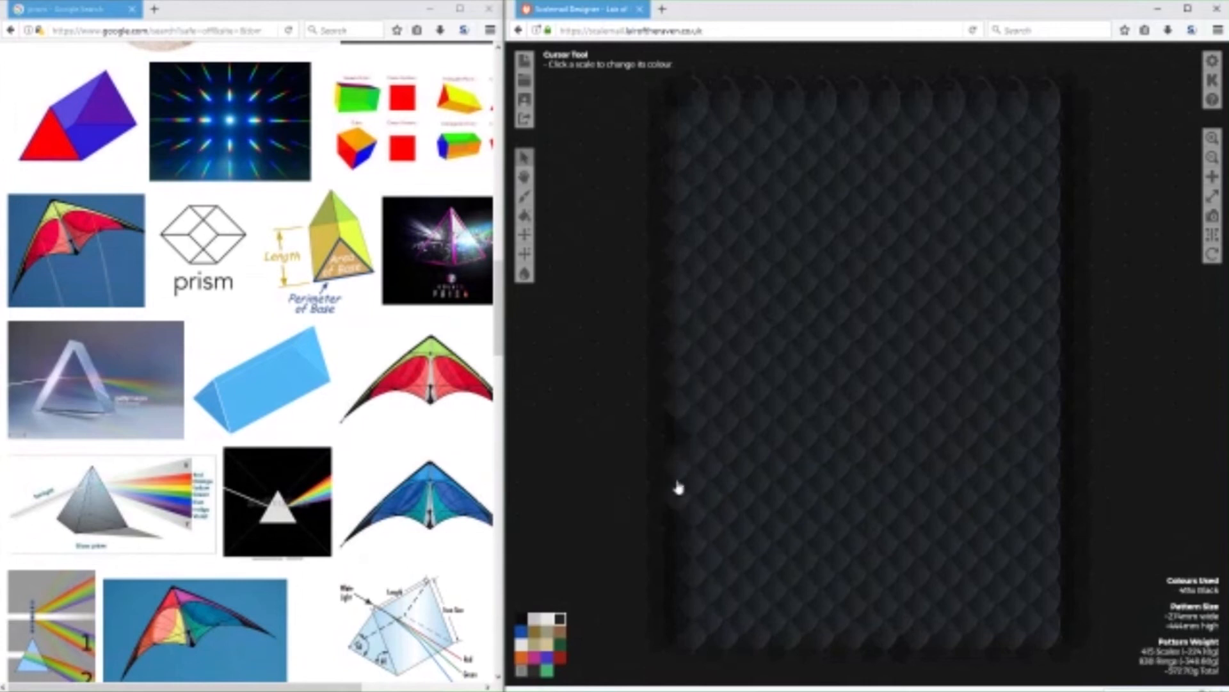
click(680, 437)
click(683, 531)
click(683, 563)
click(683, 623)
click(682, 598)
Add Black scales down the upper part of the banner's right edge.
click(1058, 128)
click(1060, 164)
click(1061, 199)
click(1061, 230)
click(1062, 260)
click(1062, 291)
click(1064, 320)
click(1064, 350)
click(1066, 379)
click(1069, 402)
click(1070, 420)
click(1056, 426)
click(1038, 417)
Switch to the Light theme, then complete the right edge in Black and erase the stray scales beyond it.
click(1212, 60)
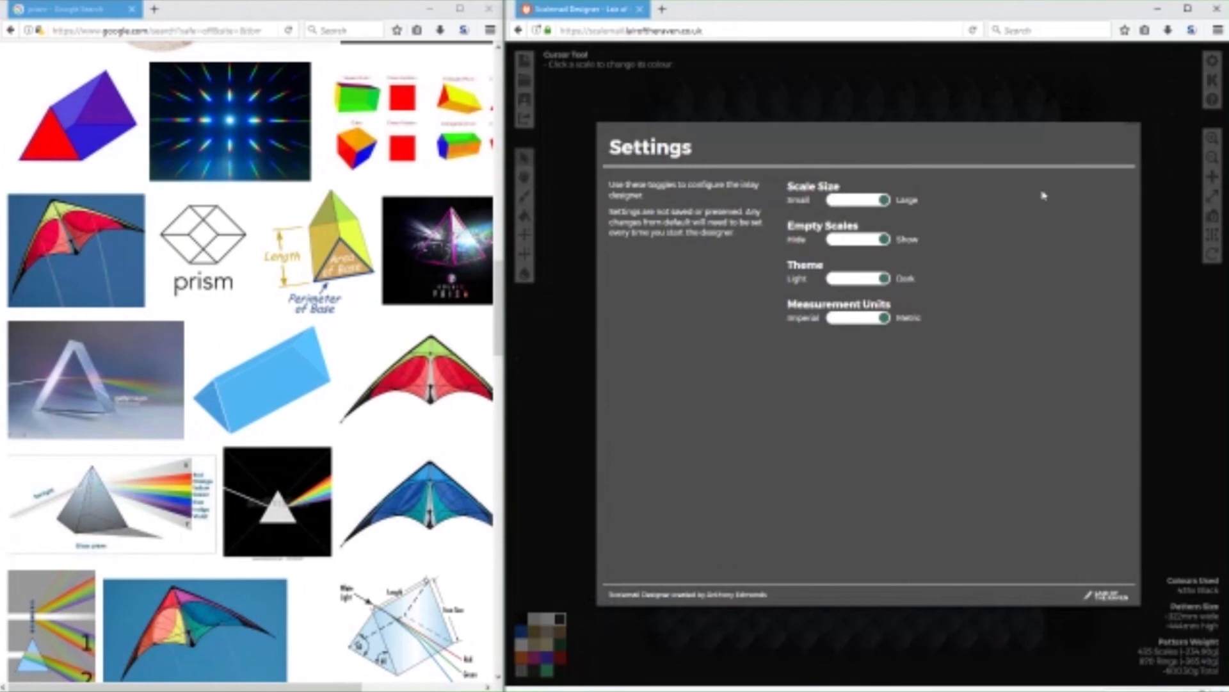
click(855, 280)
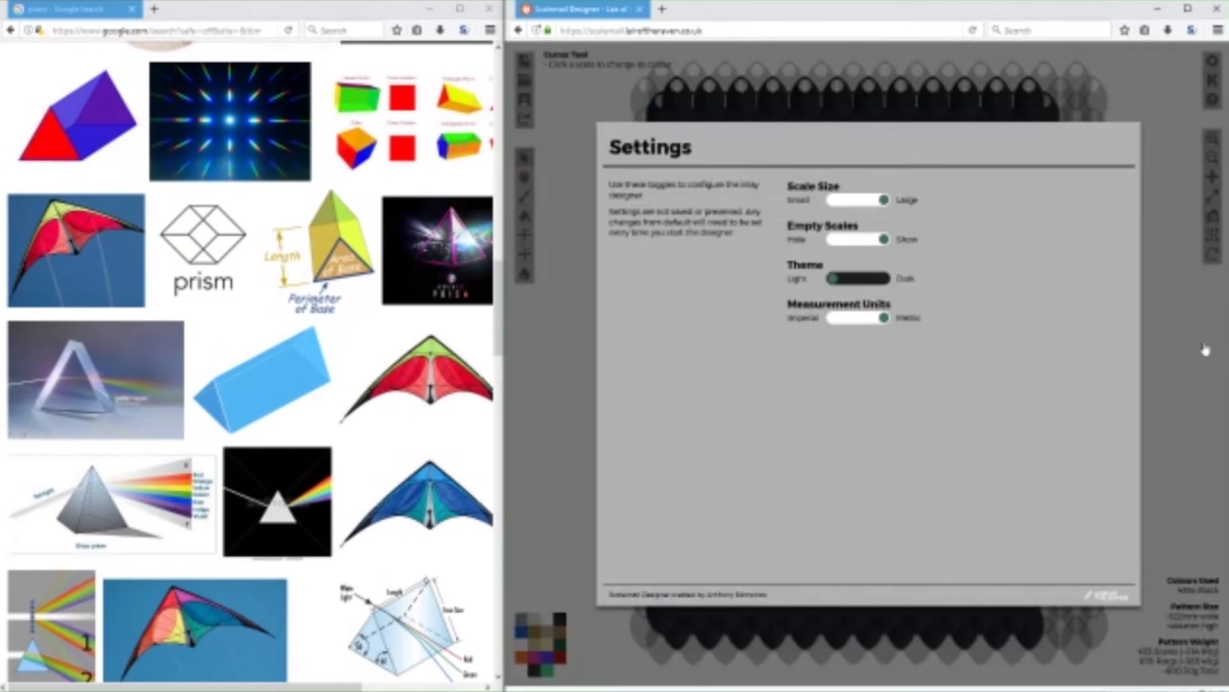
click(1205, 349)
mouse_move(1060, 484)
mouse_down()
mouse_move(1045, 505)
mouse_move(1047, 631)
mouse_up()
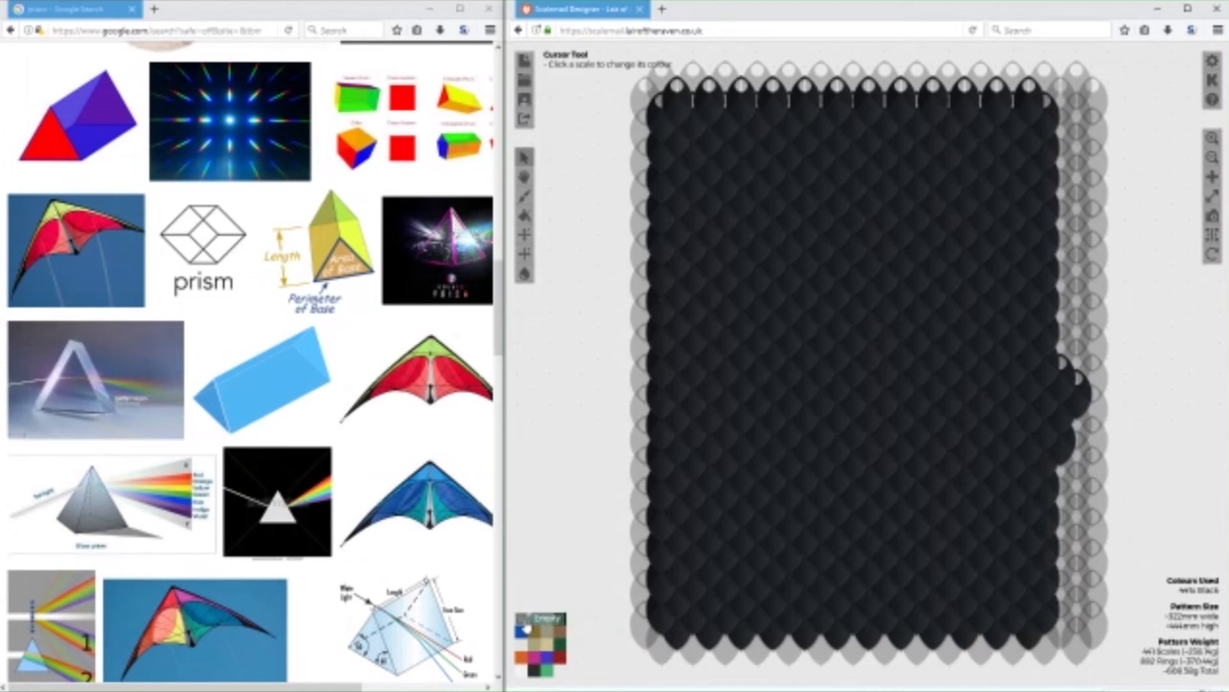
mouse_move(1114, 392)
mouse_down()
mouse_move(1066, 396)
mouse_move(1061, 459)
mouse_up()
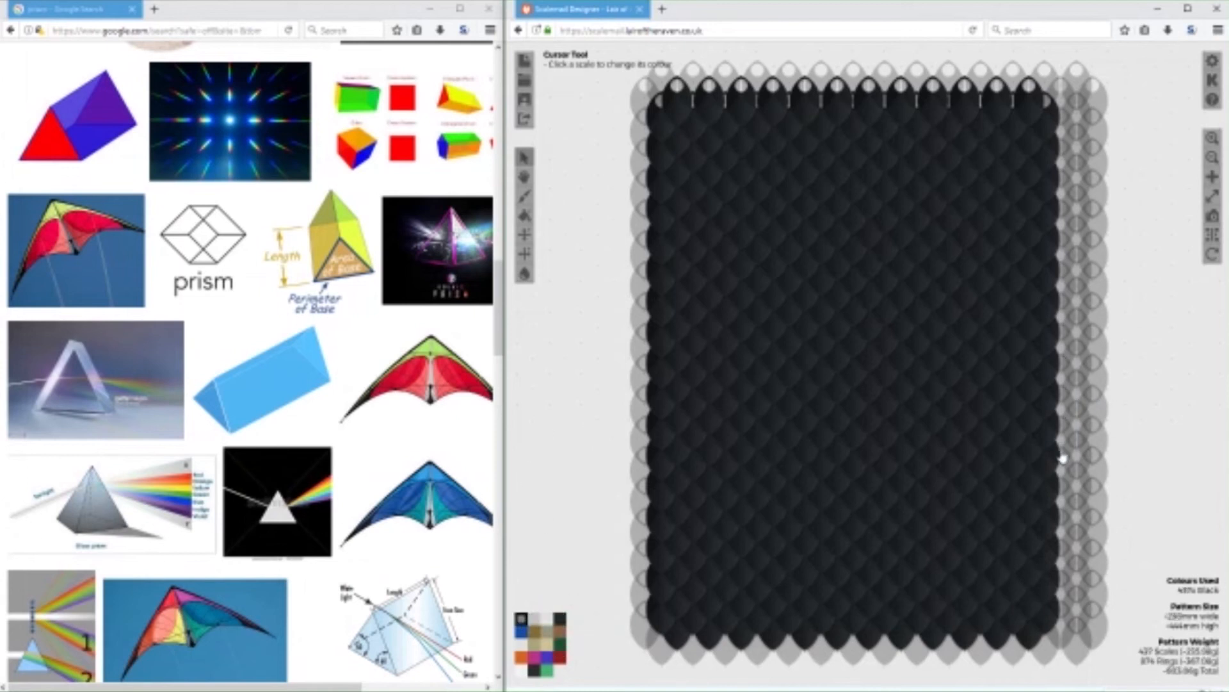
Add Black scales below the banner's bottom edge at its left and right corners.
drag(1167, 486, 1119, 277)
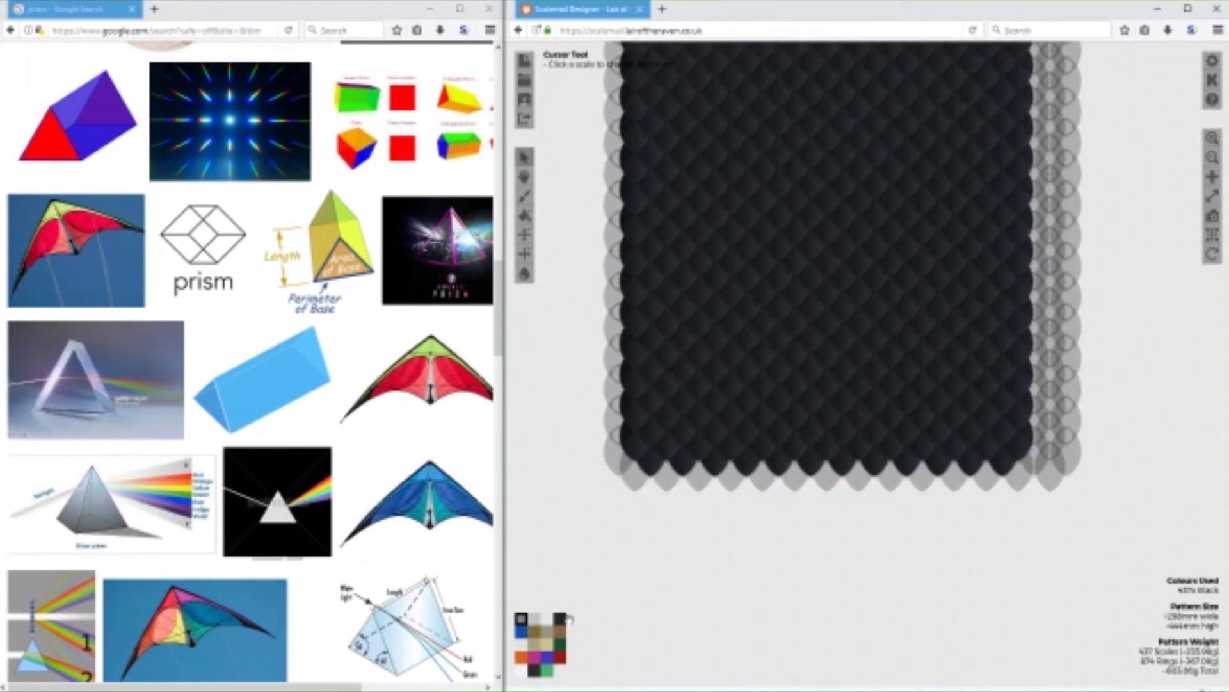
scroll(689, 530, down, 1)
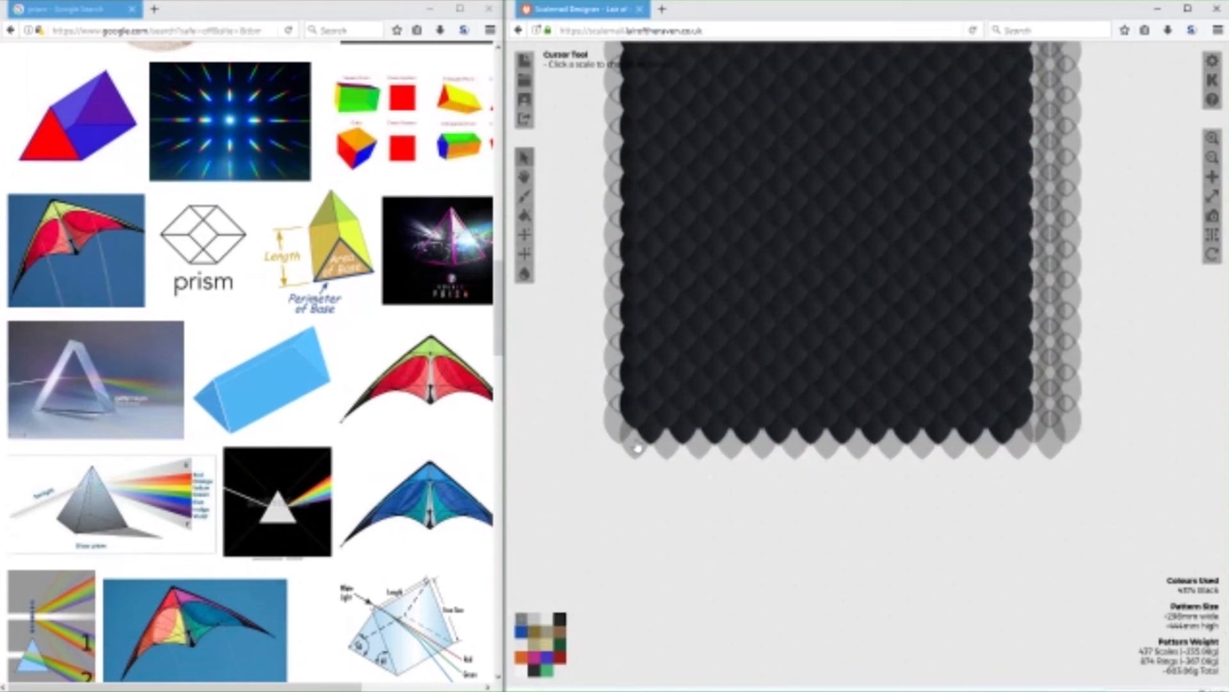
click(637, 448)
click(1017, 439)
click(986, 426)
drag(966, 555, 958, 682)
scroll(1121, 392, down, 1)
drag(1132, 349, 1146, 433)
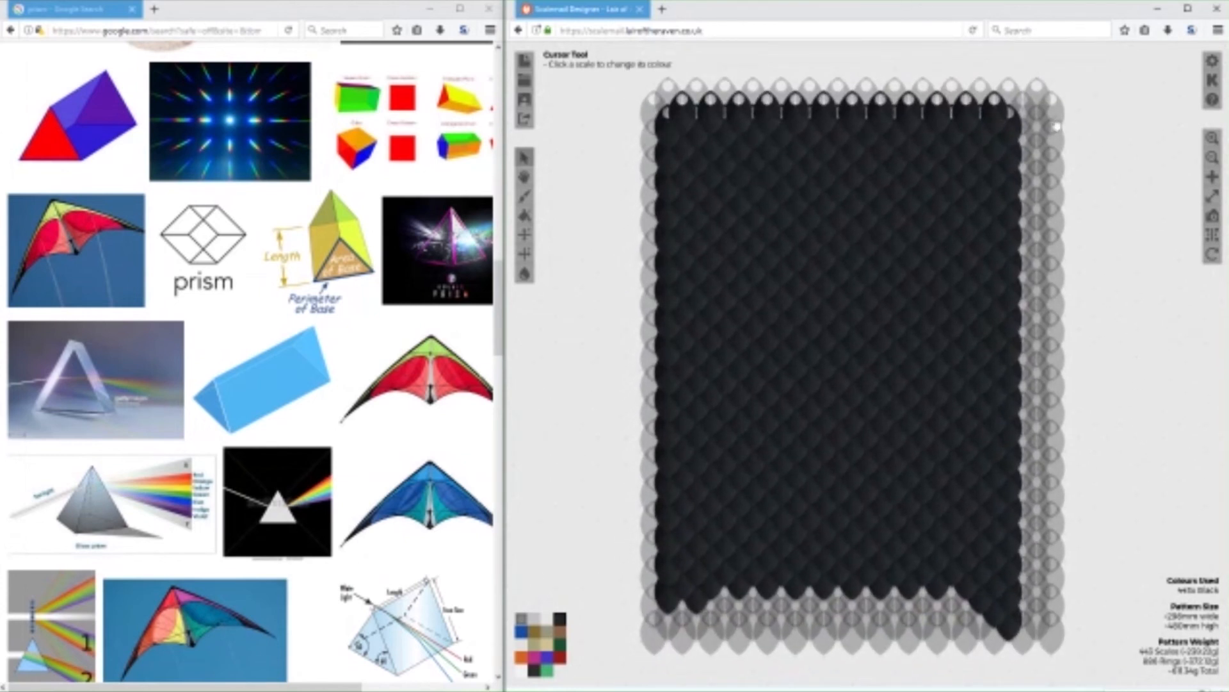
Set the theme to Dark and add a diagonal run of Black scales from the bottom centre down towards the right.
click(1213, 62)
click(870, 280)
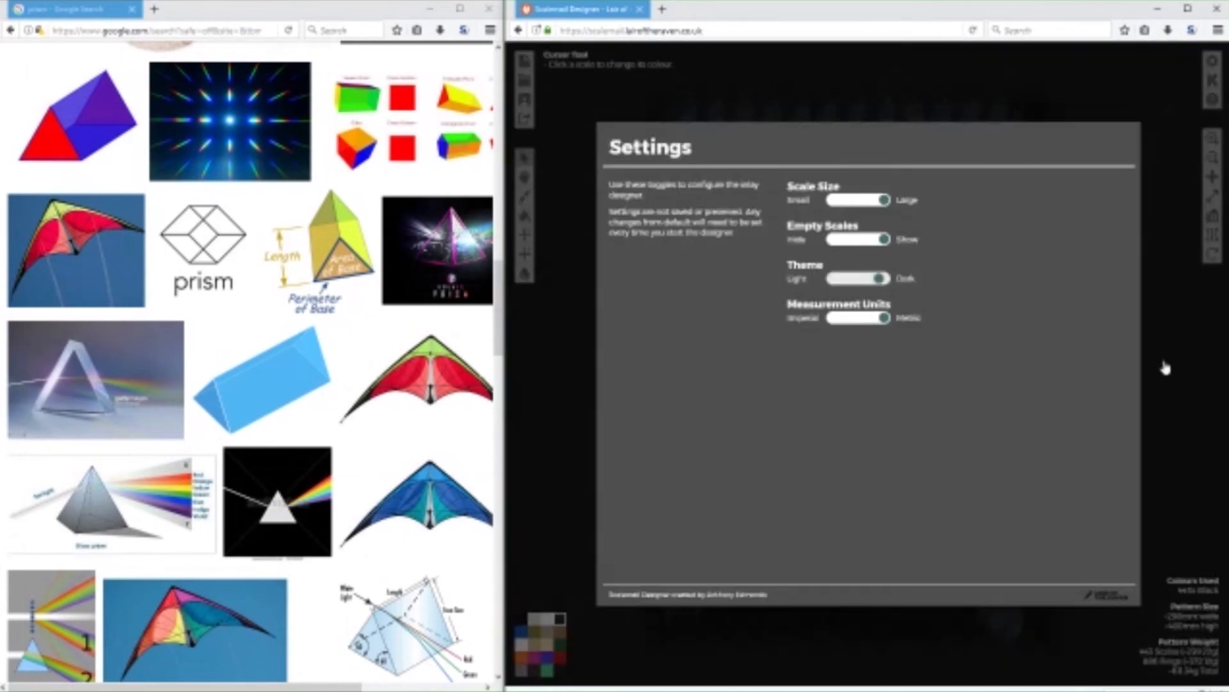
click(1172, 384)
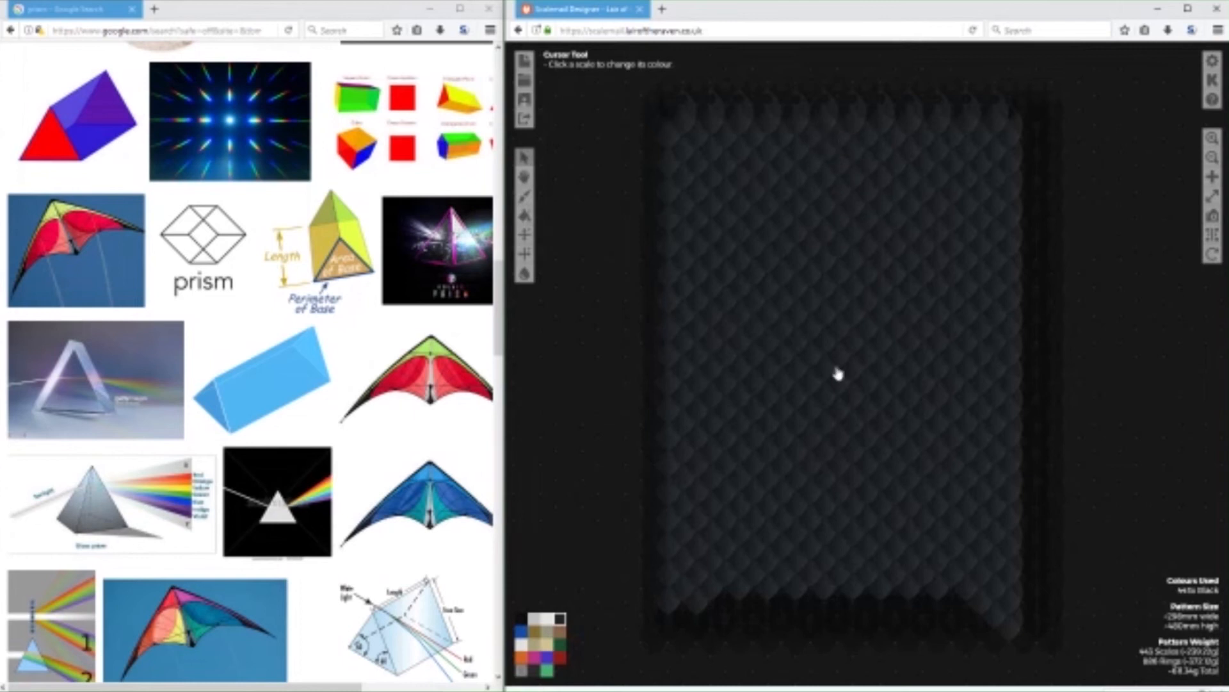
click(817, 607)
click(866, 606)
drag(1169, 494, 1134, 334)
click(850, 475)
click(863, 493)
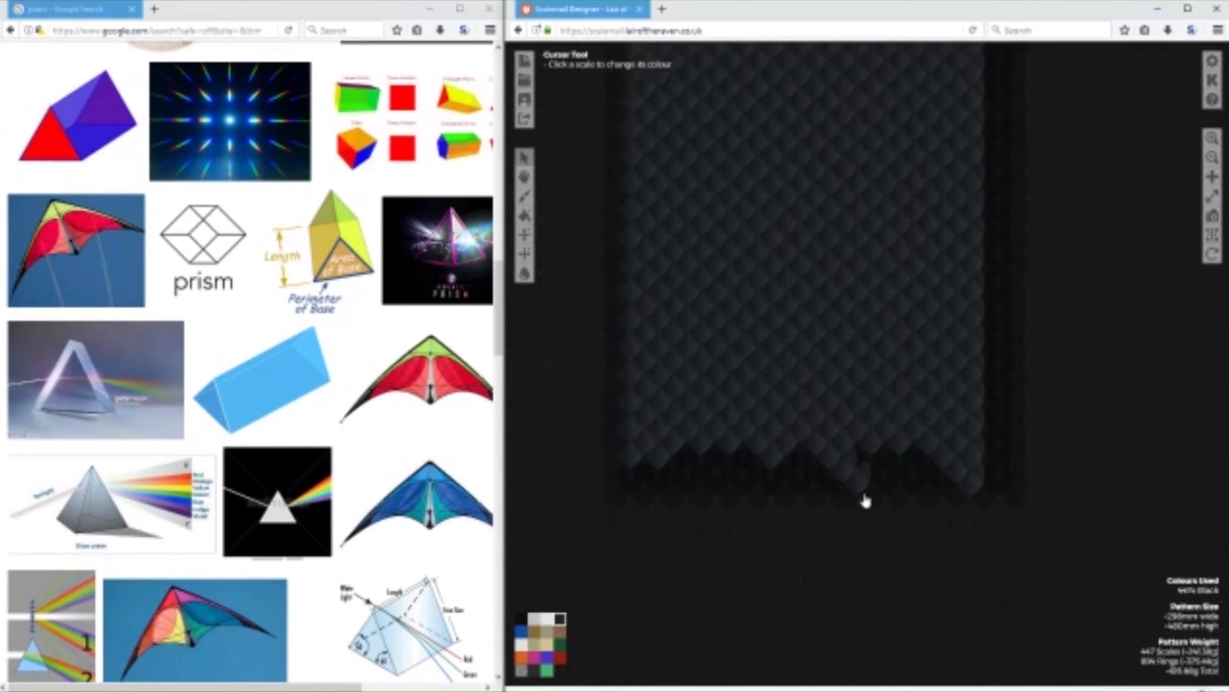
click(876, 506)
click(889, 514)
Outline the left swallowtail point in Black with a diagonal inner edge and an extended outer edge.
click(761, 459)
click(747, 475)
click(733, 488)
click(716, 502)
click(703, 514)
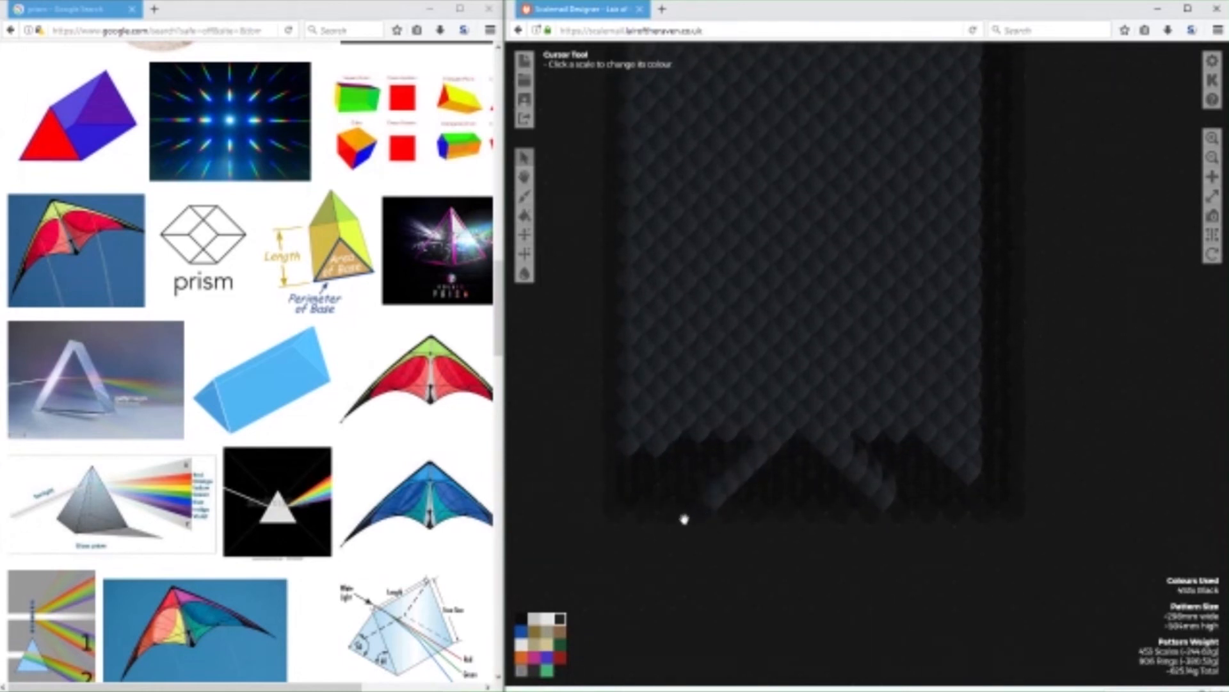
click(628, 477)
click(628, 497)
click(628, 515)
click(641, 534)
click(630, 538)
click(685, 508)
click(671, 519)
click(657, 532)
click(641, 545)
click(634, 549)
Fill the inside of the left swallowtail point with Black scales.
click(652, 444)
click(652, 456)
click(652, 474)
click(661, 489)
click(676, 473)
click(703, 445)
click(739, 415)
click(726, 424)
click(719, 409)
click(706, 421)
click(696, 411)
click(686, 407)
click(666, 430)
click(680, 441)
click(677, 418)
click(664, 449)
click(677, 457)
click(684, 468)
Outline the right swallowtail point in Black, extending its outer edge and its diagonal inner edge.
click(974, 457)
click(971, 480)
click(970, 510)
click(956, 503)
click(942, 480)
click(911, 457)
click(899, 472)
click(913, 488)
click(928, 502)
click(942, 515)
click(958, 527)
click(971, 537)
Fill the inside of the right swallowtail point and the area above the notch with Black scales.
click(958, 473)
click(954, 449)
click(942, 435)
click(927, 424)
click(914, 414)
click(855, 412)
click(872, 416)
click(885, 428)
click(898, 419)
click(902, 438)
click(914, 434)
click(928, 451)
click(935, 473)
click(948, 466)
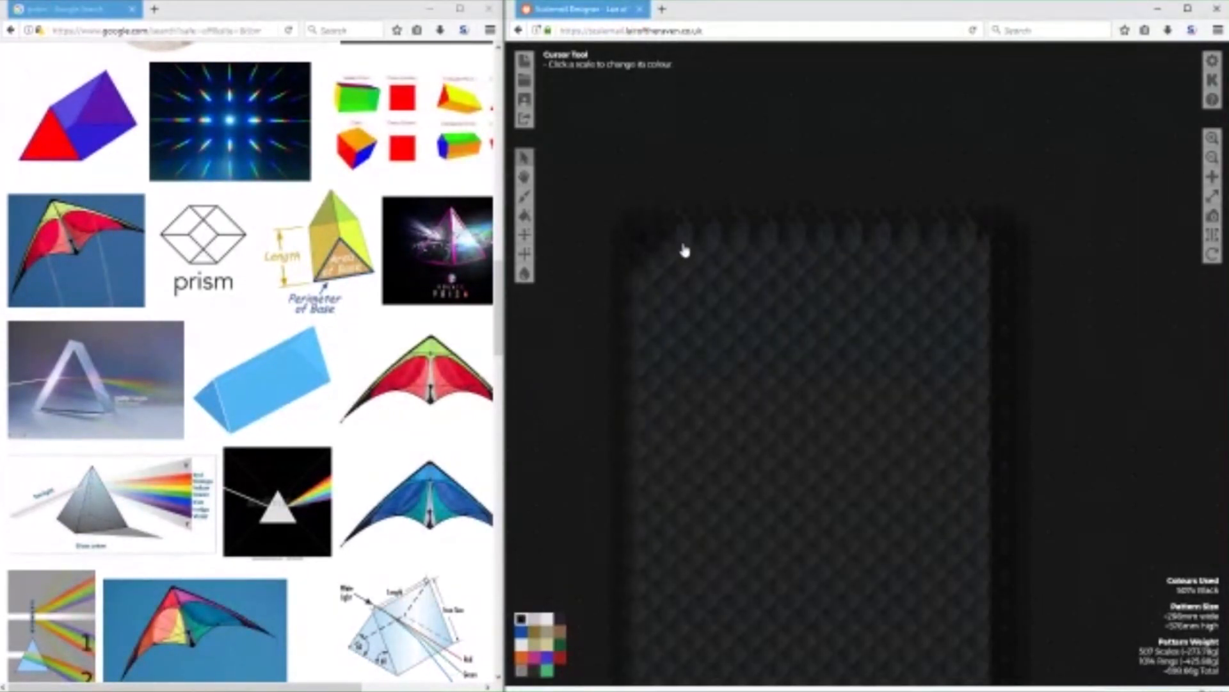
Erase the scales along the banner's top edge using Empty.
mouse_move(683, 251)
mouse_down()
mouse_move(729, 243)
mouse_move(756, 245)
mouse_move(724, 253)
mouse_move(755, 257)
mouse_move(952, 261)
mouse_up()
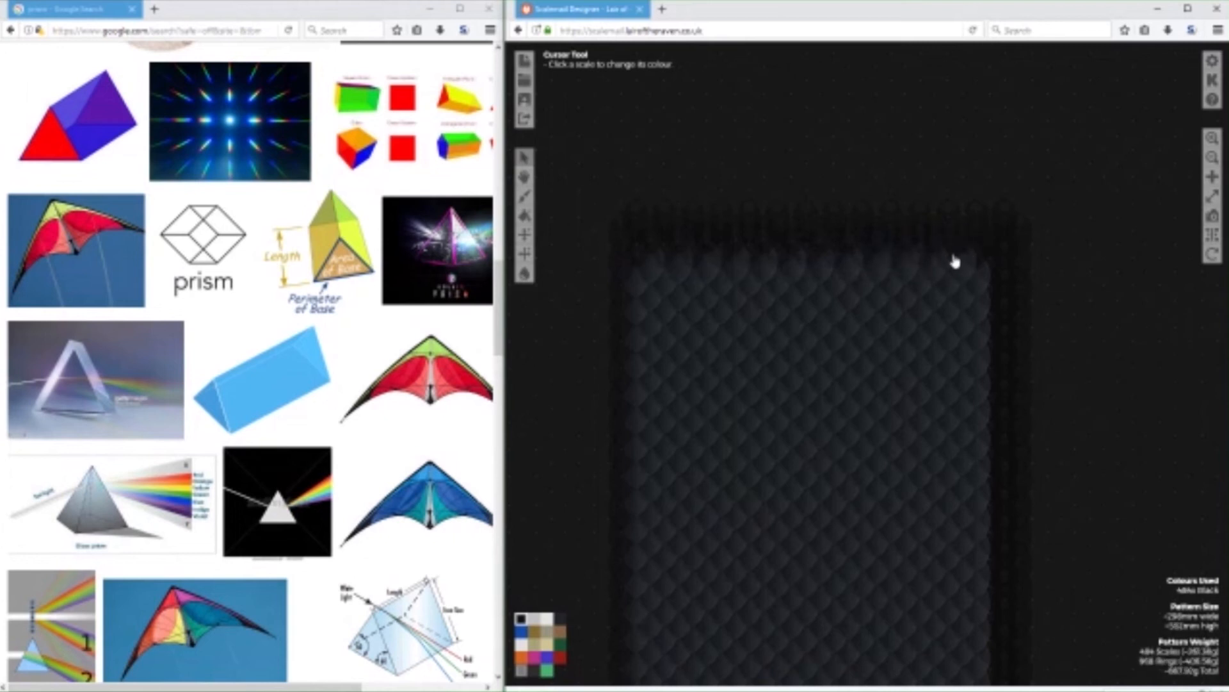
drag(1103, 438, 1082, 246)
drag(1060, 450, 1116, 351)
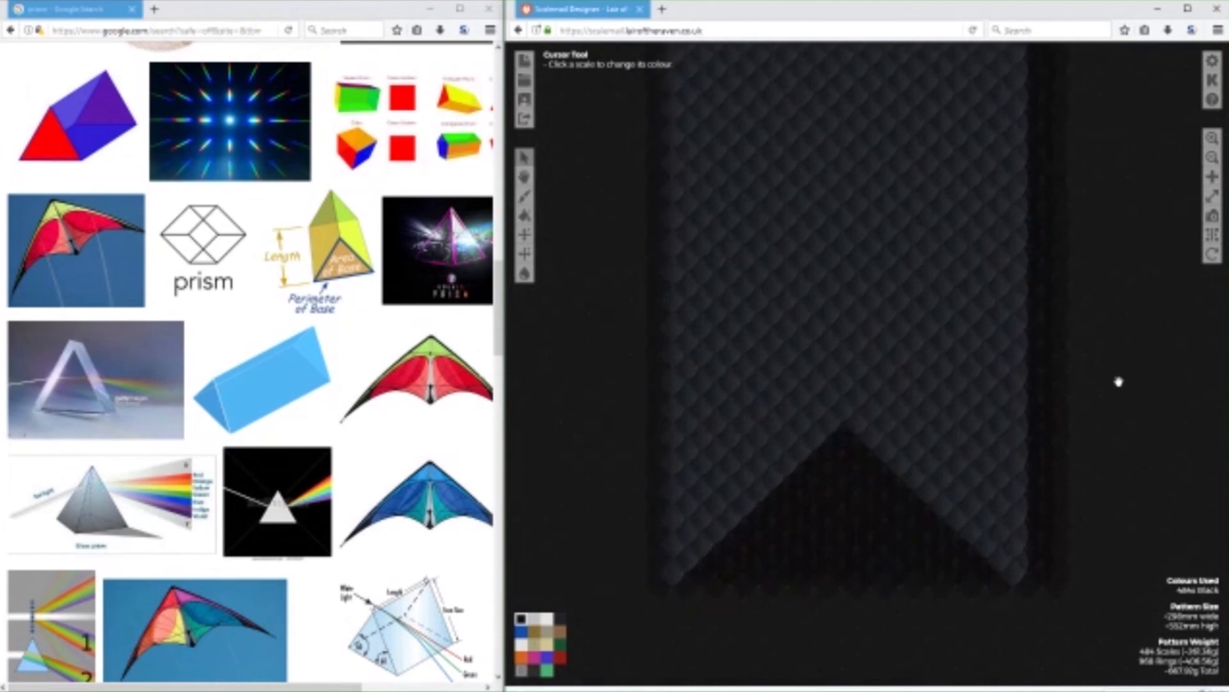
Try adding another diagonal row of Black scales along the inner edge of the left swallowtail point.
click(561, 621)
drag(677, 609, 670, 525)
click(682, 509)
click(673, 510)
click(700, 472)
click(725, 448)
click(746, 427)
click(717, 456)
click(762, 418)
click(777, 394)
click(788, 379)
click(803, 368)
click(821, 352)
click(835, 341)
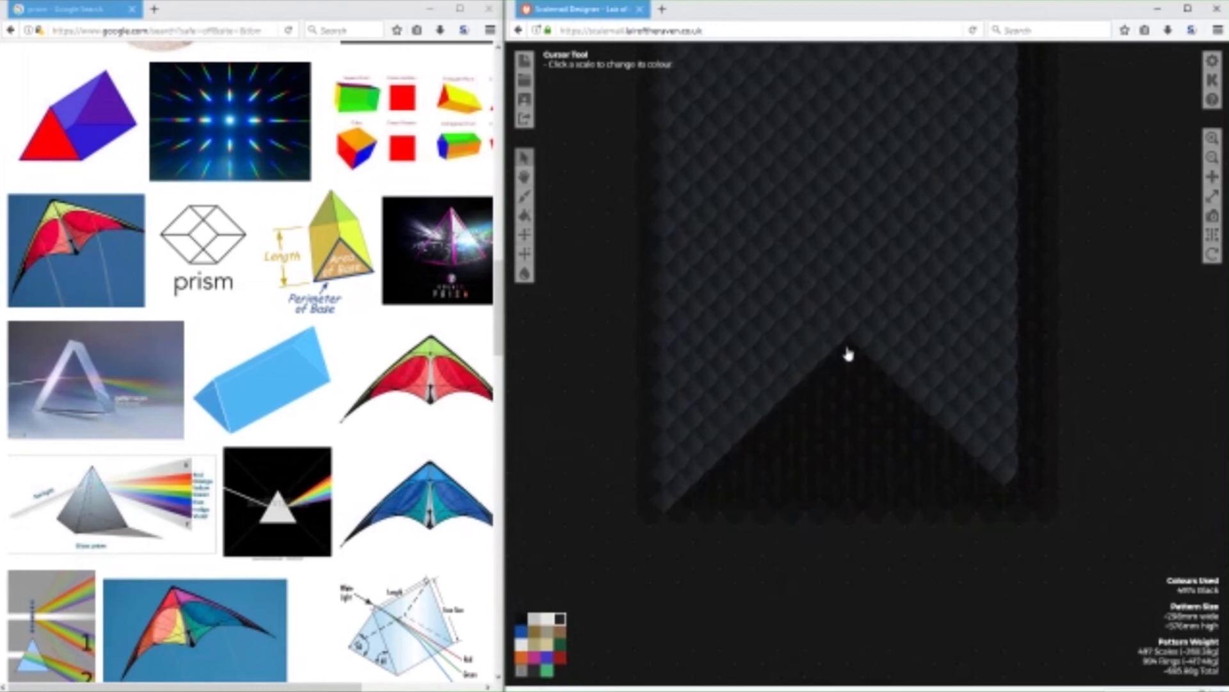
Erase the extra diagonal row from the left swallowtail point using Empty.
click(521, 619)
click(683, 503)
drag(678, 488, 837, 346)
click(796, 382)
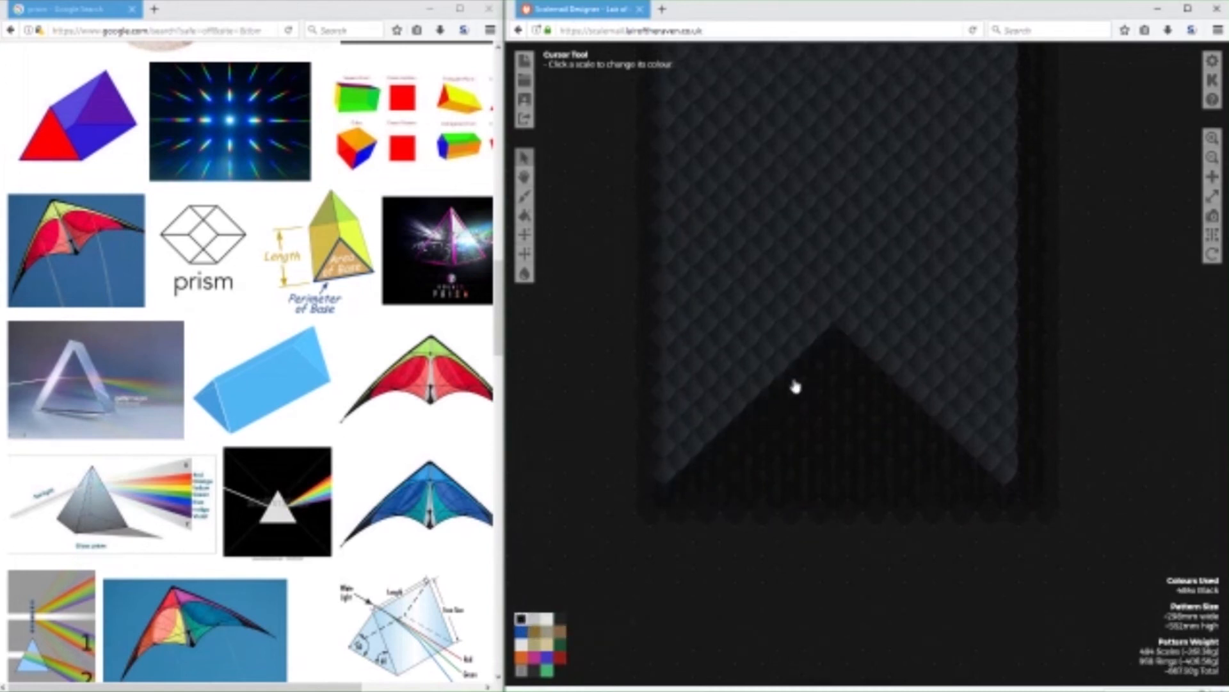
Search Google Images for "dark side of the moon" as a new design reference.
drag(1112, 308, 1070, 452)
drag(1077, 327, 1102, 415)
mouse_move(578, 498)
mouse_down()
mouse_move(587, 447)
mouse_move(590, 480)
mouse_up()
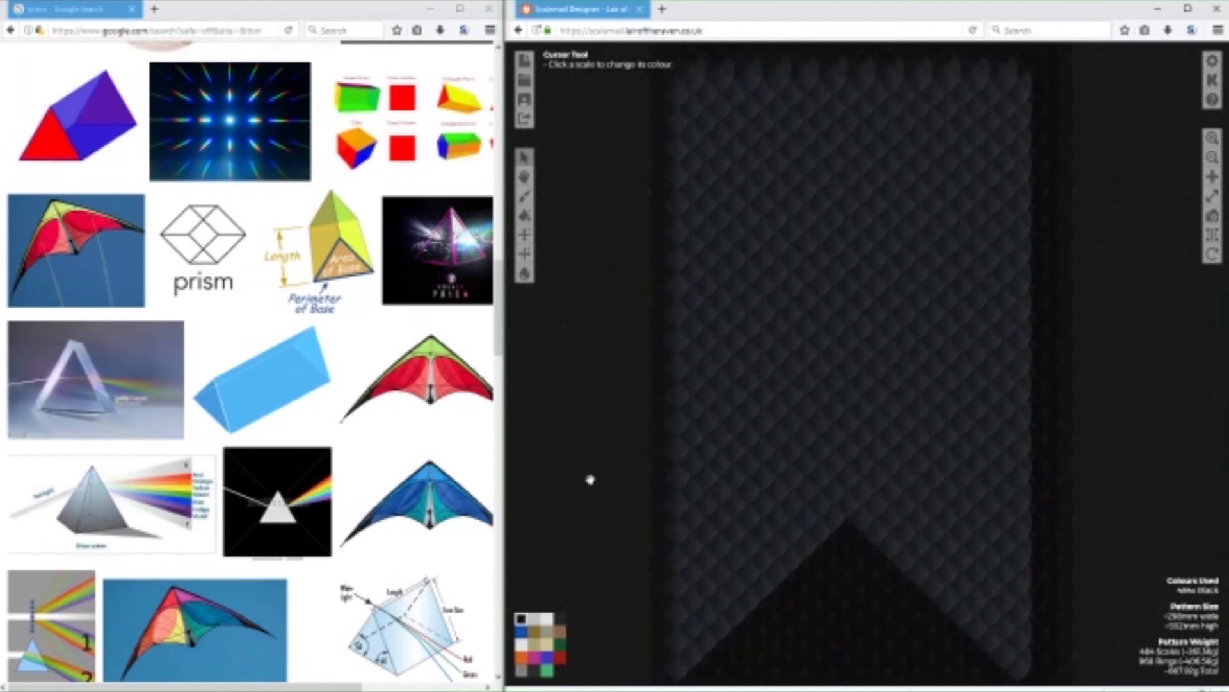
scroll(447, 455, up, 10)
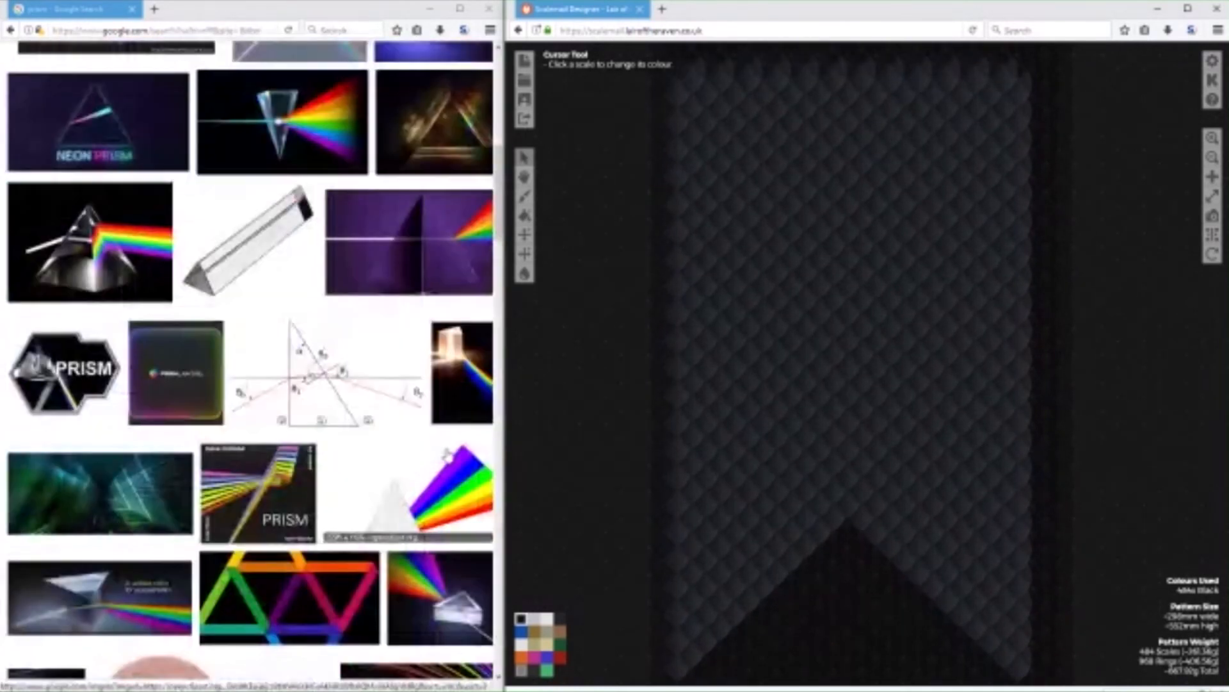
scroll(448, 455, down, 10)
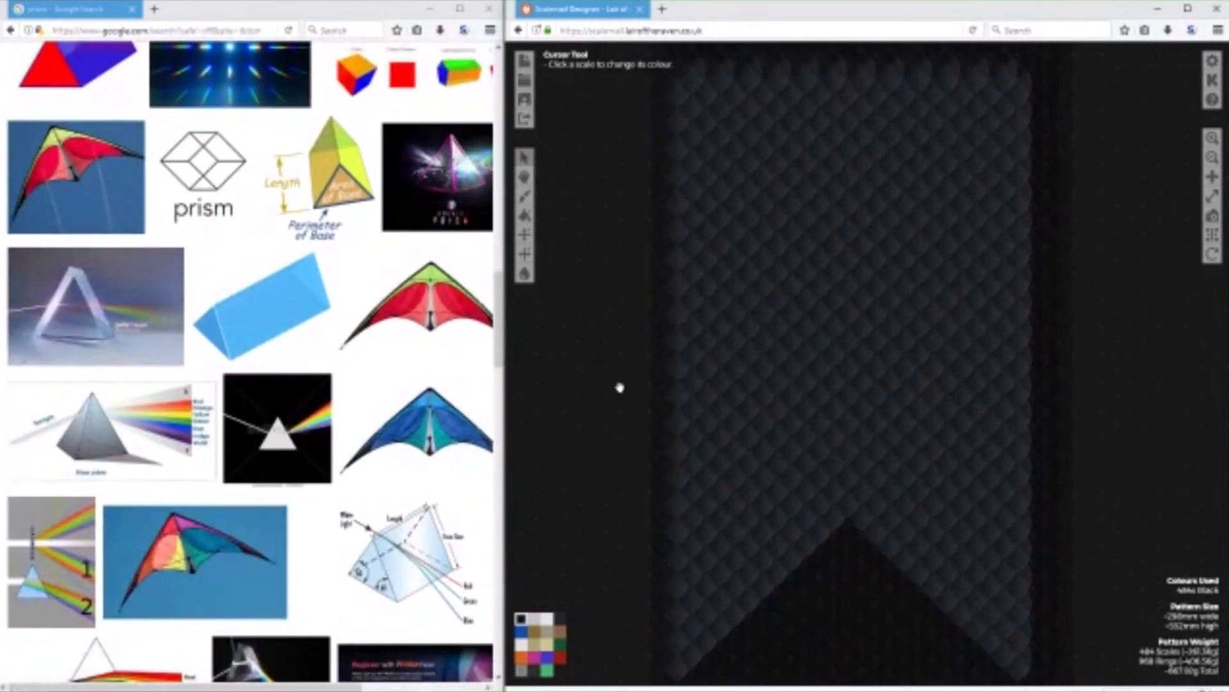
drag(547, 534, 545, 555)
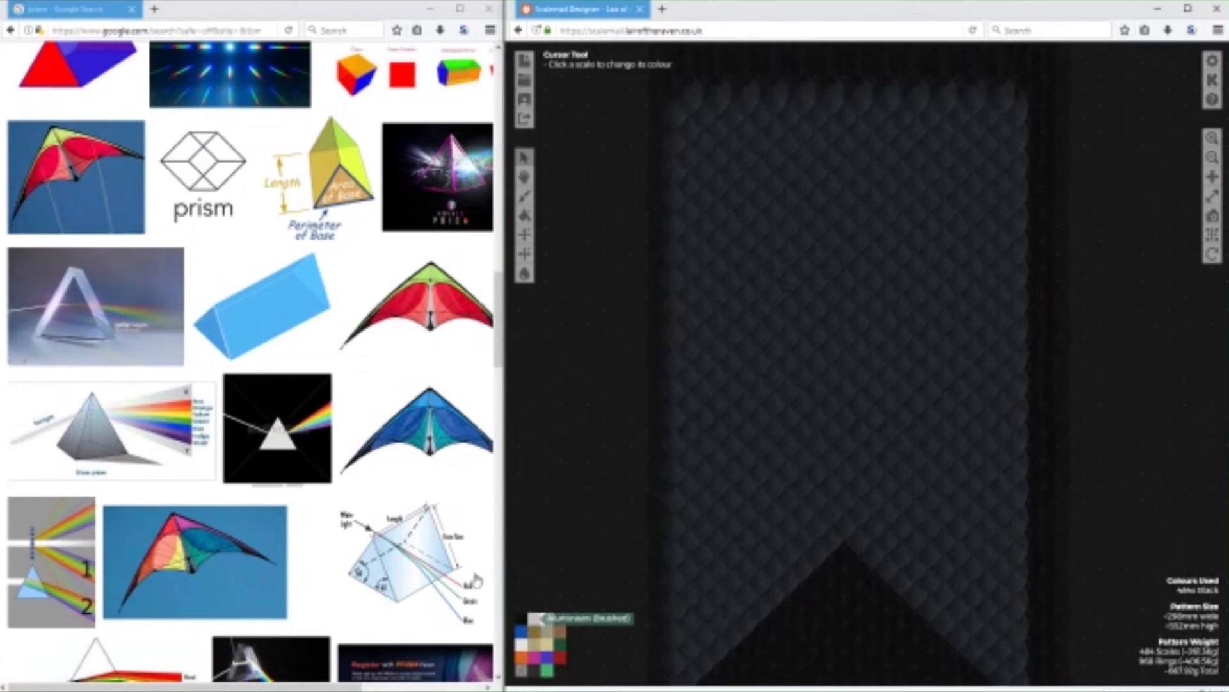
scroll(168, 111, up, 15)
drag(153, 71, 92, 67)
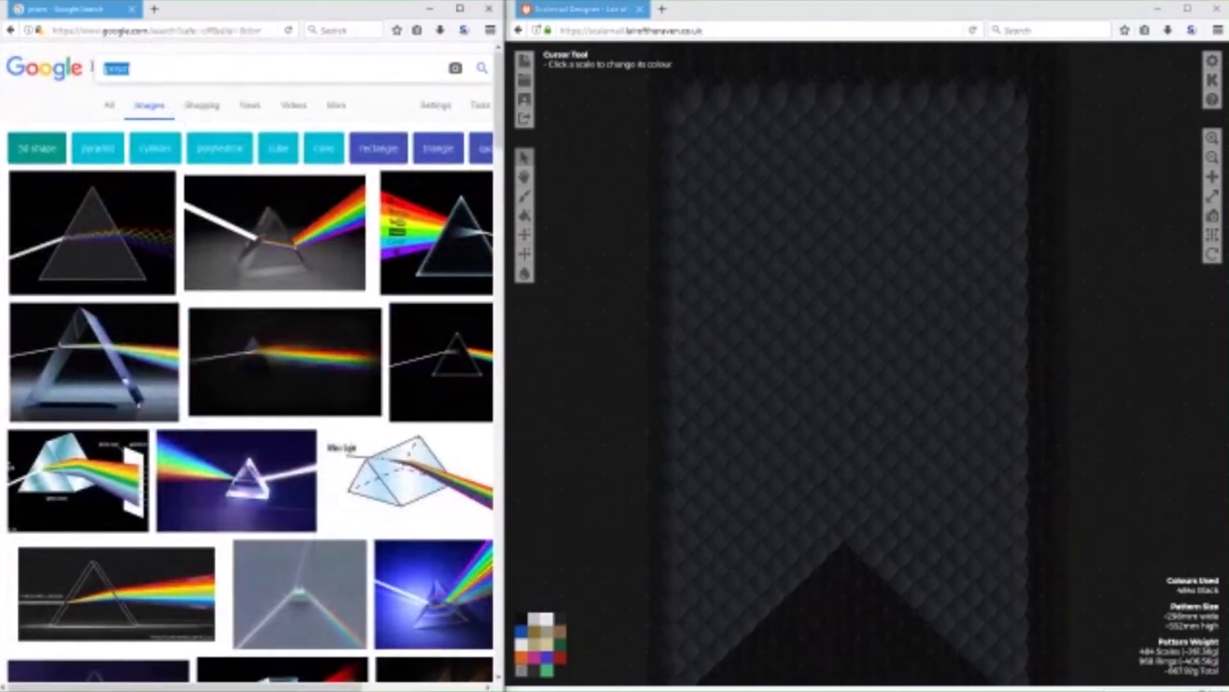
text(dark side of the )
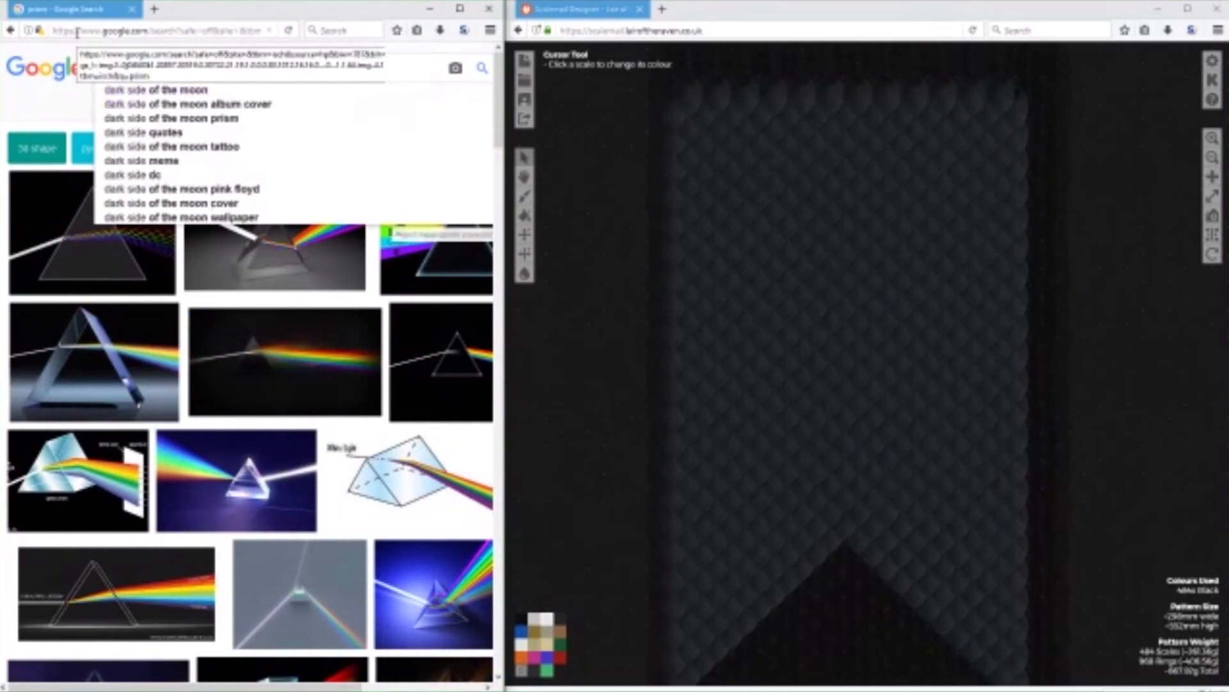
text(moon)
key(Return)
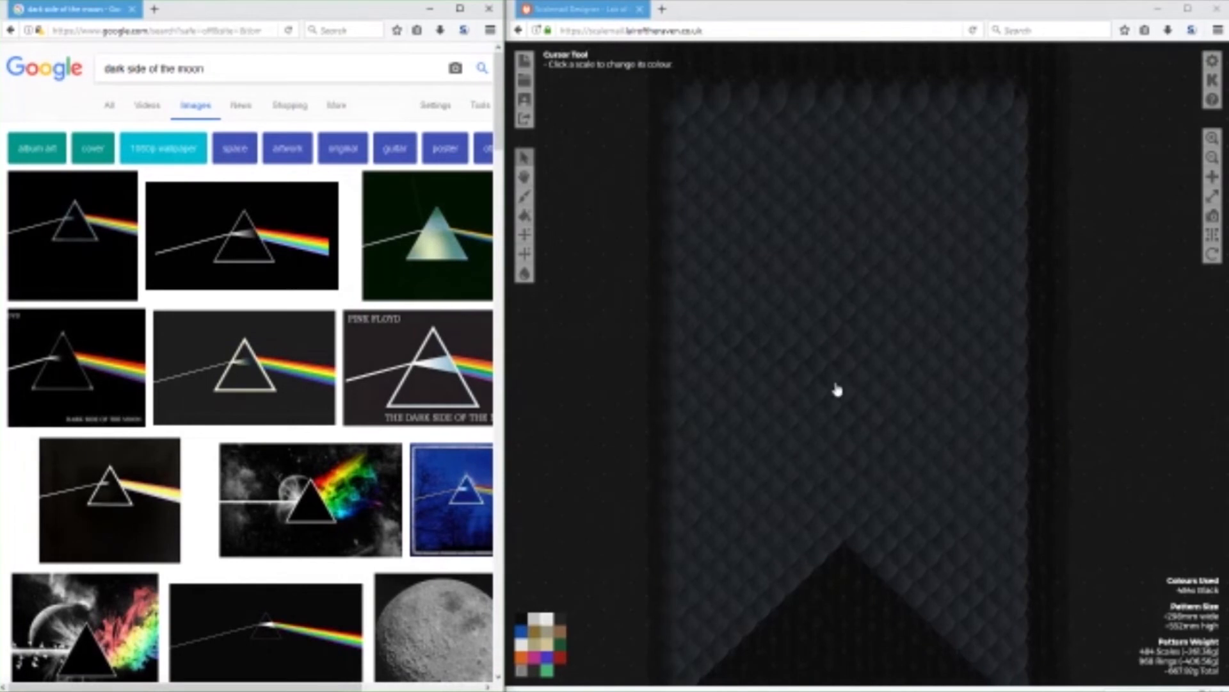
Paint a solid triangle of Aluminium (Mirror) scales in the upper middle of the banner.
click(844, 256)
mouse_move(838, 289)
mouse_down()
mouse_move(815, 319)
mouse_move(857, 301)
mouse_move(884, 329)
mouse_move(830, 269)
mouse_move(858, 268)
mouse_up()
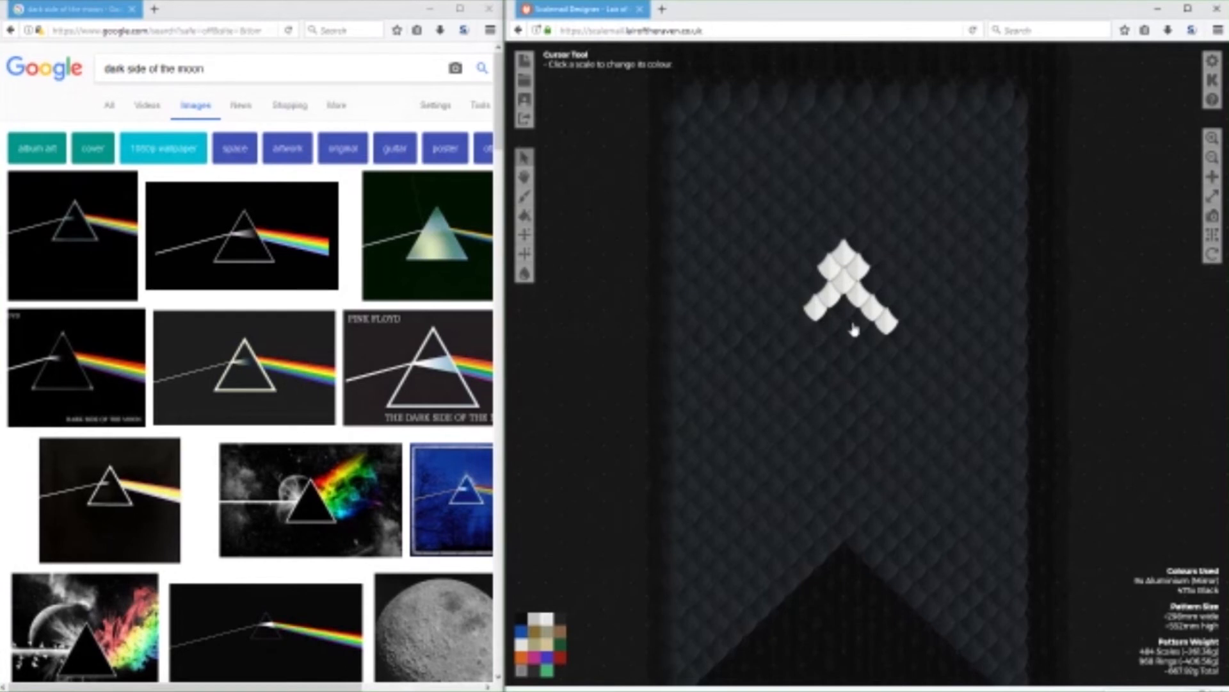
drag(819, 337, 807, 360)
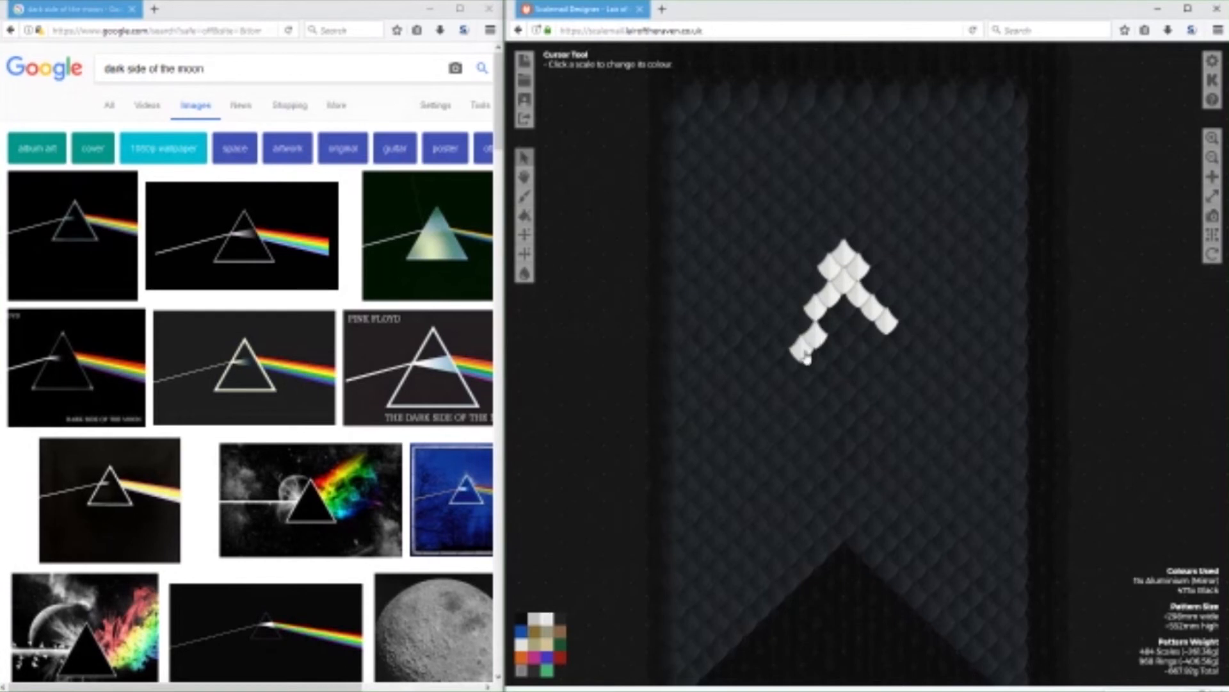
click(888, 354)
mouse_move(897, 381)
mouse_down()
mouse_move(788, 374)
mouse_move(873, 347)
mouse_move(852, 323)
mouse_move(843, 341)
mouse_move(784, 342)
mouse_move(769, 365)
mouse_up()
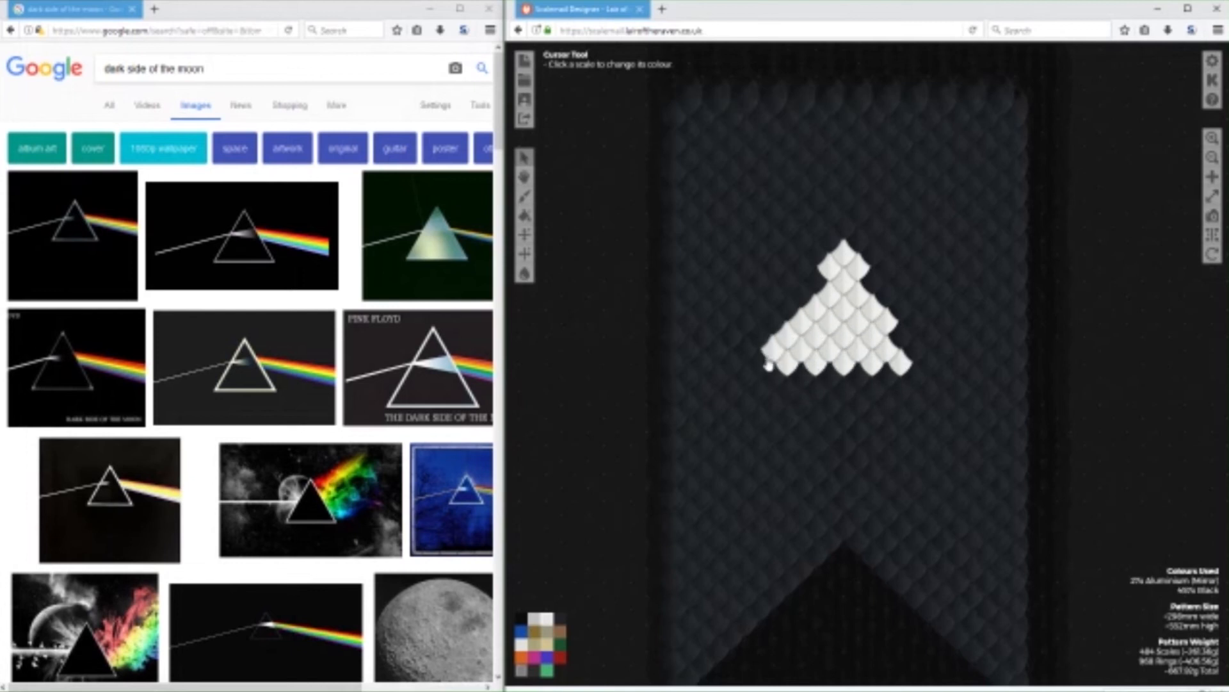
mouse_move(900, 343)
mouse_down()
mouse_move(925, 364)
mouse_move(795, 364)
mouse_move(806, 371)
mouse_up()
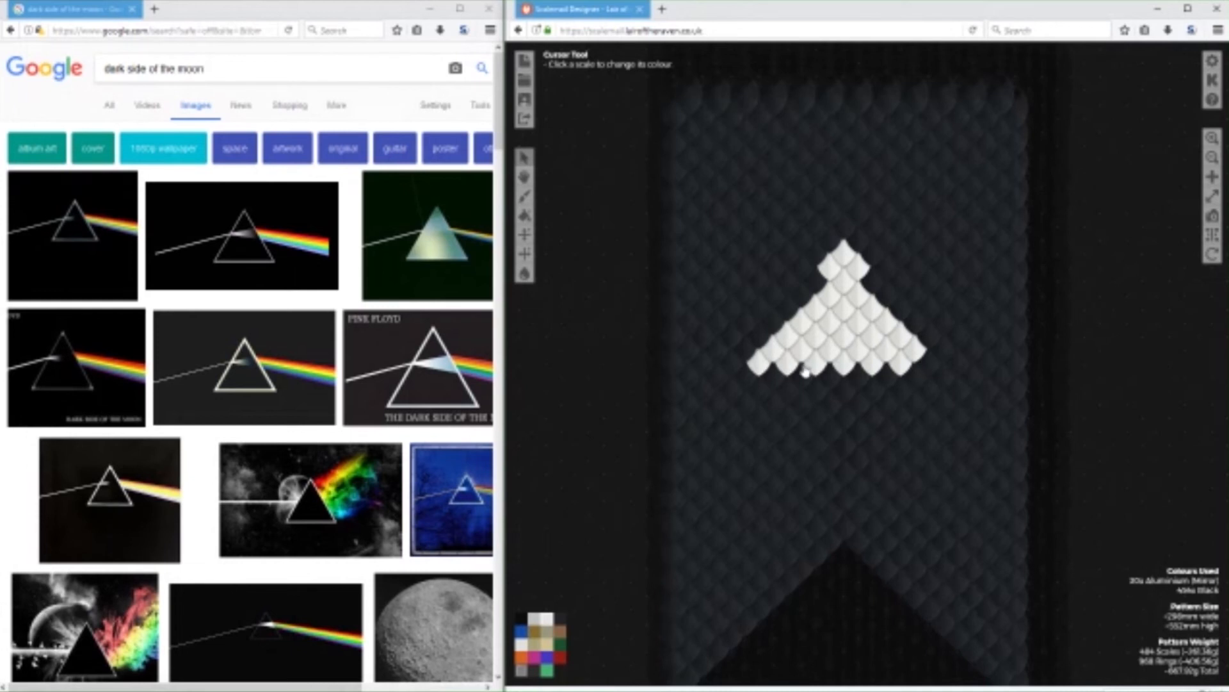
click(934, 364)
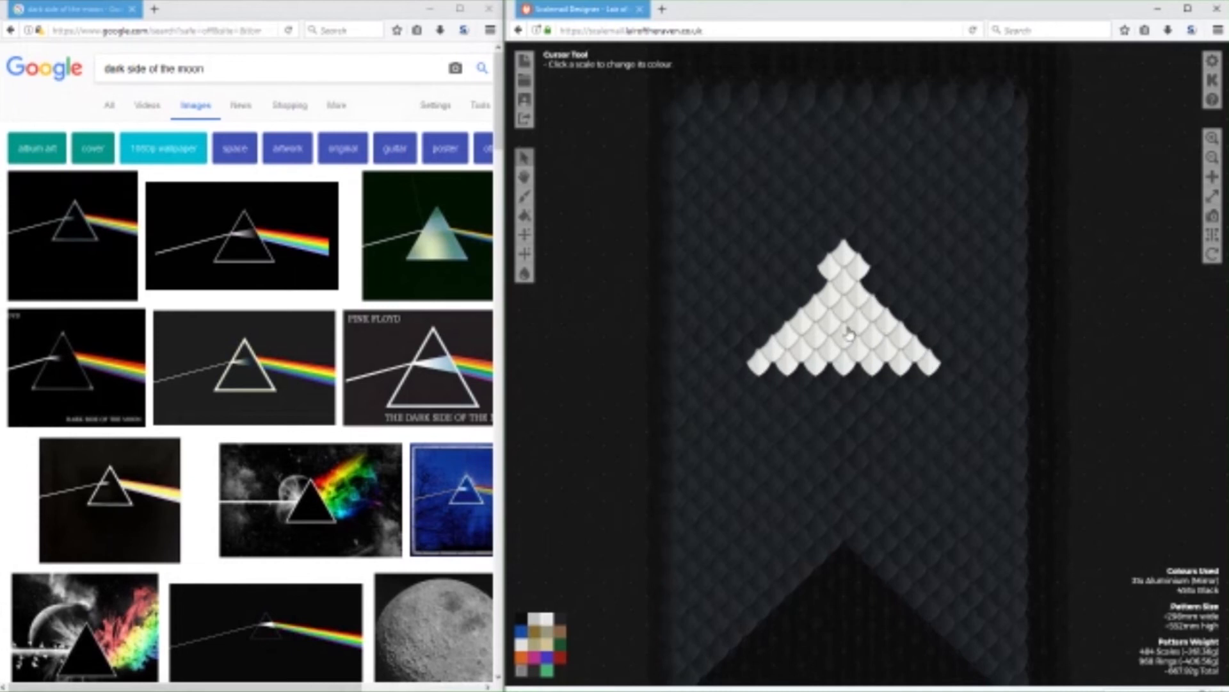
Paint the apex scales of the Aluminium (Mirror) triangle Black to cut off its peak.
click(559, 618)
click(847, 263)
click(846, 262)
click(830, 277)
click(841, 286)
click(829, 297)
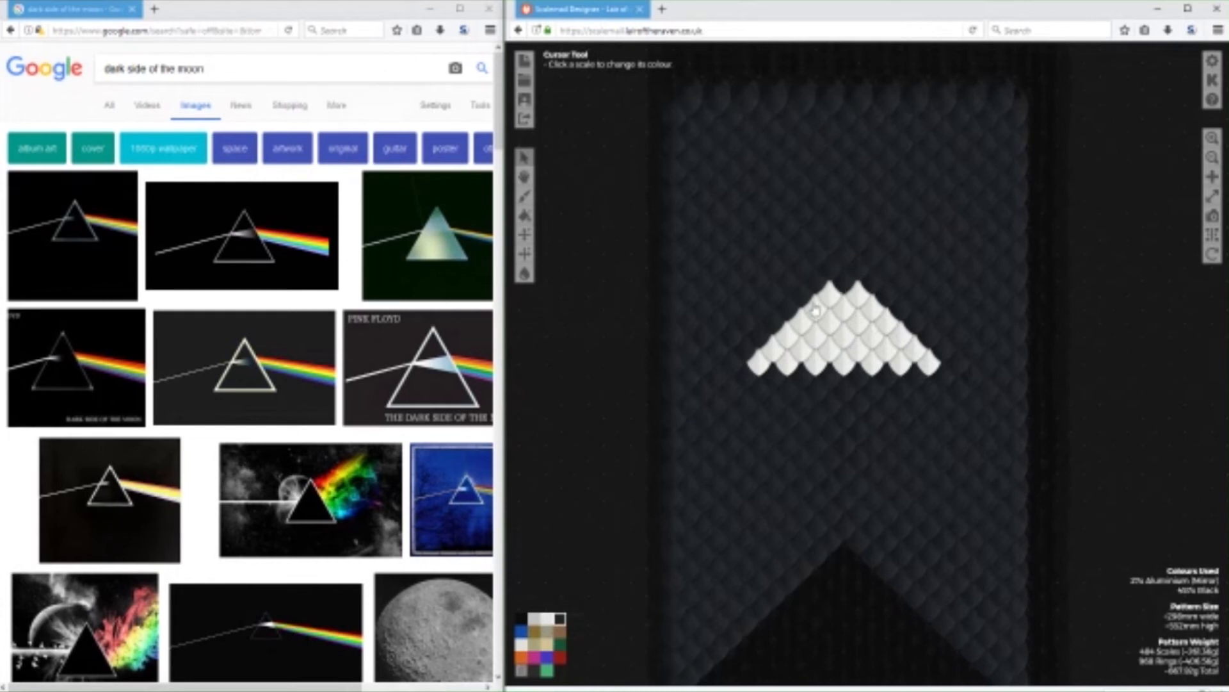
Paint the remaining outer diagonal scales on both sides of the triangle Black to shrink it.
click(815, 310)
click(802, 324)
click(788, 339)
click(773, 349)
click(759, 363)
click(858, 289)
click(873, 304)
click(886, 319)
click(901, 333)
click(914, 347)
click(928, 362)
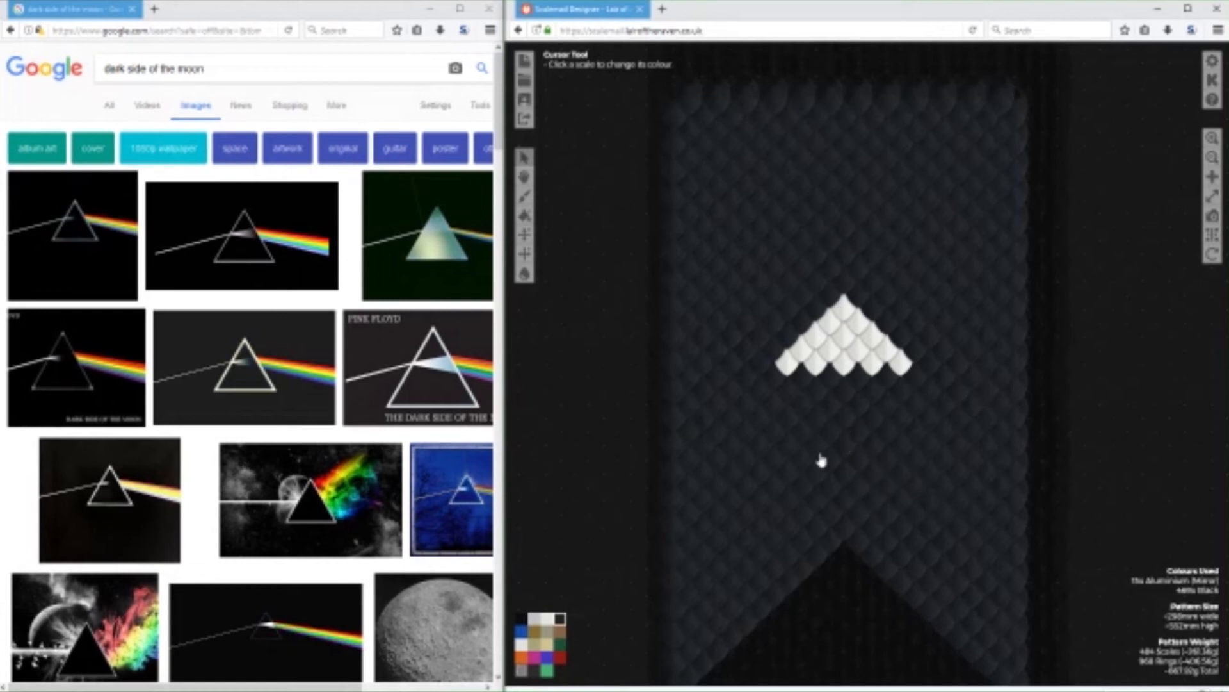
Paint a row of five Frost scales above the triangle and fill in the narrower row beneath it with Frost.
click(519, 647)
click(787, 280)
click(815, 280)
click(844, 280)
click(872, 280)
click(900, 280)
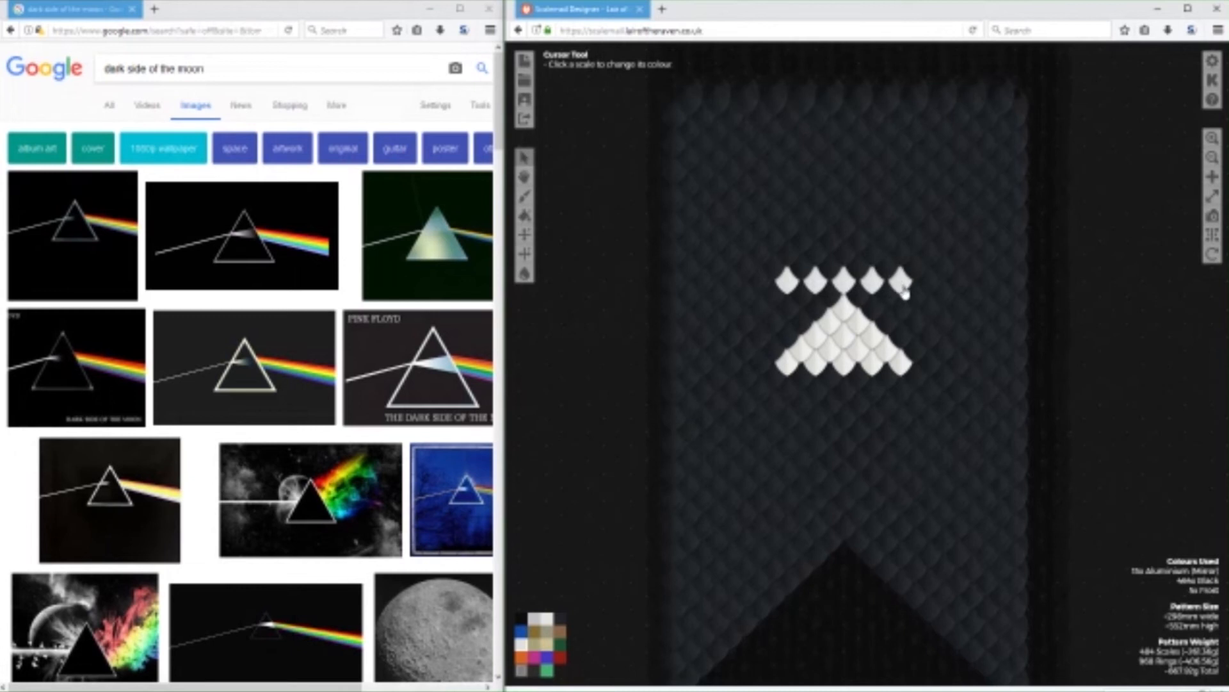
click(887, 298)
click(858, 298)
click(830, 299)
click(801, 299)
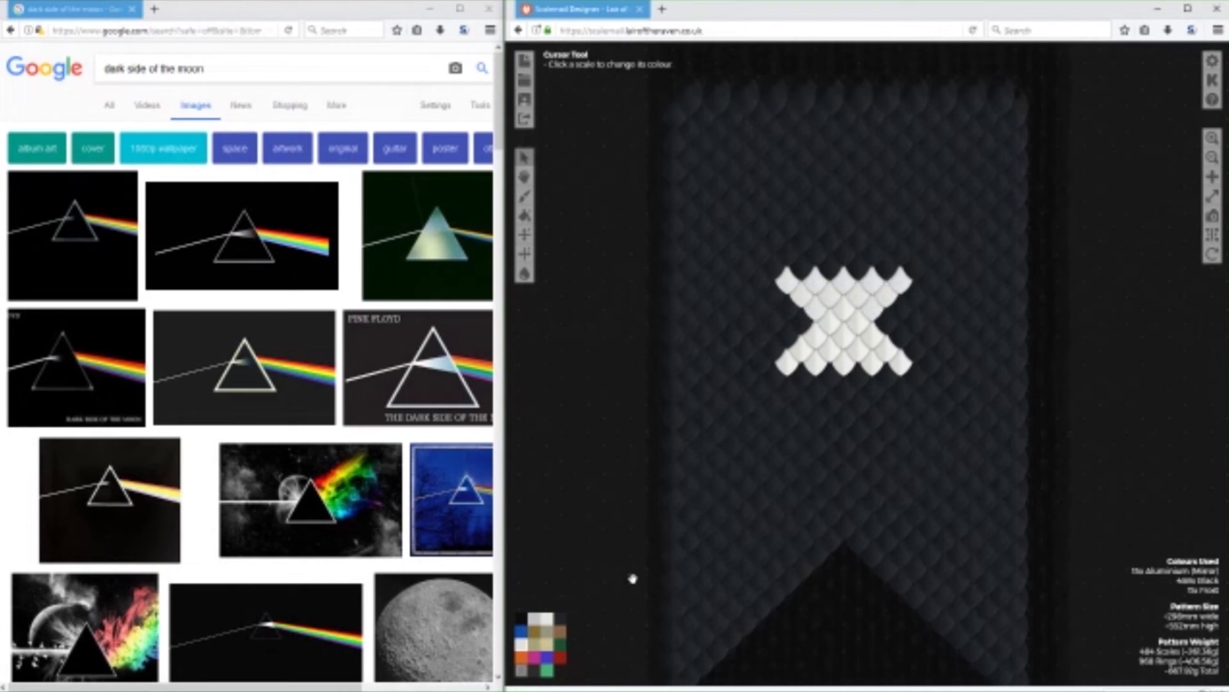
Paint the lower flared scales of the motif Black to leave only a downward-pointing triangle.
click(560, 618)
click(787, 362)
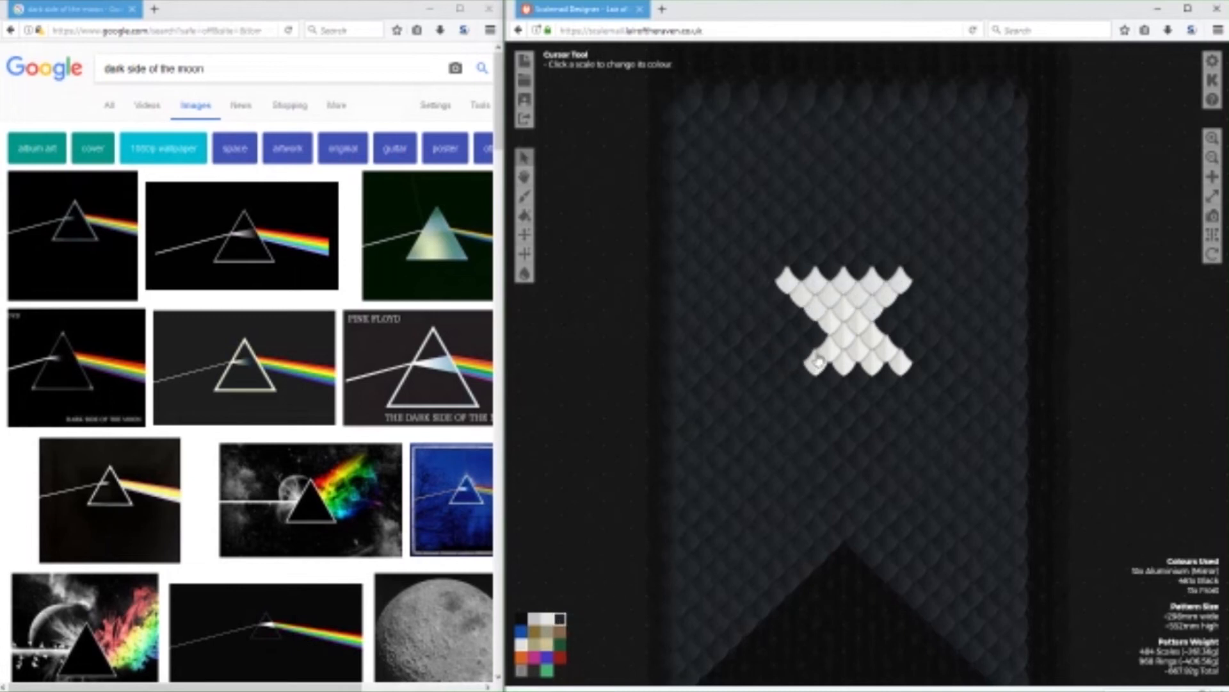
click(817, 363)
click(832, 349)
click(845, 364)
click(860, 349)
click(887, 349)
click(900, 362)
click(872, 362)
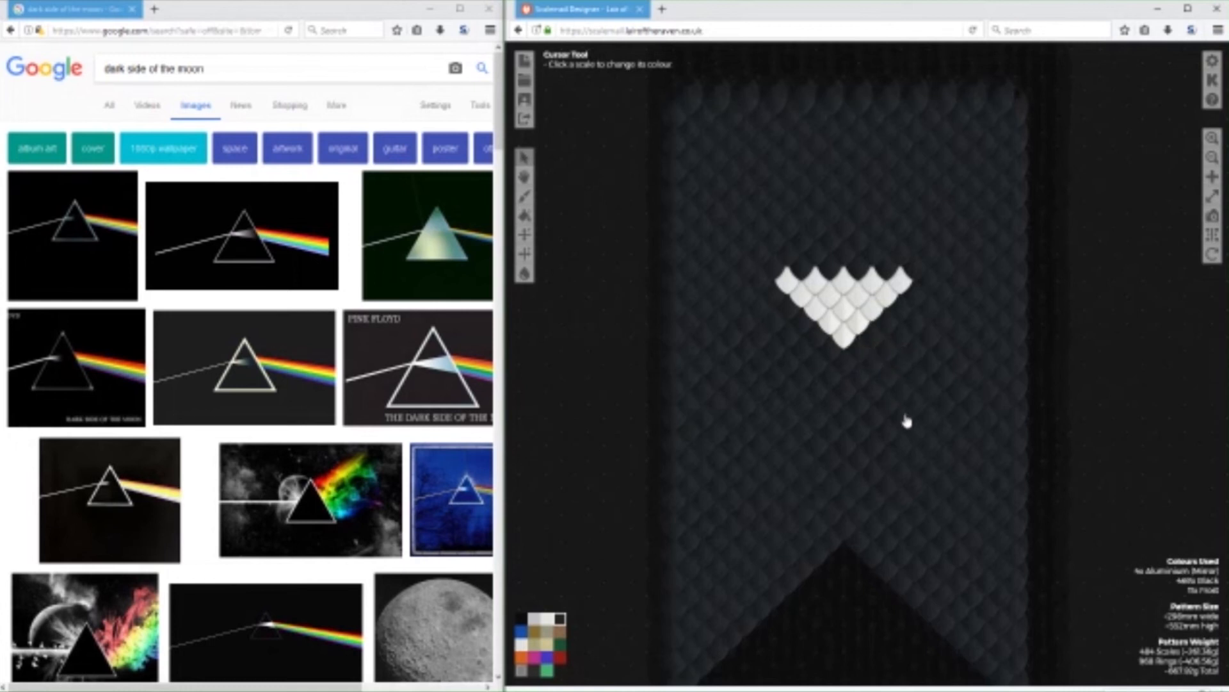
Open a second Scalemail Designer session in a new browser tab.
click(662, 10)
text(scalemail.lairoftheraven.co.uk)
key(Return)
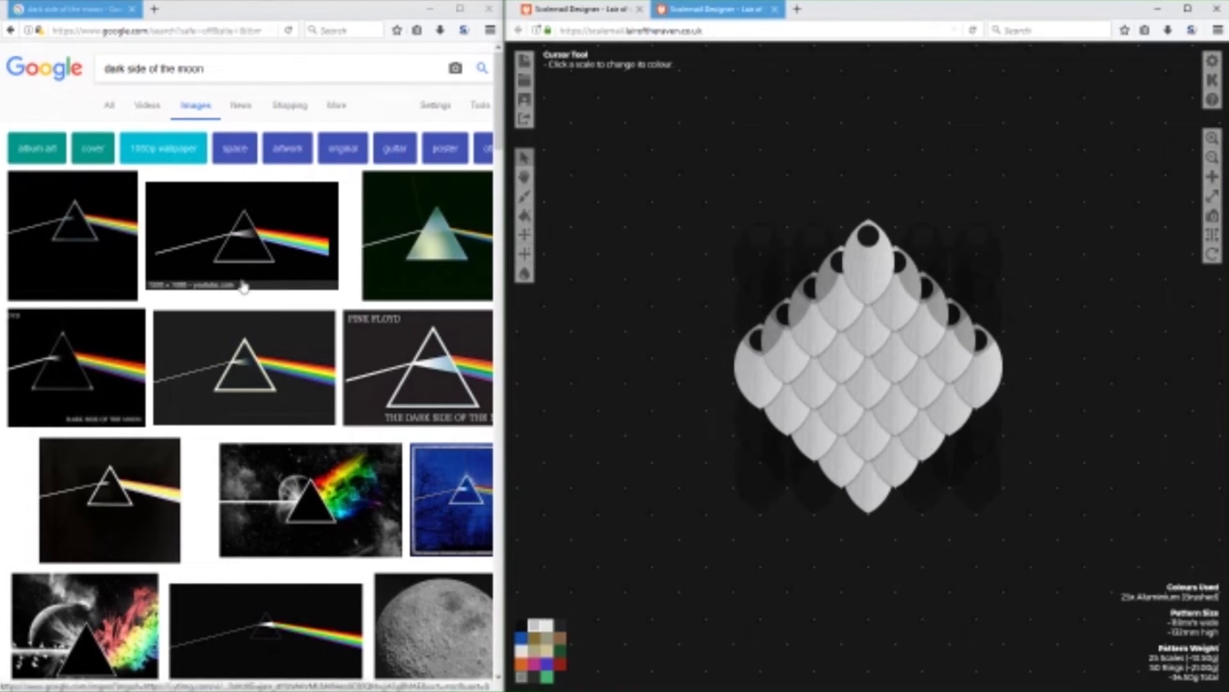
Search Google Images for "traingle", open the Wikipedia pink triangle at full size and save it.
drag(221, 68, 107, 68)
text(traingle)
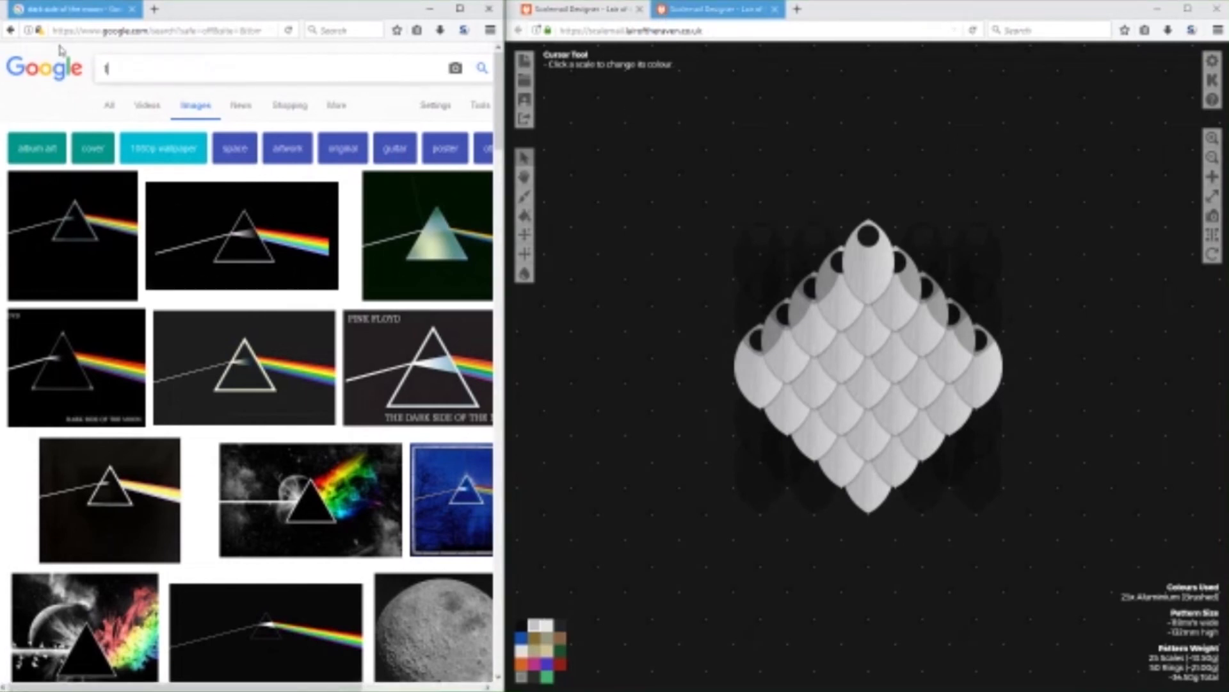
key(Return)
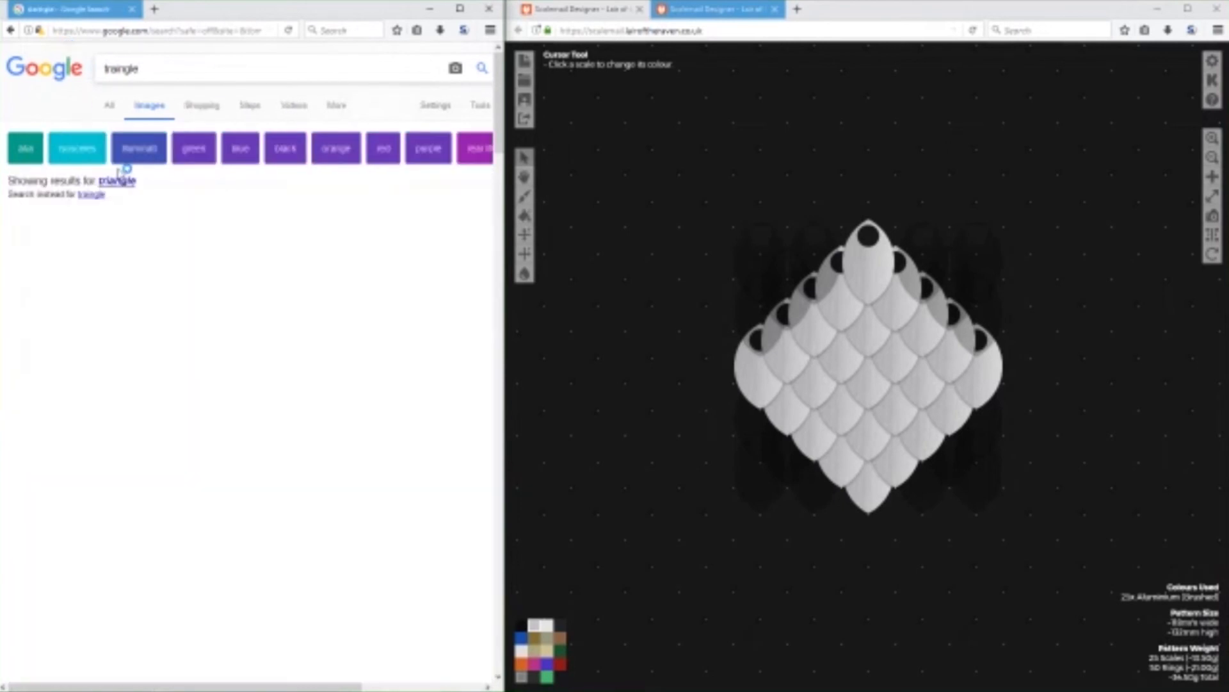
click(100, 287)
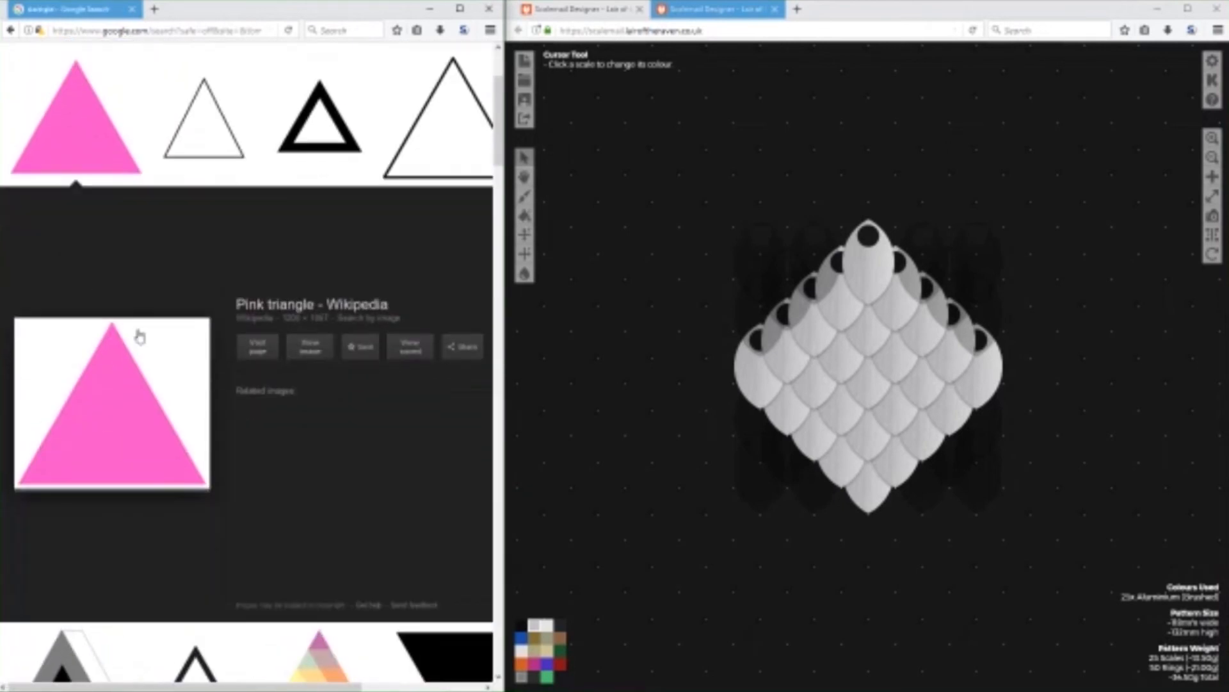
click(313, 348)
right_click(257, 271)
click(307, 312)
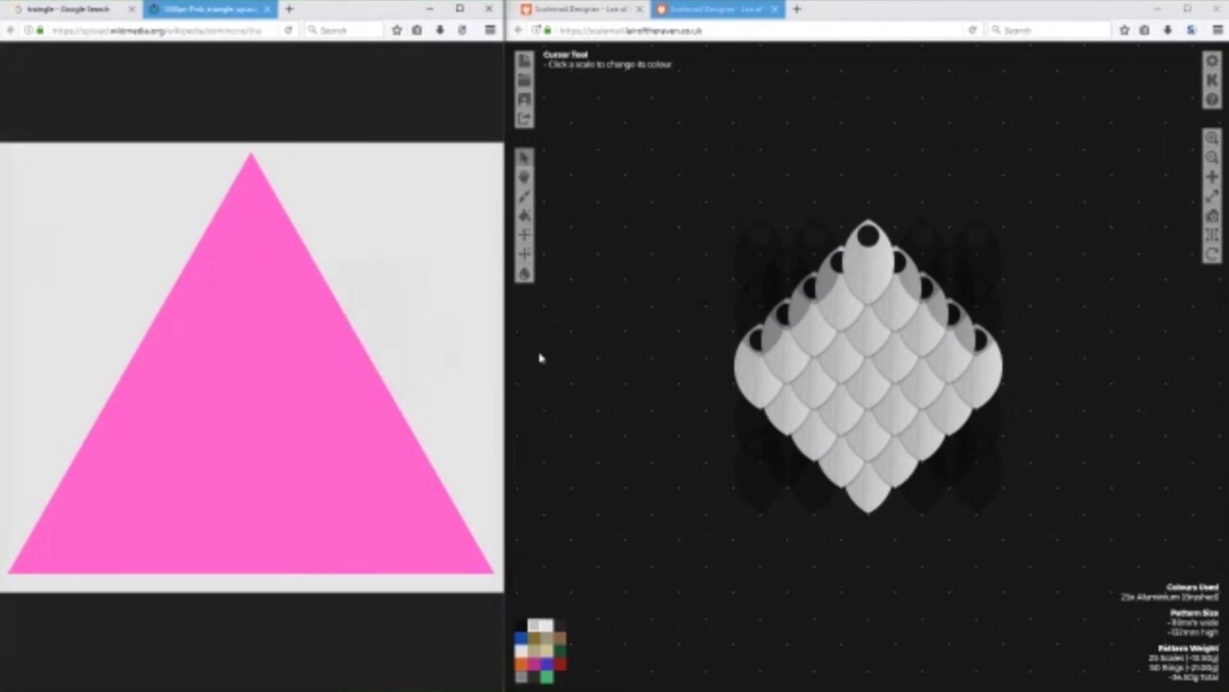
click(505, 502)
Create a new pattern from the saved pink triangle image and process it.
click(526, 62)
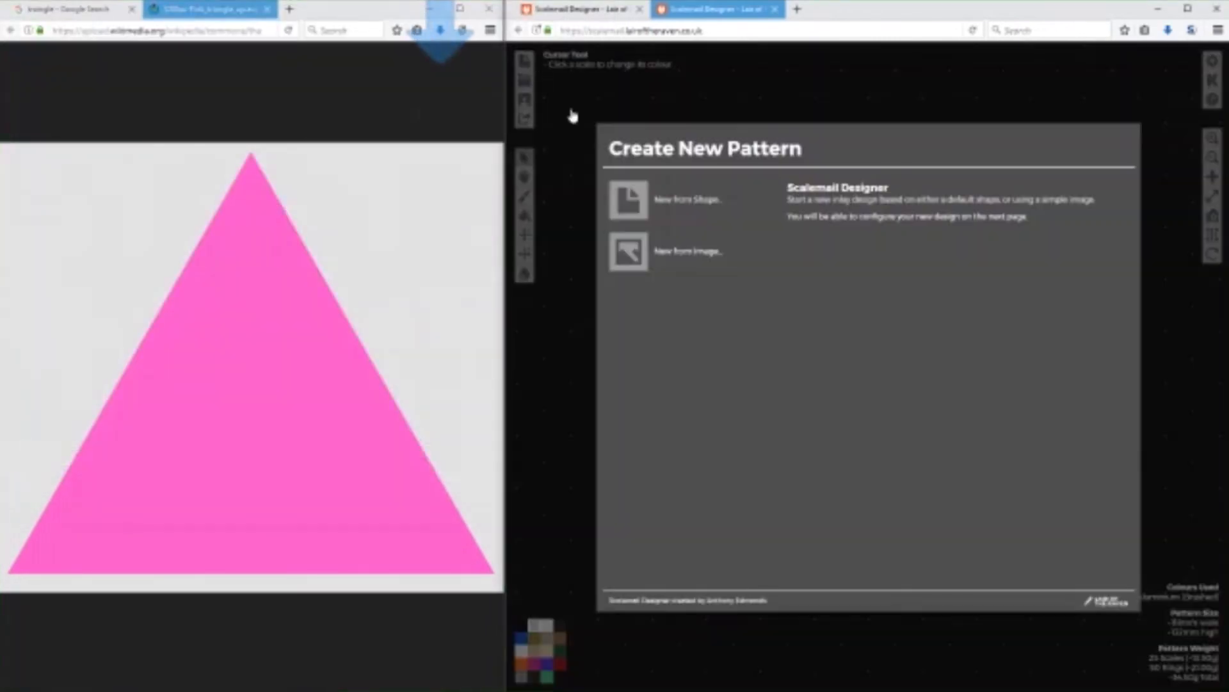
click(642, 265)
click(631, 211)
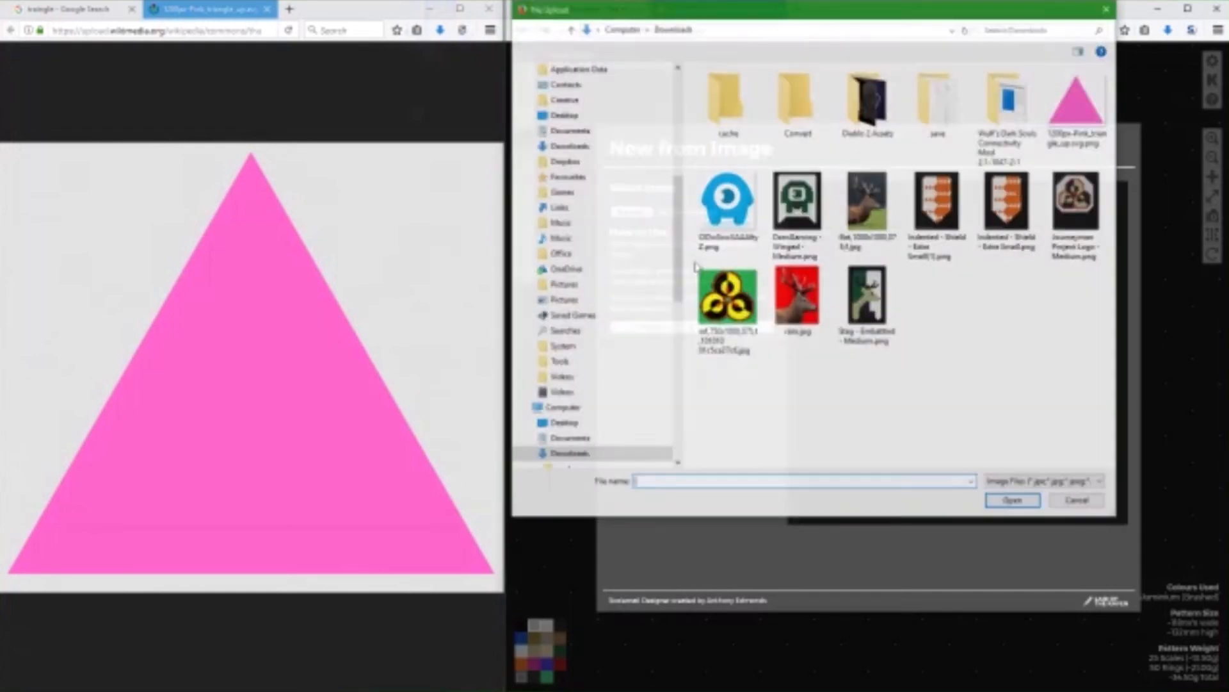
double_click(1093, 114)
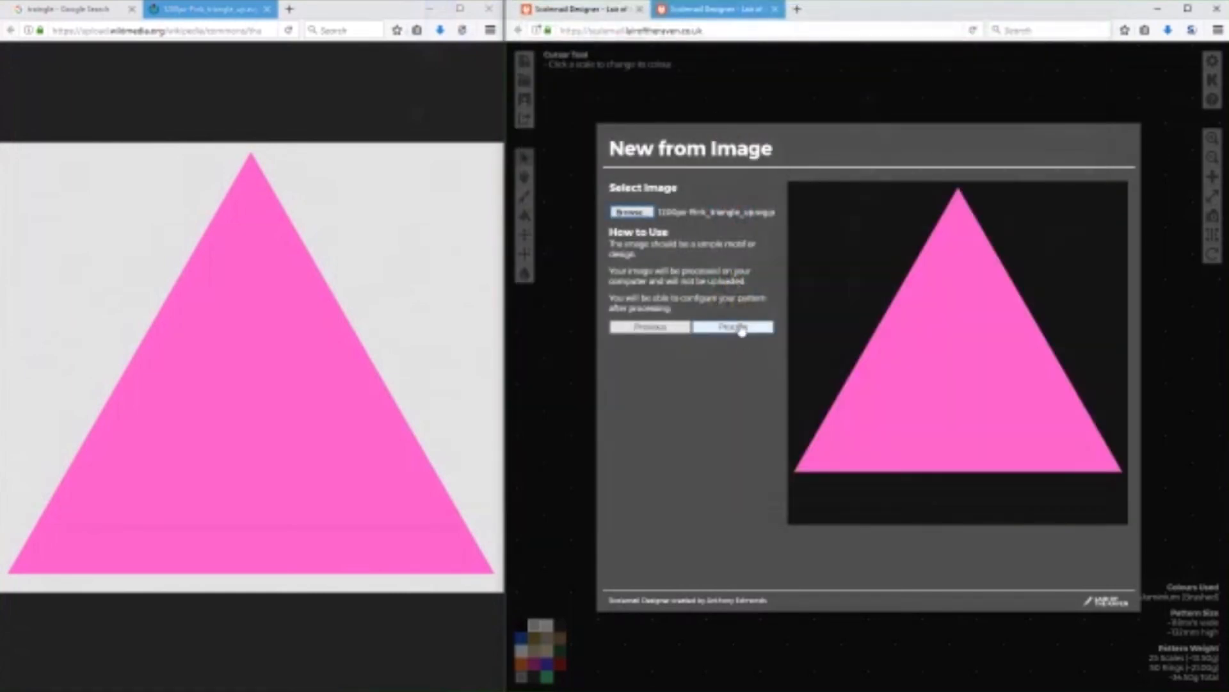
click(734, 326)
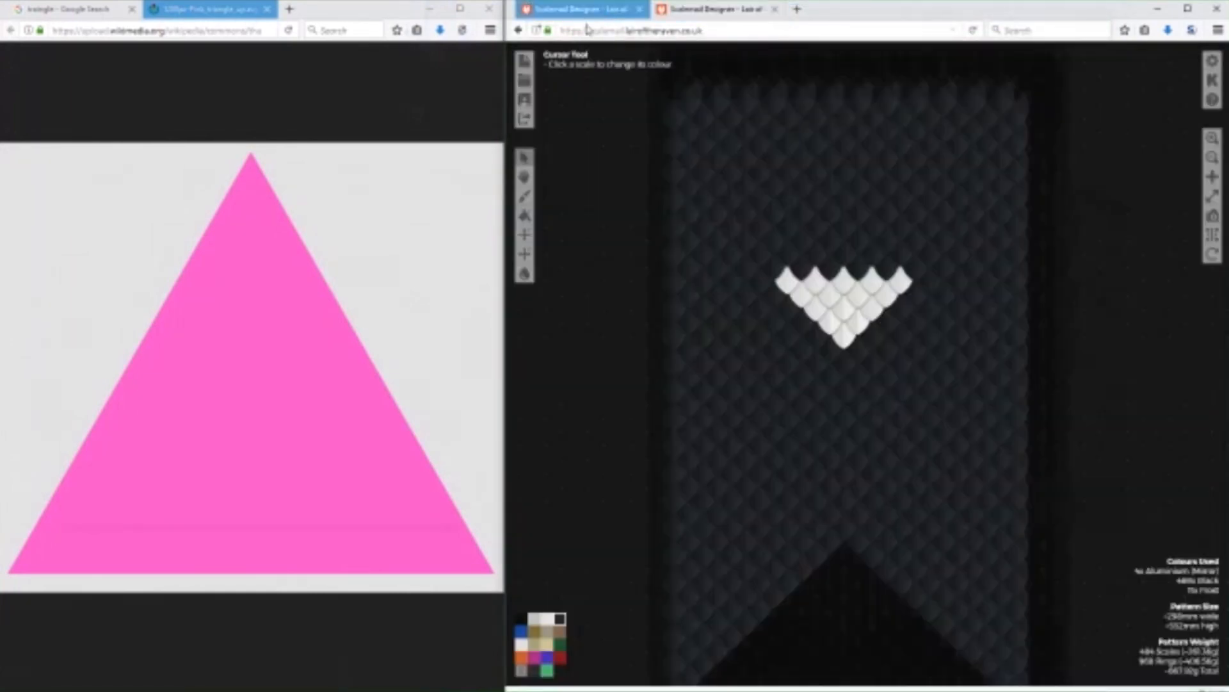
click(755, 298)
Set the triangle pattern's width to 7 and build it.
click(680, 7)
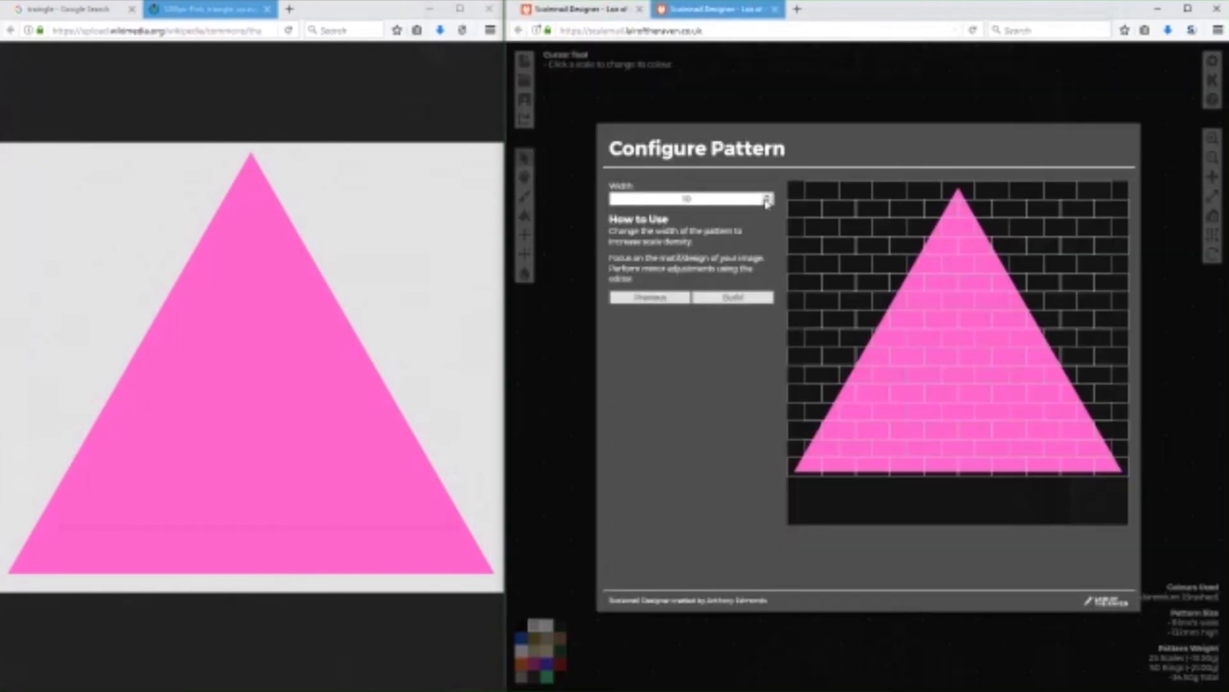
click(768, 202)
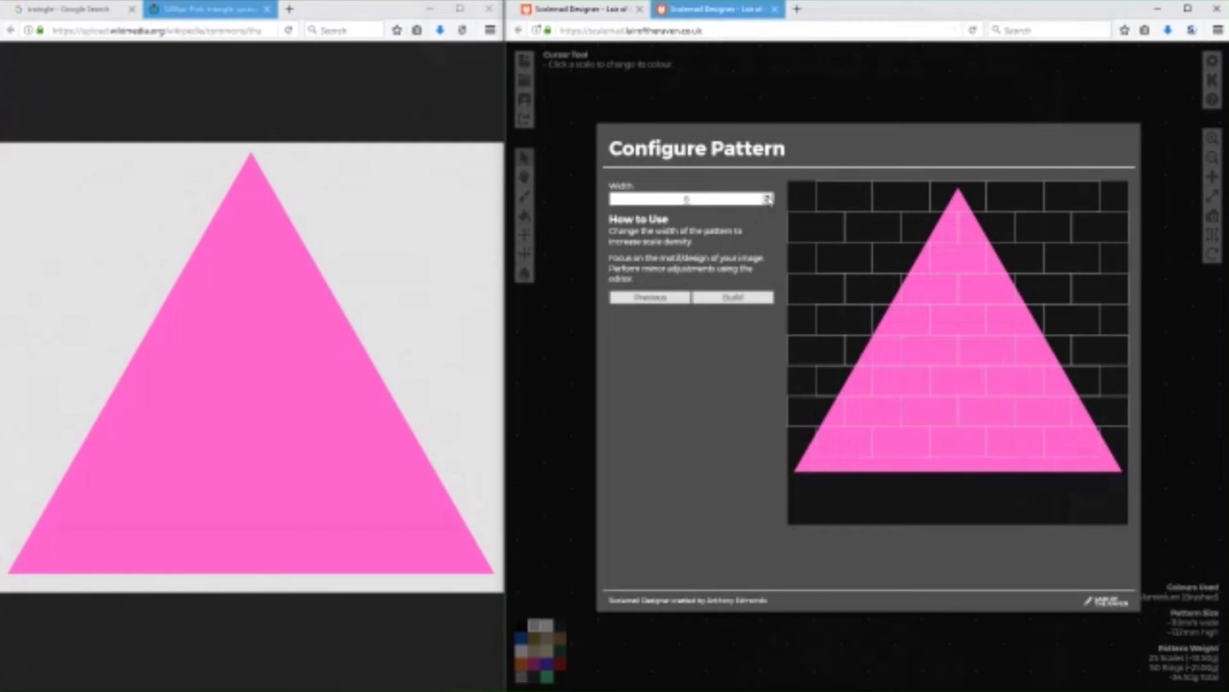
click(768, 198)
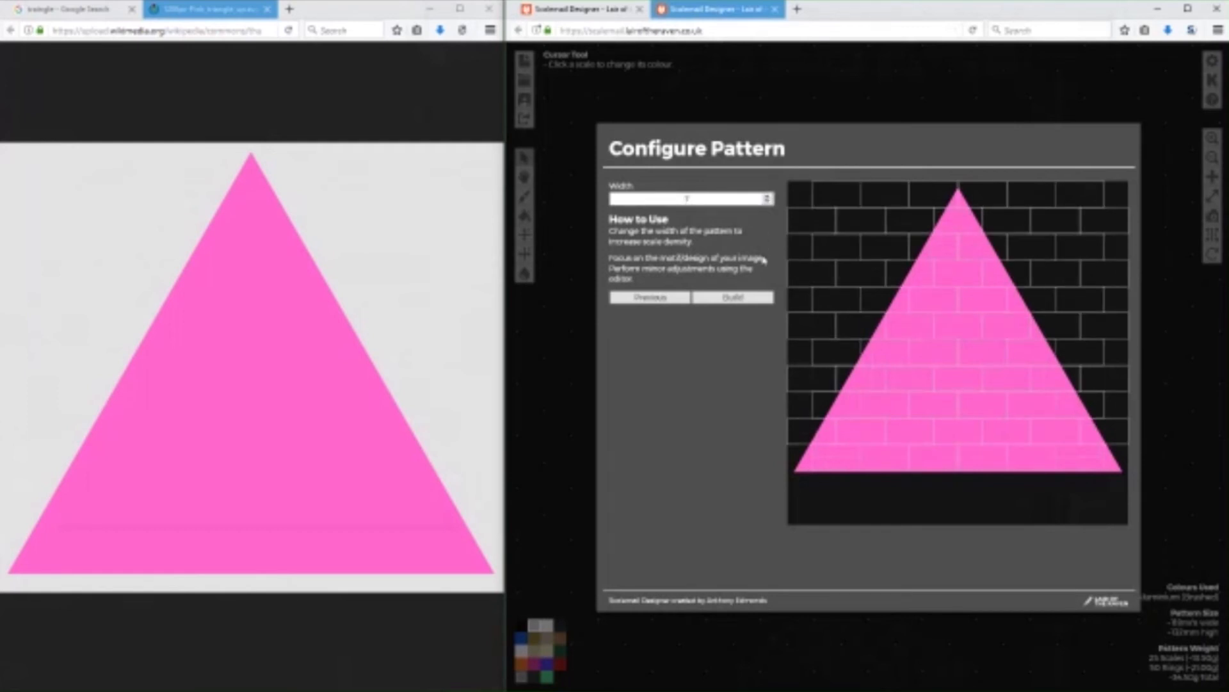
click(733, 297)
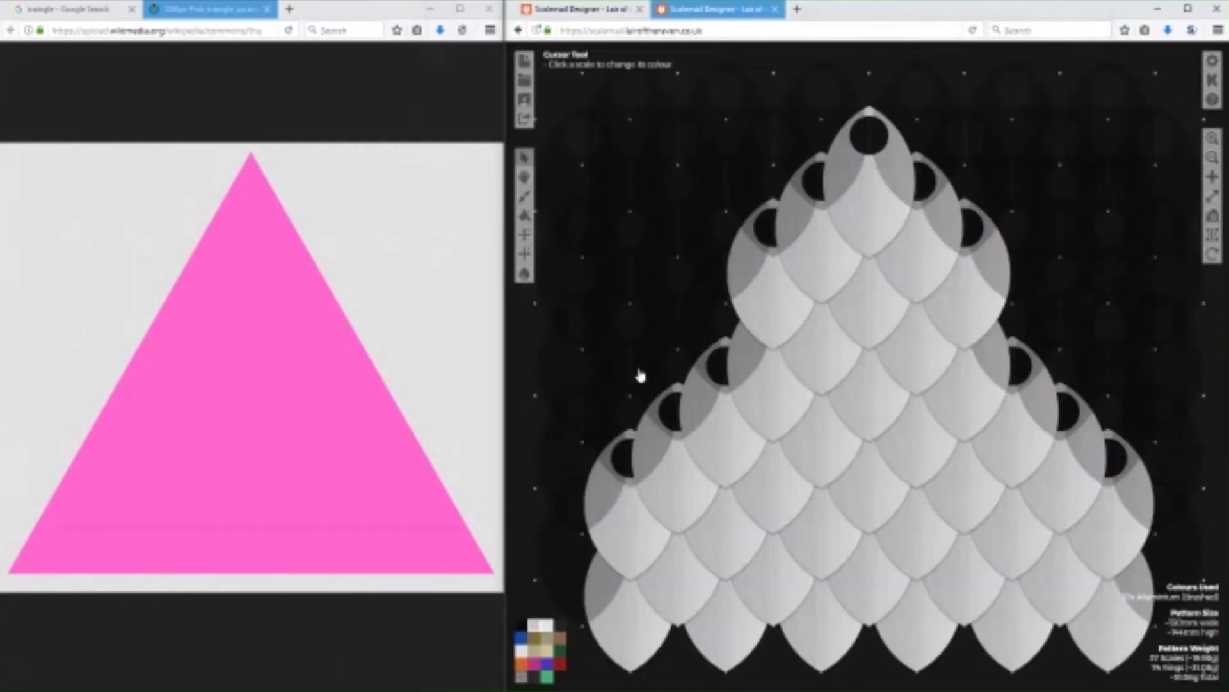
scroll(639, 377, down, 4)
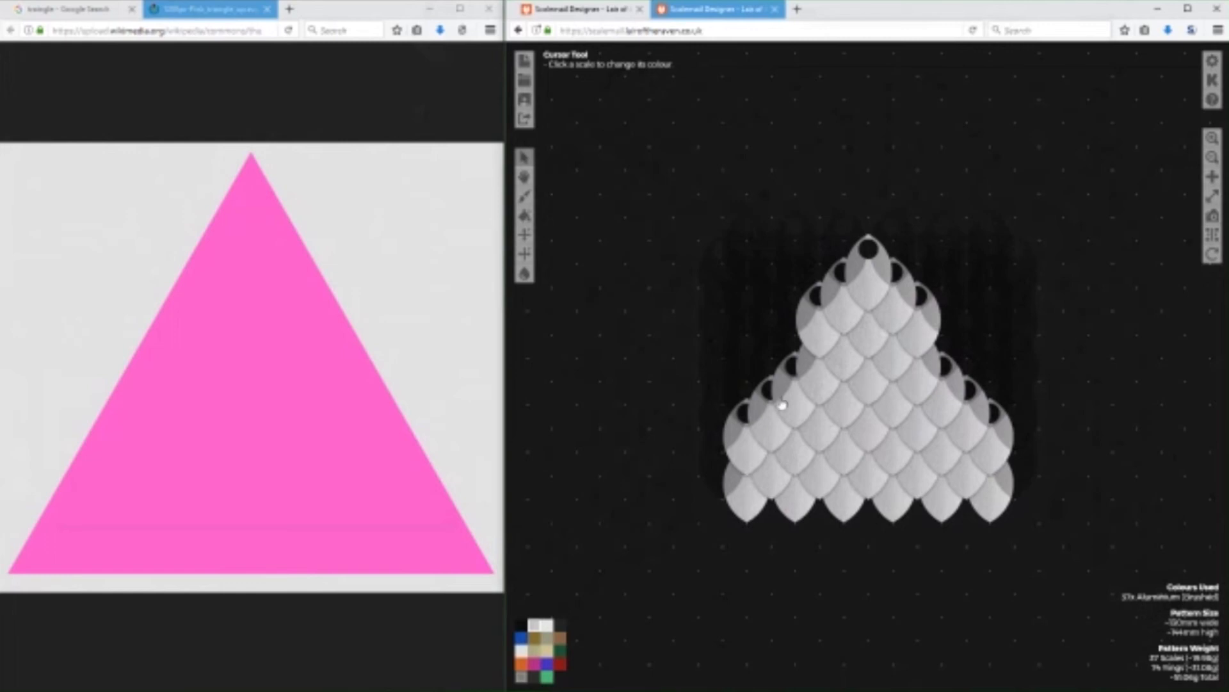
Return to the banner design and enlarge the downward-pointing triangle by one layer of Frost scales along its sides.
click(580, 10)
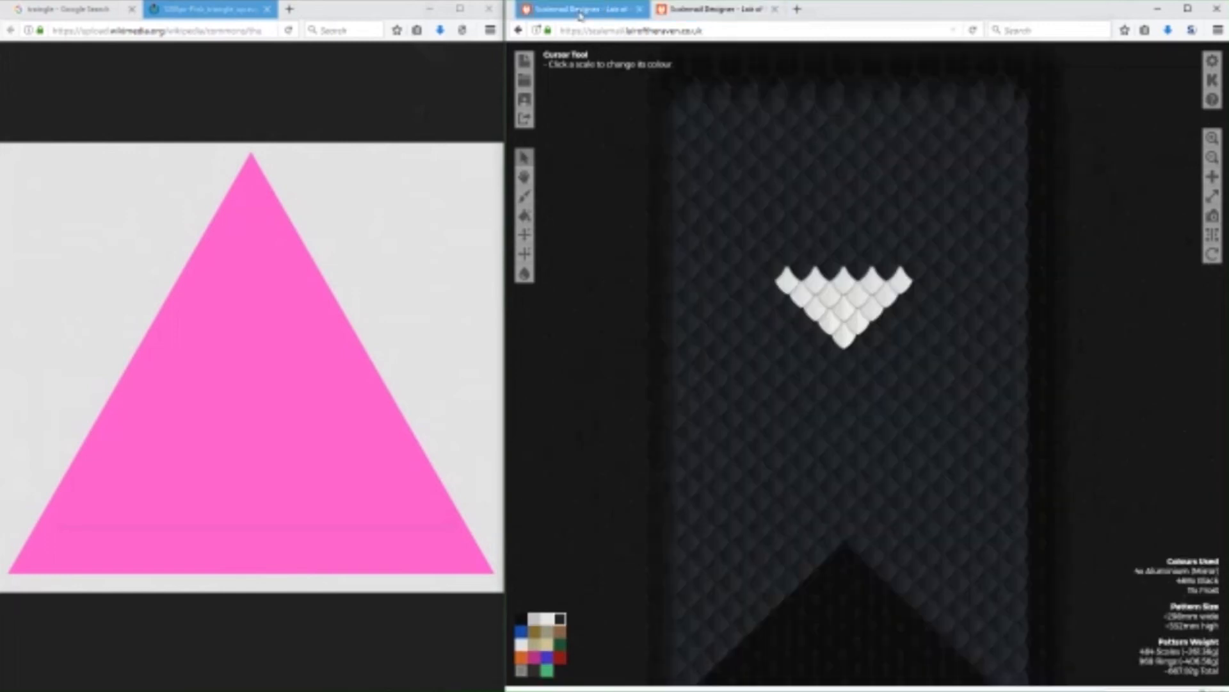
click(523, 644)
mouse_move(771, 292)
mouse_down()
mouse_move(844, 363)
mouse_move(918, 301)
mouse_up()
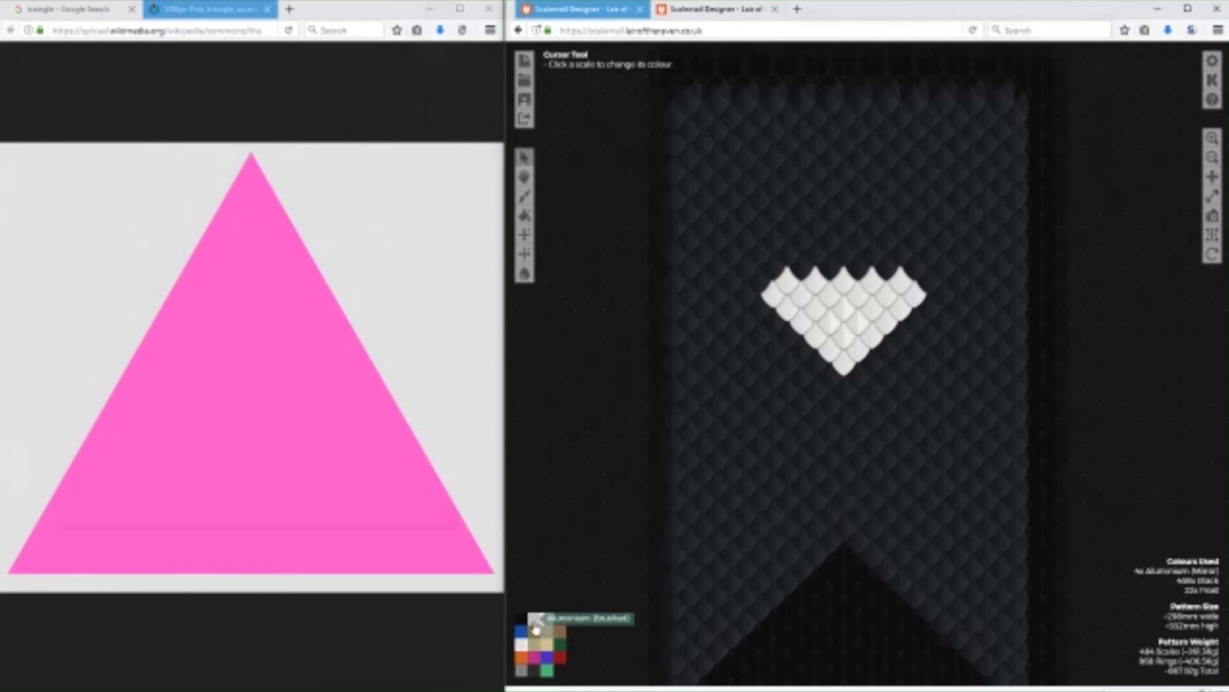
Try Aluminium (Brushed) on the triangle's lower tip, and recolour the whole triangle in Aluminium (Mirror).
click(844, 368)
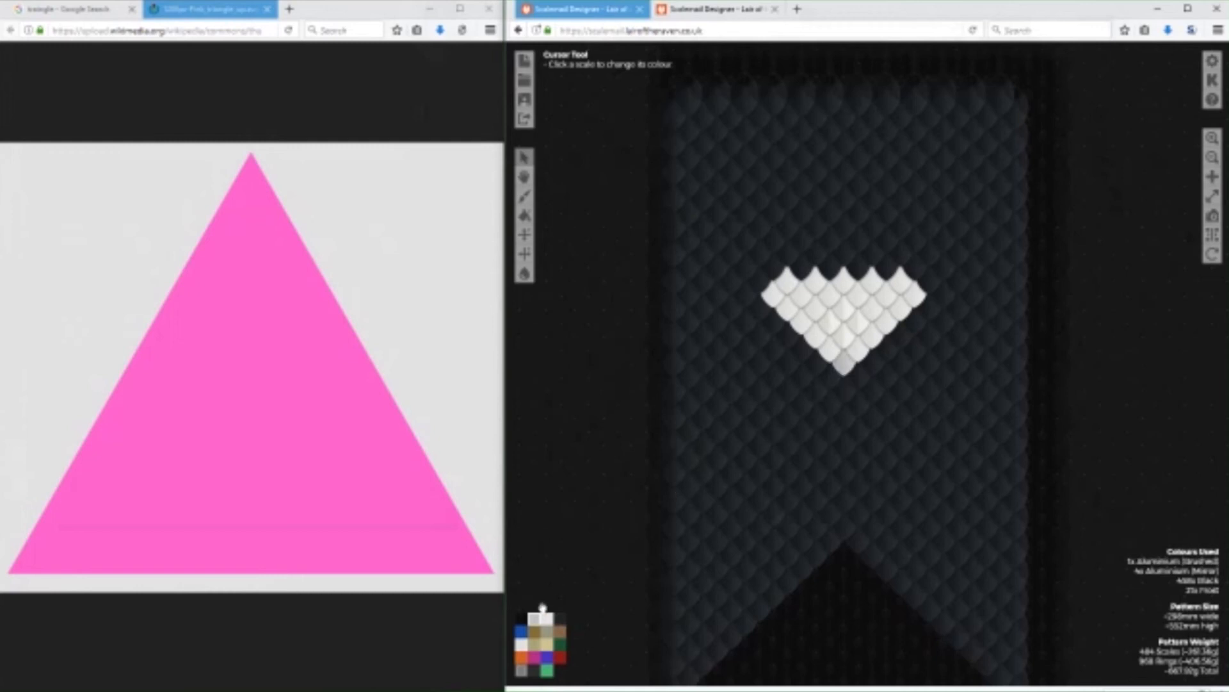
click(844, 366)
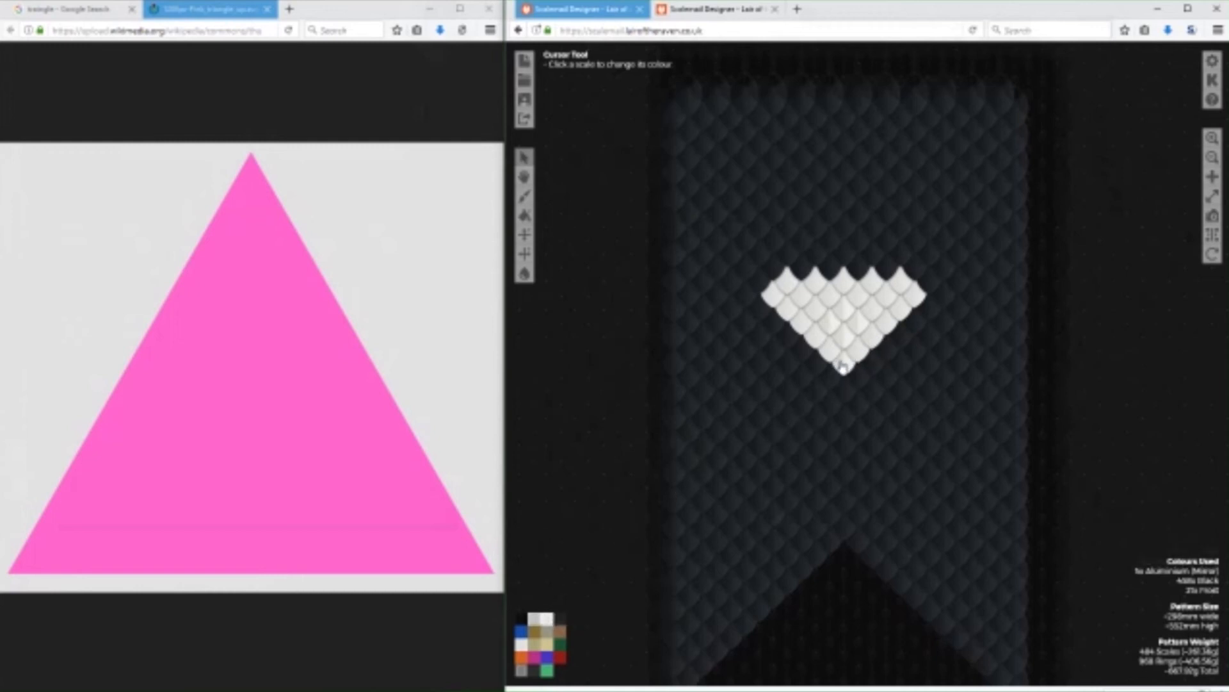
click(777, 295)
click(802, 299)
click(822, 307)
click(826, 317)
click(827, 290)
click(816, 290)
click(878, 286)
click(893, 295)
click(909, 294)
click(897, 305)
click(882, 321)
click(869, 343)
click(853, 357)
click(842, 337)
click(842, 341)
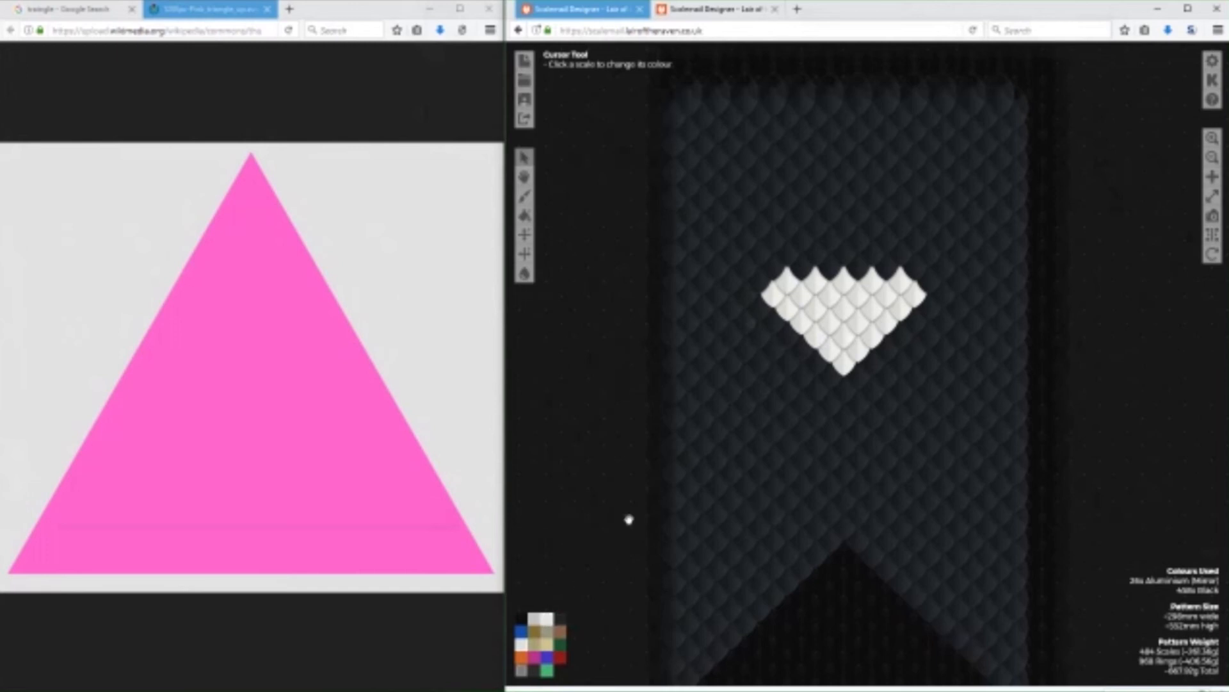
Add a scale at each upper corner of the triangle and paint a diagonal Frost beam from its left side down to the banner's edge.
click(767, 290)
click(926, 287)
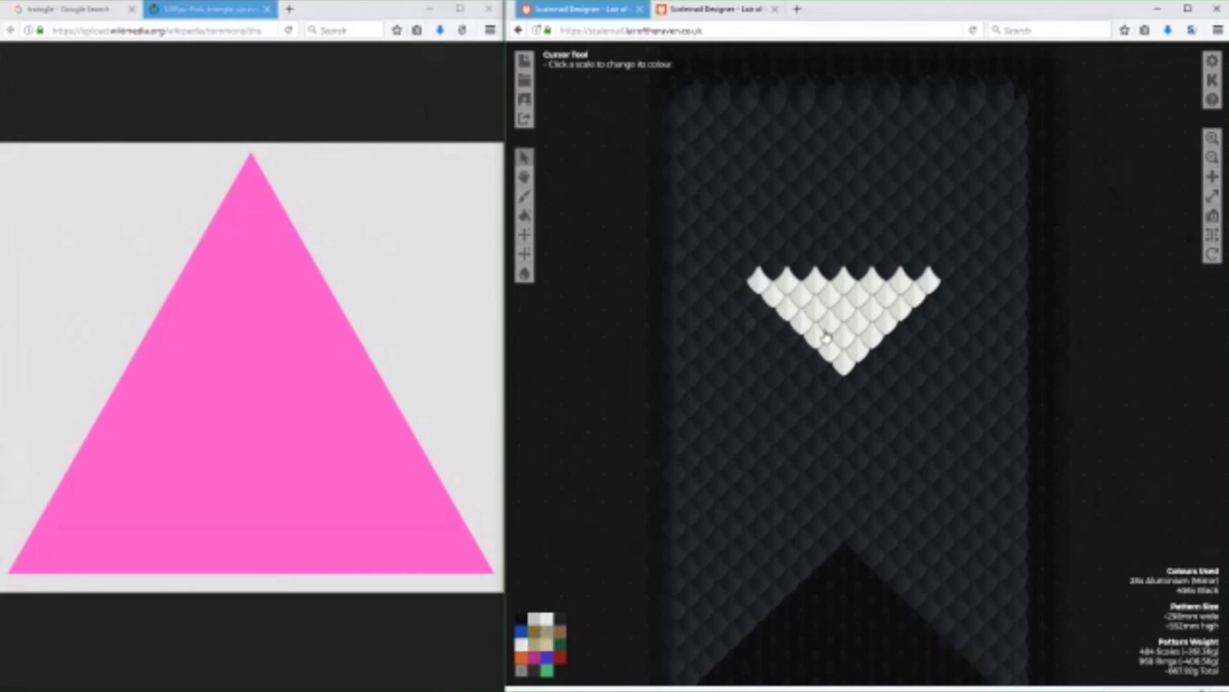
drag(792, 347, 679, 459)
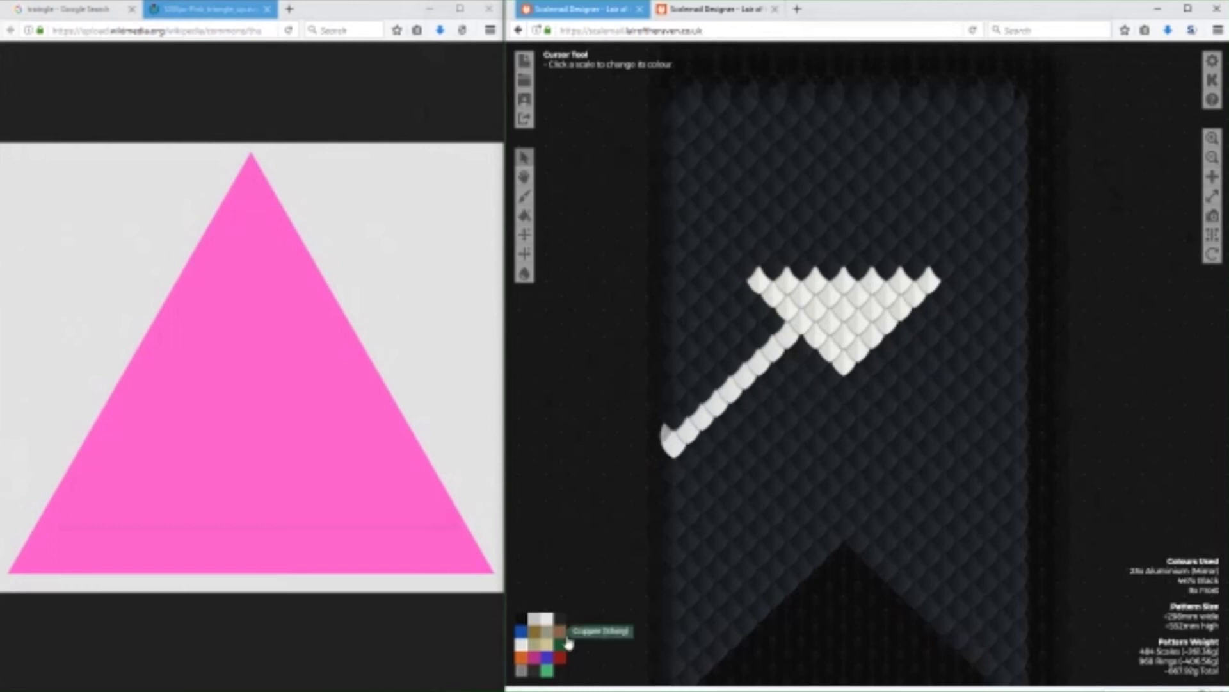
Close the pink triangle image, go back to the "dark side of the moon" results and open the Pink Floyd prism image at full size.
click(267, 10)
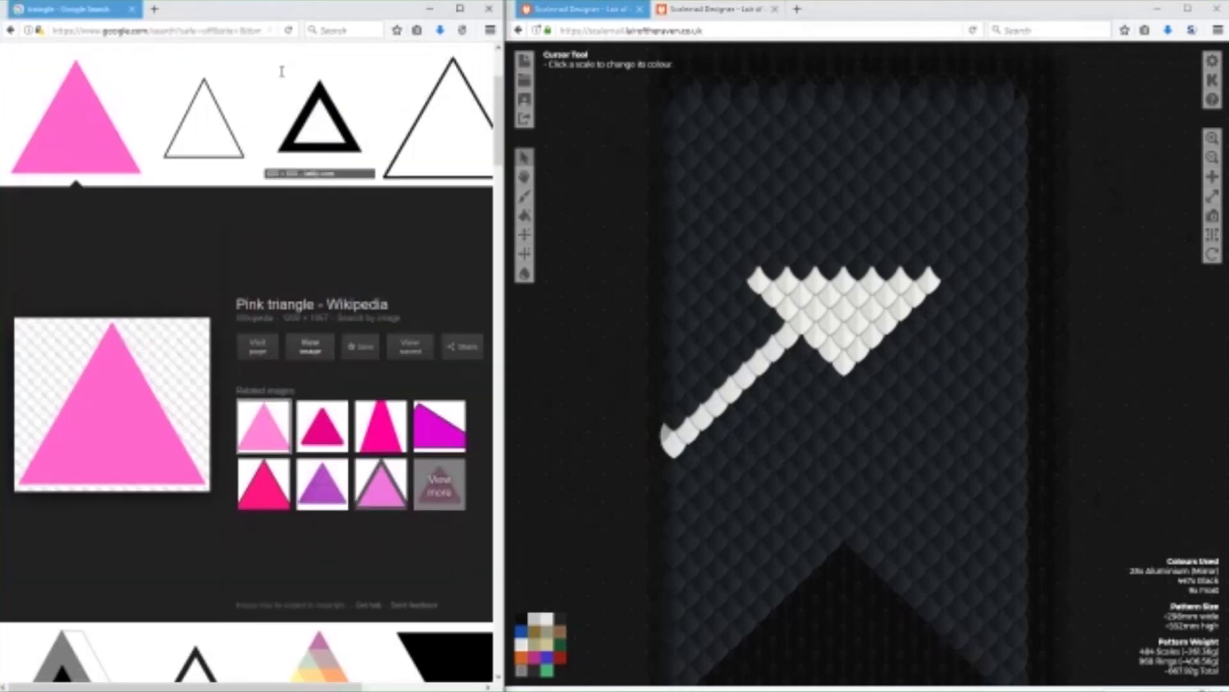
key(alt+Left)
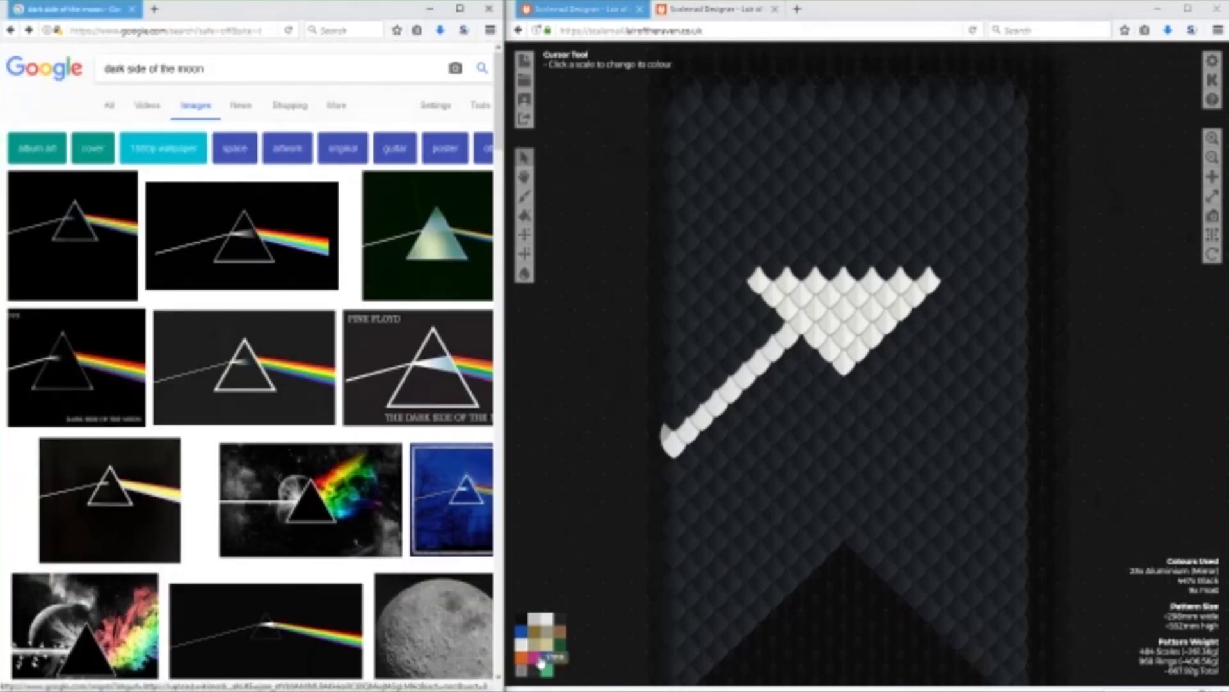
click(212, 240)
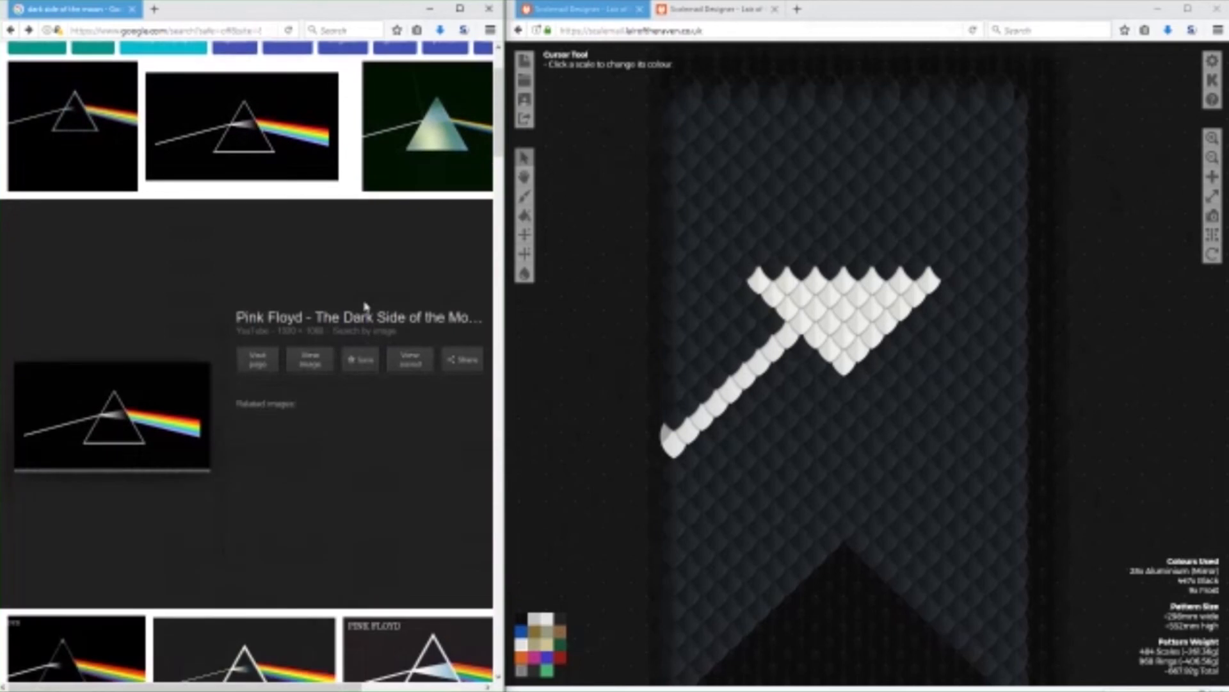
click(315, 357)
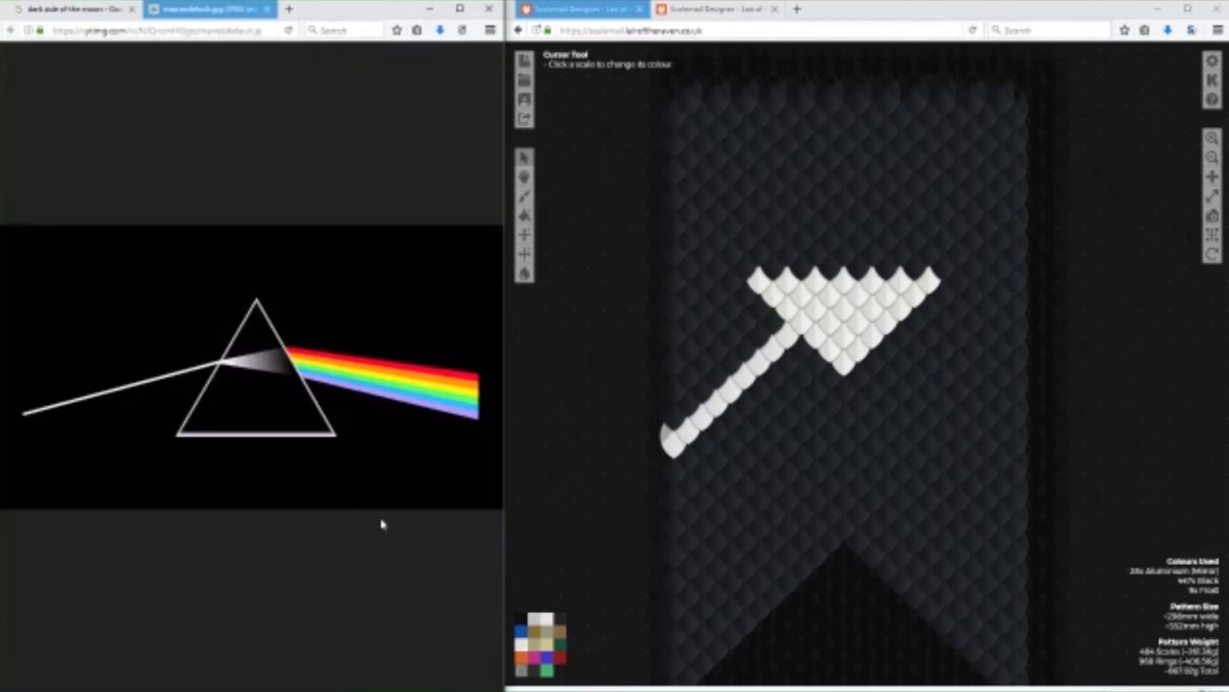
Select Red as the scale colour.
click(560, 657)
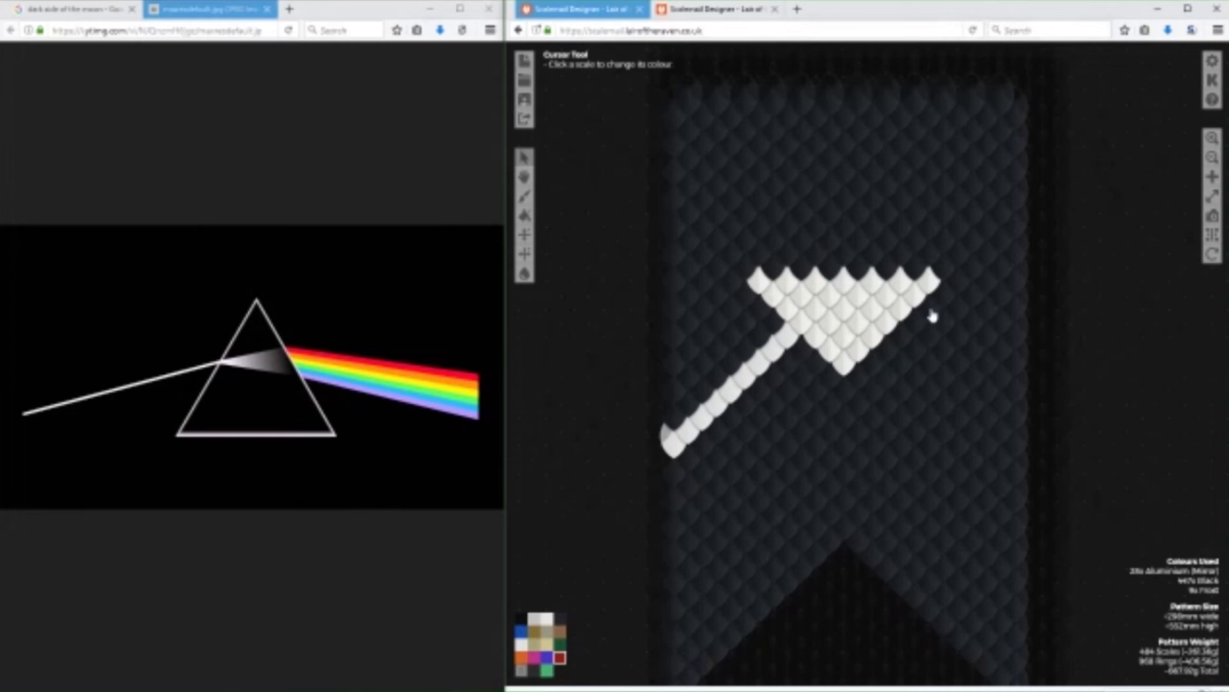
Paint a red band of scales from the white triangle's upper right corner to the banner's right edge, with an orange band beneath it.
click(930, 310)
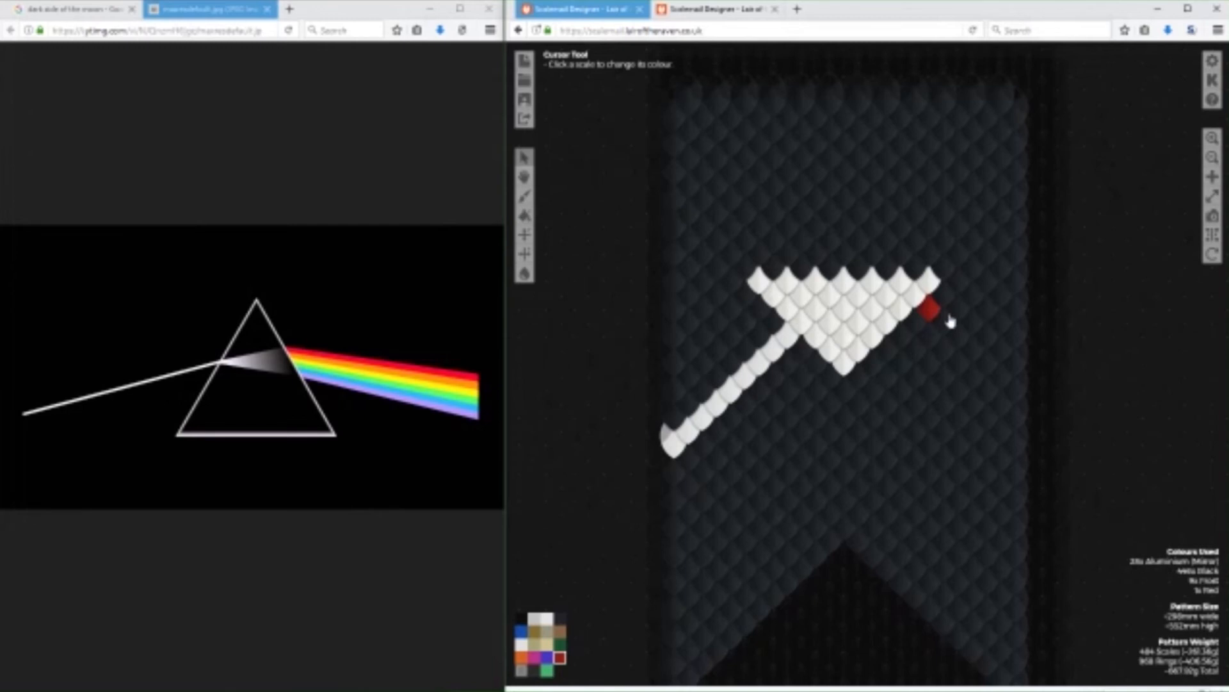
mouse_move(963, 315)
mouse_down()
mouse_move(1014, 308)
mouse_move(1015, 326)
mouse_move(945, 325)
mouse_up()
click(1012, 339)
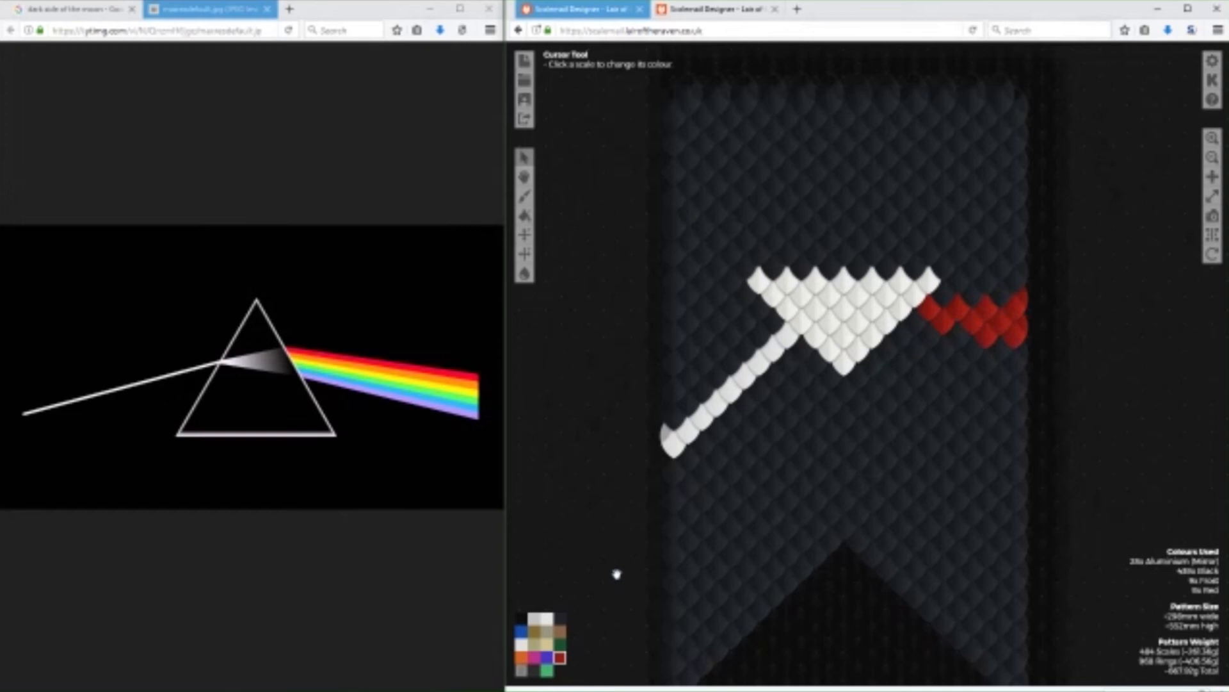
click(521, 657)
click(916, 322)
click(930, 337)
mouse_move(951, 347)
mouse_down()
mouse_move(1021, 365)
mouse_move(1009, 378)
mouse_move(983, 364)
mouse_move(994, 372)
mouse_up()
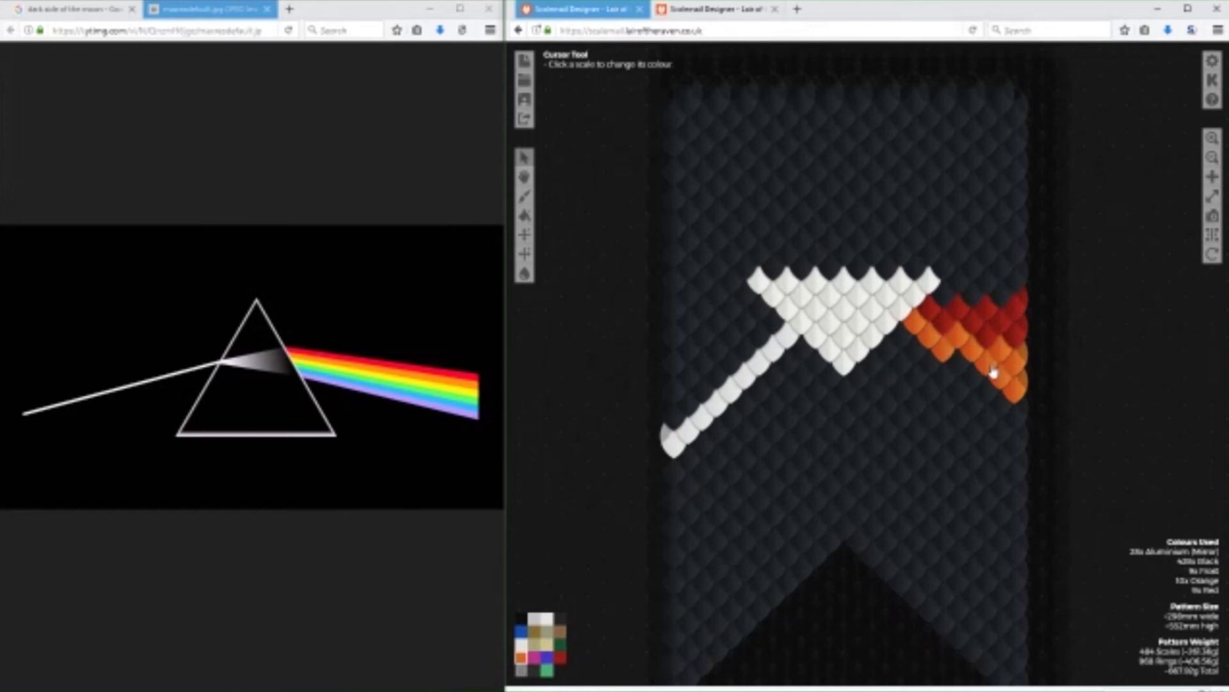
Add a Gold (Brushed) band of scales below the orange one and a green band below the gold.
click(535, 644)
mouse_move(925, 370)
mouse_down()
mouse_move(909, 340)
mouse_move(996, 398)
mouse_move(1018, 425)
mouse_move(1018, 451)
mouse_move(957, 394)
mouse_up()
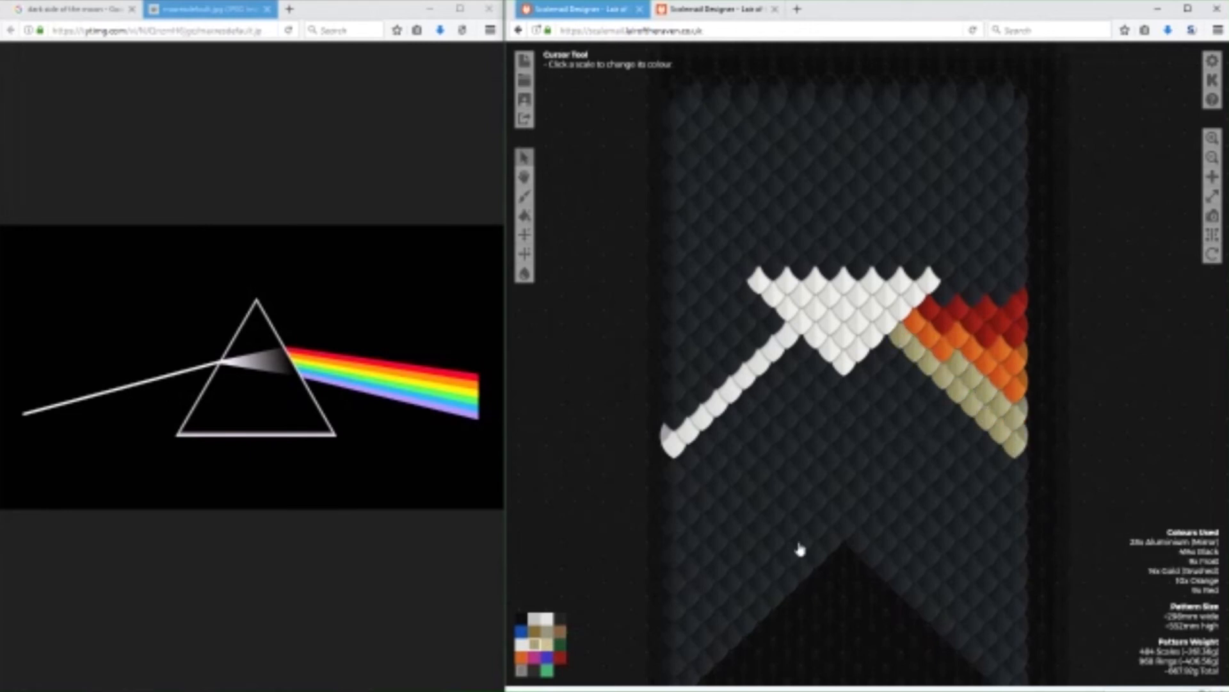
click(560, 642)
mouse_move(887, 363)
mouse_down()
mouse_move(934, 392)
mouse_move(935, 422)
mouse_move(943, 414)
mouse_move(954, 437)
mouse_move(960, 426)
mouse_move(1007, 462)
mouse_move(1015, 491)
mouse_move(966, 450)
mouse_up()
Complete the rainbow with a blue band of scales below the green and a purple band along its lower edge.
click(521, 630)
mouse_move(881, 365)
mouse_down()
mouse_move(920, 413)
mouse_move(917, 438)
mouse_move(1018, 527)
mouse_up()
mouse_move(937, 488)
mouse_down()
mouse_move(1001, 544)
mouse_move(982, 527)
mouse_up()
click(959, 509)
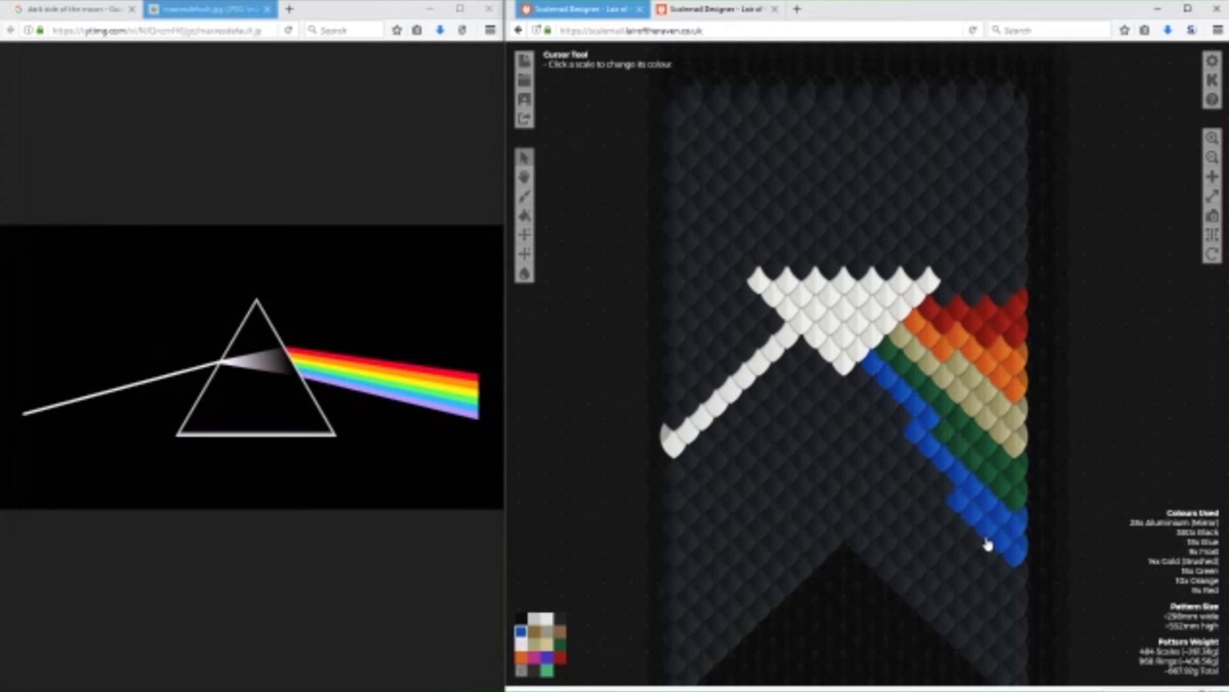
click(547, 659)
mouse_move(859, 379)
mouse_down()
mouse_move(899, 425)
mouse_move(892, 445)
mouse_move(939, 497)
mouse_move(937, 514)
mouse_move(1012, 587)
mouse_move(950, 527)
mouse_move(884, 397)
mouse_up()
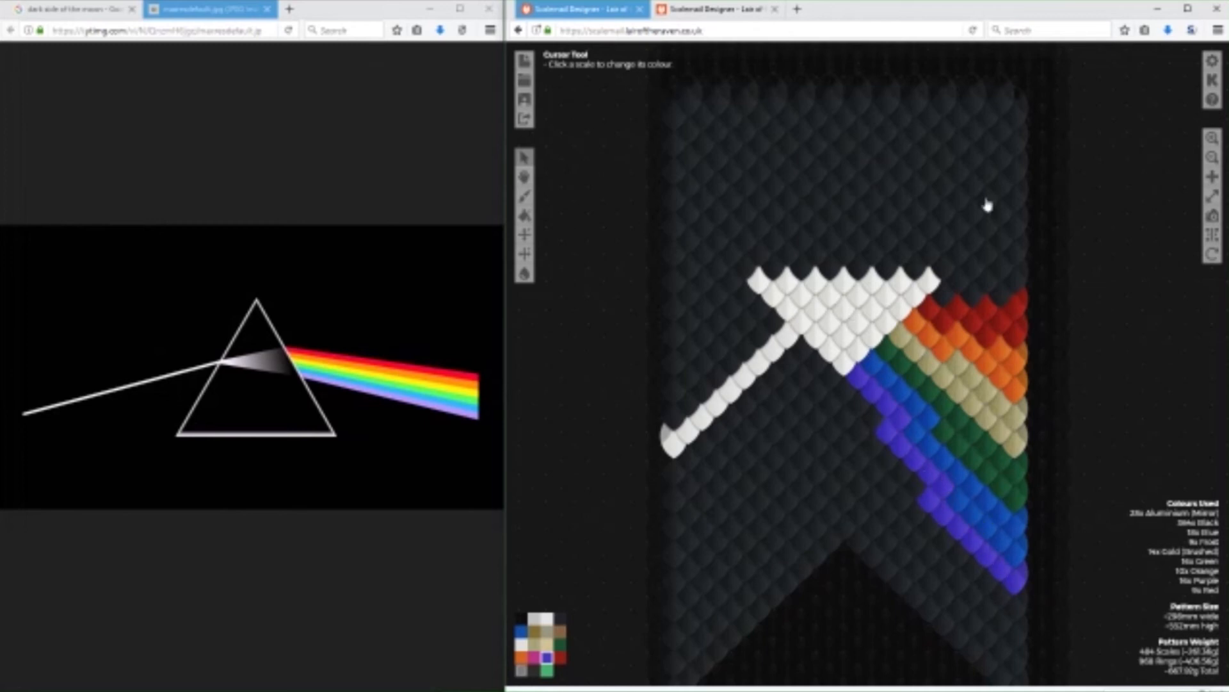
Recolour the whole rainbow and the white triangle's right portion black.
click(560, 618)
mouse_move(1021, 314)
mouse_down()
mouse_move(1016, 593)
mouse_move(936, 506)
mouse_move(1002, 544)
mouse_move(964, 496)
mouse_move(986, 520)
mouse_move(968, 512)
mouse_move(1008, 476)
mouse_move(894, 363)
mouse_move(867, 378)
mouse_move(869, 398)
mouse_move(859, 387)
mouse_move(906, 426)
mouse_move(891, 436)
mouse_move(889, 409)
mouse_move(913, 458)
mouse_move(974, 505)
mouse_move(936, 474)
mouse_move(947, 482)
mouse_move(953, 469)
mouse_move(930, 447)
mouse_move(983, 474)
mouse_move(995, 466)
mouse_move(940, 442)
mouse_move(931, 454)
mouse_move(961, 417)
mouse_move(921, 422)
mouse_move(884, 379)
mouse_move(915, 403)
mouse_move(929, 389)
mouse_move(919, 394)
mouse_move(953, 421)
mouse_move(931, 417)
mouse_move(995, 427)
mouse_move(981, 408)
mouse_move(1012, 390)
mouse_move(981, 390)
mouse_move(1000, 341)
mouse_move(978, 378)
mouse_move(993, 346)
mouse_move(982, 318)
mouse_move(1002, 353)
mouse_move(958, 314)
mouse_move(989, 404)
mouse_move(948, 397)
mouse_move(918, 412)
mouse_move(987, 399)
mouse_move(923, 403)
mouse_move(952, 396)
mouse_move(967, 366)
mouse_move(936, 321)
mouse_move(951, 349)
mouse_move(914, 321)
mouse_move(944, 321)
mouse_move(906, 285)
mouse_move(892, 318)
mouse_move(884, 282)
mouse_move(835, 429)
mouse_up()
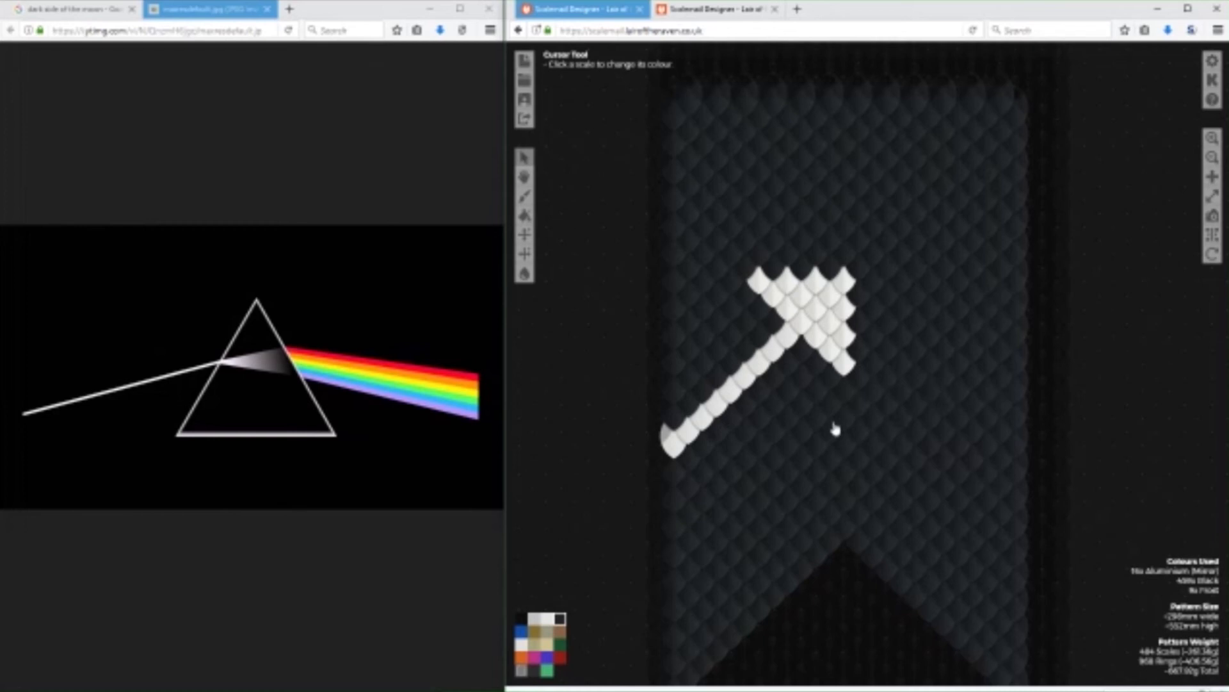
Mark the banner's centre column with seven Glow in the Dark (Plastic) scales and add two pairs of the same scales to its right.
click(560, 657)
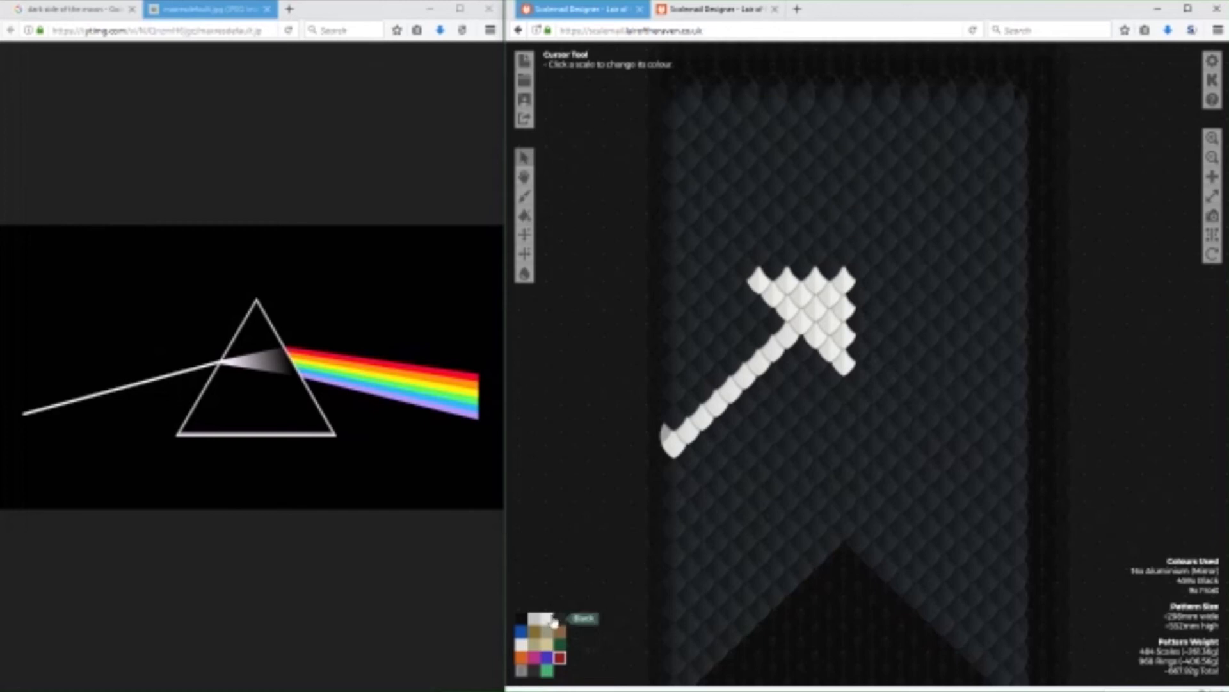
click(546, 670)
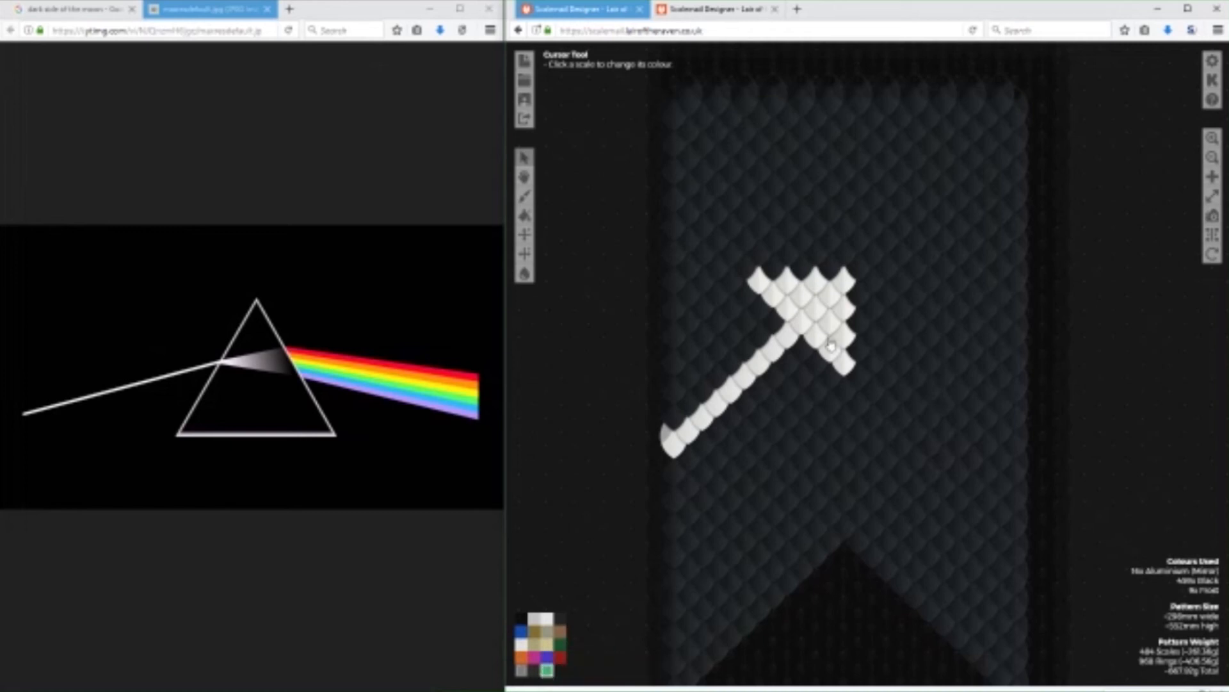
mouse_move(843, 253)
mouse_down()
mouse_move(847, 420)
mouse_move(859, 442)
mouse_up()
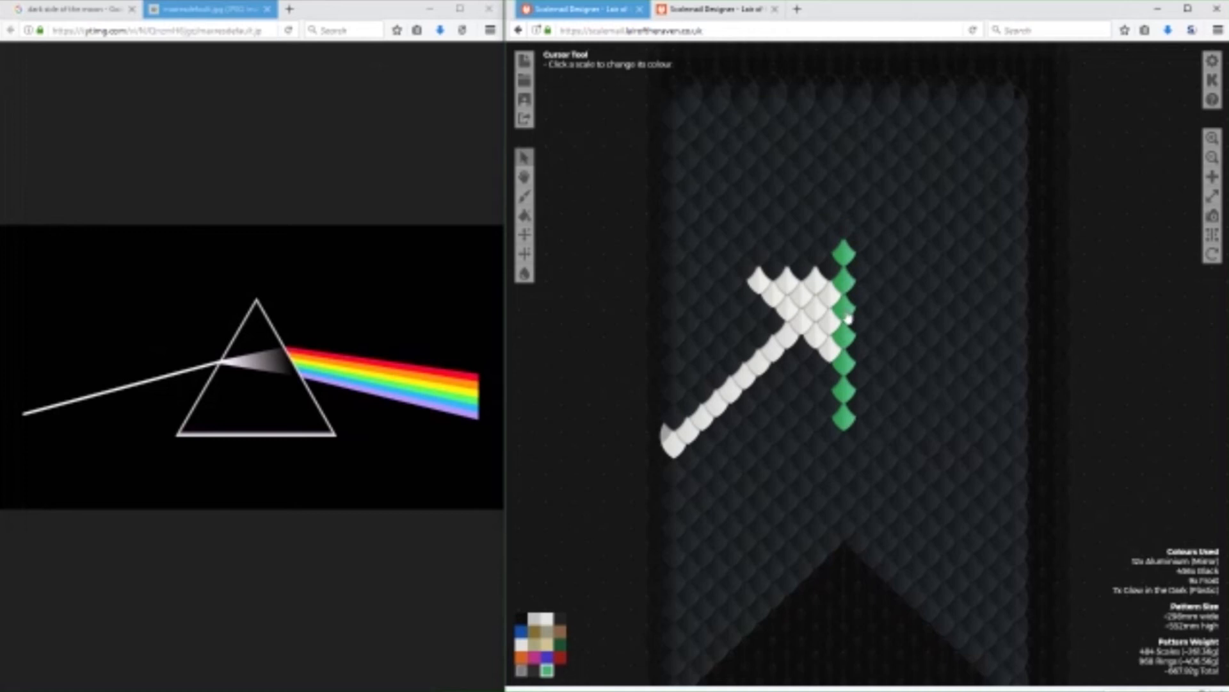
click(872, 311)
click(901, 313)
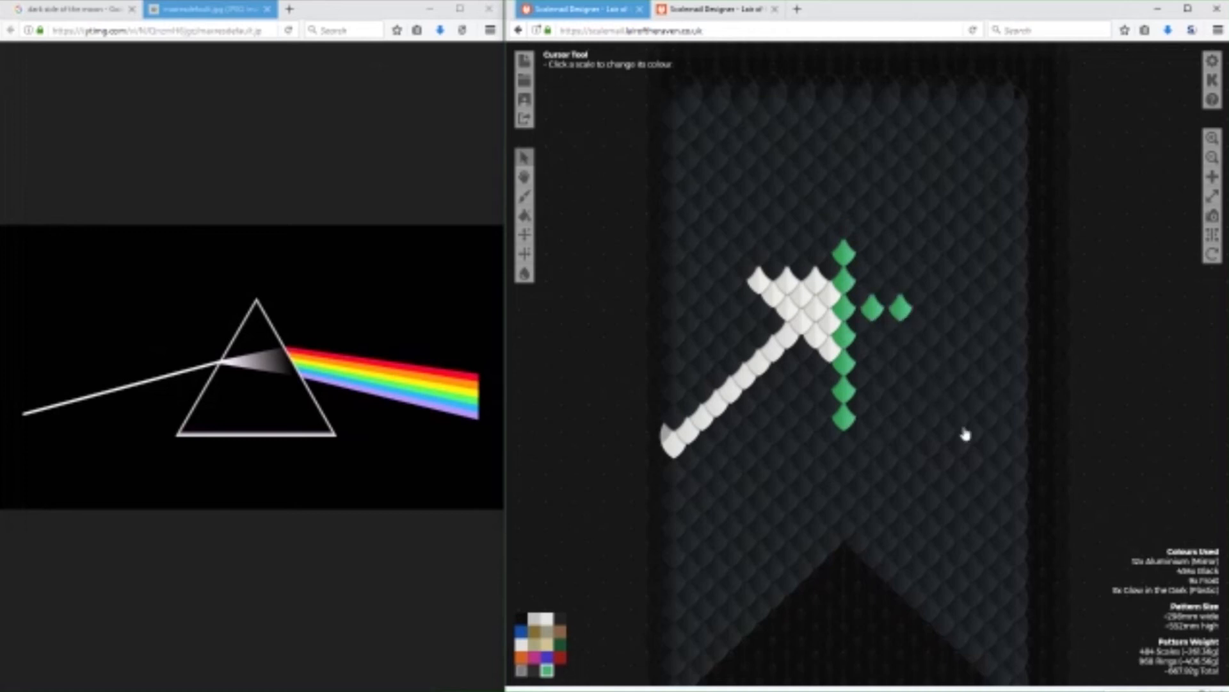
drag(1106, 526, 1095, 470)
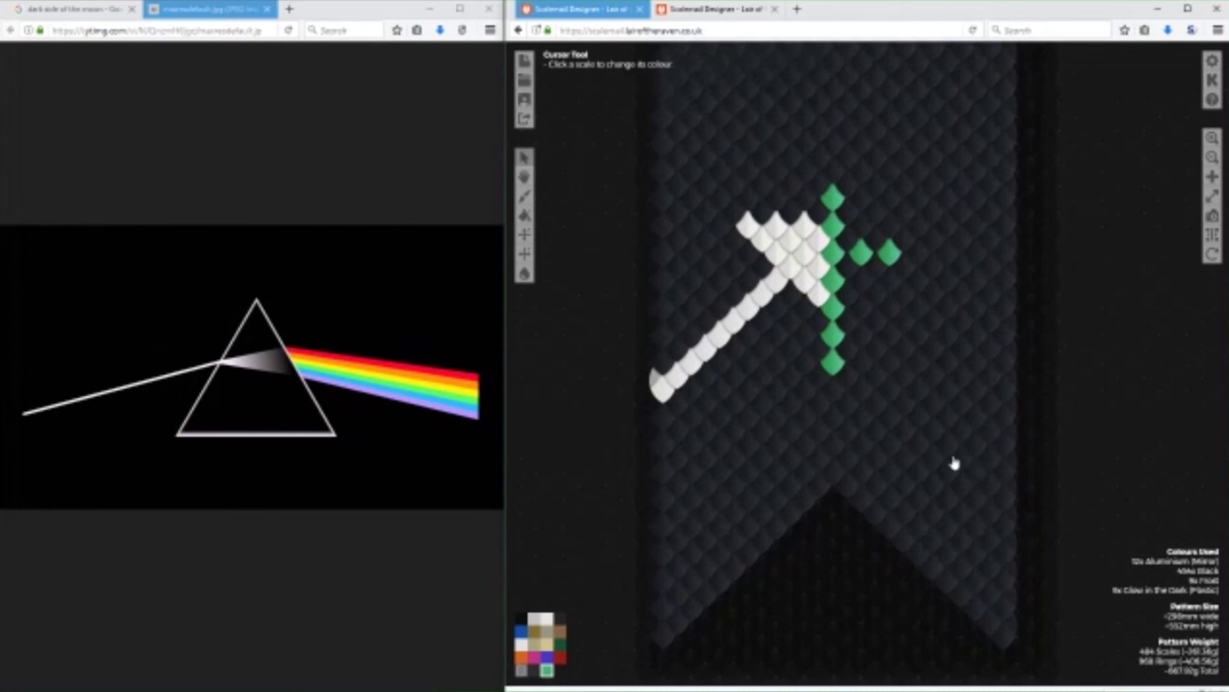
click(863, 311)
click(890, 311)
drag(1079, 329, 1120, 358)
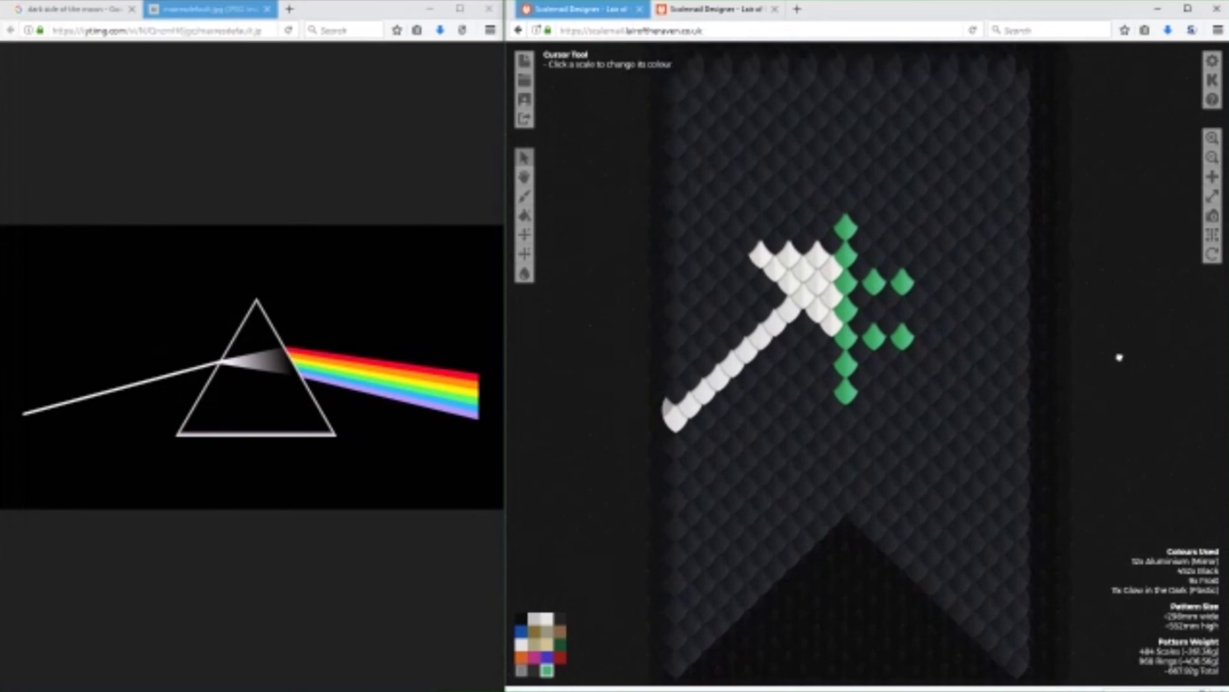
Recolour the glow-in-the-dark marker scales black, keeping only the one at the lower tip of the white shape.
scroll(1120, 356, down, 1)
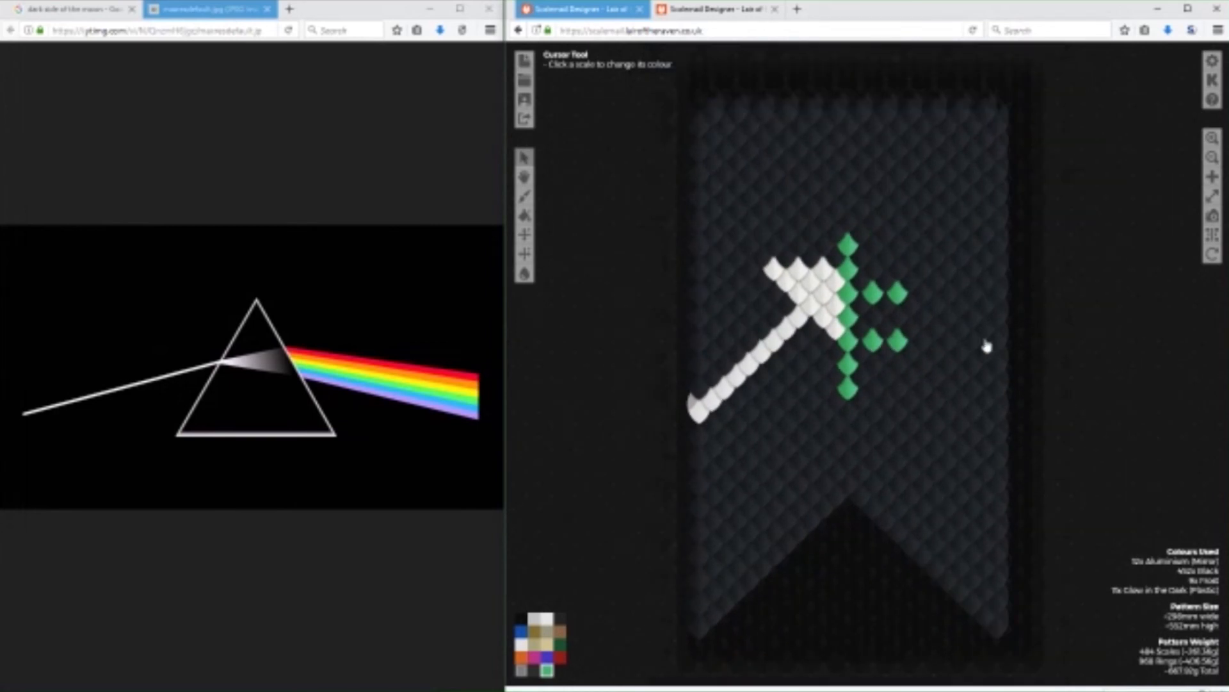
click(559, 618)
click(897, 295)
click(873, 295)
click(896, 344)
click(873, 340)
click(848, 365)
click(848, 389)
click(848, 317)
click(848, 293)
click(848, 267)
click(849, 252)
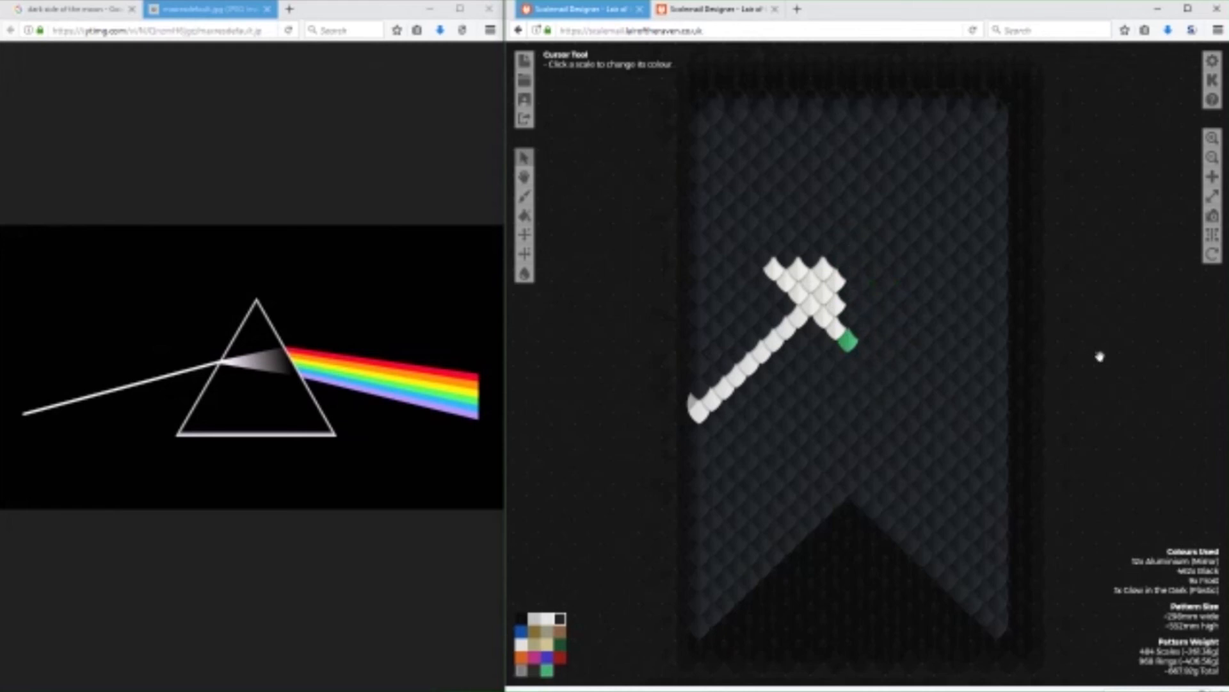
Paint three red scales in a column on the banner's right edge, above the level of the white shape.
scroll(1100, 356, up, 2)
drag(1131, 297, 1079, 277)
scroll(1103, 325, down, 1)
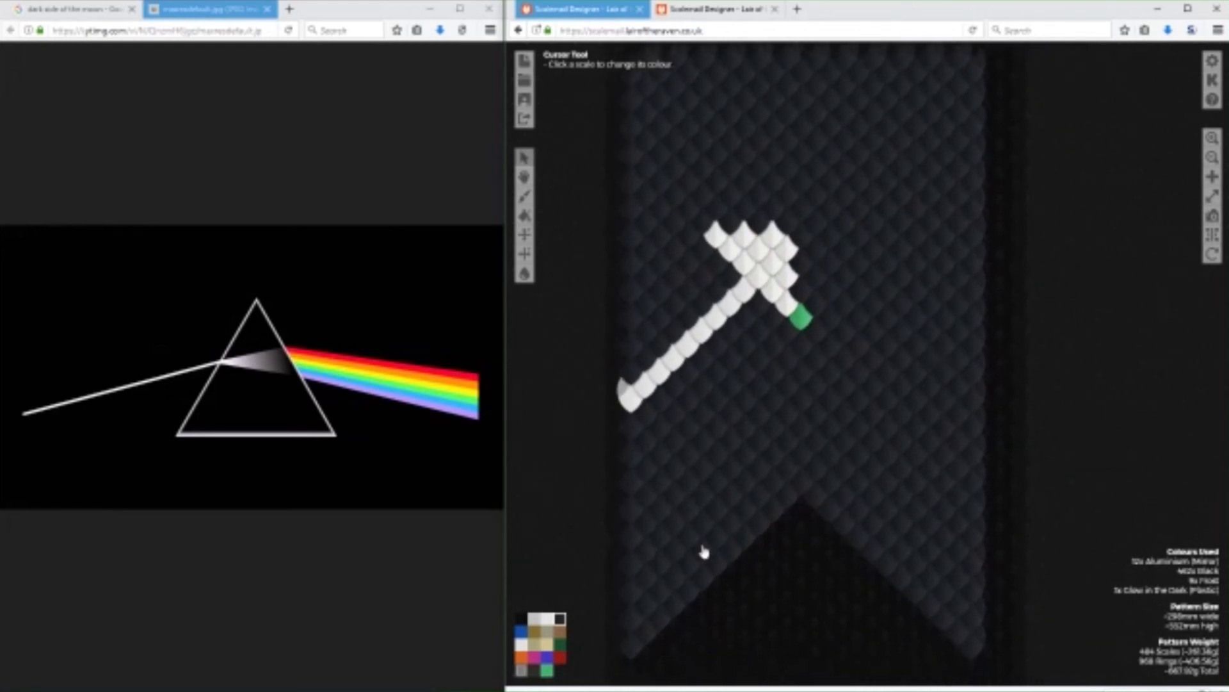
click(559, 657)
click(973, 153)
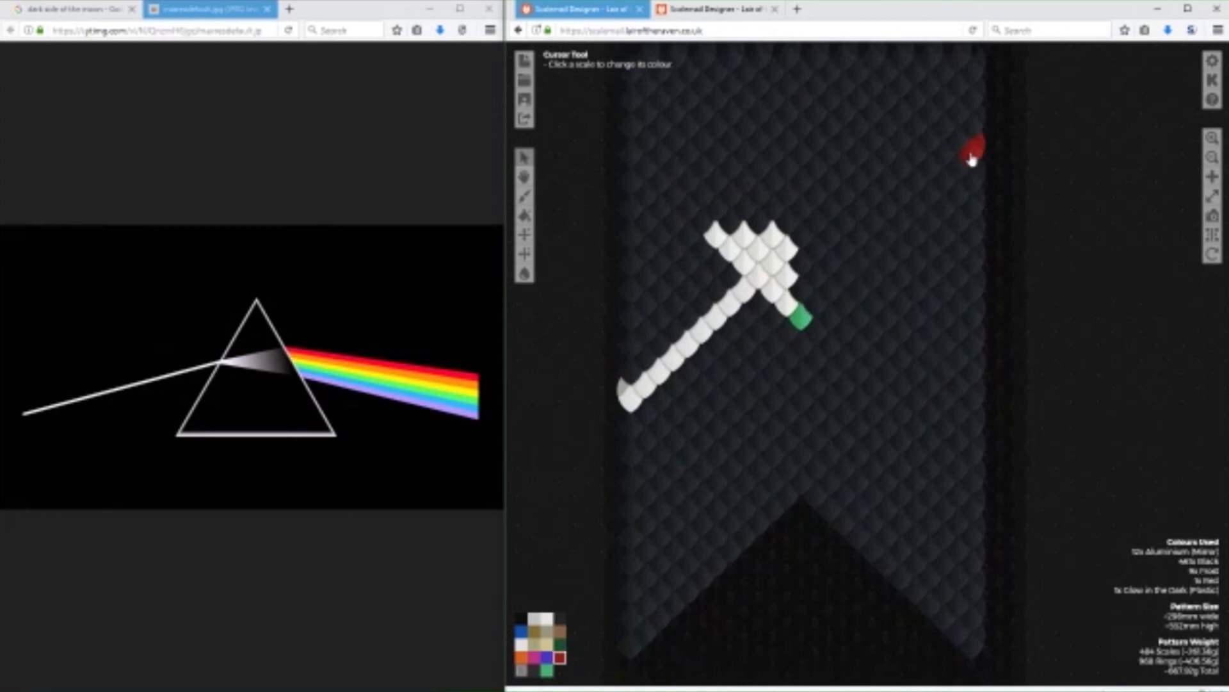
click(970, 176)
click(975, 204)
Paint three purple scales in a column on the banner's right edge, well below the red ones.
click(546, 657)
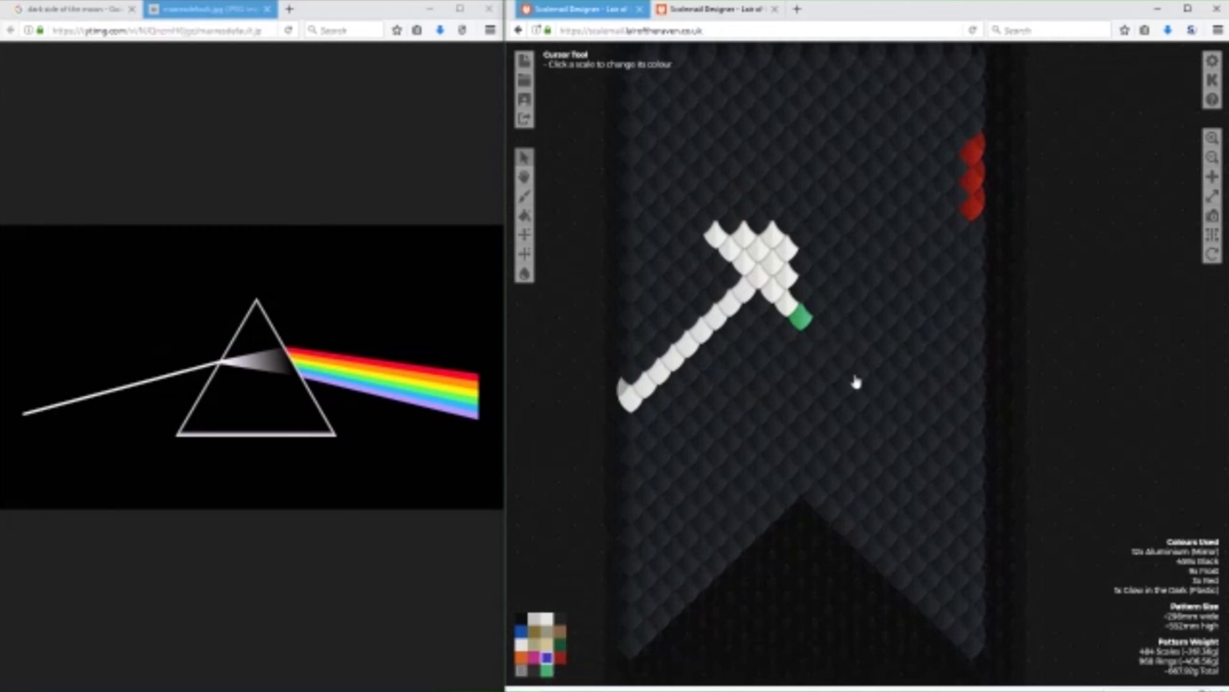
click(971, 479)
click(972, 451)
click(973, 425)
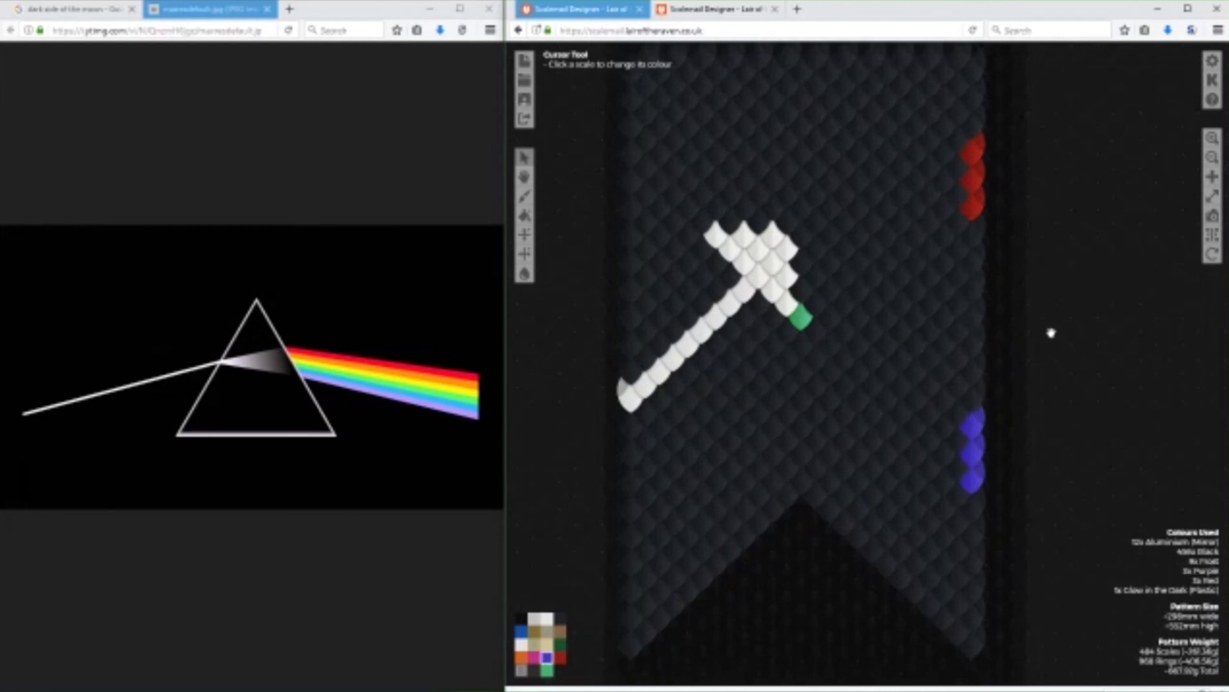
Switch to Calculator, divide 13 by 6 and close it again.
drag(1052, 333, 1039, 383)
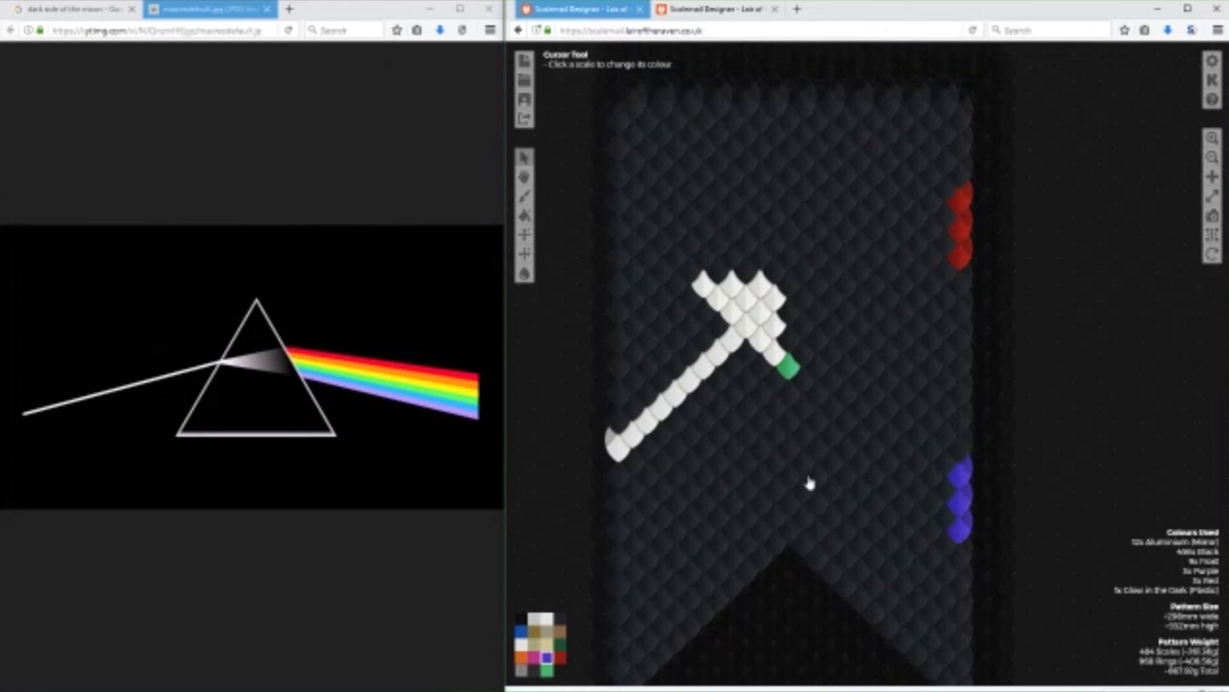
click(173, 664)
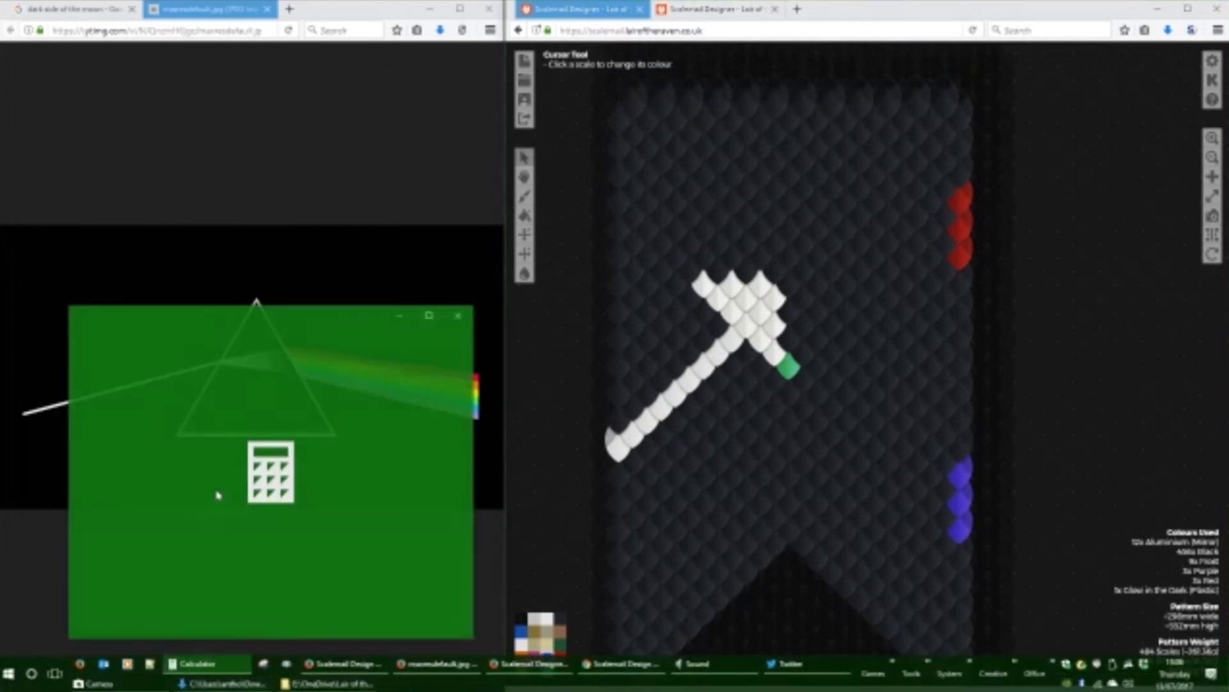
text(13/6)
key(Return)
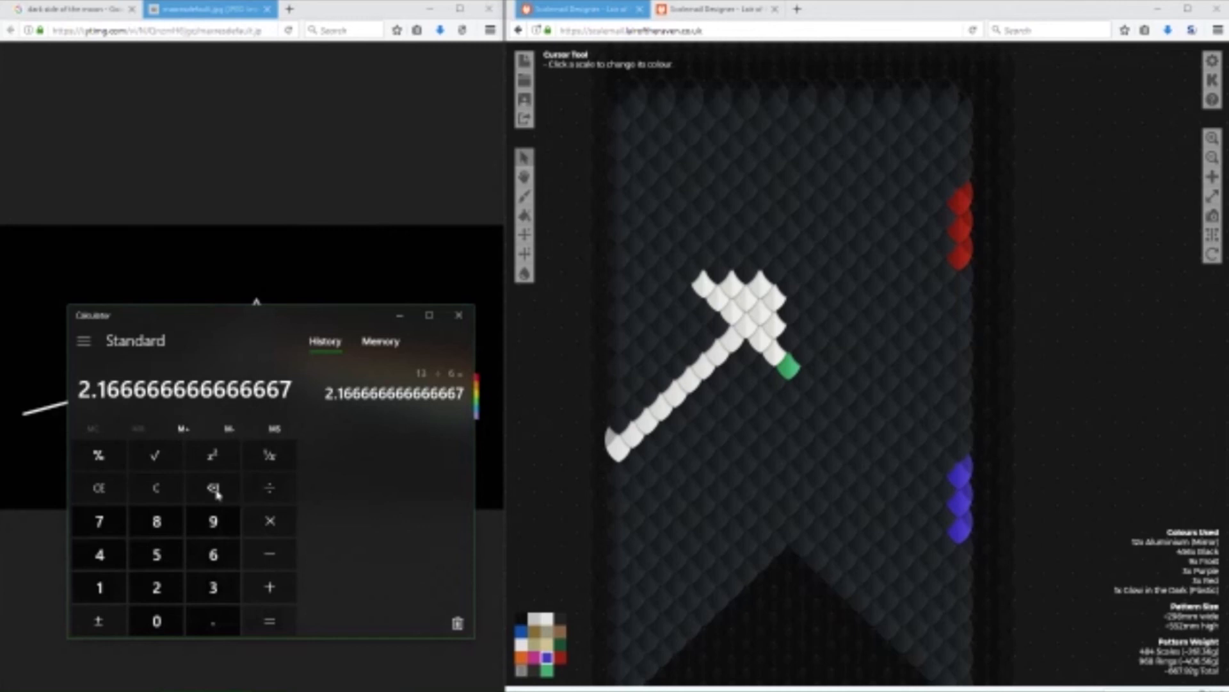
click(459, 315)
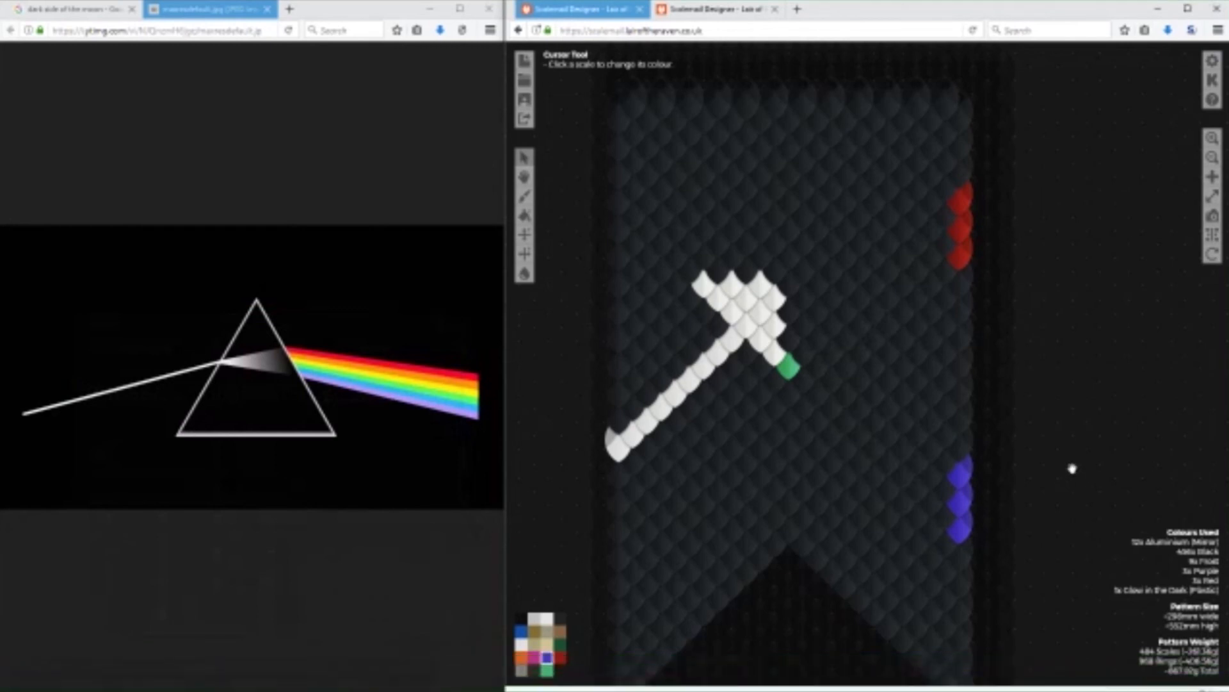
Paint a second Glow in the Dark (Plastic) scale directly above the existing one at the white shape's tip.
click(559, 644)
click(546, 669)
click(786, 346)
Paint three green scales on the banner's right edge, midway between the red and purple ones.
click(560, 644)
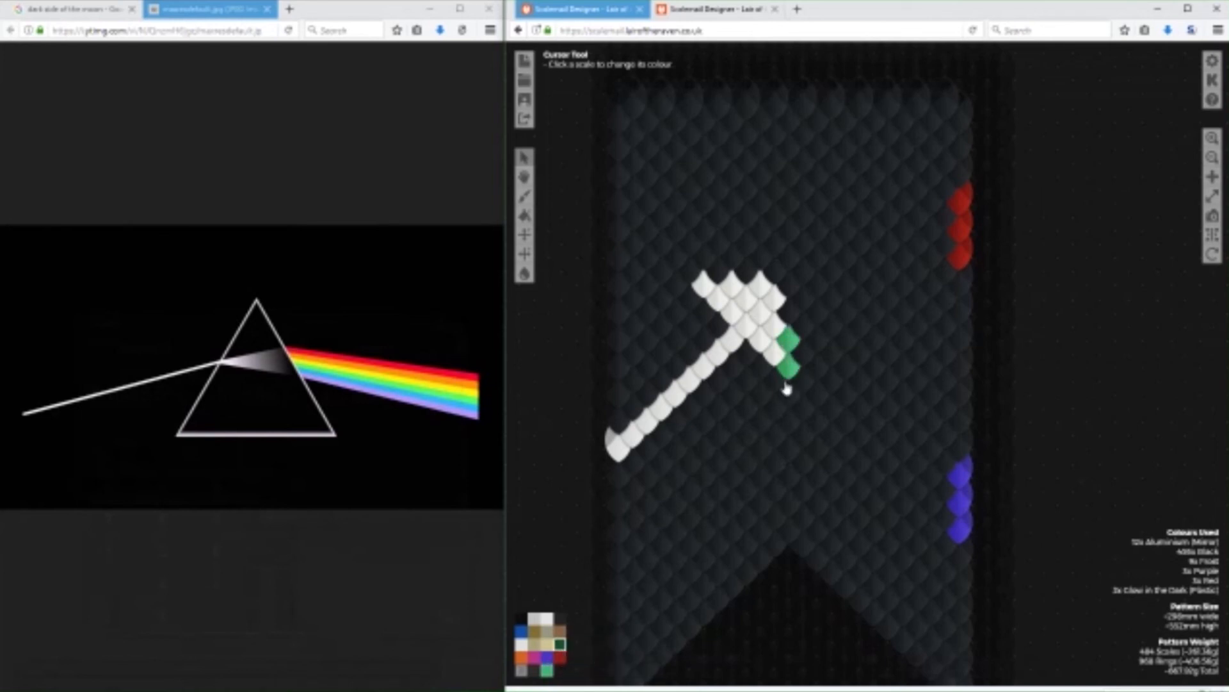
click(962, 348)
click(962, 369)
click(963, 389)
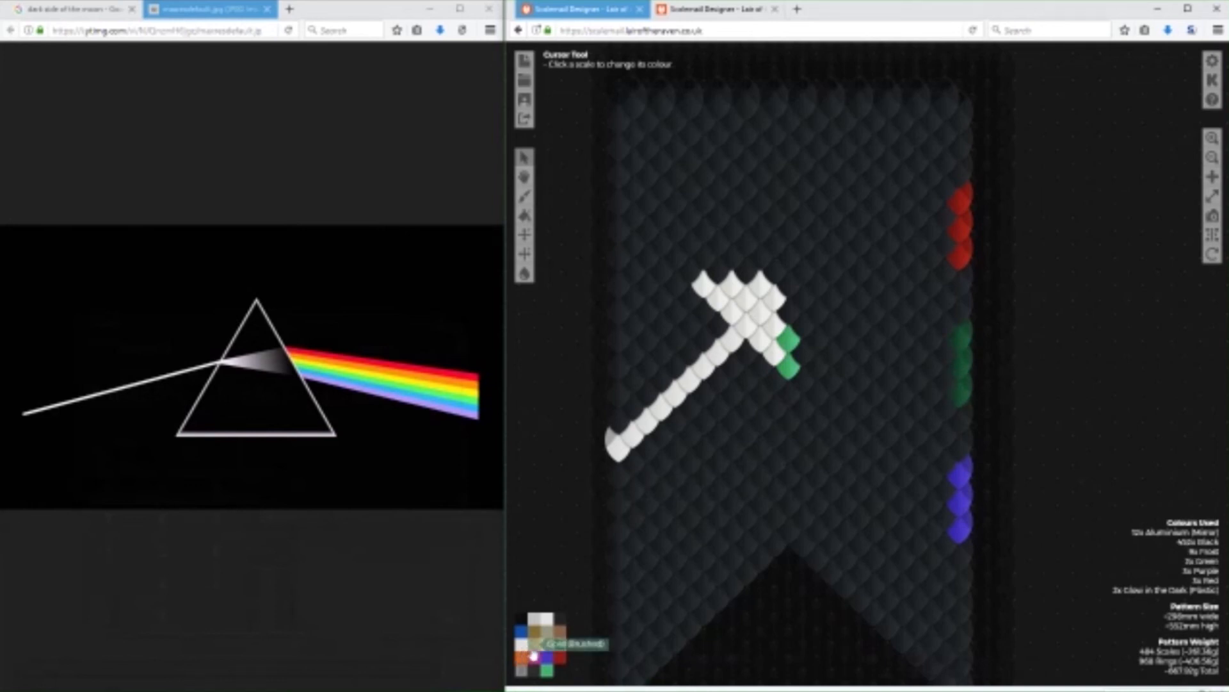
Paint two Gold (Brushed) scales above the lower two green ones on the right edge, and two orange scales above the gold.
click(534, 648)
click(961, 335)
click(960, 309)
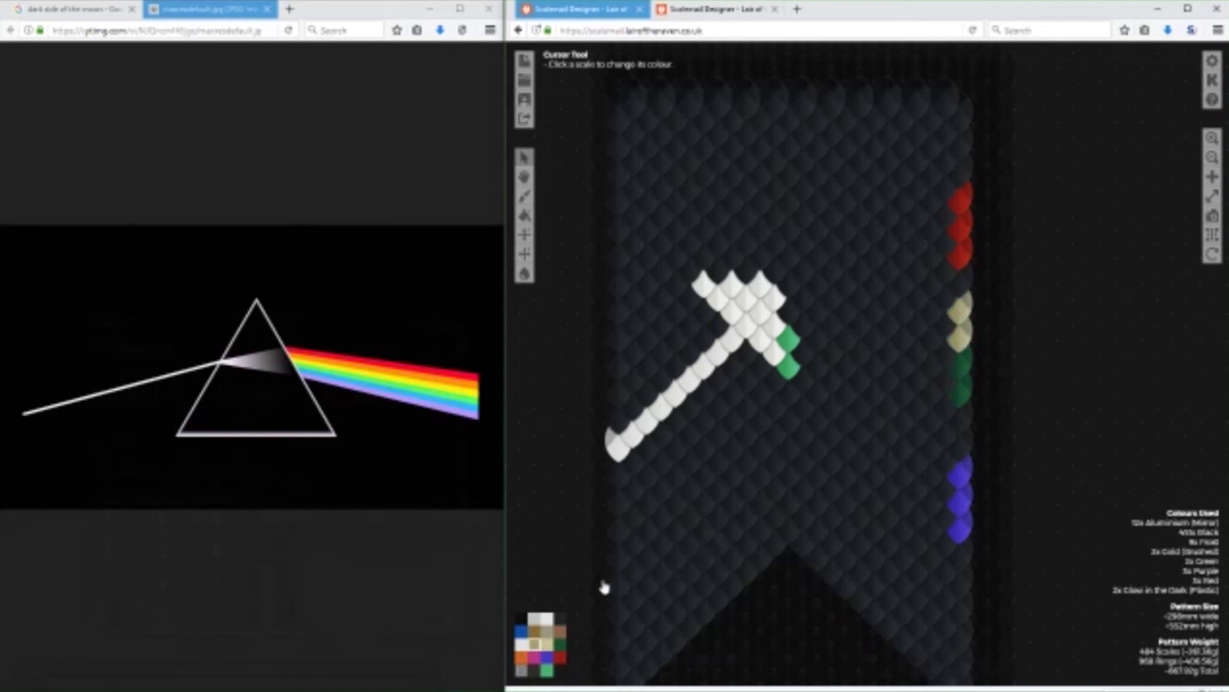
click(521, 657)
click(962, 285)
click(960, 260)
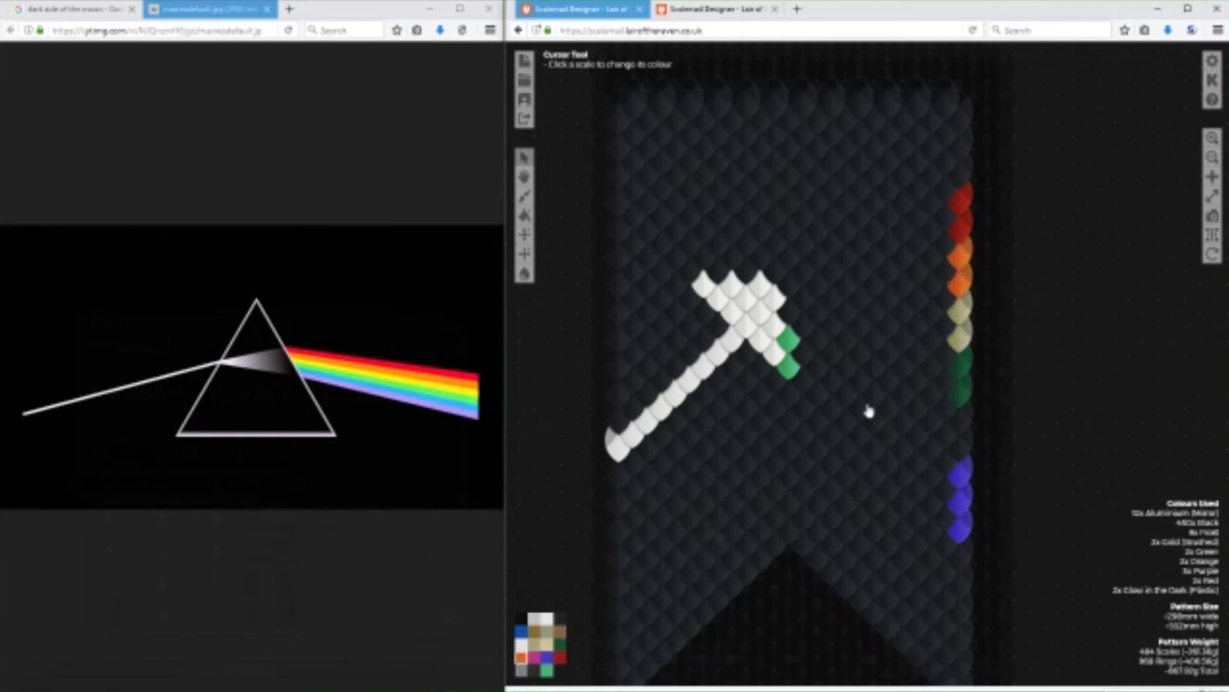
Fill the gap between the green and purple scales on the banner's right edge with blue scales.
click(521, 631)
click(946, 409)
click(961, 419)
click(963, 438)
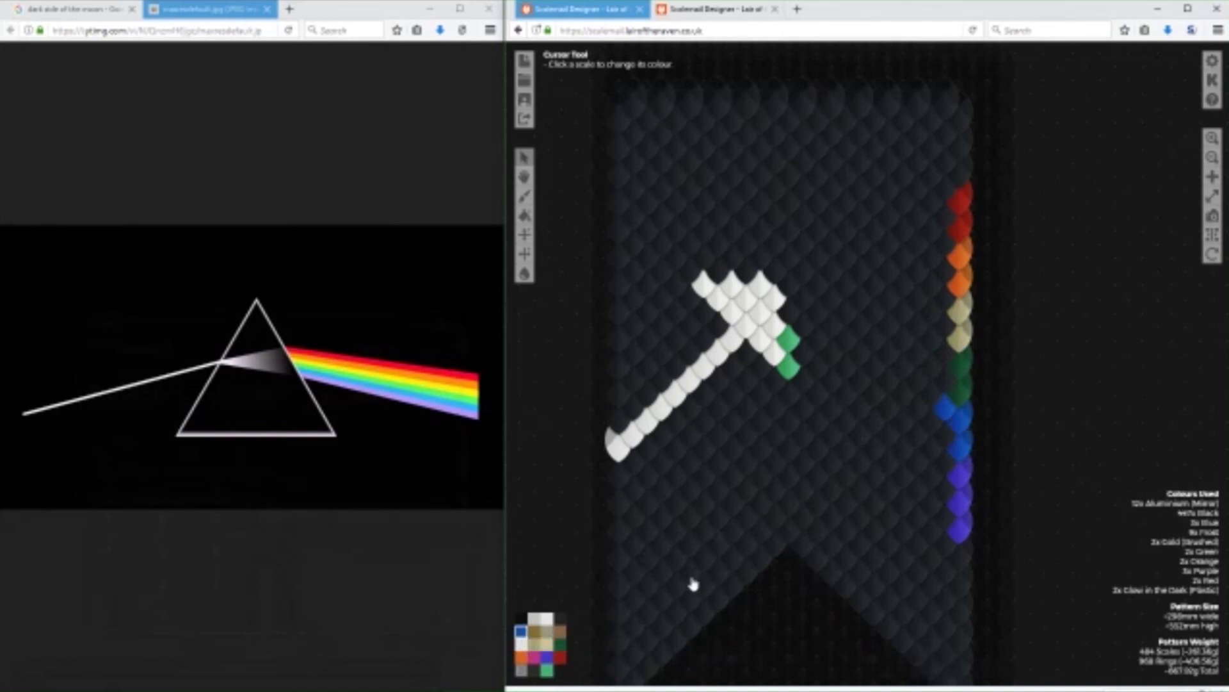
Recolour the lowest purple scale and the stray blue scale beside the edge column black.
click(558, 622)
click(960, 531)
click(946, 410)
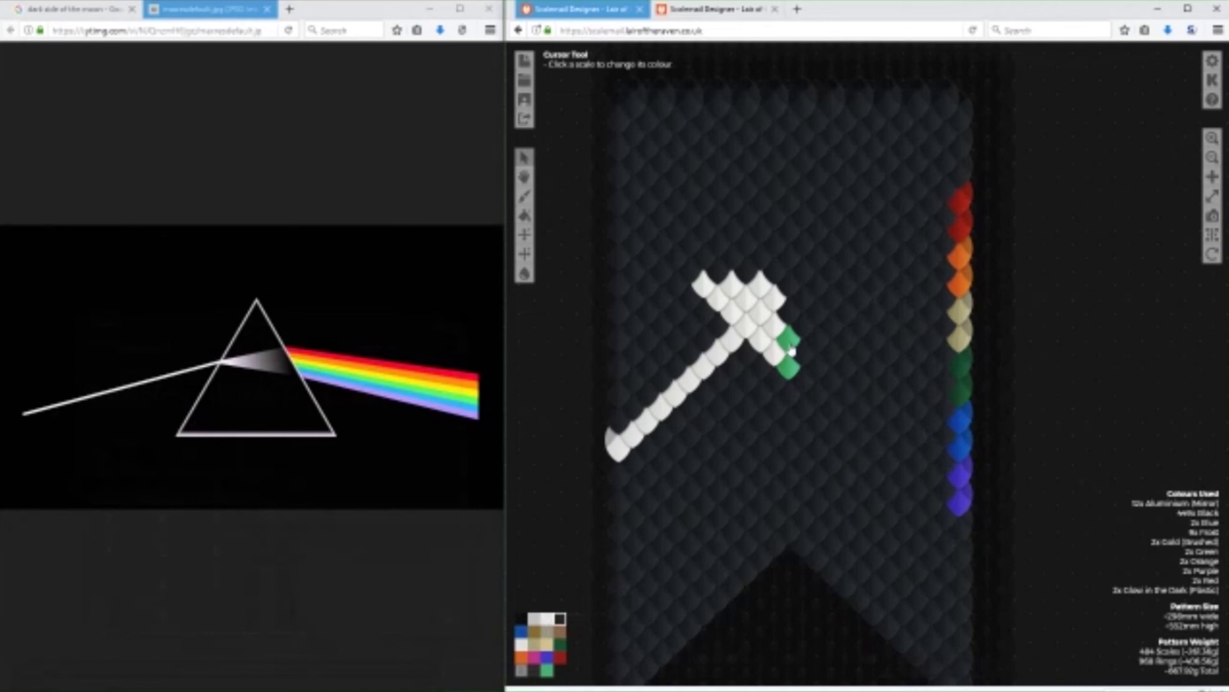
Paint a red diagonal from the top red edge scale to the glow-in-the-dark scales and a purple diagonal up from the lowest purple scale.
scroll(1073, 334, down, 3)
drag(1080, 300, 1091, 375)
click(561, 657)
drag(968, 187, 808, 352)
click(547, 657)
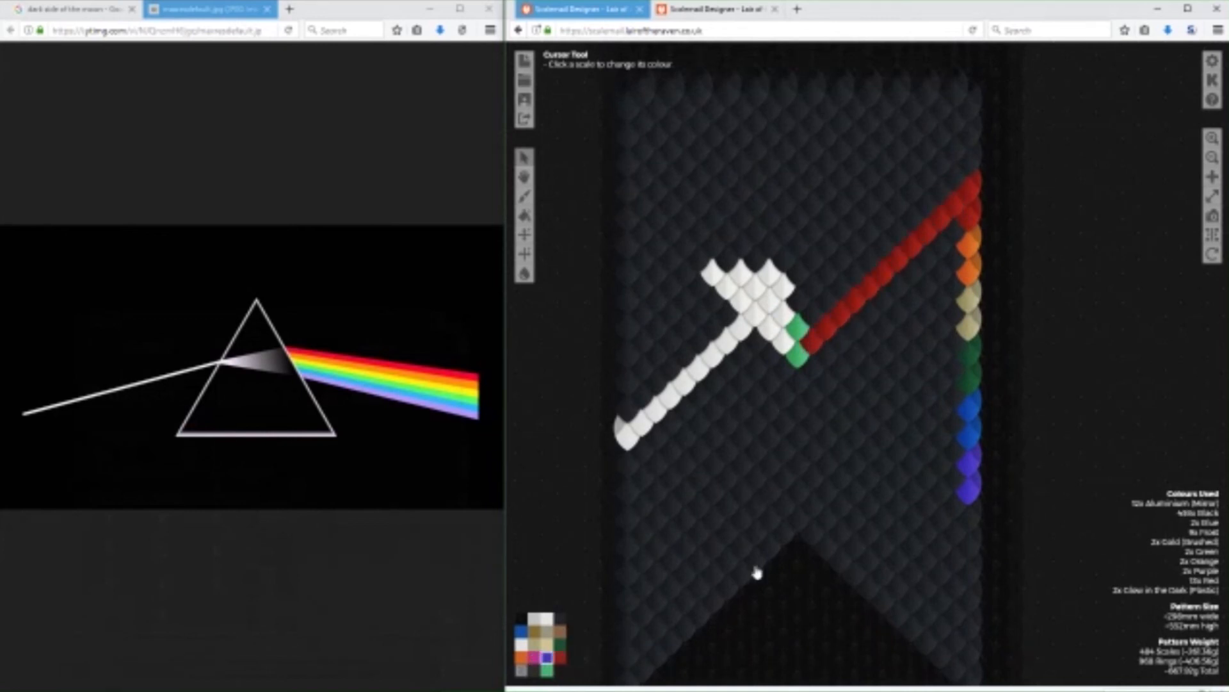
mouse_move(960, 487)
mouse_down()
mouse_move(829, 365)
mouse_move(839, 376)
mouse_up()
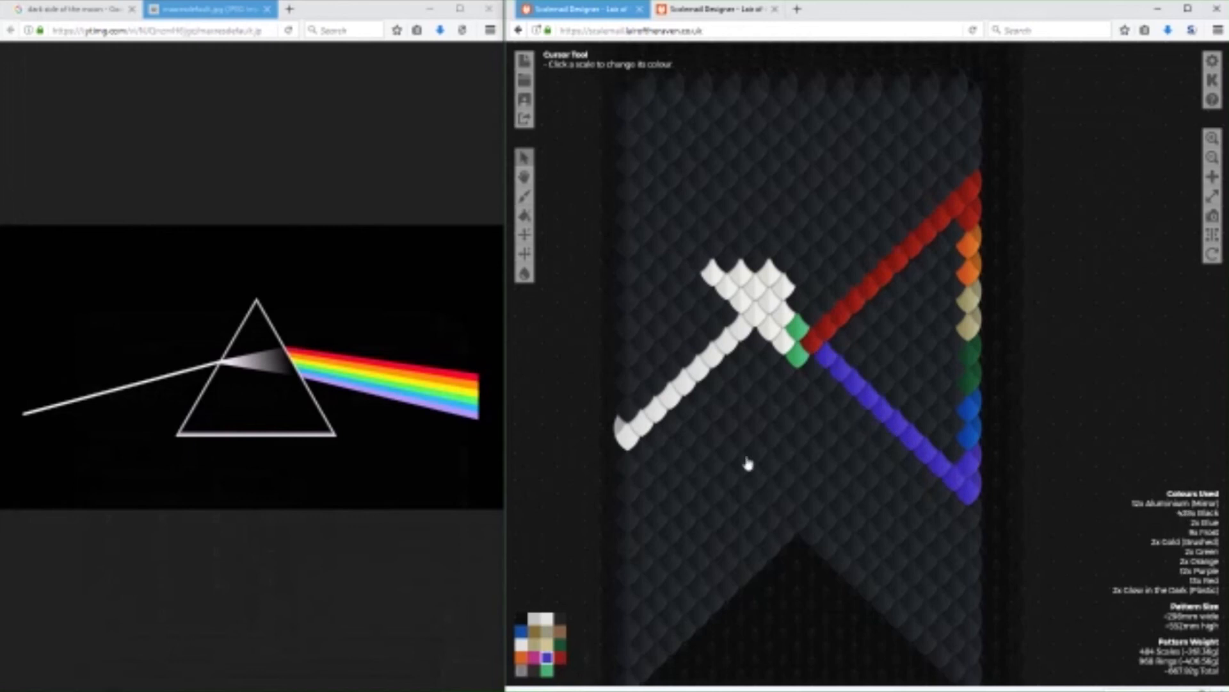
Paint rows of green scales from the green edge scales inward to the purple diagonal.
click(560, 643)
click(943, 369)
drag(928, 372, 873, 373)
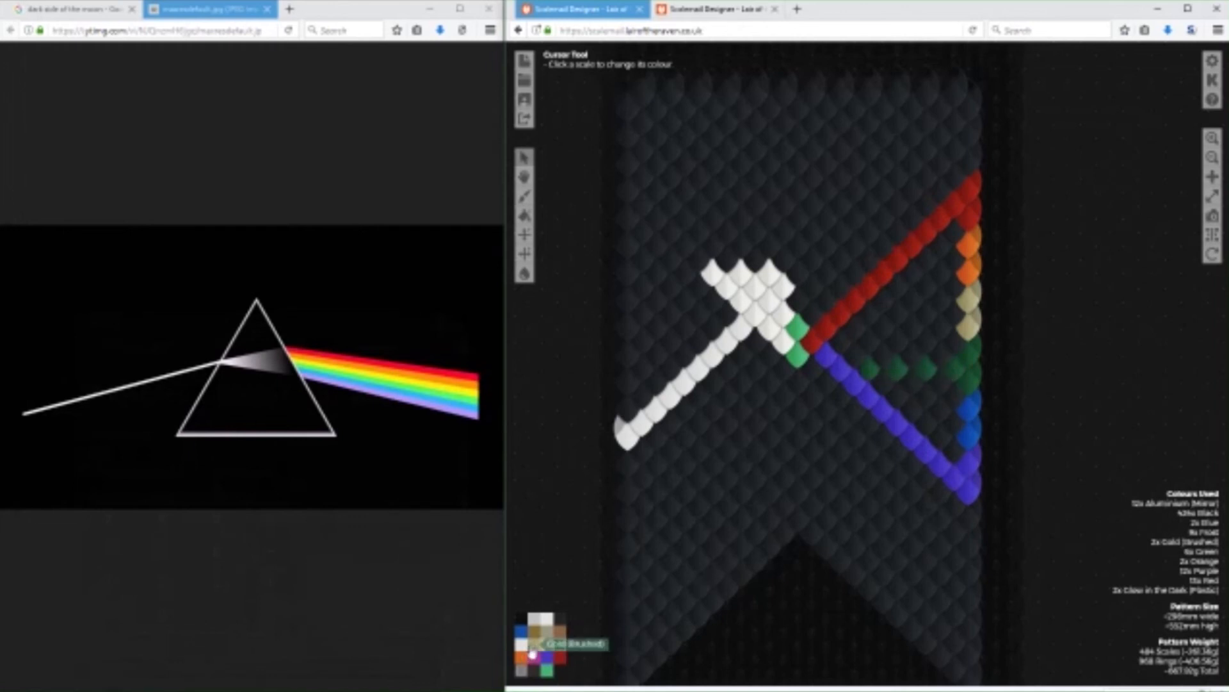
drag(938, 363, 858, 357)
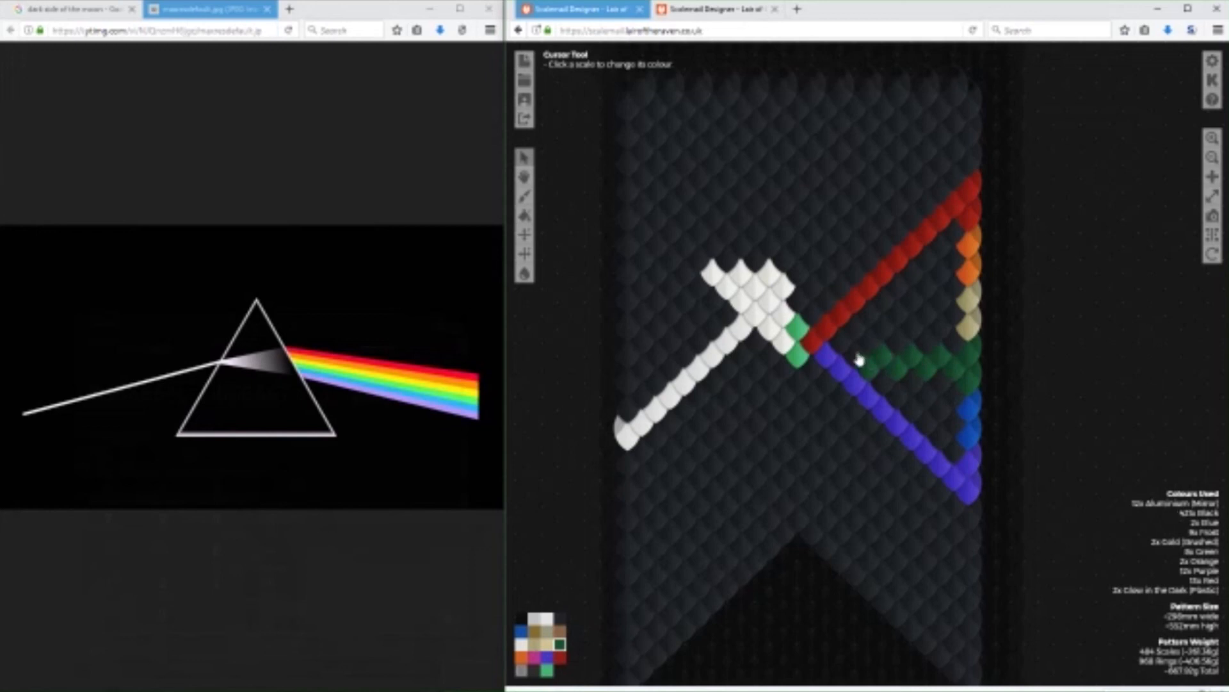
Paint a Gold (Brushed) band from the gold edge scales to the red diagonal, and fill the black gaps below it with green.
click(534, 645)
mouse_move(954, 318)
mouse_down()
mouse_move(872, 319)
mouse_move(941, 329)
mouse_move(928, 334)
mouse_move(904, 333)
mouse_move(944, 302)
mouse_move(878, 302)
mouse_move(840, 351)
mouse_up()
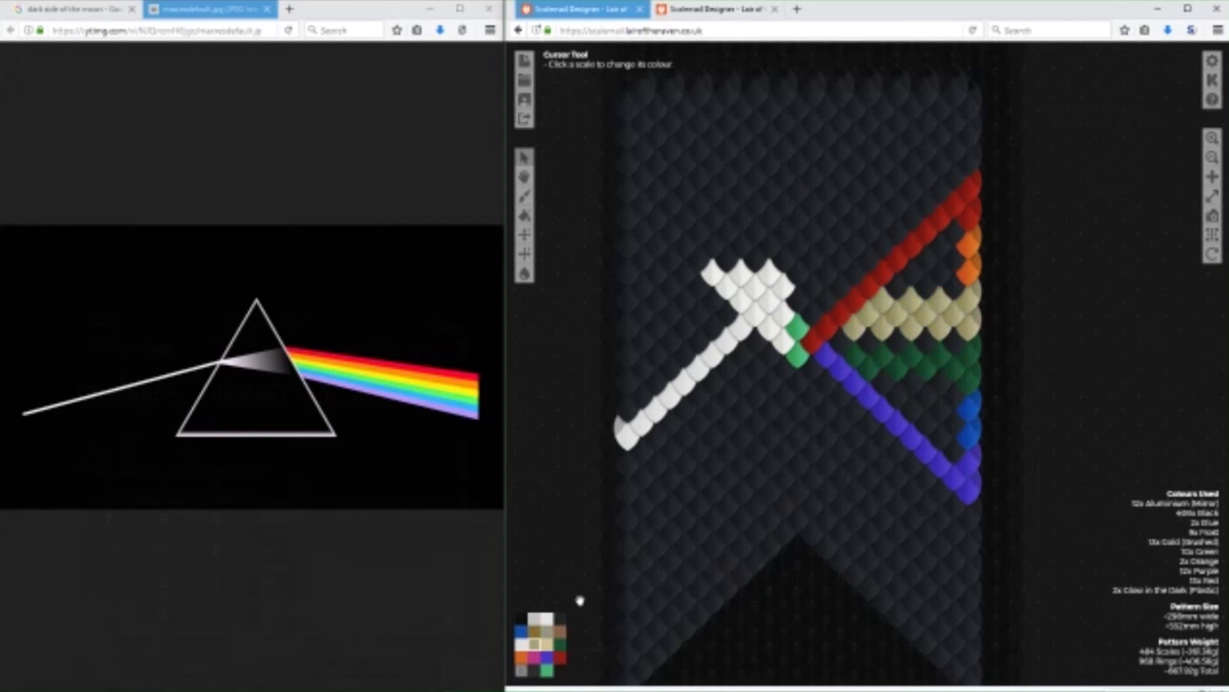
click(559, 644)
mouse_move(924, 345)
mouse_down()
mouse_move(848, 349)
mouse_move(941, 386)
mouse_move(913, 386)
mouse_up()
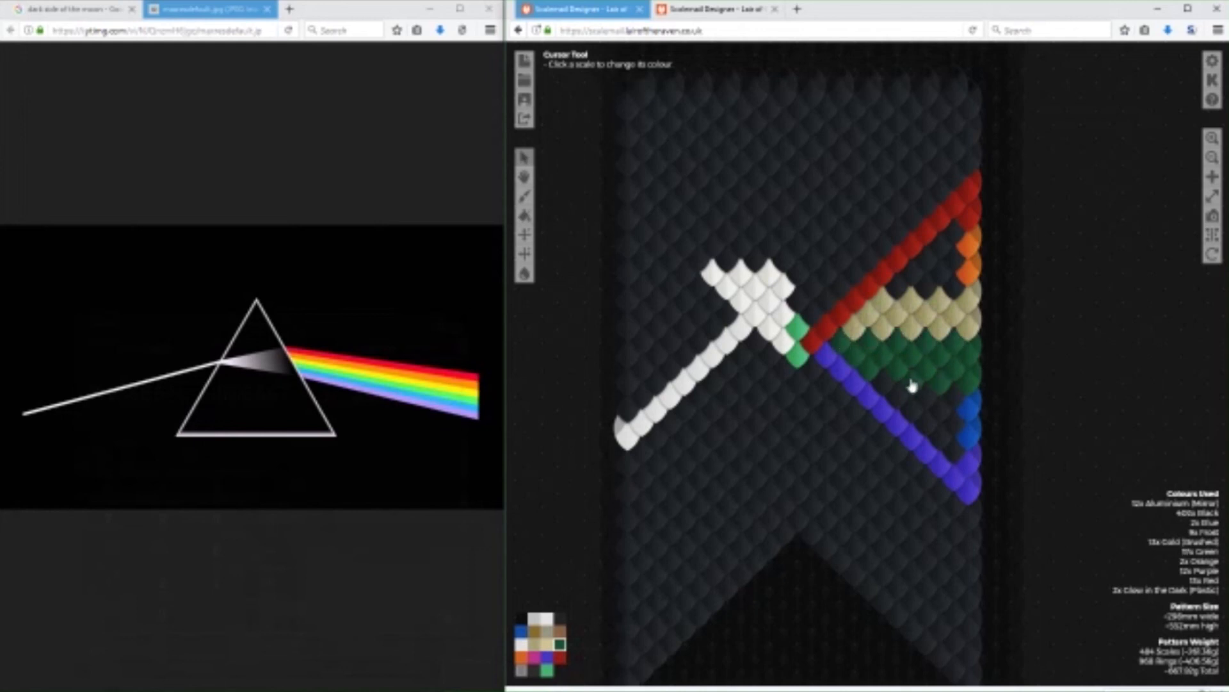
Black out the upper row of the green band and paint orange scales from the orange edge scales inward to the red diagonal.
click(559, 618)
drag(955, 349, 839, 346)
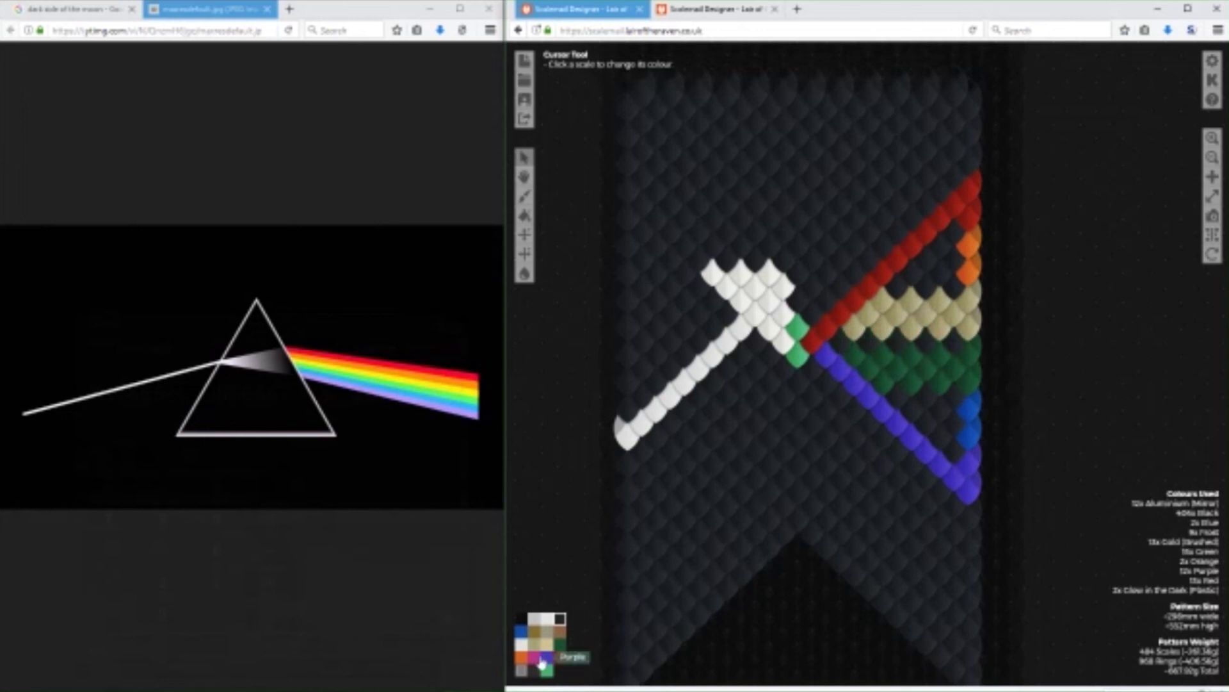
click(521, 657)
click(954, 261)
click(948, 276)
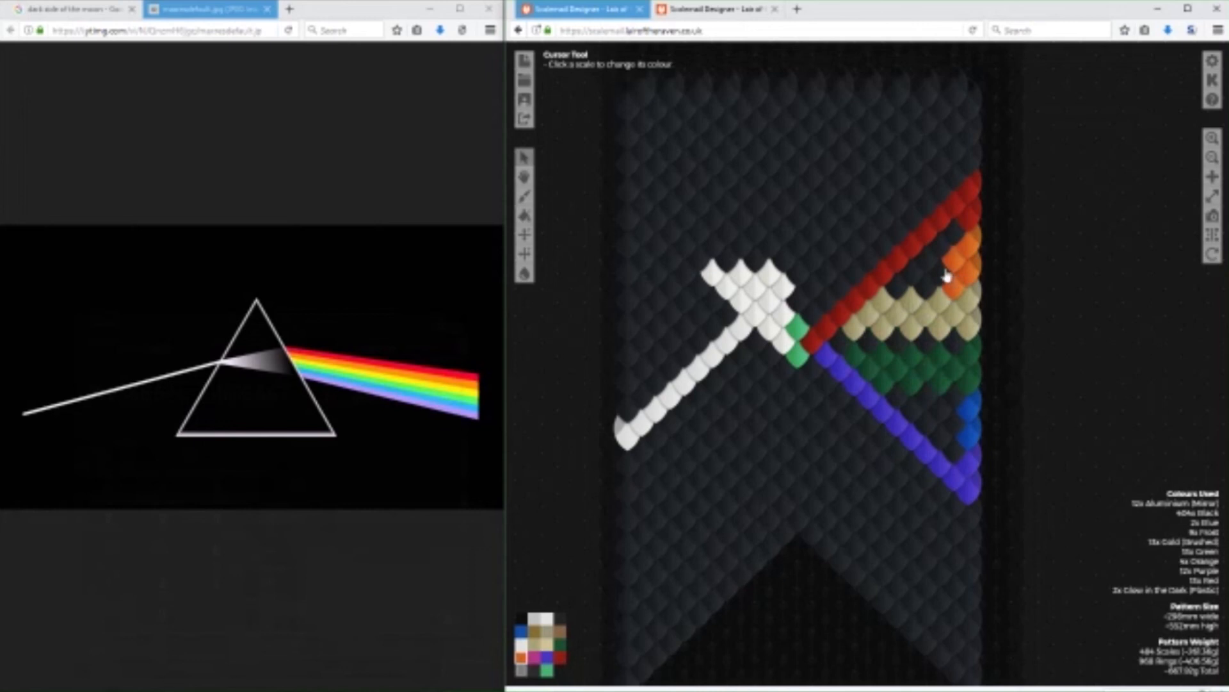
click(934, 276)
click(928, 264)
click(913, 275)
click(898, 291)
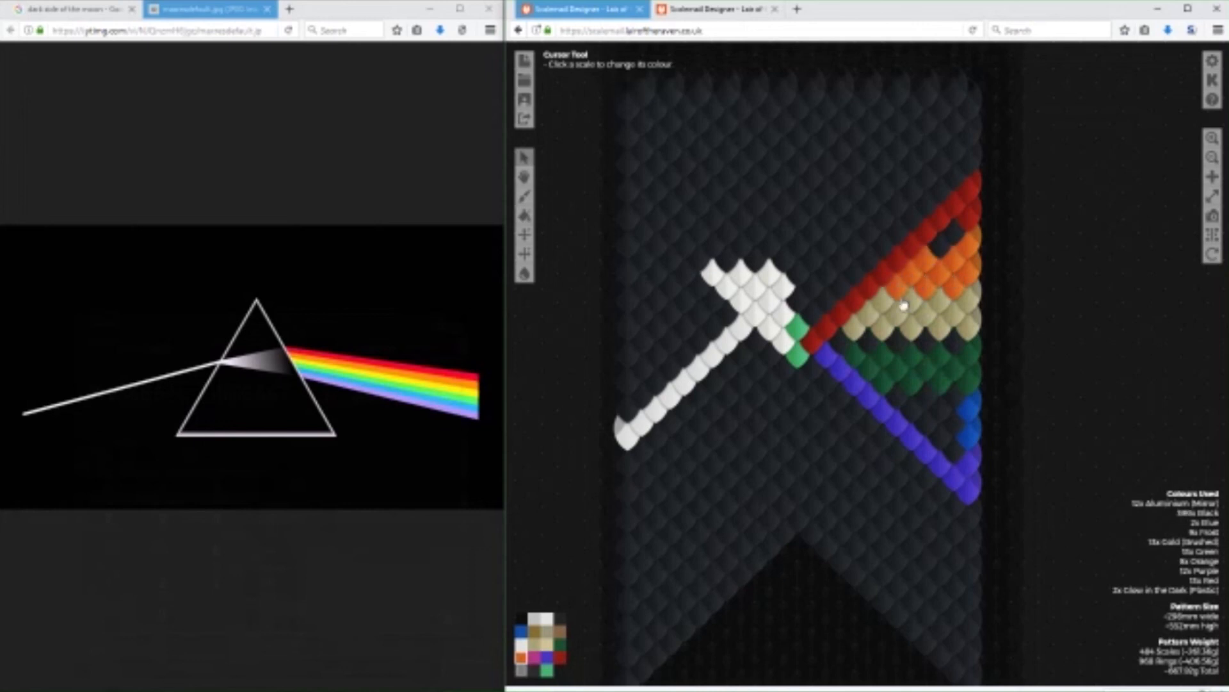
Paint blue scales from the blue edge scales inward to the purple diagonal.
click(521, 631)
click(954, 420)
click(923, 427)
click(943, 414)
click(912, 407)
click(938, 439)
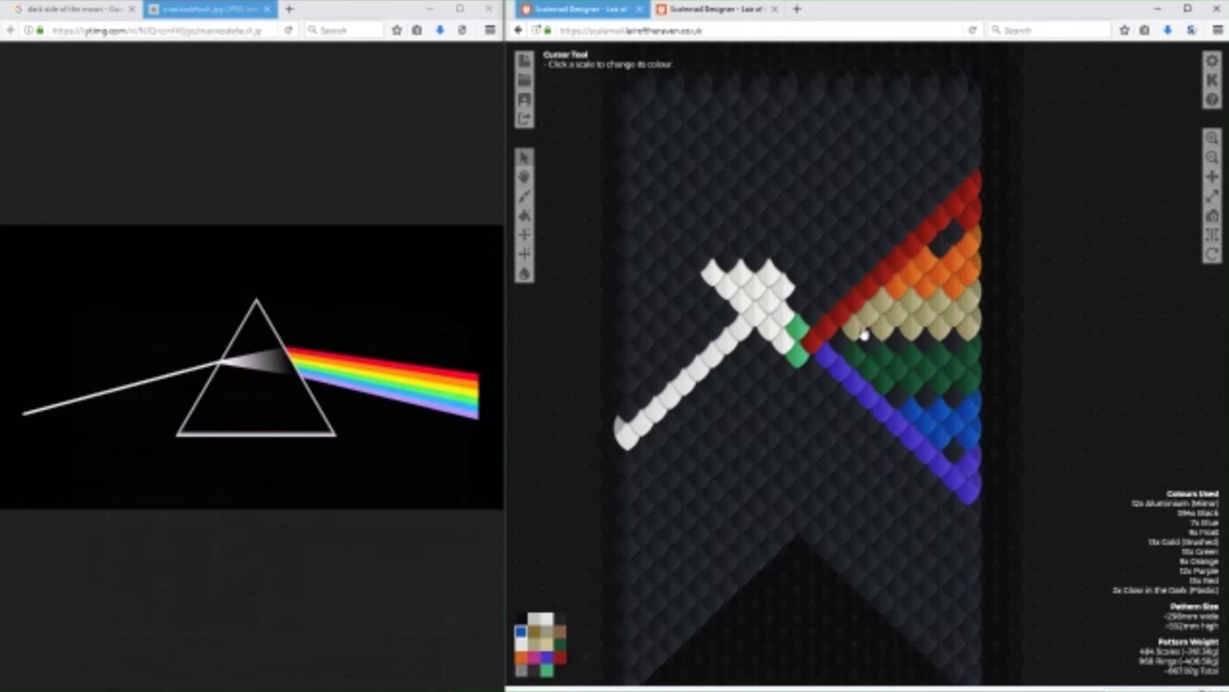
Recolour the red diagonal's second innermost scale Gold (Brushed) and the purple diagonal's innermost scale green.
click(535, 645)
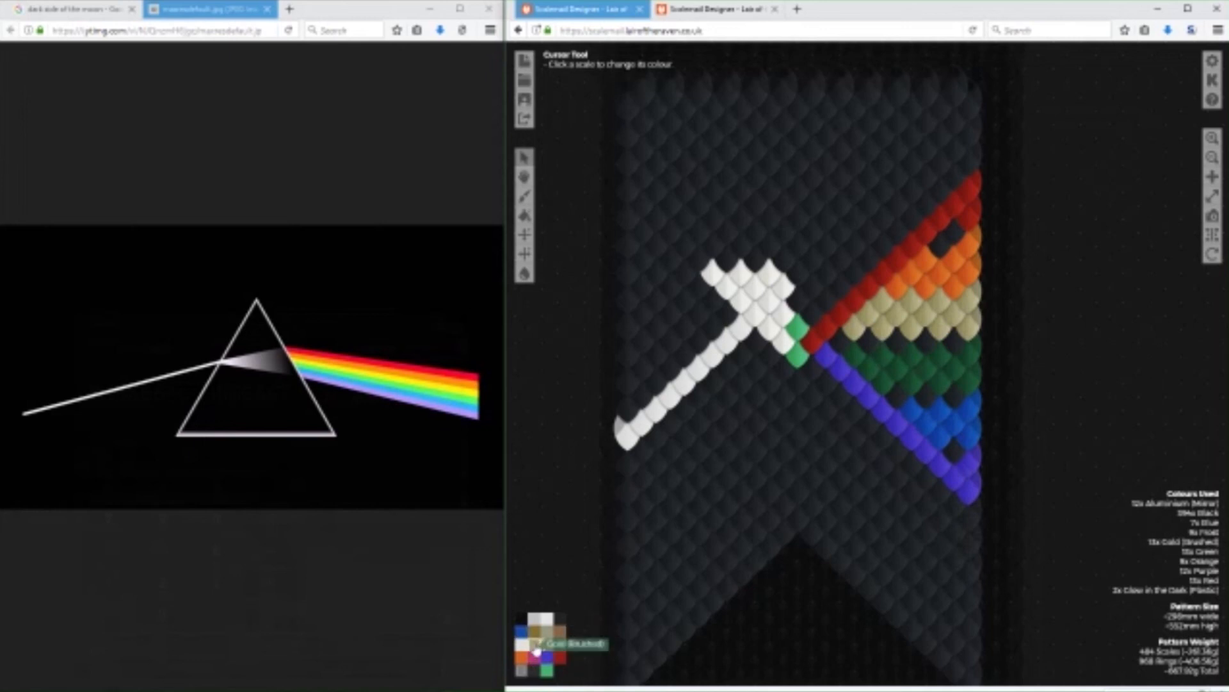
click(829, 338)
click(560, 644)
click(826, 362)
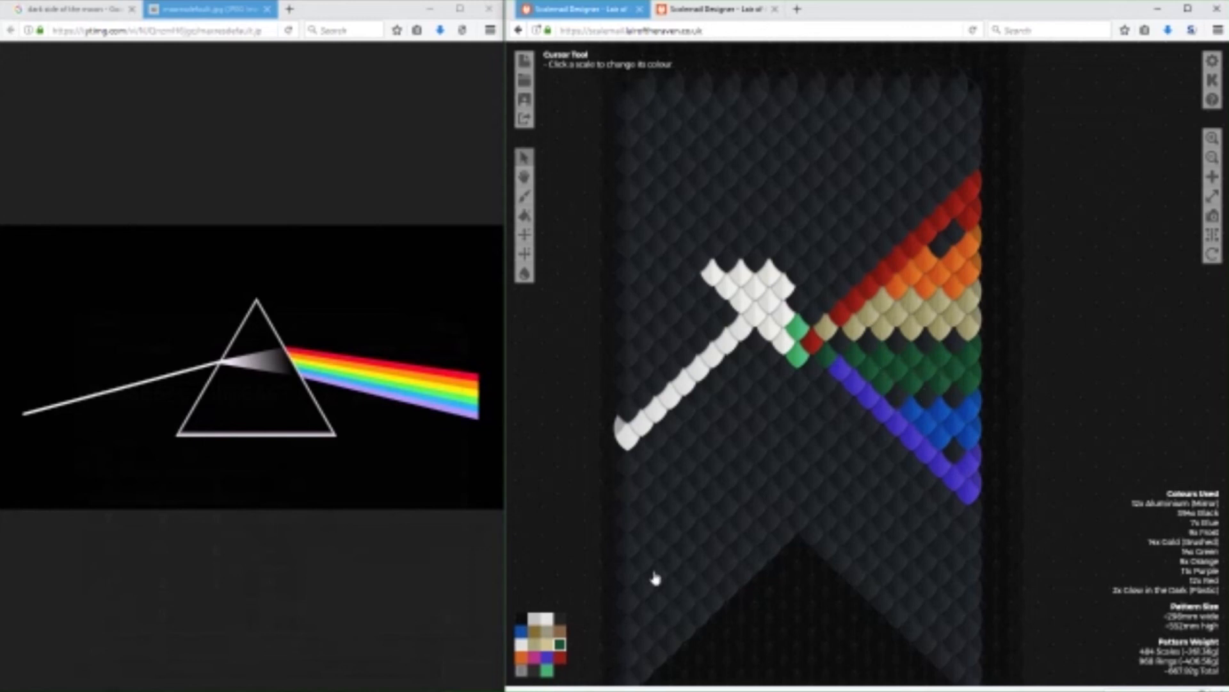
Black out the lowest inner green scales, the inner red and purple diagonals, and the inner orange scales.
click(560, 619)
click(876, 386)
click(909, 390)
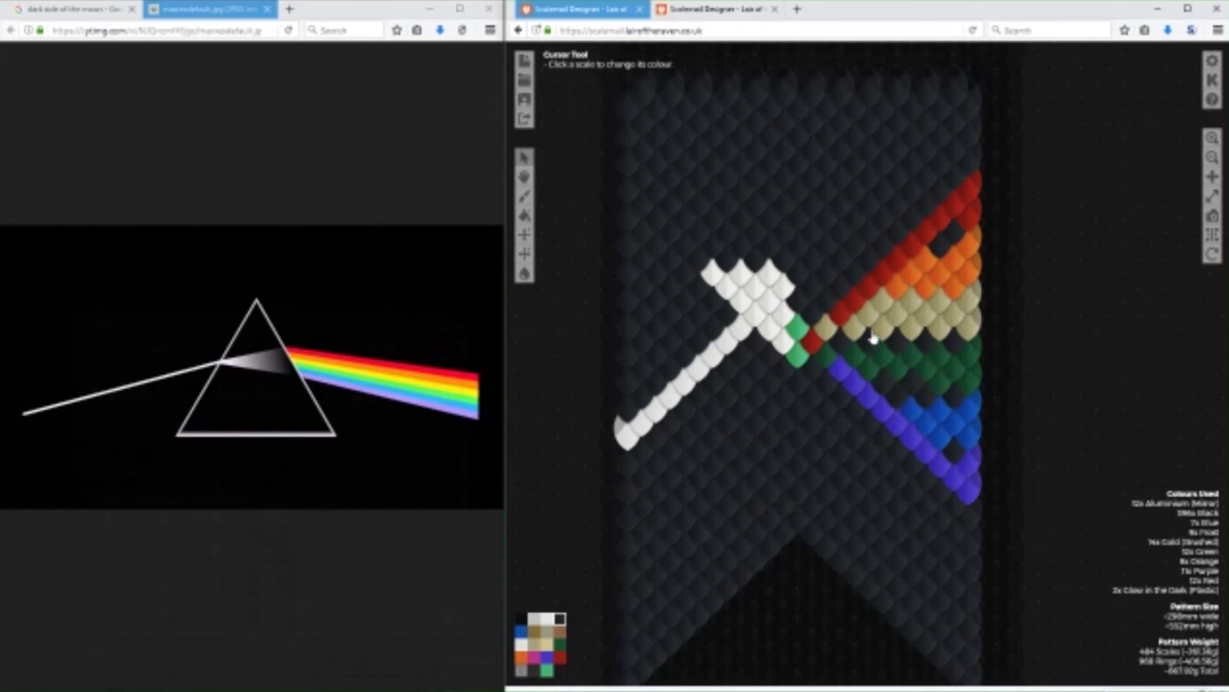
mouse_move(841, 314)
mouse_down()
mouse_move(919, 233)
mouse_move(916, 253)
mouse_up()
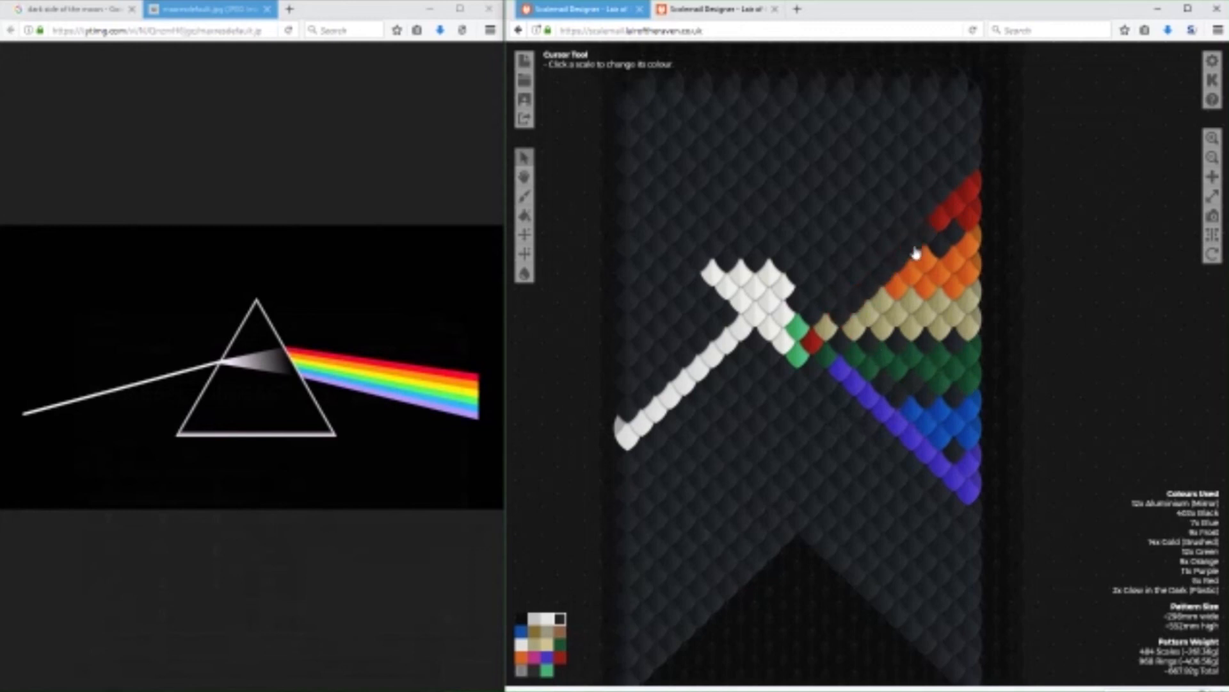
drag(837, 373, 878, 408)
mouse_move(893, 288)
mouse_down()
mouse_move(919, 263)
mouse_move(922, 289)
mouse_move(931, 280)
mouse_move(921, 306)
mouse_move(897, 316)
mouse_move(885, 305)
mouse_move(913, 303)
mouse_move(920, 338)
mouse_up()
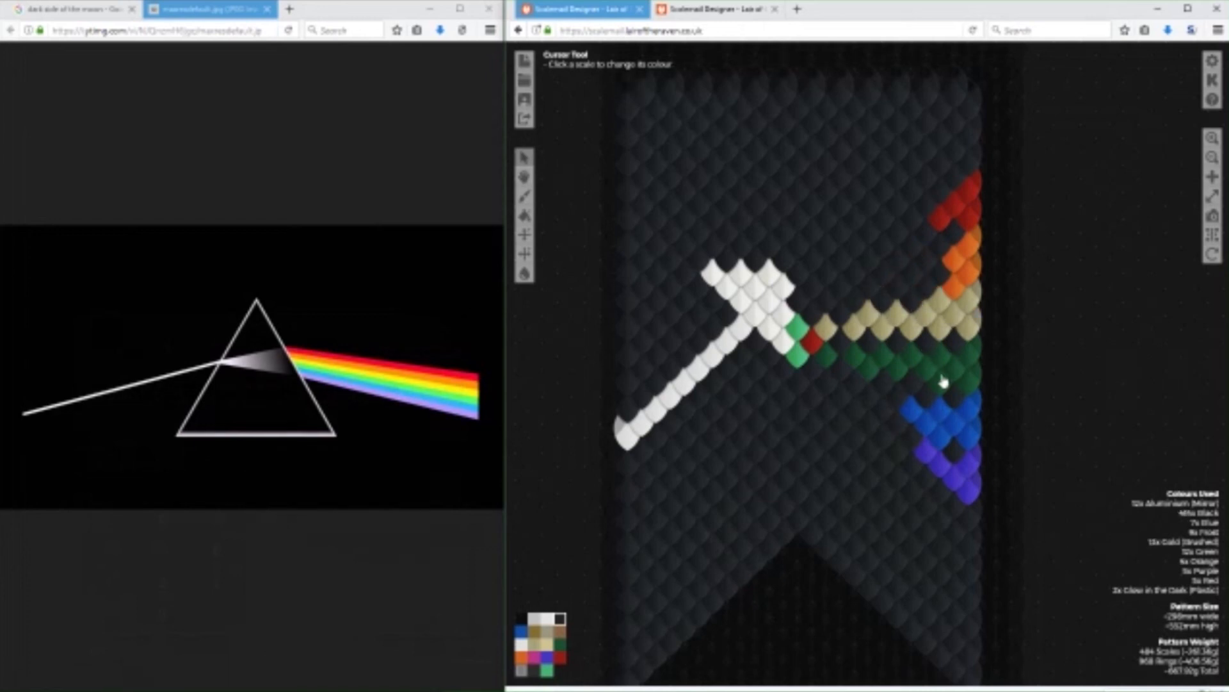
click(809, 349)
Extend the Glow in the Dark (Plastic) scales into a four-scale diamond and fill the black gaps in the green band's upper row.
click(545, 668)
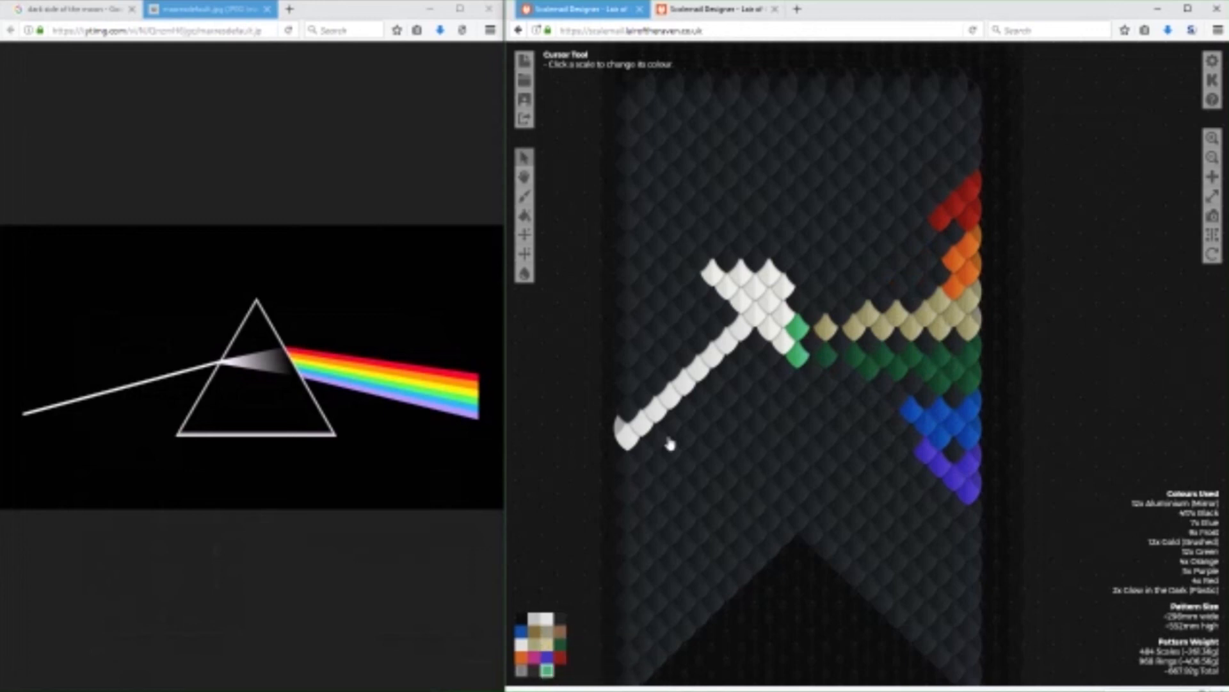
click(810, 342)
click(785, 341)
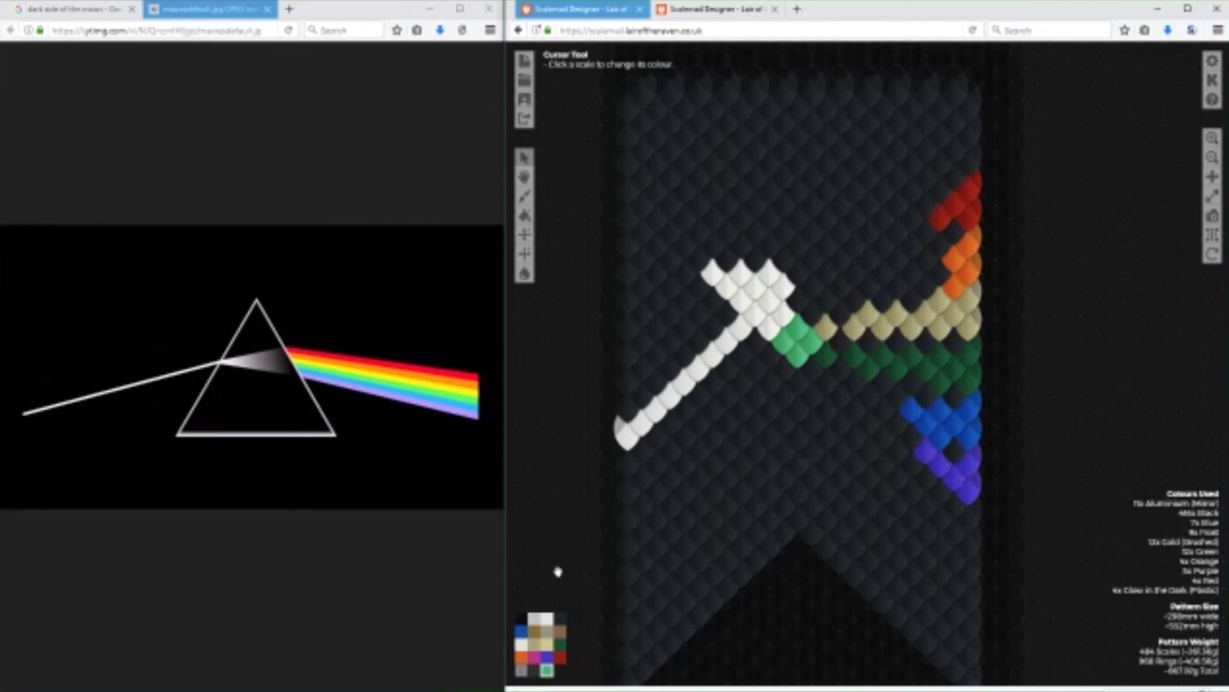
click(561, 643)
drag(844, 346, 958, 345)
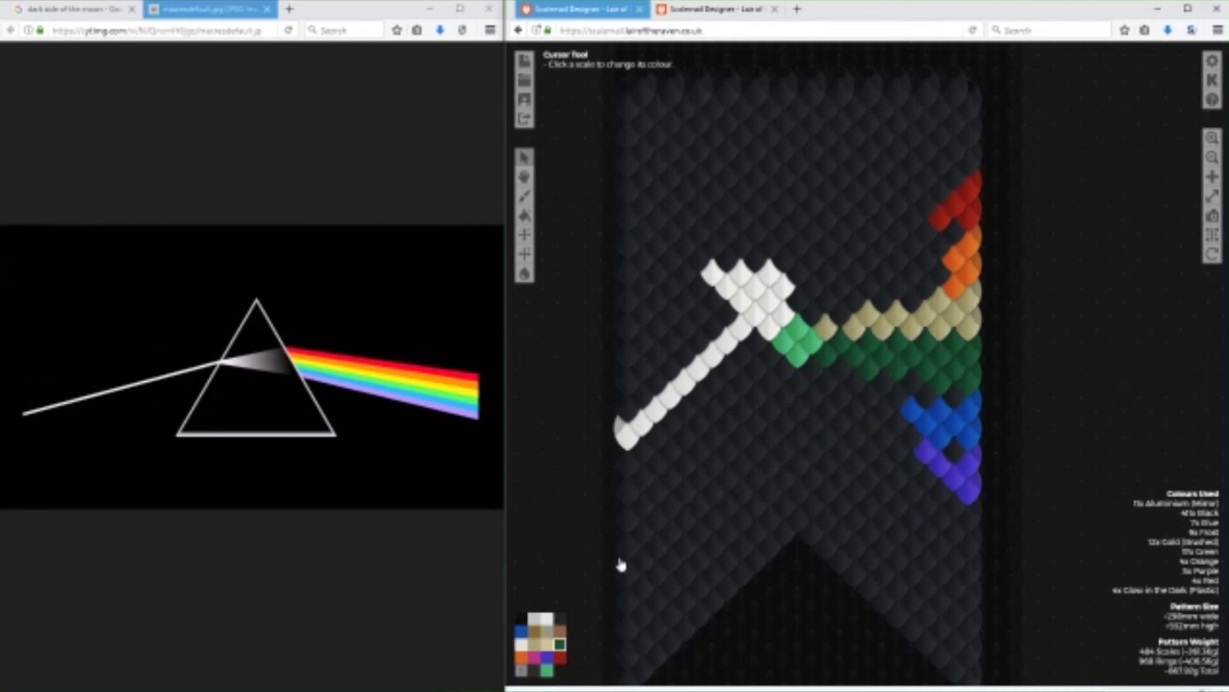
Close the gap near the gold band's inner end and raise the band's upper edge with Gold (Brushed) scales.
click(547, 643)
click(842, 317)
click(534, 643)
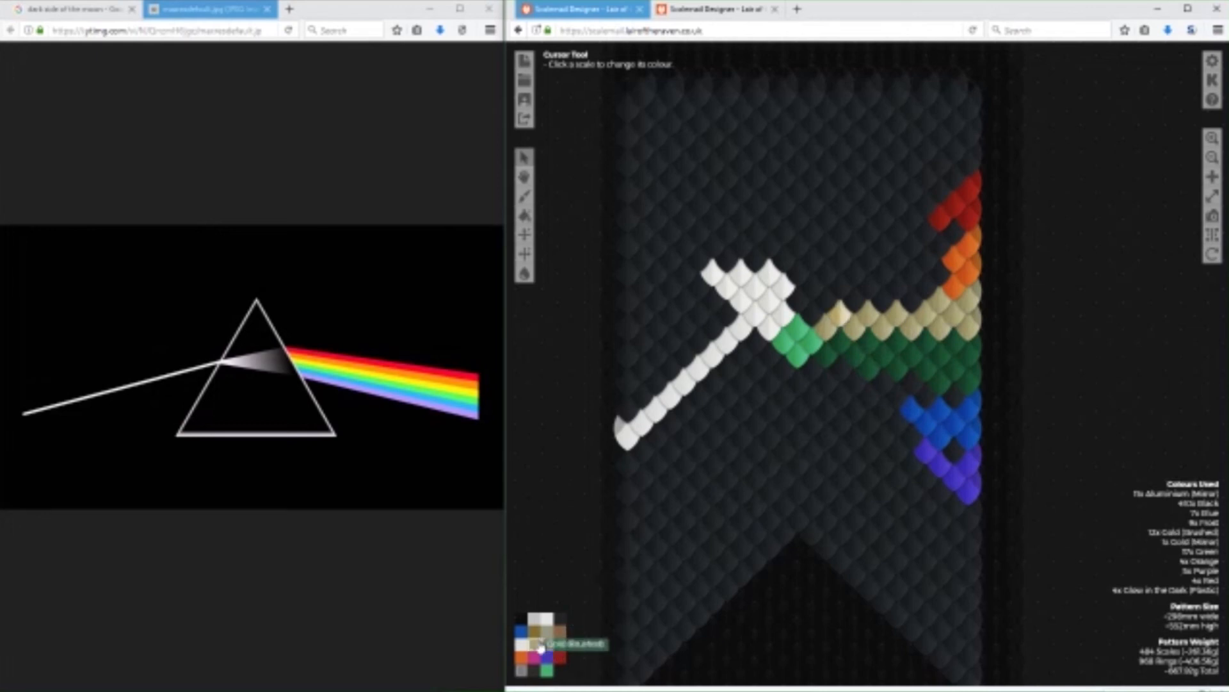
click(842, 318)
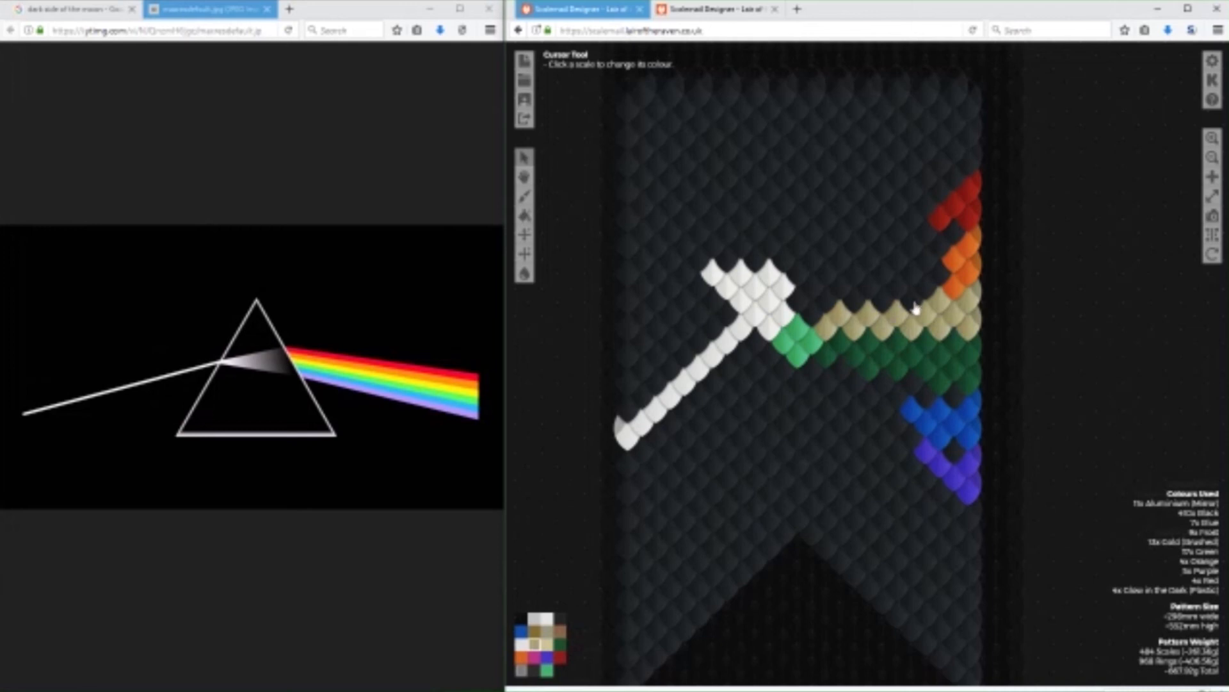
click(952, 299)
click(913, 301)
click(881, 307)
click(934, 297)
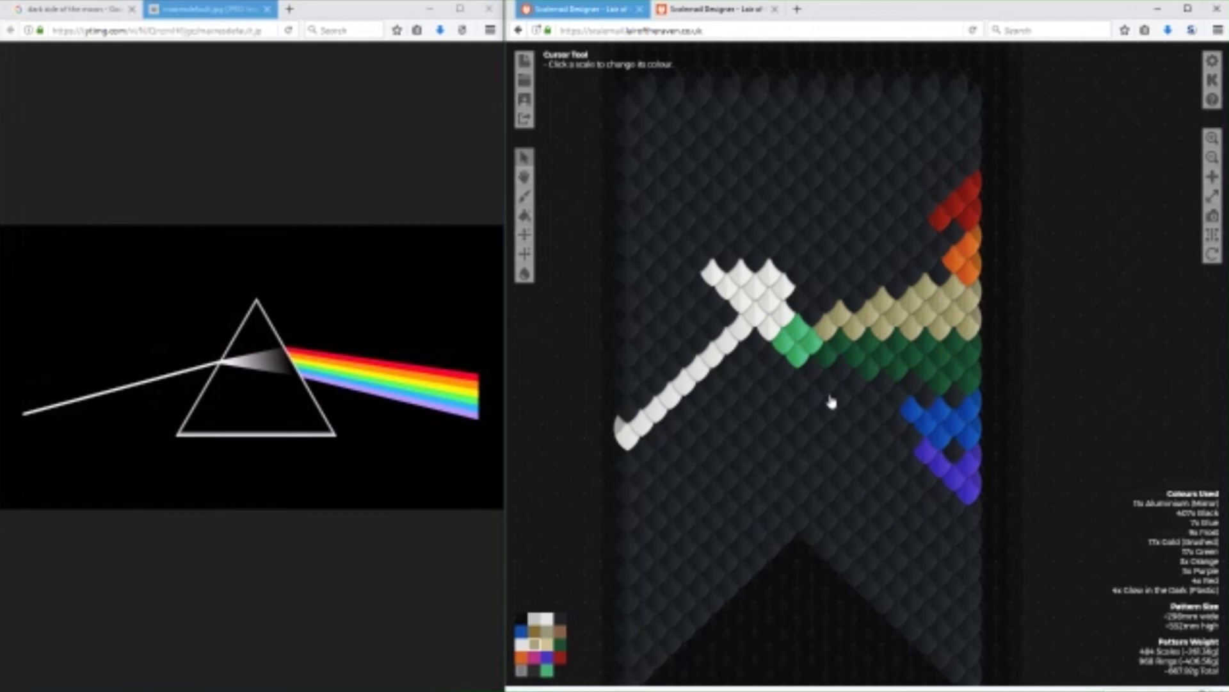
Paint a row of orange scales along the gold band's upper edge and restore the overlapped scale to Gold (Brushed).
click(521, 657)
click(832, 302)
click(858, 299)
click(874, 290)
click(898, 290)
click(926, 283)
click(535, 643)
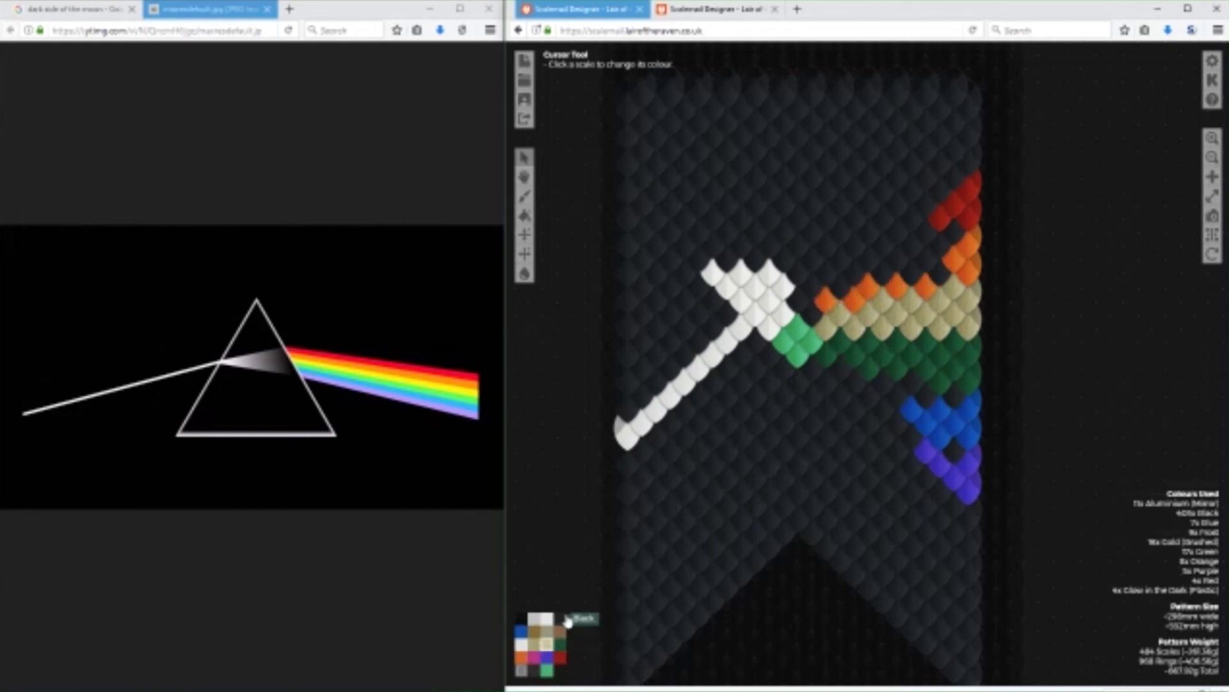
click(926, 285)
Thicken the orange band with further orange scales above the first row, from the banner's edge to its inner end.
click(521, 657)
click(913, 274)
click(942, 273)
click(926, 260)
click(884, 275)
click(841, 289)
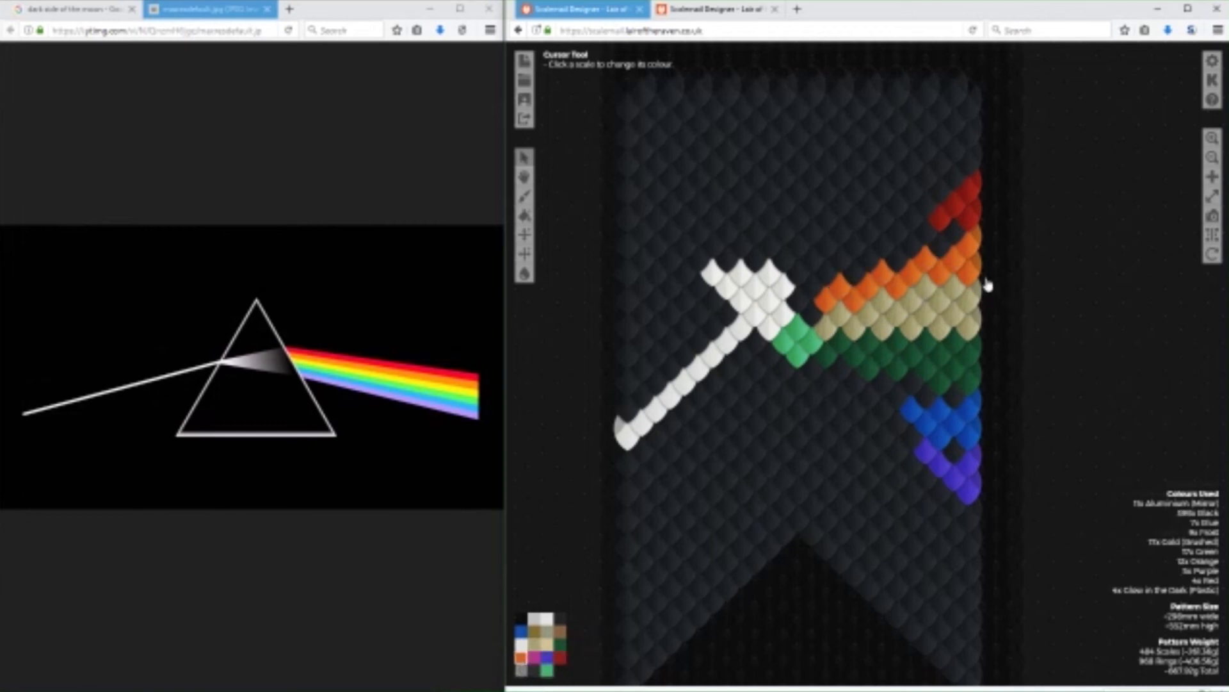
click(946, 249)
click(903, 270)
click(858, 285)
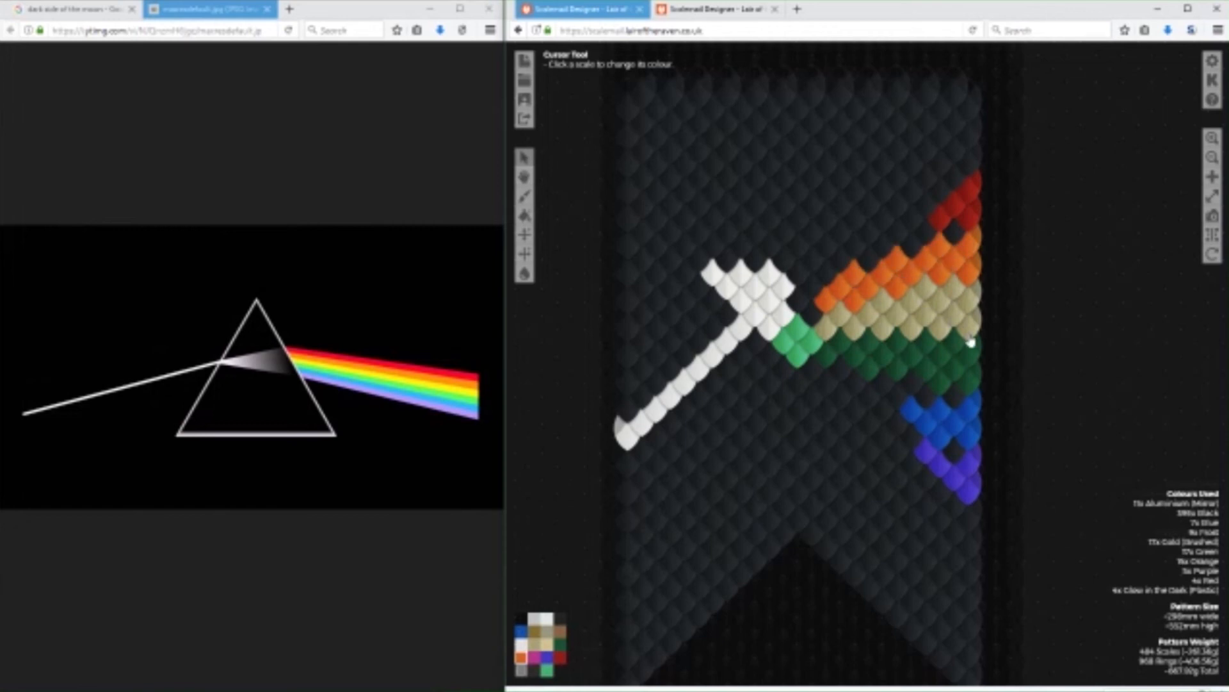
Paint blue scales below the green band to outline the blue band's lower edge out to the existing blue scales.
click(520, 631)
click(828, 382)
click(559, 644)
click(520, 631)
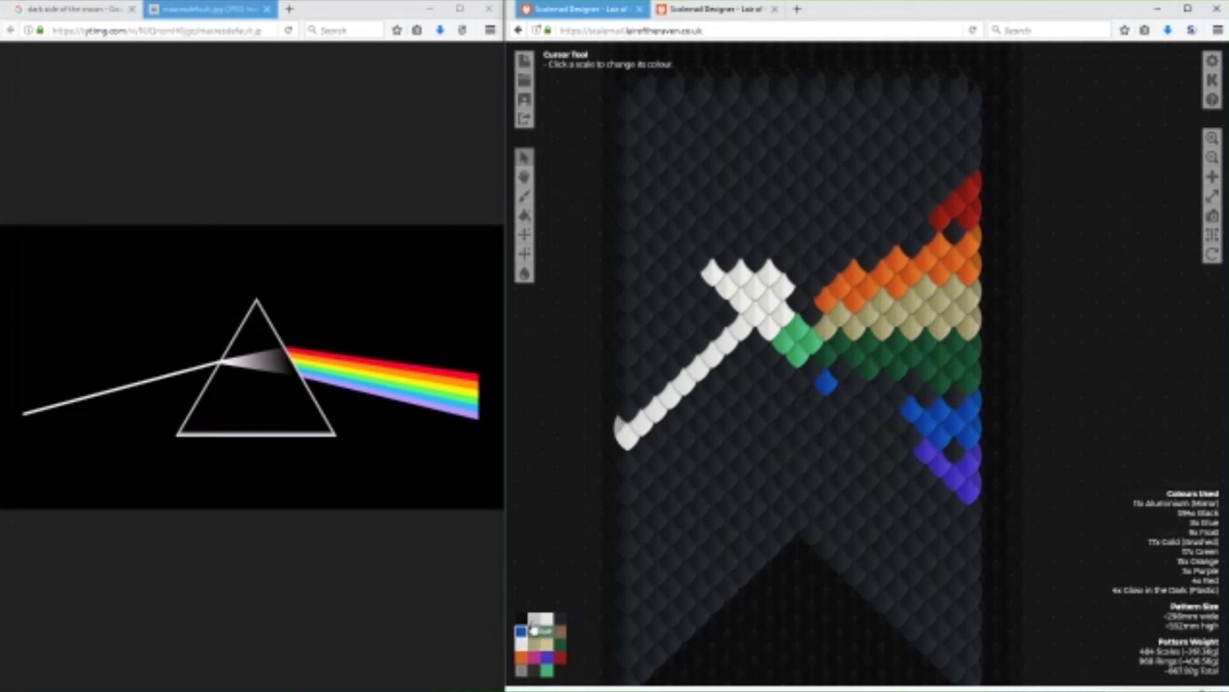
click(843, 399)
click(860, 411)
click(887, 416)
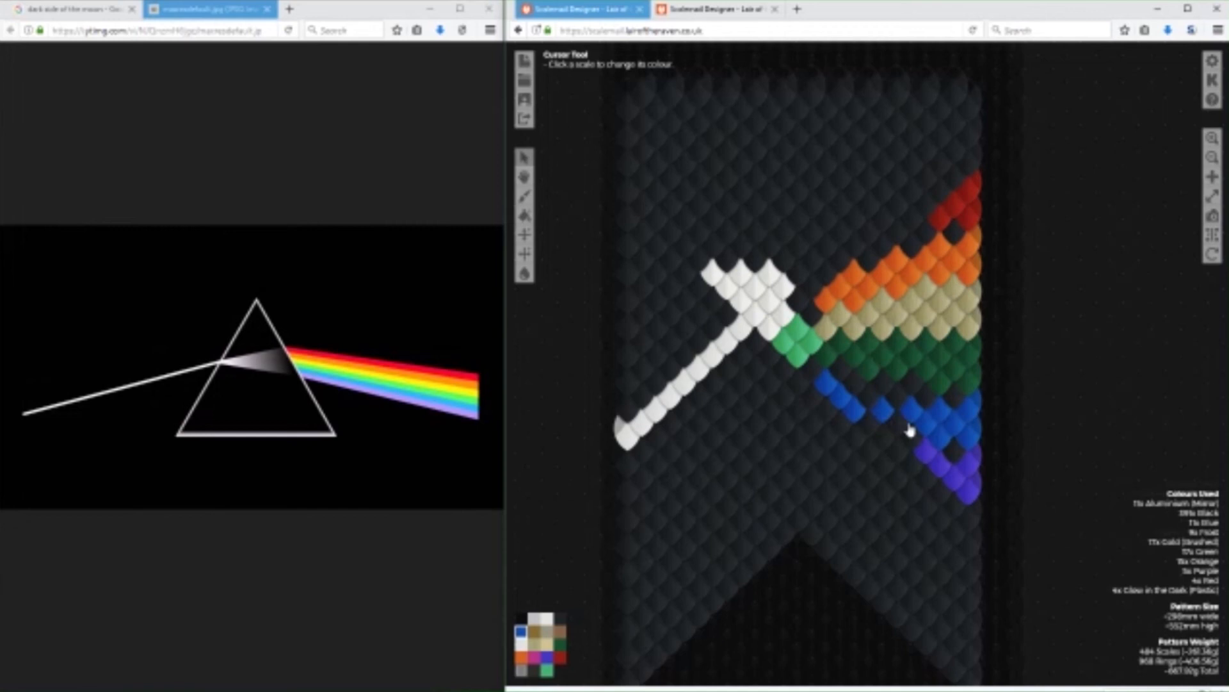
click(898, 428)
Fill the black gaps between the green band and the blue outline with blue scales.
click(952, 398)
click(927, 397)
click(912, 387)
click(899, 396)
click(884, 388)
click(865, 397)
click(851, 383)
click(839, 373)
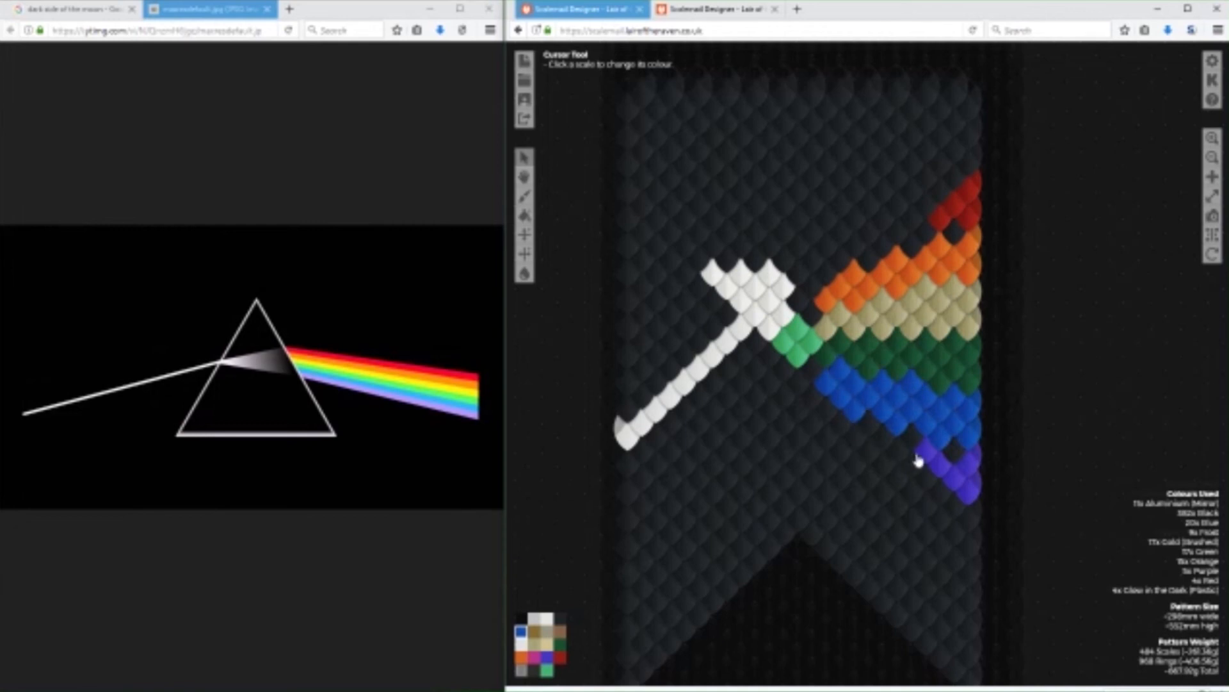
Recolour the blue scale overlapping the green band green and paint a widening purple band beneath the blue band.
click(560, 644)
click(849, 379)
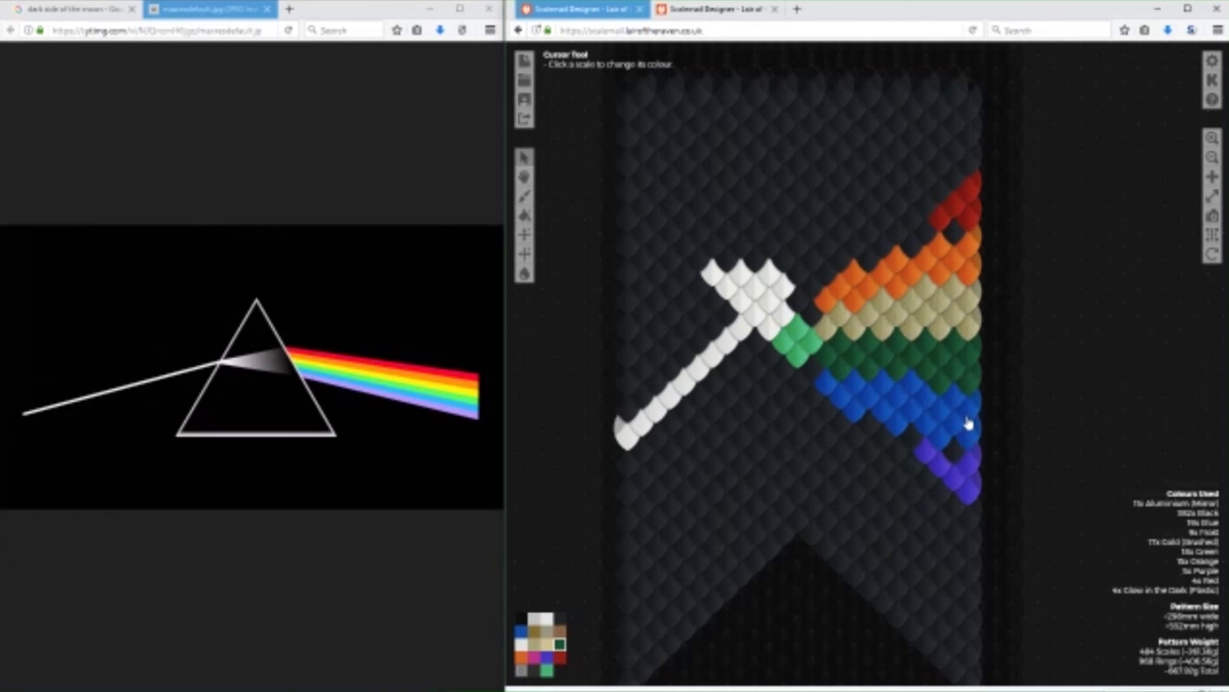
click(552, 658)
click(828, 412)
mouse_move(841, 428)
mouse_down()
mouse_move(878, 448)
mouse_move(955, 458)
mouse_up()
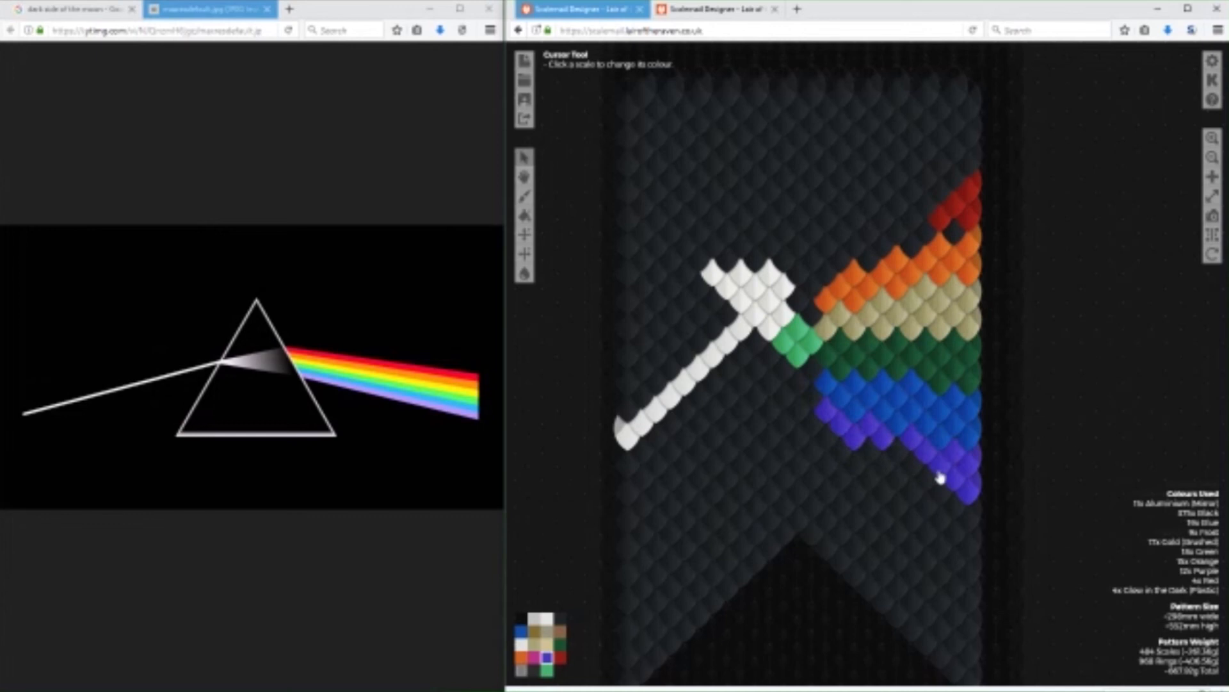
drag(971, 510, 873, 455)
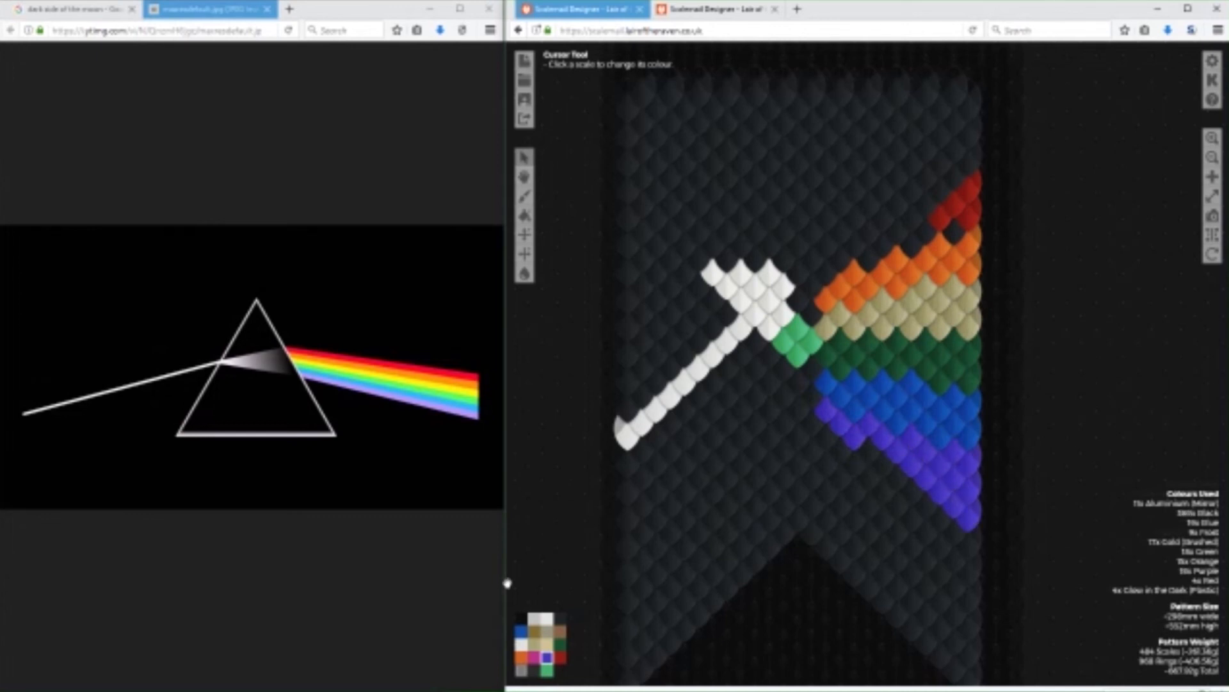
Paint a red band above the orange band, widening it towards the banner's edge.
click(560, 657)
mouse_move(830, 276)
mouse_down()
mouse_move(915, 229)
mouse_move(870, 260)
mouse_move(988, 230)
mouse_up()
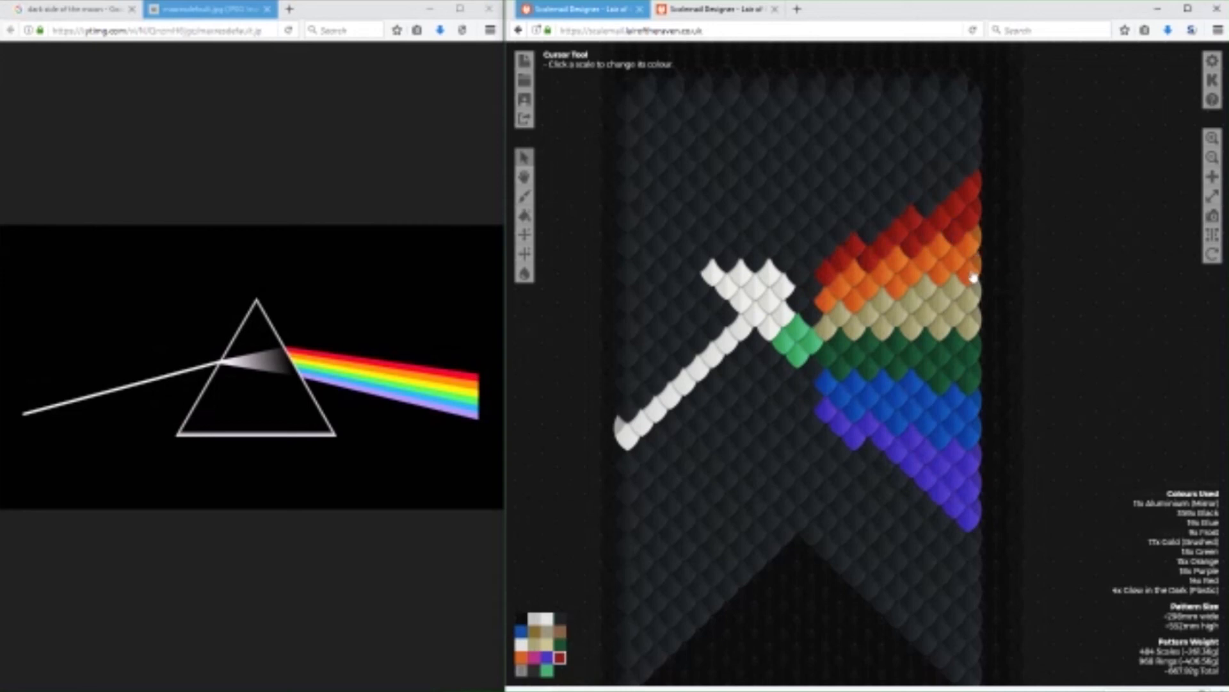
mouse_move(939, 211)
mouse_down()
mouse_move(967, 170)
mouse_move(941, 196)
mouse_up()
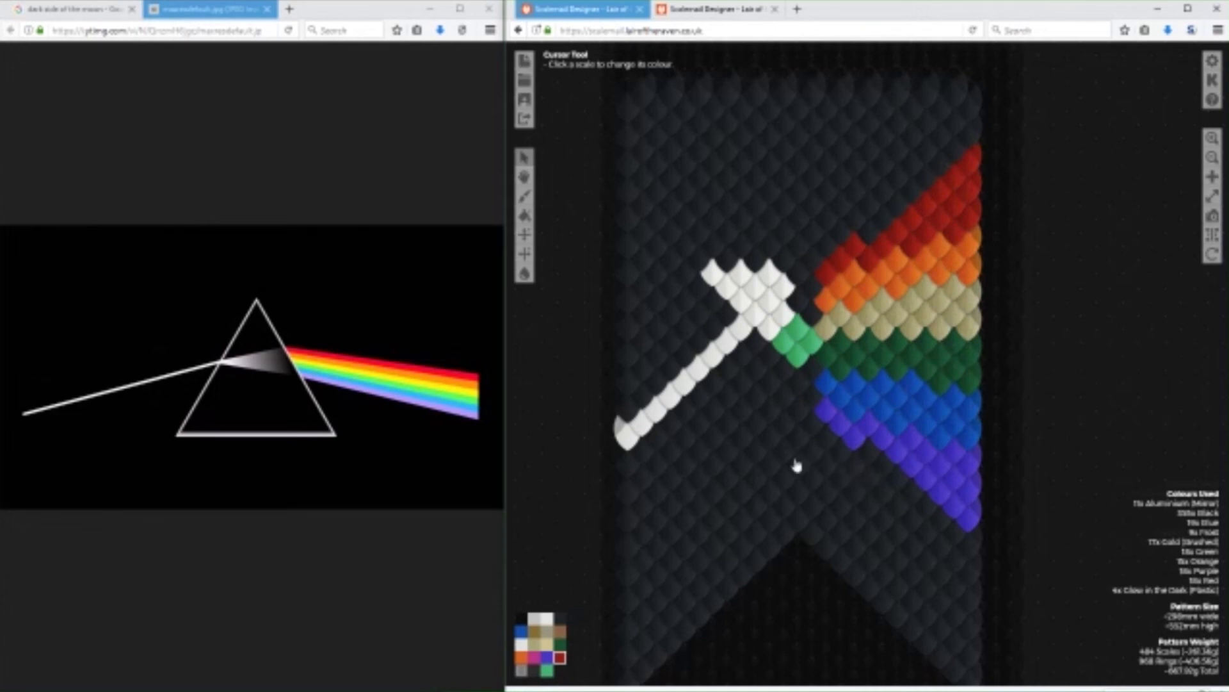
Paint a vertical Aluminium (Mirror) block along the rainbow's inner edge and black out the diagonal beam and white scales beside it.
click(543, 623)
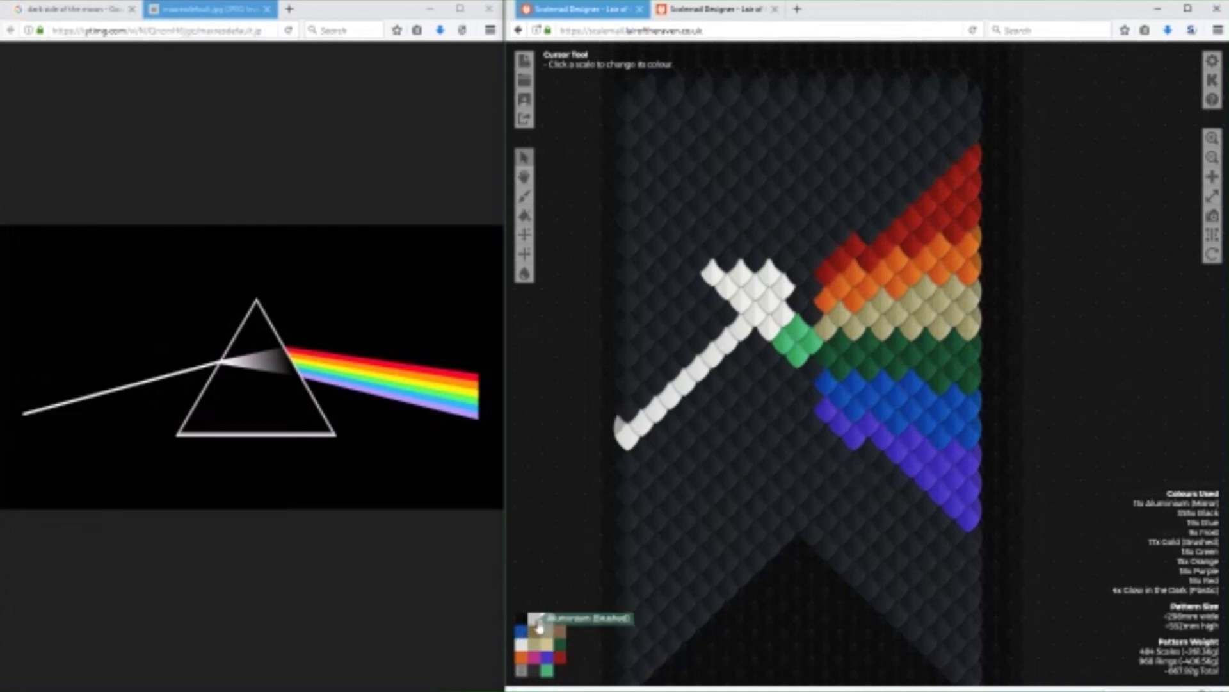
mouse_move(817, 420)
mouse_down()
mouse_move(813, 265)
mouse_move(811, 424)
mouse_up()
mouse_move(801, 266)
mouse_down()
mouse_move(799, 419)
mouse_move(786, 407)
mouse_move(785, 272)
mouse_up()
click(561, 618)
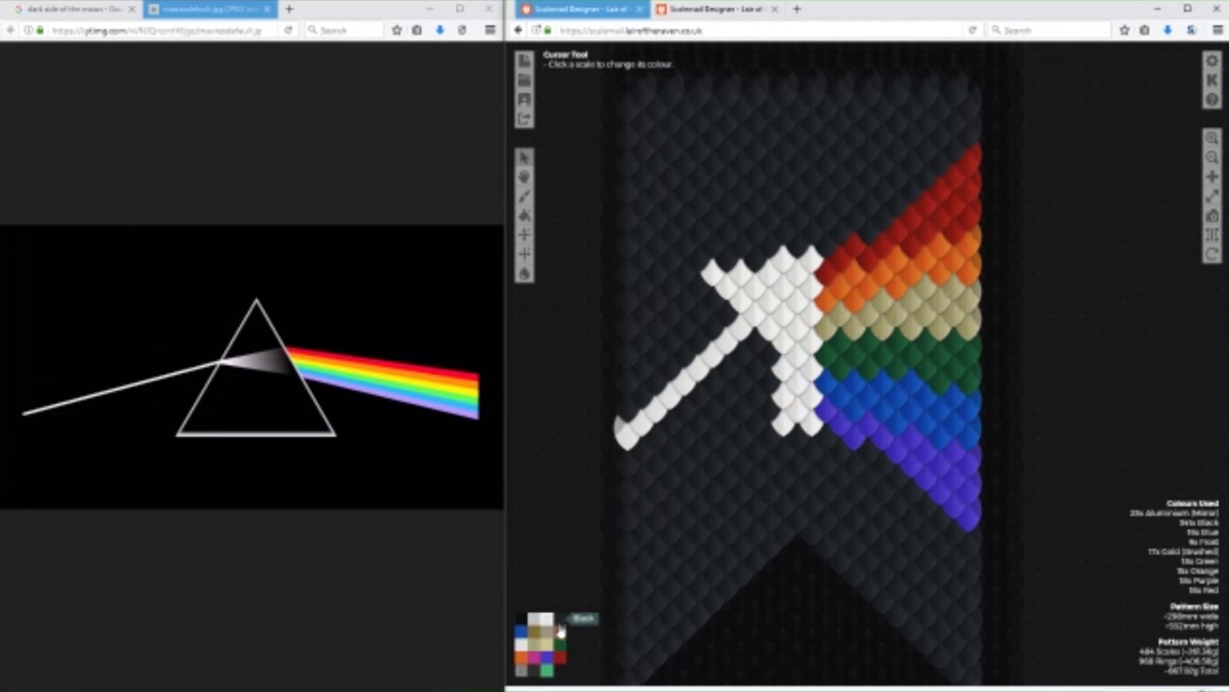
mouse_move(769, 330)
mouse_down()
mouse_move(774, 281)
mouse_move(757, 324)
mouse_move(751, 292)
mouse_move(724, 275)
mouse_move(744, 283)
mouse_move(751, 333)
mouse_move(625, 442)
mouse_up()
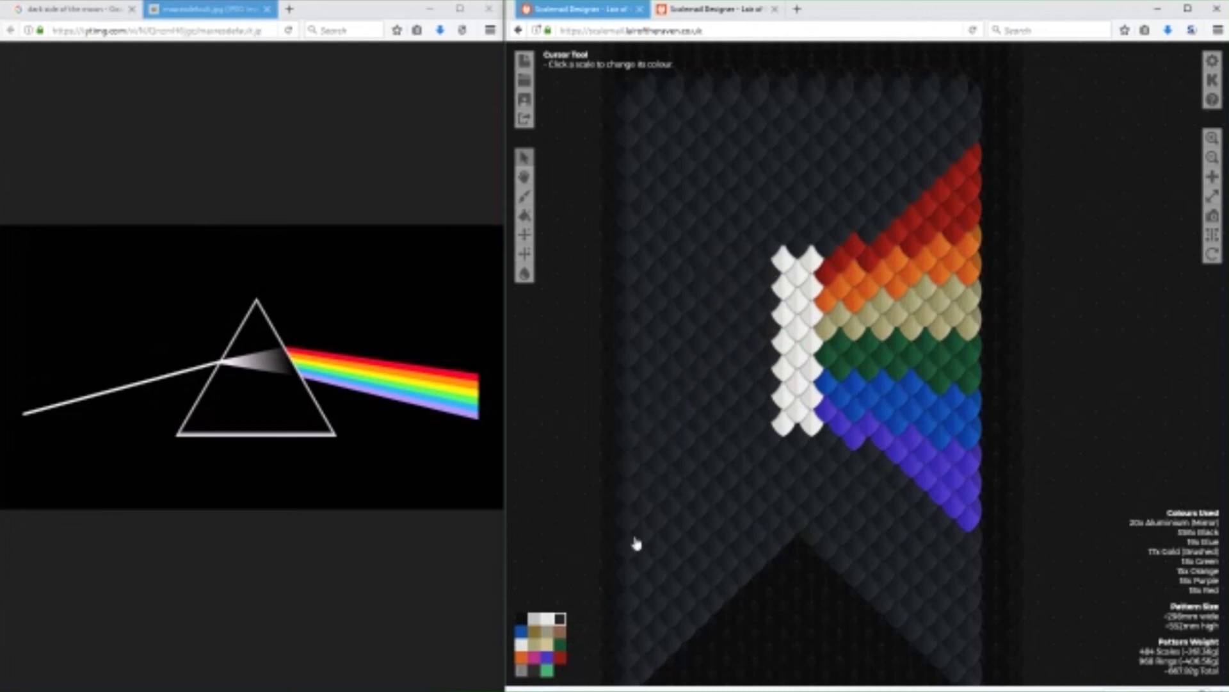
Recolour the whole vertical prism block Clear (Plastic).
click(536, 618)
click(523, 679)
mouse_move(815, 290)
mouse_down()
mouse_move(804, 256)
mouse_move(778, 259)
mouse_move(804, 296)
mouse_move(786, 333)
mouse_move(810, 340)
mouse_move(787, 397)
mouse_move(806, 416)
mouse_move(782, 433)
mouse_move(808, 420)
mouse_move(789, 450)
mouse_up()
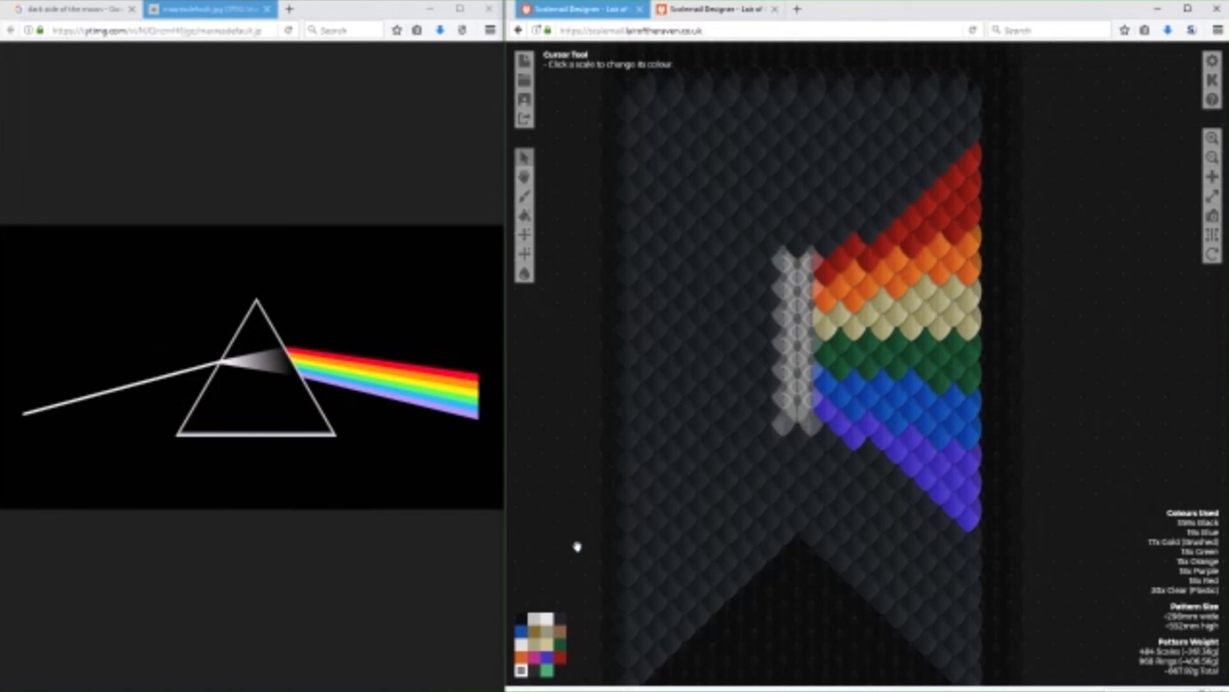
Repaint the prism block's two outer columns Aluminium (Mirror) and black out the stray scale beside them.
click(546, 618)
mouse_move(813, 424)
mouse_down()
mouse_move(813, 268)
mouse_move(813, 384)
mouse_up()
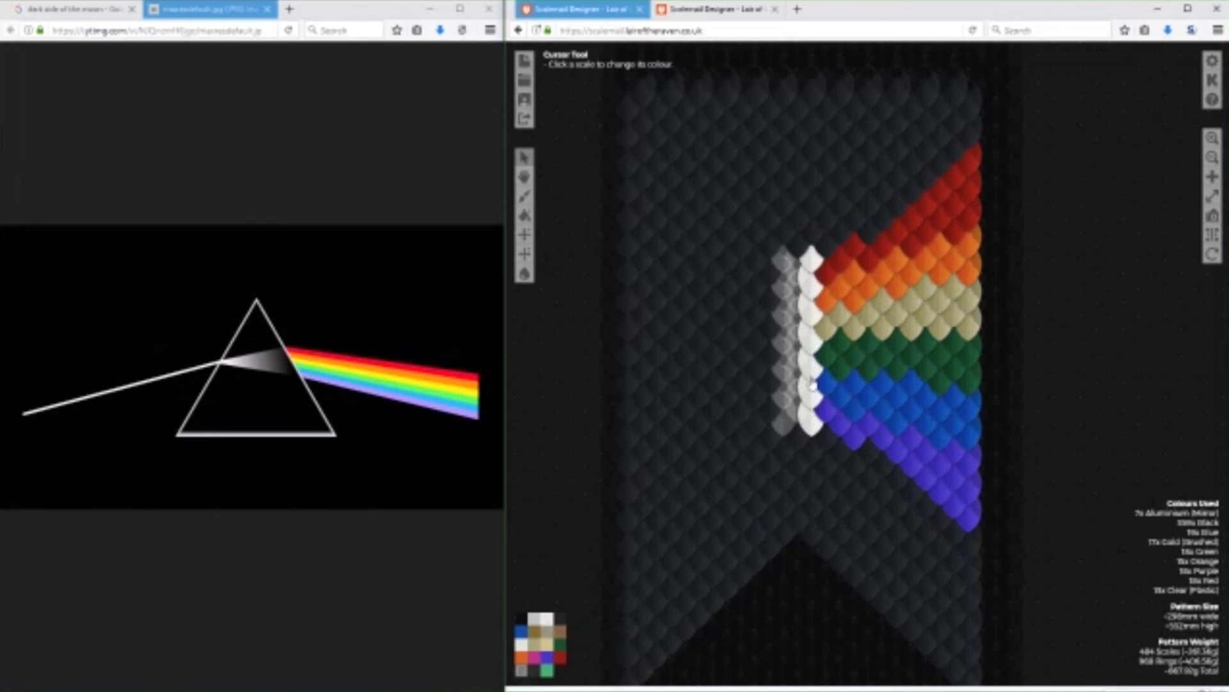
mouse_move(785, 270)
mouse_down()
mouse_move(781, 425)
mouse_move(812, 299)
mouse_up()
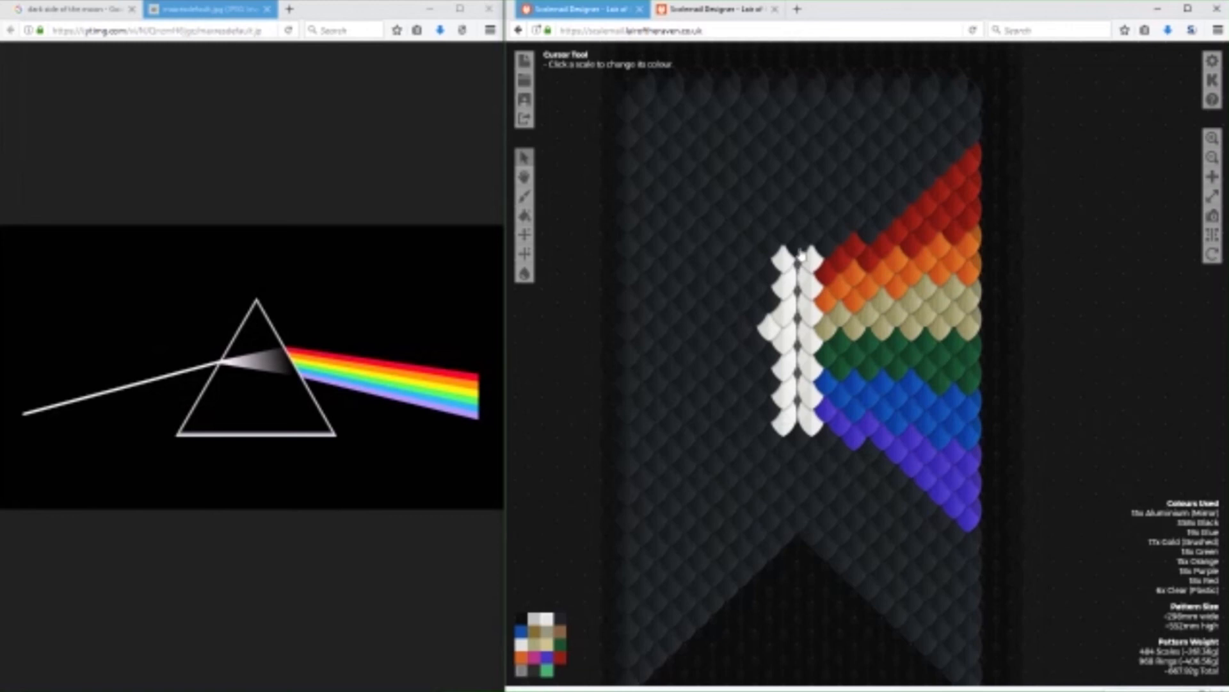
click(560, 619)
click(776, 324)
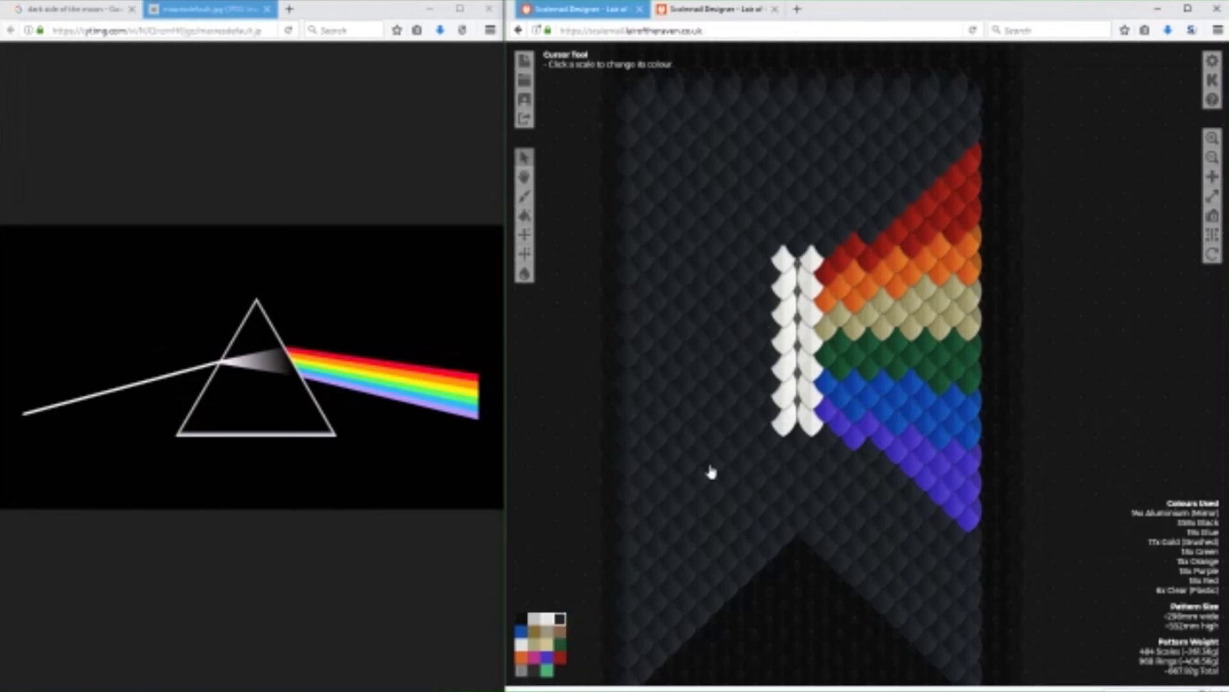
Add an Aluminium (Mirror) column on each side of the prism block and recolour the scales between them Clear (Plastic).
click(545, 622)
drag(822, 279, 827, 413)
drag(776, 265, 774, 407)
click(521, 670)
drag(800, 276, 786, 405)
drag(810, 288, 804, 424)
Paint a horizontal Frost beam from the banner's edge to the prism and cap the prism's two ends with Aluminium (Mirror) scales.
click(522, 647)
mouse_move(756, 348)
mouse_down()
mouse_move(651, 347)
mouse_move(741, 334)
mouse_move(630, 333)
mouse_move(631, 359)
mouse_move(740, 360)
mouse_move(759, 383)
mouse_up()
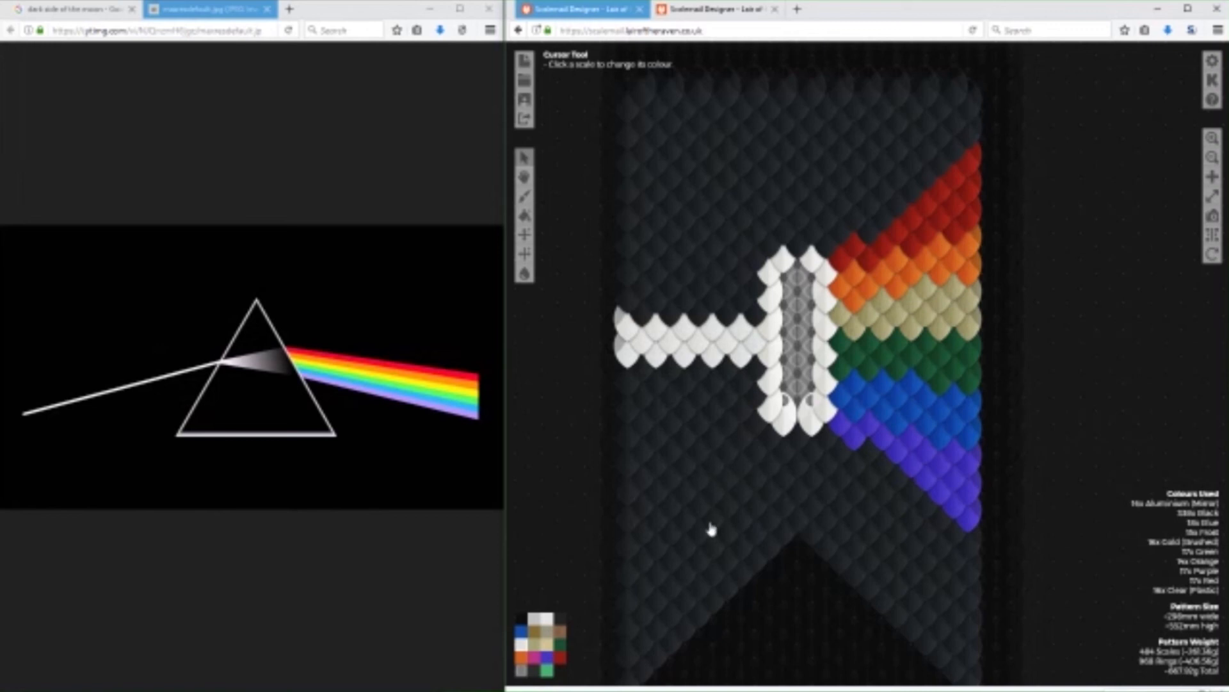
click(801, 252)
click(797, 447)
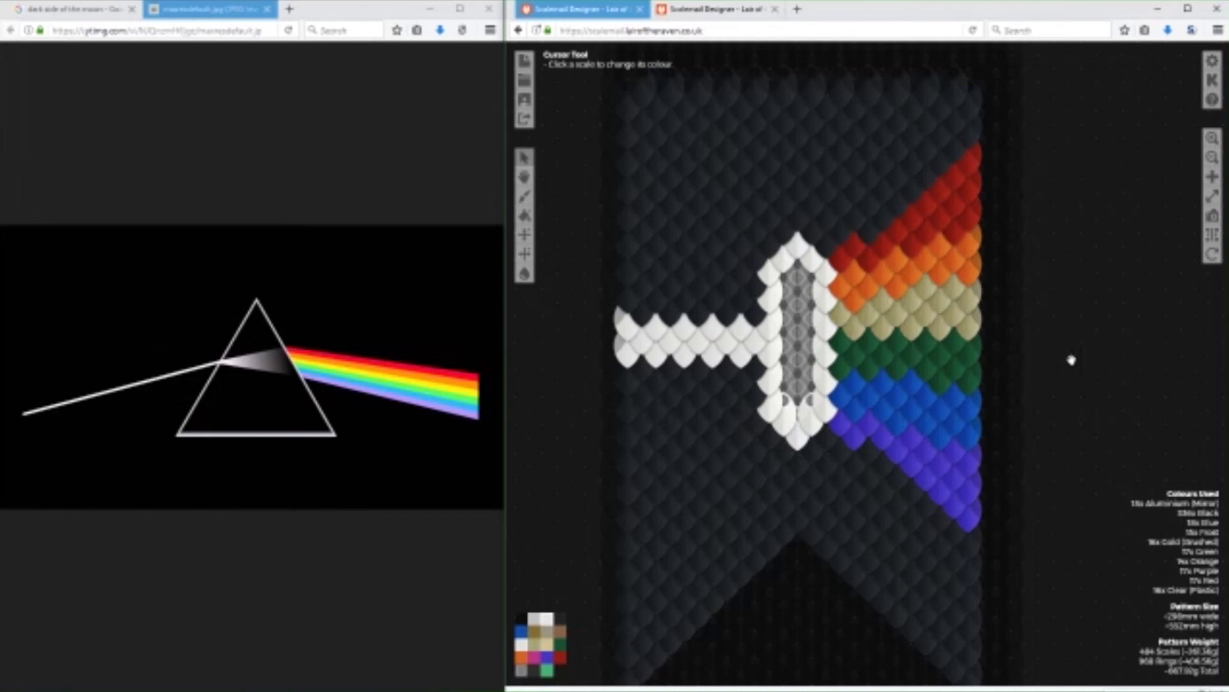
mouse_move(1071, 361)
mouse_down()
mouse_move(1076, 239)
mouse_move(1056, 377)
mouse_move(1021, 387)
mouse_move(1089, 358)
mouse_up()
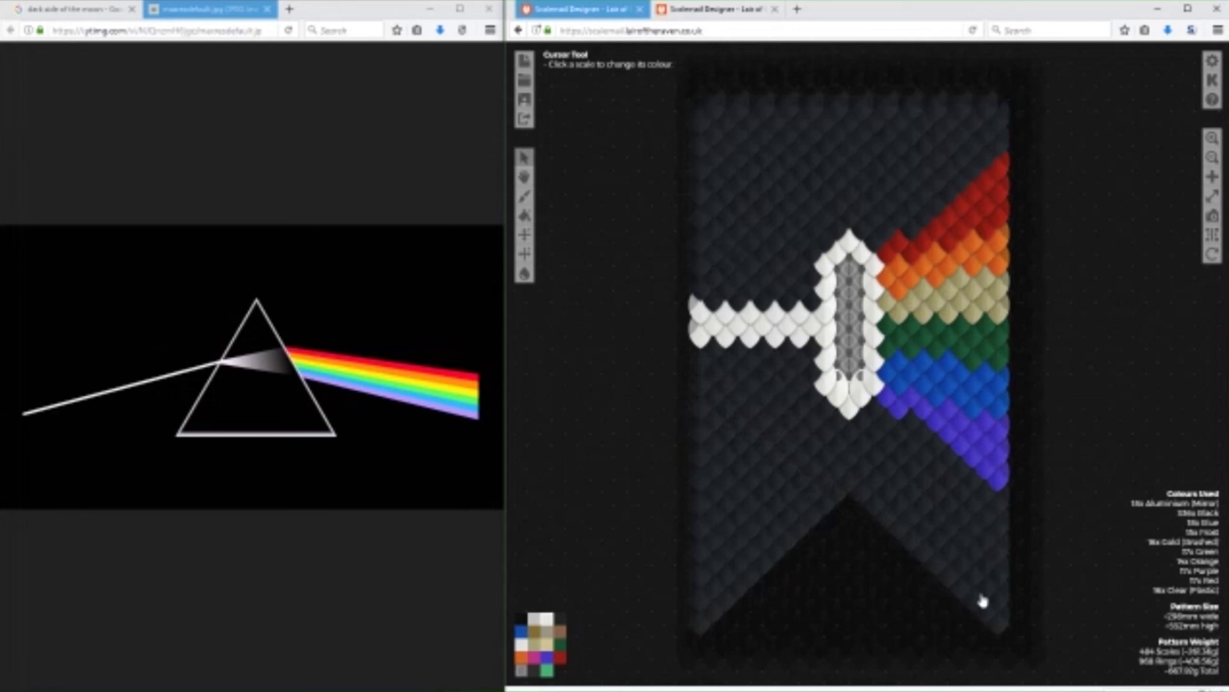
drag(1101, 304, 1096, 349)
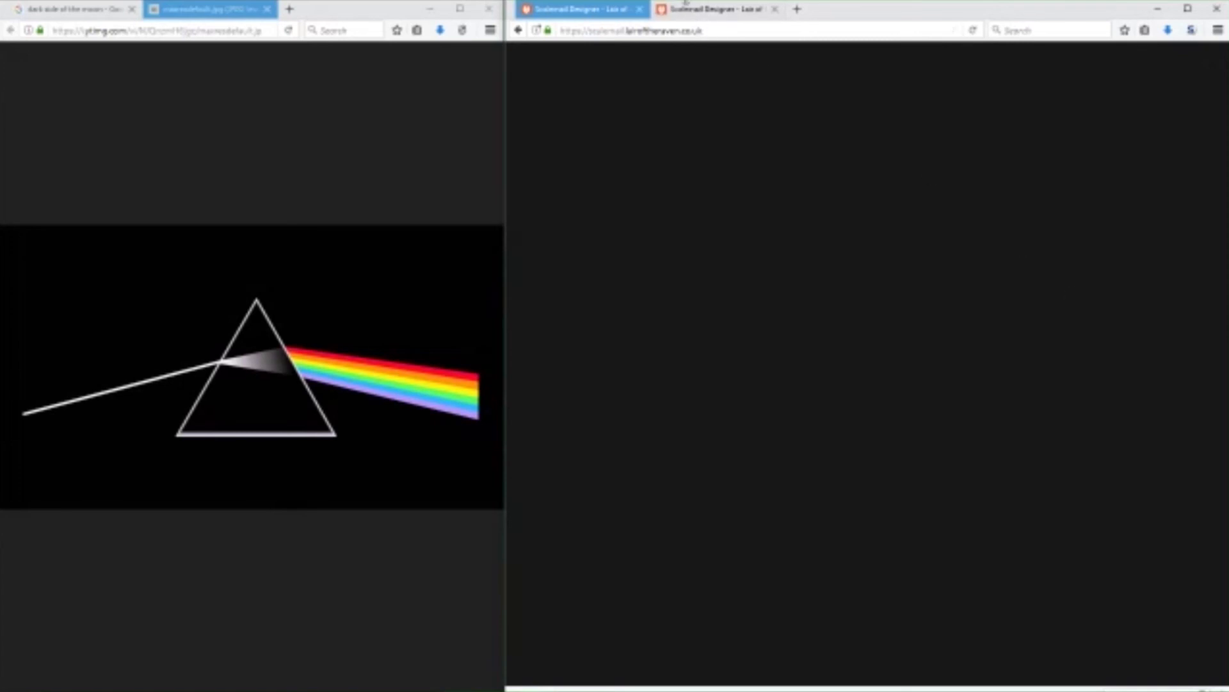
Restore the blank pattern canvas by checking both Scalemail Designer tabs and slightly resizing the browser window.
click(711, 8)
click(584, 8)
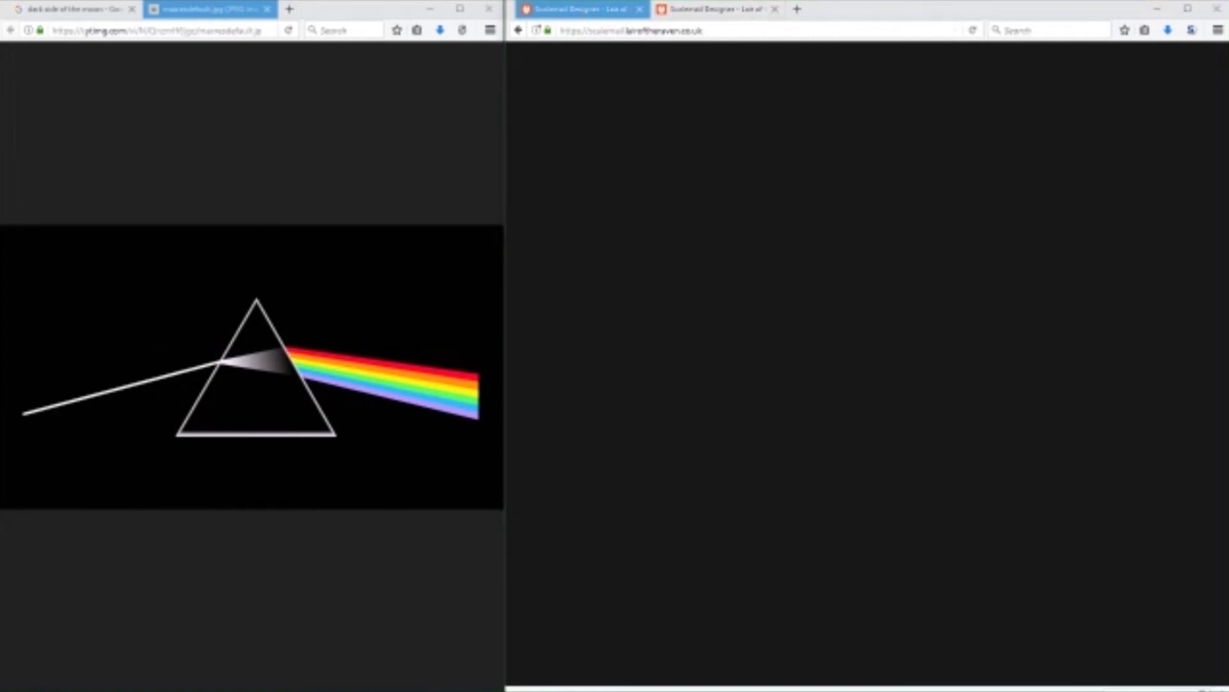
click(707, 7)
click(586, 9)
right_click(915, 284)
click(947, 389)
mouse_move(650, 685)
mouse_down()
mouse_move(653, 582)
mouse_move(642, 689)
mouse_up()
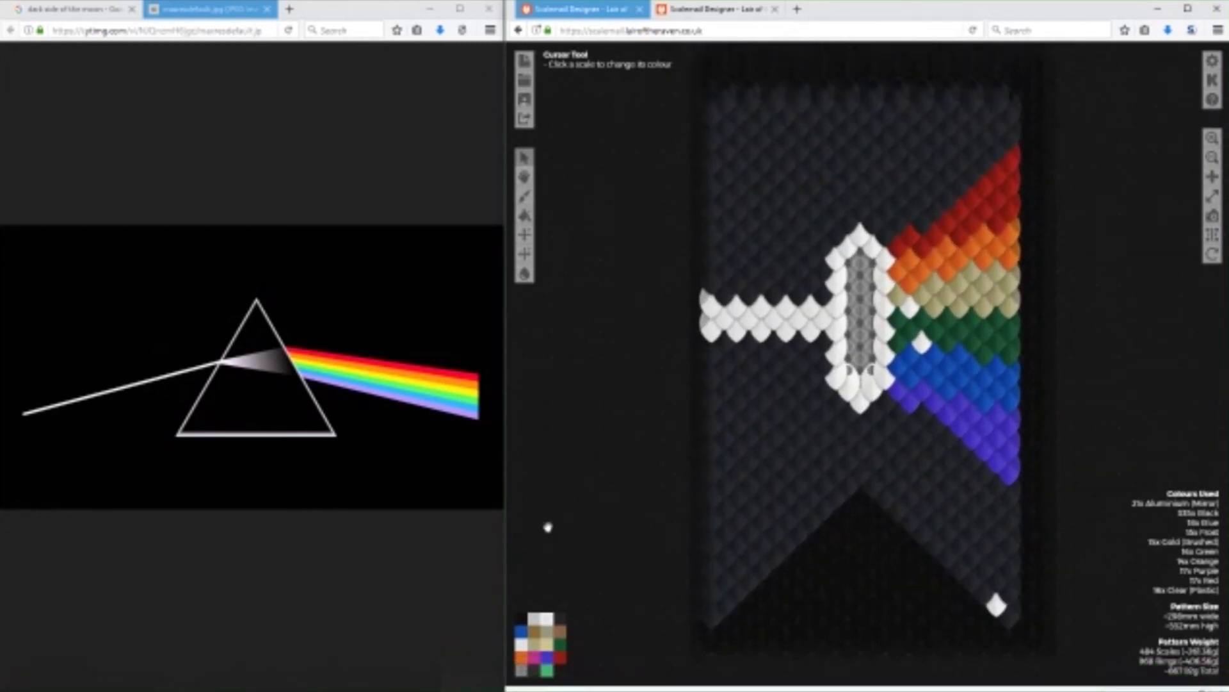
Recolour the stray mirror scales: Black at the banner's tail tip, Gold (Brushed) and Green in the matching bands beside the prism.
click(561, 617)
click(997, 607)
click(560, 643)
click(535, 645)
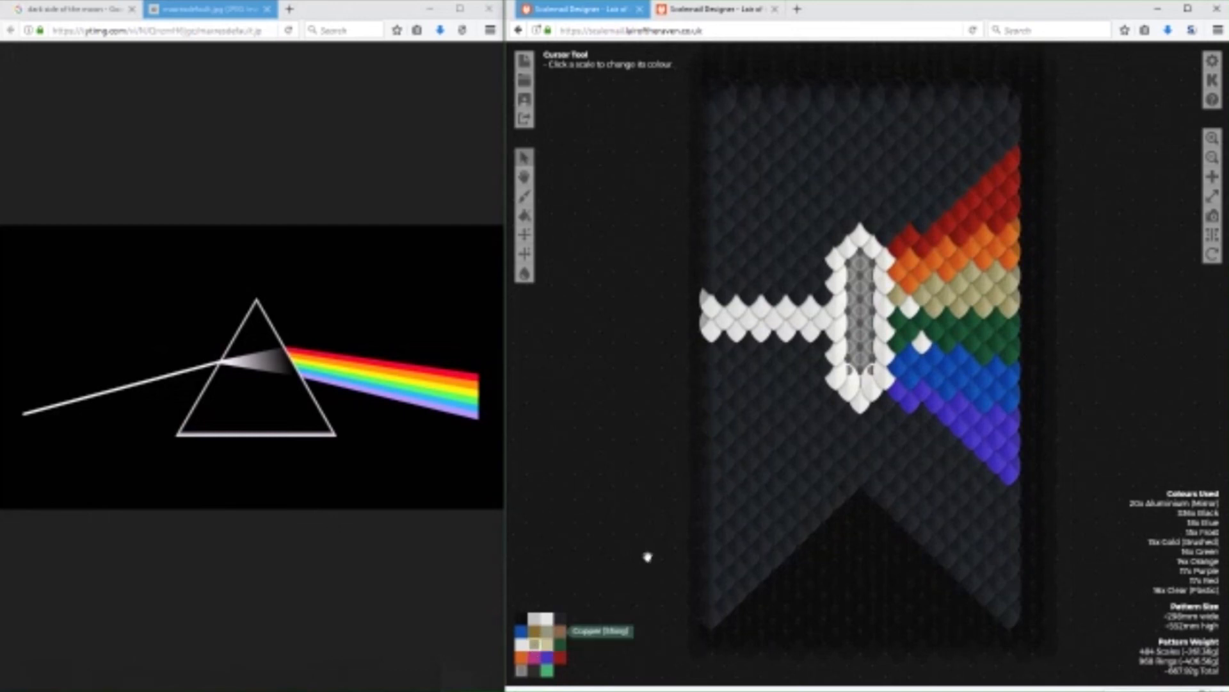
click(913, 307)
click(560, 643)
click(923, 348)
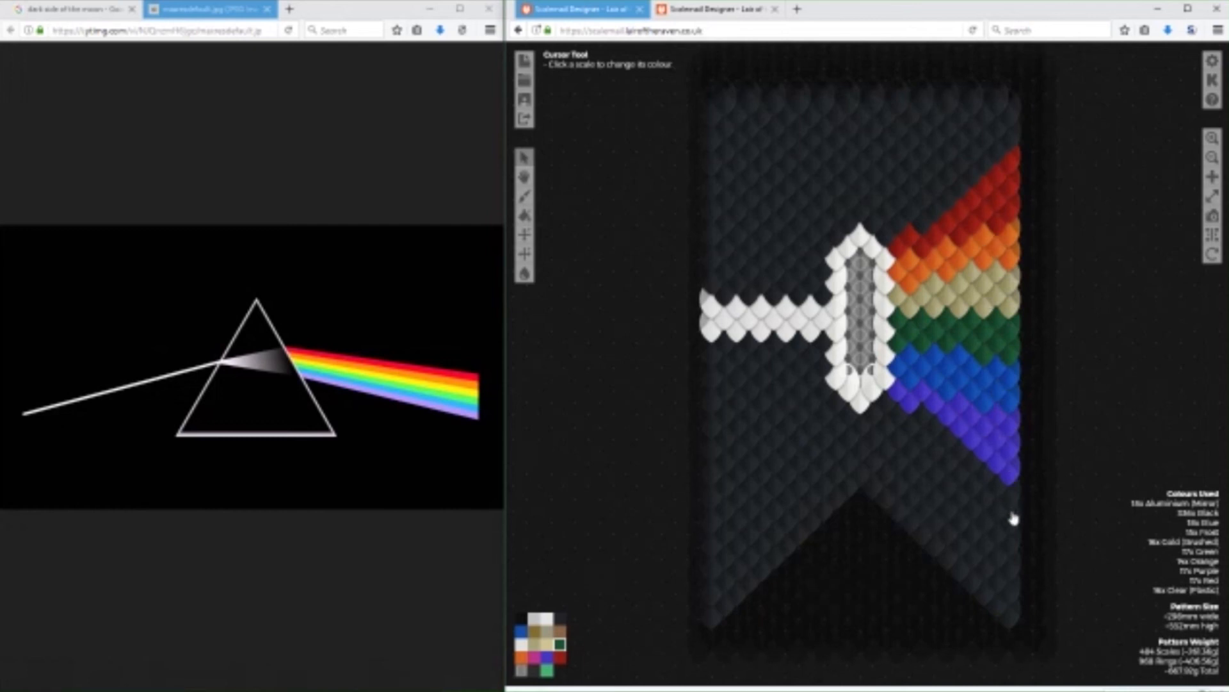
Straighten the outer edges of the red and purple bands beside the prism using Black, Purple and Red scales.
click(560, 618)
click(546, 657)
click(913, 391)
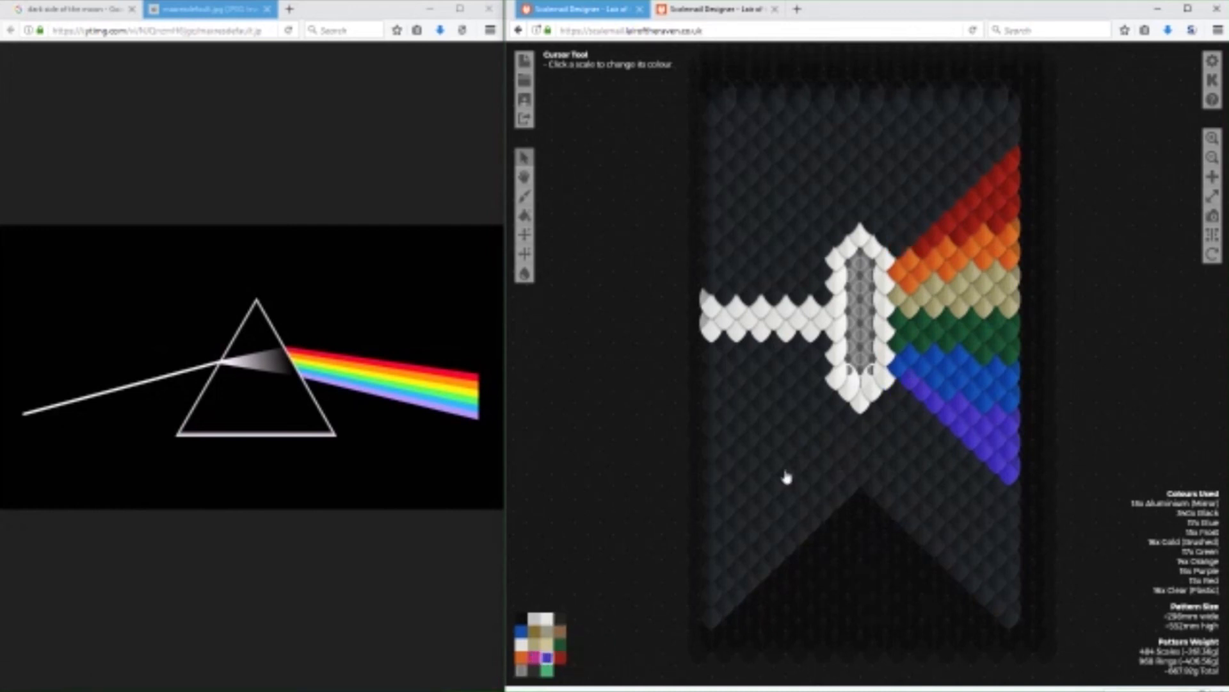
click(560, 657)
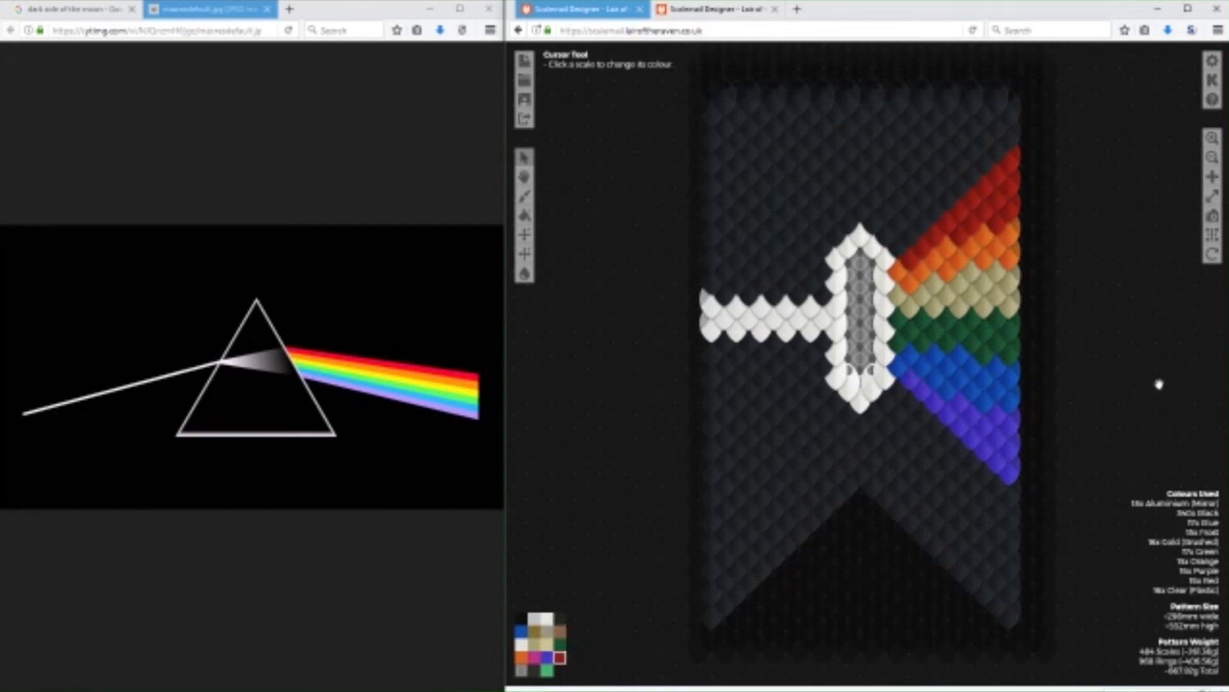